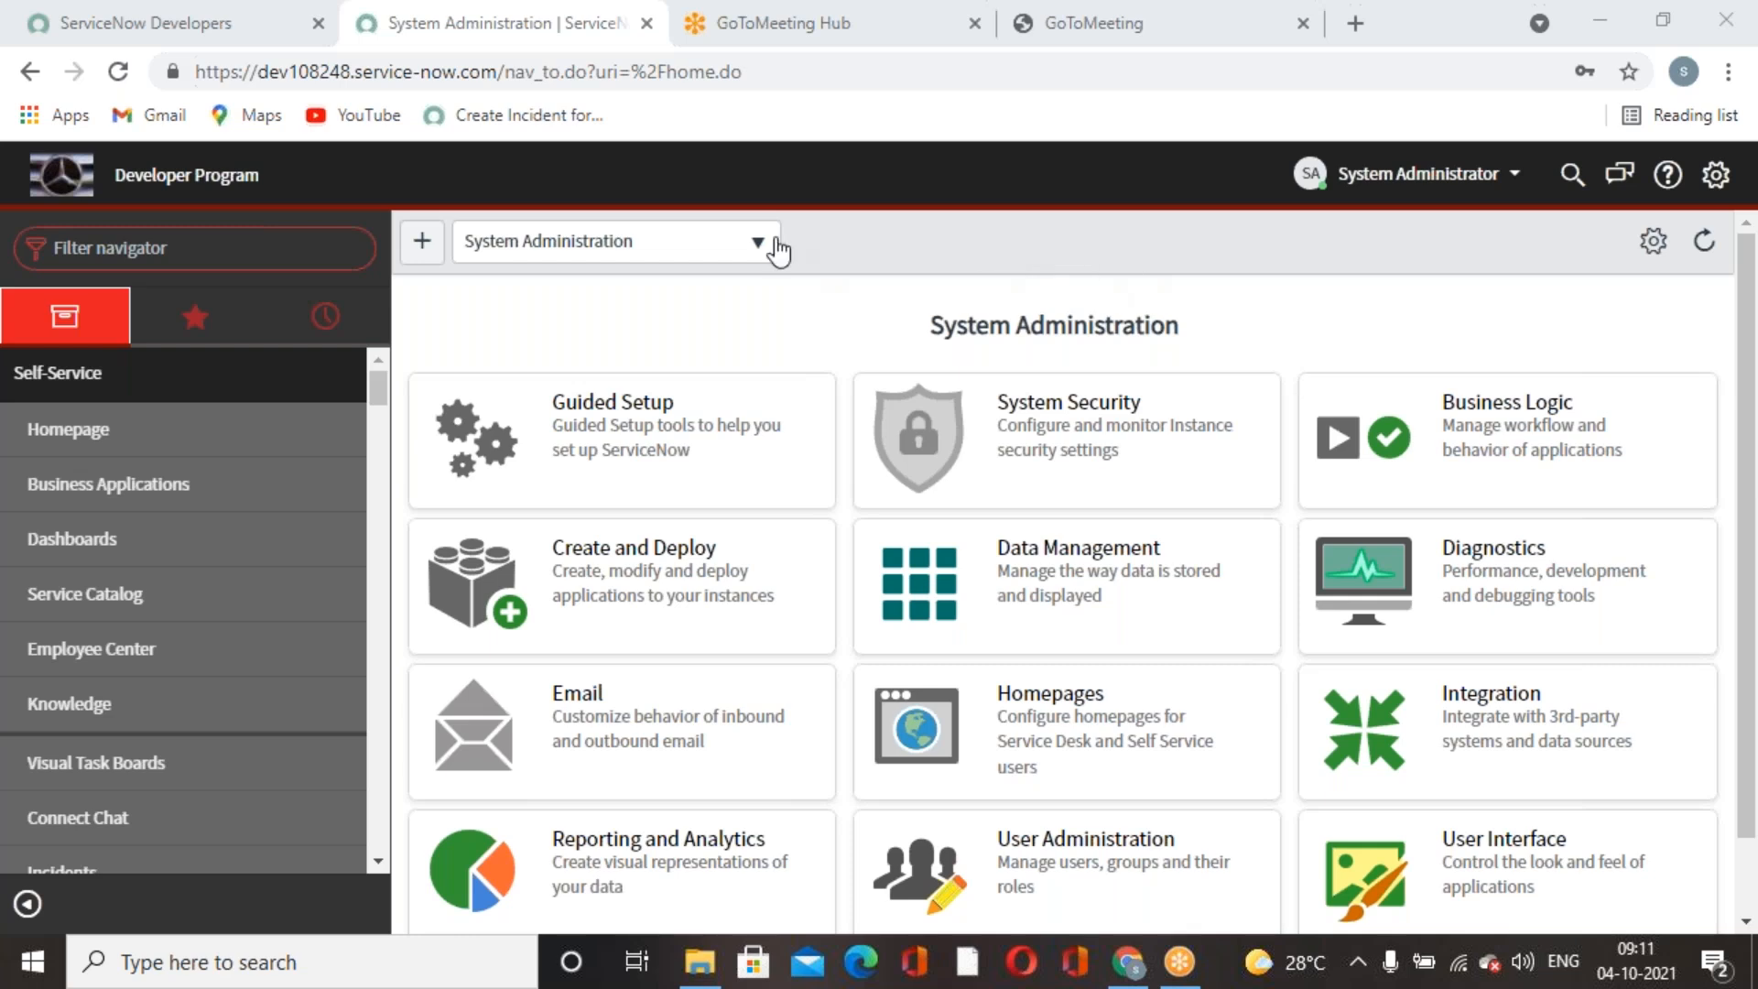
Filter the navigator for "workflow" and open the Workflow Editor.
{"action": "left_click", "coordinate": [868, 239]}
{"action": "left_click", "coordinate": [332, 260]}
{"action": "type", "text": "workflow"}
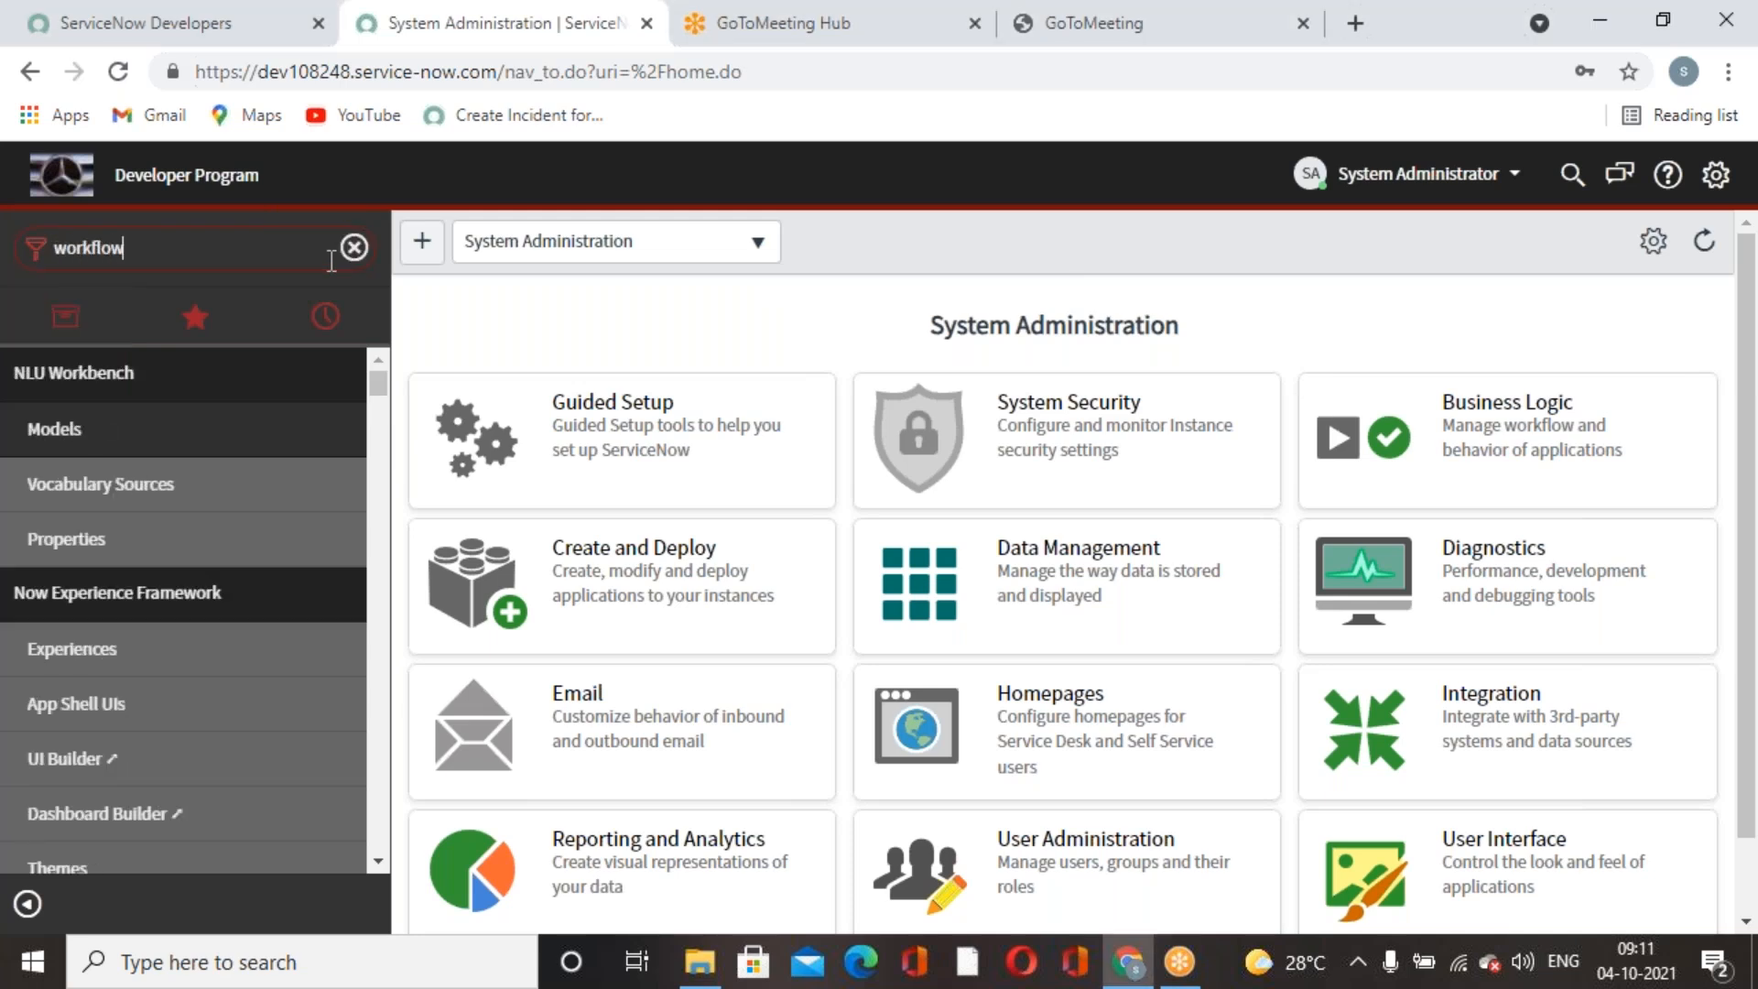
{"action": "scroll", "coordinate": [155, 851], "scroll_direction": "down", "scroll_amount": 2}
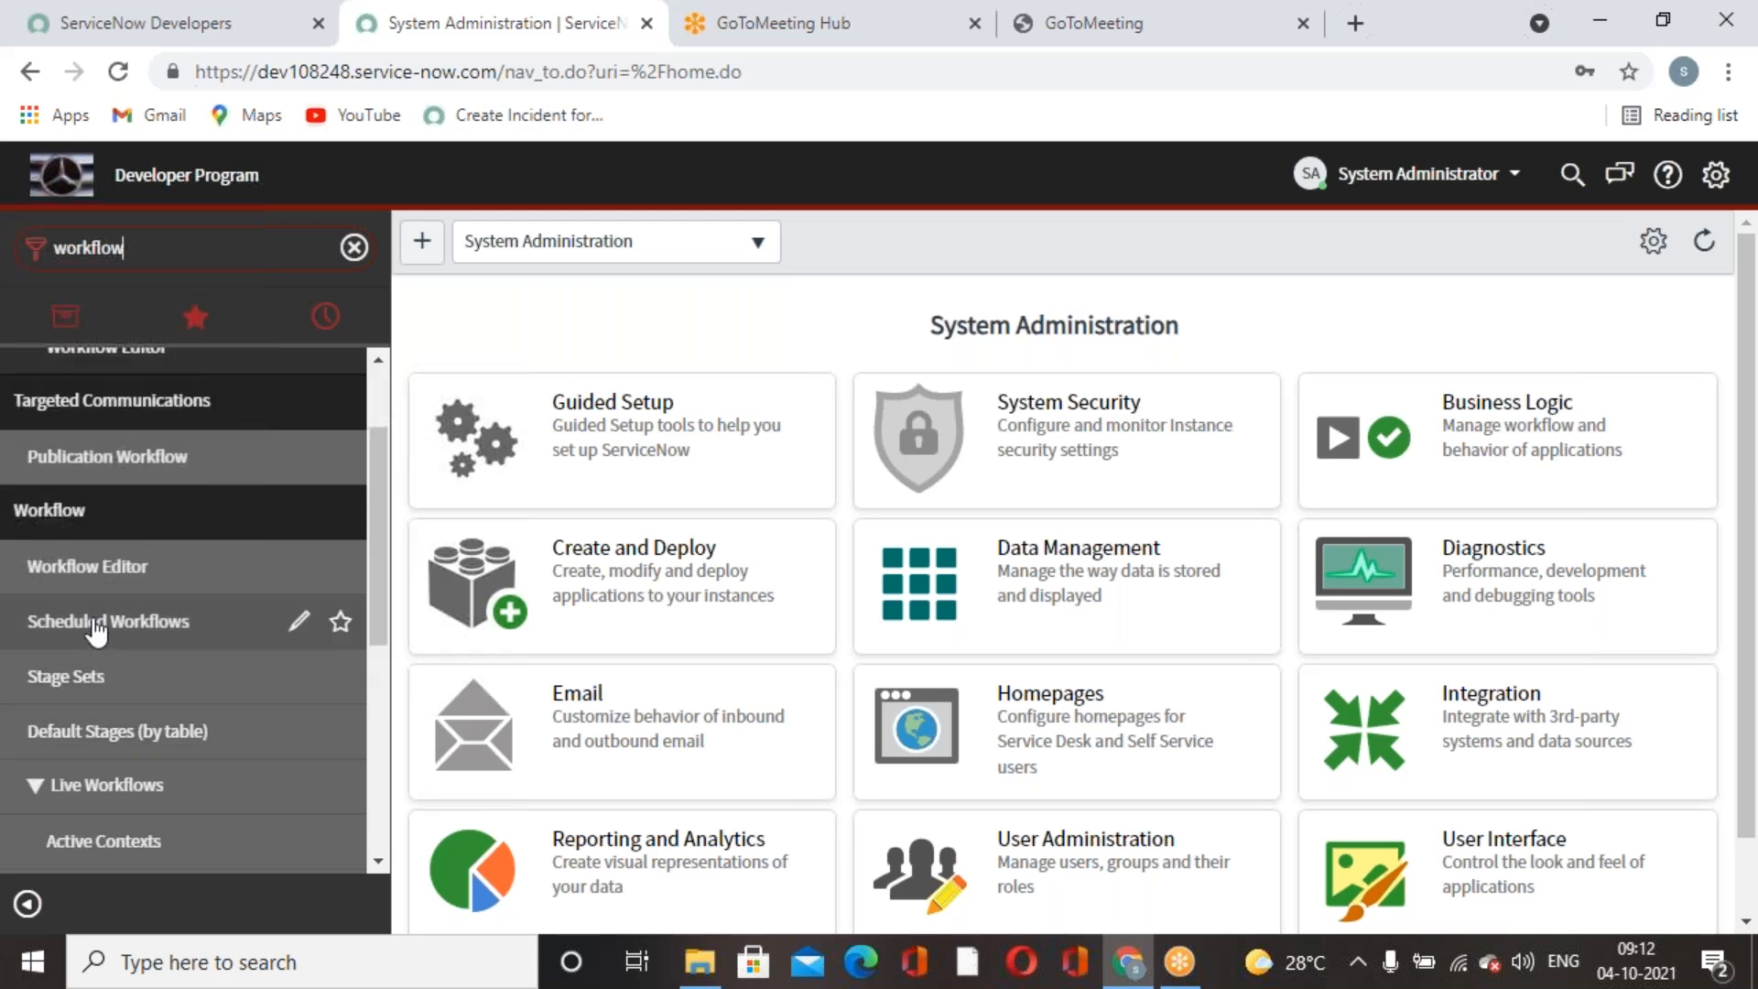
{"action": "left_click", "coordinate": [121, 570]}
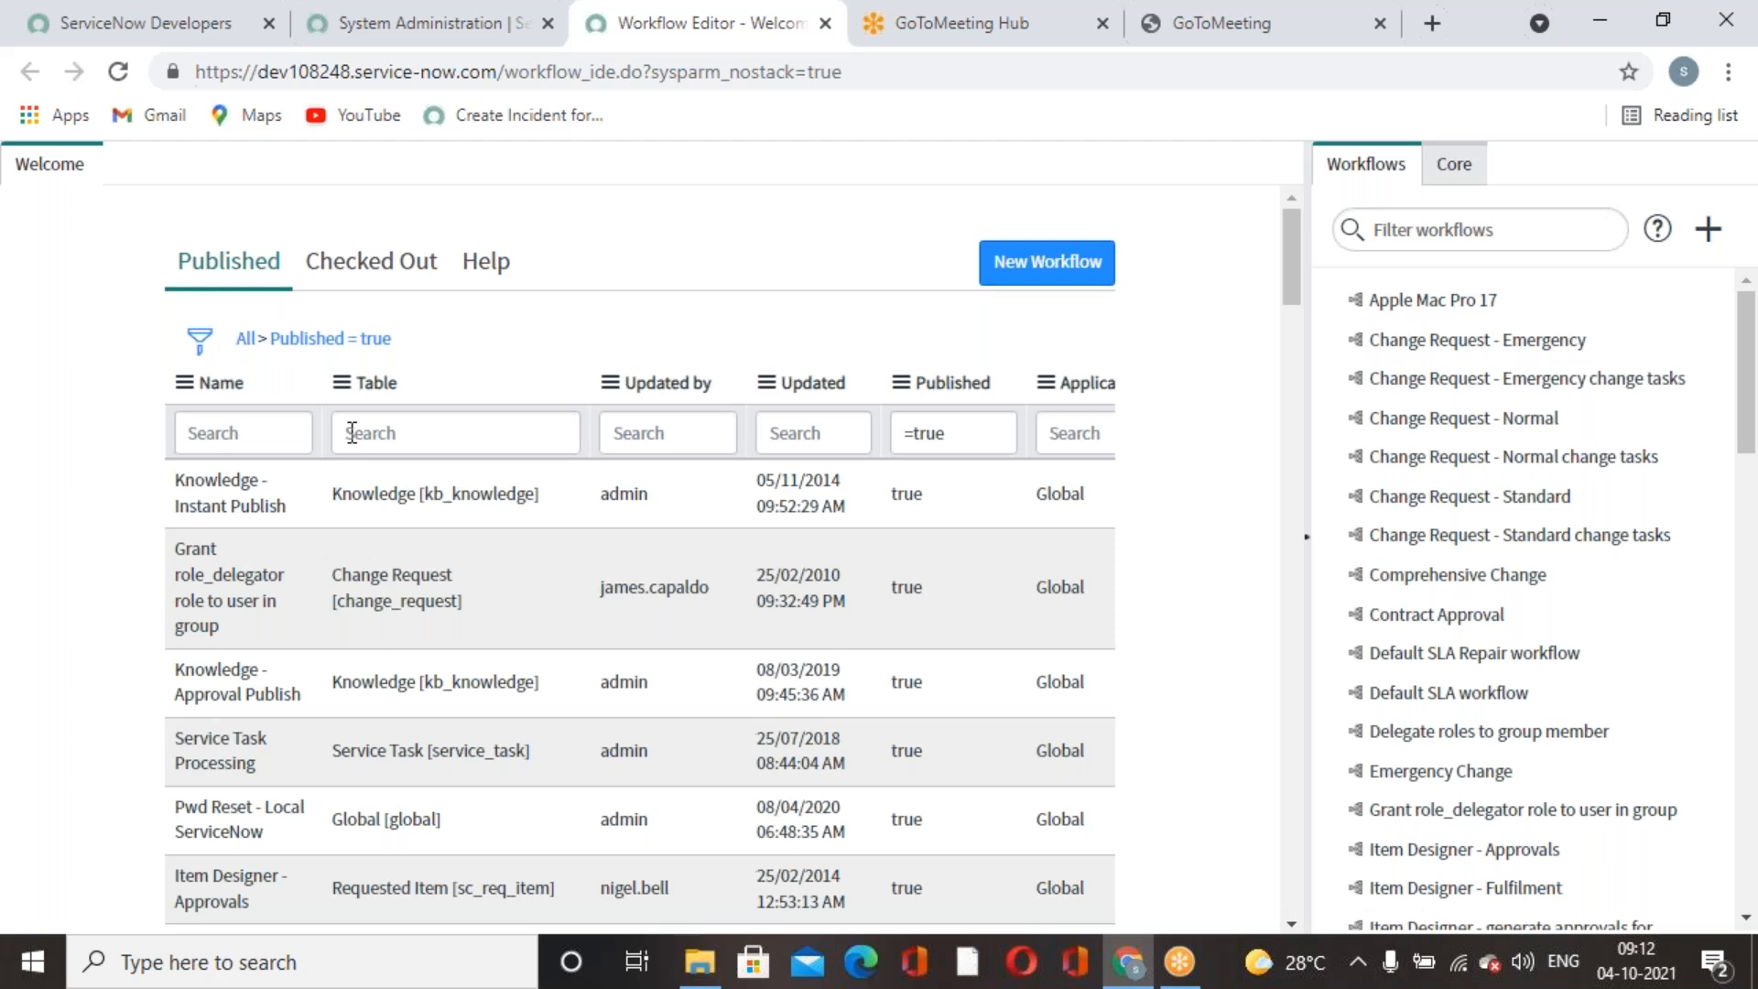
Open the Apple Mac Pro 17 workflow from the list of workflows.
{"action": "left_click", "coordinate": [1469, 165]}
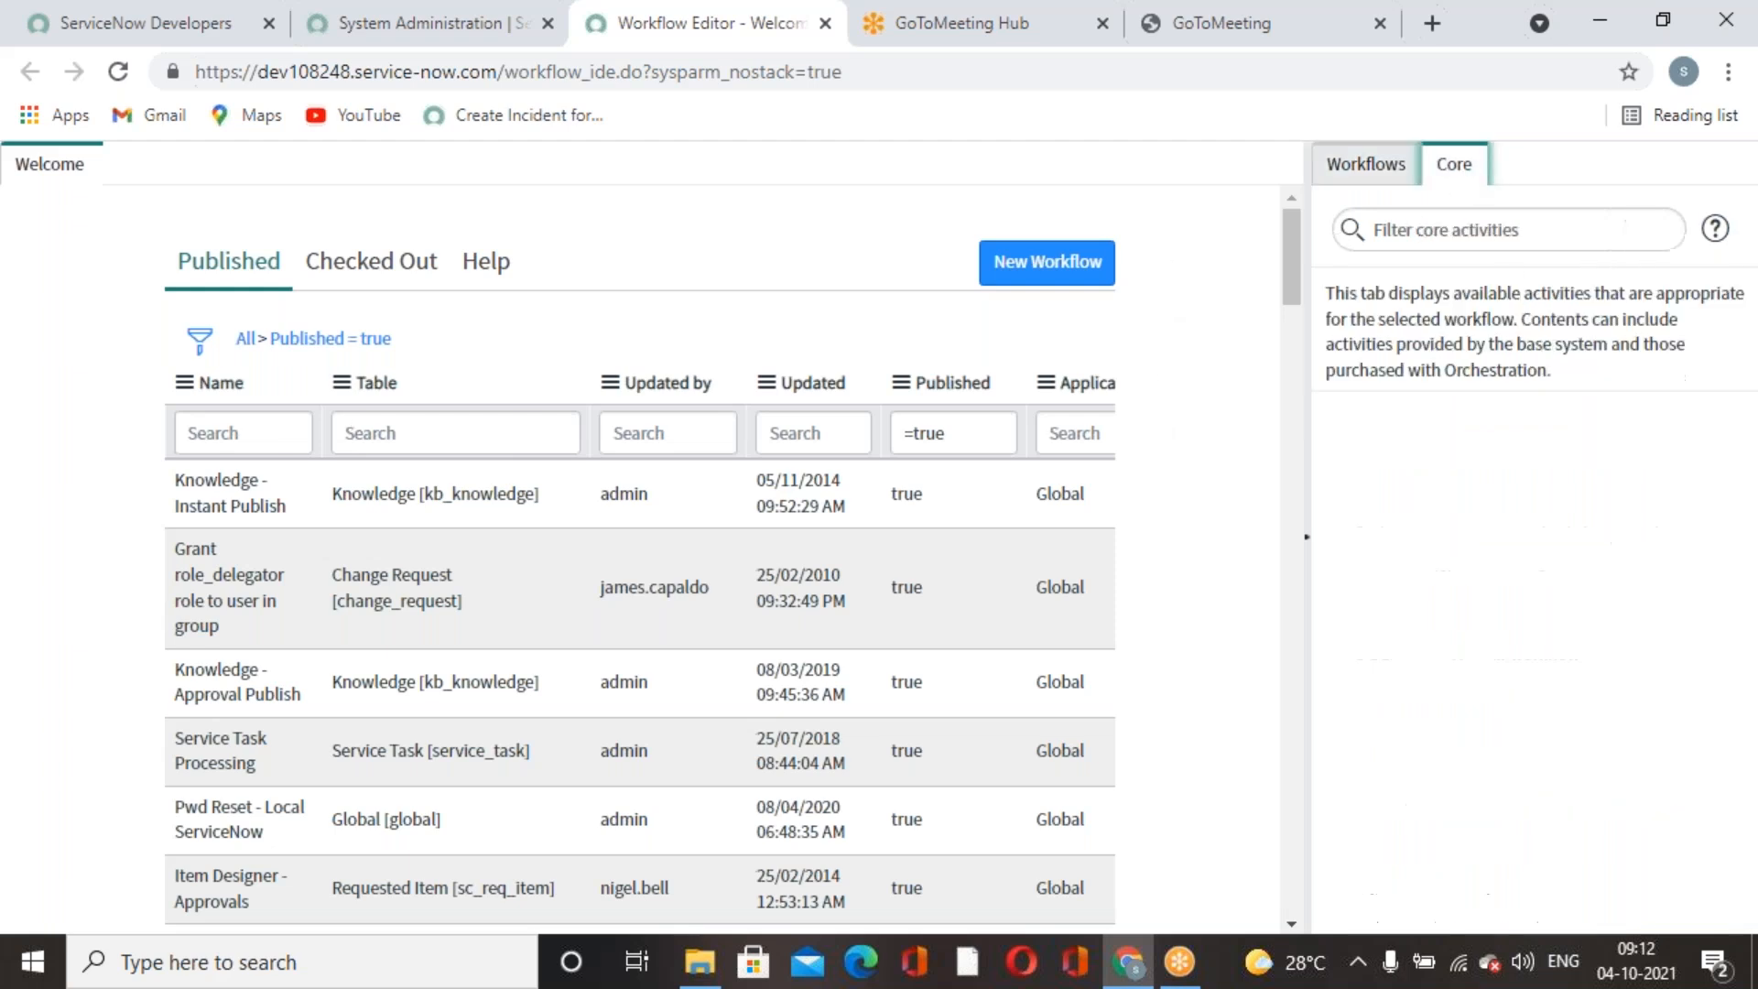
{"action": "left_click", "coordinate": [1365, 169]}
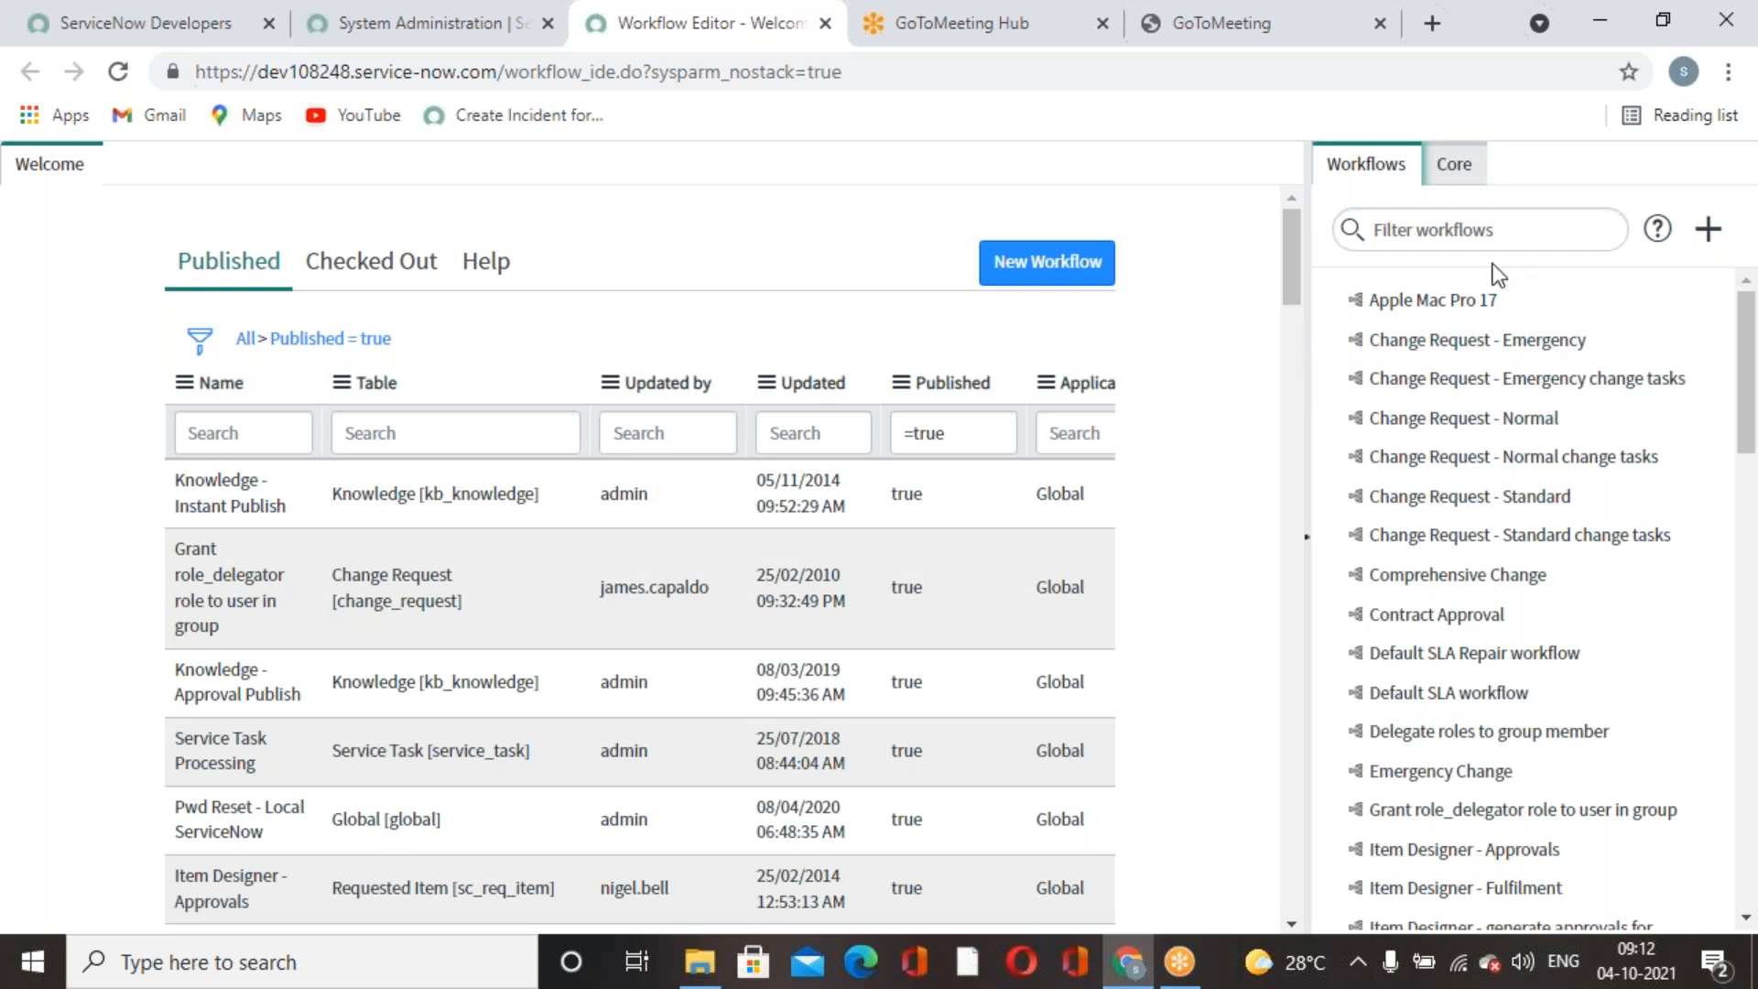
{"action": "left_click", "coordinate": [1431, 305]}
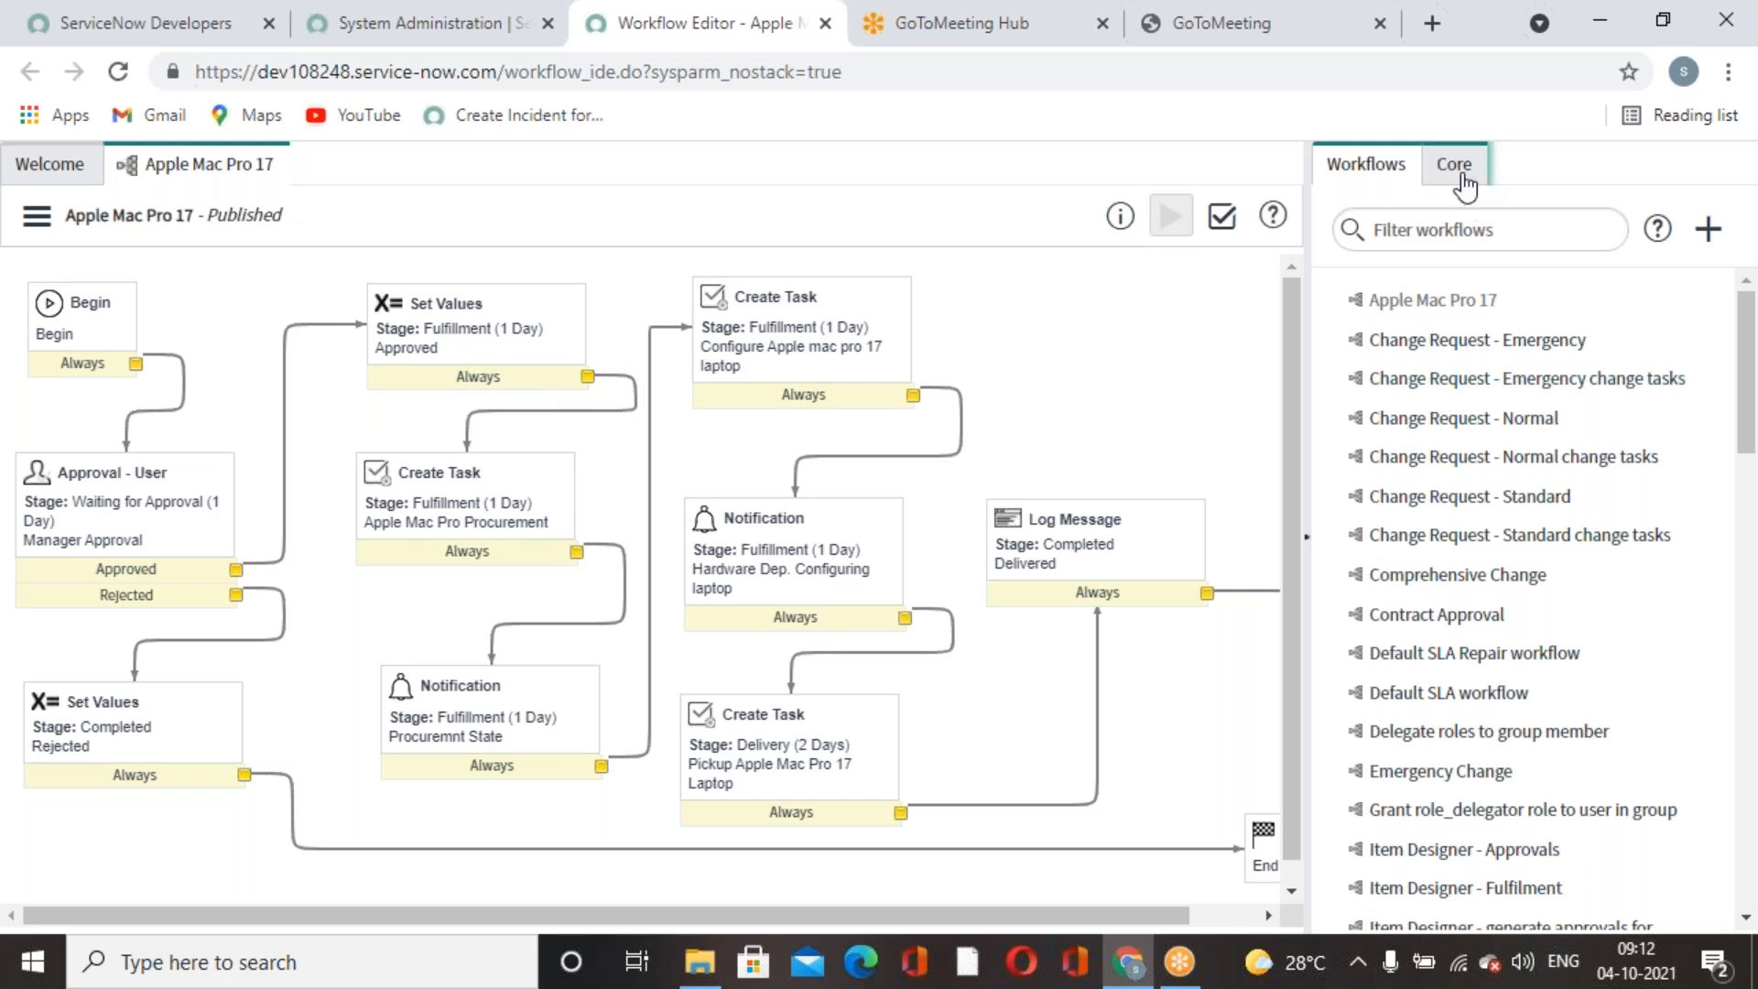
Examine the core activities in the Approvals category and the actions available for the Apple Mac Pro 17 workflow.
{"action": "left_click", "coordinate": [1458, 167]}
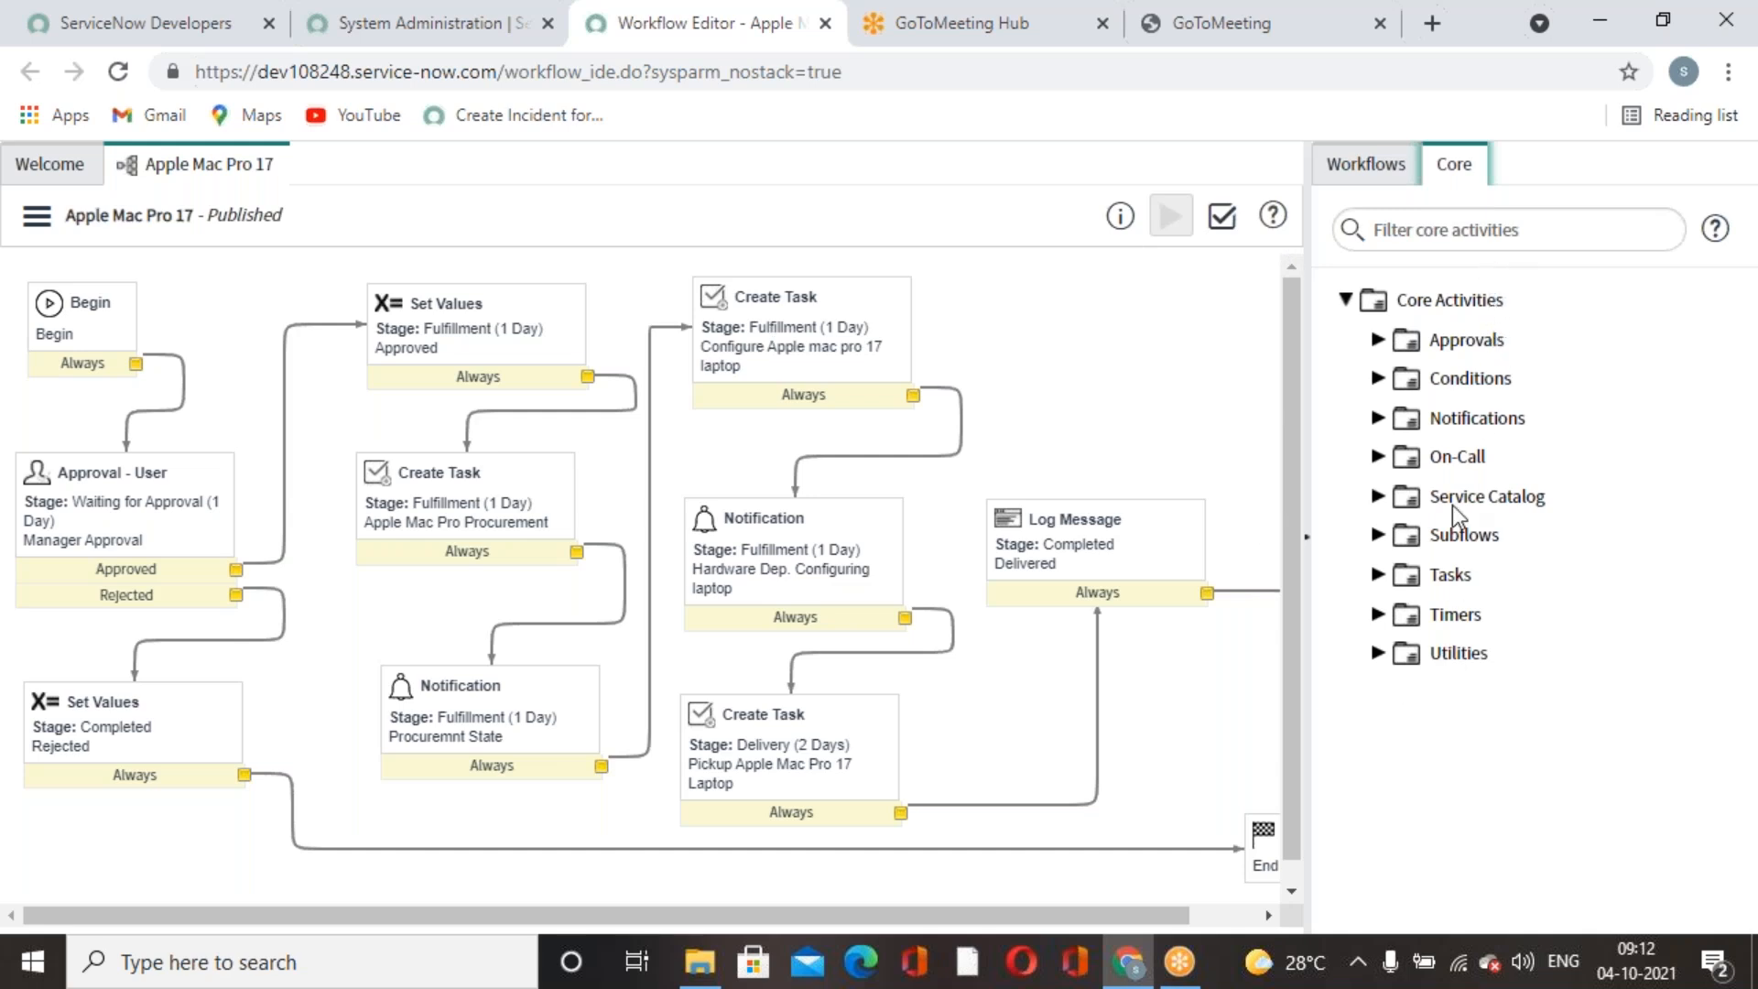
{"action": "left_click", "coordinate": [1378, 340]}
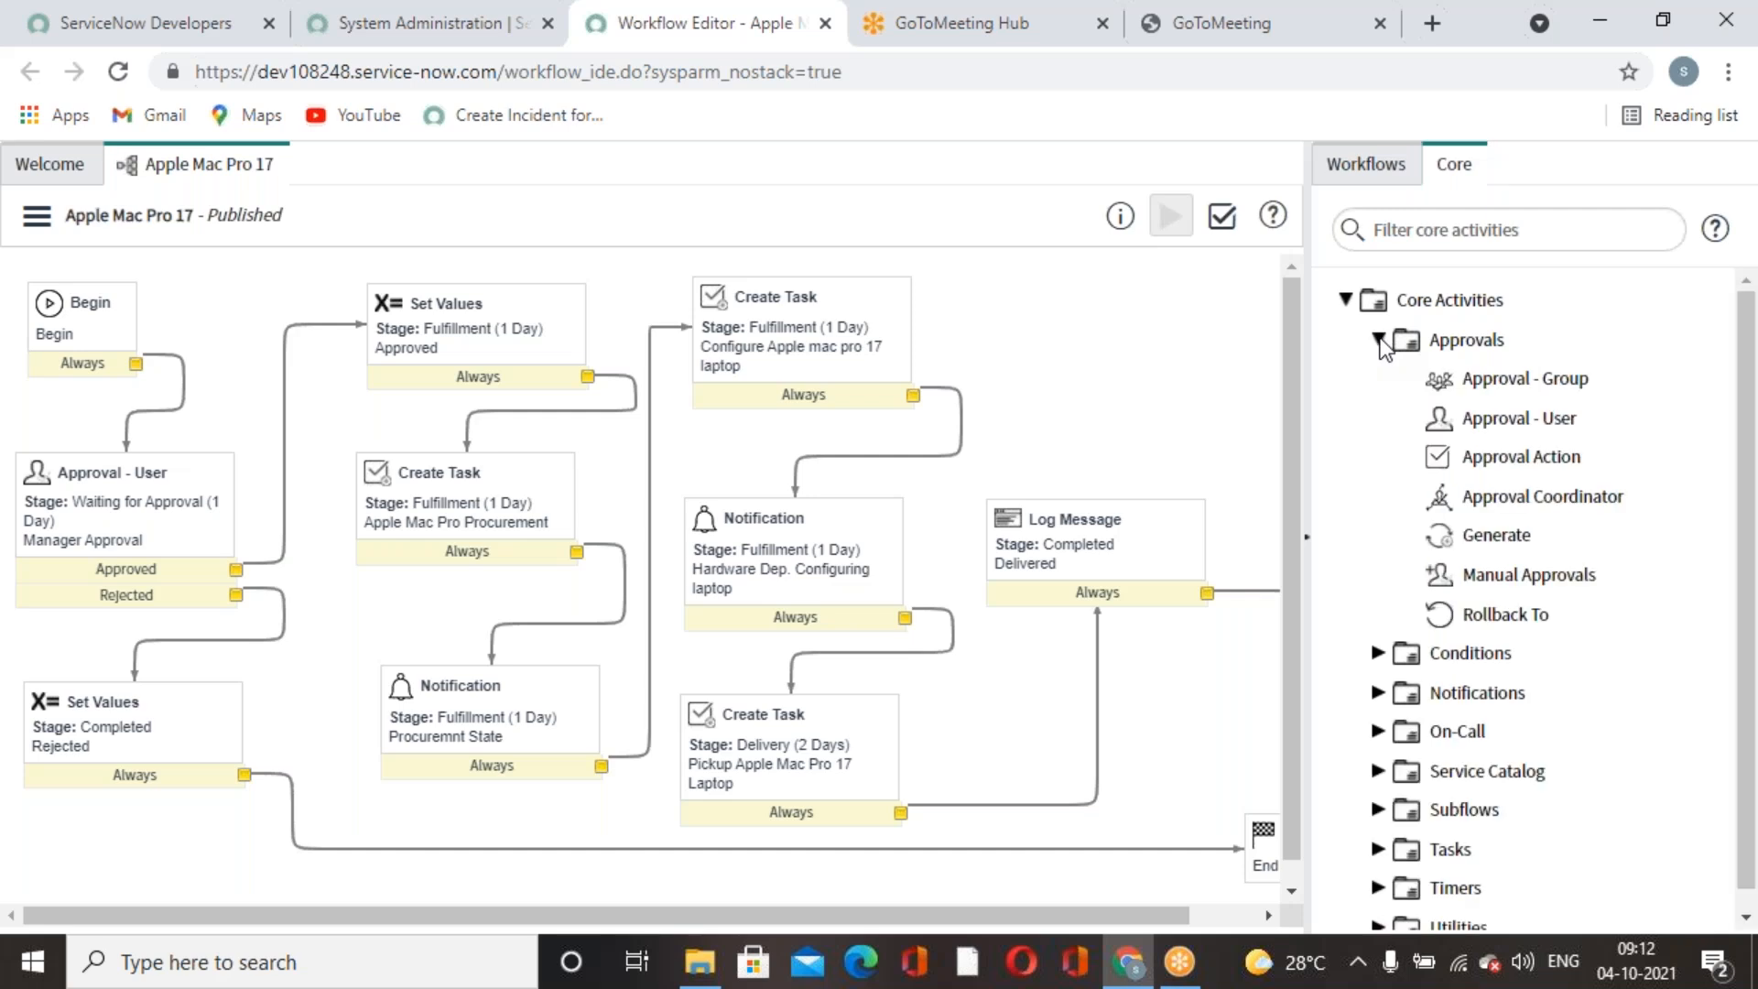
{"action": "left_click", "coordinate": [1378, 340]}
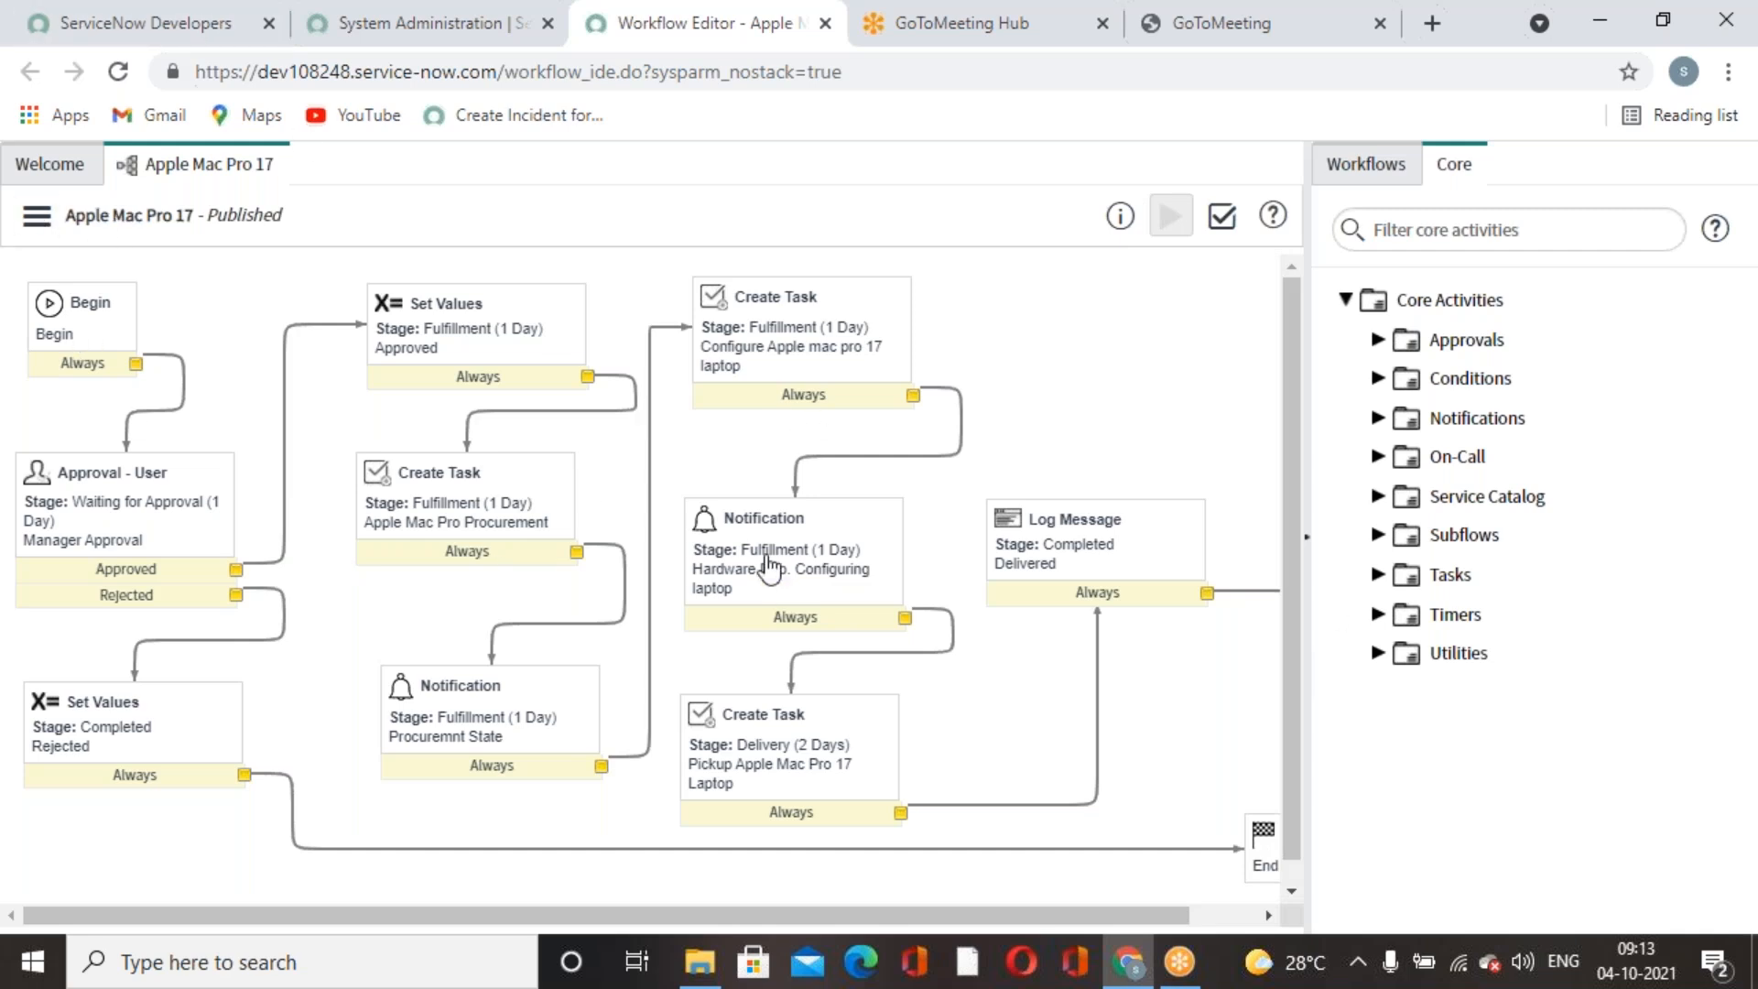
{"action": "left_click", "coordinate": [37, 217]}
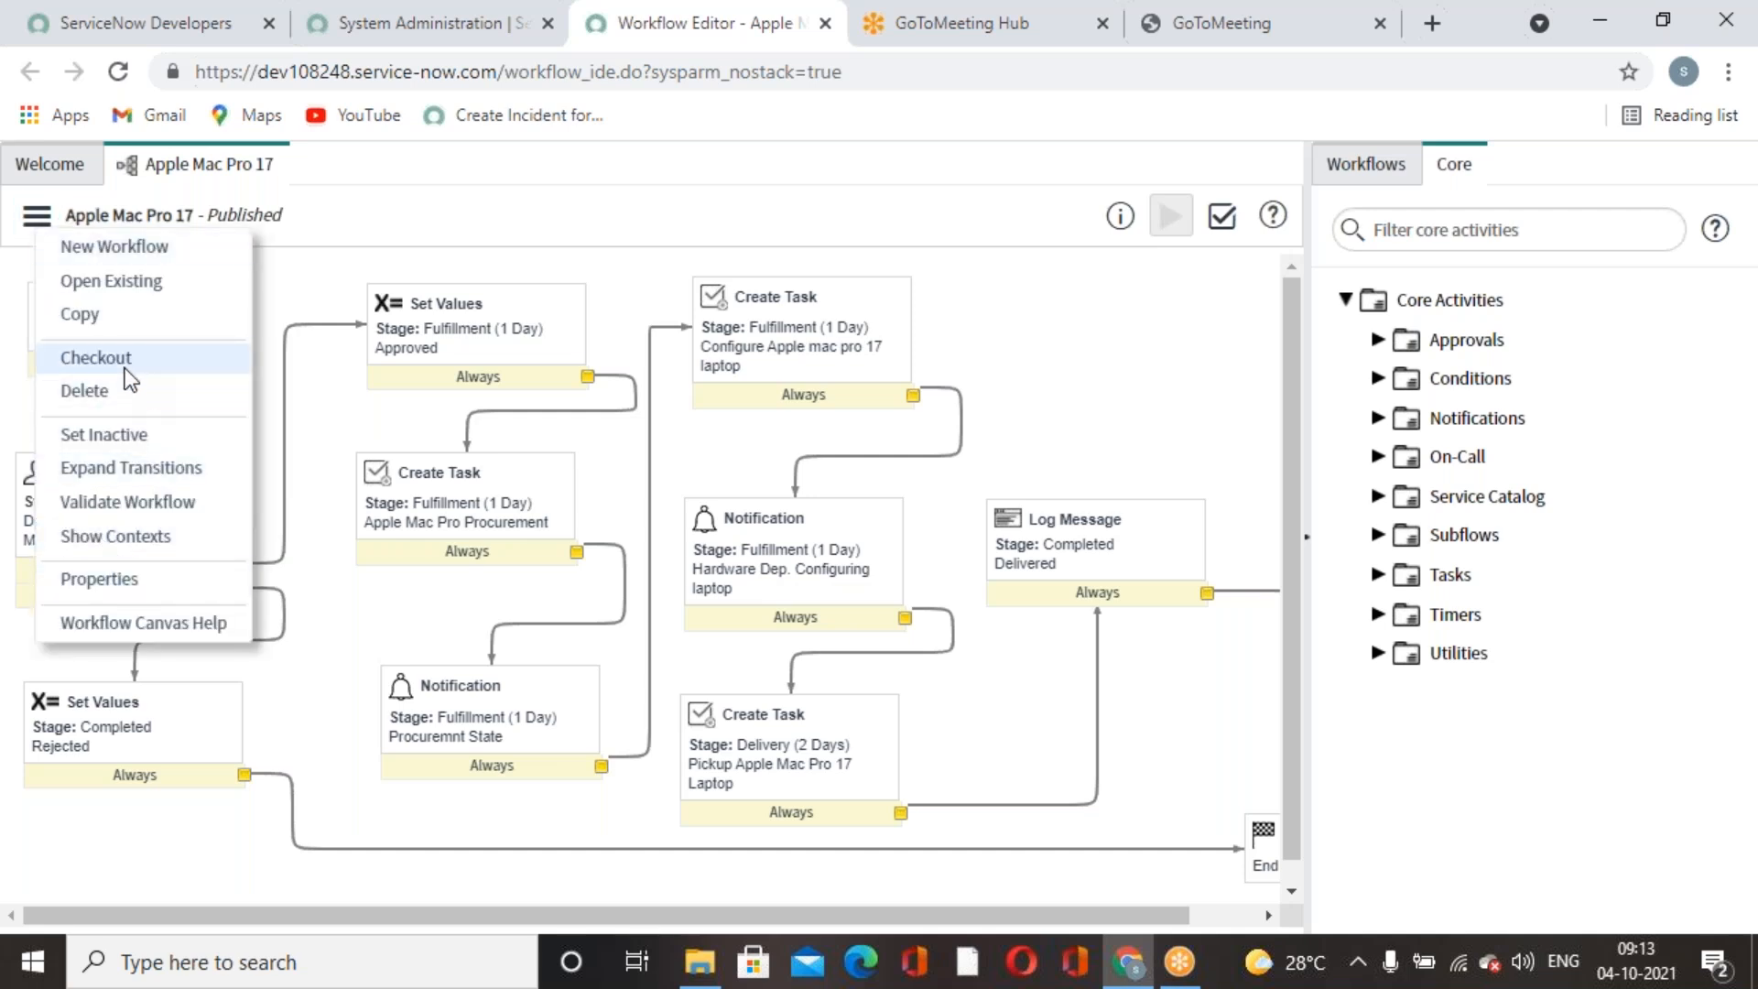
{"action": "left_click", "coordinate": [887, 216]}
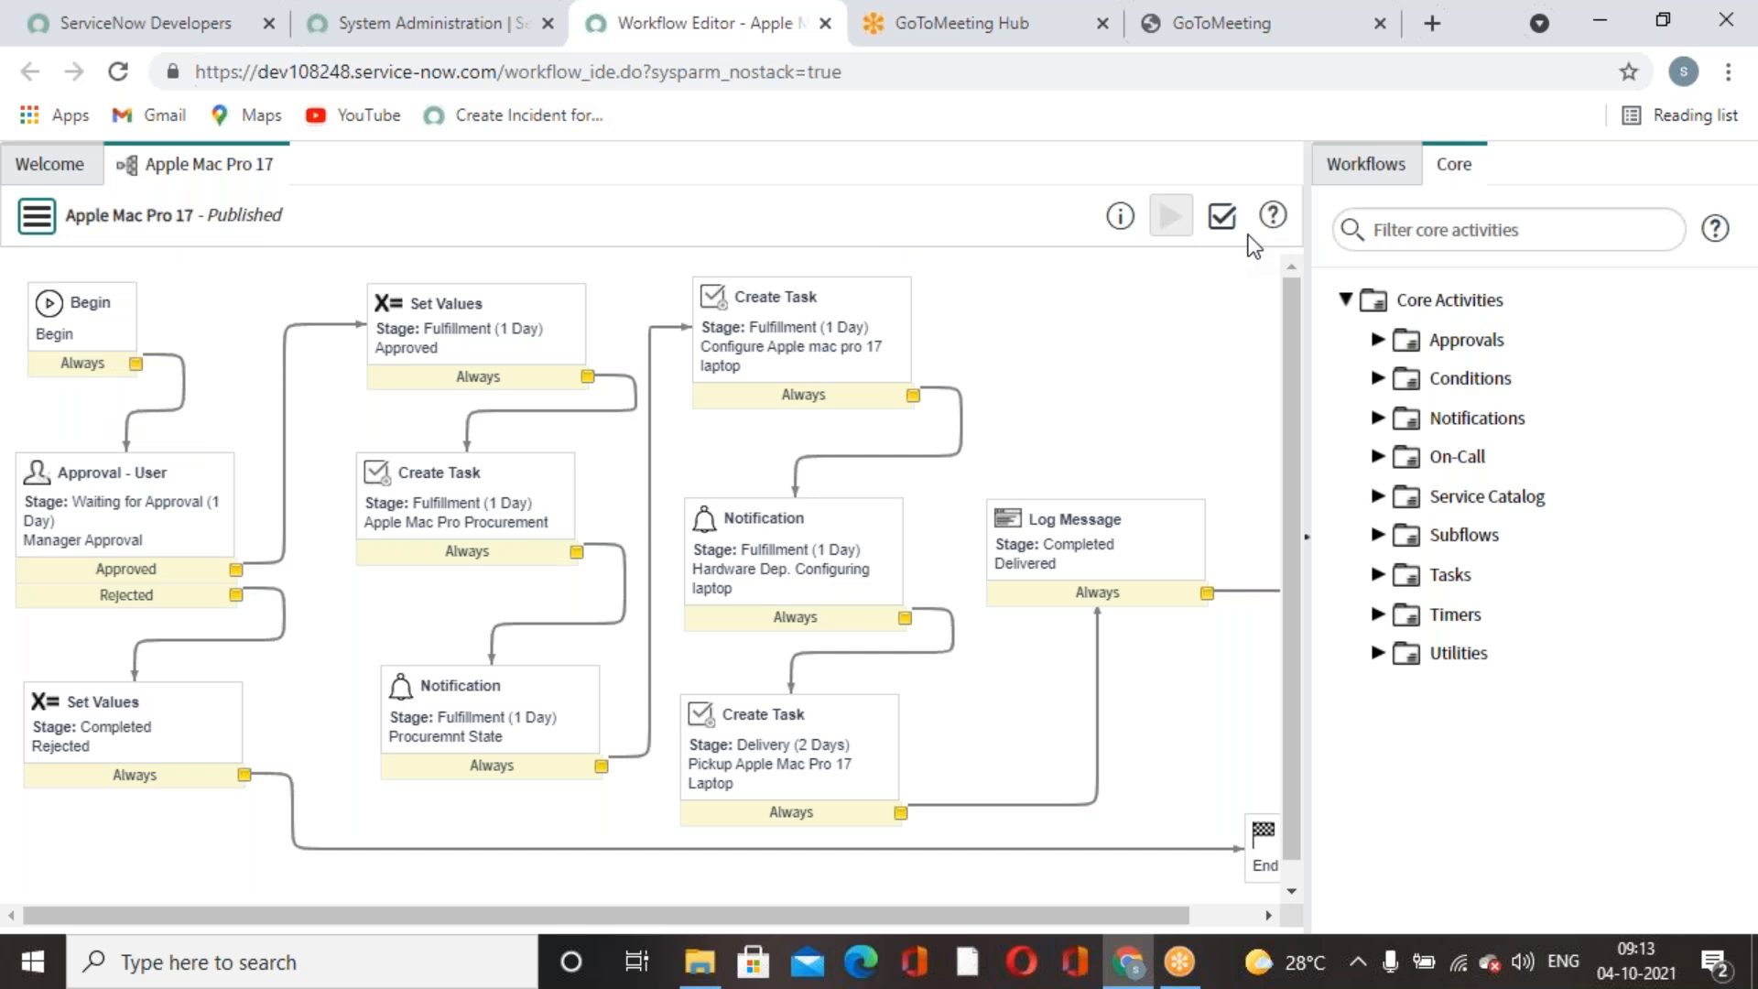
Validate the Apple Mac Pro 17 workflow and read through its Workflow Validation Report.
{"action": "left_click", "coordinate": [1223, 225]}
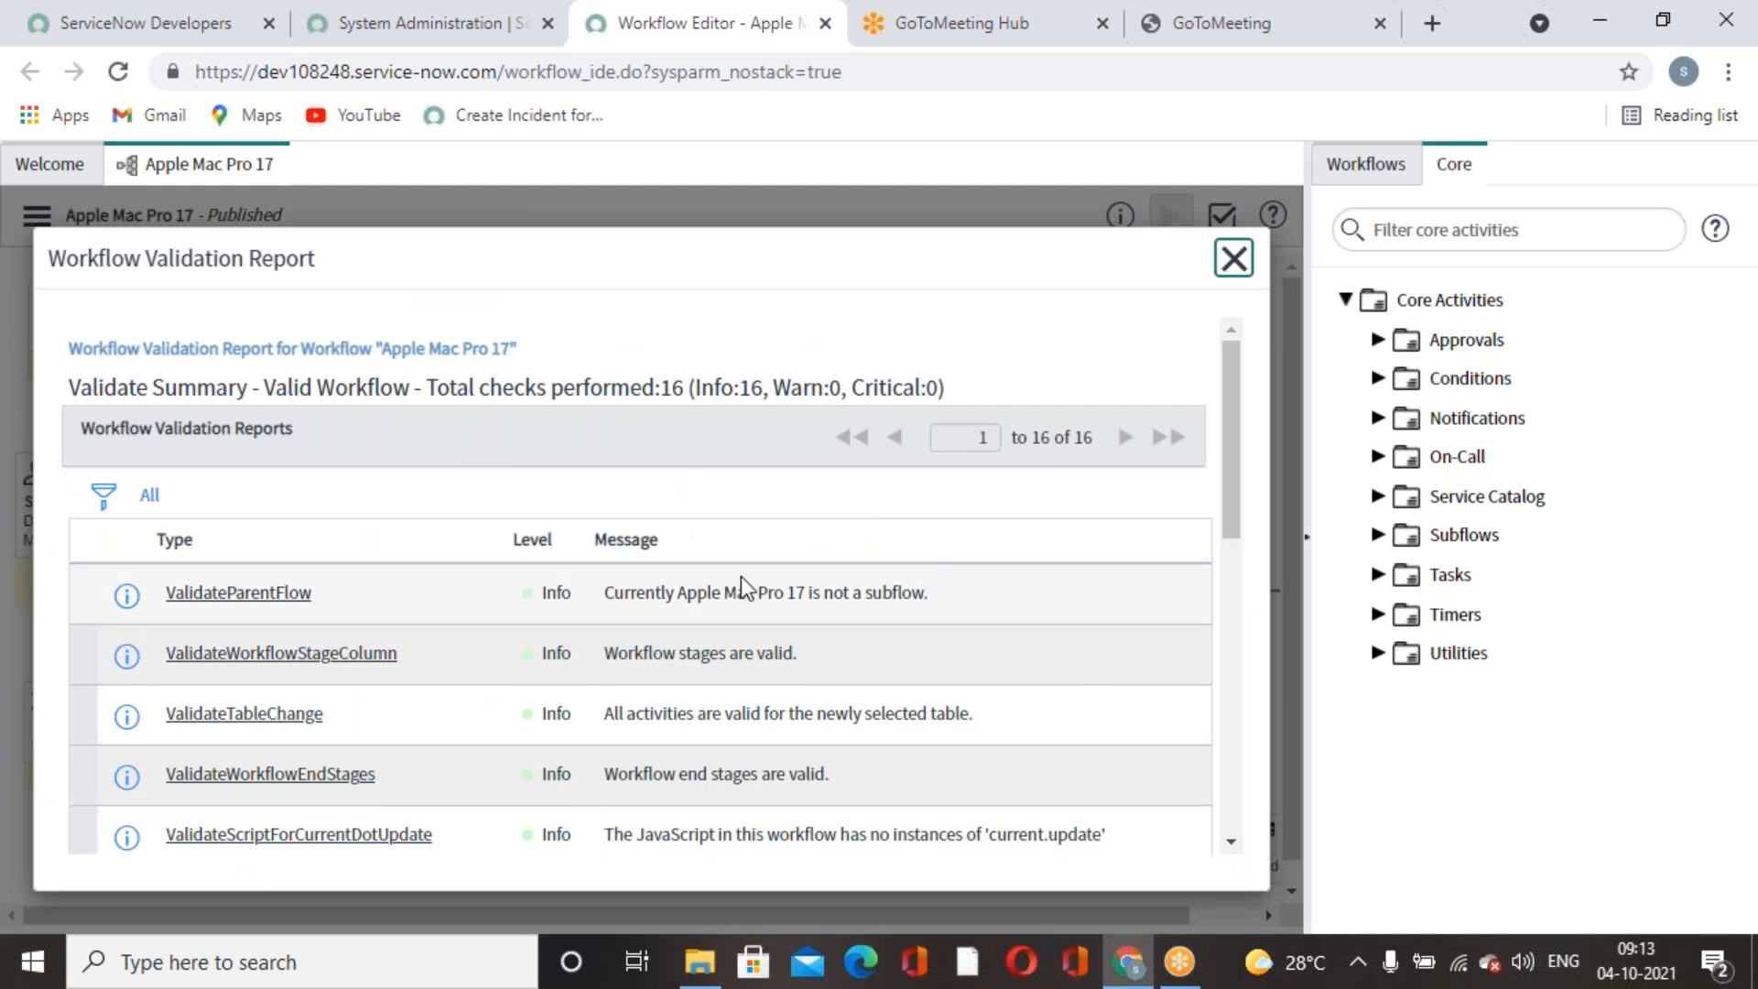
{"action": "scroll", "coordinate": [747, 593], "scroll_direction": "down", "scroll_amount": 4}
{"action": "scroll", "coordinate": [746, 593], "scroll_direction": "down", "scroll_amount": 3}
{"action": "scroll", "coordinate": [554, 581], "scroll_direction": "up", "scroll_amount": 7}
{"action": "scroll", "coordinate": [534, 592], "scroll_direction": "down", "scroll_amount": 7}
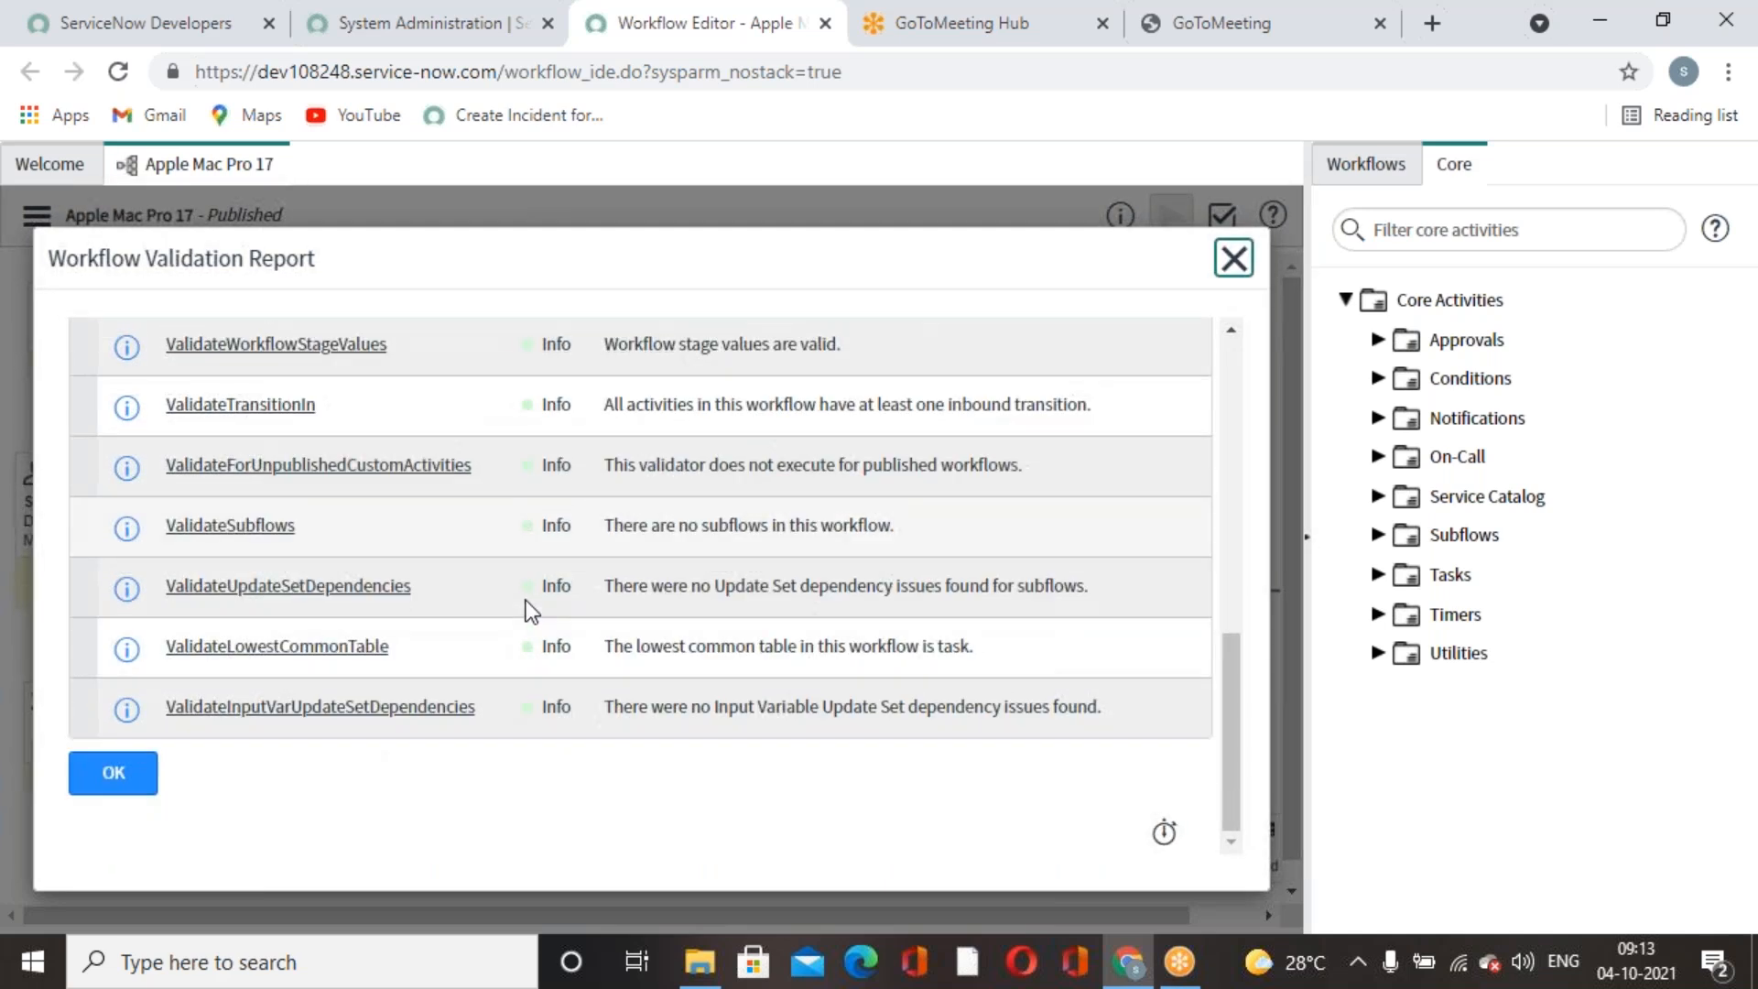
{"action": "scroll", "coordinate": [525, 600], "scroll_direction": "up", "scroll_amount": 7}
{"action": "left_click", "coordinate": [1233, 260]}
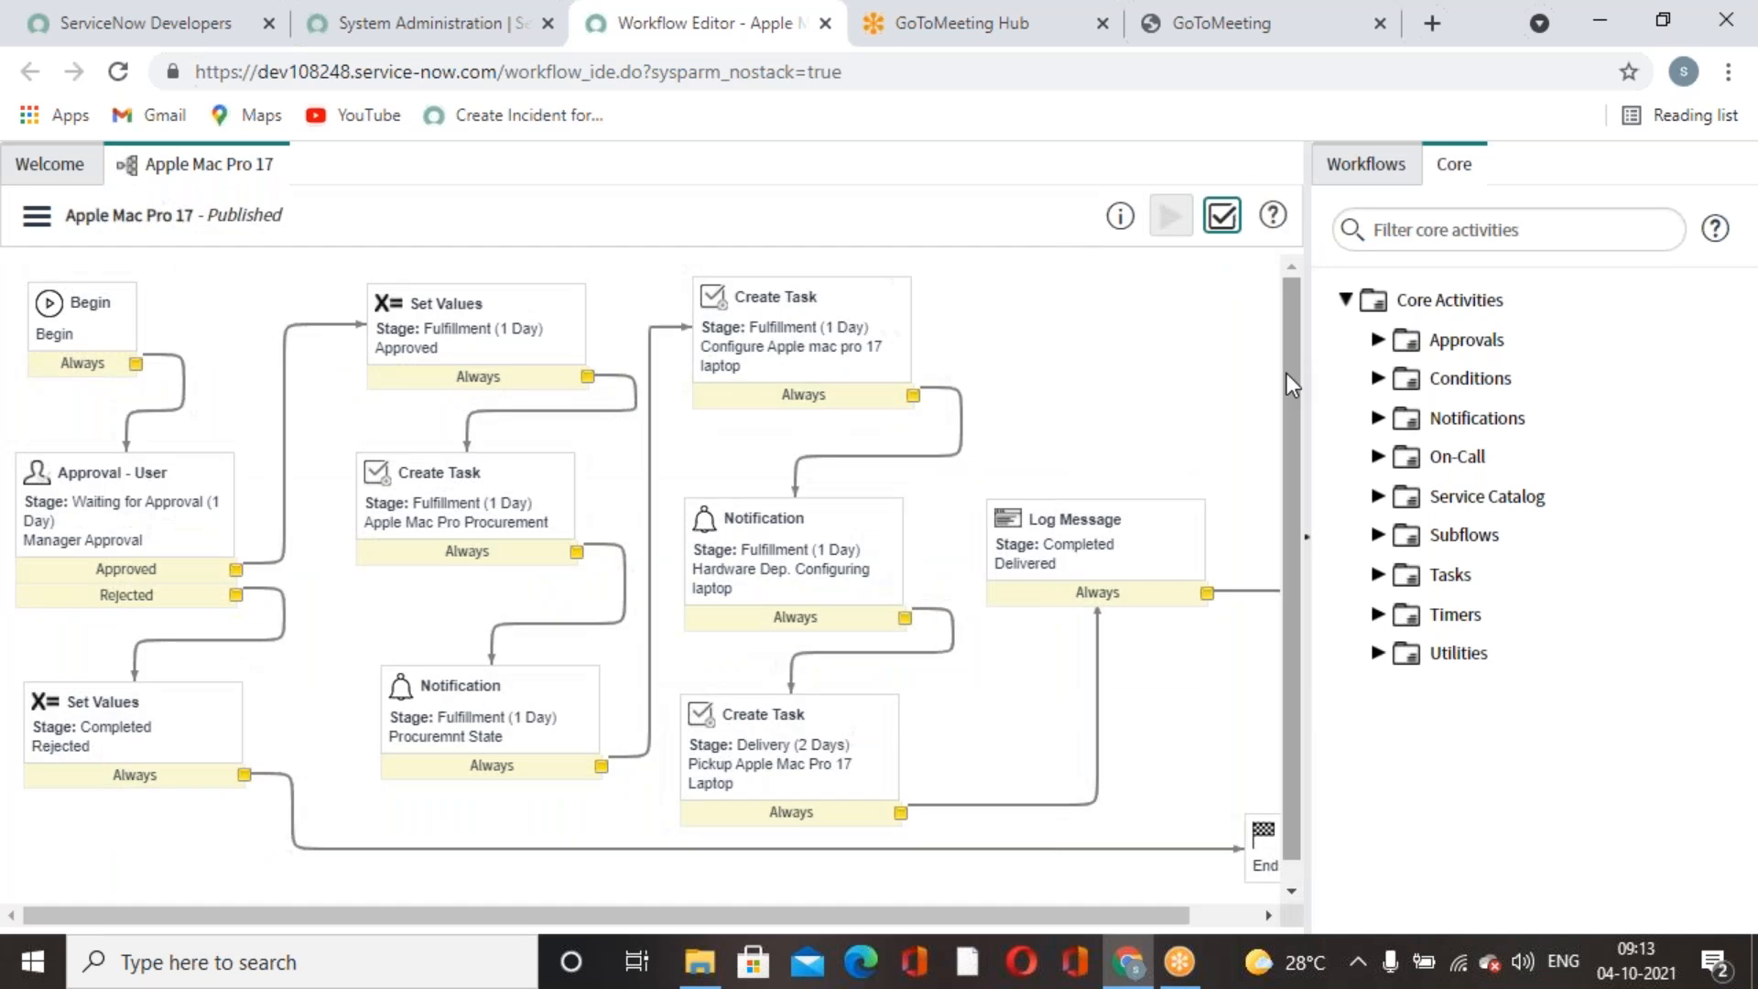
{"action": "left_click", "coordinate": [36, 216]}
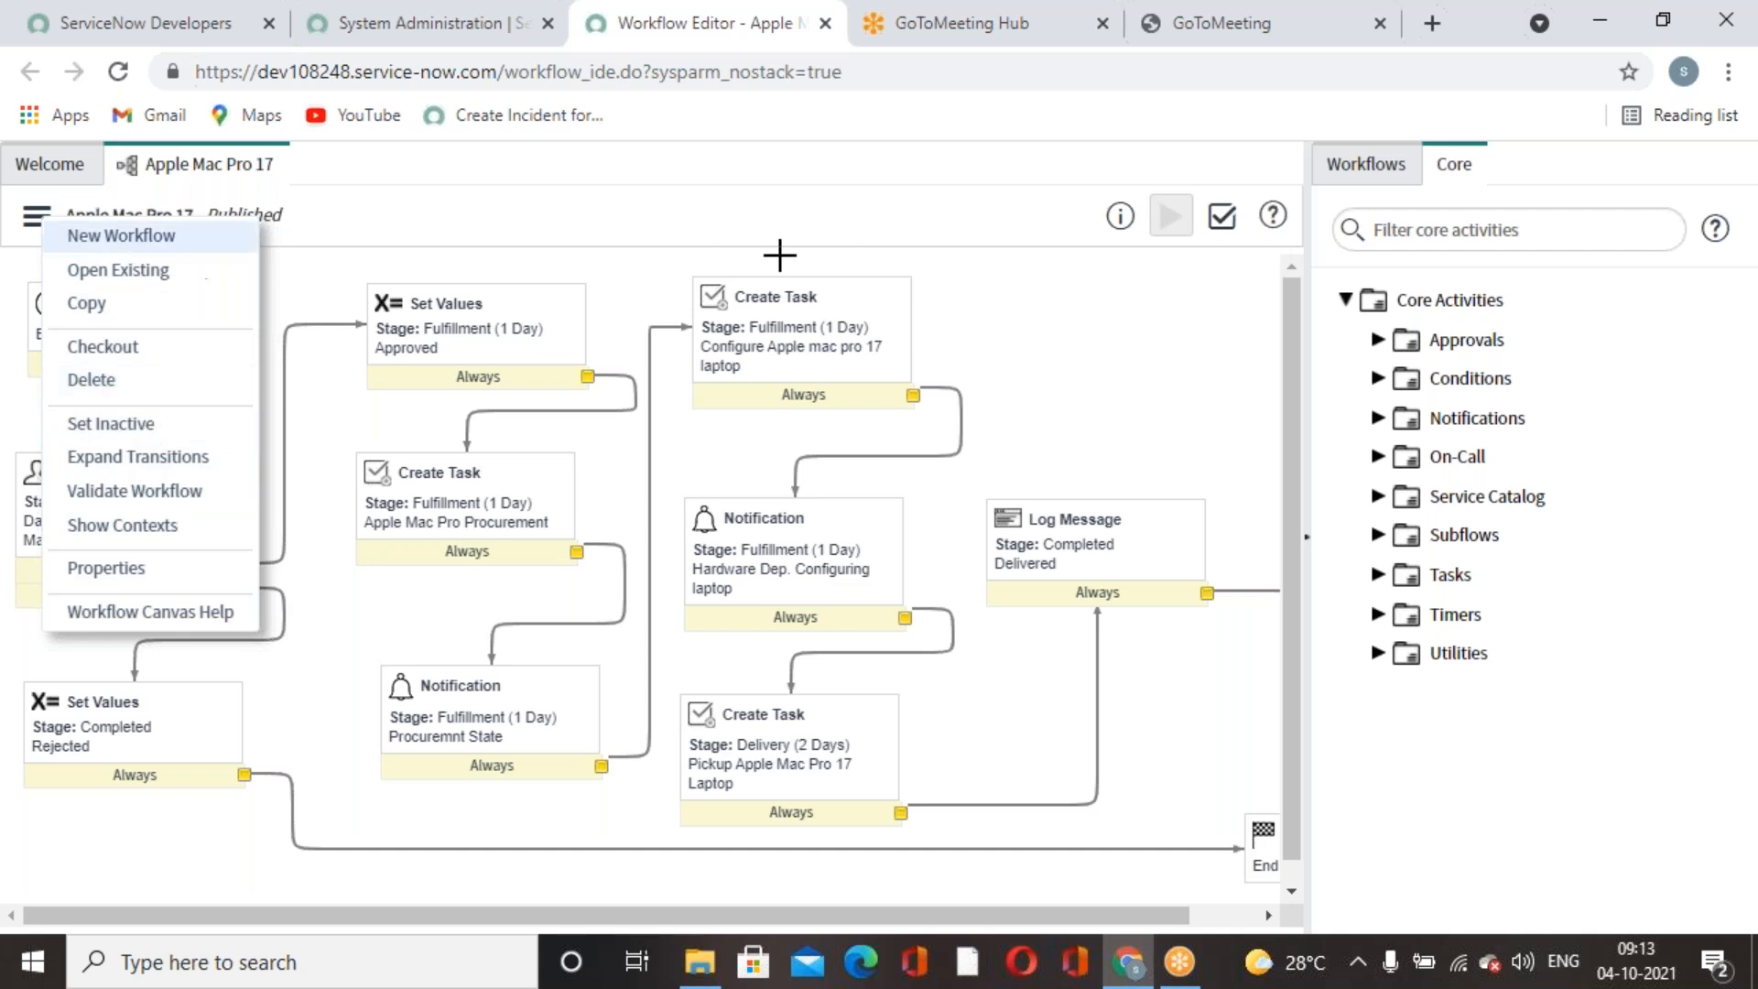
{"action": "left_click", "coordinate": [804, 220]}
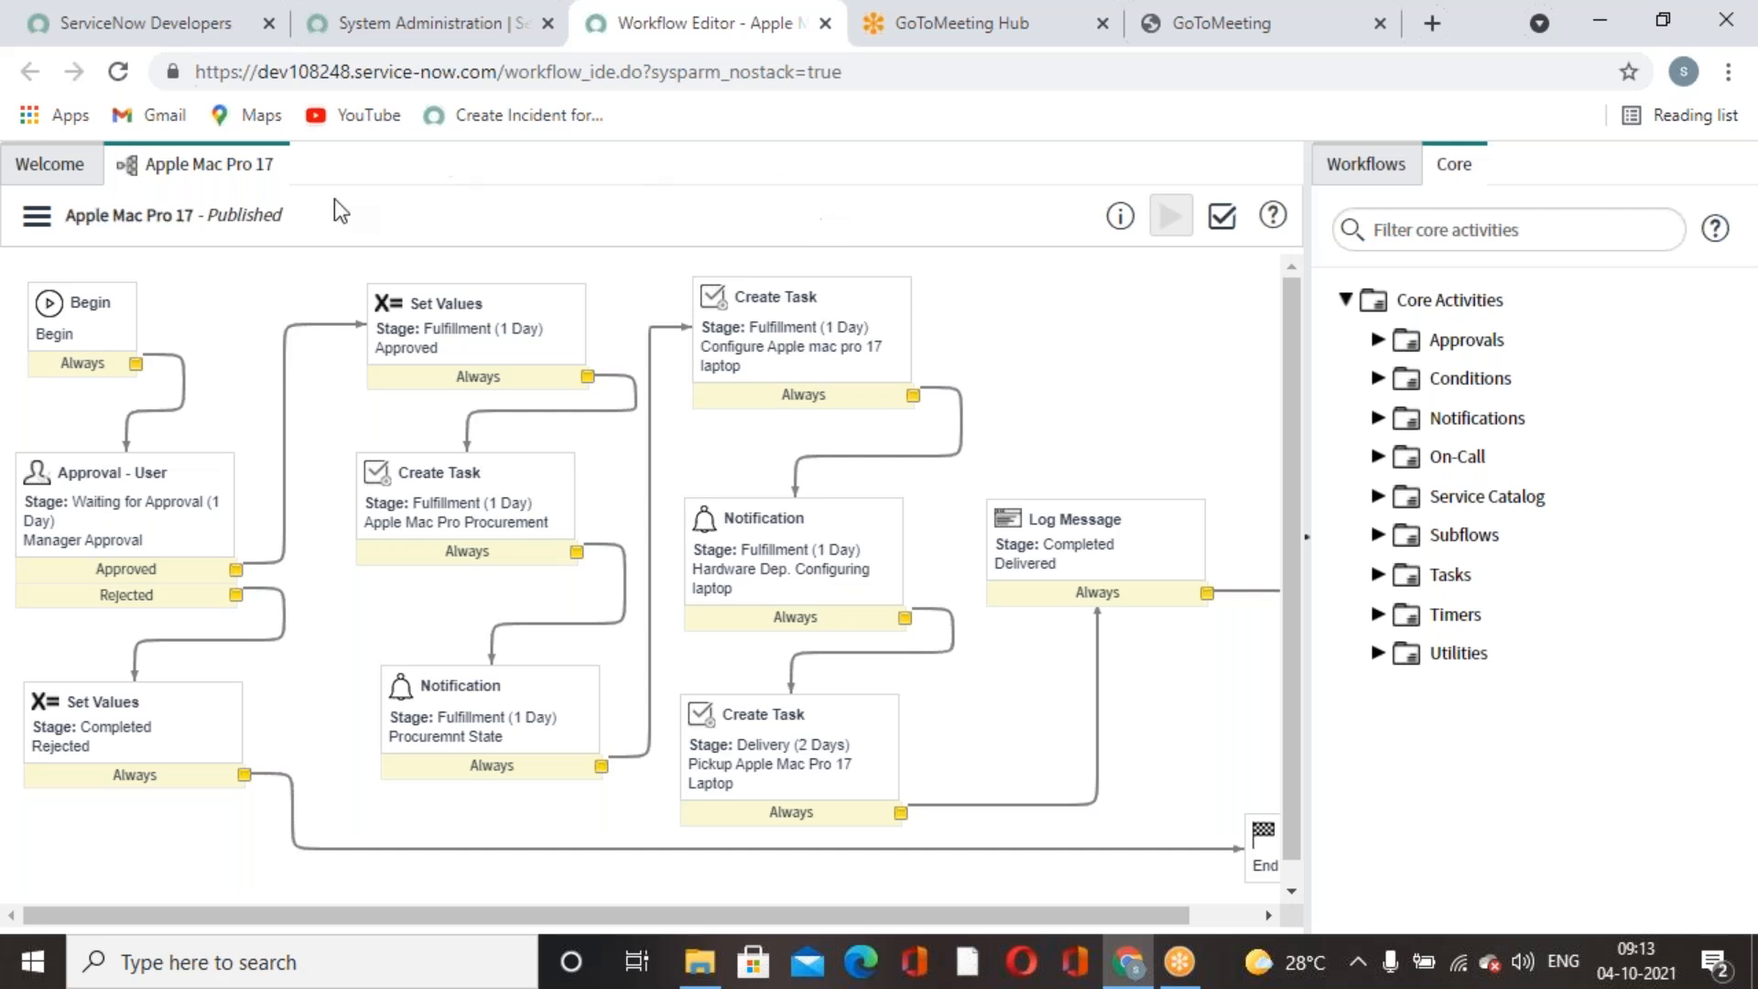
Return to the System Administration page, filter the navigator for "maintain" and open Maintain Items.
{"action": "left_click", "coordinate": [436, 27]}
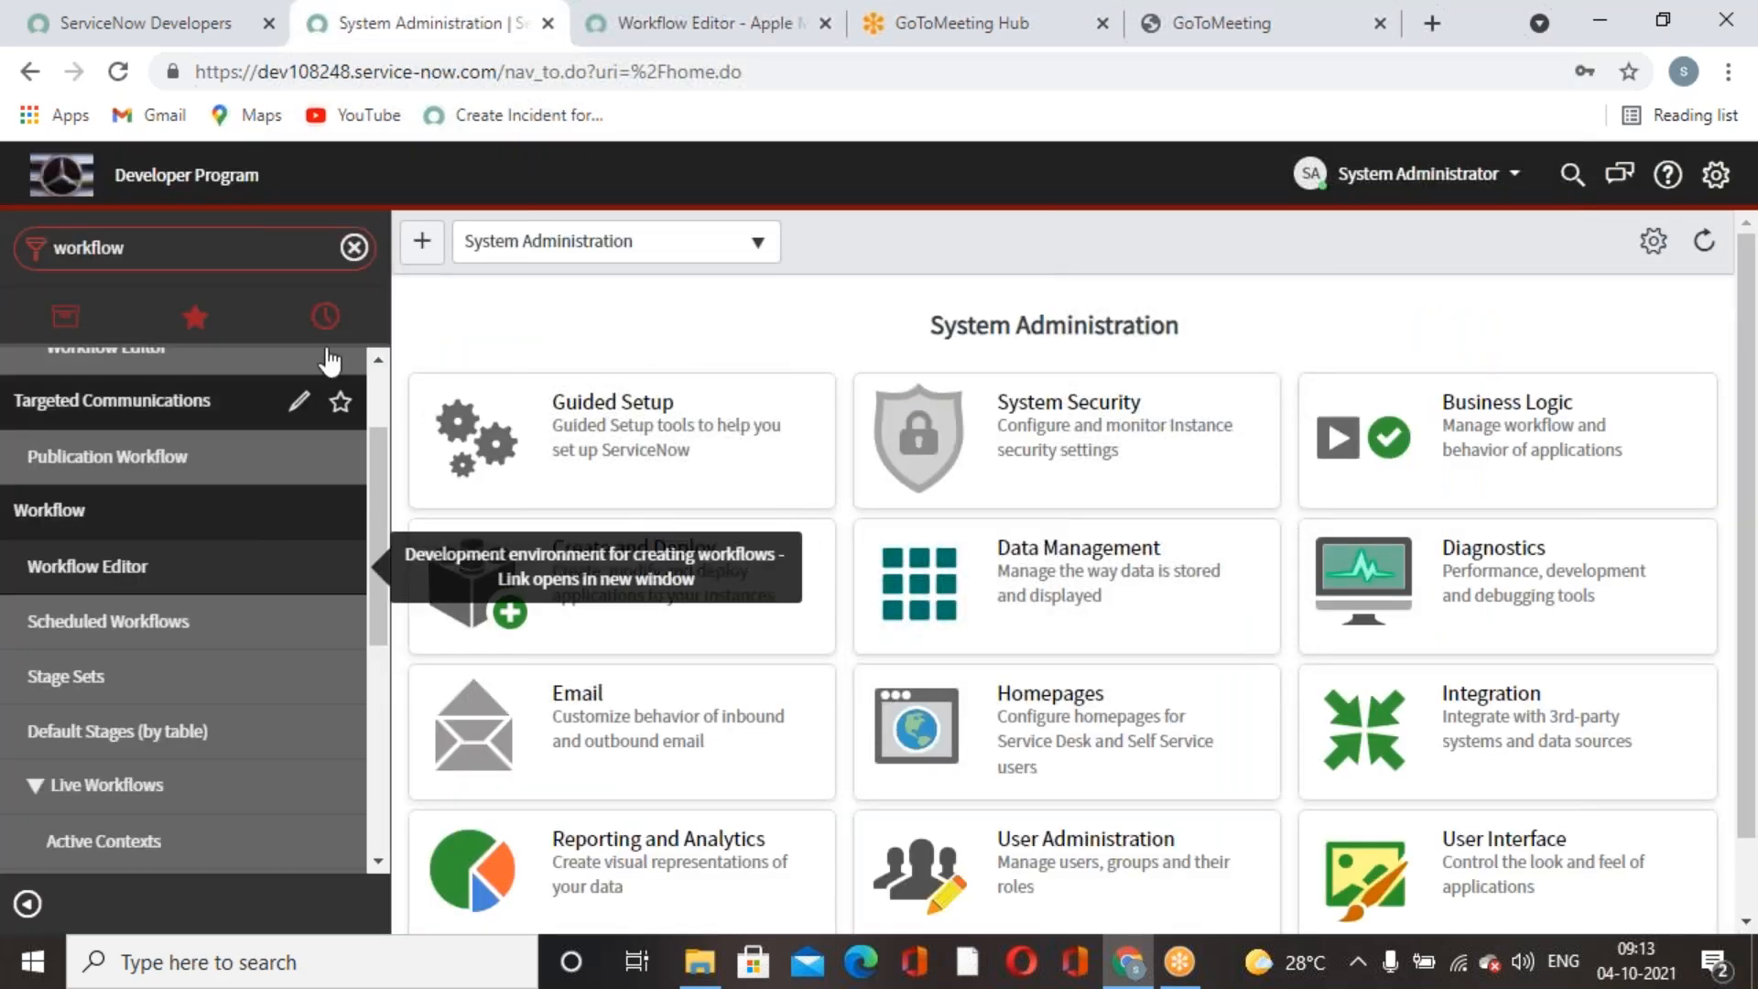
{"action": "scroll", "coordinate": [347, 382], "scroll_direction": "up", "scroll_amount": 2}
{"action": "left_click", "coordinate": [225, 267]}
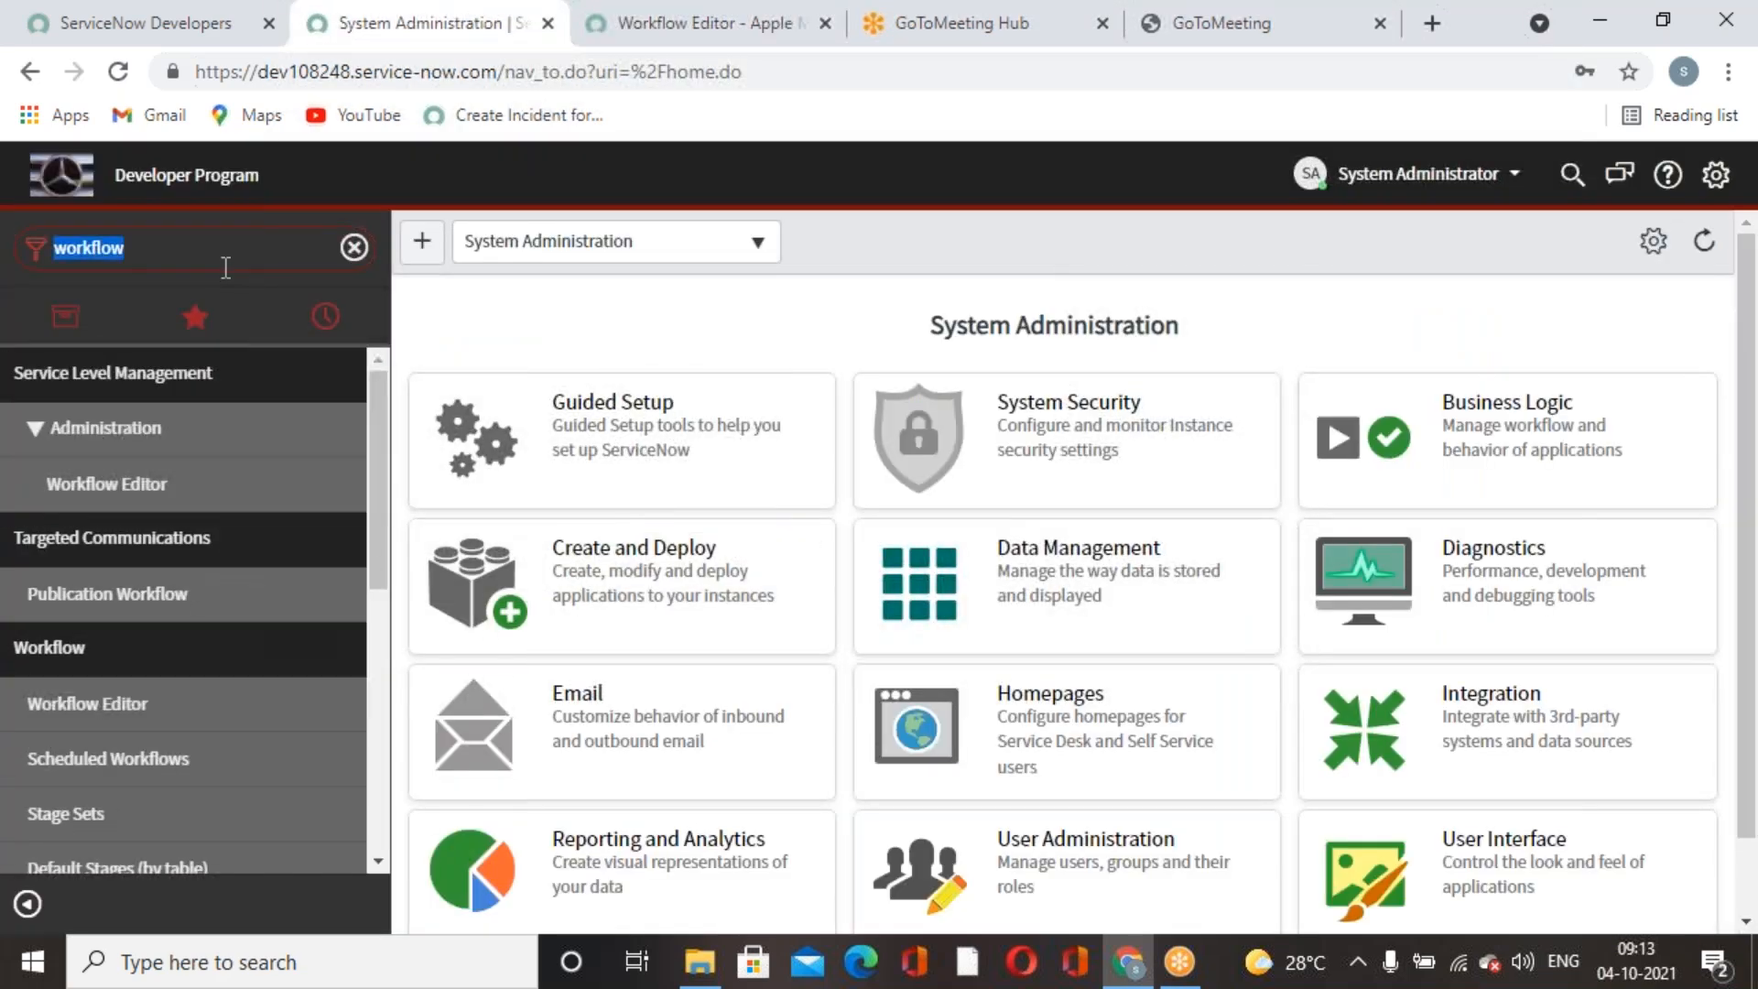
{"action": "type", "text": "maintain"}
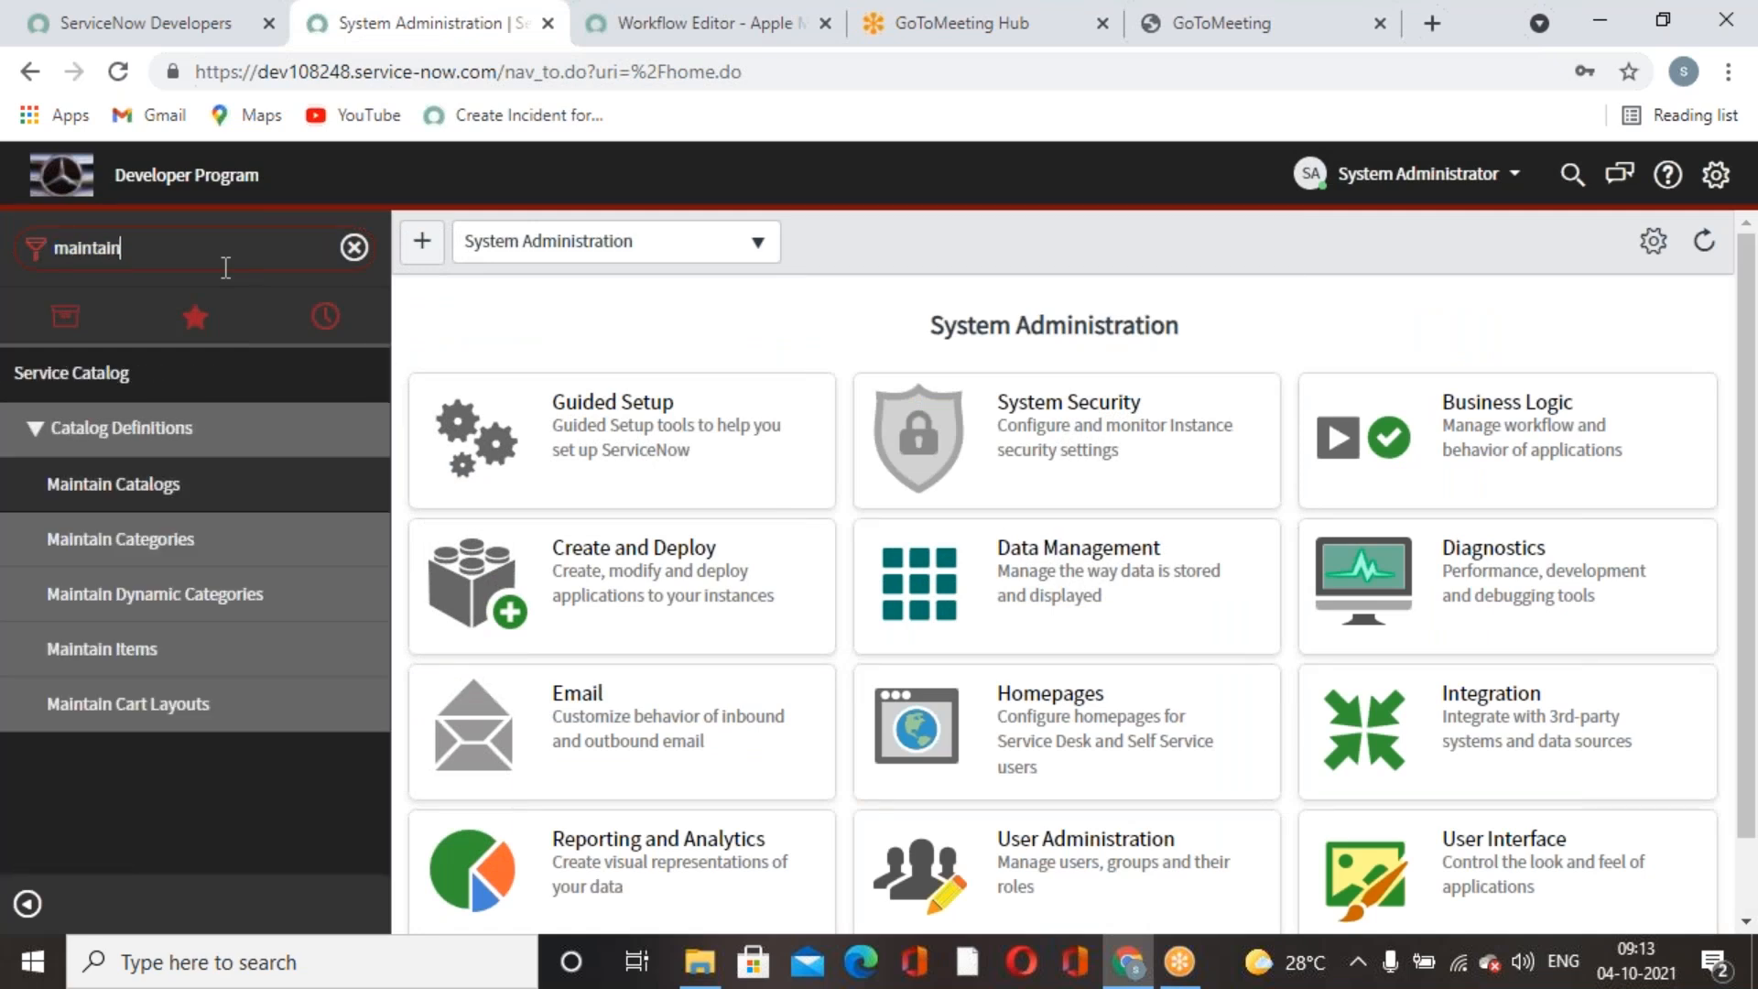
{"action": "left_click", "coordinate": [119, 650]}
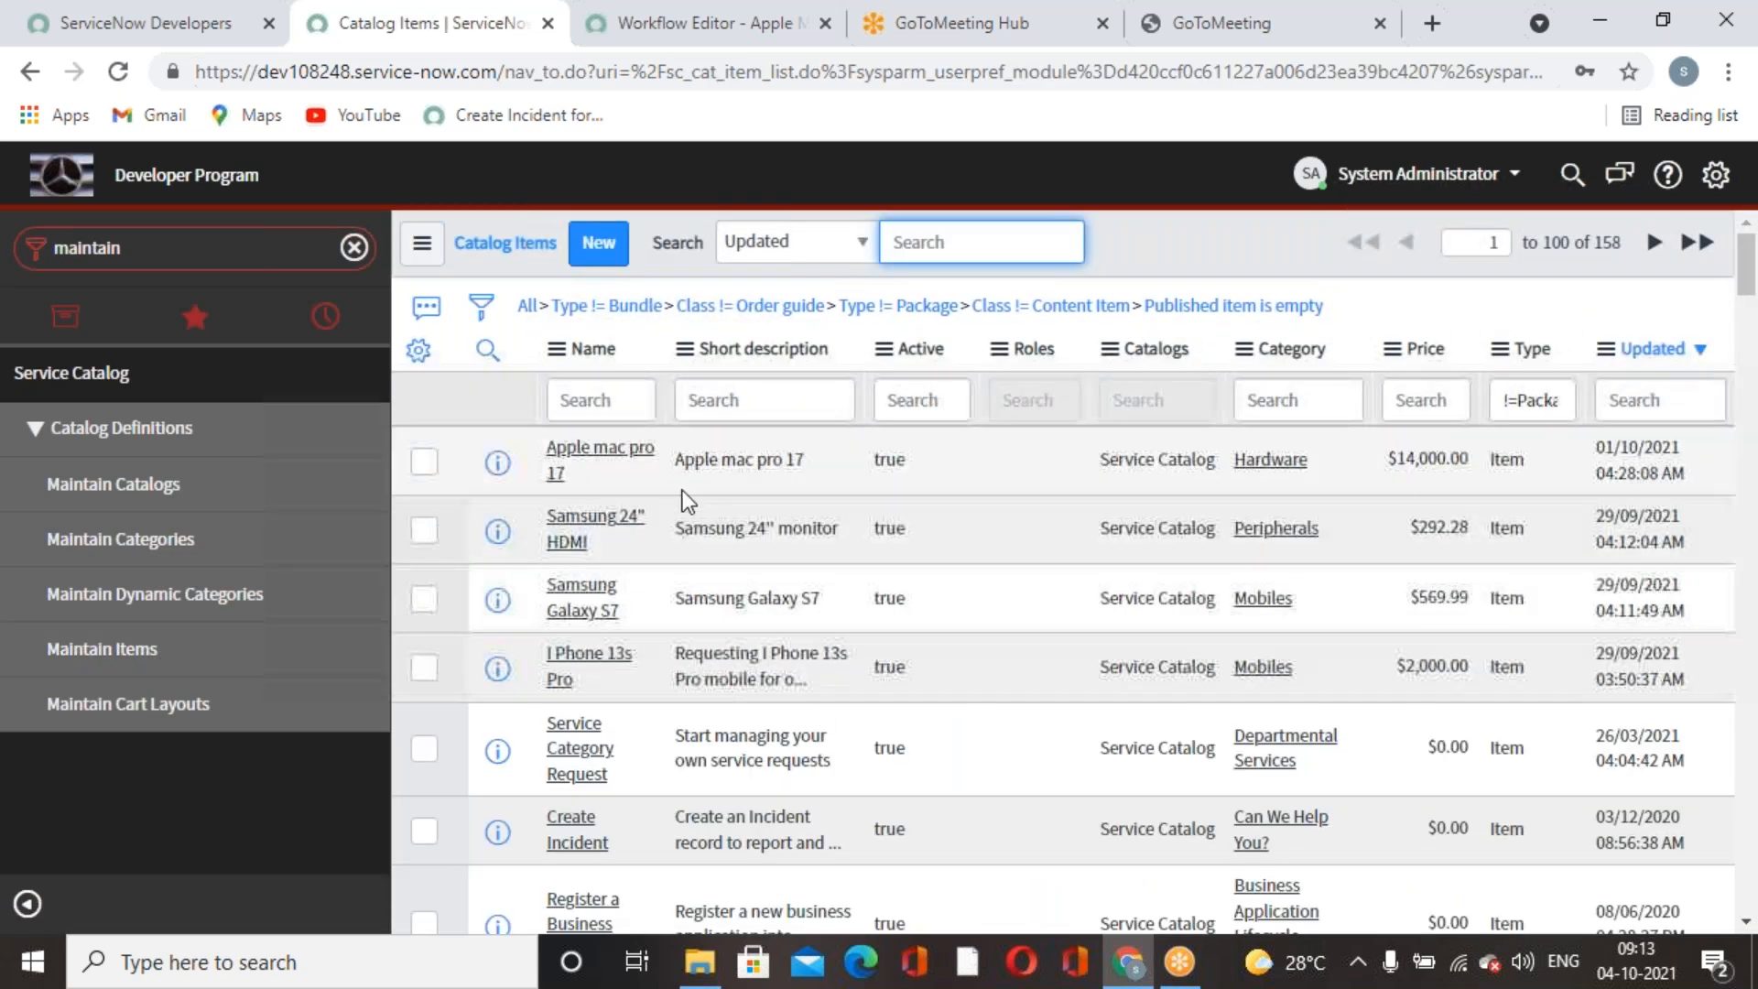
Open the Apple mac pro 17 catalog item and check which workflow is assigned under Process Engine.
{"action": "left_click", "coordinate": [620, 458]}
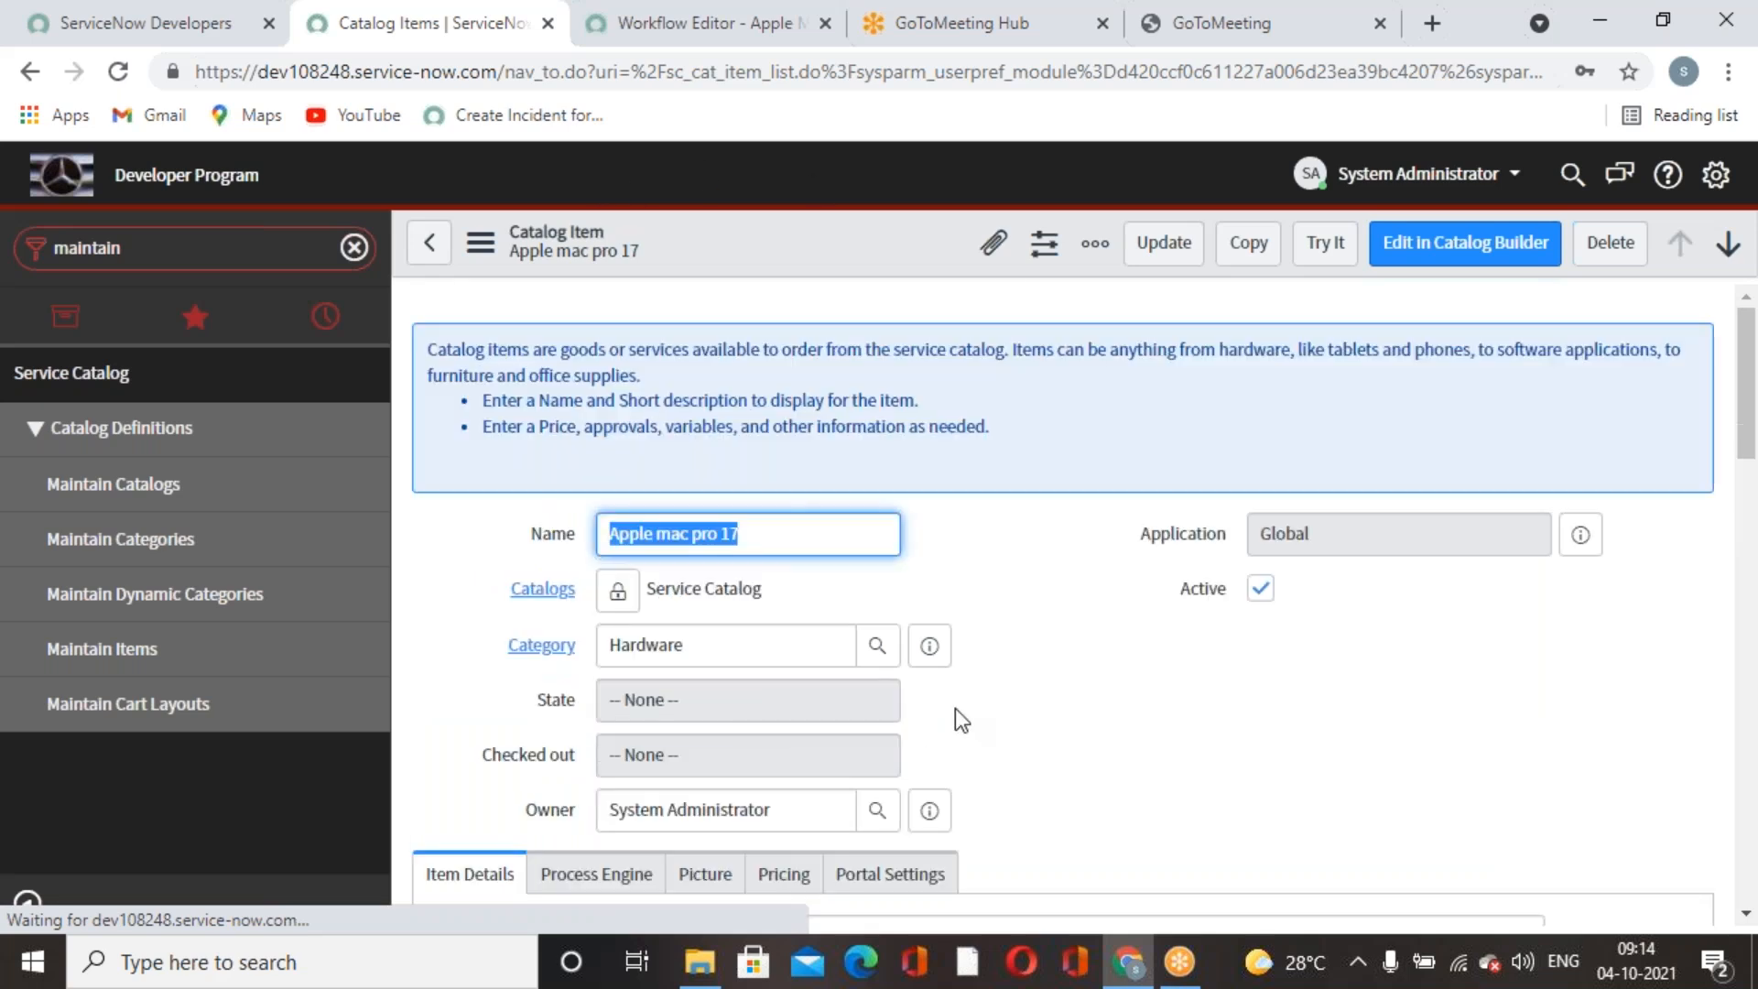
{"action": "scroll", "coordinate": [954, 707], "scroll_direction": "down", "scroll_amount": 3}
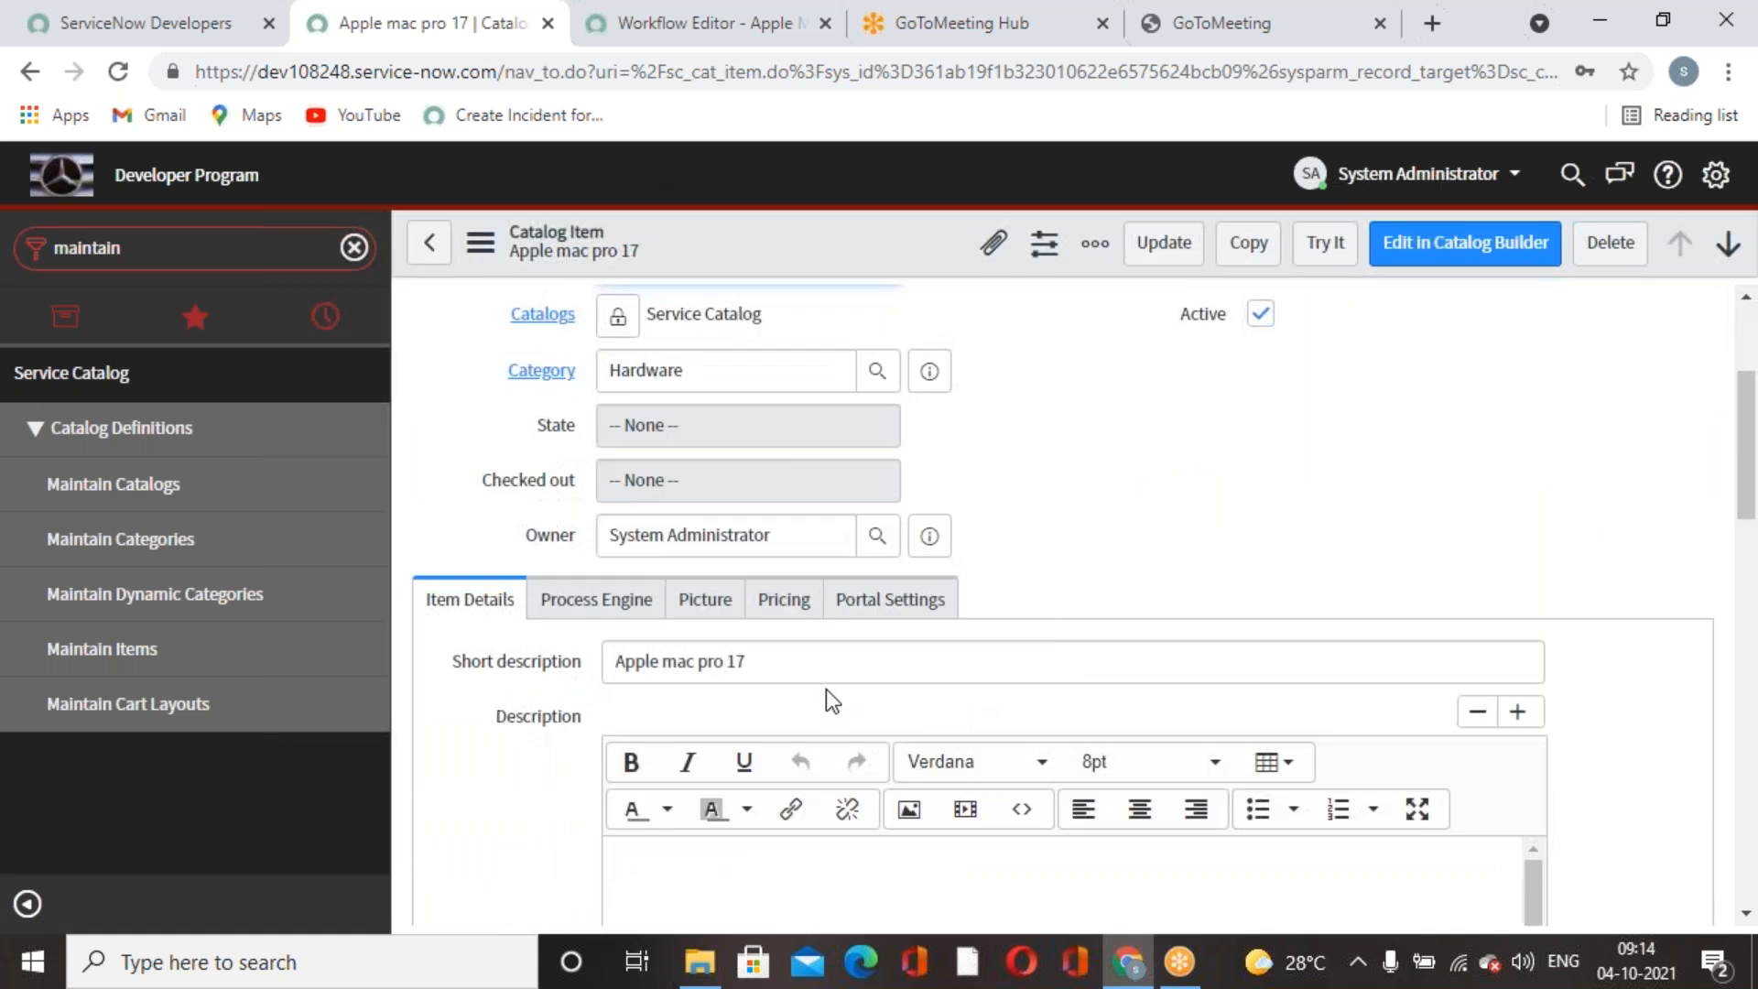
{"action": "left_click", "coordinate": [619, 604]}
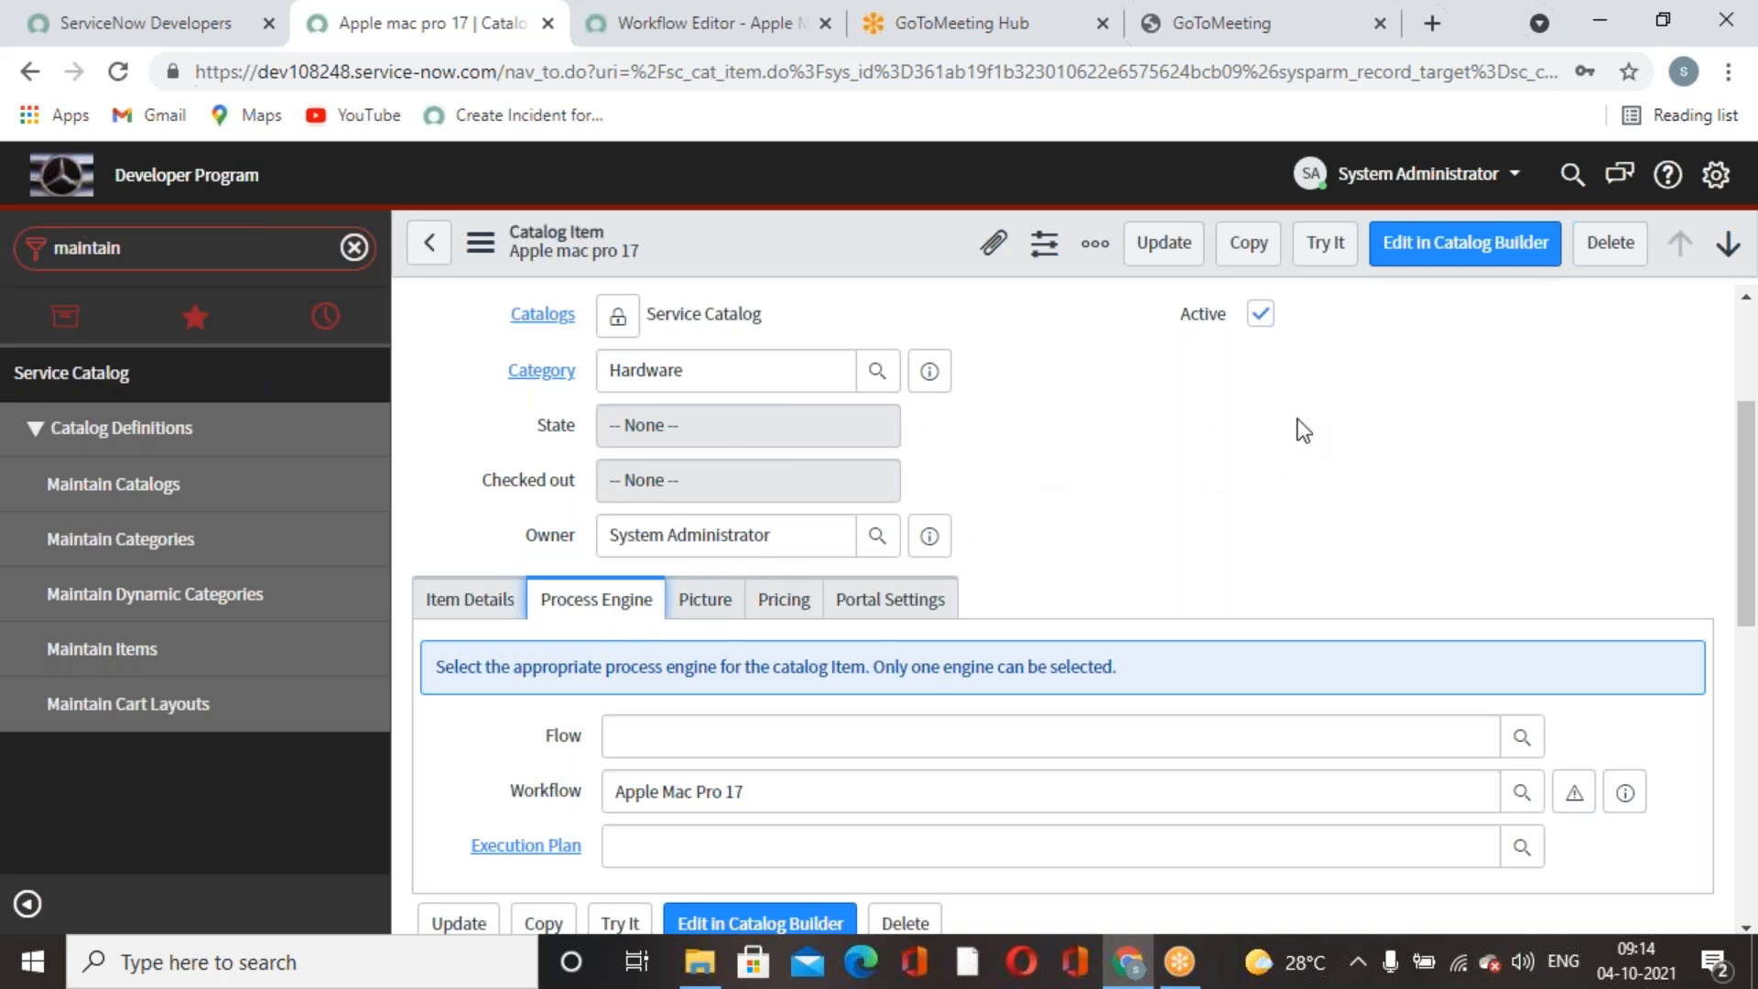
{"action": "scroll", "coordinate": [1298, 428], "scroll_direction": "down", "scroll_amount": 2}
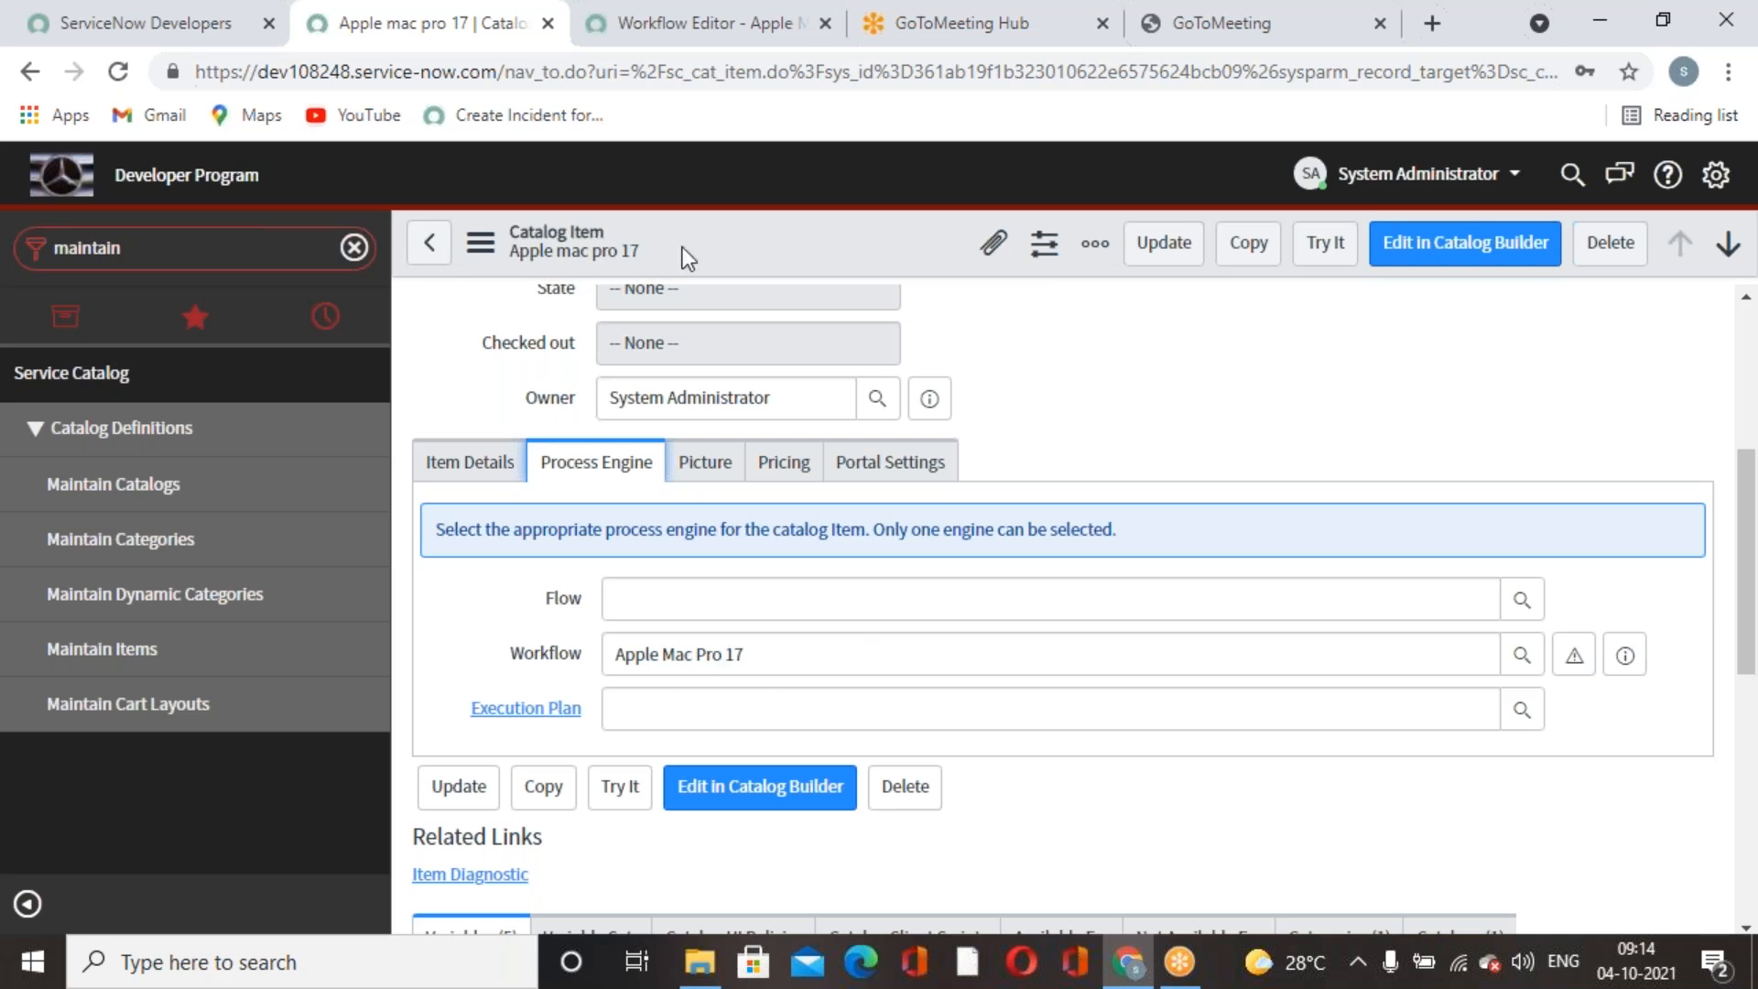
{"action": "left_click_drag", "start_coordinate": [783, 654], "coordinate": [616, 647]}
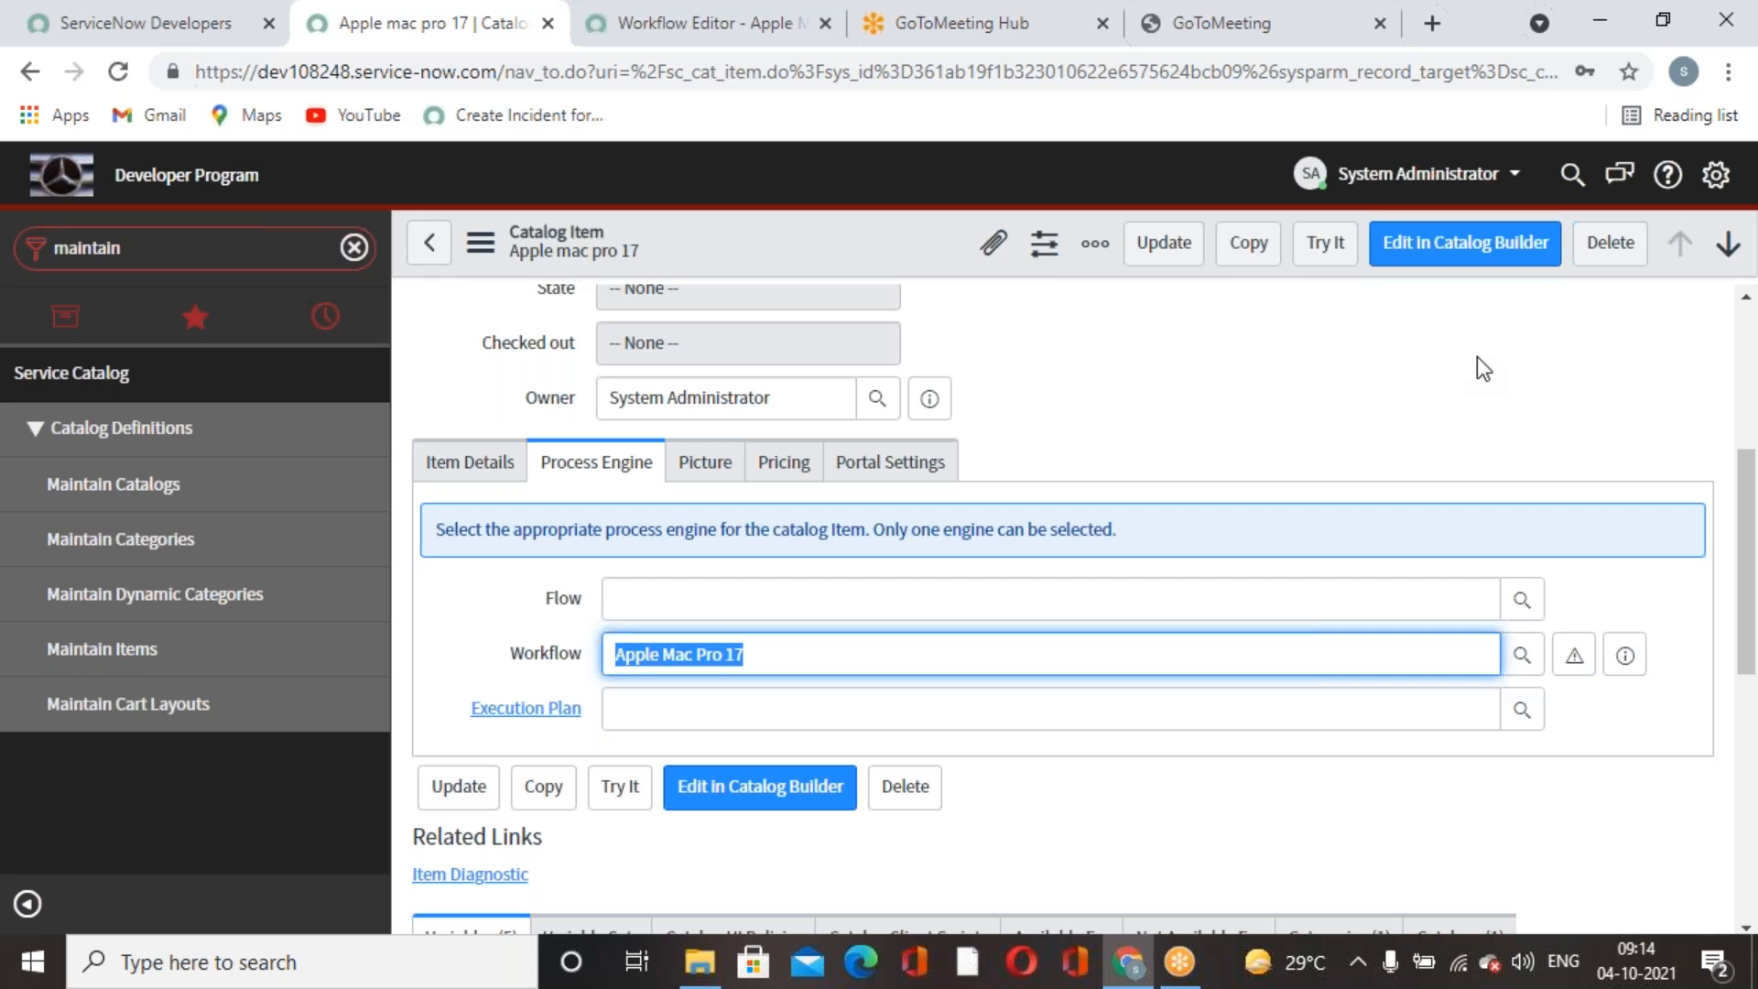
Review the catalog item's picture, pricing and portal settings, and return to its Process Engine section.
{"action": "left_click", "coordinate": [705, 461]}
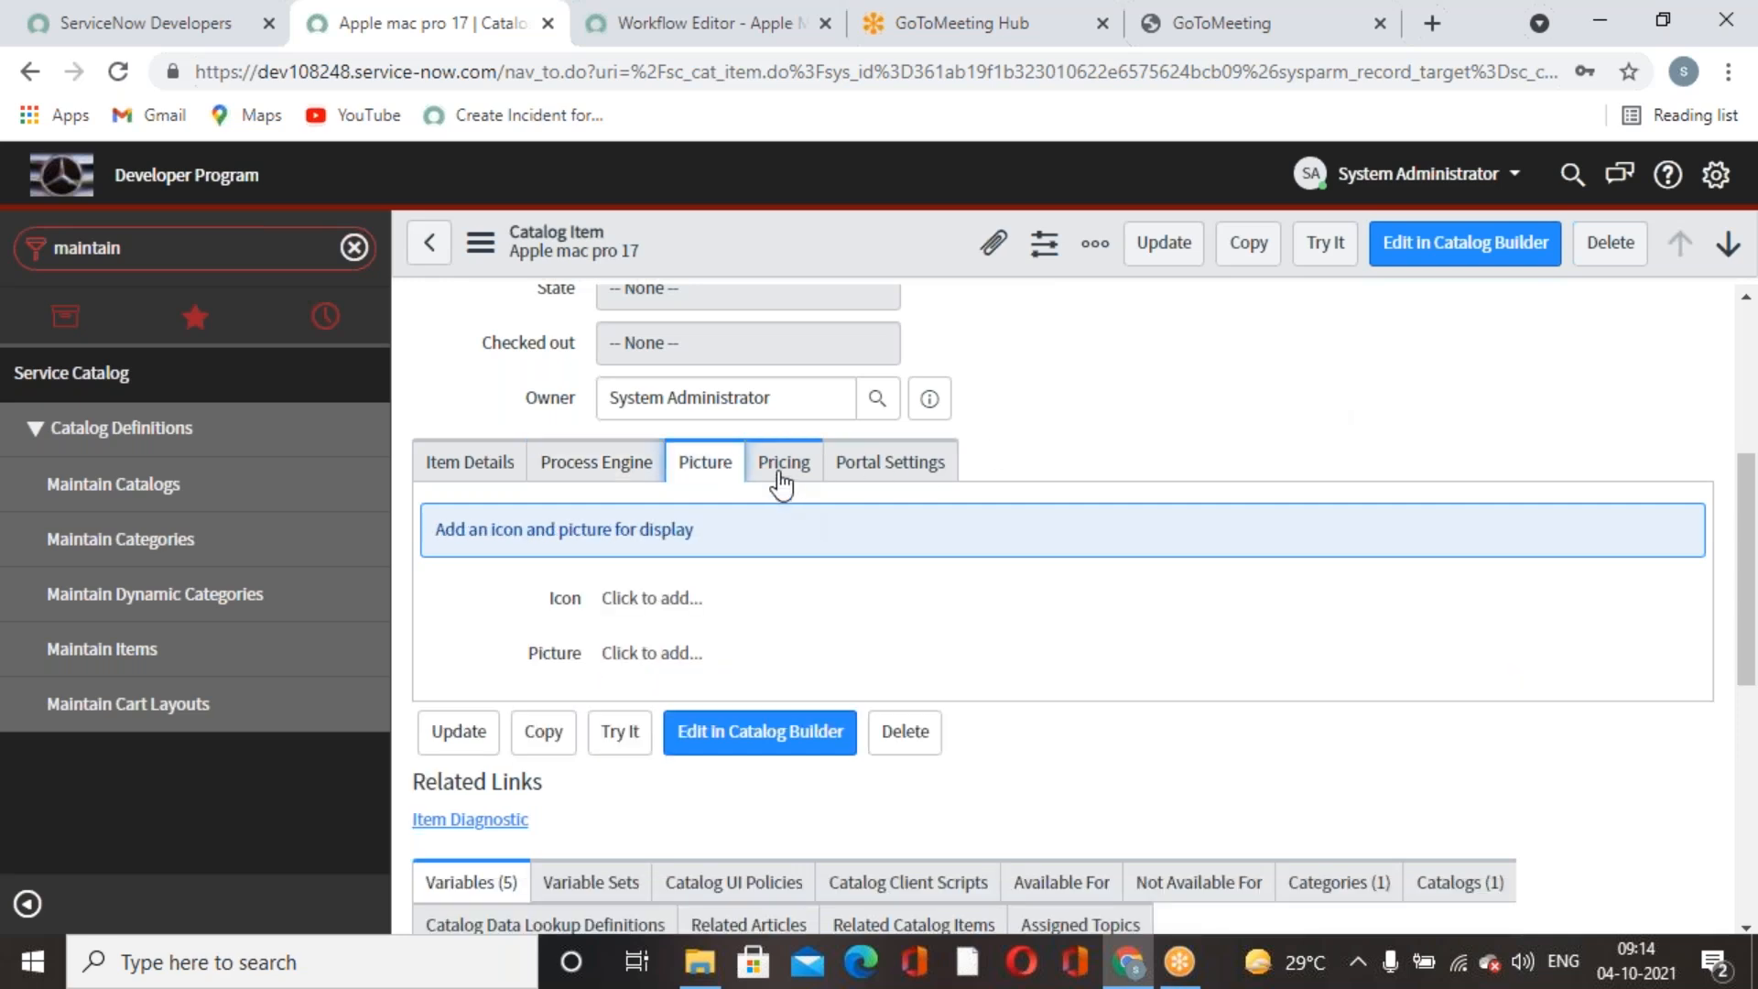
{"action": "left_click", "coordinate": [780, 472]}
{"action": "left_click", "coordinate": [871, 472]}
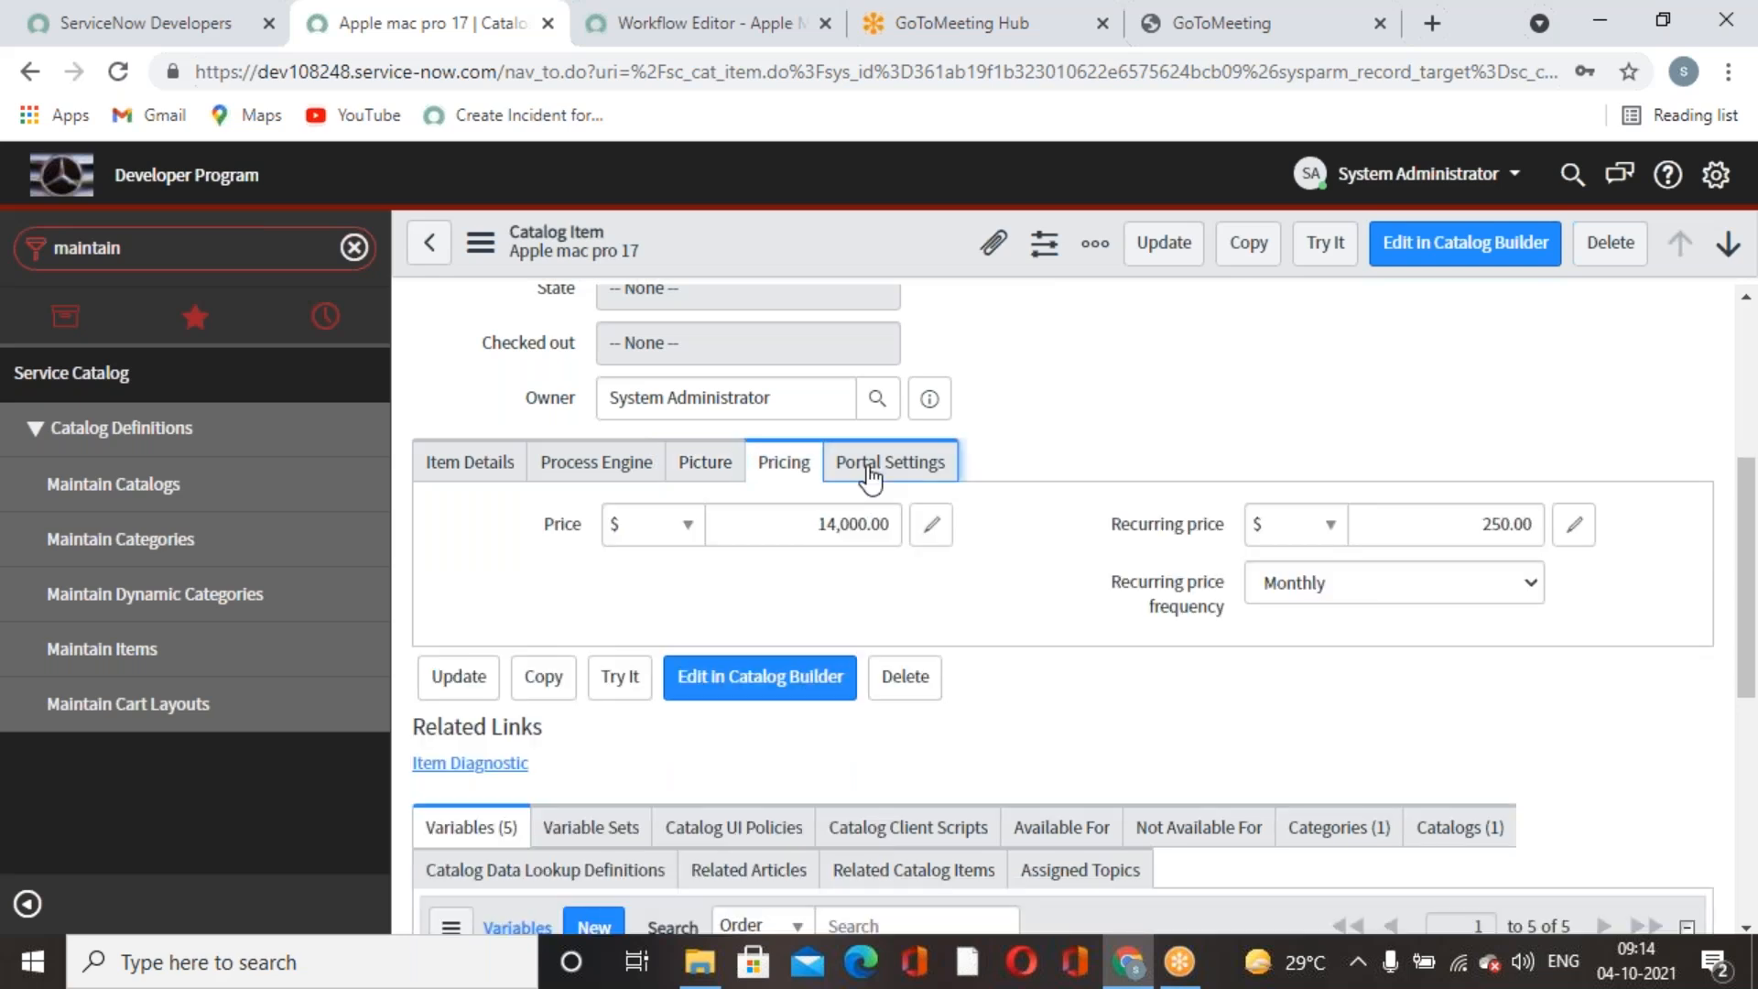
{"action": "left_click", "coordinate": [606, 472]}
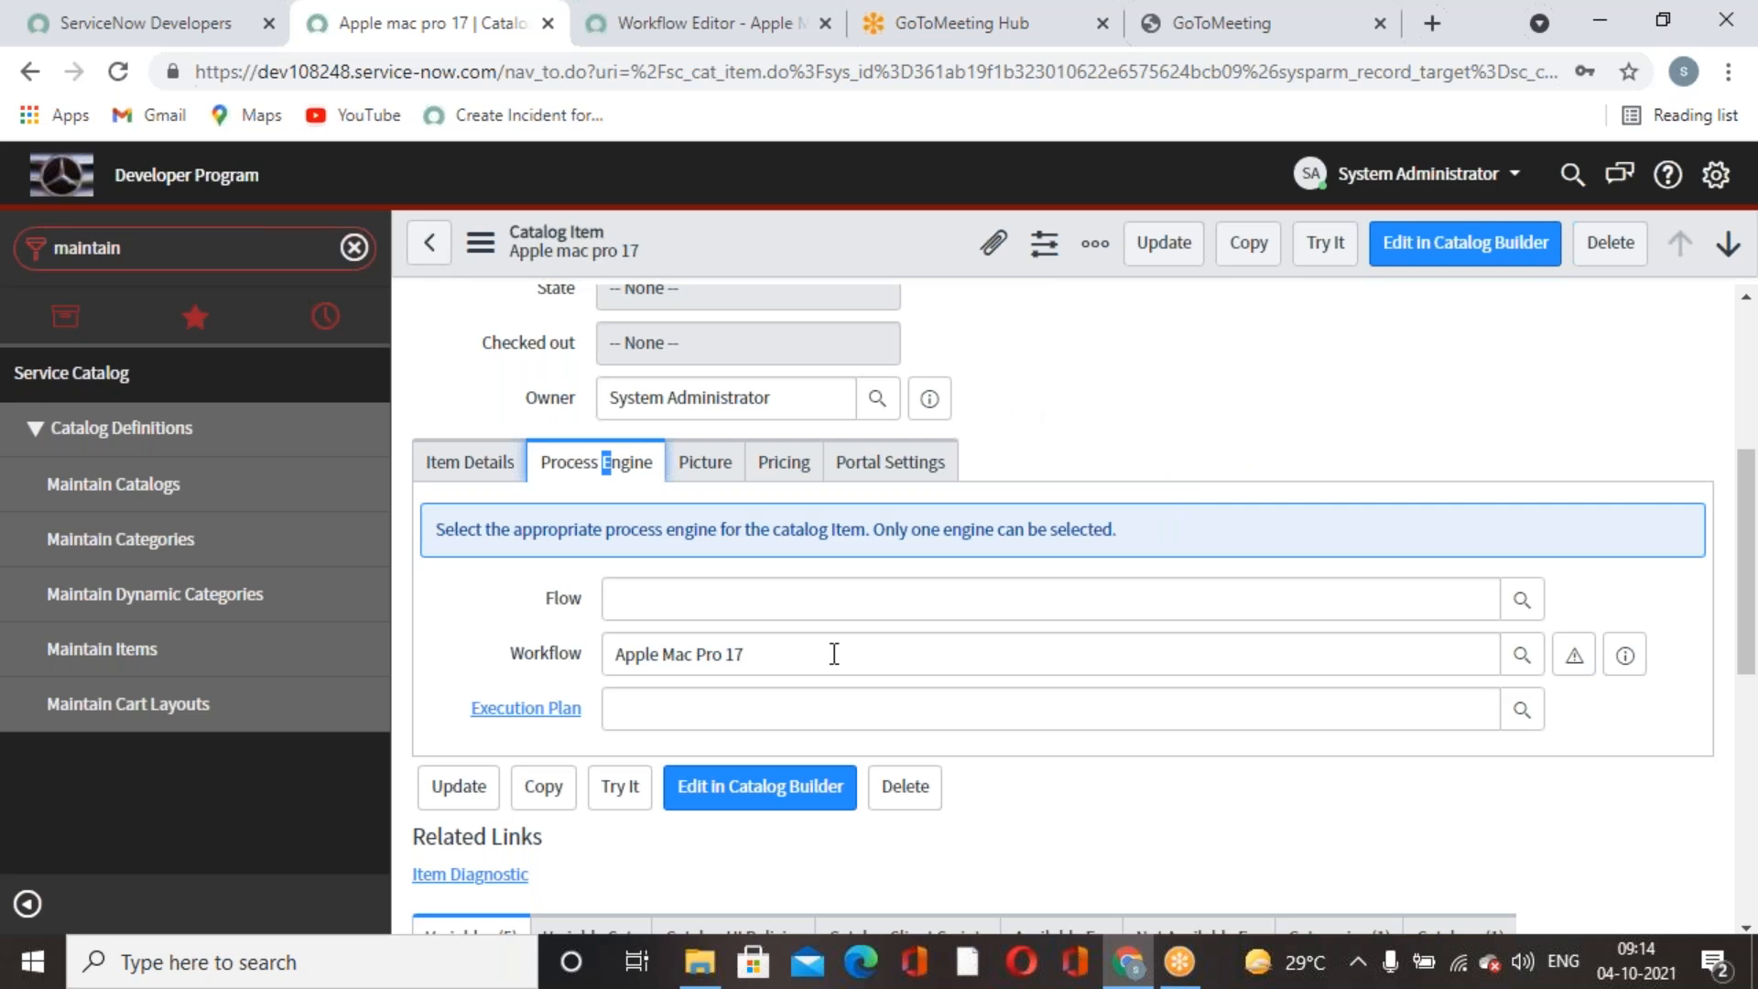
{"action": "left_click", "coordinate": [1204, 395]}
{"action": "scroll", "coordinate": [769, 659], "scroll_direction": "up", "scroll_amount": 3}
{"action": "scroll", "coordinate": [806, 673], "scroll_direction": "down", "scroll_amount": 3}
{"action": "scroll", "coordinate": [960, 563], "scroll_direction": "up", "scroll_amount": 4}
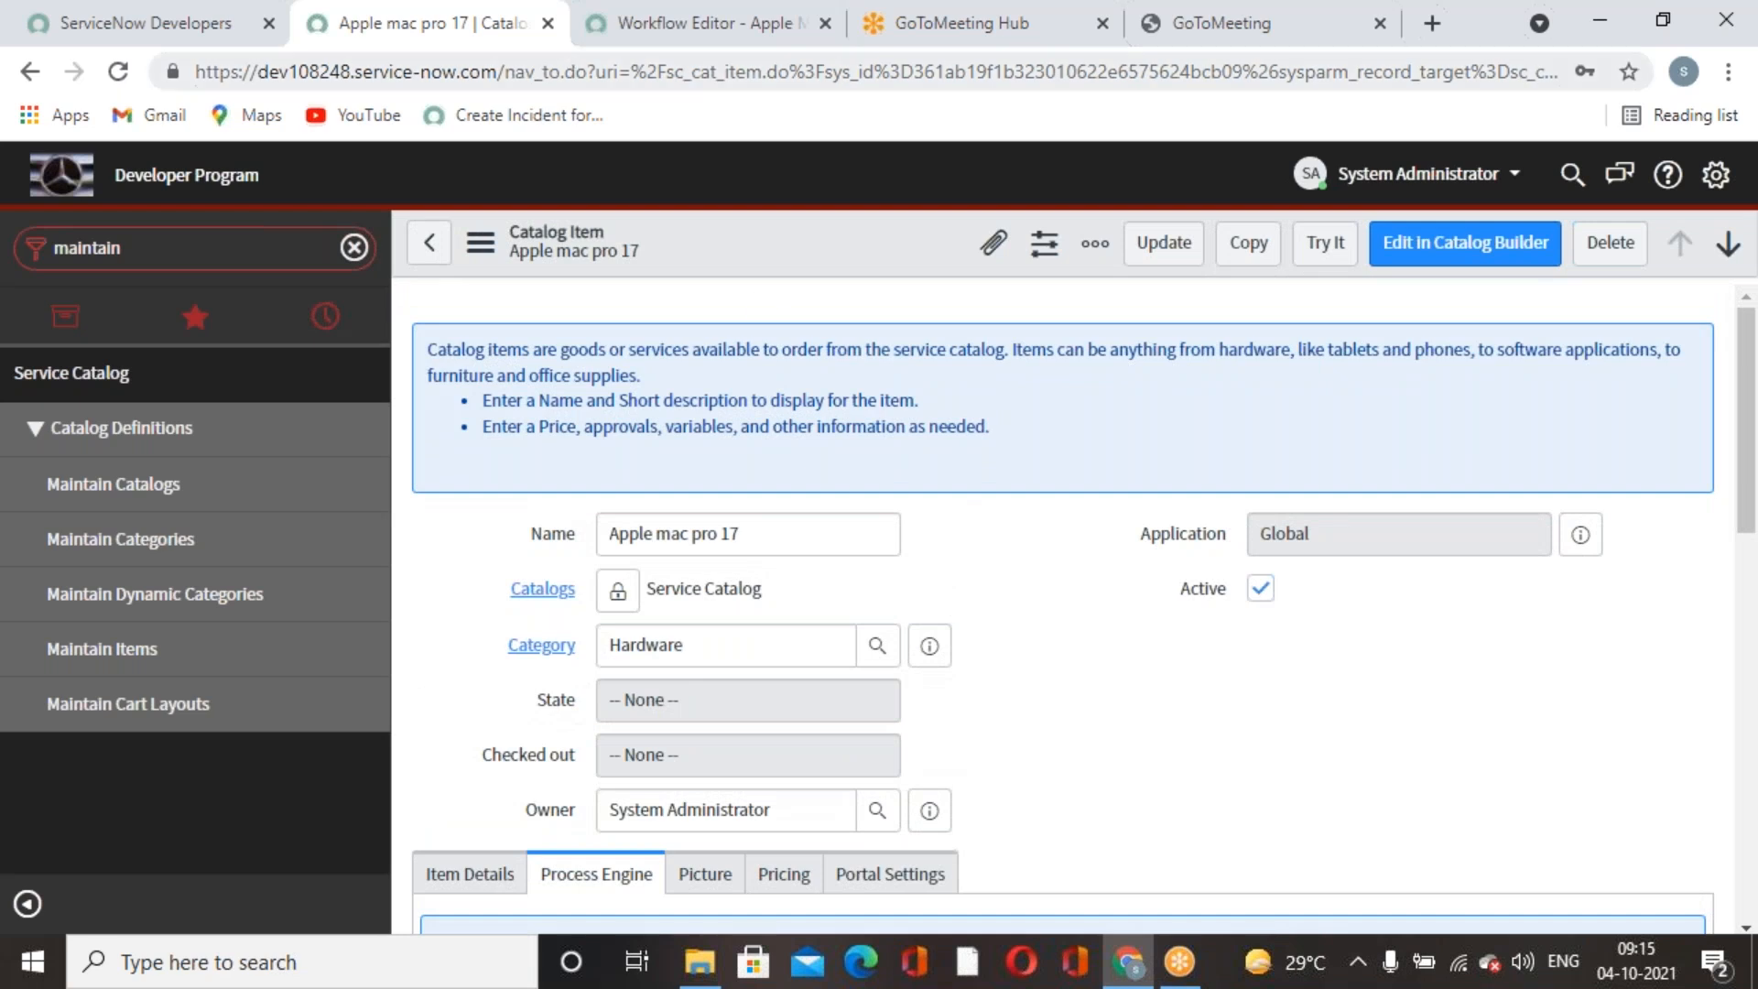
Copy the instance's base URL and load it with "sp" appended in the GoToMeeting page's place to open the Service Portal.
{"action": "left_click", "coordinate": [511, 74]}
{"action": "left_click_drag", "start_coordinate": [511, 74], "coordinate": [169, 41]}
{"action": "key", "text": "ctrl+c"}
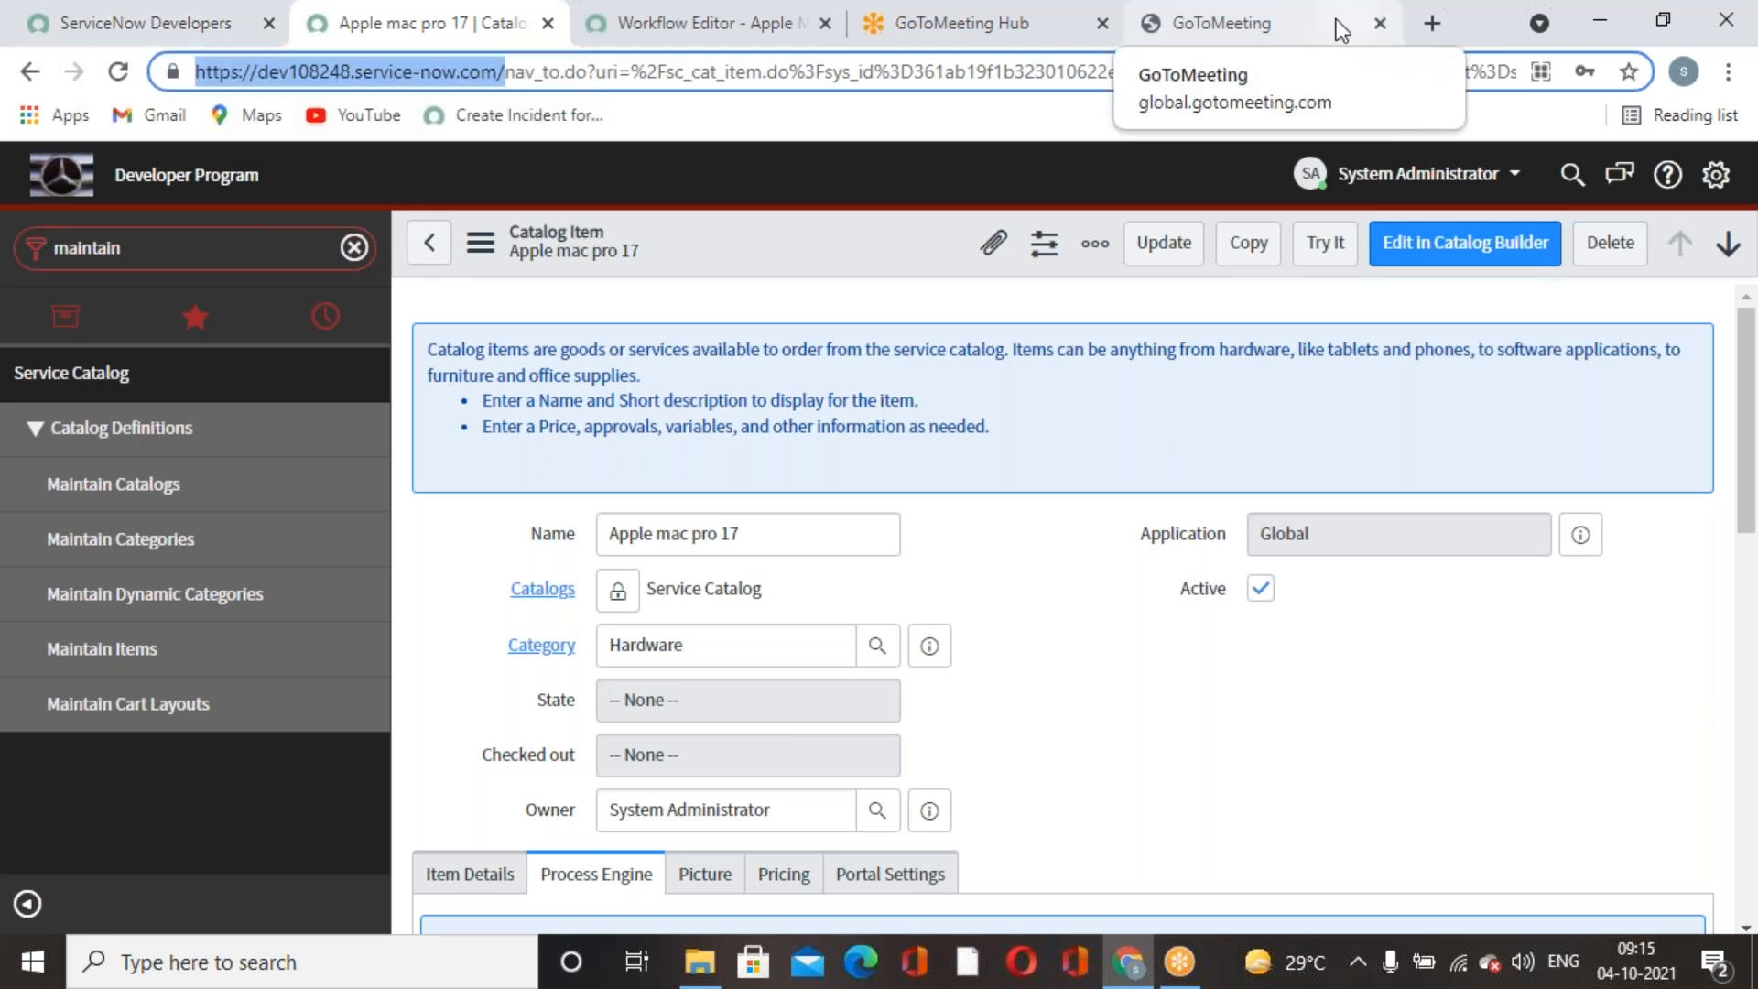
{"action": "left_click", "coordinate": [1300, 22]}
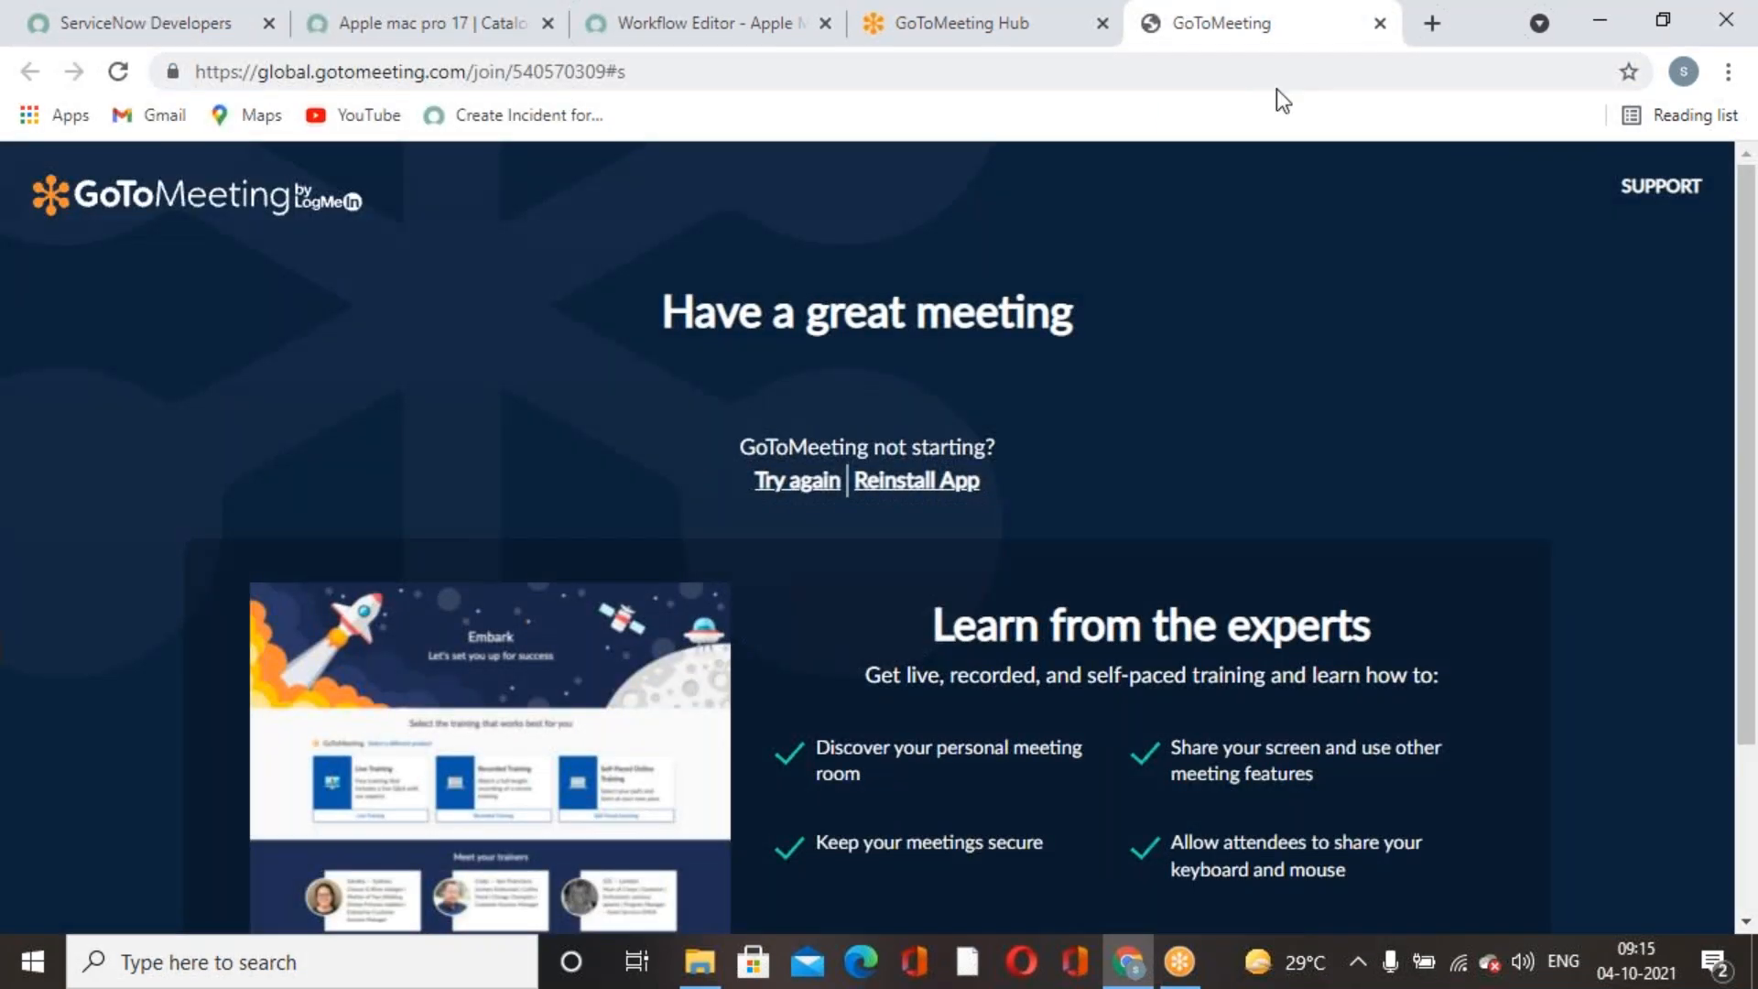
{"action": "left_click", "coordinate": [1232, 71]}
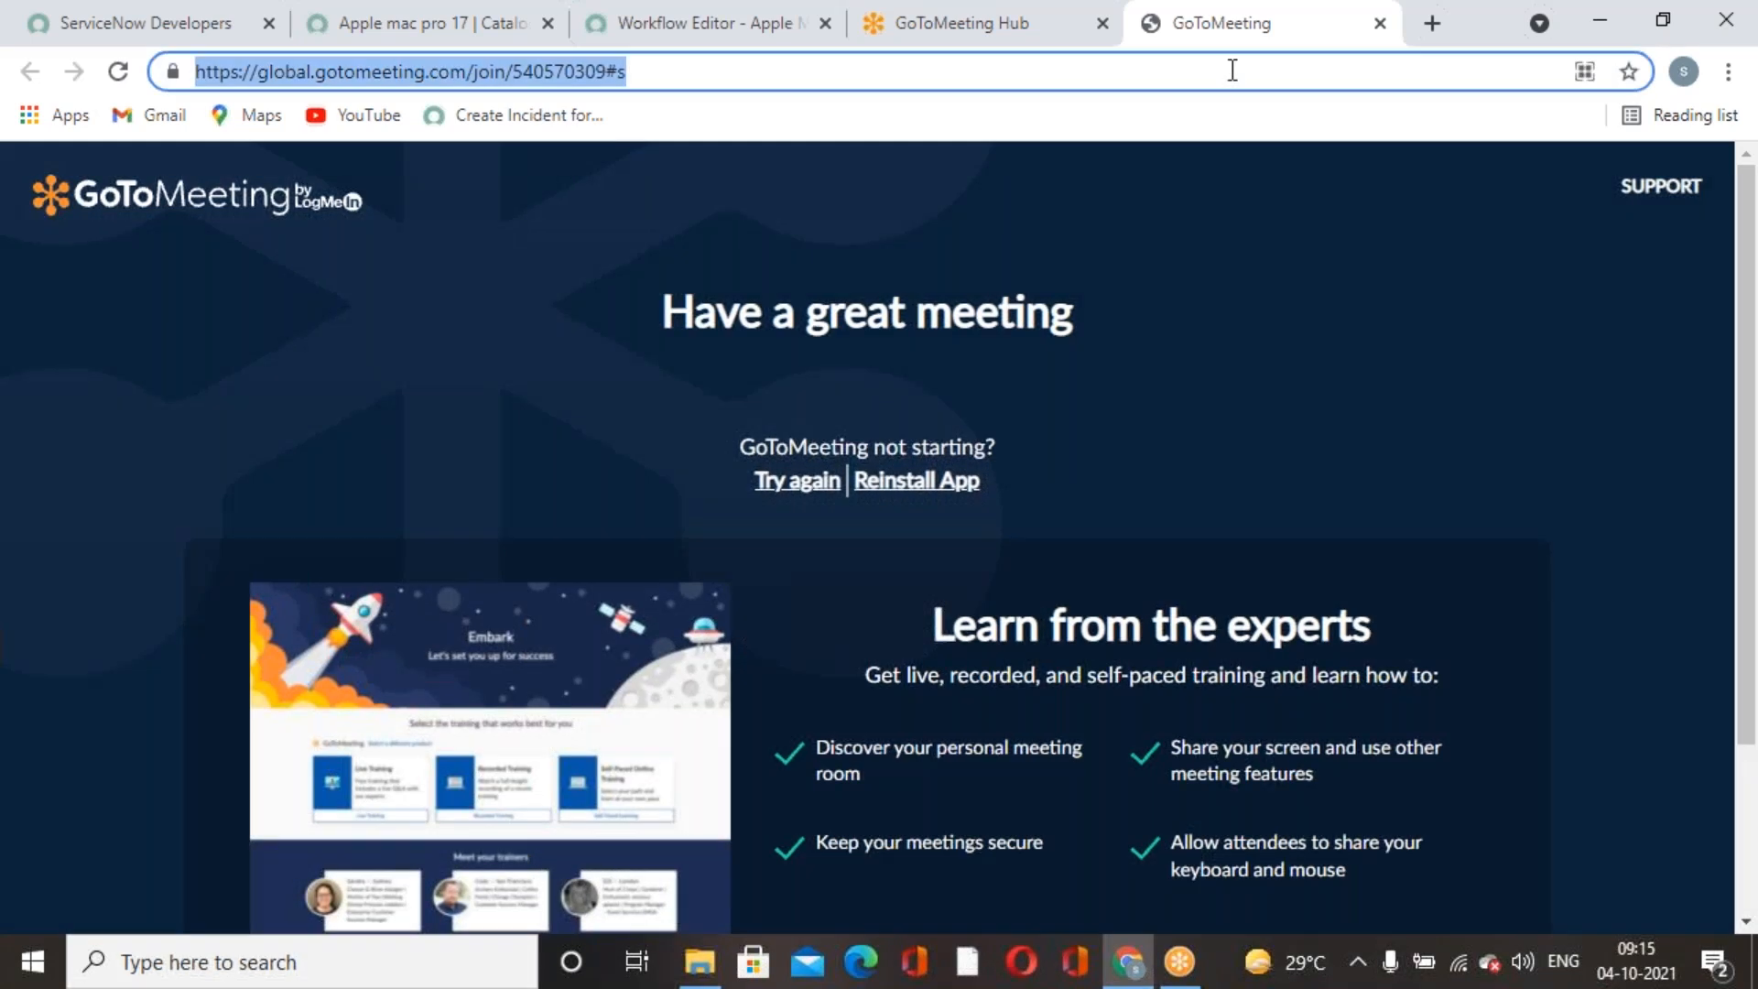
{"action": "key", "text": "ctrl+v"}
{"action": "type", "text": "sp"}
{"action": "key", "text": "Return"}
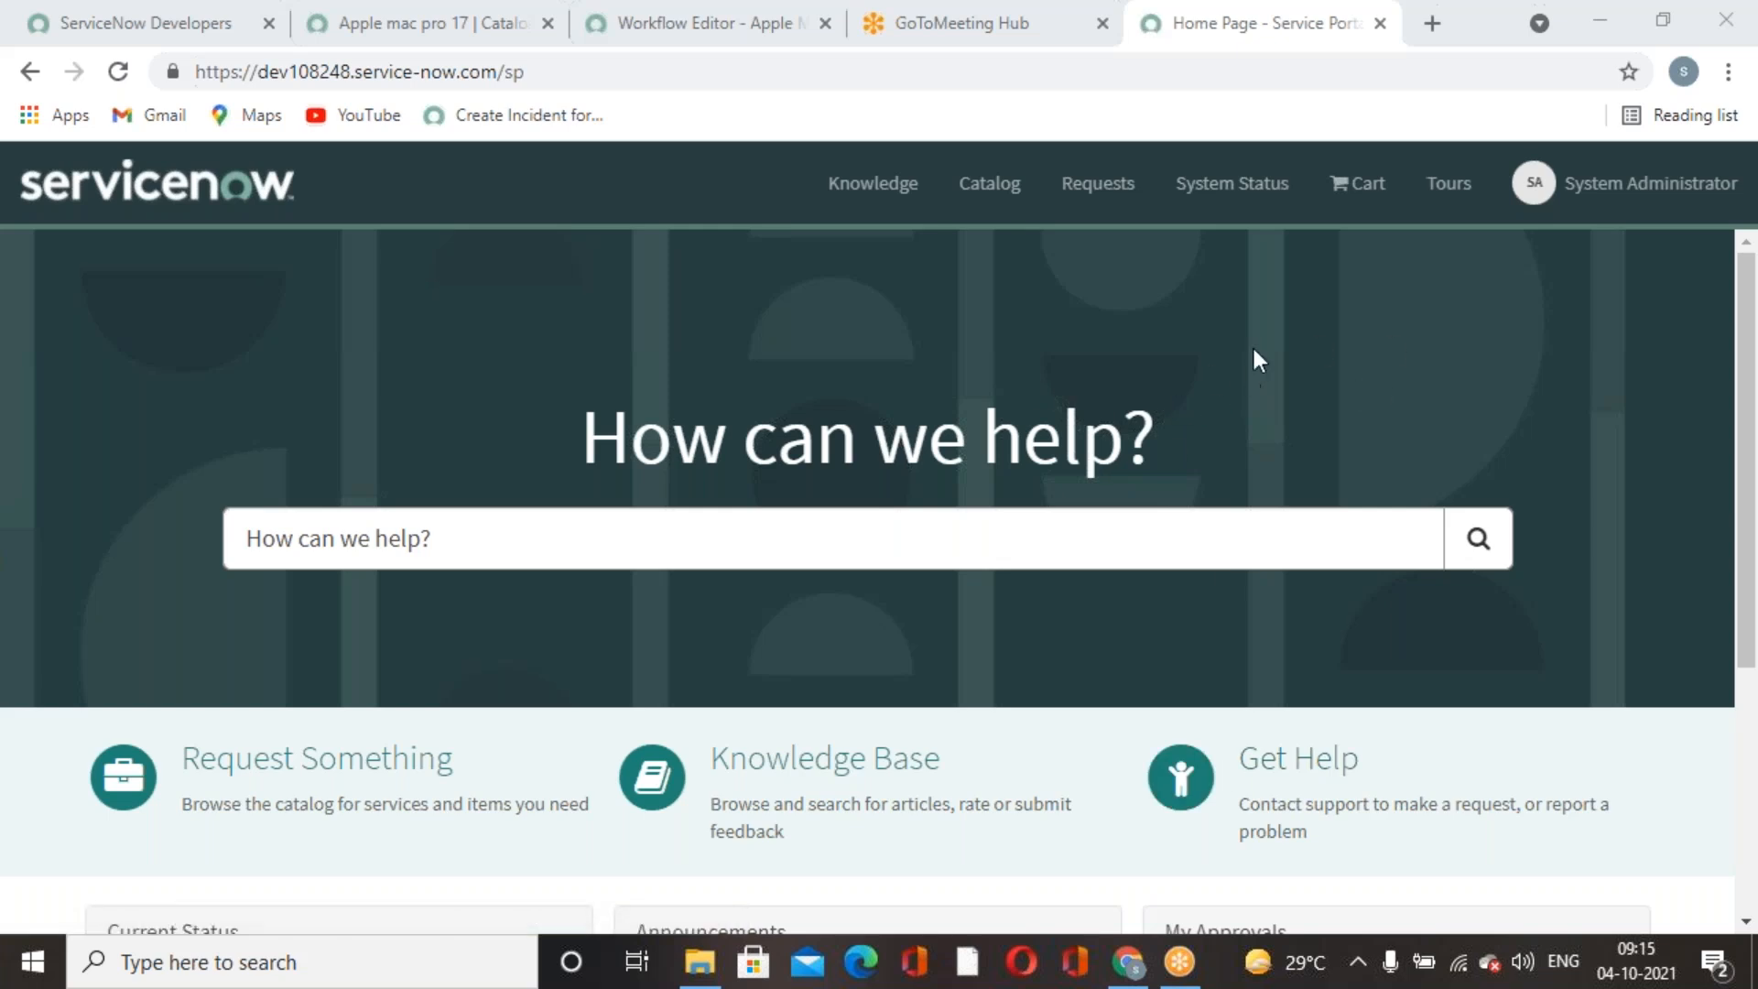
Open the Service Portal catalog, browse it by categories and show the Mobiles subcategory under Hardware.
{"action": "left_click", "coordinate": [989, 199]}
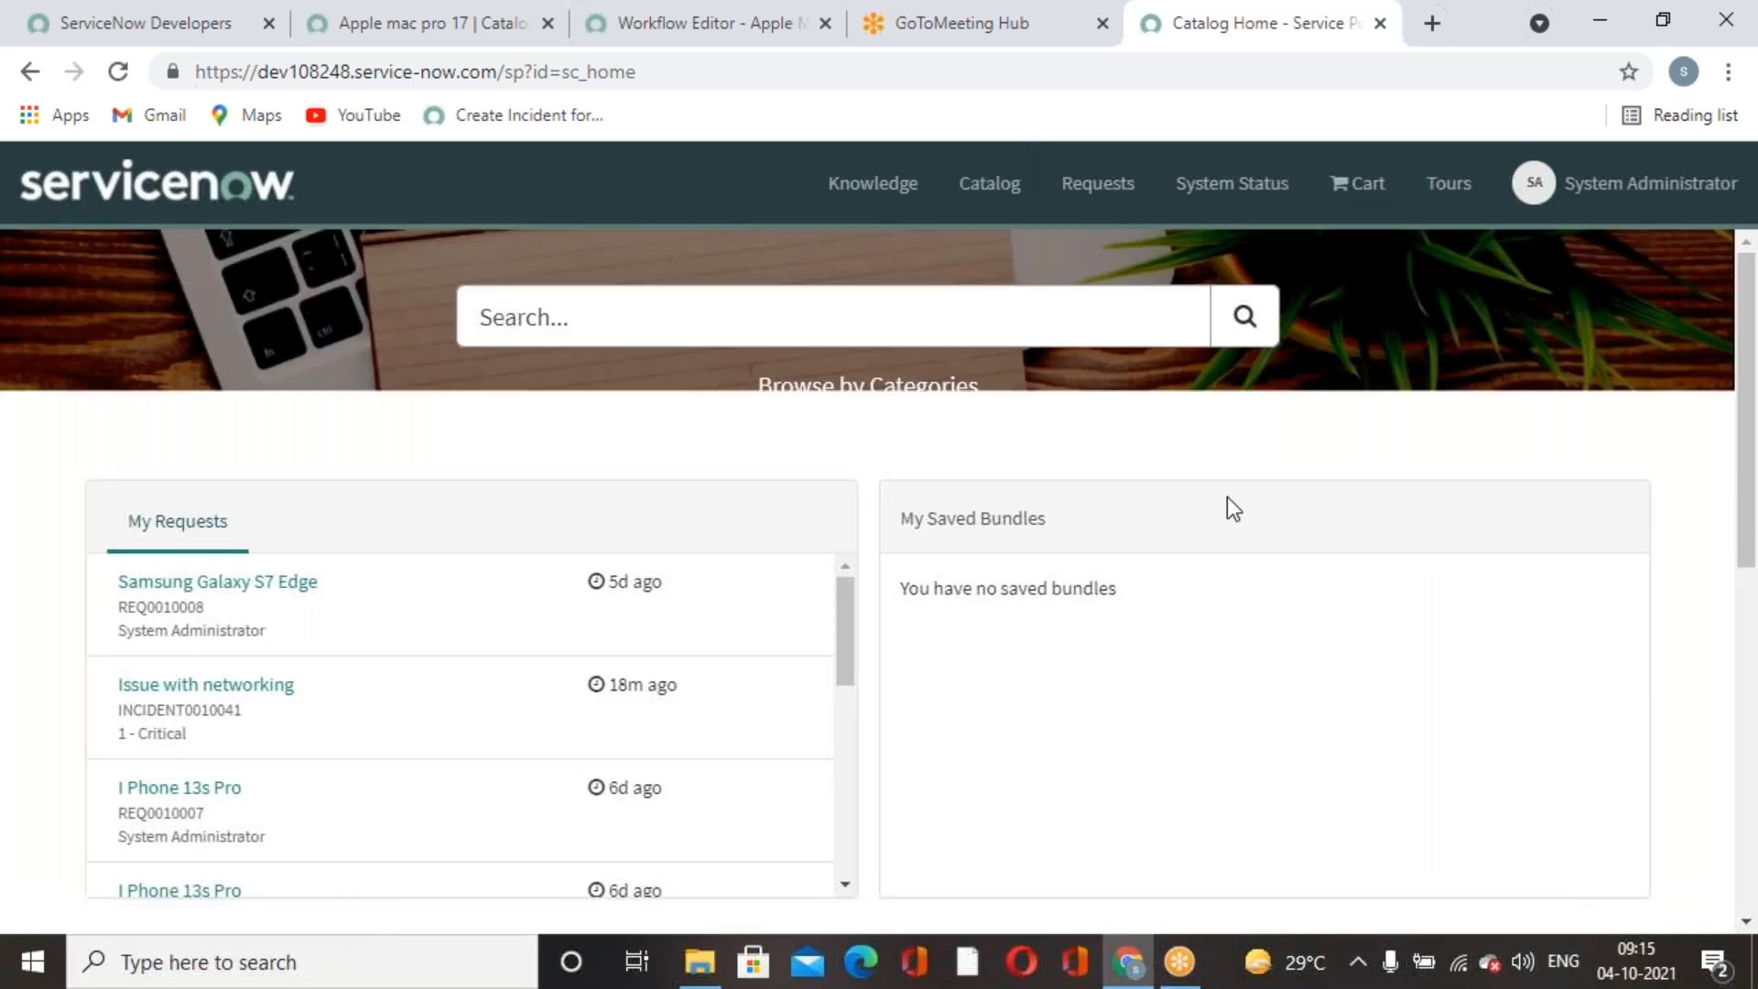
{"action": "left_click", "coordinate": [895, 395]}
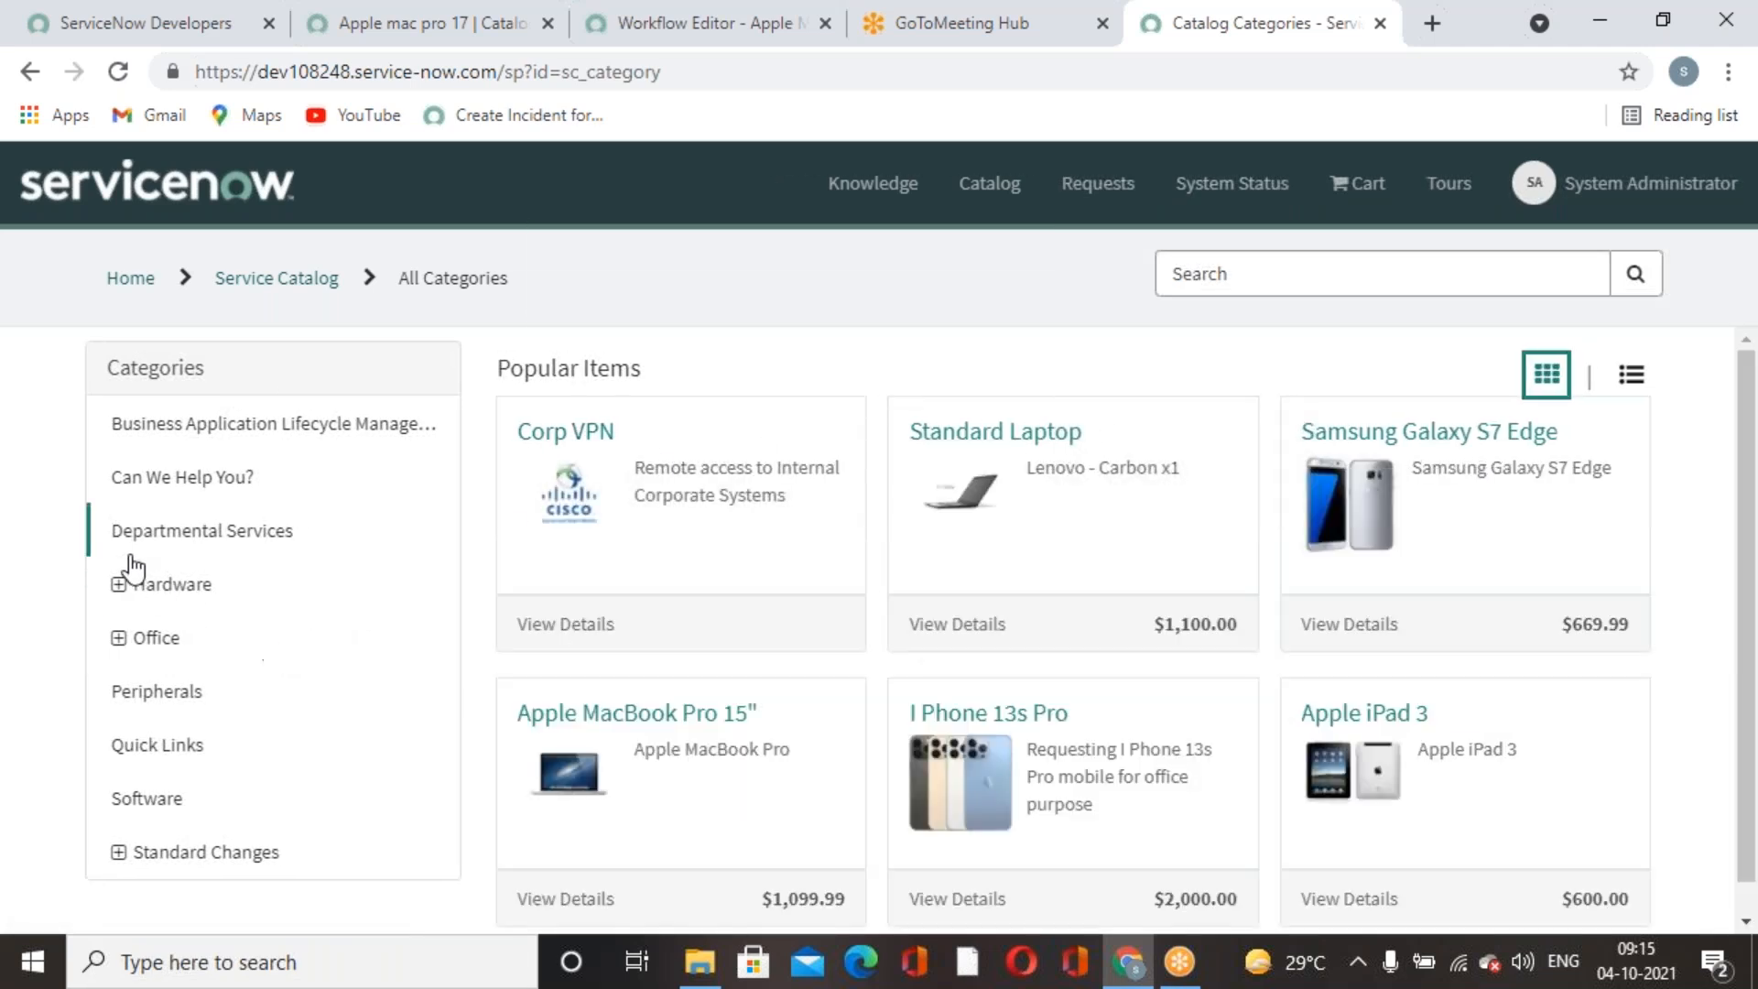
{"action": "left_click", "coordinate": [129, 588]}
{"action": "left_click", "coordinate": [190, 705]}
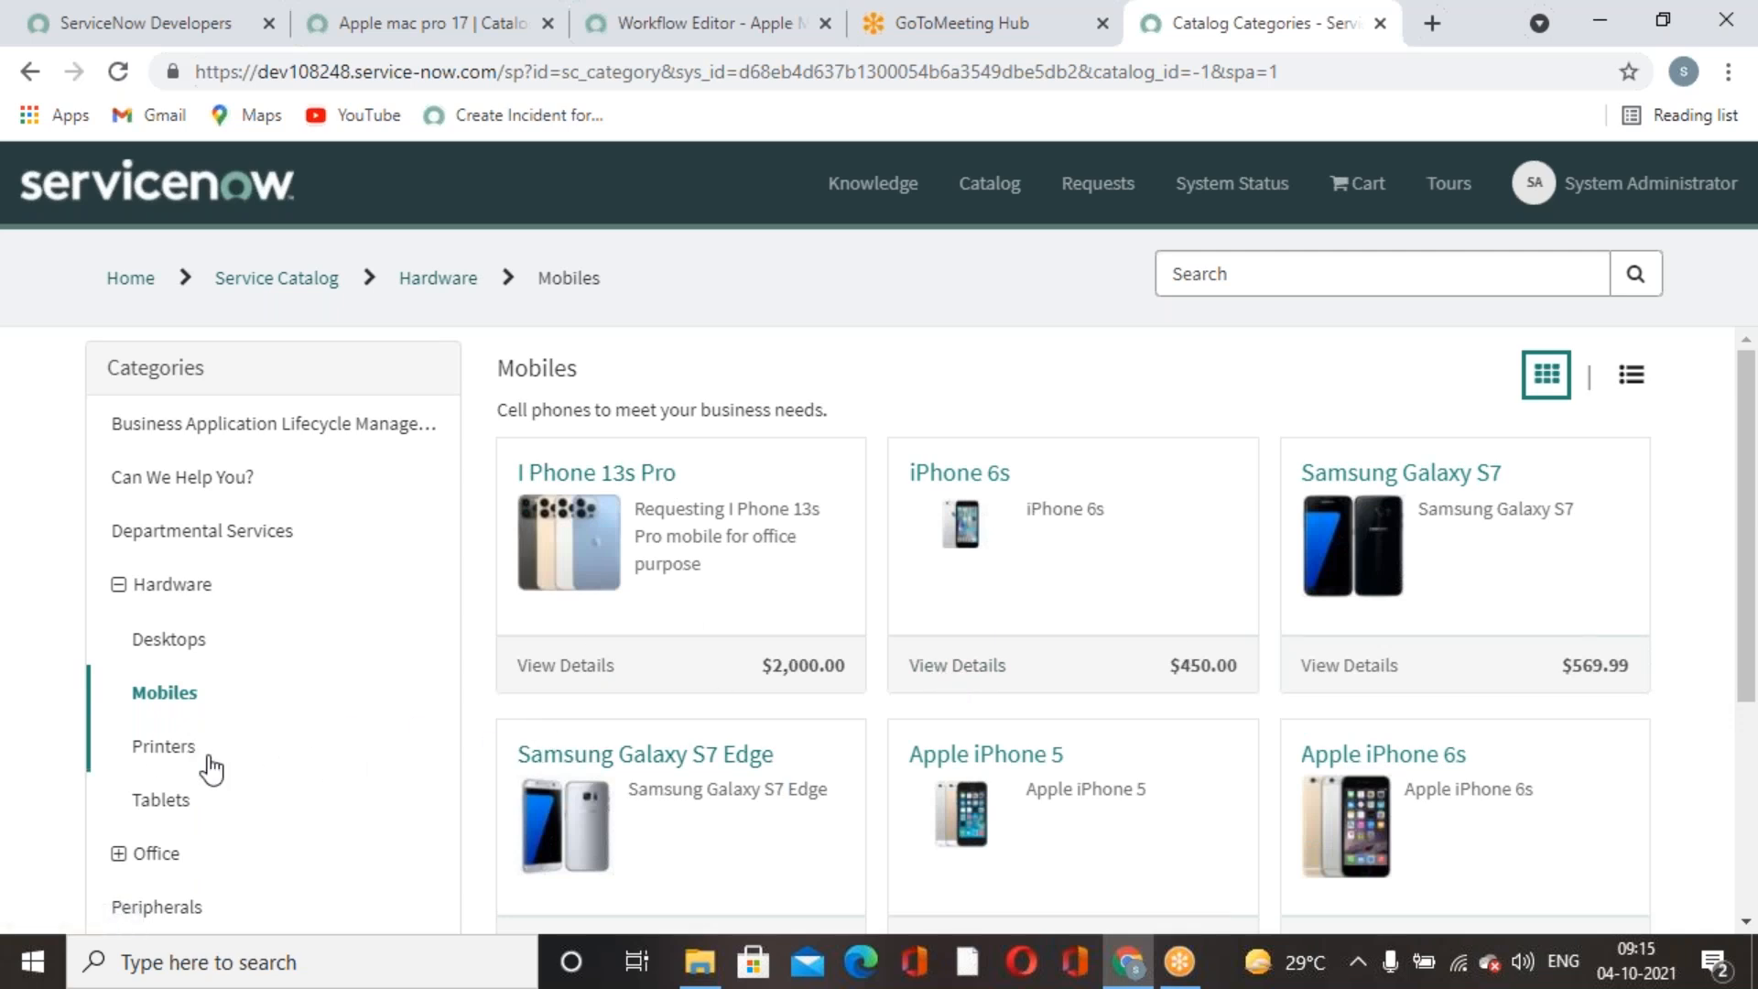
Look through the items offered in the Hardware subcategories Mobiles, Desktops, Printers and Tablets.
{"action": "scroll", "coordinate": [952, 738], "scroll_direction": "down", "scroll_amount": 4}
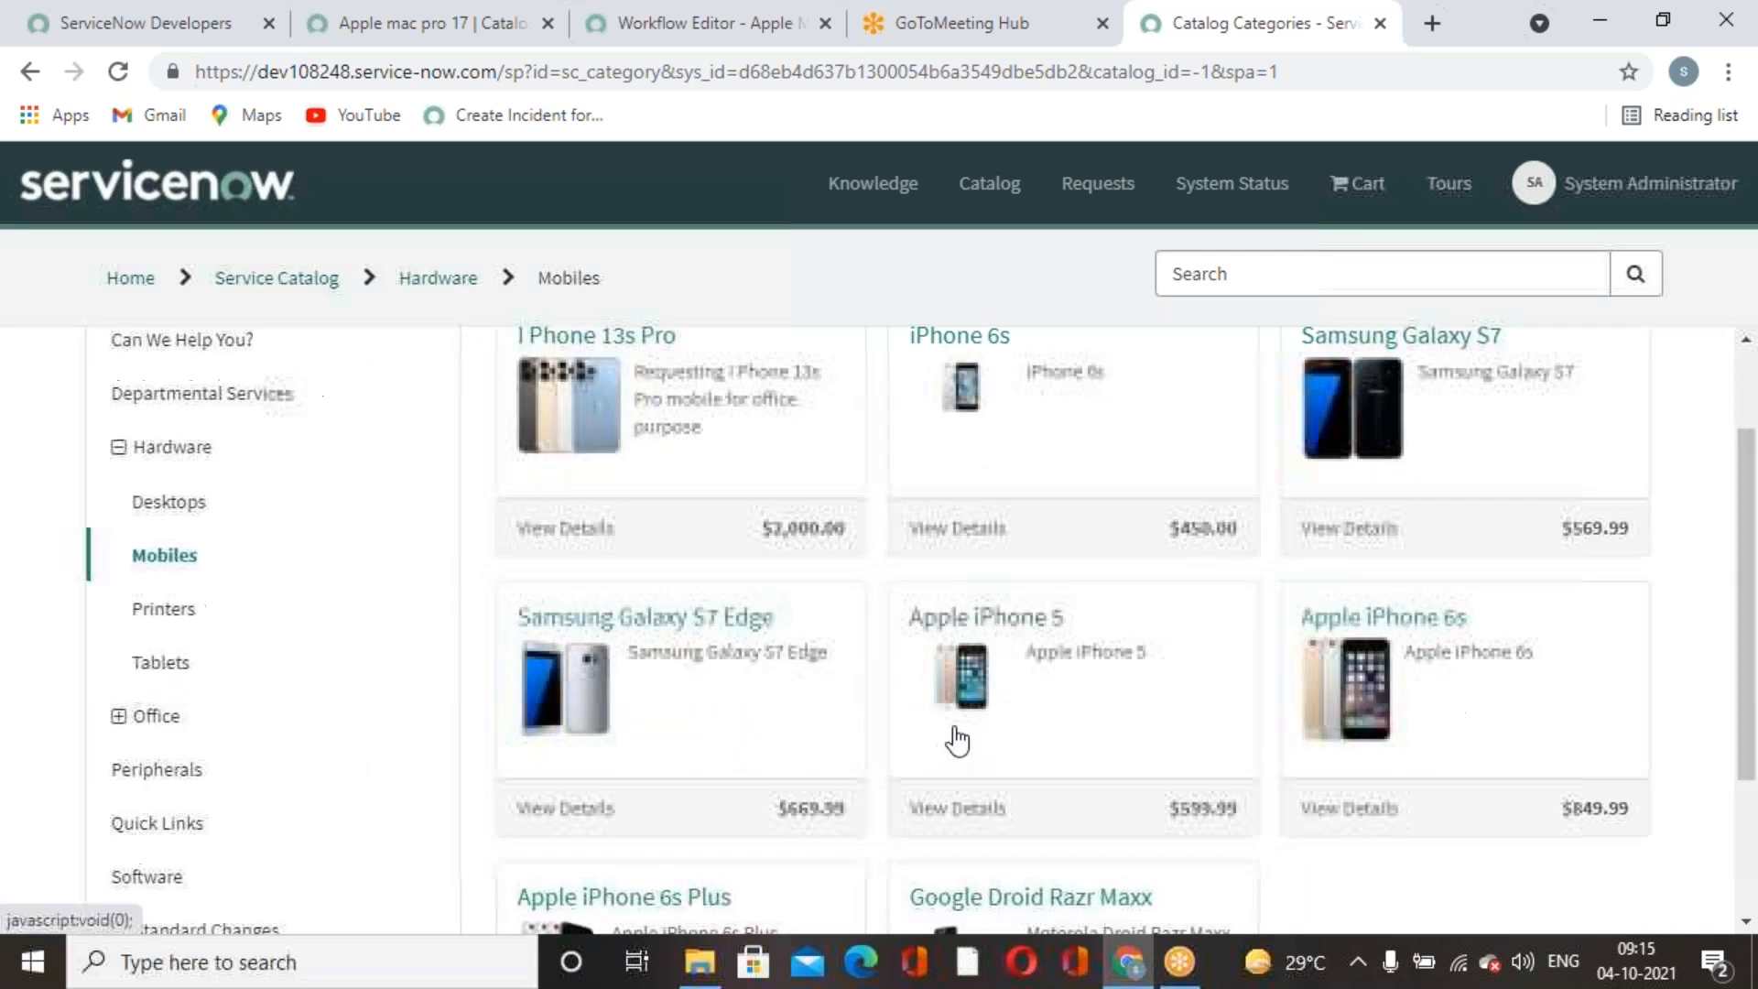
{"action": "scroll", "coordinate": [977, 742], "scroll_direction": "up", "scroll_amount": 4}
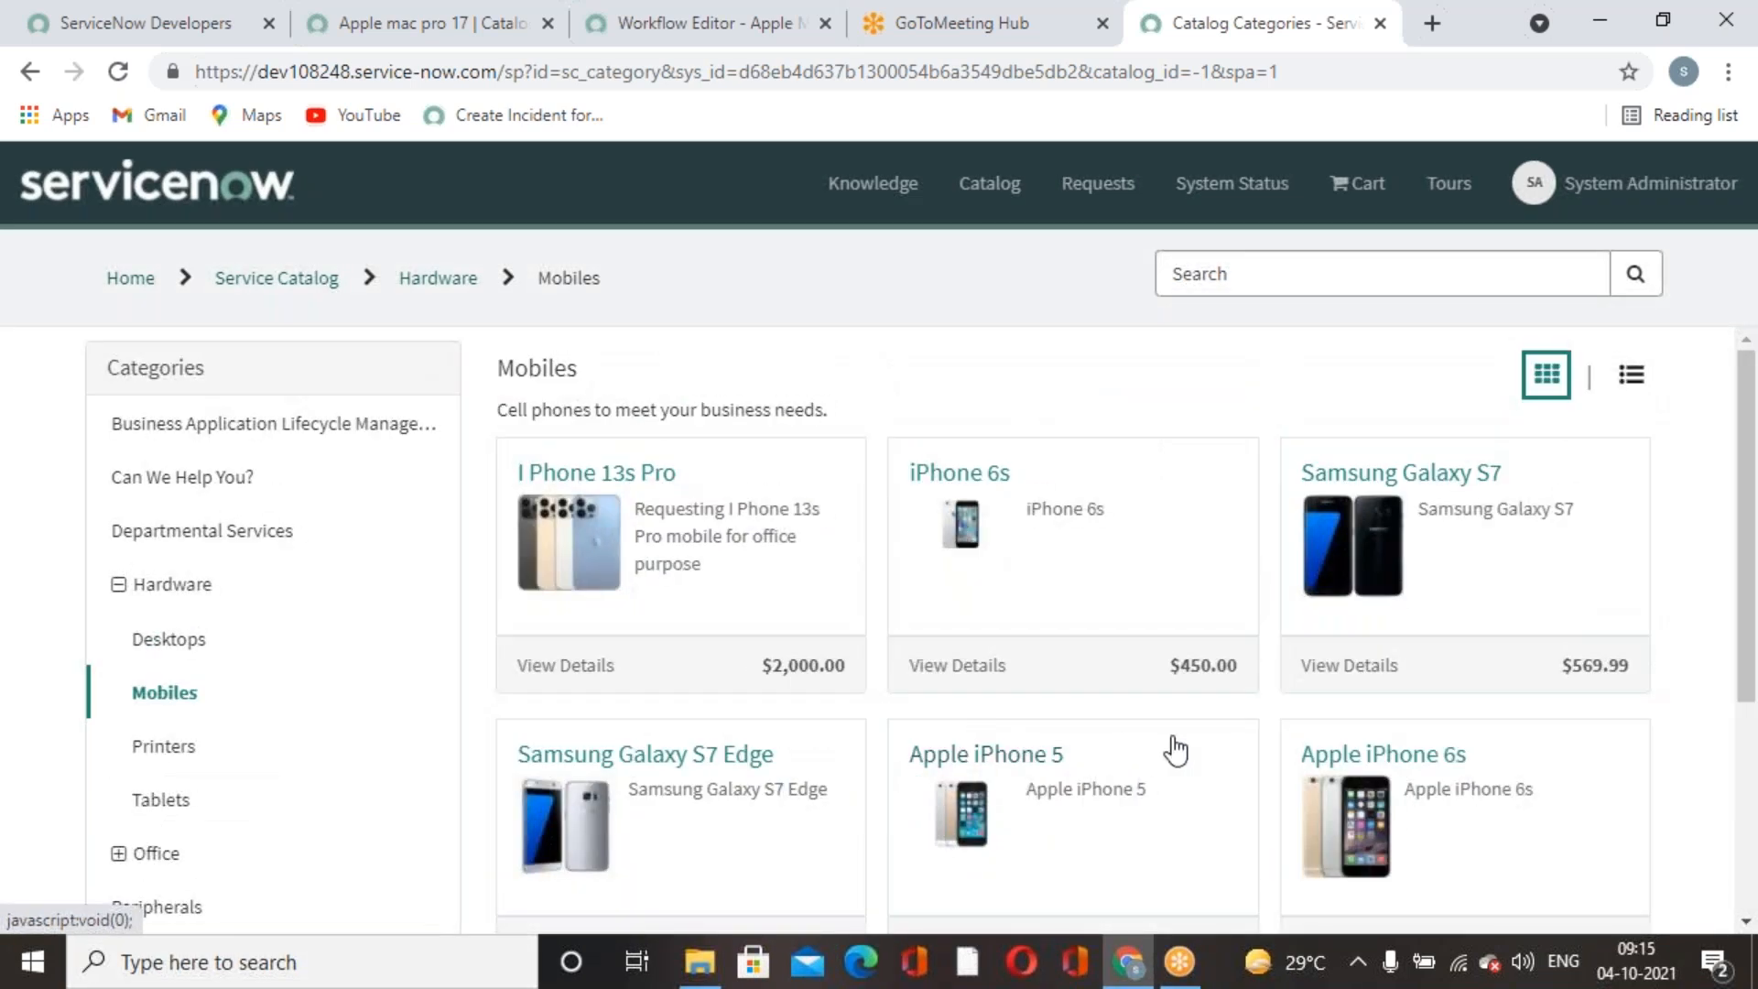
{"action": "scroll", "coordinate": [1176, 749], "scroll_direction": "down", "scroll_amount": 4}
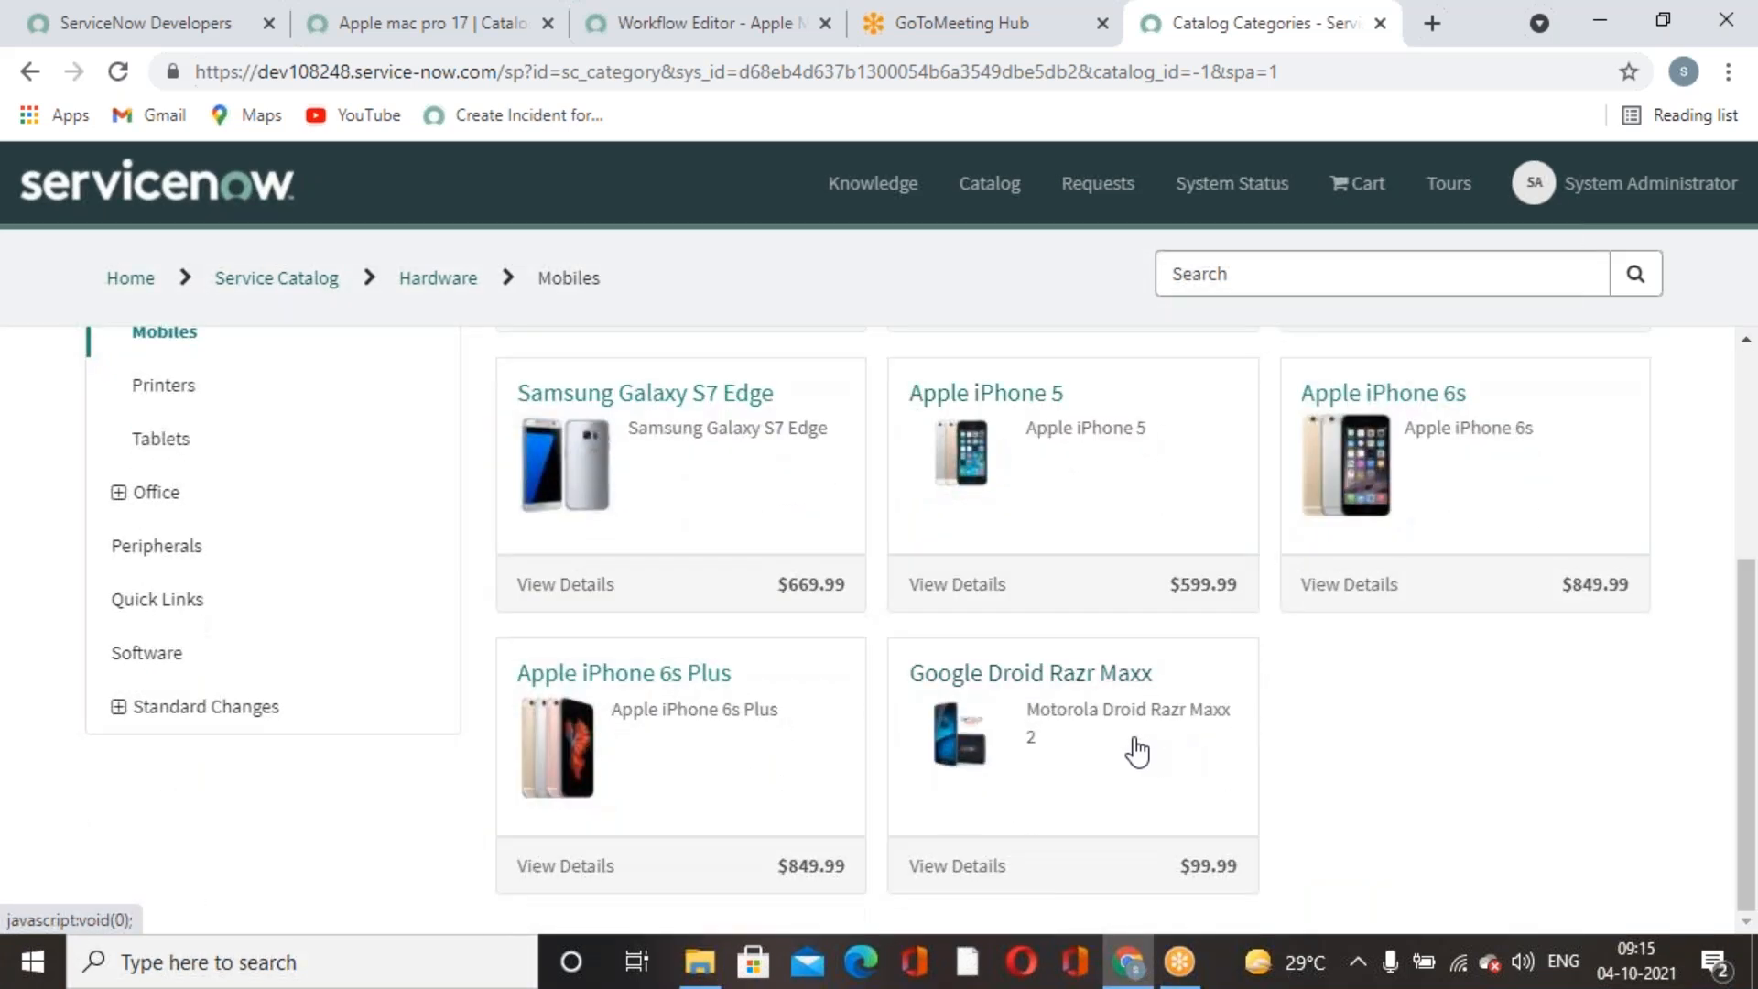
{"action": "scroll", "coordinate": [625, 682], "scroll_direction": "up", "scroll_amount": 4}
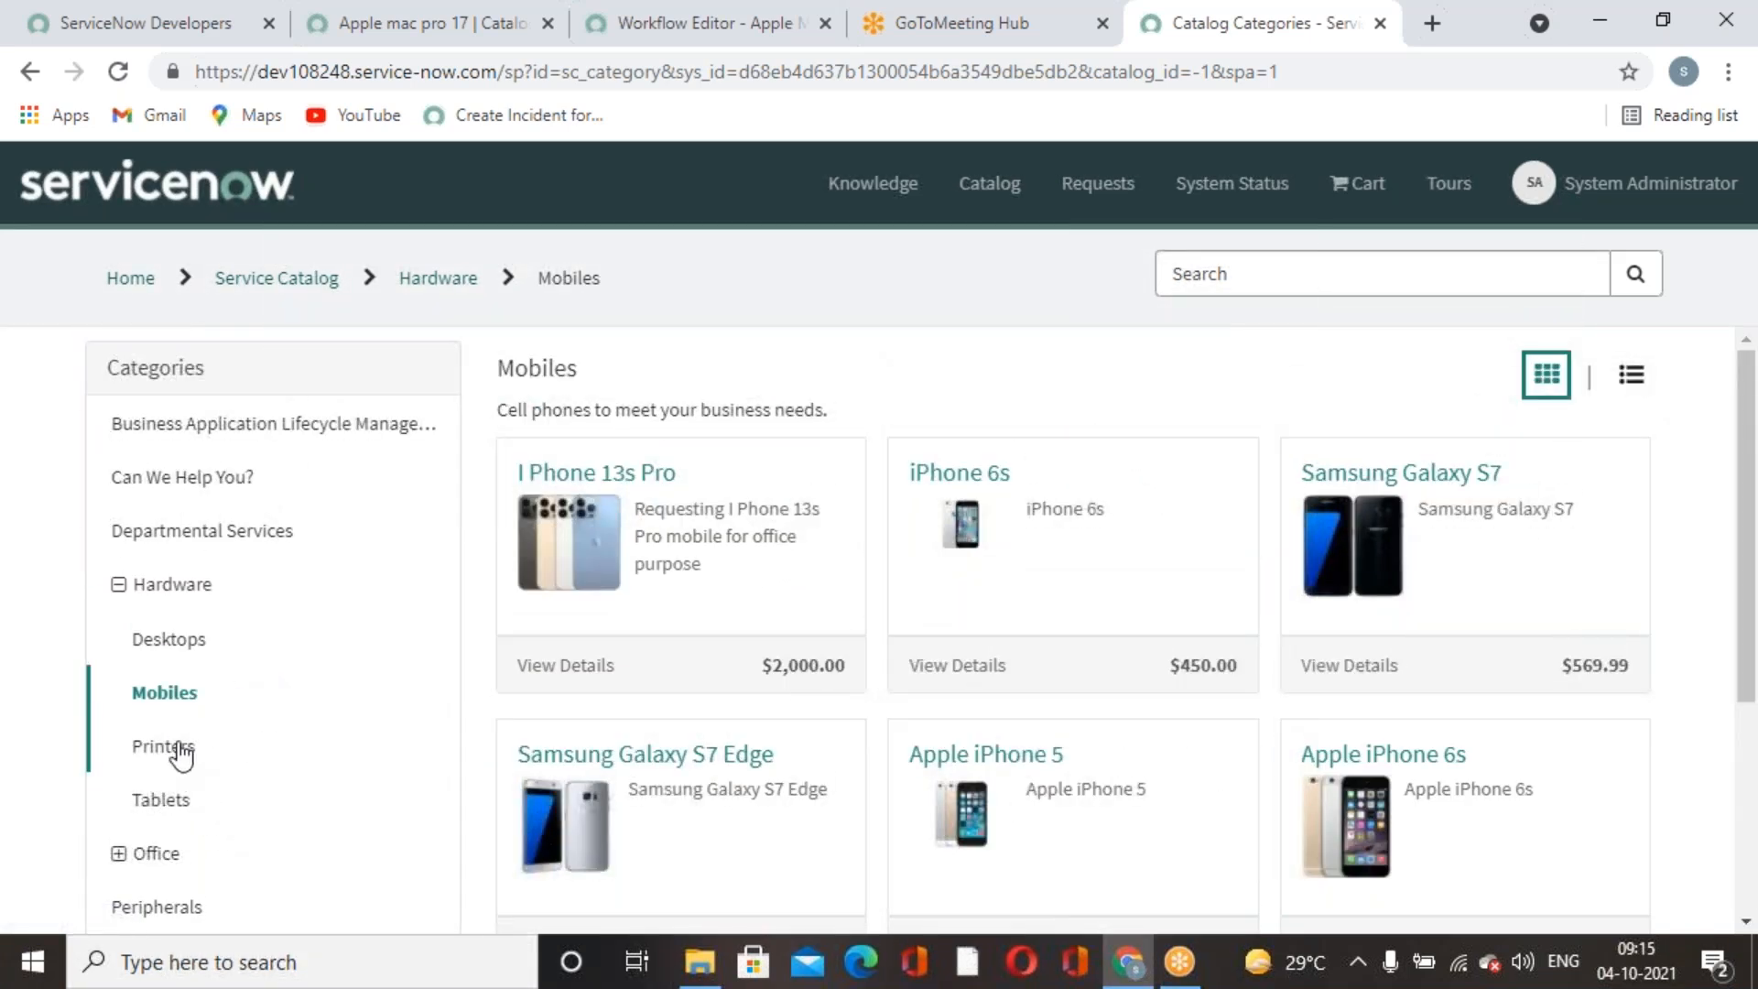
{"action": "left_click", "coordinate": [174, 641]}
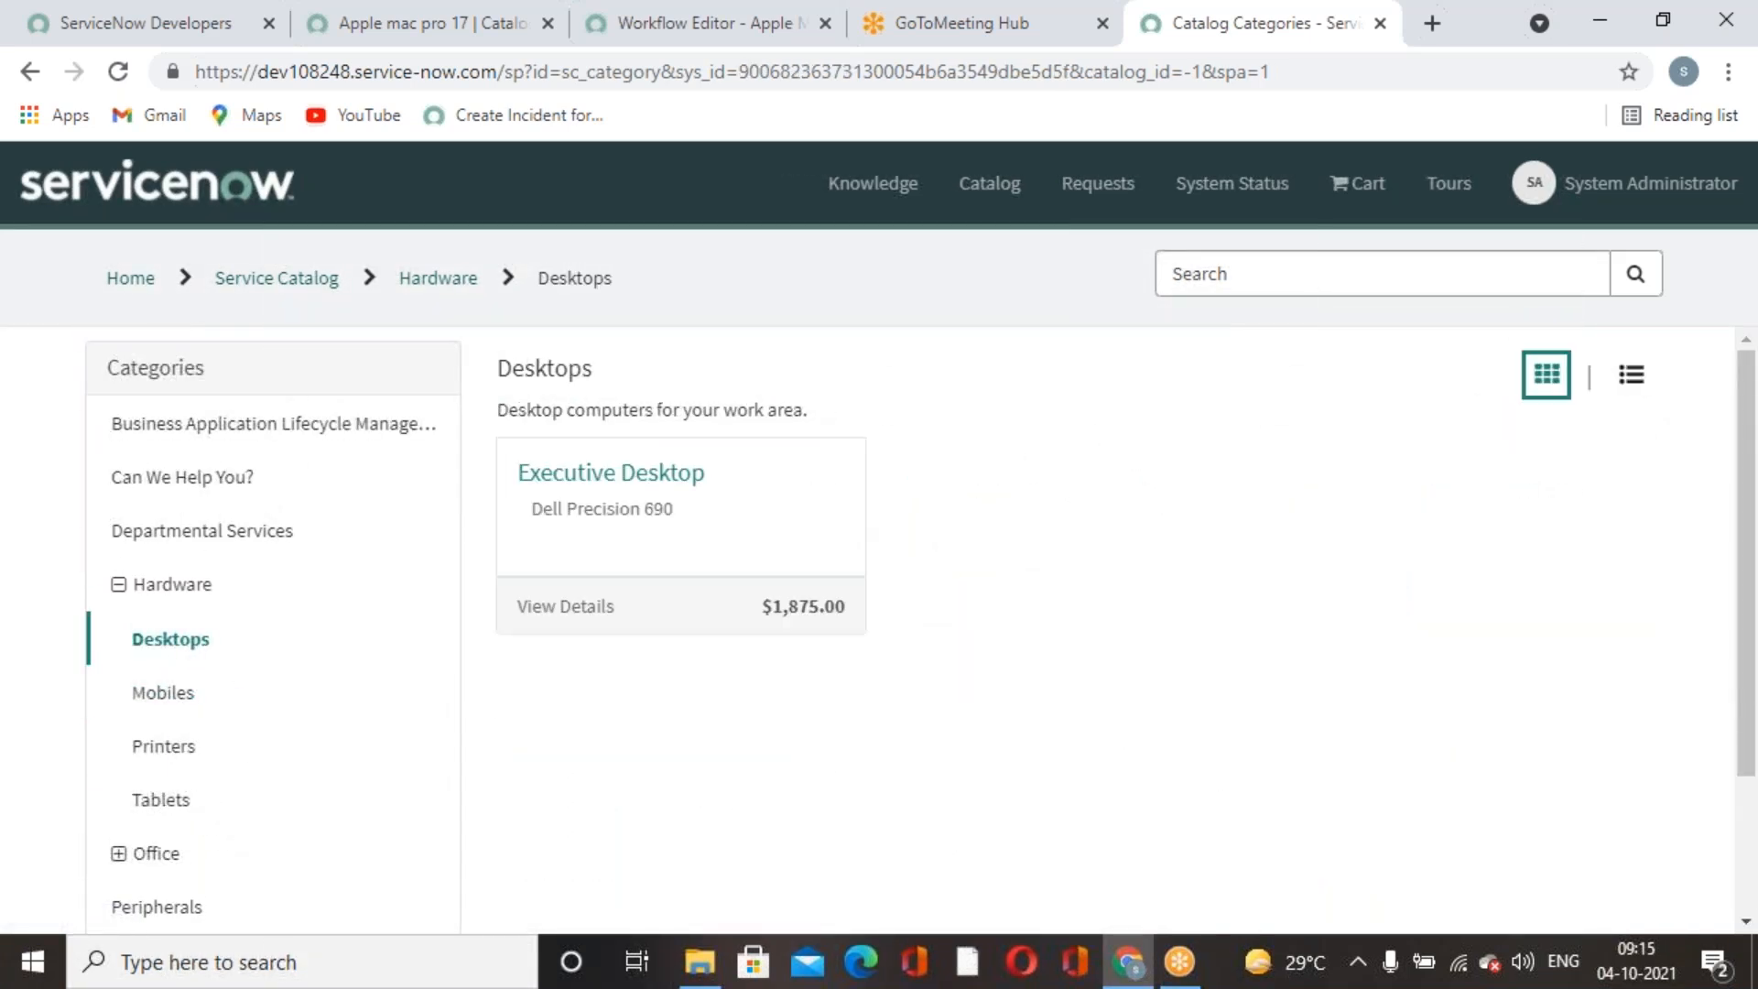
{"action": "left_click", "coordinate": [179, 692]}
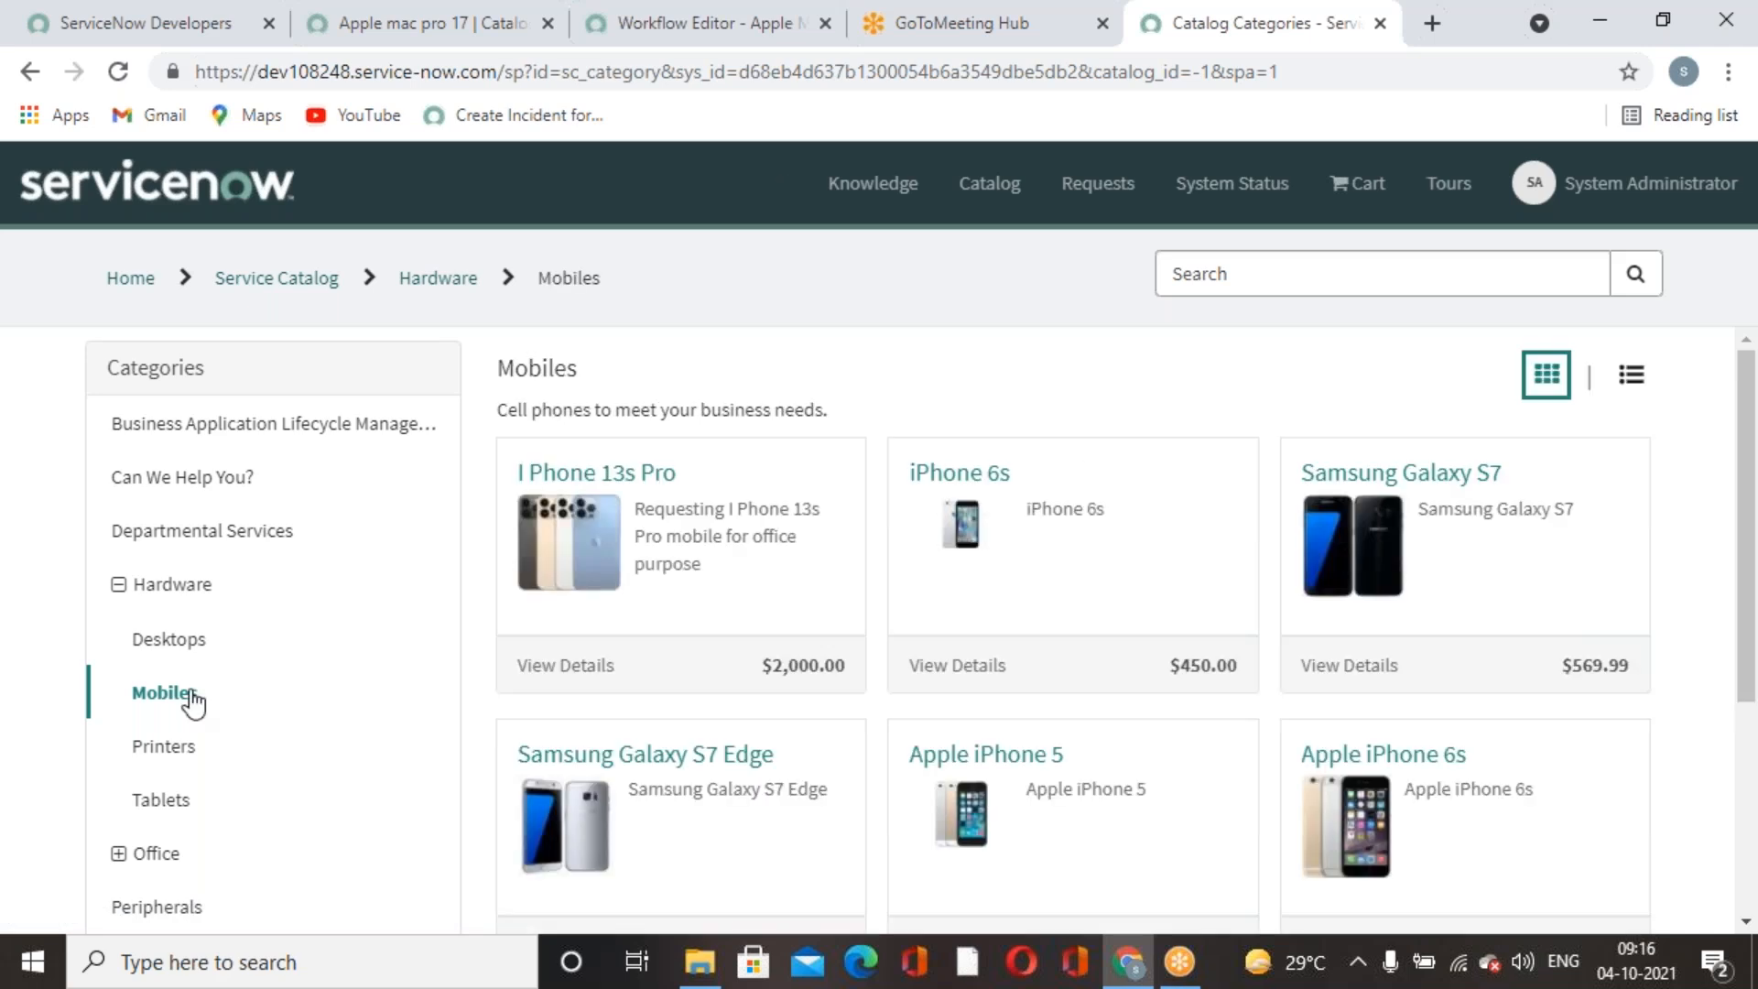
{"action": "left_click", "coordinate": [190, 748]}
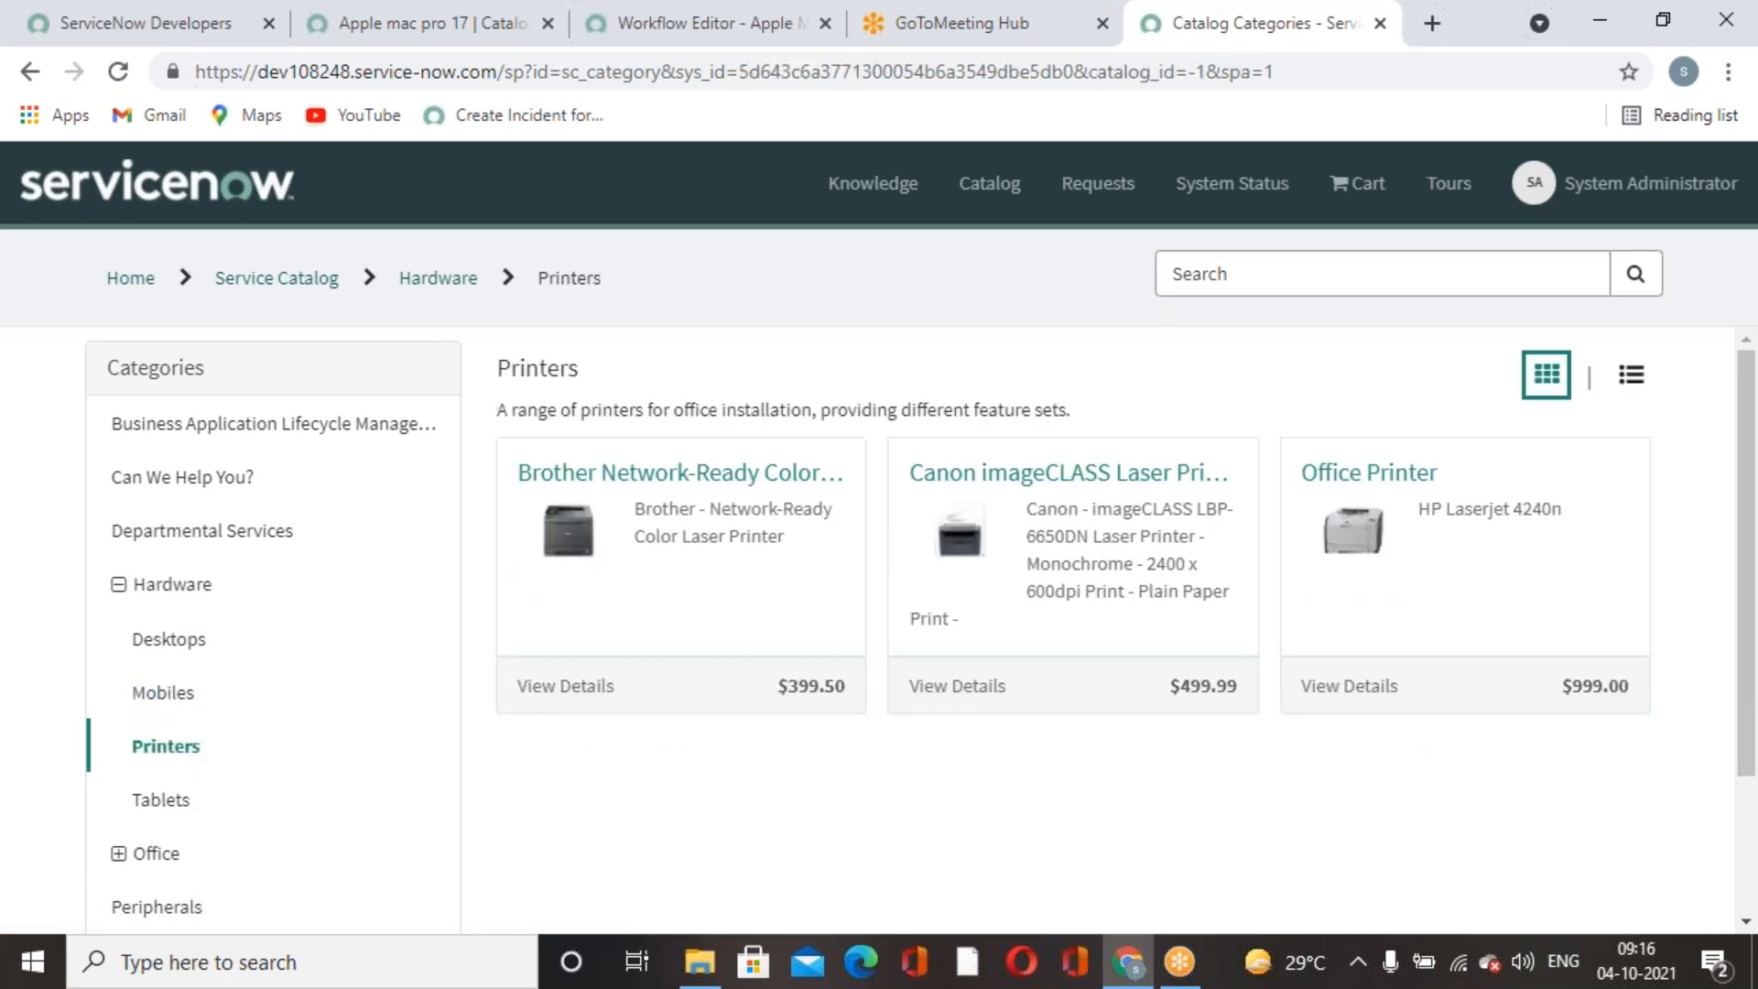
{"action": "left_click", "coordinate": [189, 800]}
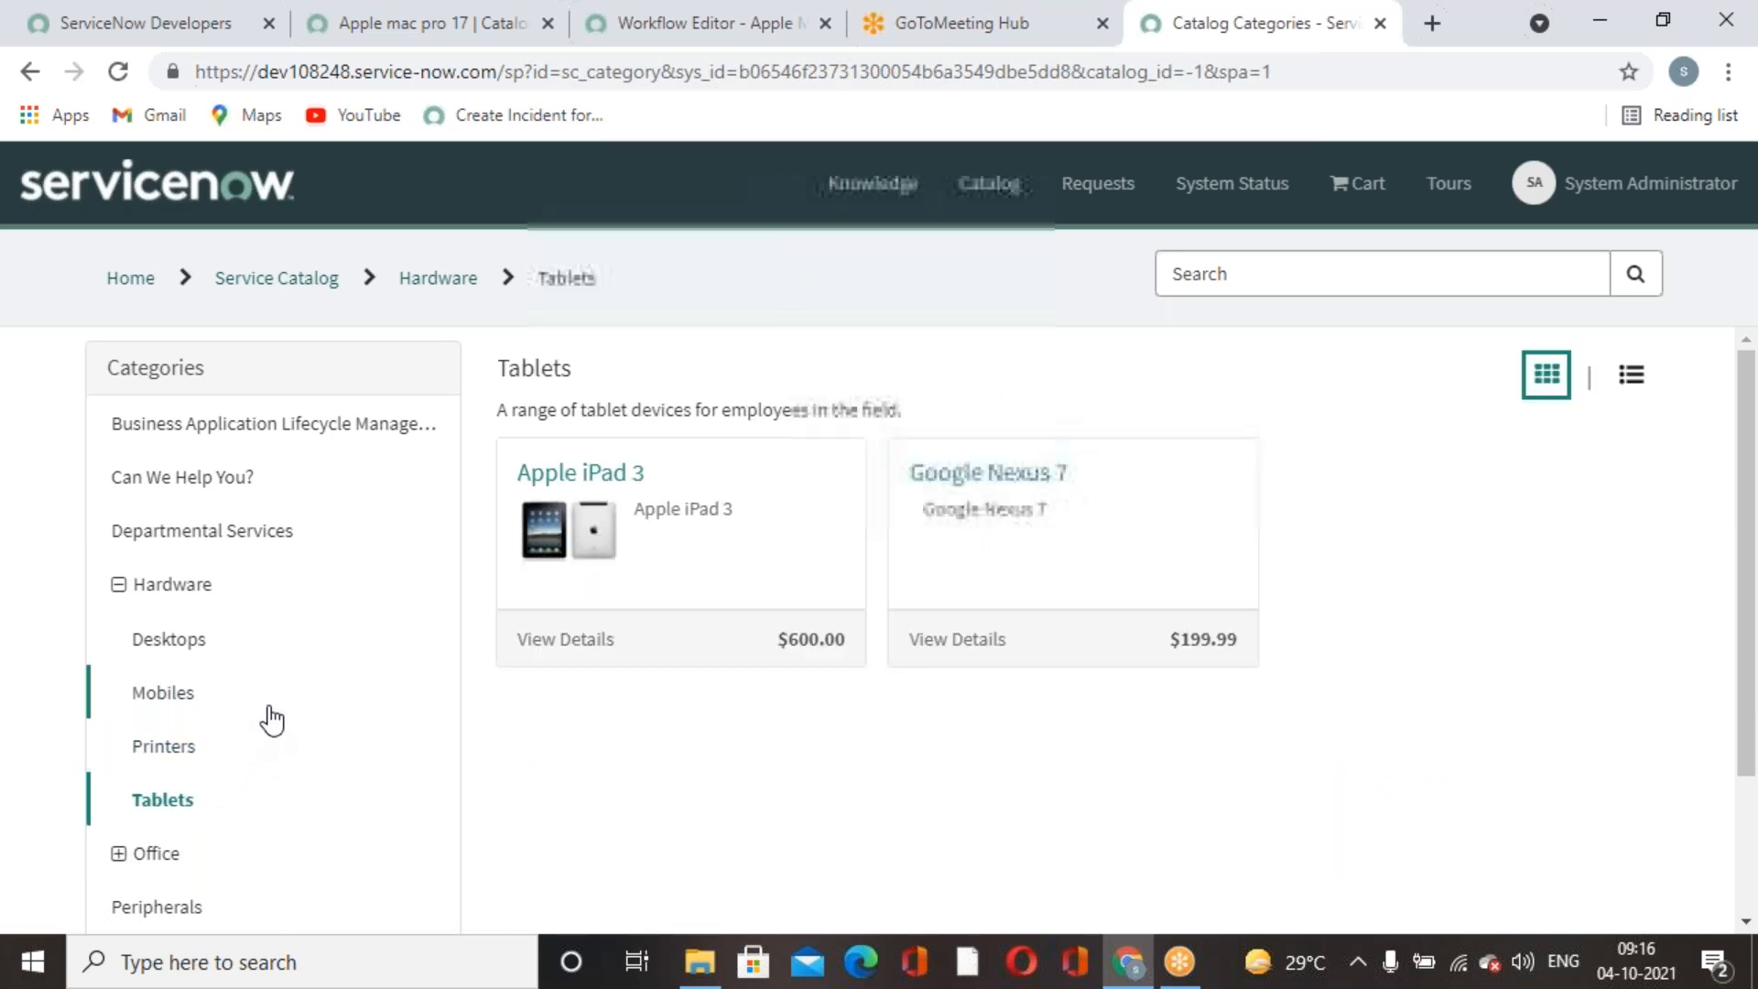
Open the Apple mac pro 17 item from the Hardware category and review the questions on its order form.
{"action": "left_click", "coordinate": [170, 586]}
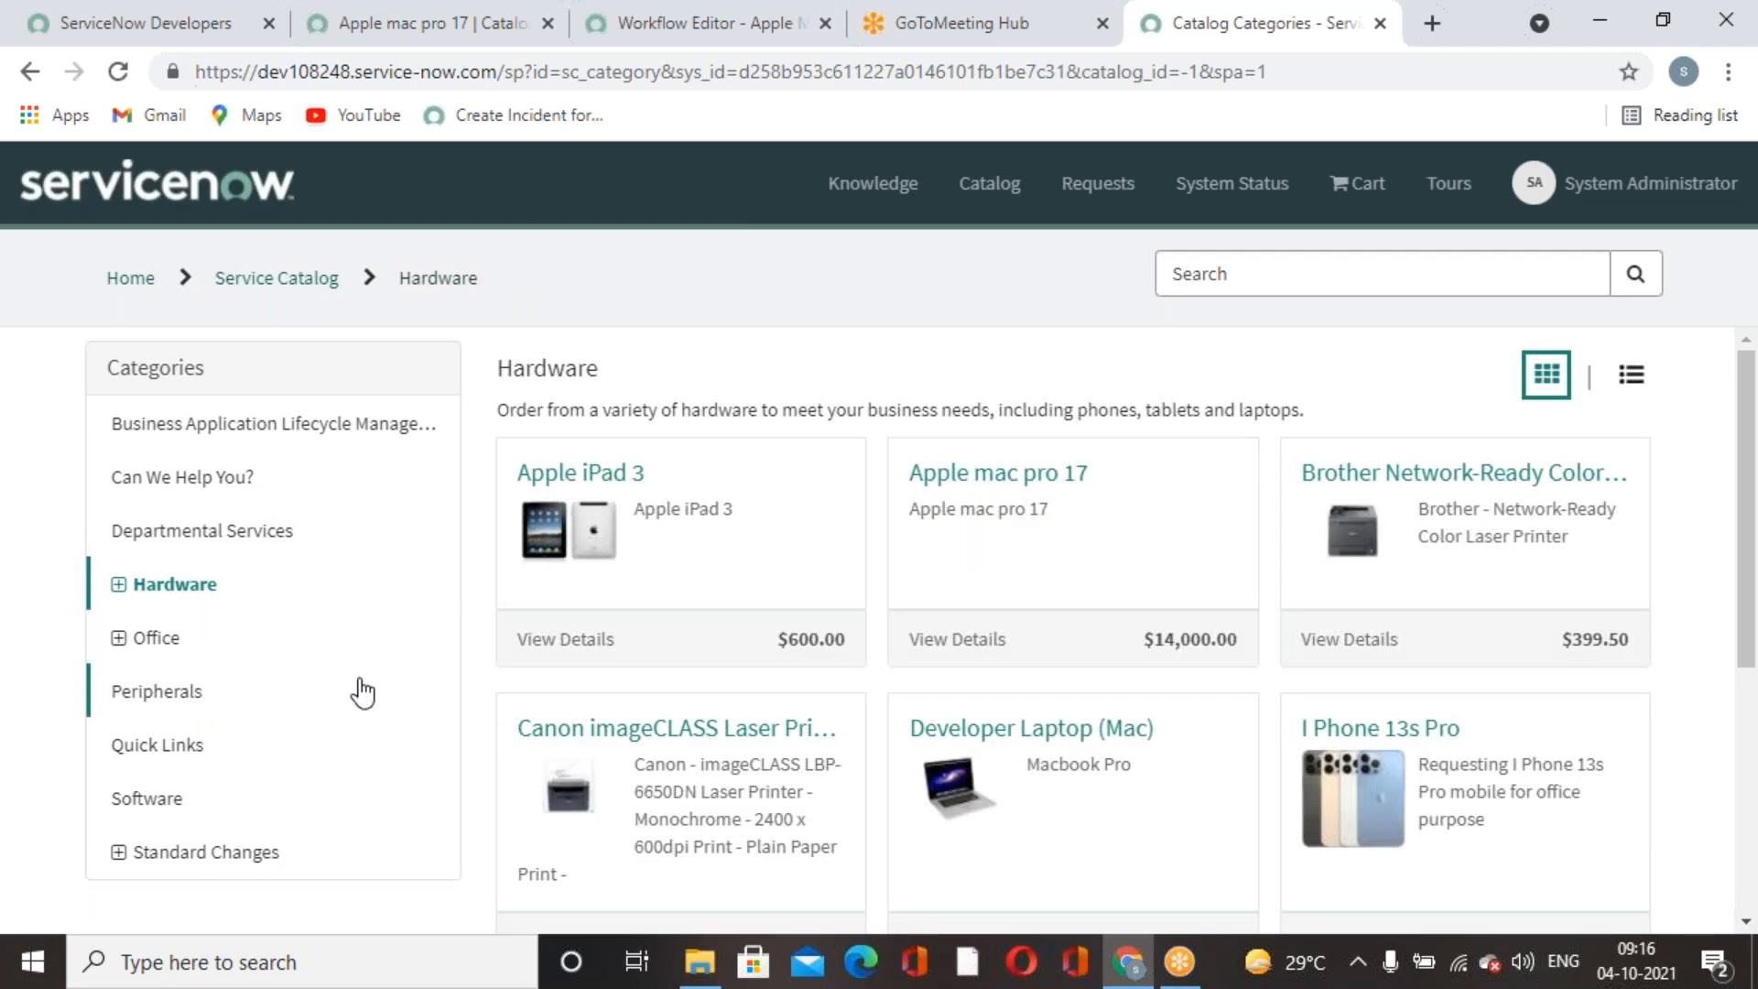
{"action": "left_click", "coordinate": [1052, 550]}
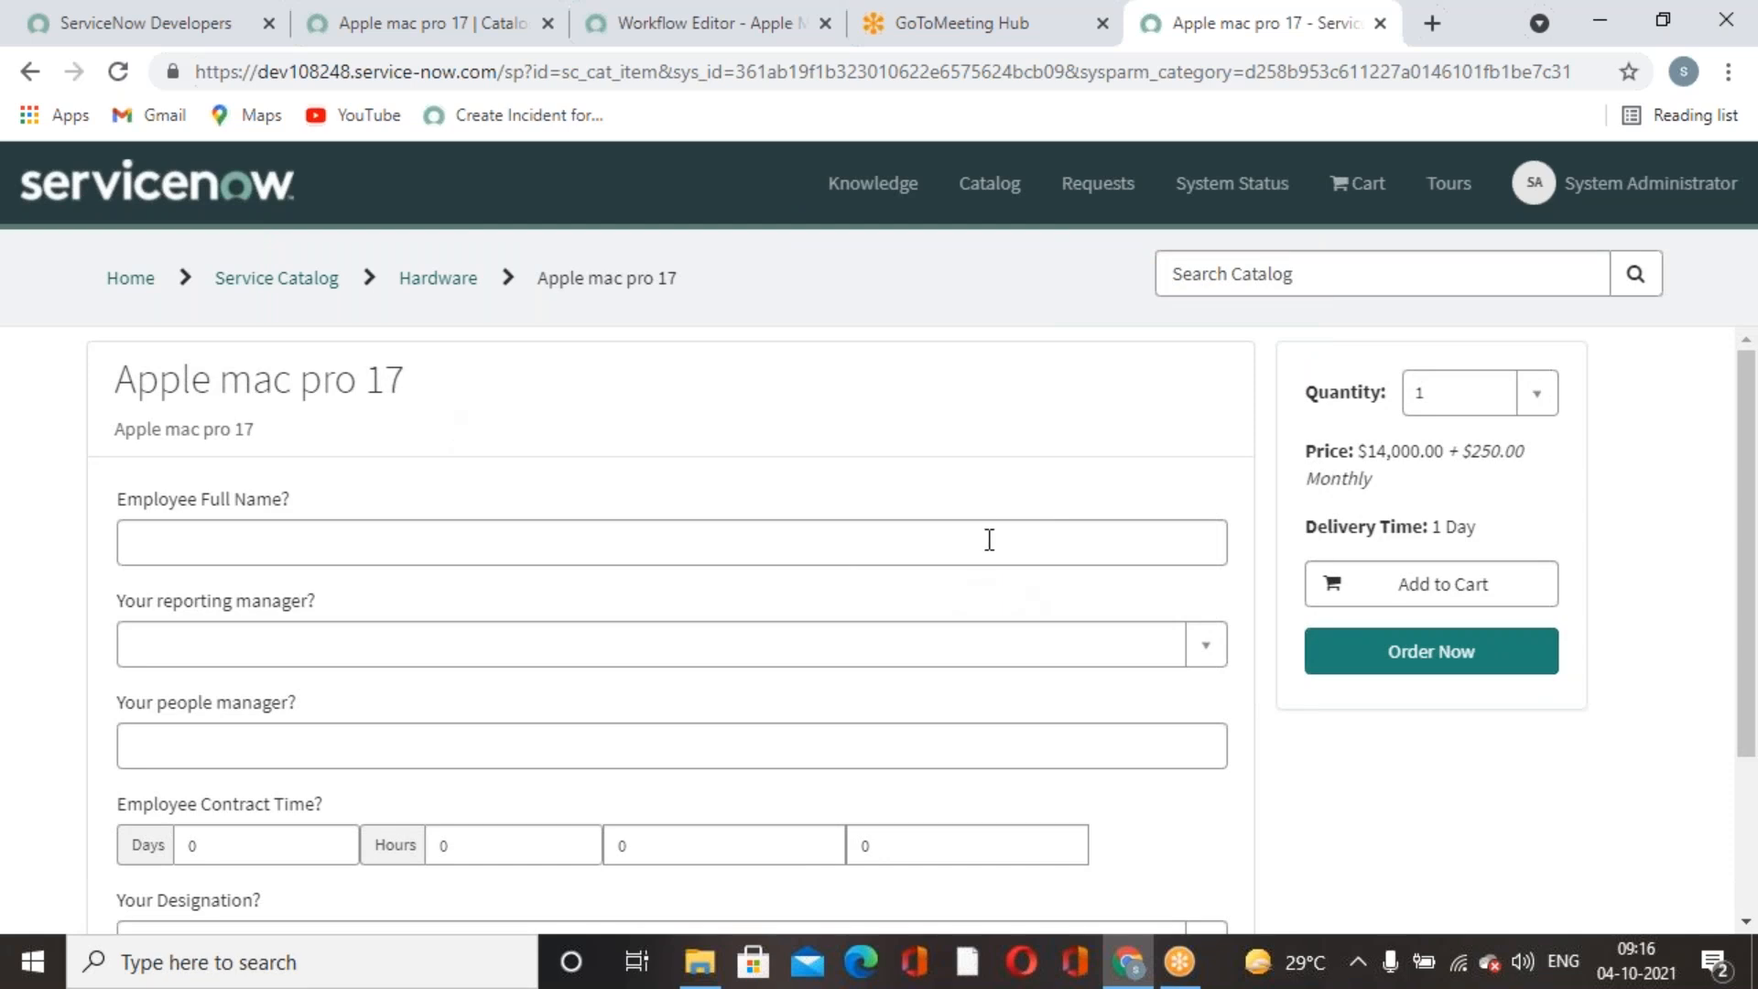
{"action": "scroll", "coordinate": [522, 585], "scroll_direction": "down", "scroll_amount": 2}
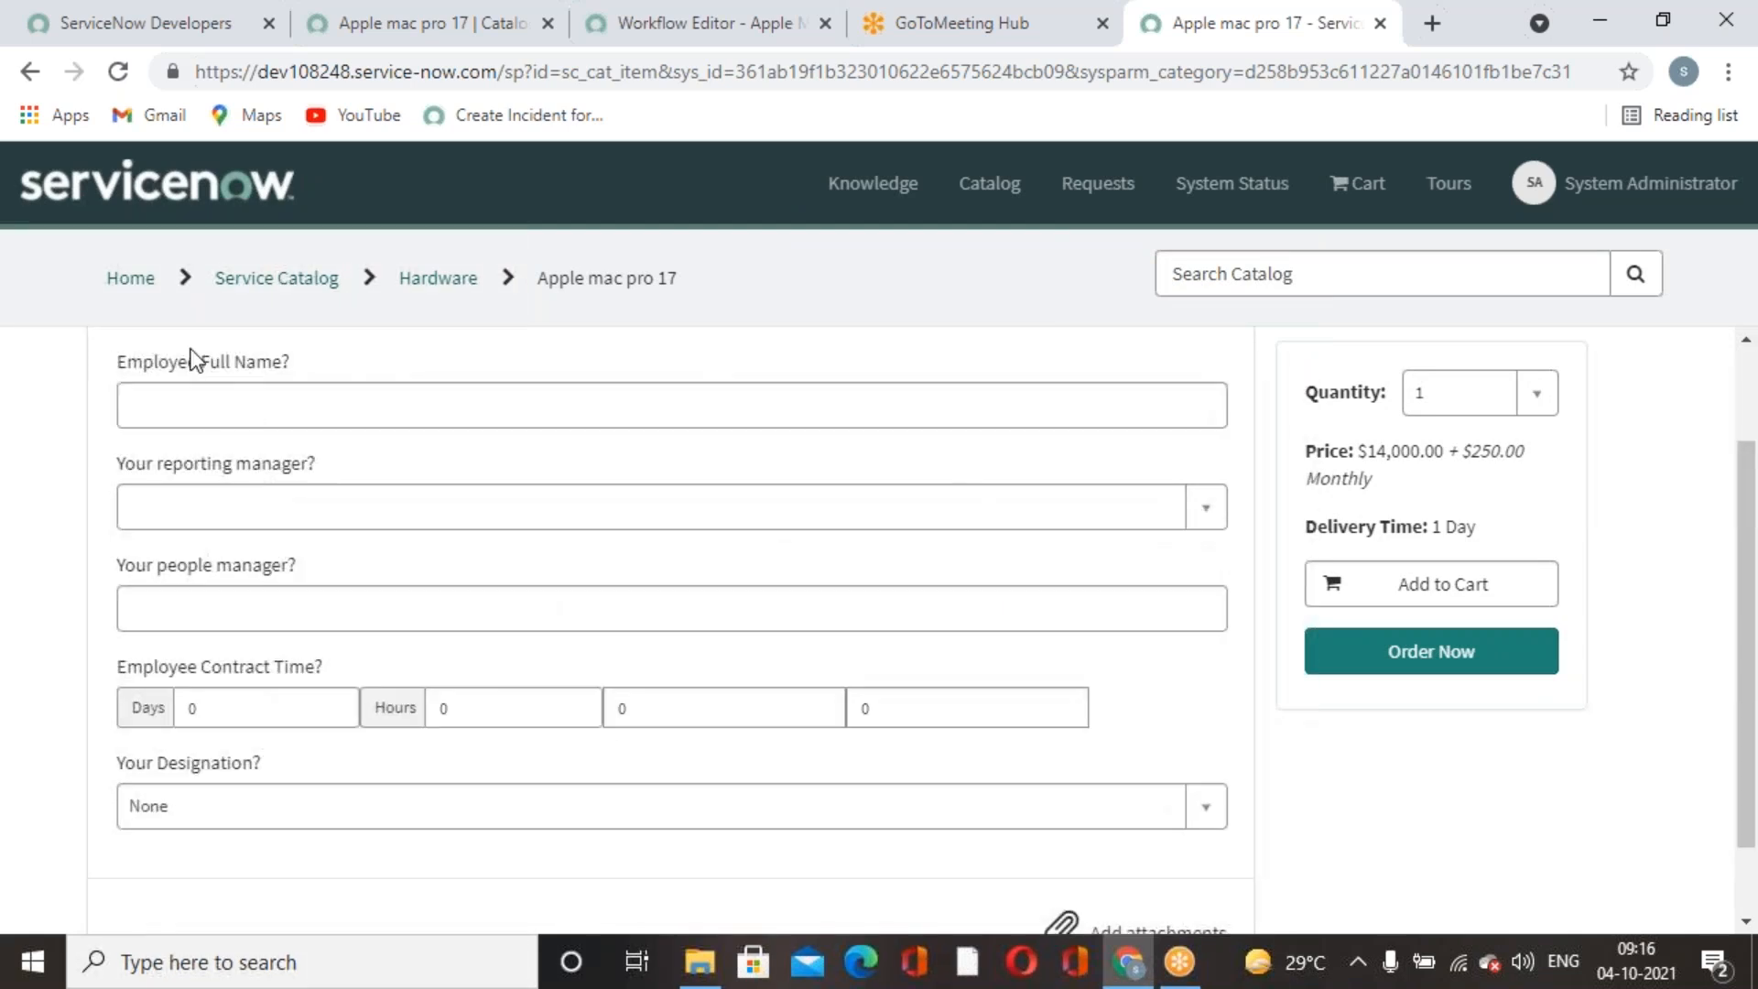
{"action": "scroll", "coordinate": [442, 710], "scroll_direction": "down", "scroll_amount": 1}
{"action": "scroll", "coordinate": [519, 678], "scroll_direction": "up", "scroll_amount": 3}
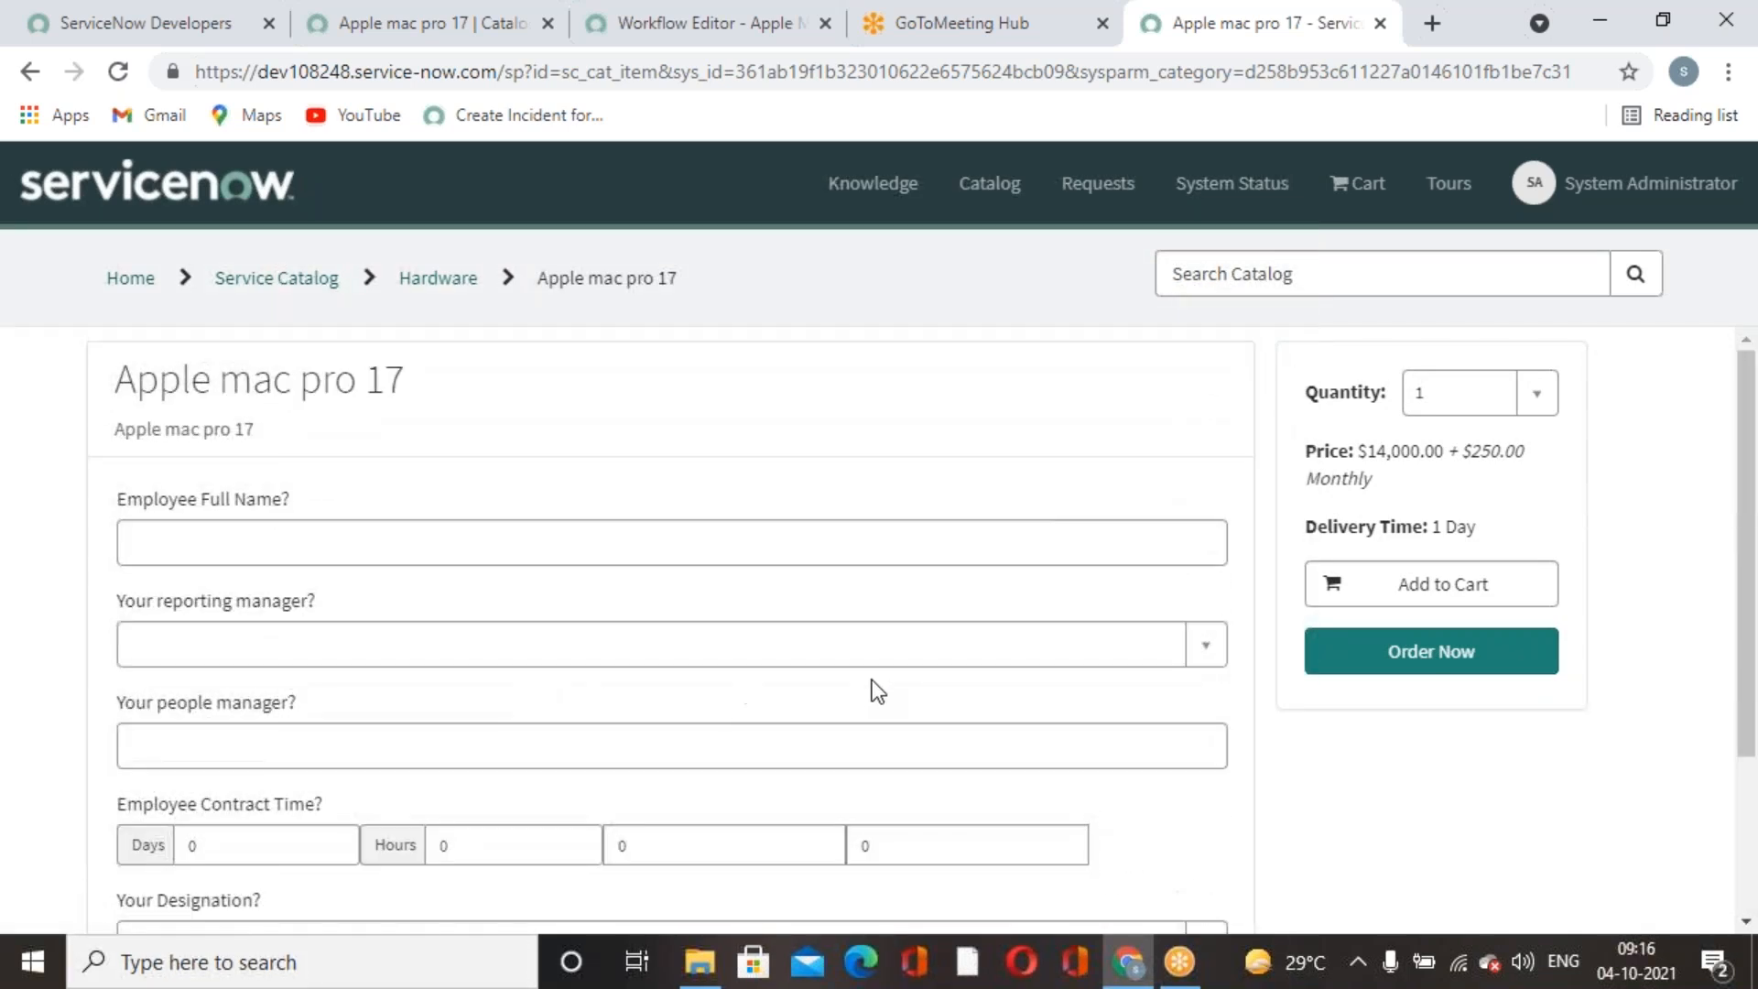
Enter the employee's full name and choose the reporting manager on the Apple mac pro 17 form.
{"action": "left_click", "coordinate": [1092, 544]}
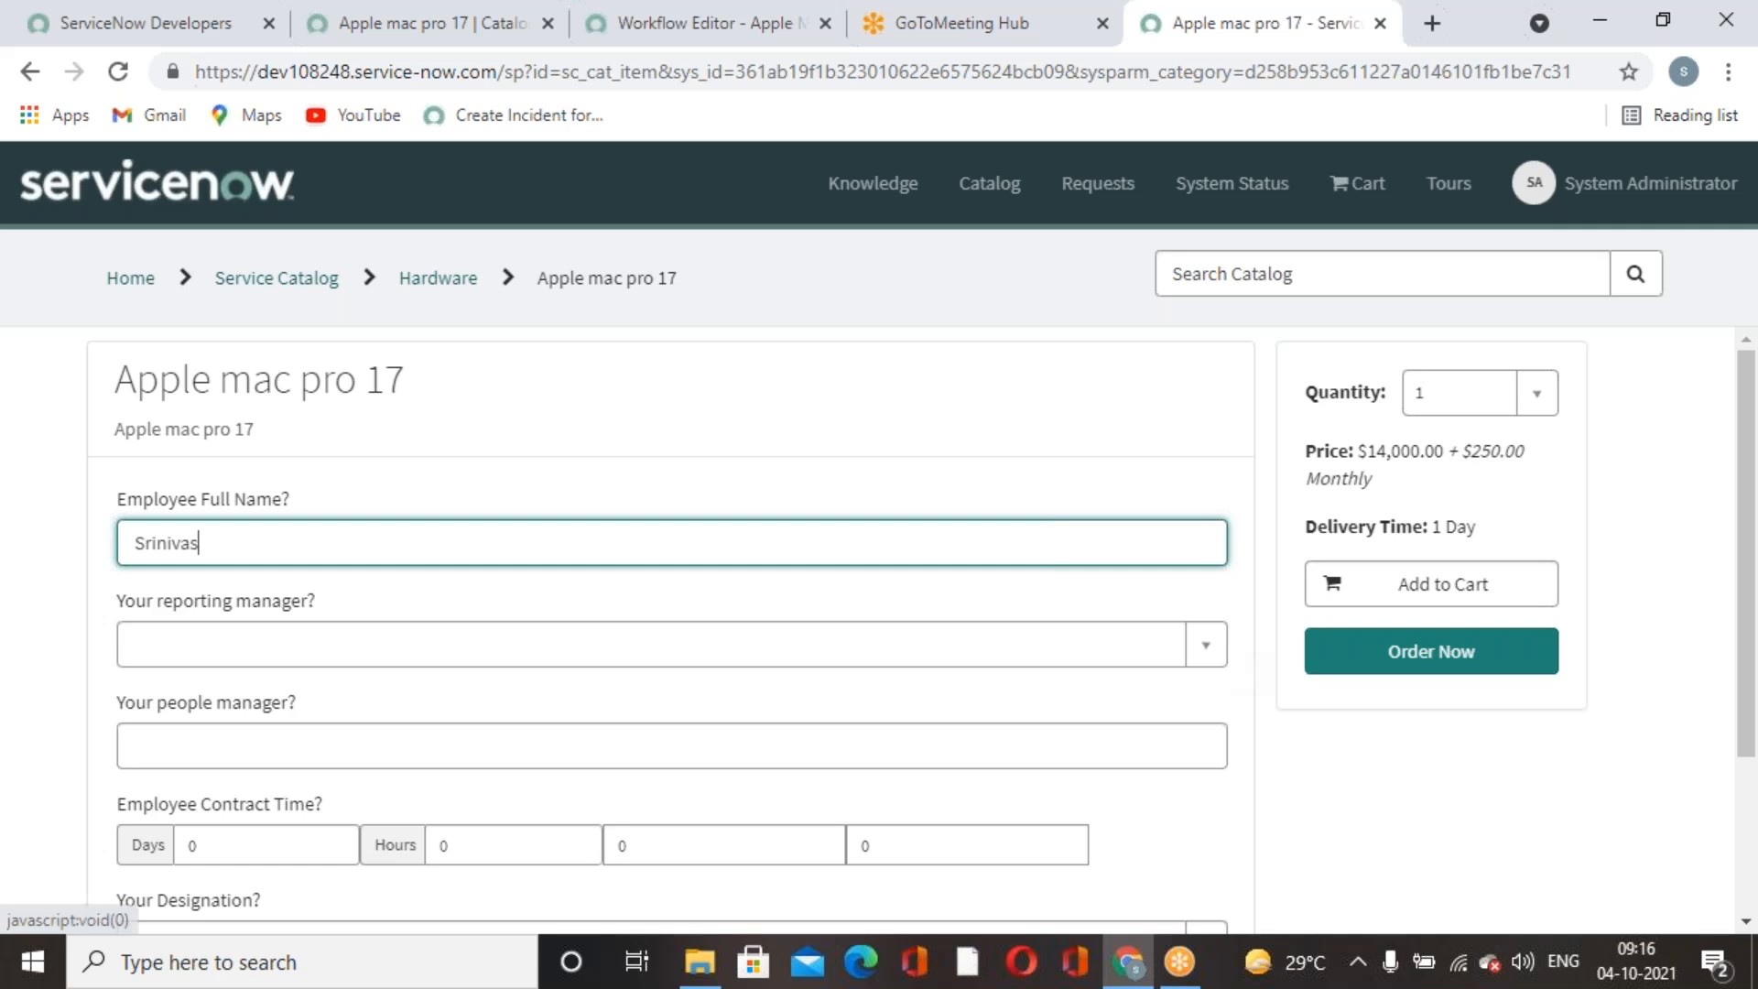
{"action": "left_click", "coordinate": [1196, 646]}
{"action": "left_click", "coordinate": [599, 442]}
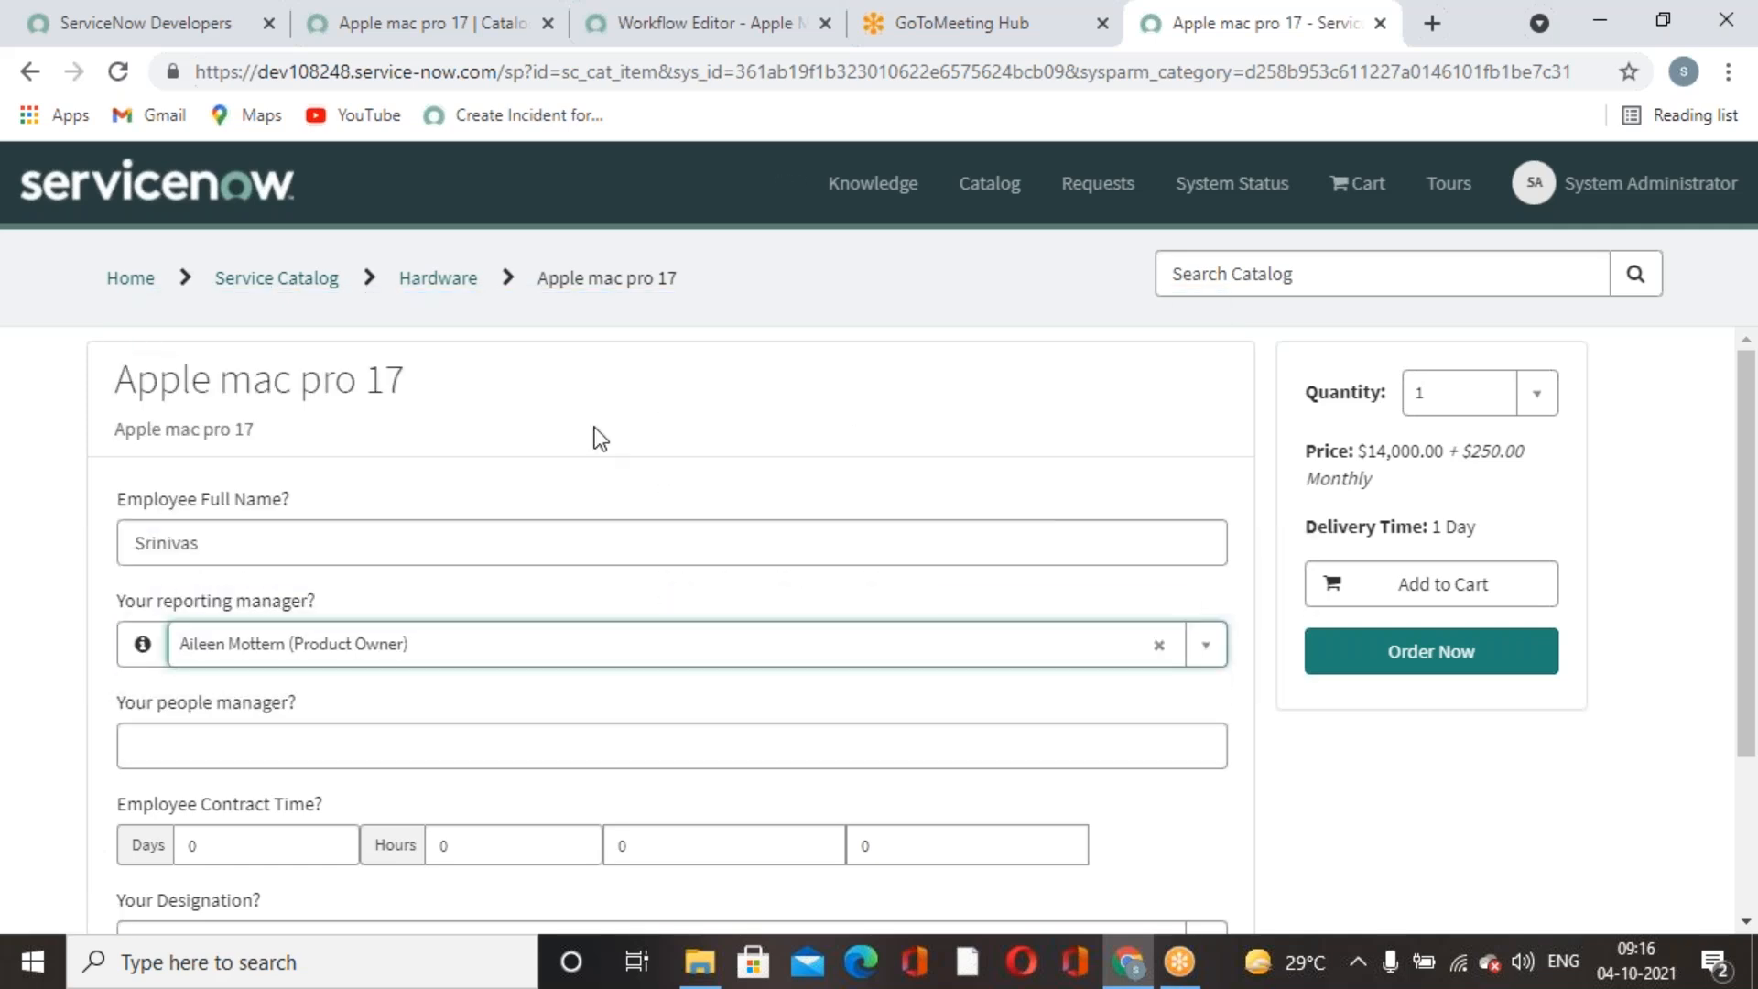
{"action": "left_click", "coordinate": [438, 539]}
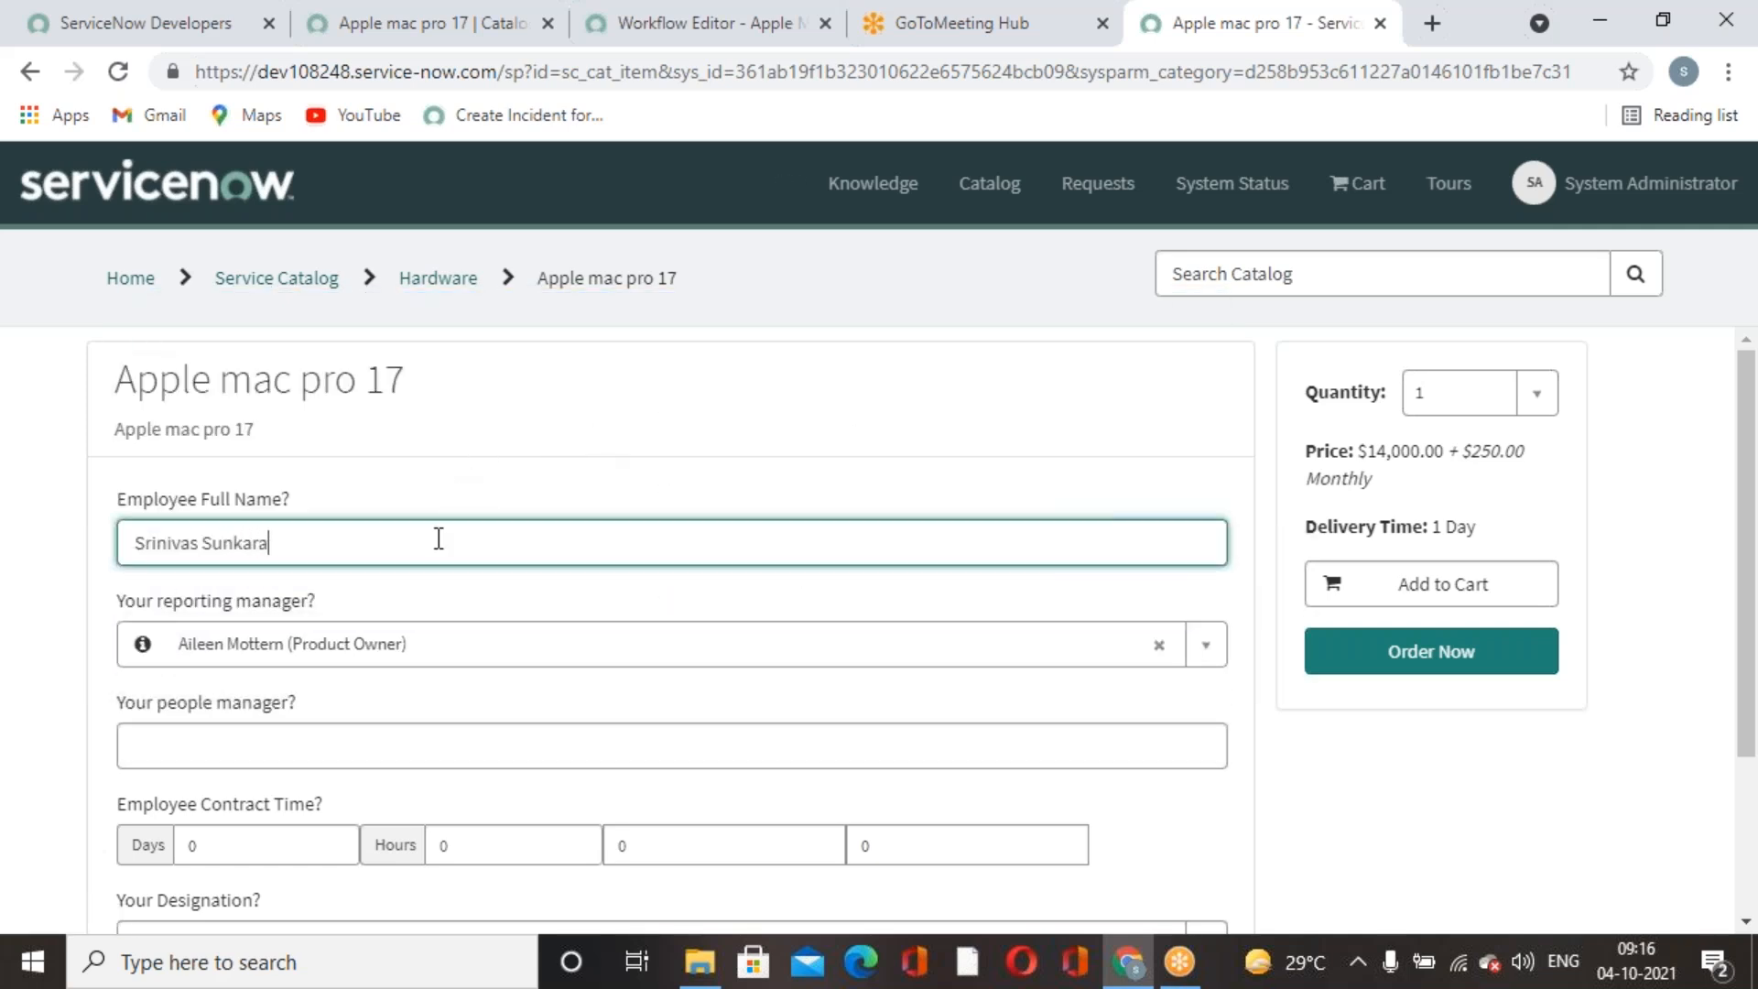
Choose the people manager and set the designation to IT Technician on the order form.
{"action": "scroll", "coordinate": [293, 569], "scroll_direction": "down", "scroll_amount": 1}
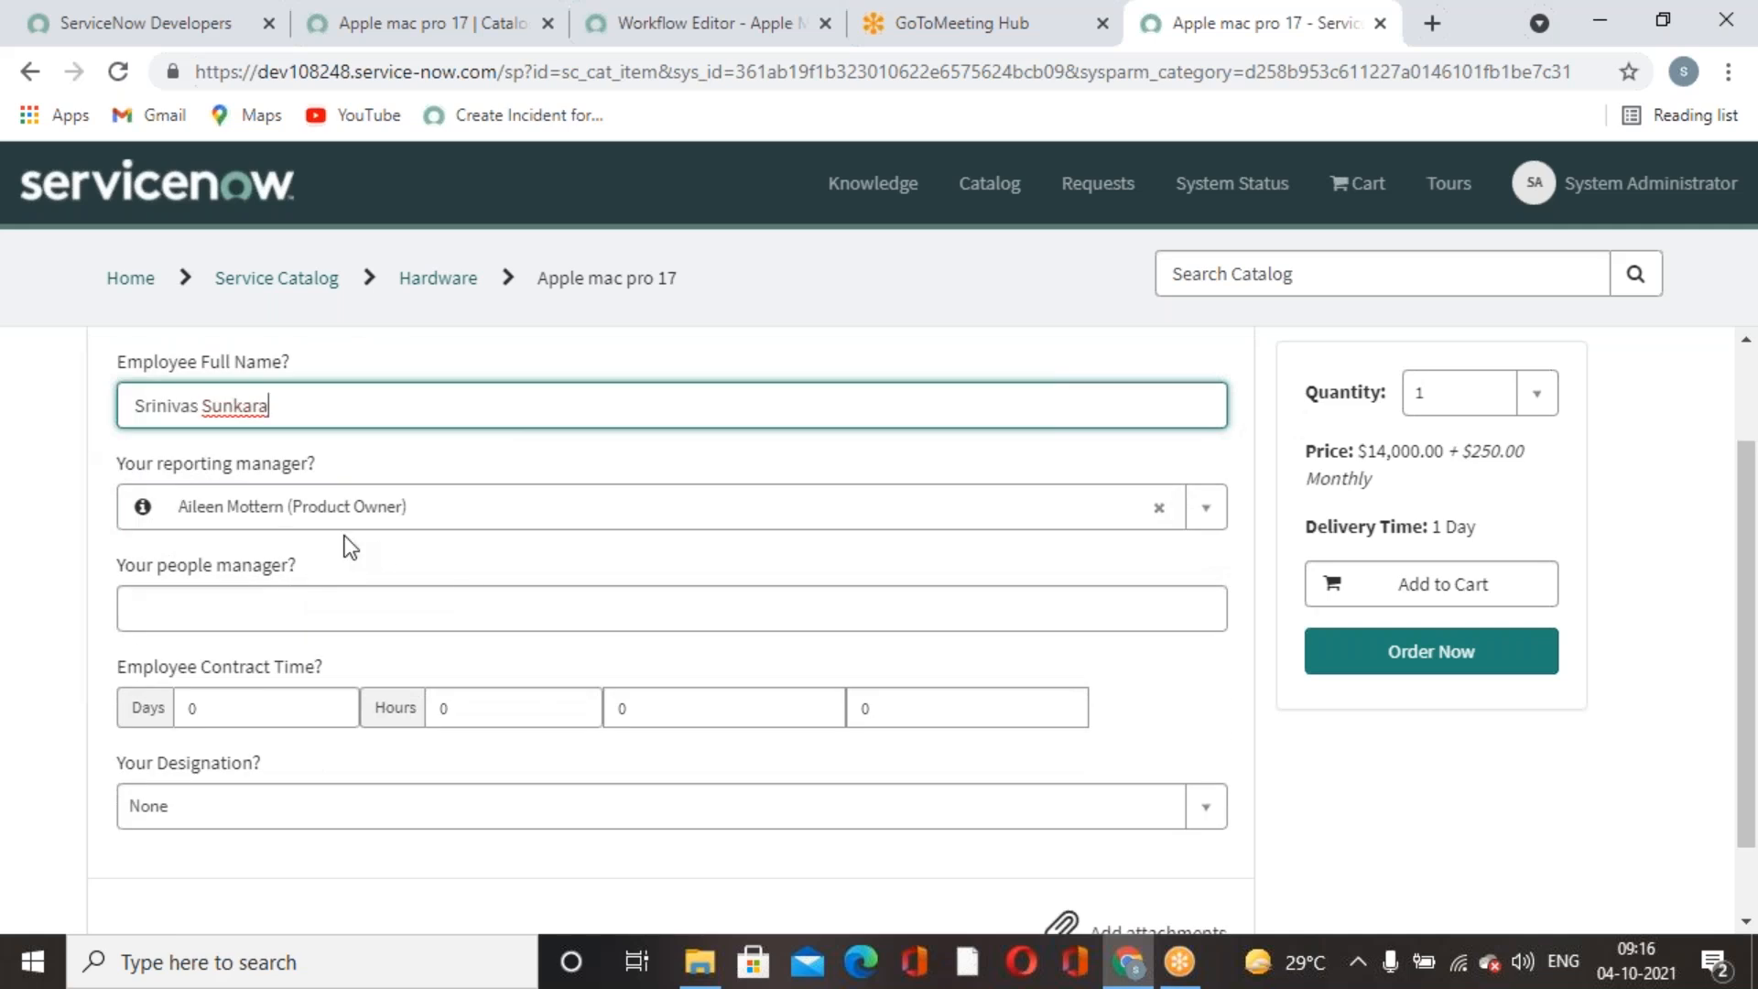
{"action": "left_click", "coordinate": [1166, 613]}
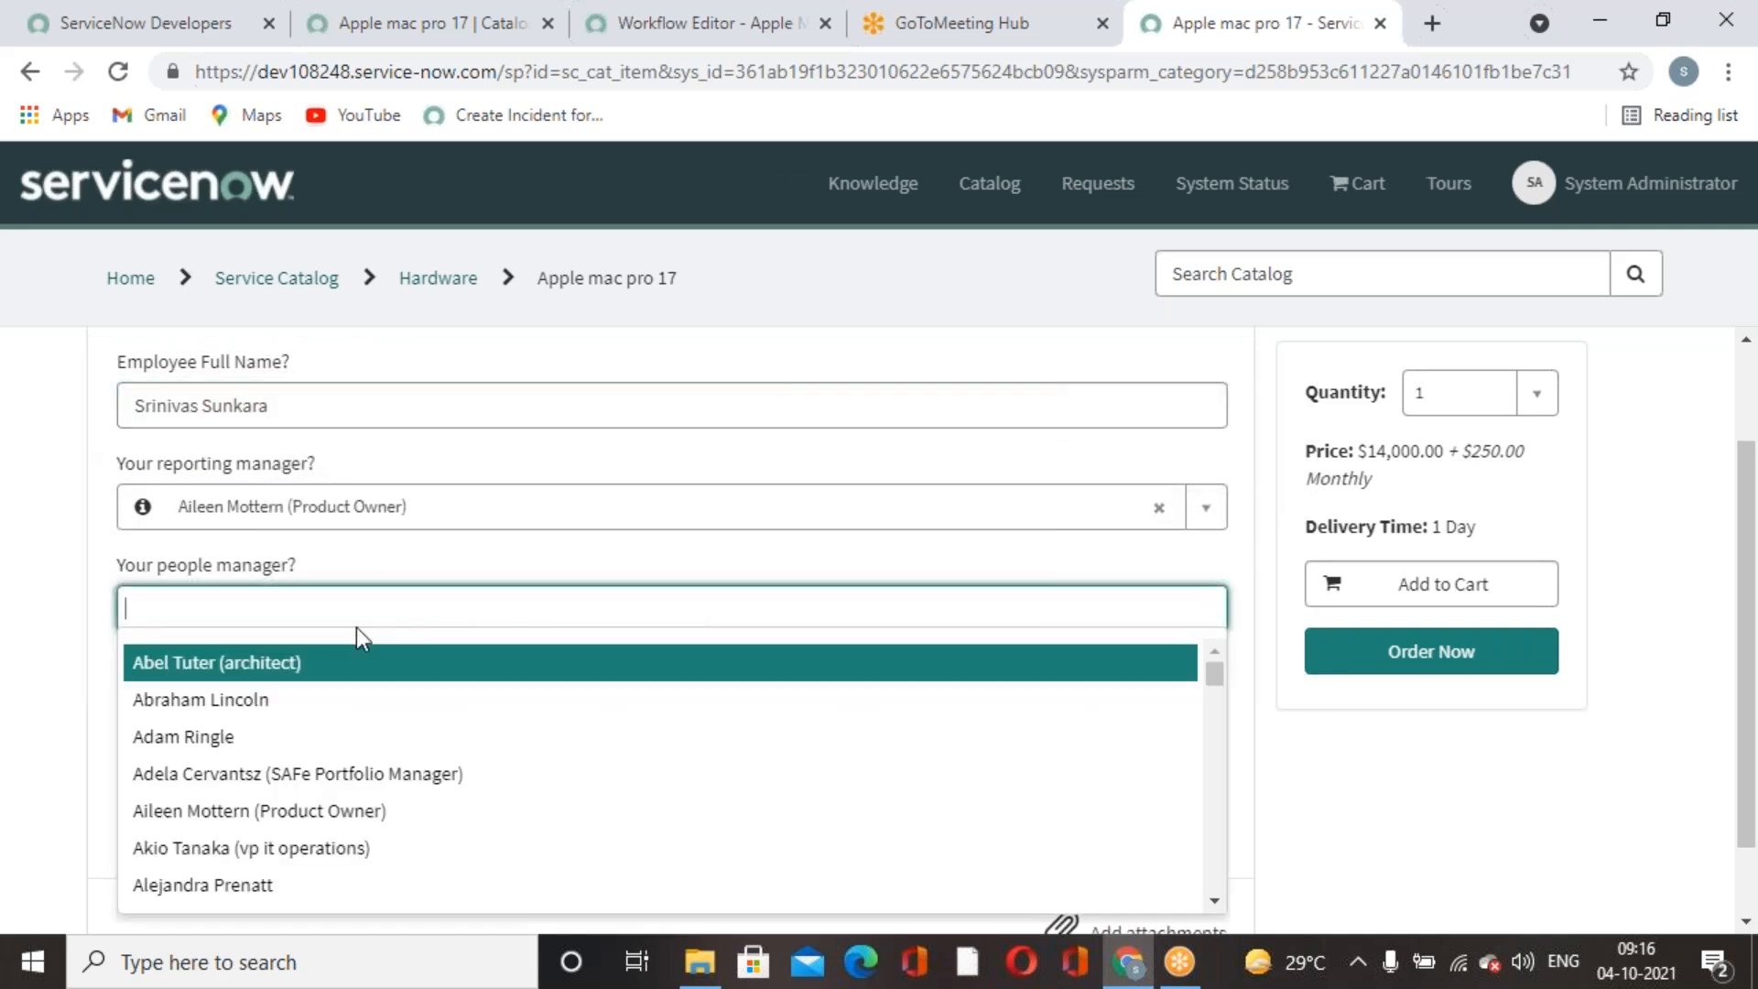
{"action": "left_click", "coordinate": [232, 736]}
{"action": "scroll", "coordinate": [661, 733], "scroll_direction": "down", "scroll_amount": 1}
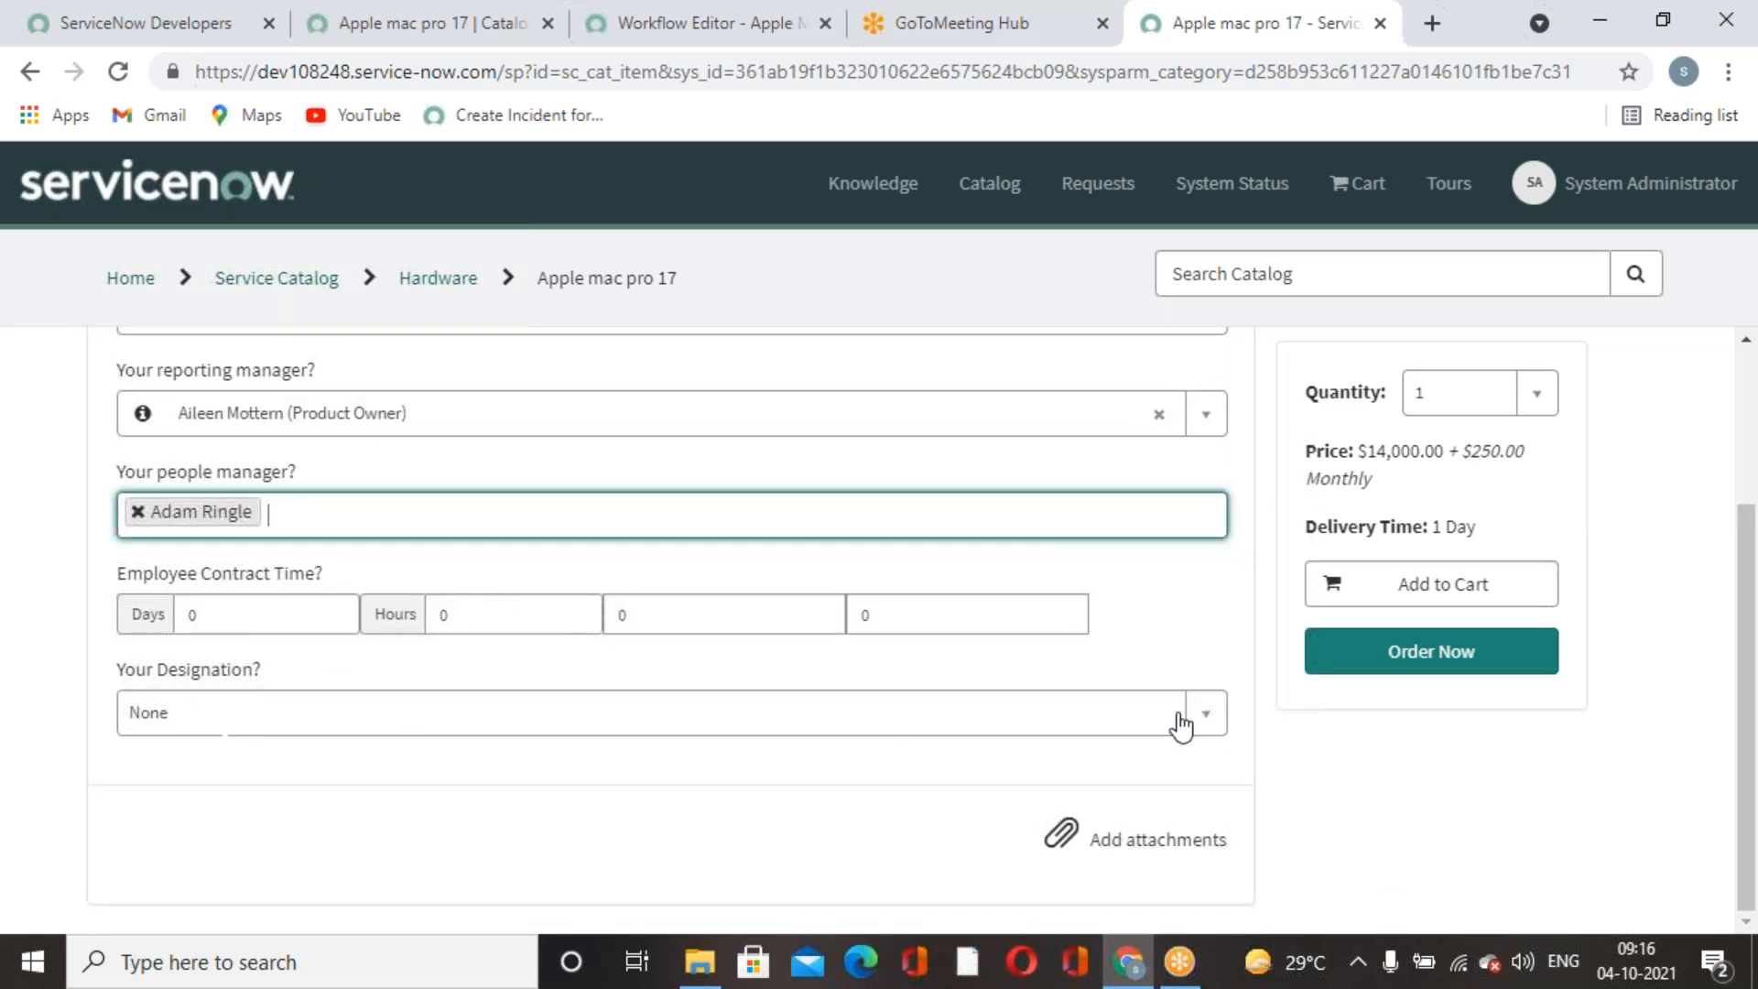
{"action": "left_click", "coordinate": [1221, 723]}
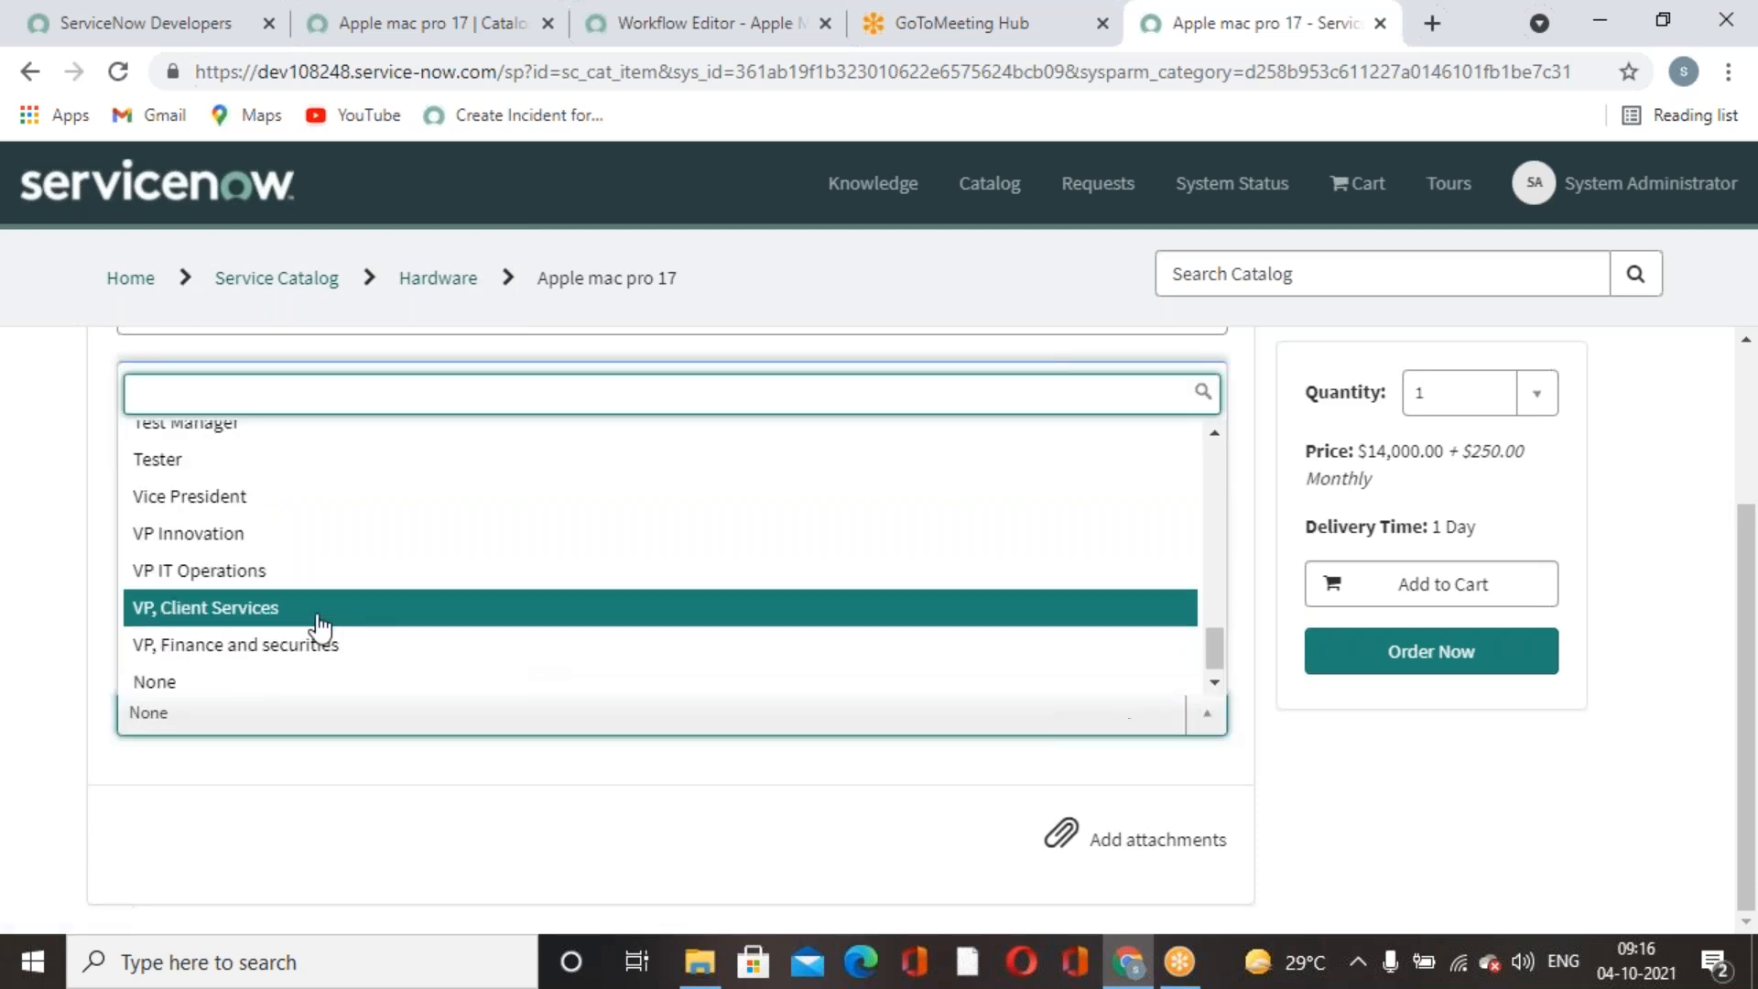
{"action": "scroll", "coordinate": [294, 687], "scroll_direction": "up", "scroll_amount": 4}
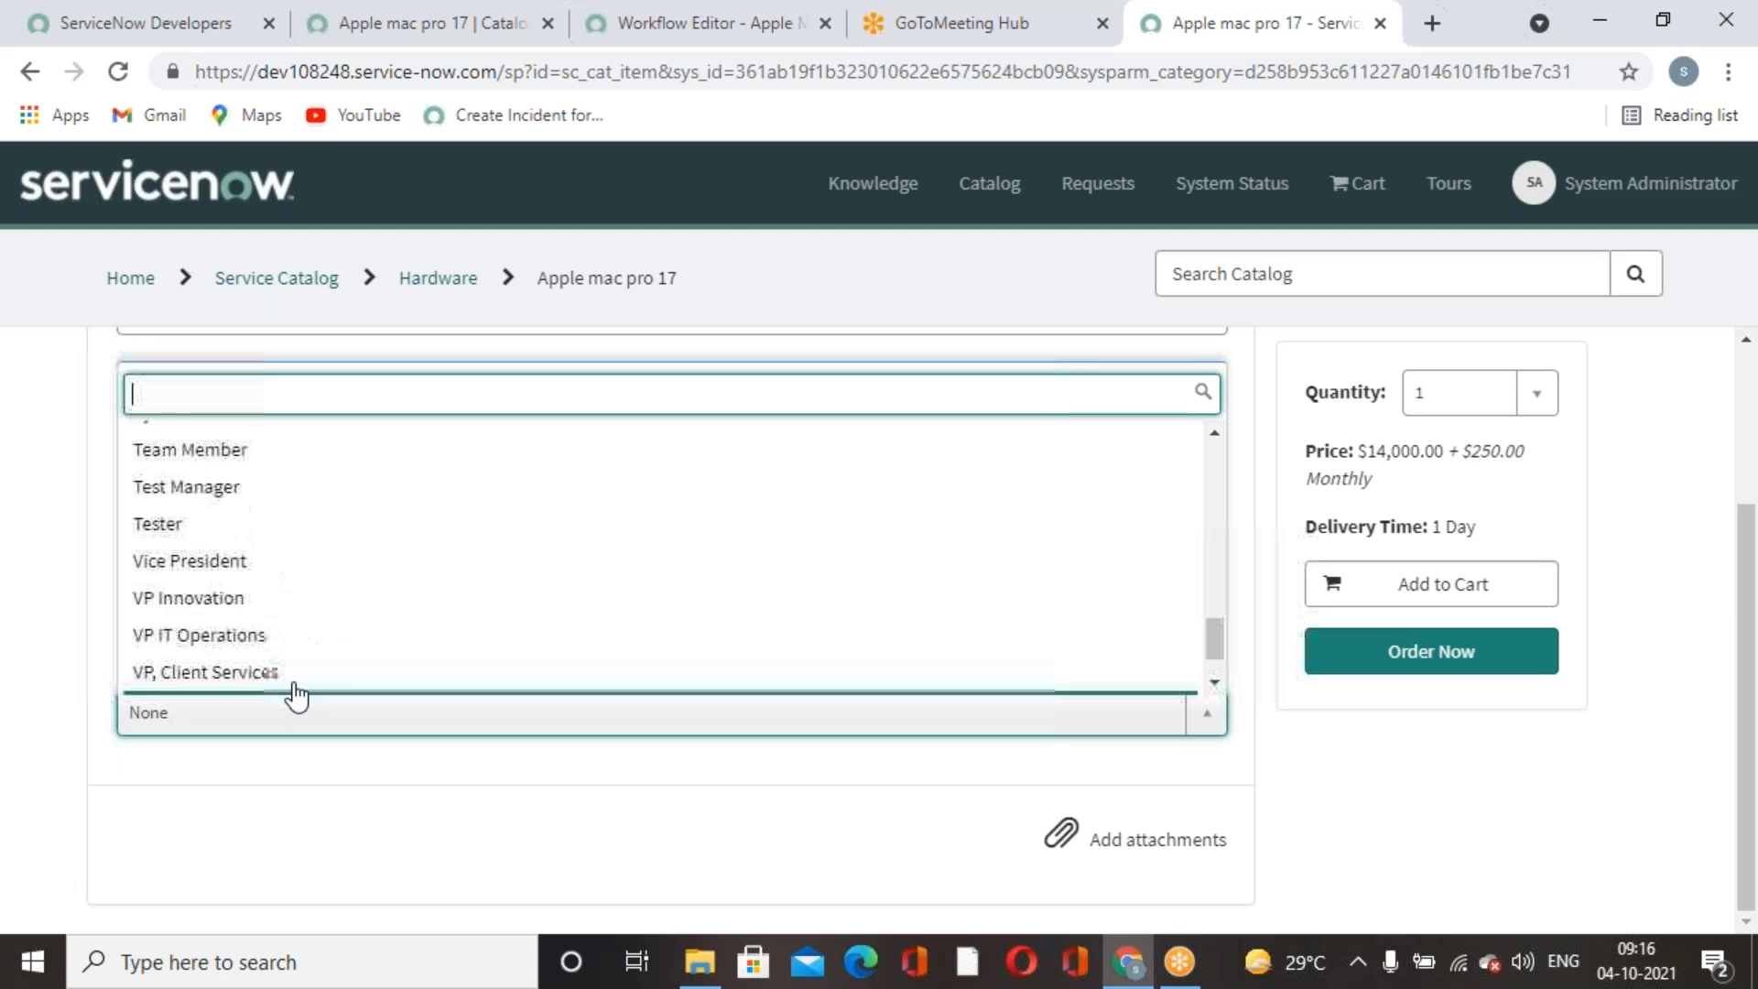
{"action": "scroll", "coordinate": [243, 559], "scroll_direction": "up", "scroll_amount": 3}
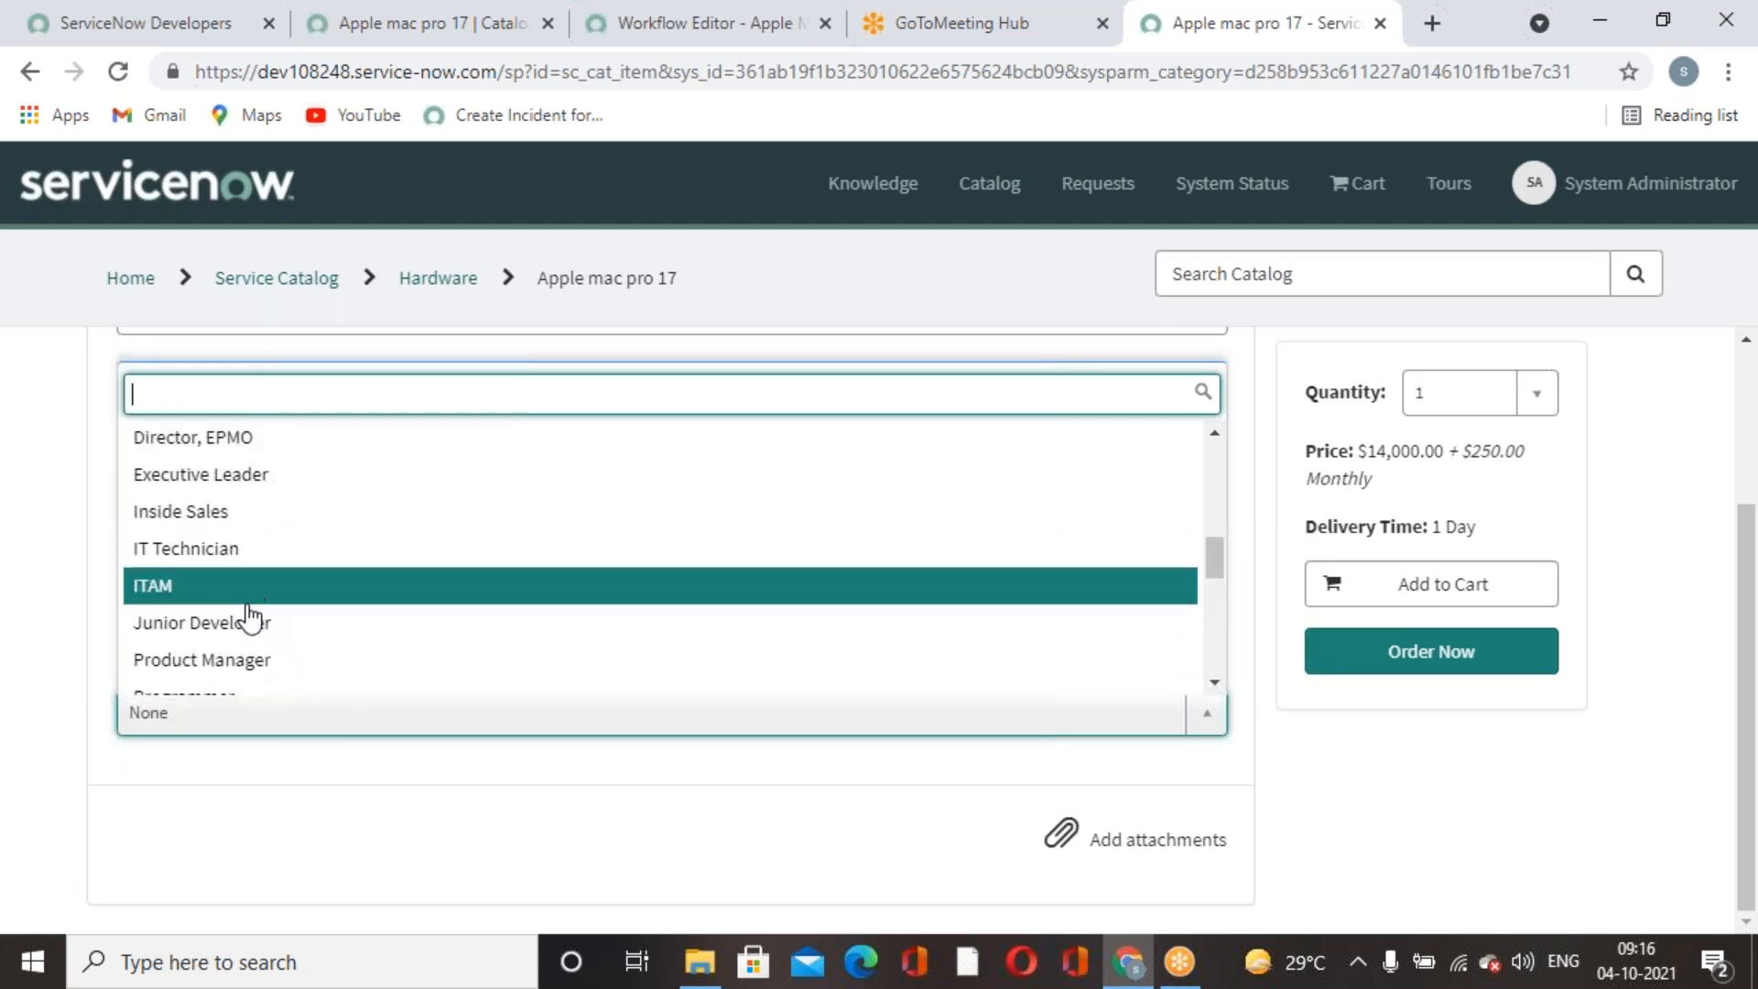
{"action": "left_click", "coordinate": [228, 547]}
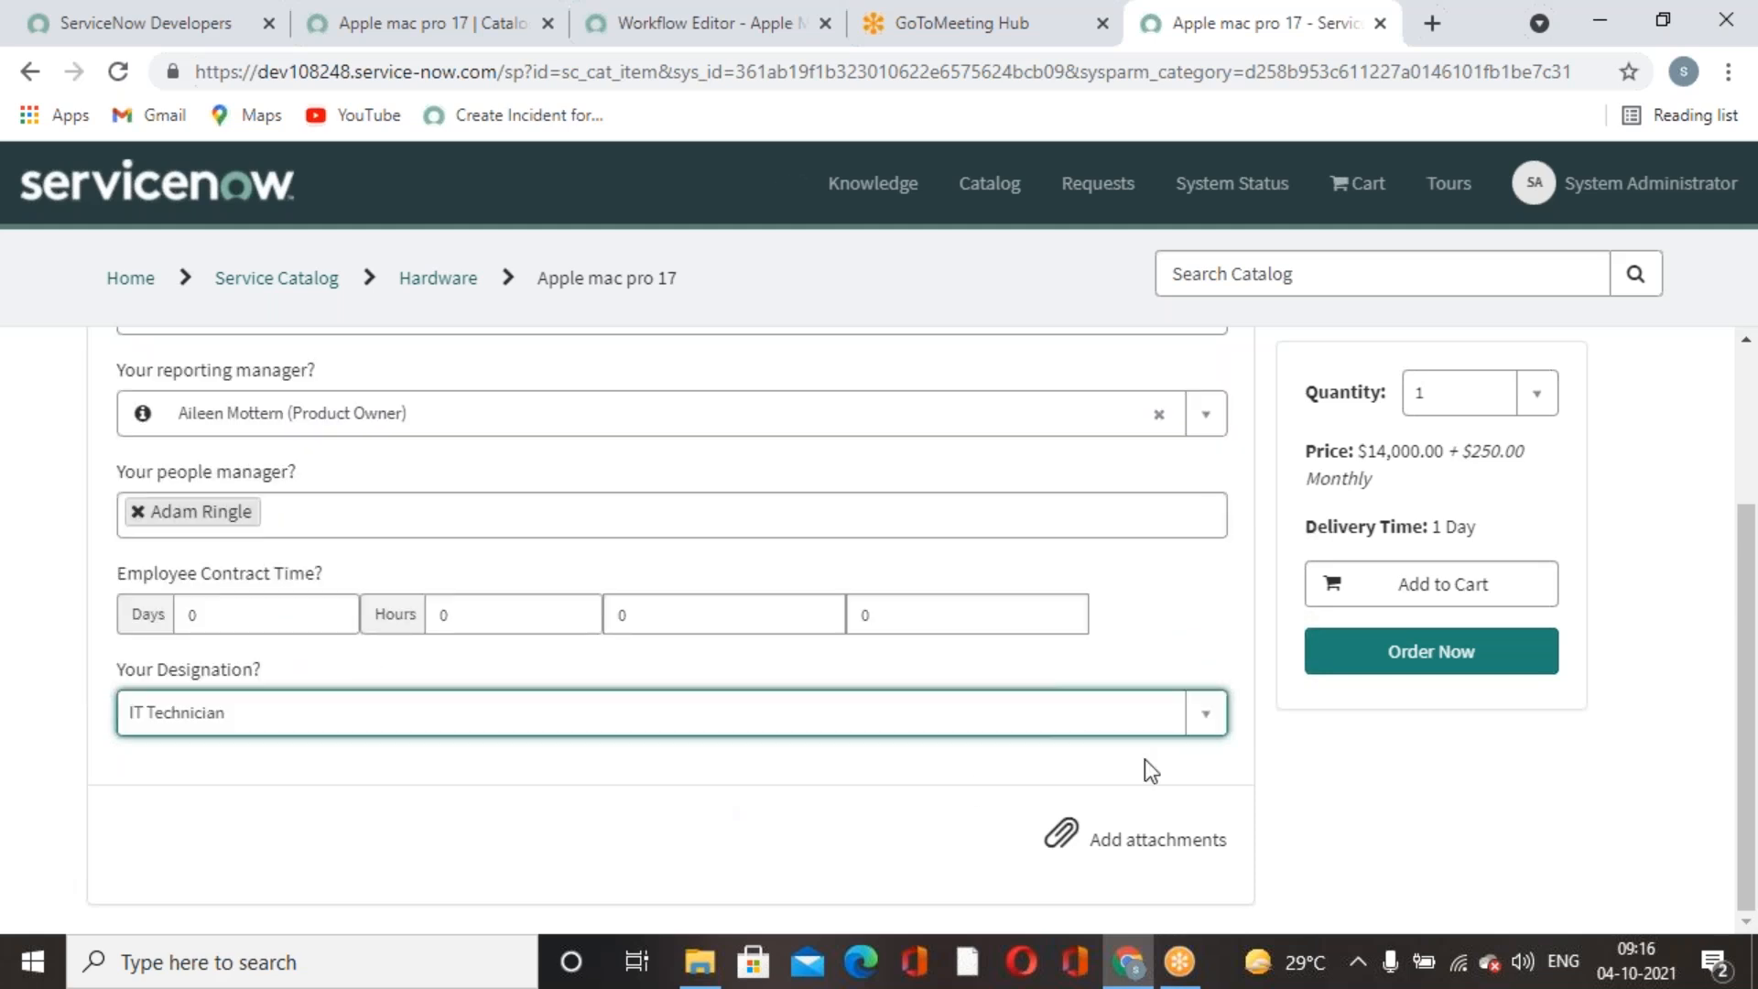
Review the completed form, order the Apple mac pro 17 through checkout, and check the request number in the summary.
{"action": "scroll", "coordinate": [1149, 768], "scroll_direction": "up", "scroll_amount": 3}
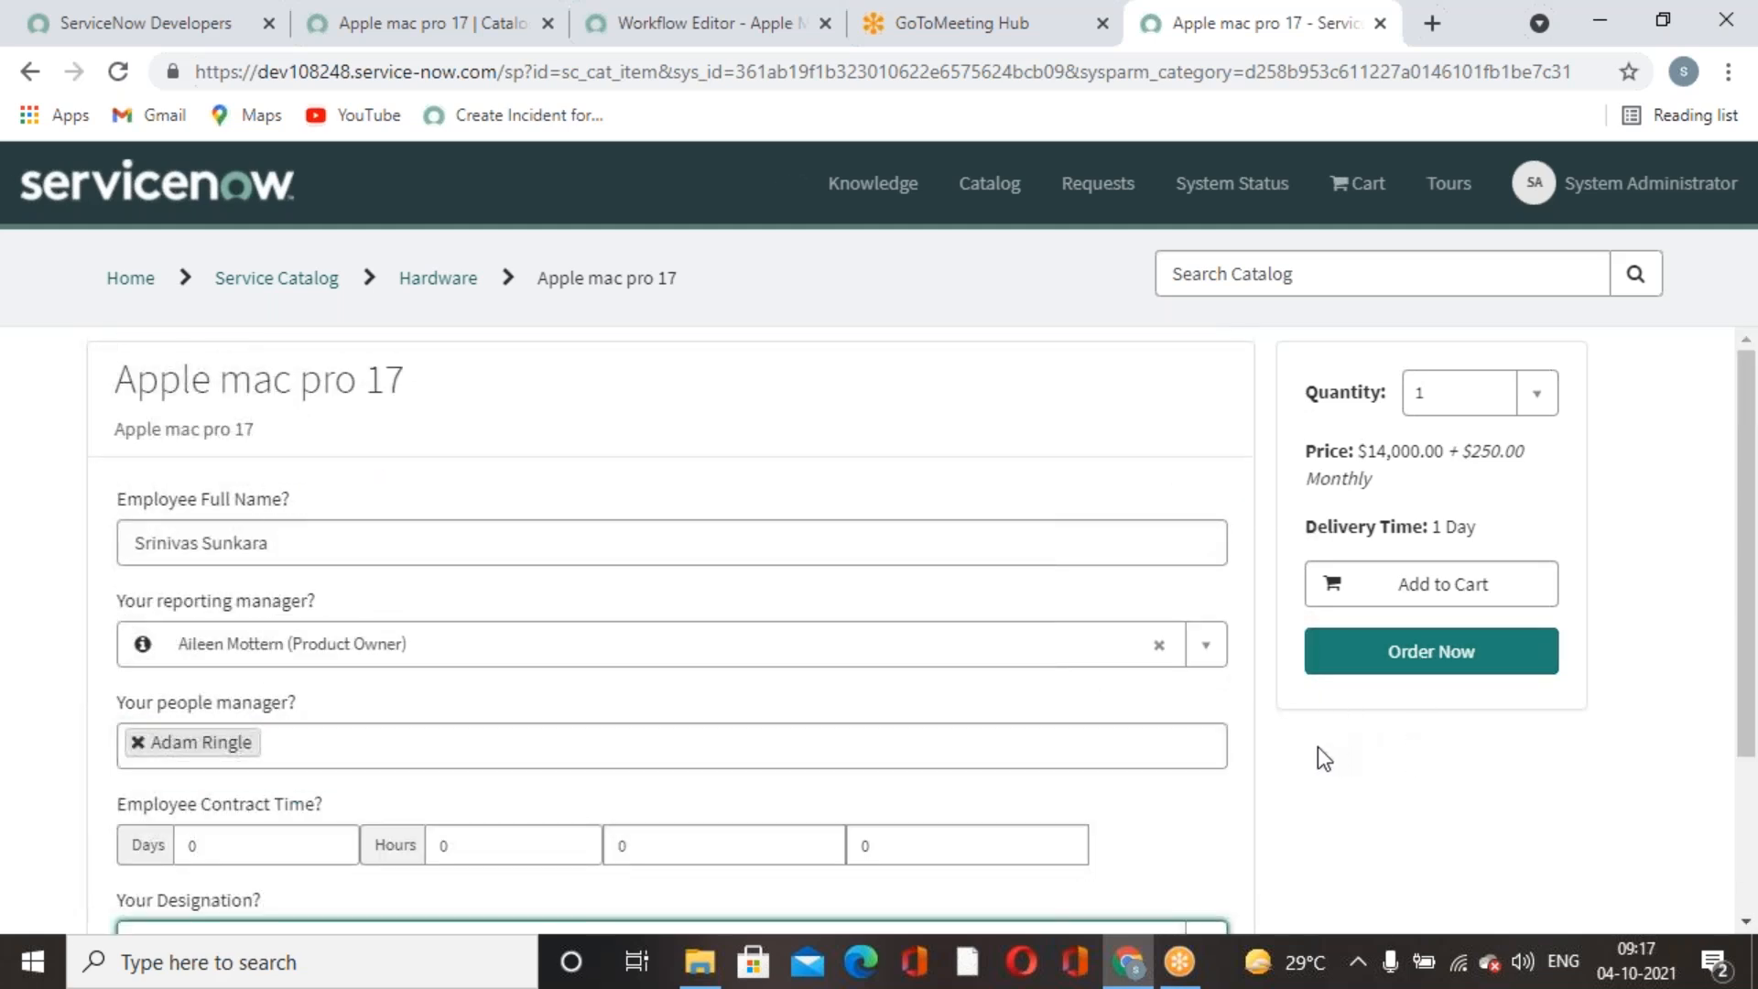
{"action": "scroll", "coordinate": [1334, 754], "scroll_direction": "down", "scroll_amount": 3}
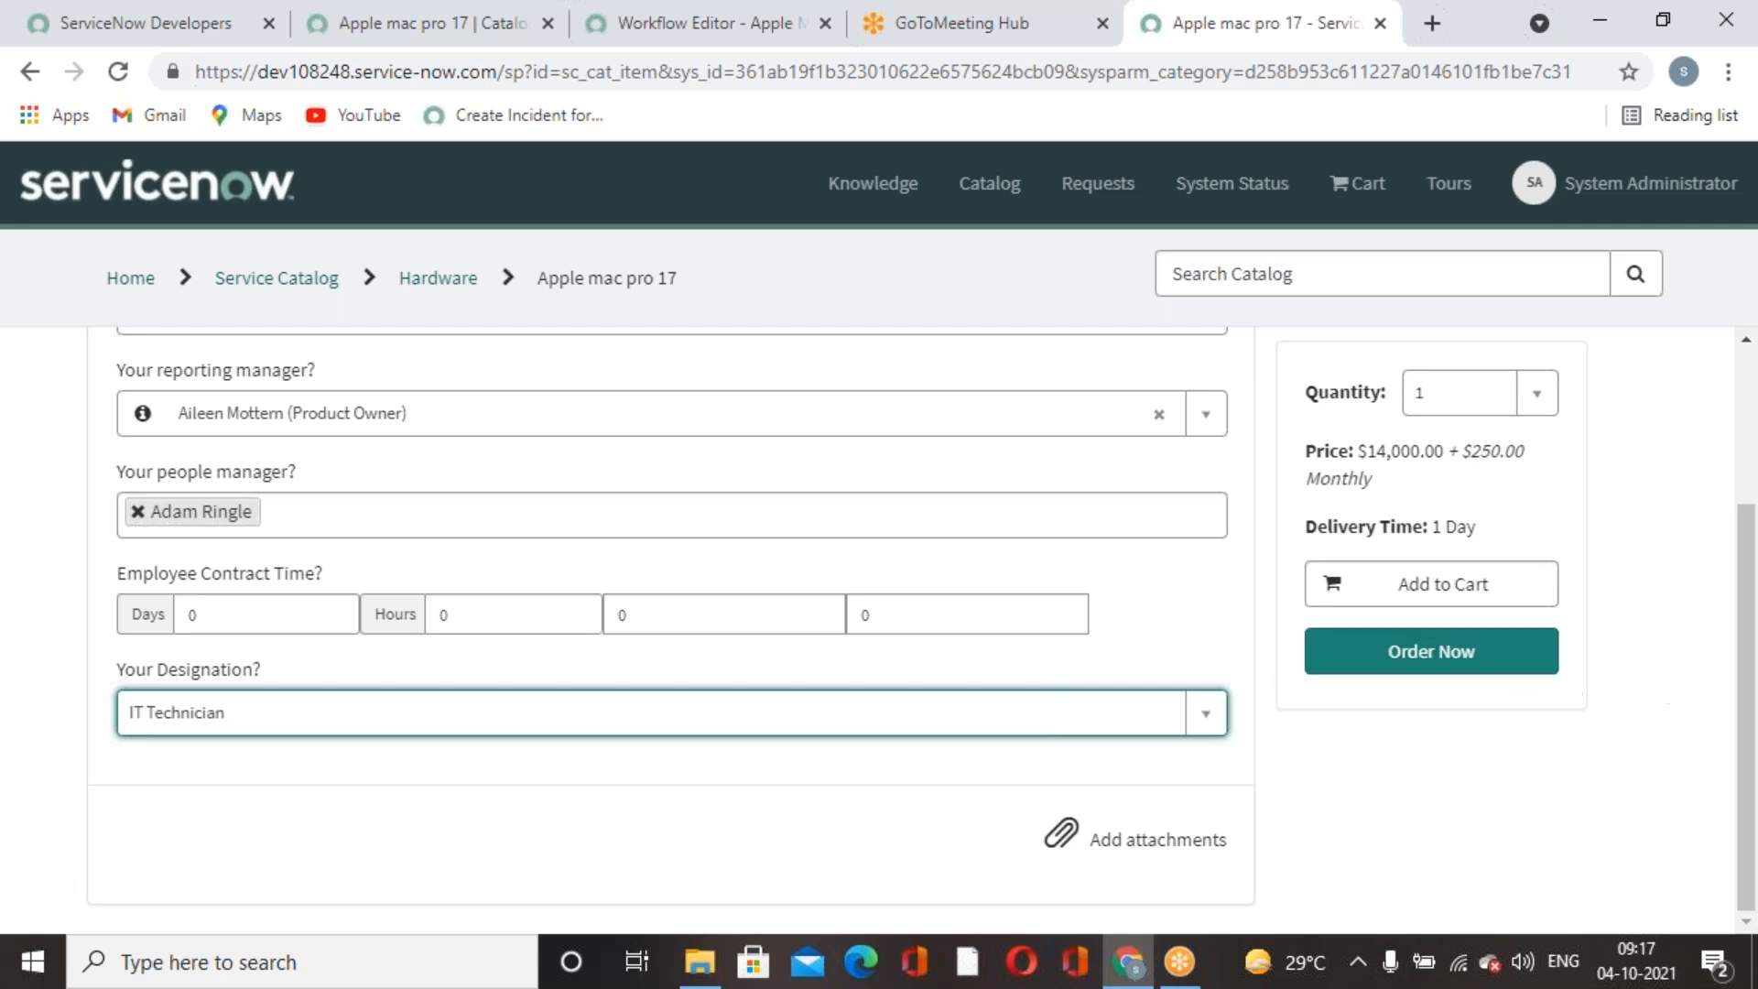
{"action": "left_click", "coordinate": [1452, 670]}
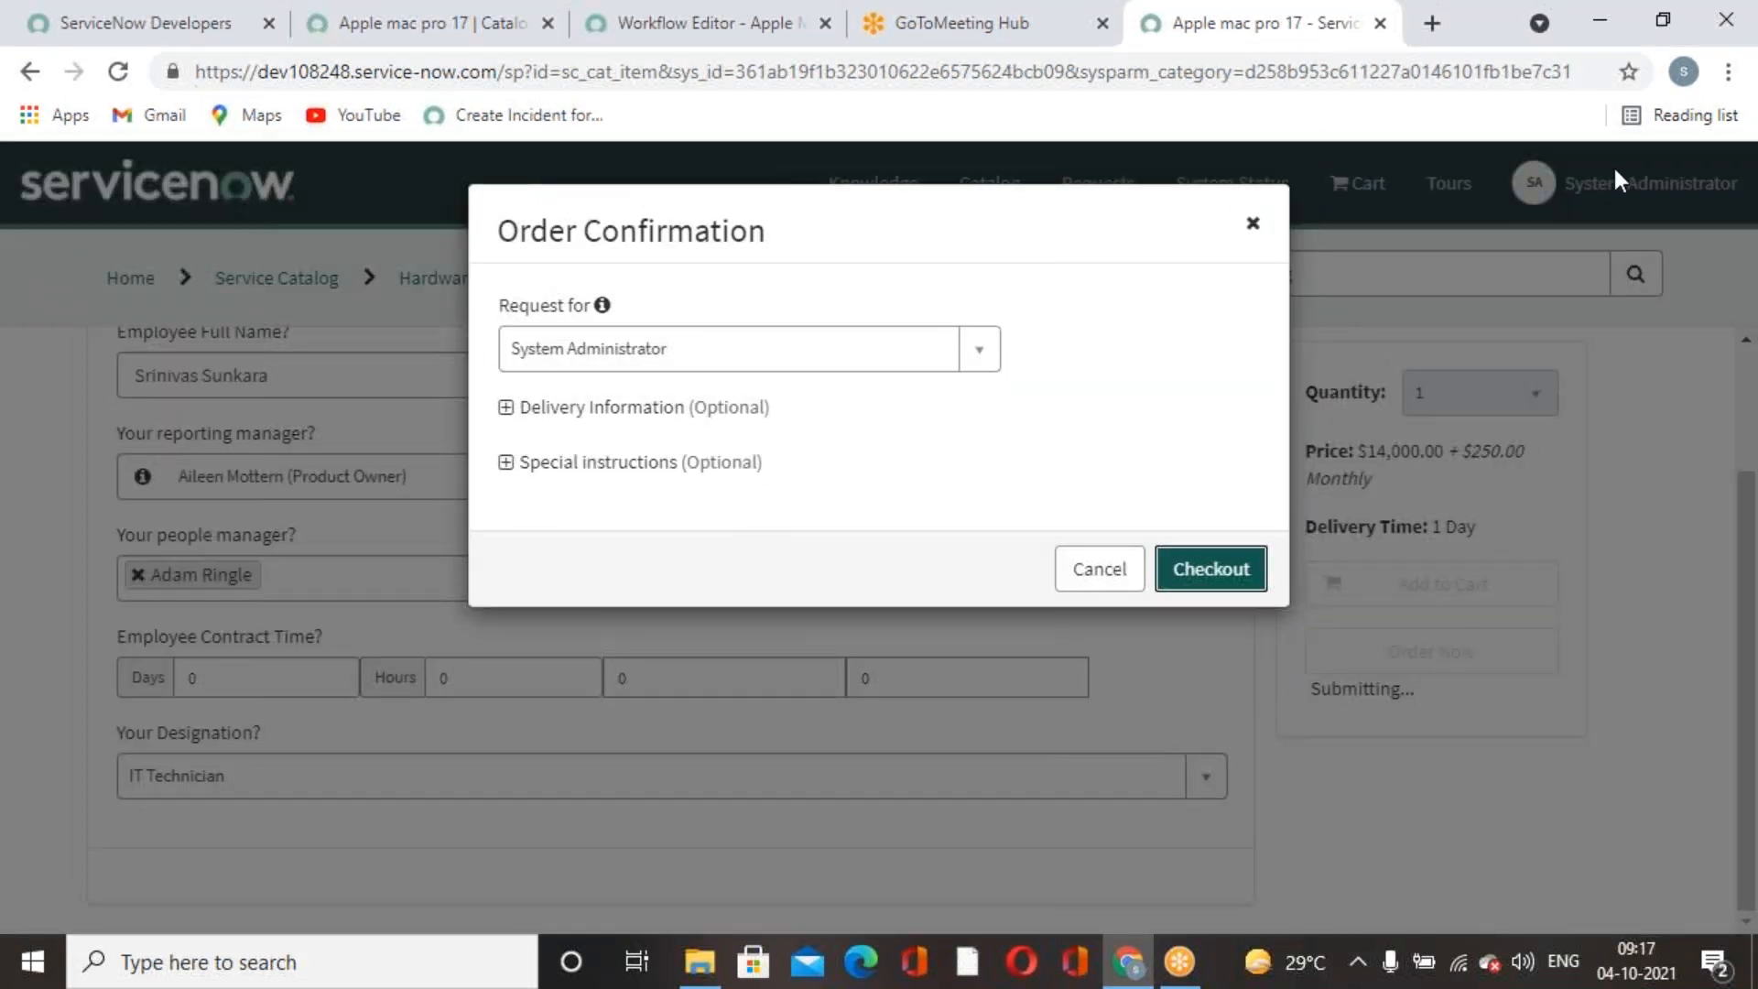
{"action": "left_click", "coordinate": [1250, 577]}
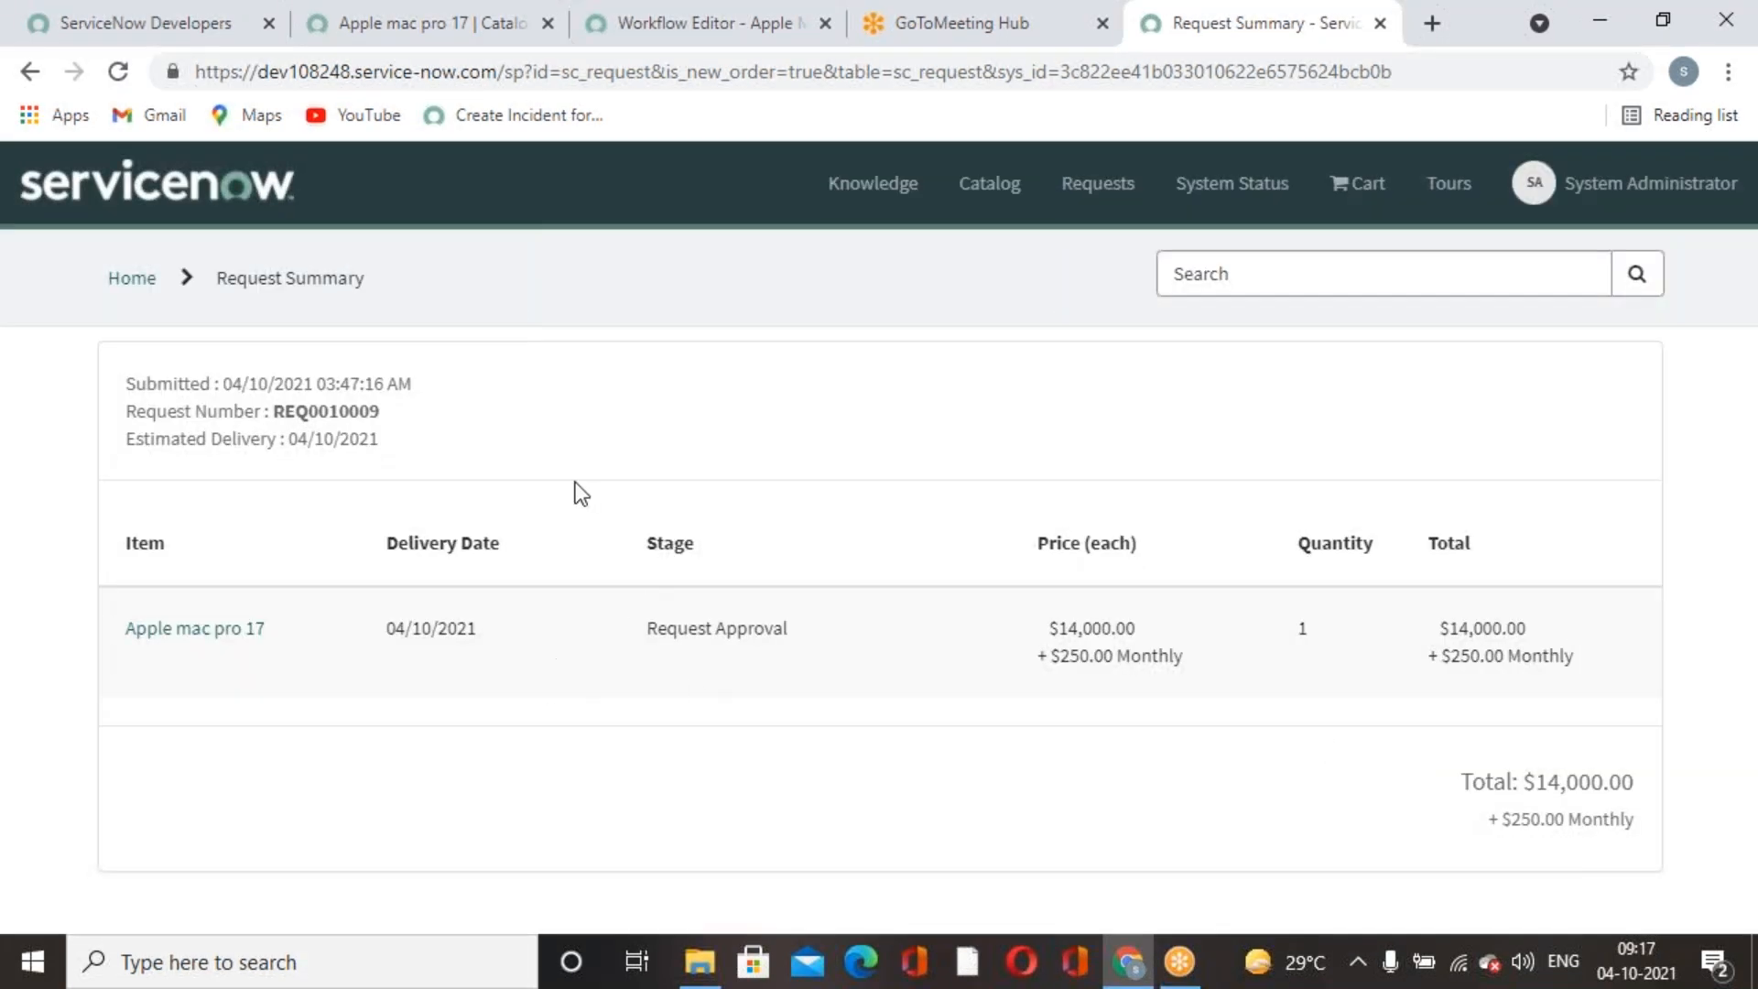
{"action": "left_click_drag", "start_coordinate": [272, 412], "coordinate": [392, 417]}
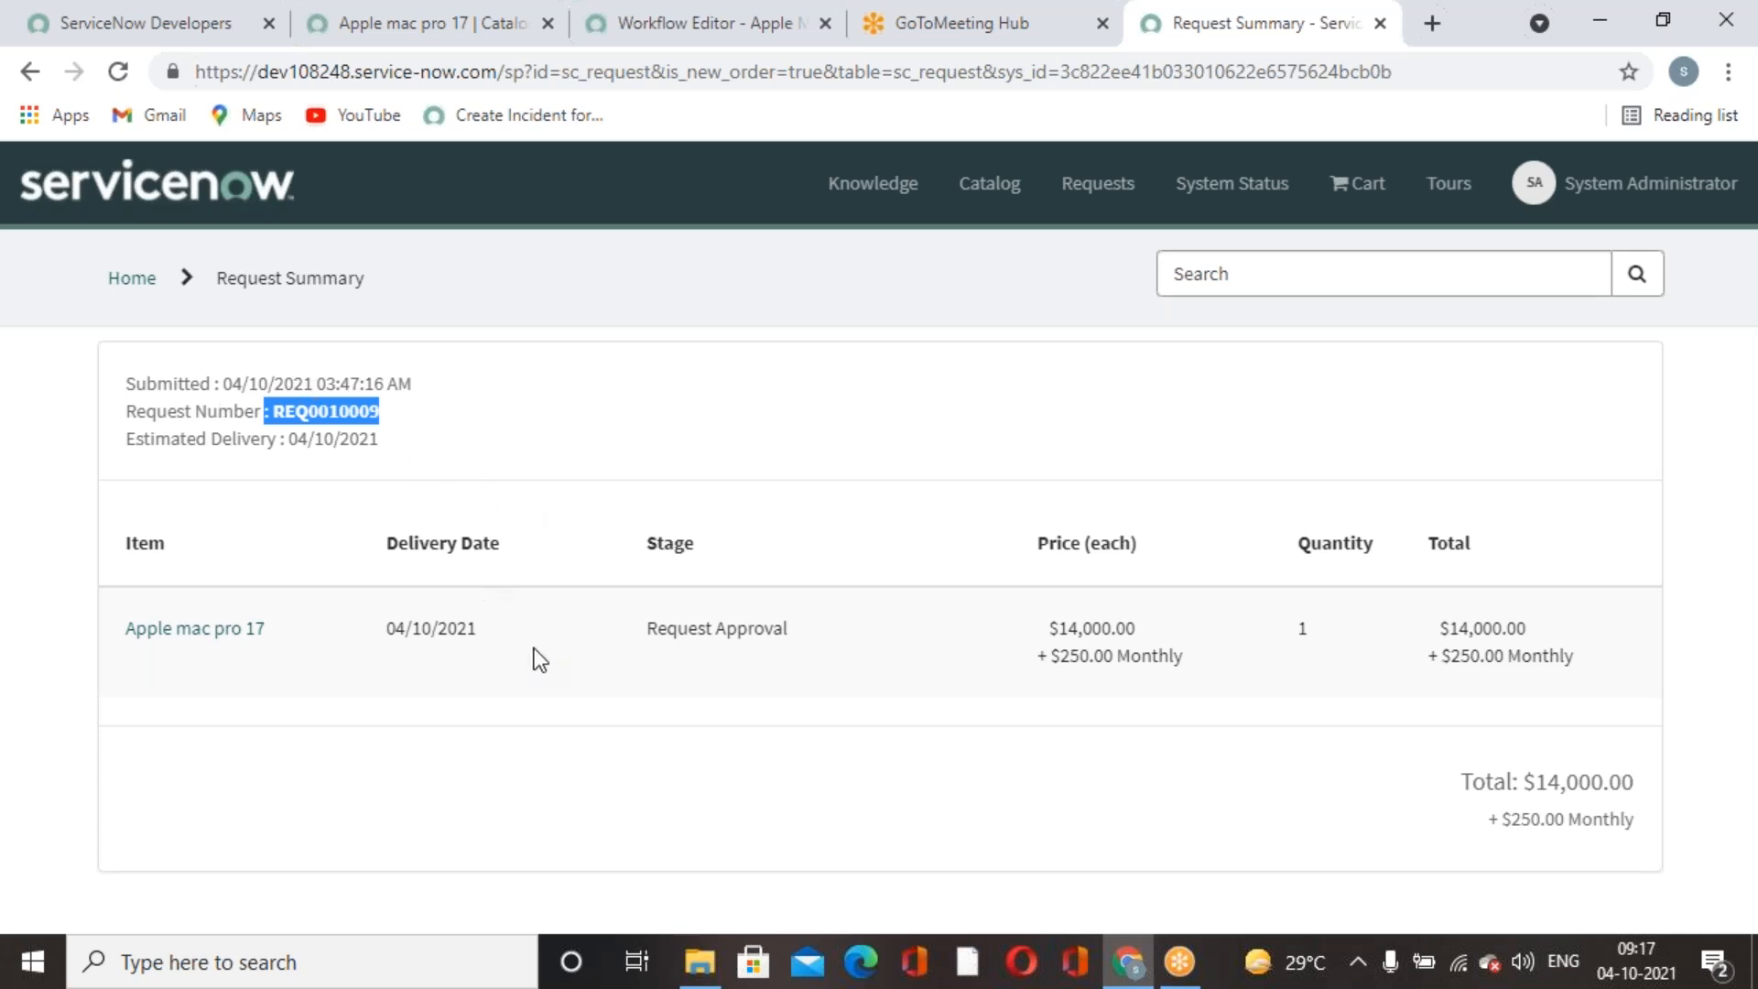
{"action": "left_click", "coordinate": [712, 608]}
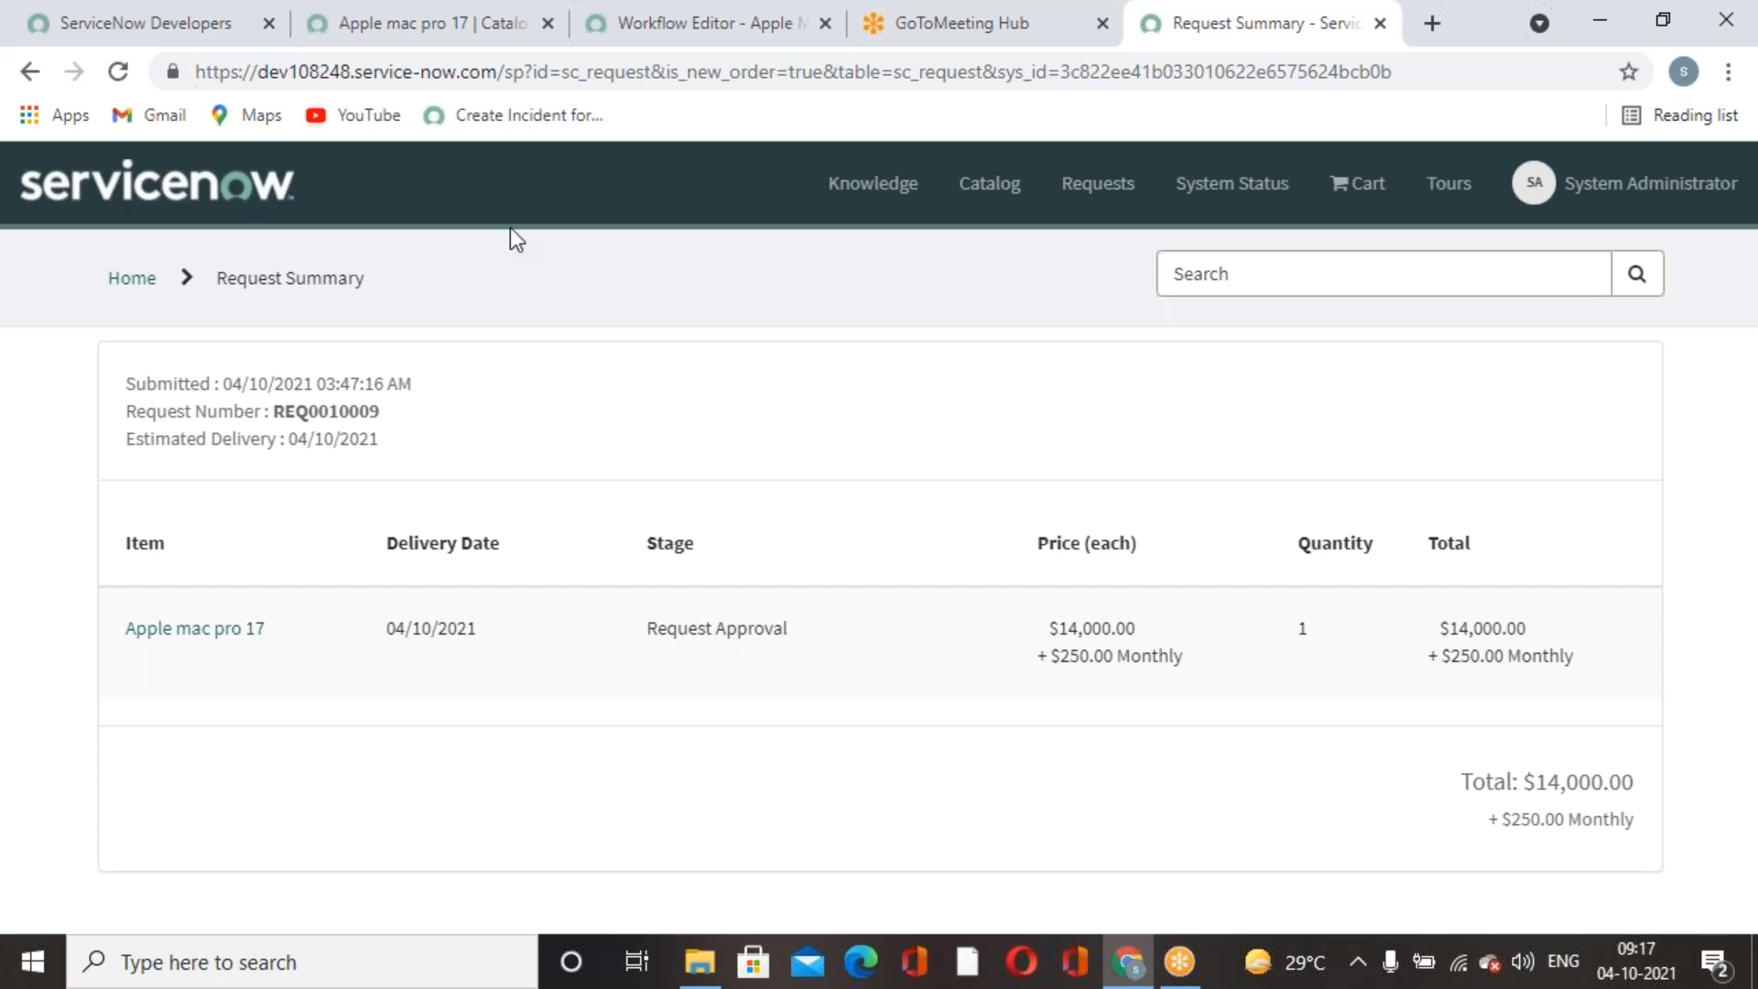
Return to the admin instance, find the open Service Catalog requests, and open the newly submitted request record.
{"action": "left_click", "coordinate": [403, 22]}
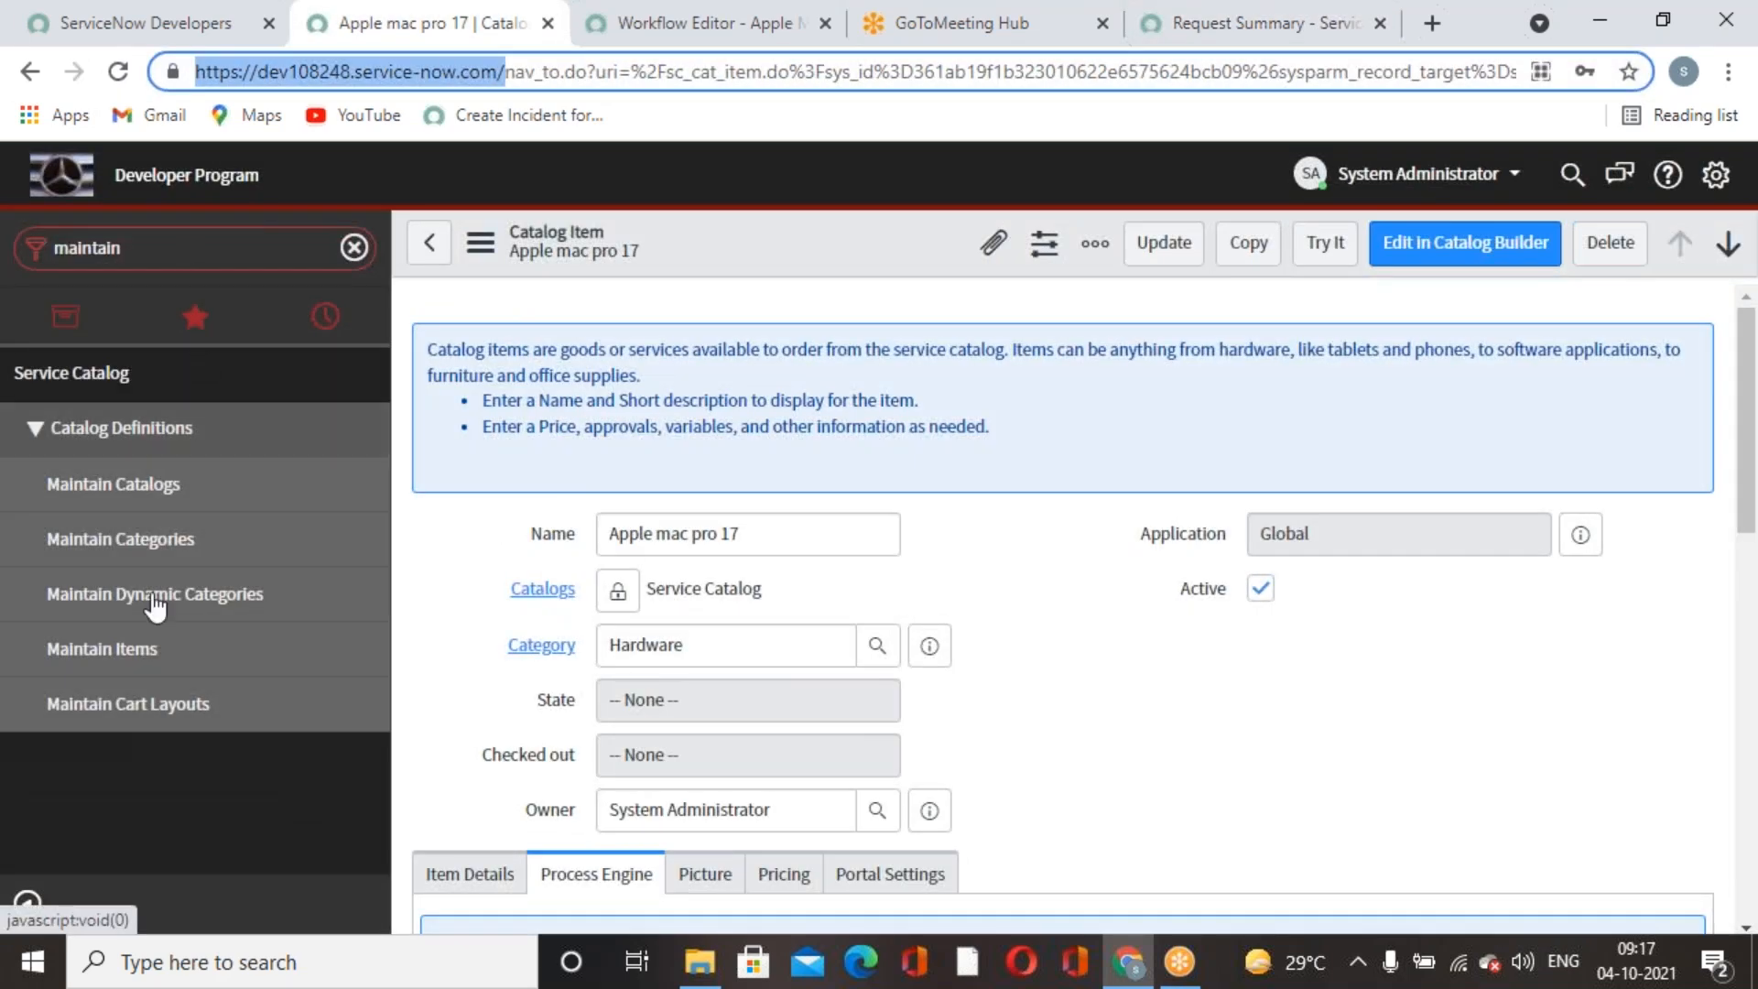
{"action": "left_click", "coordinate": [220, 249]}
{"action": "type", "text": "service"}
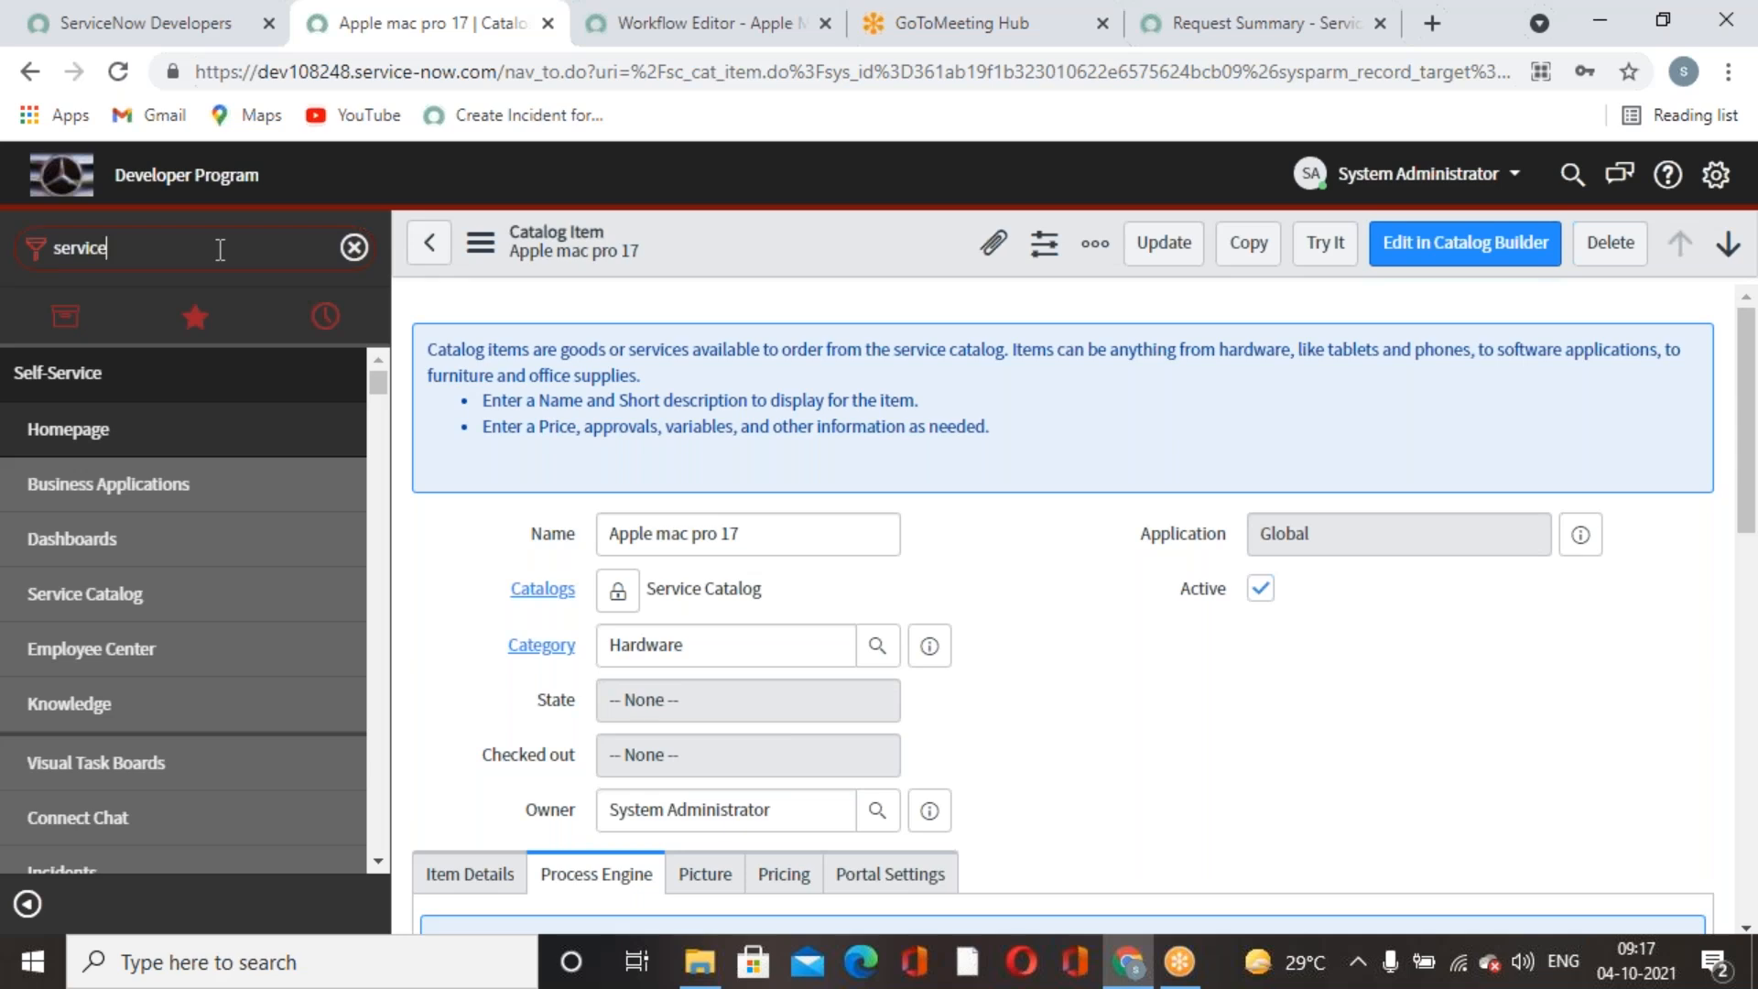
{"action": "type", "text": " cata"}
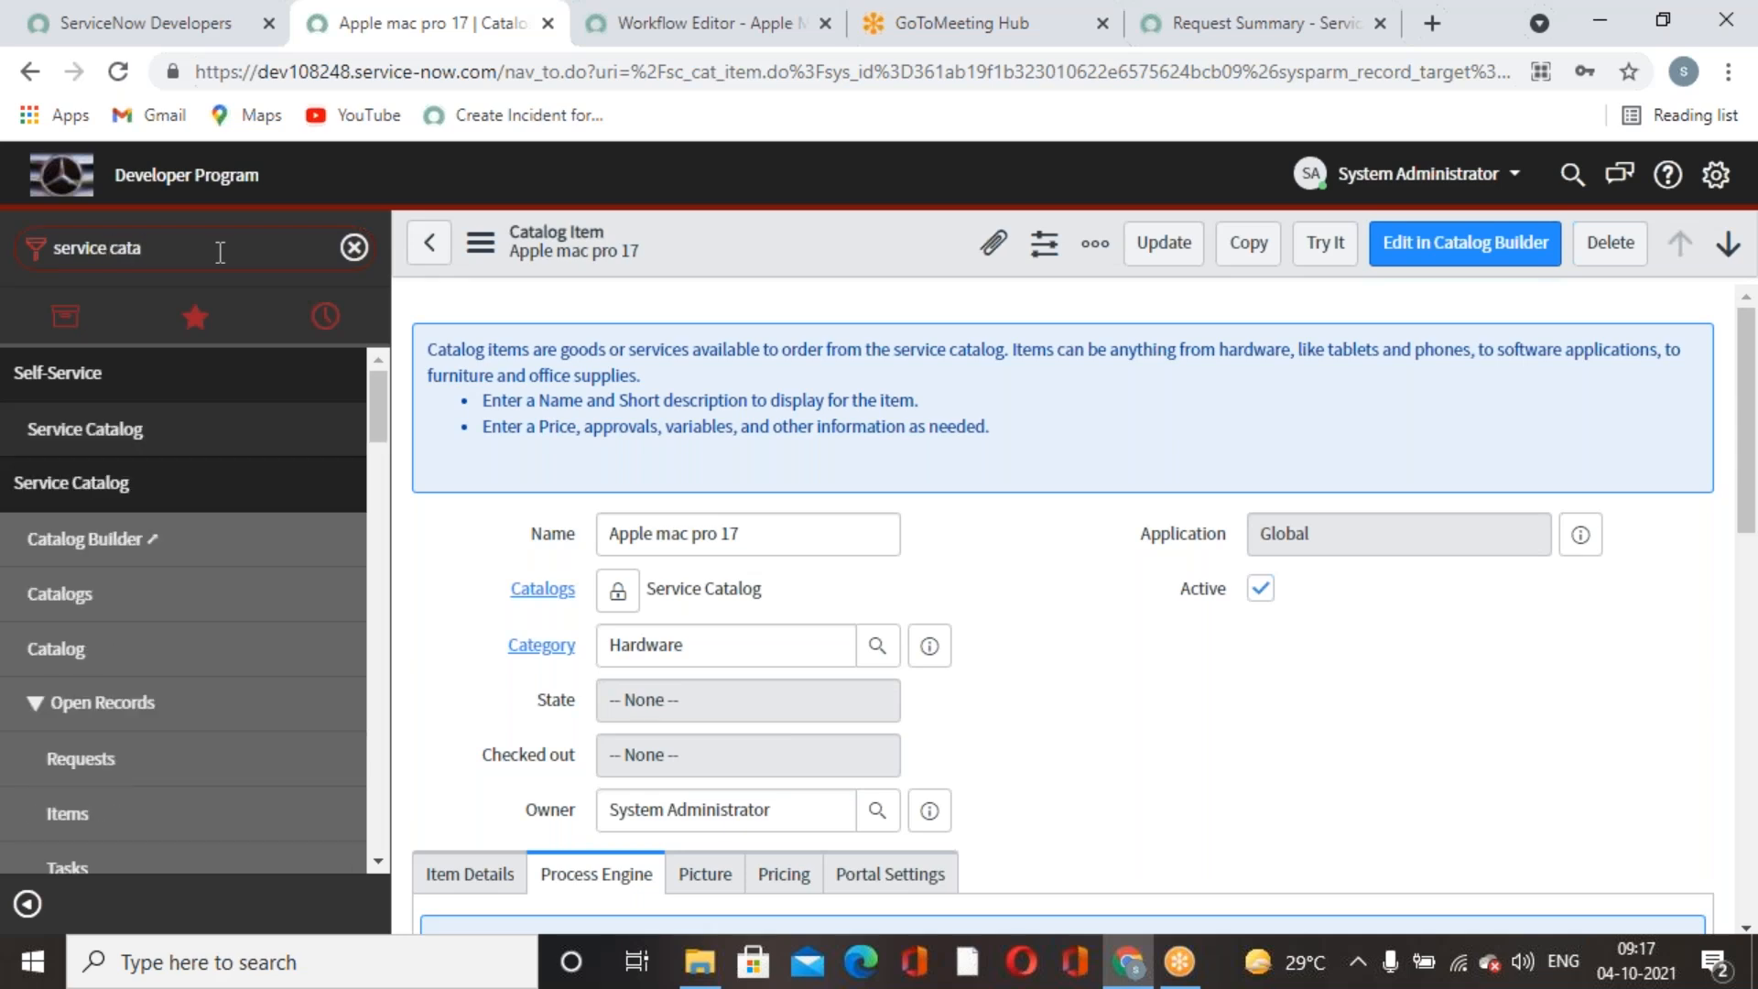
{"action": "scroll", "coordinate": [215, 705], "scroll_direction": "down", "scroll_amount": 2}
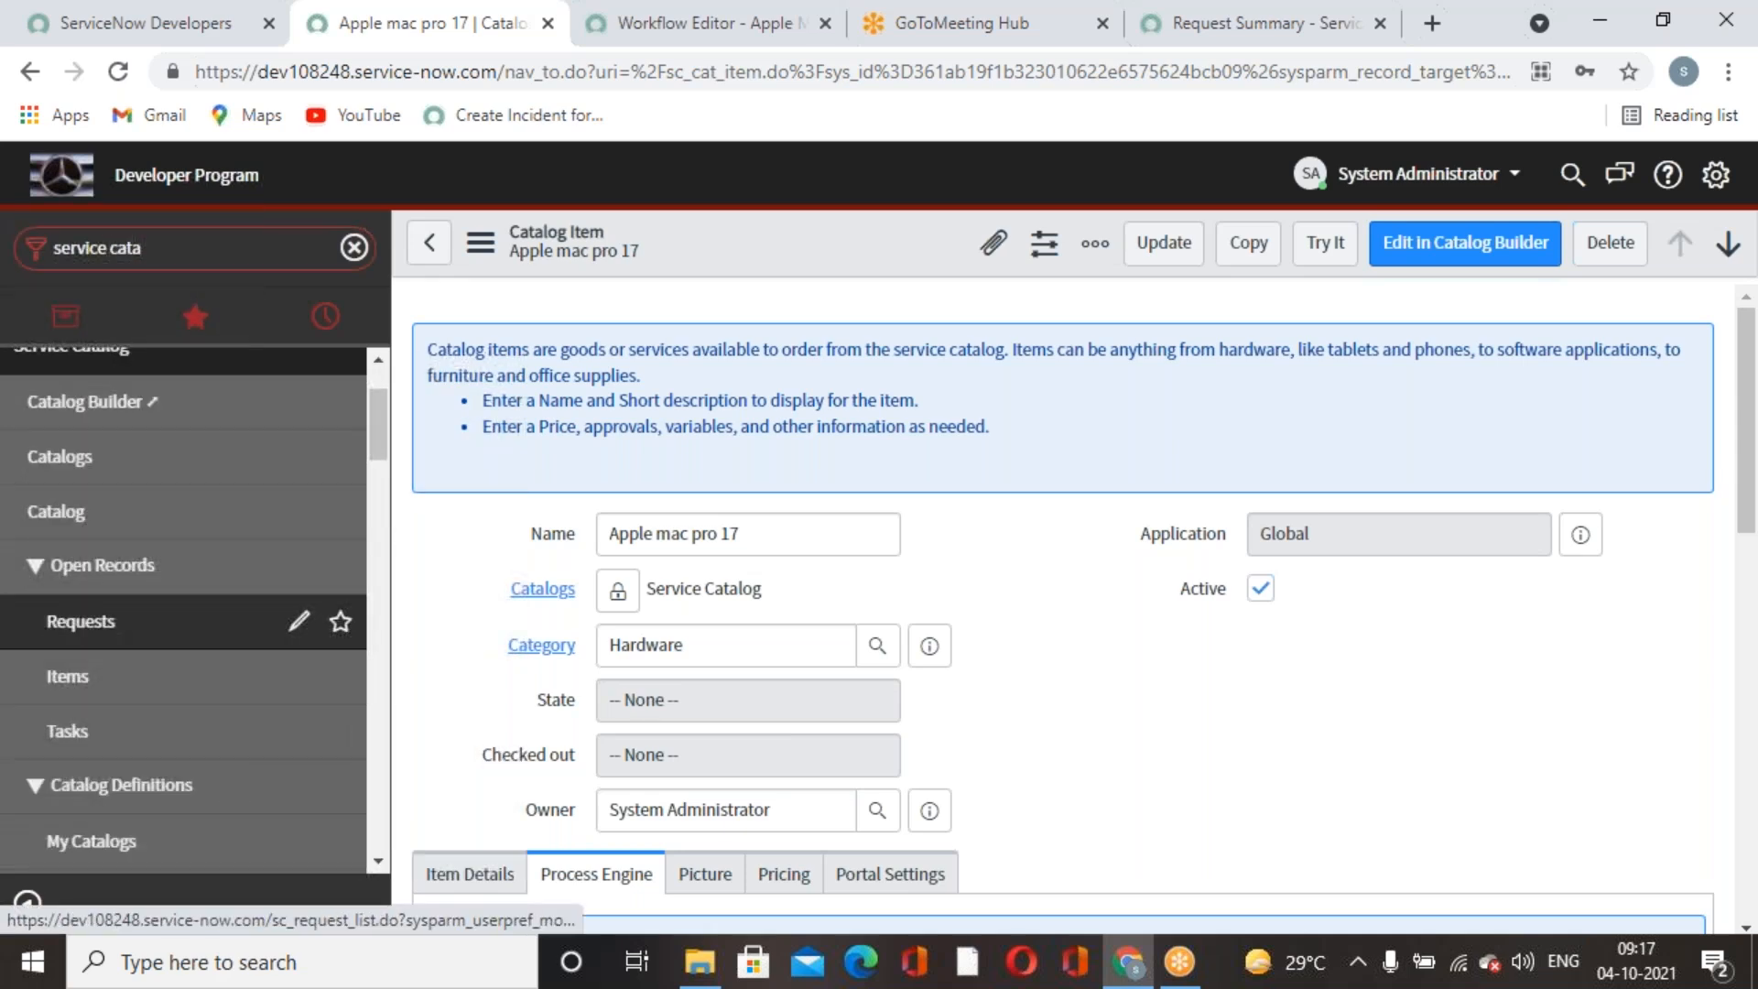
{"action": "left_click", "coordinate": [138, 620]}
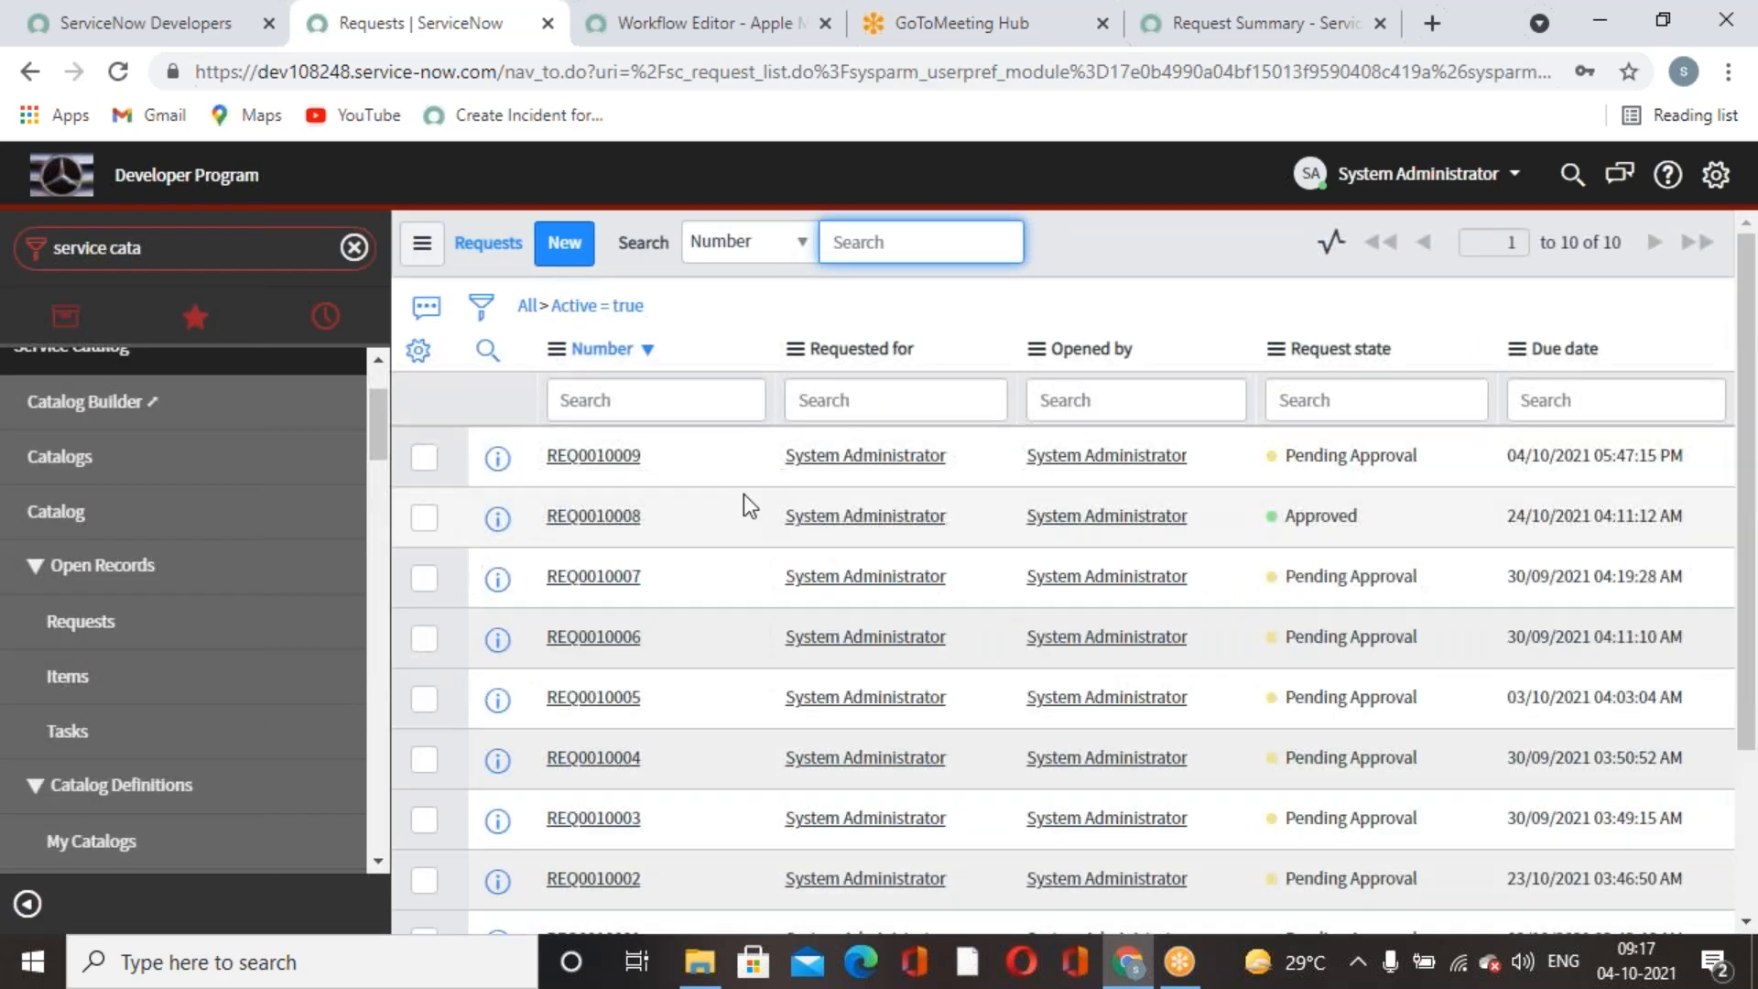
{"action": "left_click", "coordinate": [605, 456]}
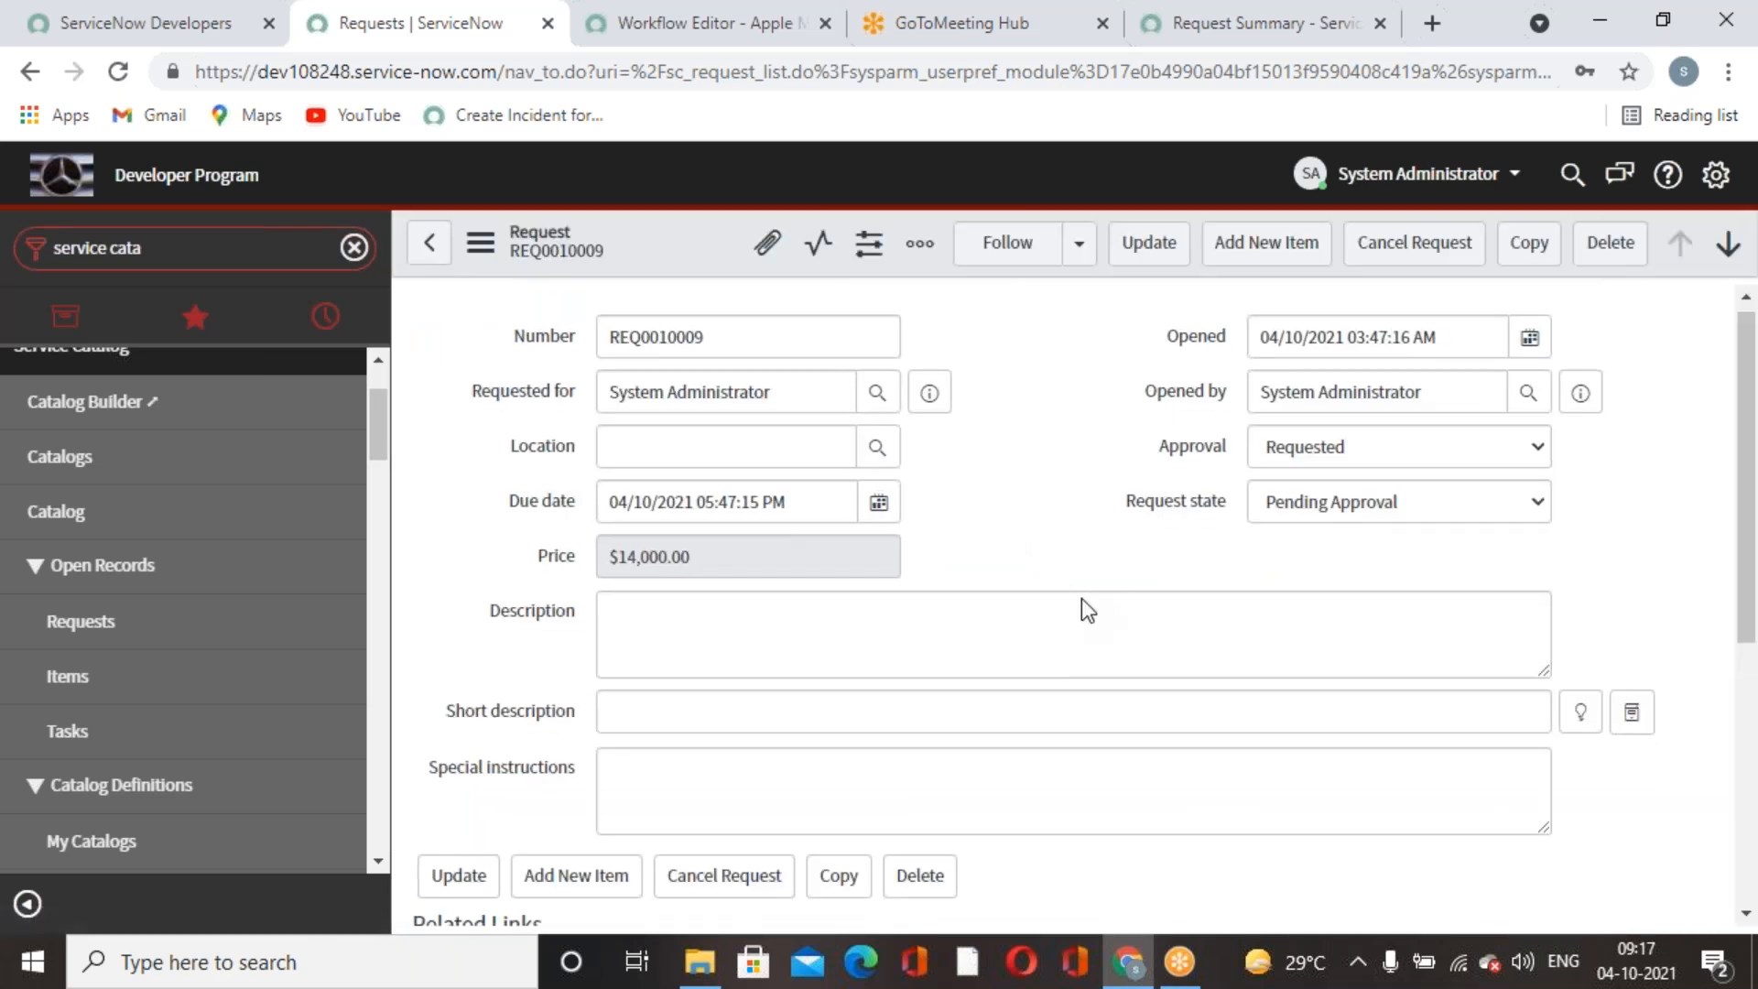
Check the request's requested item, approve the request through its approver's record, and dismiss the notice.
{"action": "scroll", "coordinate": [1092, 591], "scroll_direction": "down", "scroll_amount": 6}
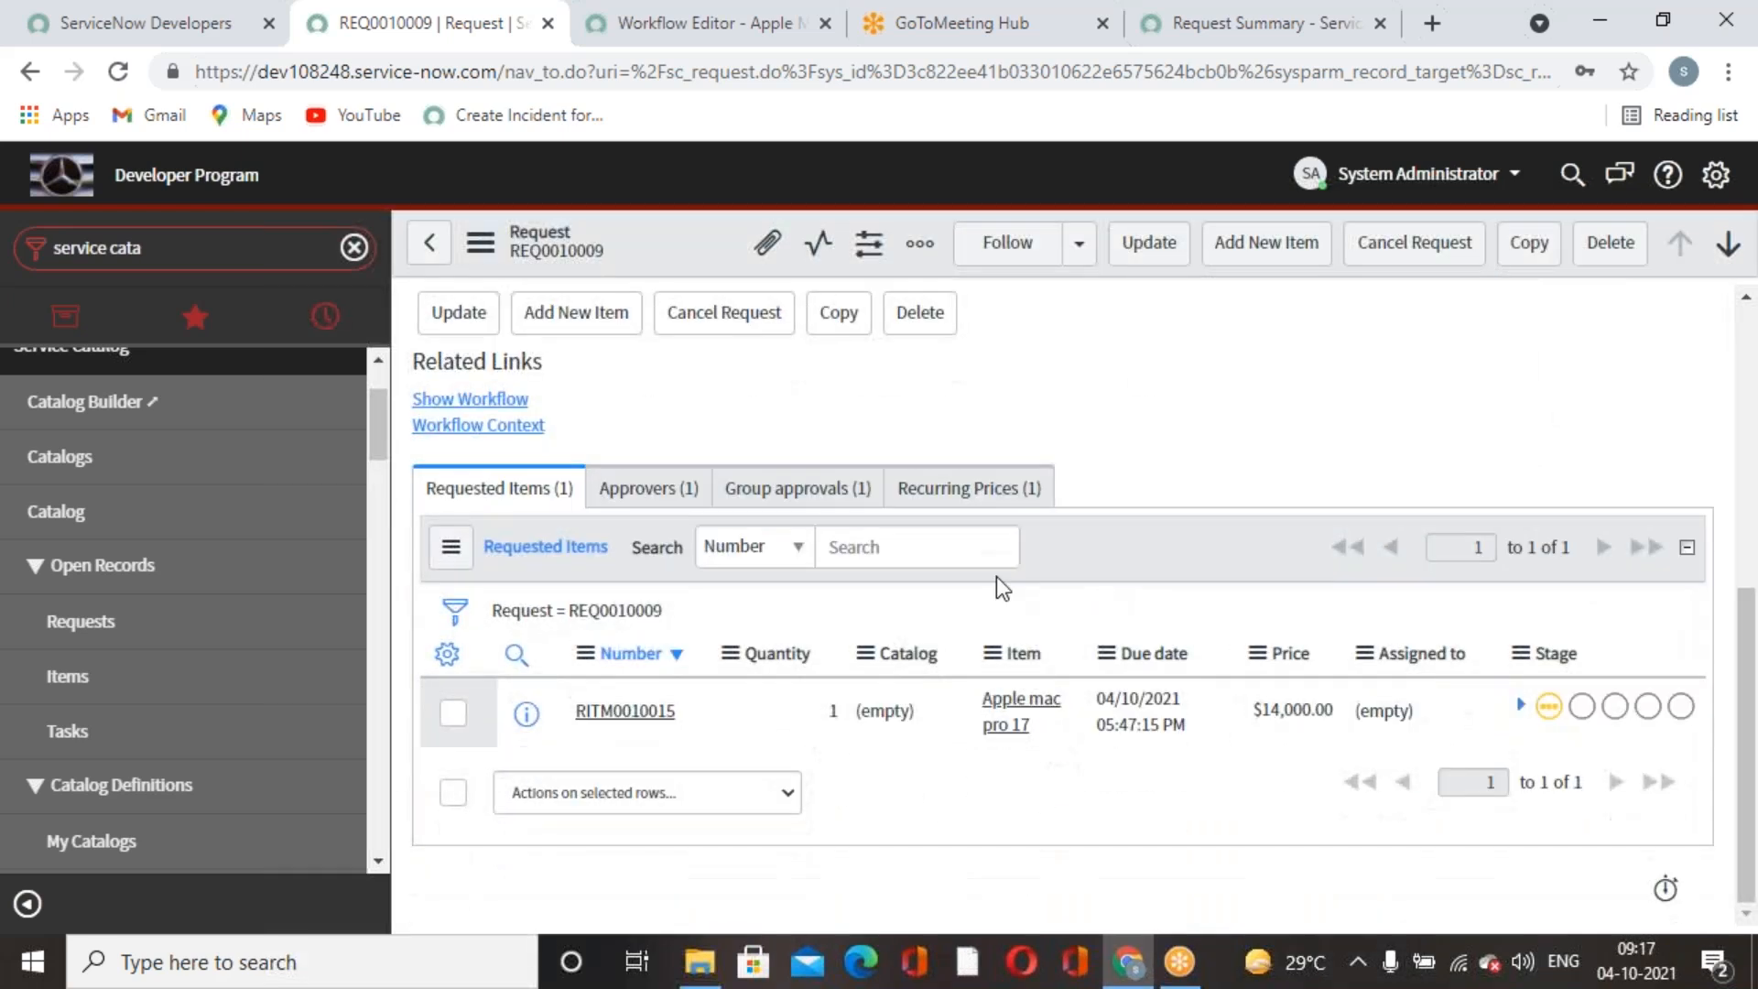
{"action": "scroll", "coordinate": [750, 663], "scroll_direction": "up", "scroll_amount": 6}
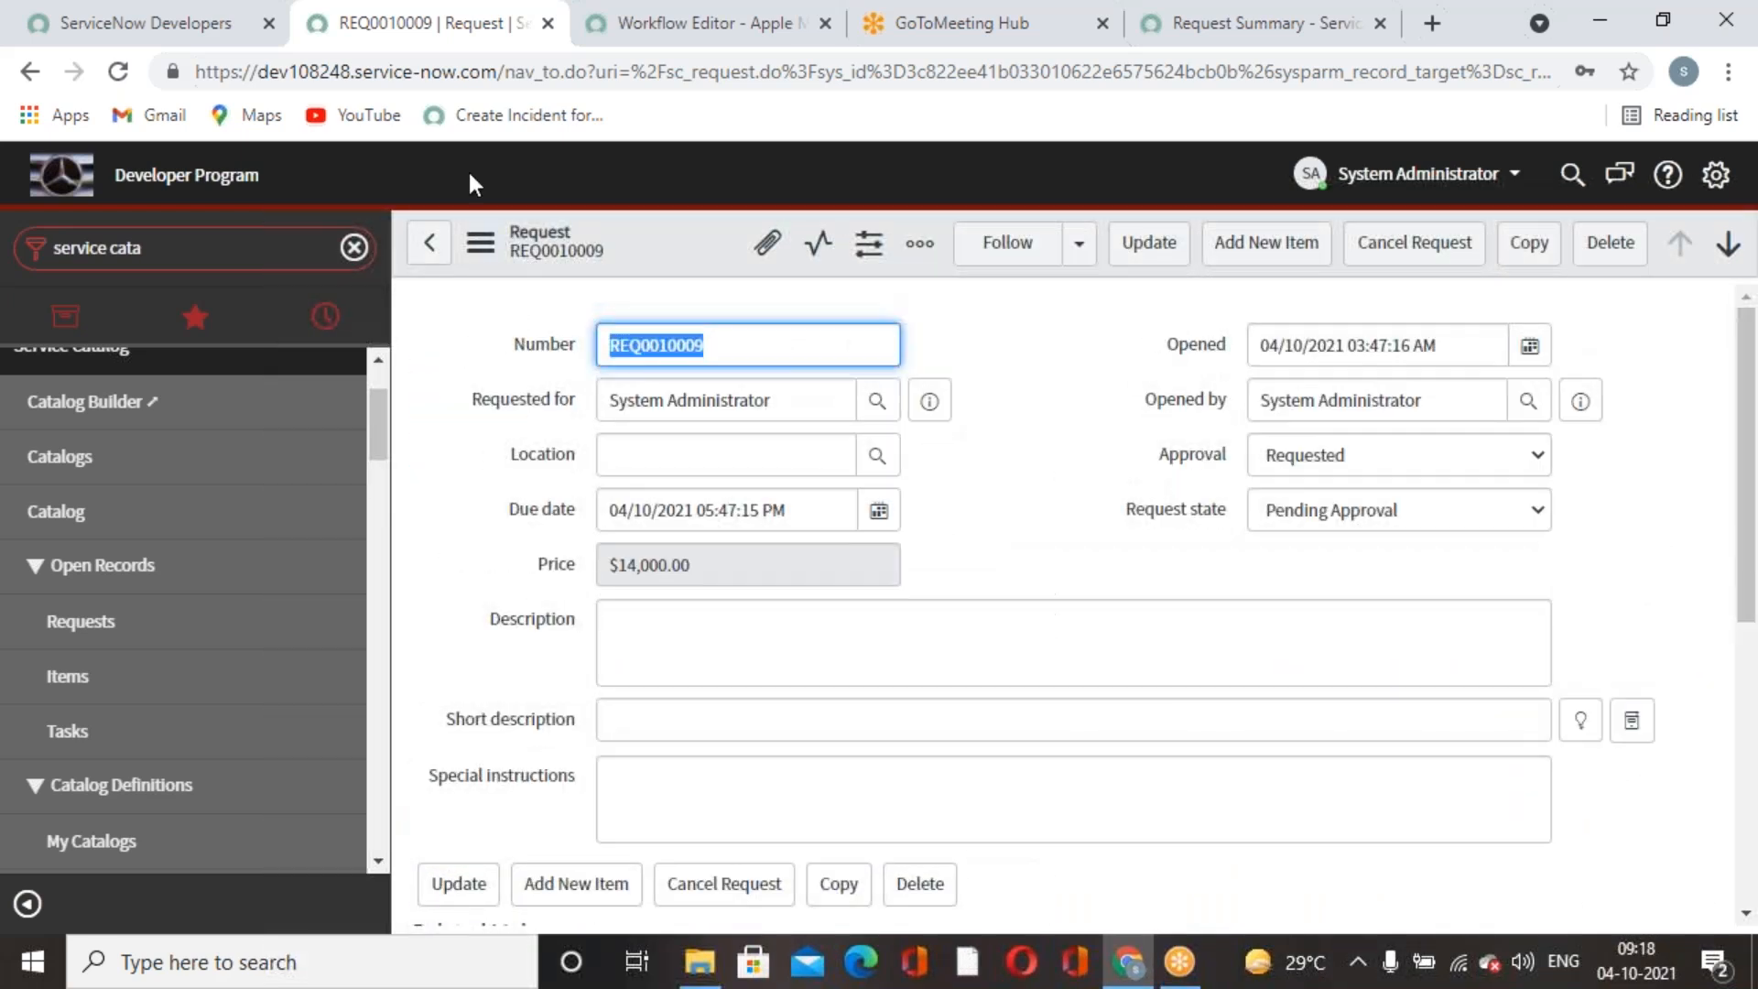
{"action": "scroll", "coordinate": [992, 538], "scroll_direction": "down", "scroll_amount": 6}
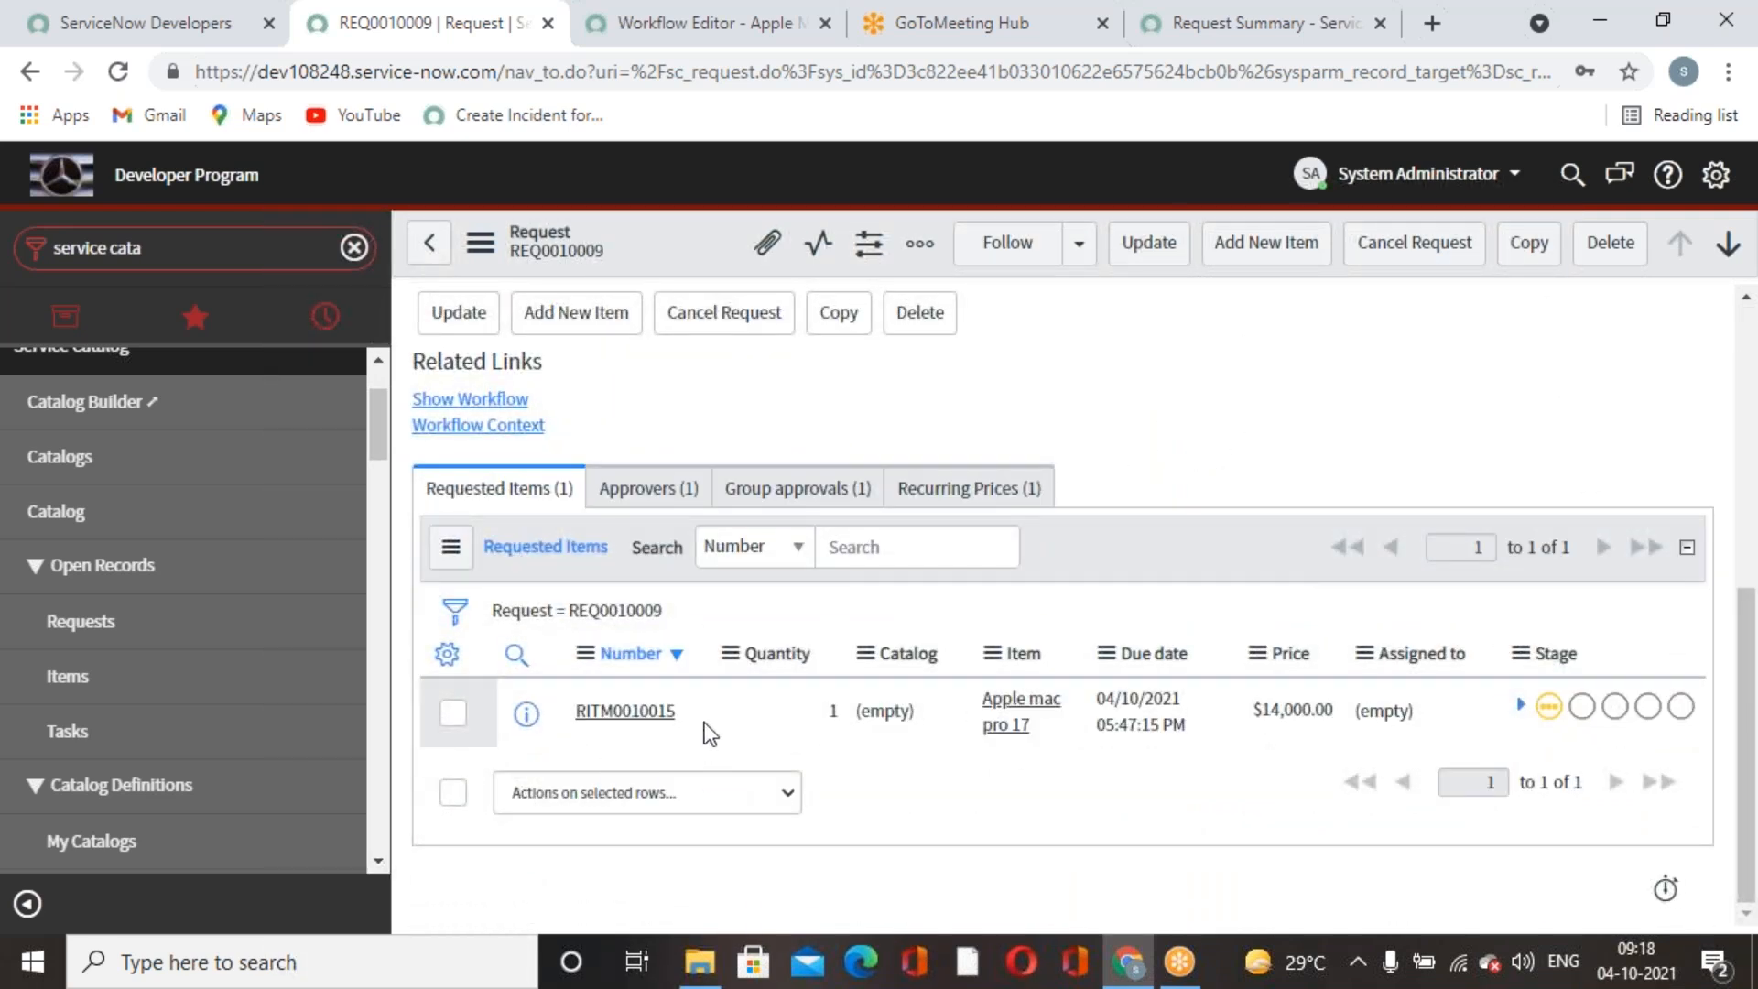
{"action": "left_click", "coordinate": [654, 495]}
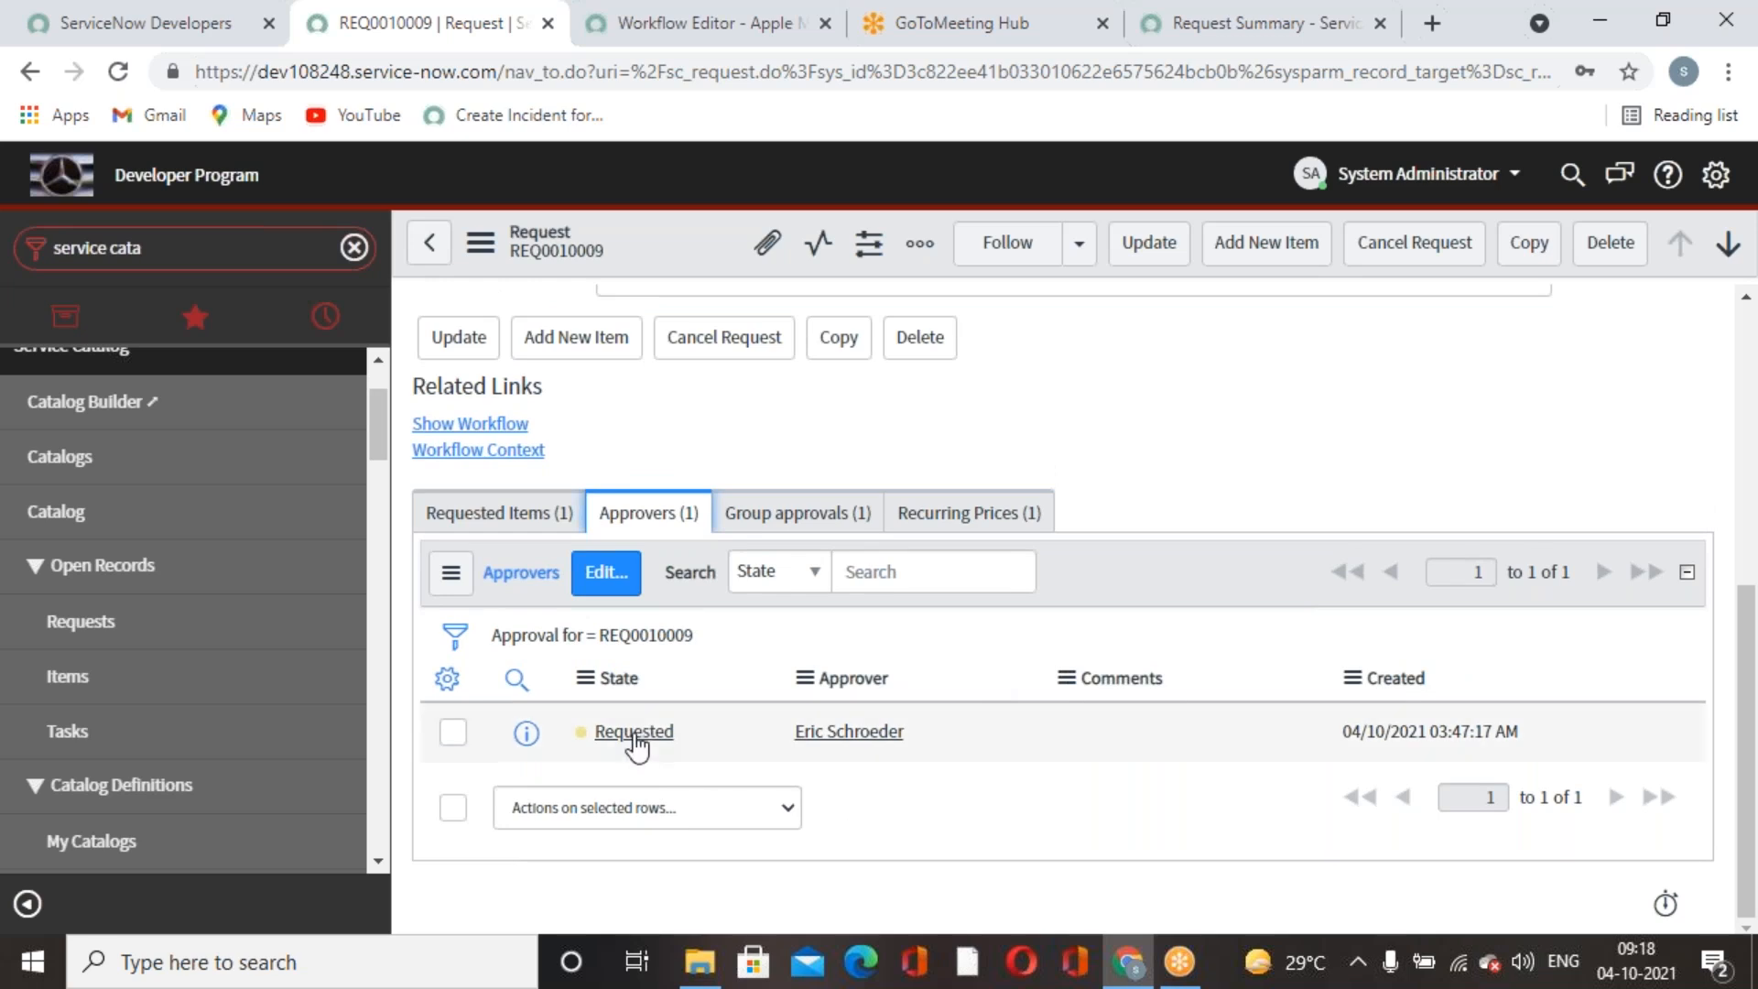
{"action": "left_click", "coordinate": [844, 755]}
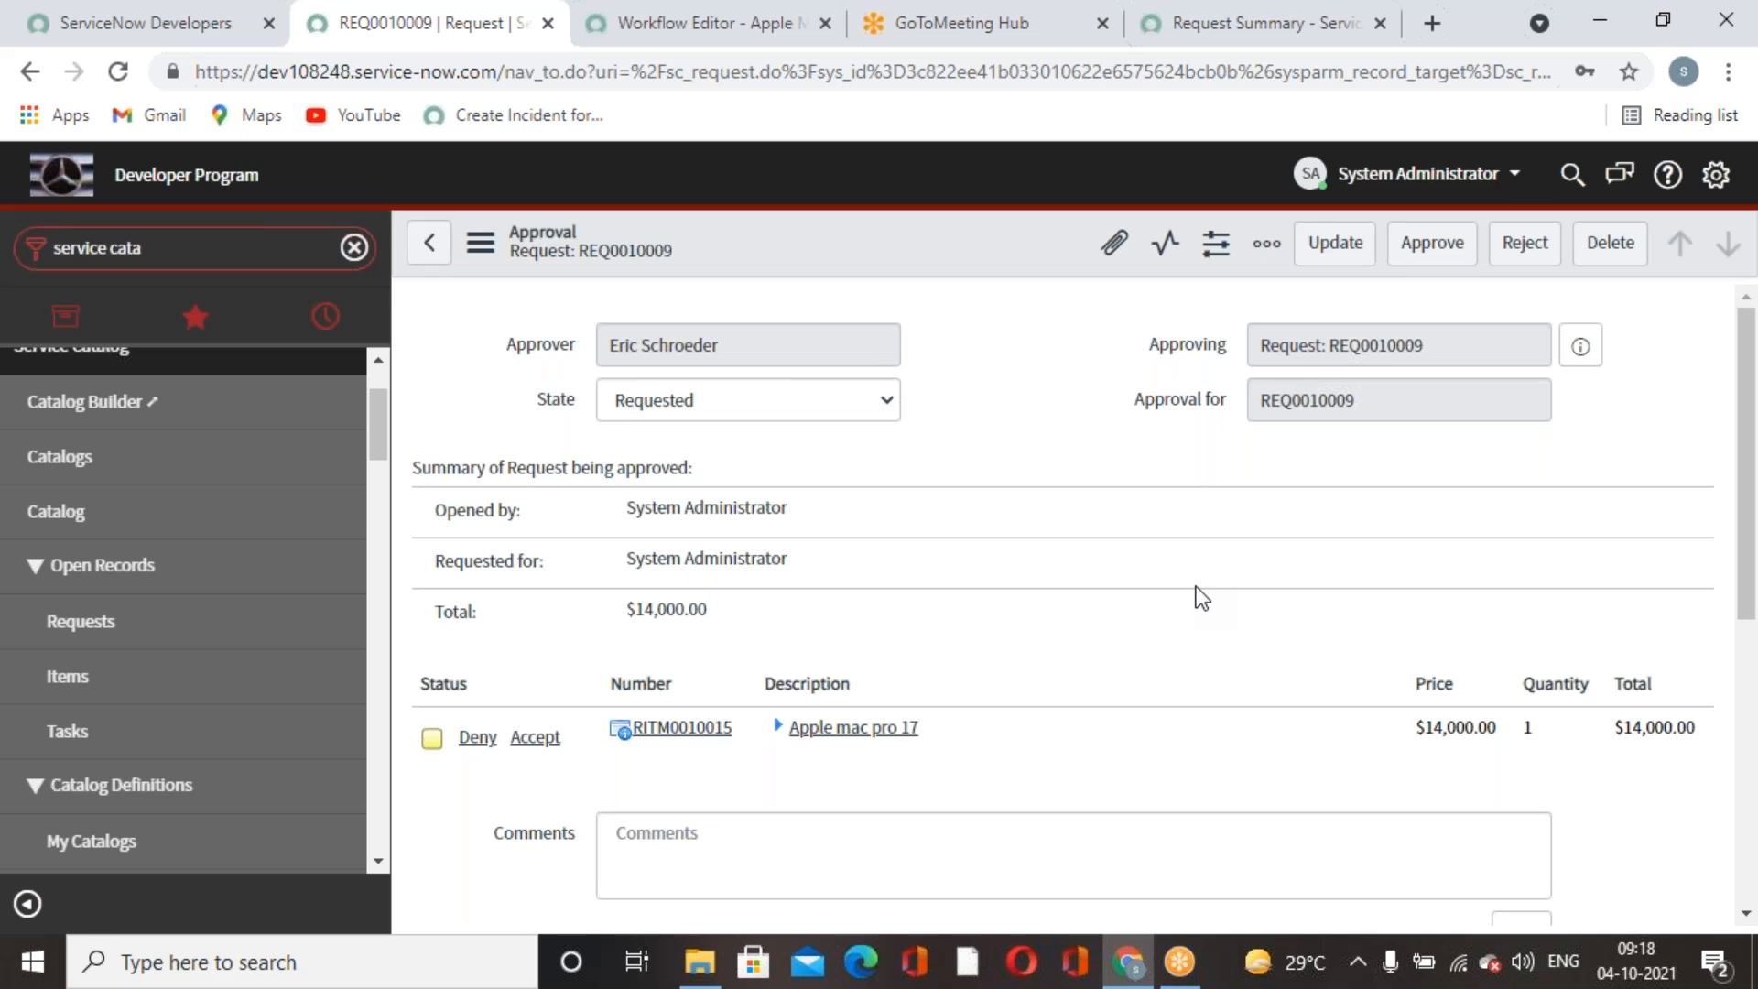
{"action": "left_click", "coordinate": [1432, 242]}
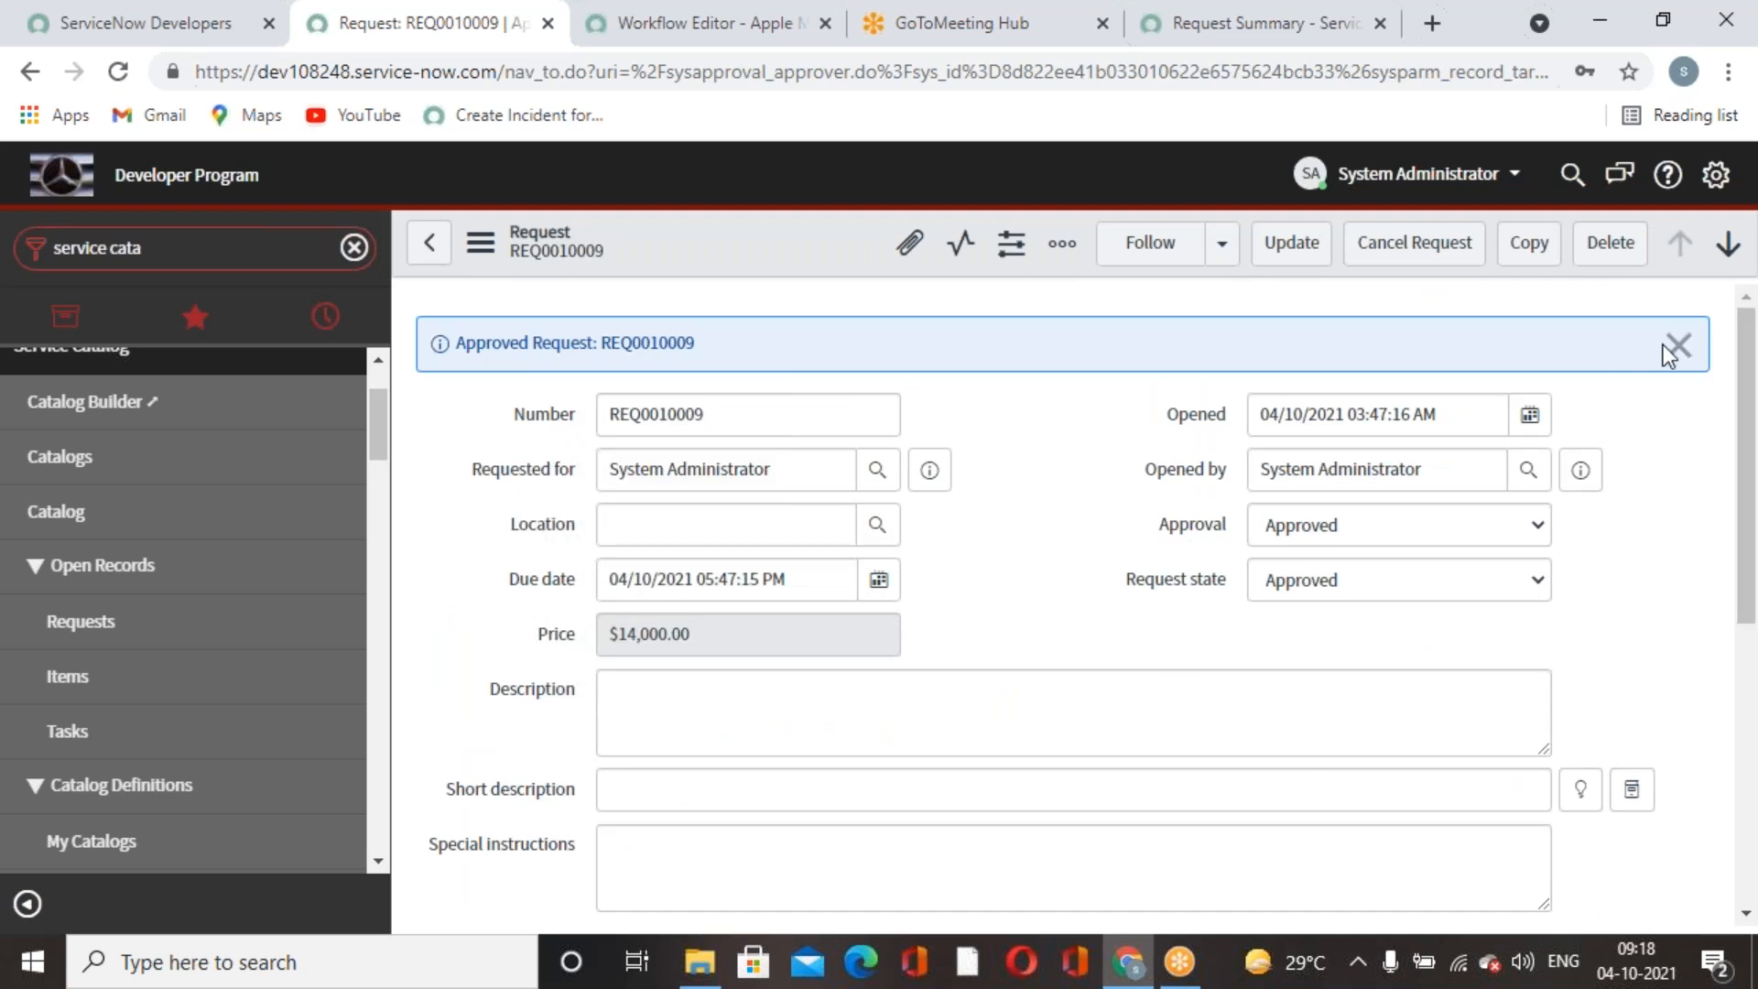
{"action": "left_click", "coordinate": [1677, 345]}
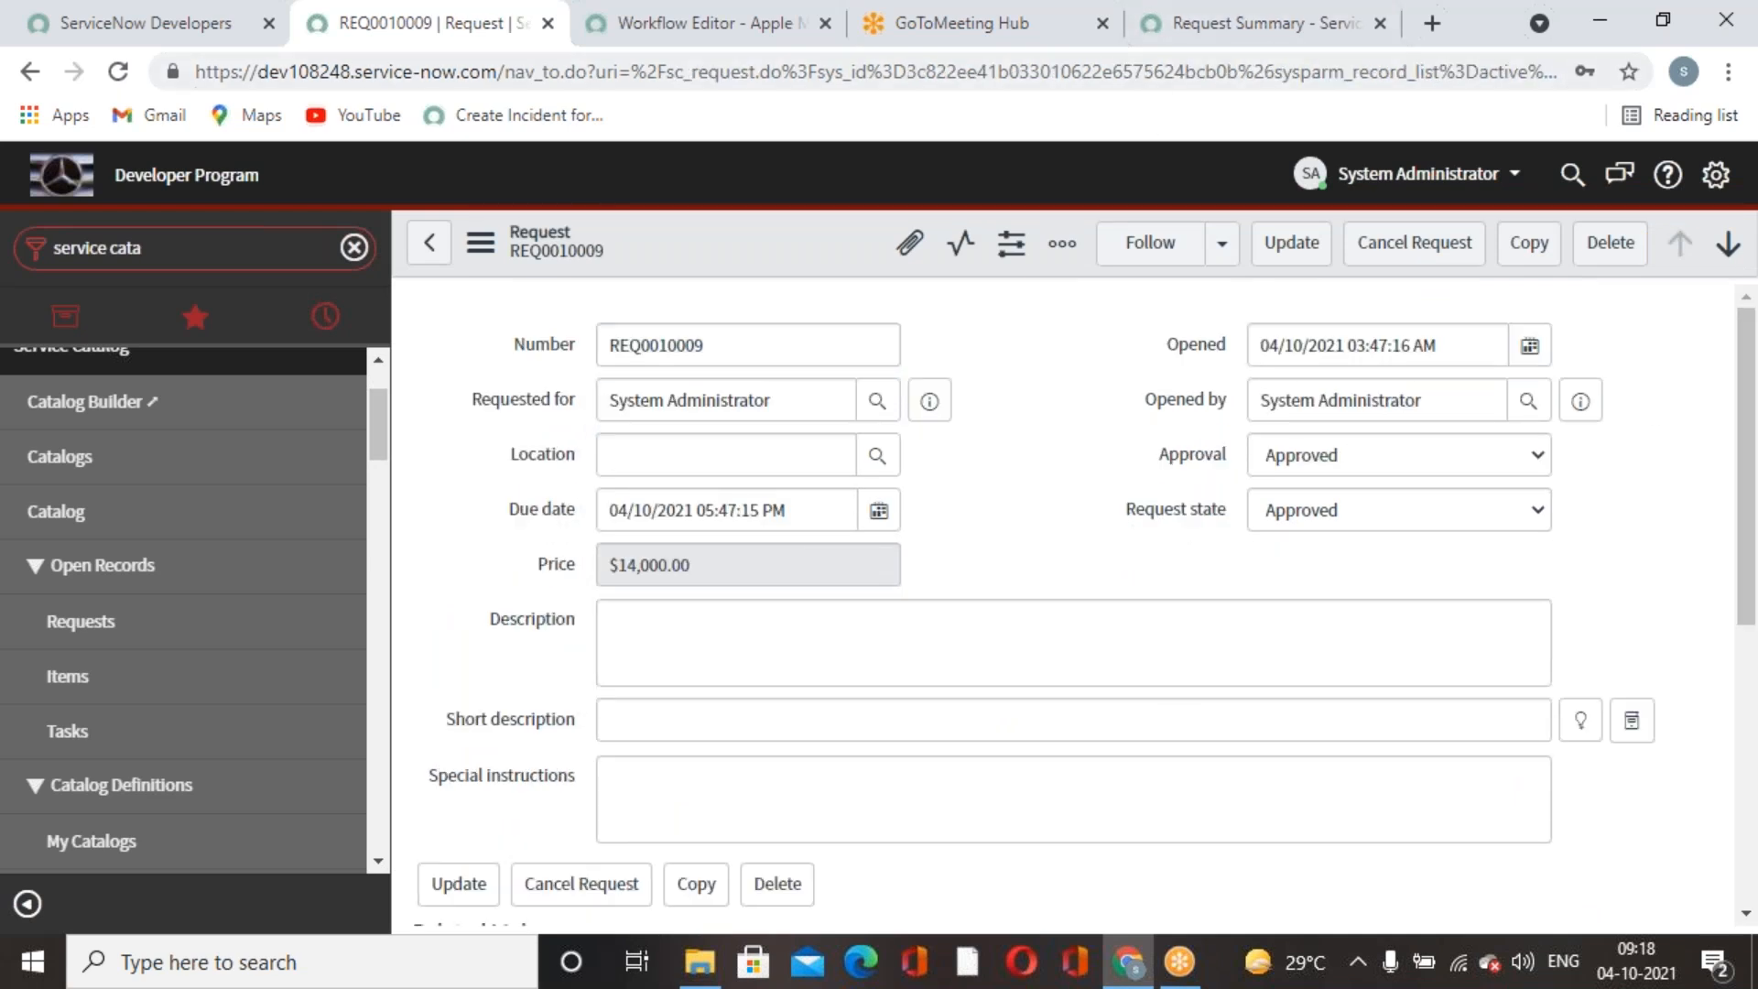
Review the manager approval activity in the Apple Mac Pro 17 workflow and return to the request record.
{"action": "left_click", "coordinate": [903, 37]}
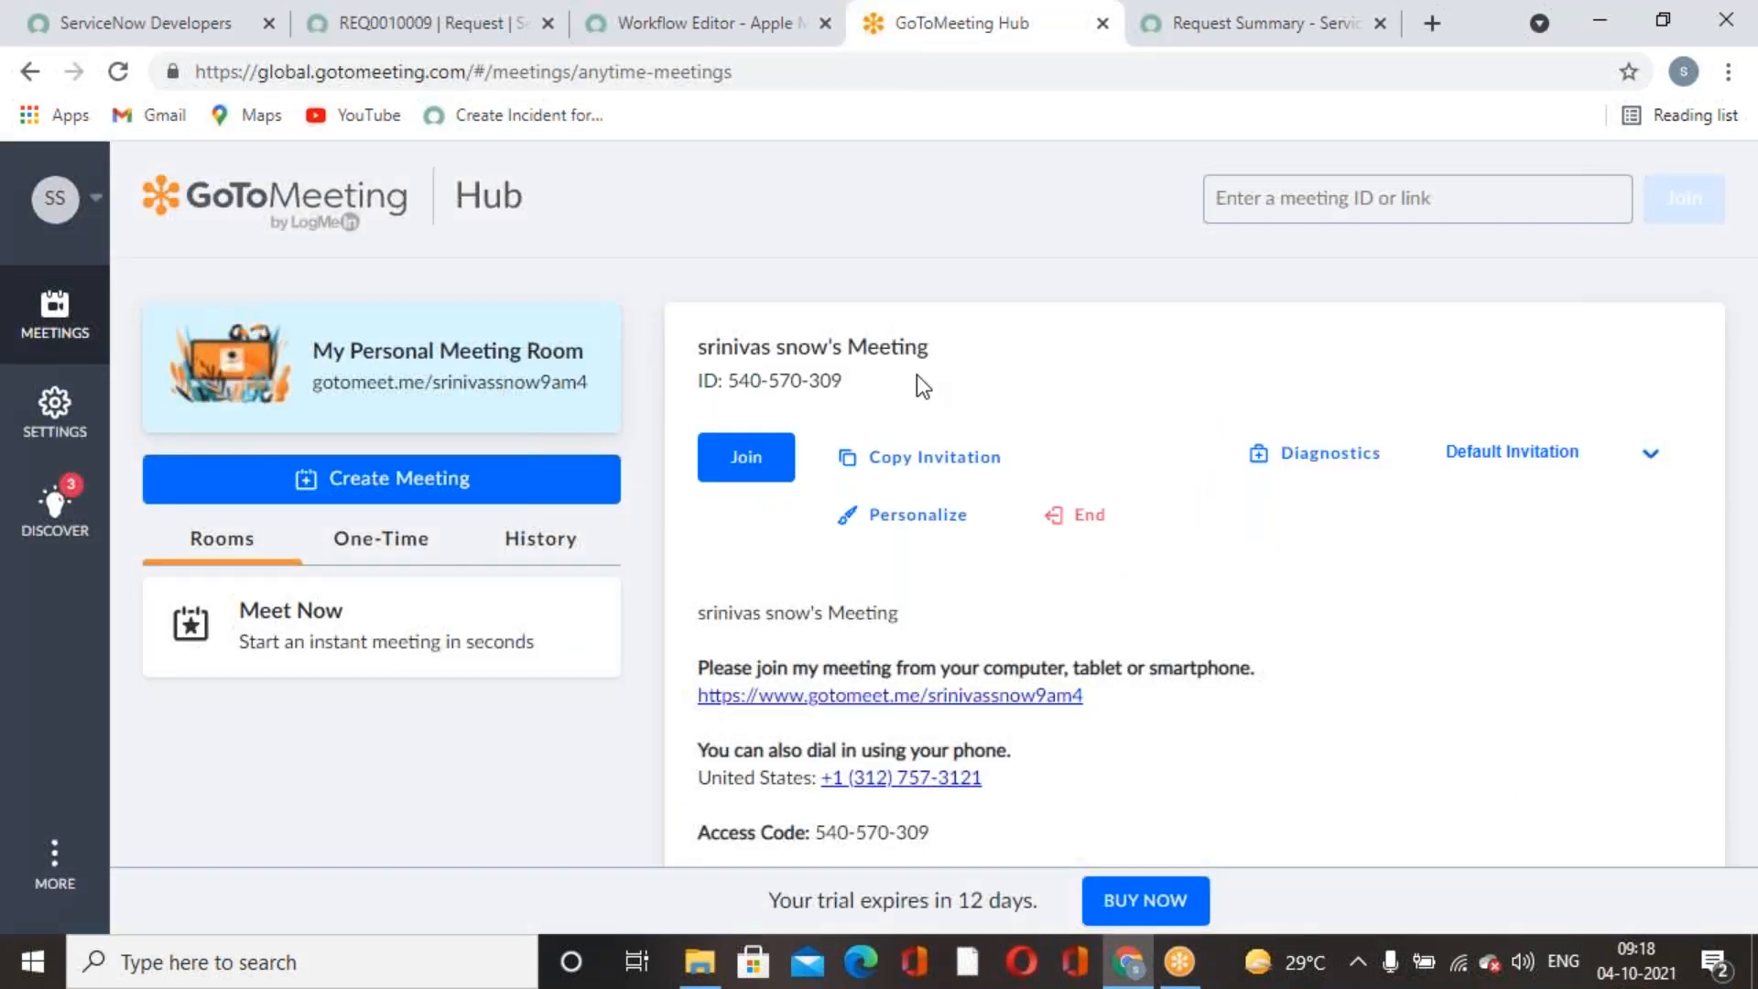
{"action": "left_click", "coordinate": [765, 40]}
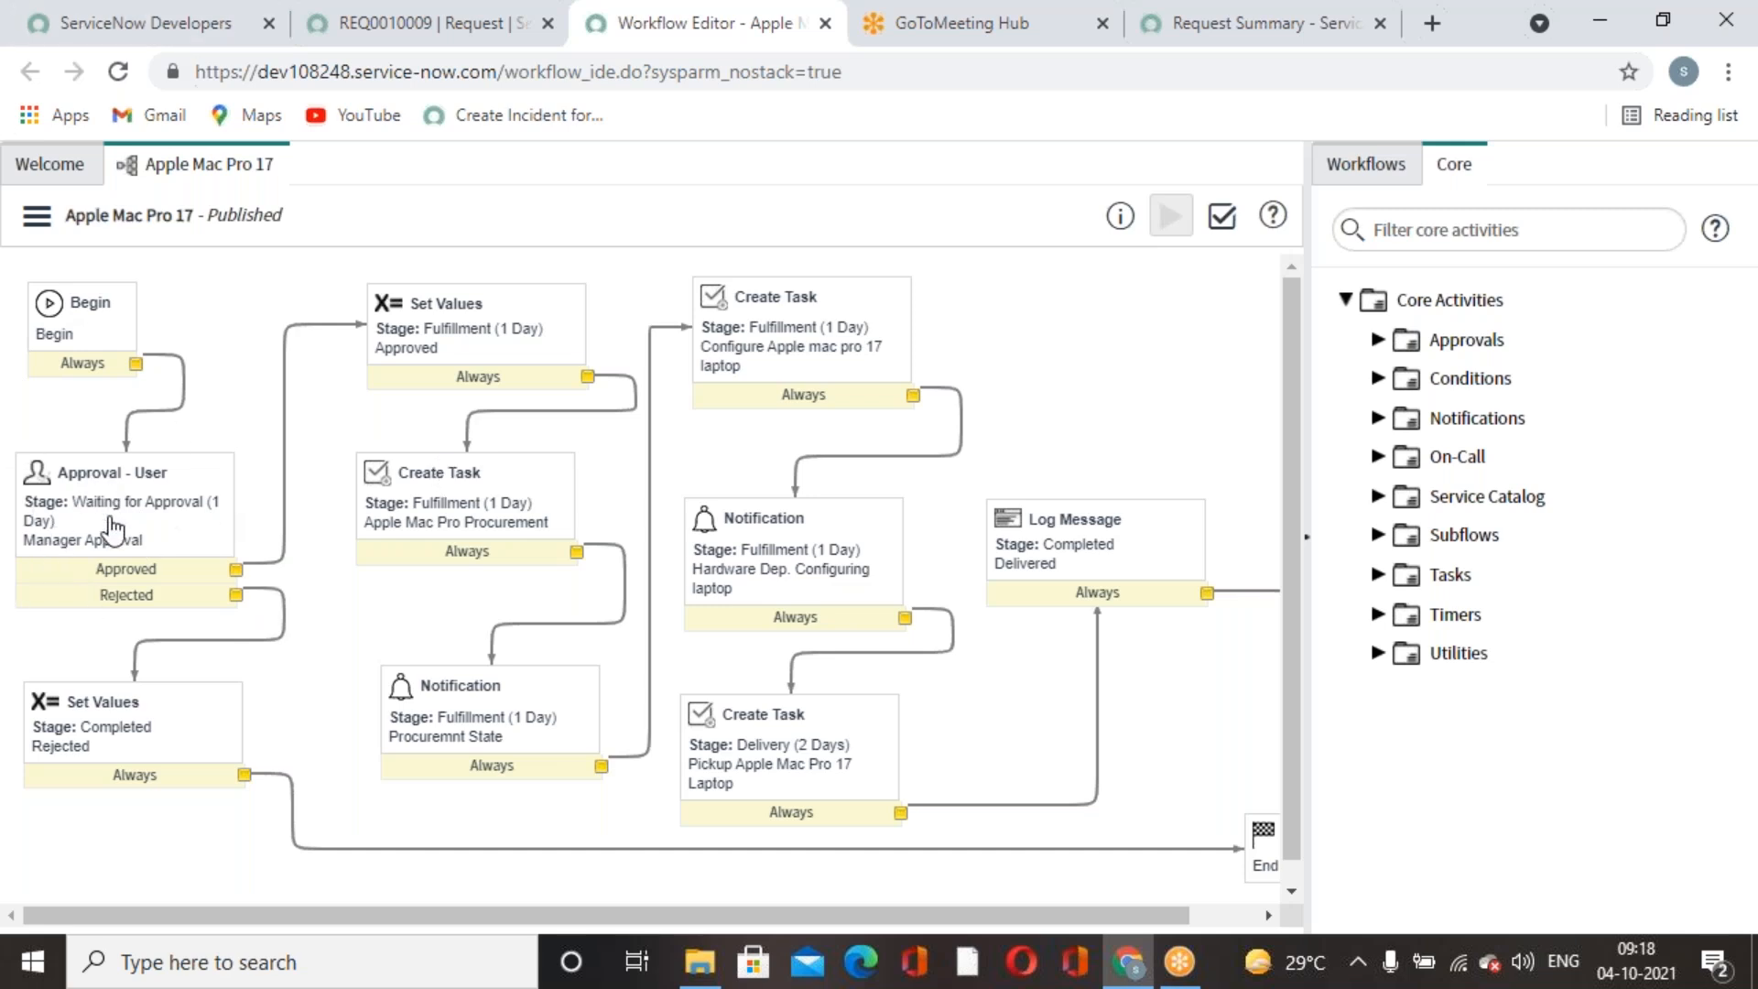
{"action": "left_click", "coordinate": [442, 27]}
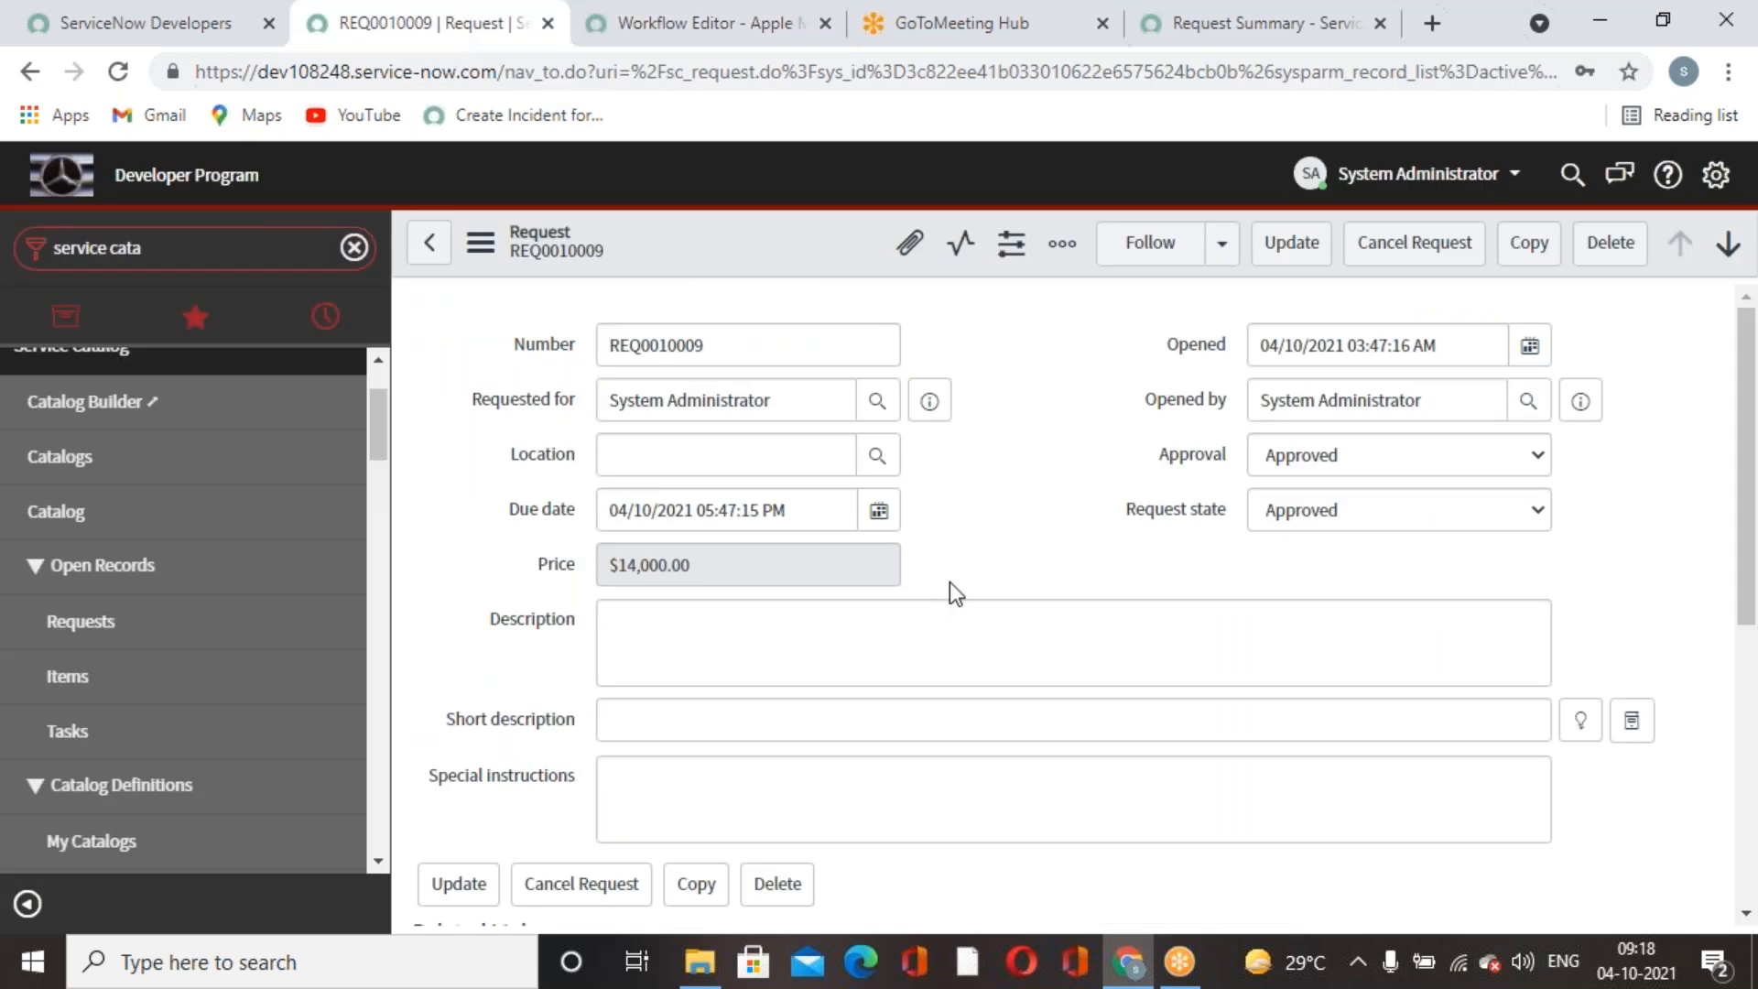
Check the request's approver entry and expand the stage details of the Apple mac pro 17 requested item.
{"action": "scroll", "coordinate": [1042, 542], "scroll_direction": "down", "scroll_amount": 6}
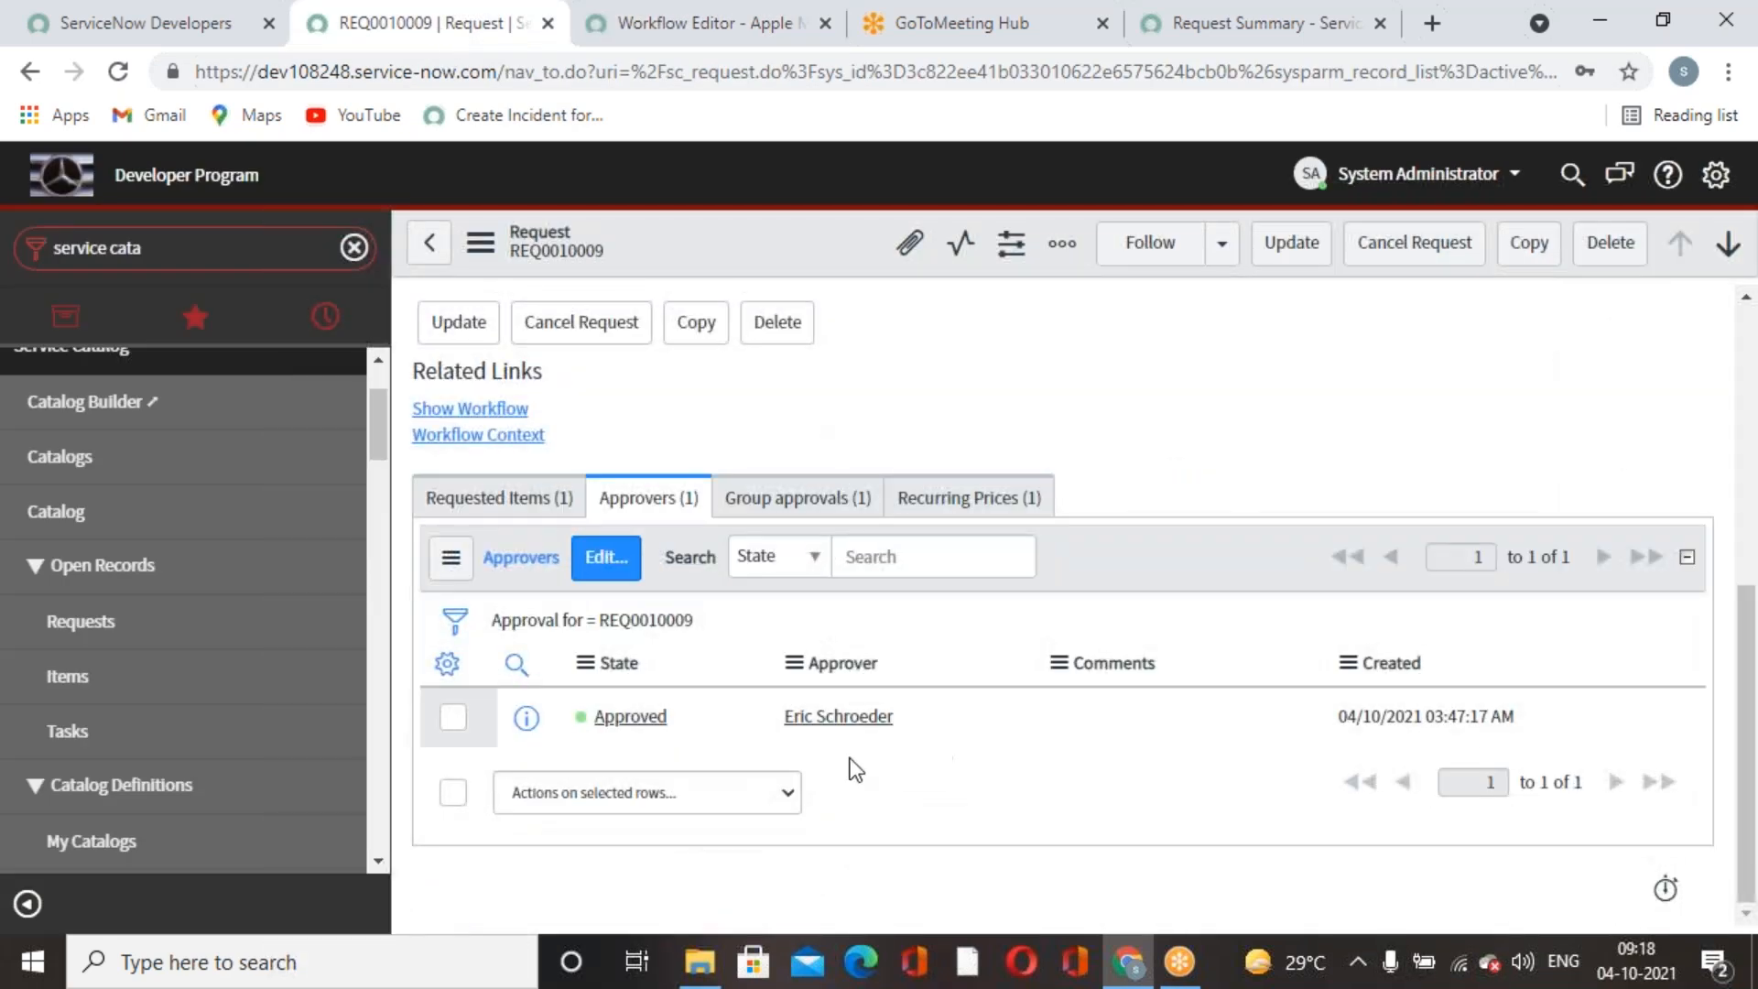
{"action": "scroll", "coordinate": [650, 580], "scroll_direction": "up", "scroll_amount": 4}
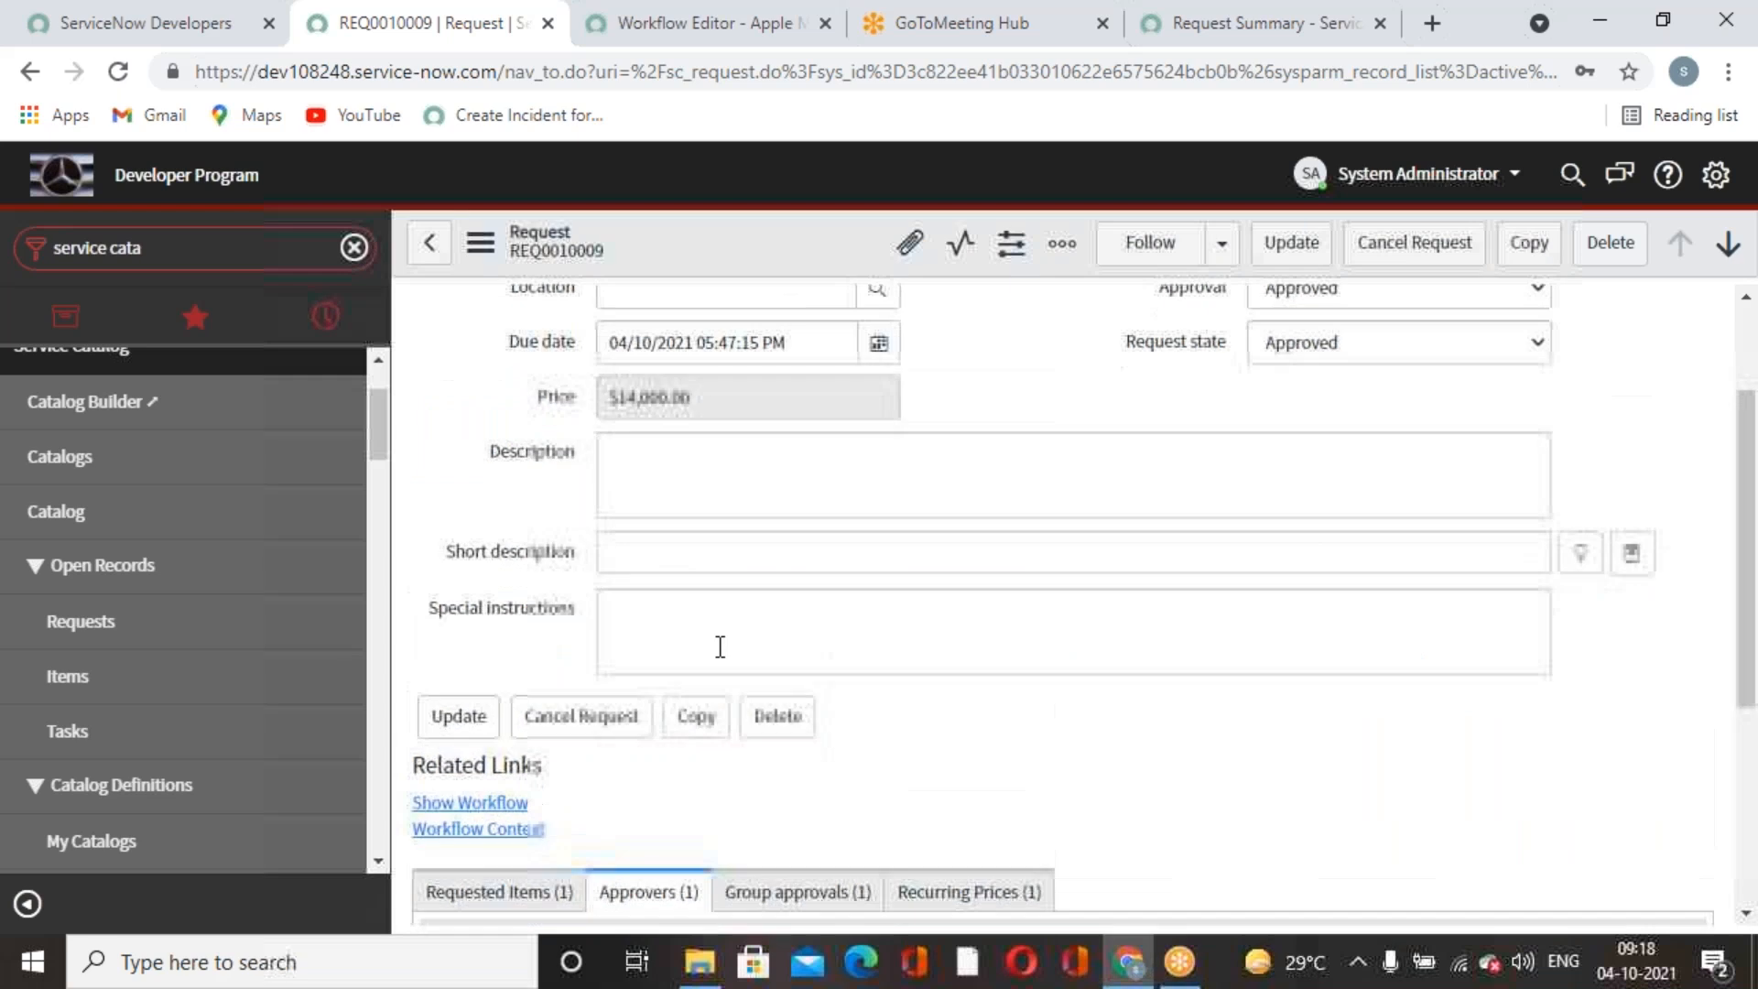
{"action": "scroll", "coordinate": [717, 648], "scroll_direction": "down", "scroll_amount": 3}
{"action": "left_click", "coordinate": [538, 646]}
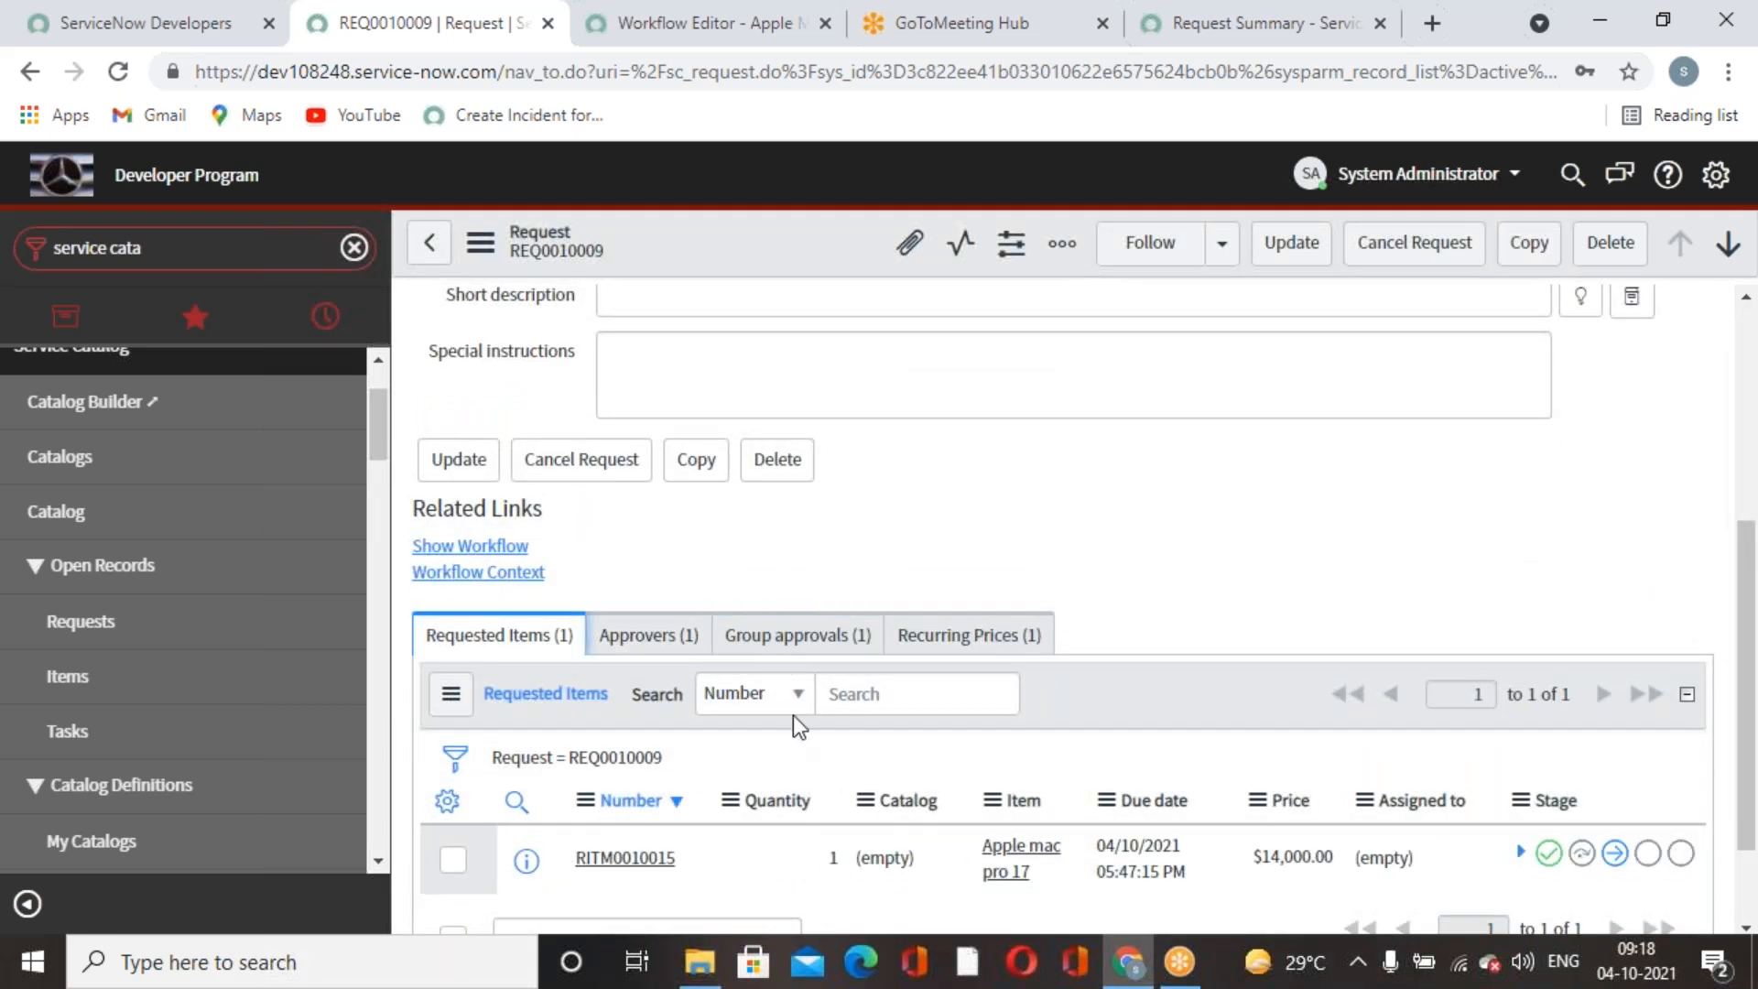
{"action": "left_click", "coordinate": [1520, 851]}
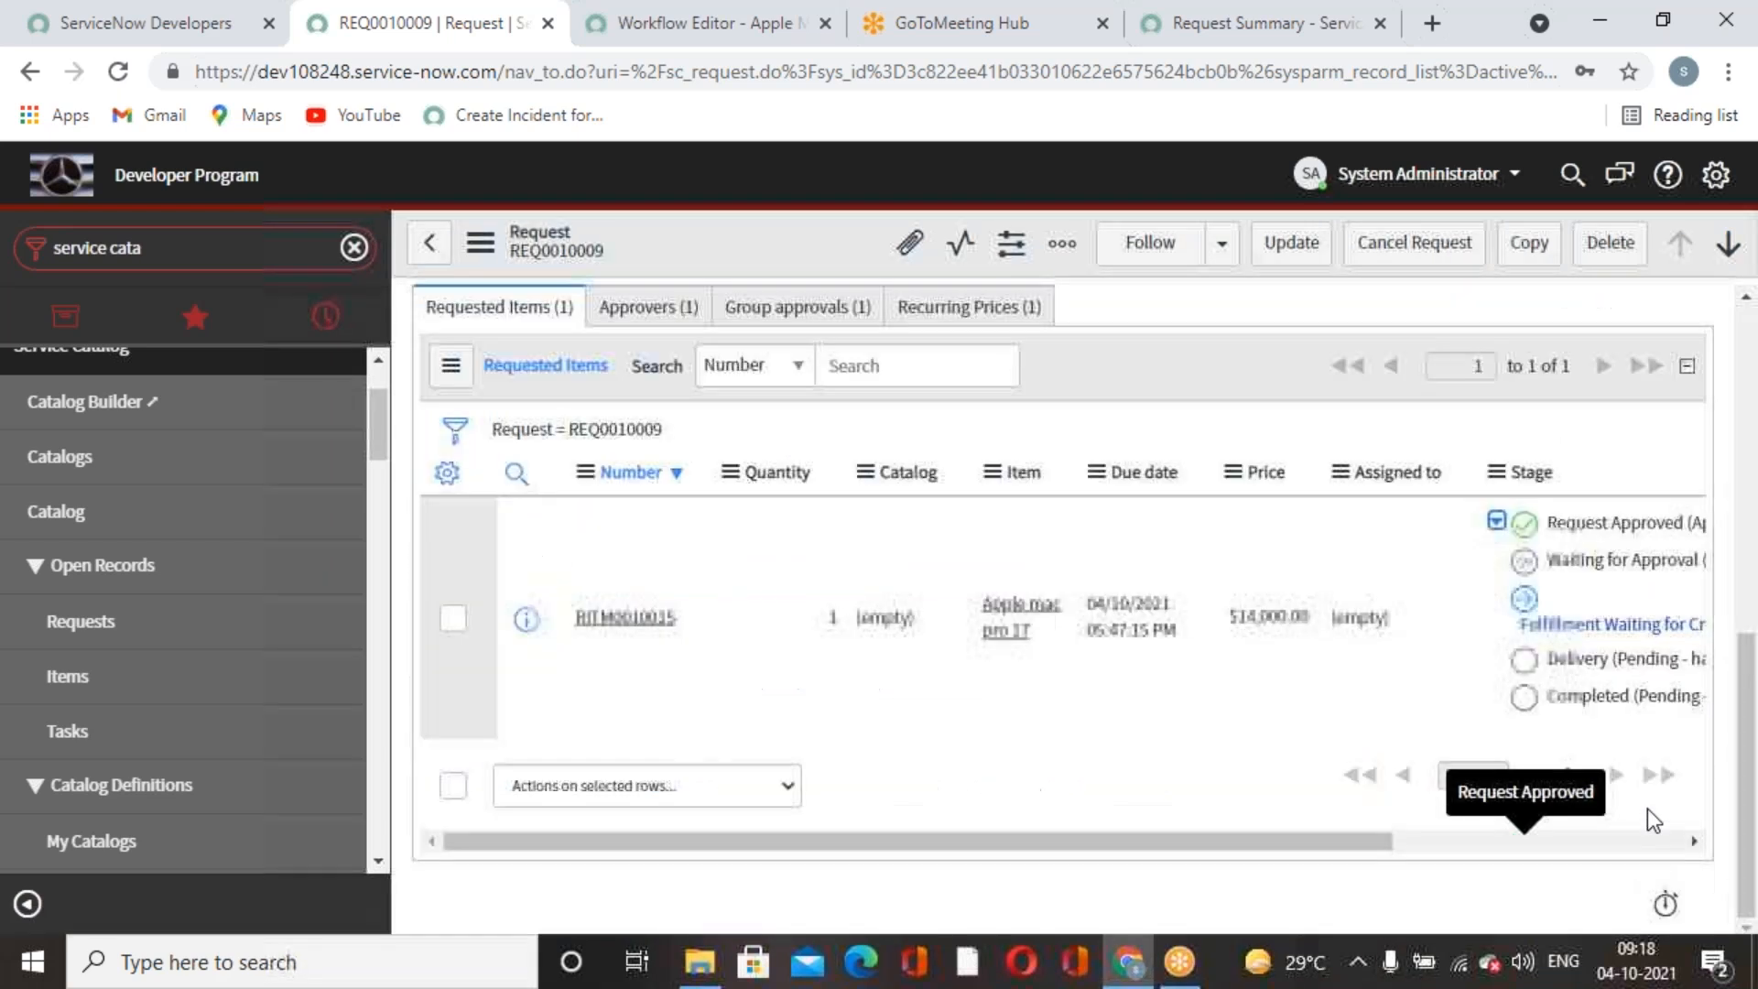
{"action": "scroll", "coordinate": [1520, 852], "scroll_direction": "down", "scroll_amount": 3}
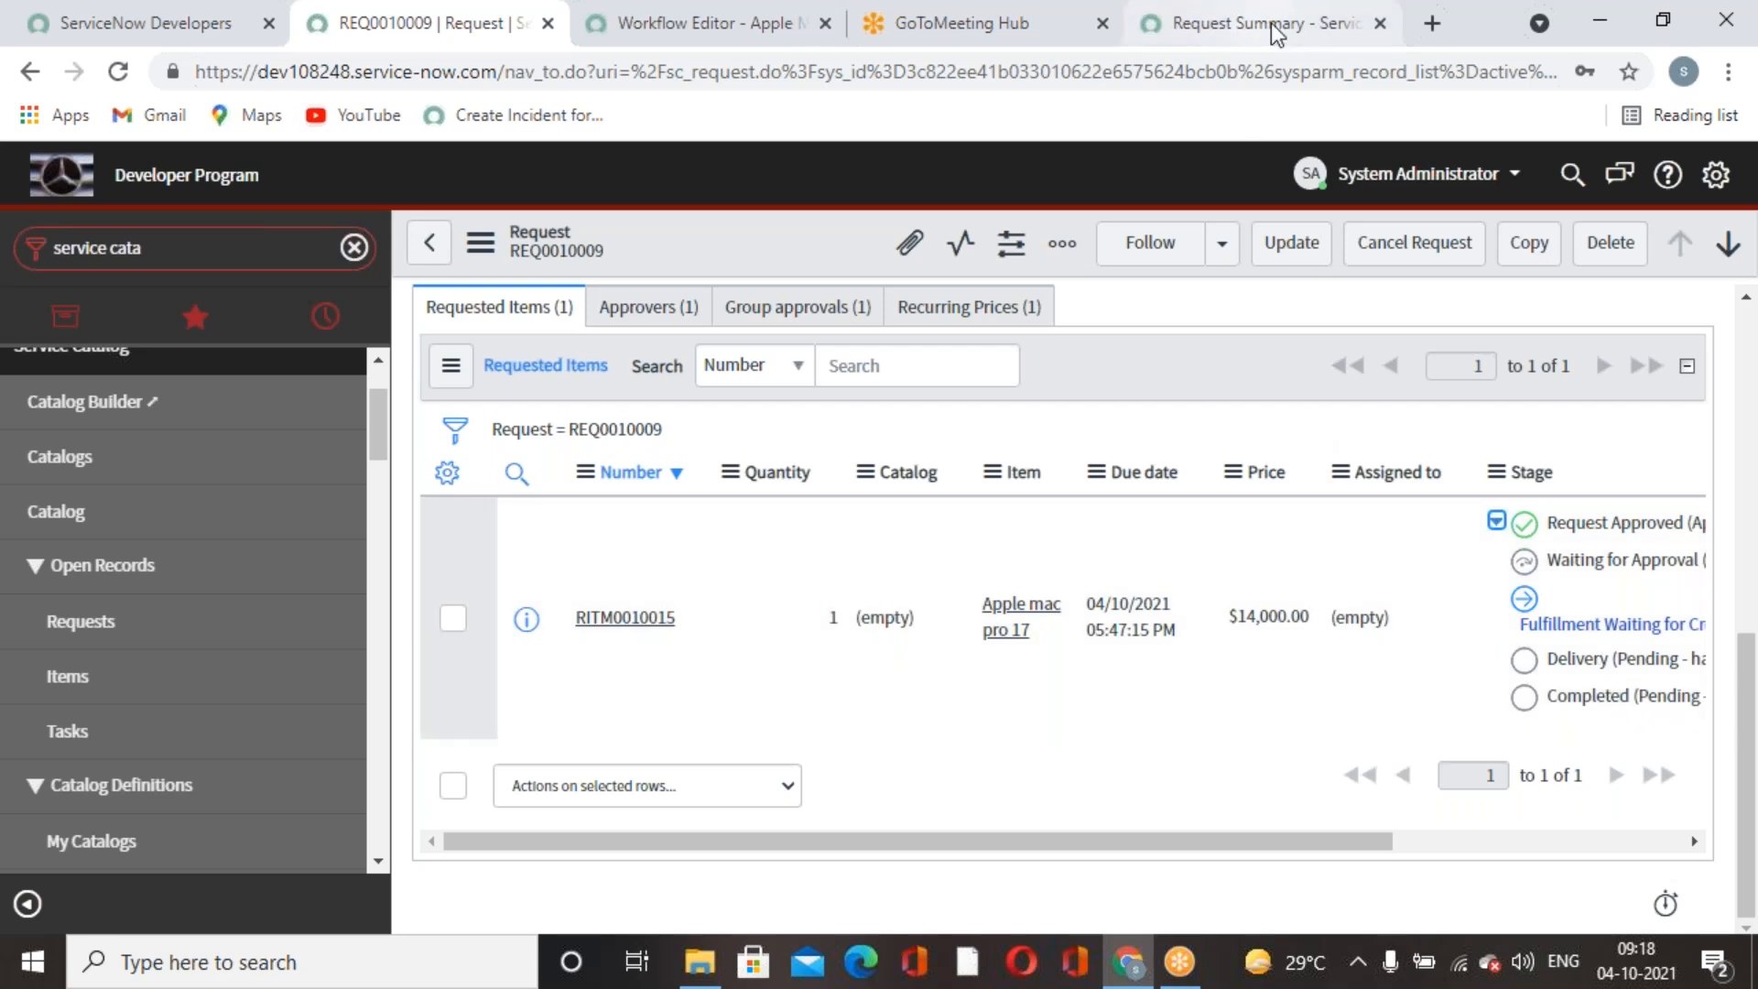
Refresh the portal's Request Summary and expand the stage details of the Apple mac pro 17 item.
{"action": "left_click", "coordinate": [1254, 37]}
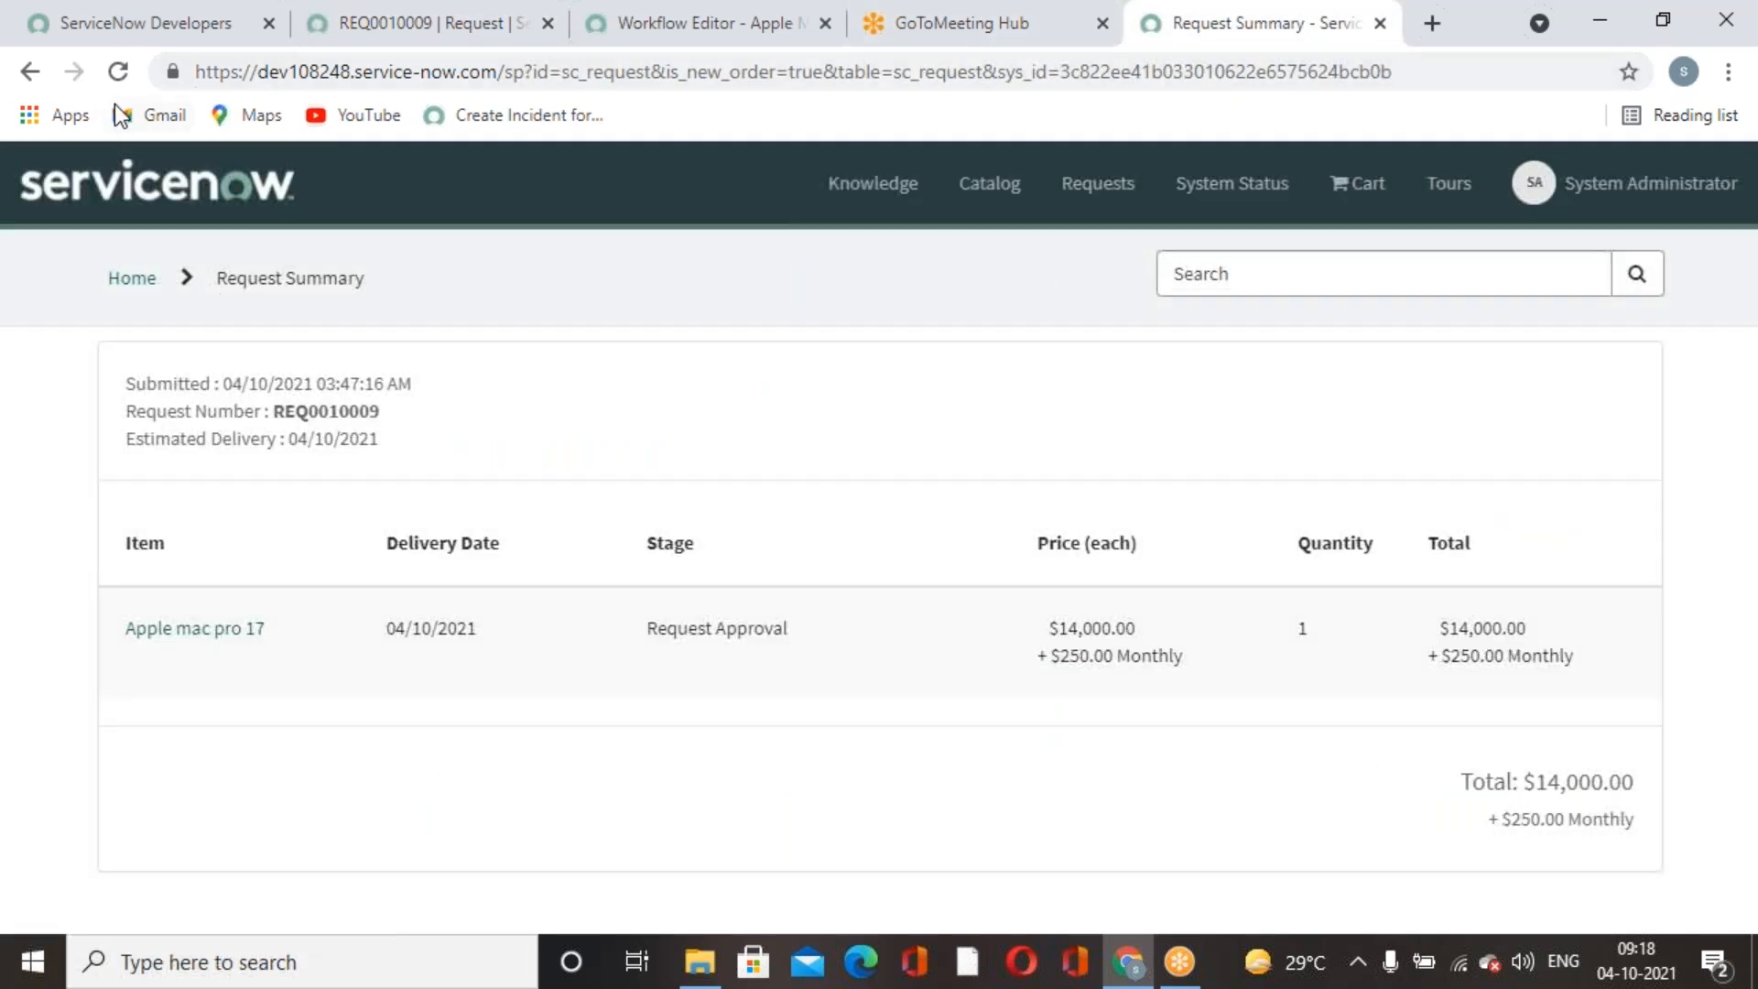
{"action": "left_click", "coordinate": [117, 71]}
{"action": "left_click", "coordinate": [654, 631]}
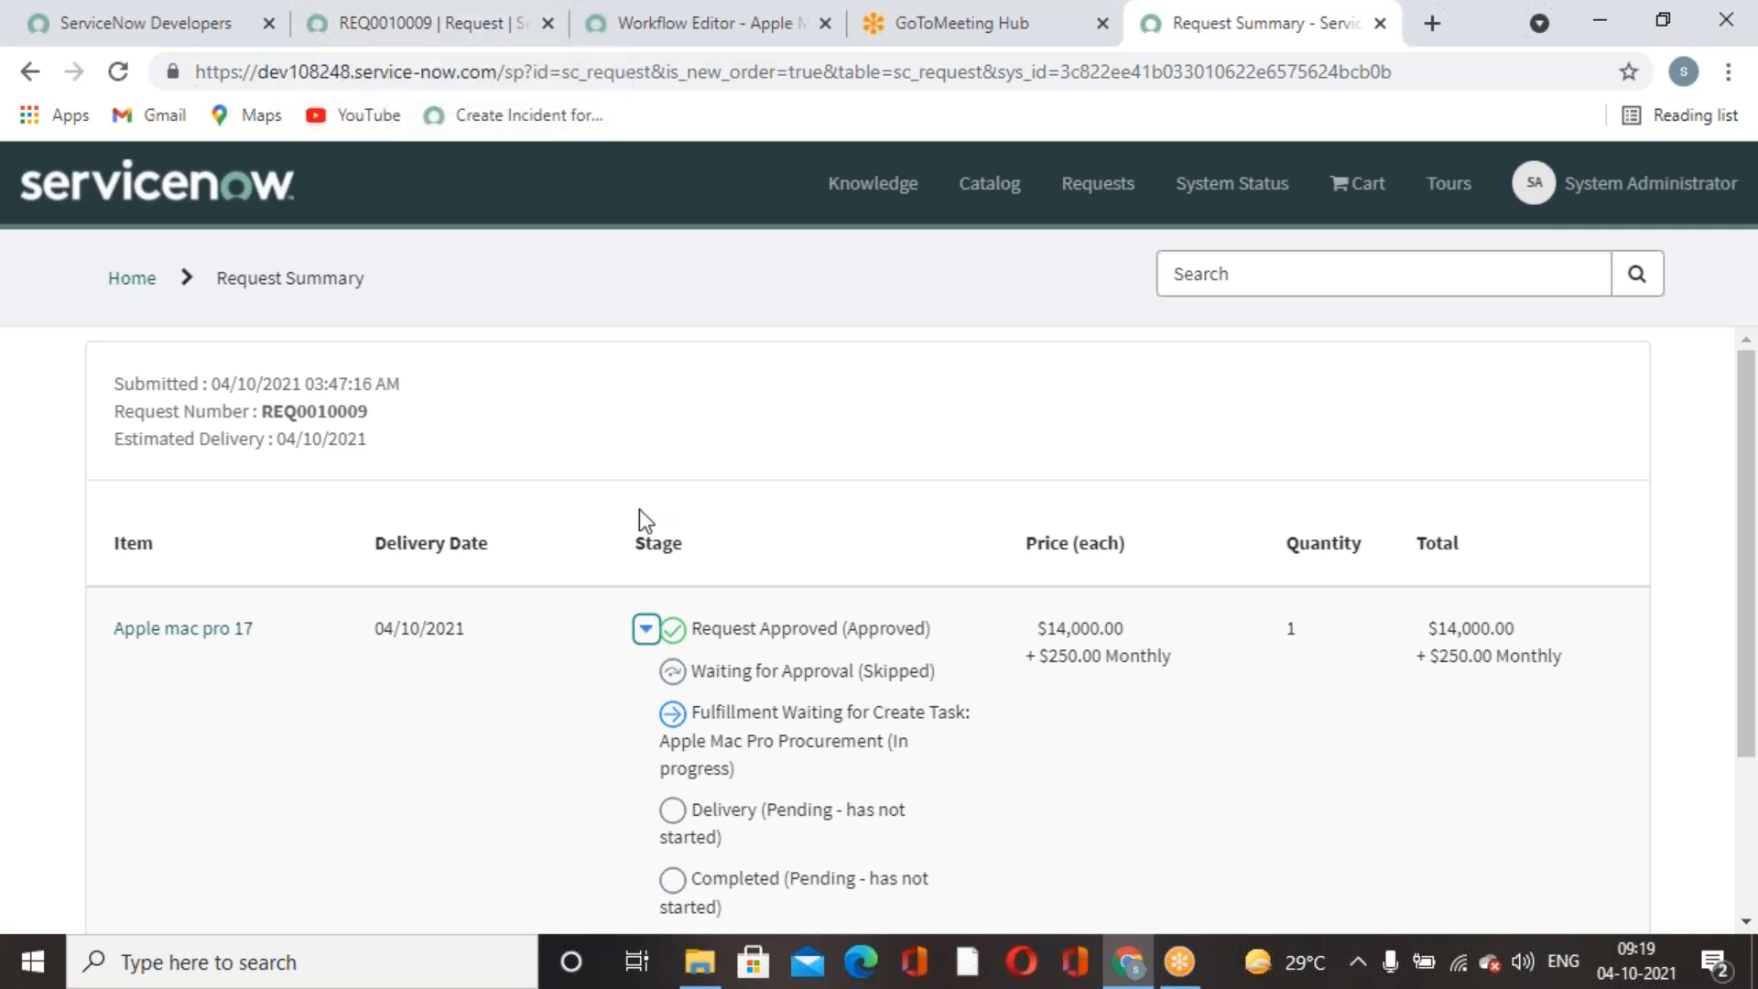
Open the user table with sys_user.list in the admin instance and inspect the fields on the first user's record.
{"action": "left_click", "coordinate": [435, 31]}
{"action": "left_click", "coordinate": [247, 253]}
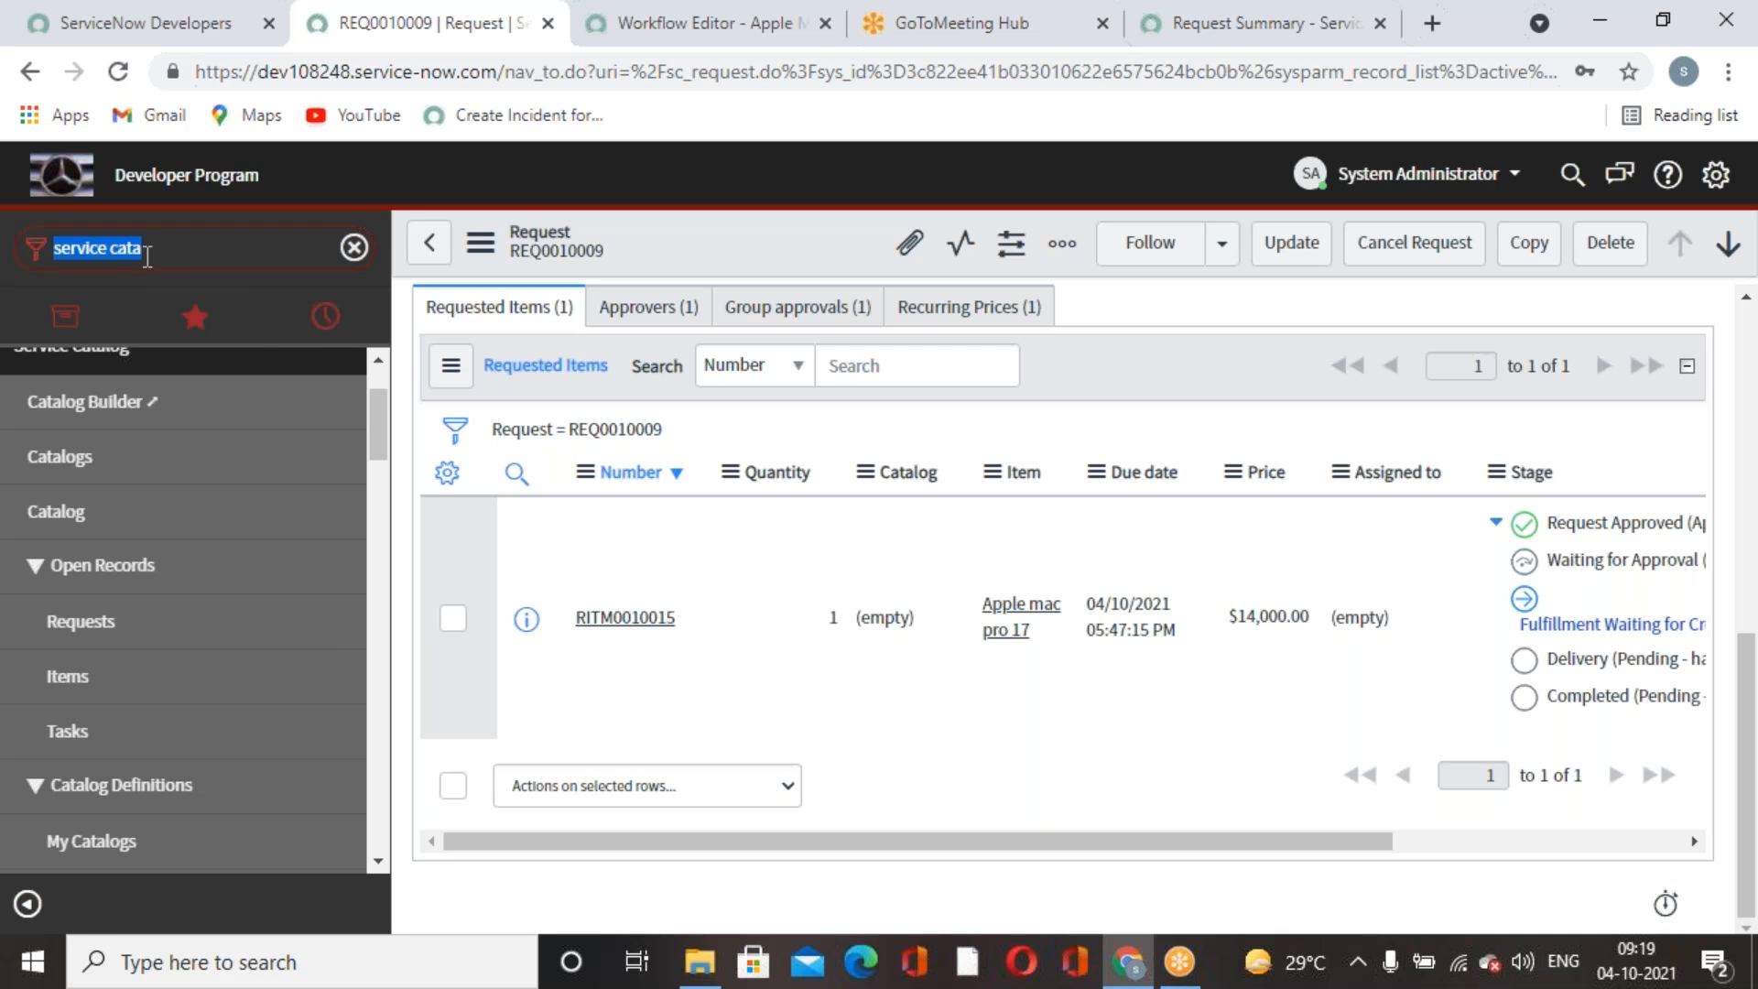
{"action": "type", "text": "sys"}
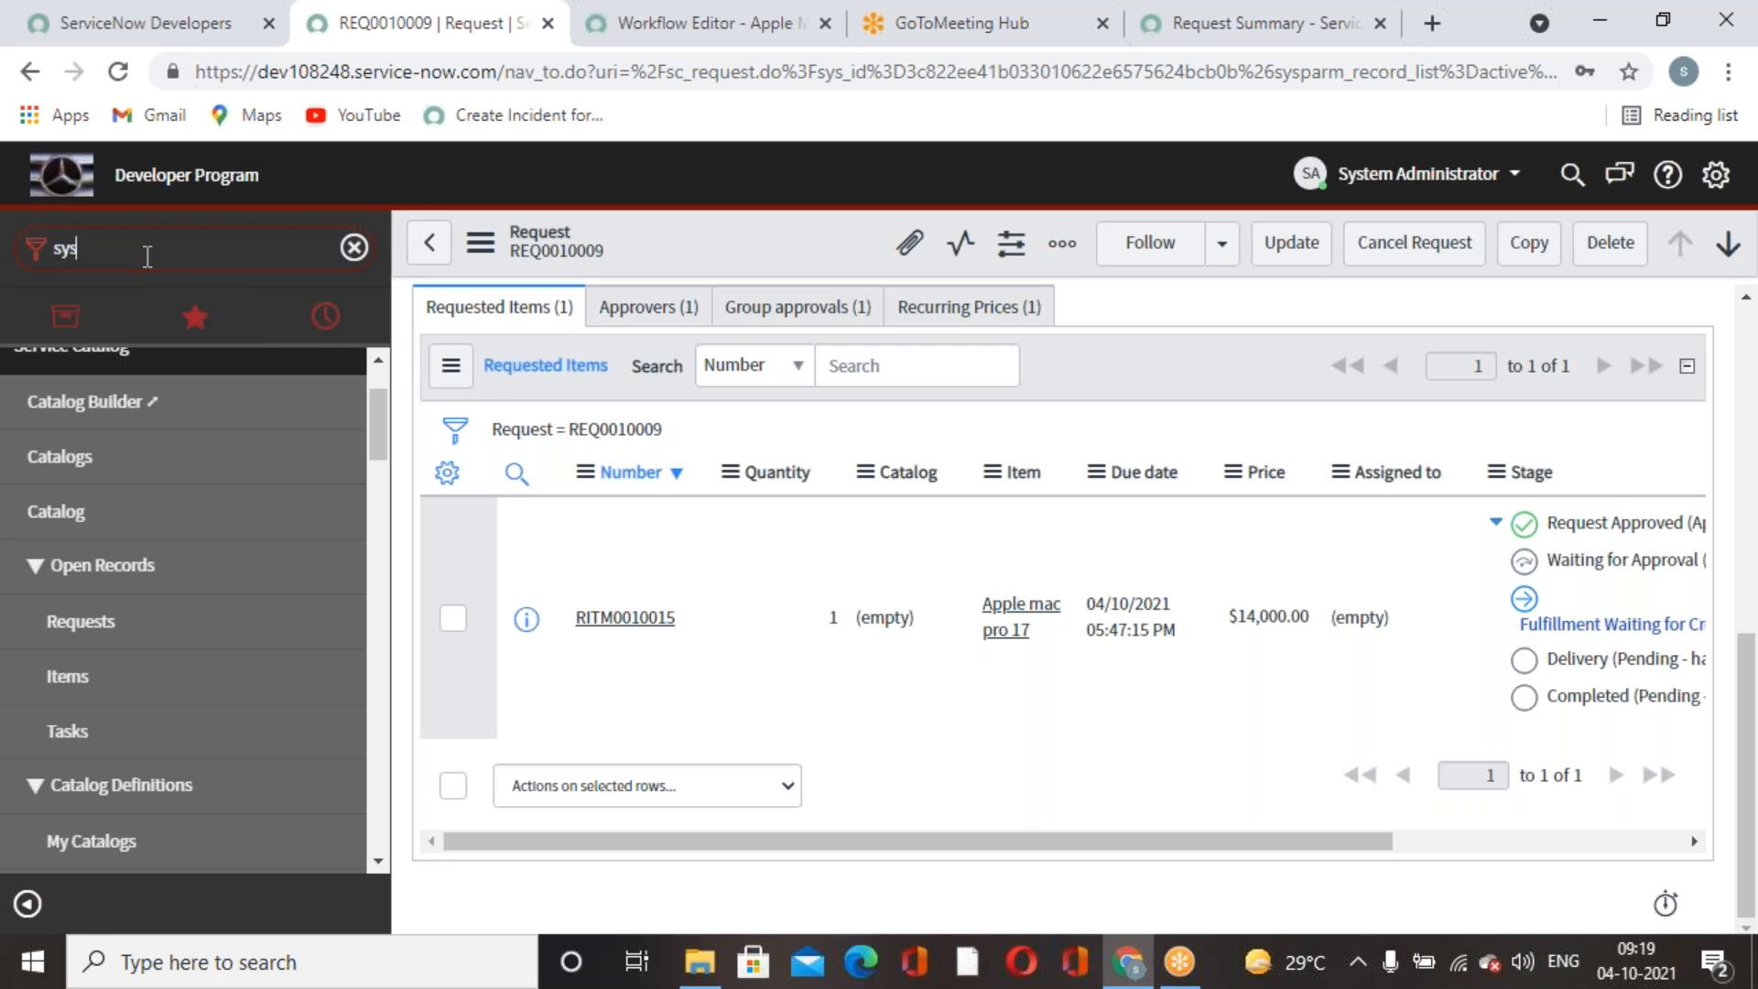
{"action": "type", "text": "_user.list"}
{"action": "key", "text": "Return"}
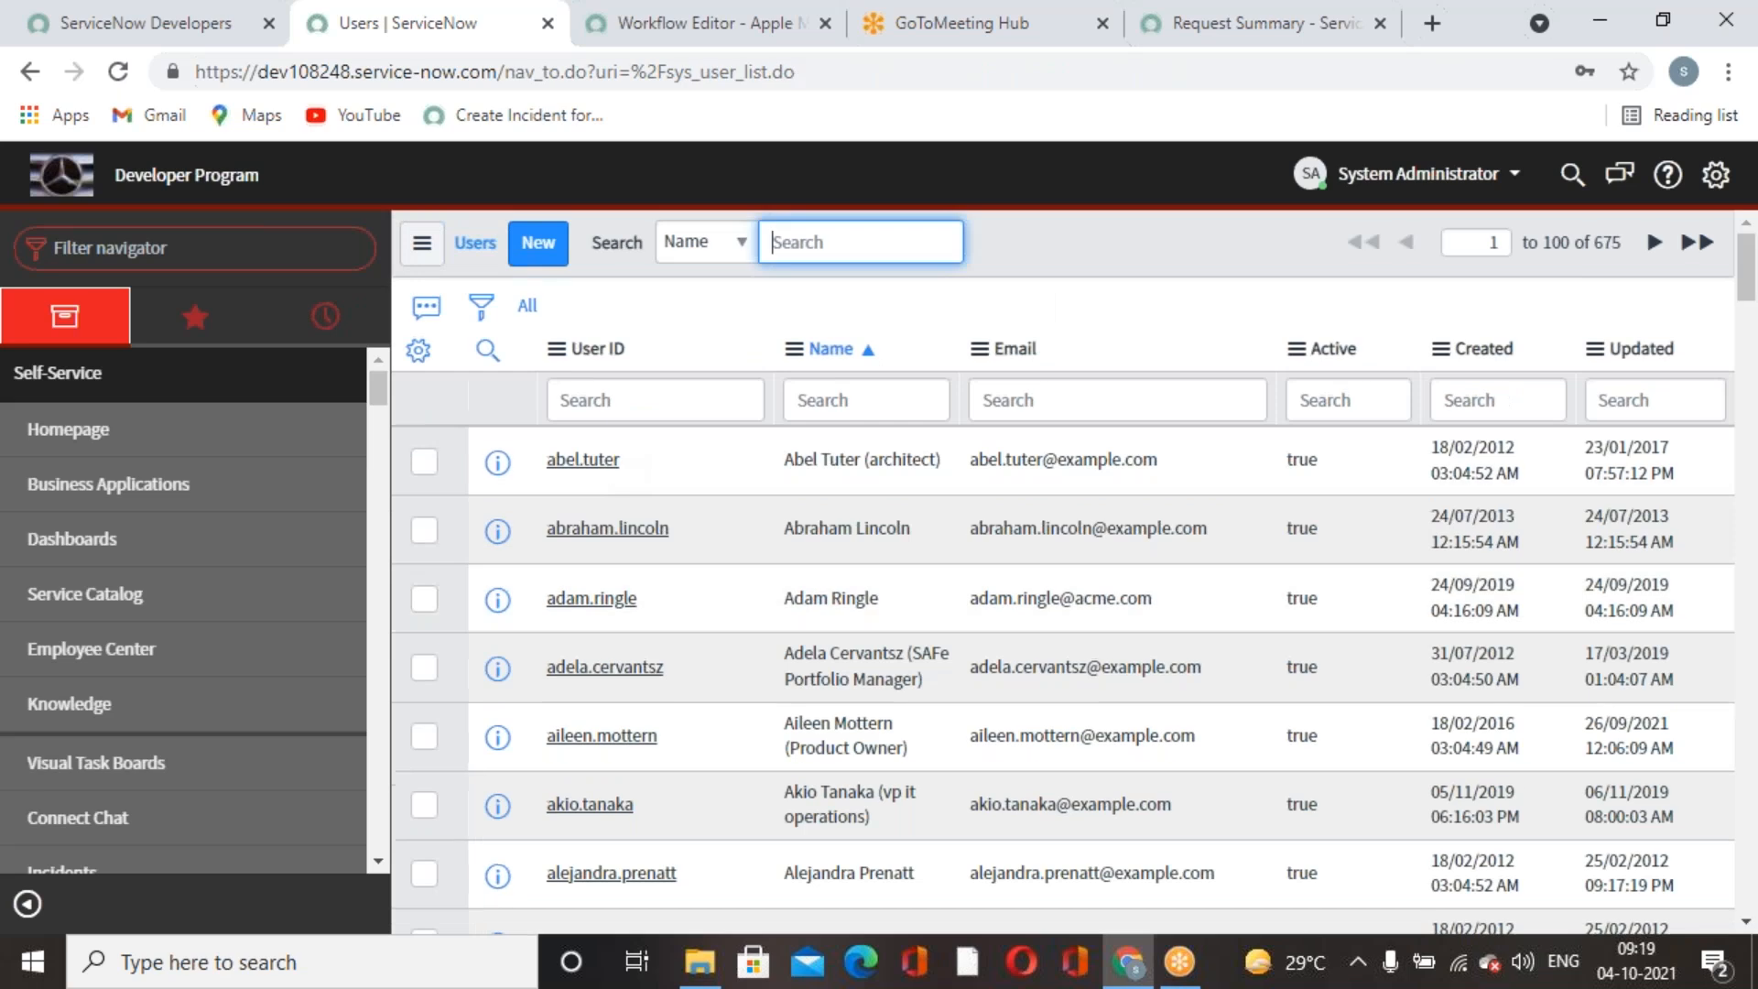
{"action": "left_click", "coordinate": [597, 467]}
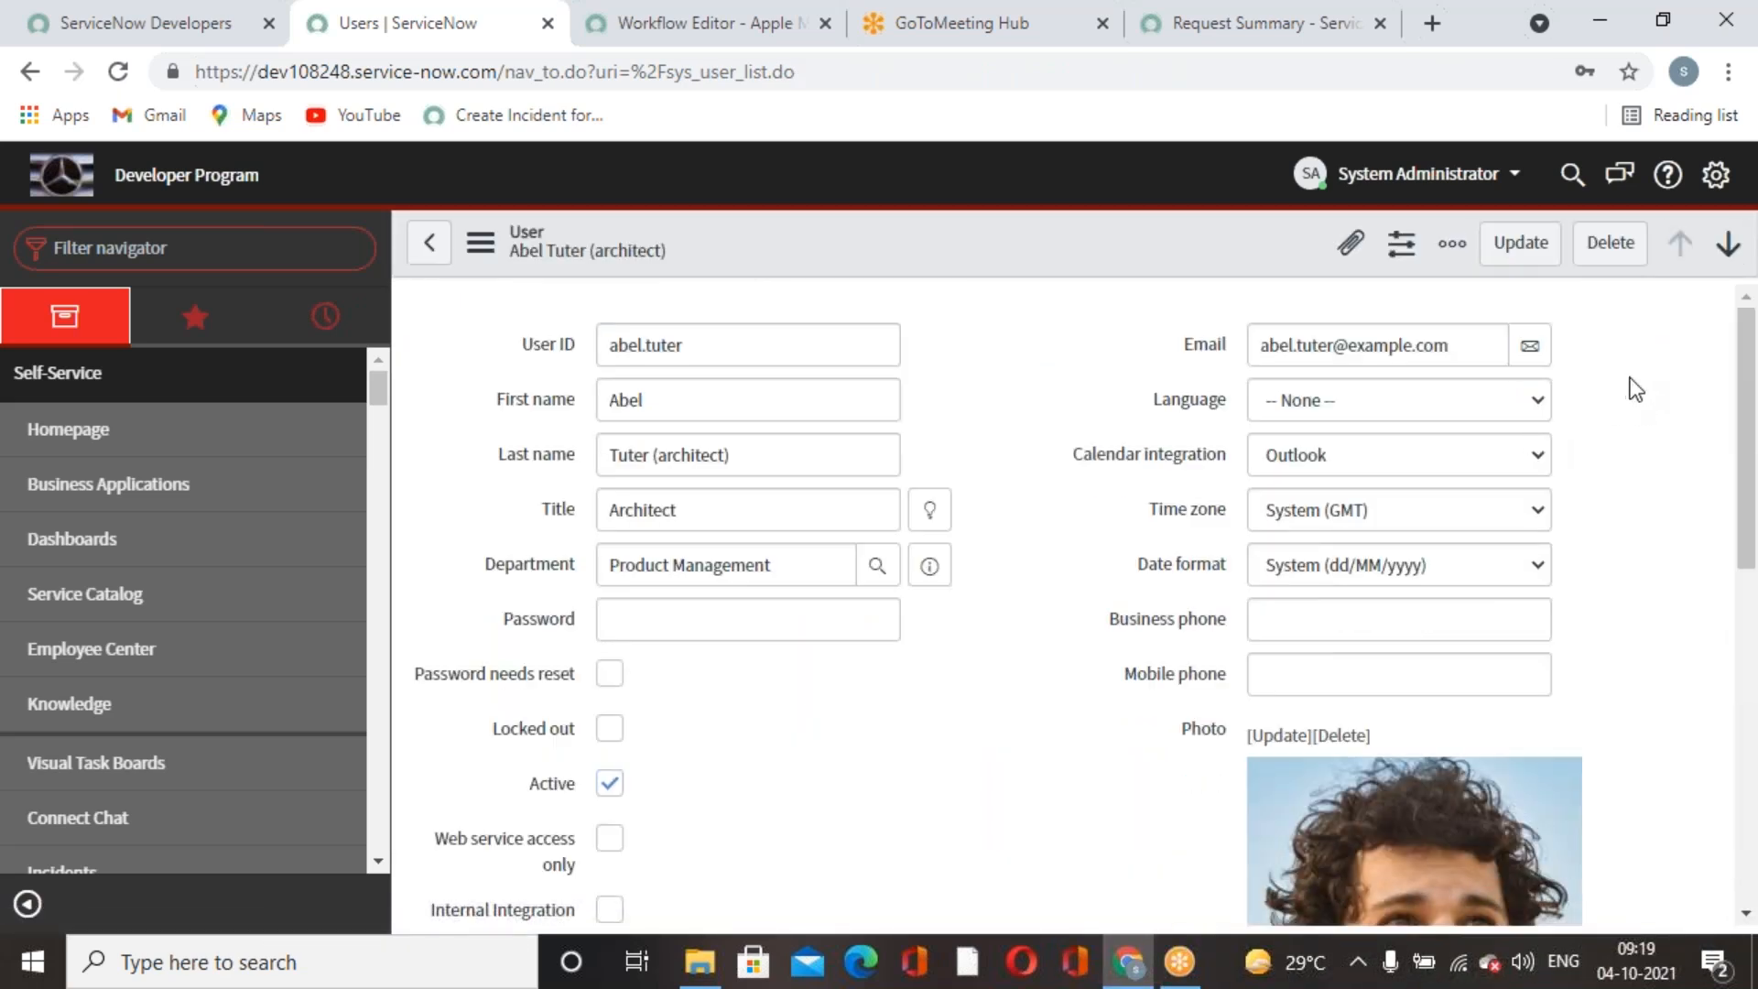
{"action": "scroll", "coordinate": [1092, 619], "scroll_direction": "down", "scroll_amount": 3}
{"action": "scroll", "coordinate": [1086, 608], "scroll_direction": "up", "scroll_amount": 3}
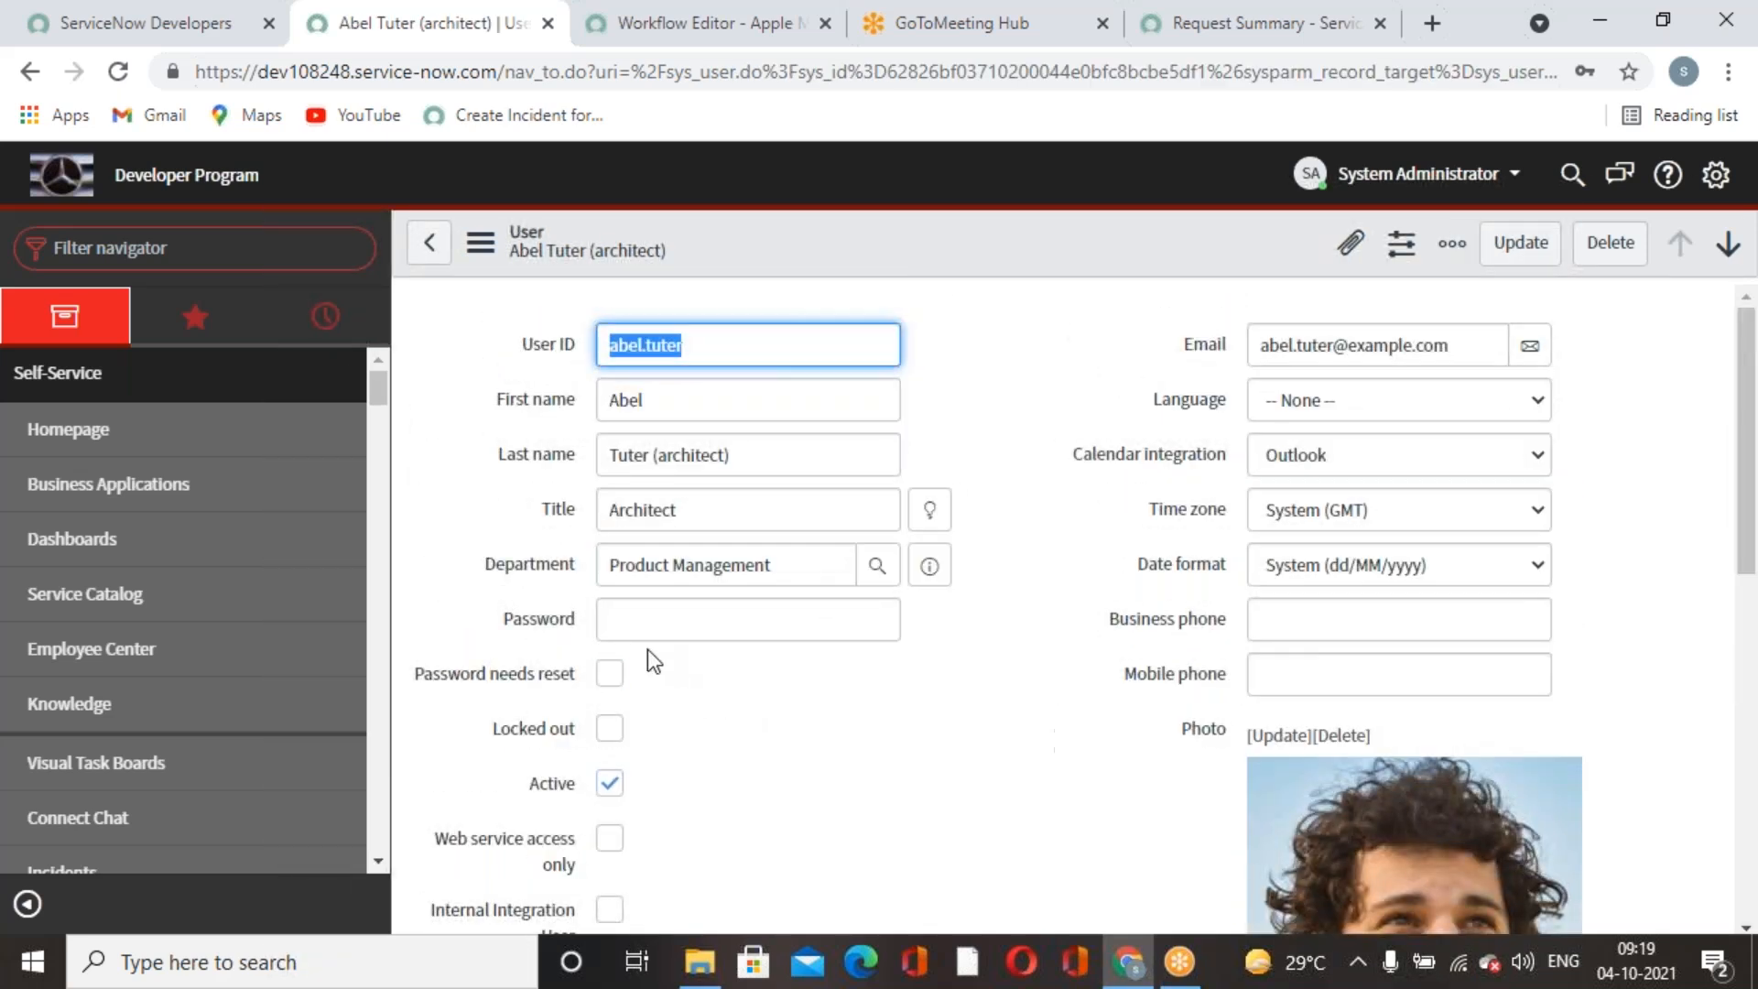
Open the form layout configuration of the User form and add the Manager field to the selected fields.
{"action": "right_click", "coordinate": [867, 246]}
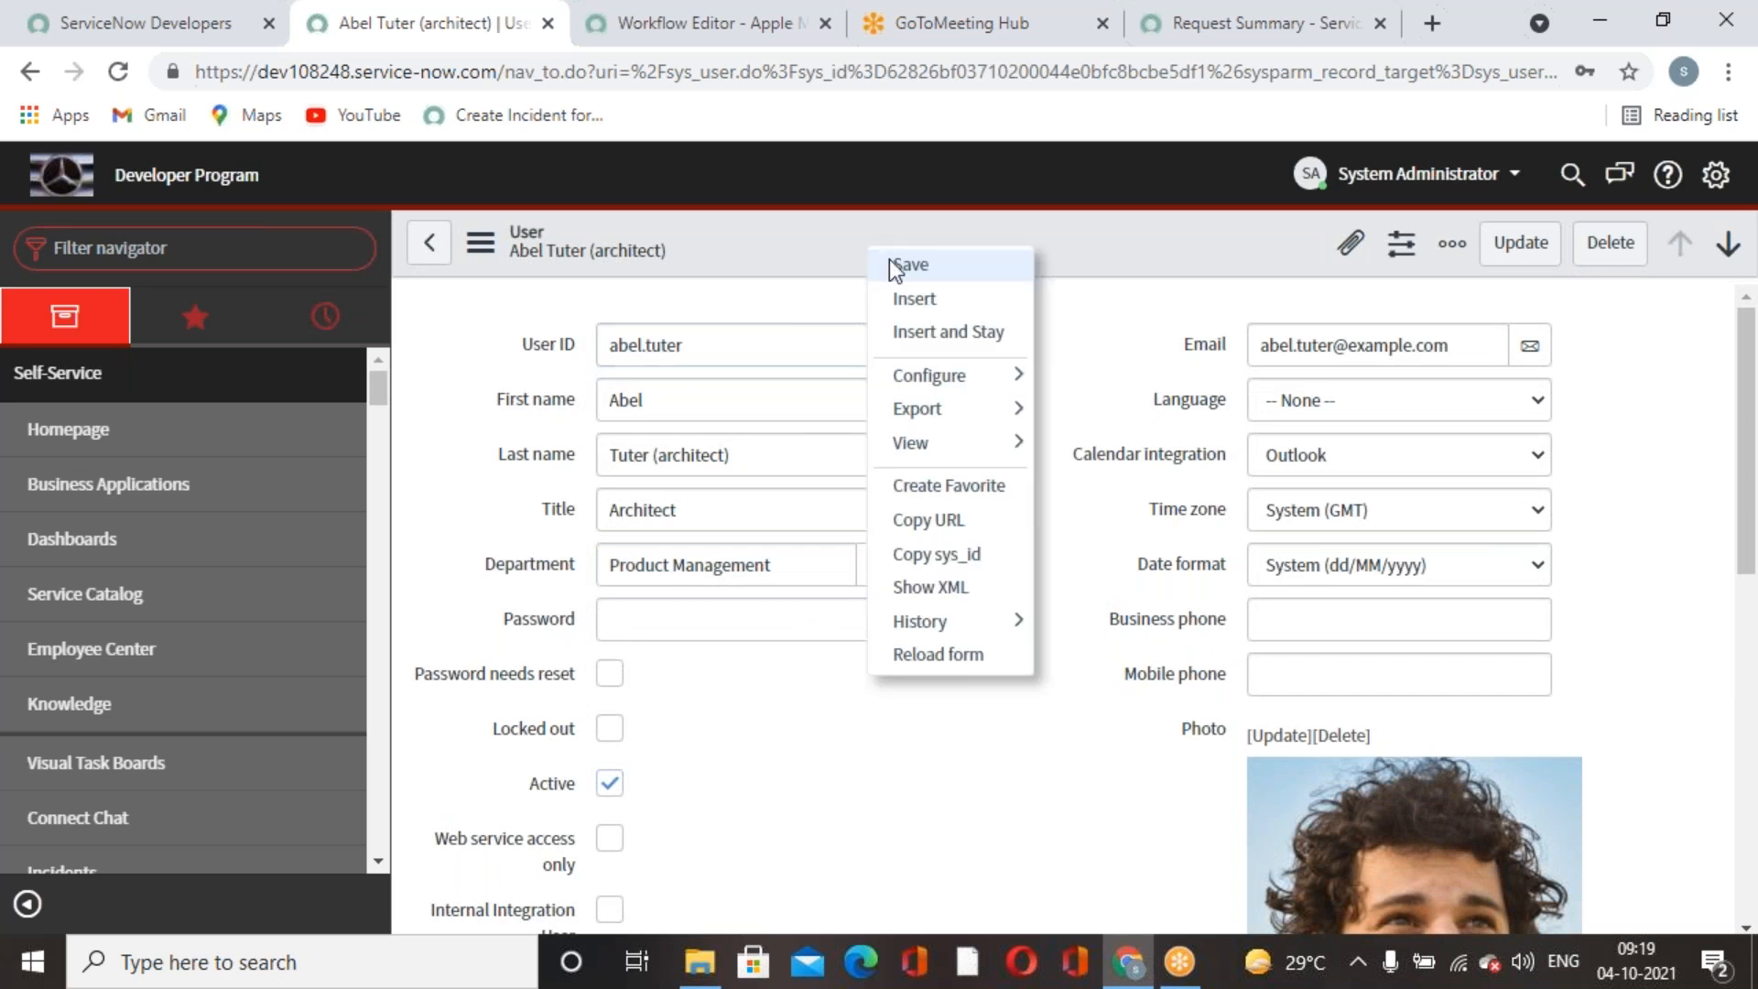
{"action": "mouse_move", "coordinate": [1014, 380]}
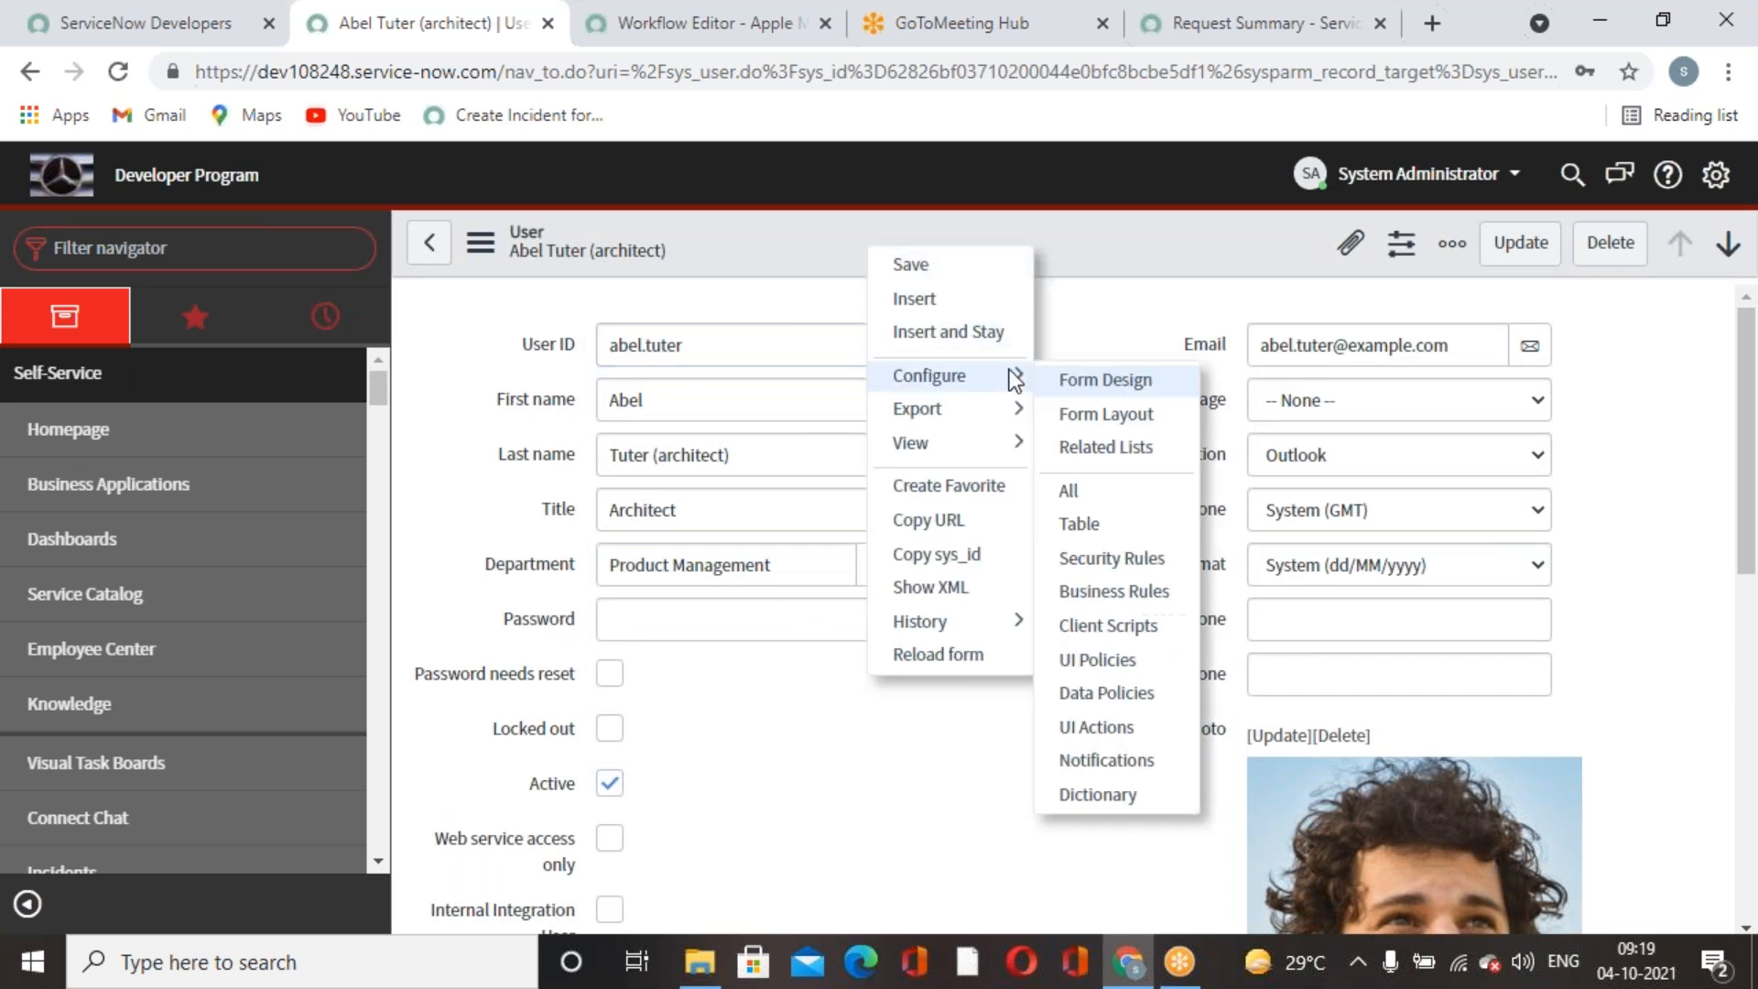
{"action": "left_click", "coordinate": [1114, 411]}
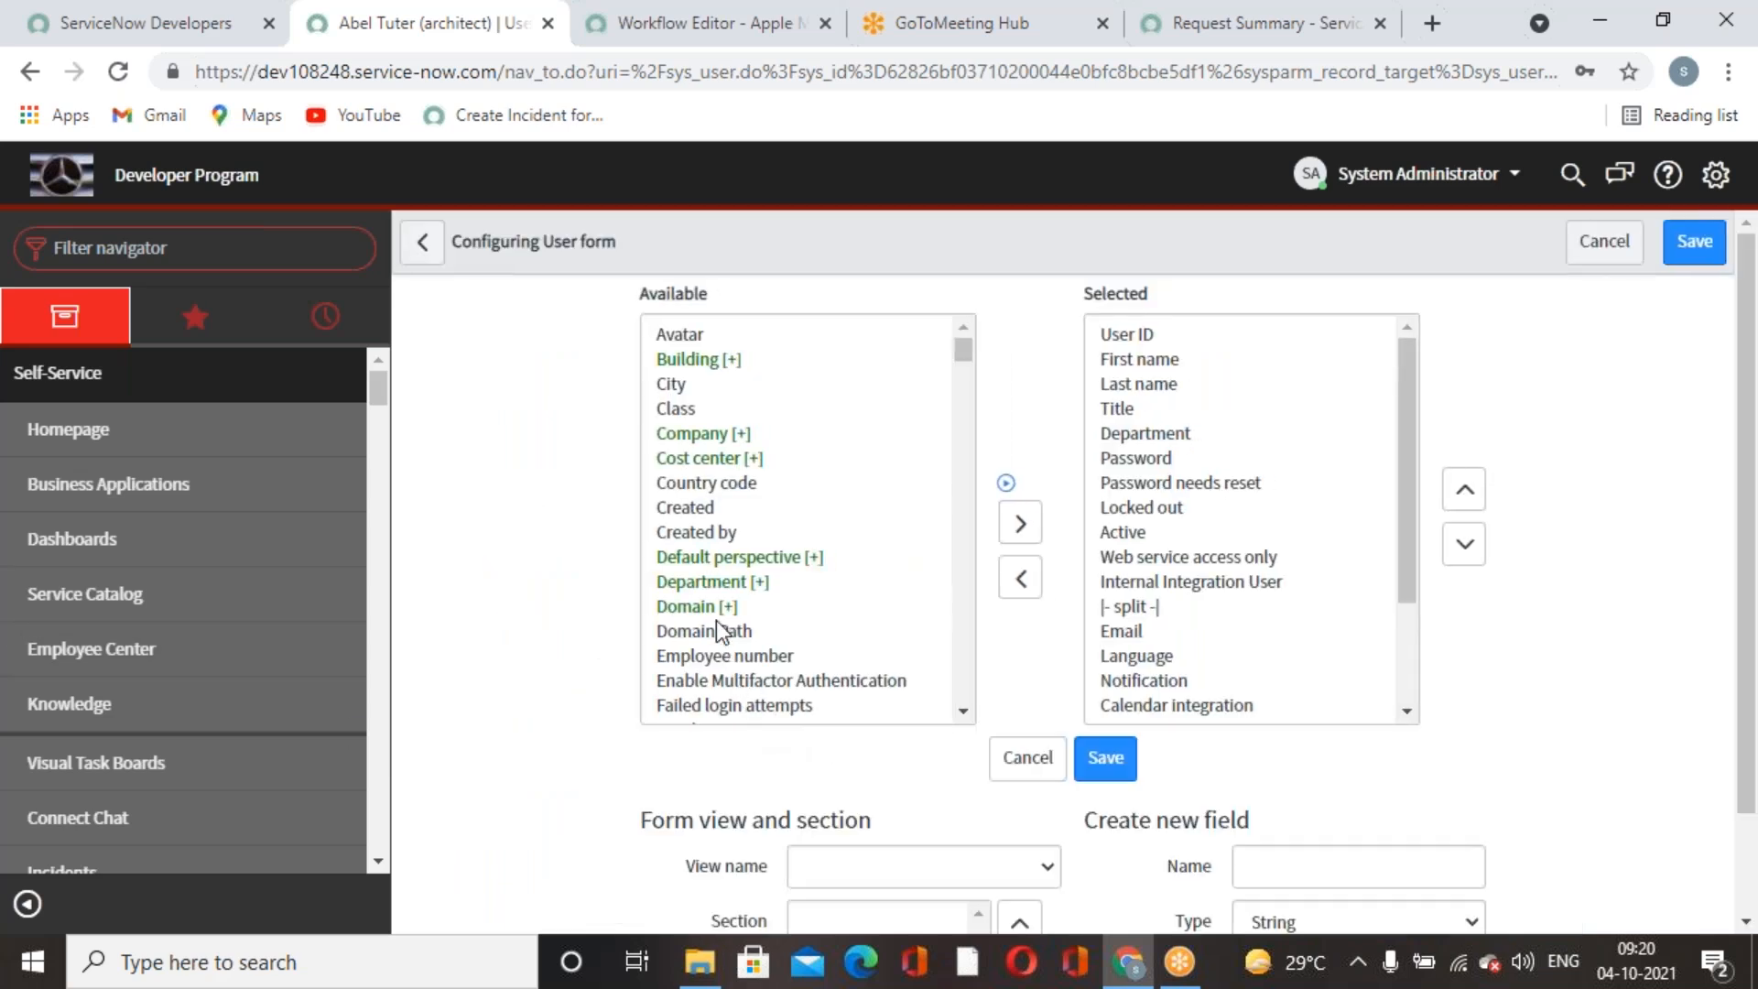
{"action": "scroll", "coordinate": [721, 509], "scroll_direction": "down", "scroll_amount": 1}
{"action": "scroll", "coordinate": [722, 522], "scroll_direction": "down", "scroll_amount": 2}
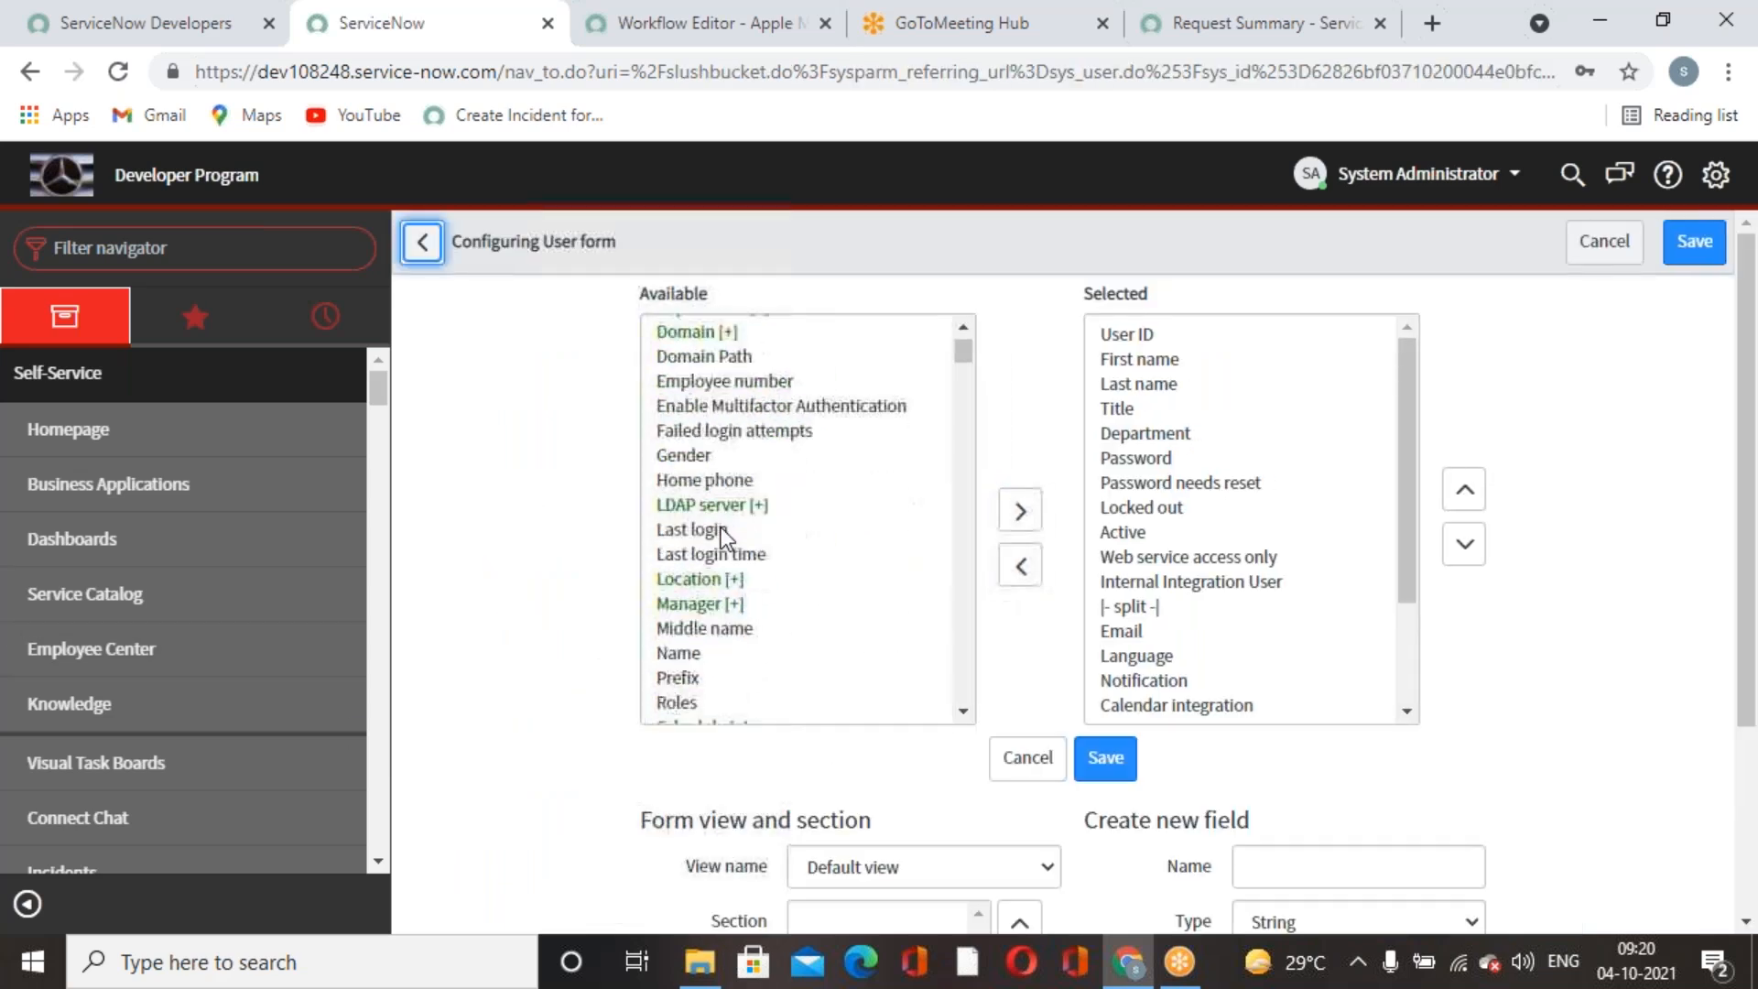
{"action": "left_click", "coordinate": [727, 605]}
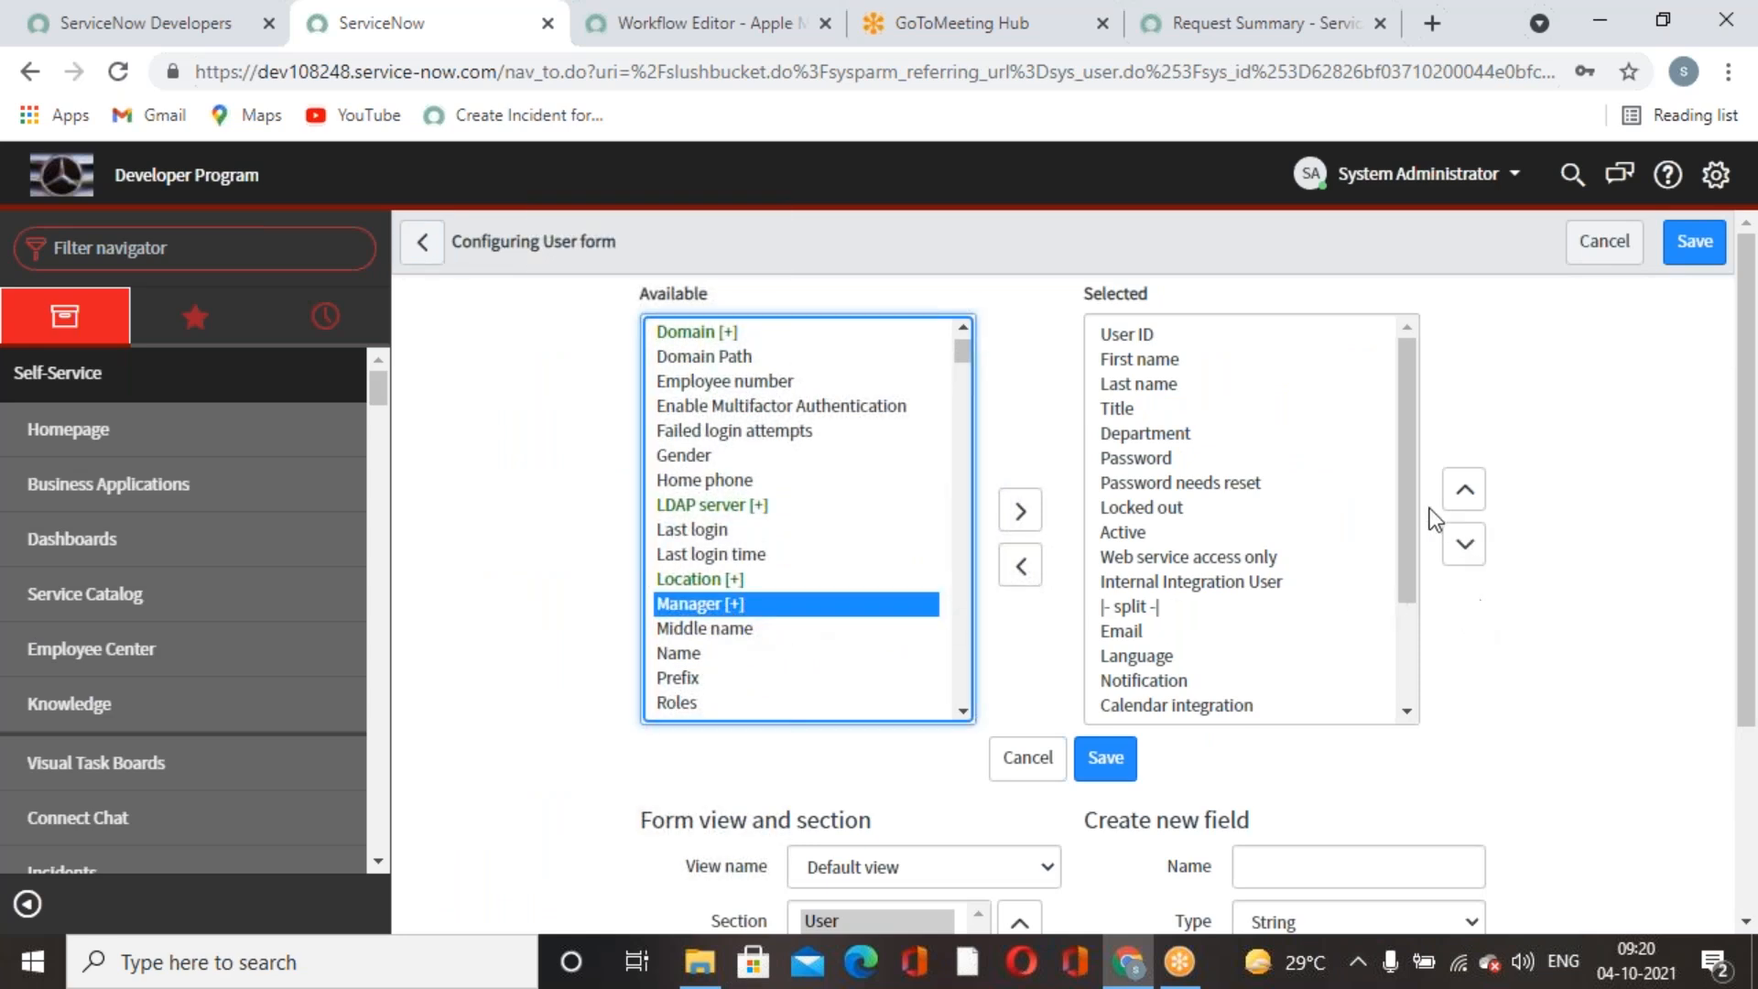
{"action": "left_click_drag", "start_coordinate": [1408, 491], "coordinate": [1404, 694]}
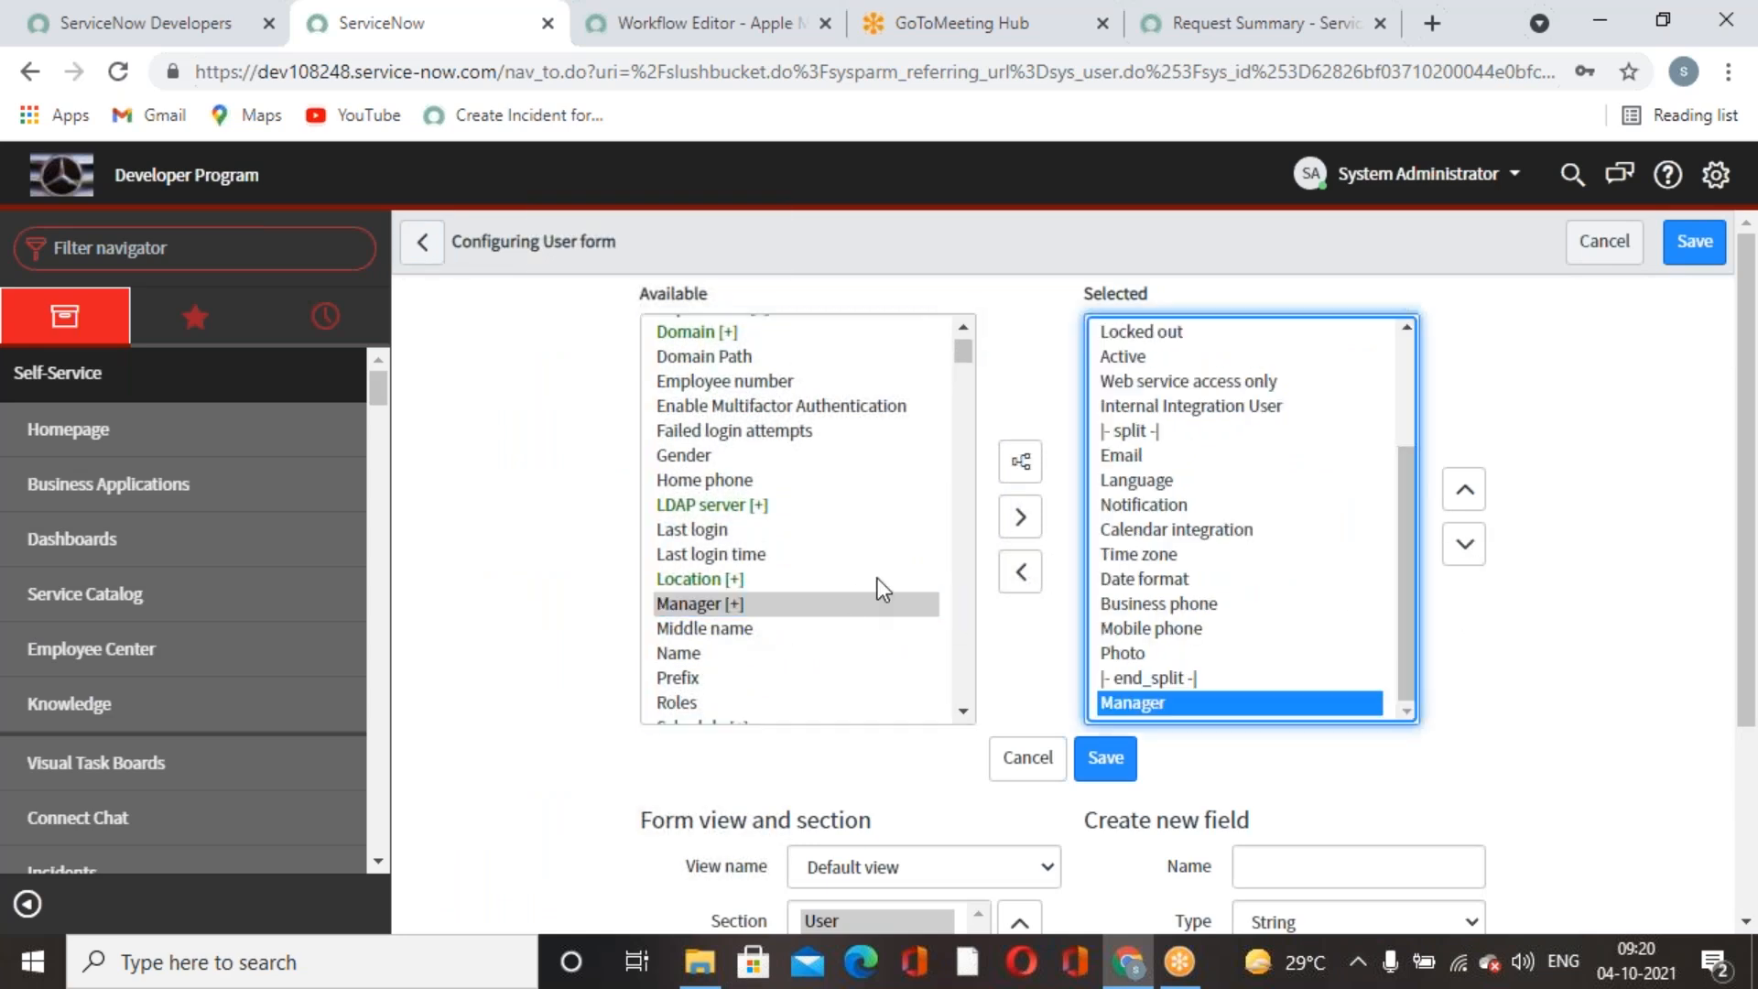
{"action": "left_click", "coordinate": [1025, 518]}
Move the Manager field up to just above Photo in the selected fields of the User form.
{"action": "left_click", "coordinate": [1189, 704]}
{"action": "scroll", "coordinate": [1426, 564], "scroll_direction": "down", "scroll_amount": 3}
{"action": "scroll", "coordinate": [1427, 564], "scroll_direction": "up", "scroll_amount": 3}
{"action": "left_click", "coordinate": [1465, 492]}
{"action": "left_click", "coordinate": [1465, 492]}
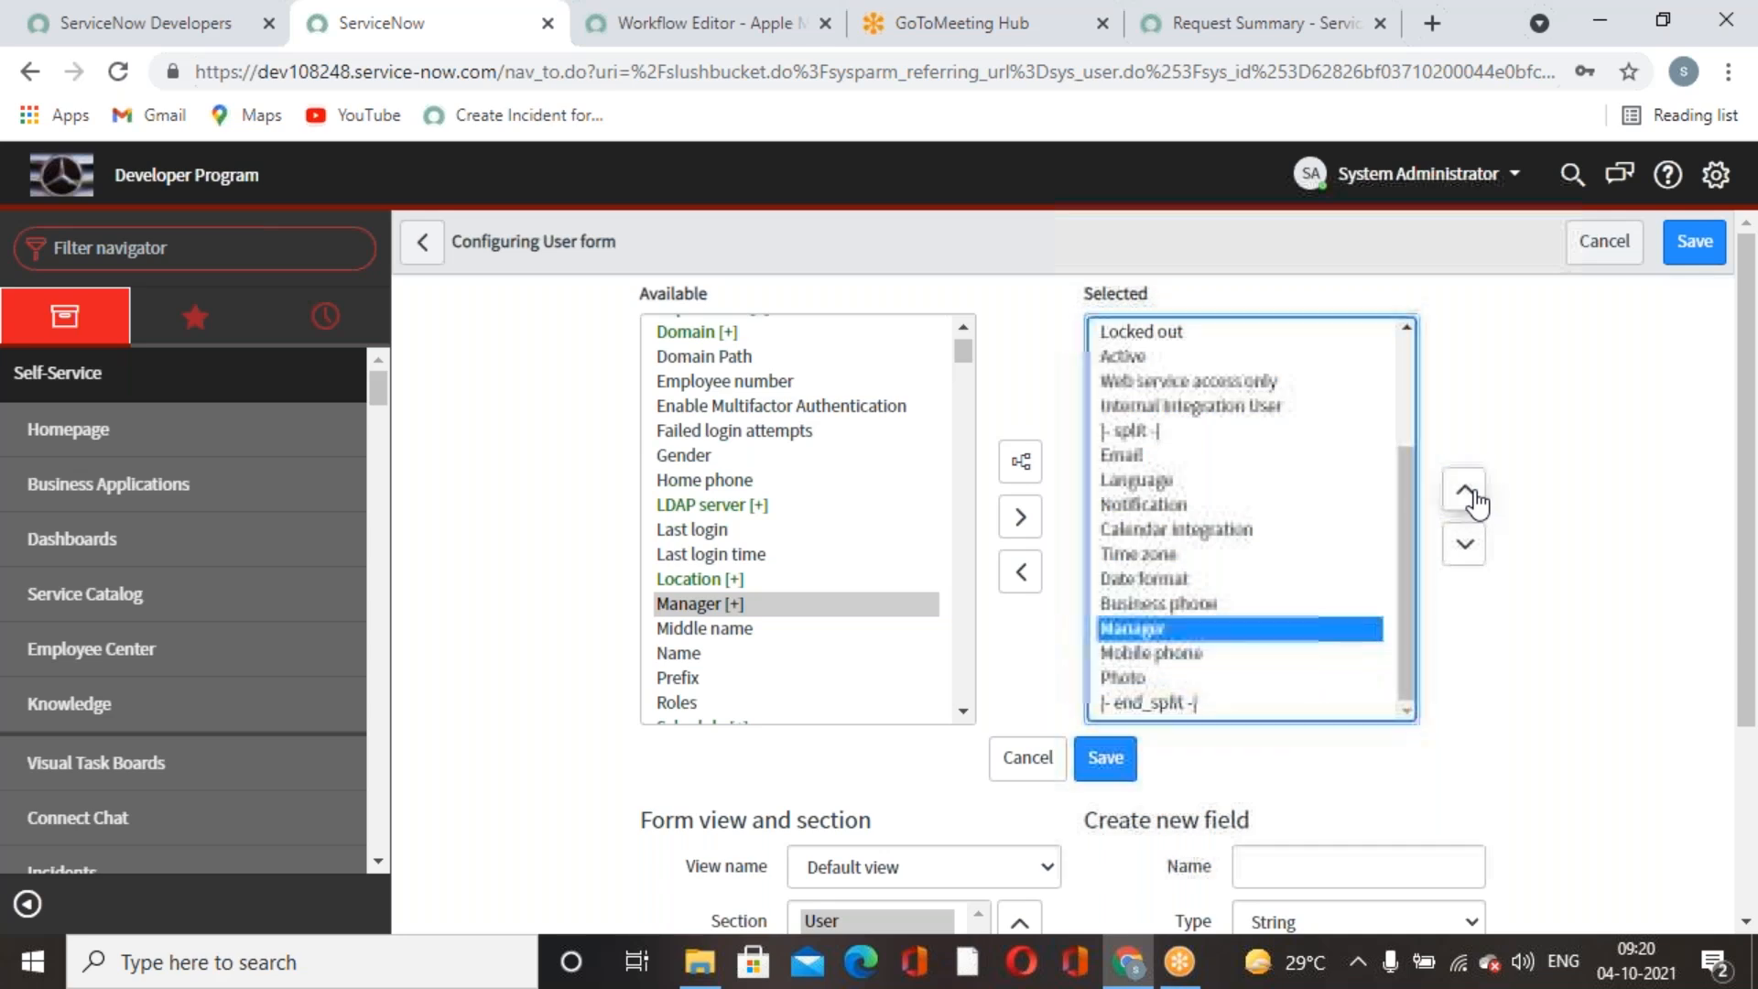
{"action": "left_click", "coordinate": [1472, 555]}
Remove Mobile phone from the User form's selected fields and save the layout.
{"action": "left_click", "coordinate": [1161, 629]}
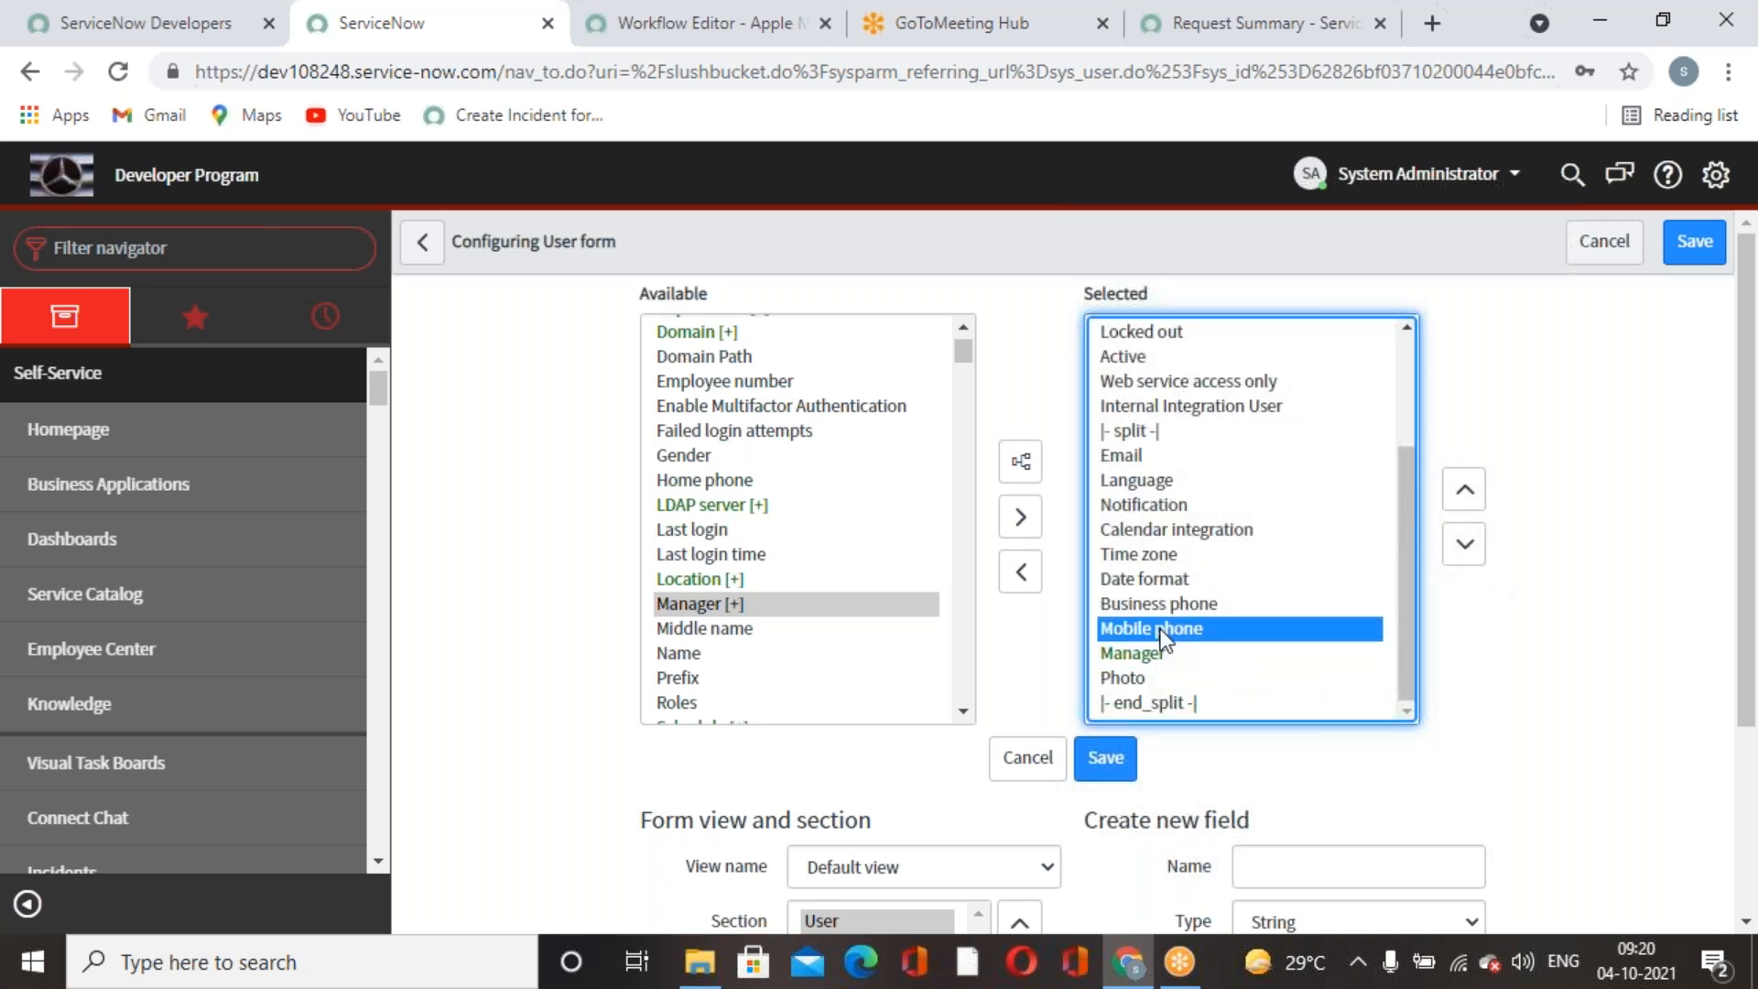
{"action": "double_click", "coordinate": [1161, 630]}
{"action": "left_click", "coordinate": [1139, 655]}
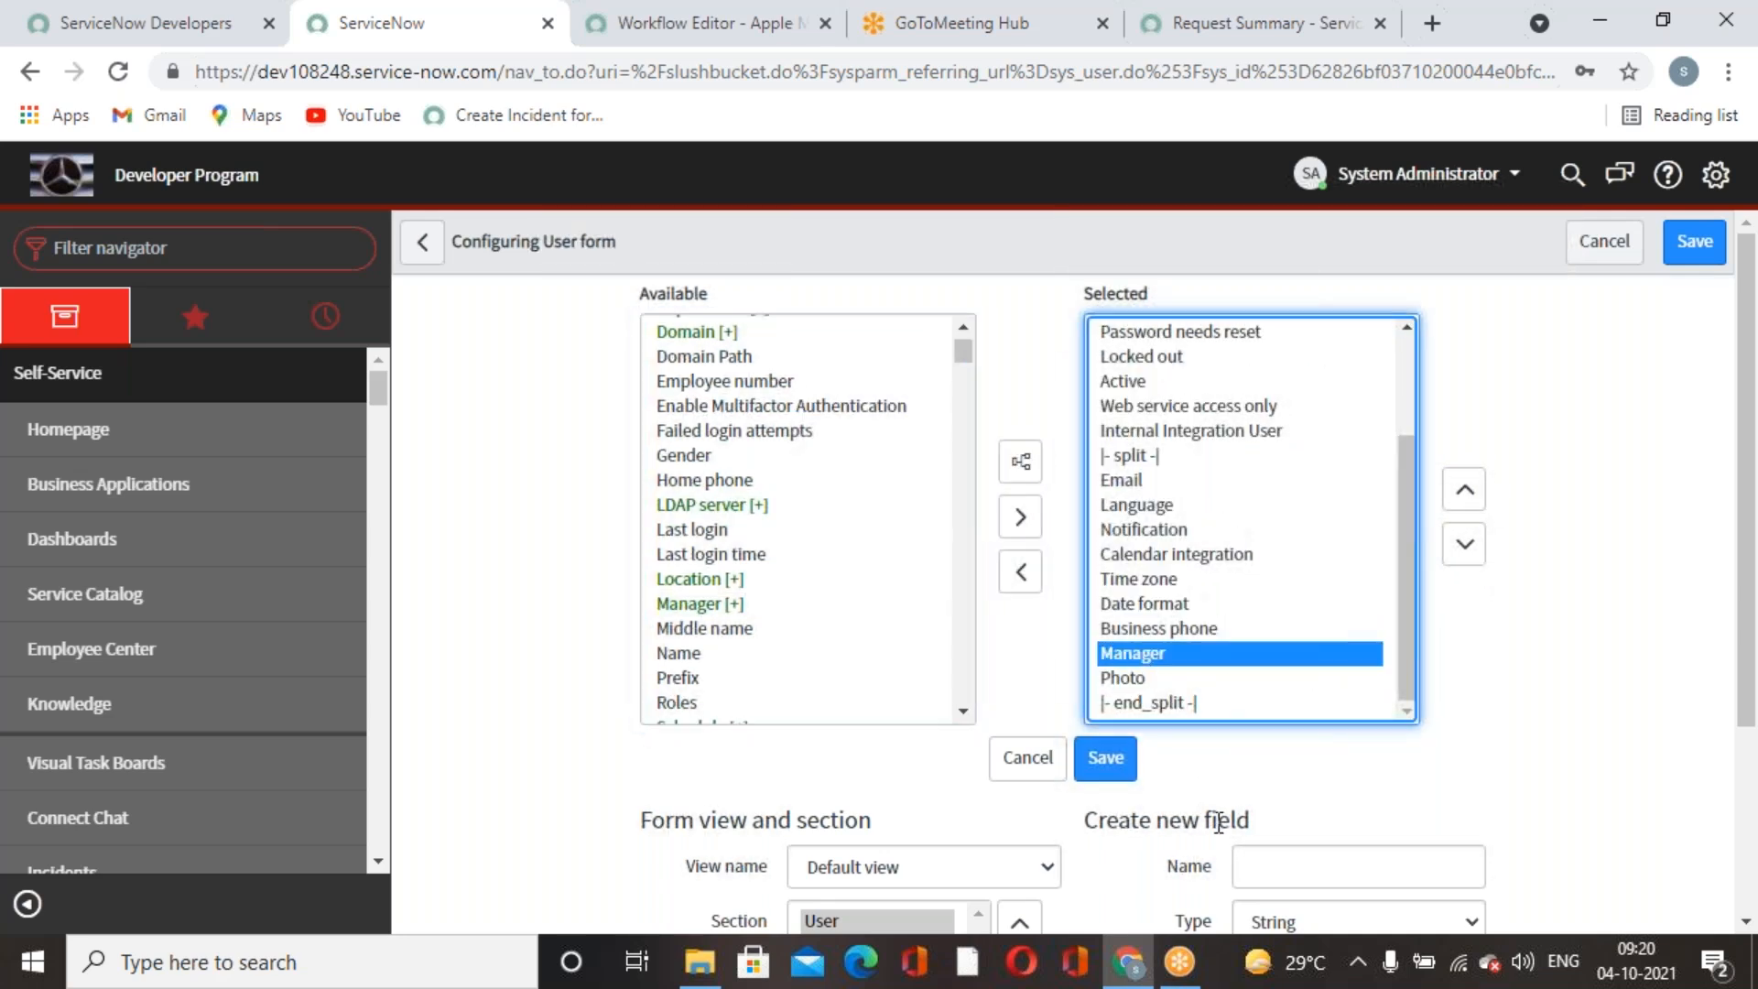
{"action": "left_click", "coordinate": [1108, 760]}
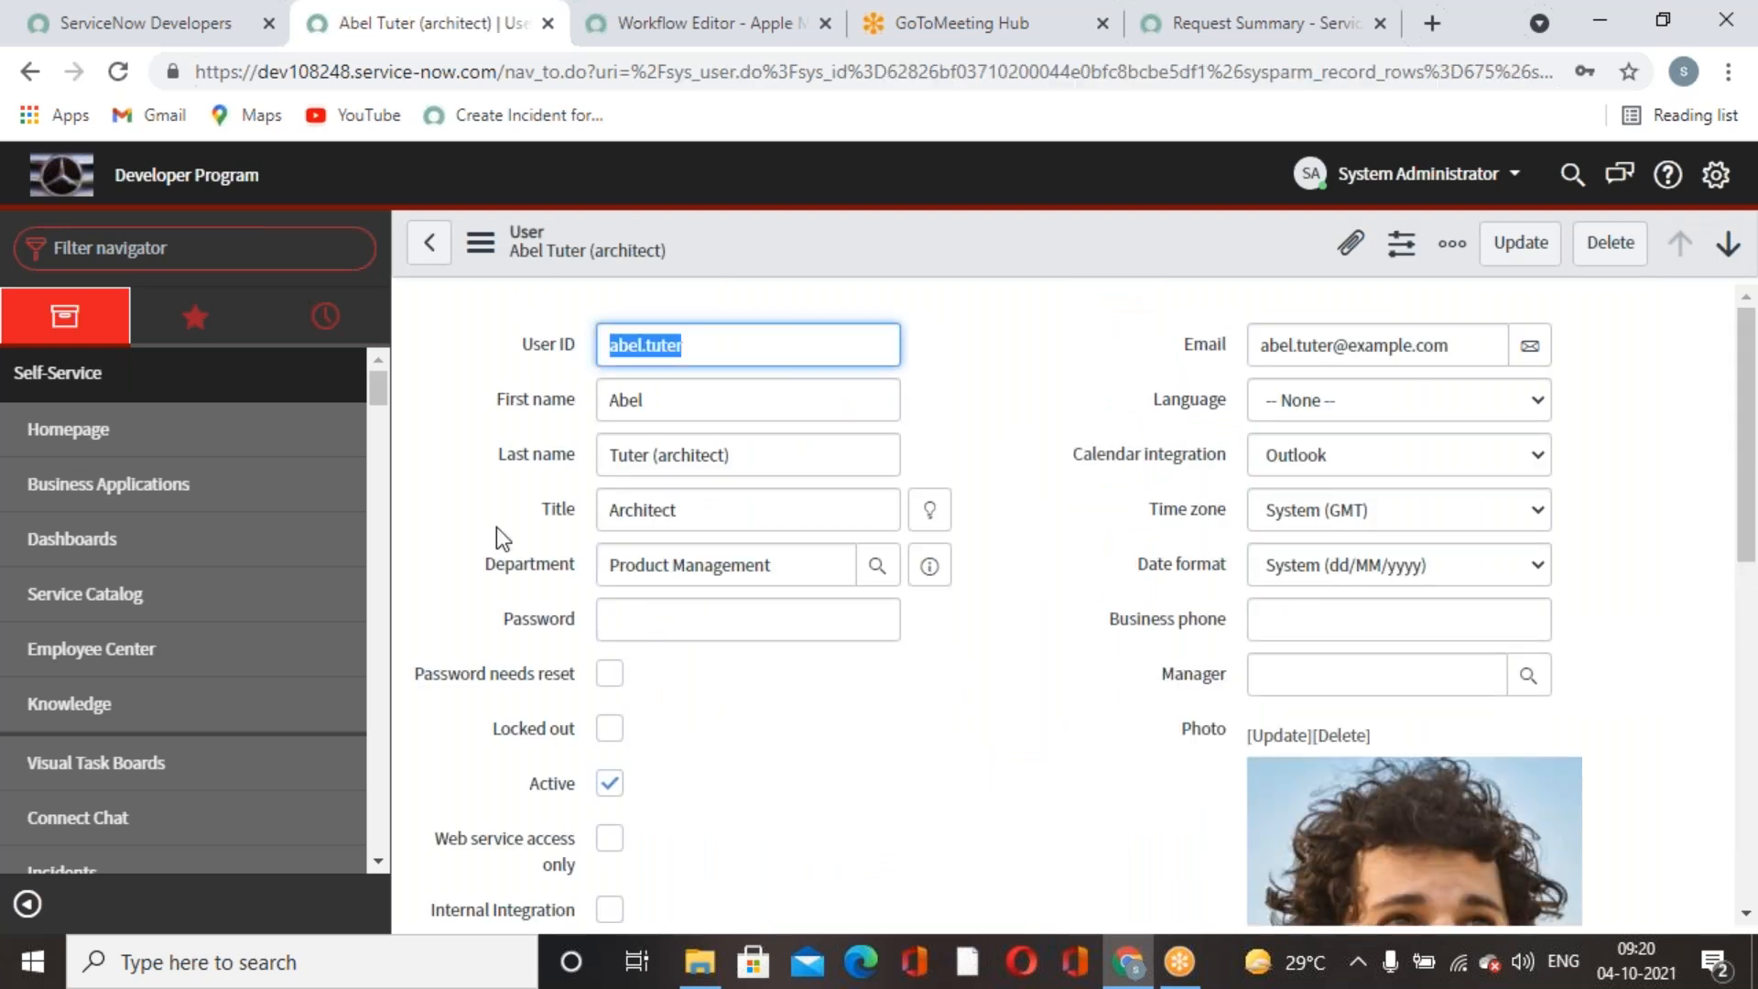
Enter the manager's name in the Manager field of the architect's user record and update the record.
{"action": "left_click", "coordinate": [854, 755]}
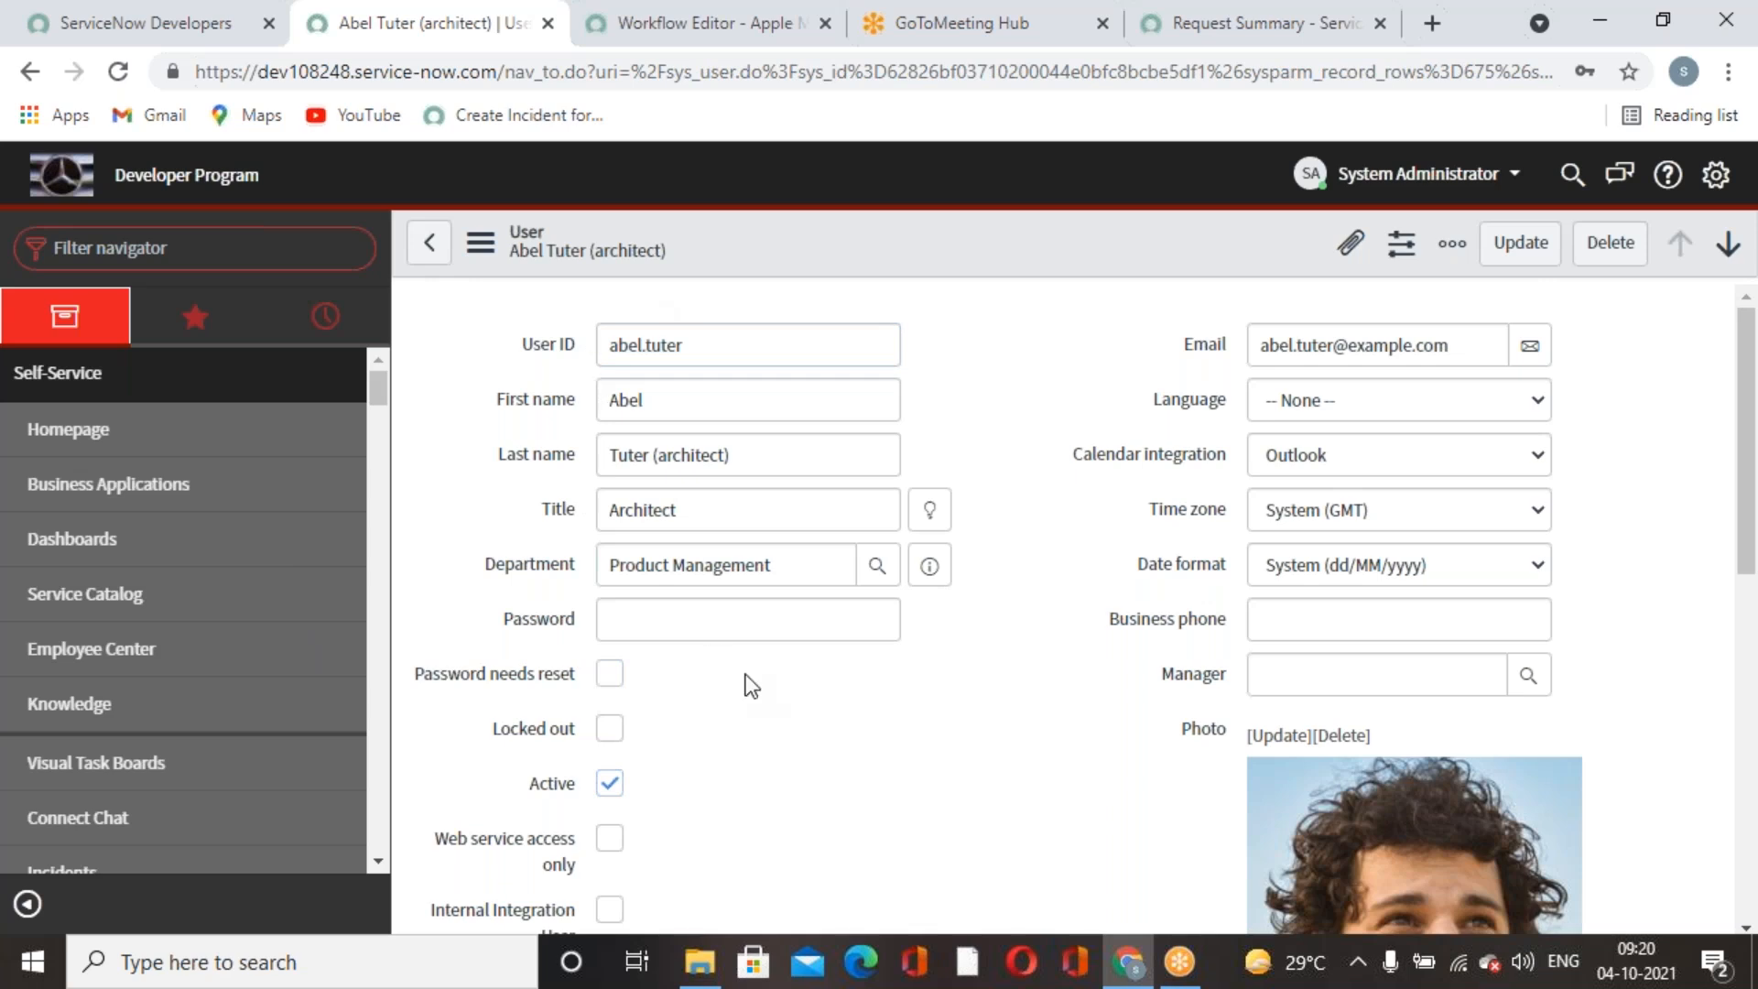
{"action": "left_click", "coordinate": [698, 361]}
{"action": "double_click", "coordinate": [628, 331]}
{"action": "left_click", "coordinate": [1070, 331]}
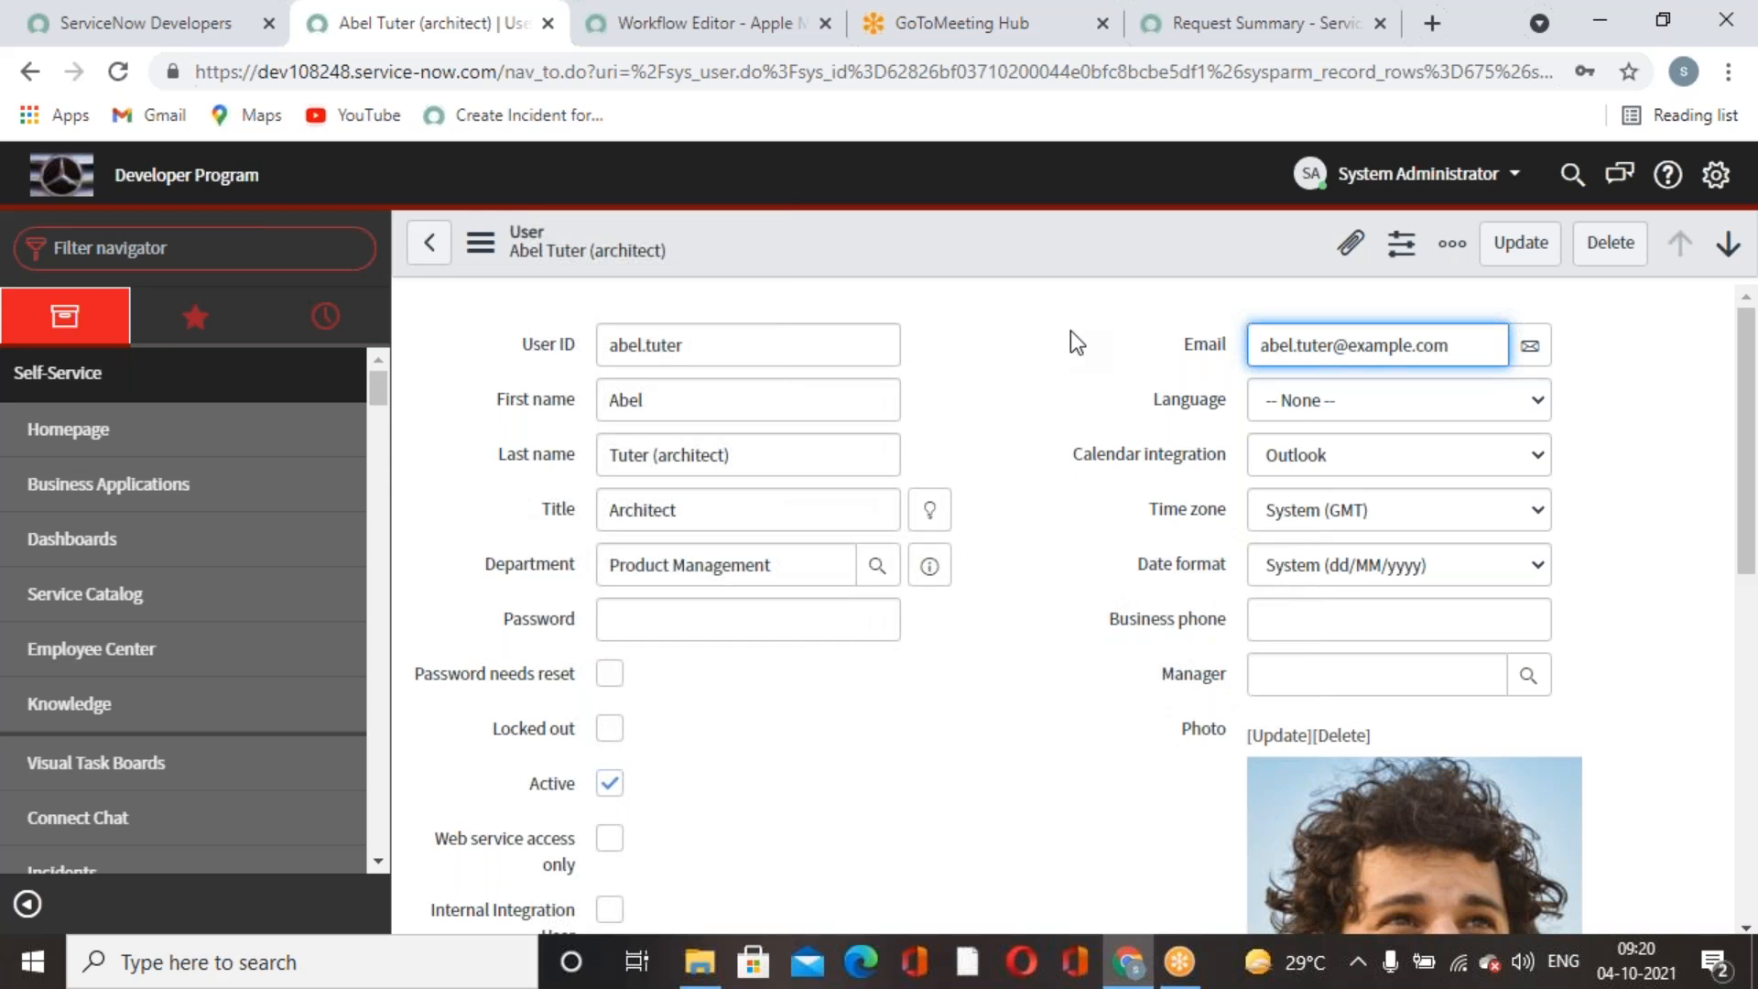
{"action": "left_click", "coordinate": [1280, 667]}
{"action": "type", "text": "Fred Luddy"}
{"action": "left_click", "coordinate": [1284, 733]}
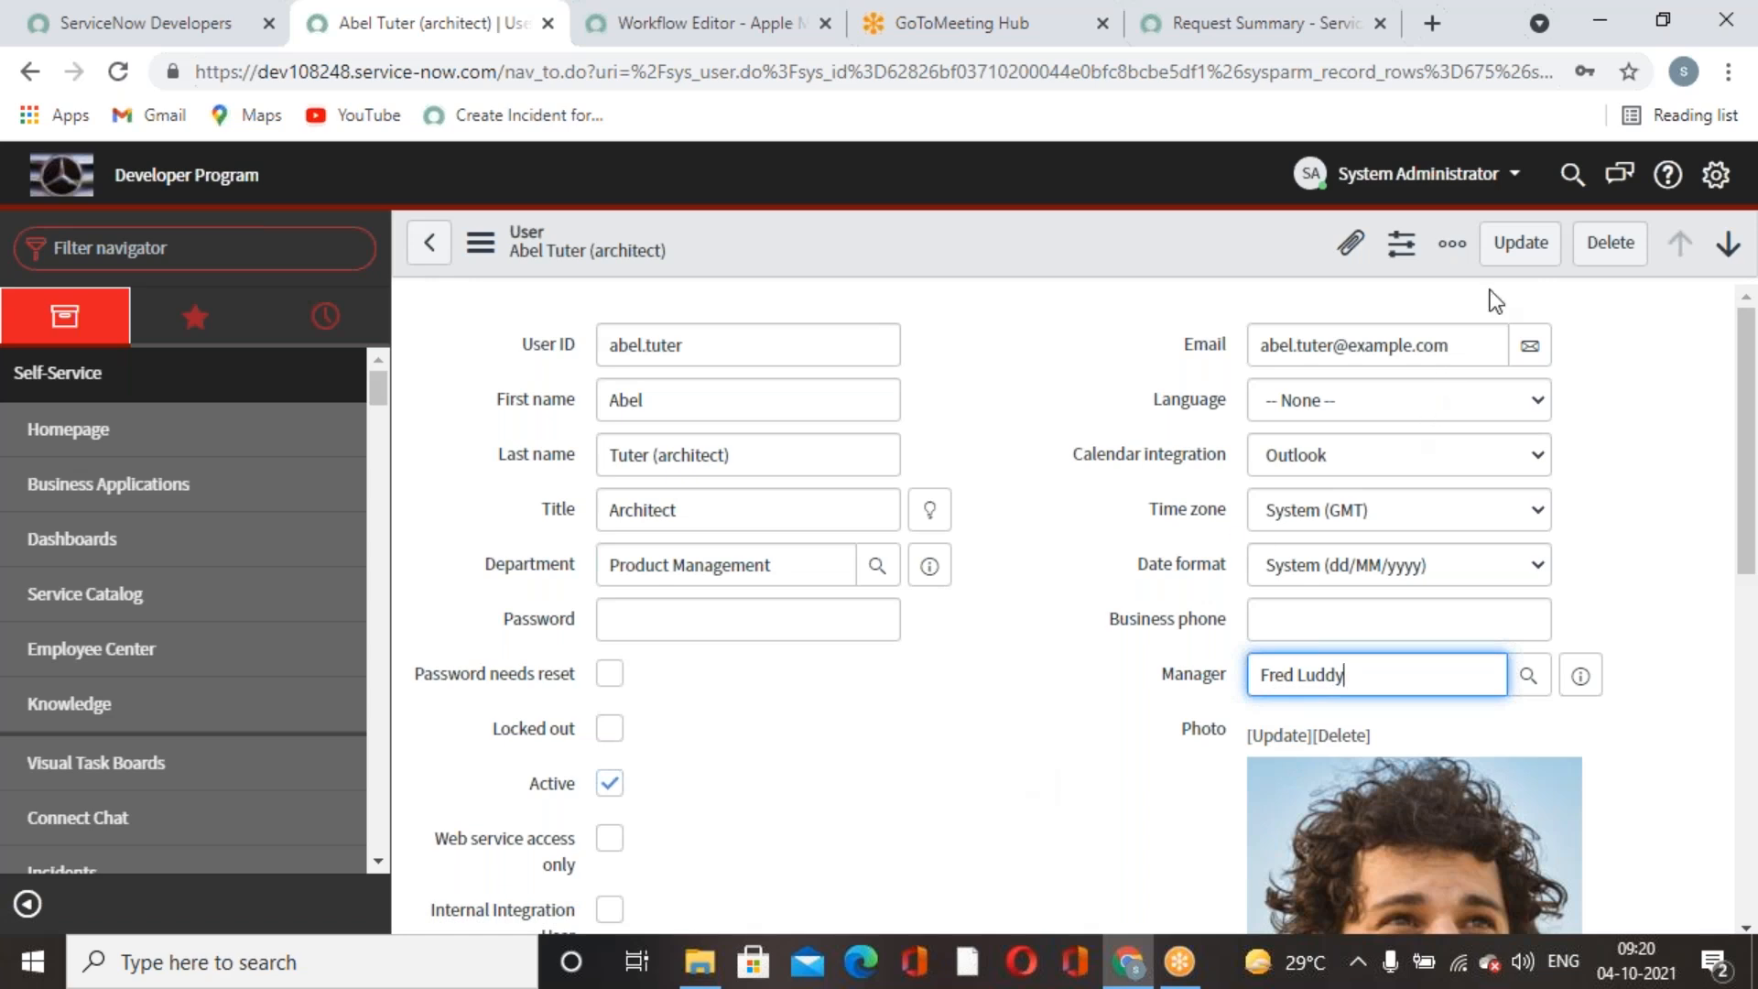
{"action": "left_click", "coordinate": [1519, 243]}
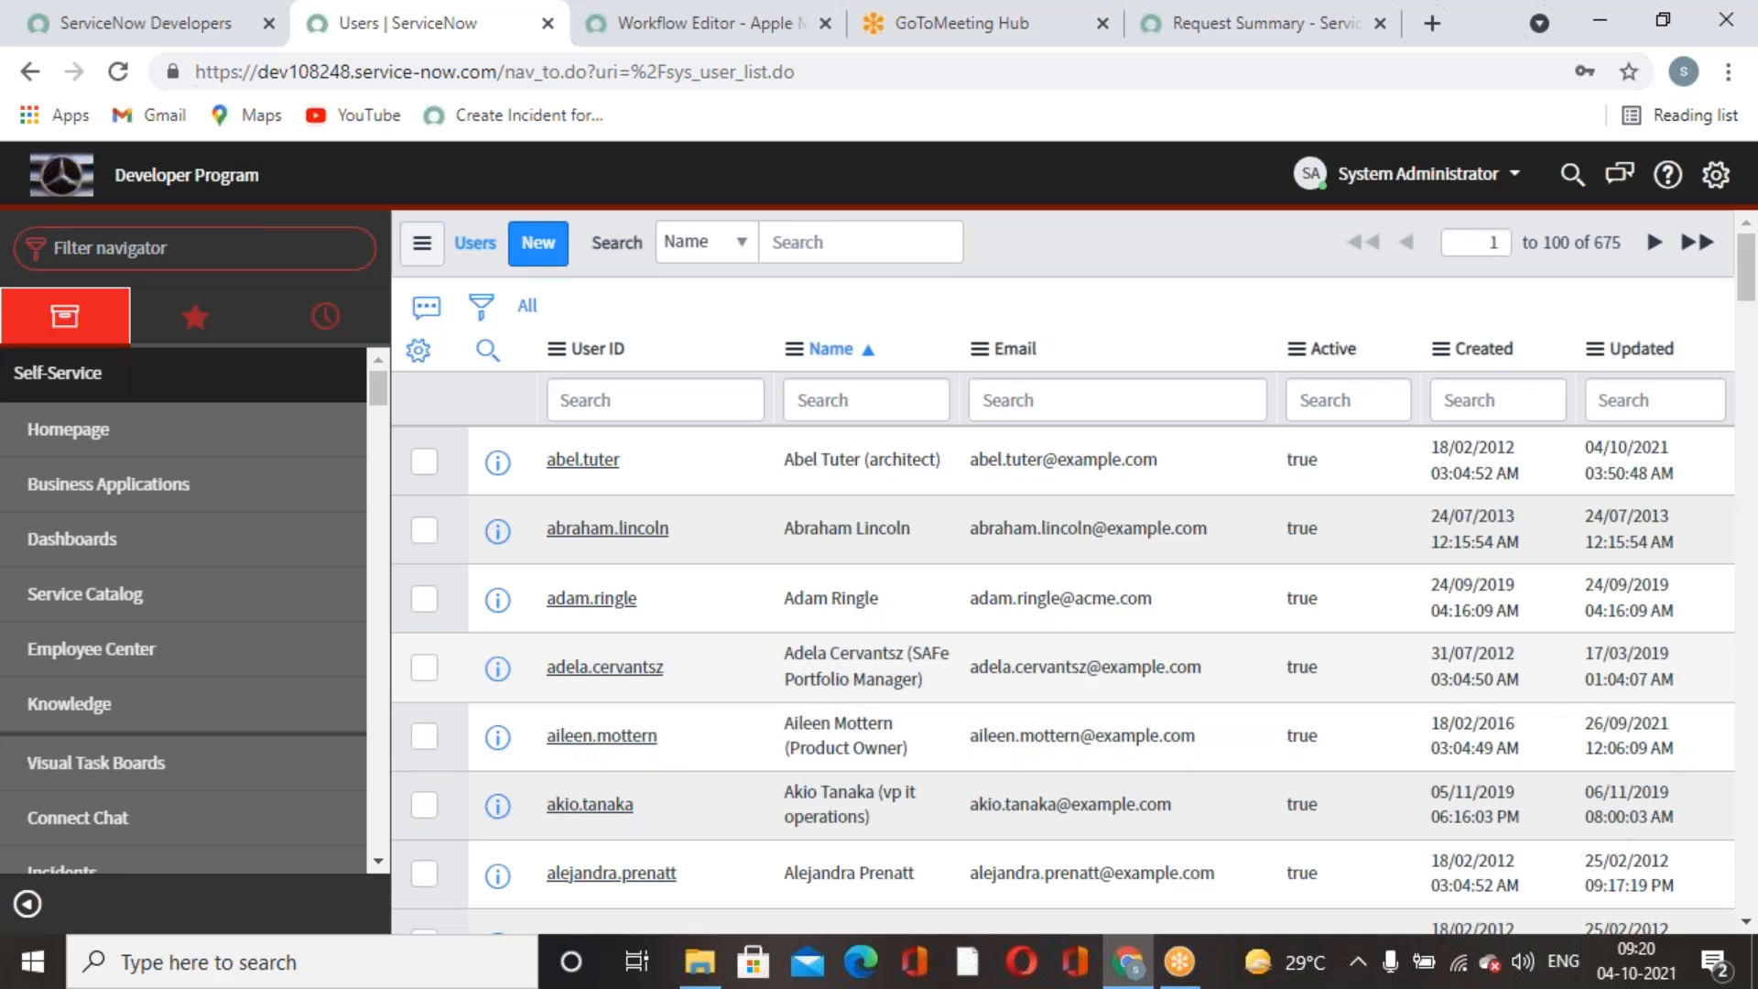
Assign the same manager on the second user's record, update it, and dismiss the browser's save-password offer.
{"action": "left_click", "coordinate": [570, 536]}
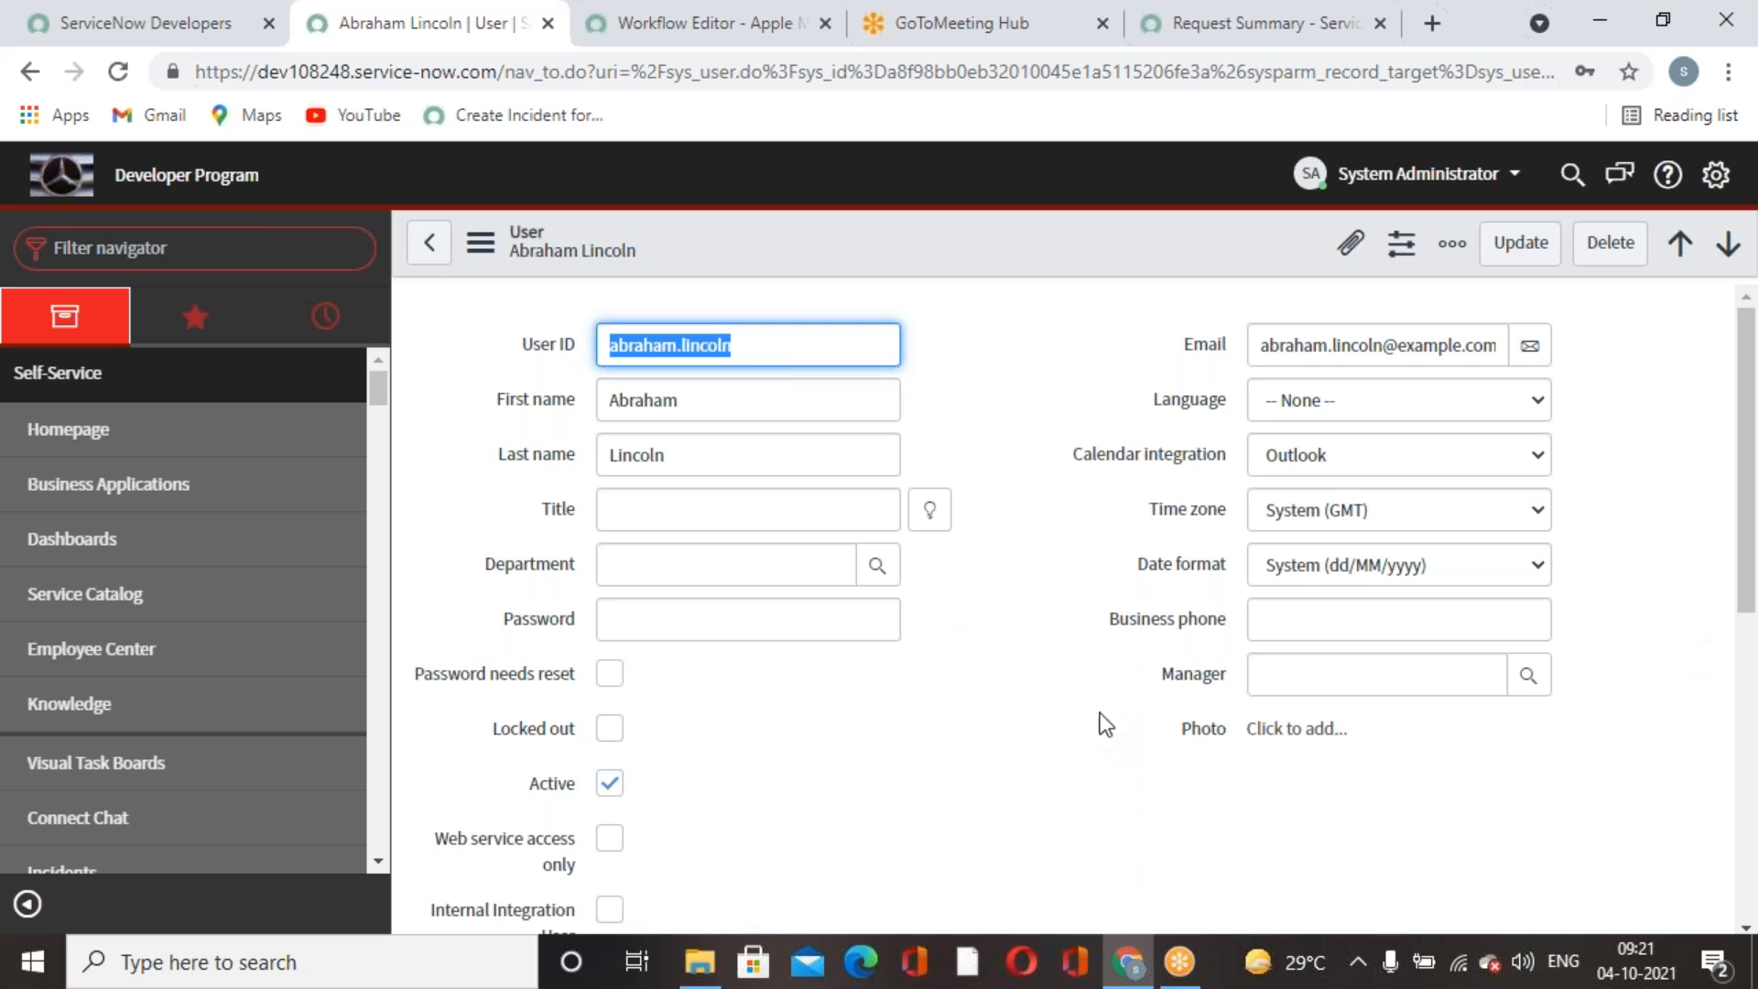
{"action": "left_click", "coordinate": [1020, 723]}
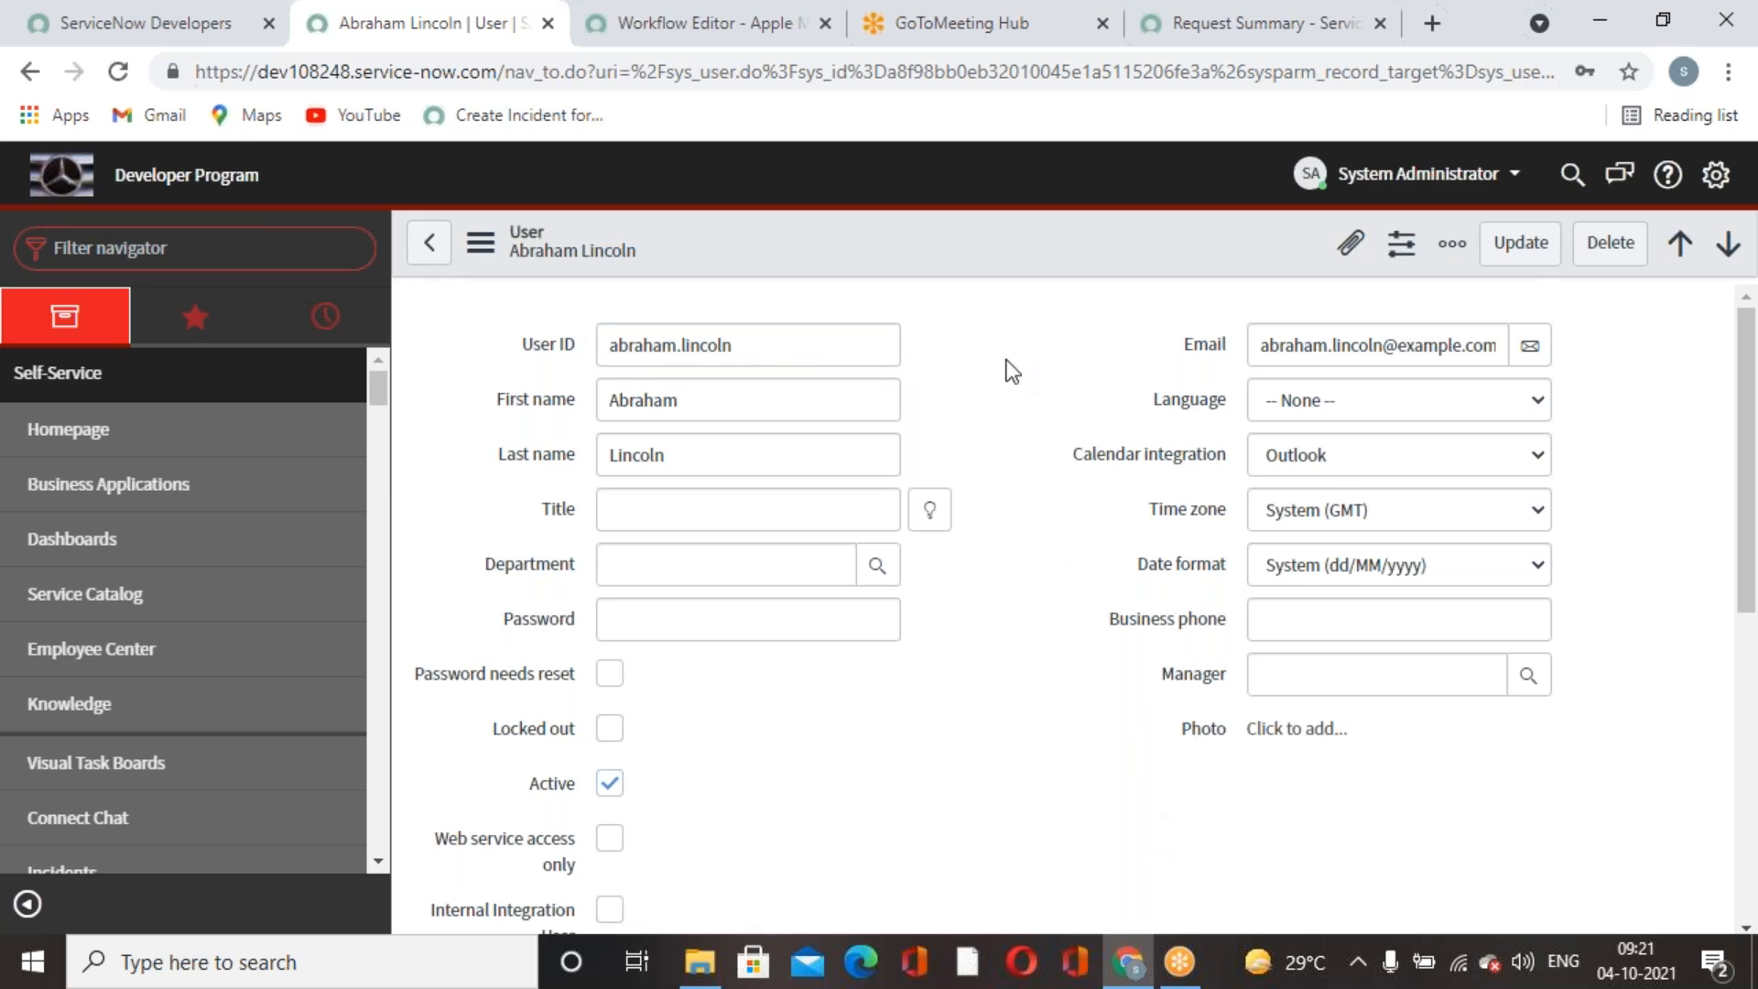
{"action": "left_click", "coordinate": [1399, 674]}
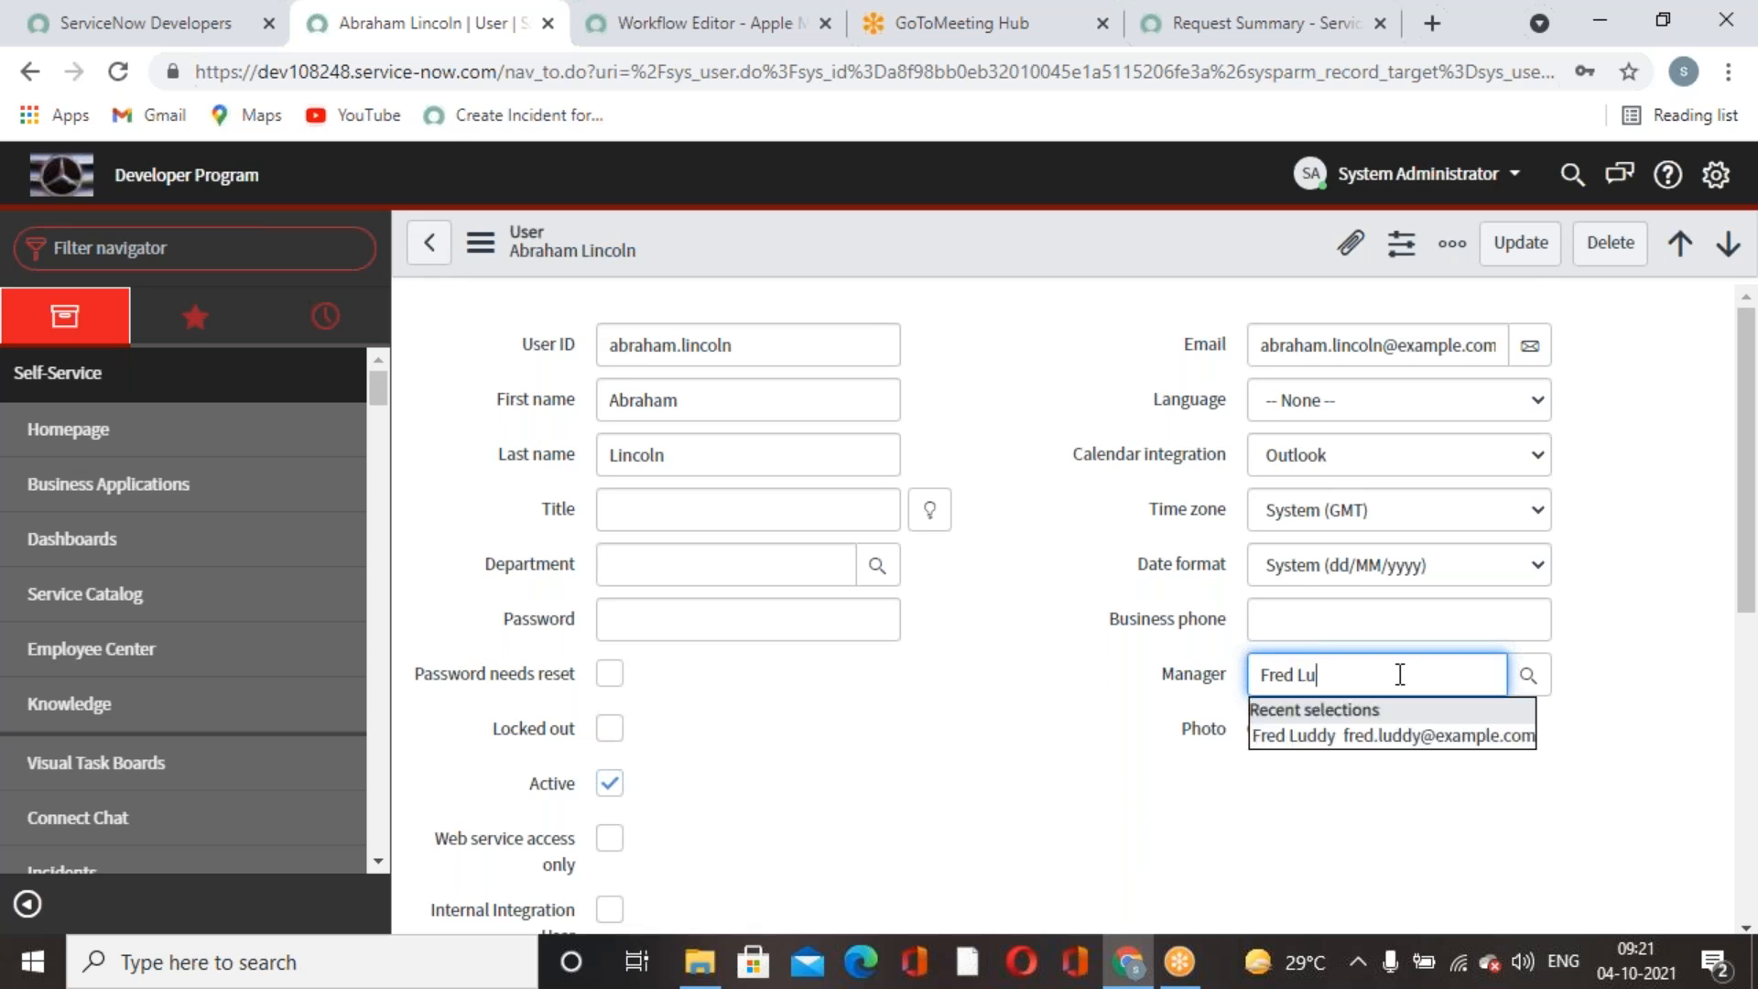
{"action": "left_click", "coordinate": [1300, 735]}
{"action": "left_click", "coordinate": [1520, 243]}
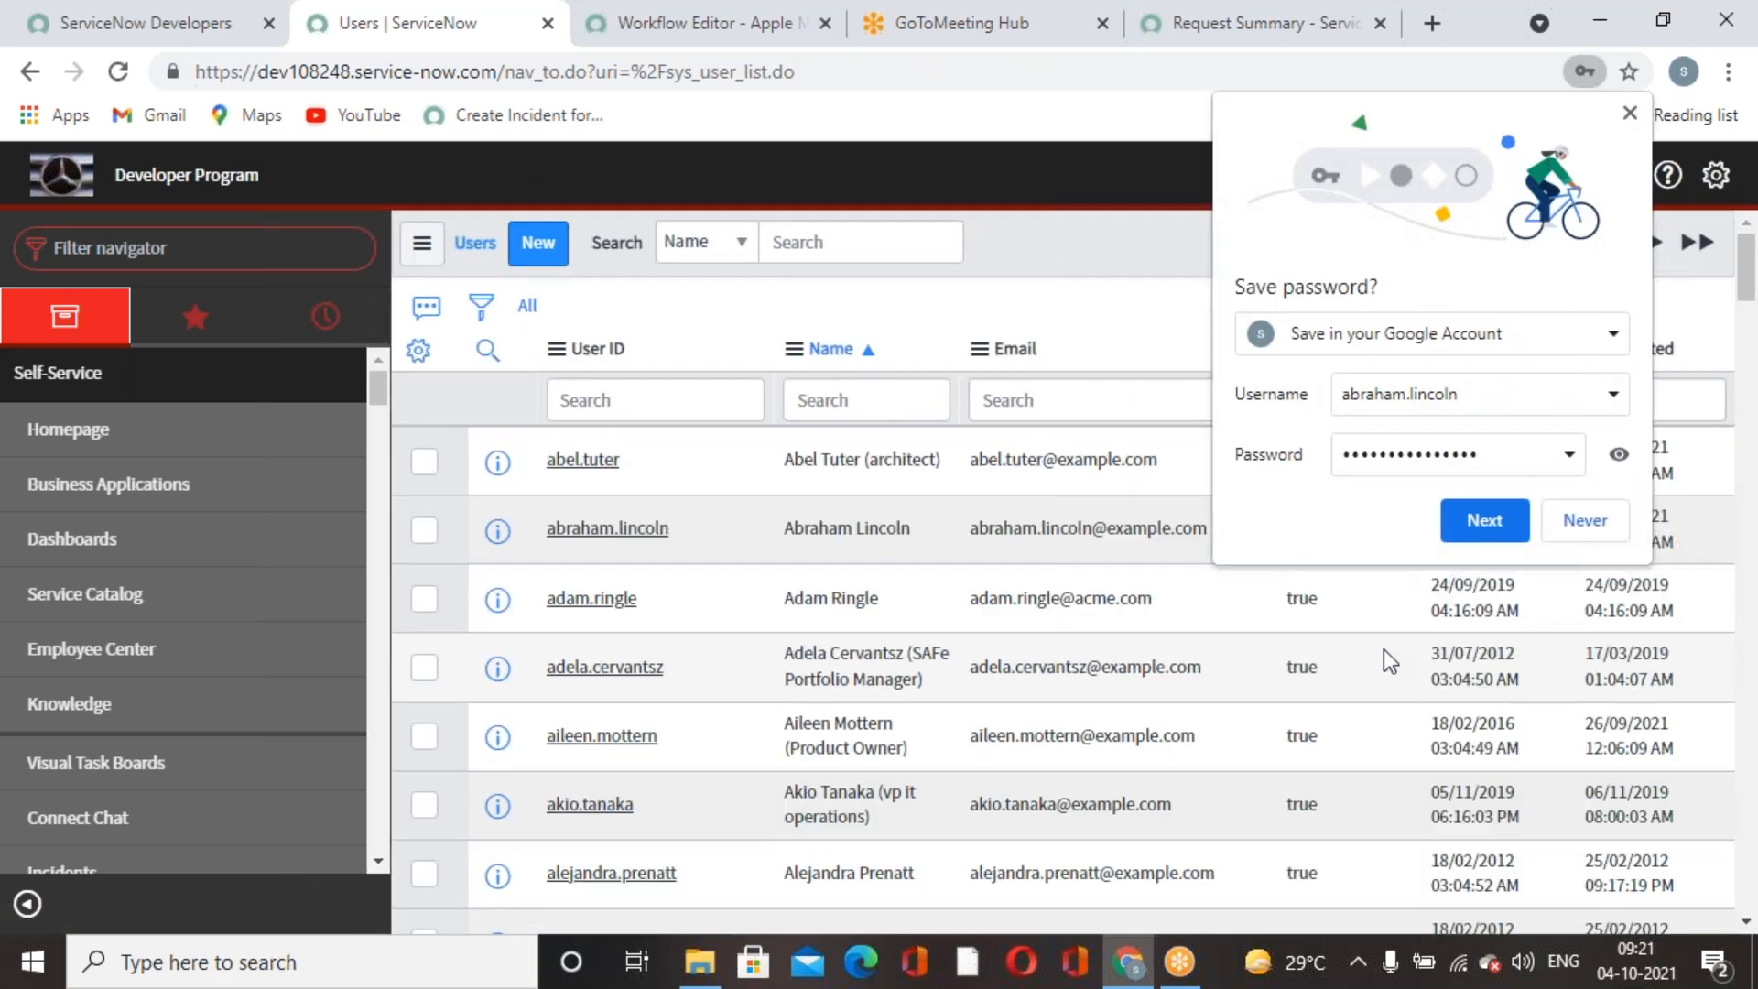
{"action": "left_click", "coordinate": [1630, 112]}
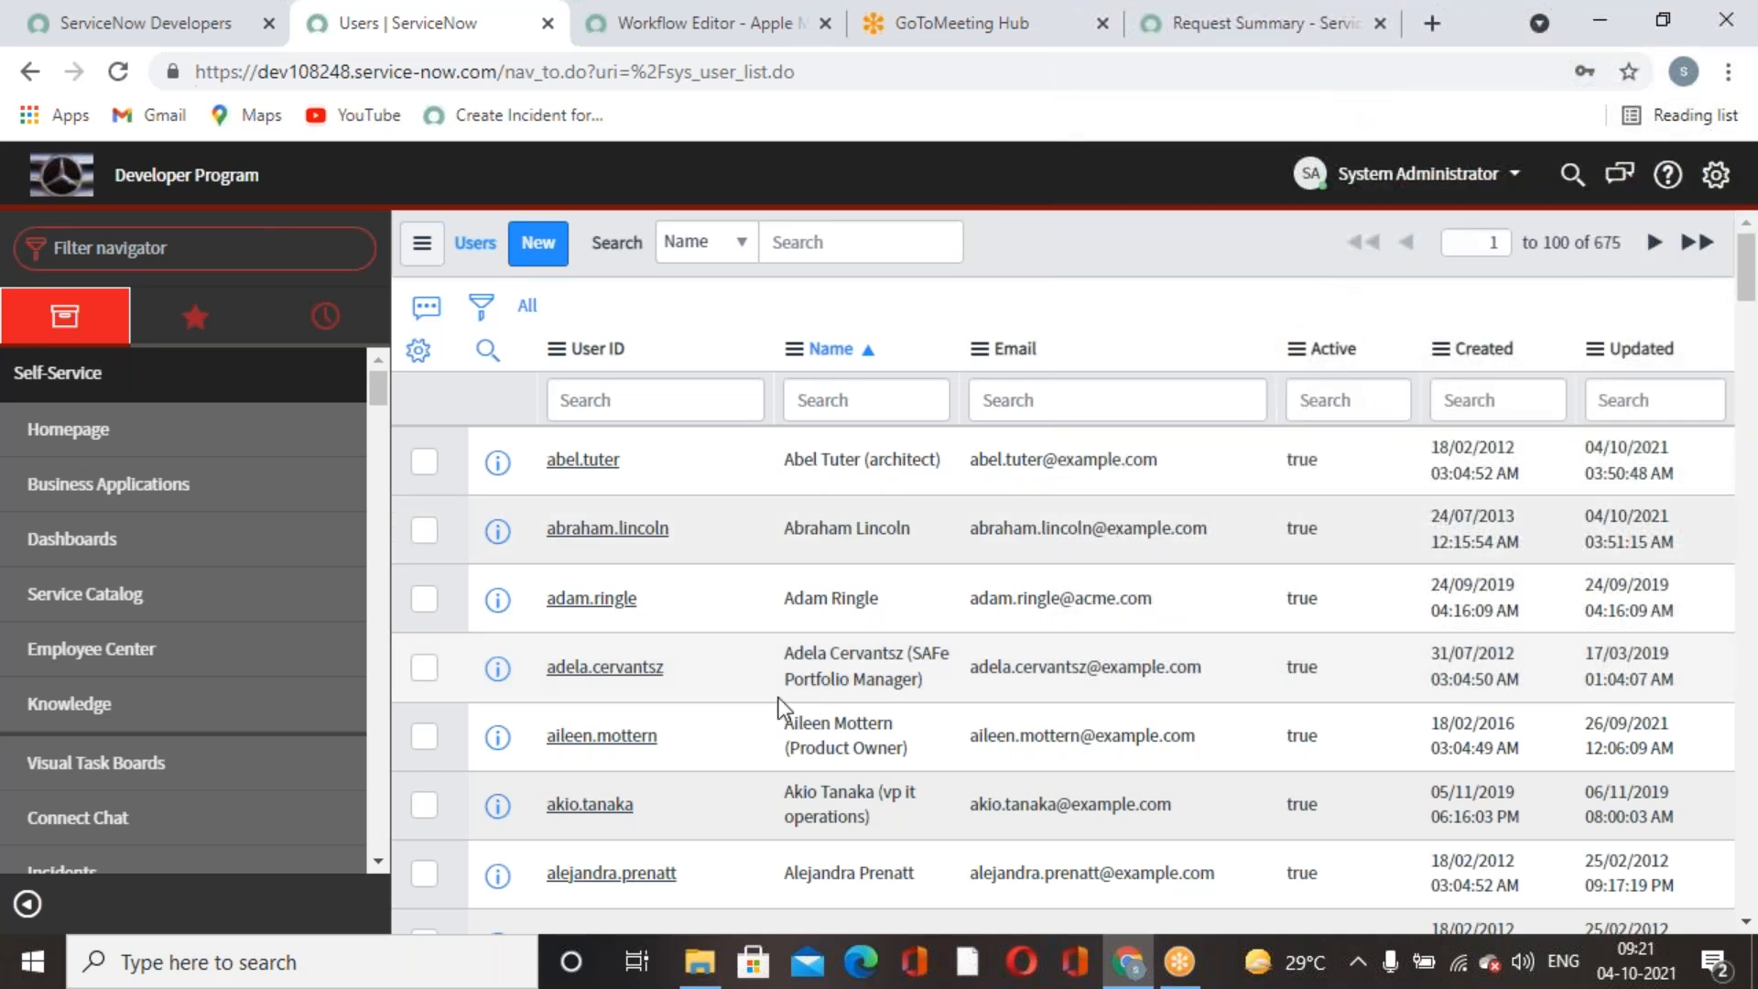
Impersonate the architect user whose manager was assigned first.
{"action": "left_click", "coordinate": [1417, 176]}
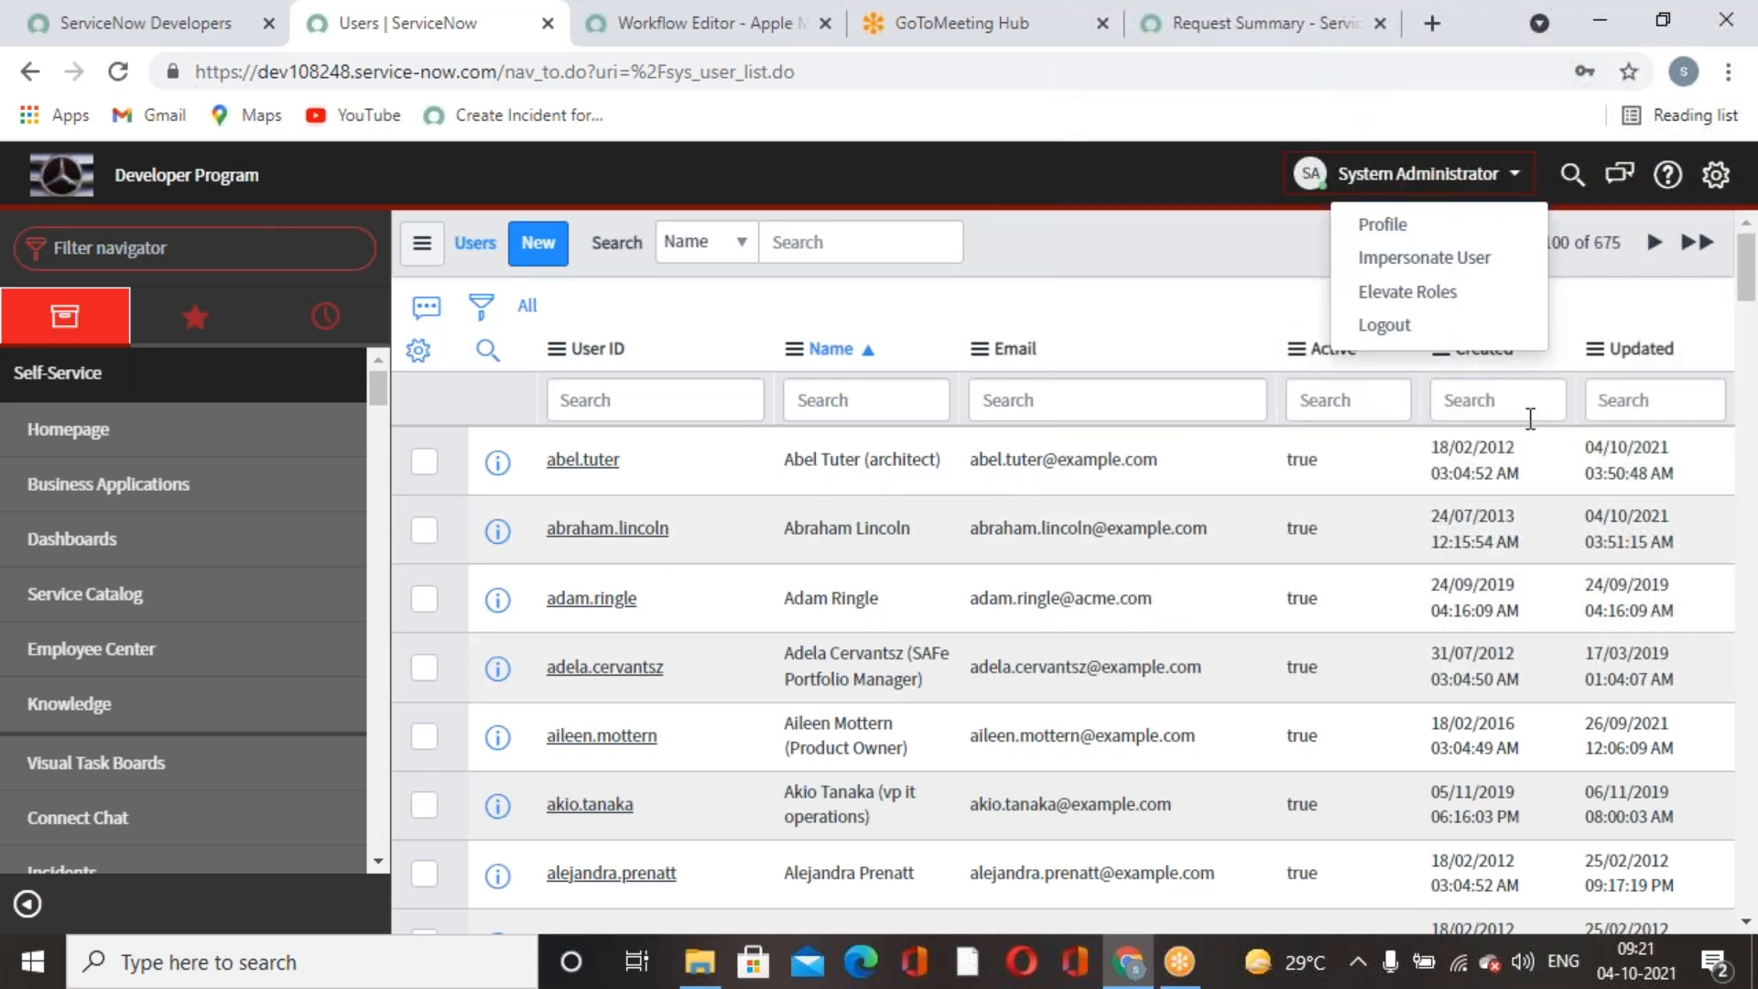
{"action": "left_click", "coordinate": [1424, 259]}
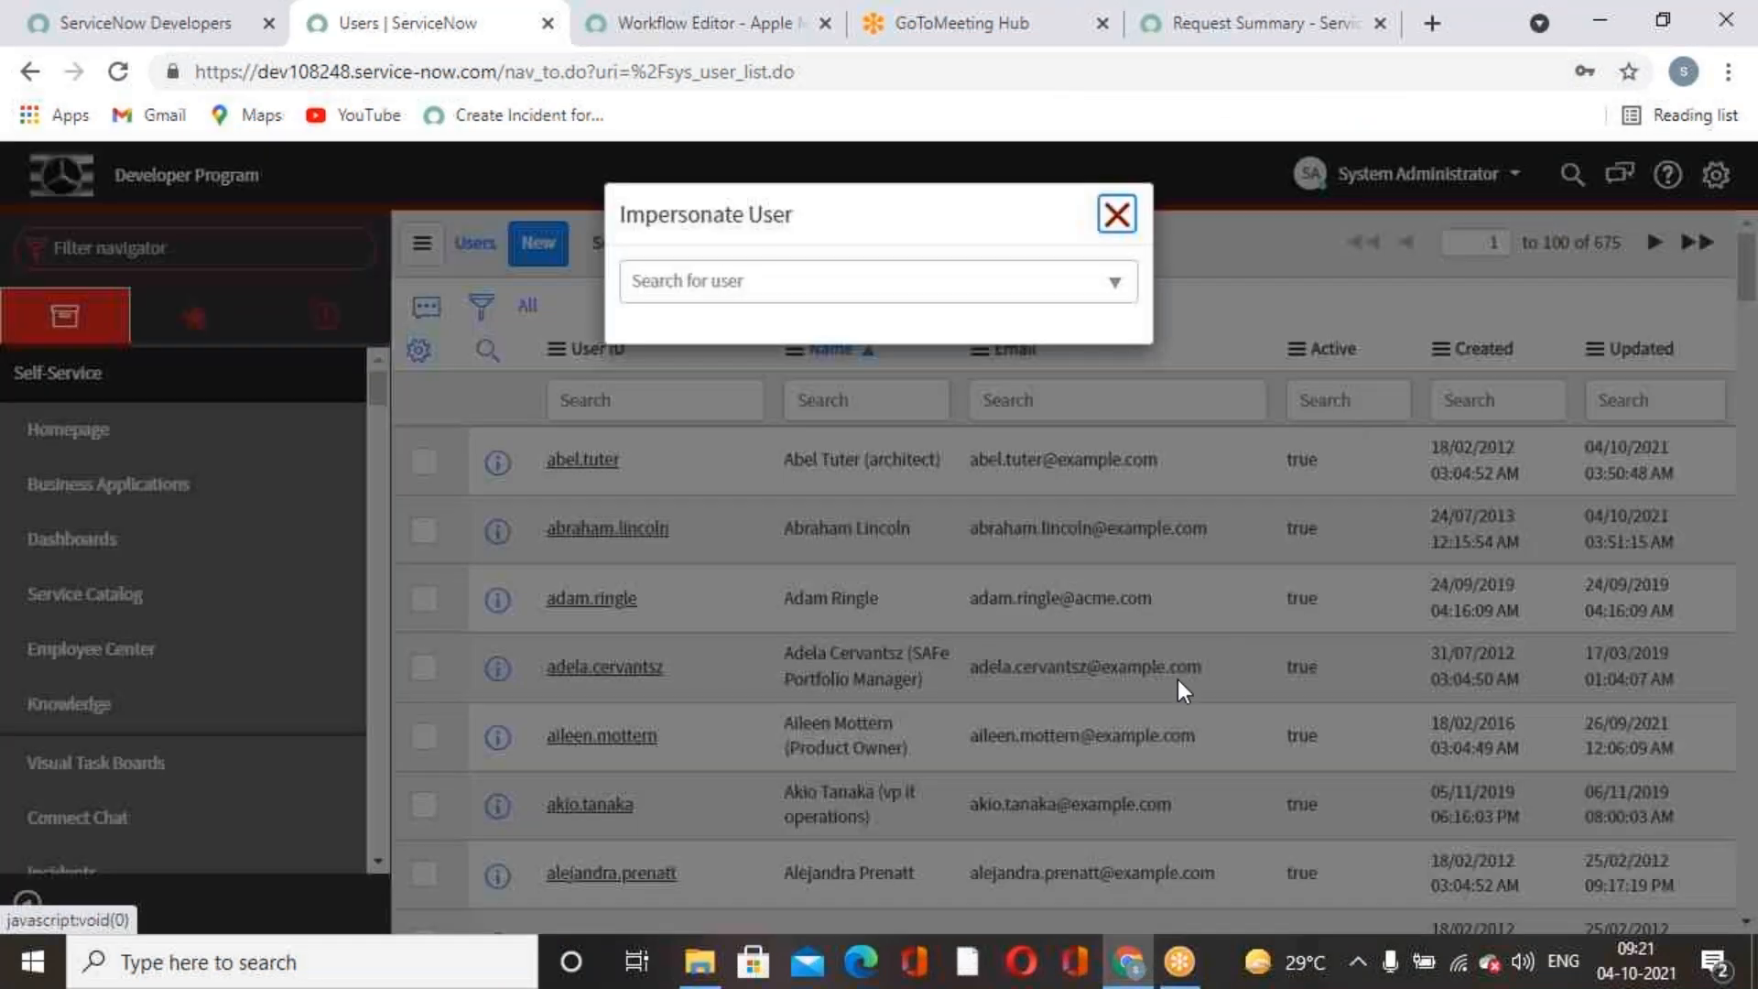
{"action": "left_click", "coordinate": [886, 289]}
{"action": "type", "text": "abe"}
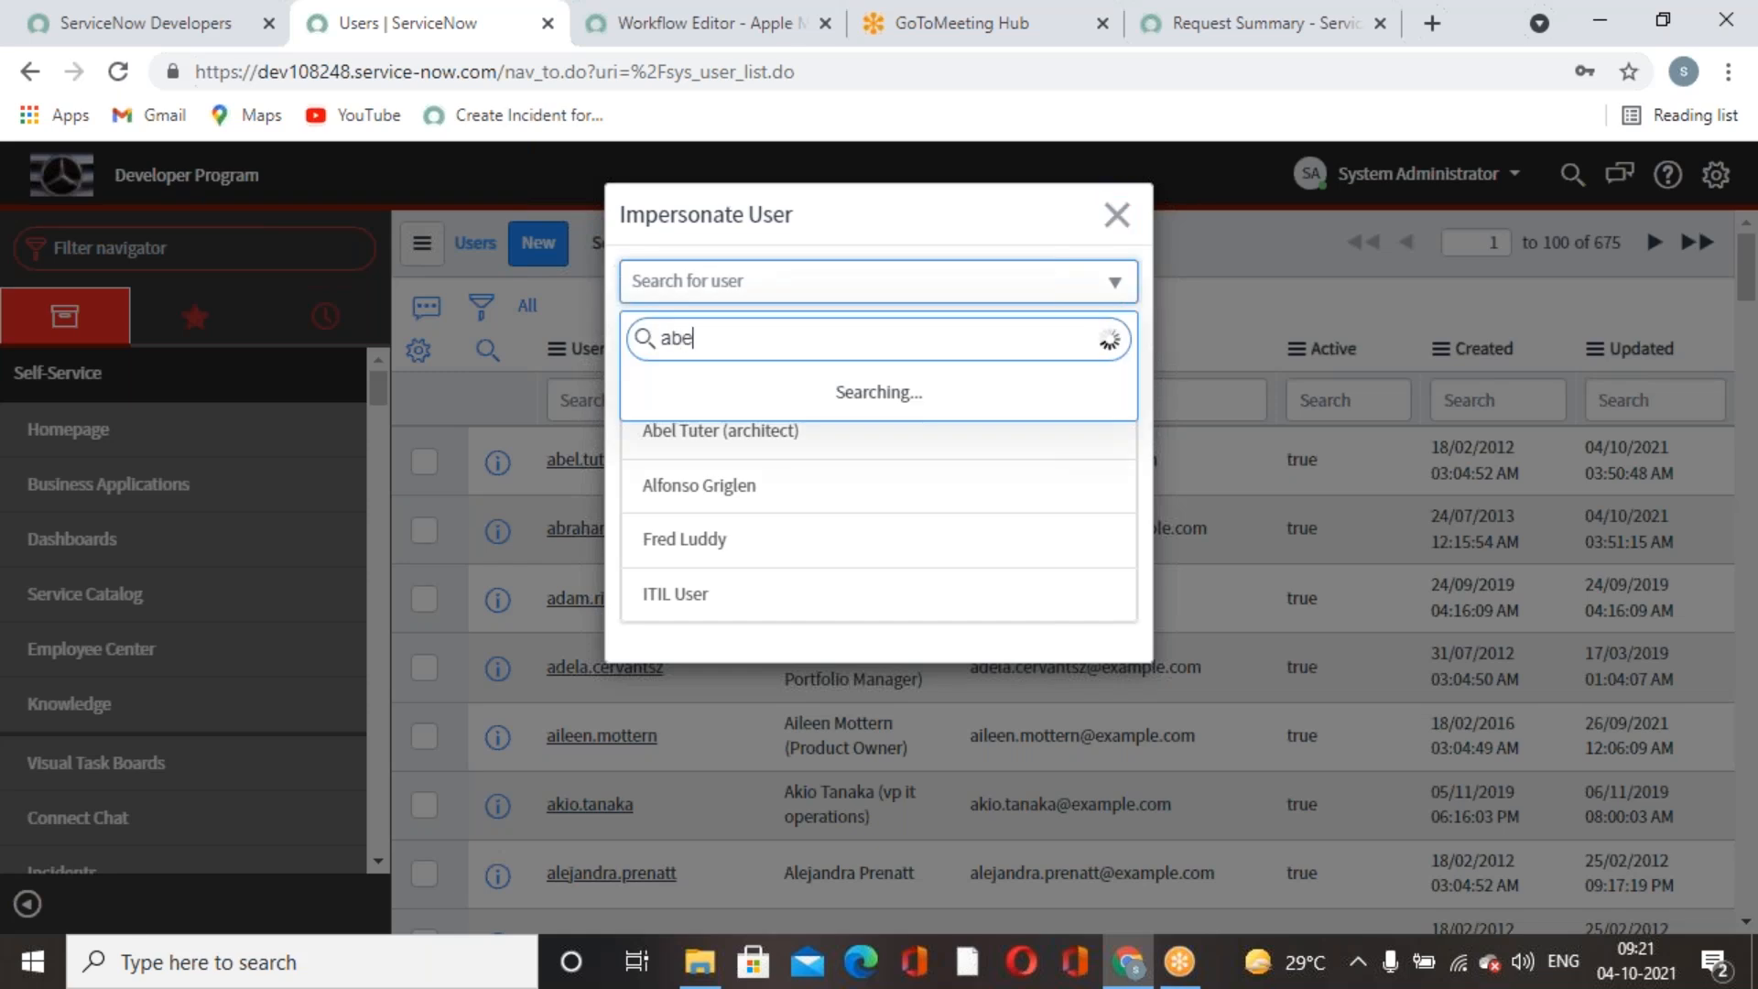
{"action": "type", "text": "l"}
{"action": "left_click", "coordinate": [777, 396]}
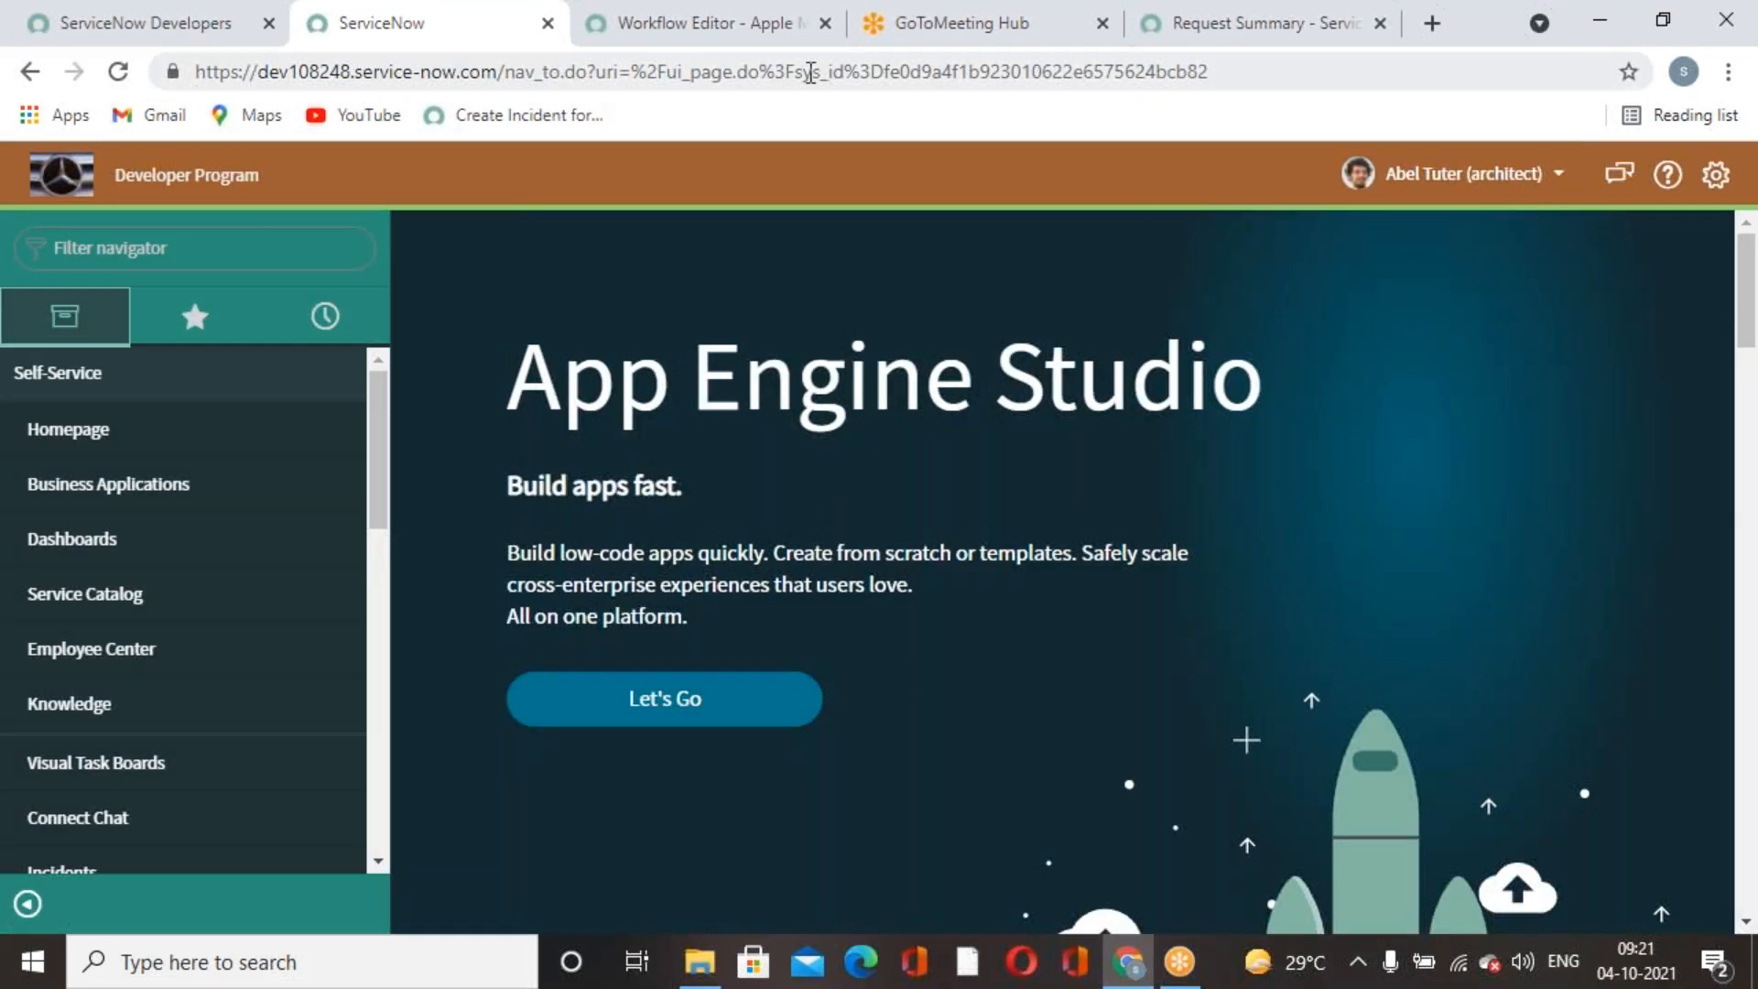
Review the Apple Mac Pro 17 workflow and reload the portal's Request Summary page as the impersonated user.
{"action": "left_click", "coordinate": [764, 22]}
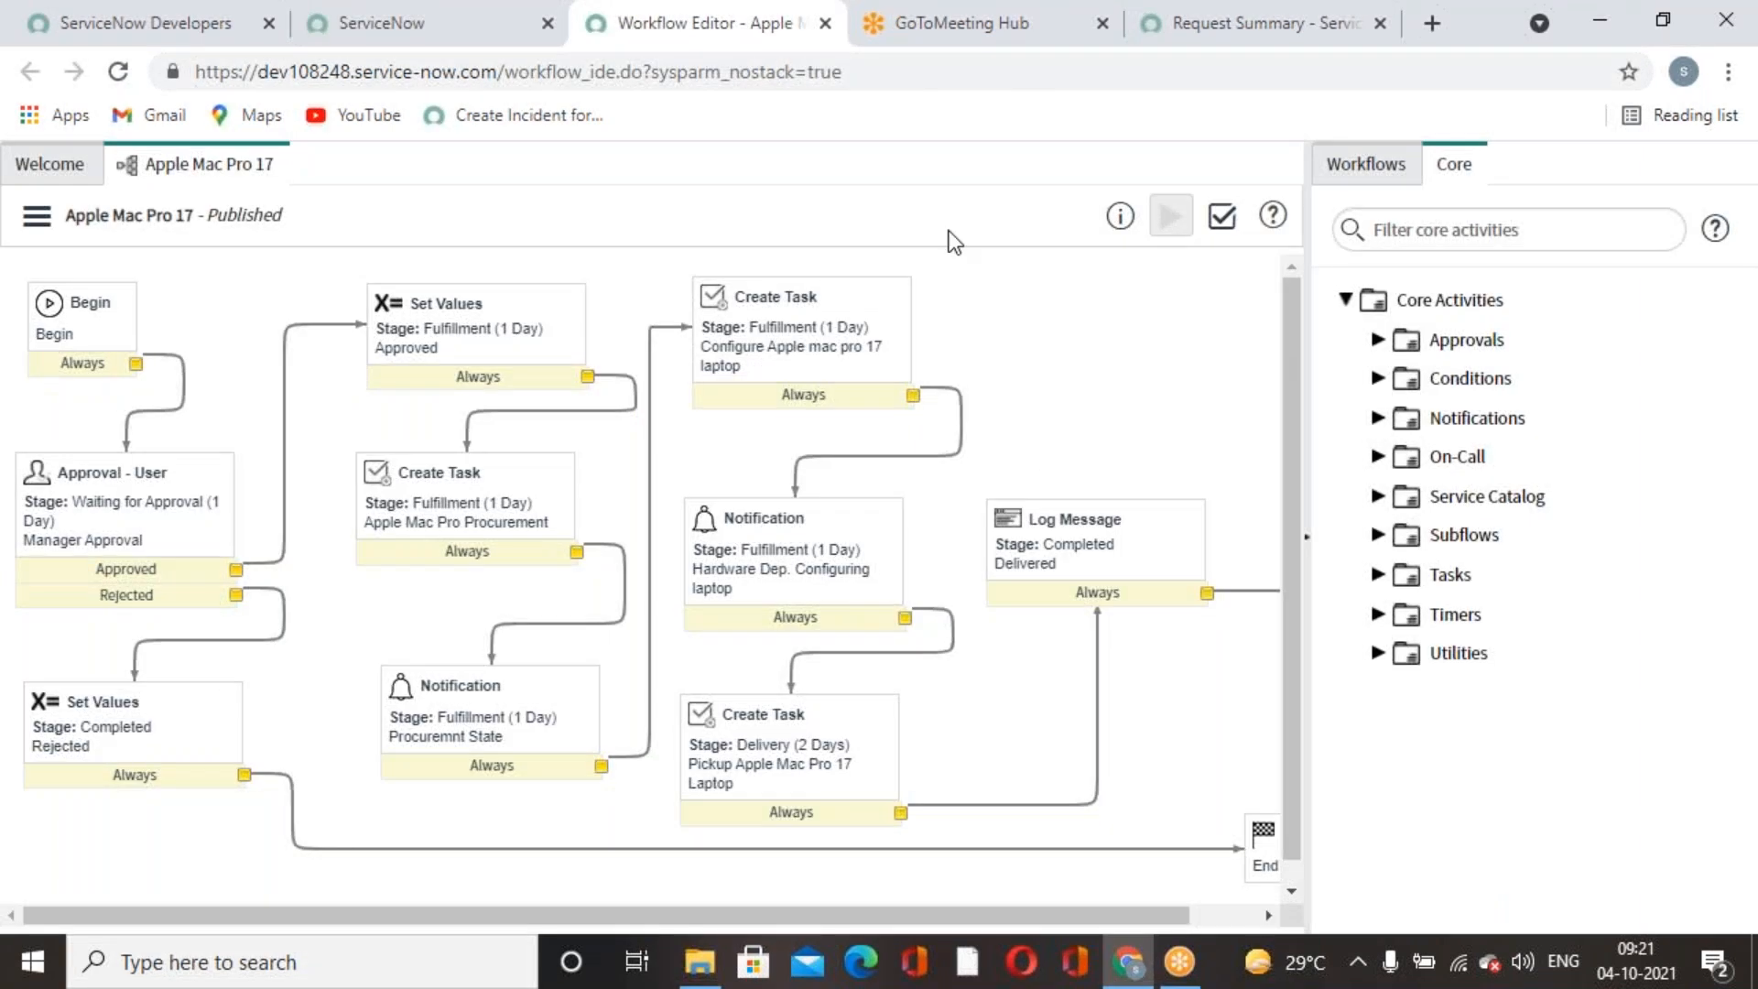
{"action": "left_click", "coordinate": [389, 28]}
{"action": "left_click", "coordinate": [1263, 23]}
{"action": "left_click", "coordinate": [114, 73]}
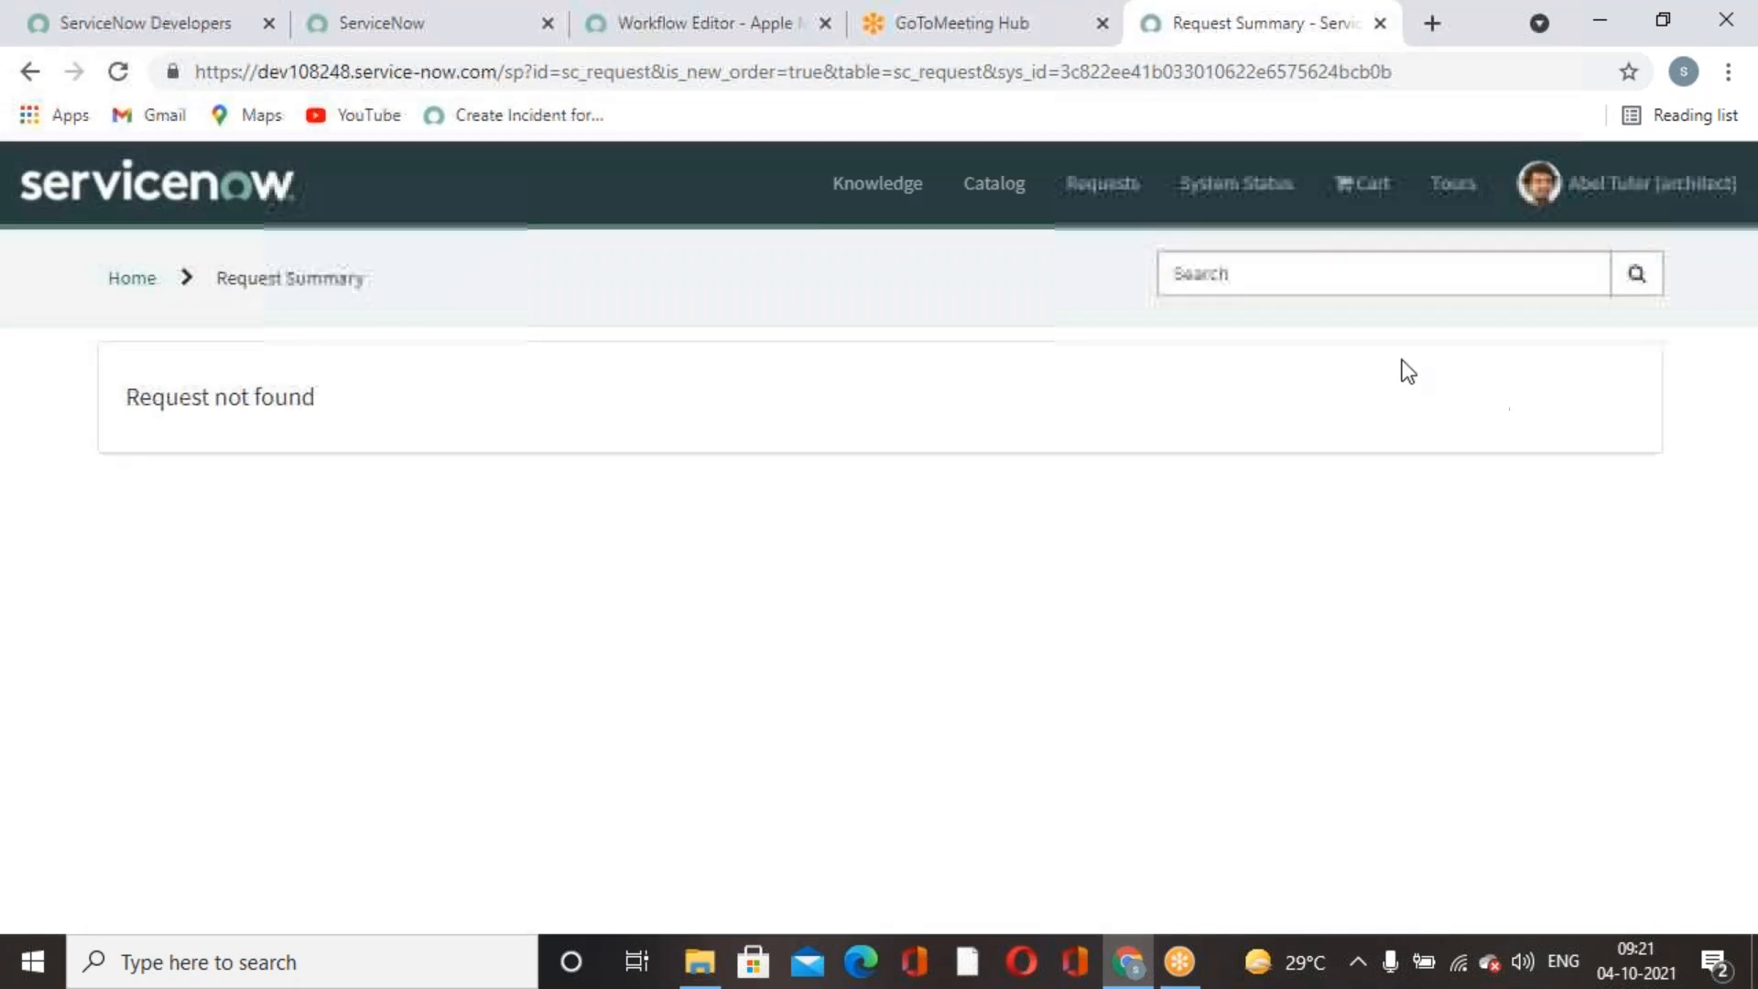
{"action": "left_click", "coordinate": [397, 28]}
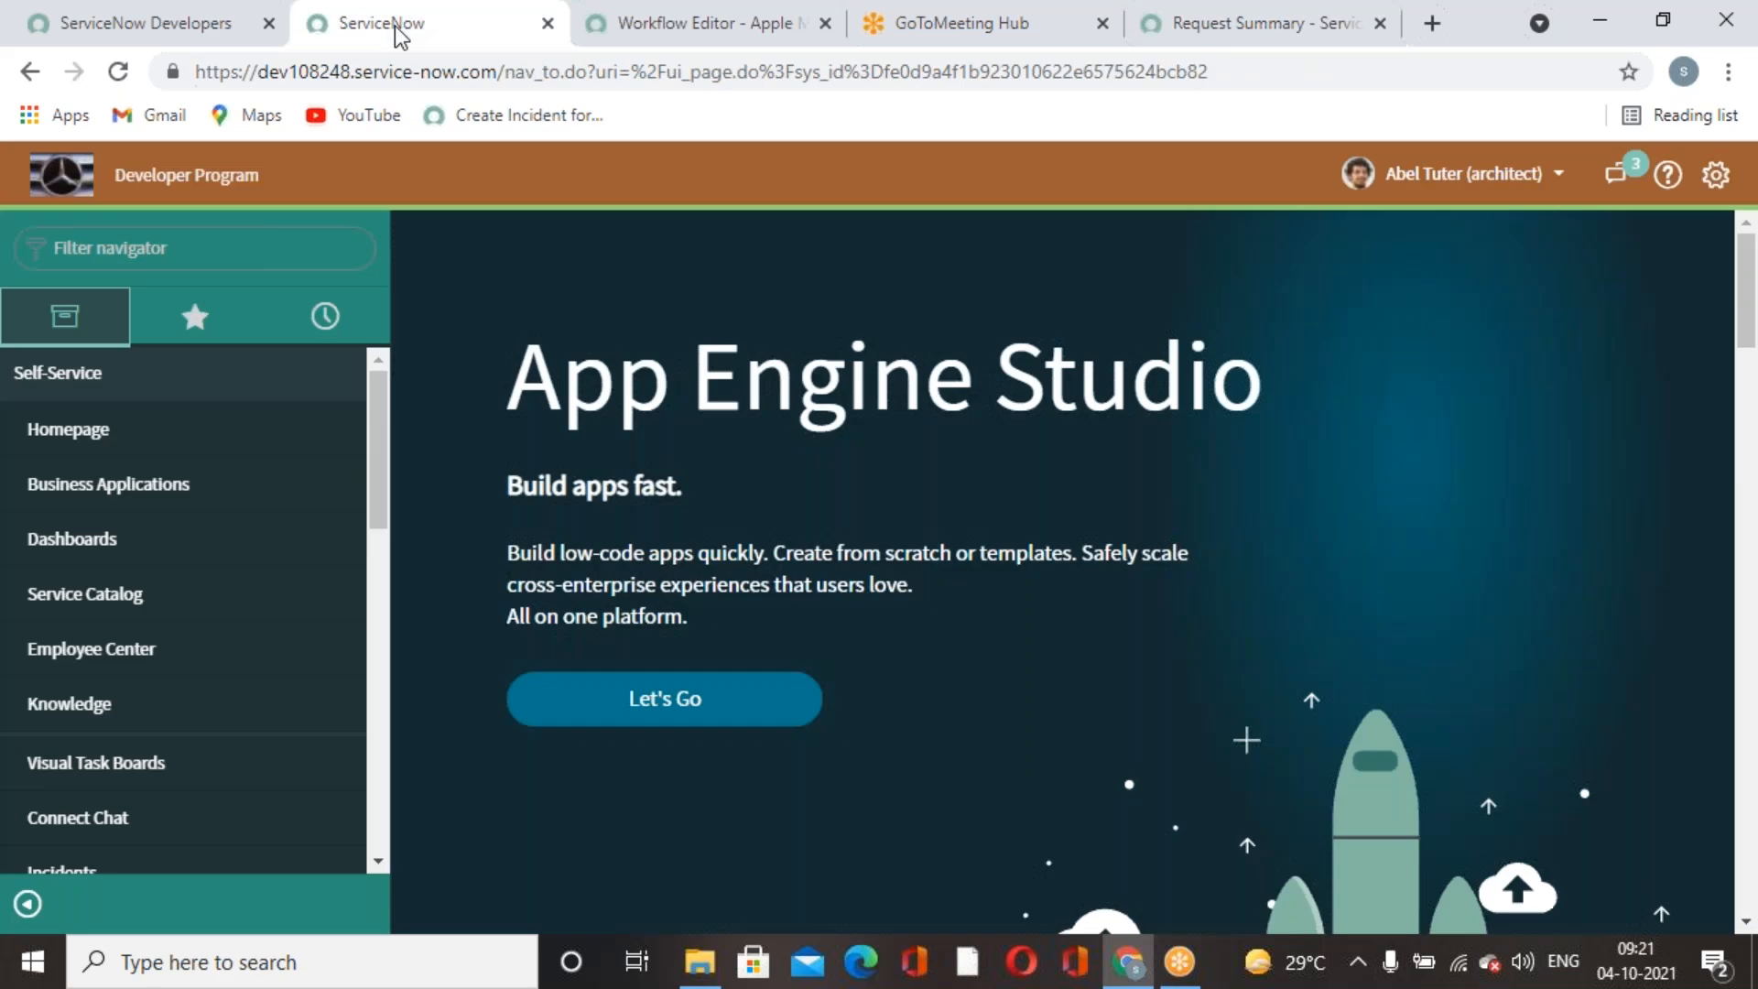
{"action": "left_click", "coordinate": [1338, 20]}
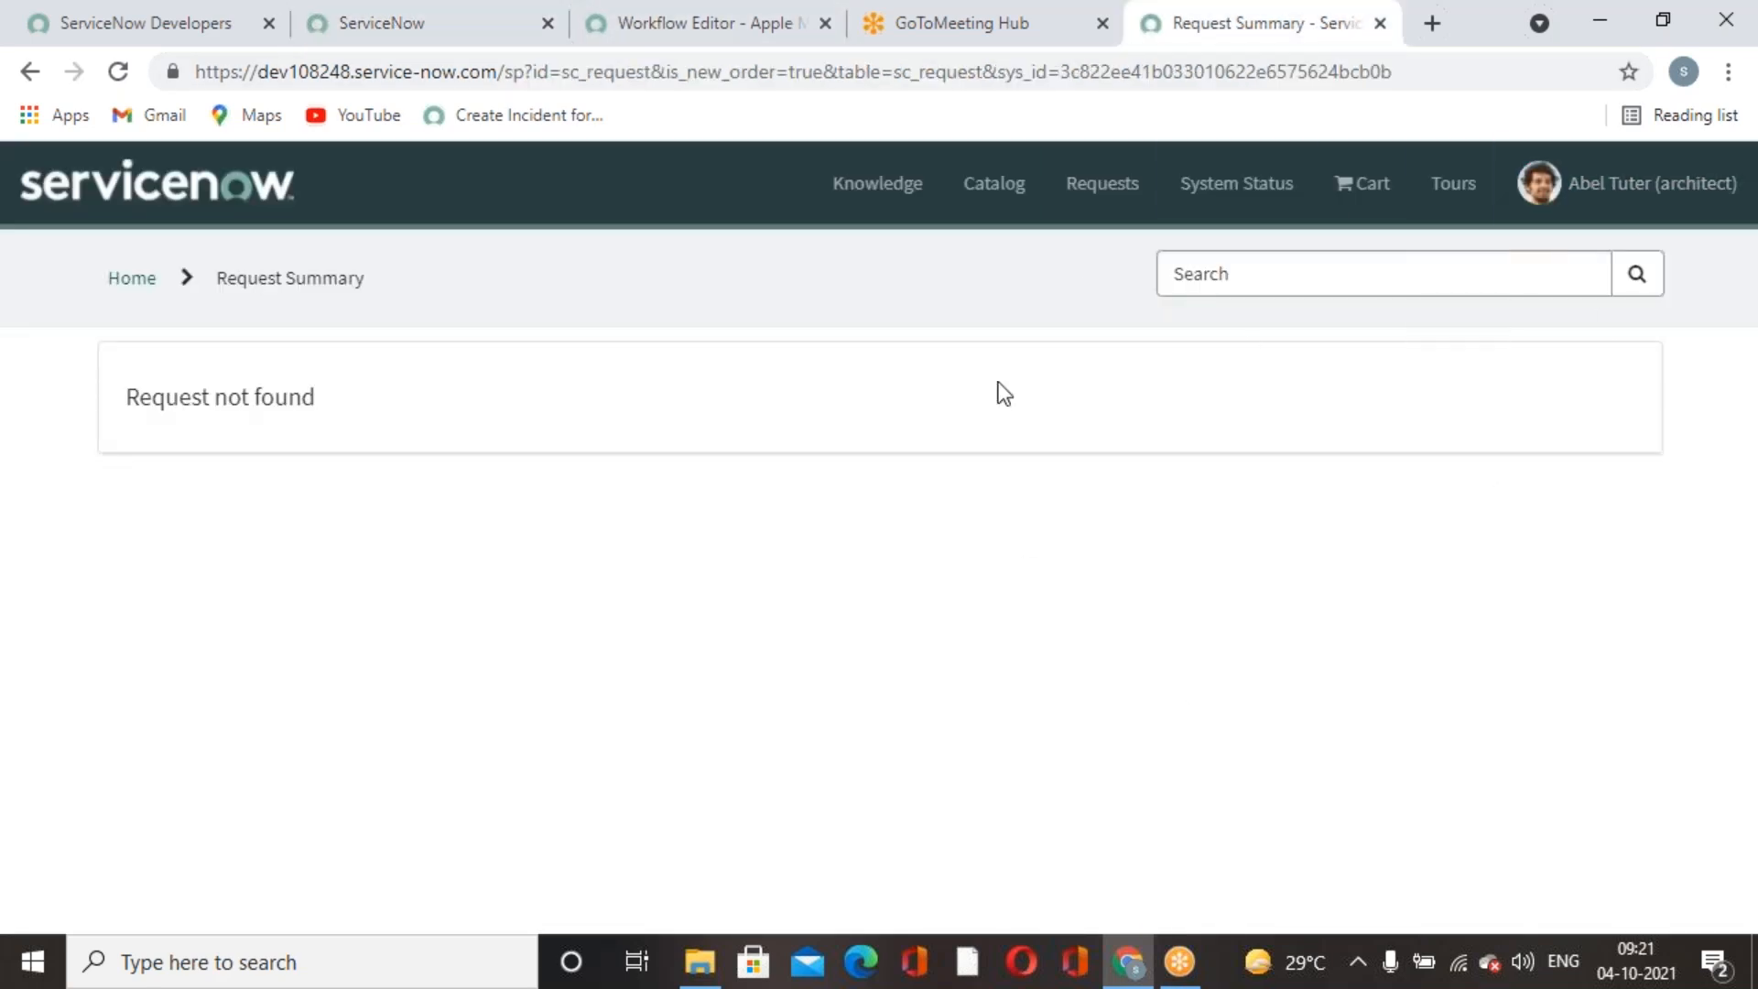
Browse the portal catalog by categories and open the Apple mac pro 17 item under Hardware.
{"action": "left_click", "coordinate": [1018, 190]}
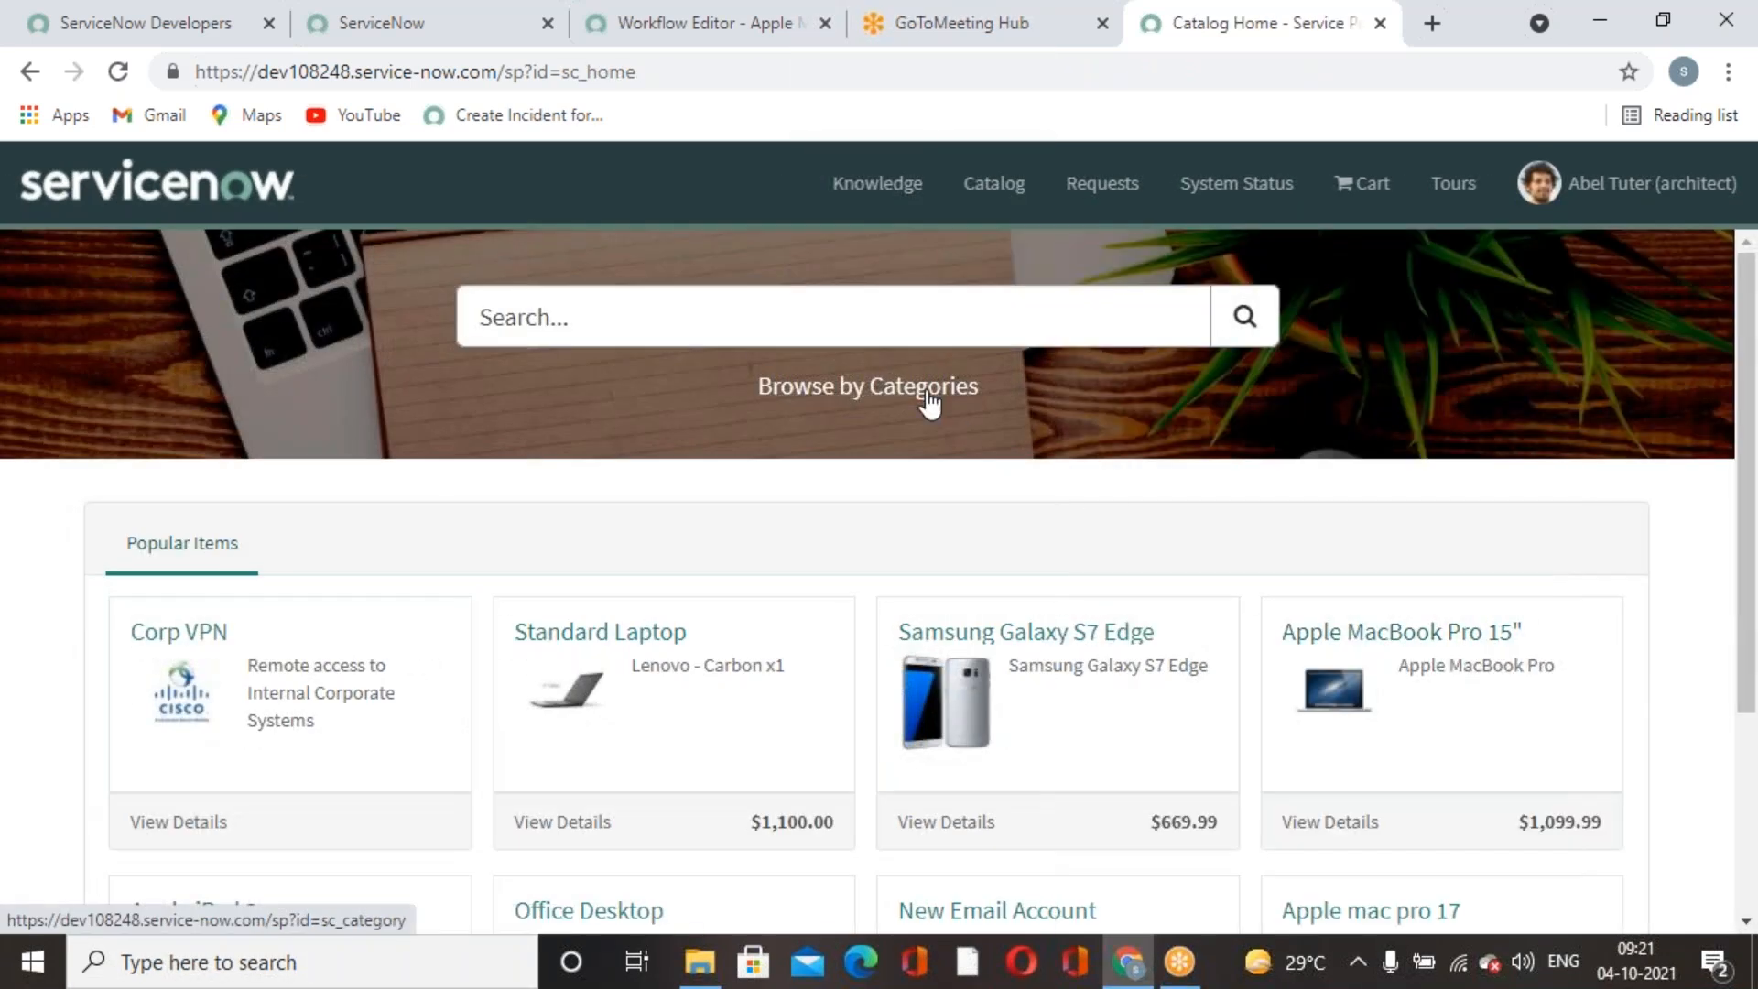
{"action": "left_click", "coordinate": [928, 392]}
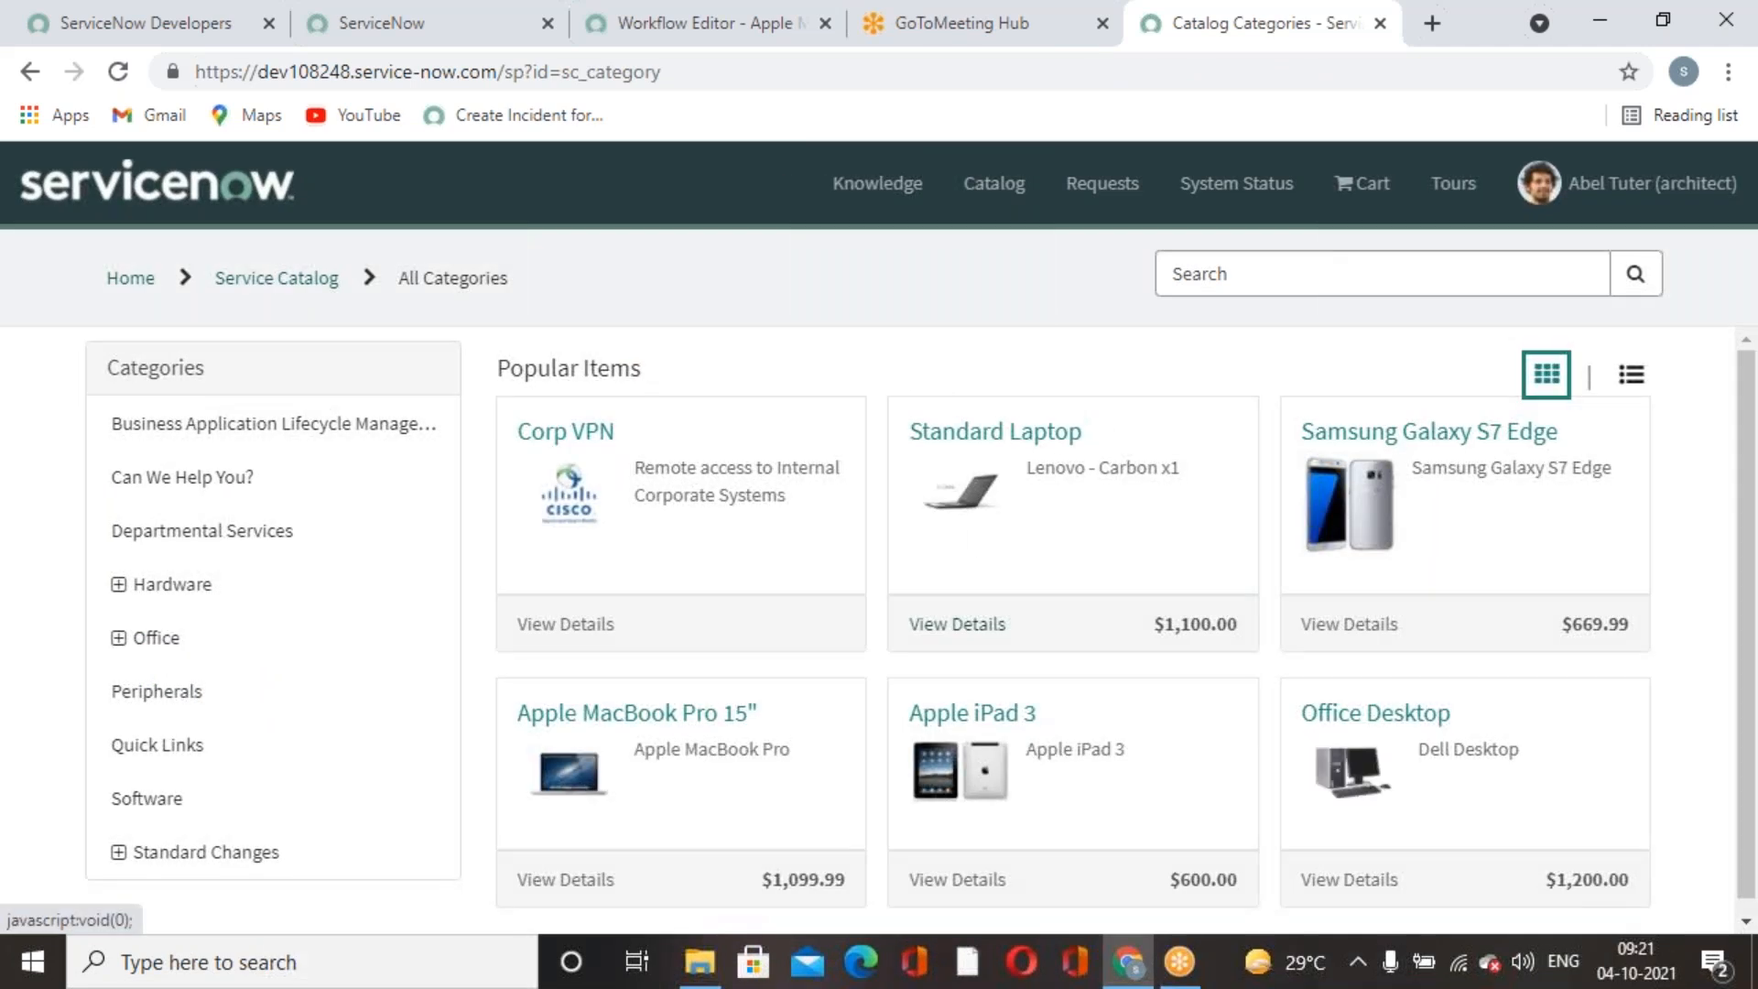
{"action": "left_click", "coordinate": [197, 590]}
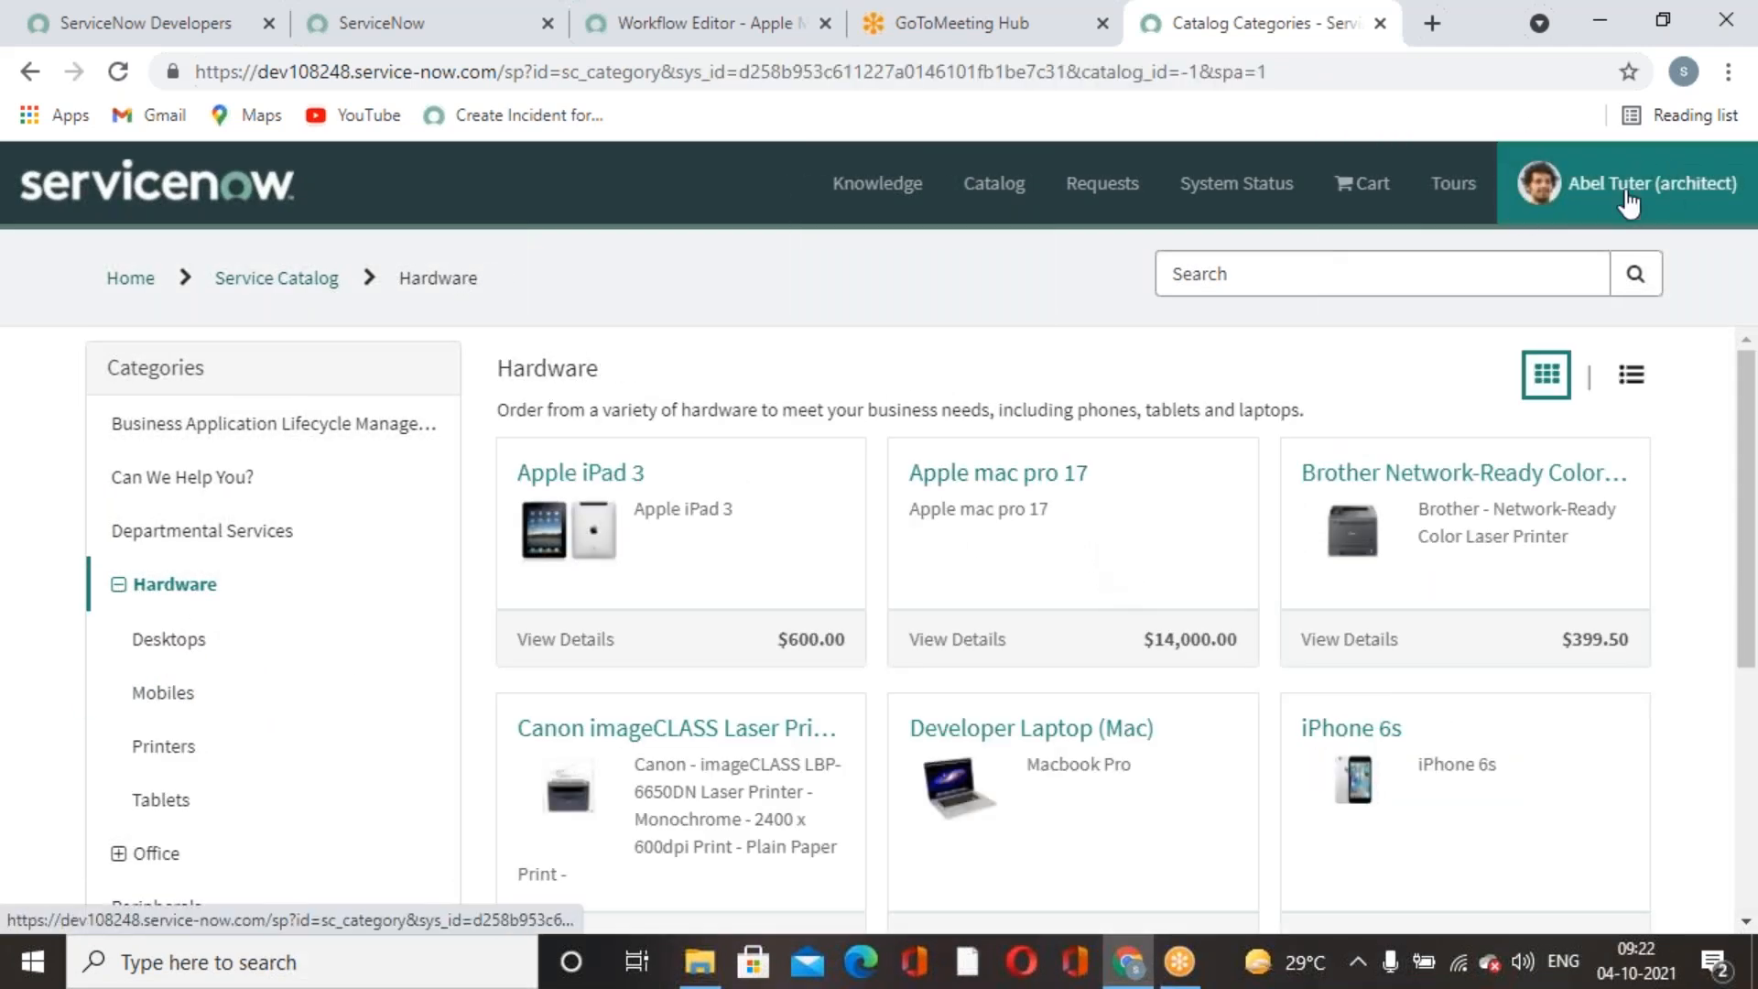
{"action": "left_click", "coordinate": [1053, 499]}
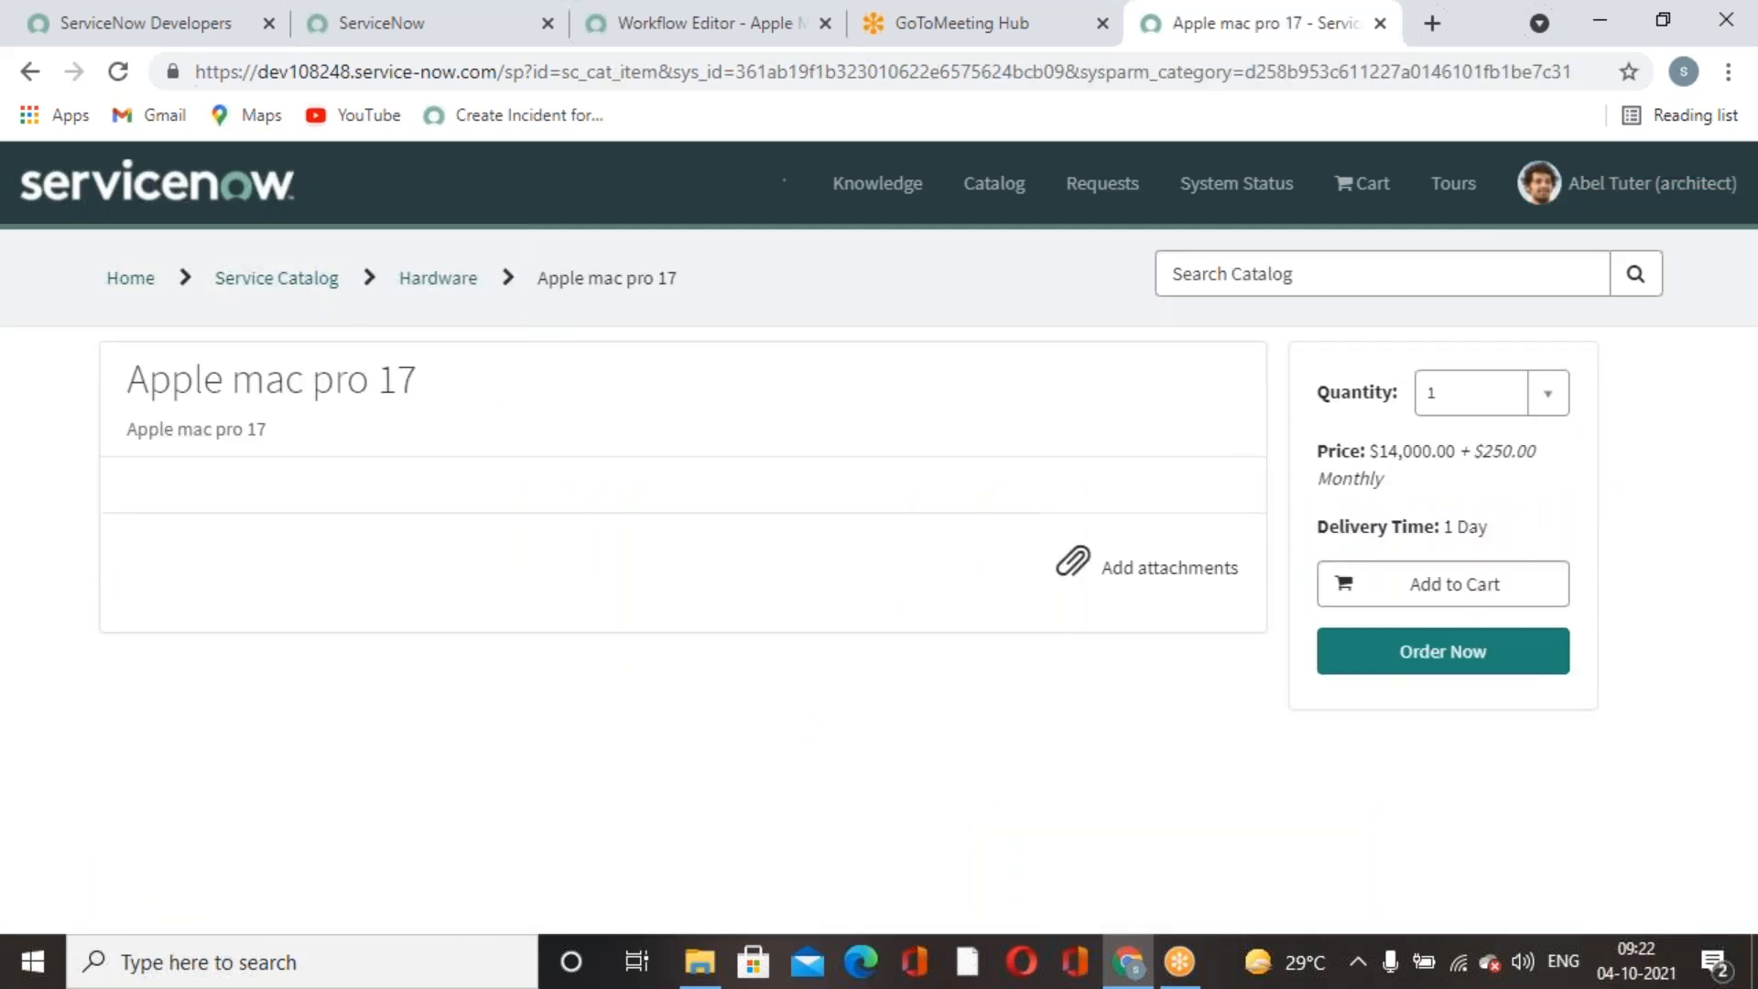
Fill in the employee's full name, the reporting manager and the people manager on the Apple mac pro 17 order form.
{"action": "left_click", "coordinate": [796, 548]}
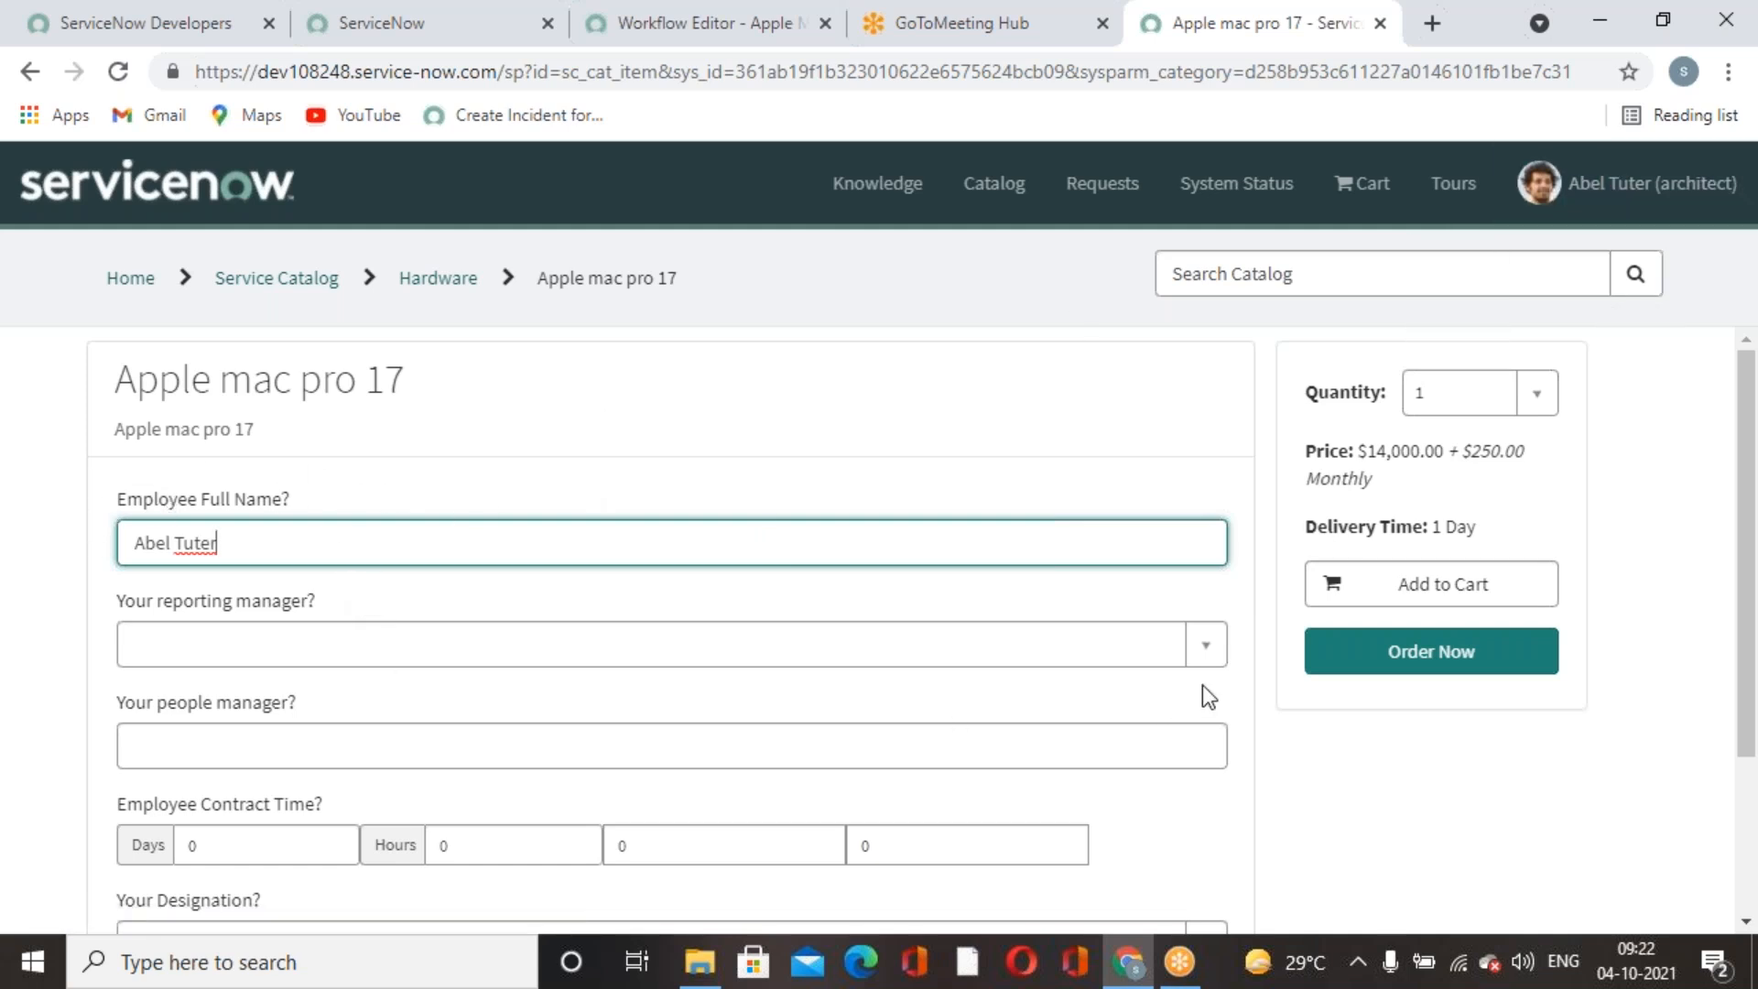
{"action": "left_click", "coordinate": [1210, 652]}
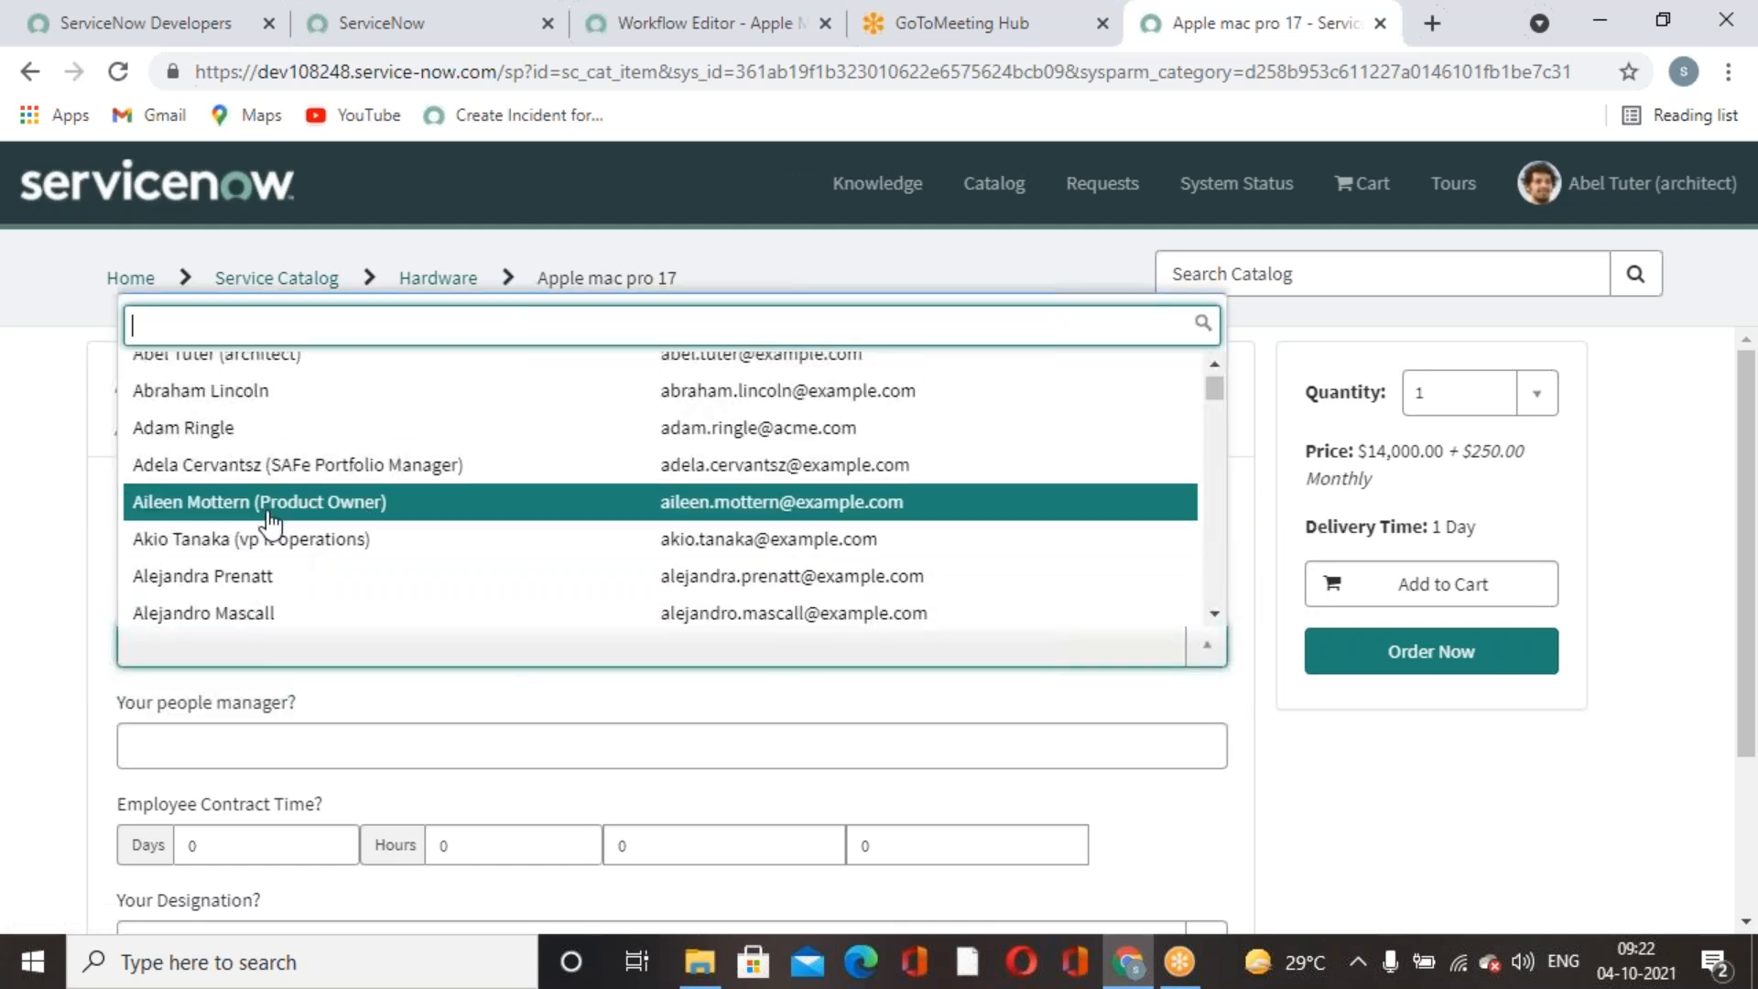
{"action": "scroll", "coordinate": [356, 518], "scroll_direction": "up", "scroll_amount": 1}
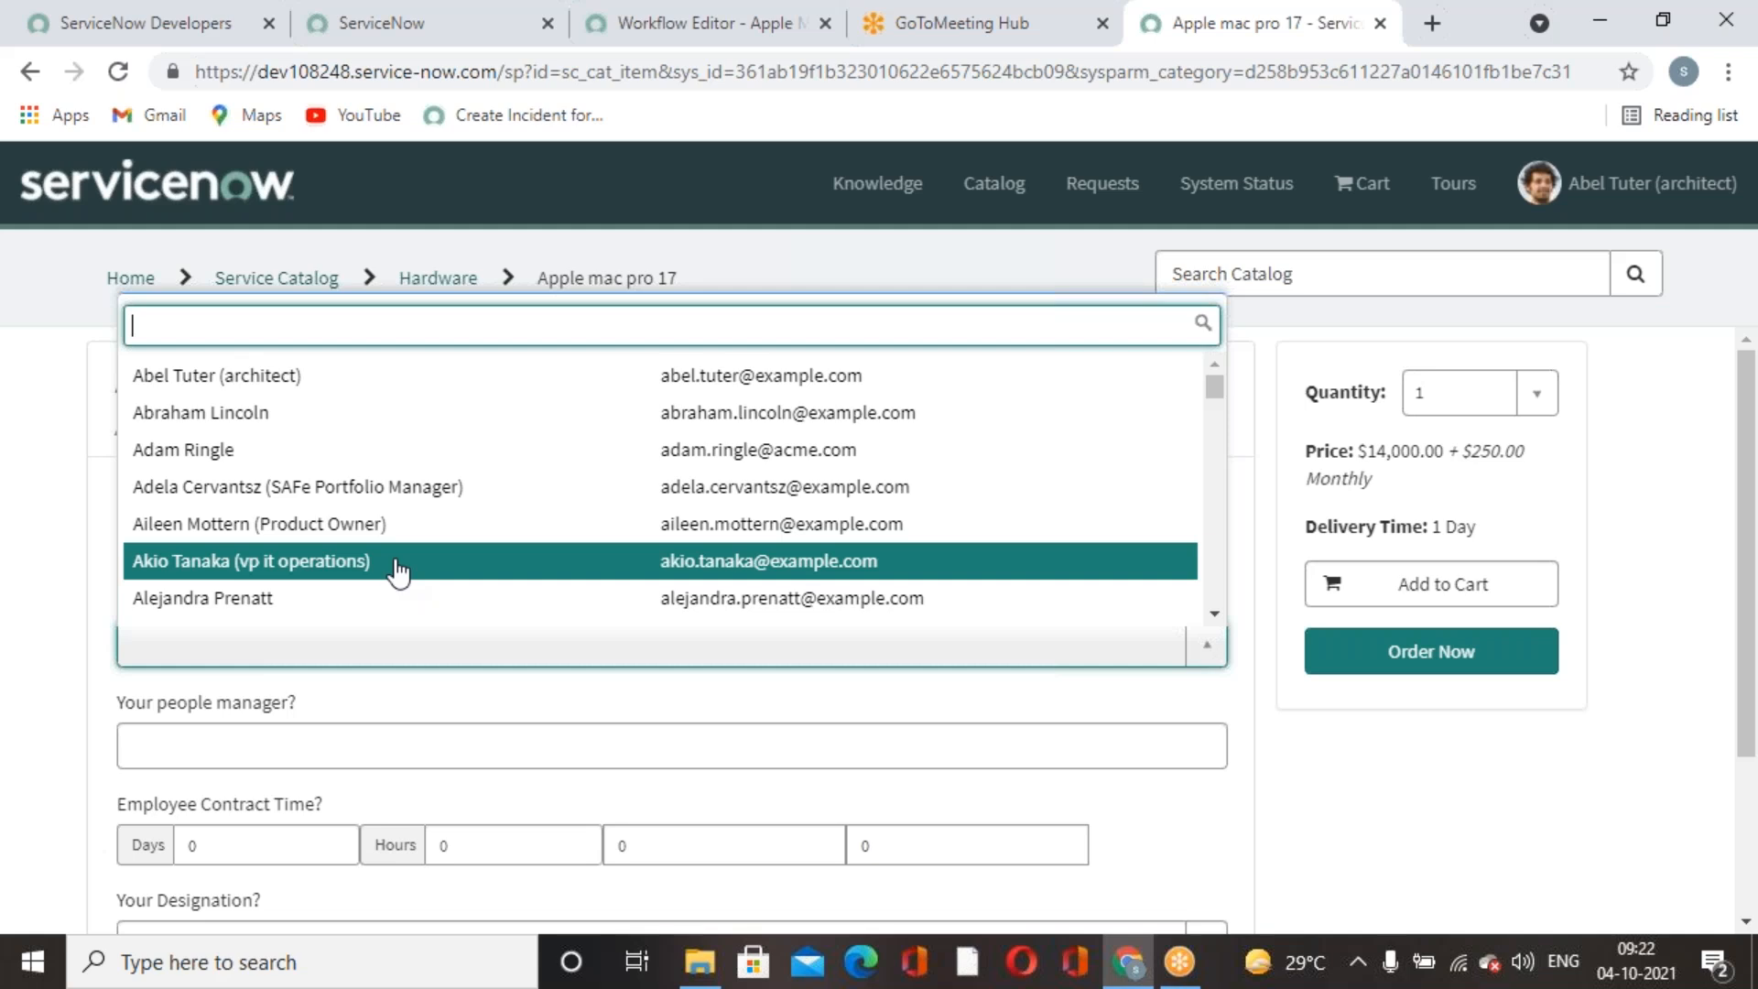
{"action": "type", "text": "fre"}
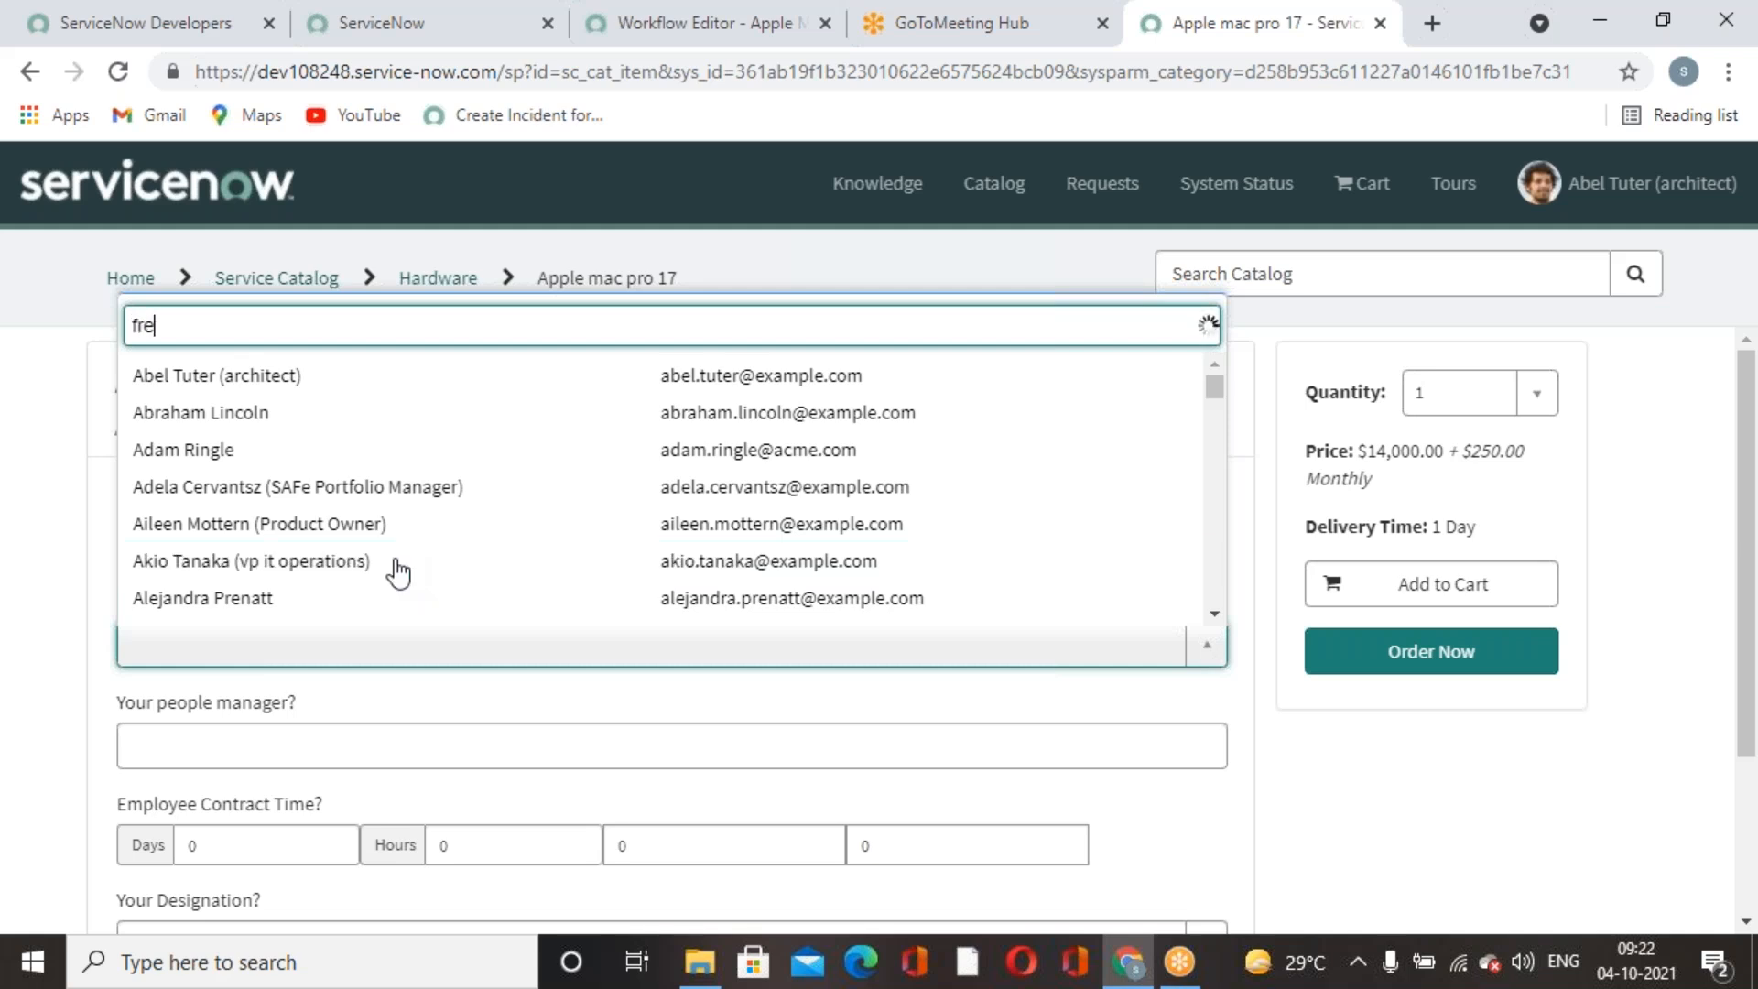
{"action": "type", "text": "d"}
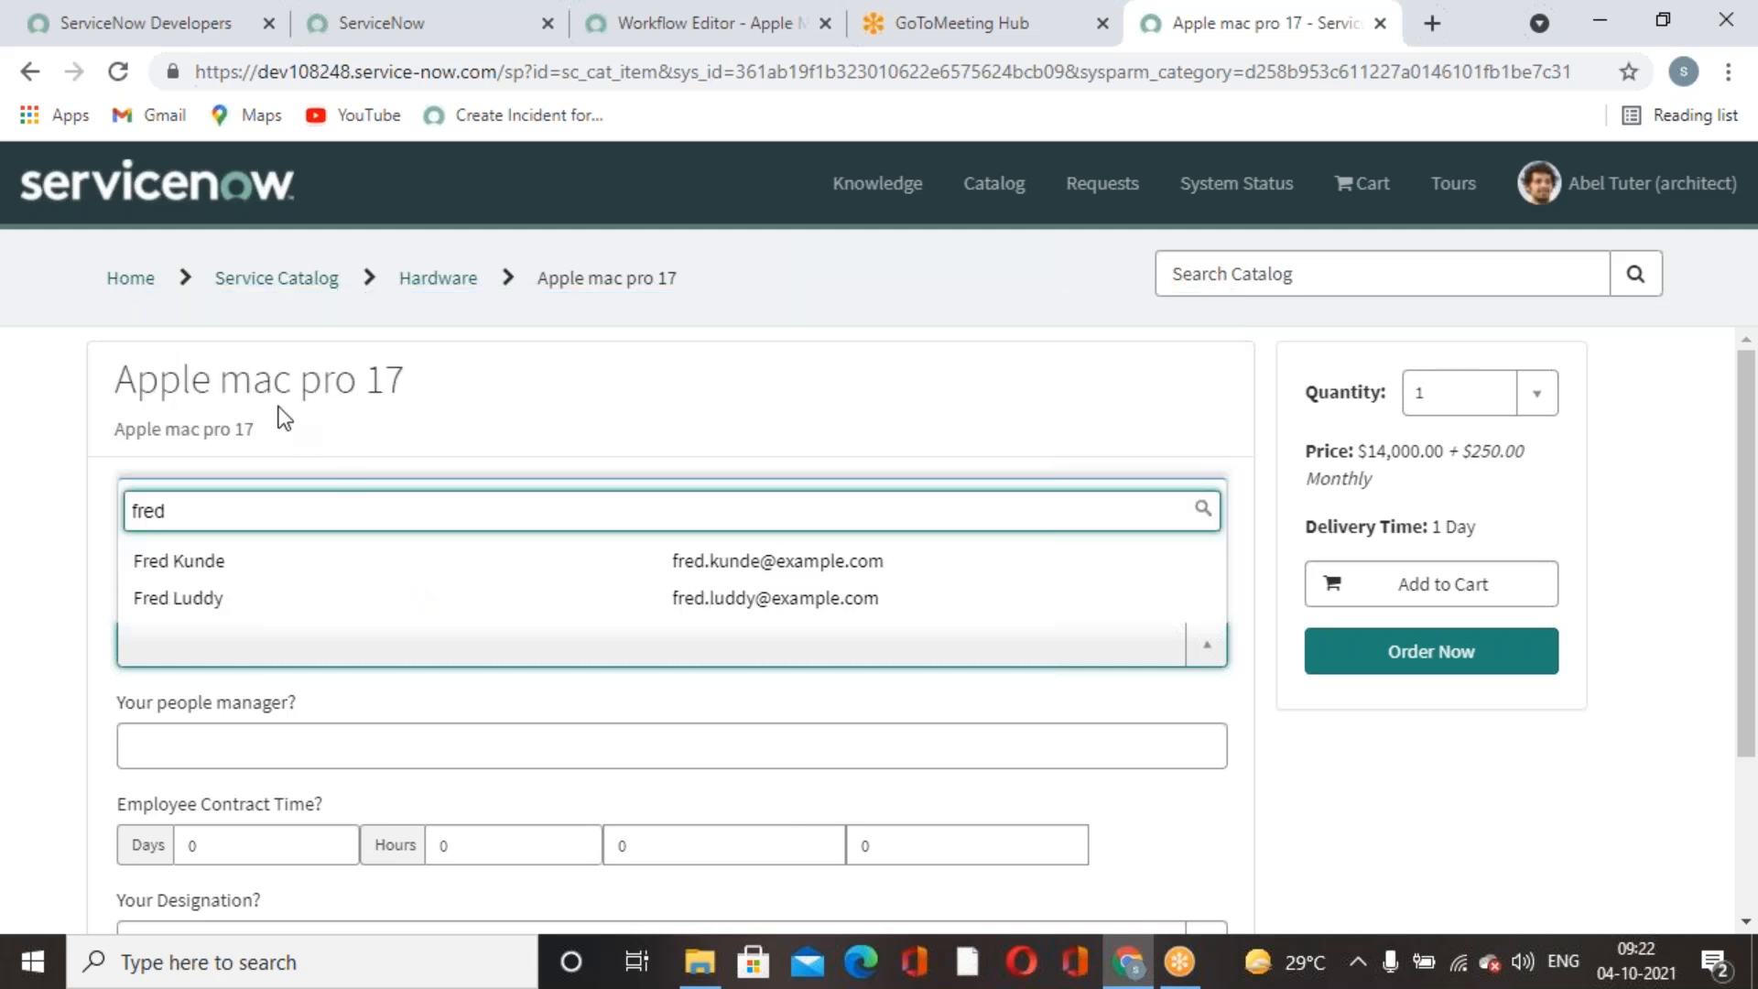
{"action": "left_click", "coordinate": [239, 600]}
{"action": "left_click", "coordinate": [1130, 734]}
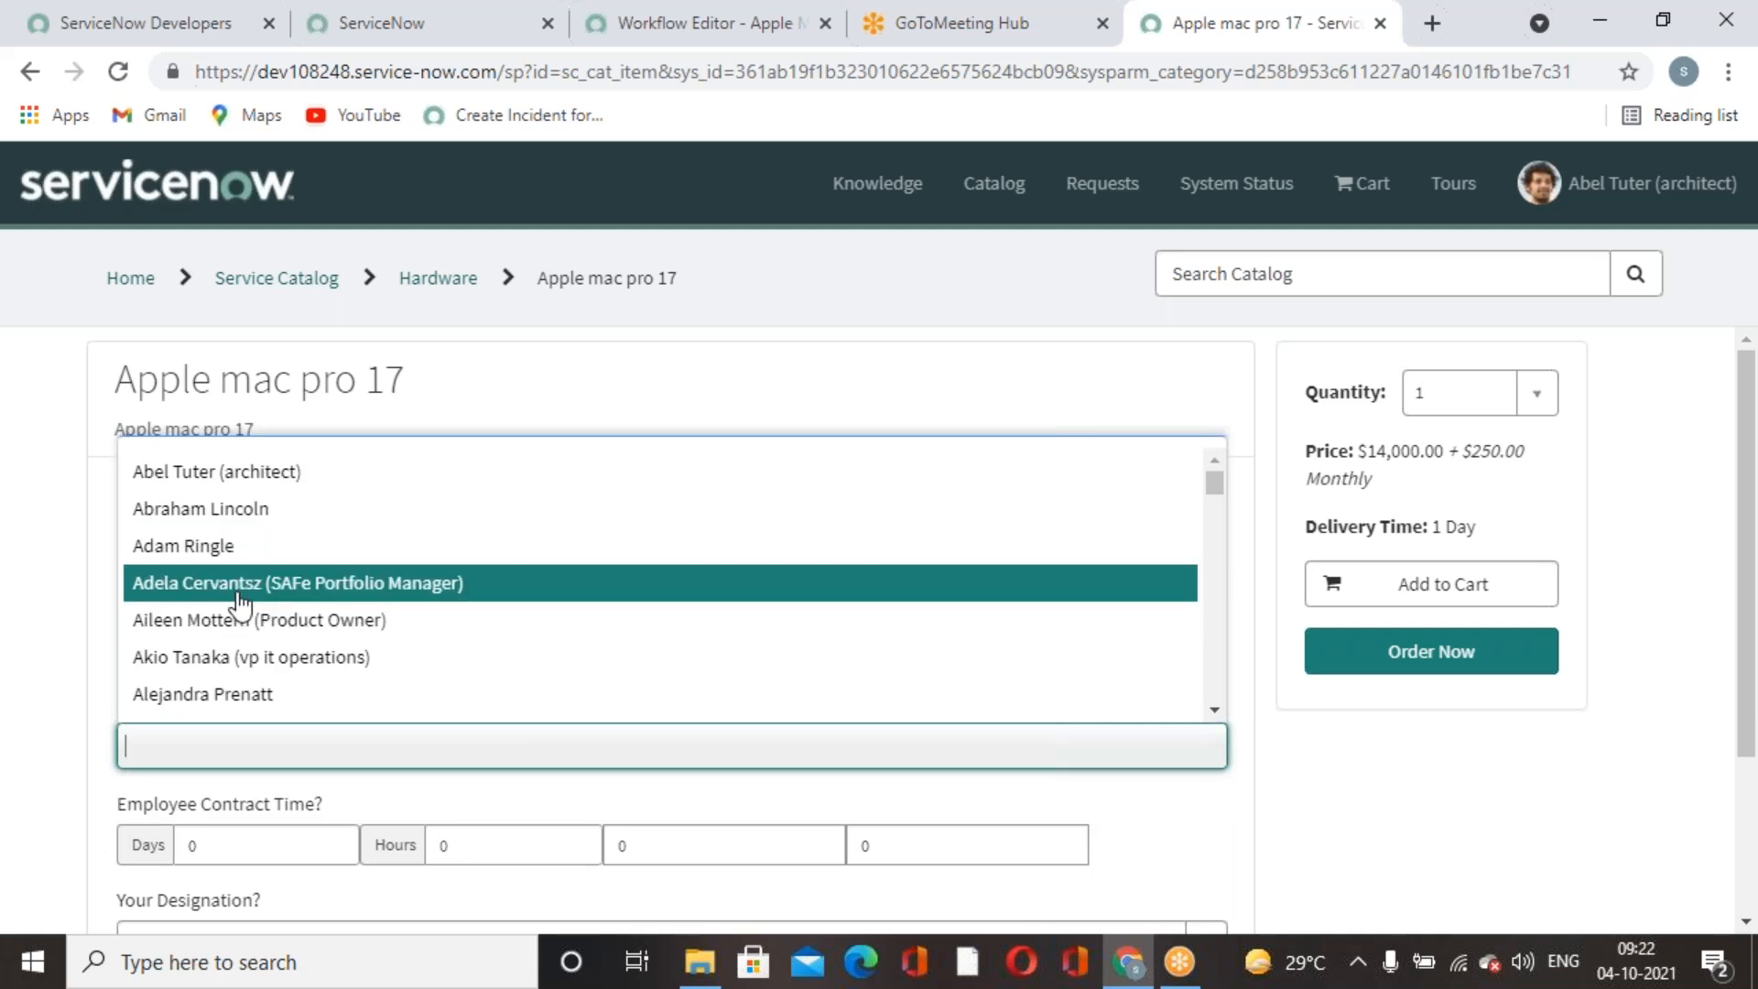
{"action": "left_click", "coordinate": [229, 553]}
Set the designation on the order form to Senior Developer.
{"action": "scroll", "coordinate": [668, 701], "scroll_direction": "down", "scroll_amount": 2}
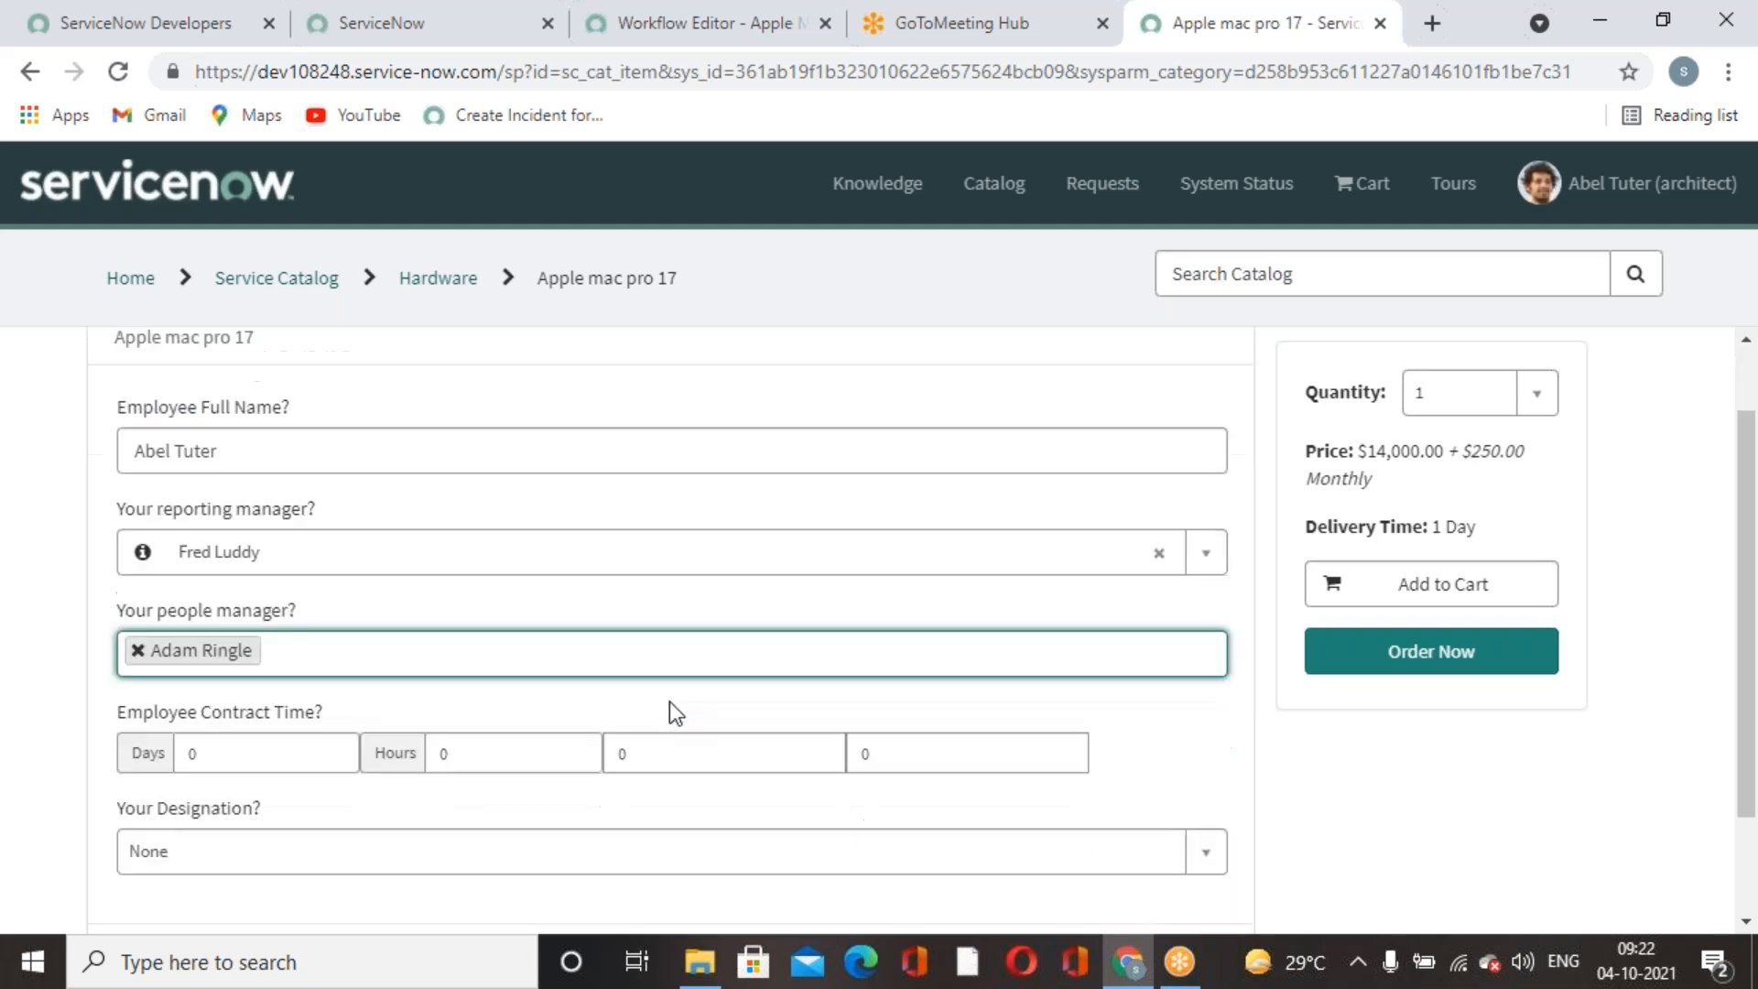
{"action": "left_click", "coordinate": [1216, 806]}
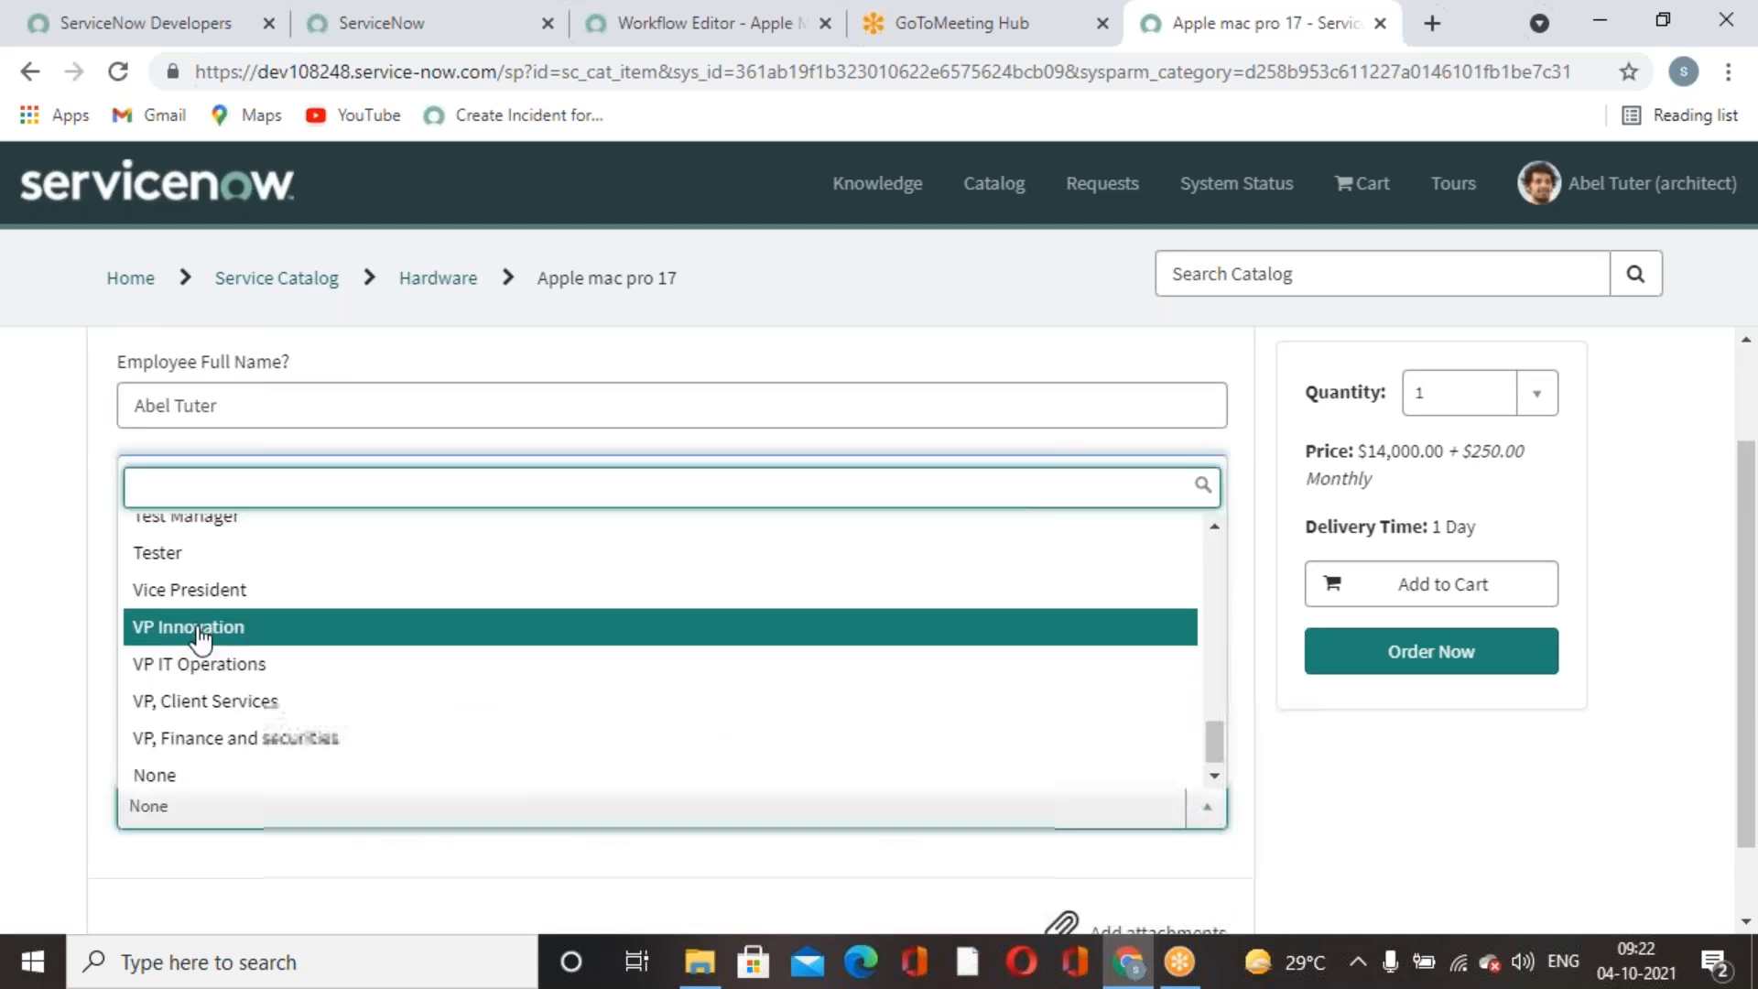
{"action": "scroll", "coordinate": [212, 606], "scroll_direction": "up", "scroll_amount": 3}
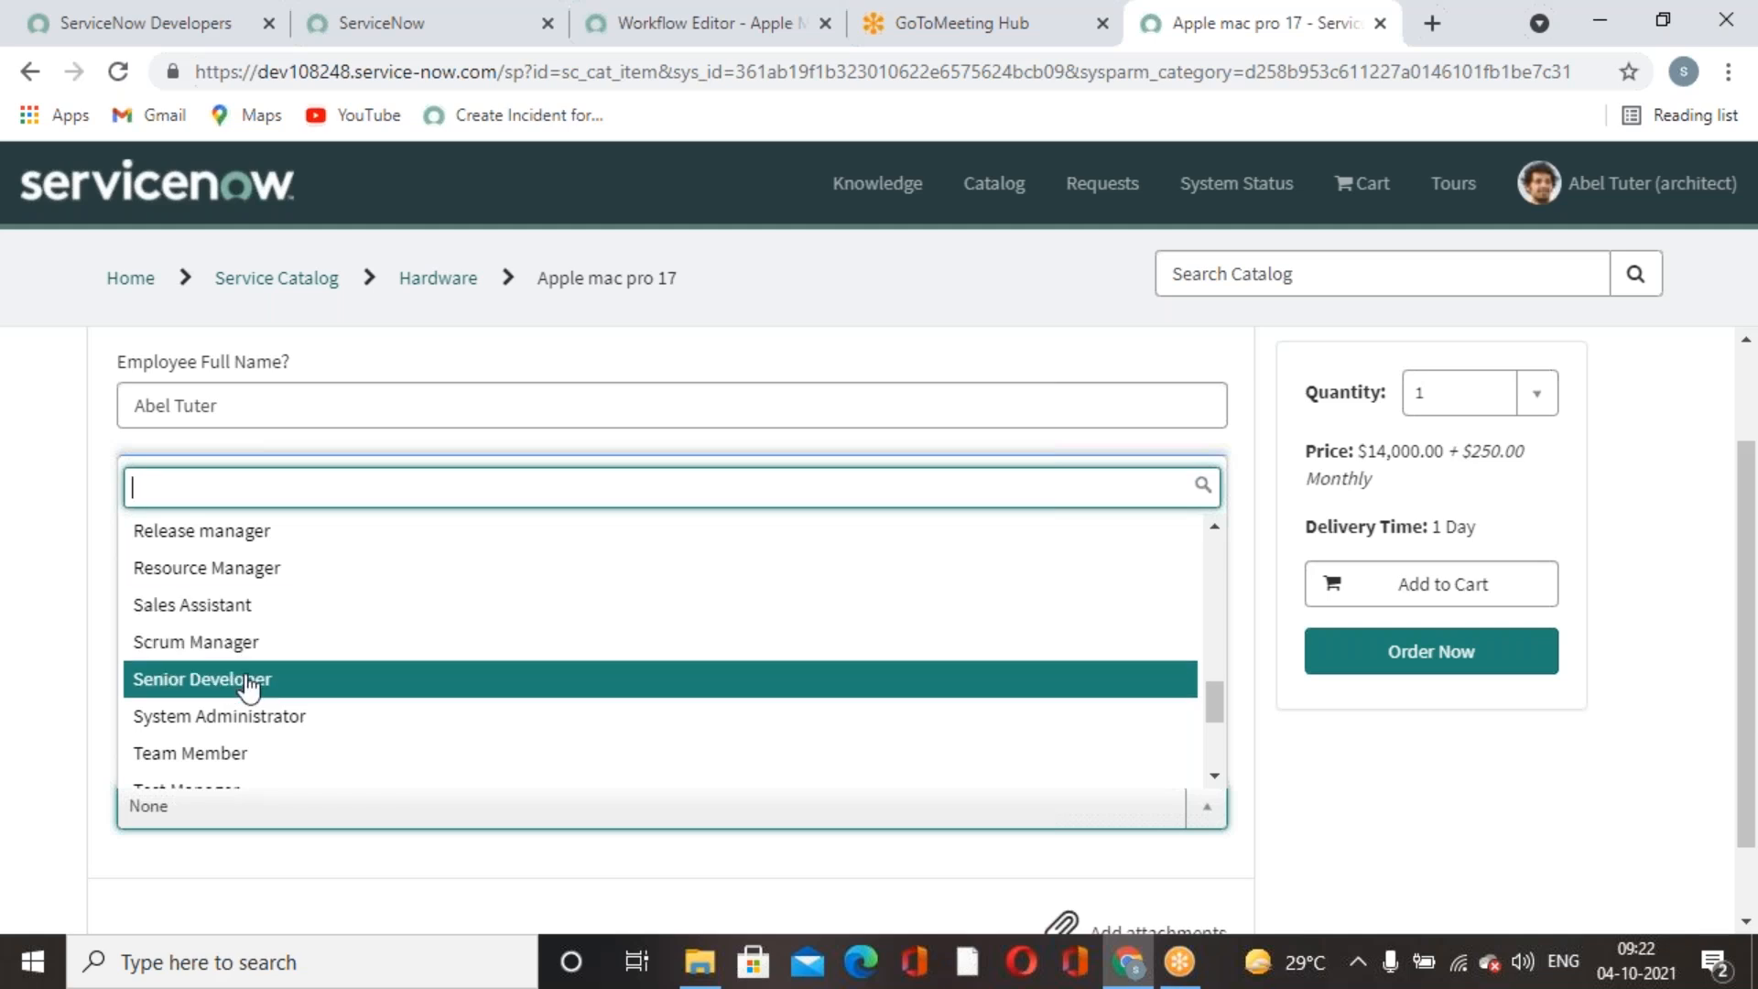
{"action": "left_click", "coordinate": [248, 675]}
{"action": "scroll", "coordinate": [1399, 820], "scroll_direction": "up", "scroll_amount": 2}
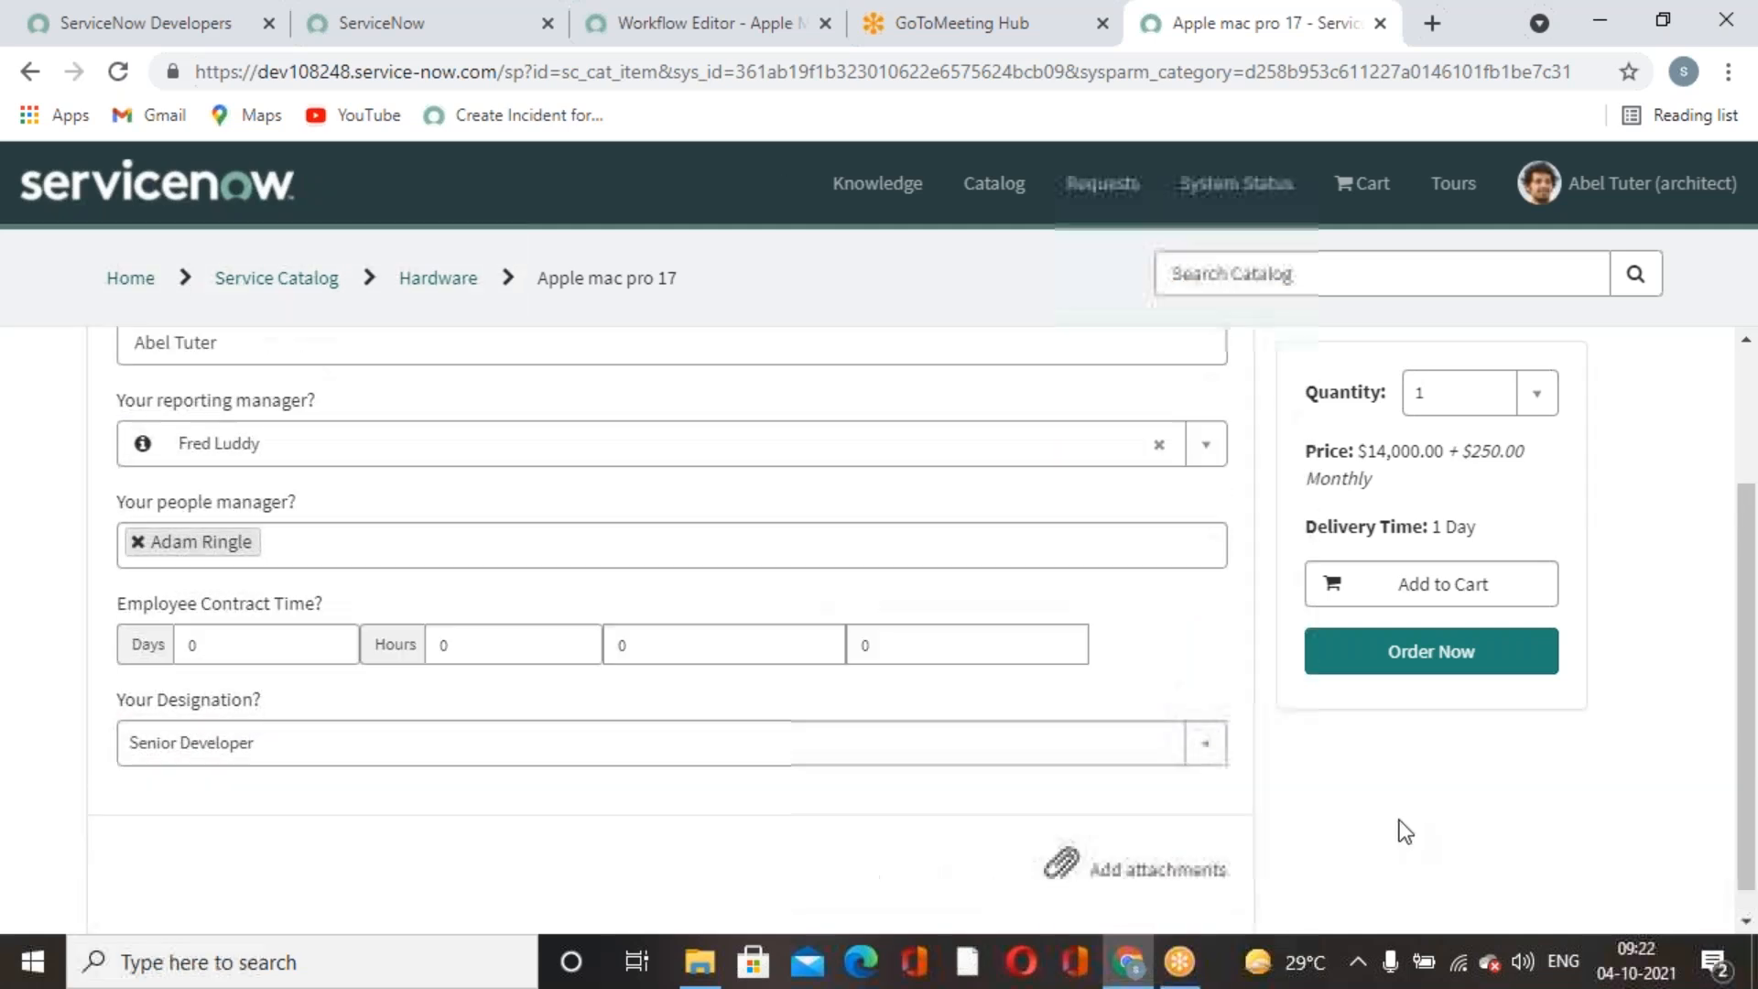
Order the Apple mac pro 17, check out the order and review the stage on the Request Summary page.
{"action": "left_click", "coordinate": [1432, 656]}
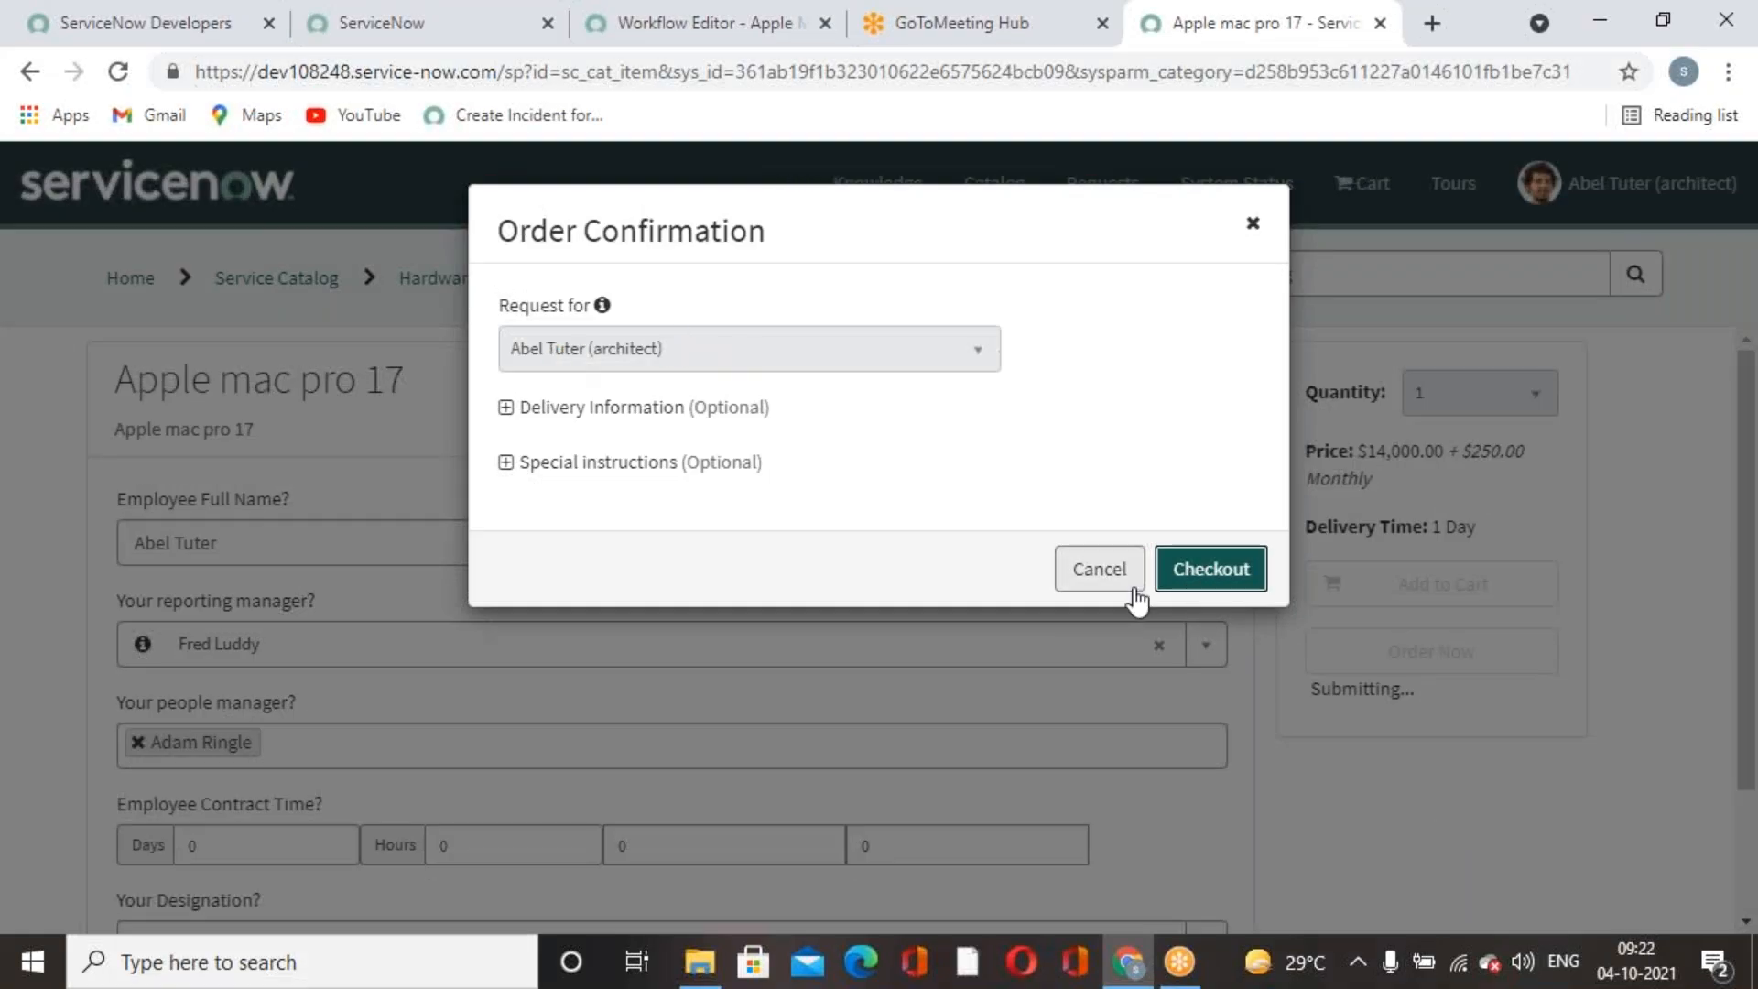
{"action": "left_click", "coordinate": [1206, 575]}
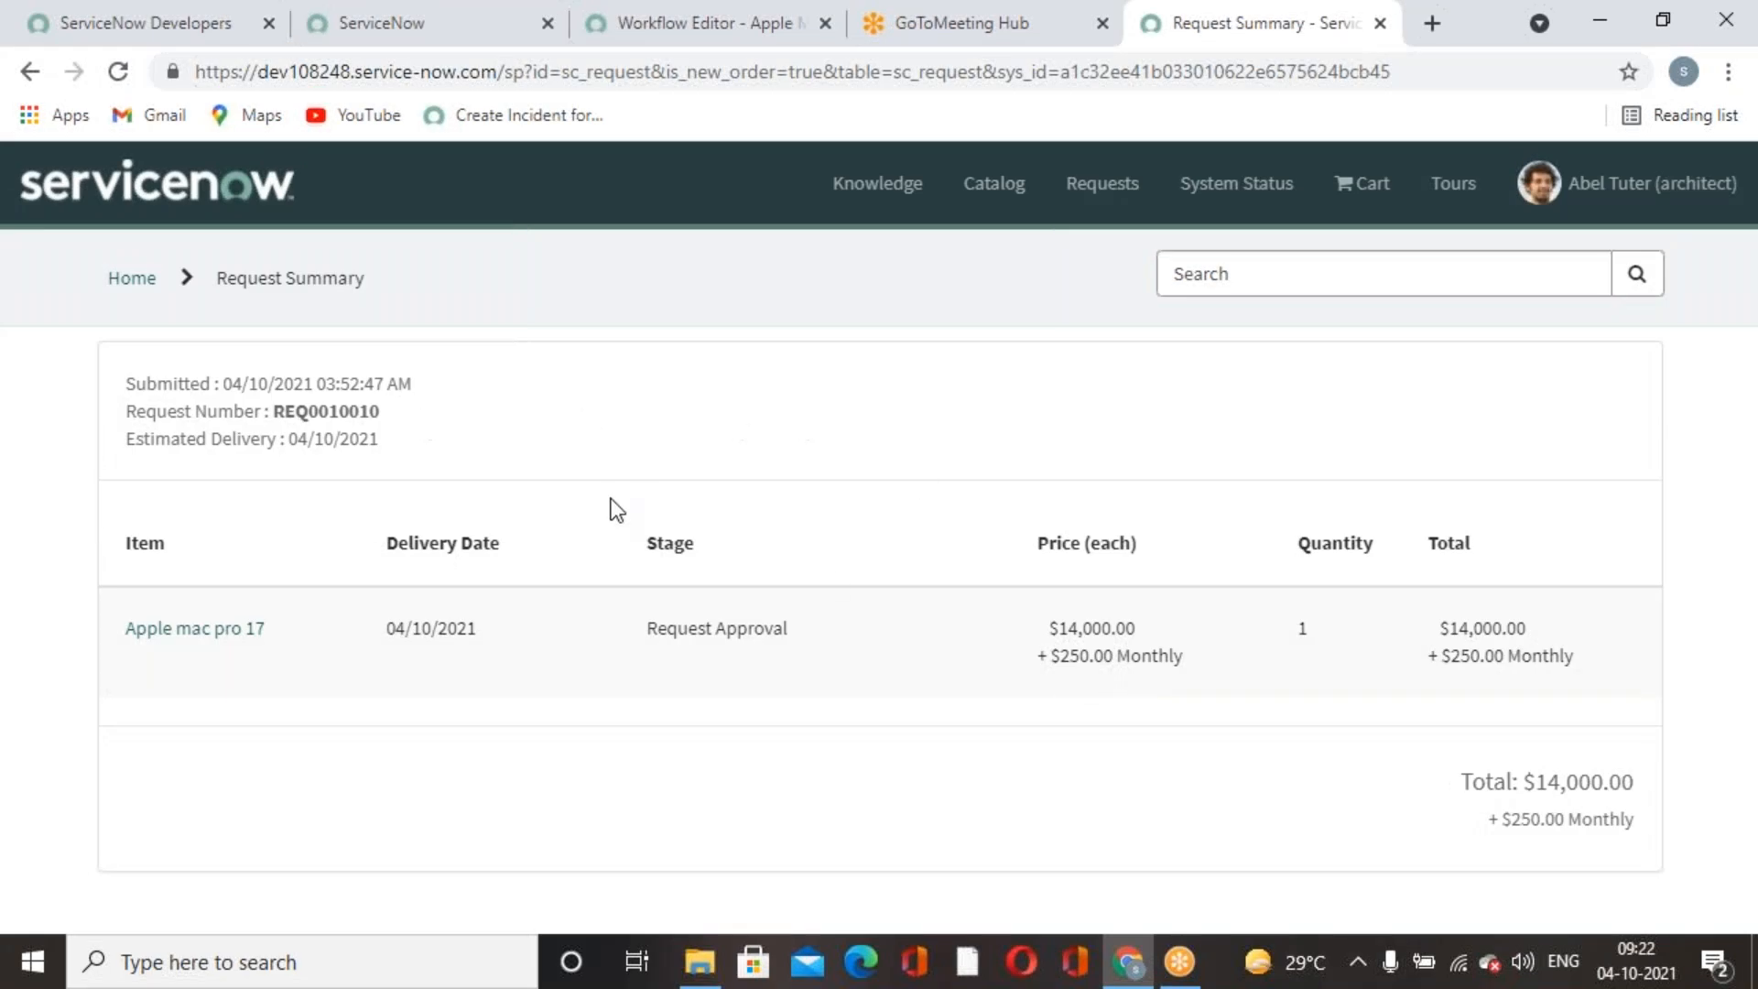
{"action": "left_click_drag", "start_coordinate": [651, 630], "coordinate": [783, 645]}
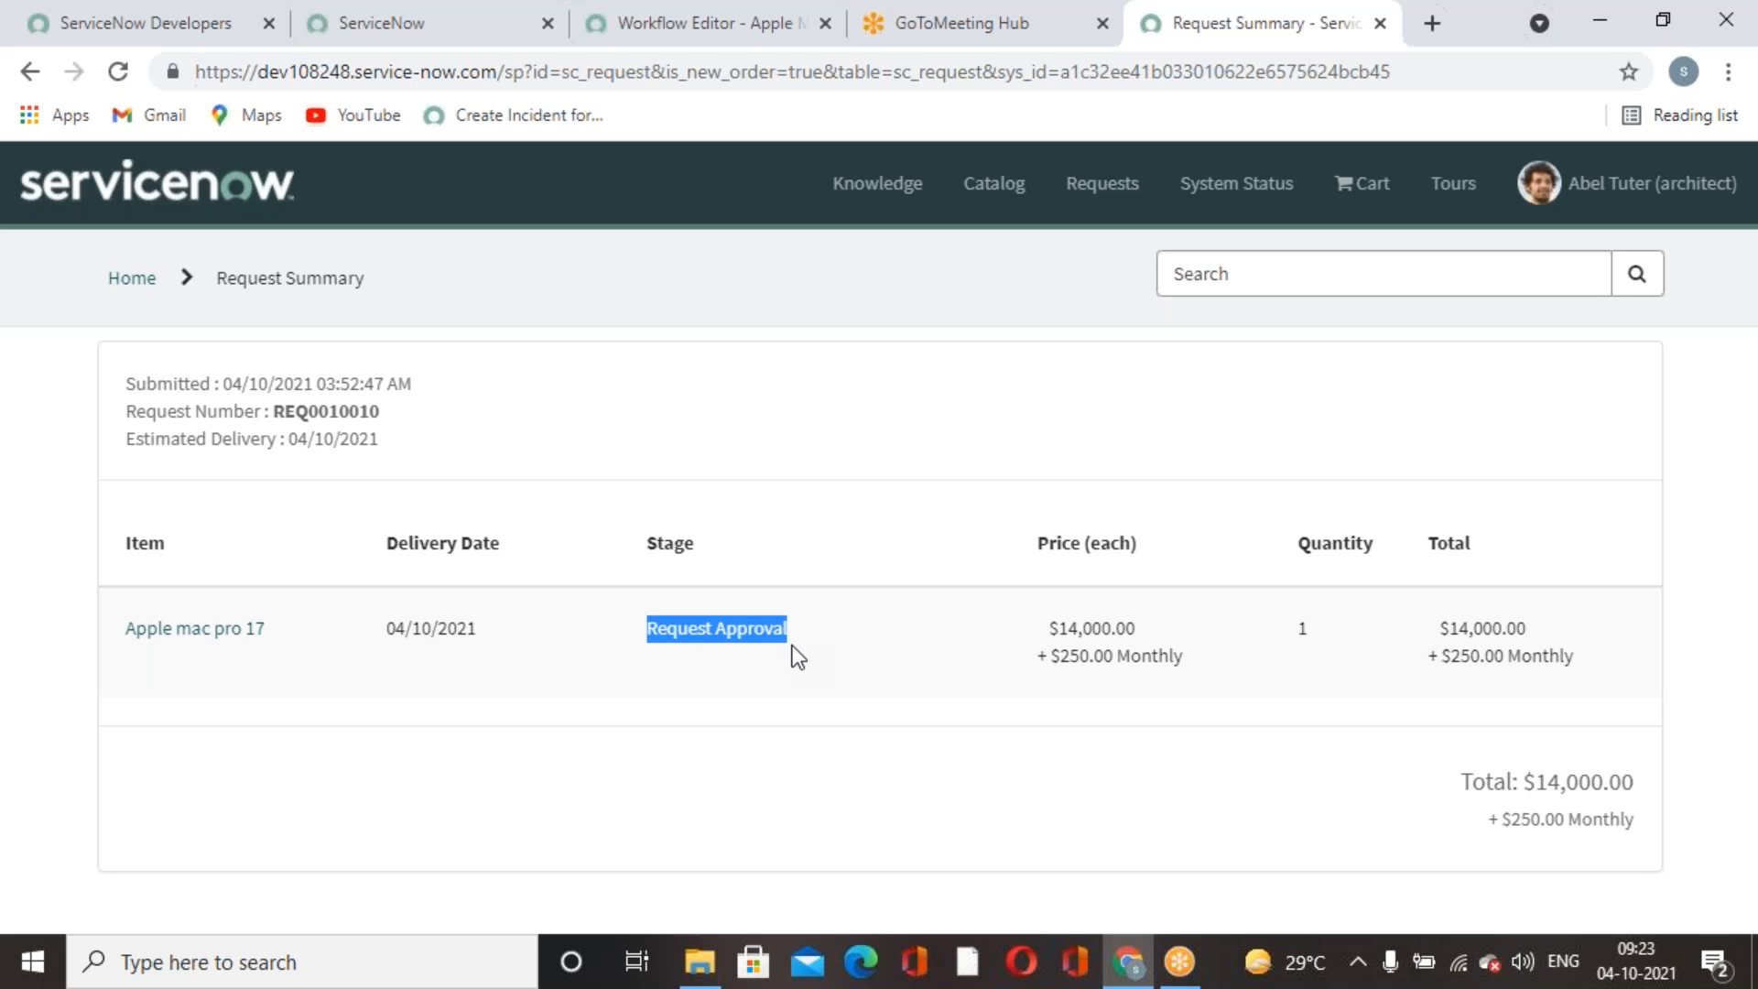
Return to the main ServiceNow page and switch the impersonation to System Administrator.
{"action": "left_click", "coordinate": [466, 13]}
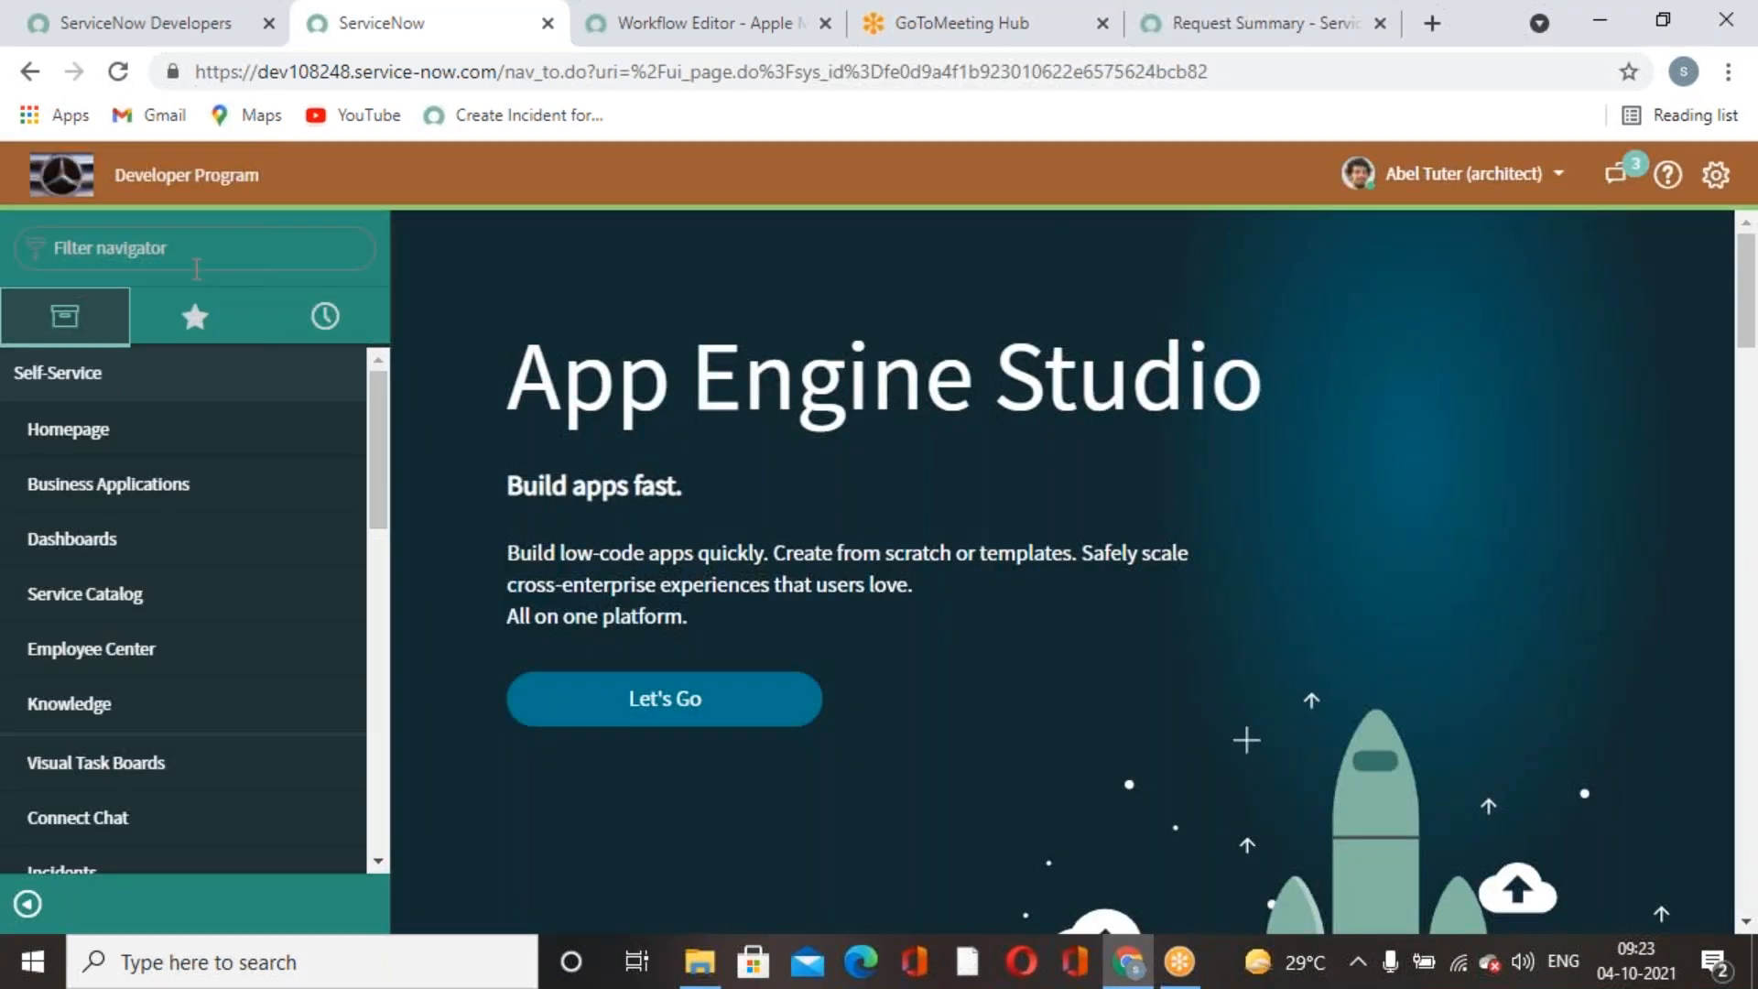
{"action": "left_click", "coordinate": [249, 258]}
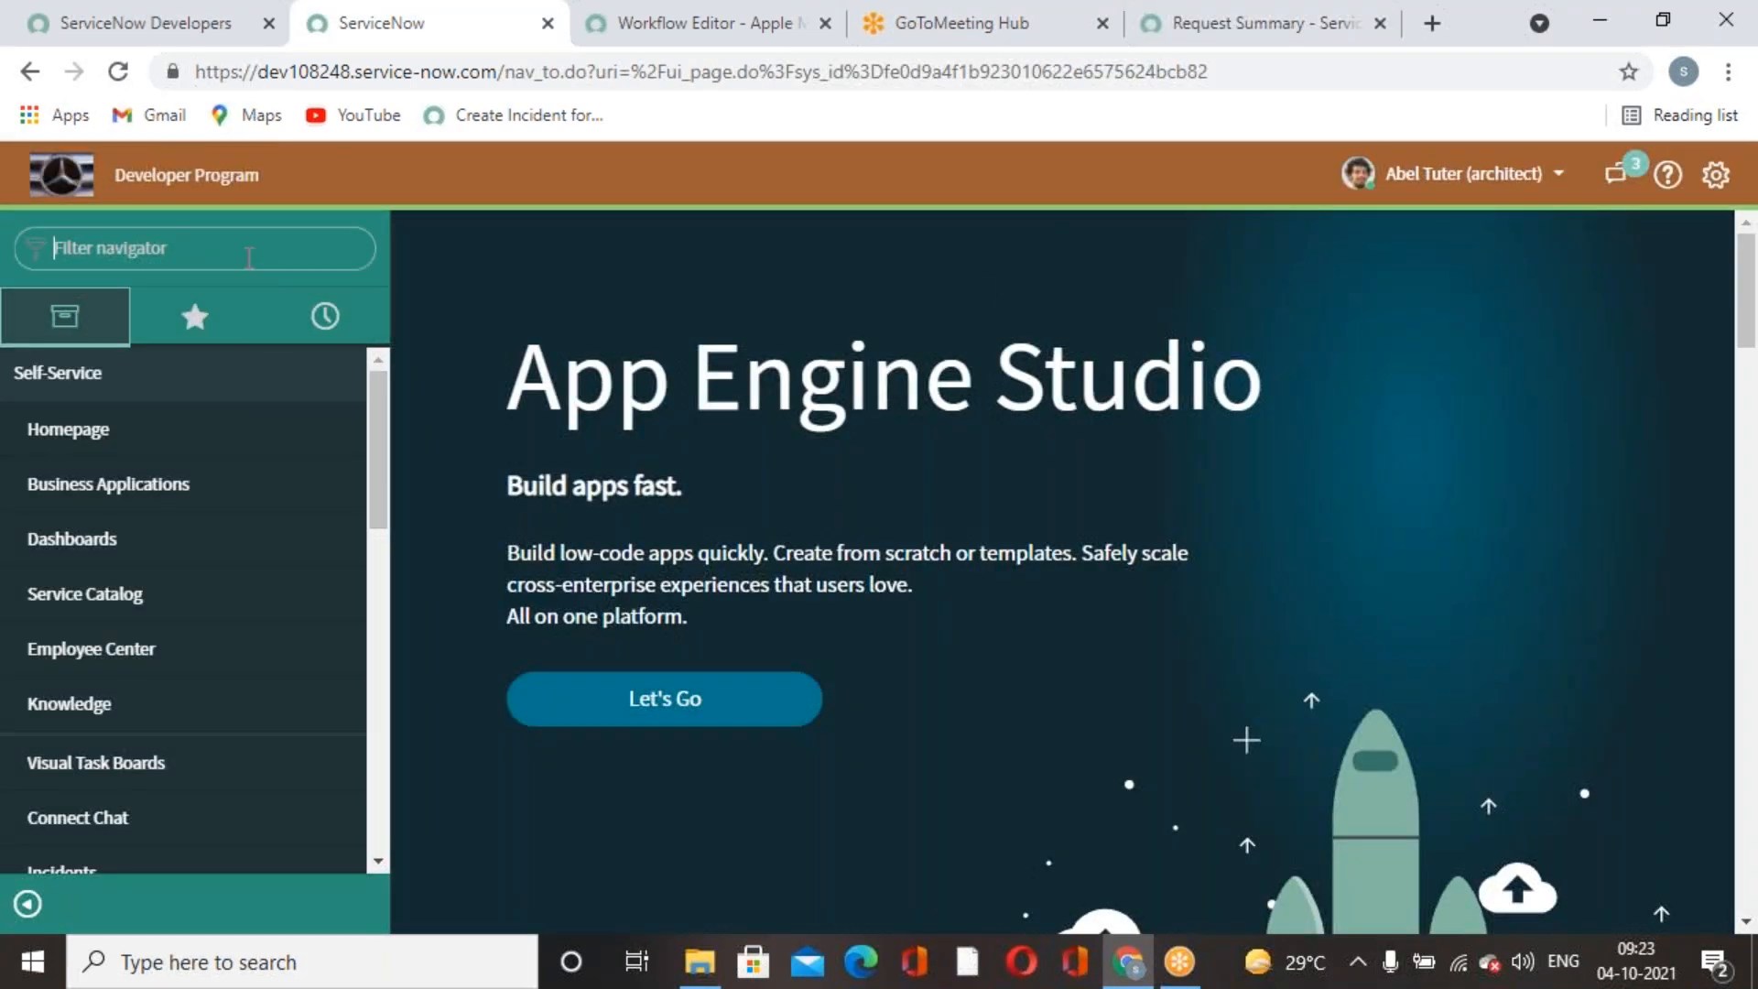
{"action": "left_click", "coordinate": [1429, 174]}
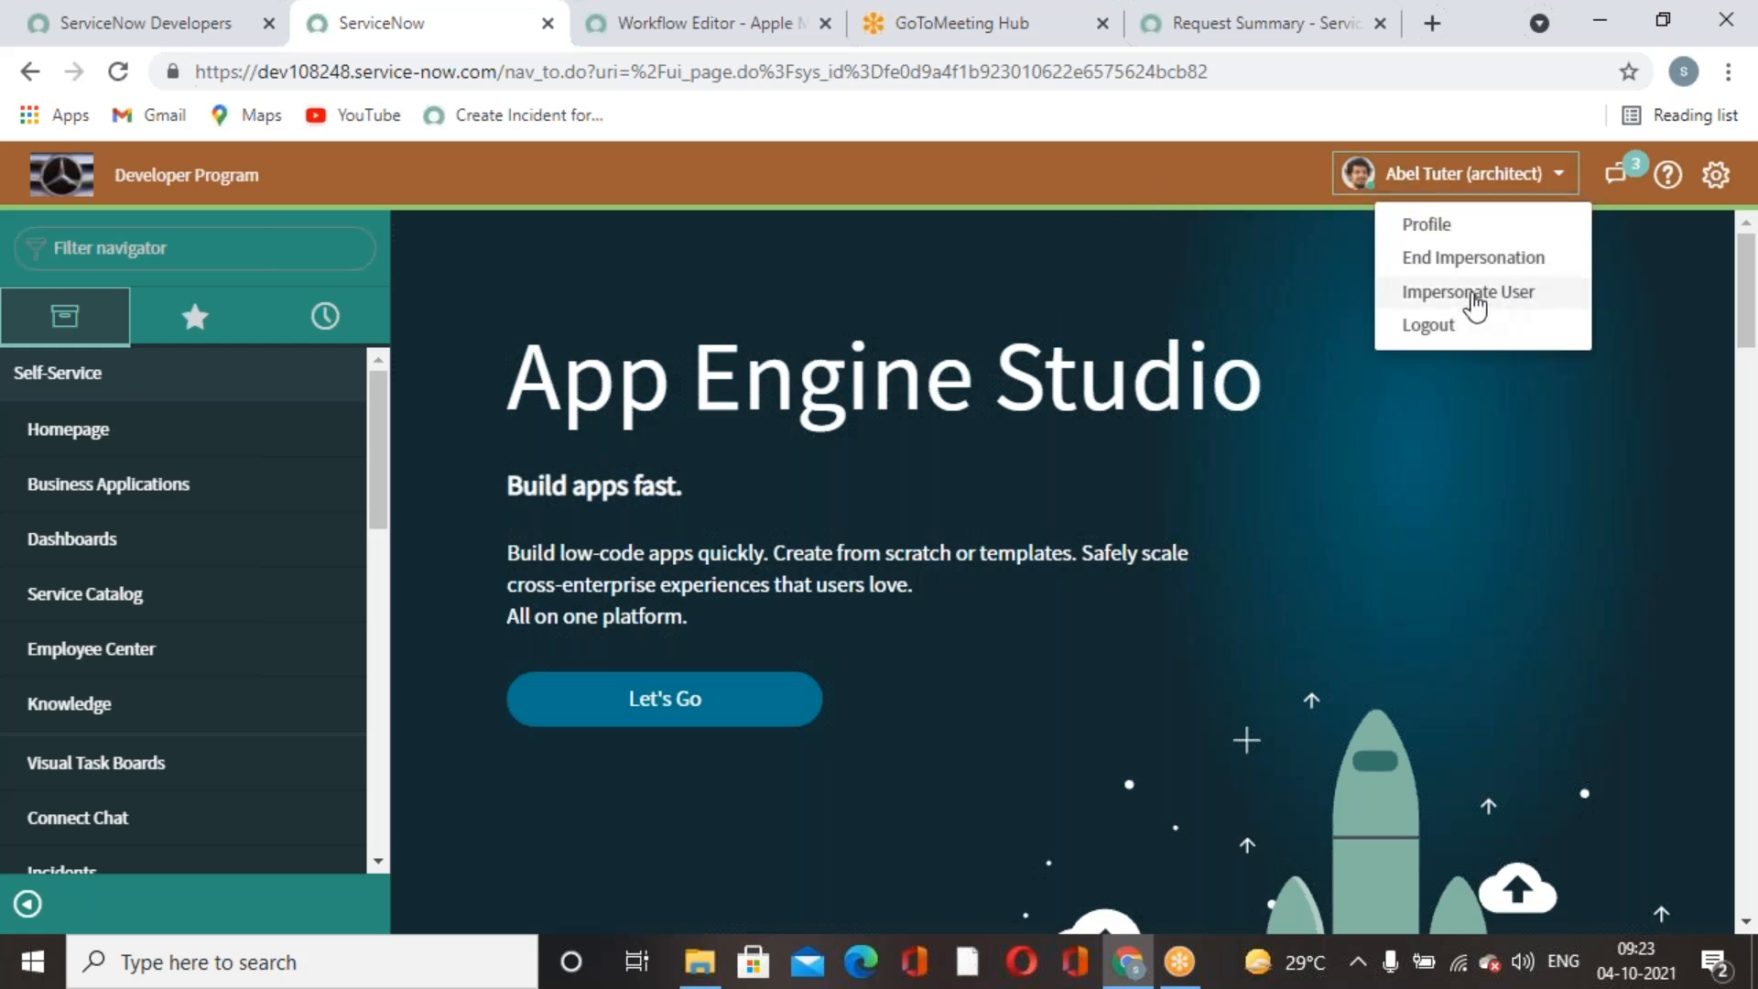
{"action": "left_click", "coordinate": [1472, 290]}
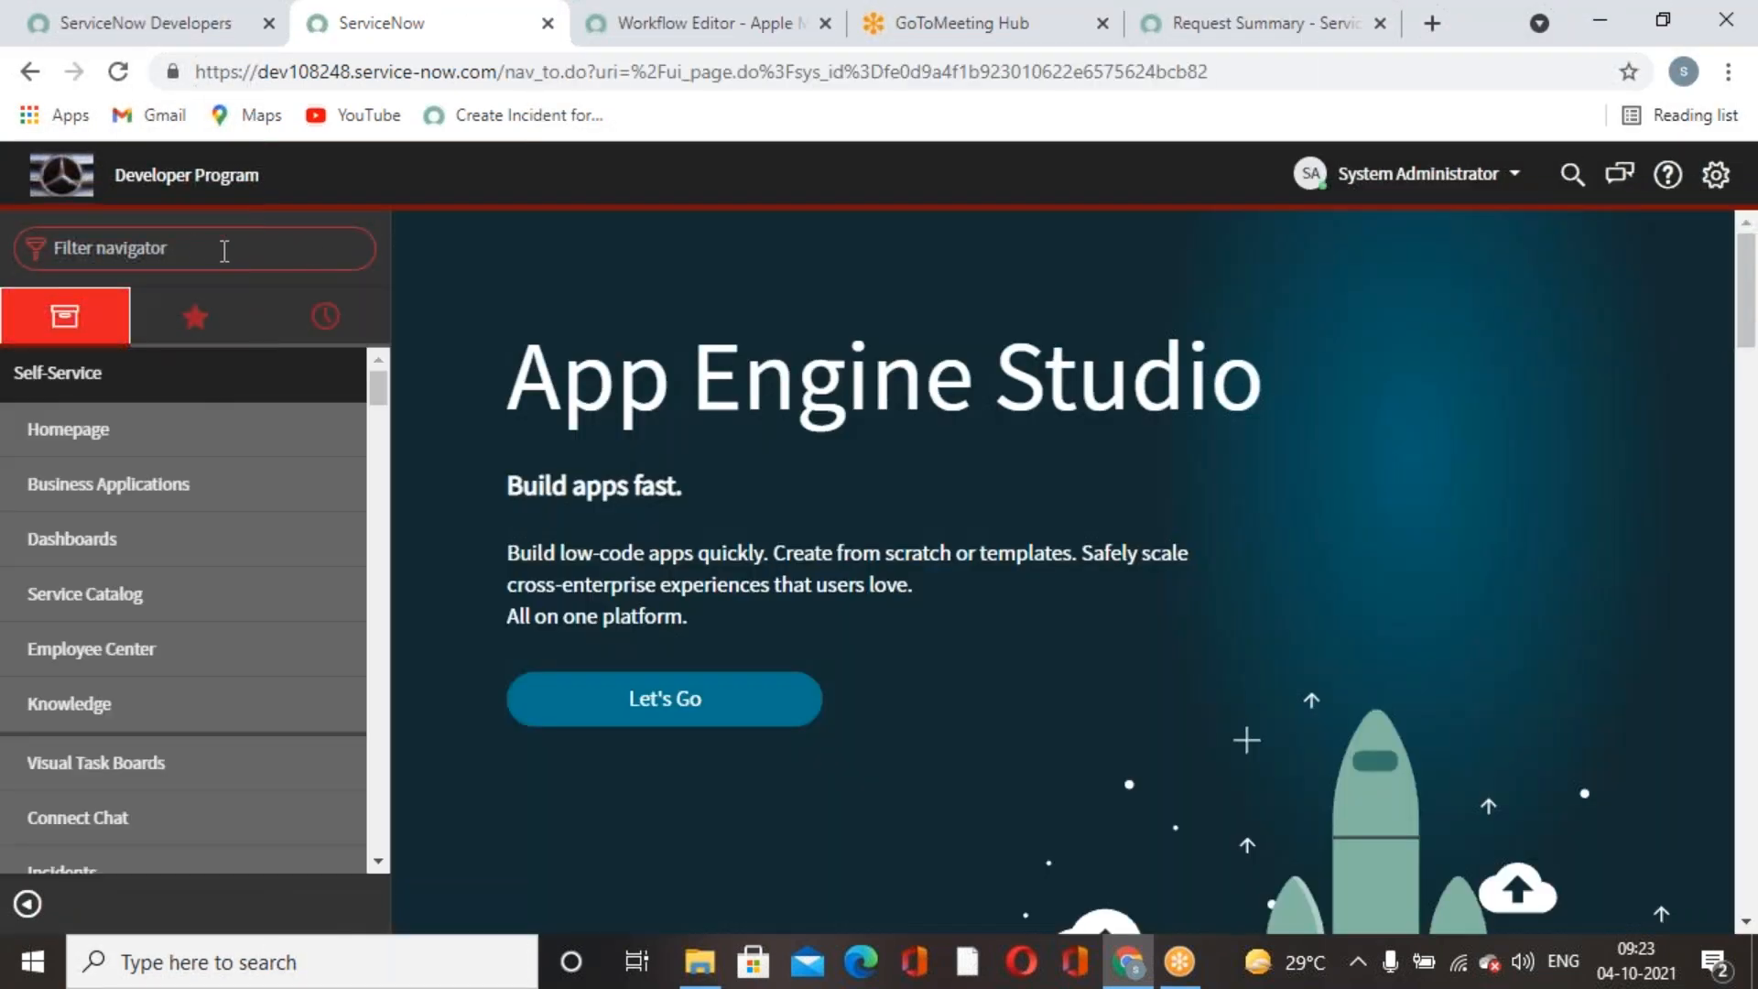
Filter the navigator for "service cata", list the open catalog requests and open the newest request.
{"action": "left_click", "coordinate": [224, 251]}
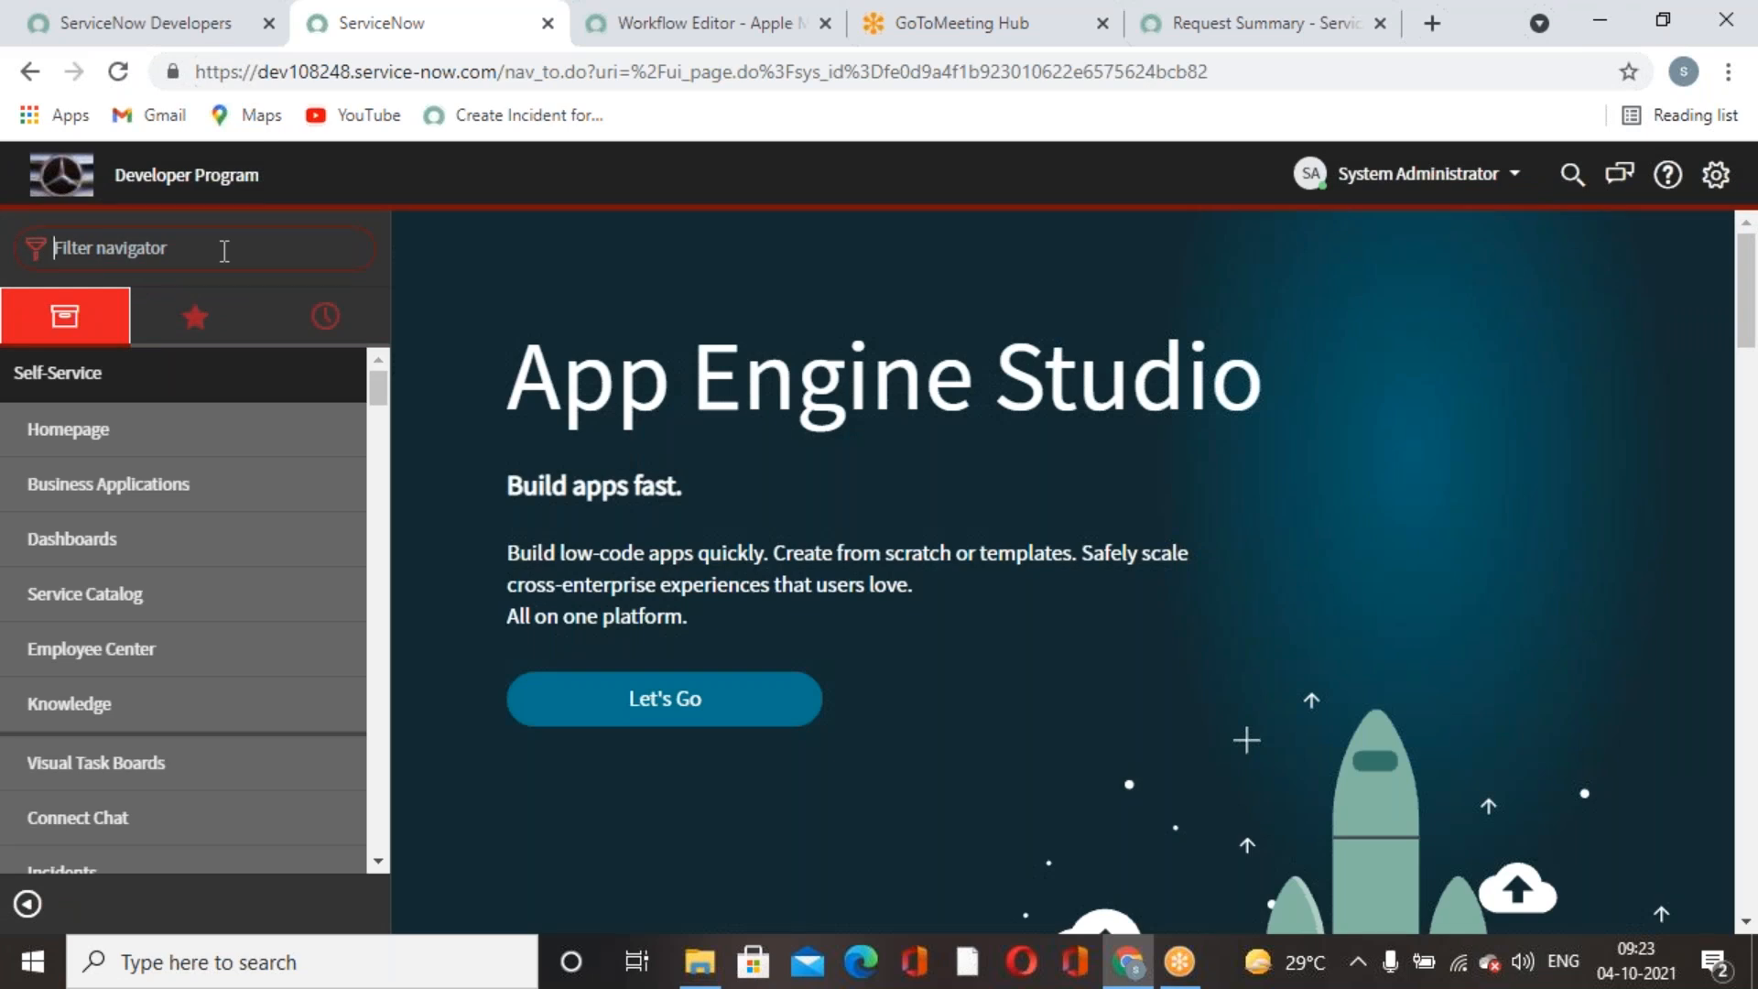
{"action": "type", "text": "service cata"}
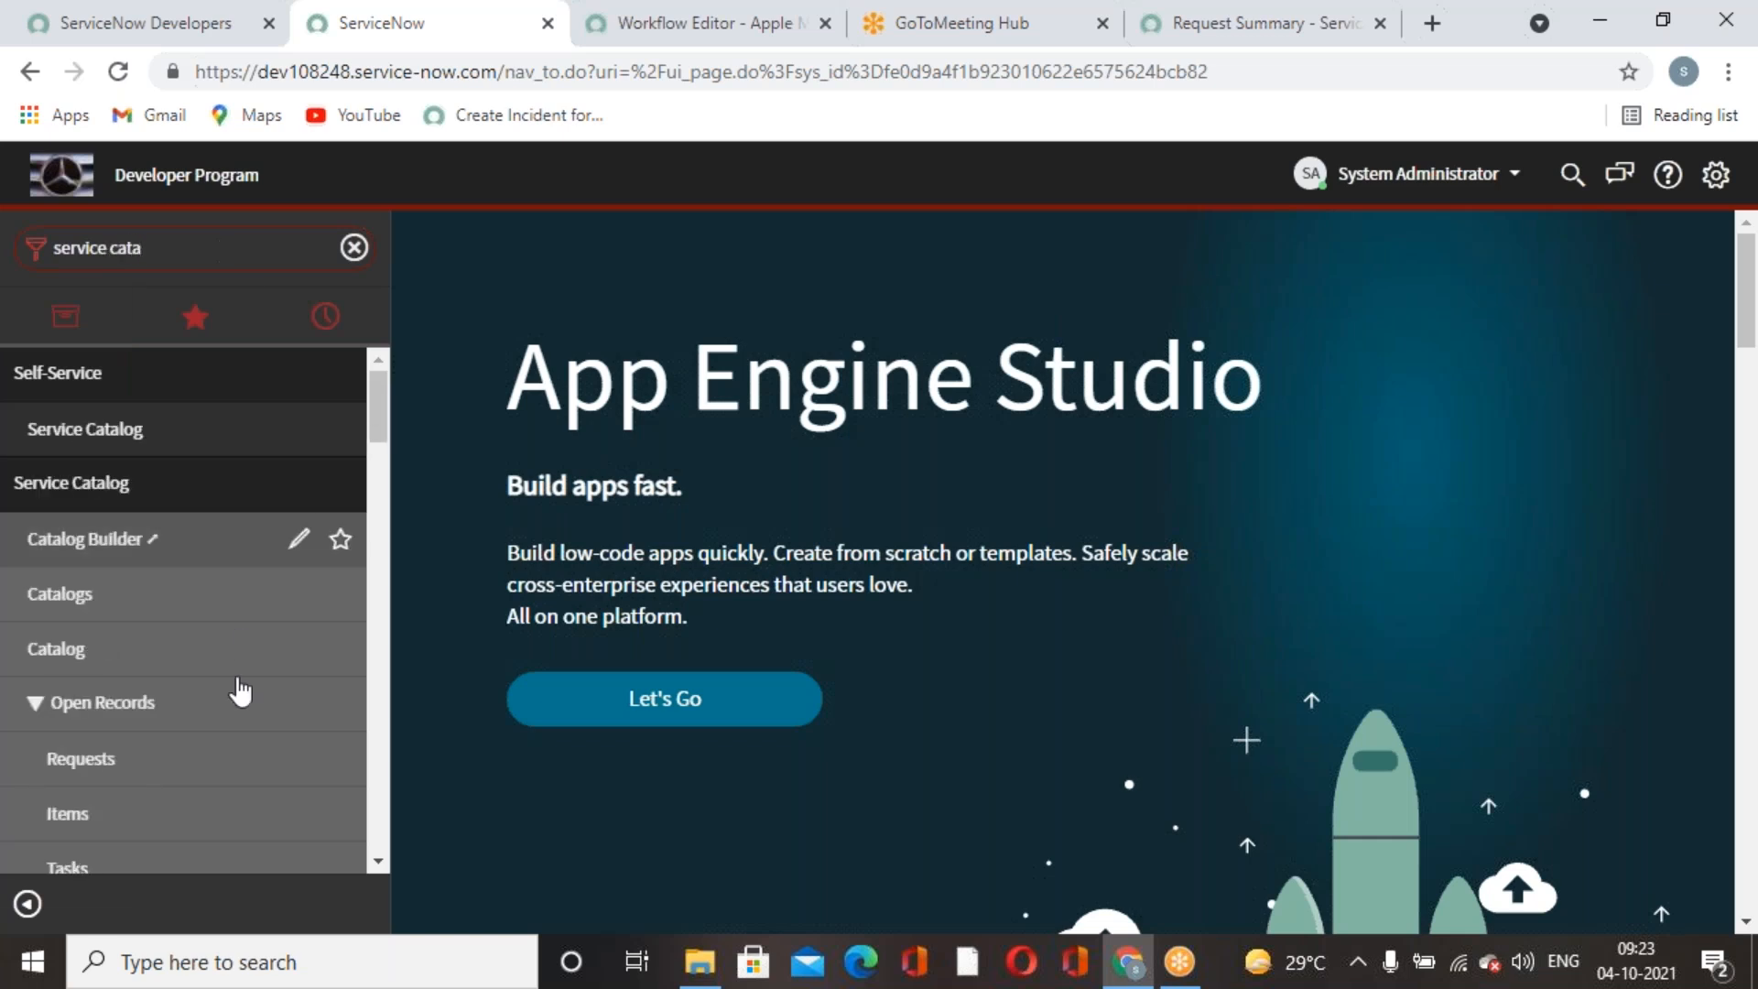
{"action": "left_click", "coordinate": [131, 607]}
{"action": "scroll", "coordinate": [139, 632], "scroll_direction": "down", "scroll_amount": 1}
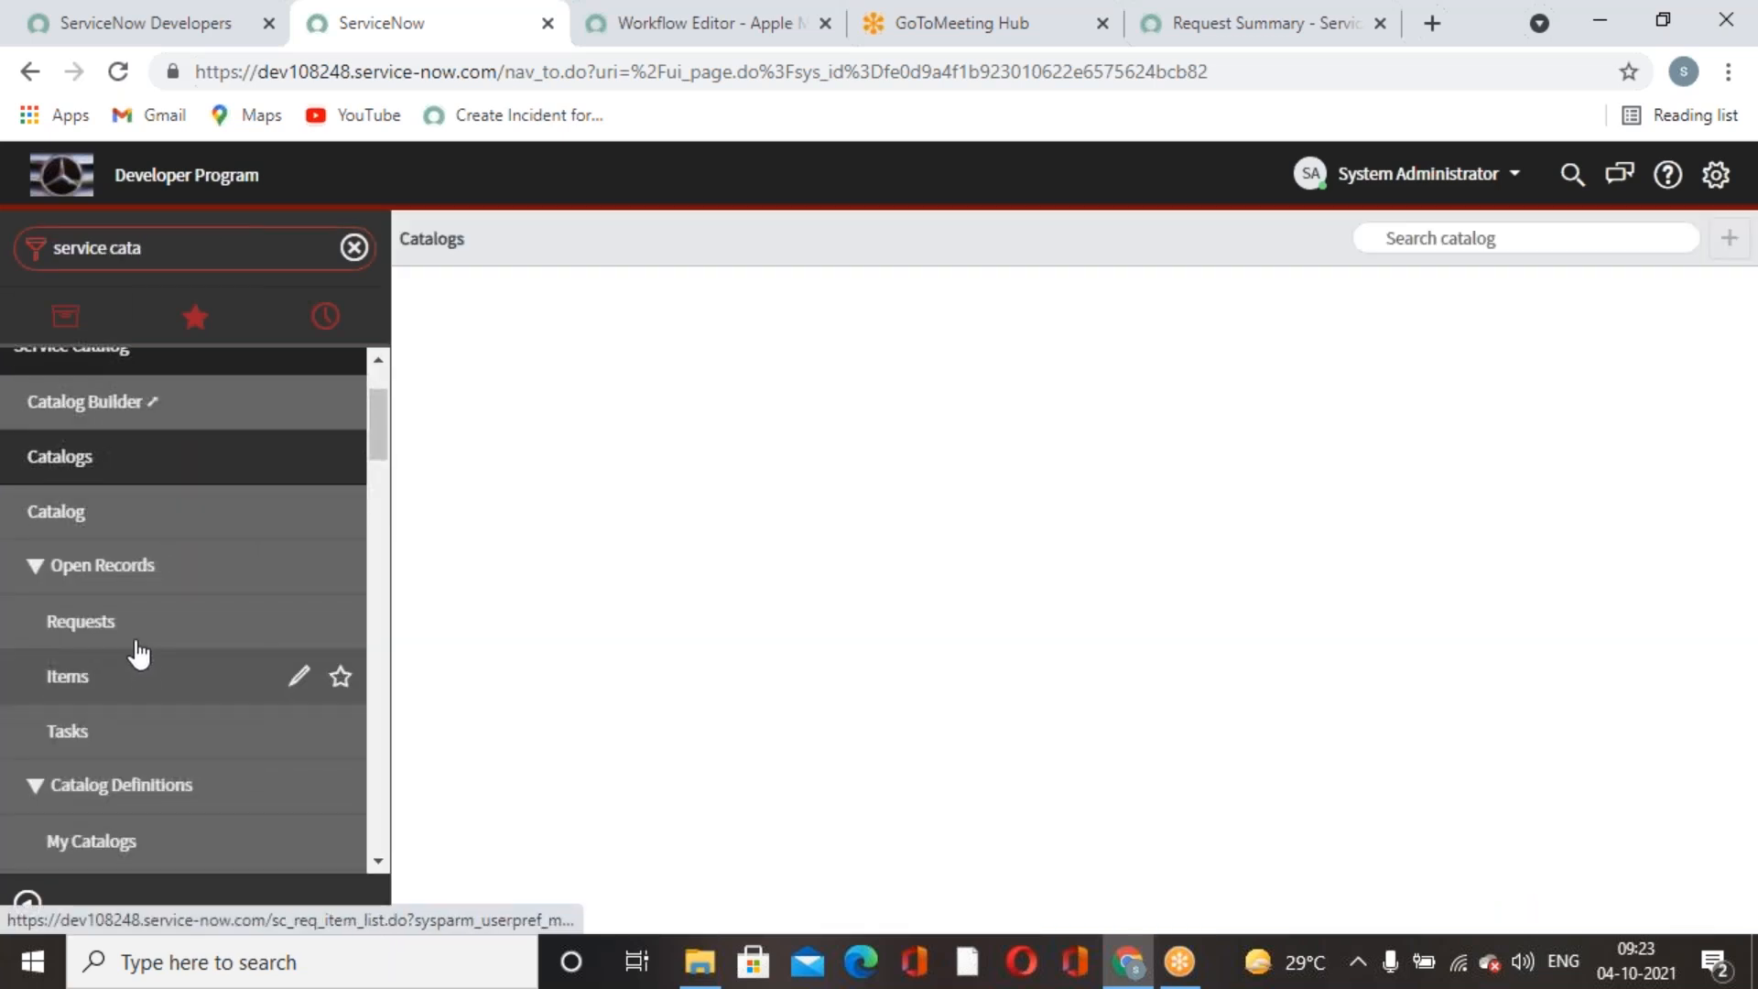
{"action": "left_click", "coordinate": [140, 626]}
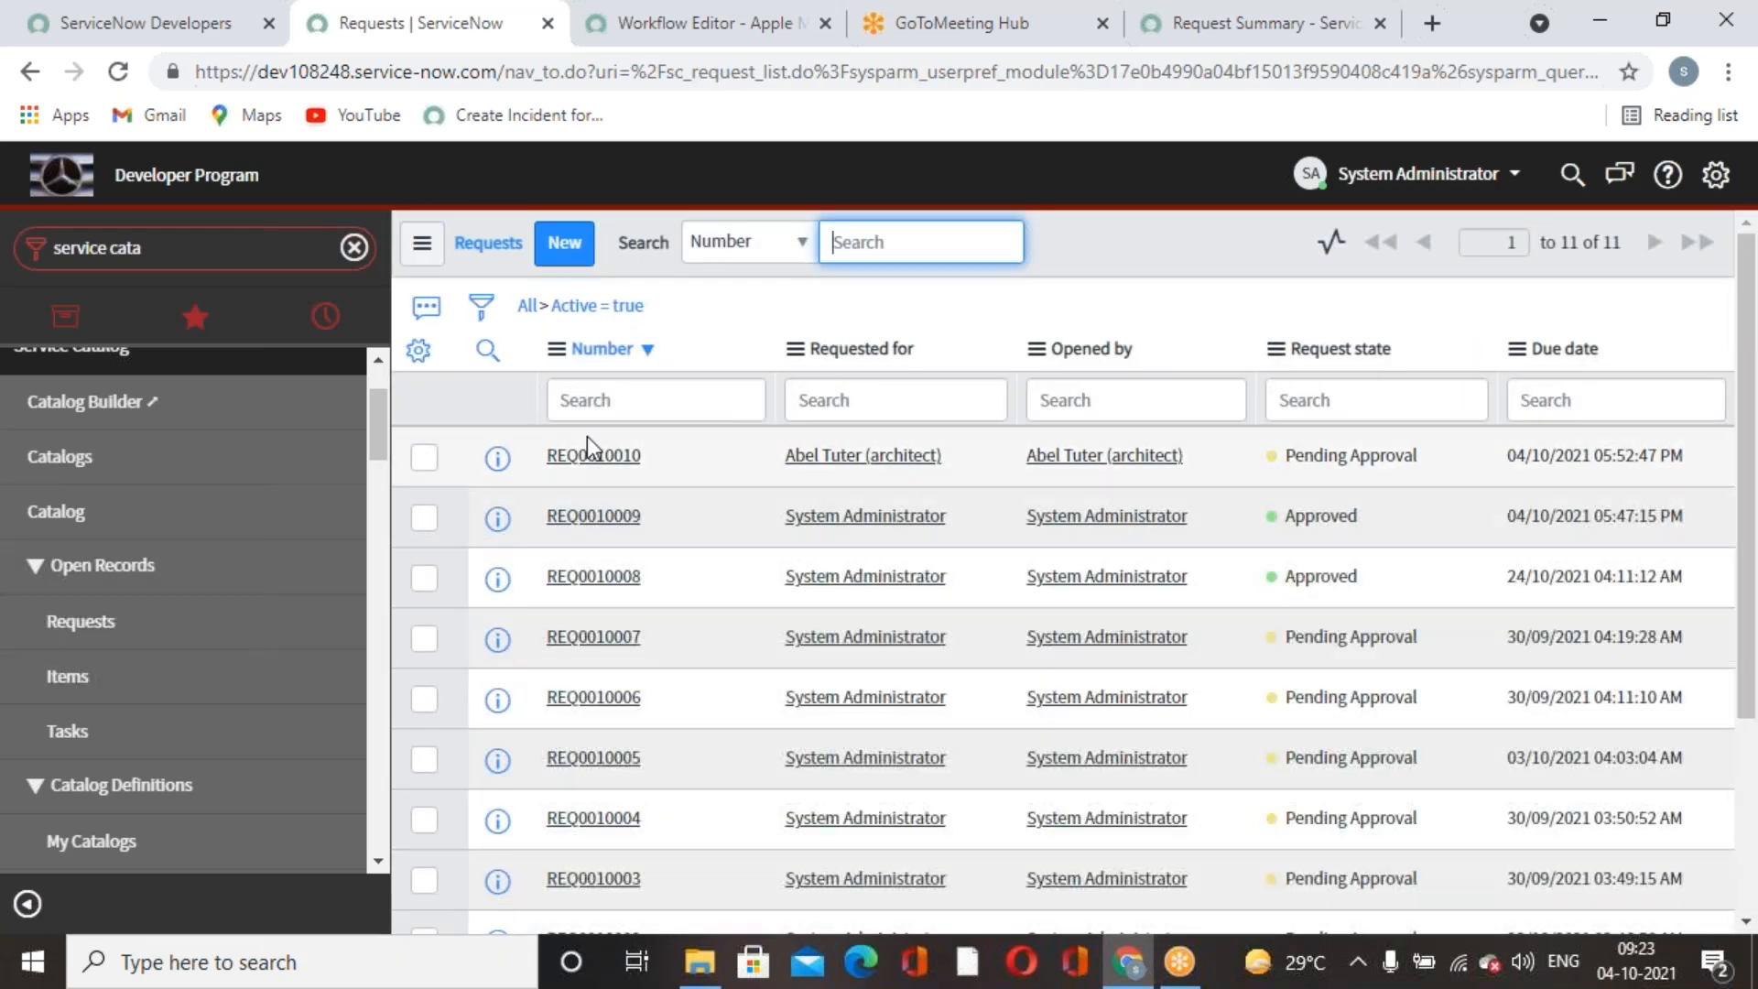
{"action": "left_click", "coordinate": [595, 455]}
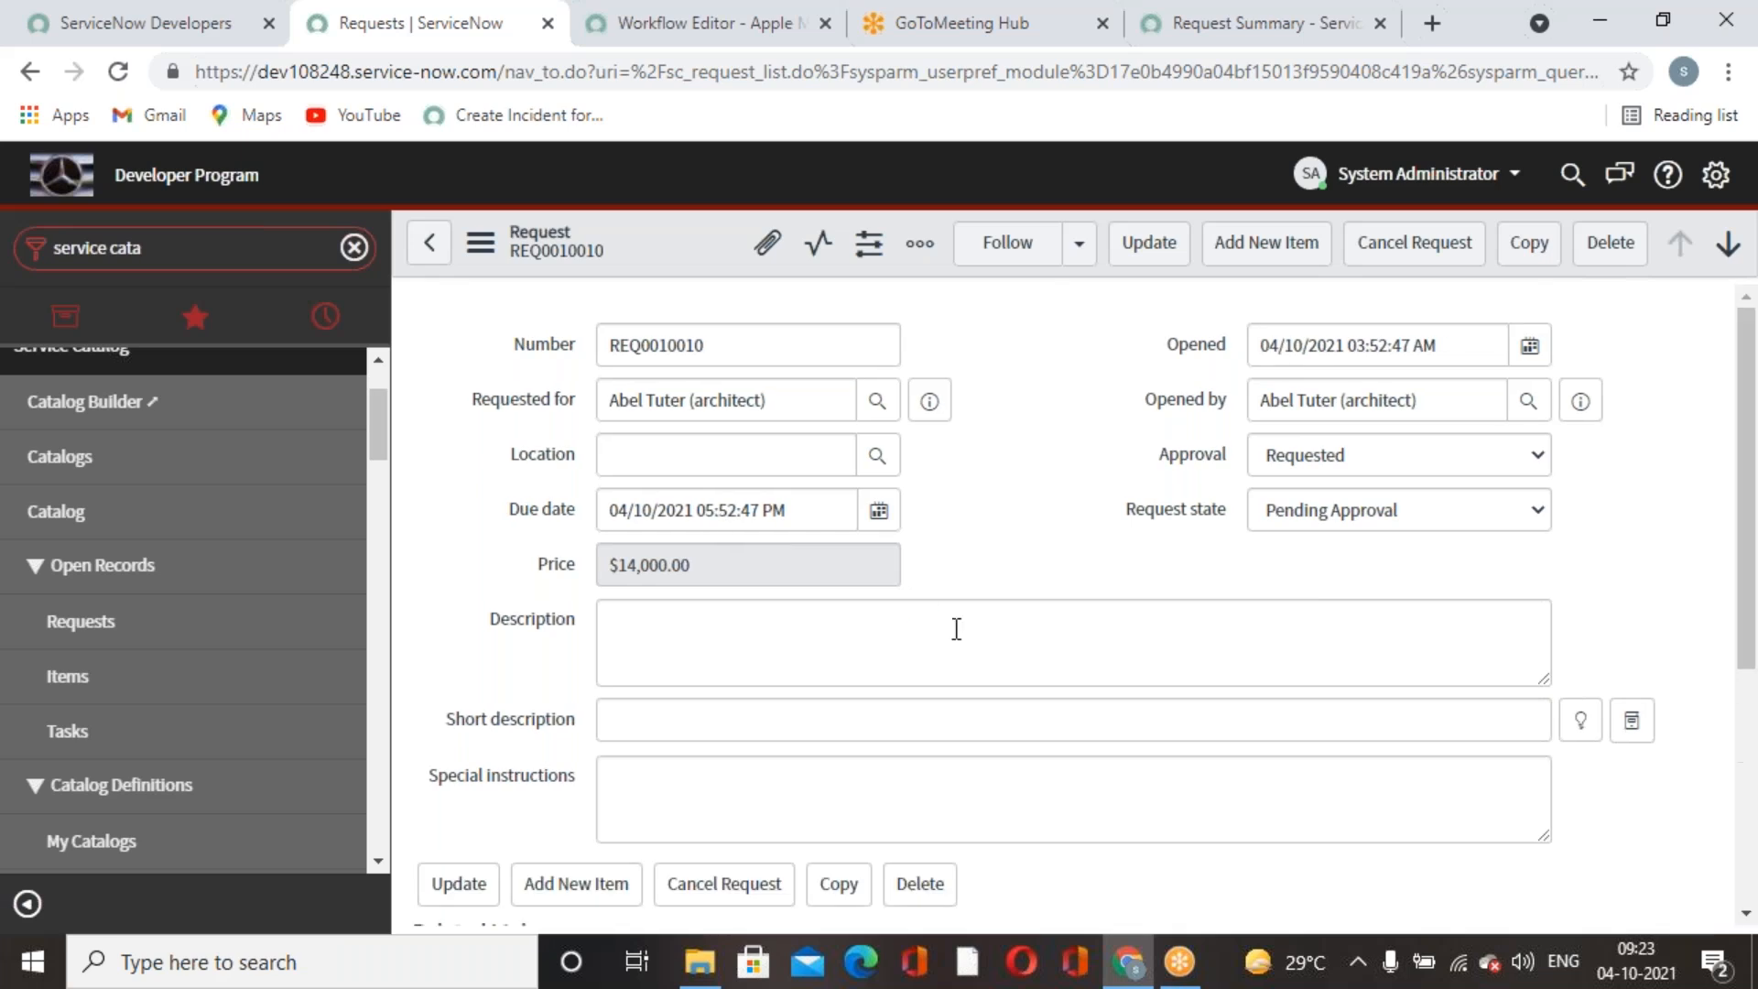
Reopen the newest request, examine its Apple mac pro 17 requested item and return to the requests.
{"action": "left_click", "coordinate": [426, 243]}
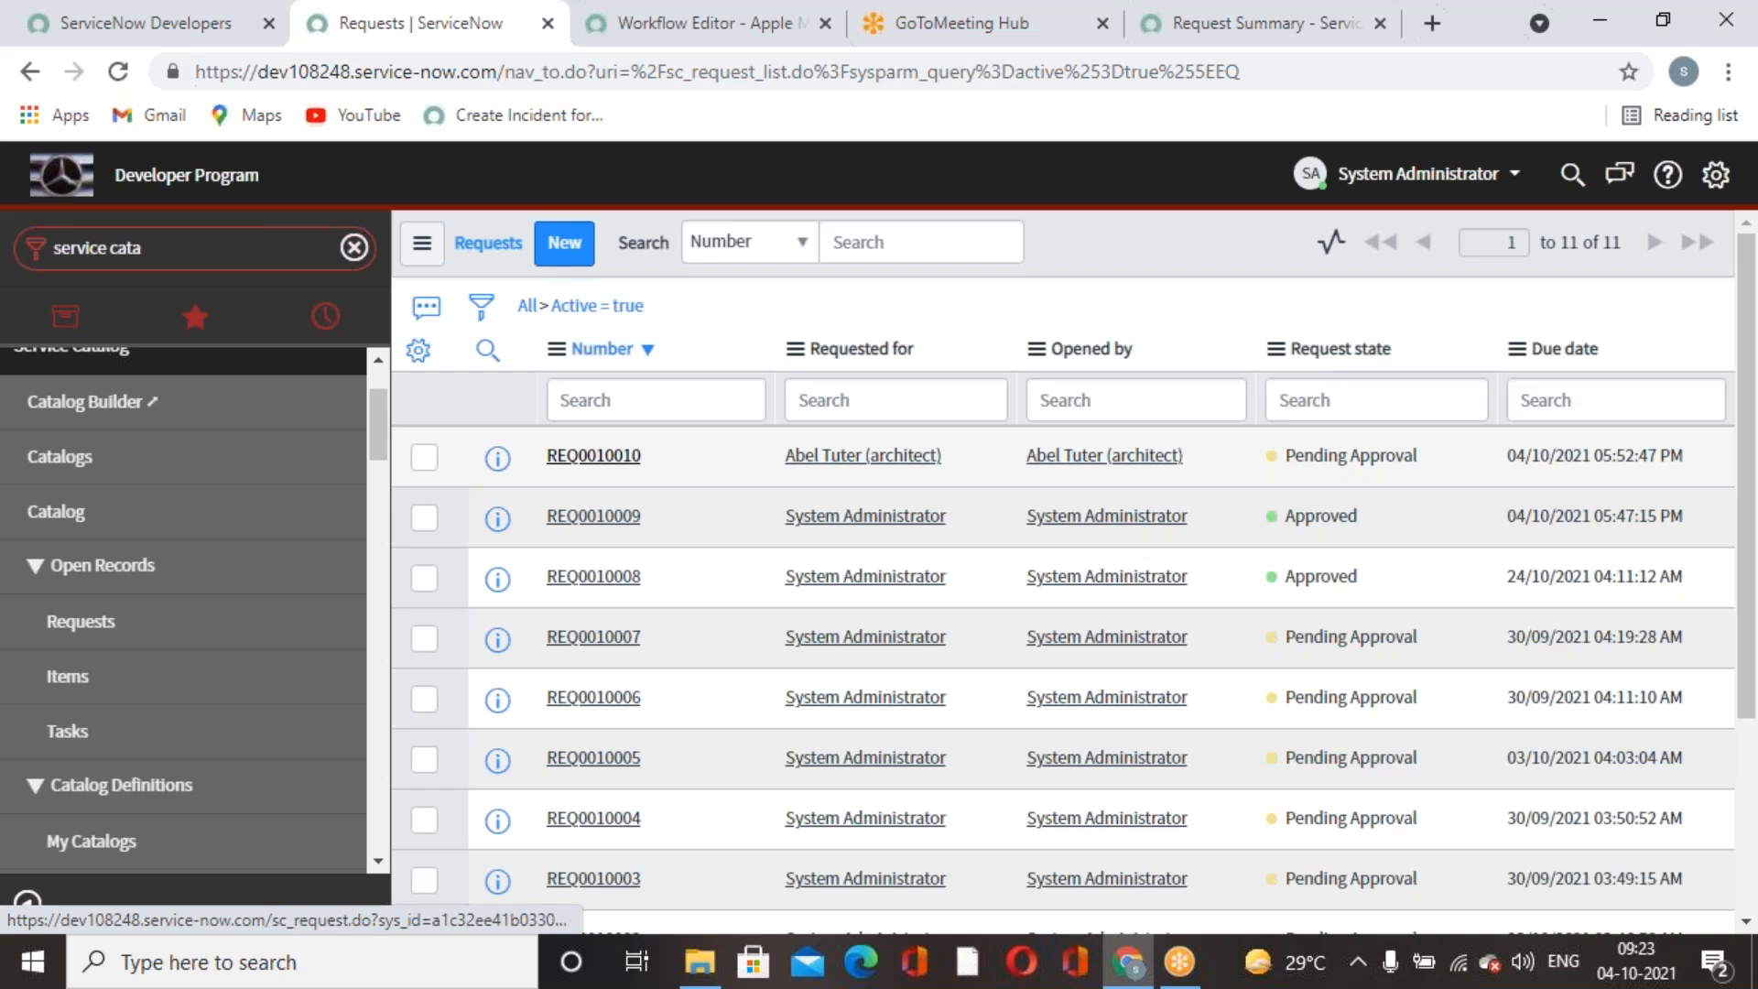
{"action": "left_click", "coordinate": [593, 455]}
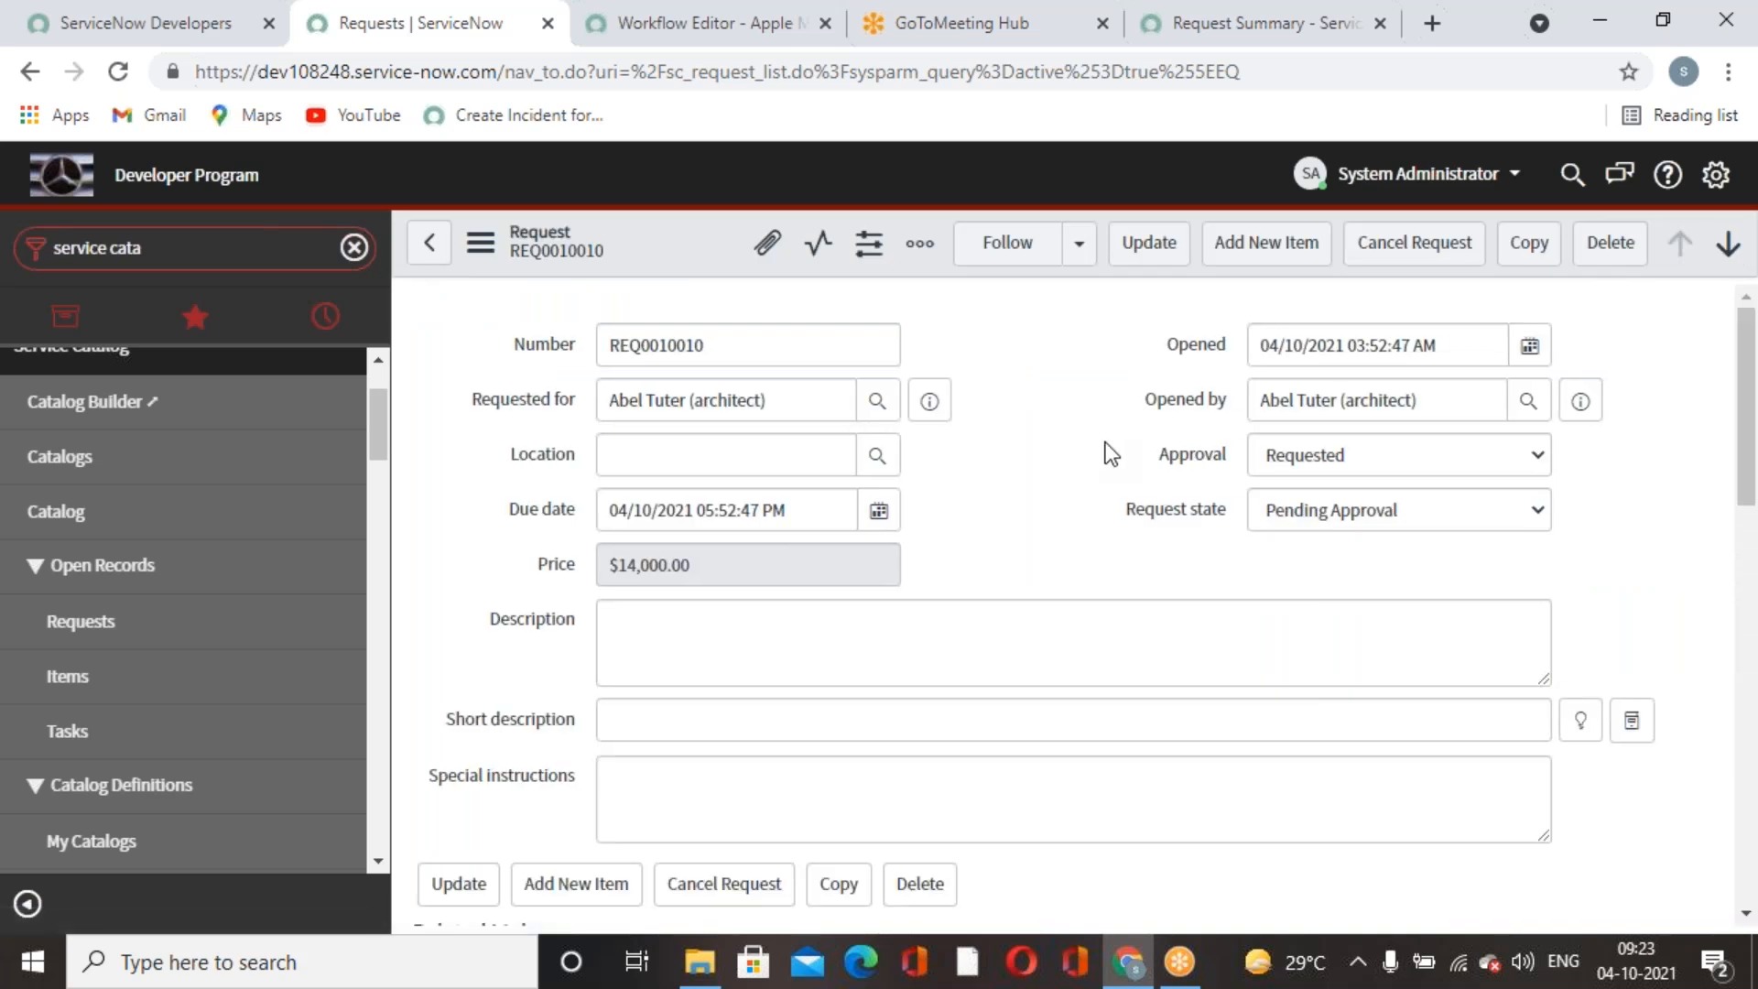
{"action": "scroll", "coordinate": [1106, 443], "scroll_direction": "down", "scroll_amount": 5}
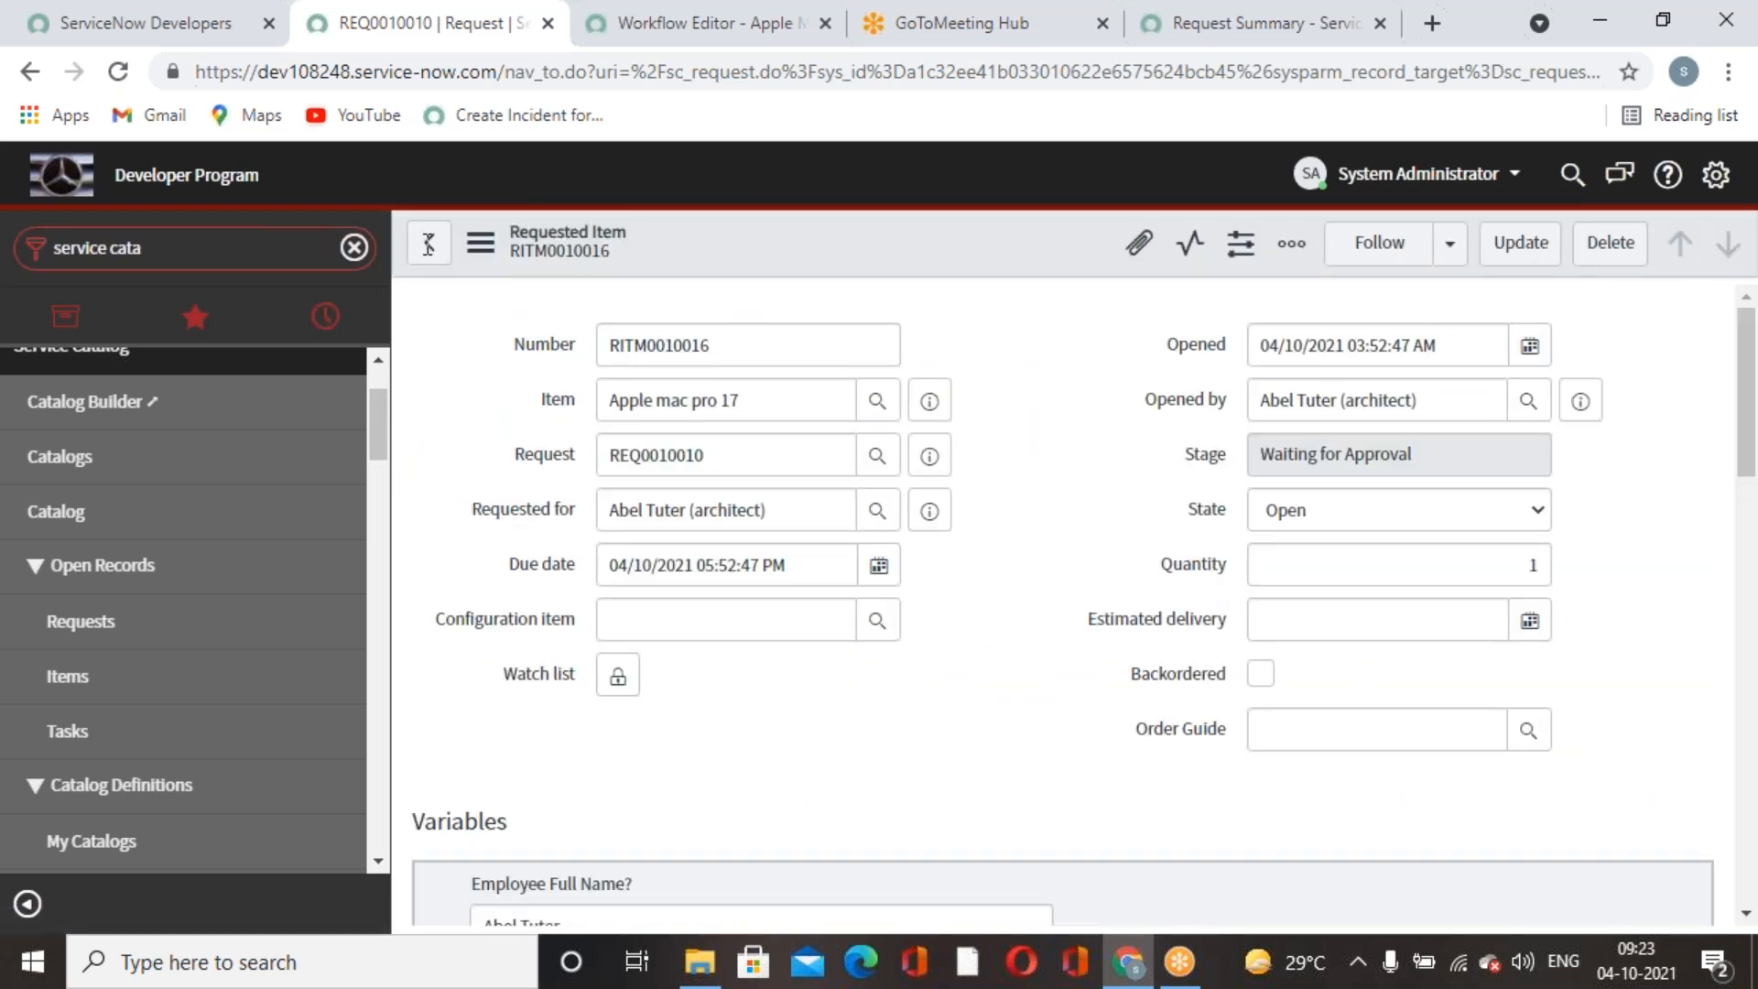
{"action": "left_click", "coordinate": [428, 244]}
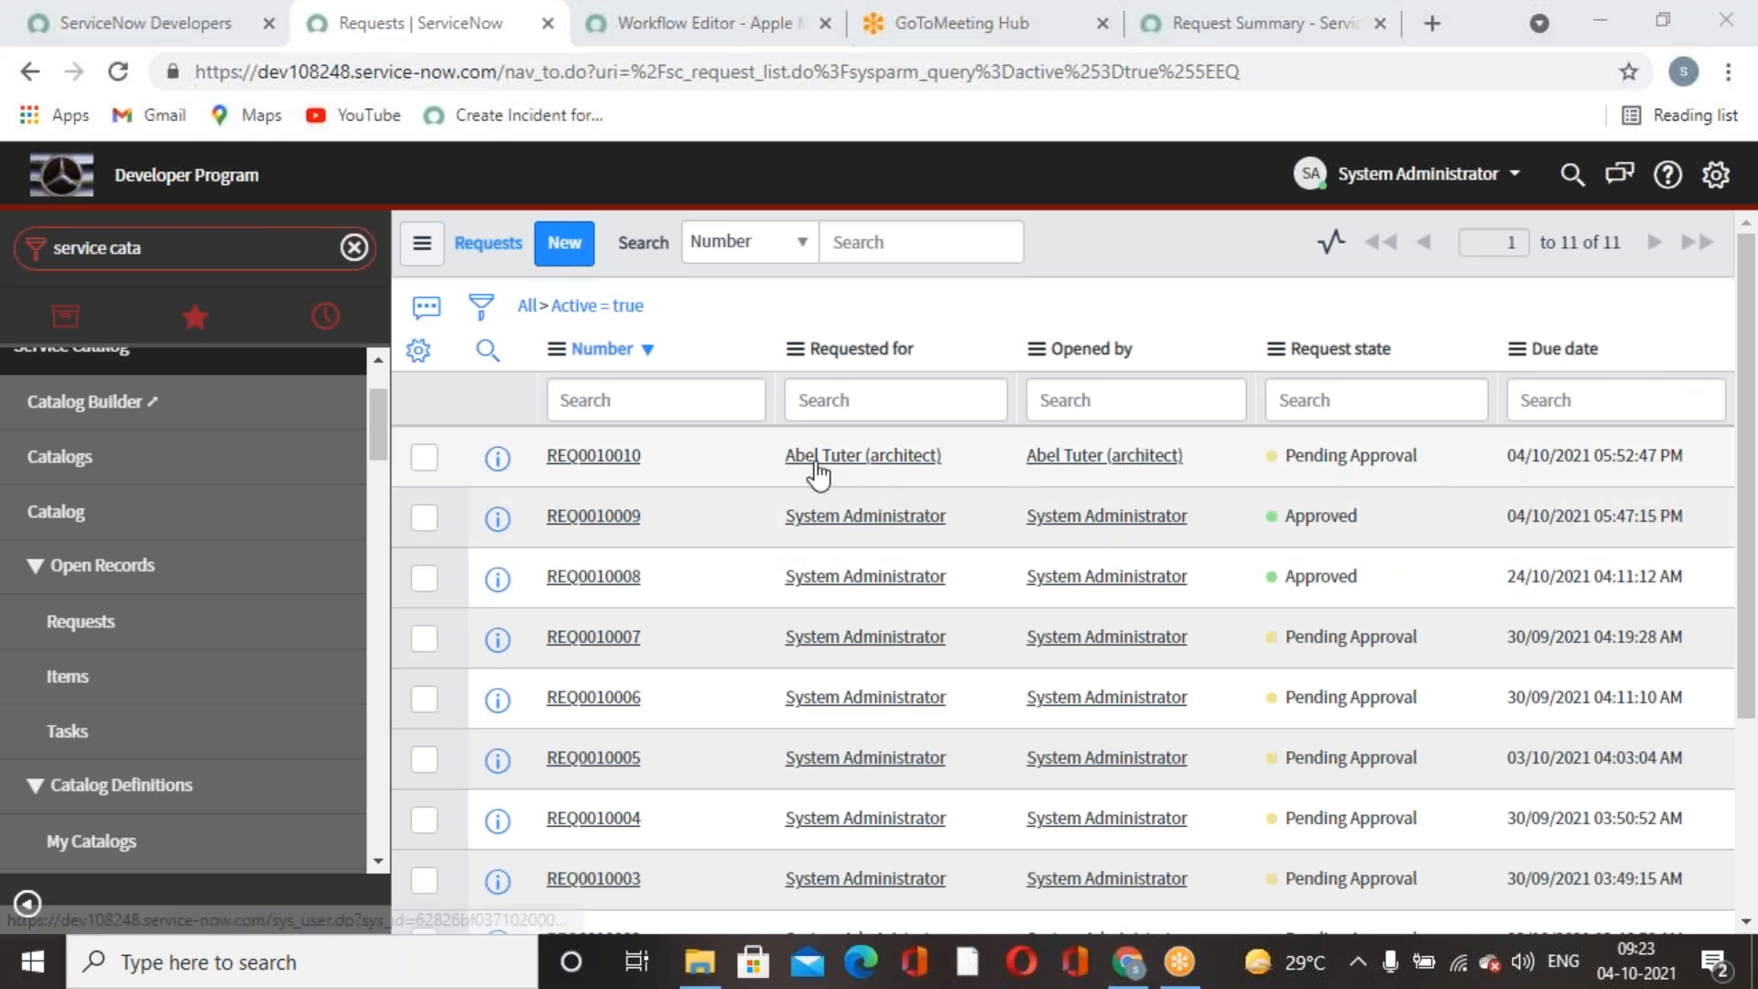
Set the newest request's approval to Approved, save the record and check its requester in the request list.
{"action": "left_click", "coordinate": [624, 458]}
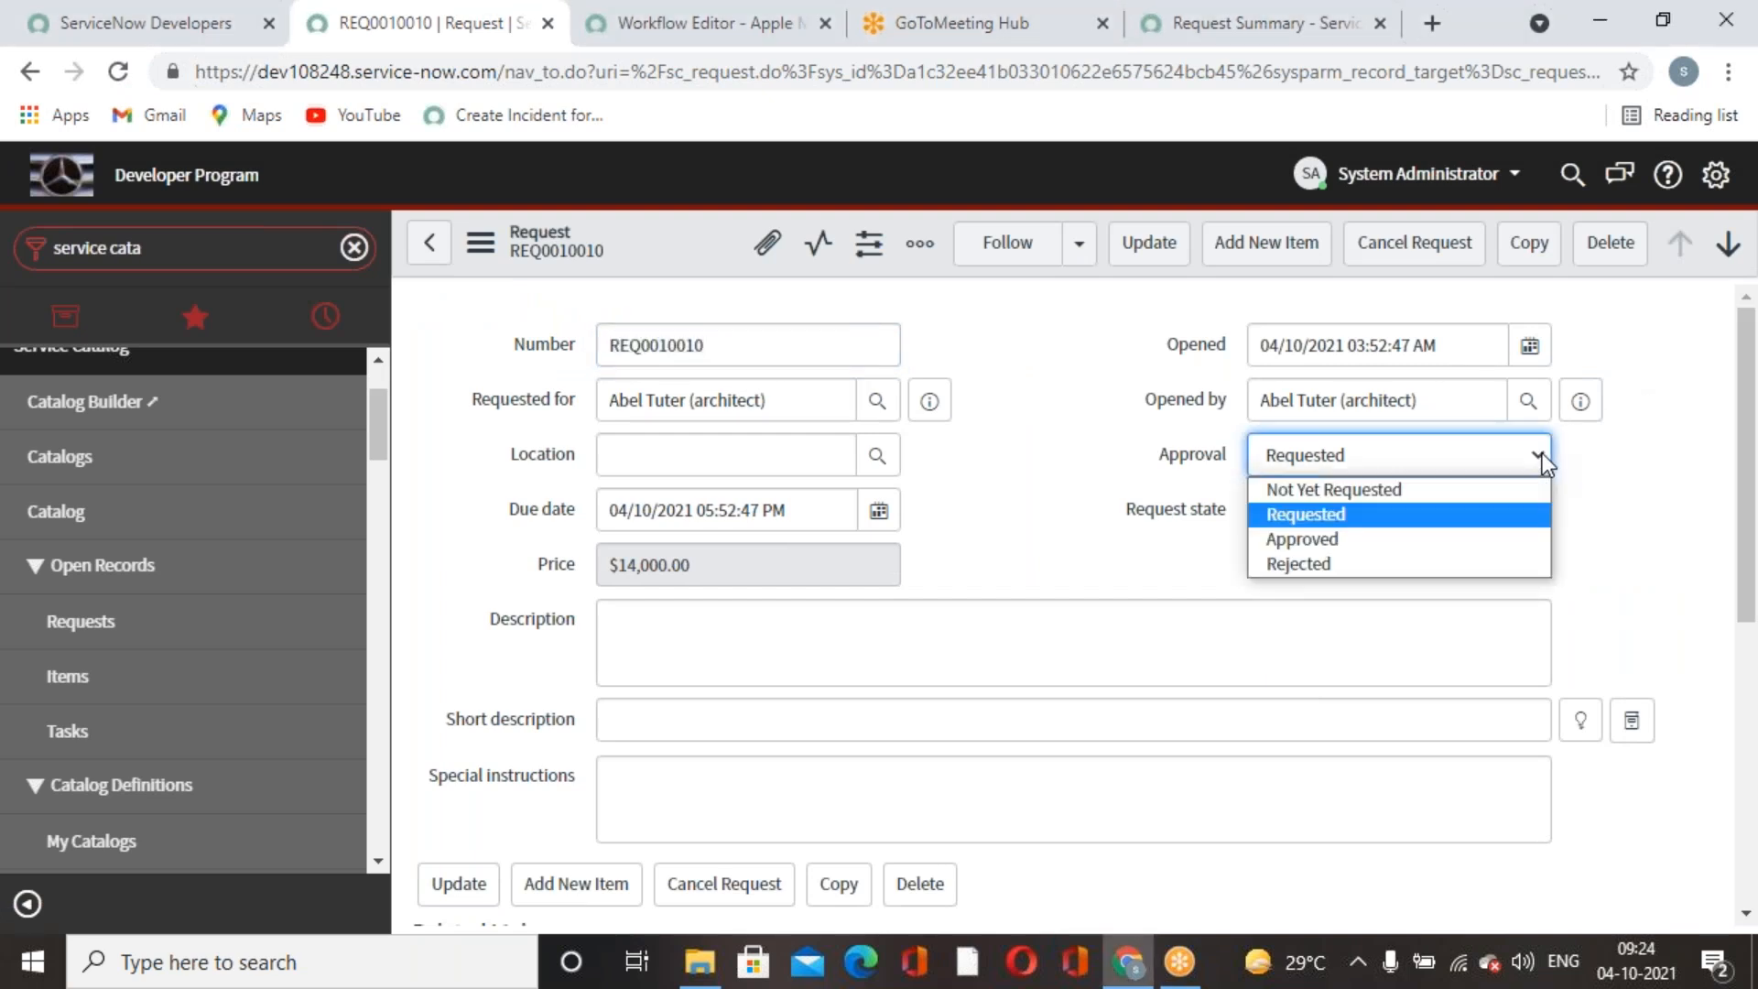
{"action": "left_click", "coordinate": [1353, 538]}
{"action": "left_click", "coordinate": [1136, 253]}
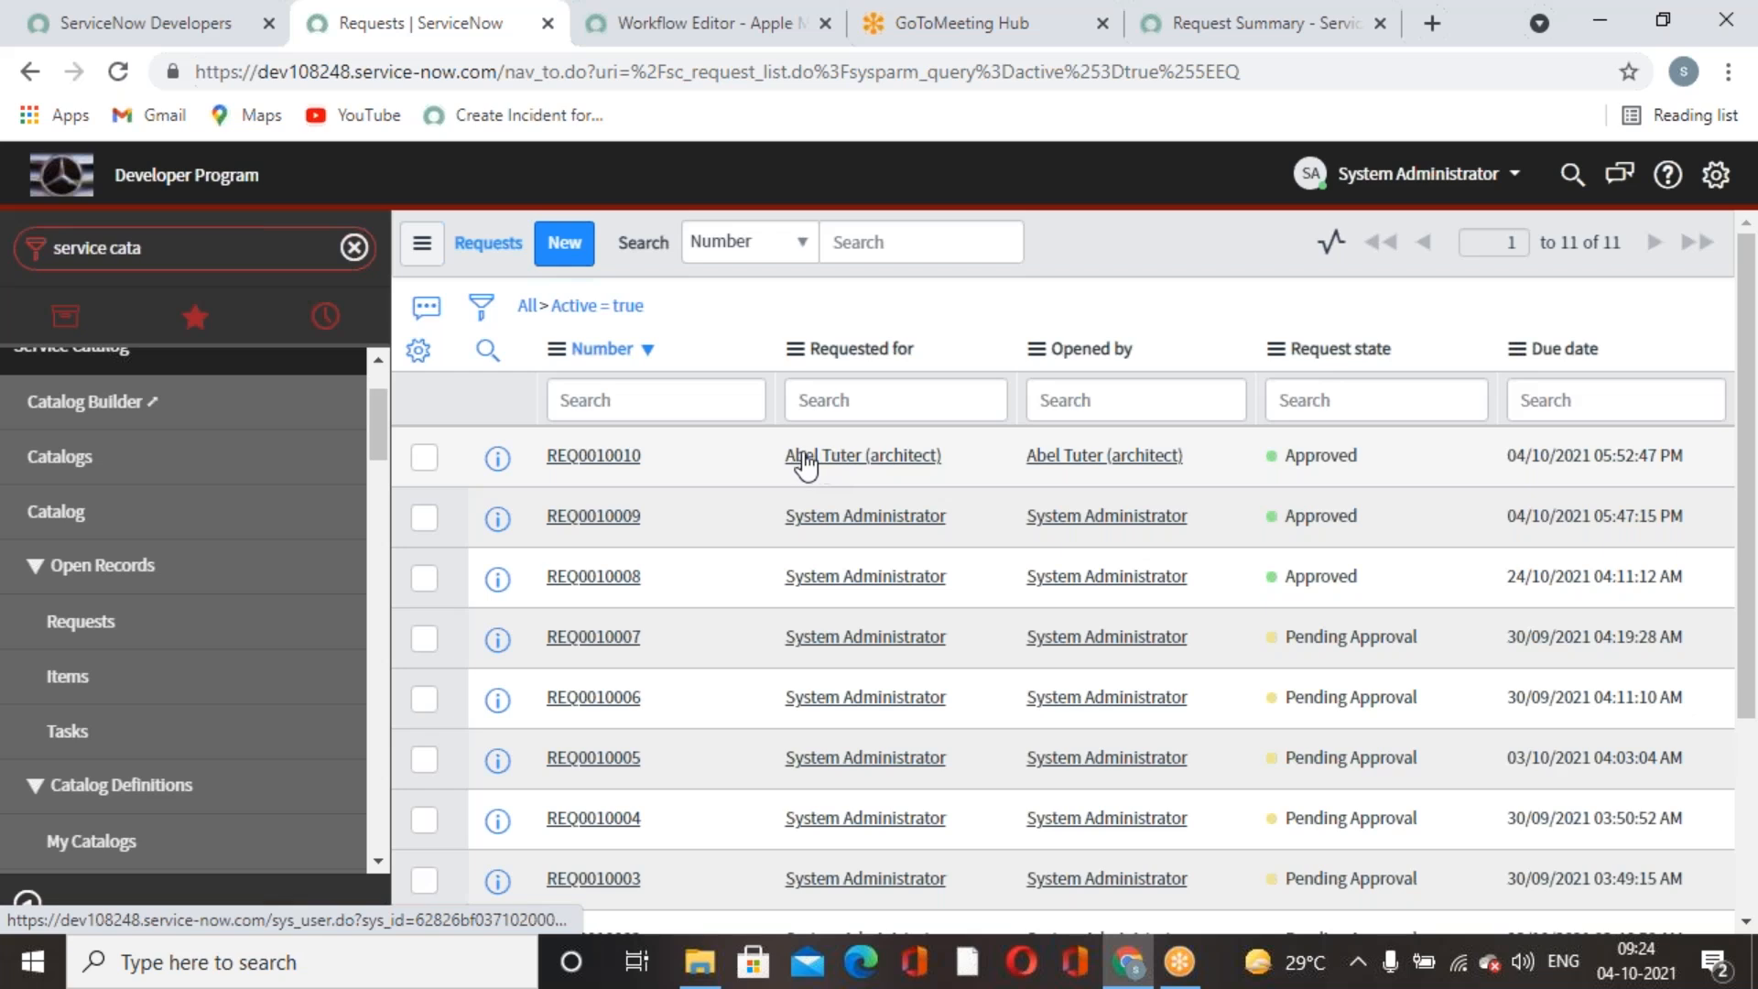
{"action": "left_click_drag", "start_coordinate": [760, 452], "coordinate": [942, 458]}
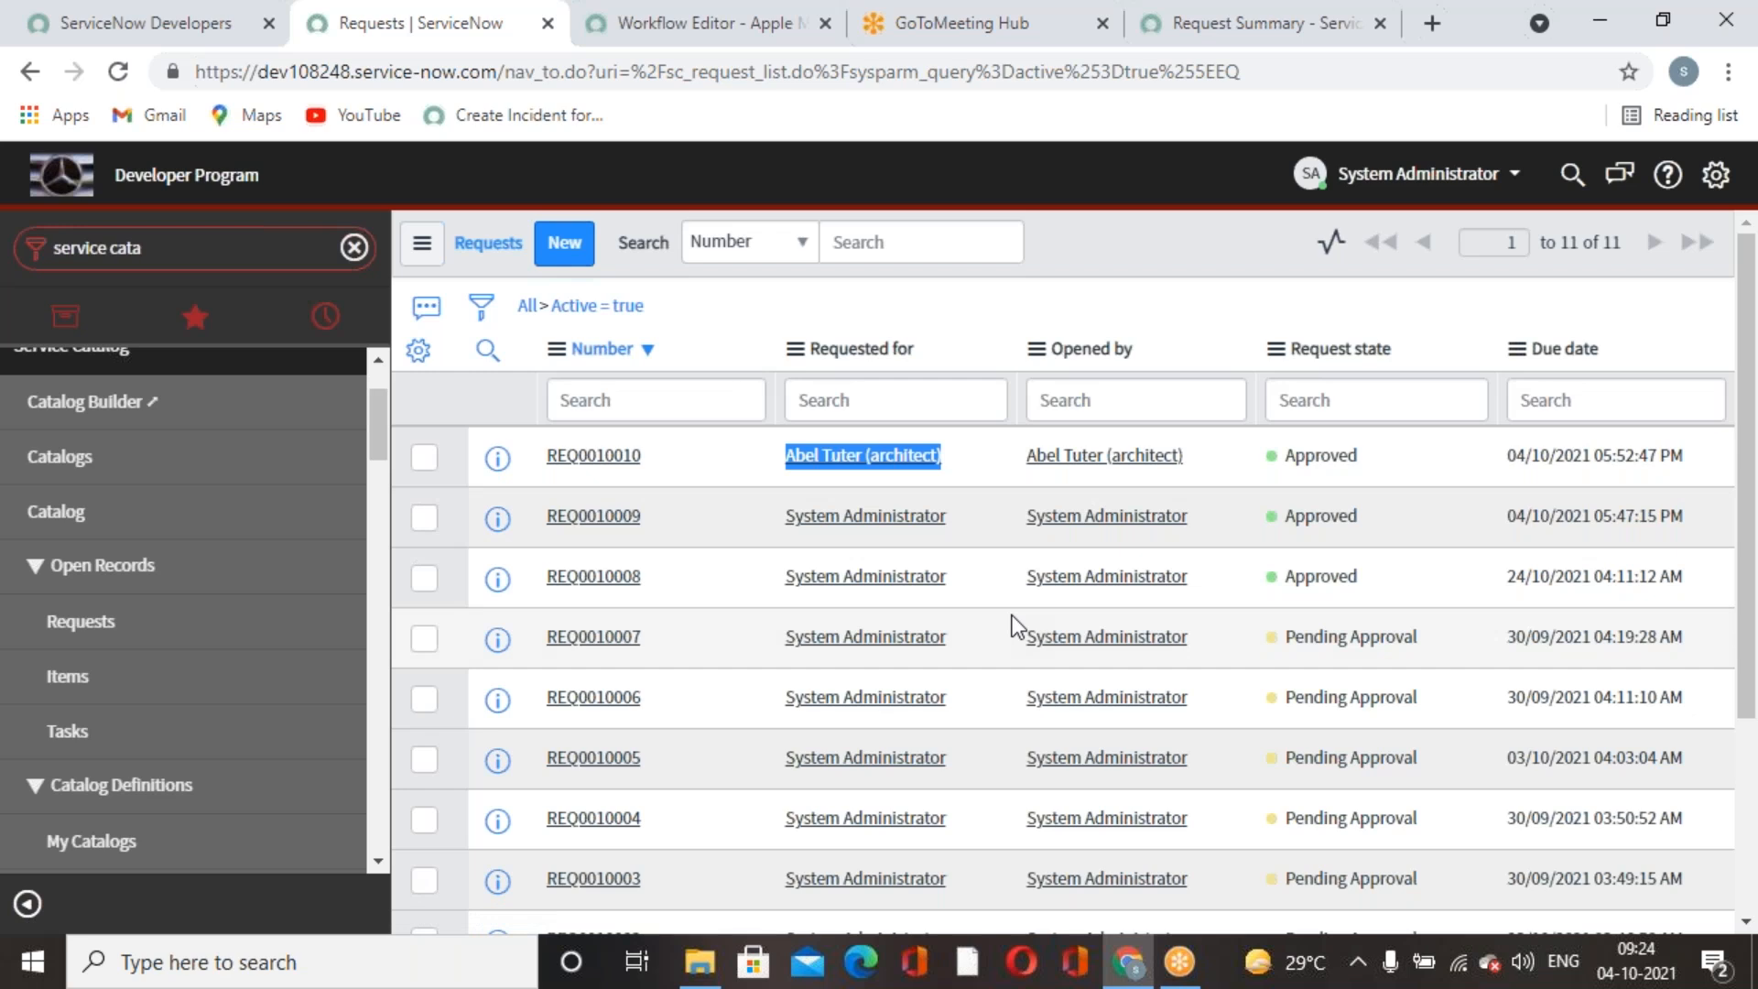
Reload the portal's Request Summary page and expand the item's stage to examine the approvers.
{"action": "left_click", "coordinate": [1317, 32]}
{"action": "left_click", "coordinate": [119, 73]}
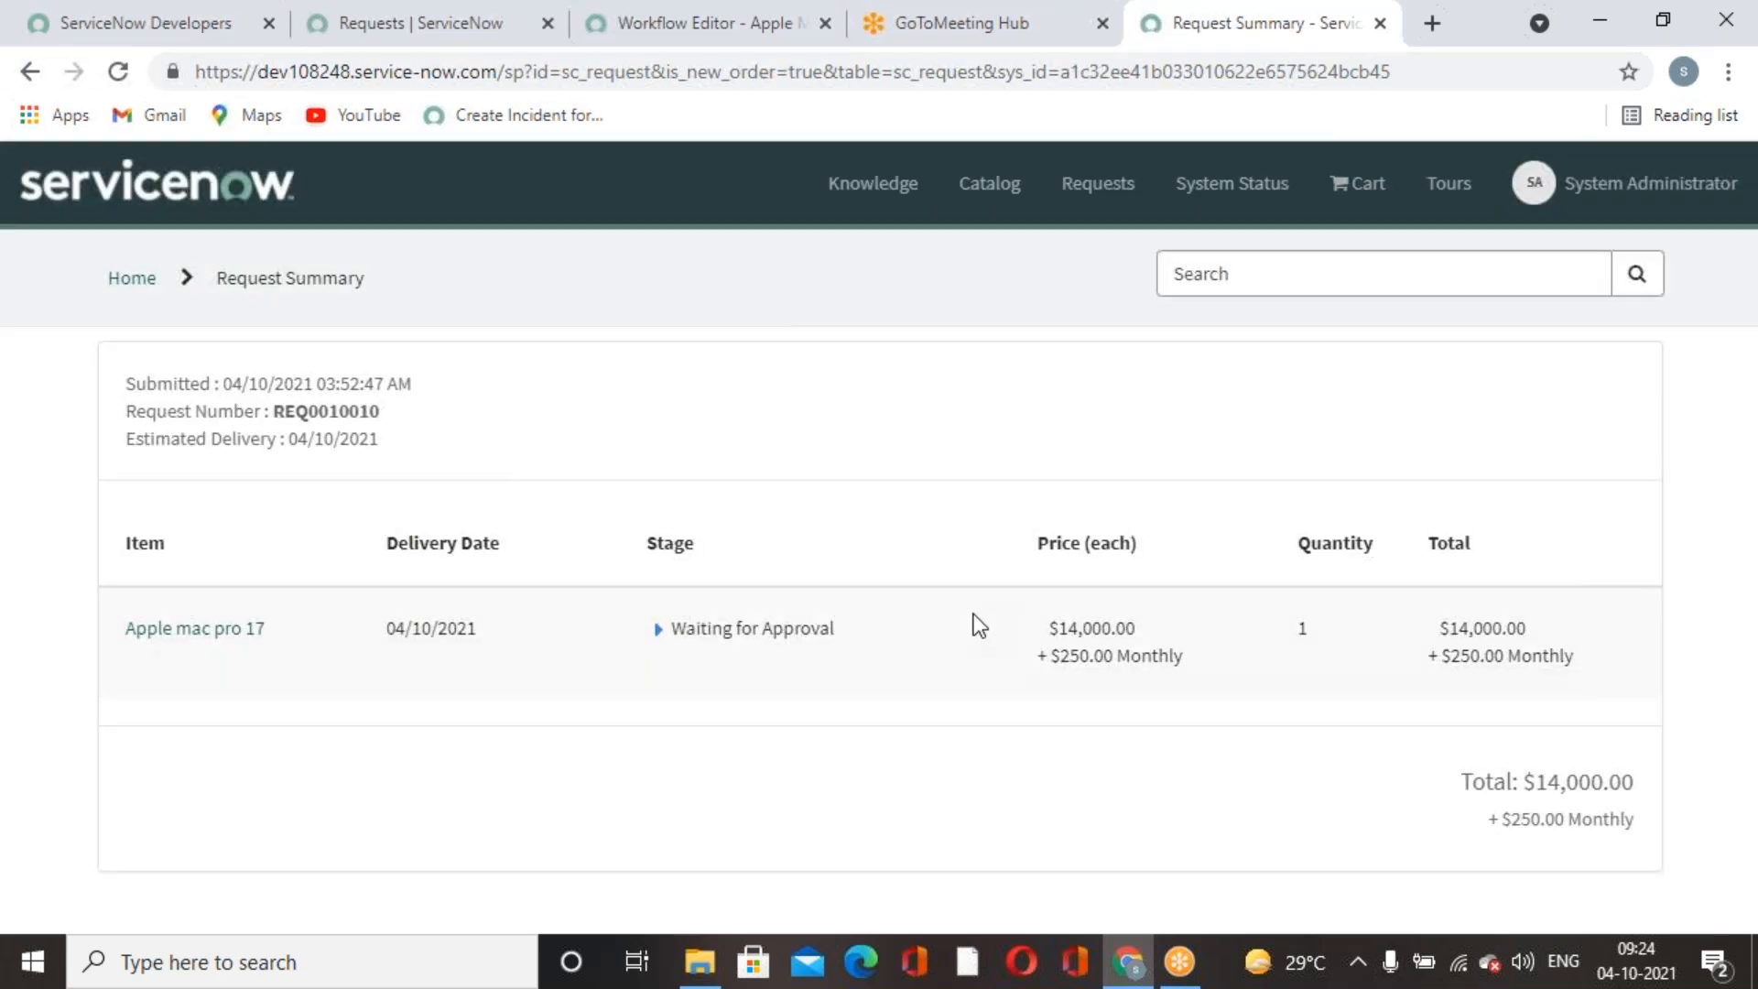
{"action": "left_click", "coordinate": [659, 632]}
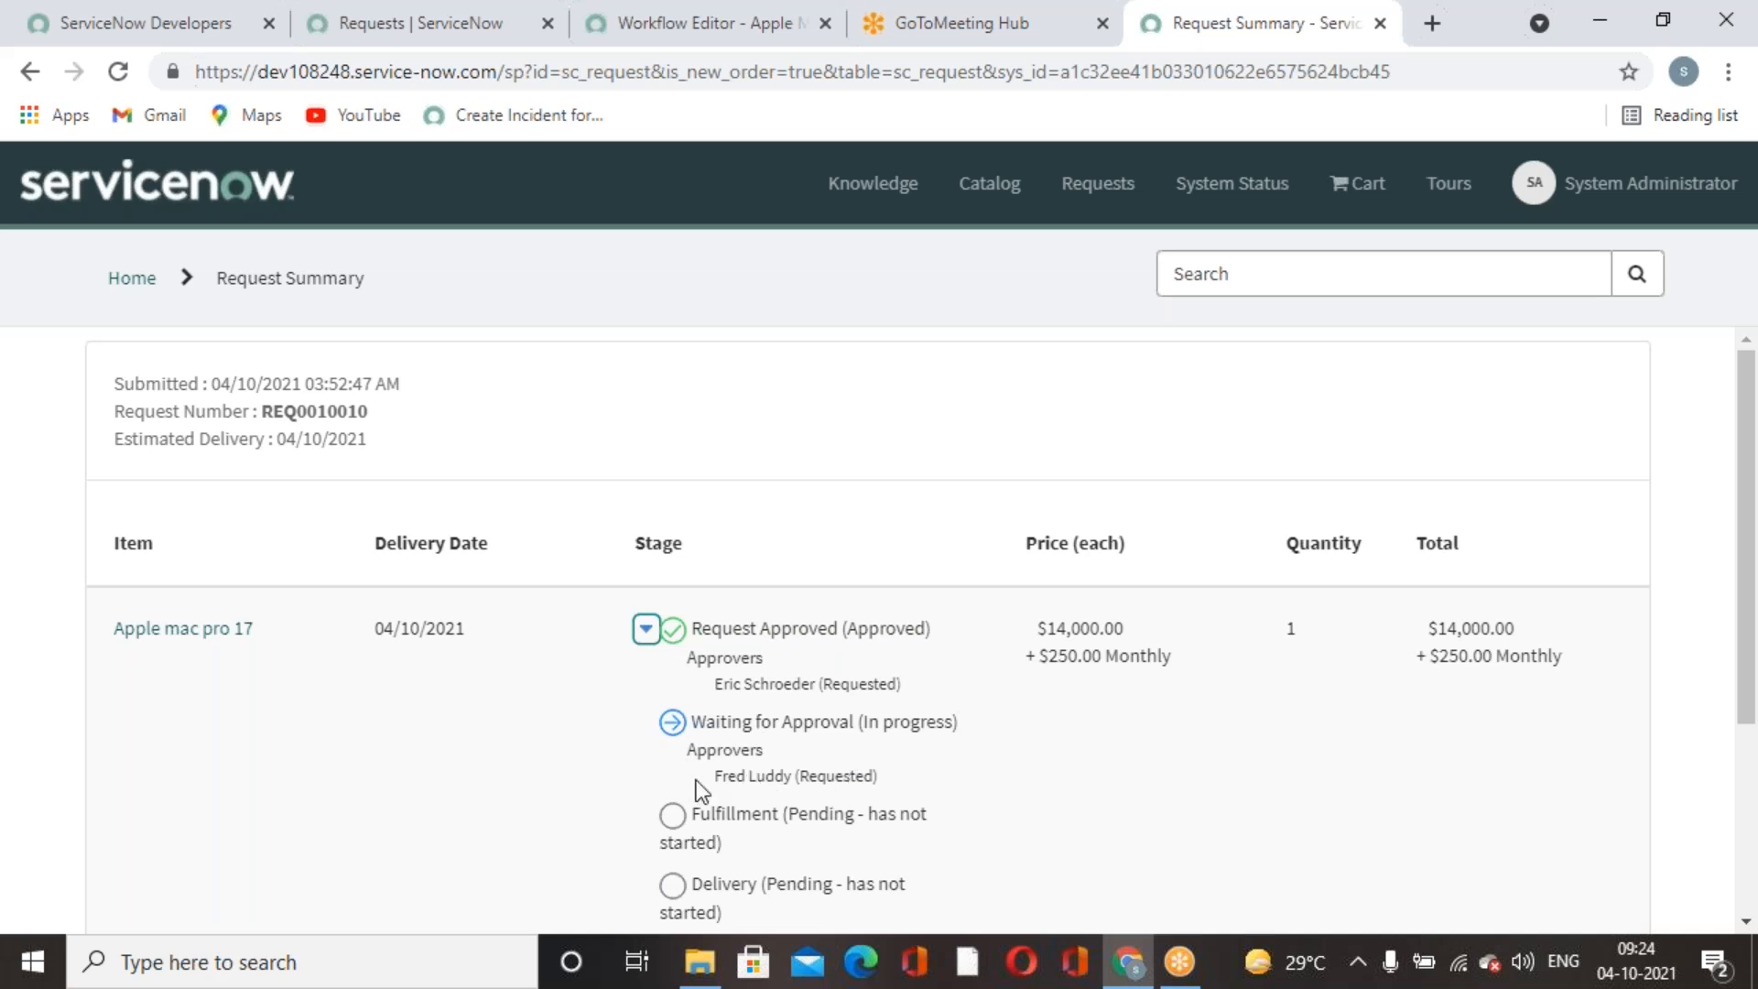
Return to the requests page and impersonate the reporting manager who is the item's pending approver.
{"action": "left_click", "coordinate": [439, 36]}
{"action": "left_click", "coordinate": [1475, 184]}
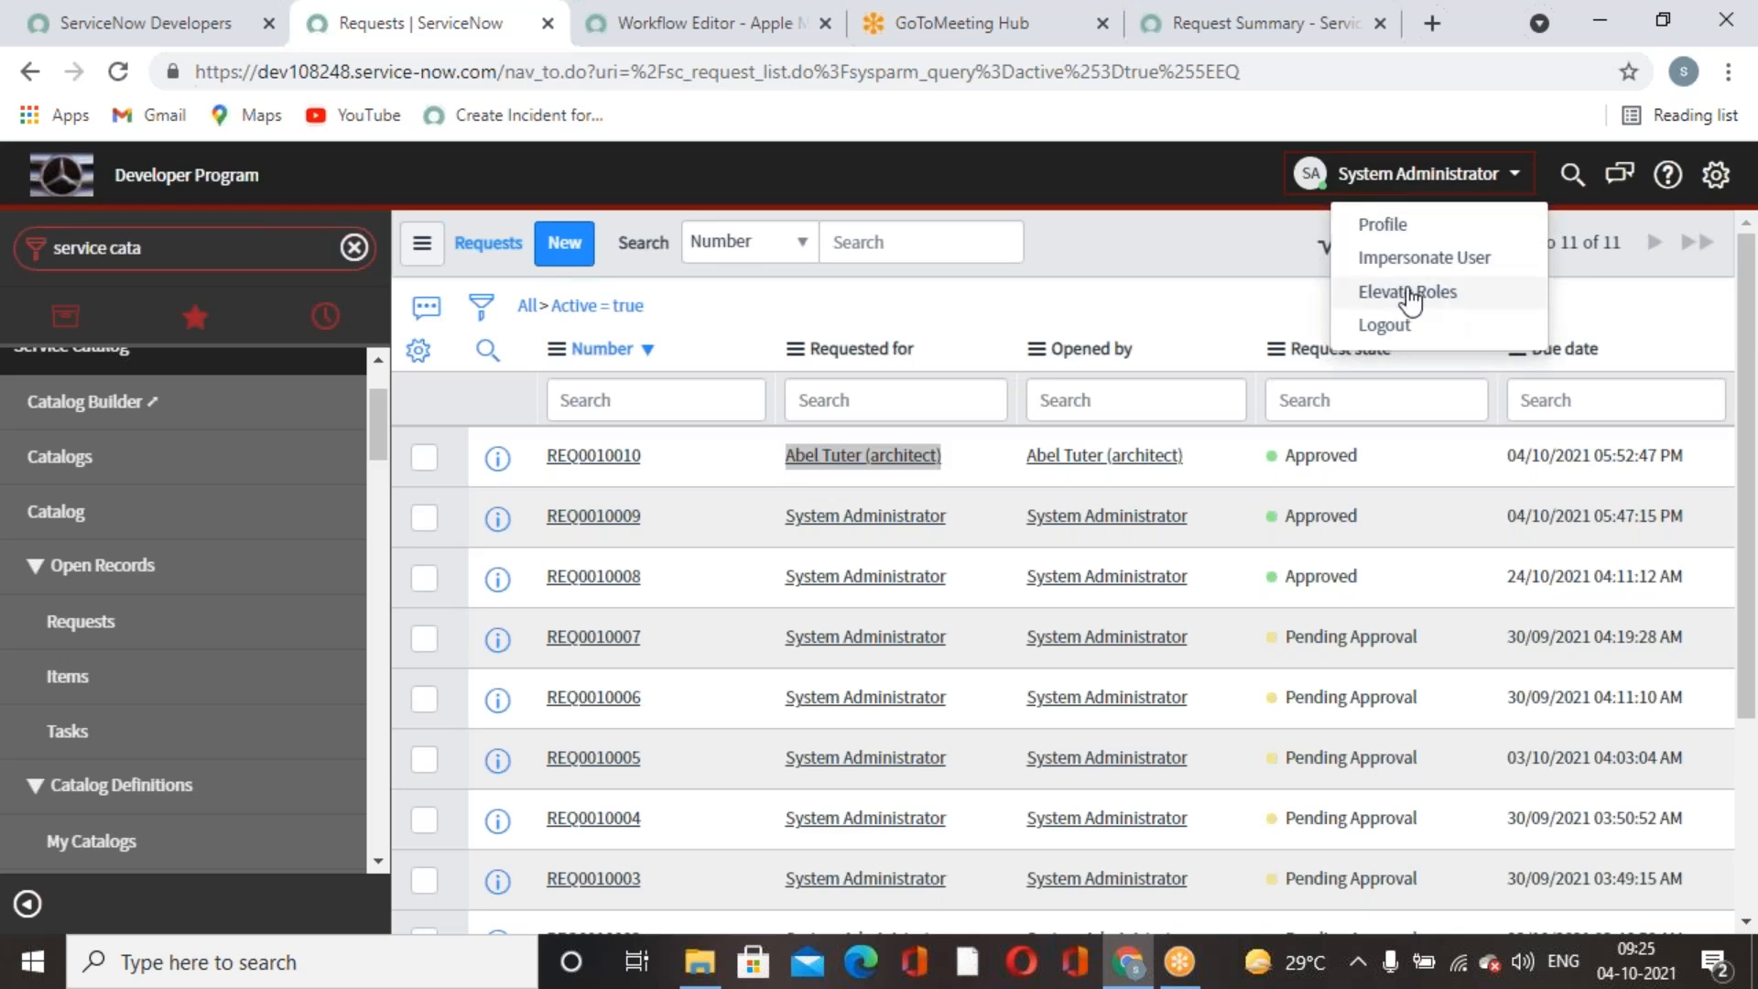
{"action": "left_click", "coordinate": [1406, 259]}
{"action": "left_click", "coordinate": [992, 284]}
{"action": "type", "text": "fred"}
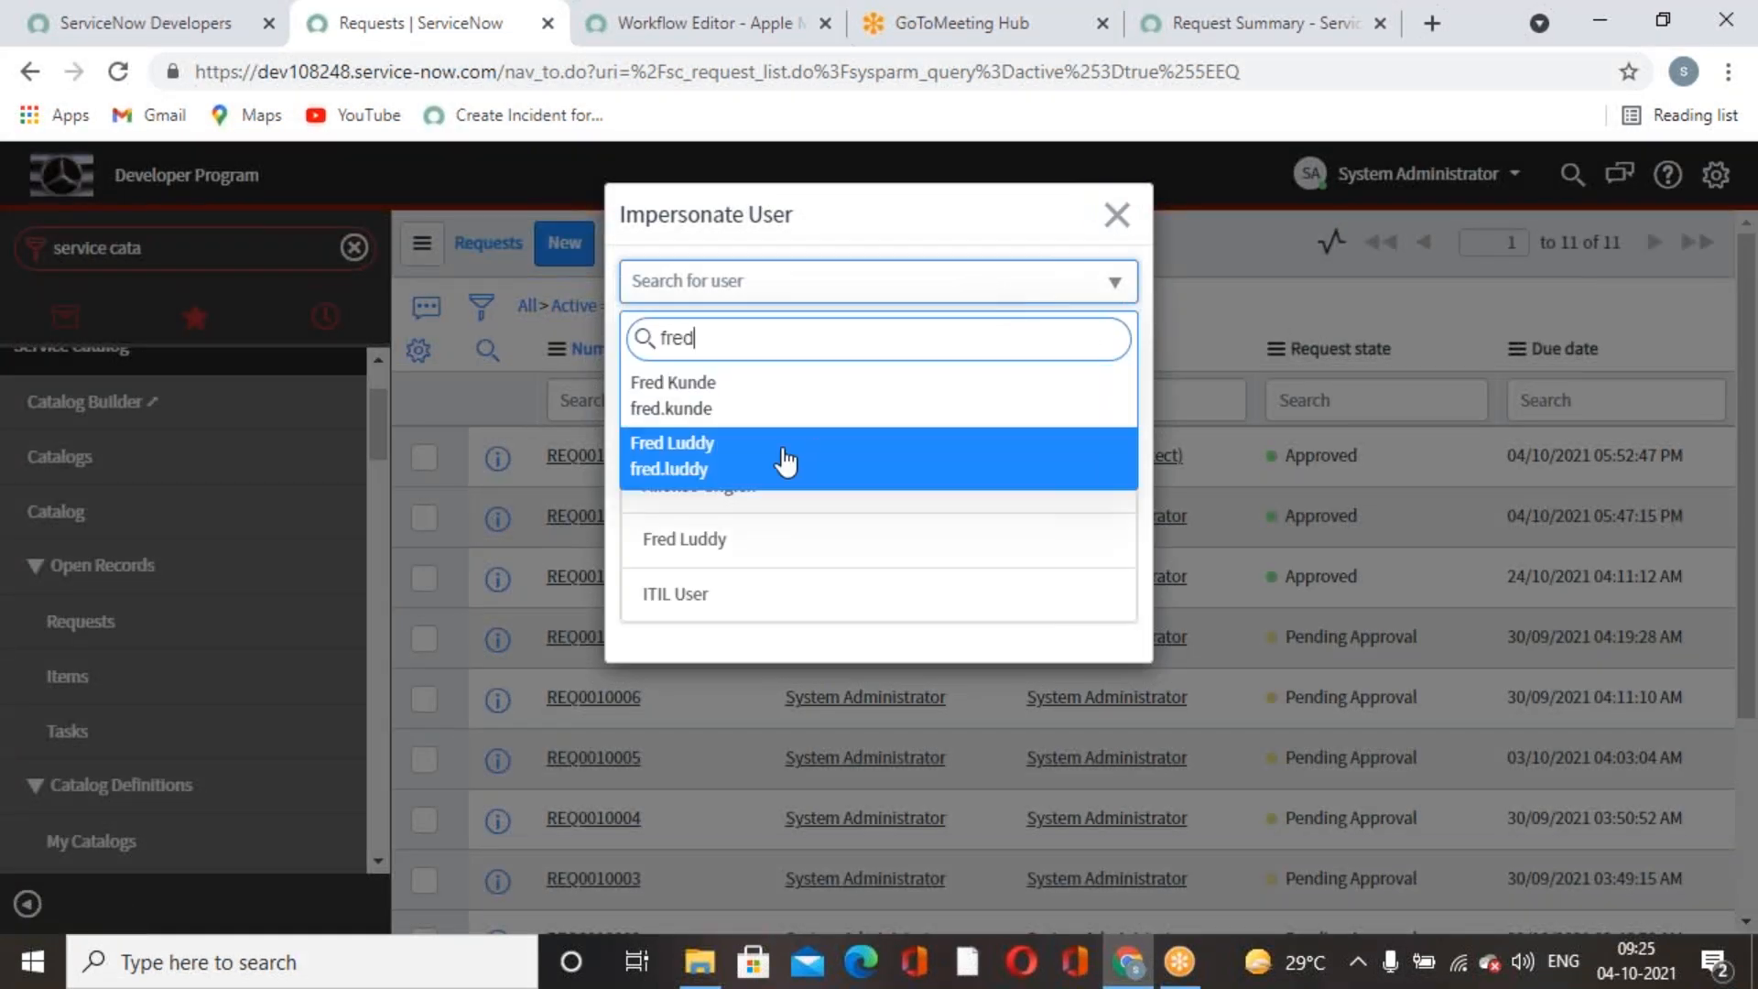
{"action": "left_click", "coordinate": [784, 459]}
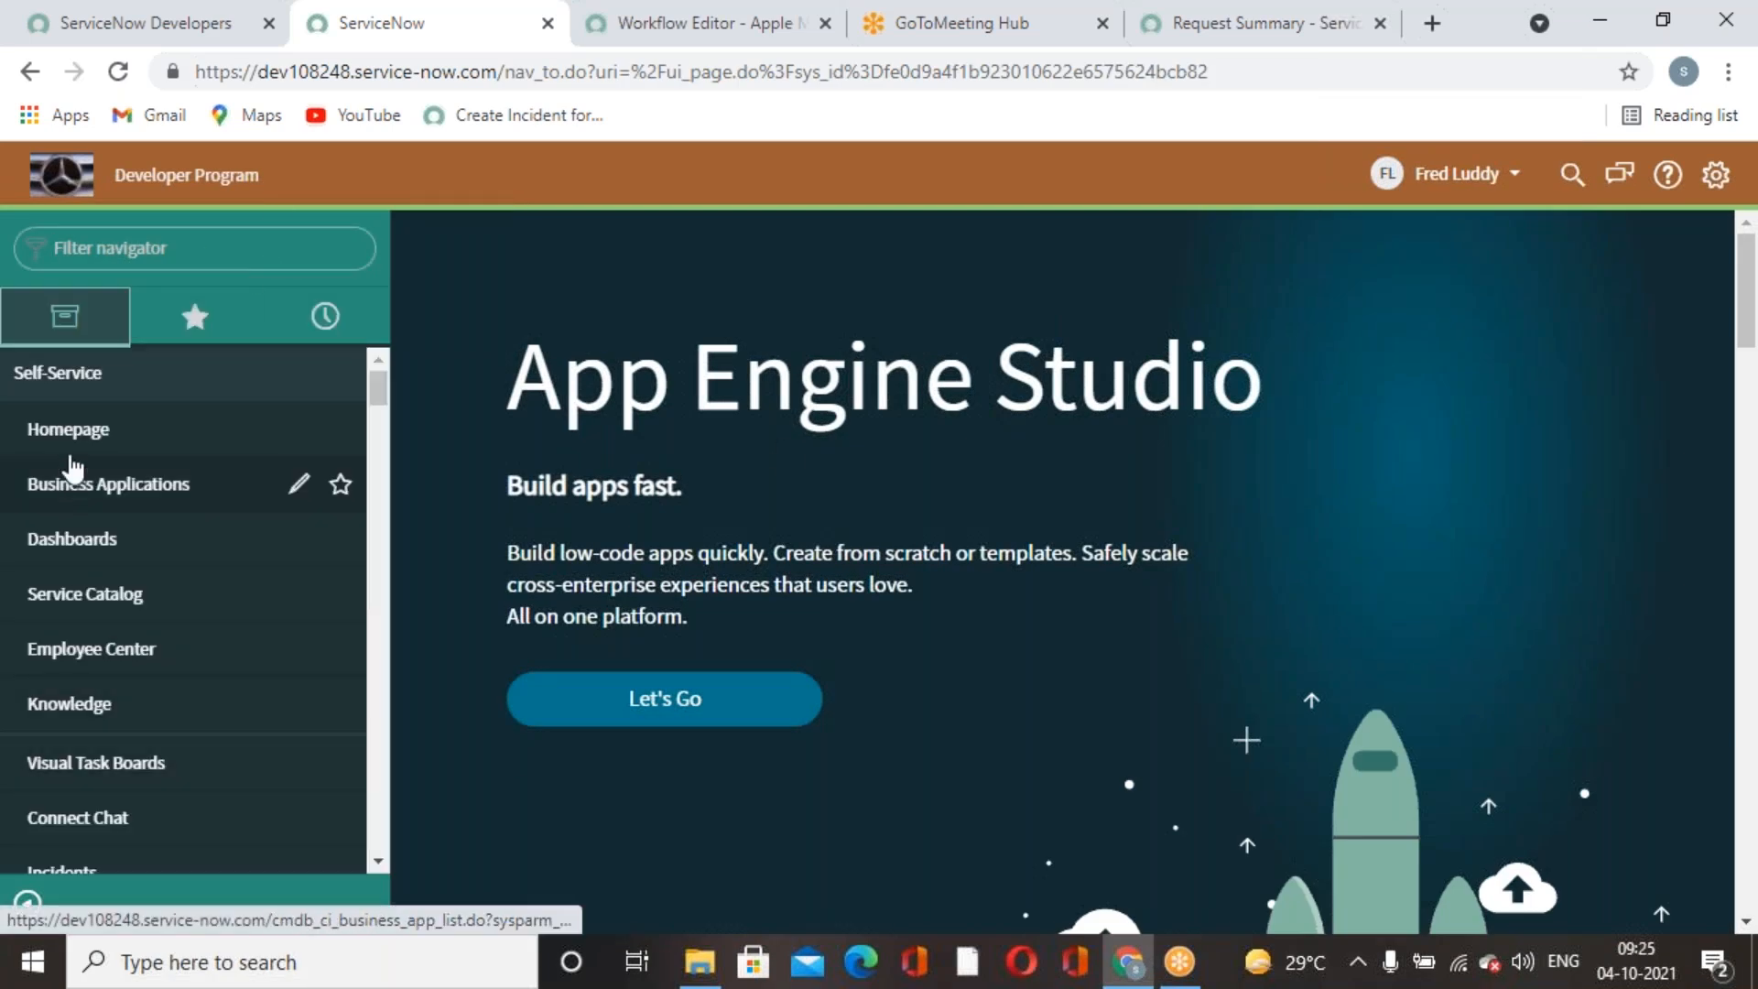
Open My Approvals as the reporting manager and sort the approvals by creation date, newest first.
{"action": "scroll", "coordinate": [142, 576], "scroll_direction": "down", "scroll_amount": 5}
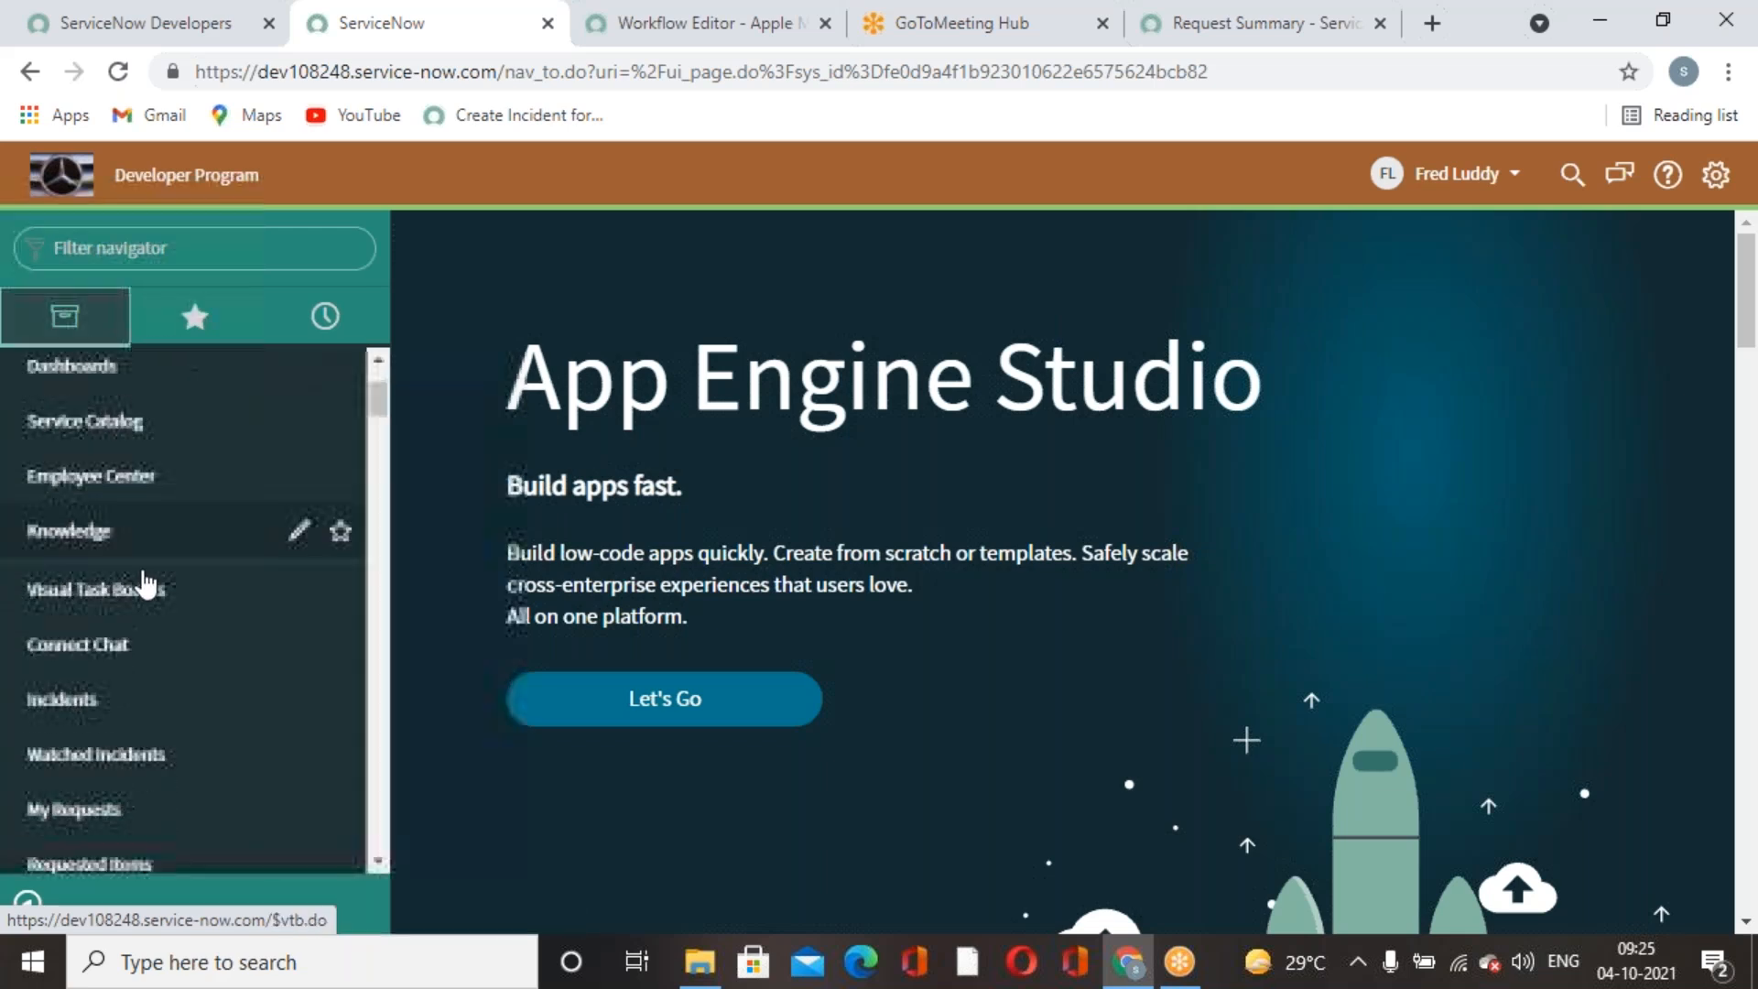
{"action": "scroll", "coordinate": [144, 589], "scroll_direction": "down", "scroll_amount": 5}
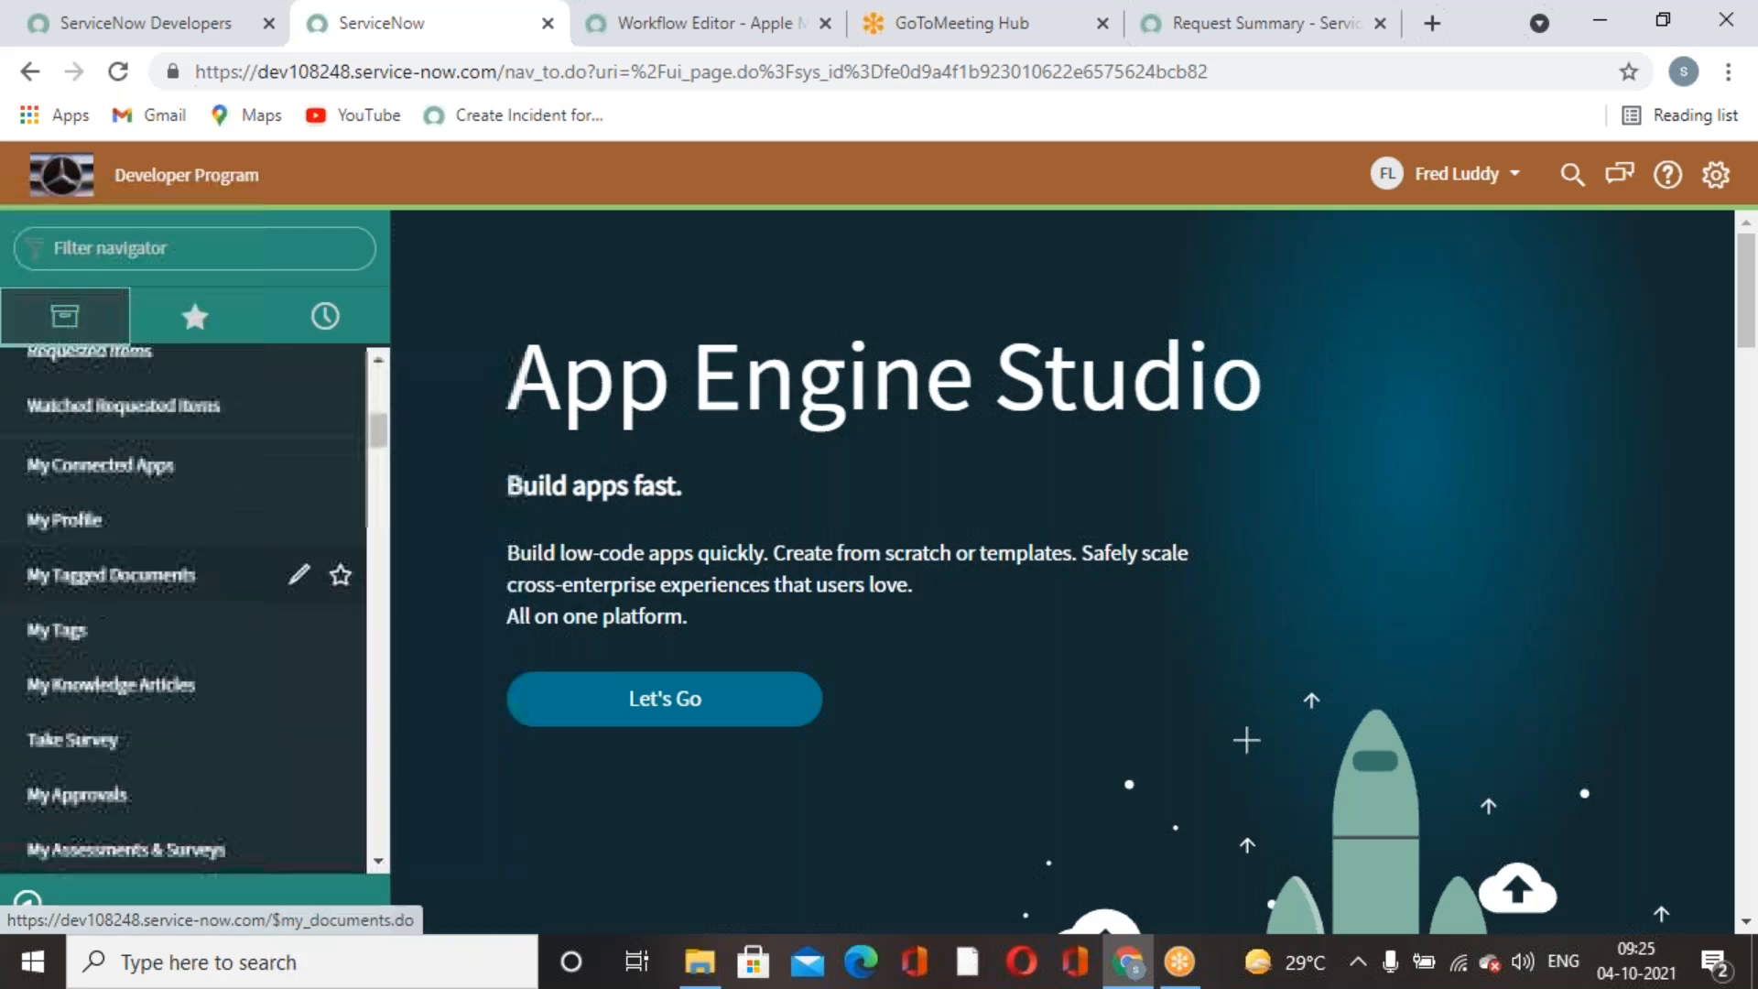
{"action": "left_click", "coordinate": [115, 668]}
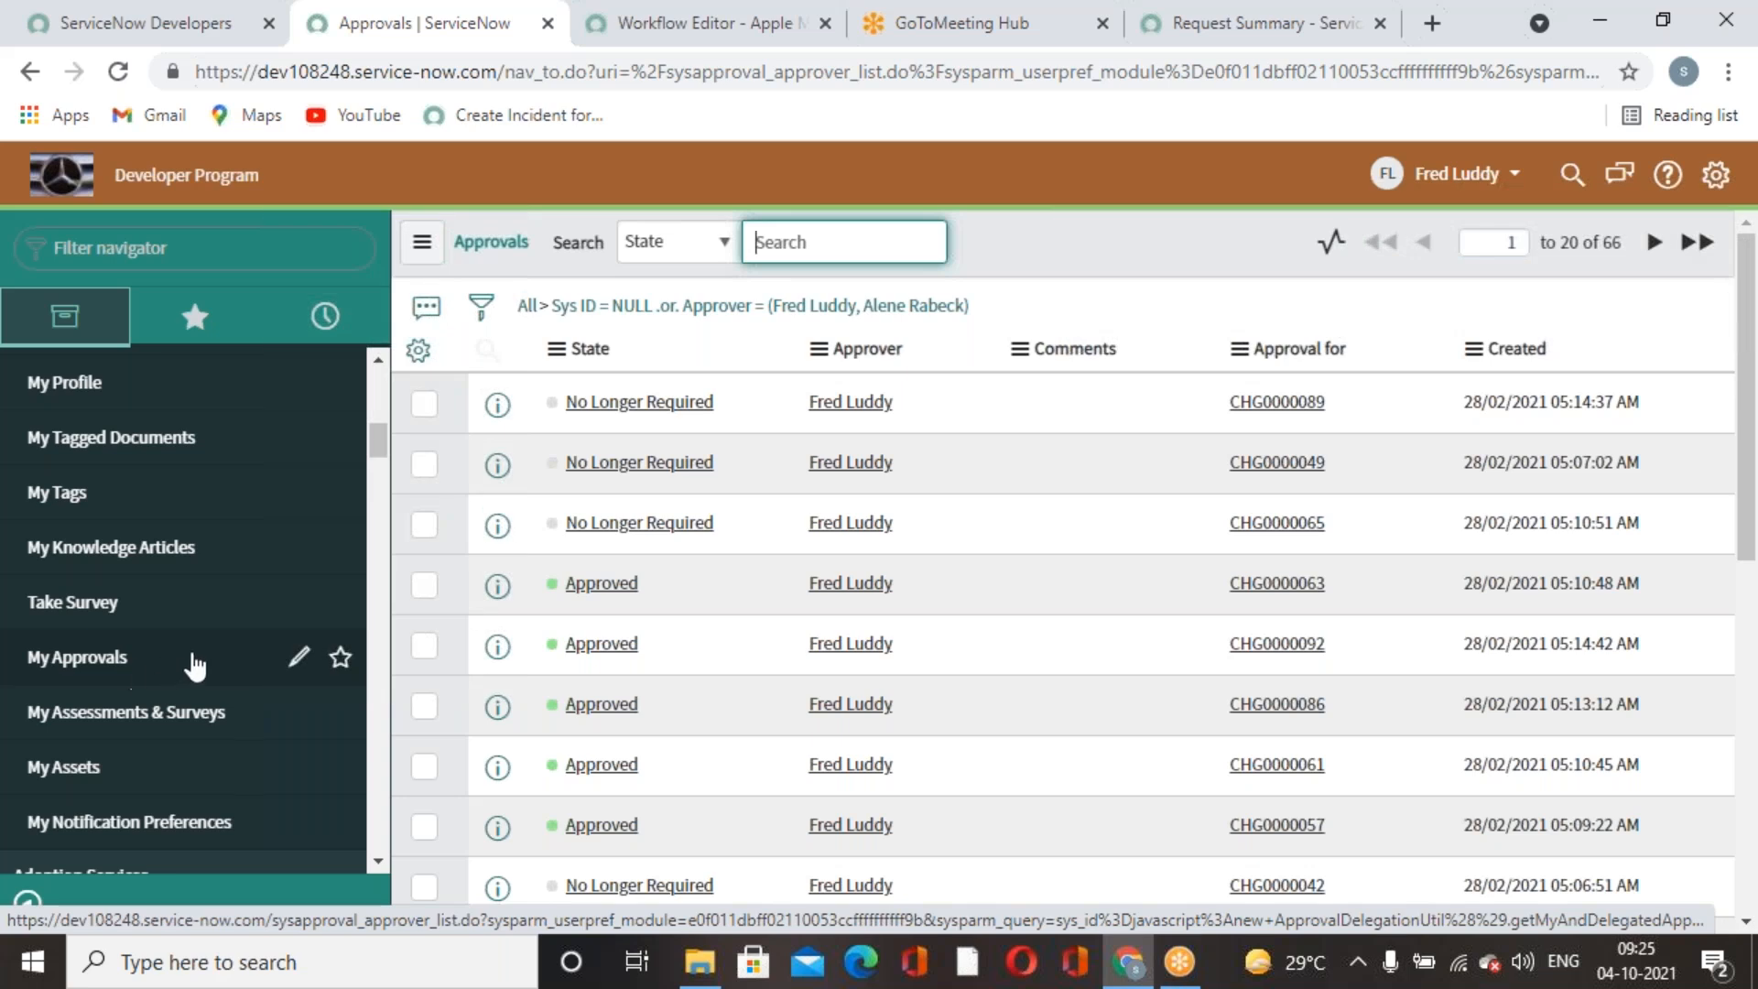
{"action": "left_click", "coordinate": [1524, 349]}
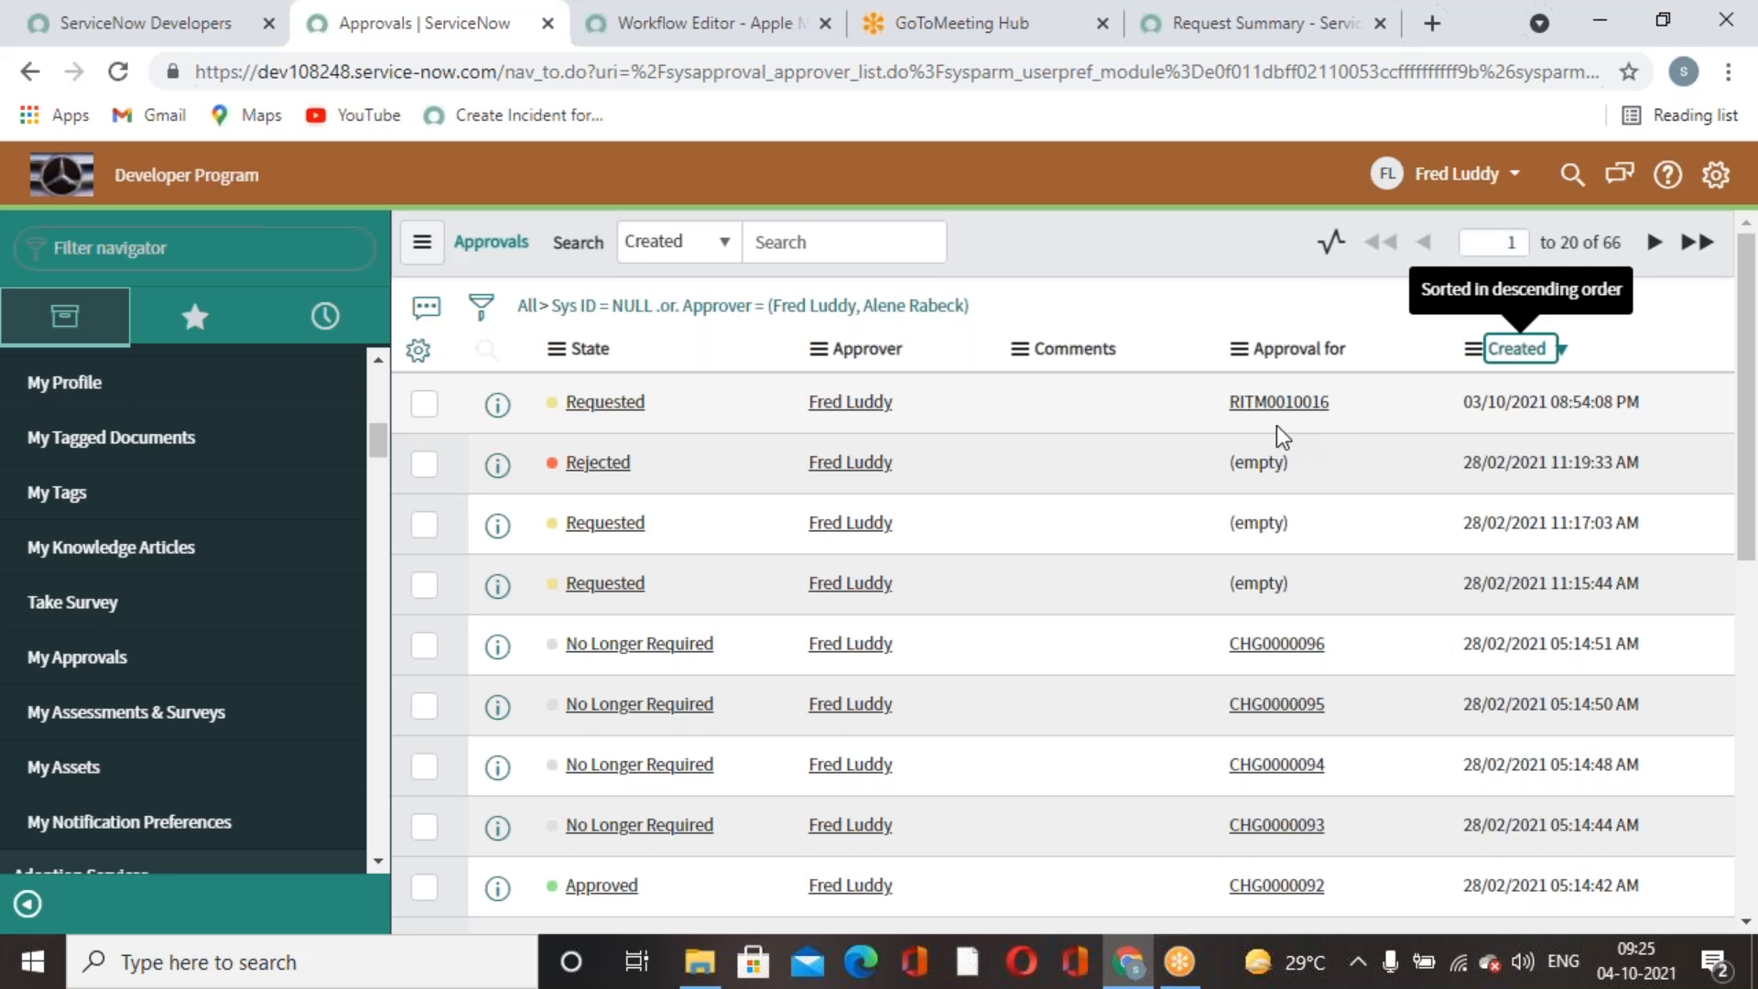
{"action": "left_click", "coordinate": [1514, 357]}
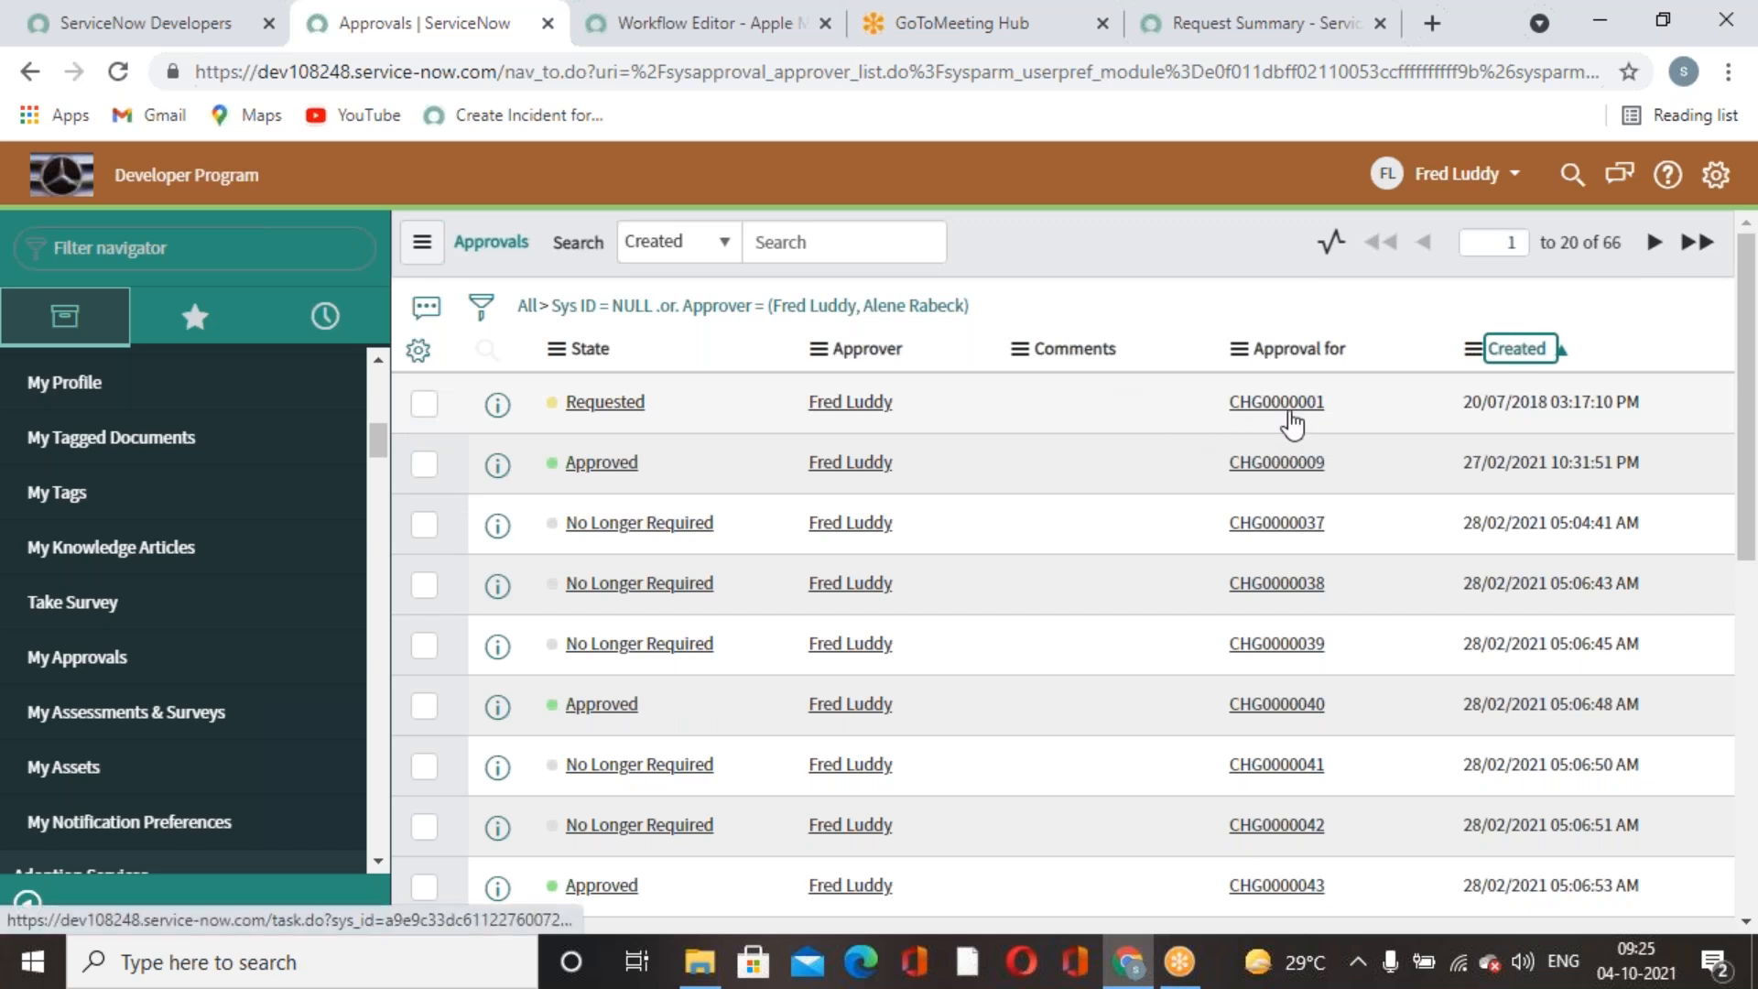
{"action": "left_click", "coordinate": [605, 403]}
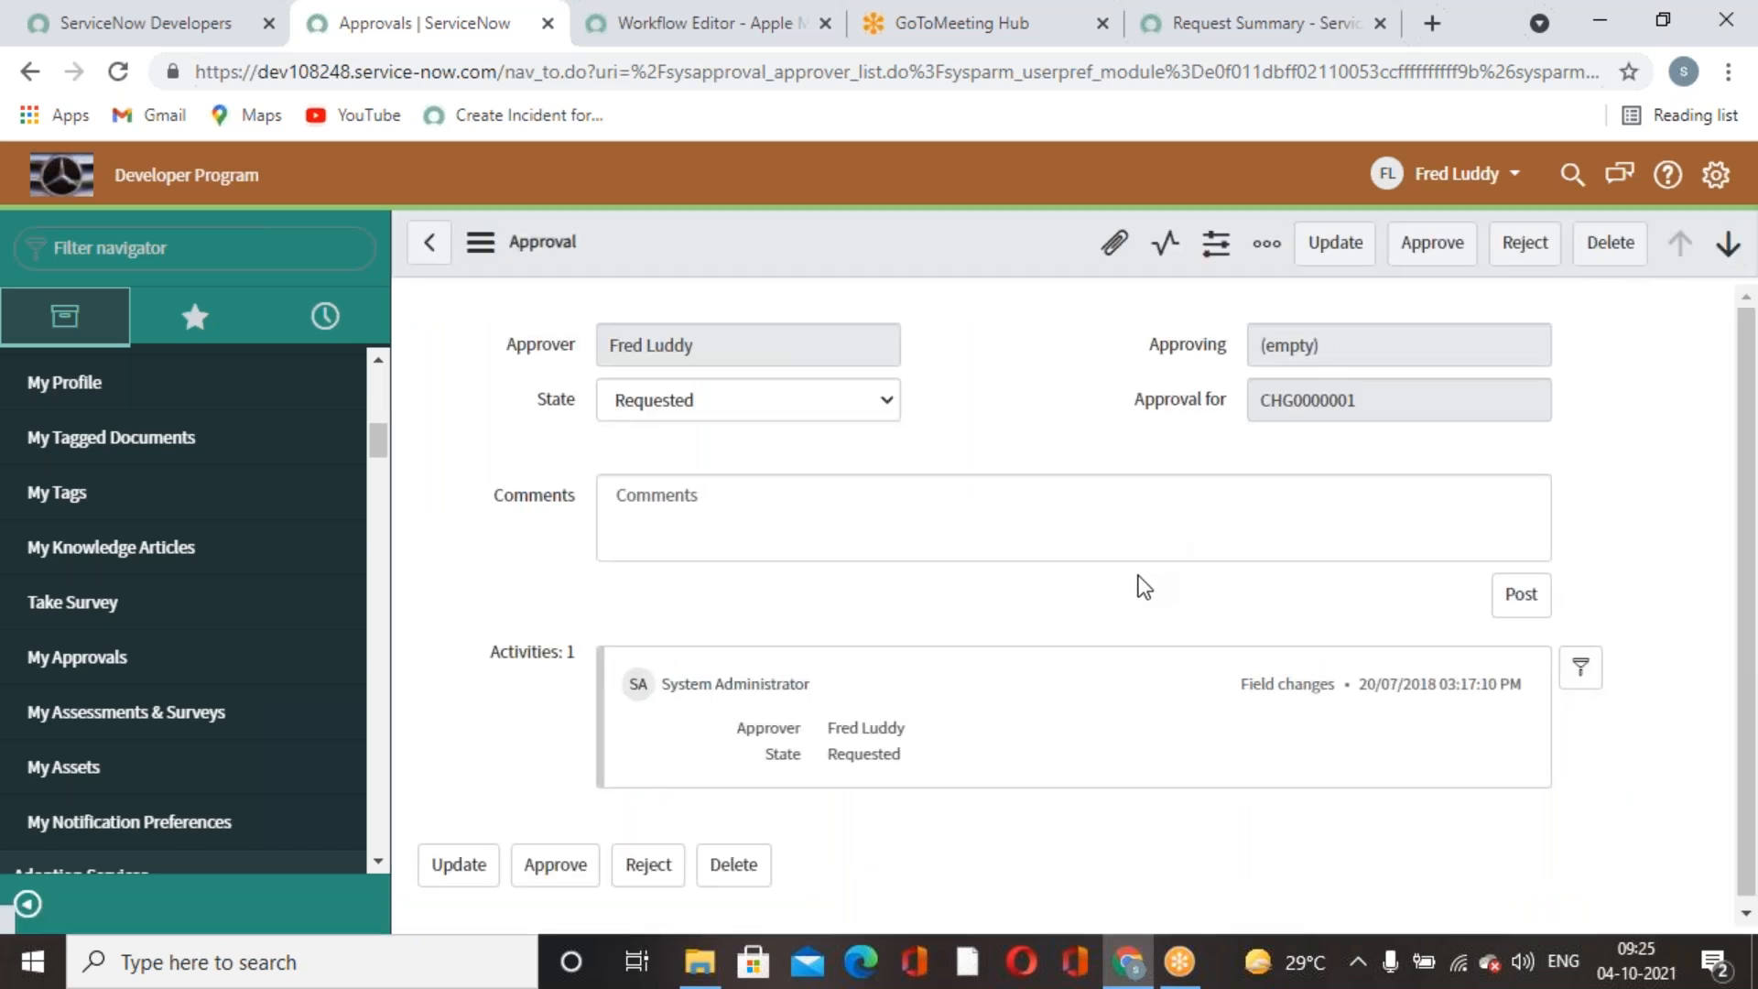
{"action": "scroll", "coordinate": [1139, 575], "scroll_direction": "down", "scroll_amount": 6}
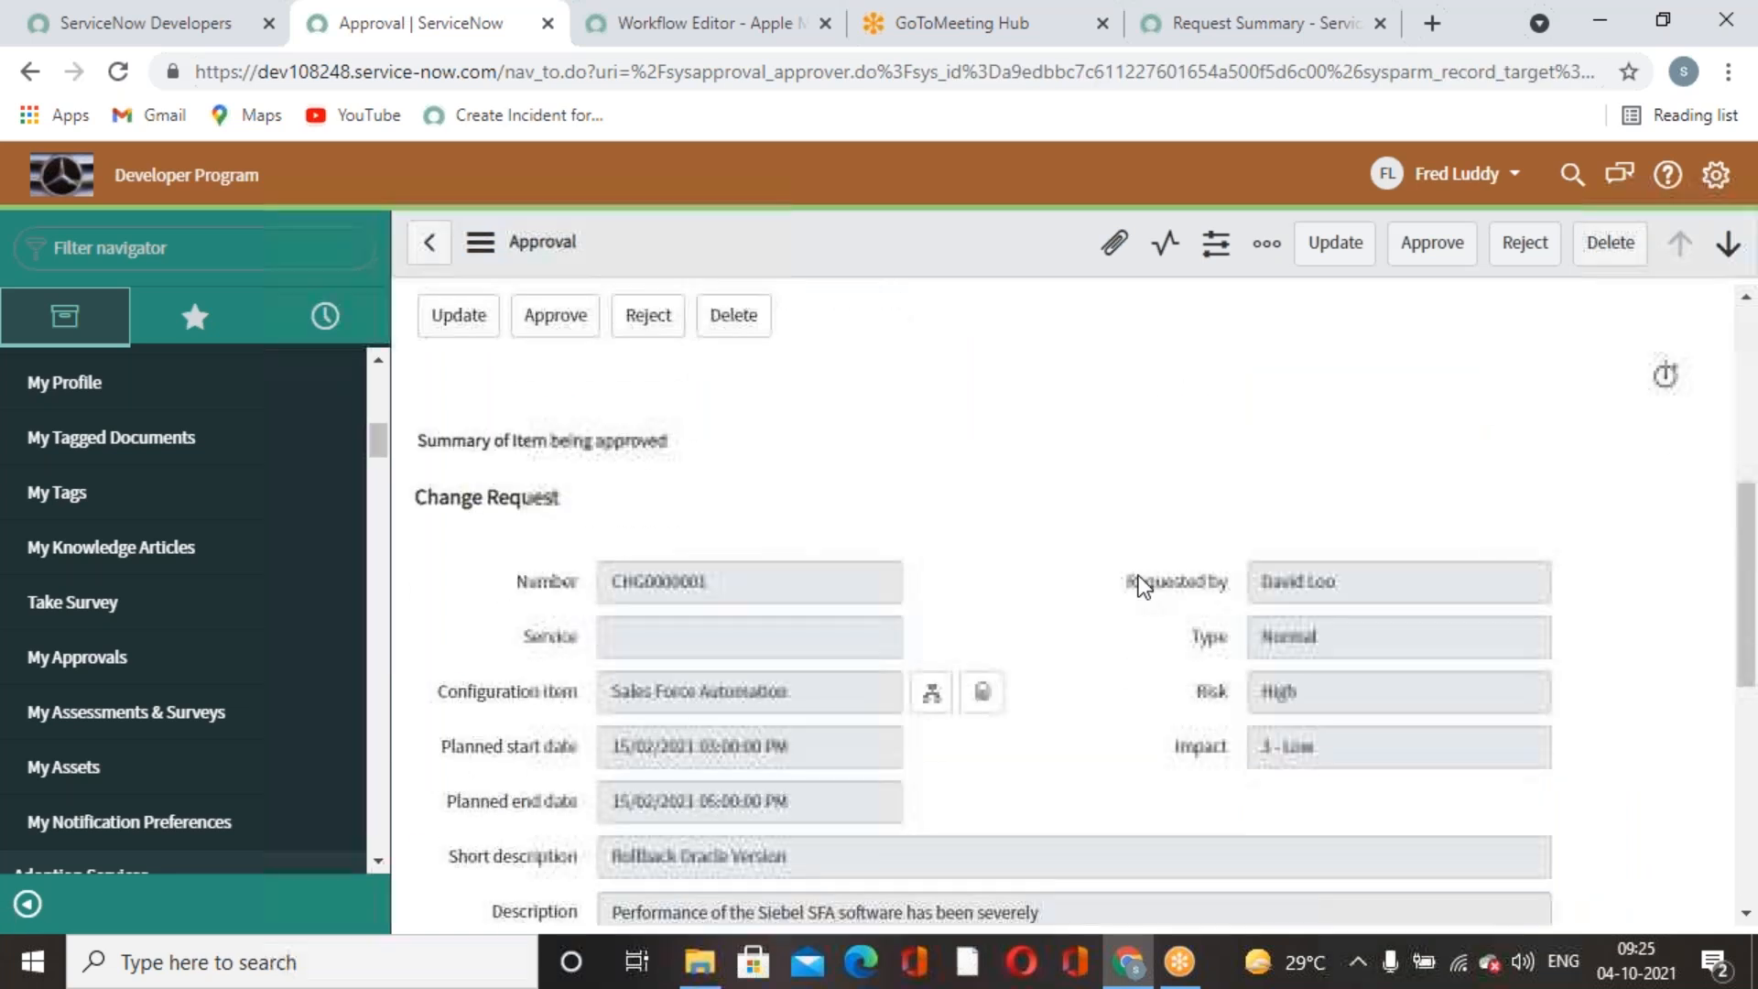
{"action": "scroll", "coordinate": [1139, 582], "scroll_direction": "down", "scroll_amount": 2}
{"action": "scroll", "coordinate": [1139, 586], "scroll_direction": "up", "scroll_amount": 5}
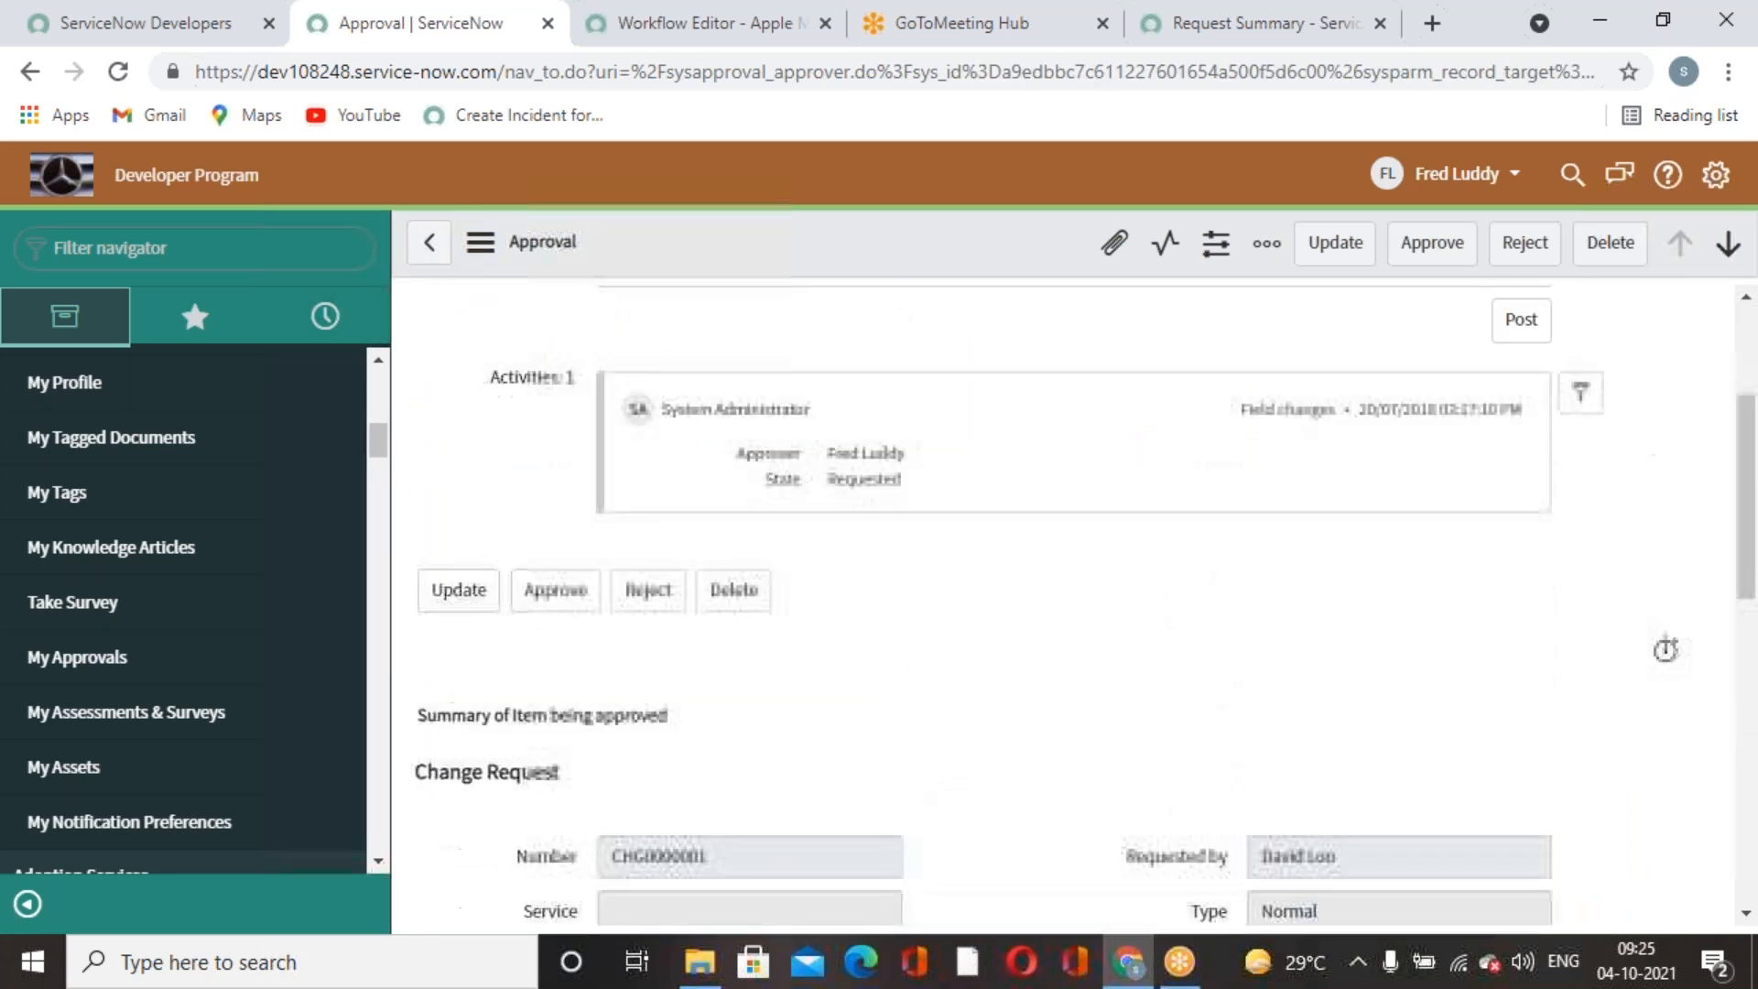
{"action": "left_click", "coordinate": [428, 243]}
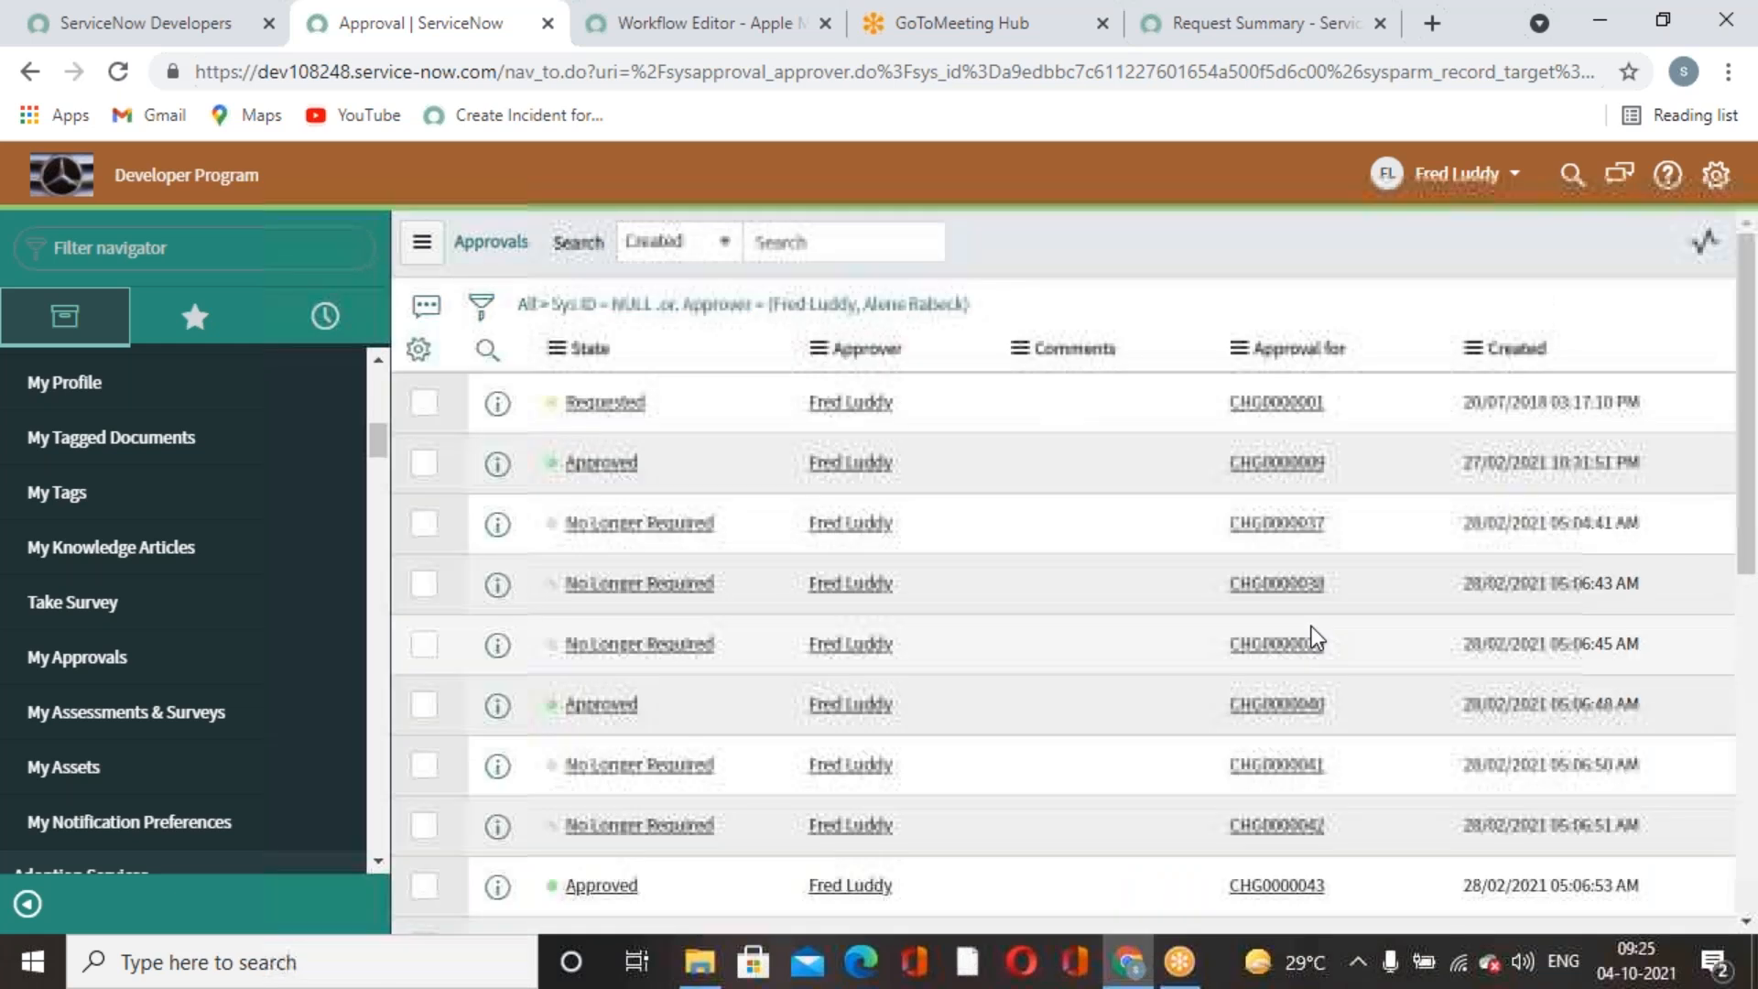
Sort the approvals by creation date with the newest first and open the requested Apple mac pro 17 approval.
{"action": "left_click", "coordinate": [1516, 349]}
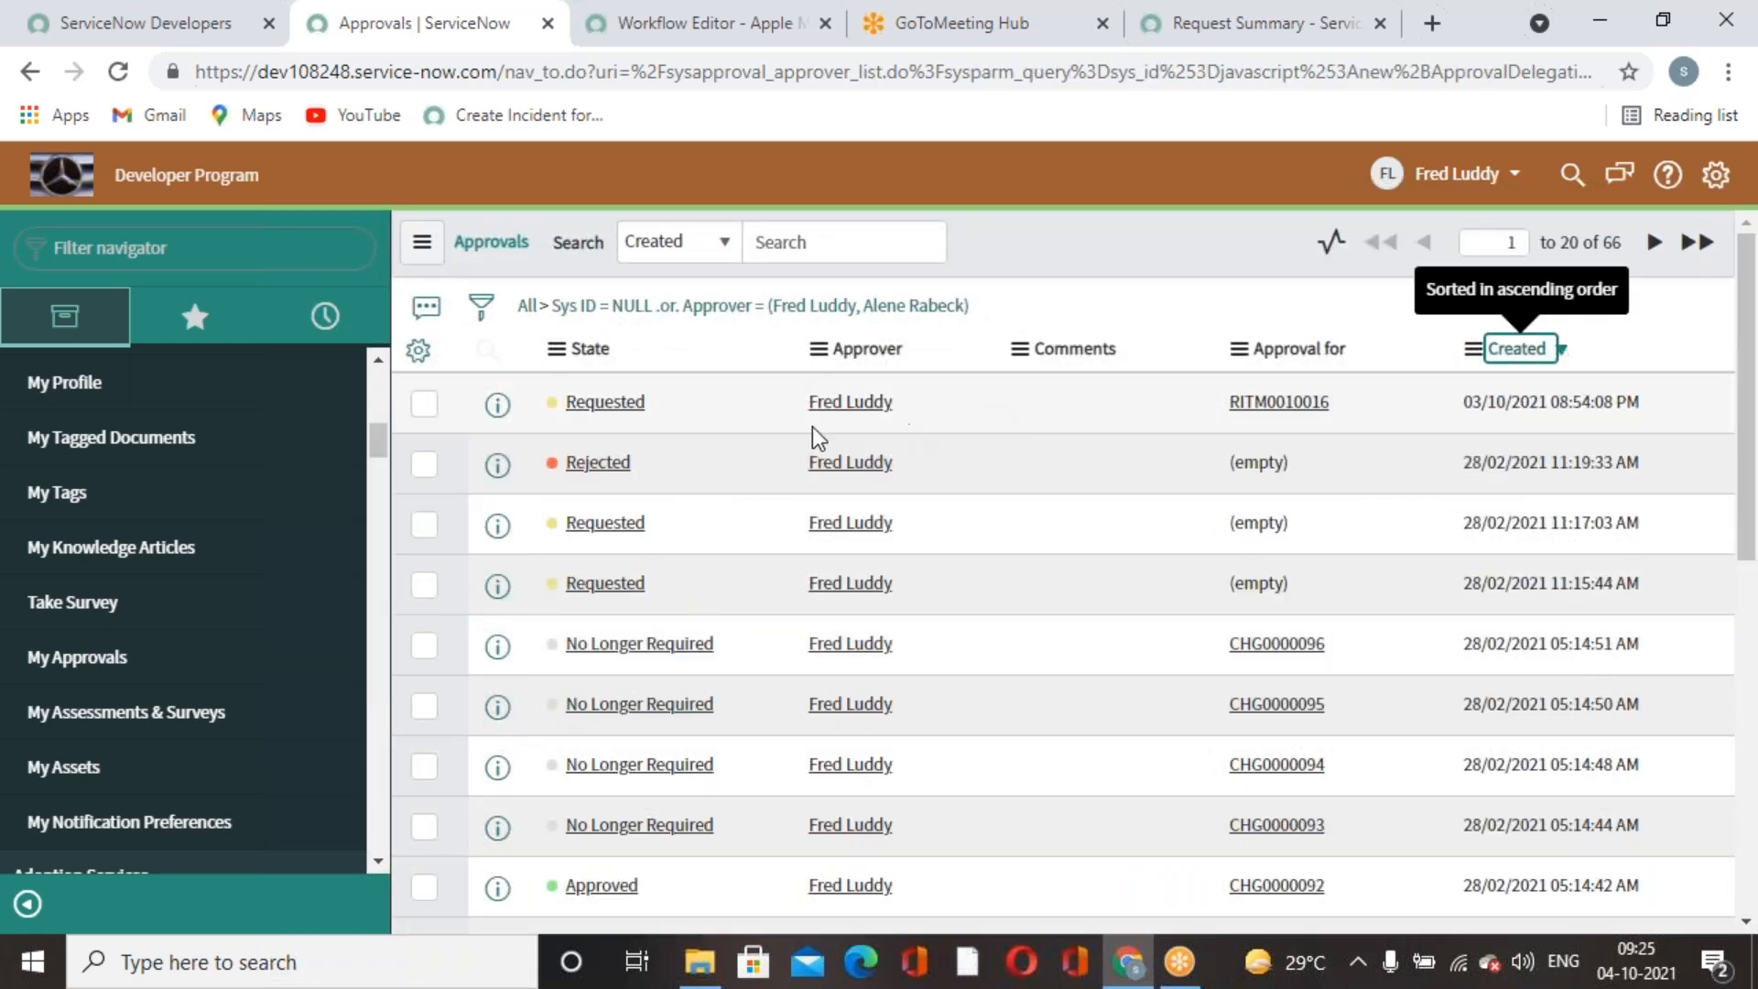
{"action": "left_click", "coordinate": [604, 403]}
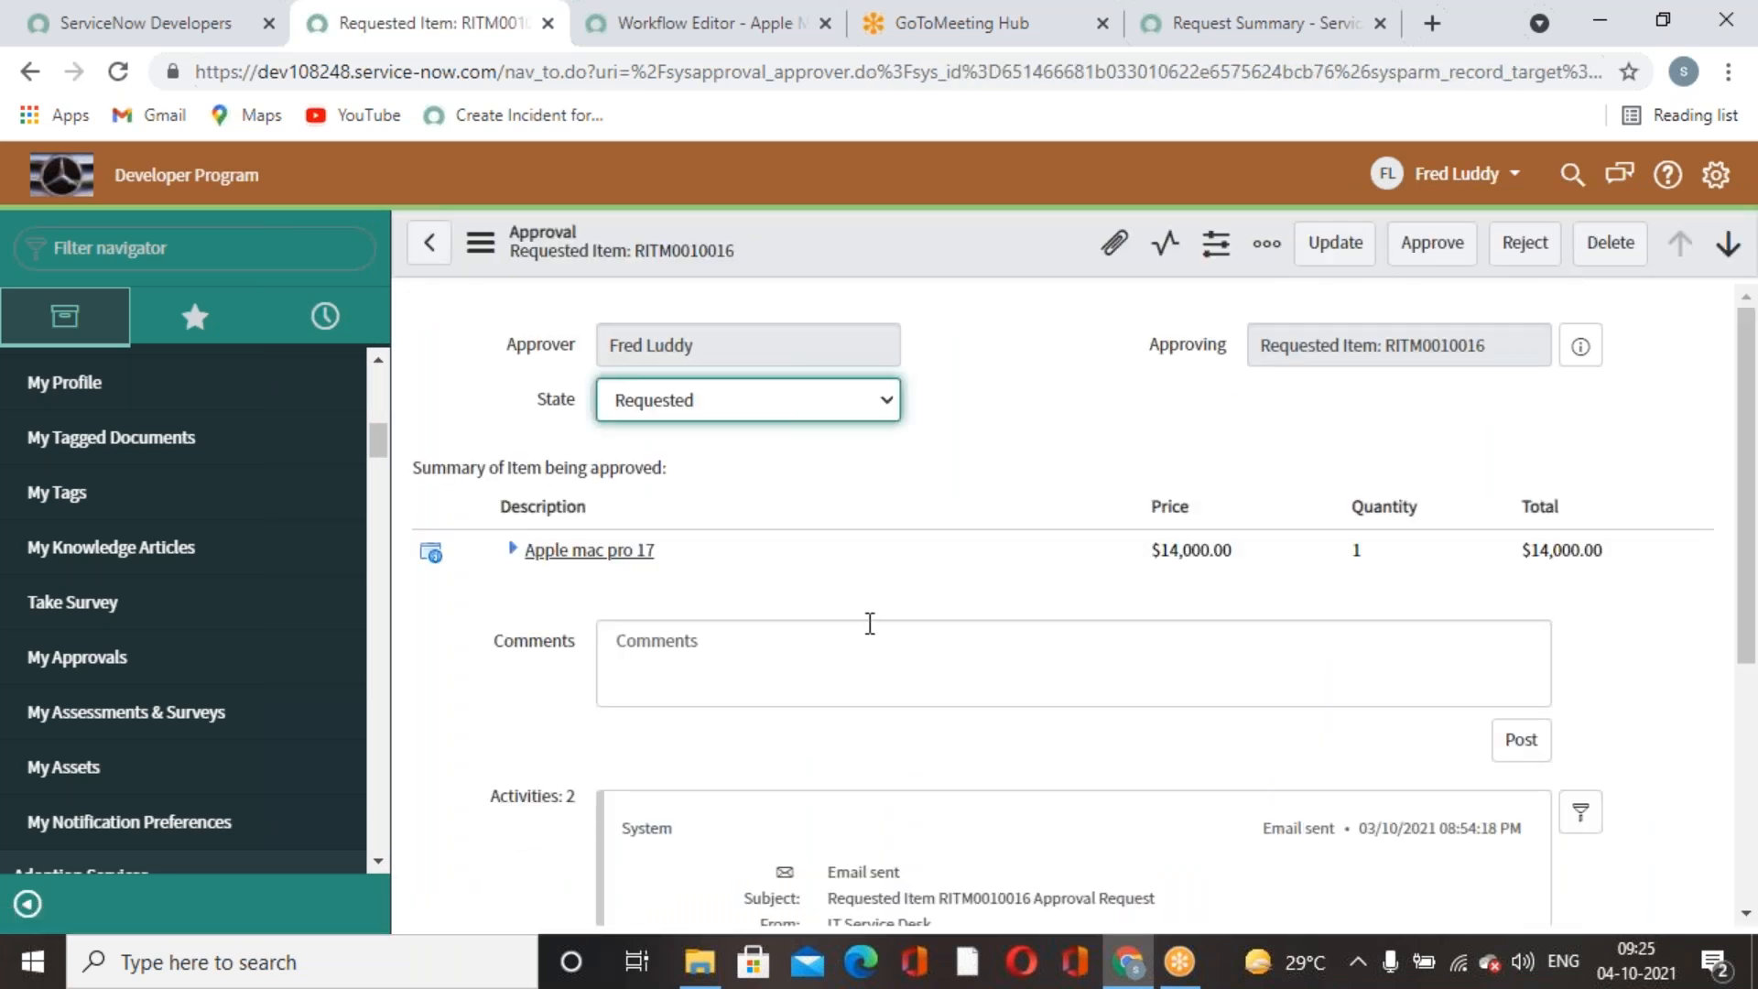
Review and approve the Apple mac pro 17 requested item as its approver, and dismiss the notification.
{"action": "scroll", "coordinate": [866, 650], "scroll_direction": "down", "scroll_amount": 4}
{"action": "scroll", "coordinate": [844, 696], "scroll_direction": "up", "scroll_amount": 4}
{"action": "left_click", "coordinate": [1401, 261]}
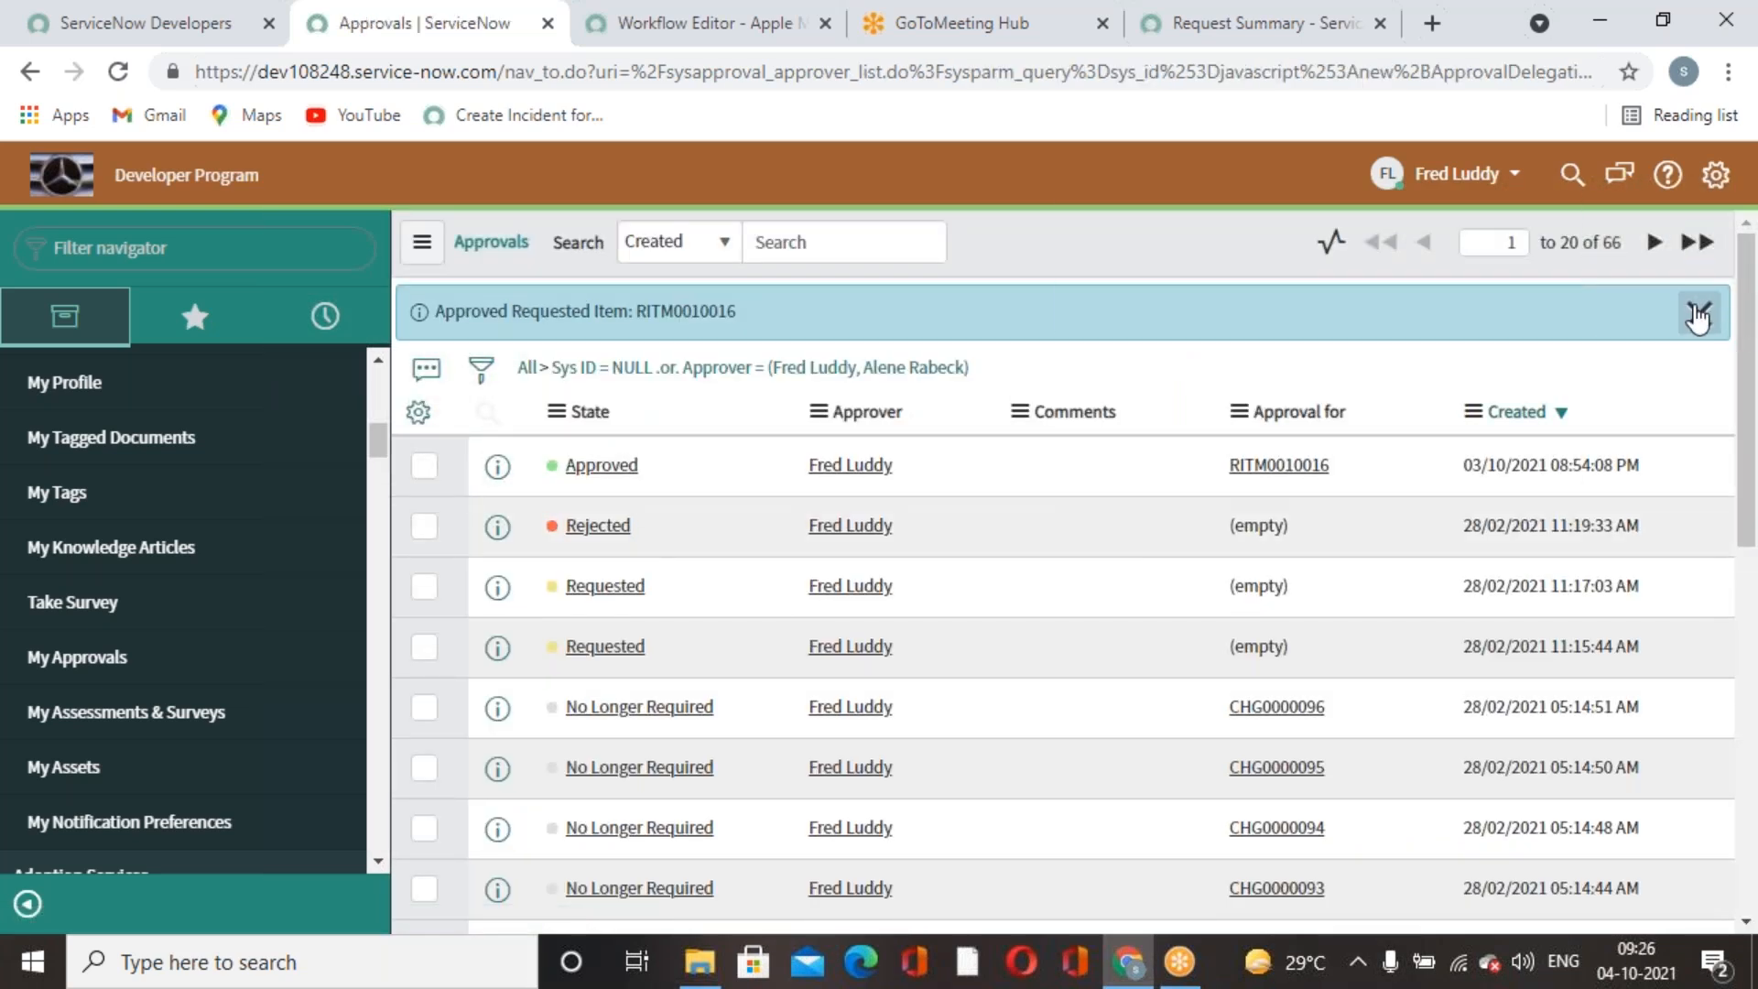
{"action": "left_click", "coordinate": [1699, 312]}
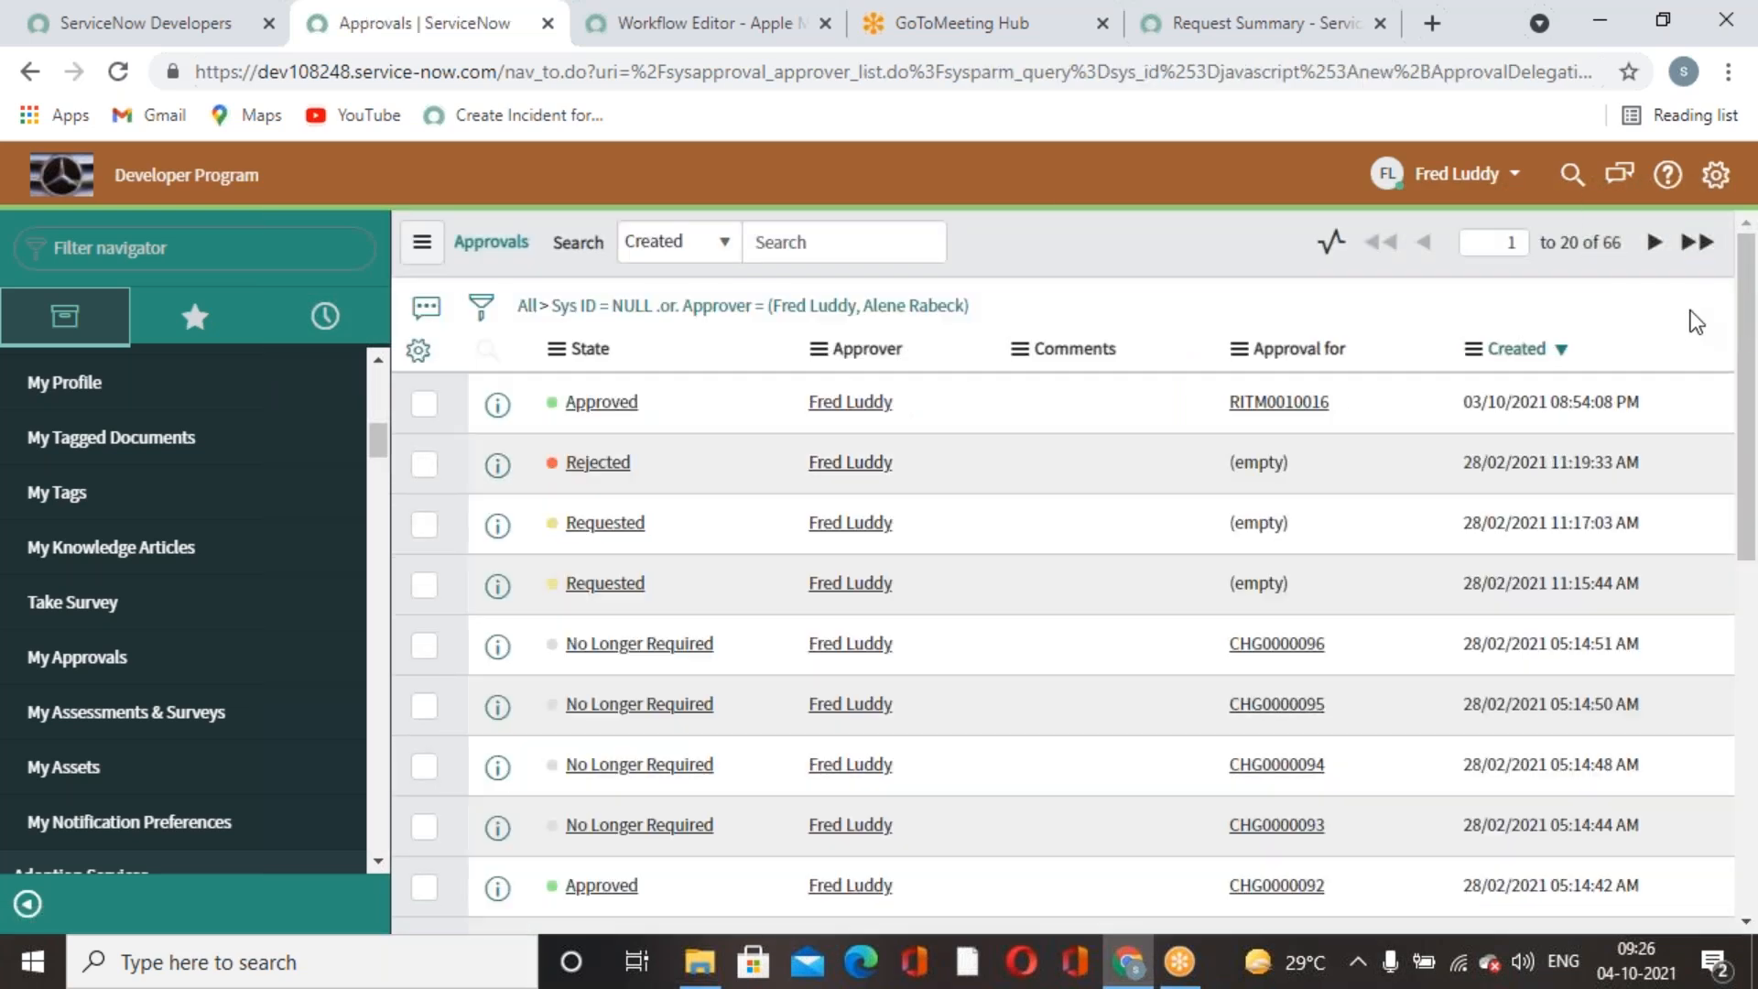
Reload the portal's Request Summary page and expand the Apple mac pro 17 stage to examine progress after the manager's approval.
{"action": "left_click", "coordinate": [1298, 29]}
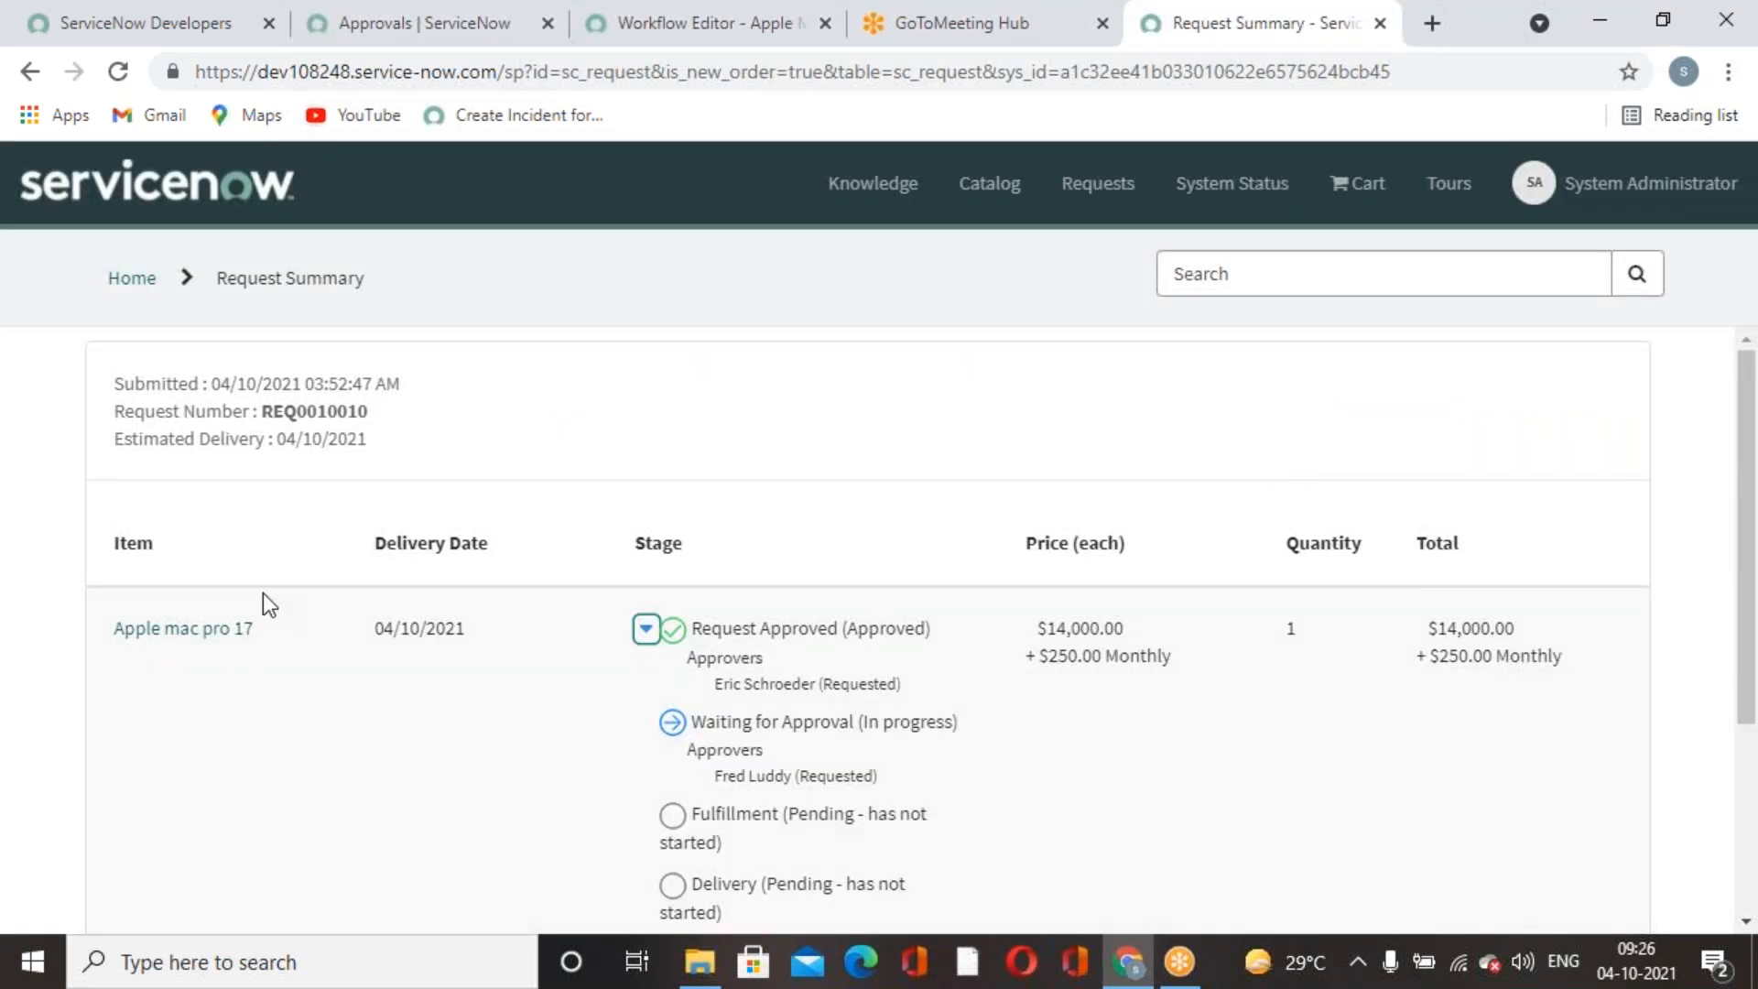
{"action": "left_click", "coordinate": [120, 72]}
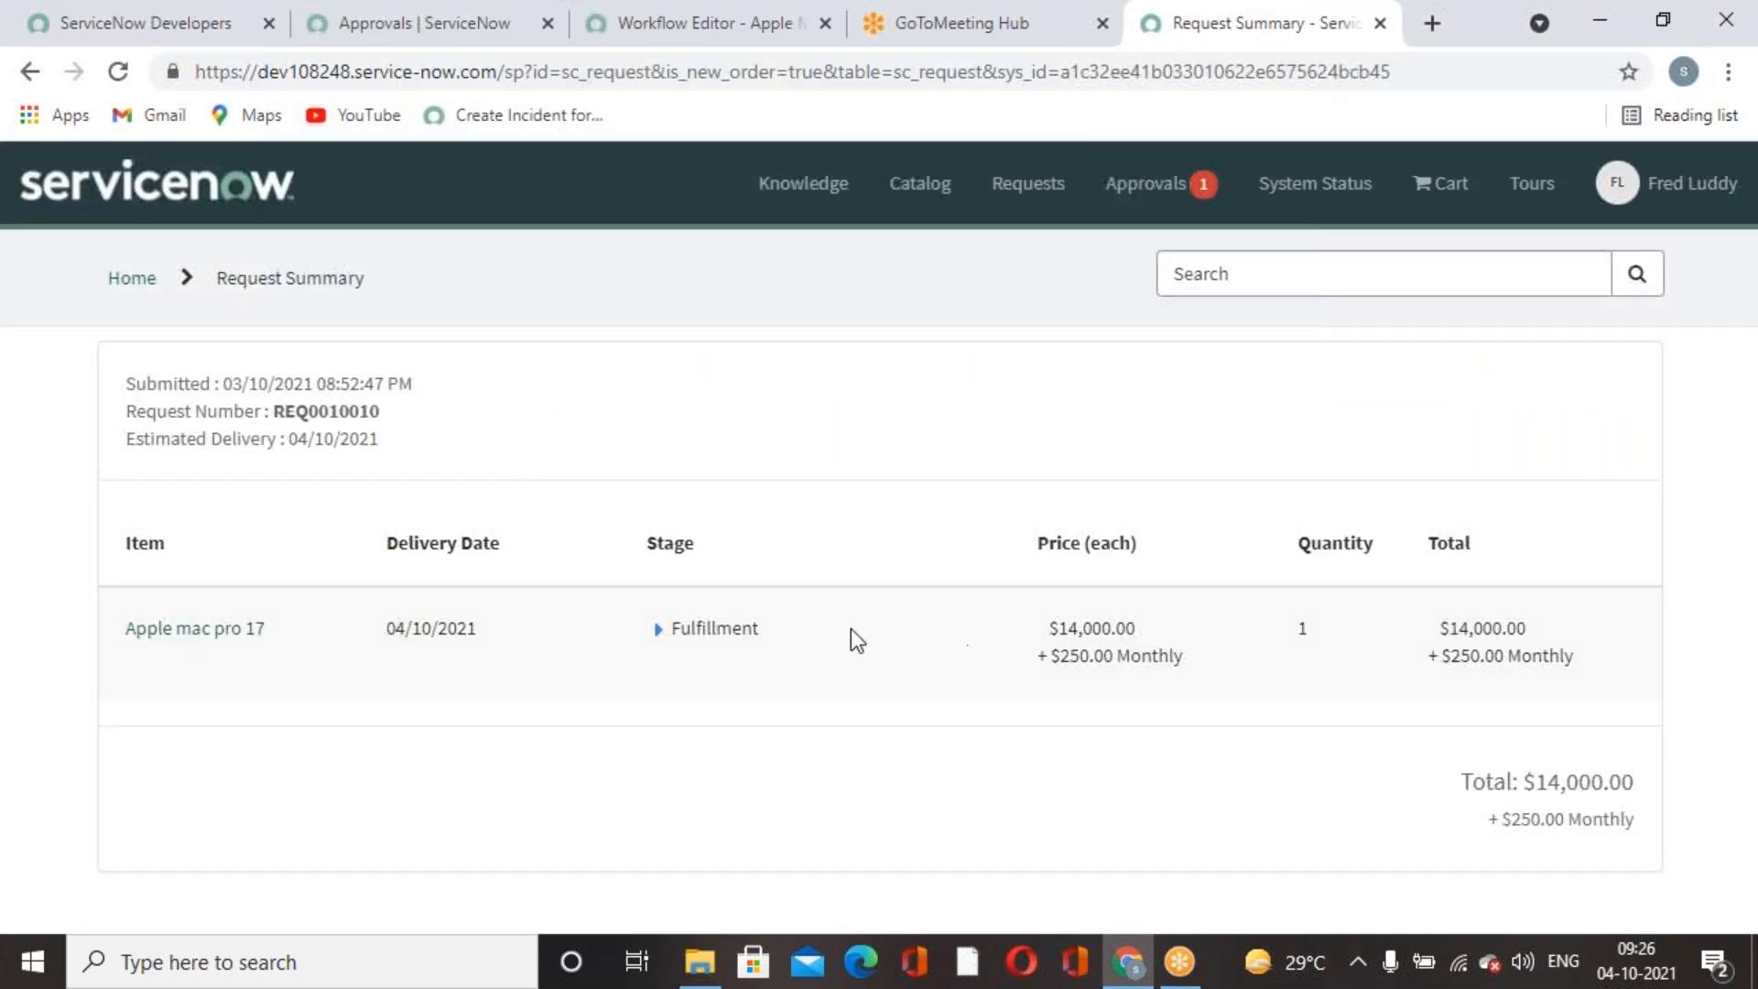
{"action": "left_click", "coordinate": [651, 630]}
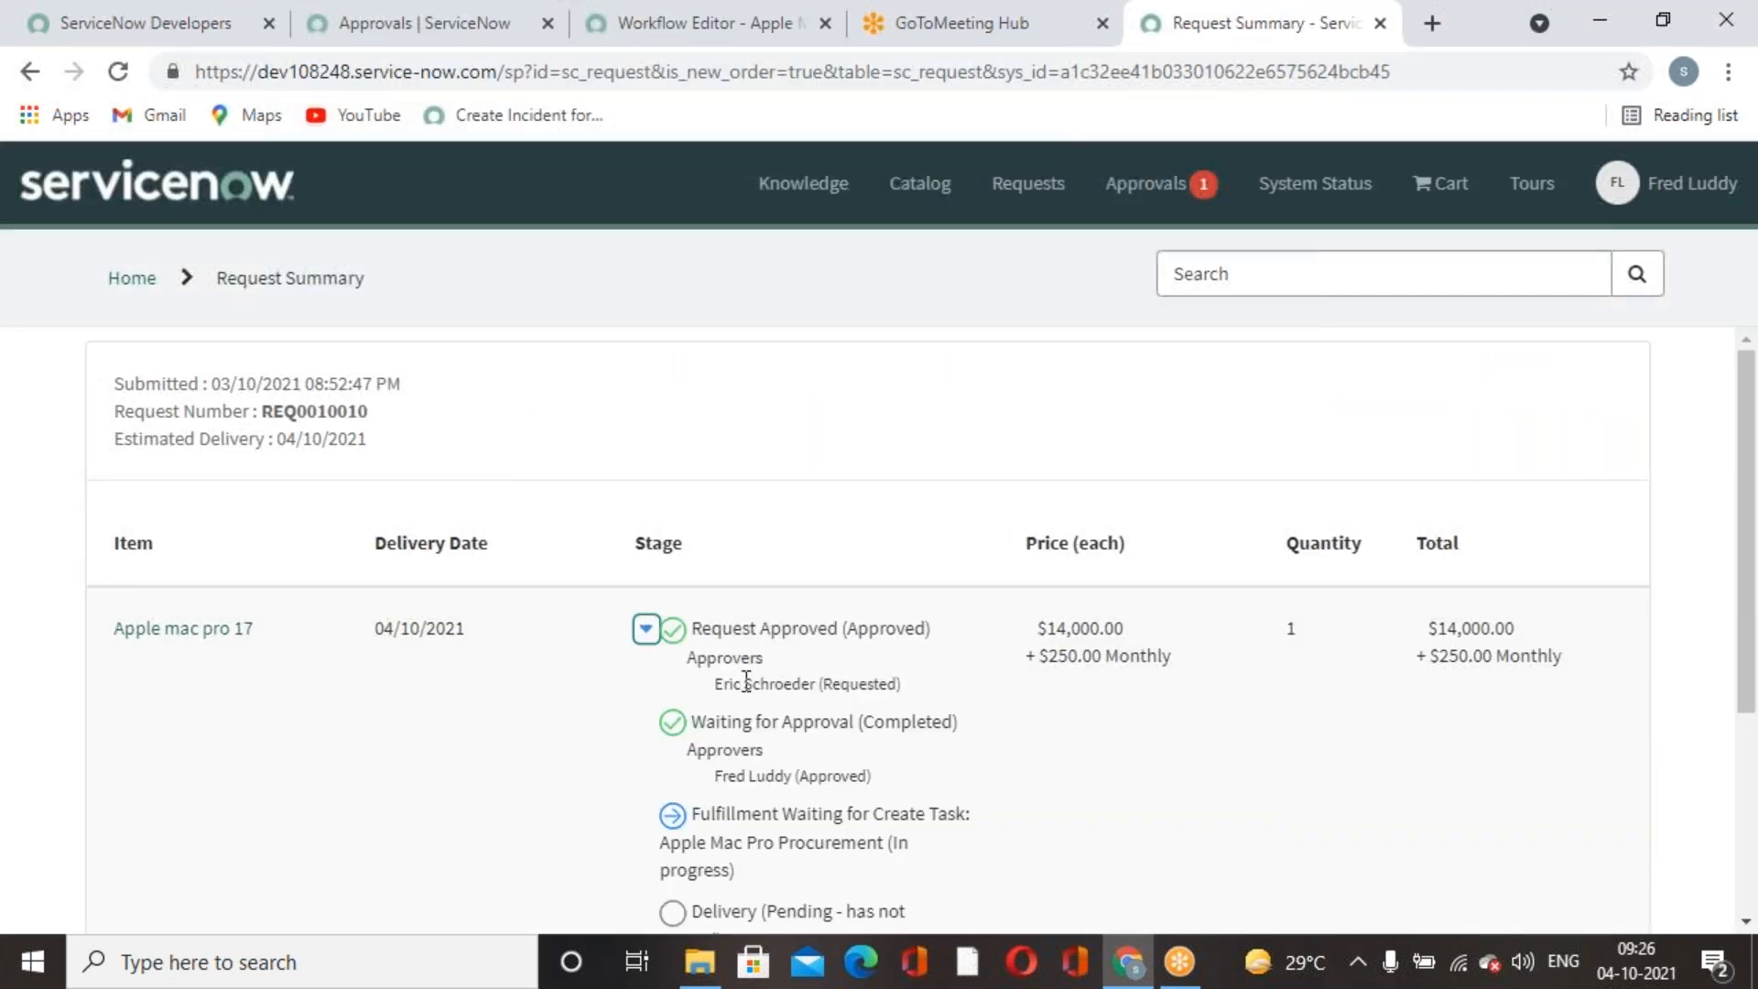
{"action": "scroll", "coordinate": [832, 713], "scroll_direction": "down", "scroll_amount": 3}
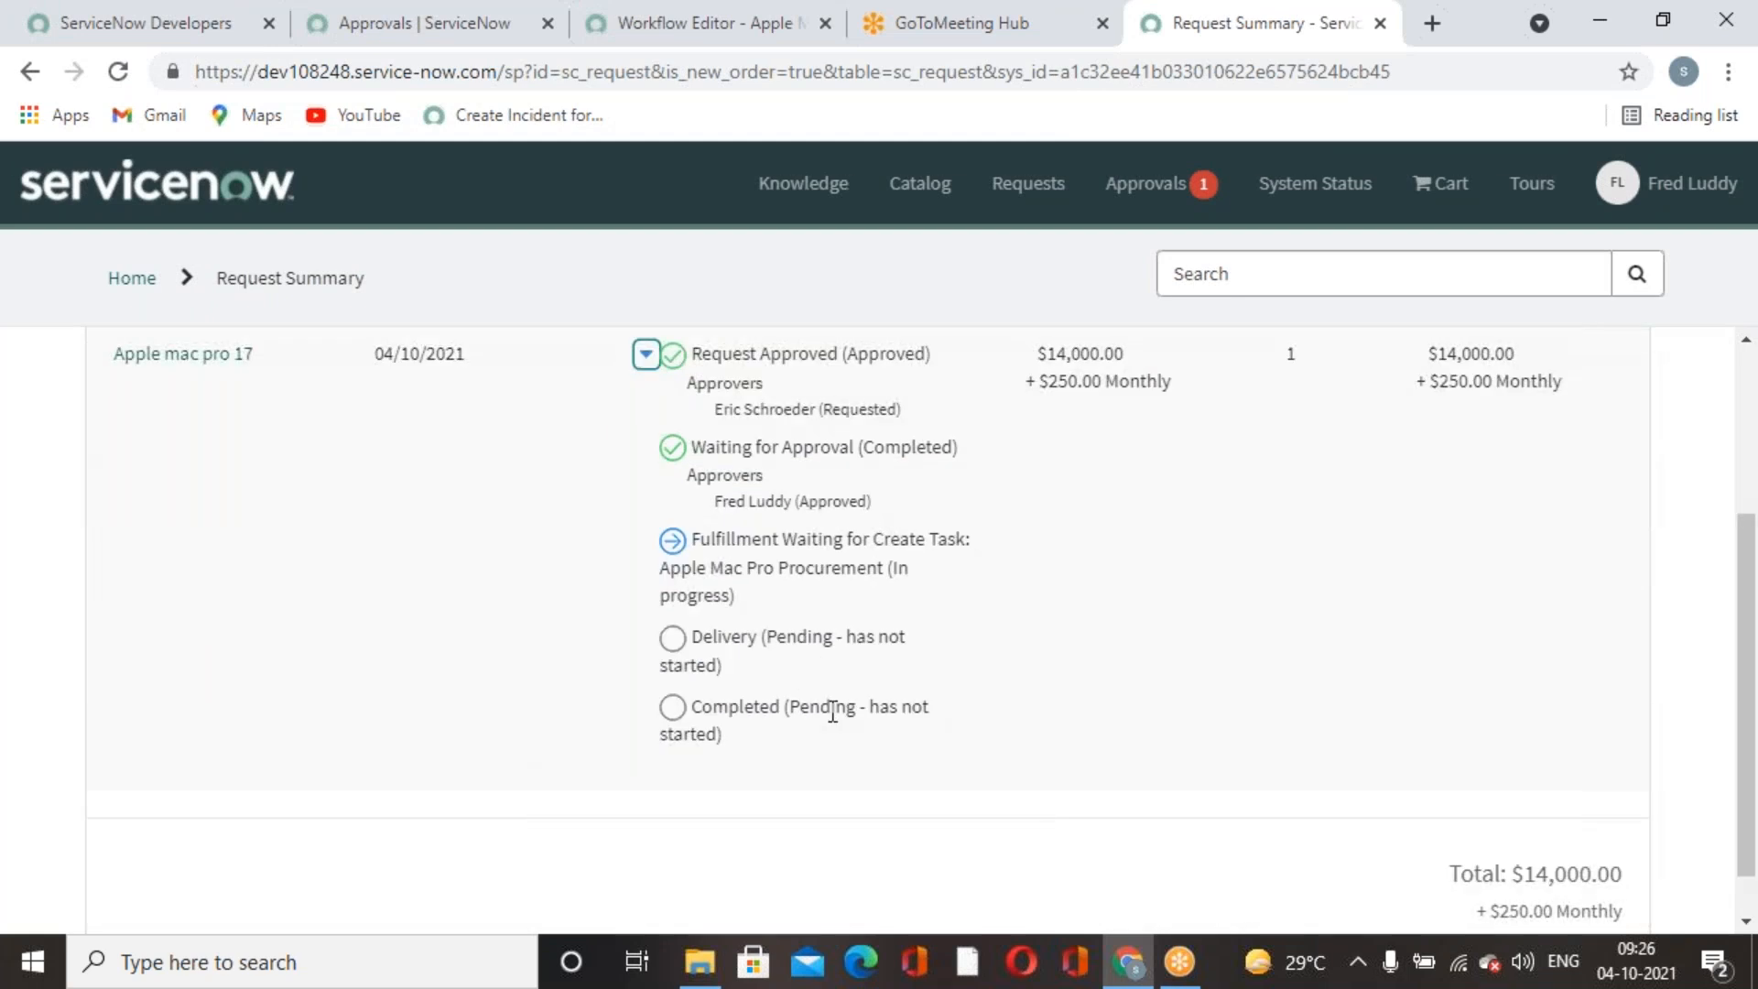
{"action": "scroll", "coordinate": [832, 712], "scroll_direction": "up", "scroll_amount": 2}
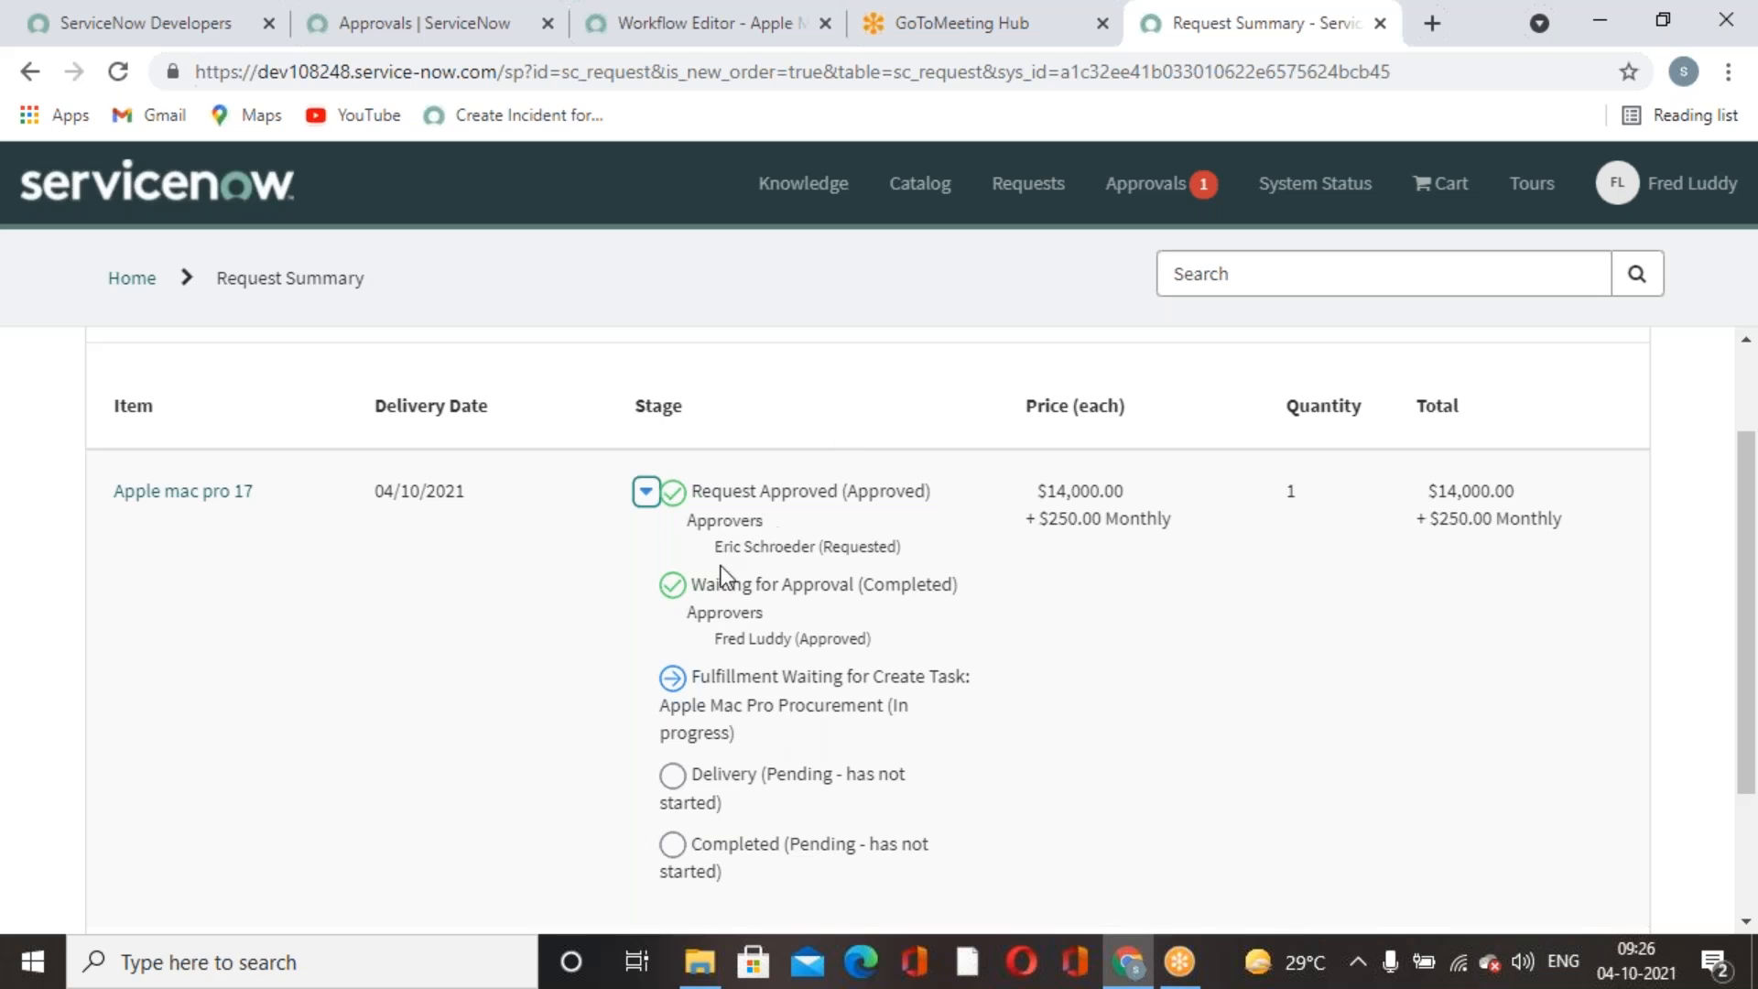
Return to the approvals page, filter the navigator for "service catalog" and show the open Requests list.
{"action": "left_click", "coordinate": [687, 37]}
{"action": "left_click", "coordinate": [467, 27]}
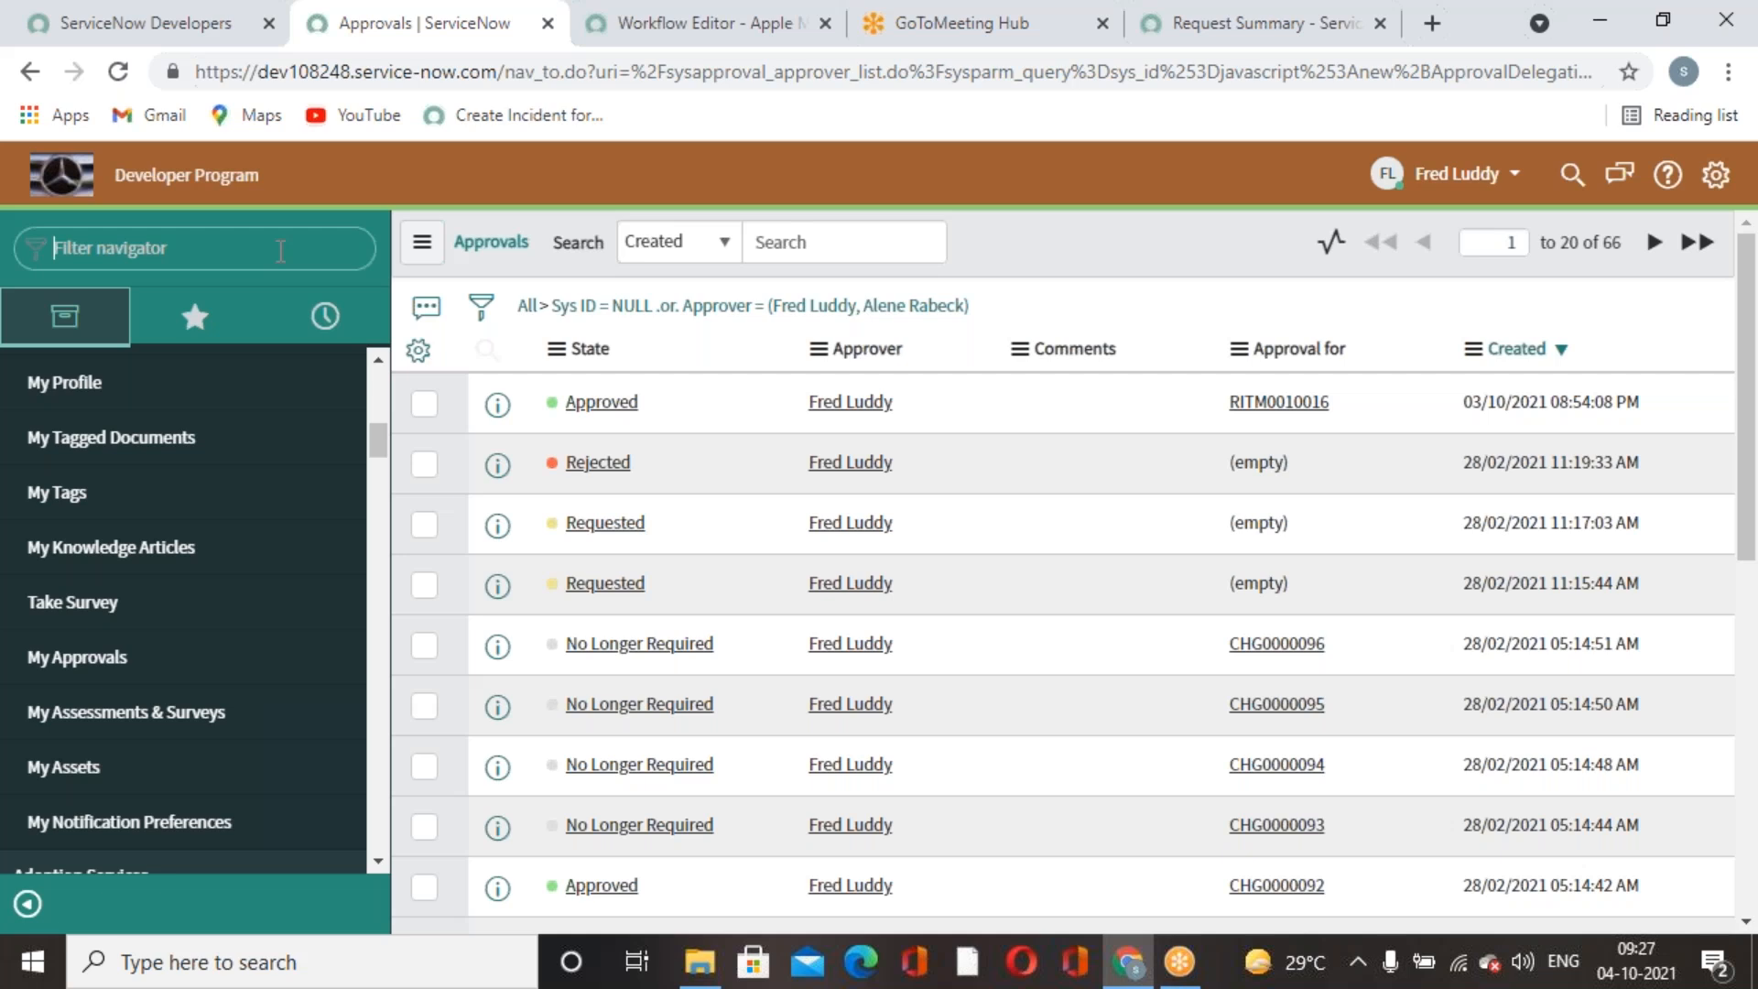
{"action": "type", "text": "service cta"}
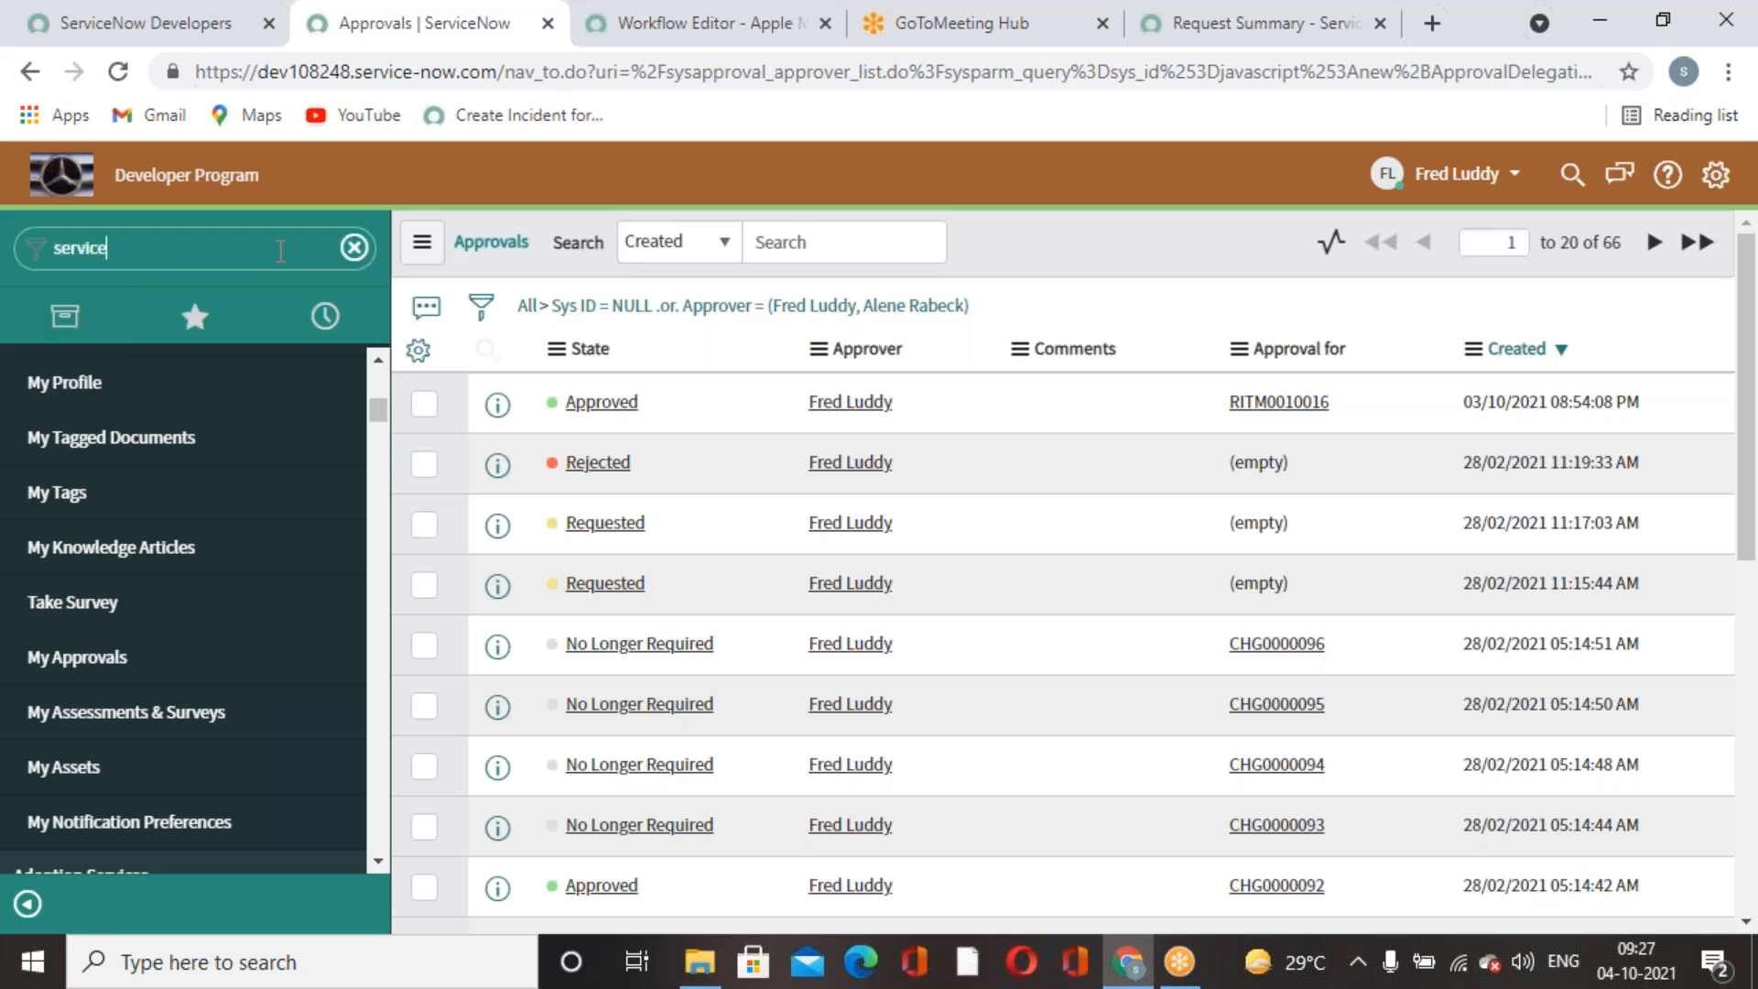
{"action": "key", "text": "BackSpace"}
{"action": "key", "text": "BackSpace"}
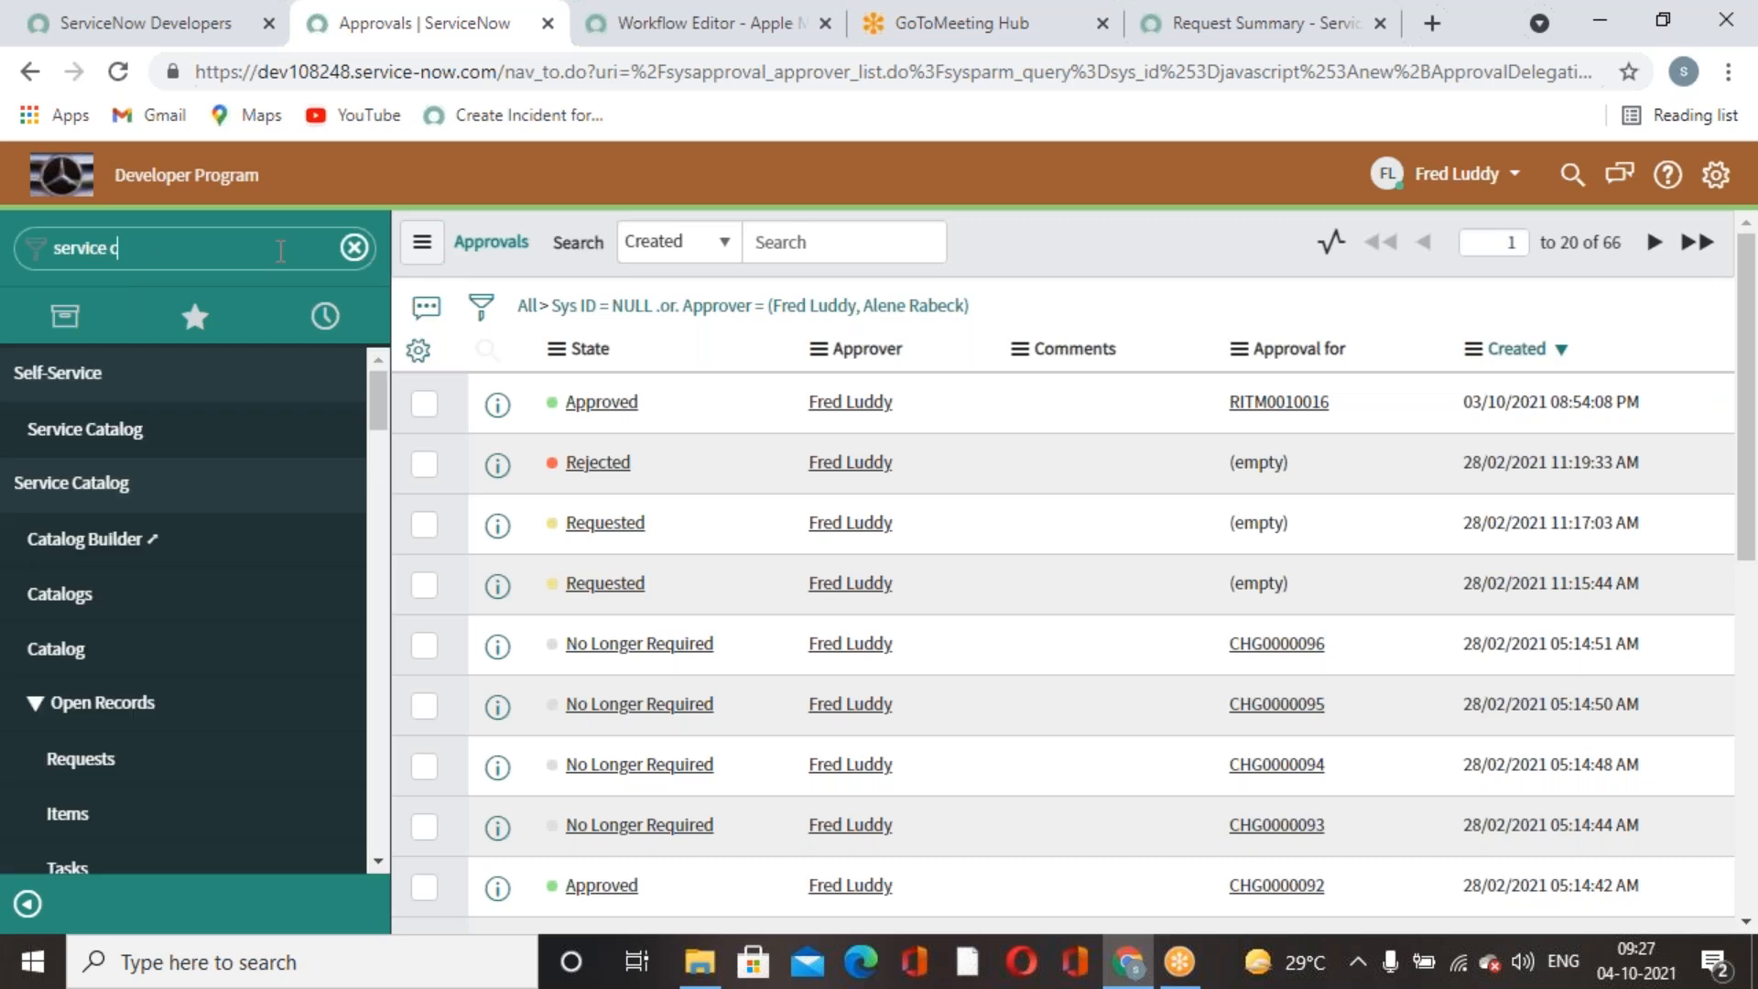
{"action": "type", "text": "atalog"}
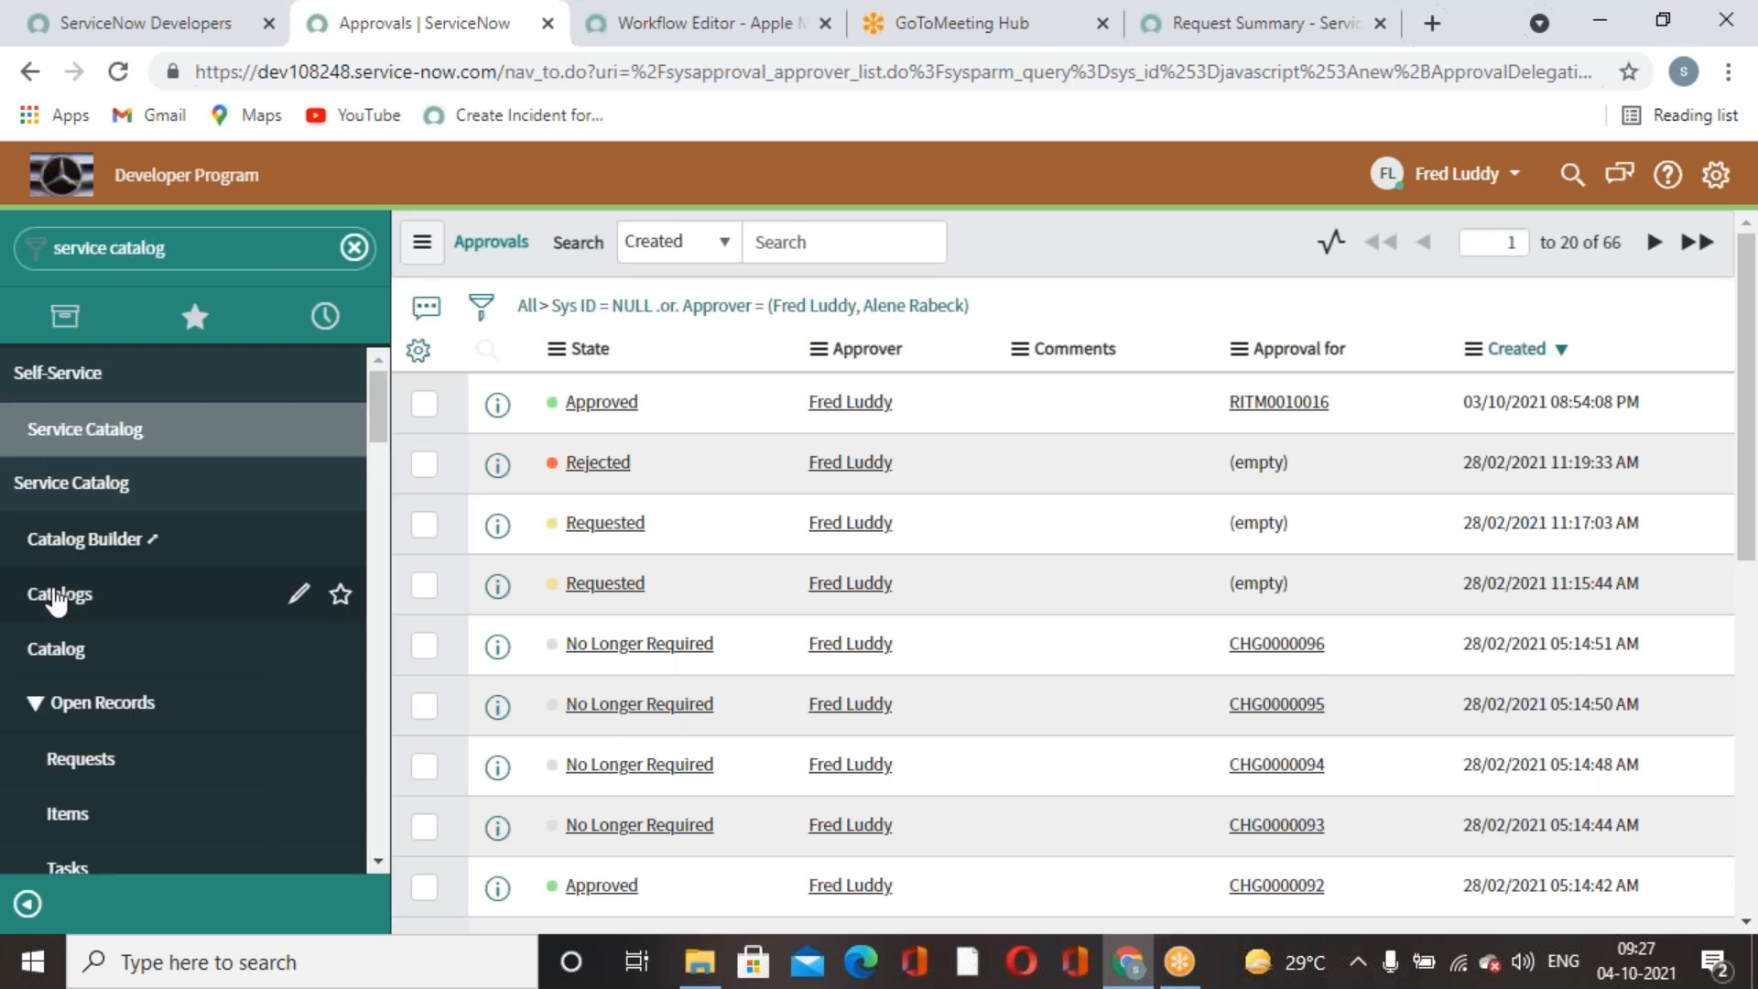
{"action": "scroll", "coordinate": [59, 596], "scroll_direction": "down", "scroll_amount": 4}
{"action": "scroll", "coordinate": [126, 577], "scroll_direction": "up", "scroll_amount": 1}
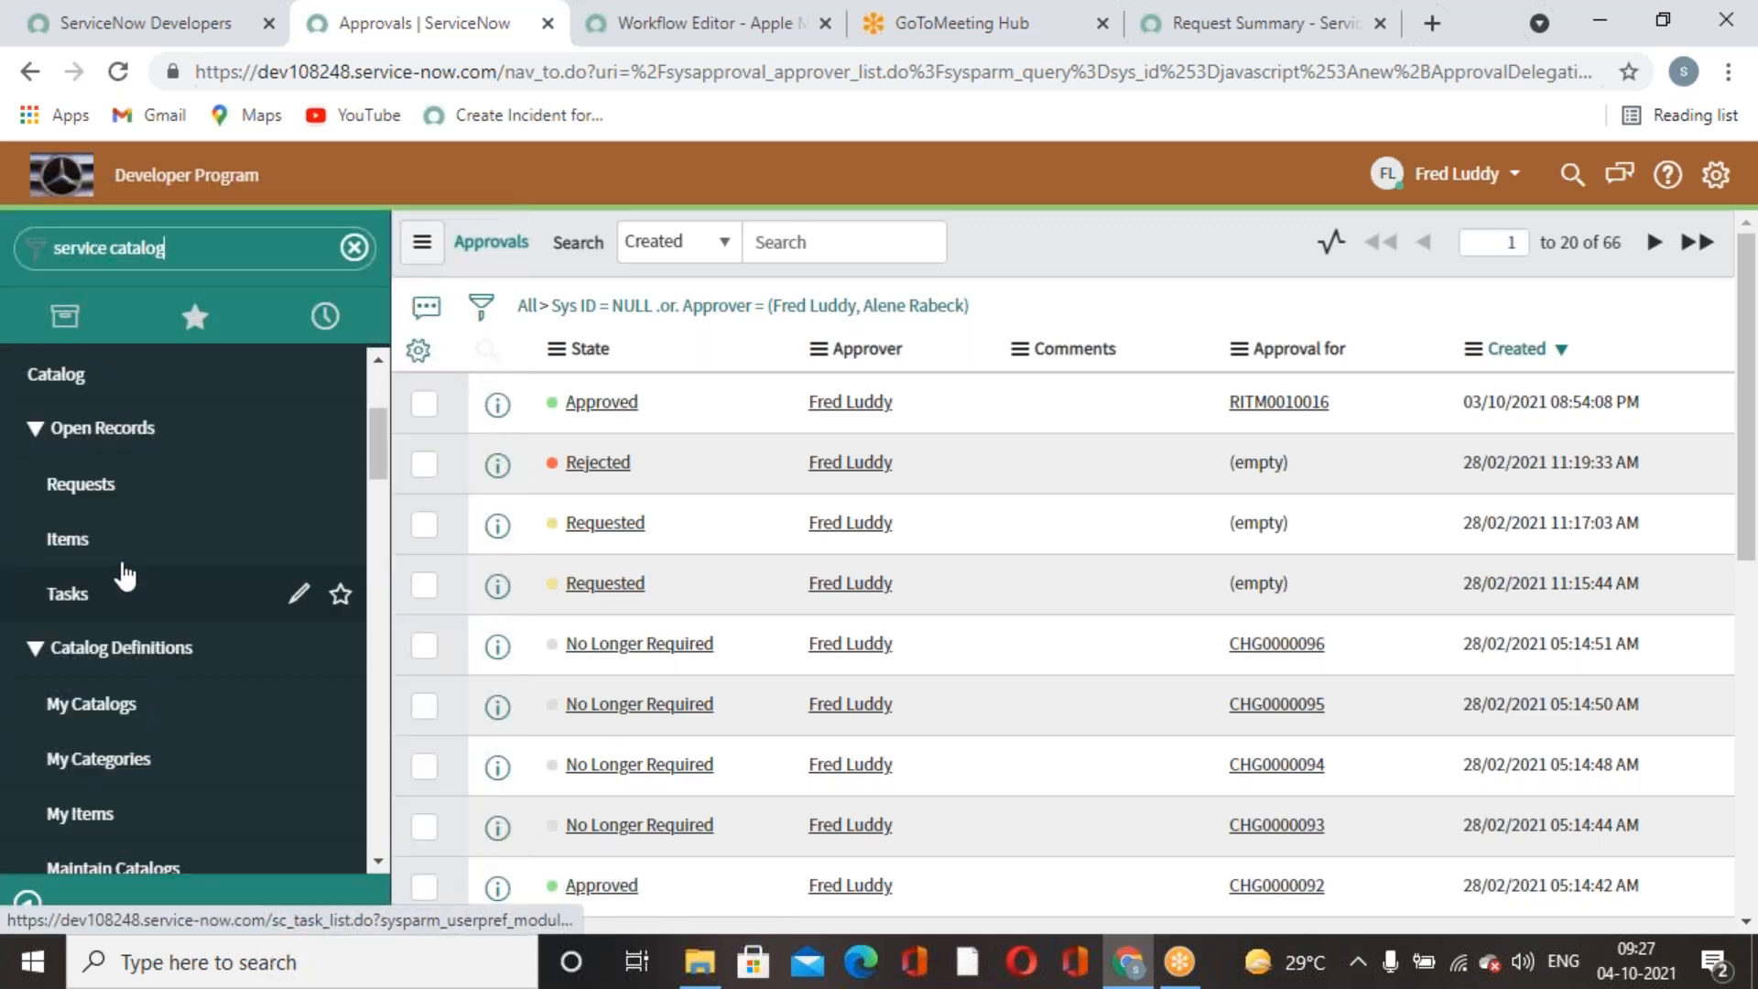
{"action": "left_click", "coordinate": [92, 485]}
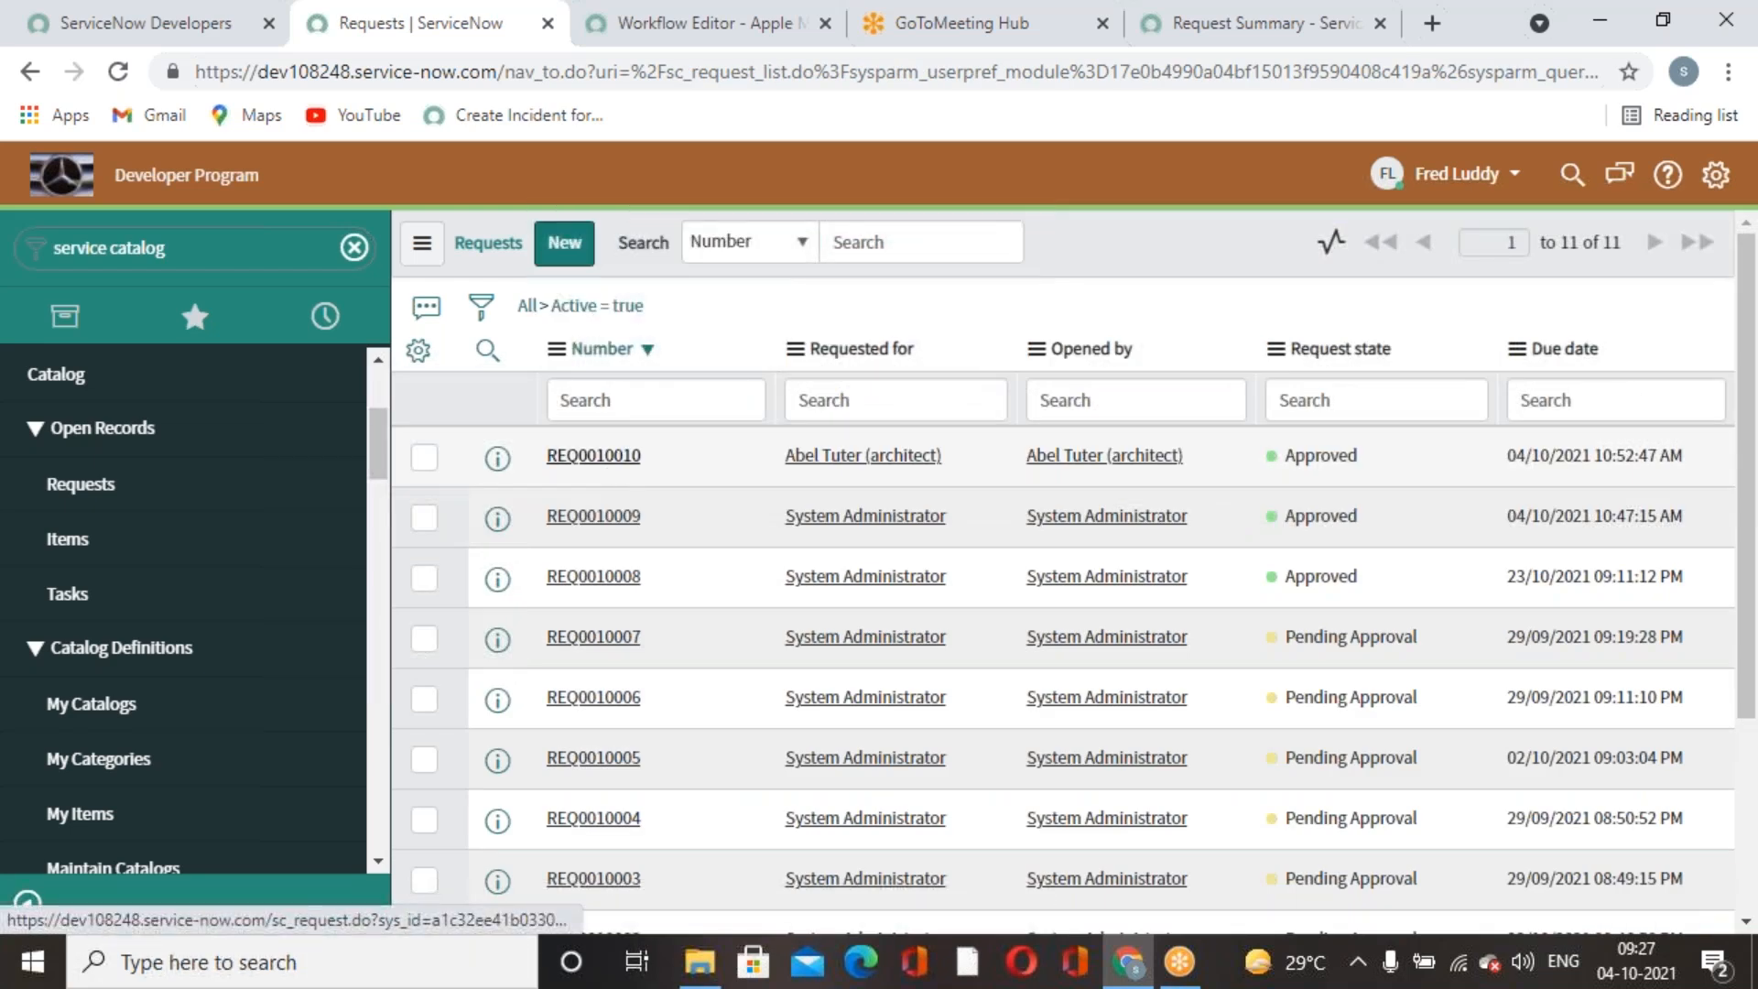
Open the newest request's Apple mac pro 17 requested item and examine its approvers and catalog tasks.
{"action": "left_click", "coordinate": [594, 455]}
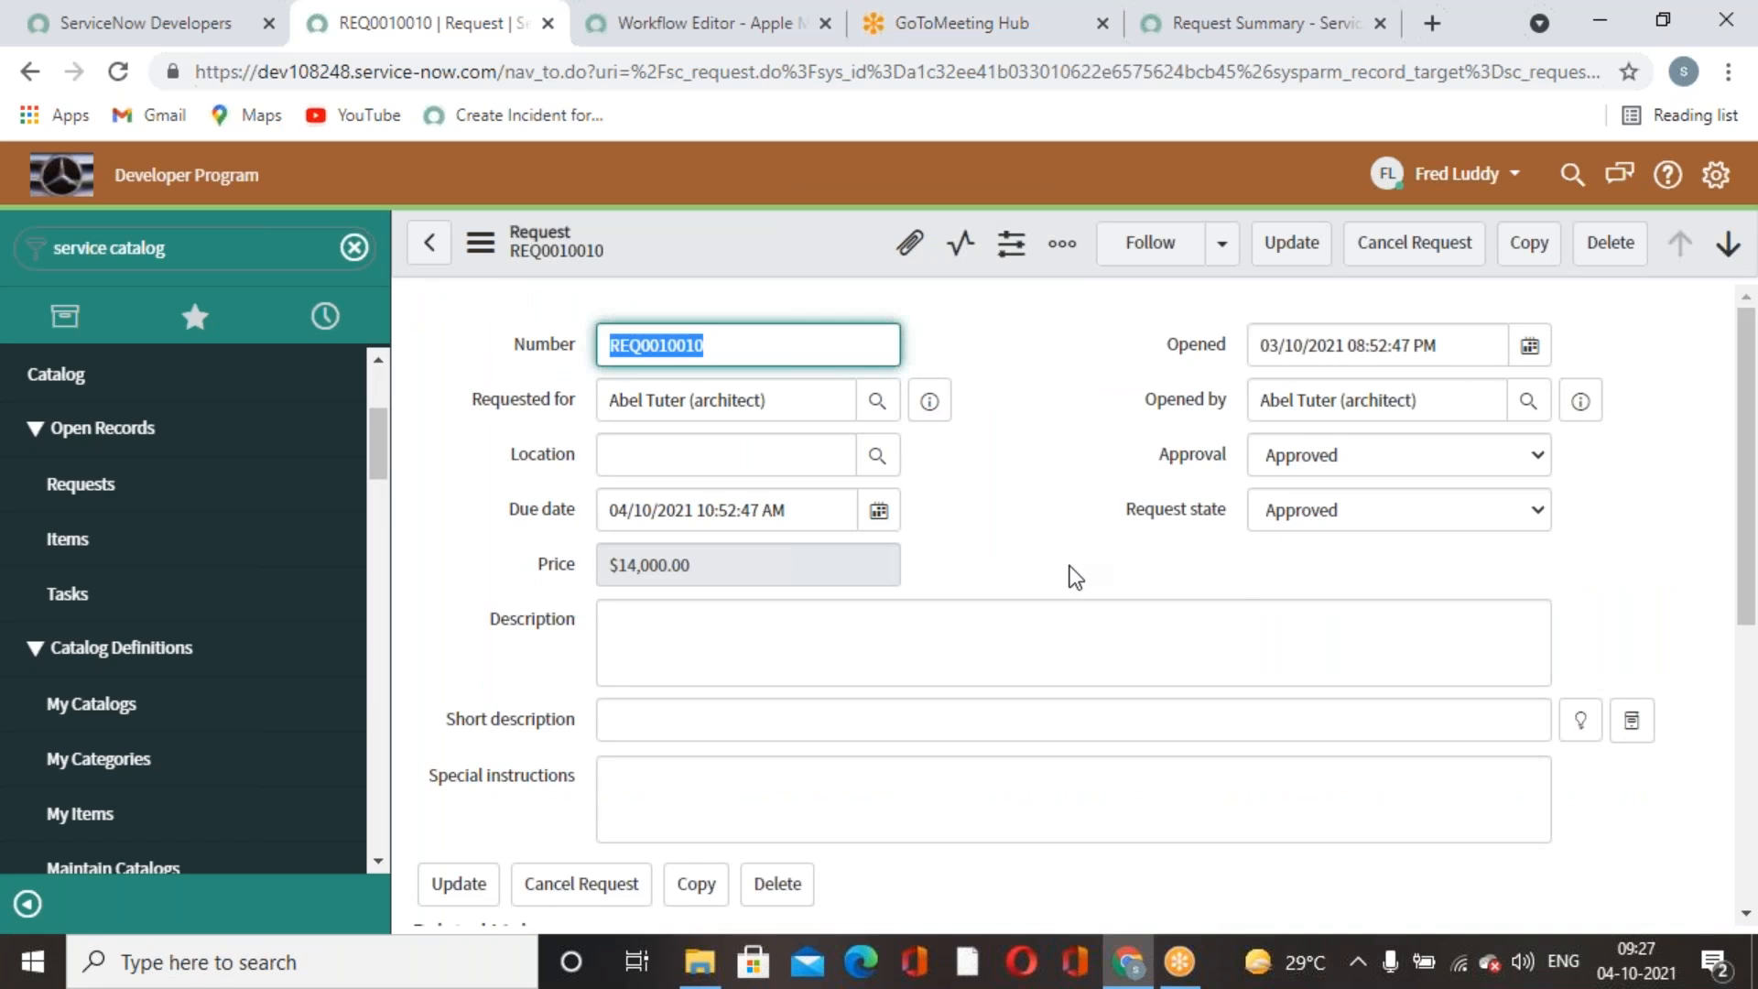
{"action": "scroll", "coordinate": [1071, 577], "scroll_direction": "down", "scroll_amount": 6}
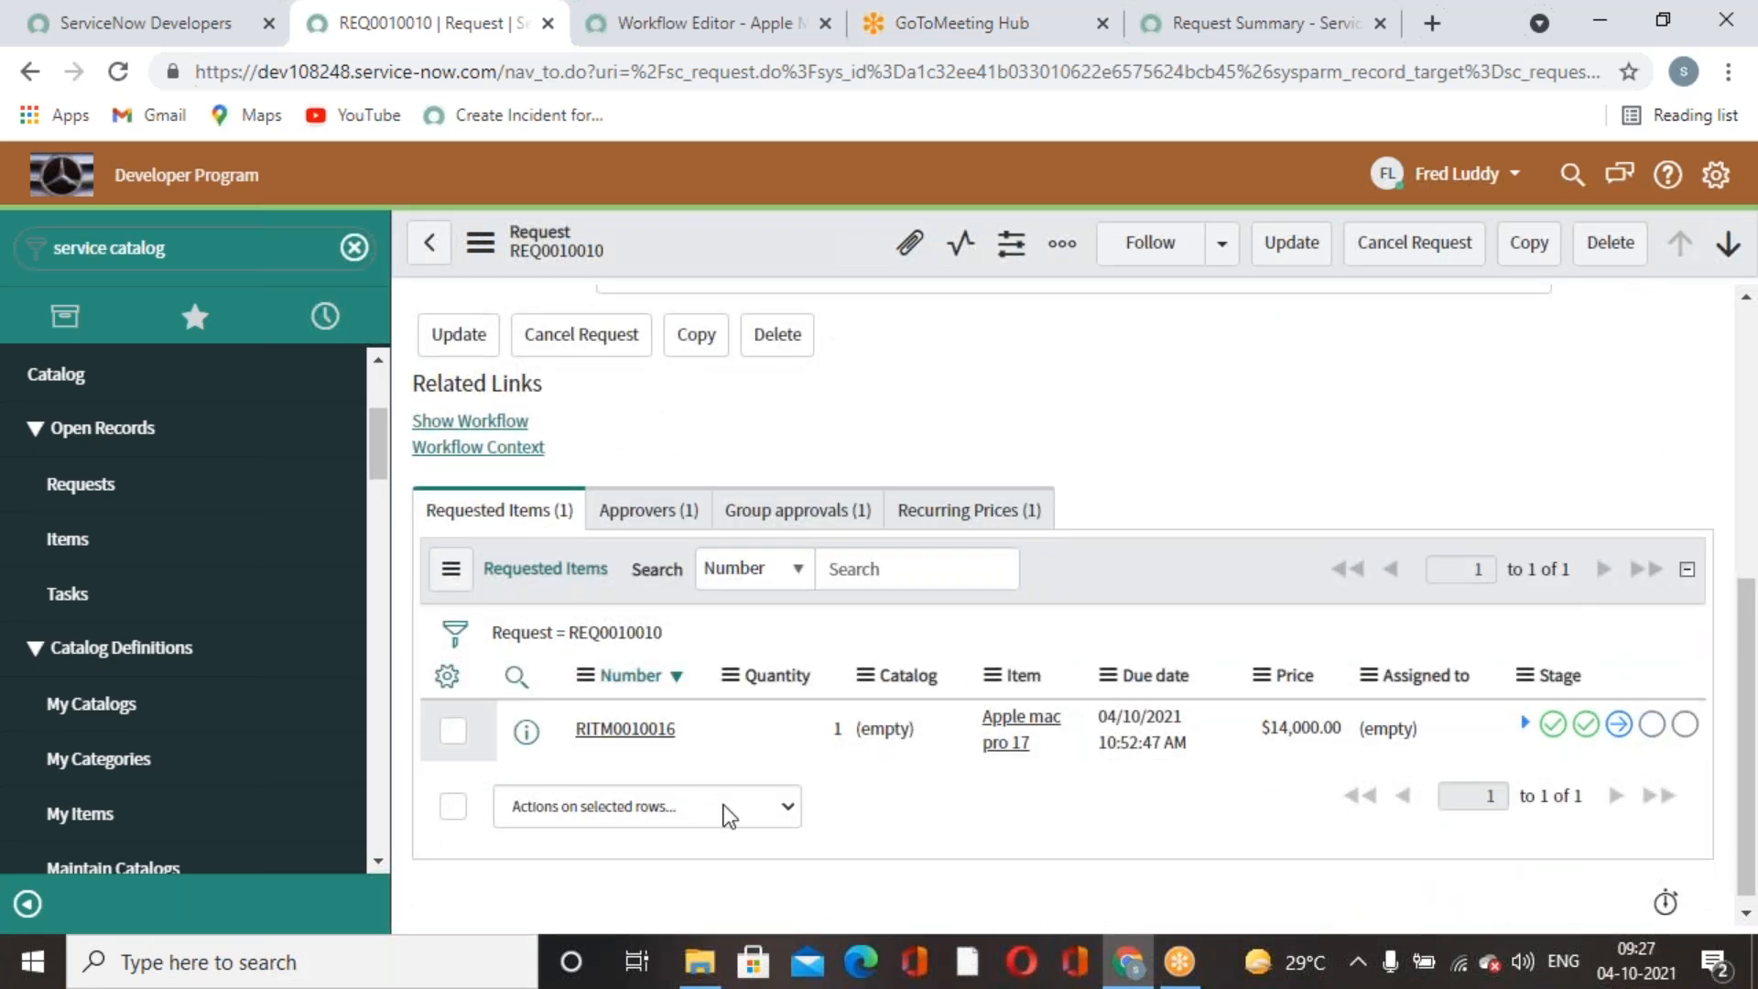
{"action": "left_click", "coordinate": [623, 729]}
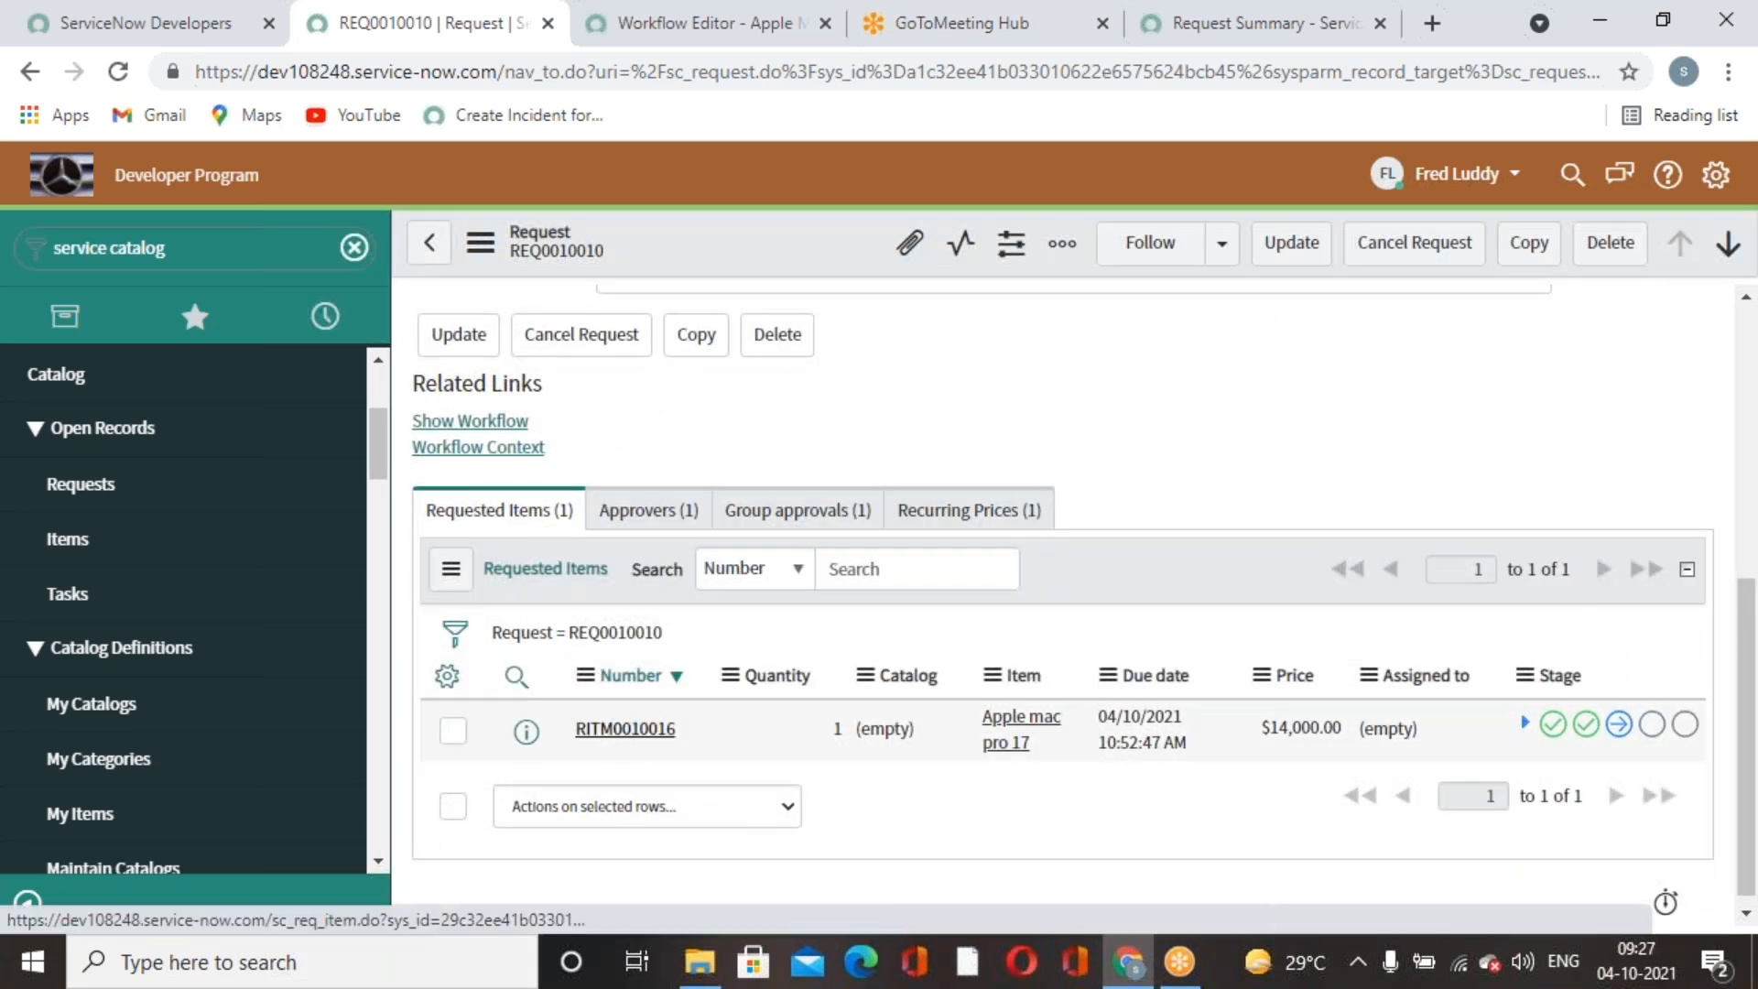
{"action": "scroll", "coordinate": [1078, 586], "scroll_direction": "down", "scroll_amount": 7}
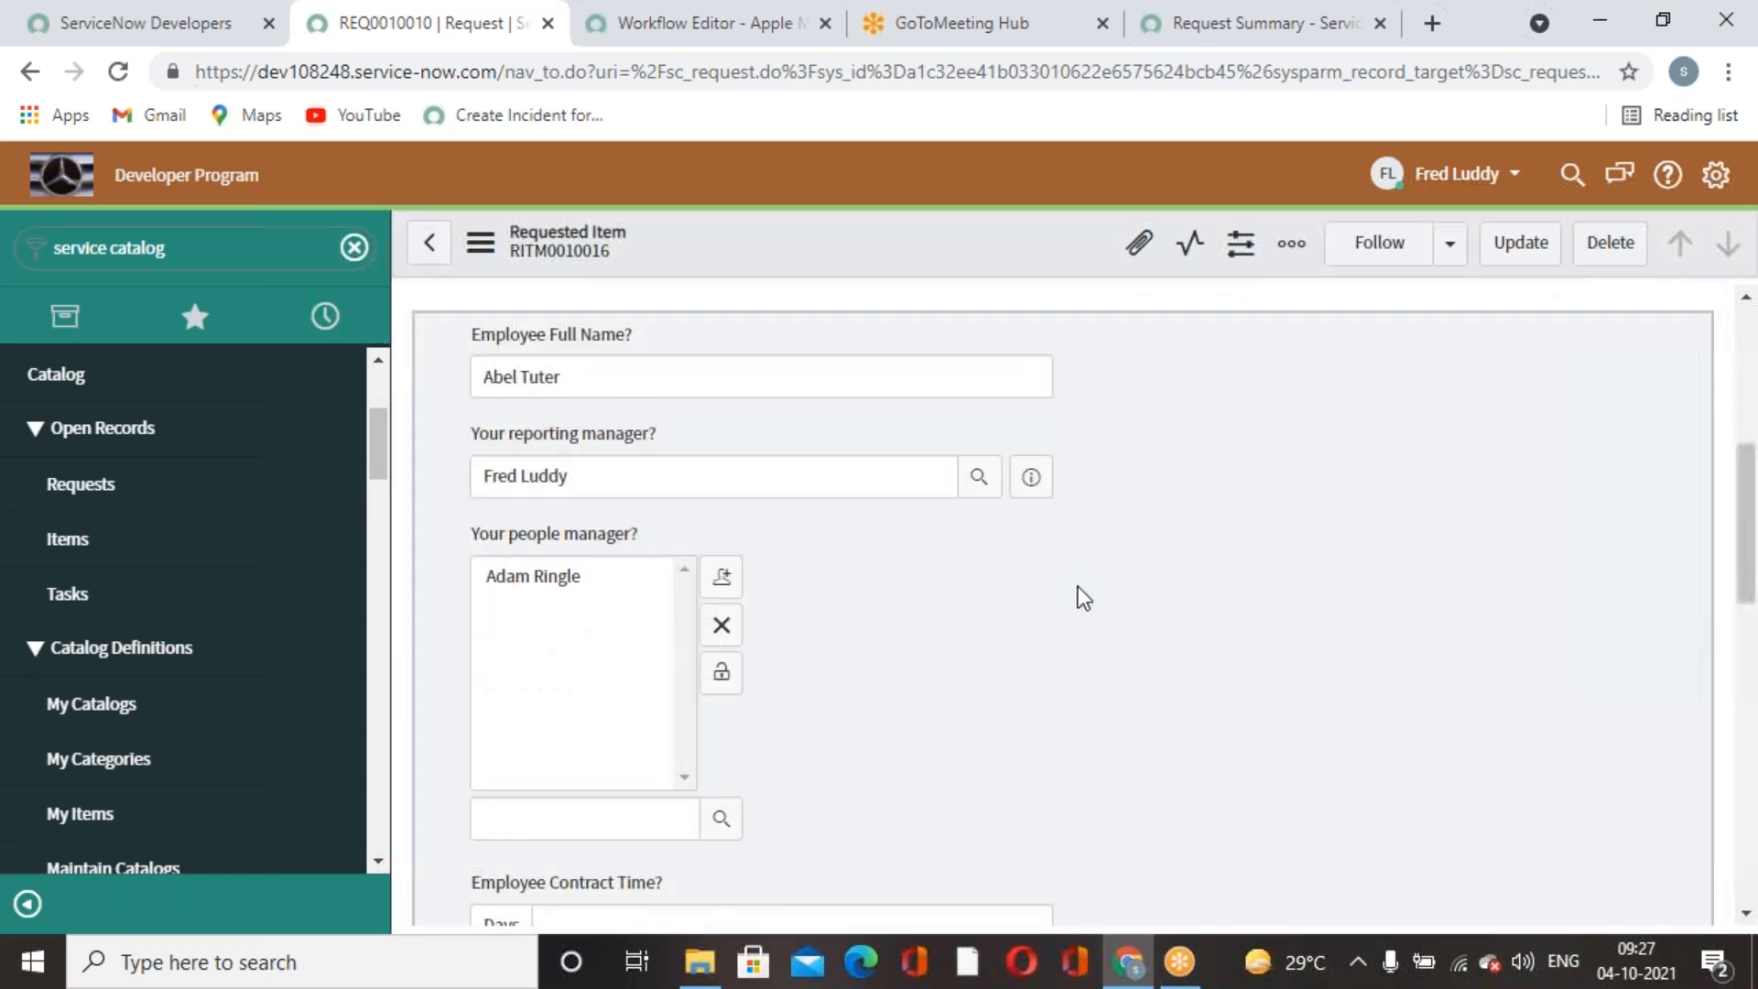
{"action": "scroll", "coordinate": [1078, 586], "scroll_direction": "down", "scroll_amount": 3}
{"action": "scroll", "coordinate": [1079, 588], "scroll_direction": "down", "scroll_amount": 10}
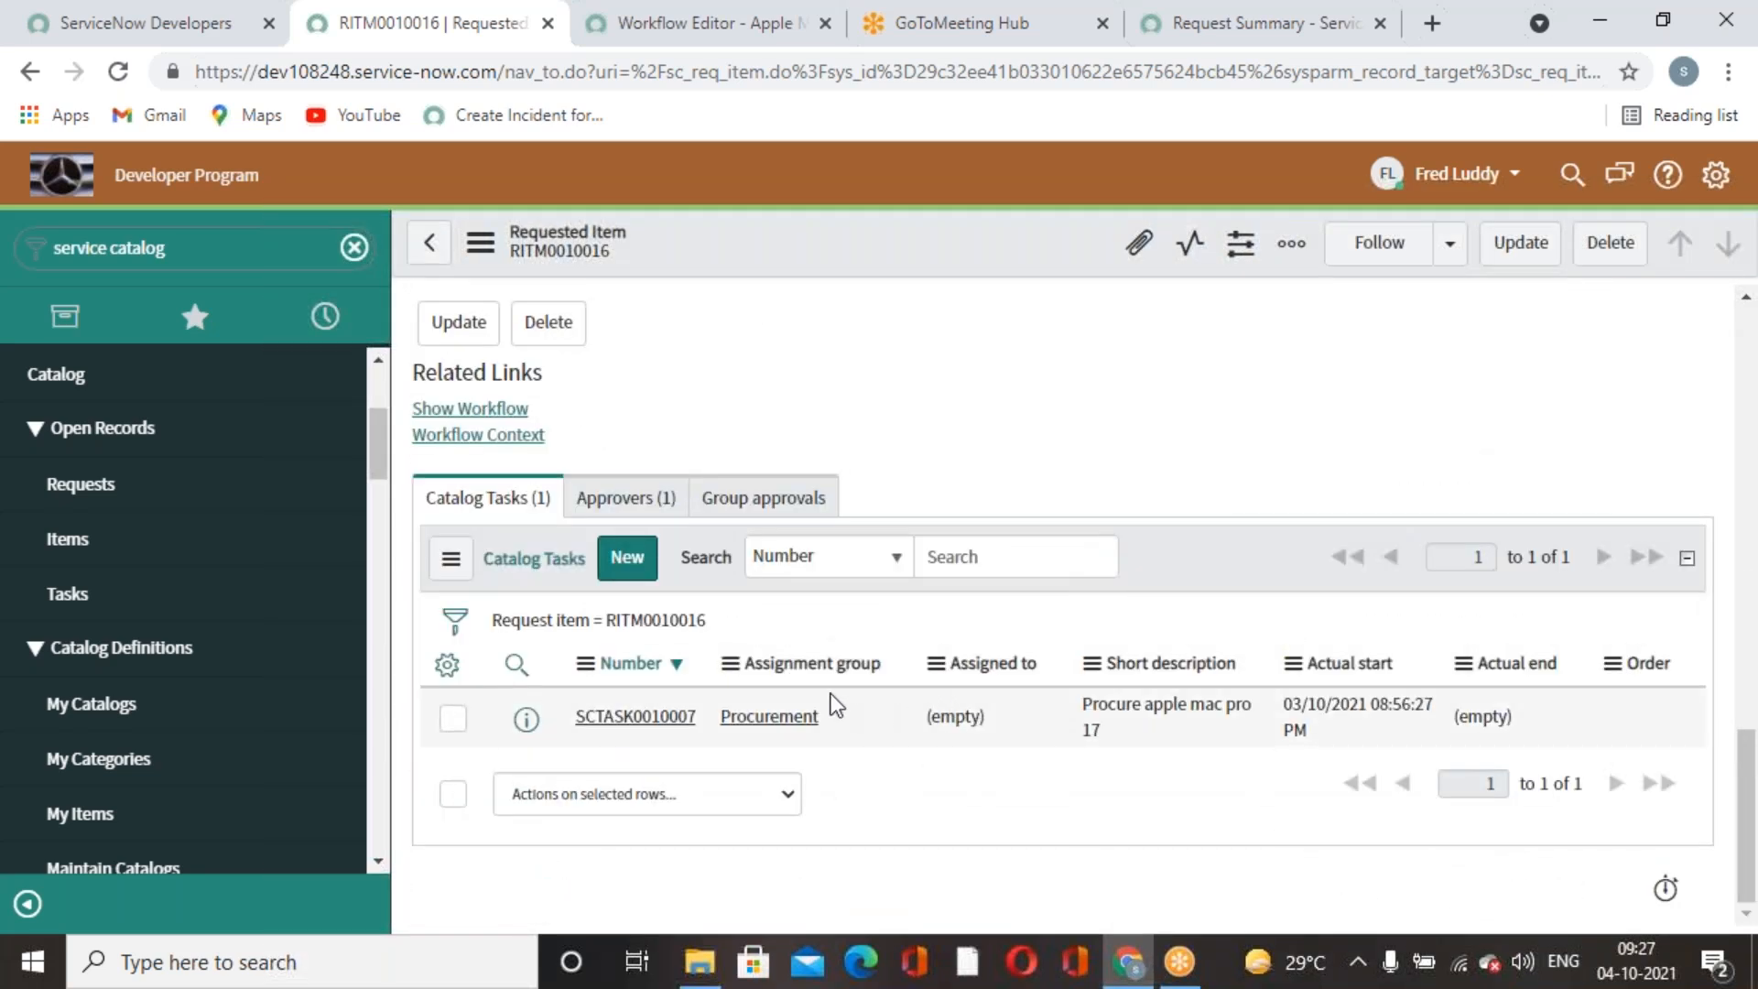
{"action": "left_click", "coordinate": [641, 506]}
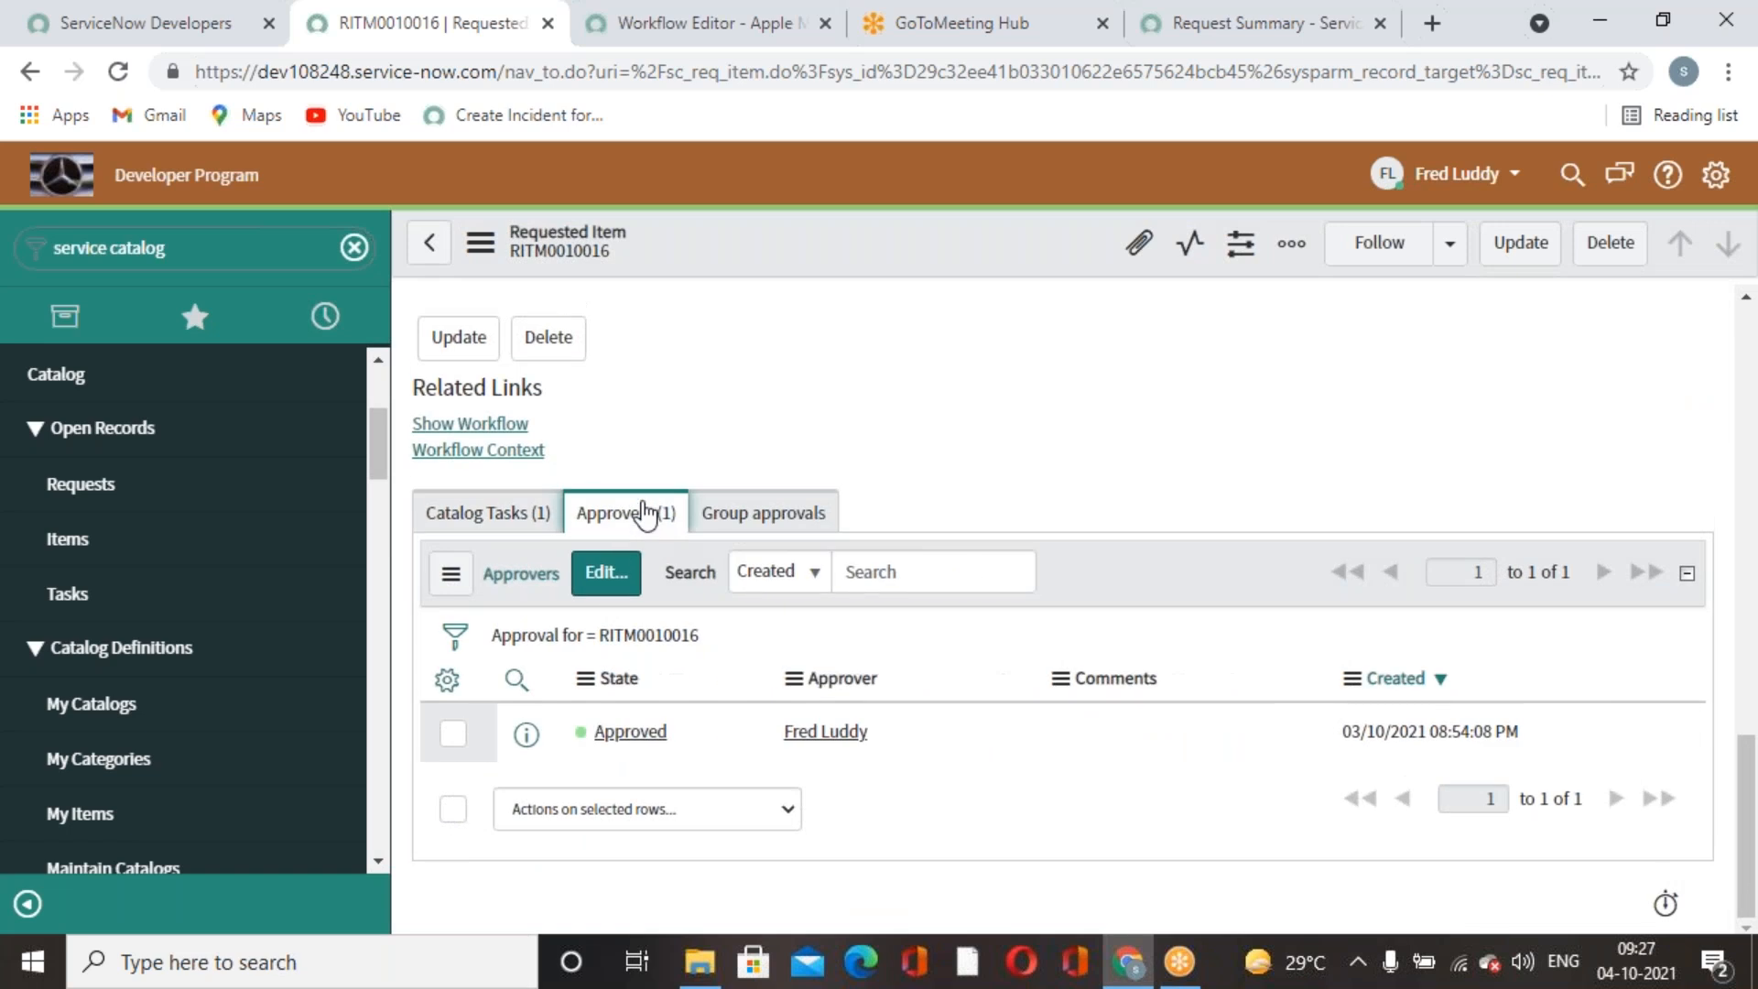
{"action": "left_click", "coordinate": [469, 513]}
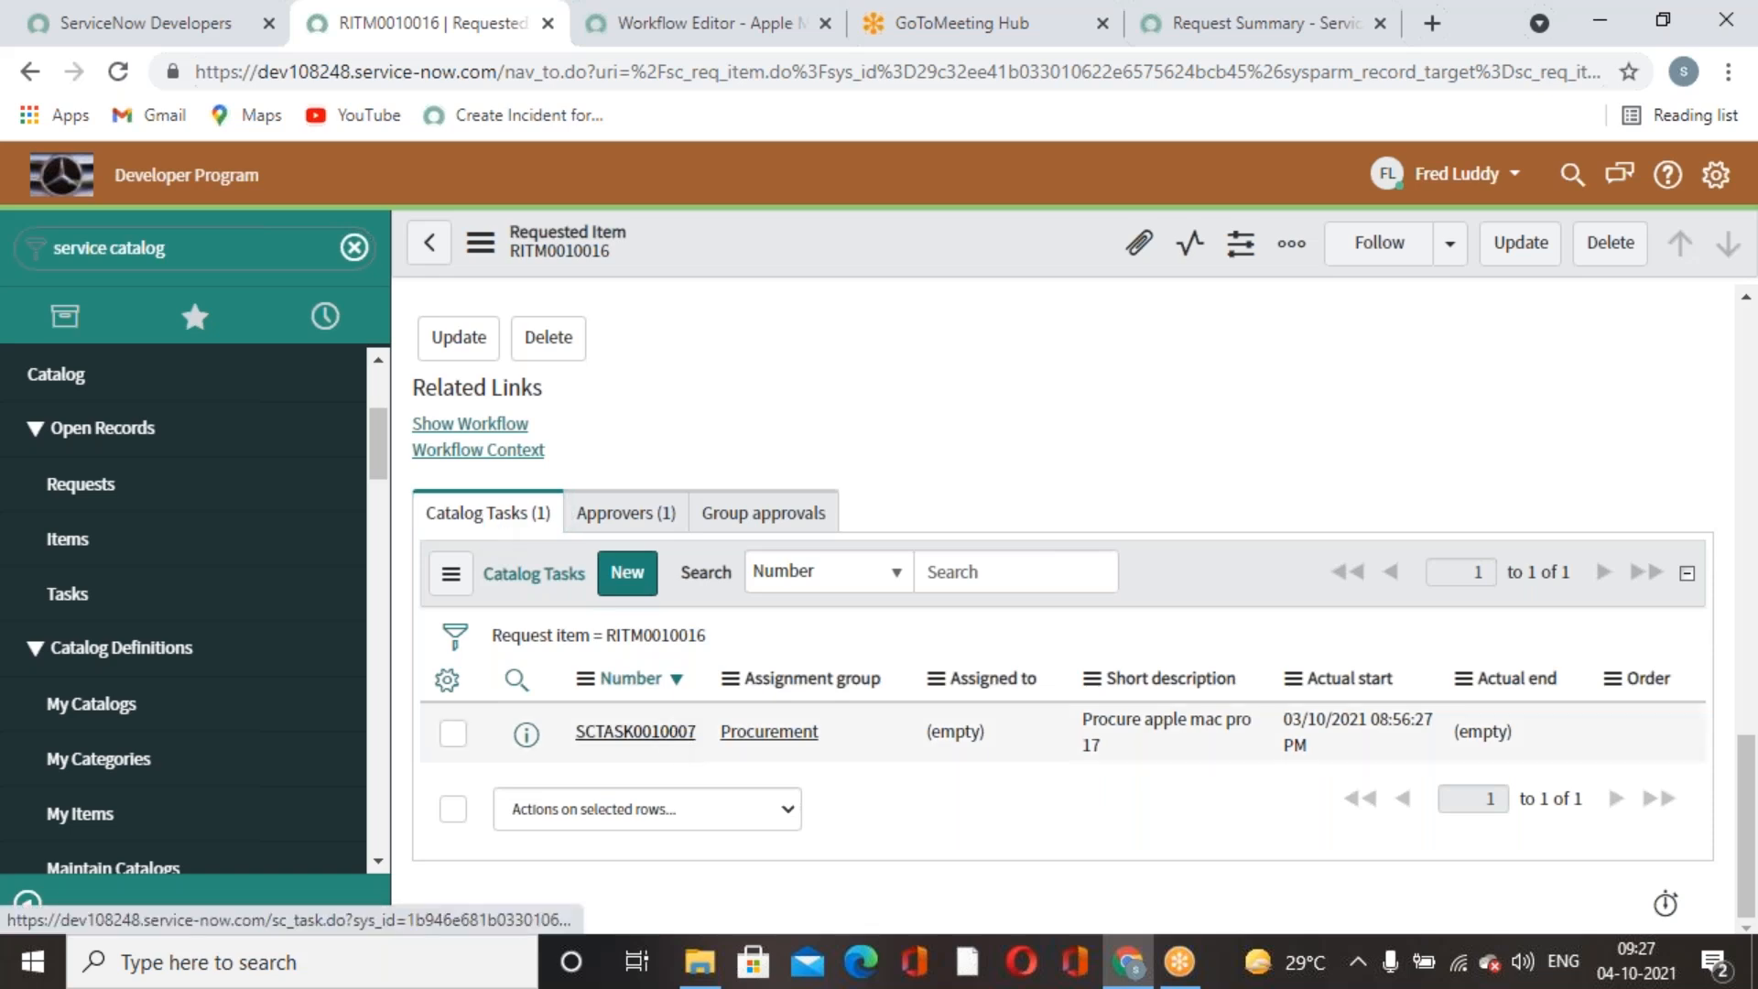
Close the Procurement group's "Procure apple mac pro 17" catalog task and examine the requested item's catalog tasks.
{"action": "left_click", "coordinate": [634, 731]}
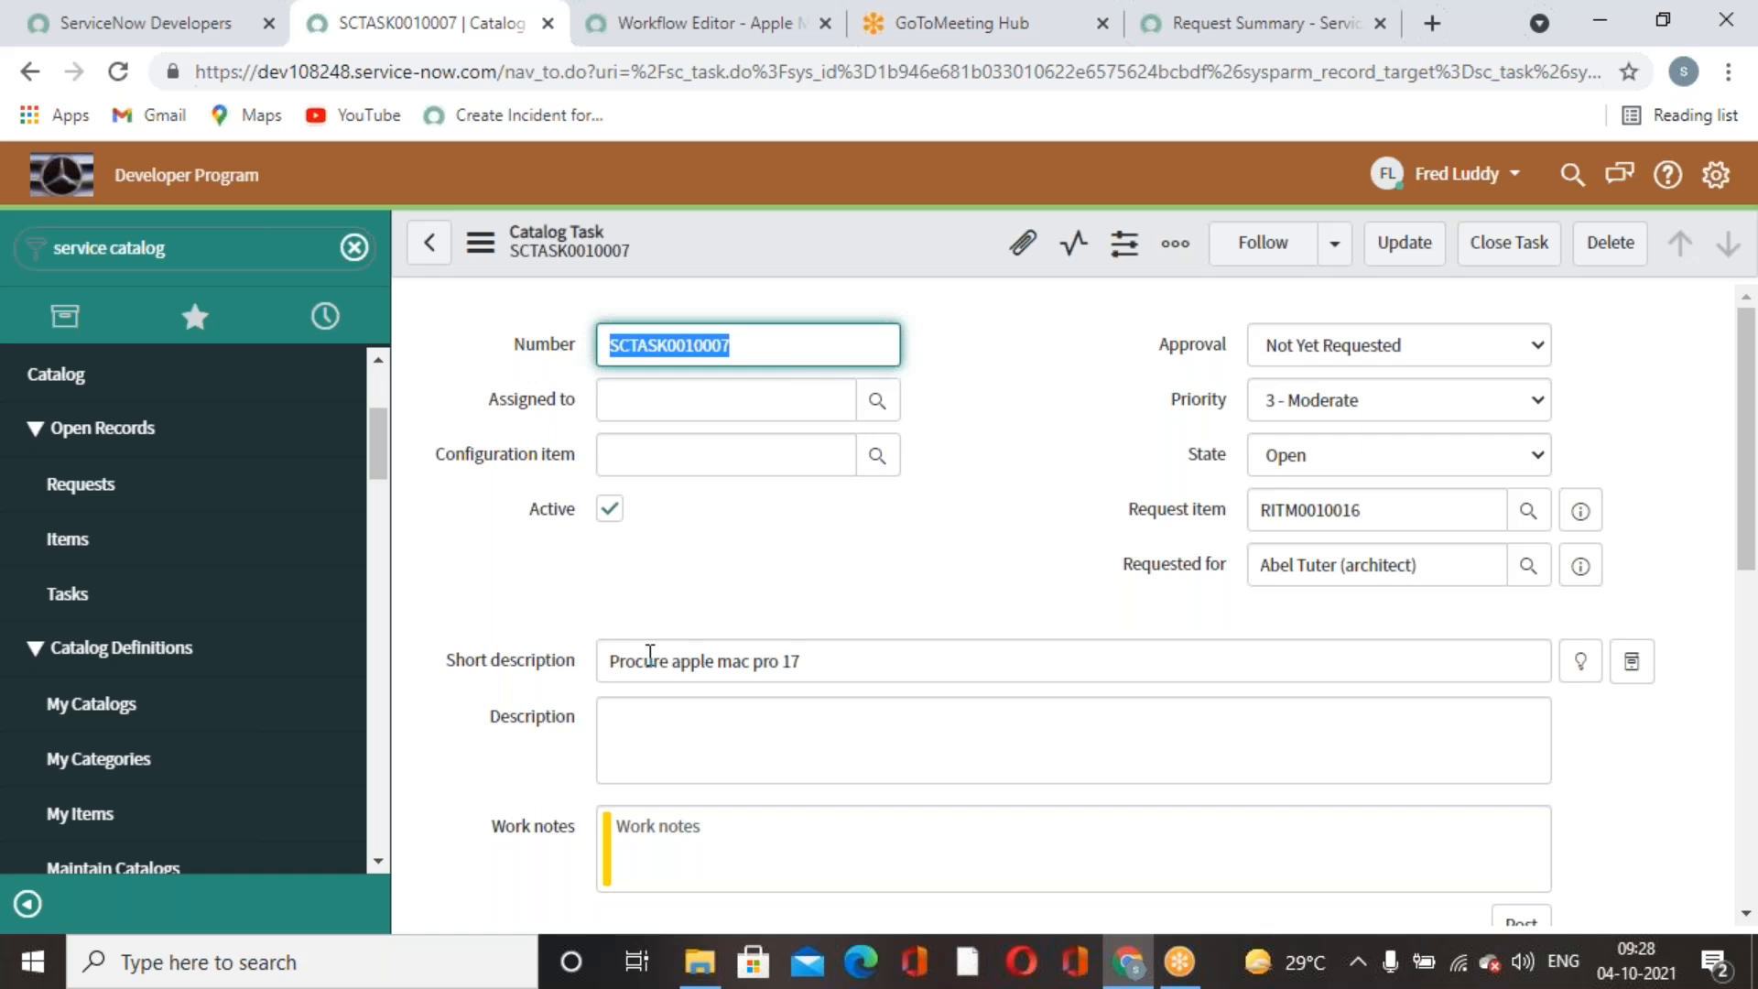
{"action": "scroll", "coordinate": [919, 553], "scroll_direction": "down", "scroll_amount": 1}
{"action": "scroll", "coordinate": [918, 561], "scroll_direction": "up", "scroll_amount": 1}
{"action": "left_click", "coordinate": [1506, 243]}
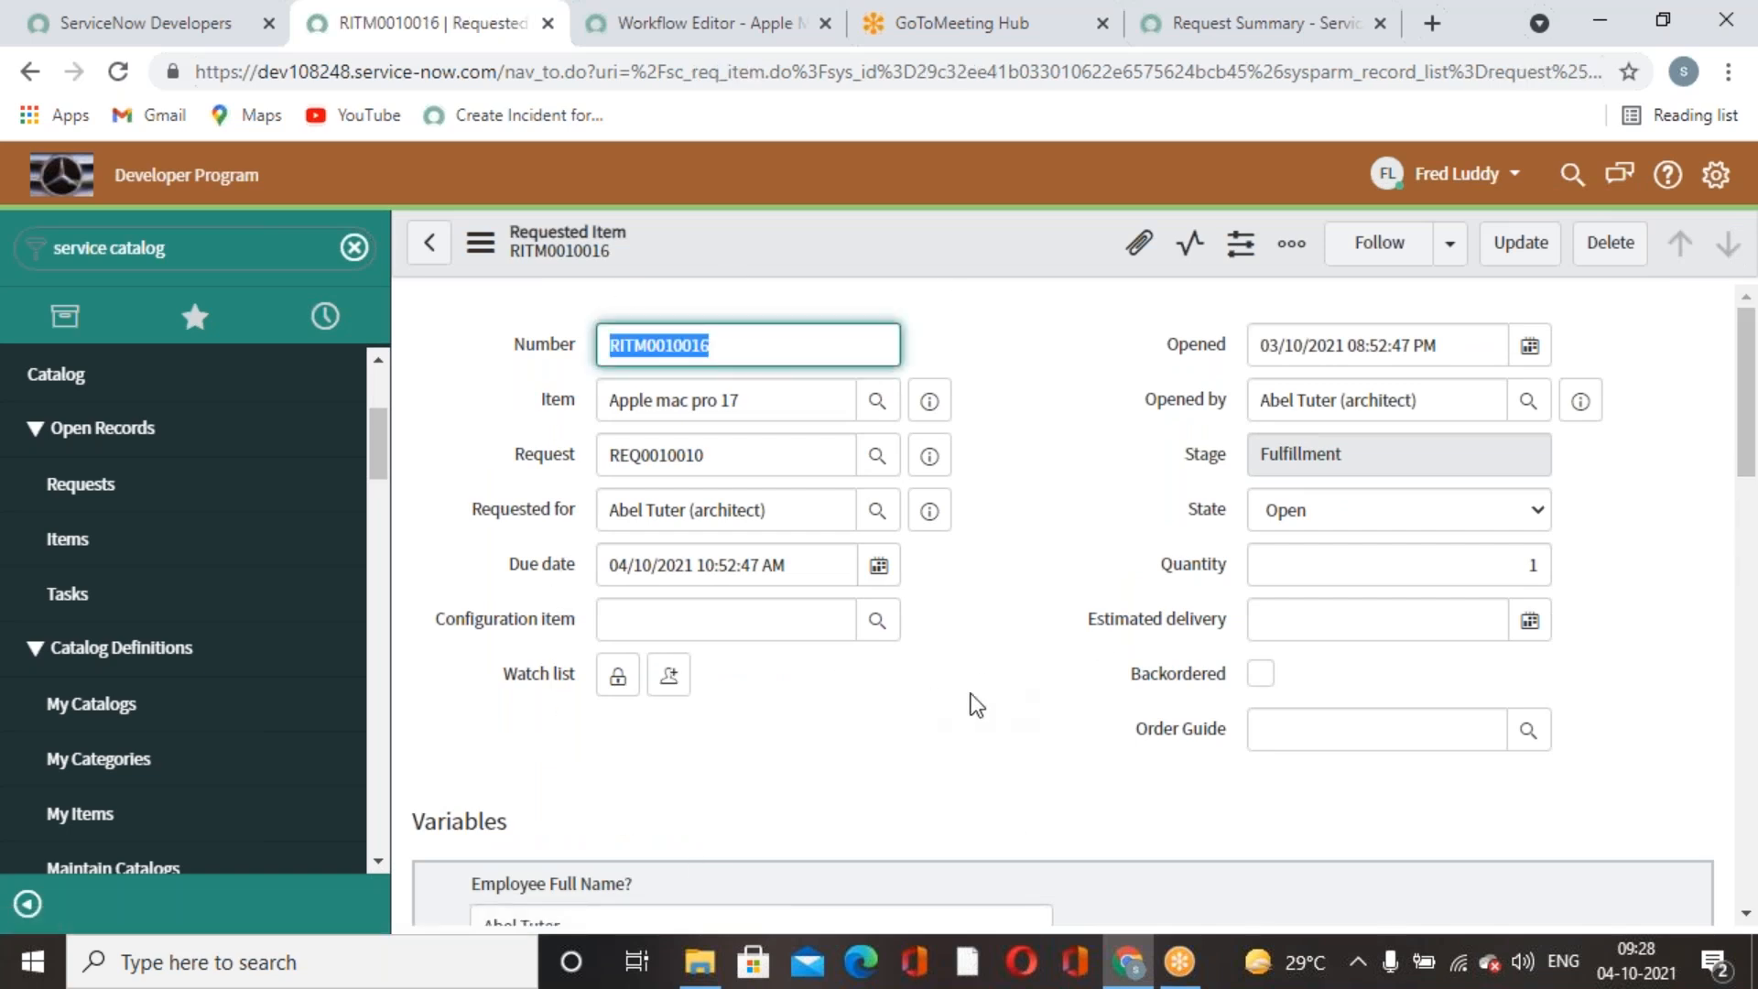
{"action": "scroll", "coordinate": [976, 705], "scroll_direction": "down", "scroll_amount": 15}
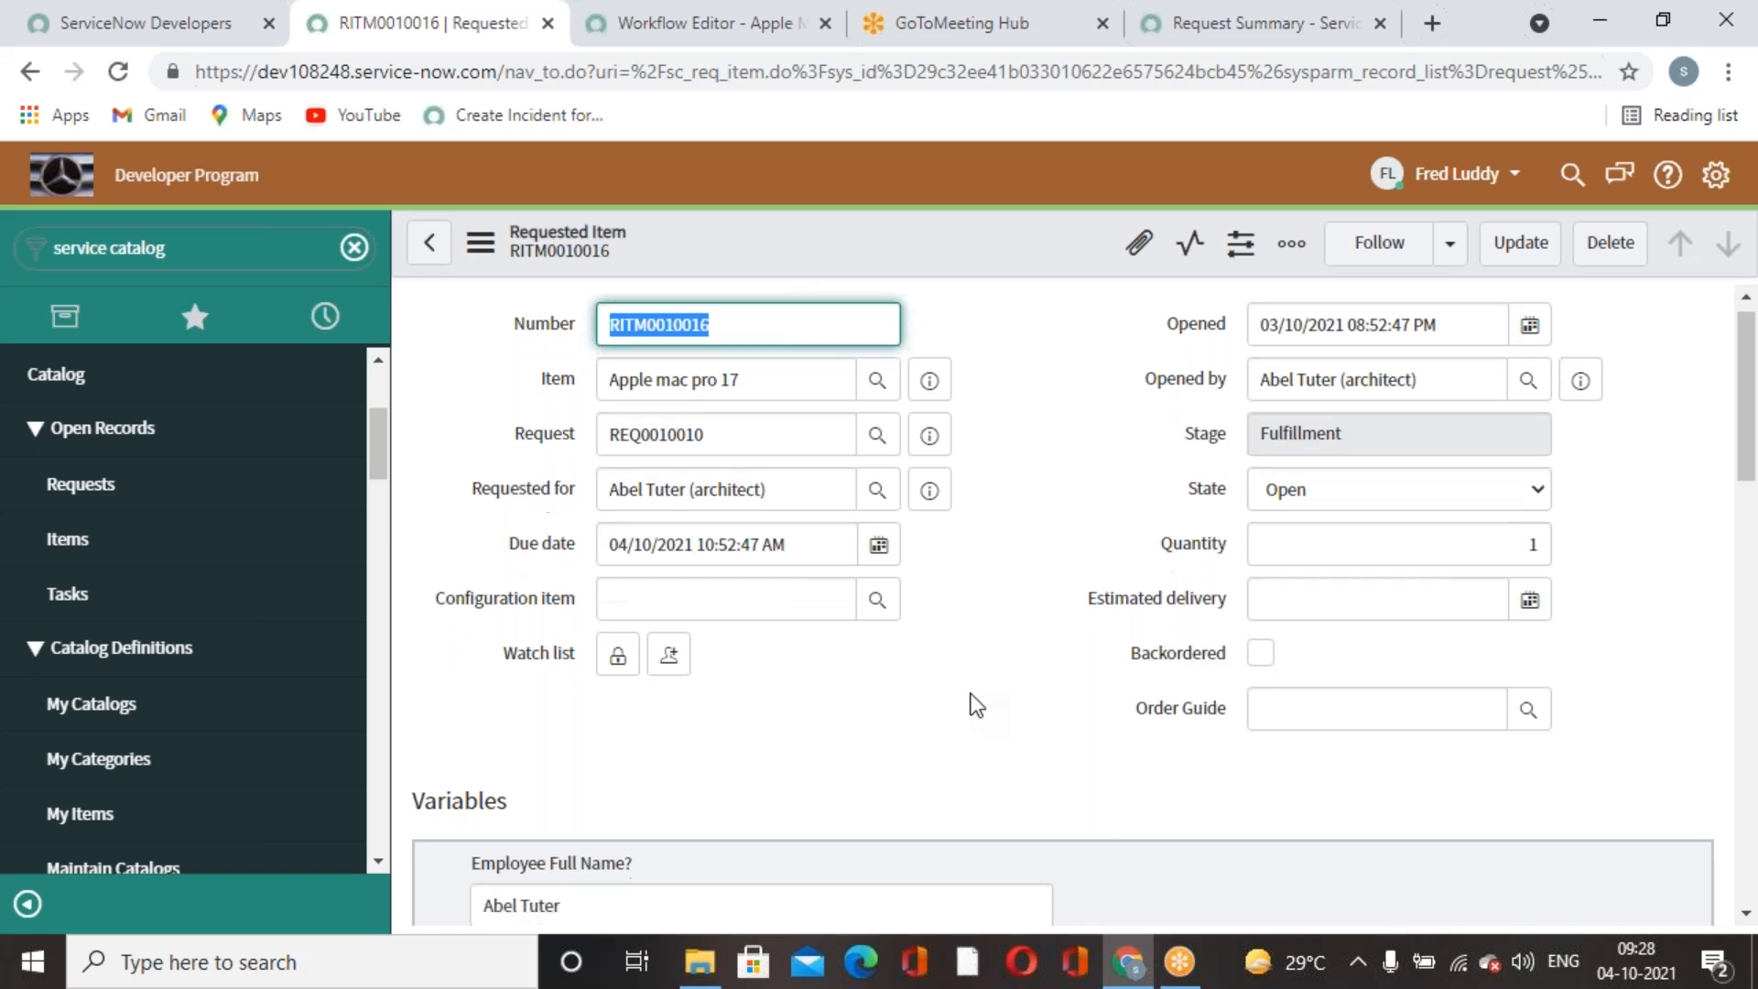
{"action": "scroll", "coordinate": [971, 694], "scroll_direction": "down", "scroll_amount": 3}
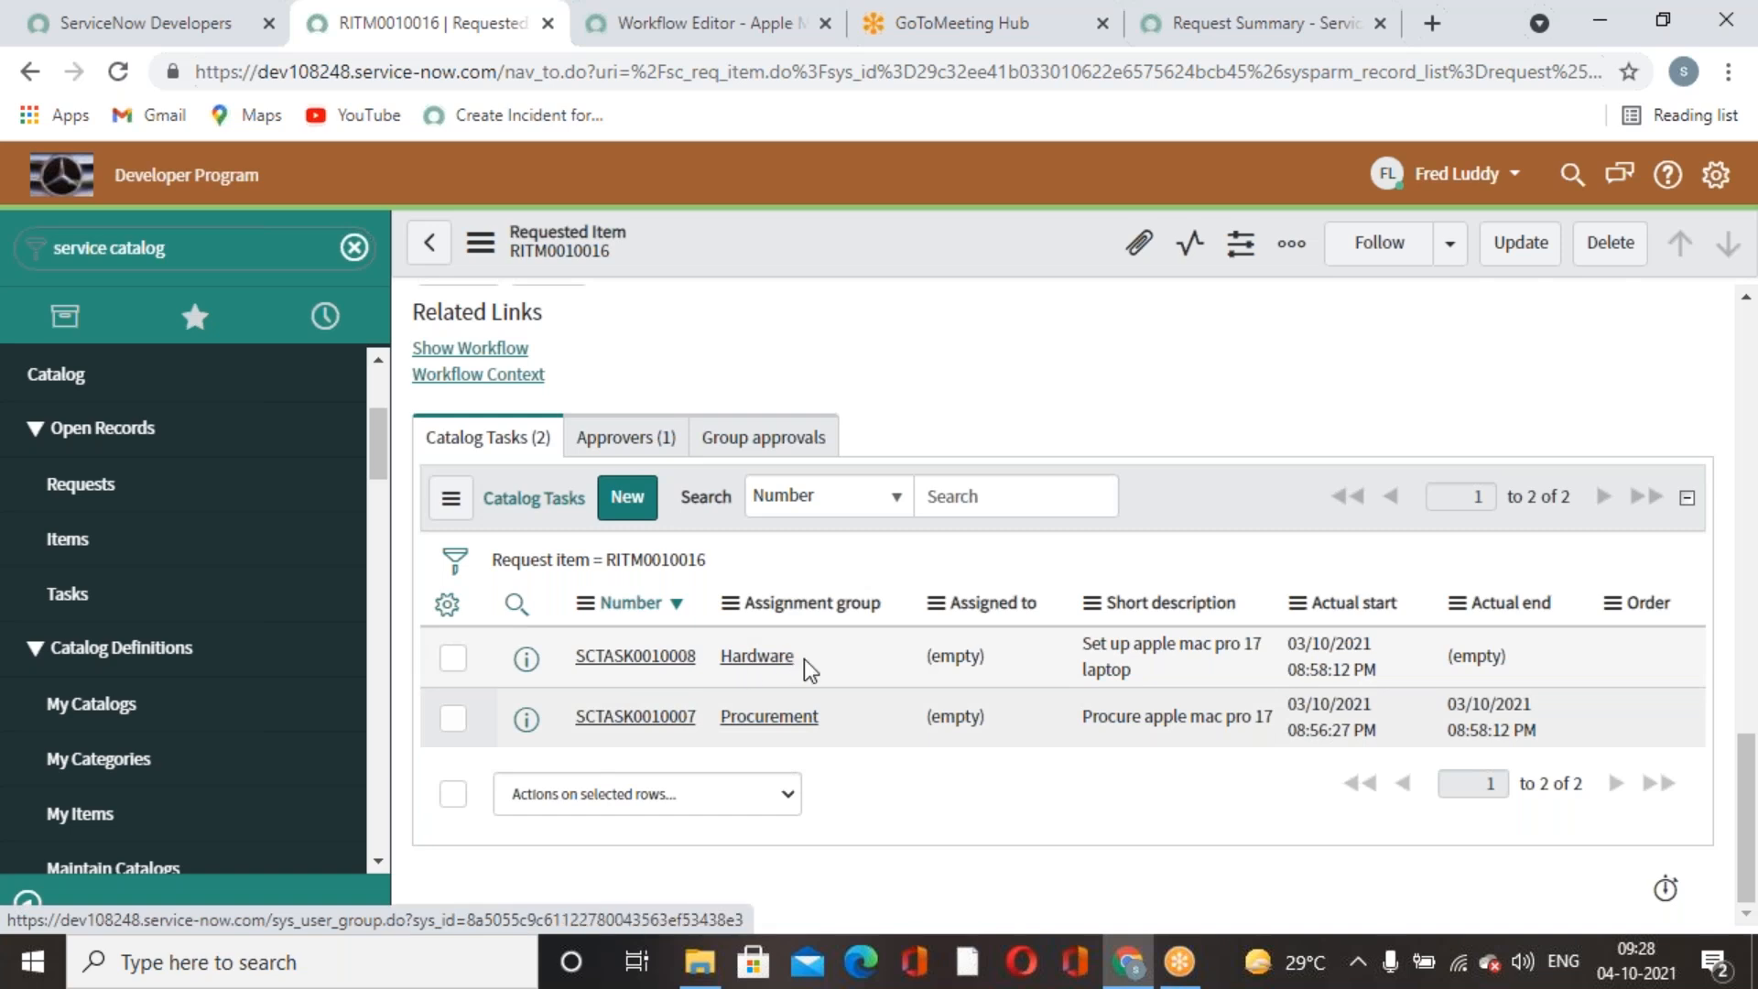
Reload the Request Summary page and expand the item's stage to examine the fulfillment progress after the procurement task.
{"action": "left_click", "coordinate": [1276, 31]}
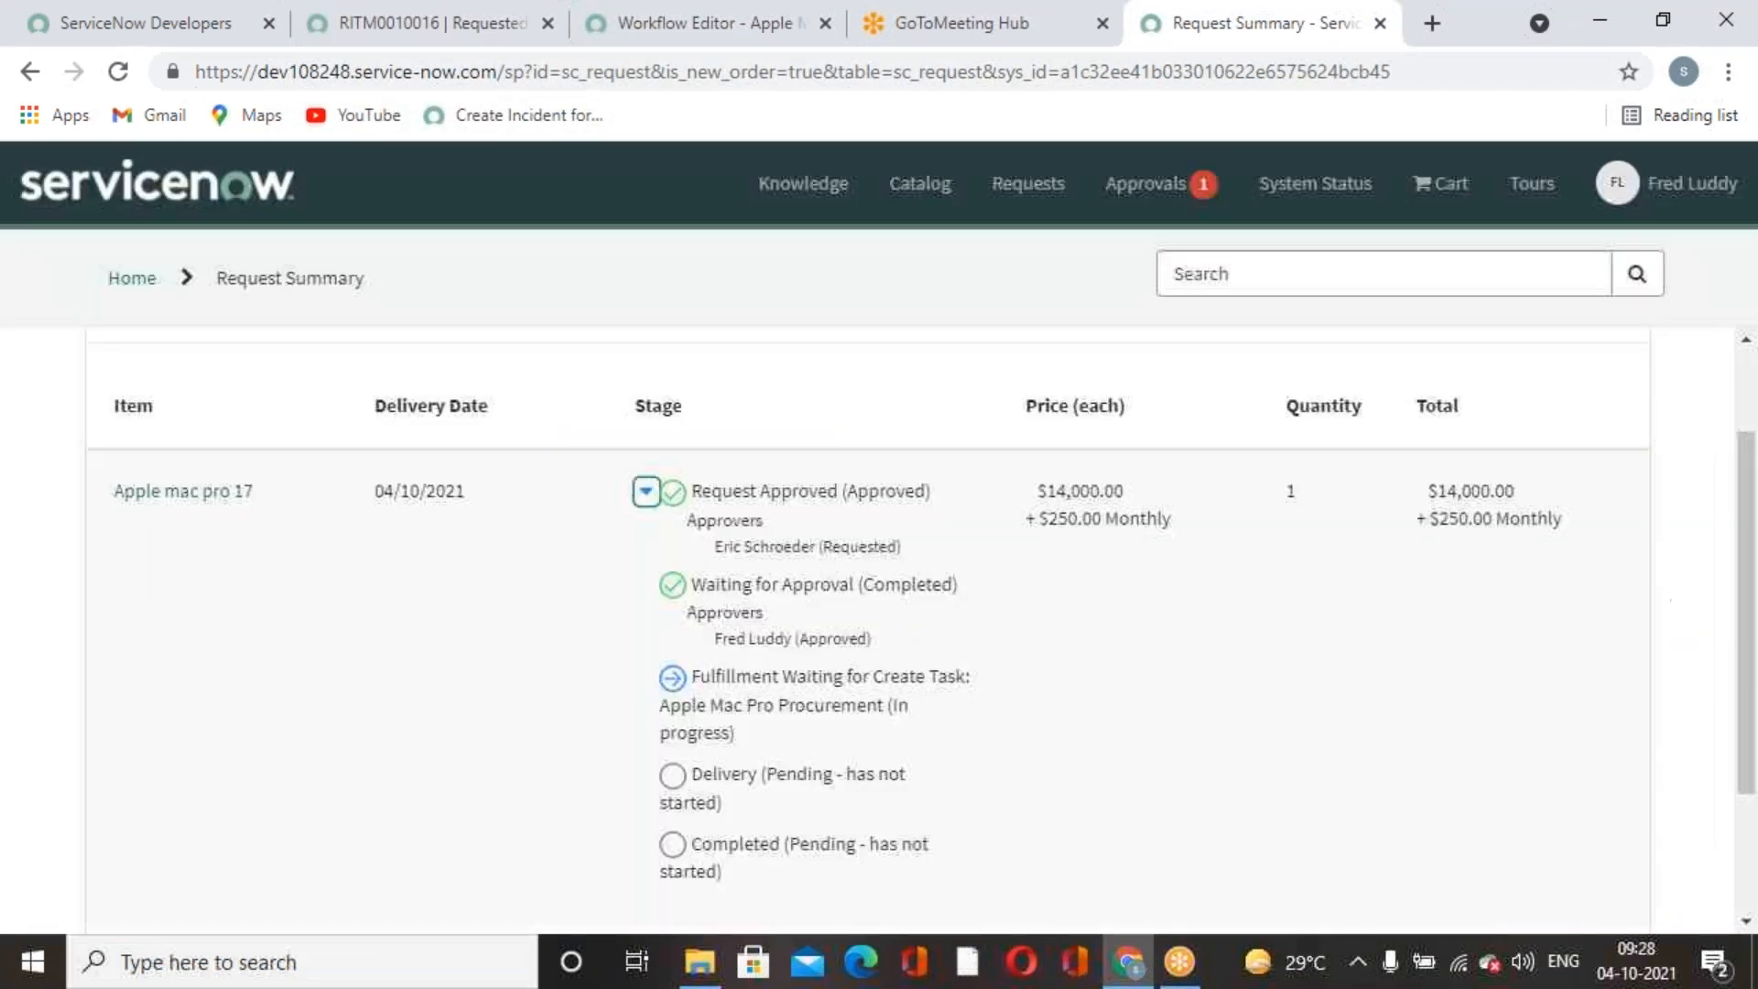
{"action": "left_click", "coordinate": [646, 490]}
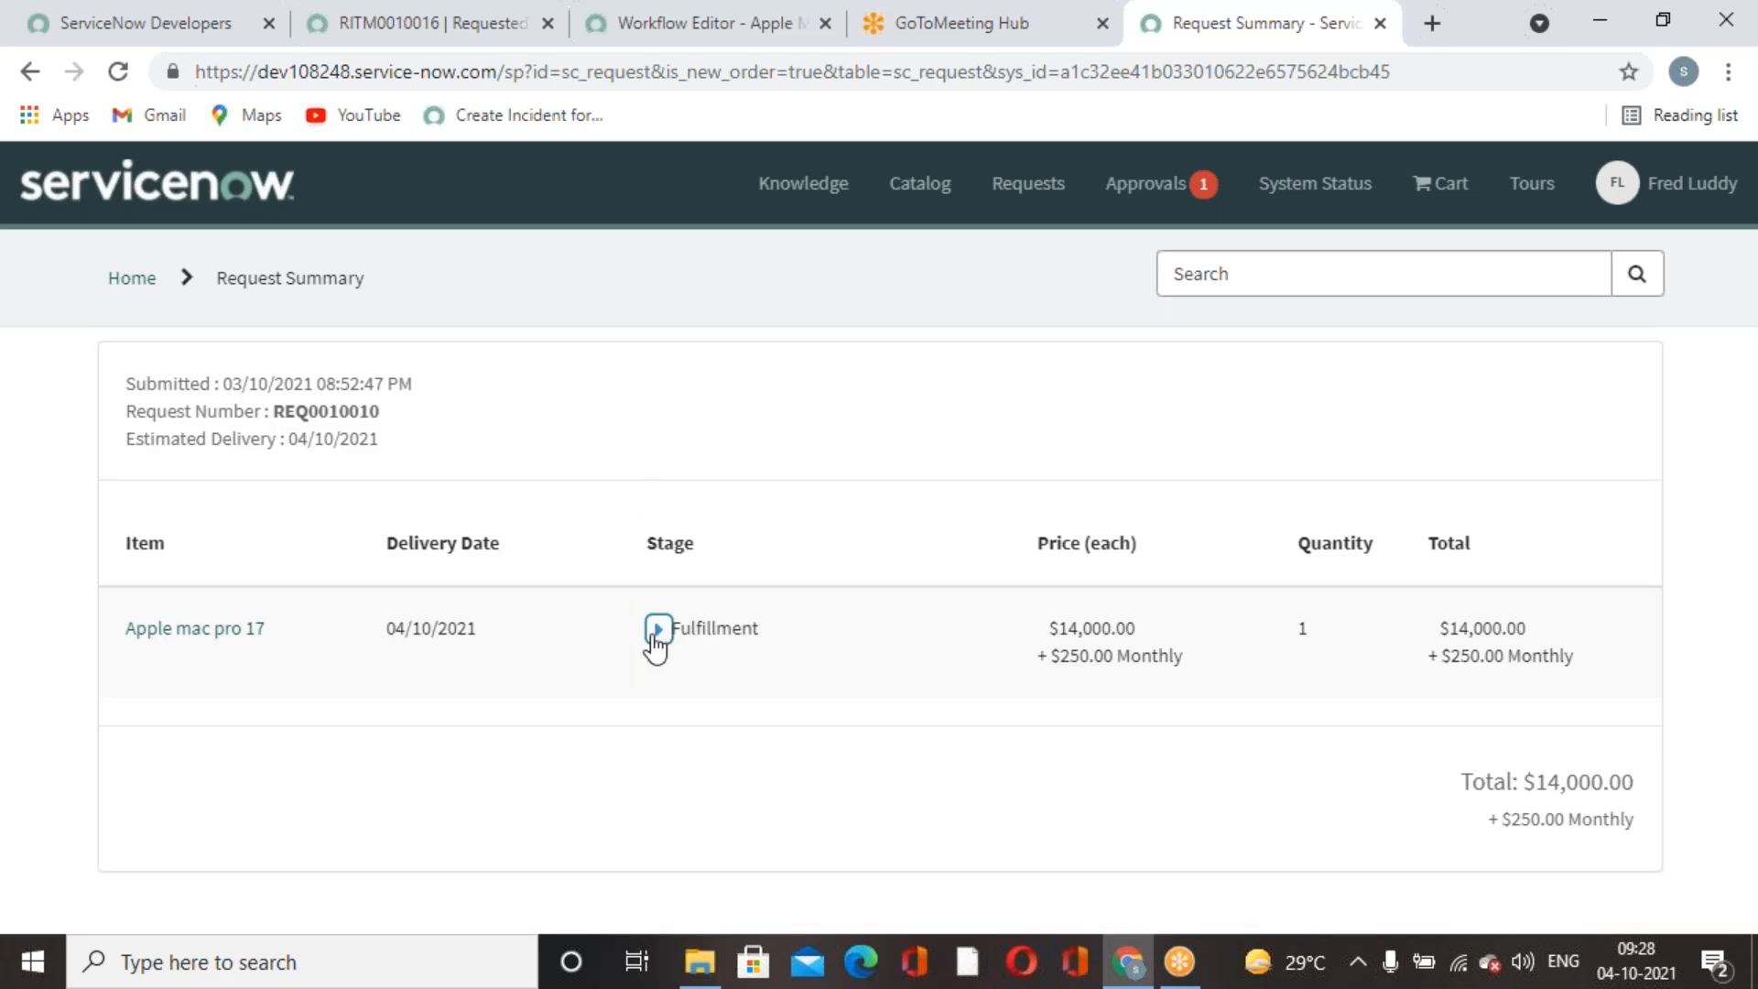
{"action": "left_click", "coordinate": [657, 630]}
{"action": "left_click", "coordinate": [117, 72]}
{"action": "left_click", "coordinate": [658, 630]}
{"action": "scroll", "coordinate": [870, 623], "scroll_direction": "down", "scroll_amount": 3}
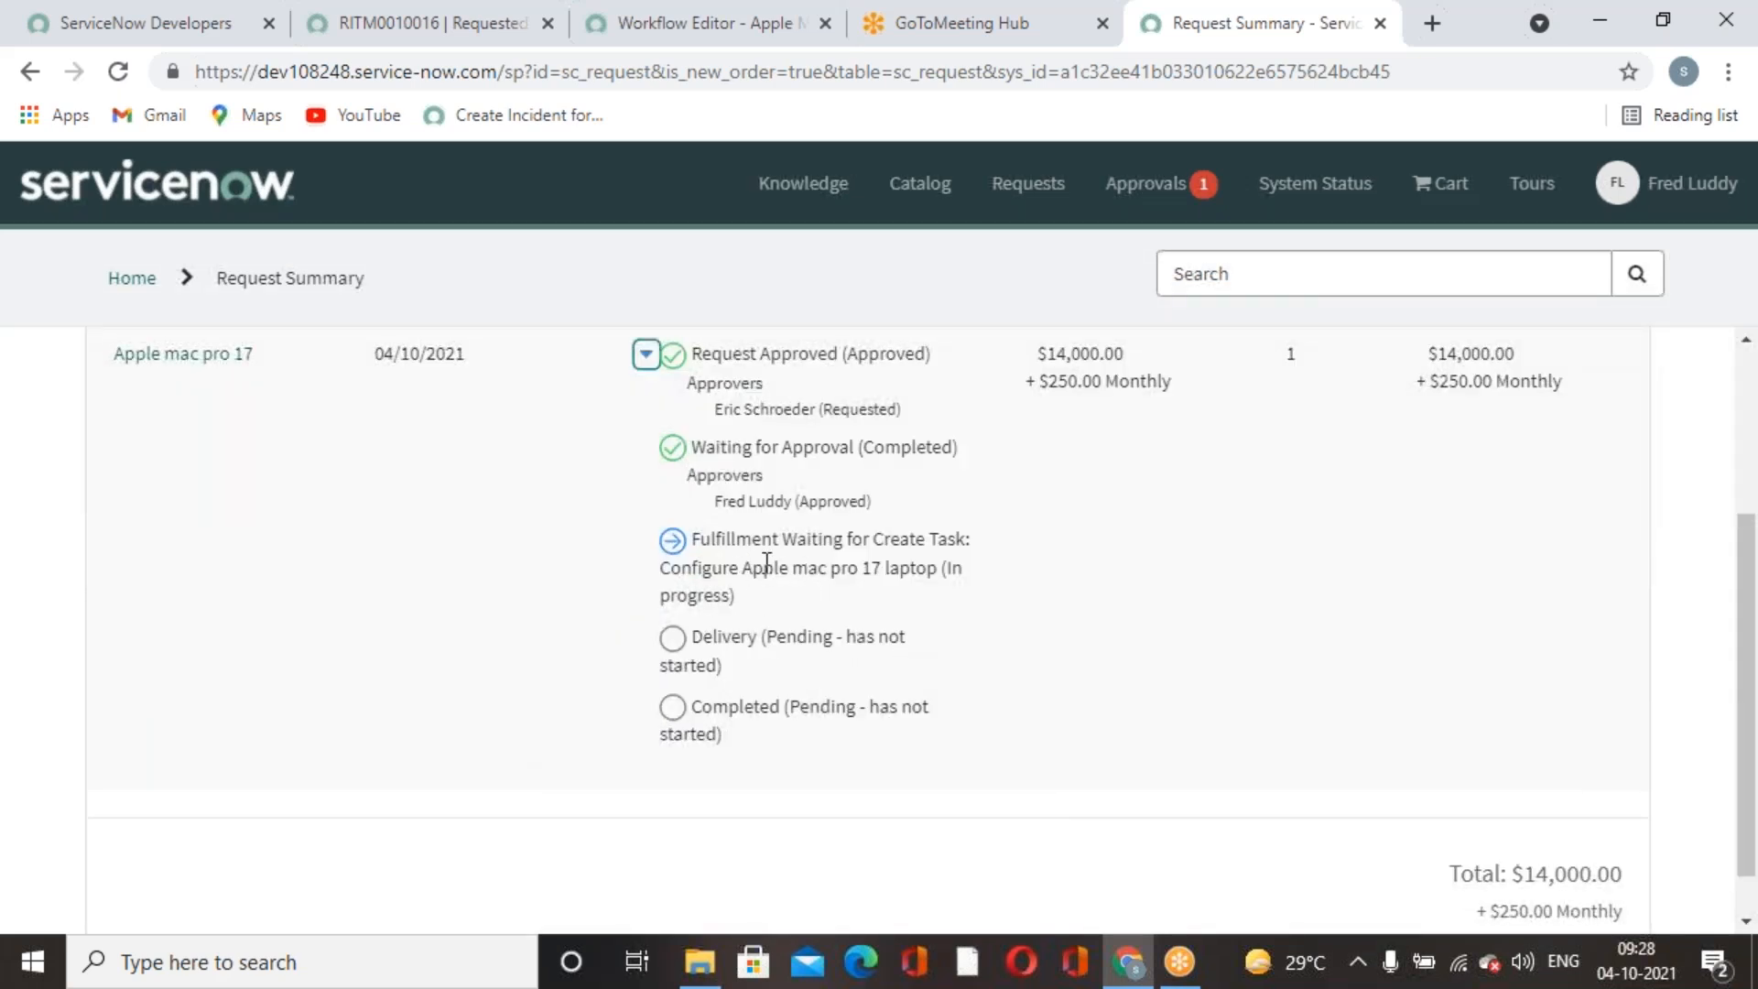
{"action": "scroll", "coordinate": [806, 412], "scroll_direction": "up", "scroll_amount": 2}
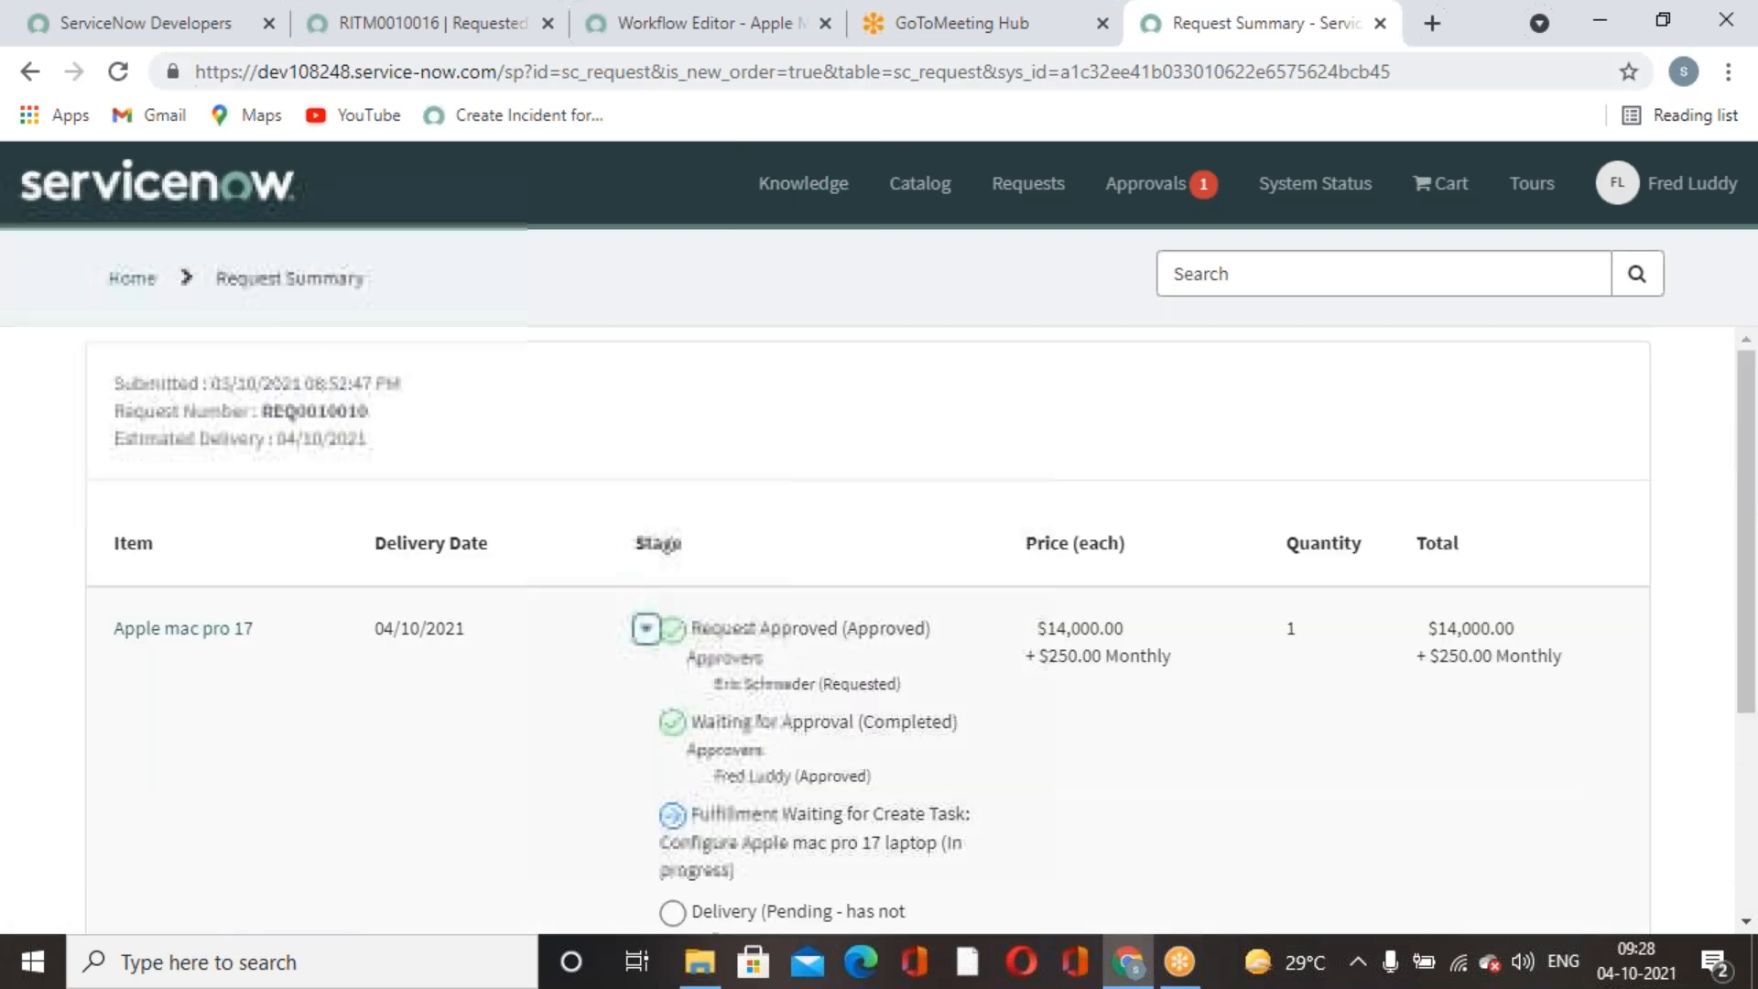
Return to the requested item and close the Hardware group's "Set up apple mac pro 17 laptop" catalog task.
{"action": "left_click", "coordinate": [989, 36]}
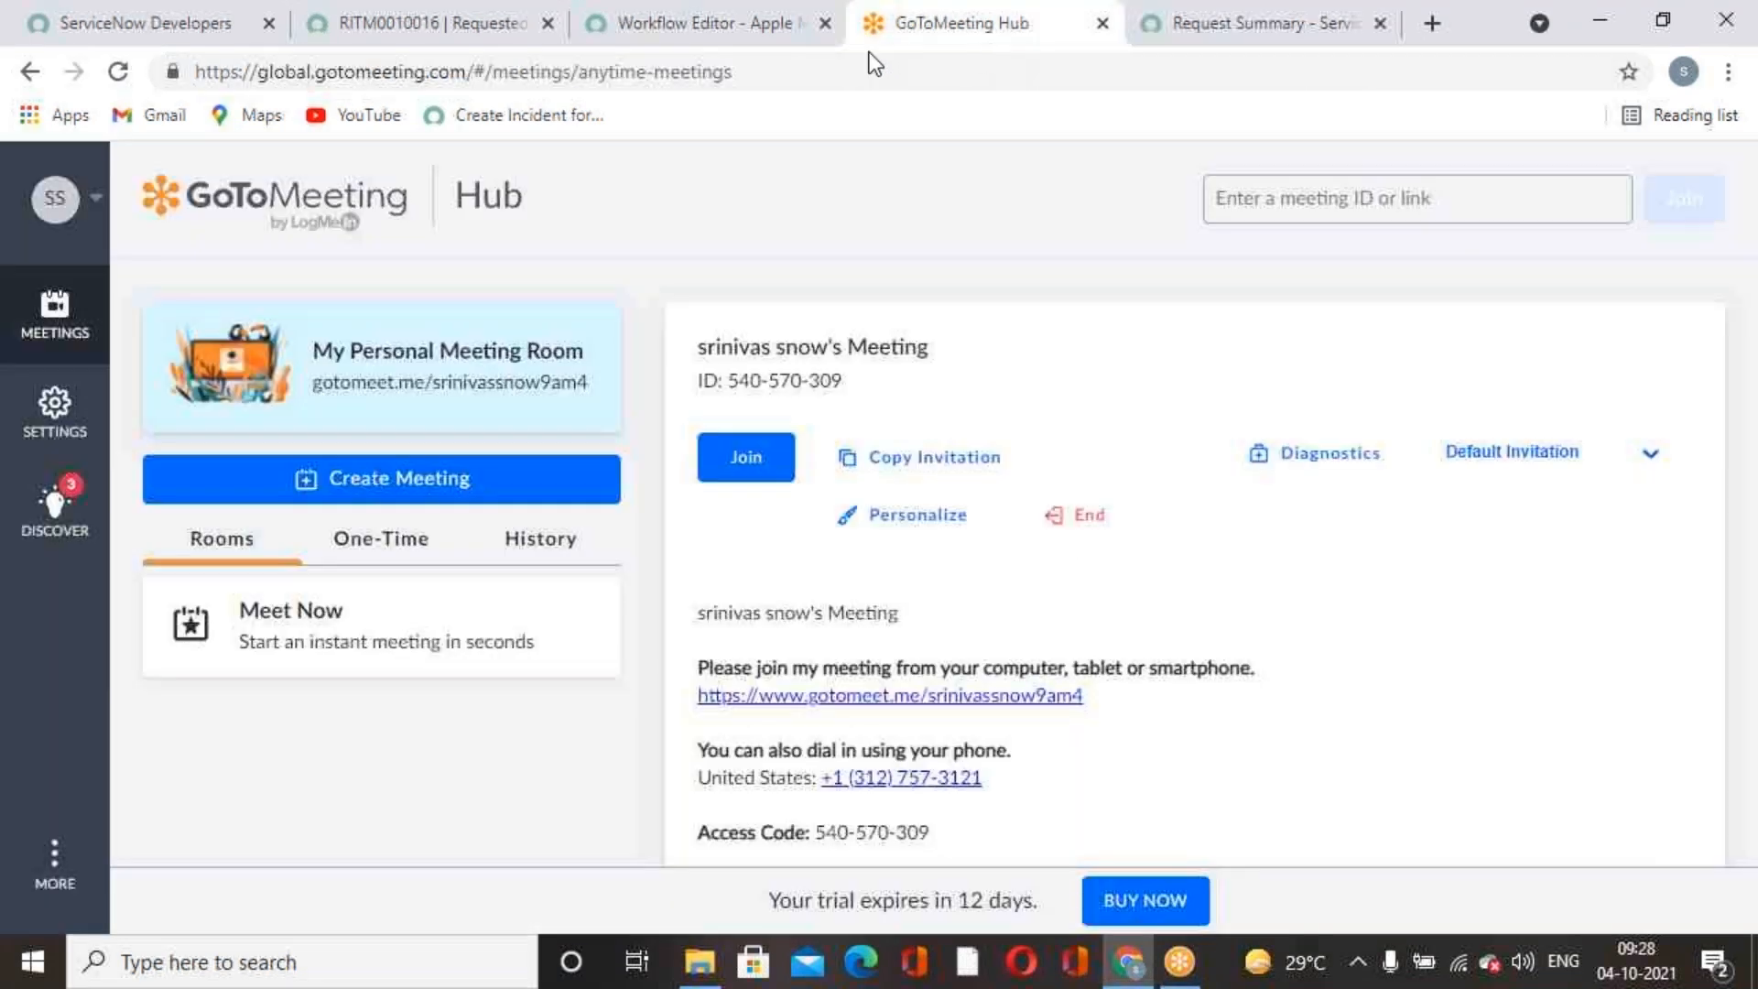
{"action": "left_click", "coordinate": [748, 37]}
{"action": "left_click", "coordinate": [430, 25]}
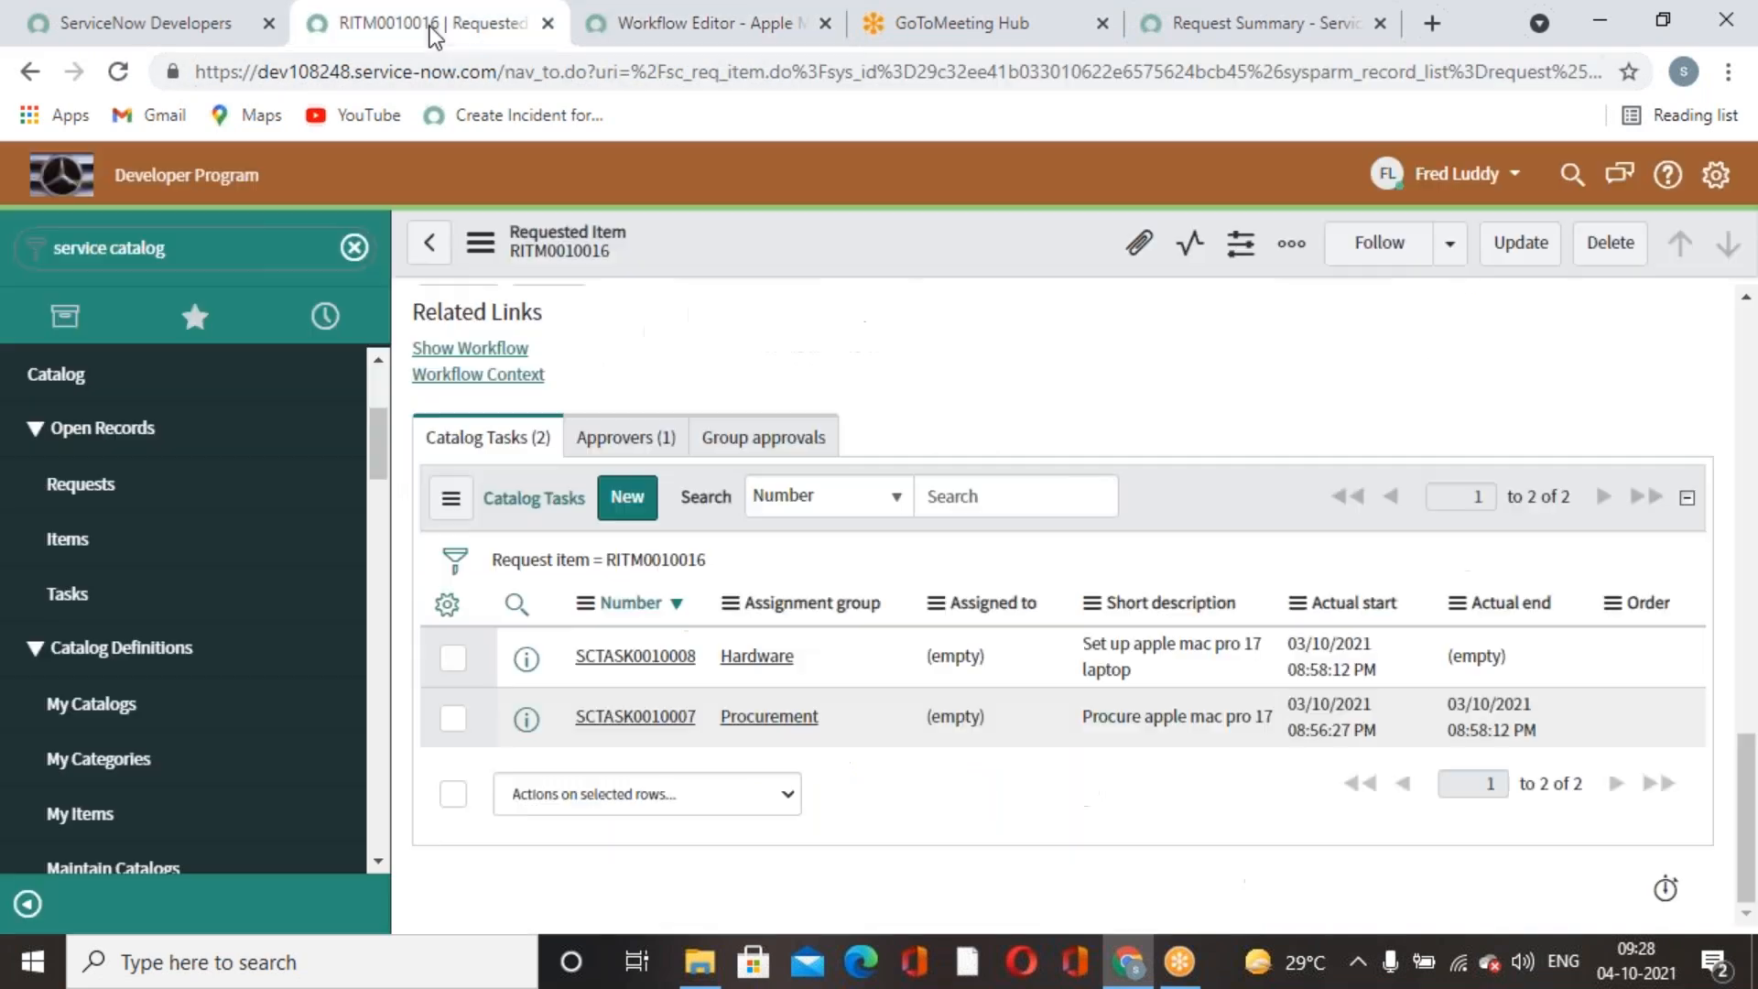
{"action": "left_click", "coordinate": [611, 659]}
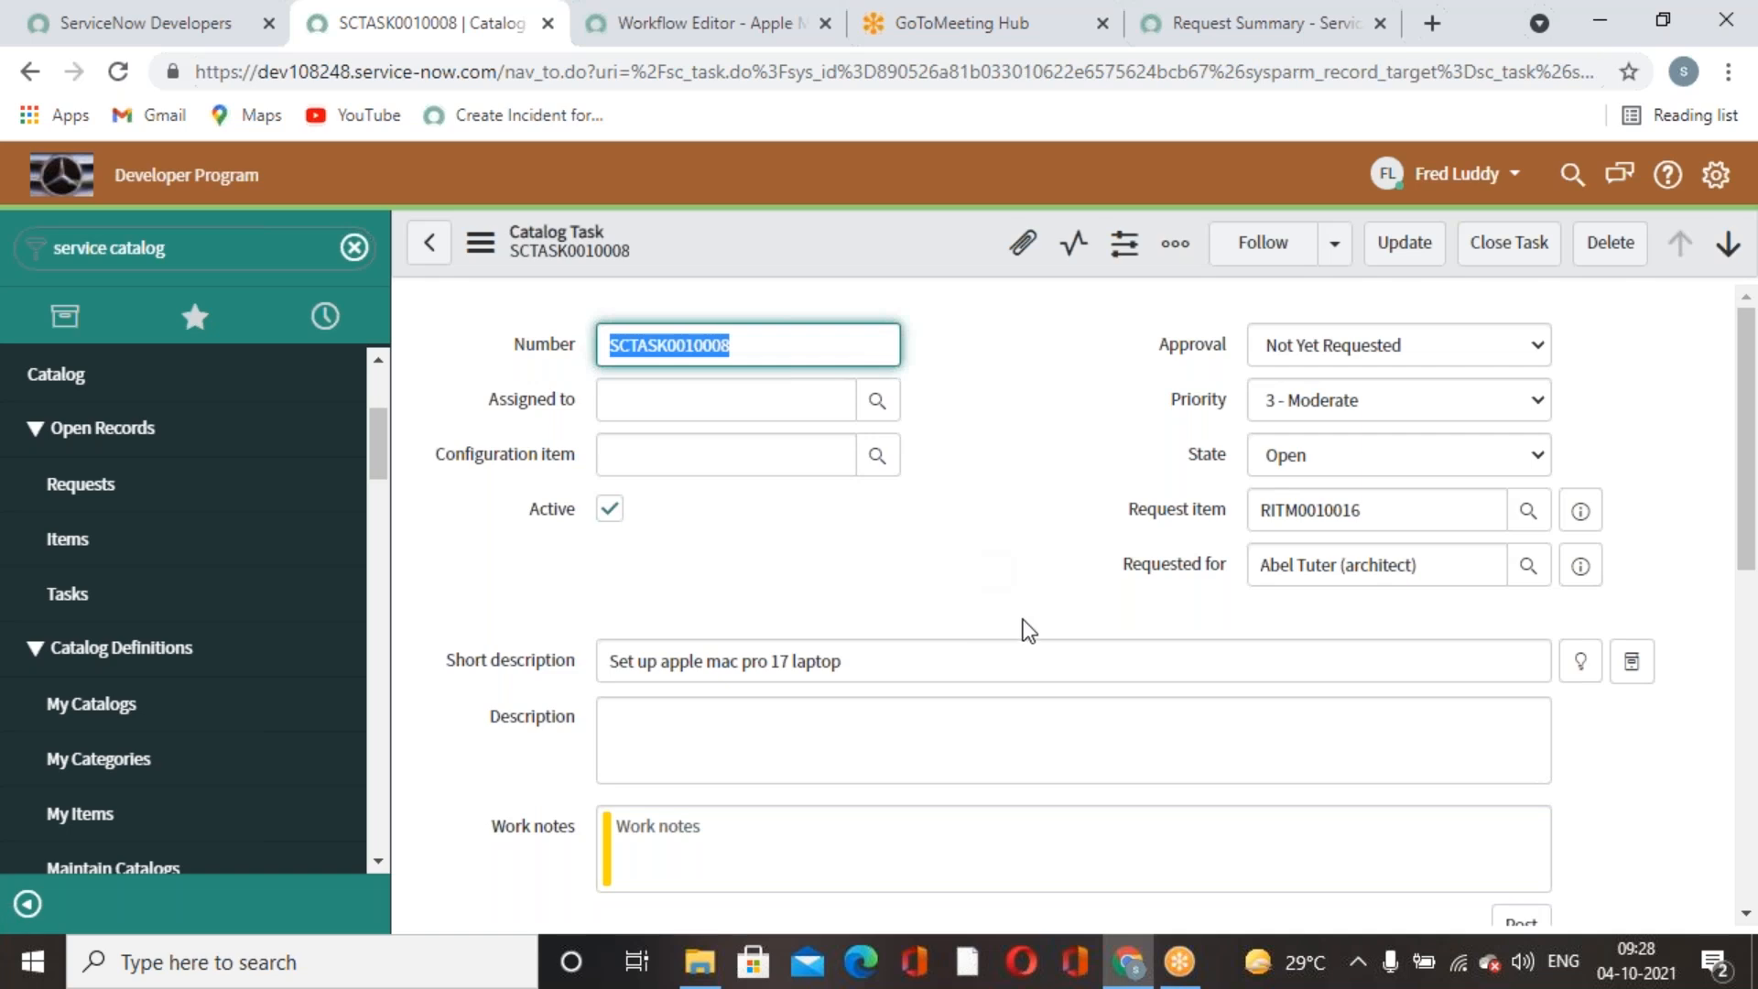
{"action": "left_click", "coordinate": [1511, 245]}
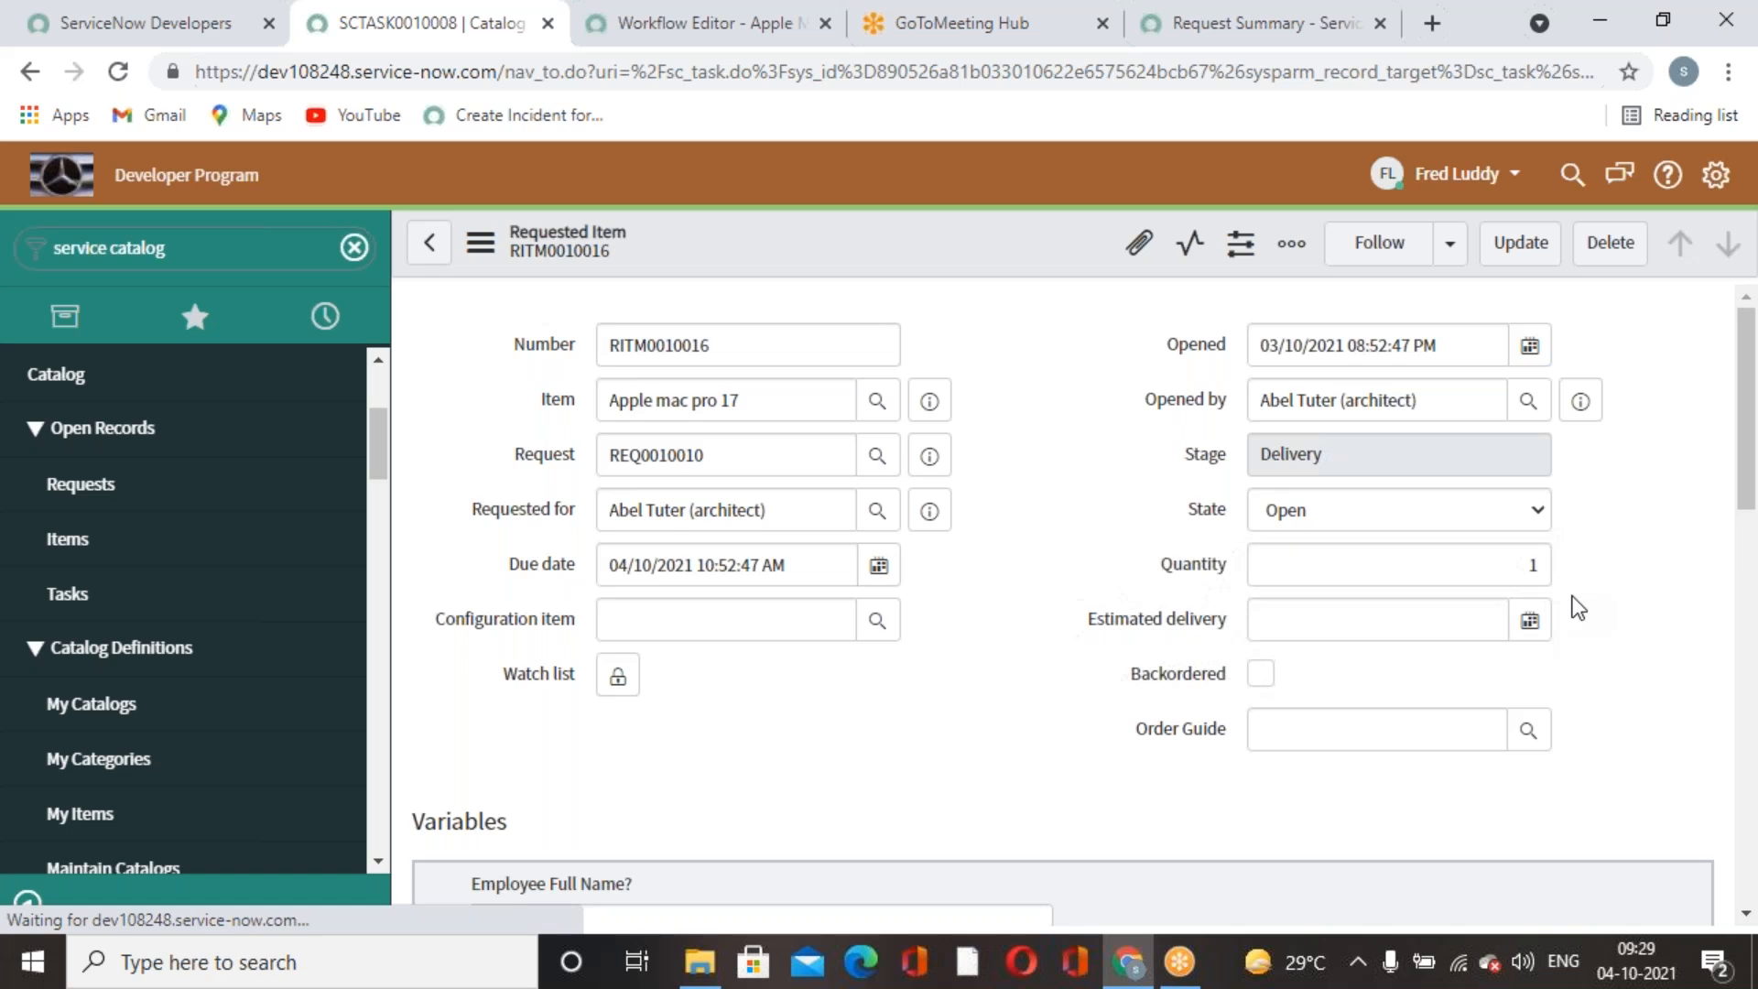
Refresh the Request Summary page and expand the item's stage to examine the delivery progress after the laptop setup task.
{"action": "left_click", "coordinate": [1263, 23]}
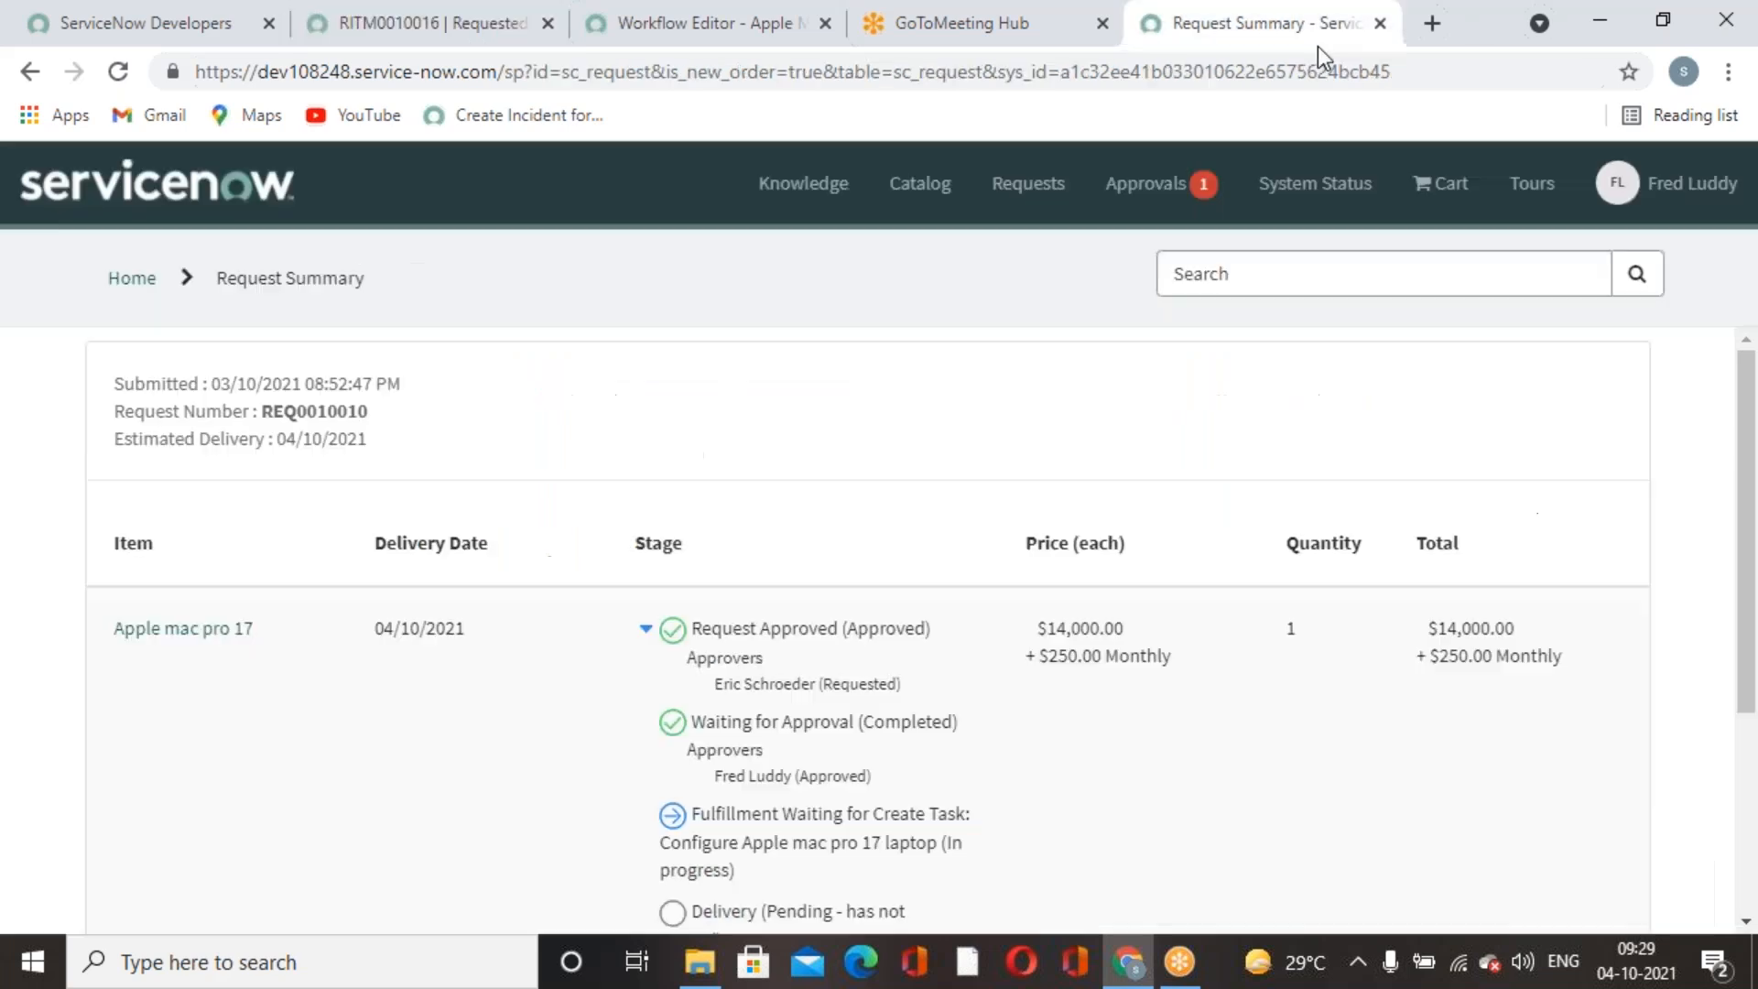
{"action": "left_click", "coordinate": [116, 74]}
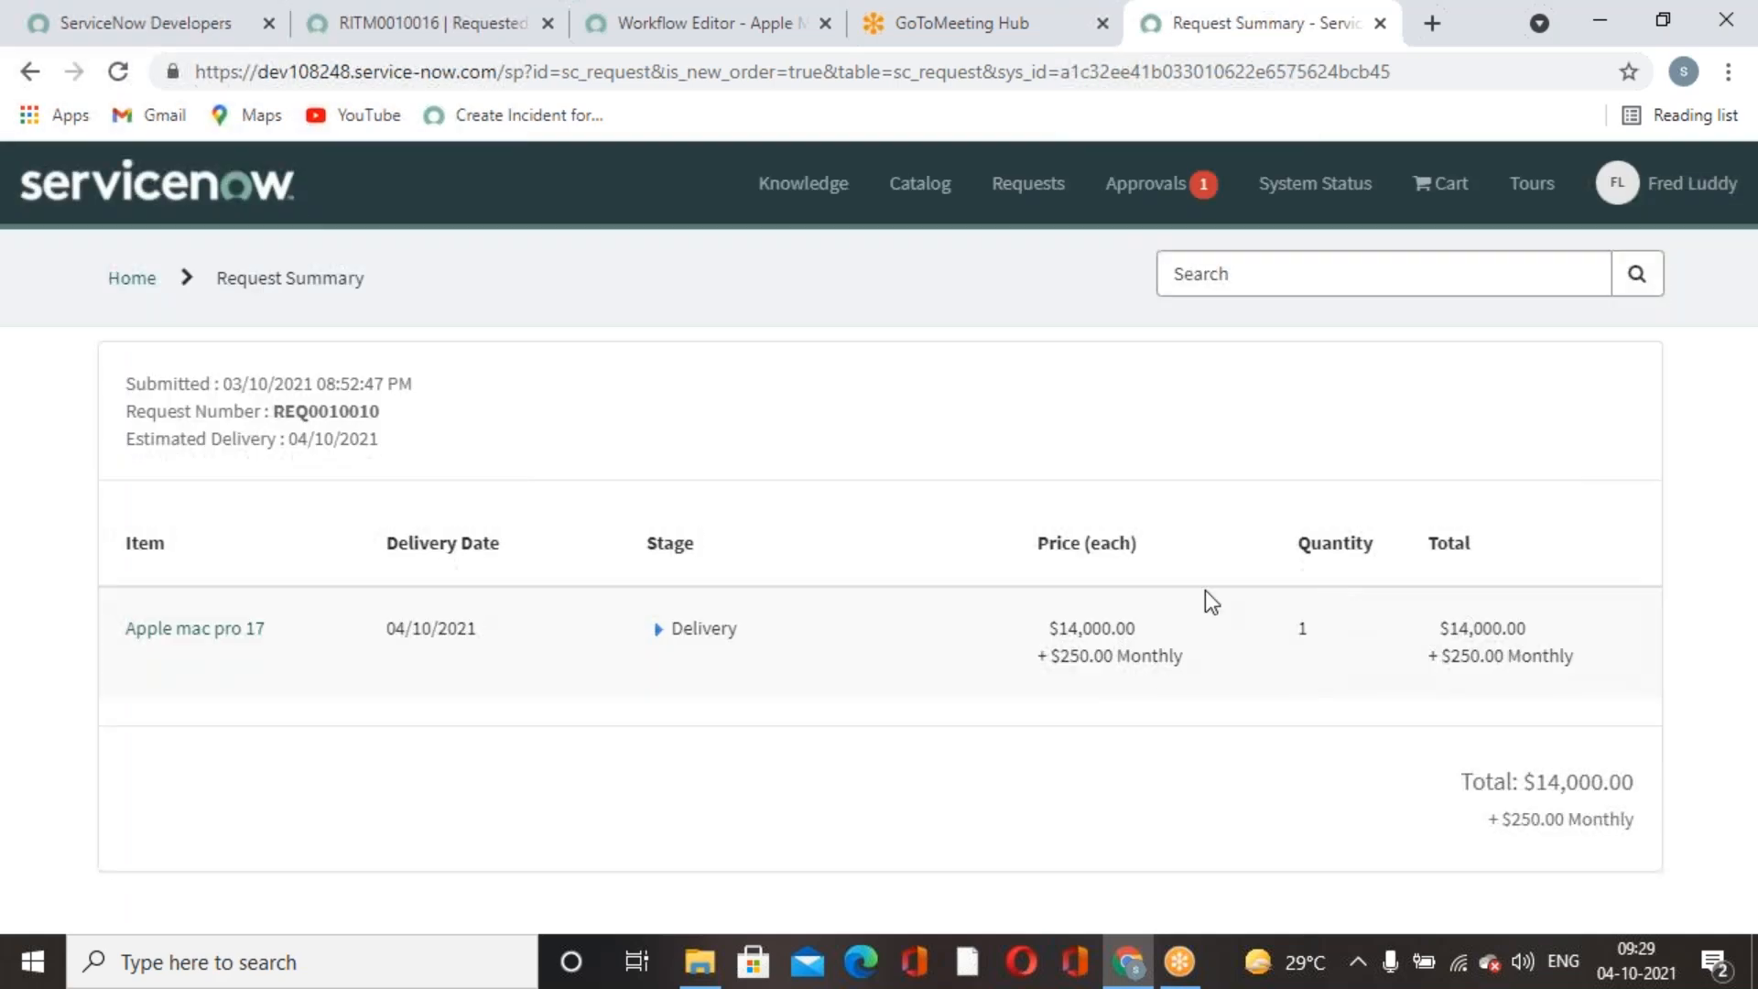
{"action": "left_click", "coordinate": [645, 628]}
{"action": "scroll", "coordinate": [968, 569], "scroll_direction": "down", "scroll_amount": 3}
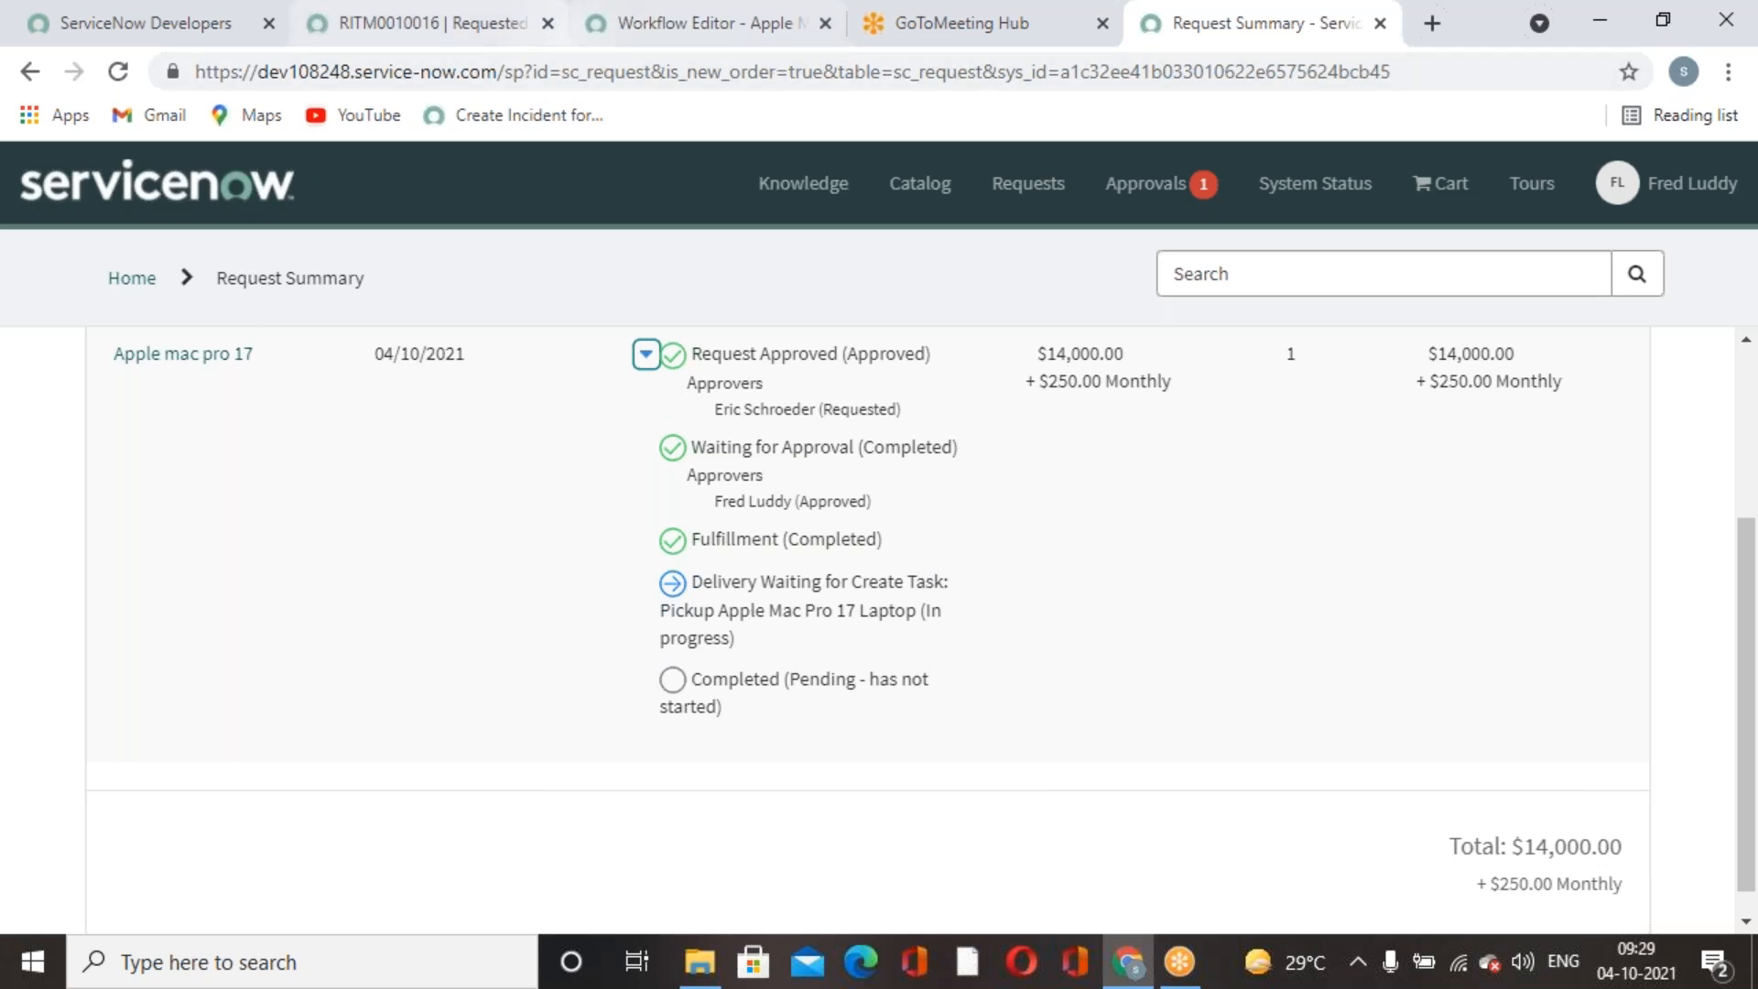
Return to the requested item and close the "Pickup Apple Mac Pro 17 Laptop" catalog task.
{"action": "left_click", "coordinate": [375, 37]}
{"action": "scroll", "coordinate": [908, 630], "scroll_direction": "down", "scroll_amount": 12}
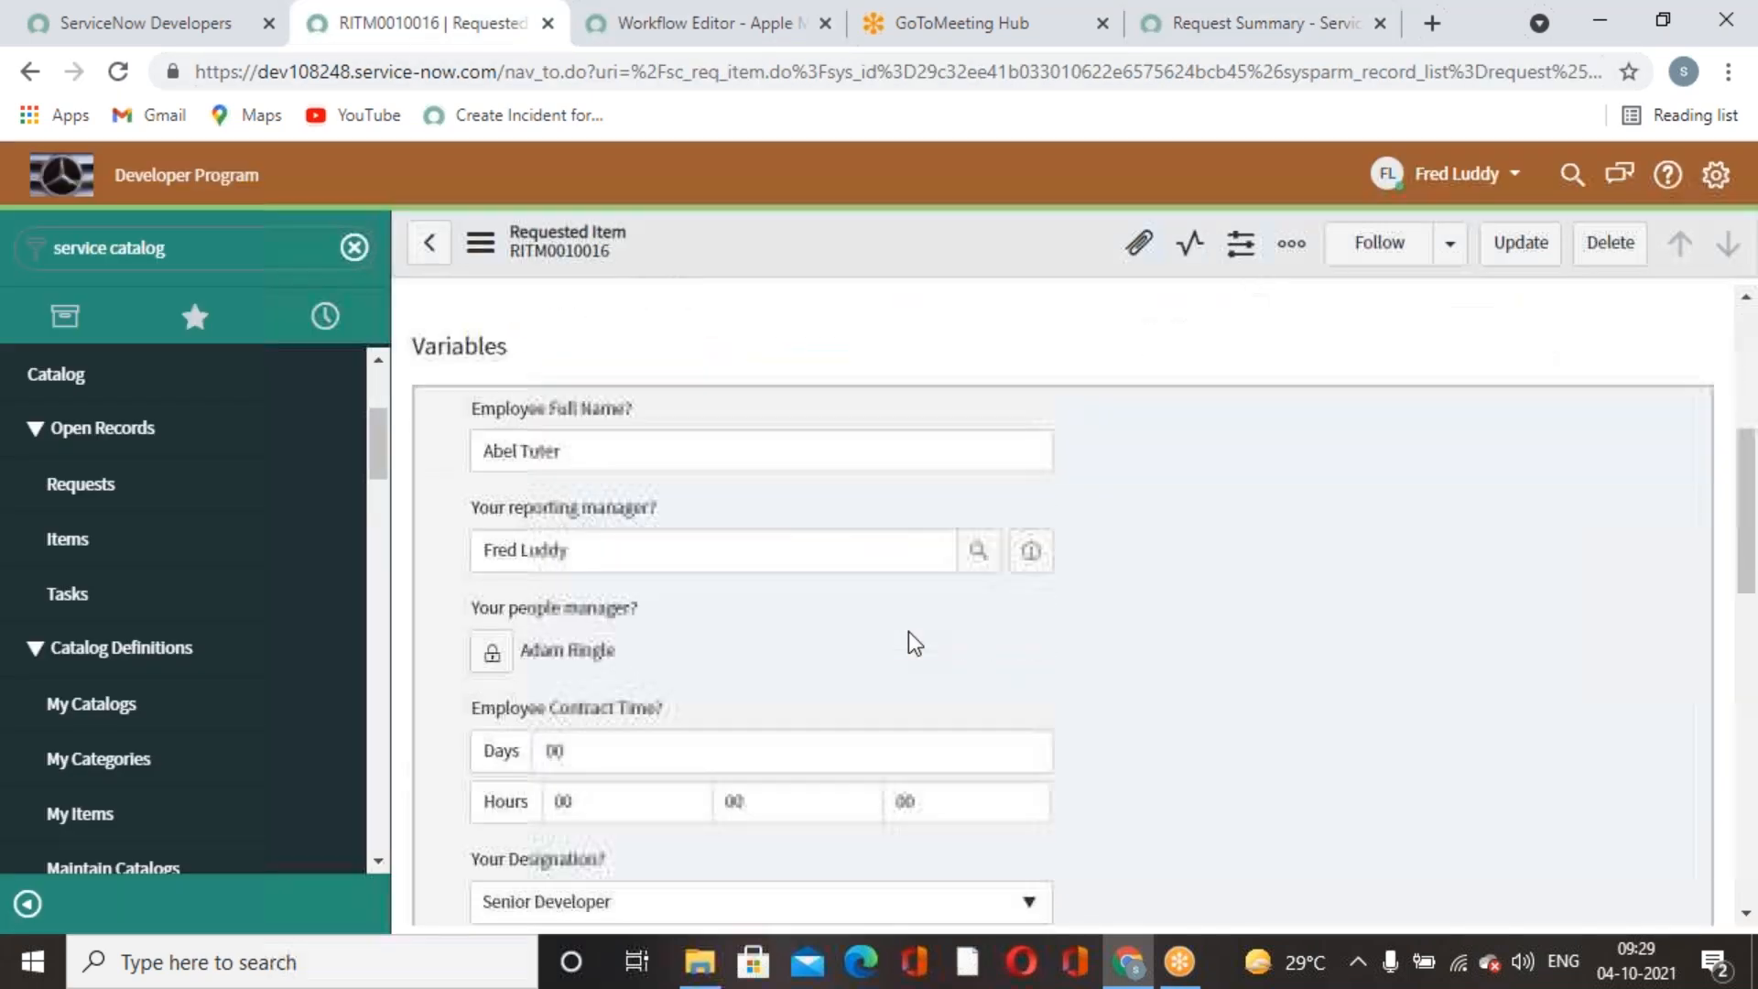
{"action": "scroll", "coordinate": [882, 634], "scroll_direction": "down", "scroll_amount": 10}
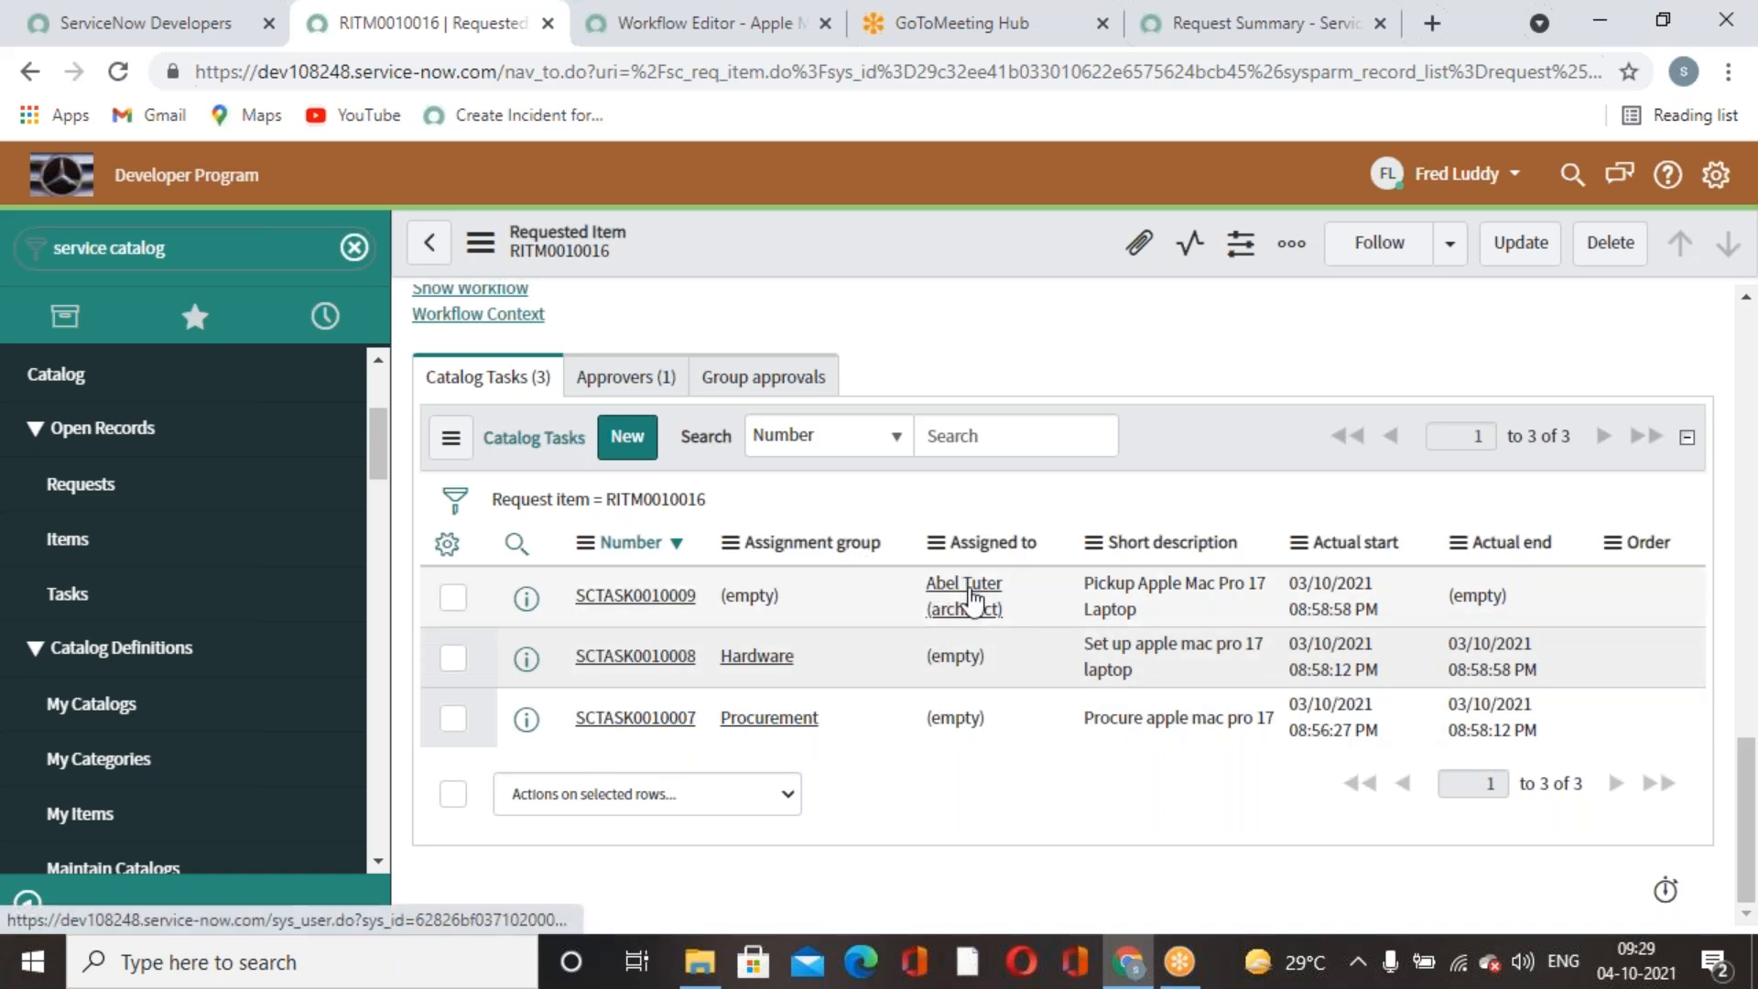
{"action": "left_click", "coordinate": [632, 597]}
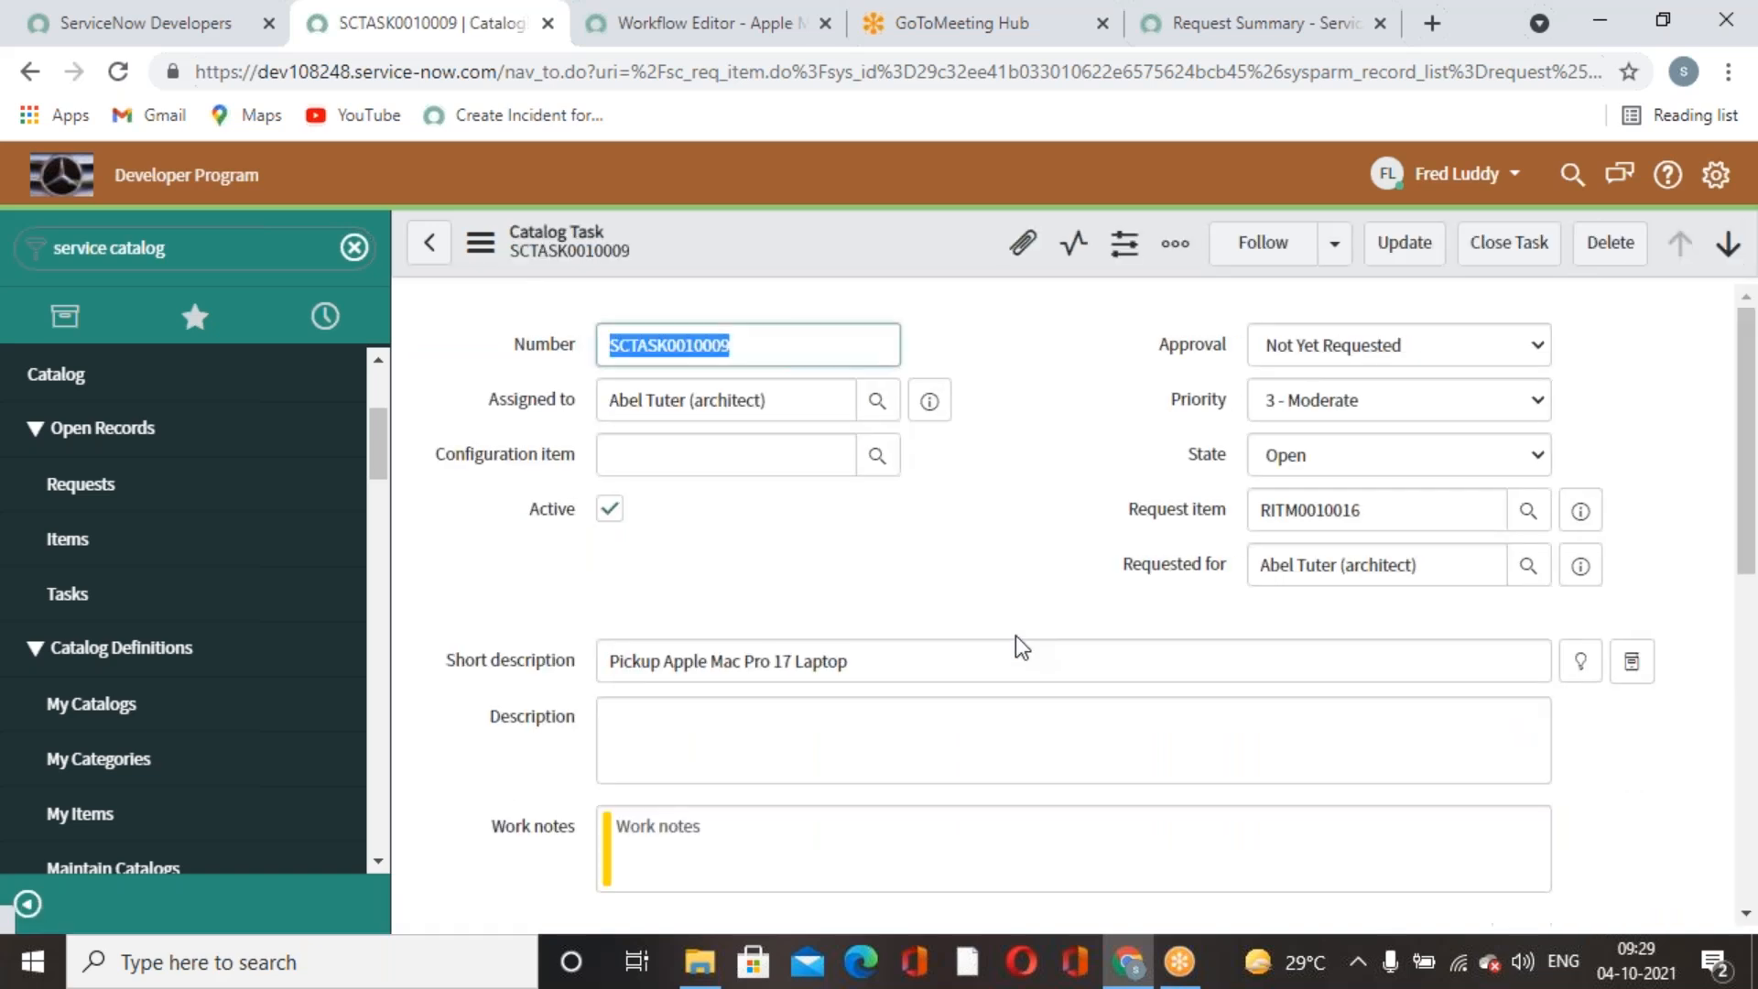
{"action": "scroll", "coordinate": [1014, 635], "scroll_direction": "down", "scroll_amount": 4}
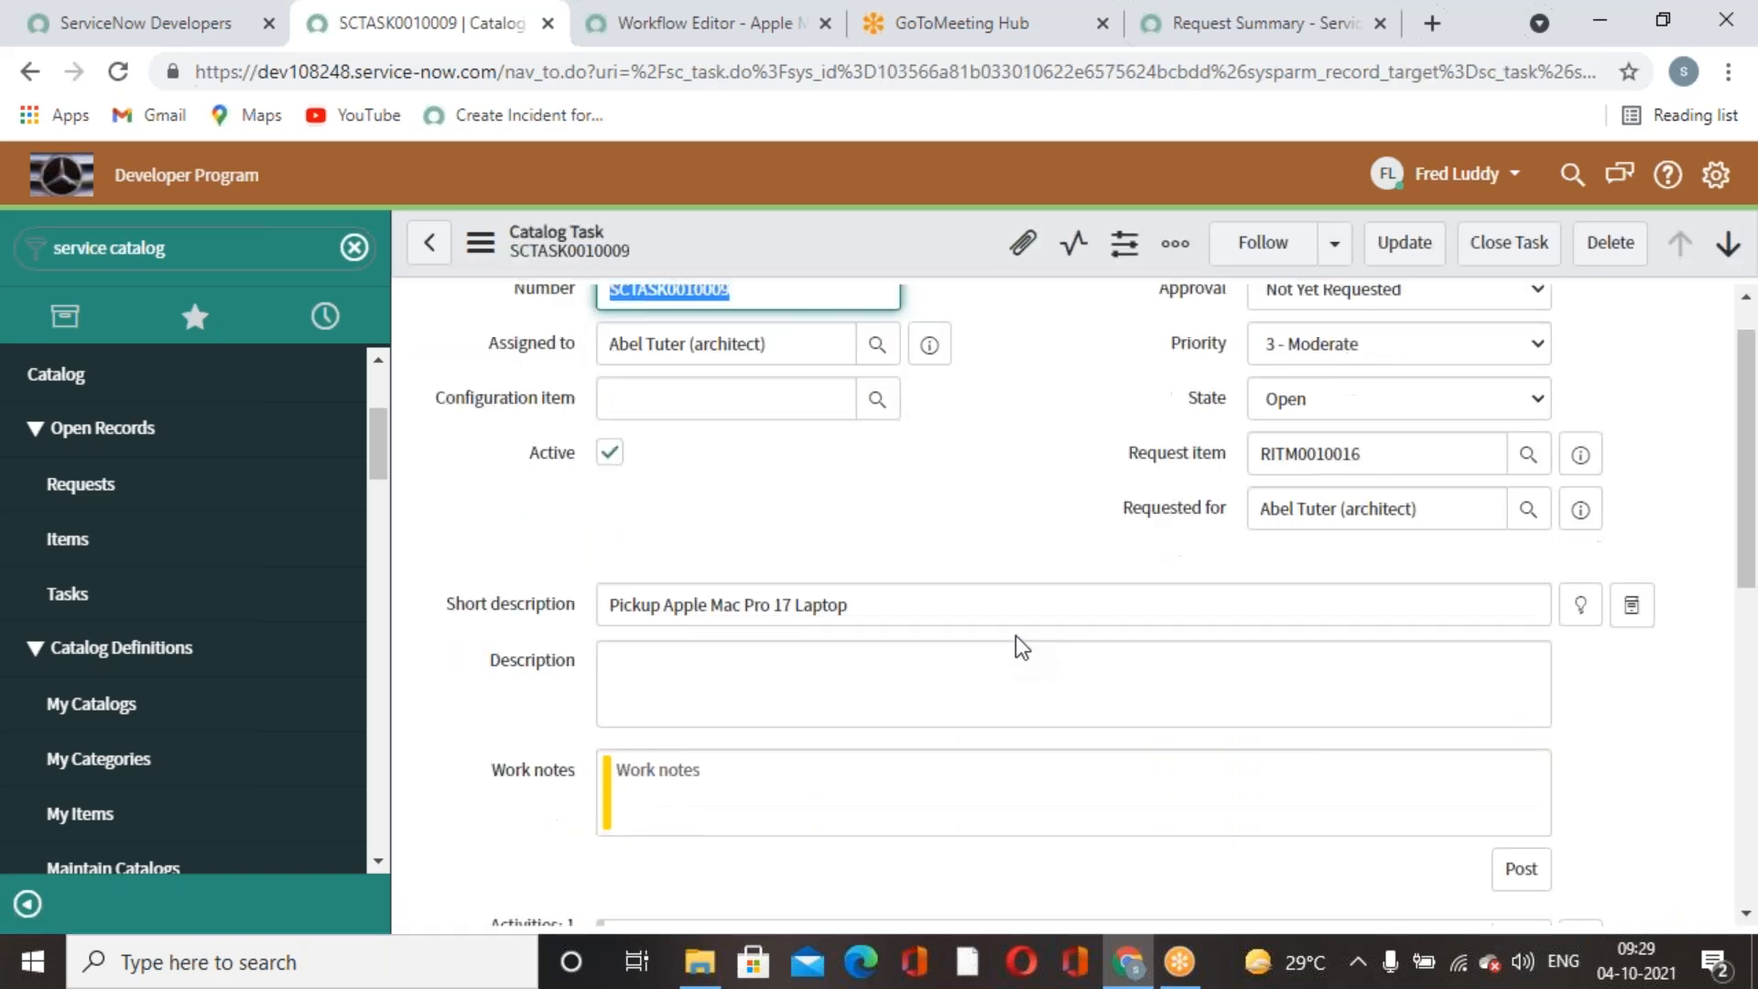
{"action": "scroll", "coordinate": [1014, 636], "scroll_direction": "up", "scroll_amount": 4}
{"action": "left_click", "coordinate": [1538, 258]}
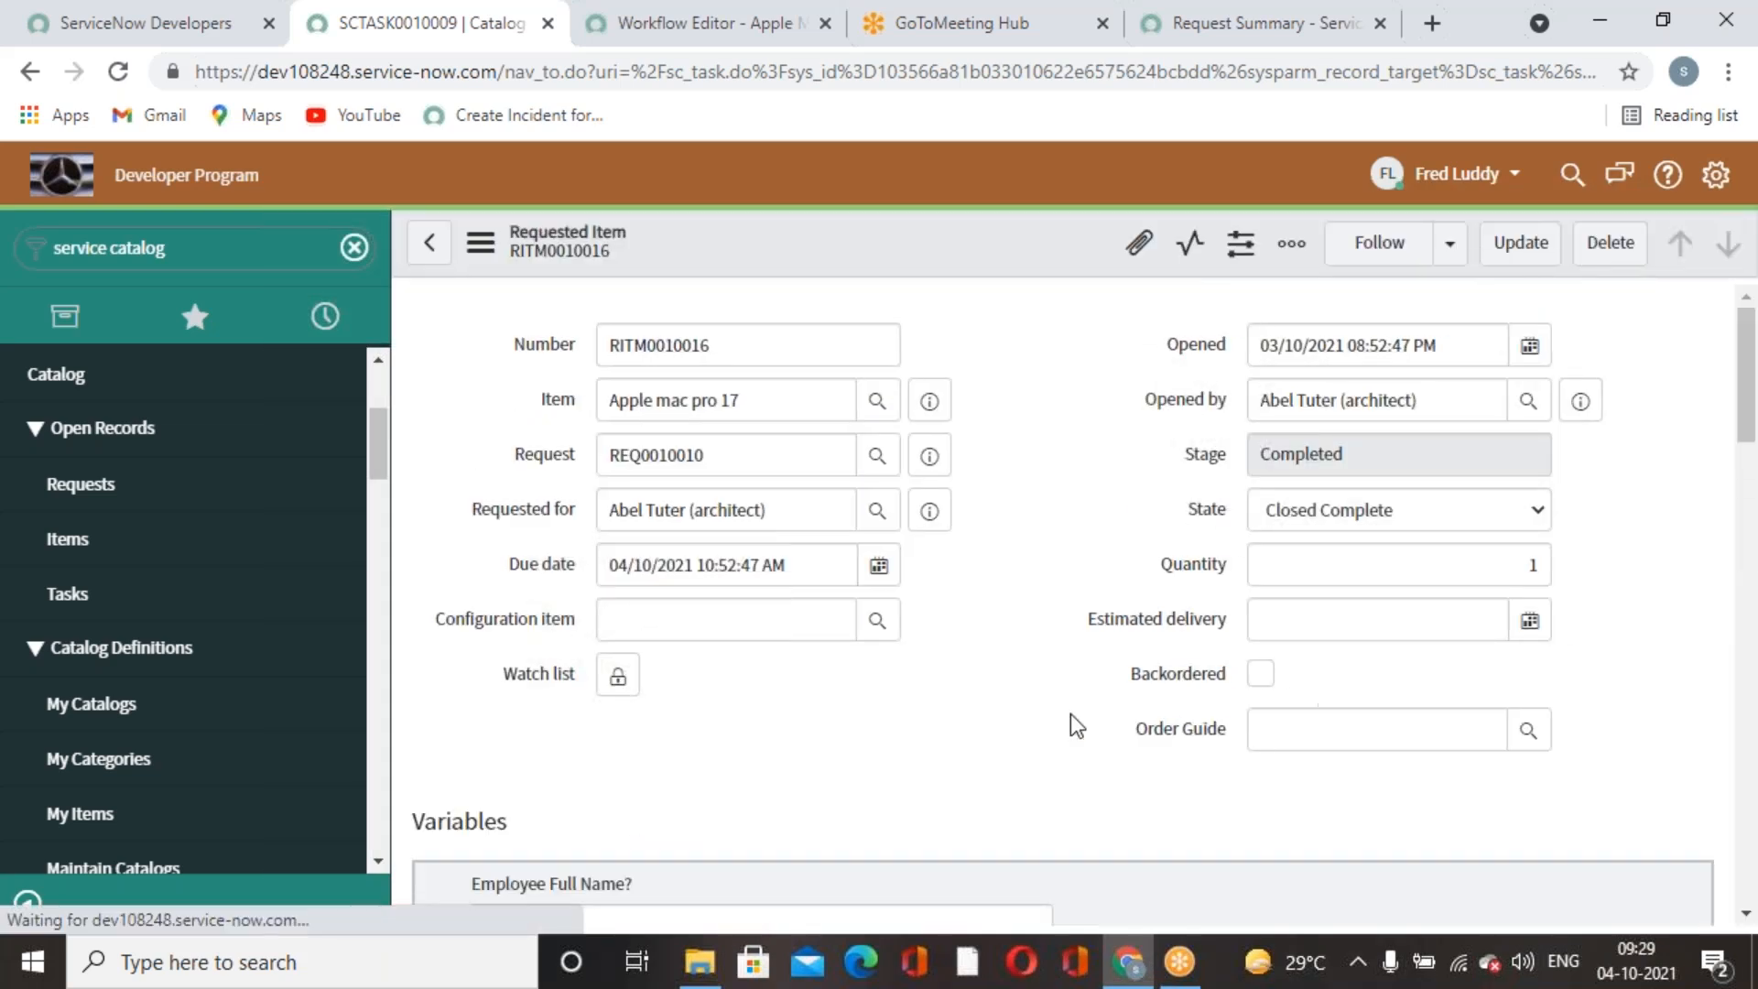
Review the requested item's stage and state alongside the Apple Mac Pro 17 workflow diagram.
{"action": "scroll", "coordinate": [1053, 721], "scroll_direction": "down", "scroll_amount": 5}
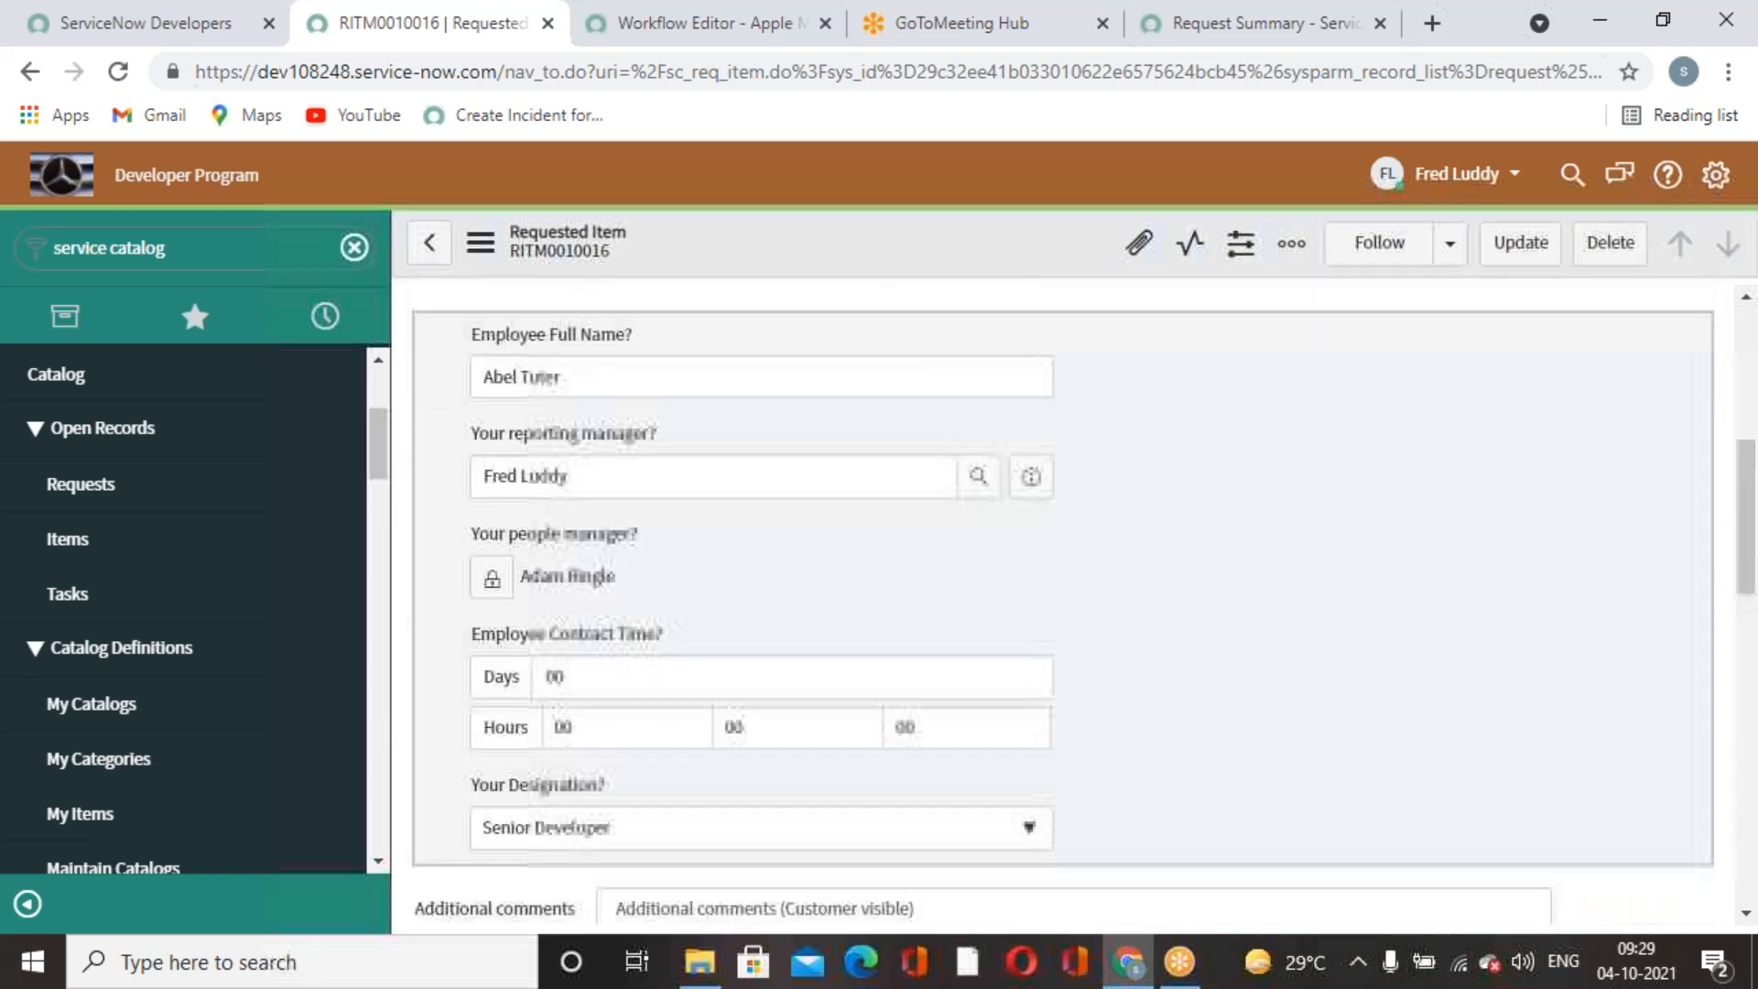
{"action": "left_click", "coordinate": [756, 41]}
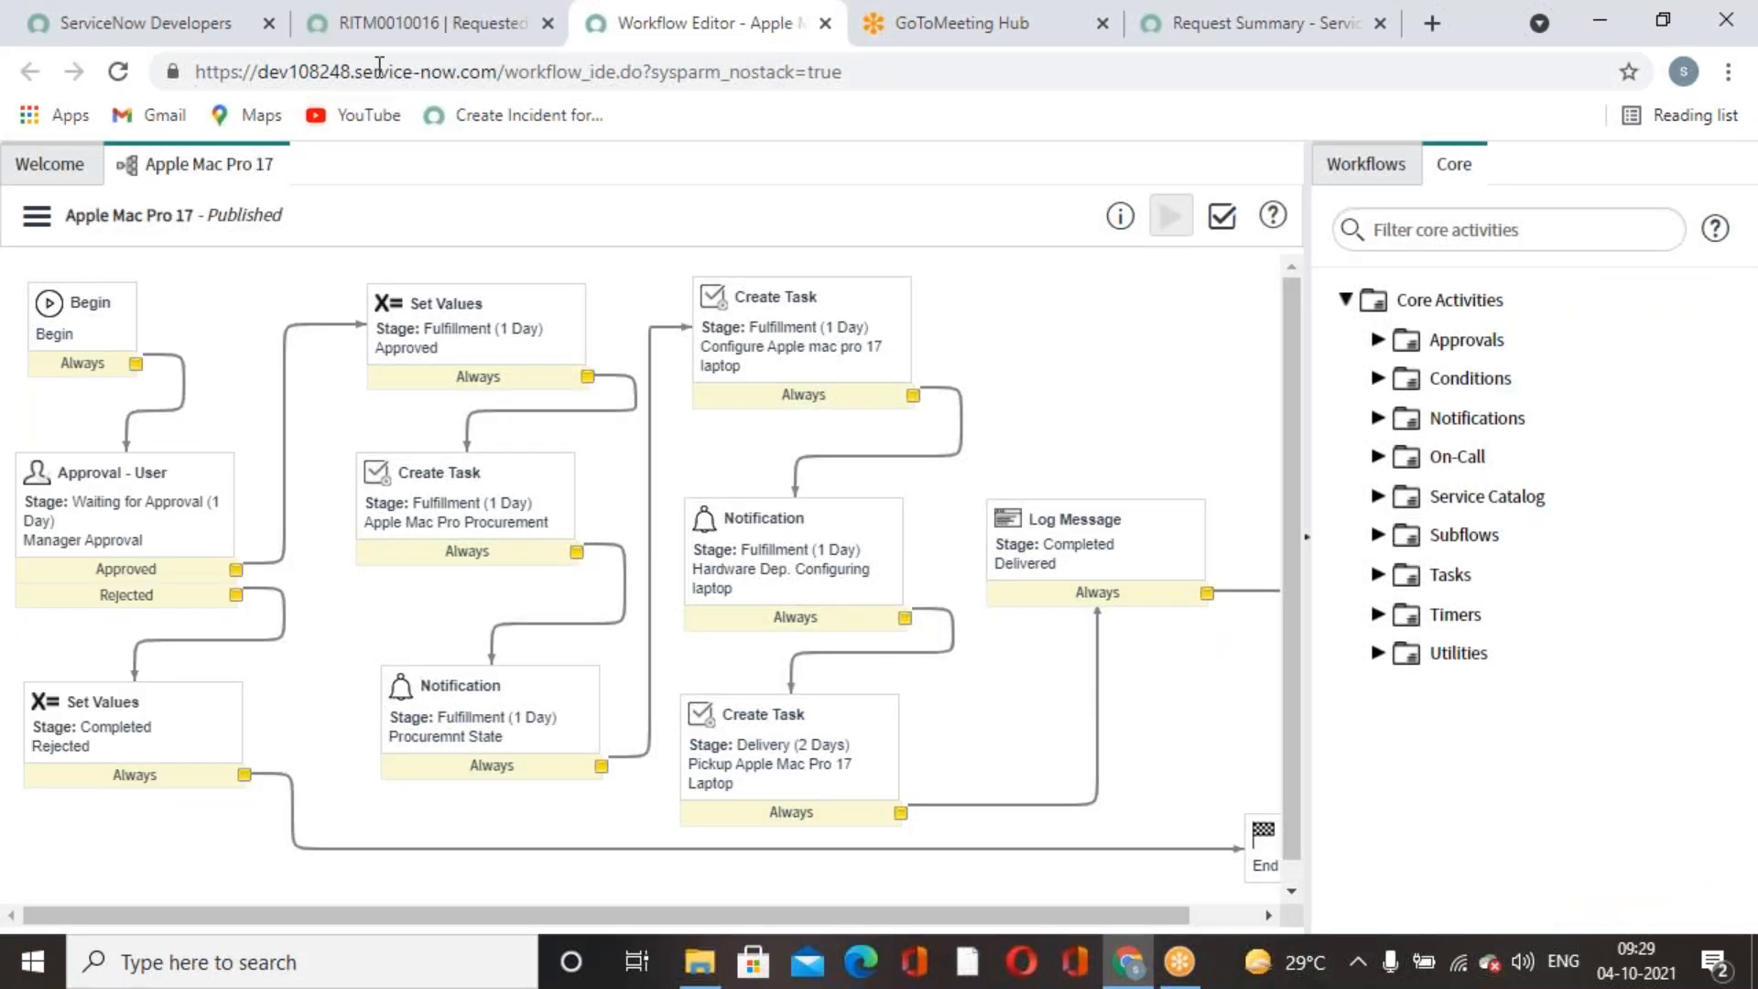
{"action": "left_click", "coordinate": [465, 29]}
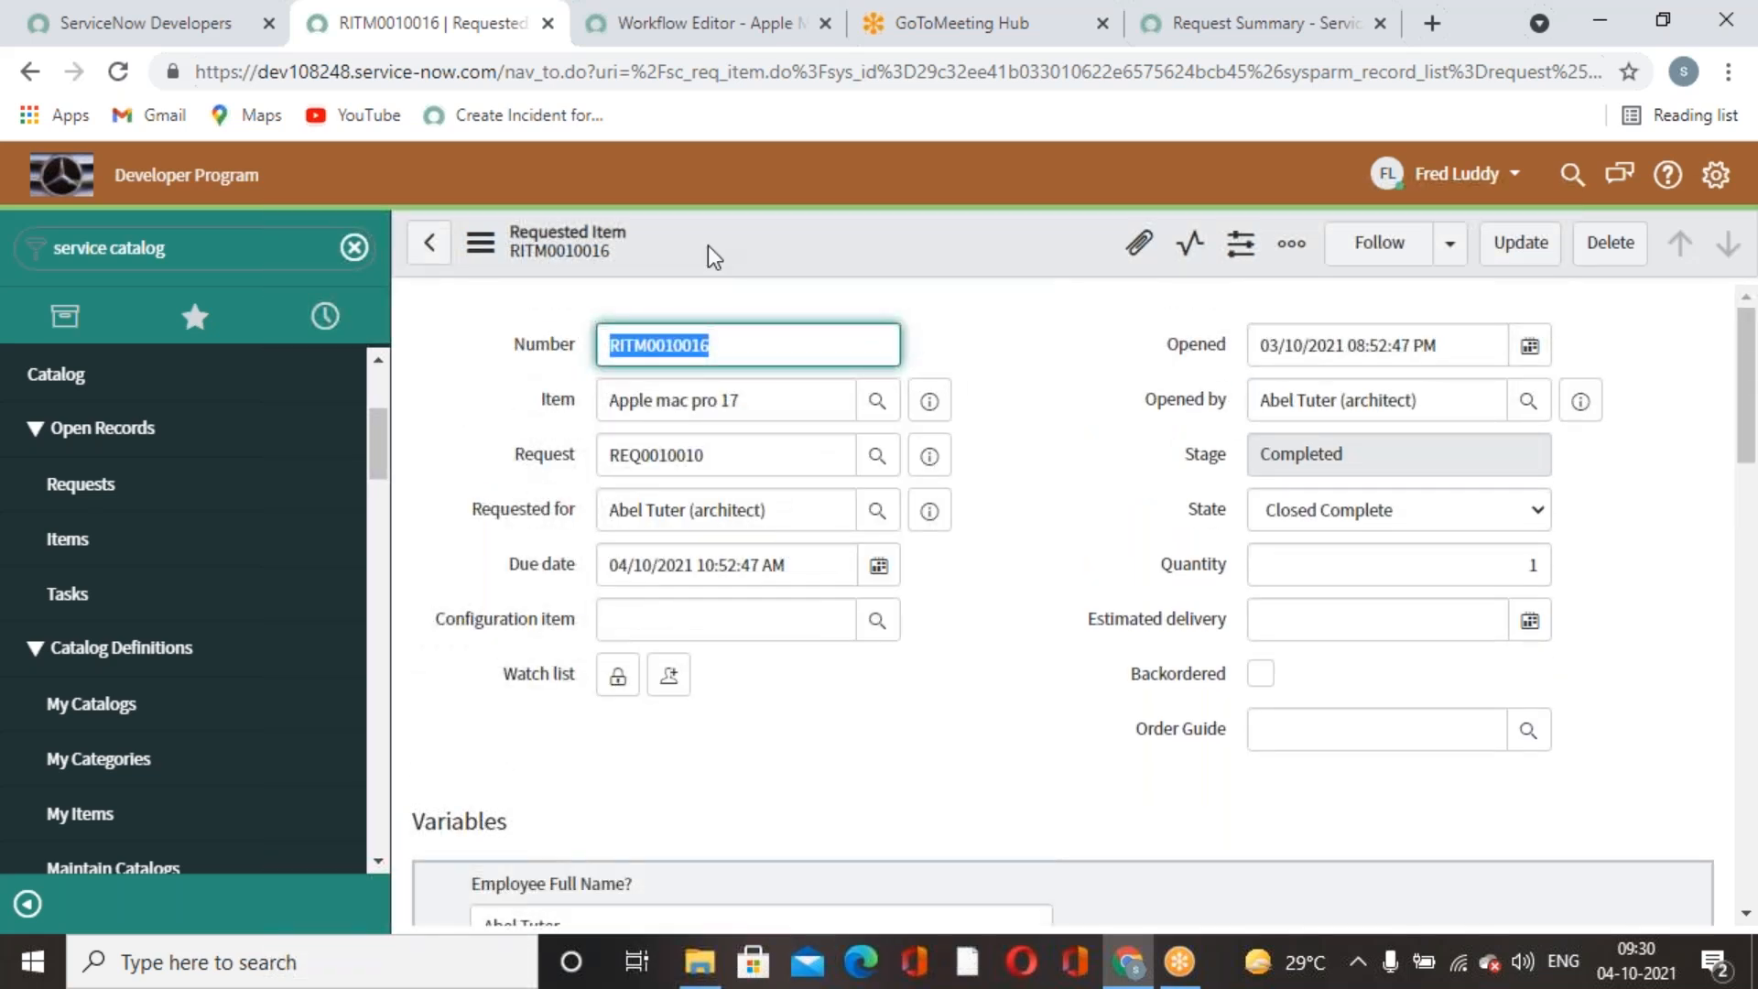
Reload the Request Summary page and expand the item's stage to examine the progress after the pickup task.
{"action": "left_click", "coordinate": [1331, 26]}
{"action": "scroll", "coordinate": [1404, 584], "scroll_direction": "up", "scroll_amount": 3}
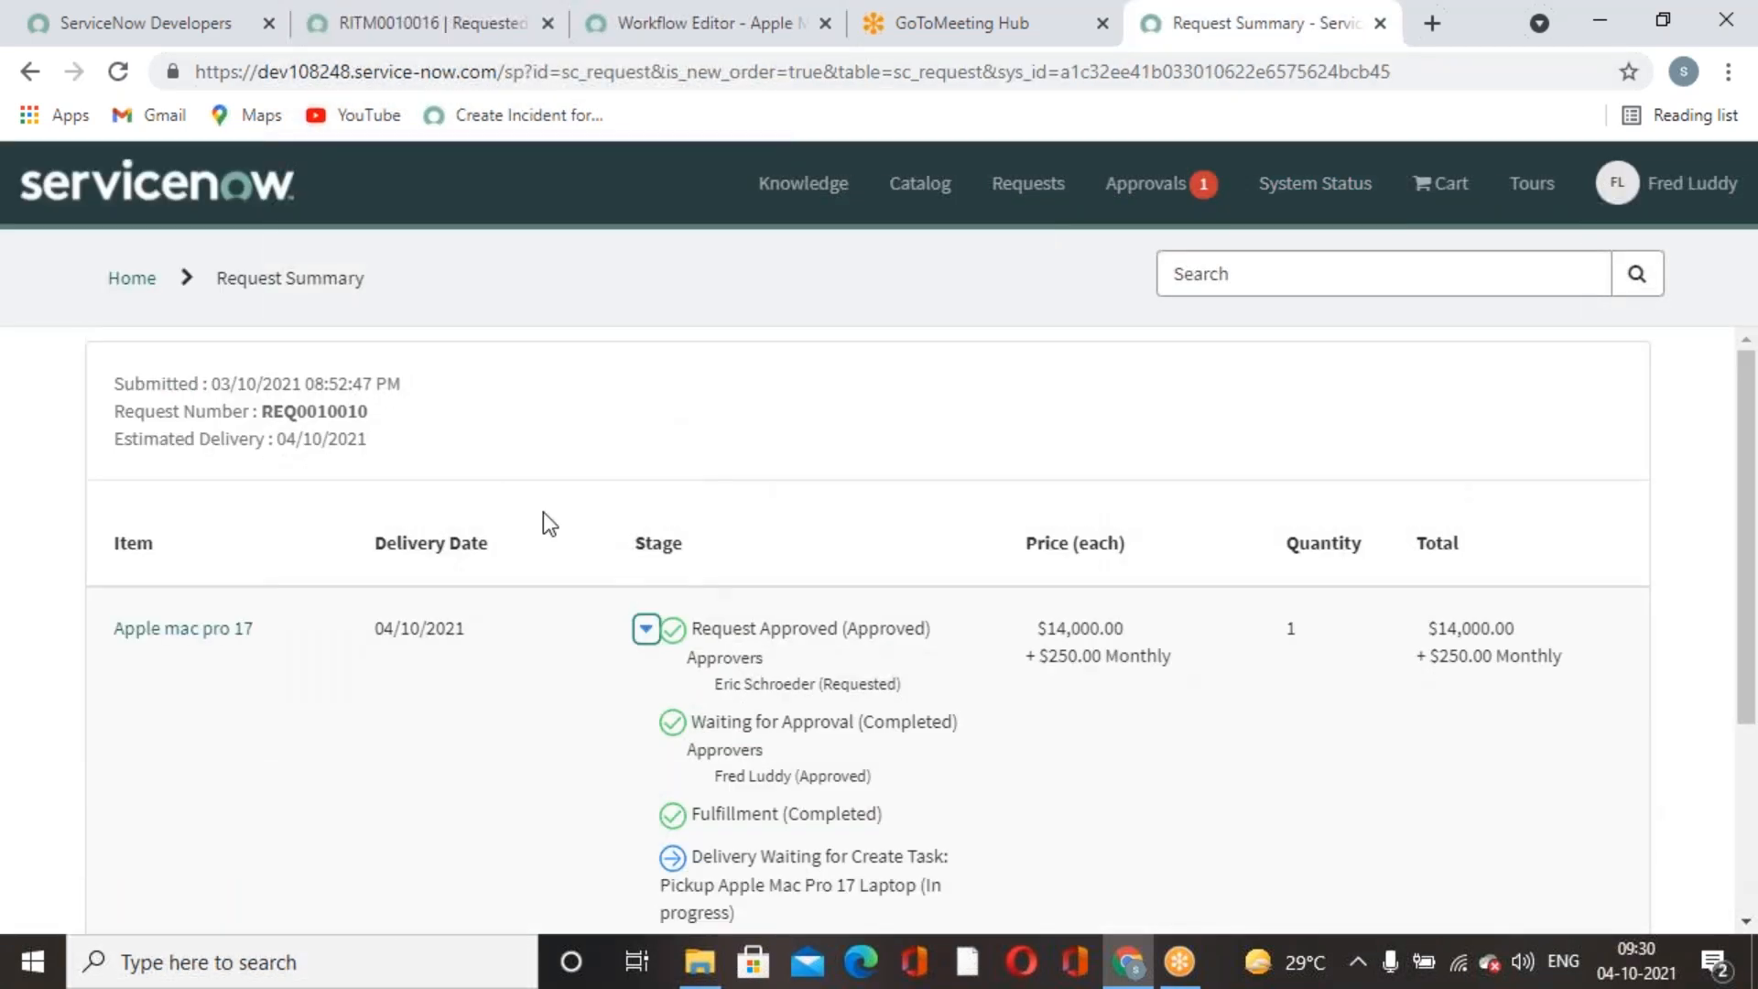
{"action": "left_click", "coordinate": [117, 71]}
{"action": "scroll", "coordinate": [915, 513], "scroll_direction": "down", "scroll_amount": 3}
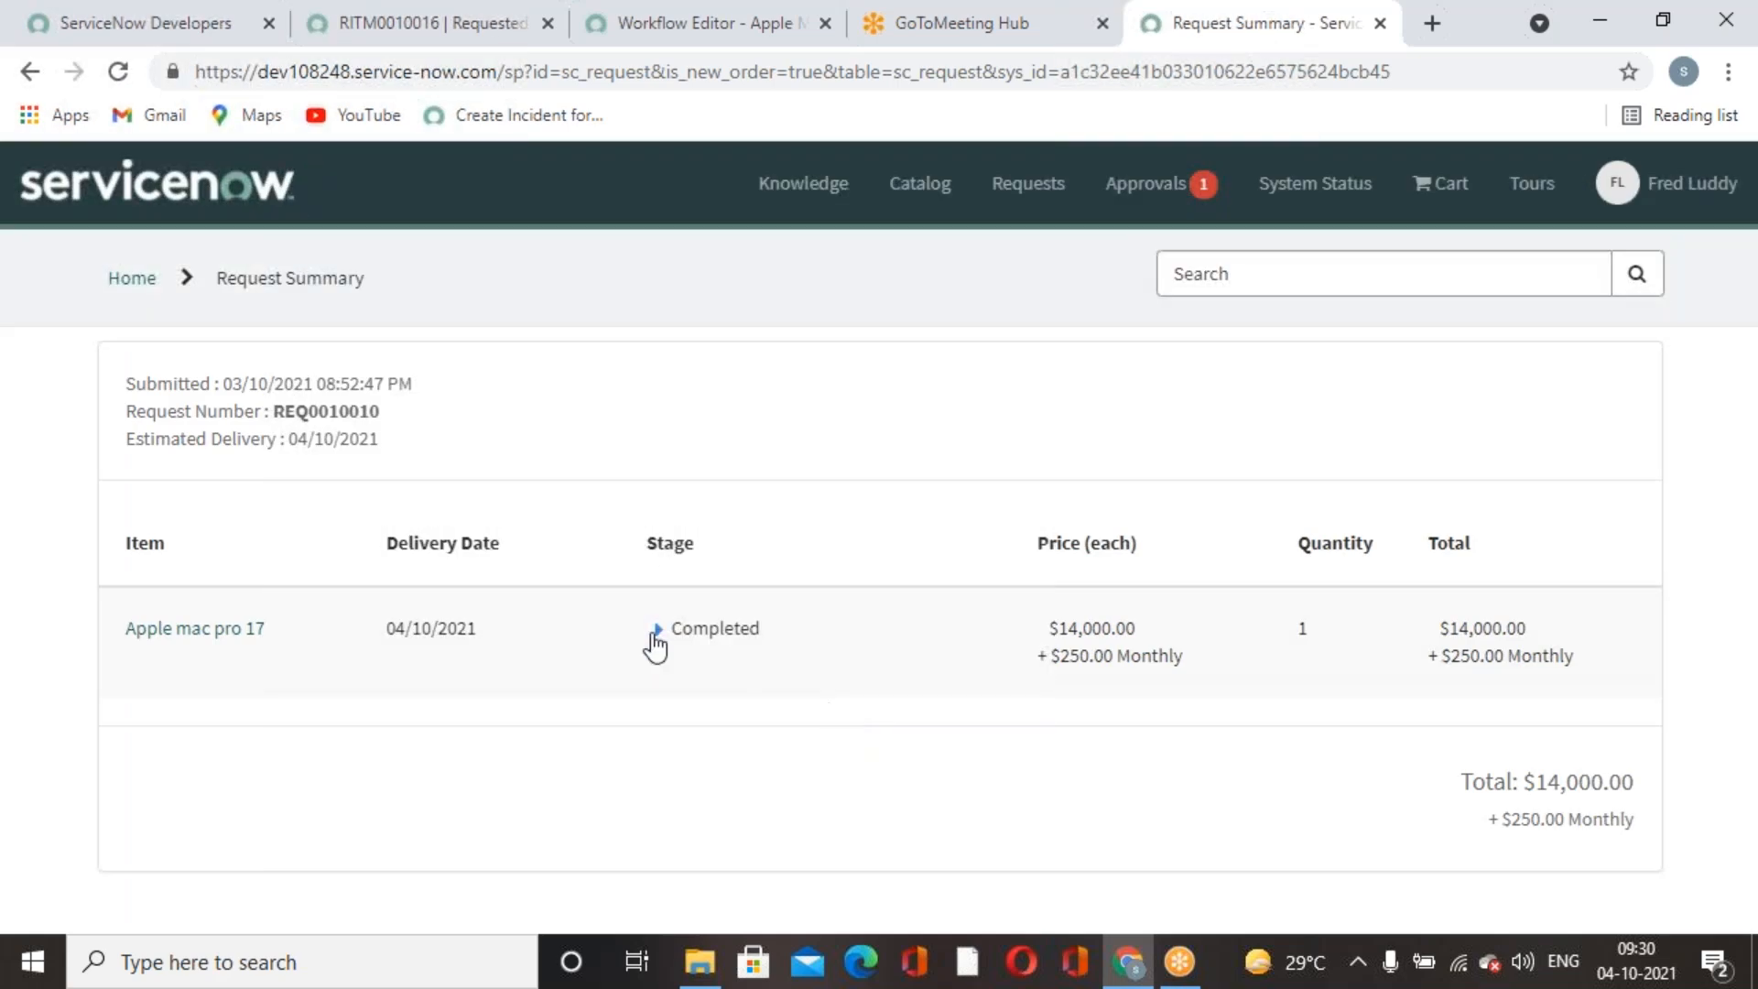
{"action": "left_click", "coordinate": [656, 630]}
{"action": "scroll", "coordinate": [809, 730], "scroll_direction": "down", "scroll_amount": 3}
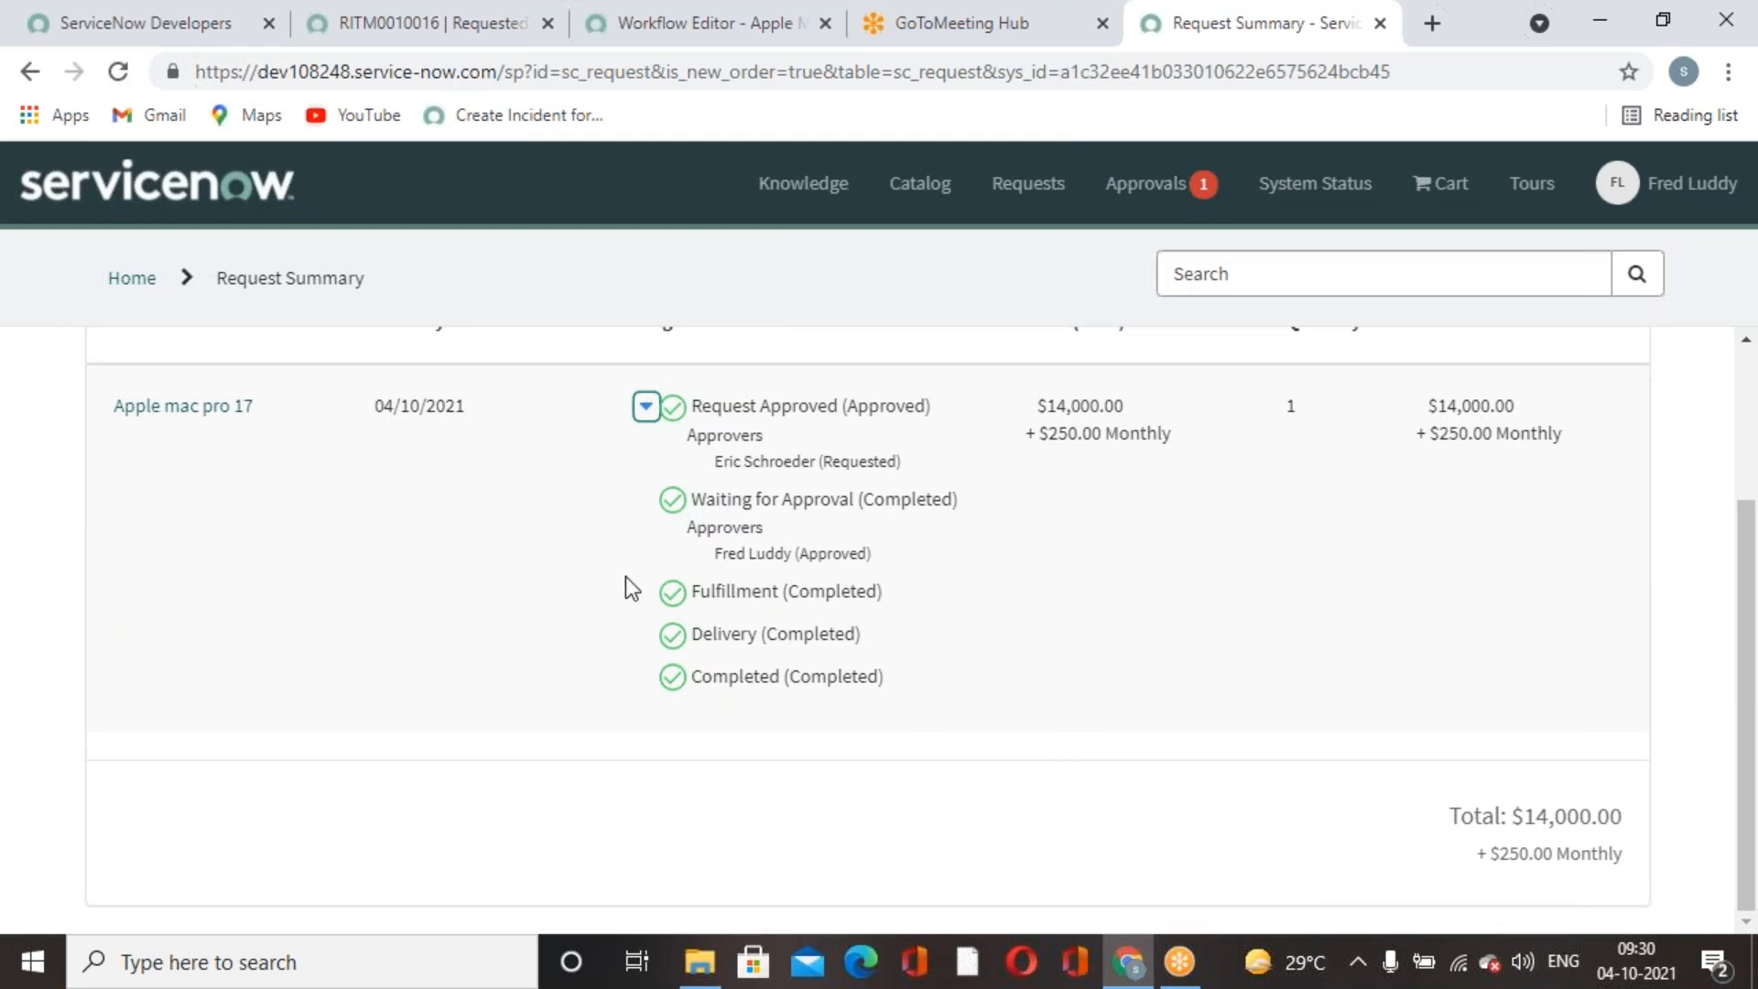
Go back to the requested item's page, filter the navigator for "system logs" and open all System Log entries.
{"action": "left_click", "coordinate": [430, 23]}
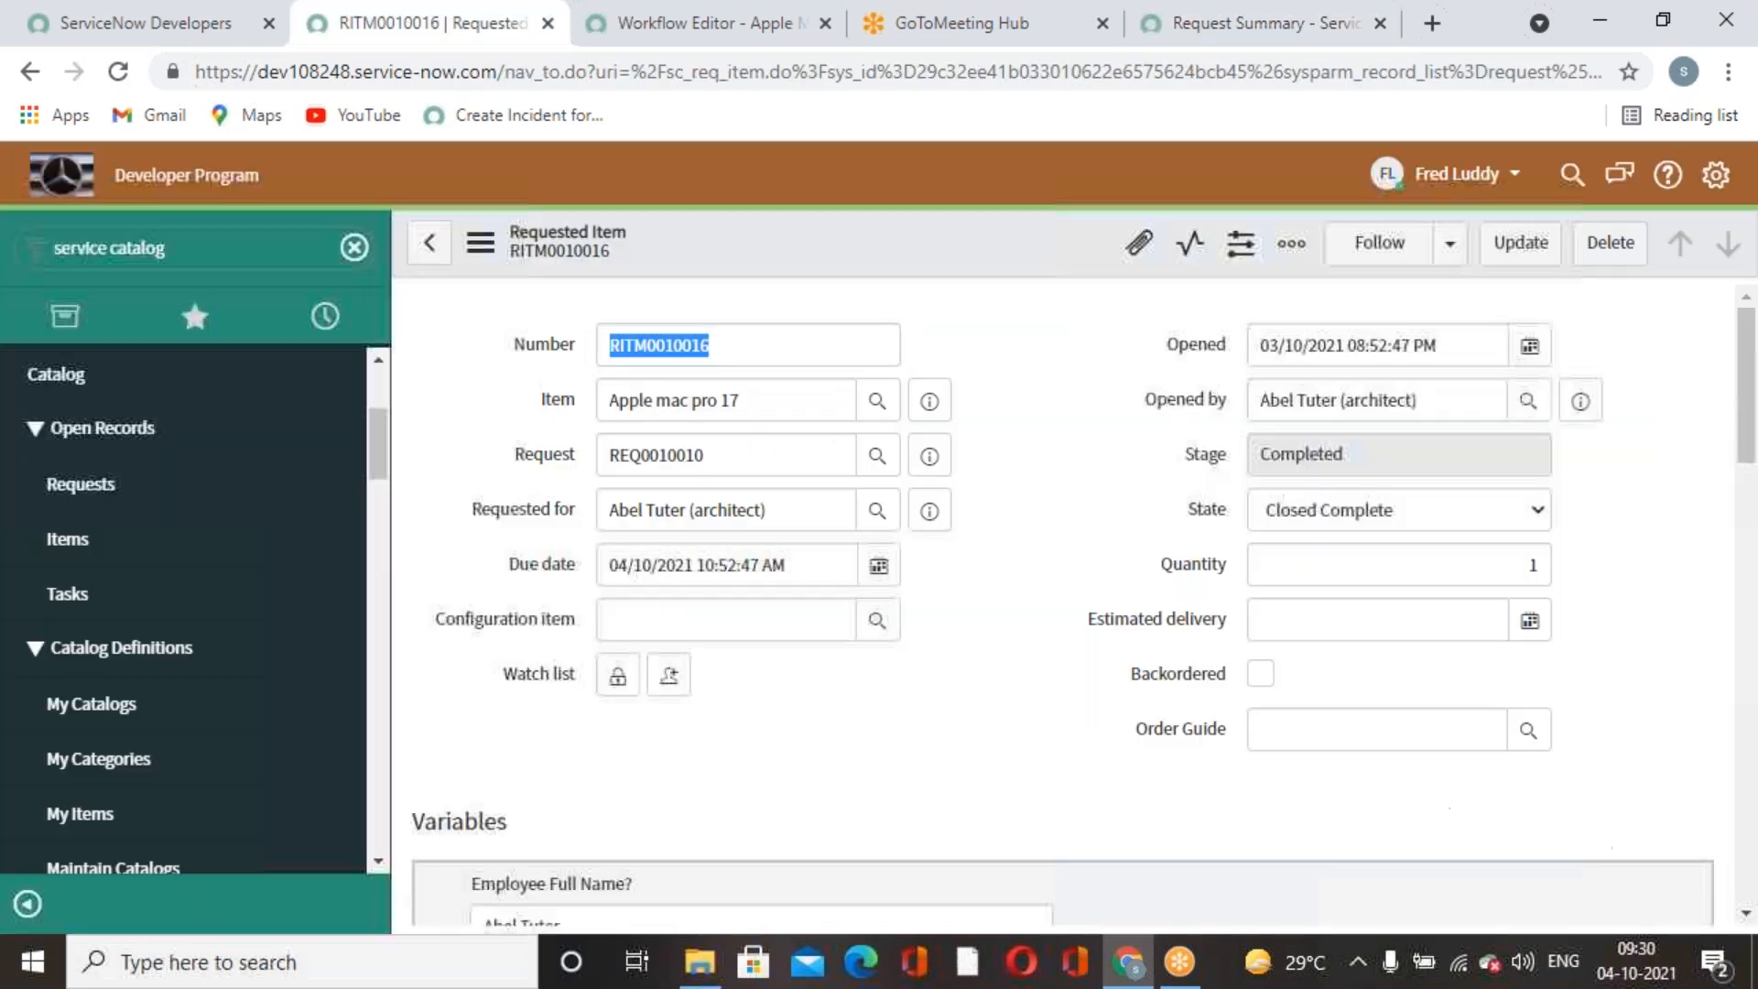
{"action": "left_click", "coordinate": [223, 257]}
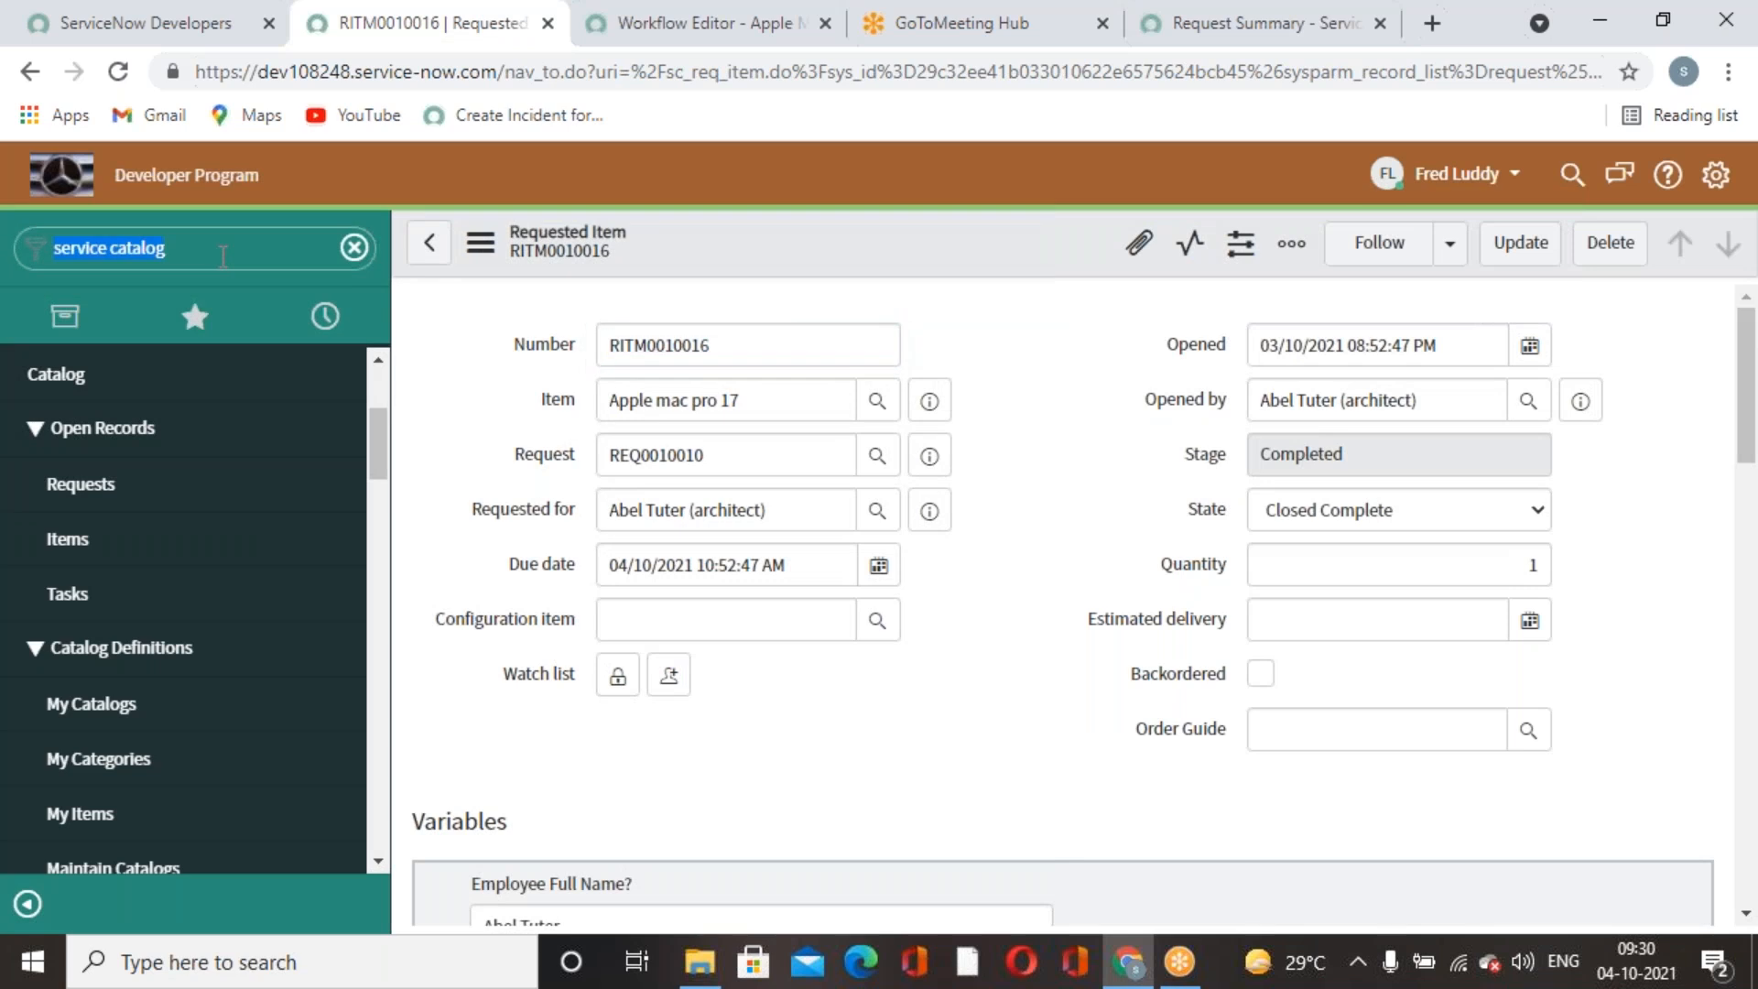
{"action": "type", "text": "su"}
{"action": "key", "text": "BackSpace"}
{"action": "key", "text": "BackSpace"}
{"action": "type", "text": "sus"}
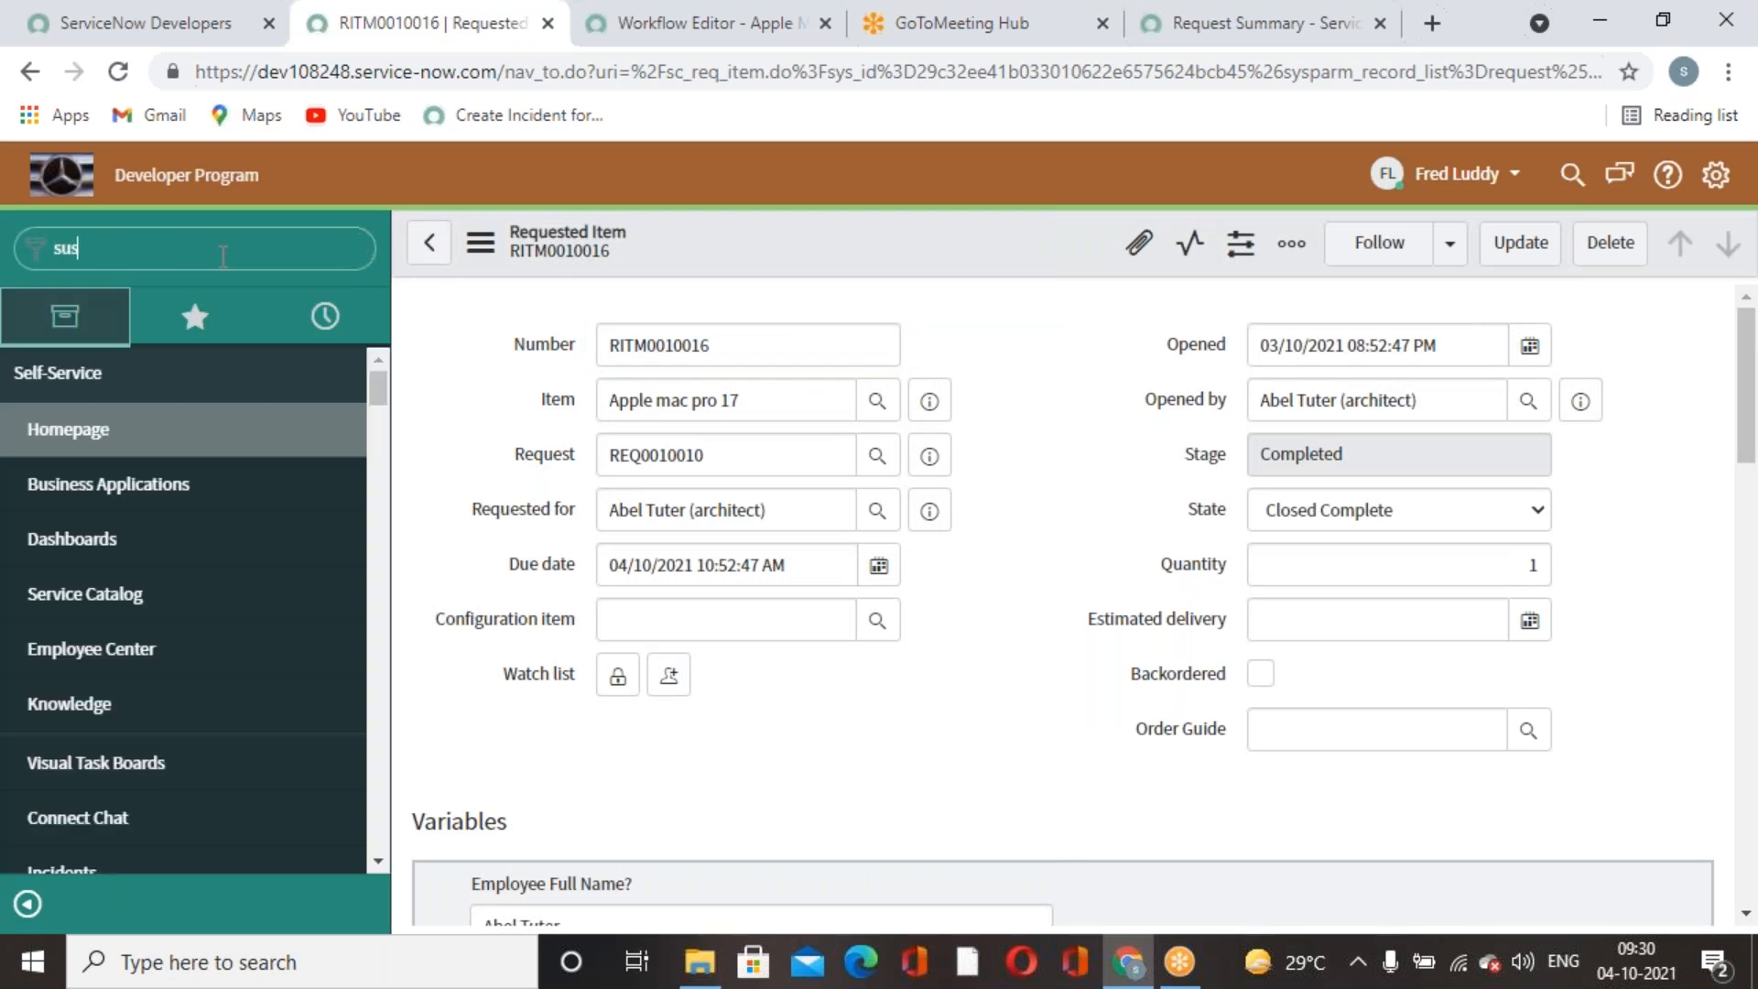
{"action": "type", "text": "tem logs"}
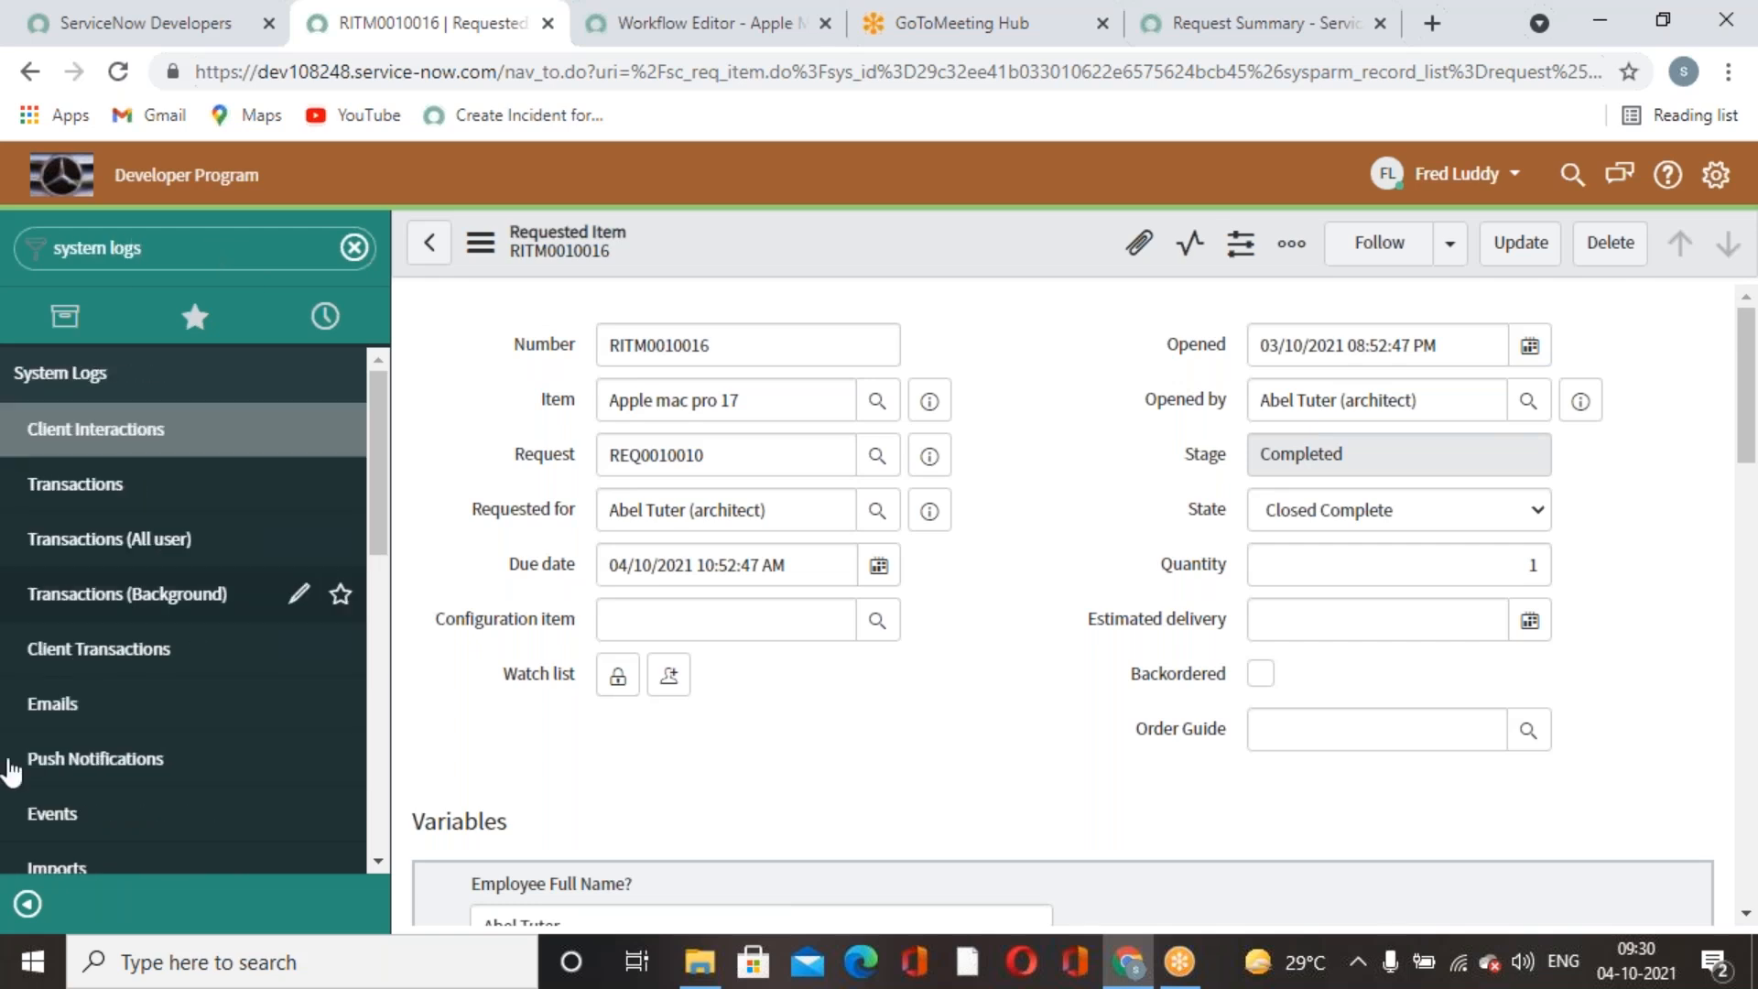
{"action": "scroll", "coordinate": [83, 732], "scroll_direction": "down", "scroll_amount": 5}
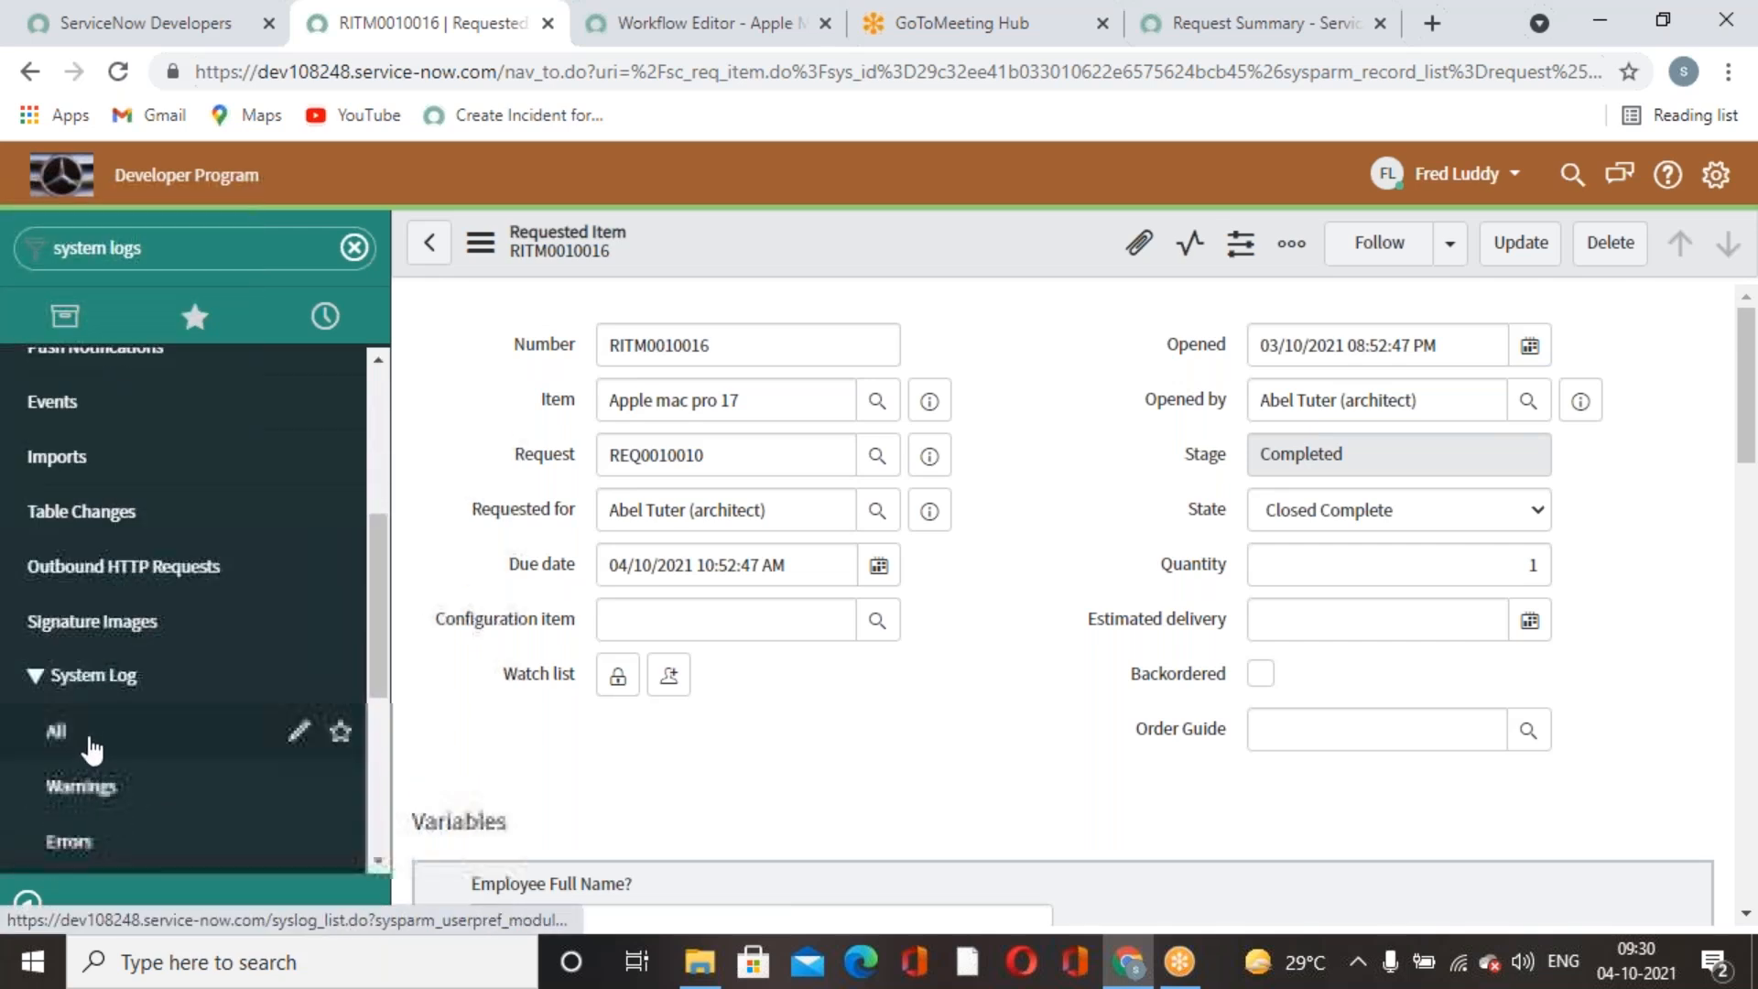
{"action": "left_click", "coordinate": [82, 737]}
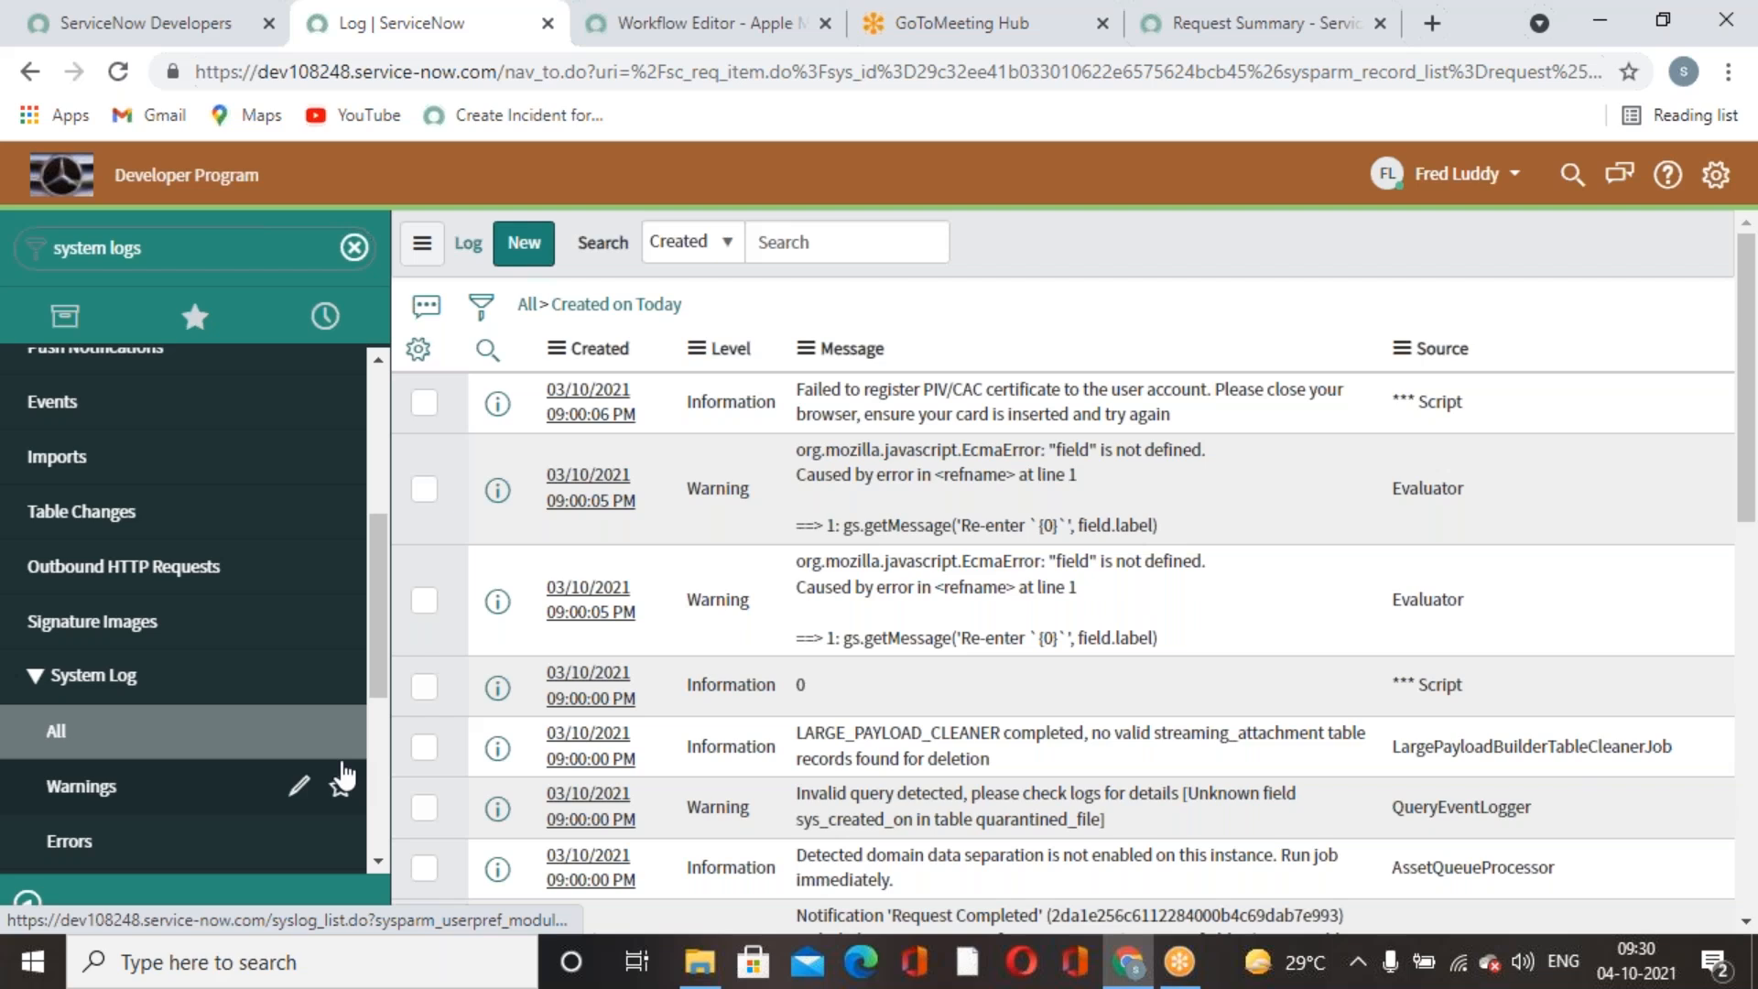
Find and examine the workflow's laptop delivery message in today's log entries, and return to the Request Summary page.
{"action": "scroll", "coordinate": [1199, 674], "scroll_direction": "down", "scroll_amount": 2}
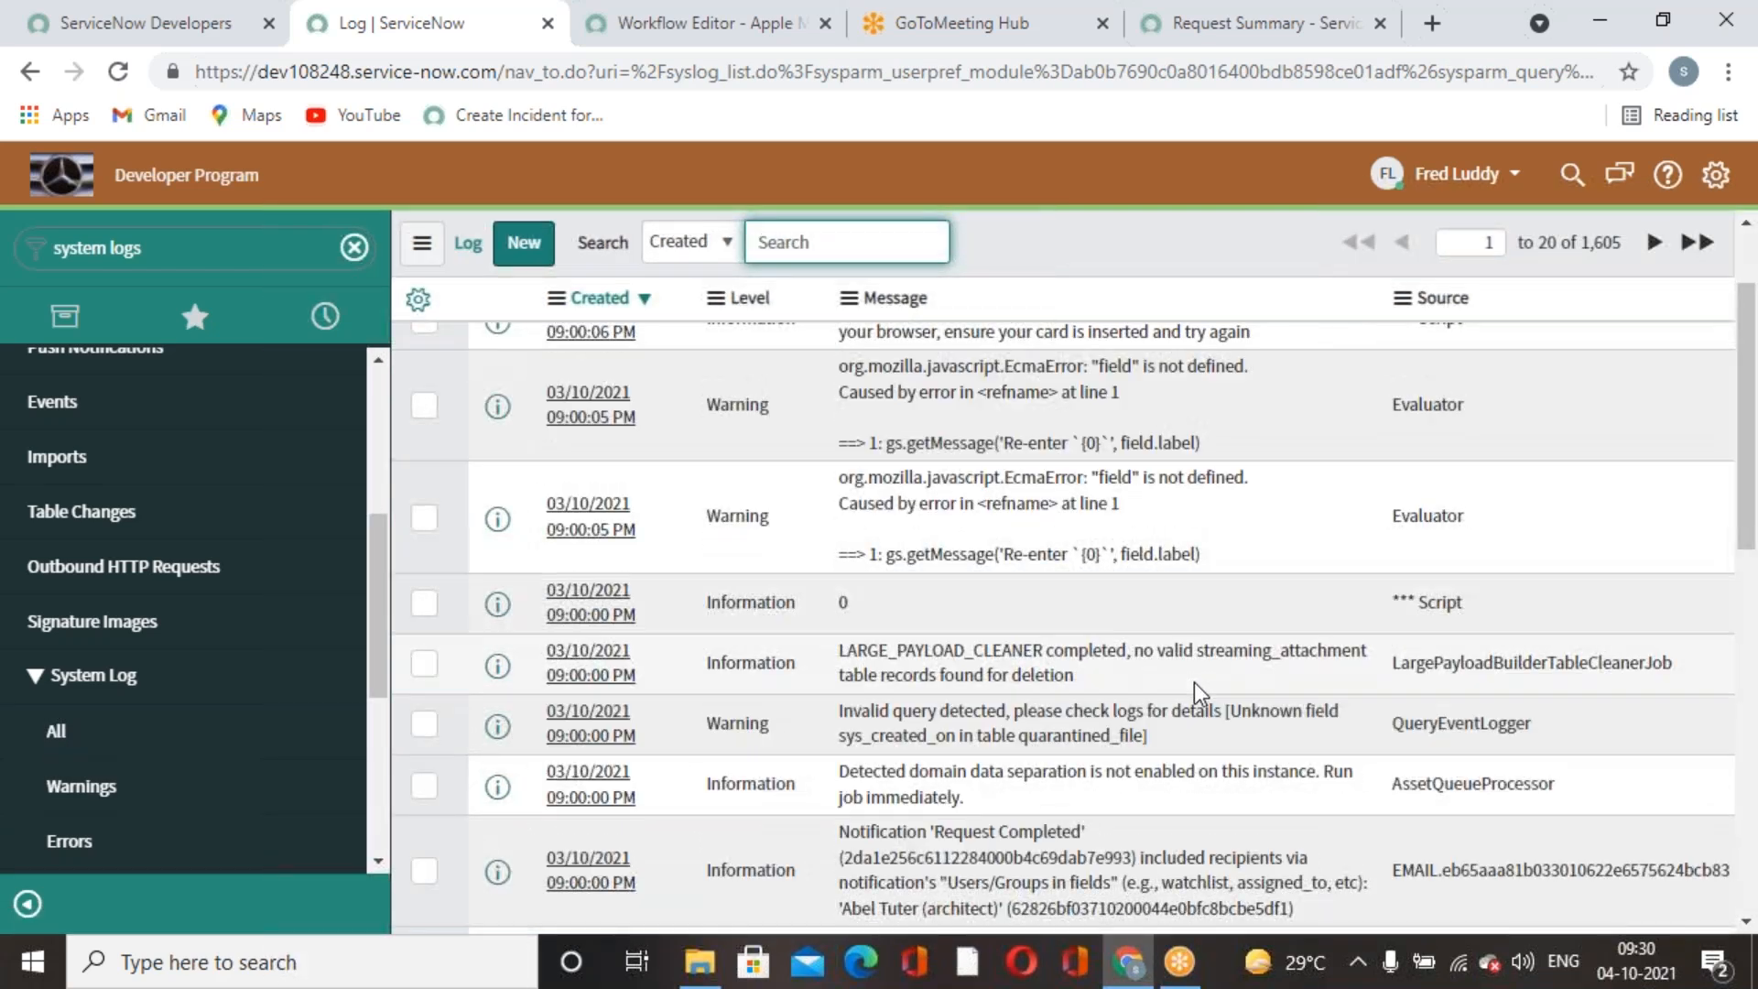
{"action": "scroll", "coordinate": [1177, 691], "scroll_direction": "up", "scroll_amount": 2}
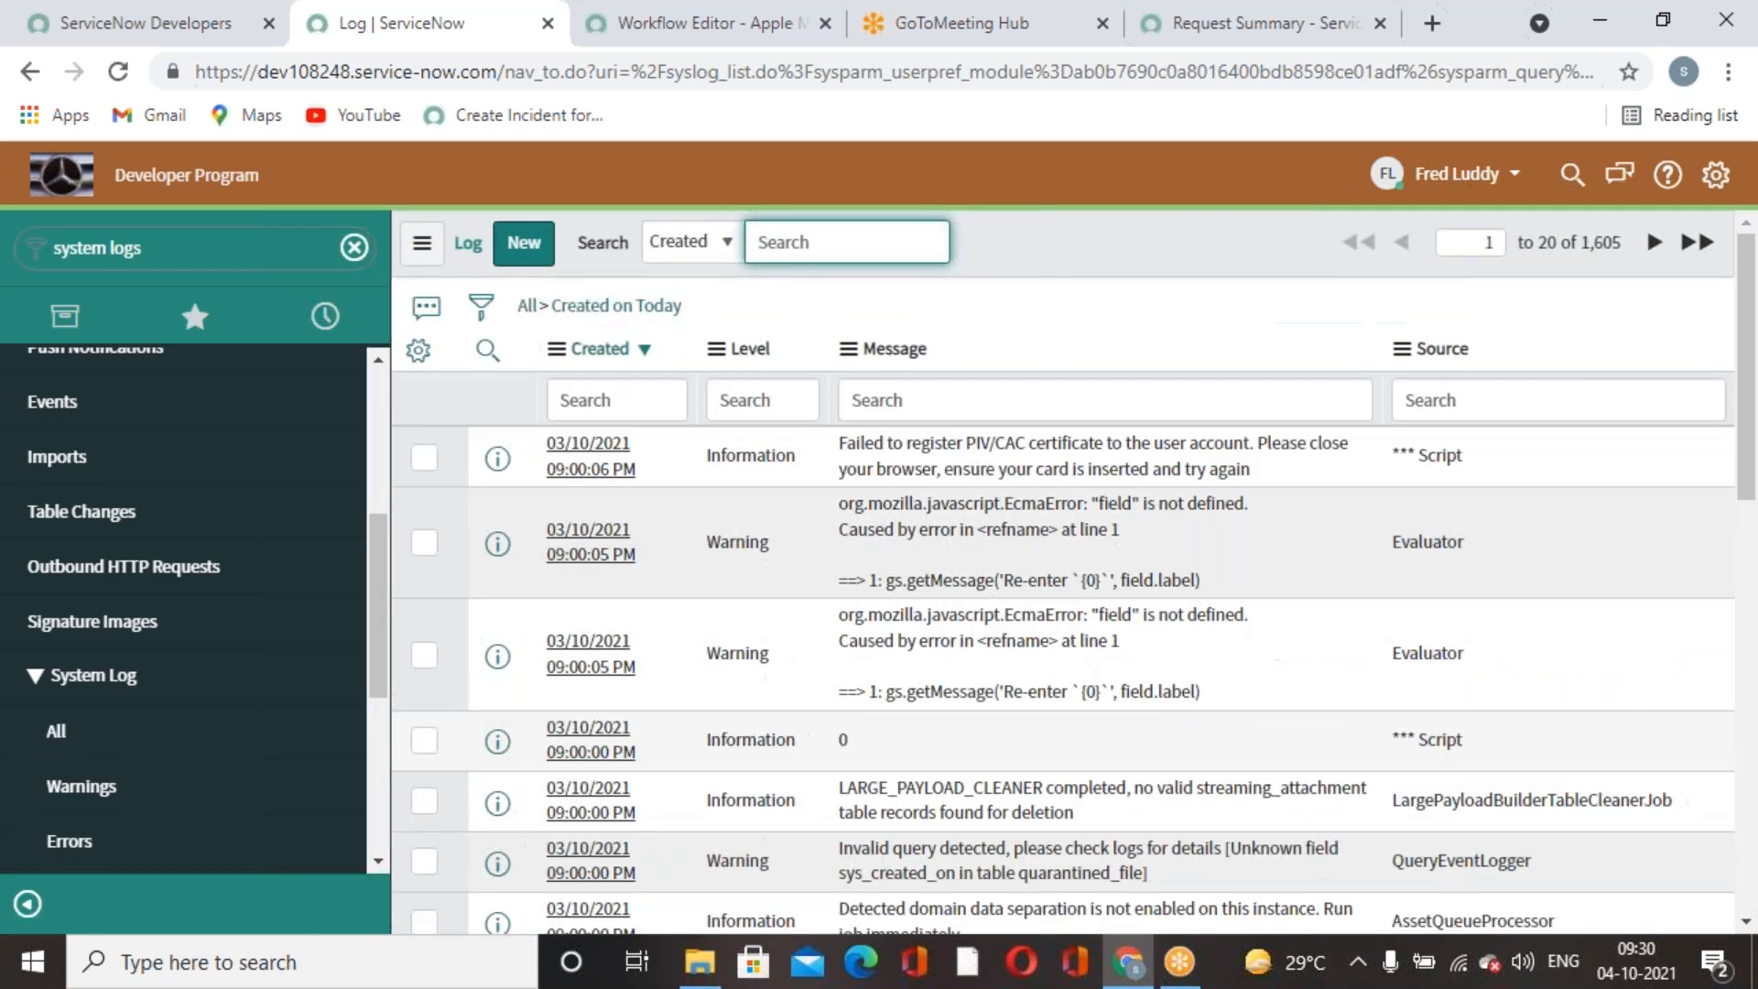
{"action": "scroll", "coordinate": [1062, 632], "scroll_direction": "down", "scroll_amount": 6}
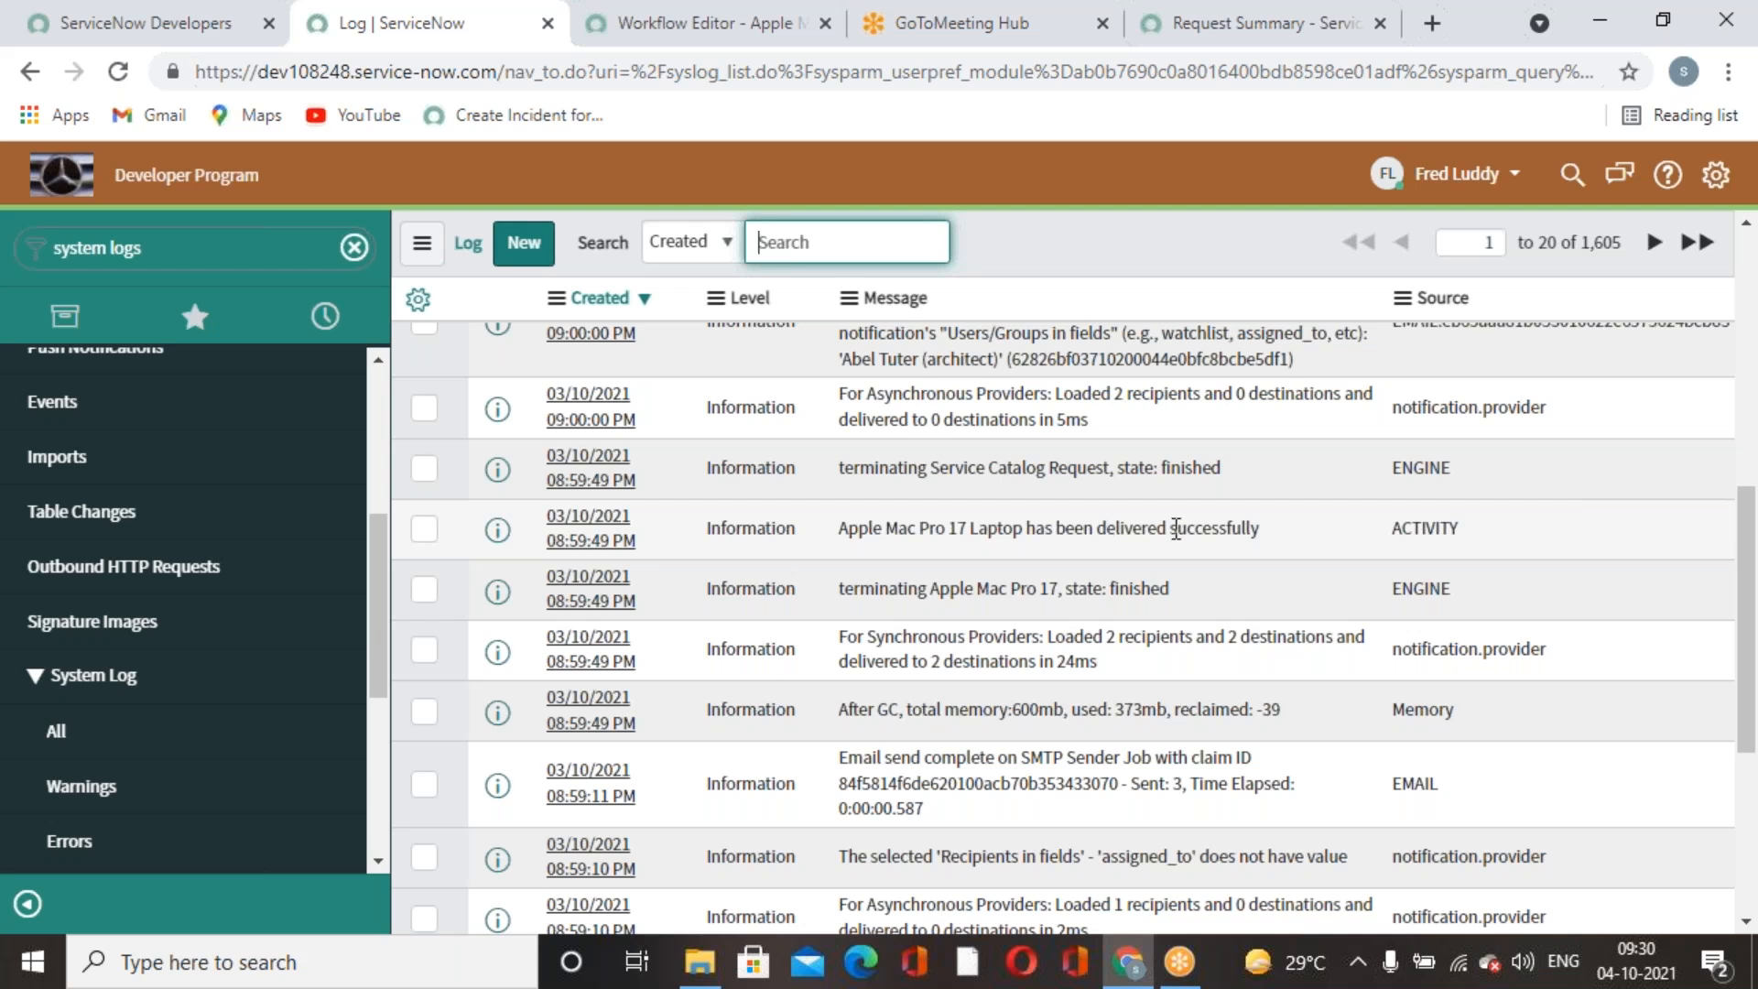
{"action": "left_click_drag", "start_coordinate": [1272, 531], "coordinate": [1225, 538]}
{"action": "left_click_drag", "start_coordinate": [900, 530], "coordinate": [844, 522]}
{"action": "double_click", "coordinate": [850, 524]}
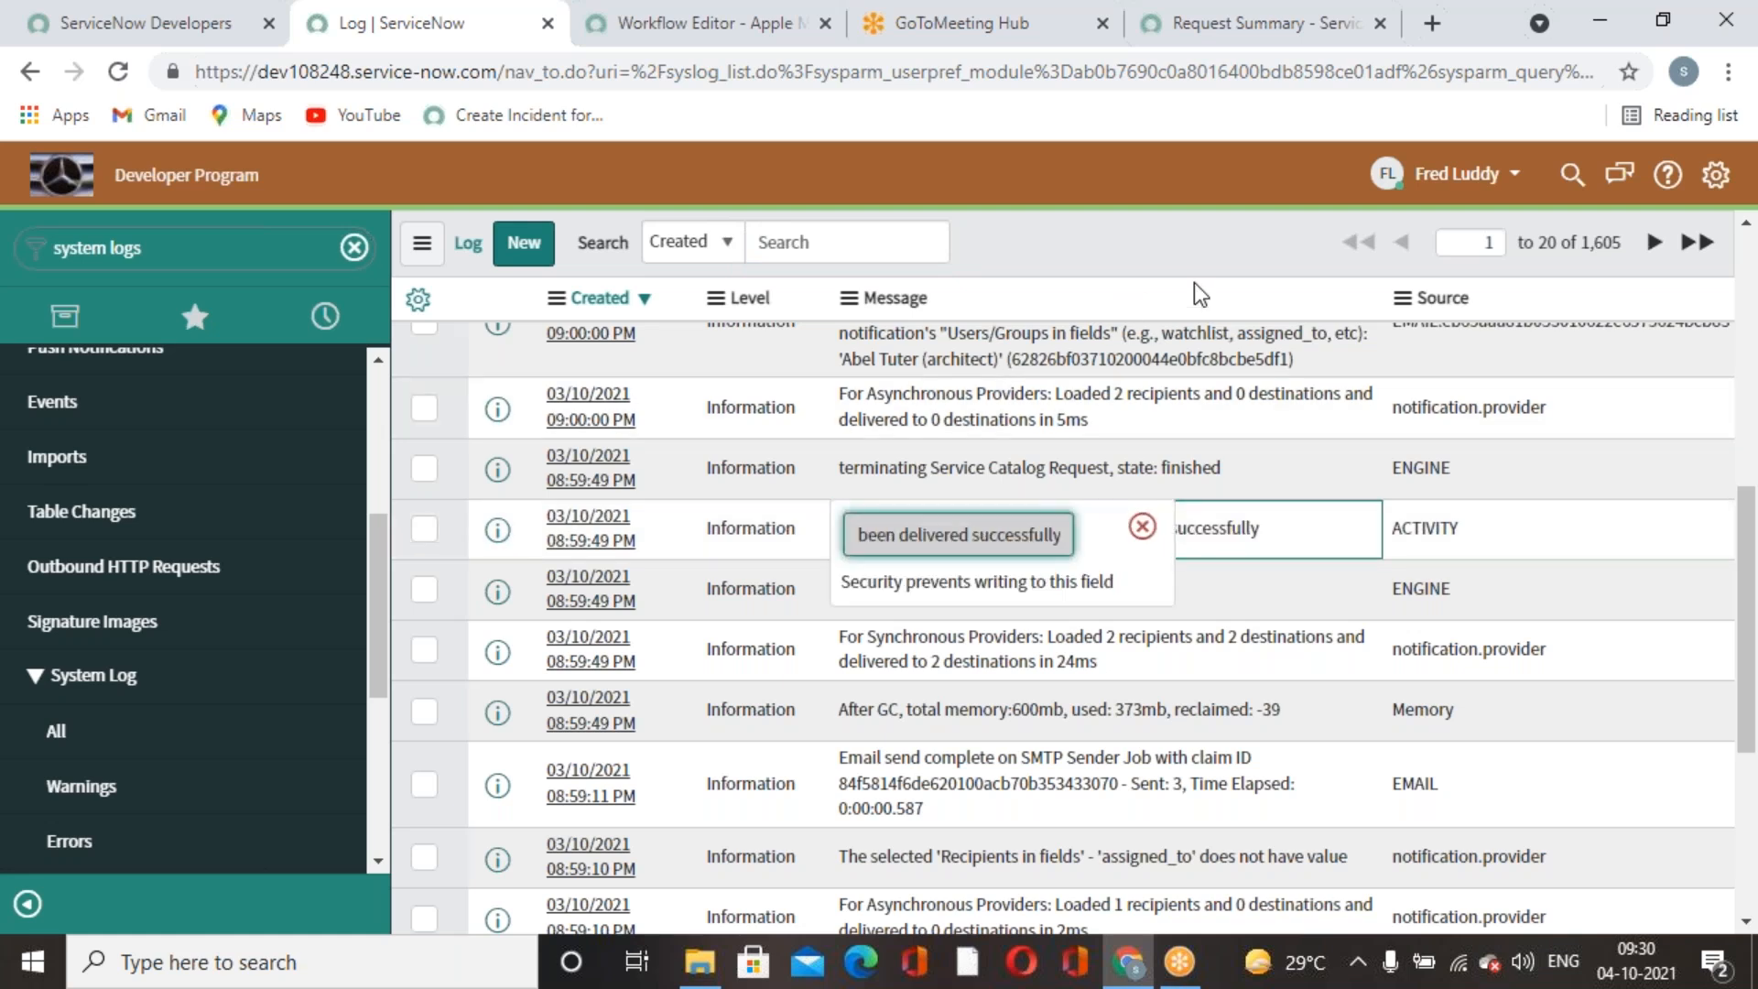
{"action": "left_click", "coordinate": [1141, 525]}
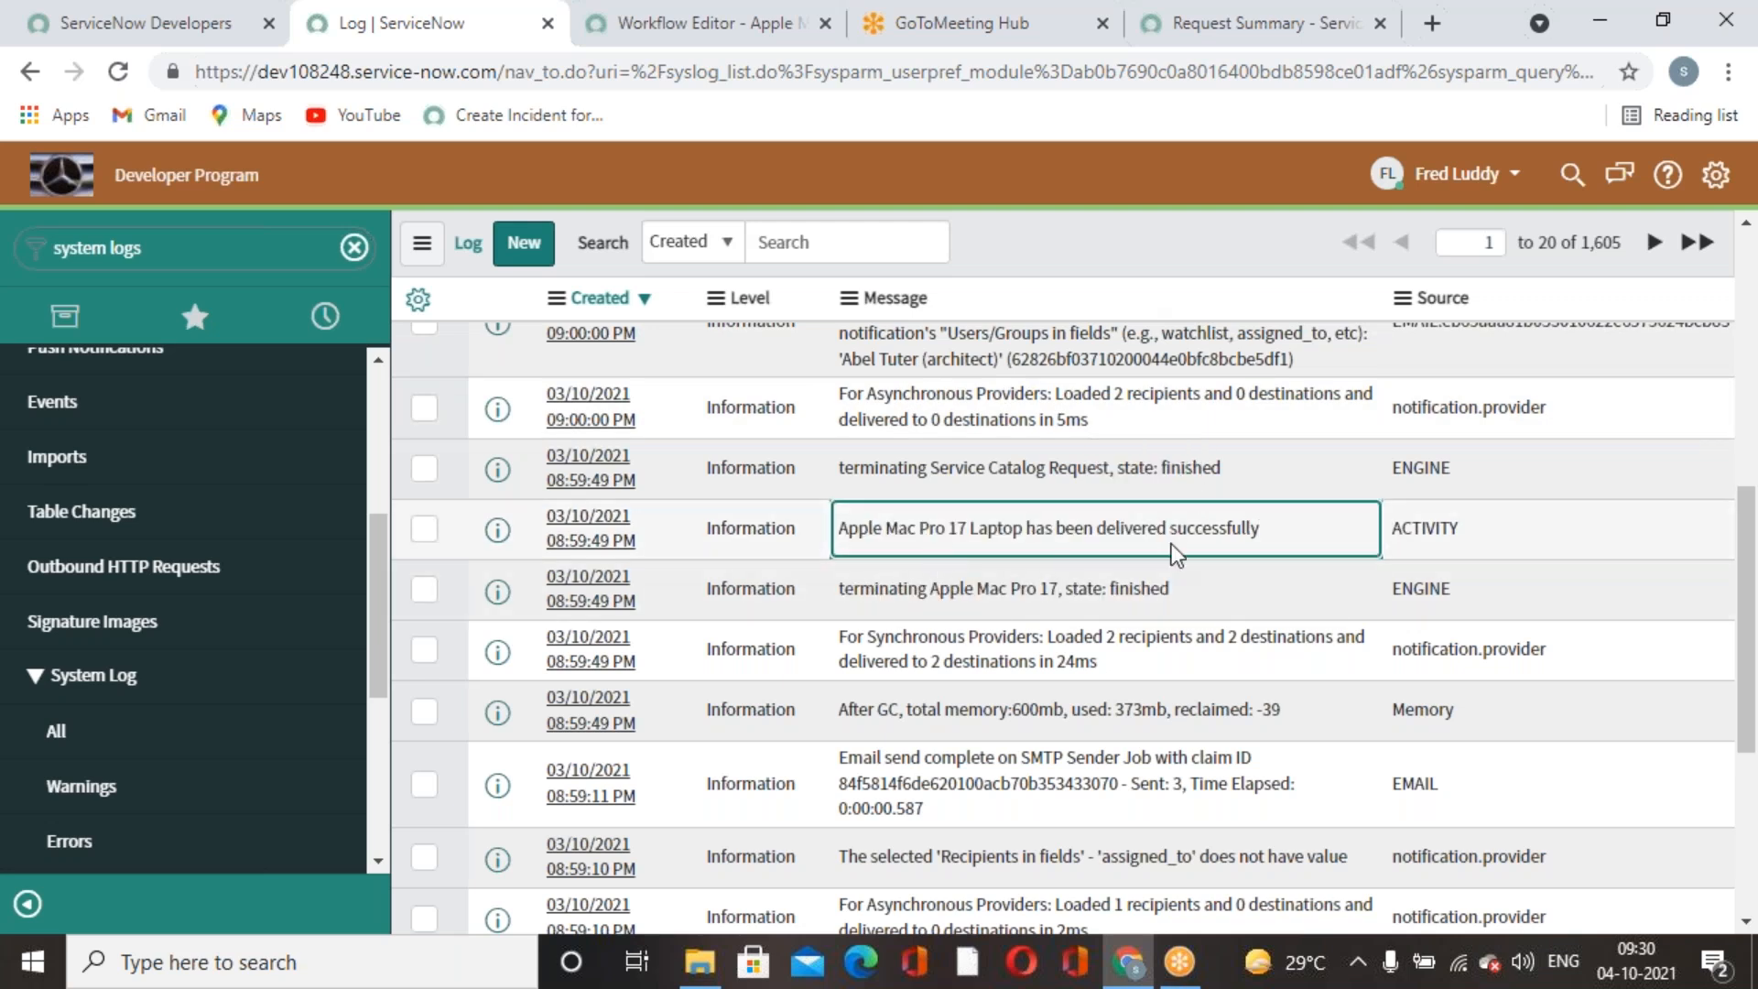
{"action": "left_click", "coordinate": [1217, 23]}
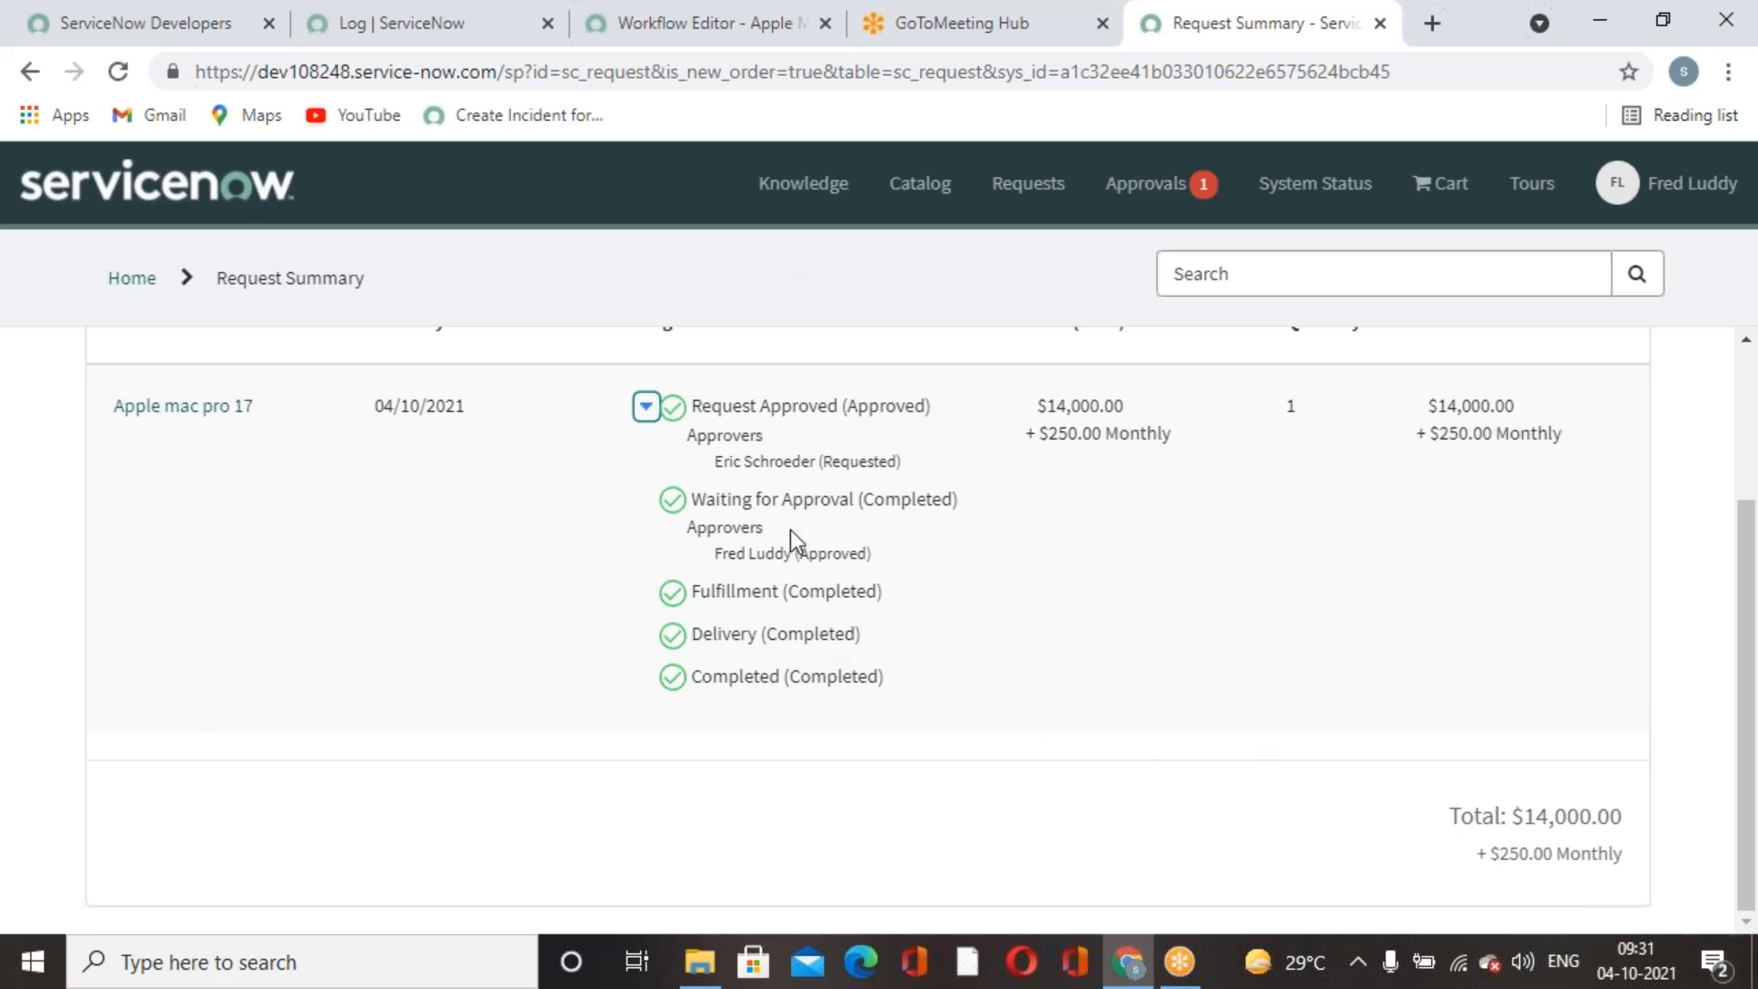
Check the delivery message in the system log, and collapse the Apple mac pro 17 stage details on the request summary.
{"action": "left_click", "coordinate": [414, 35]}
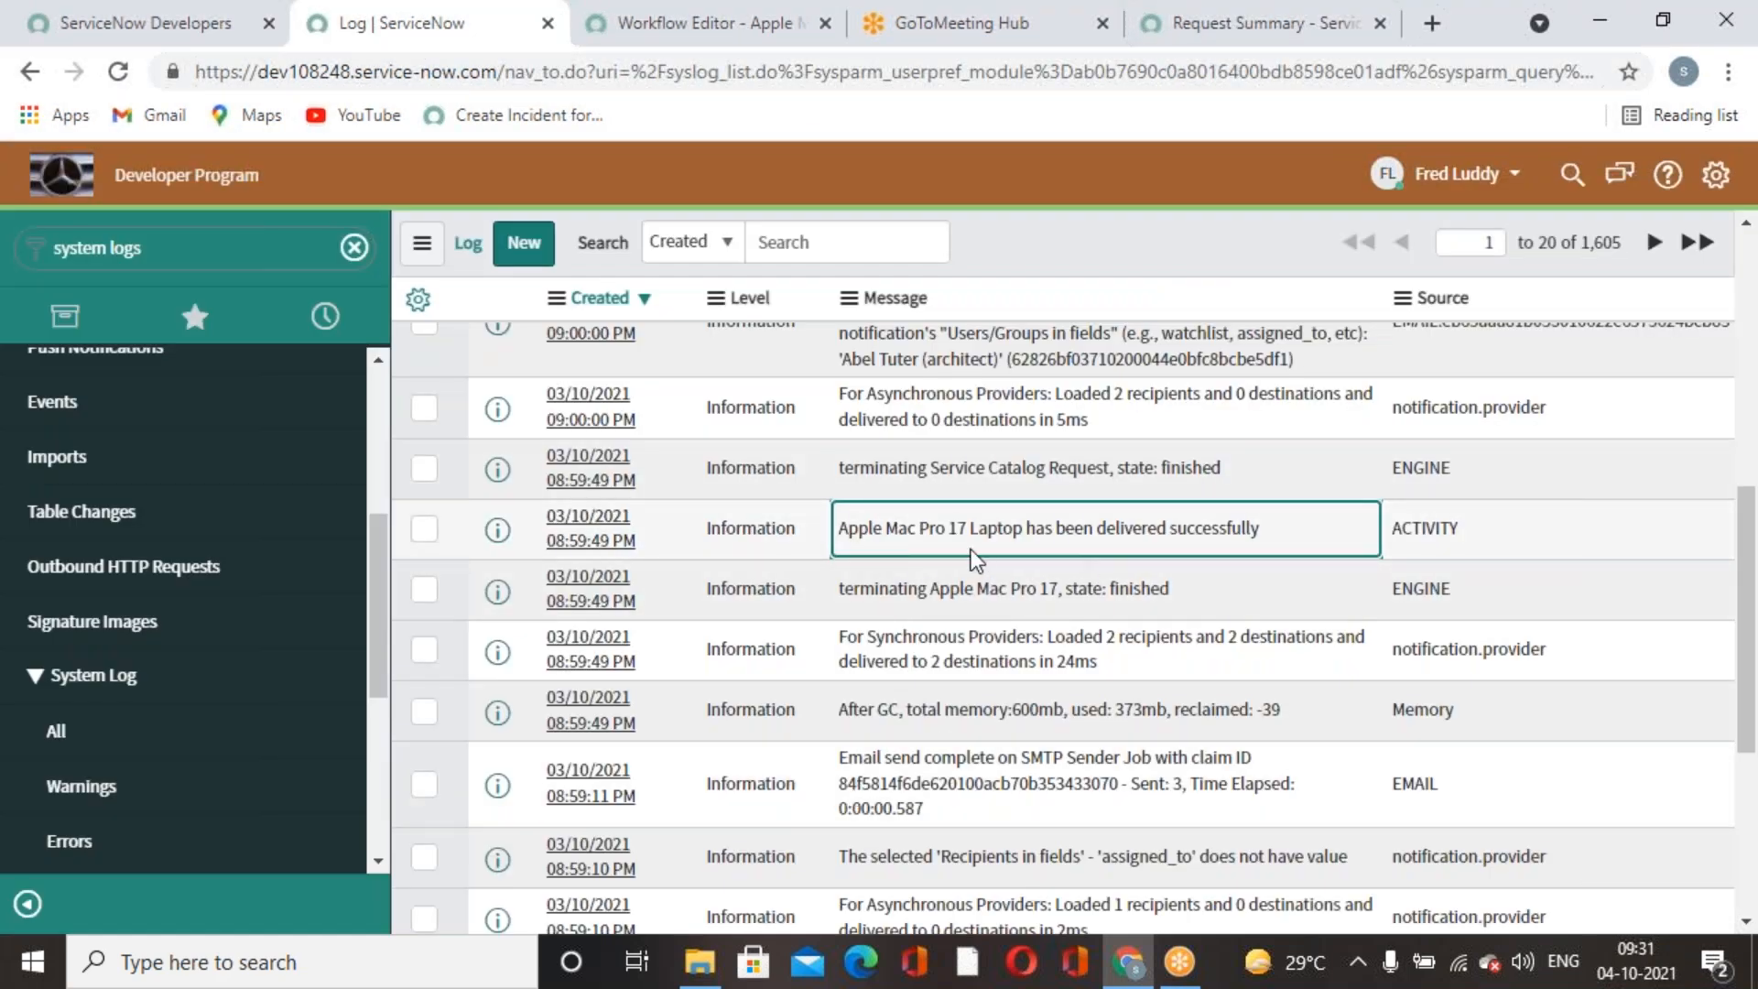
{"action": "left_click", "coordinate": [1307, 35]}
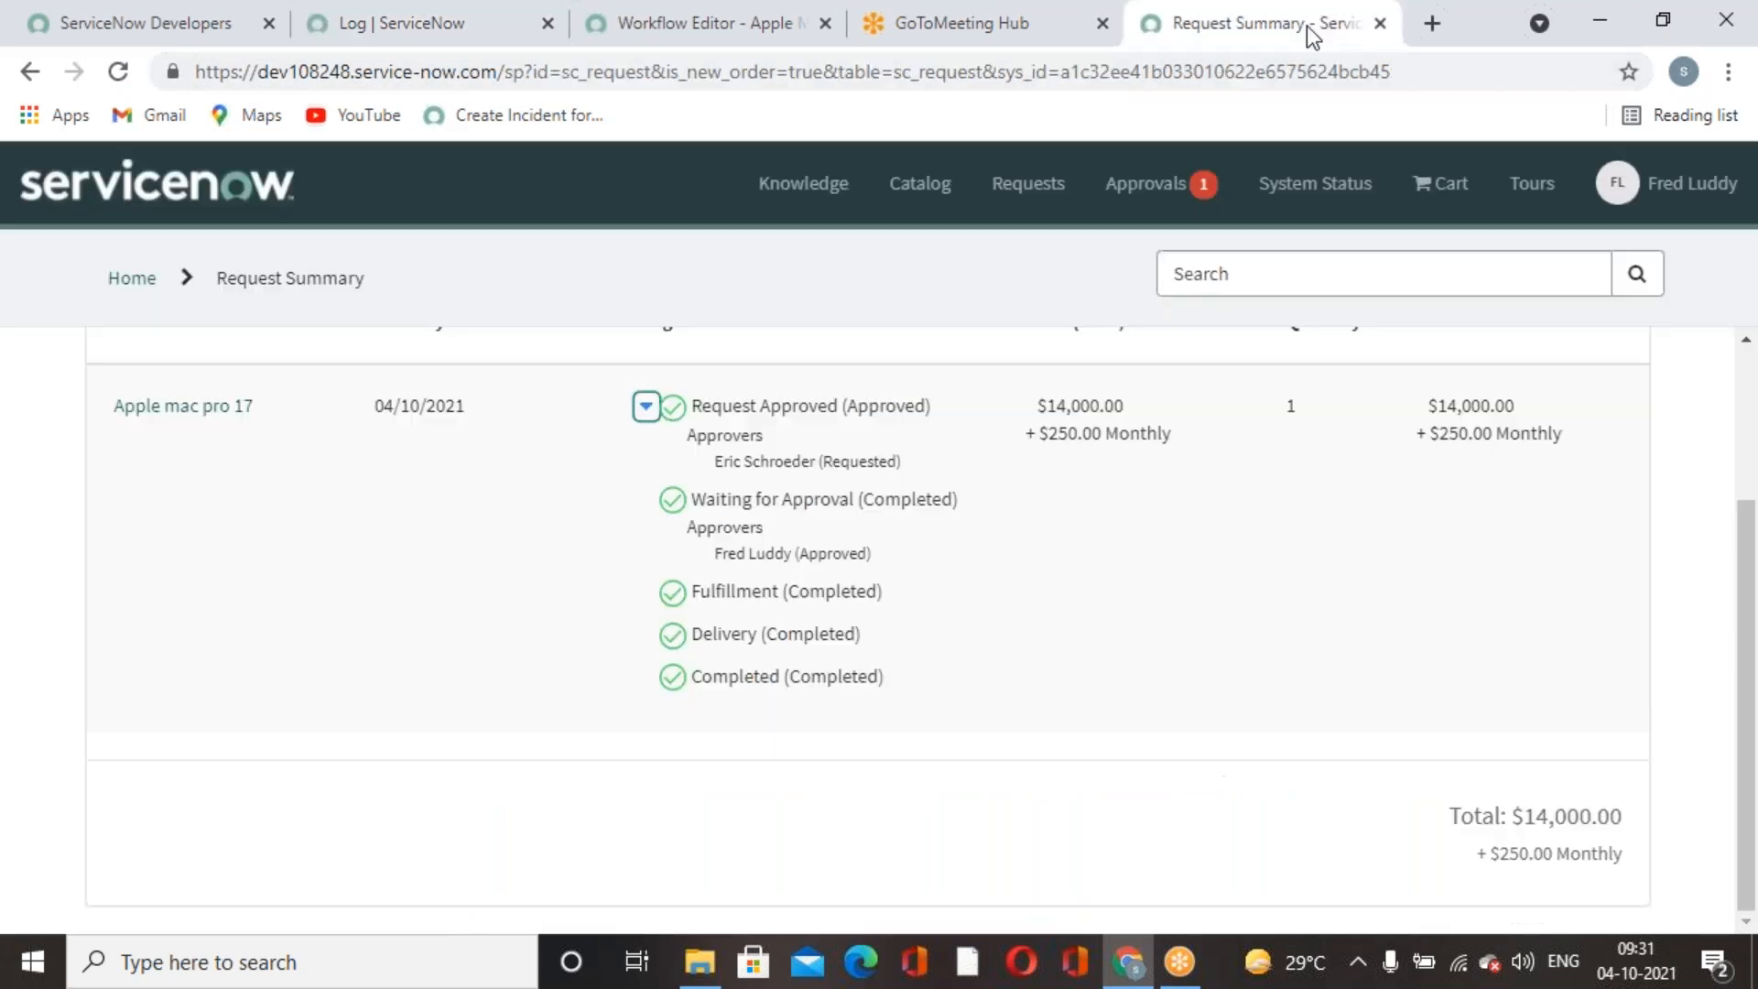
{"action": "left_click", "coordinate": [647, 407]}
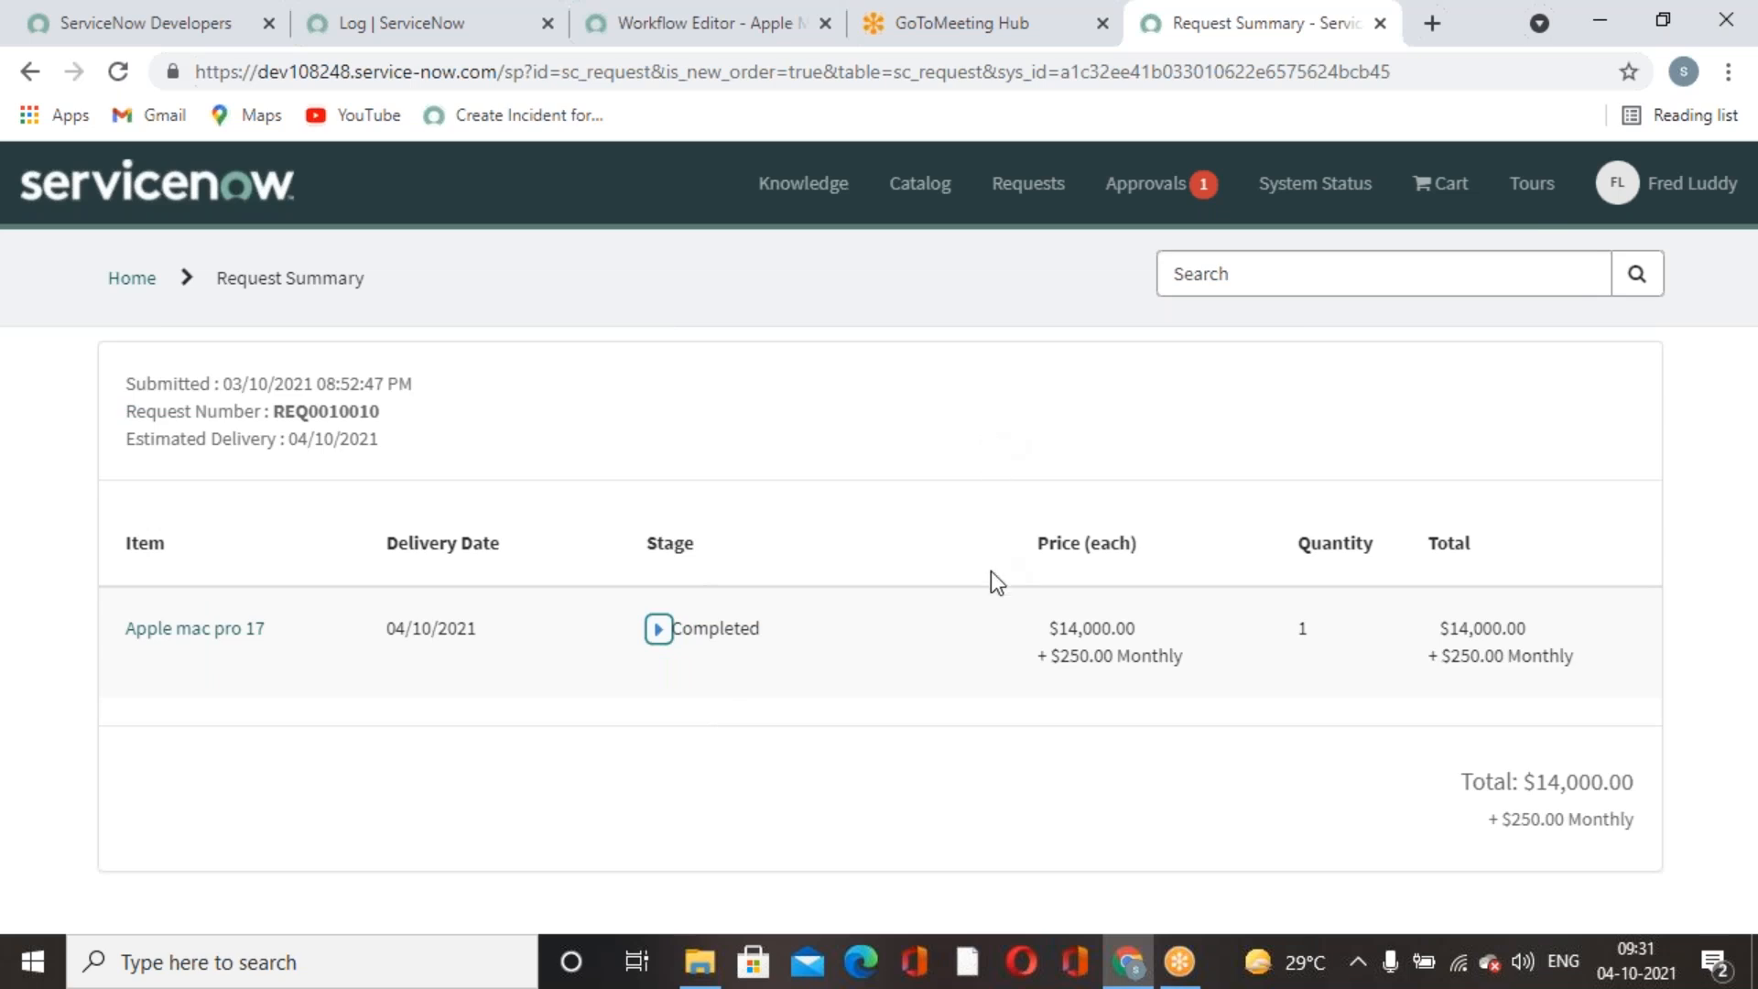
{"action": "left_click", "coordinate": [1710, 425]}
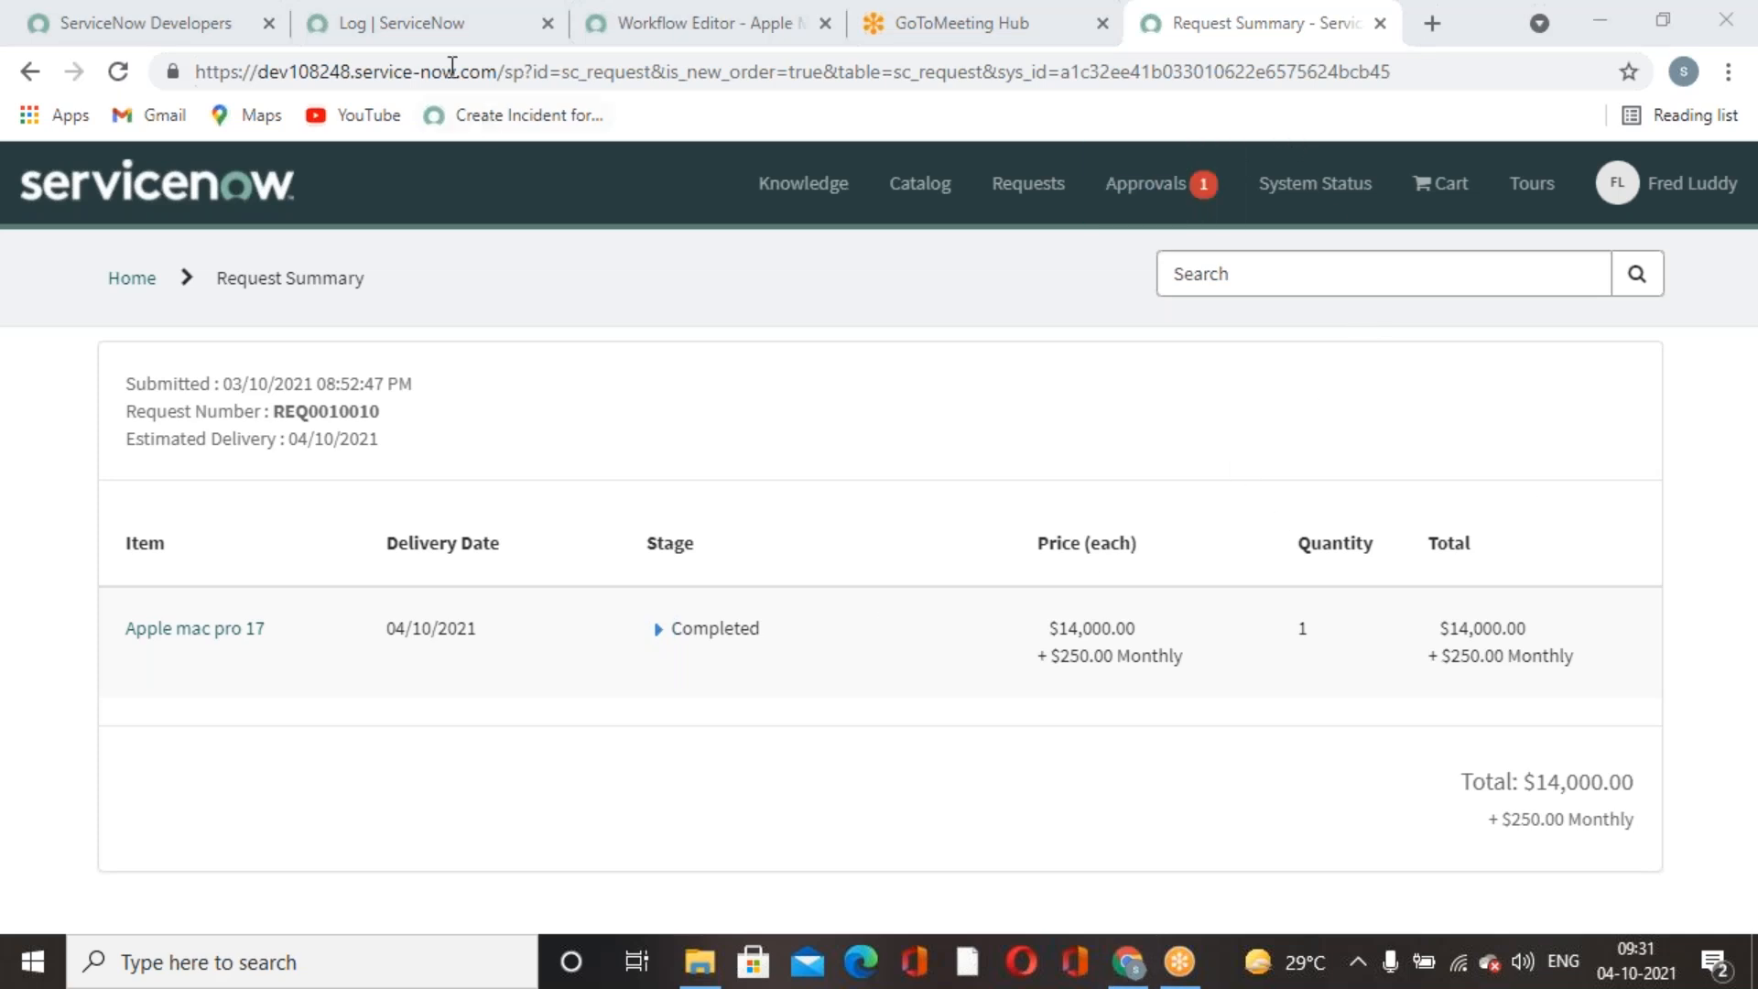
Return to the system log list and clear the "system logs" filter from the navigator.
{"action": "left_click", "coordinate": [416, 20]}
{"action": "scroll", "coordinate": [672, 547], "scroll_direction": "up", "scroll_amount": 8}
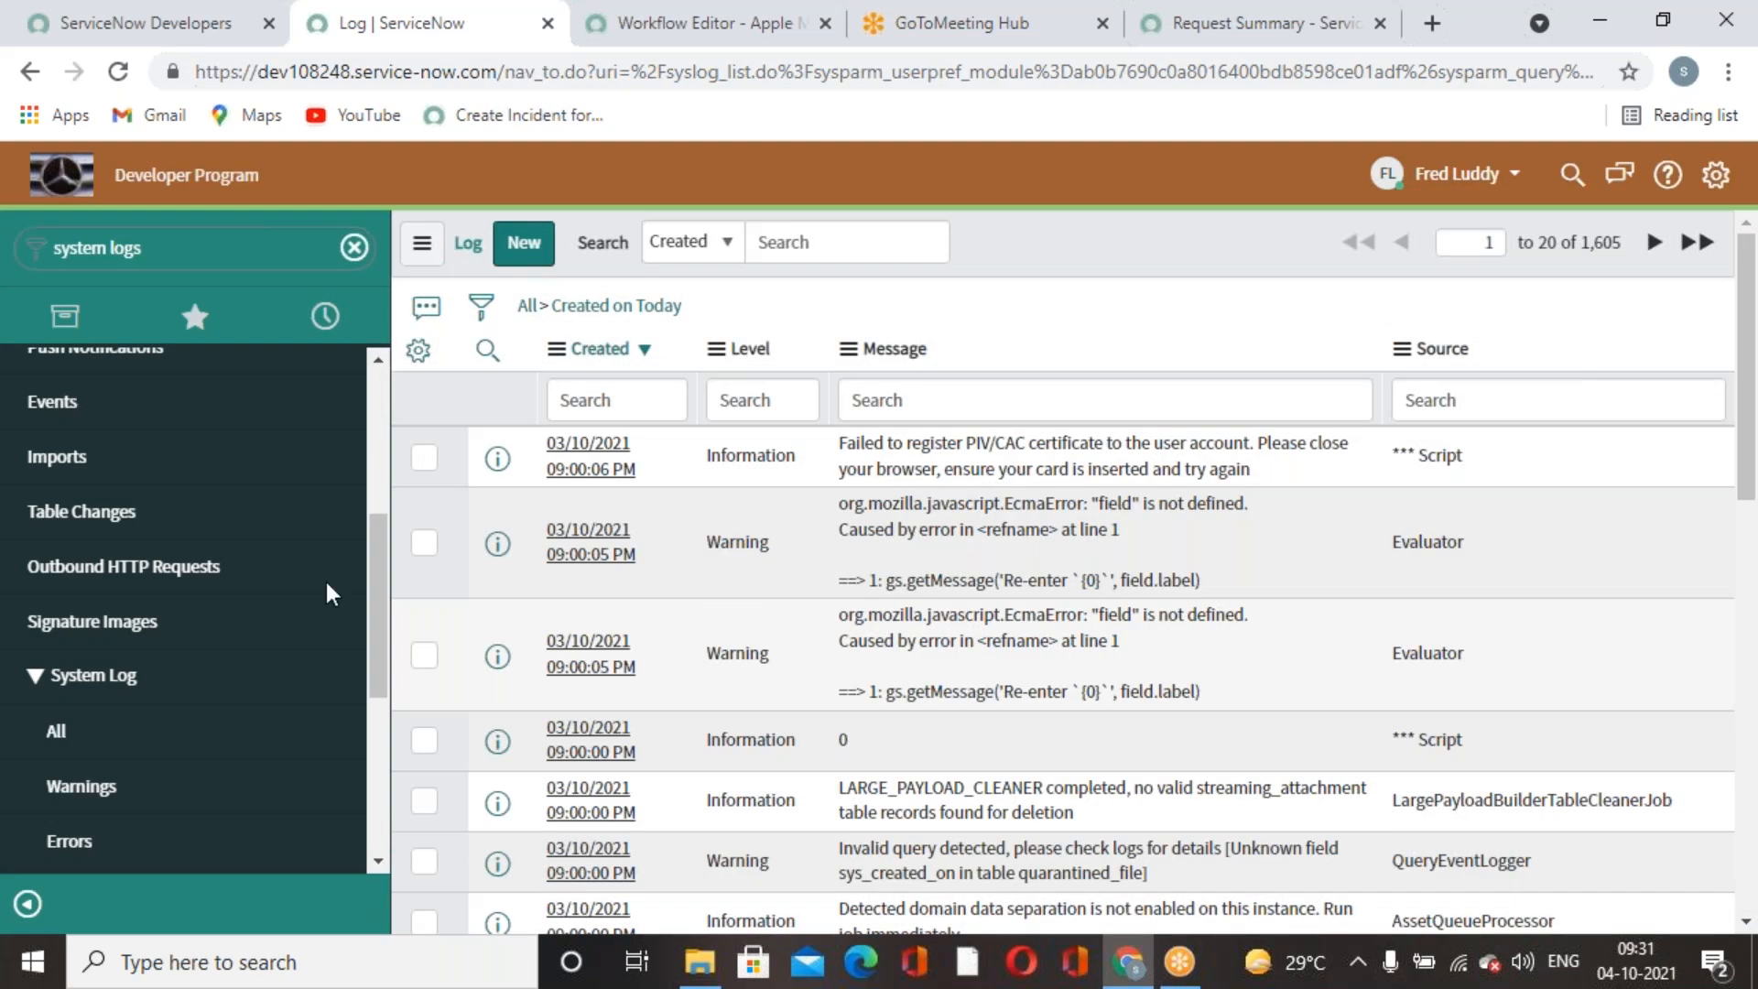
{"action": "scroll", "coordinate": [326, 590], "scroll_direction": "up", "scroll_amount": 5}
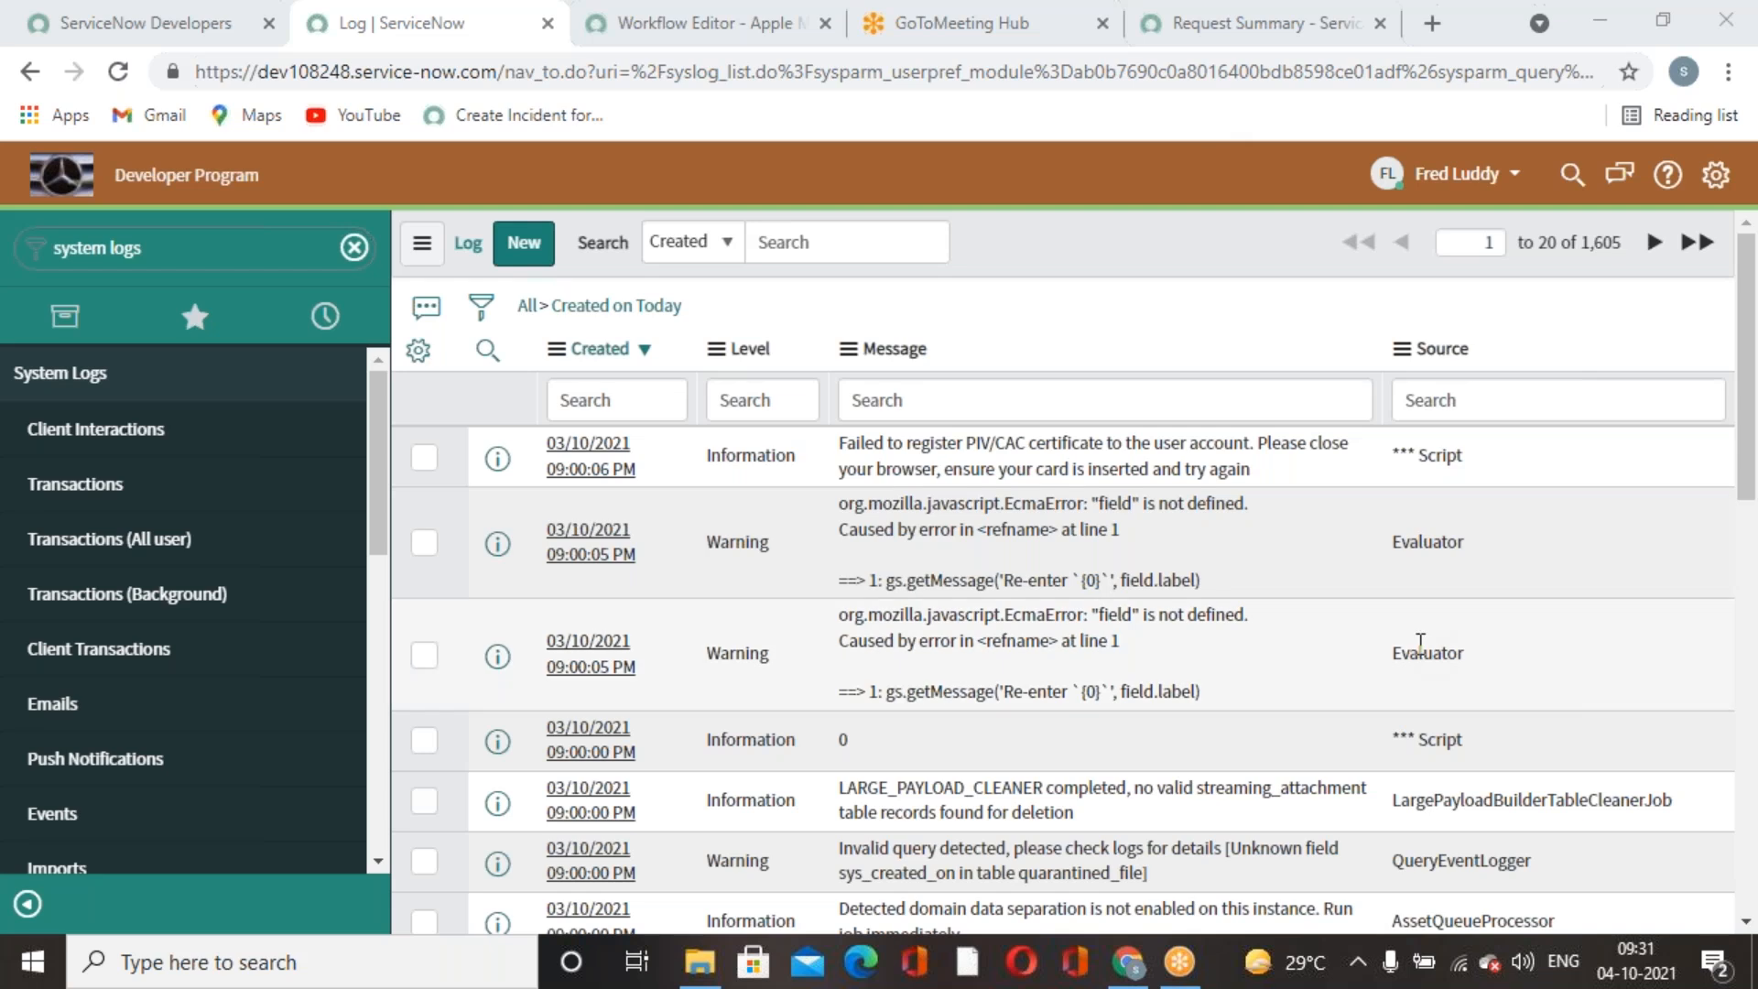
{"action": "left_click", "coordinate": [354, 247]}
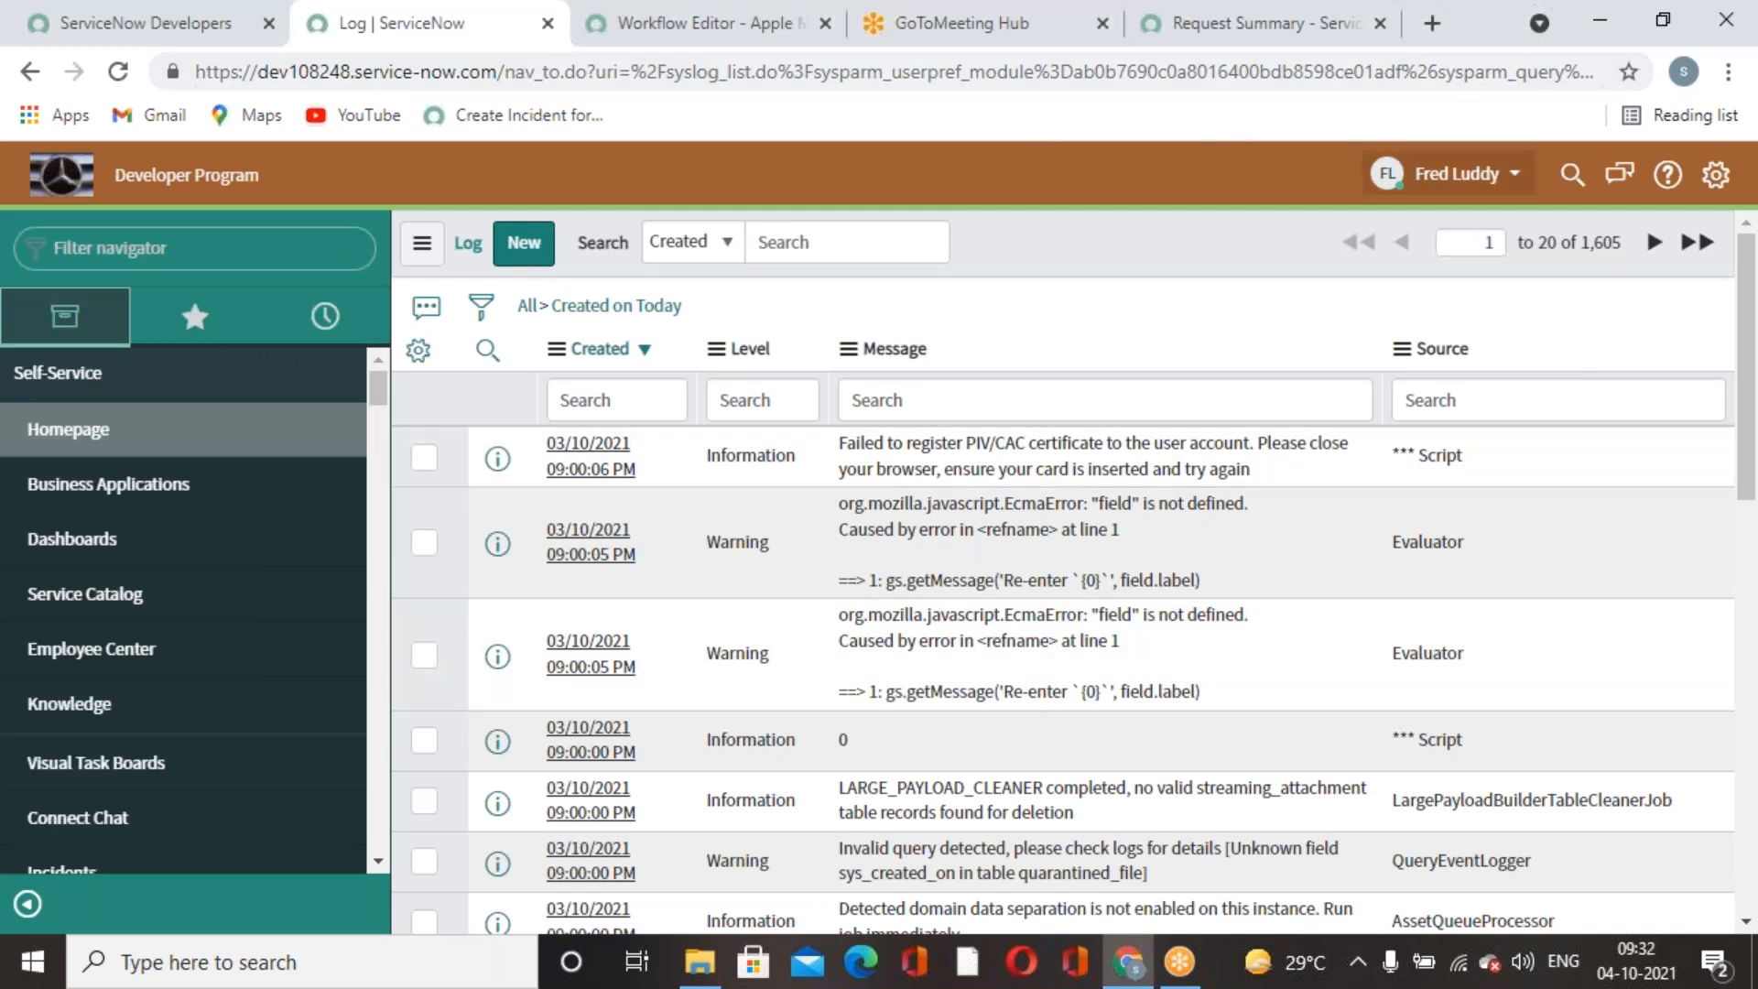
Impersonate the employee with the architect title, searching for the account by full name.
{"action": "left_click", "coordinate": [1415, 185]}
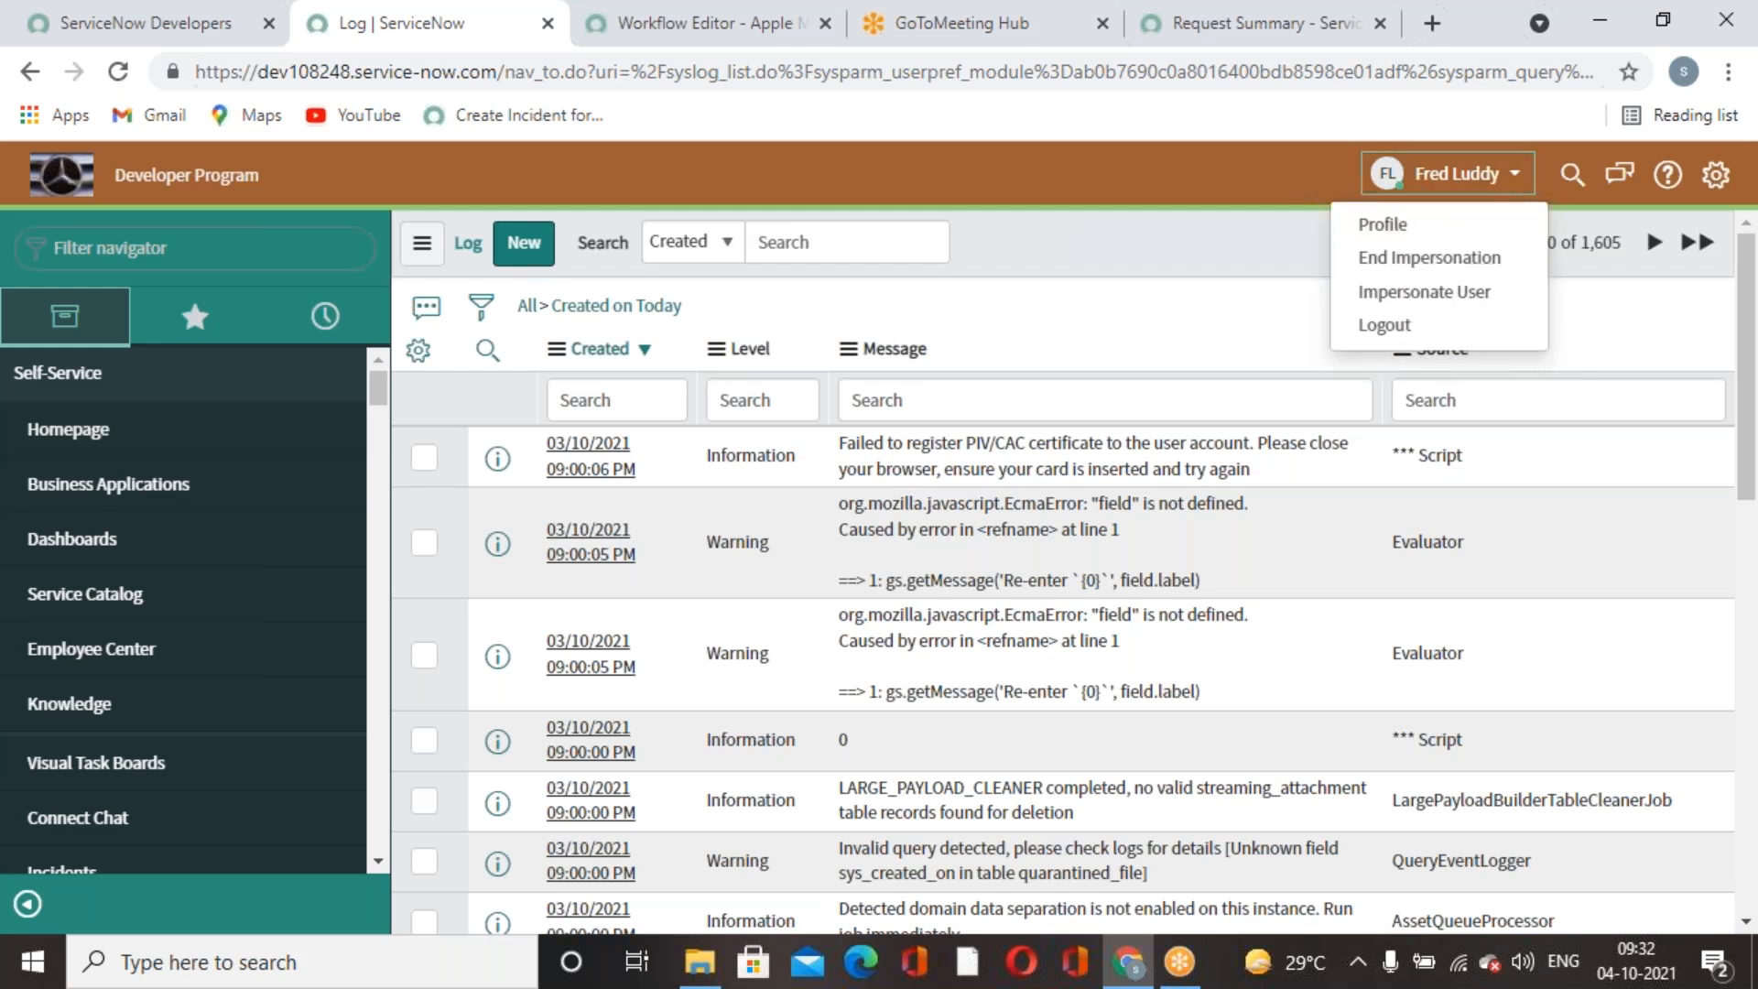
{"action": "left_click", "coordinate": [1406, 291]}
{"action": "left_click", "coordinate": [894, 282]}
{"action": "type", "text": "a"}
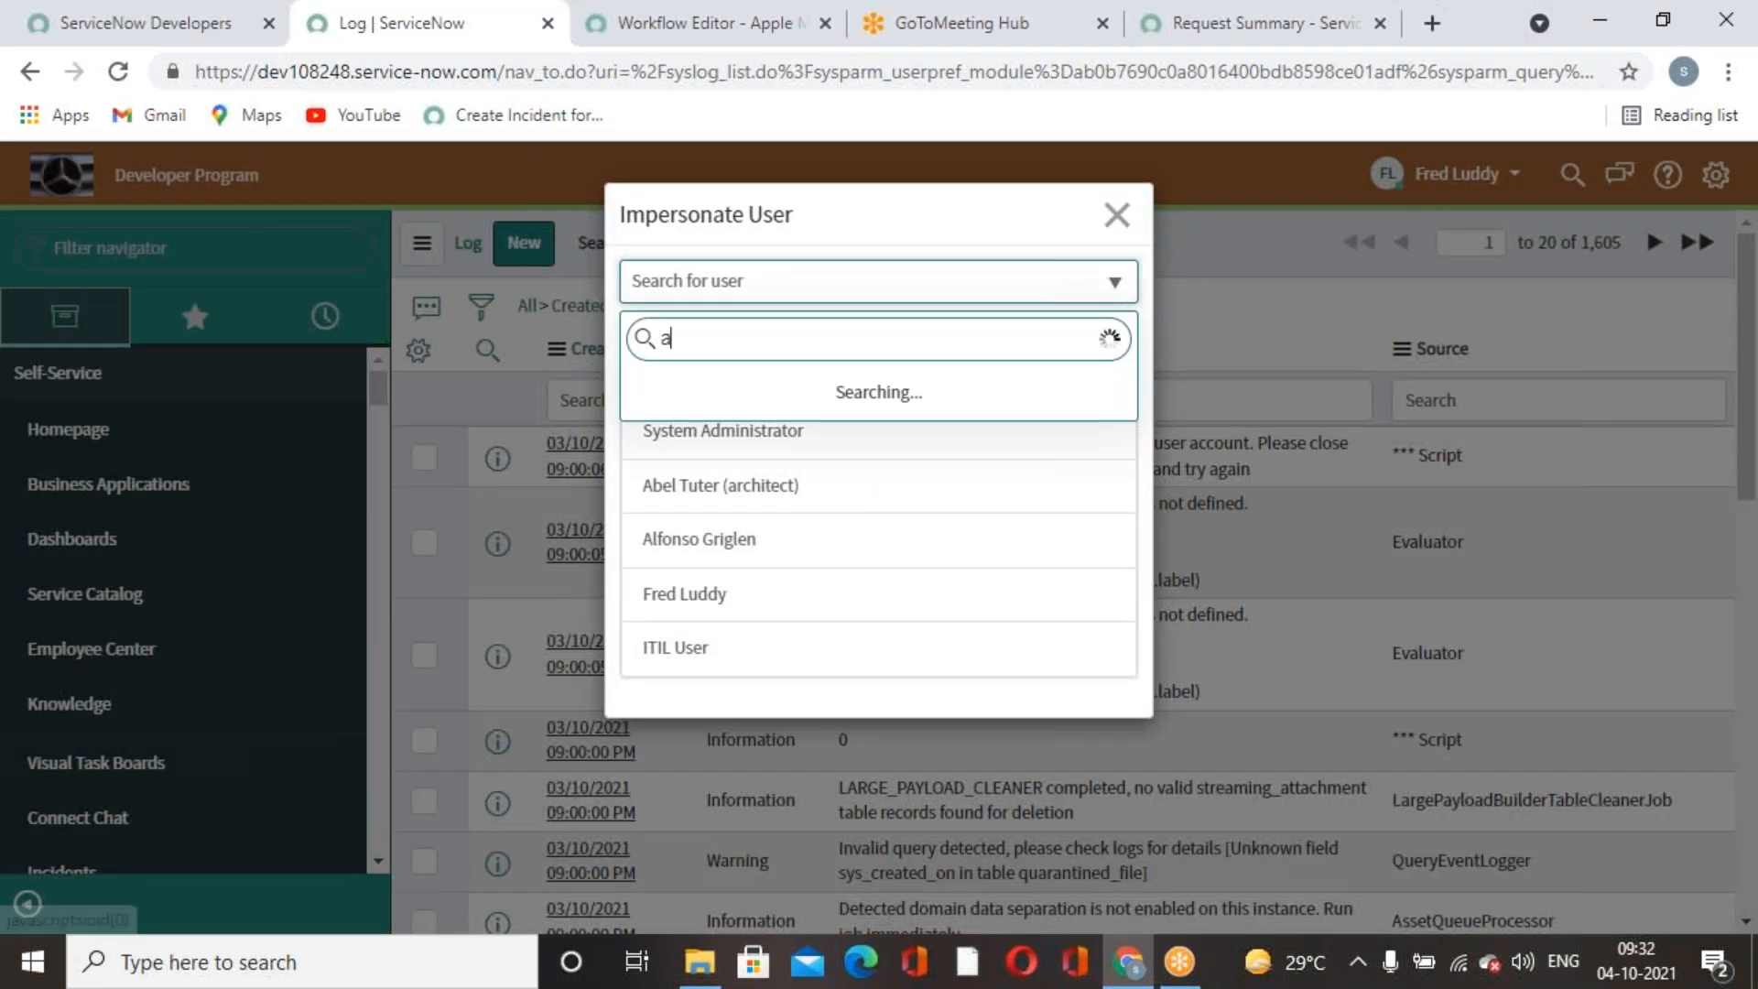
{"action": "type", "text": "bel tuter"}
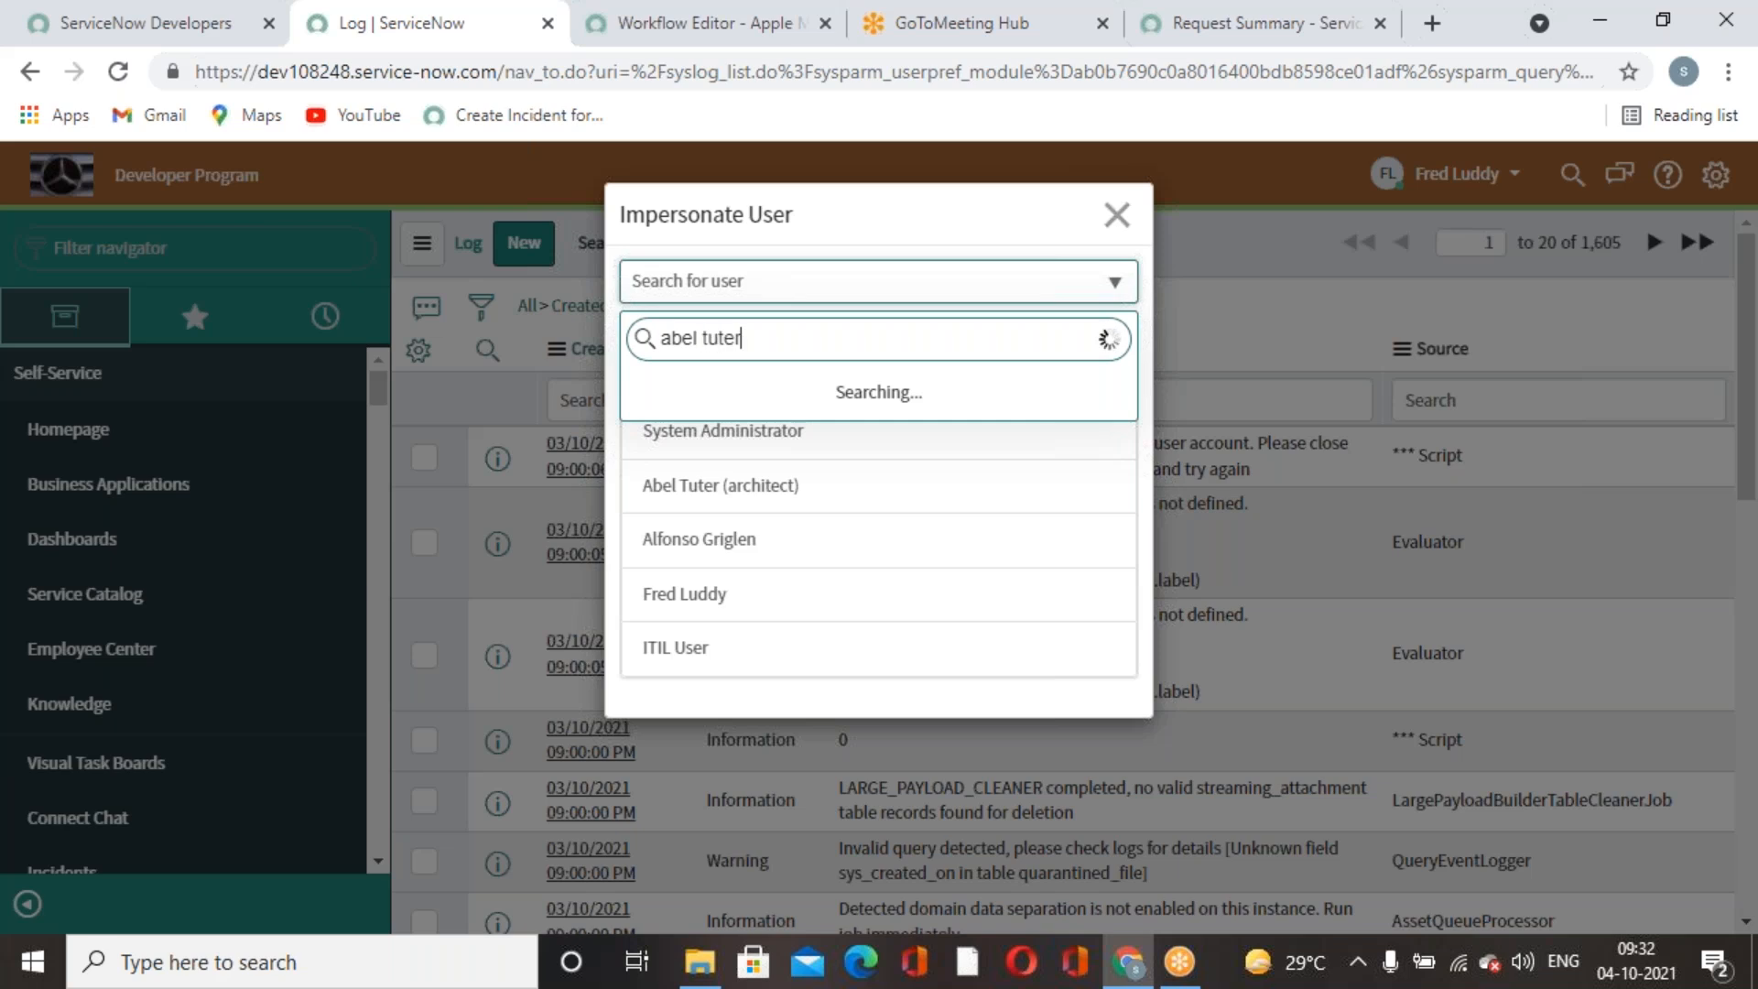
{"action": "left_click", "coordinate": [758, 404]}
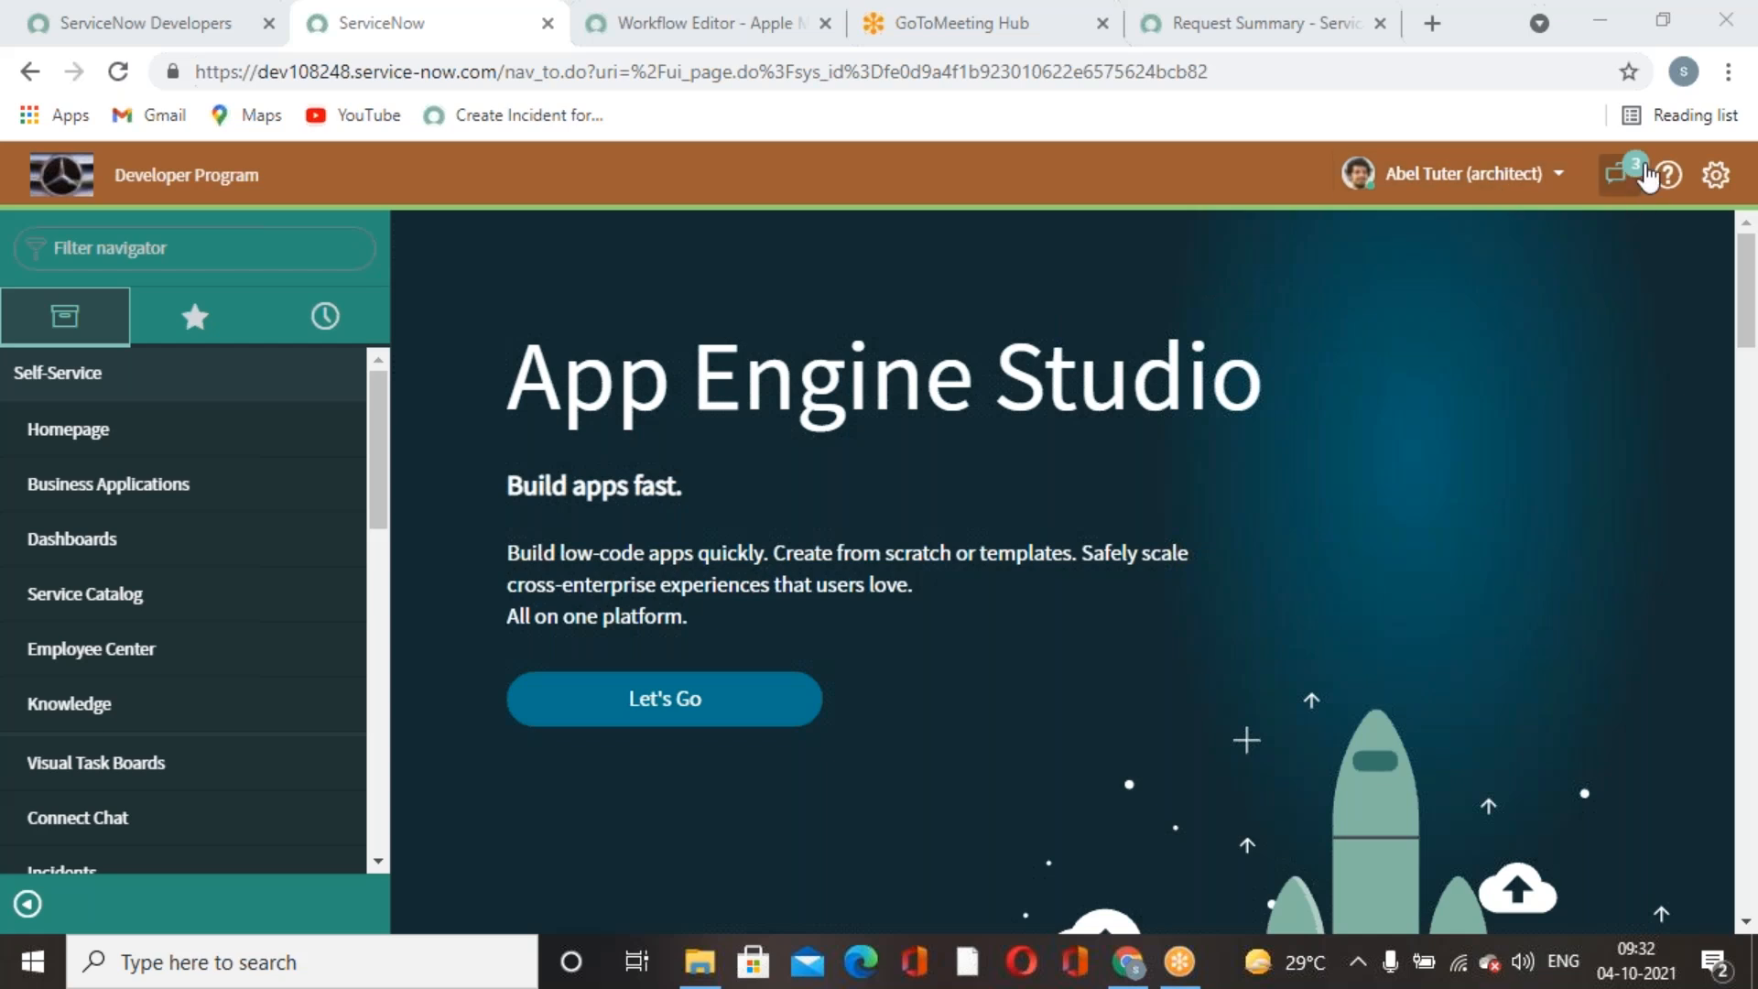
Look at the conversations in the Connect sidebar and close the sidebar again.
{"action": "left_click", "coordinate": [1616, 173]}
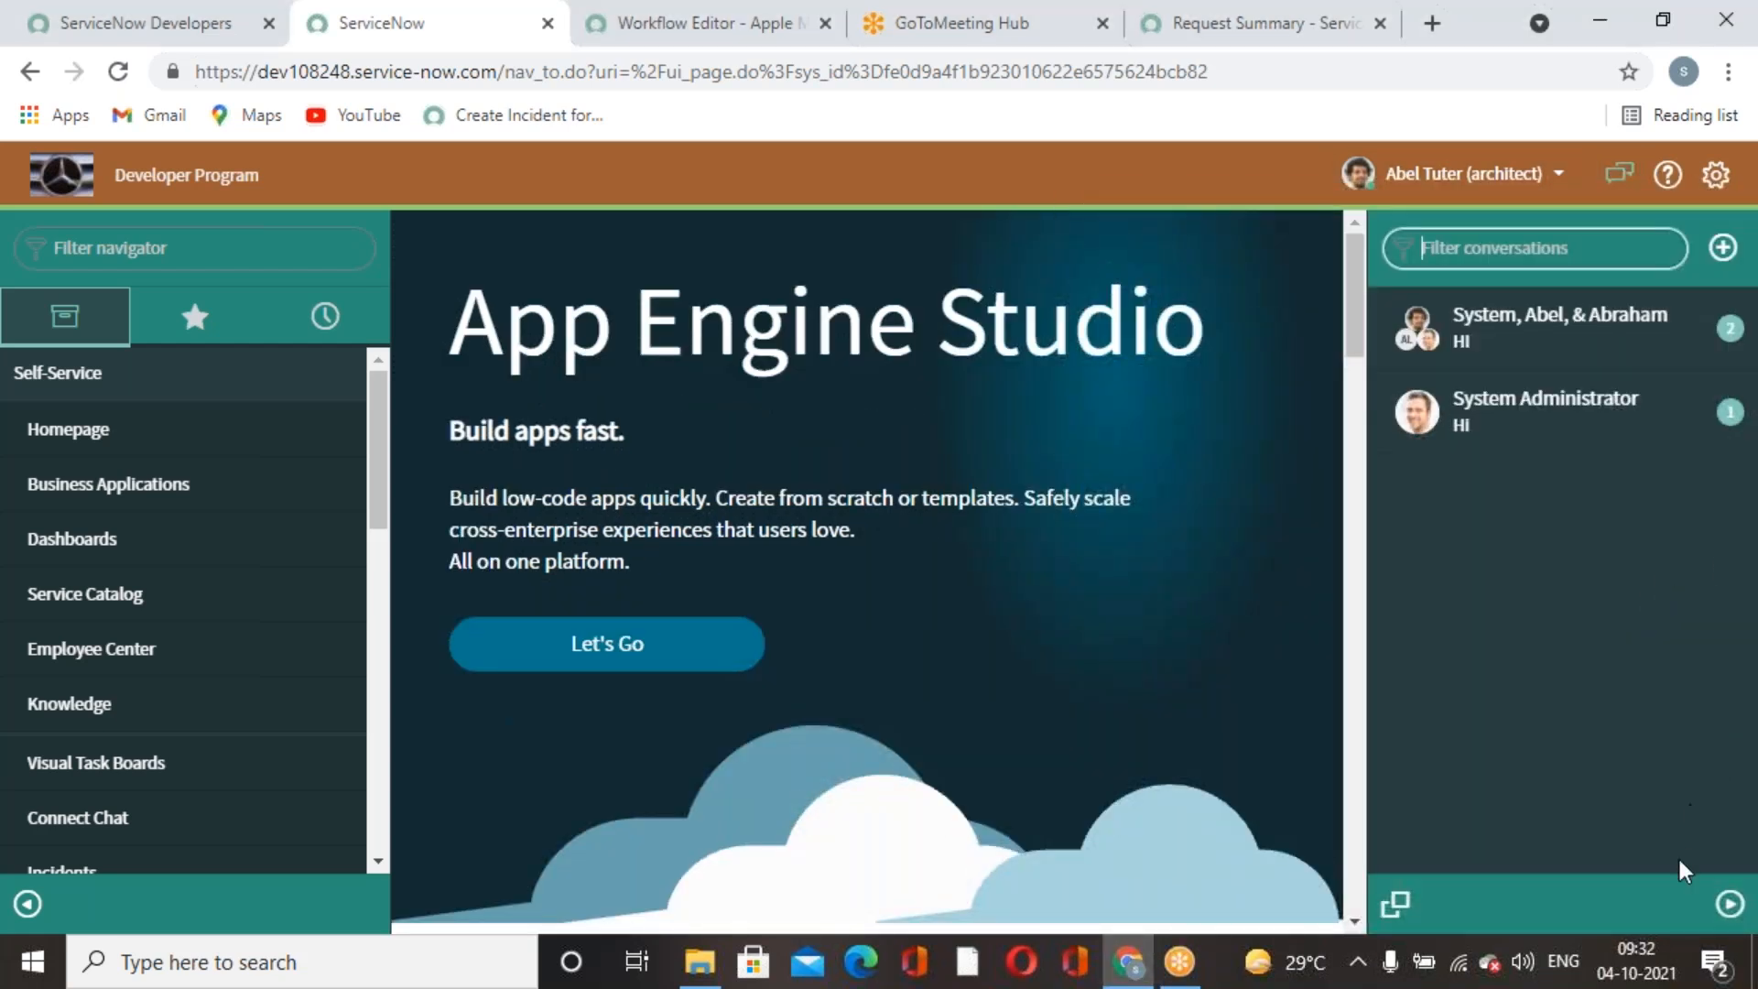
{"action": "left_click", "coordinate": [1621, 176]}
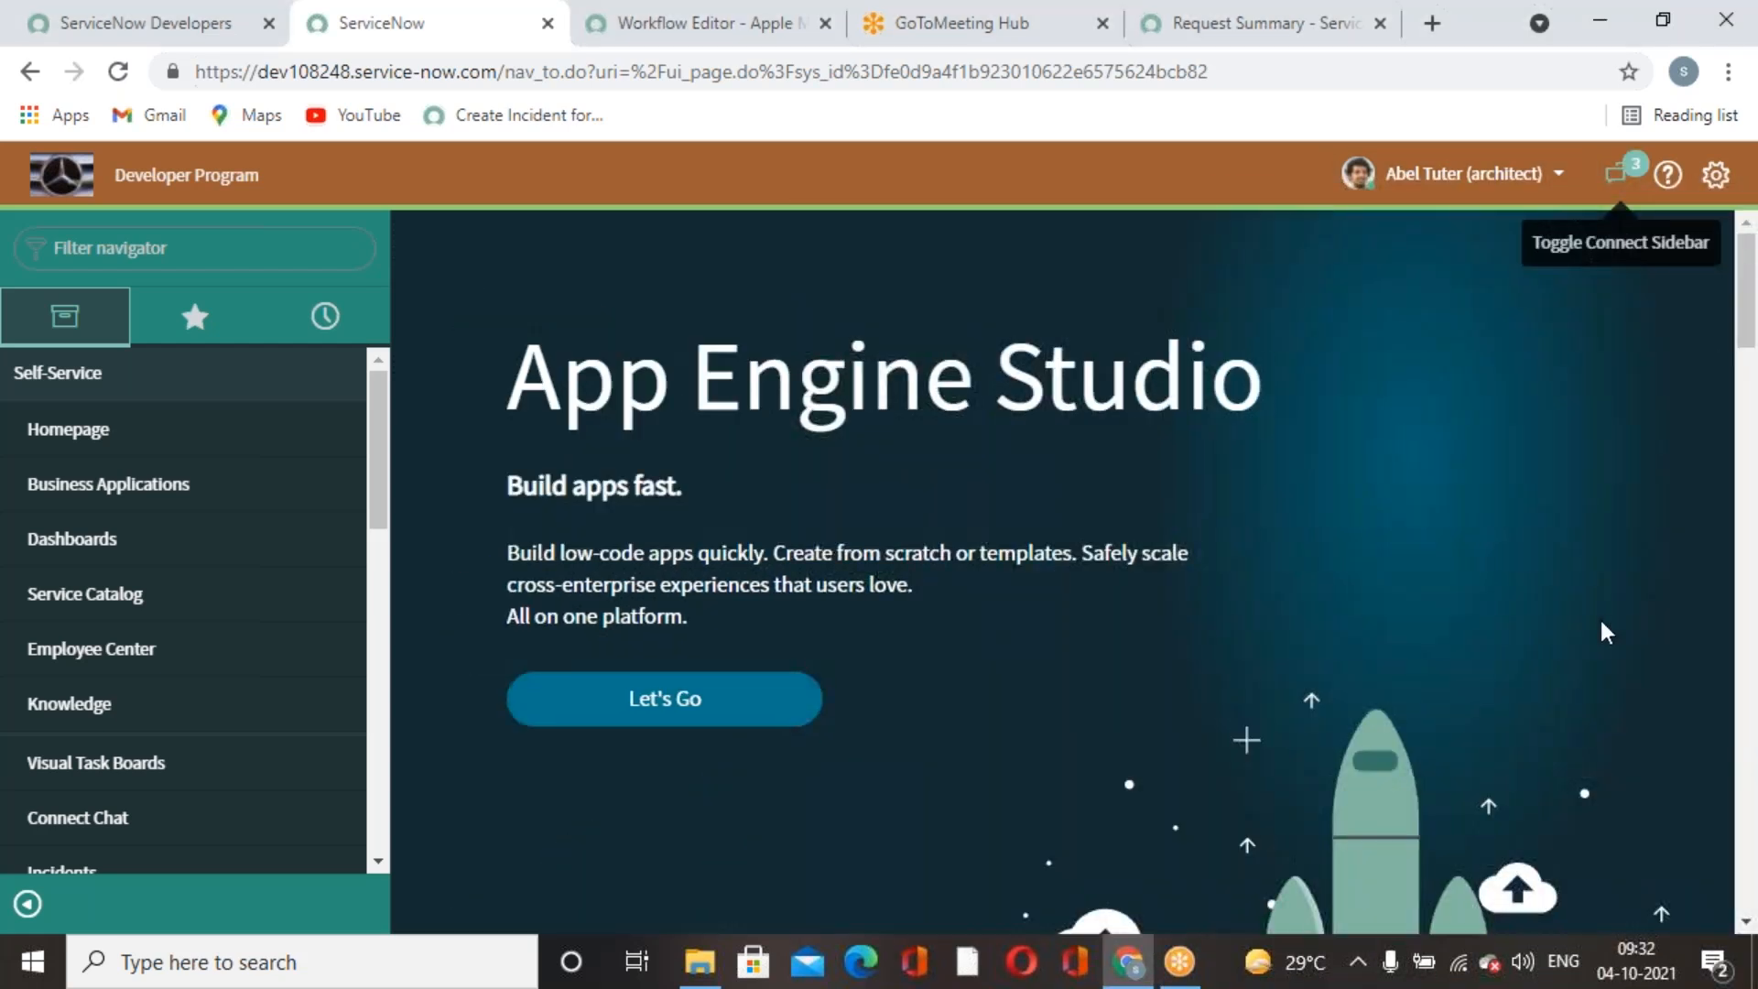
{"action": "left_click", "coordinate": [1621, 176]}
{"action": "left_click", "coordinate": [1316, 648]}
{"action": "left_click", "coordinate": [1621, 174]}
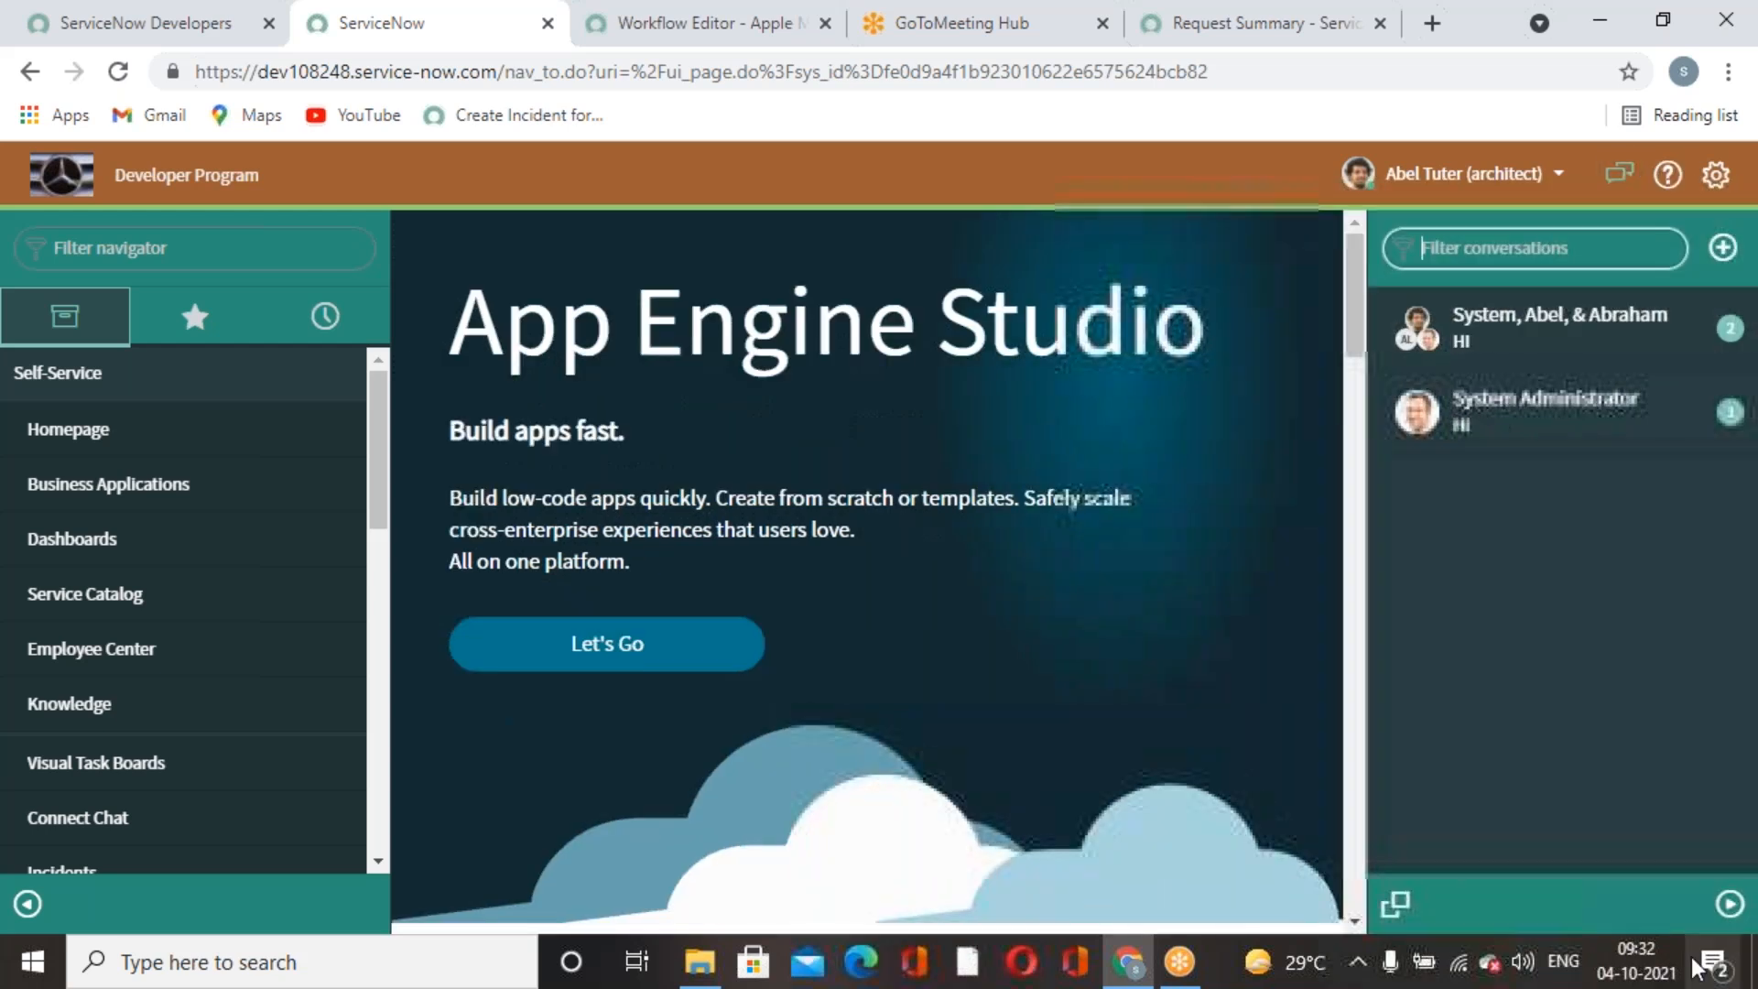
{"action": "left_click", "coordinate": [1730, 906]}
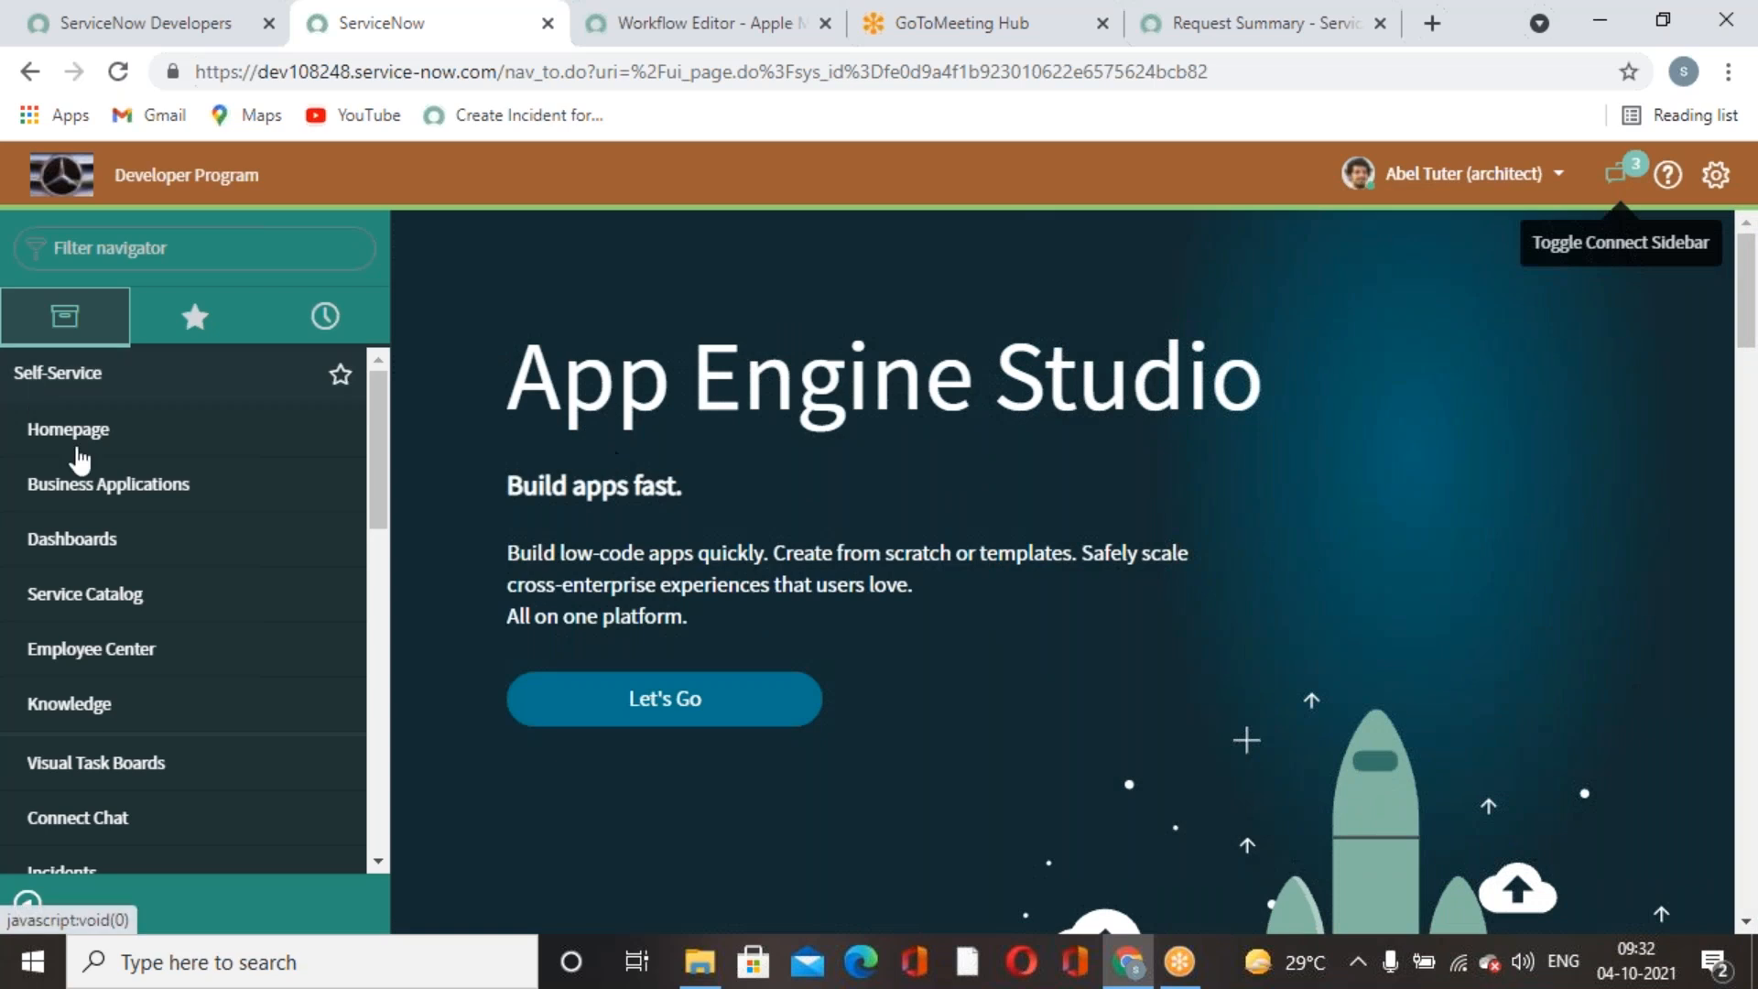
Reload the request summary as the impersonated employee and open the Apple mac pro 17 item from the catalog categories.
{"action": "left_click", "coordinate": [1300, 51]}
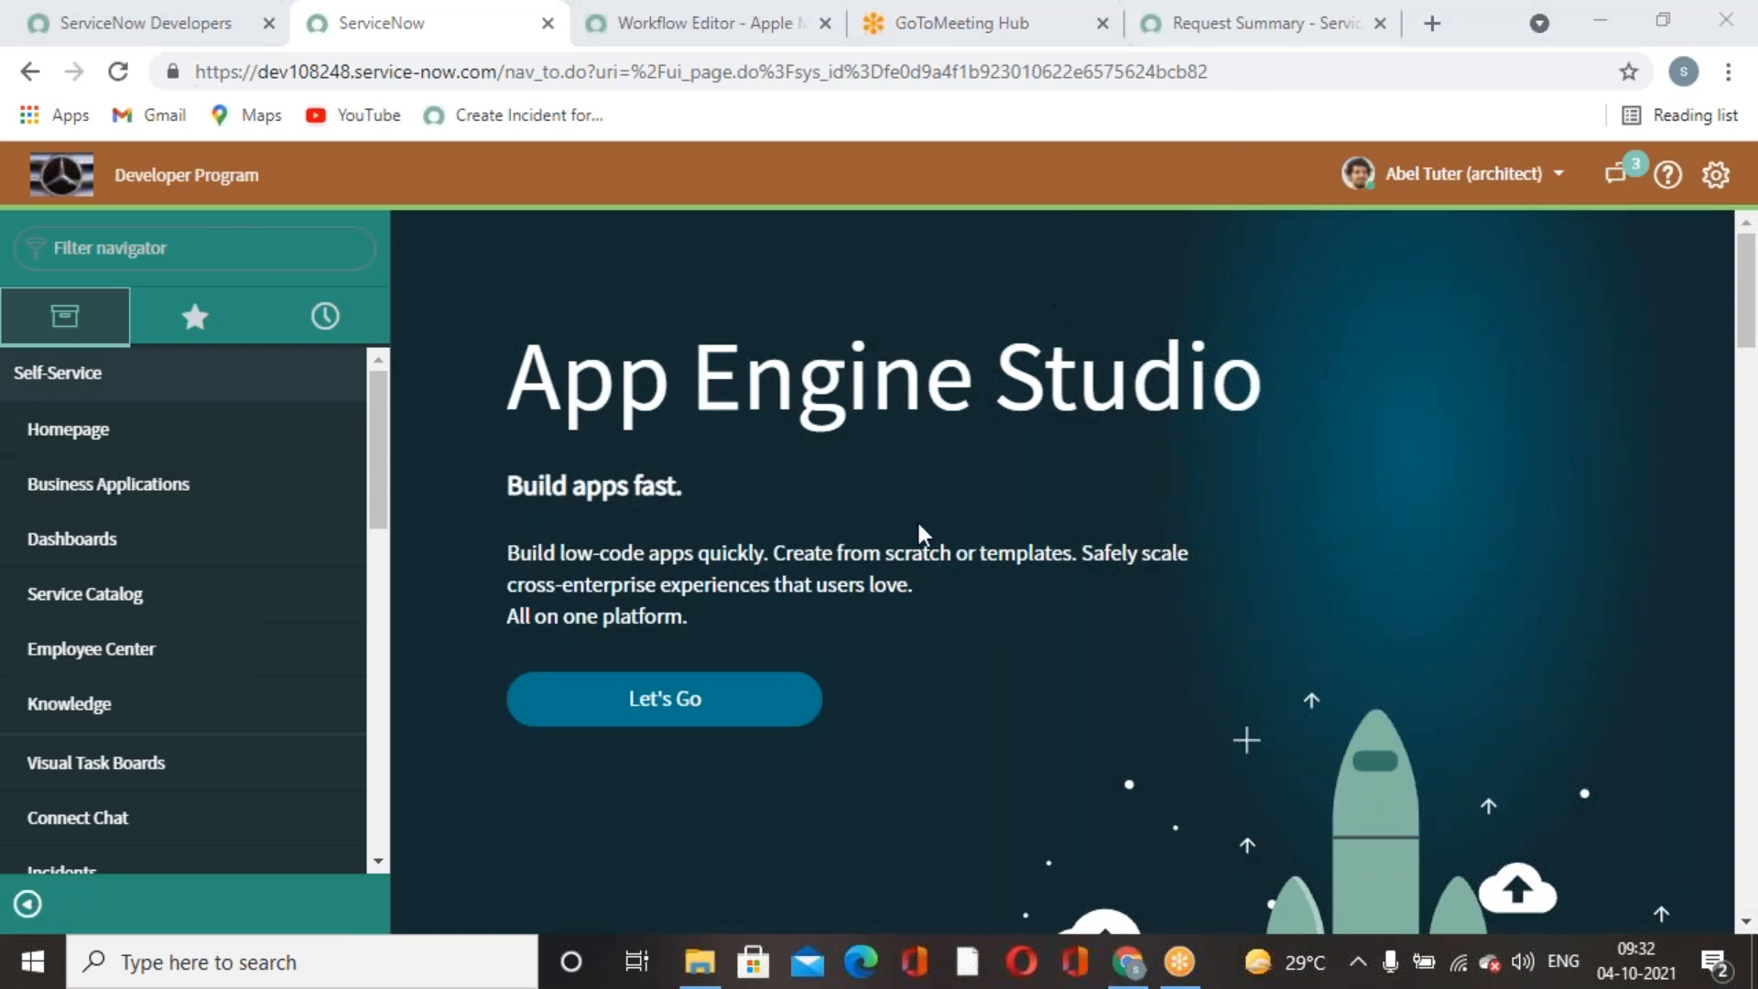
{"action": "left_click", "coordinate": [1303, 29]}
{"action": "left_click", "coordinate": [117, 71]}
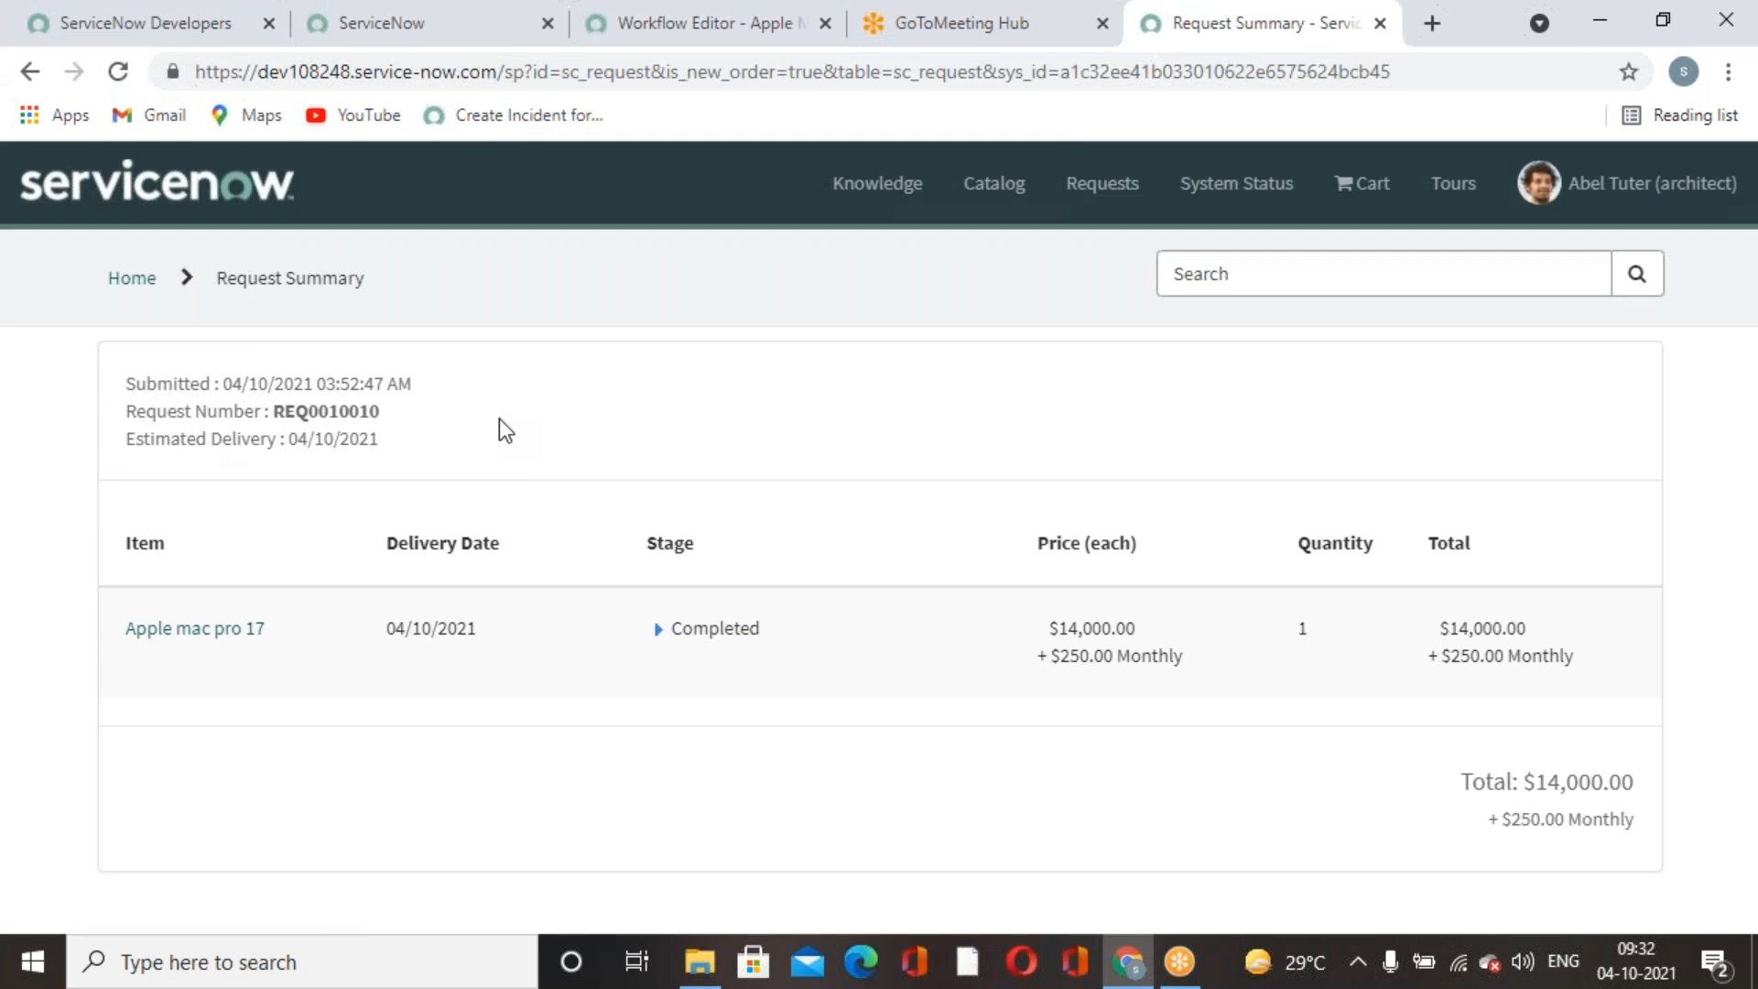
{"action": "left_click", "coordinate": [994, 183]}
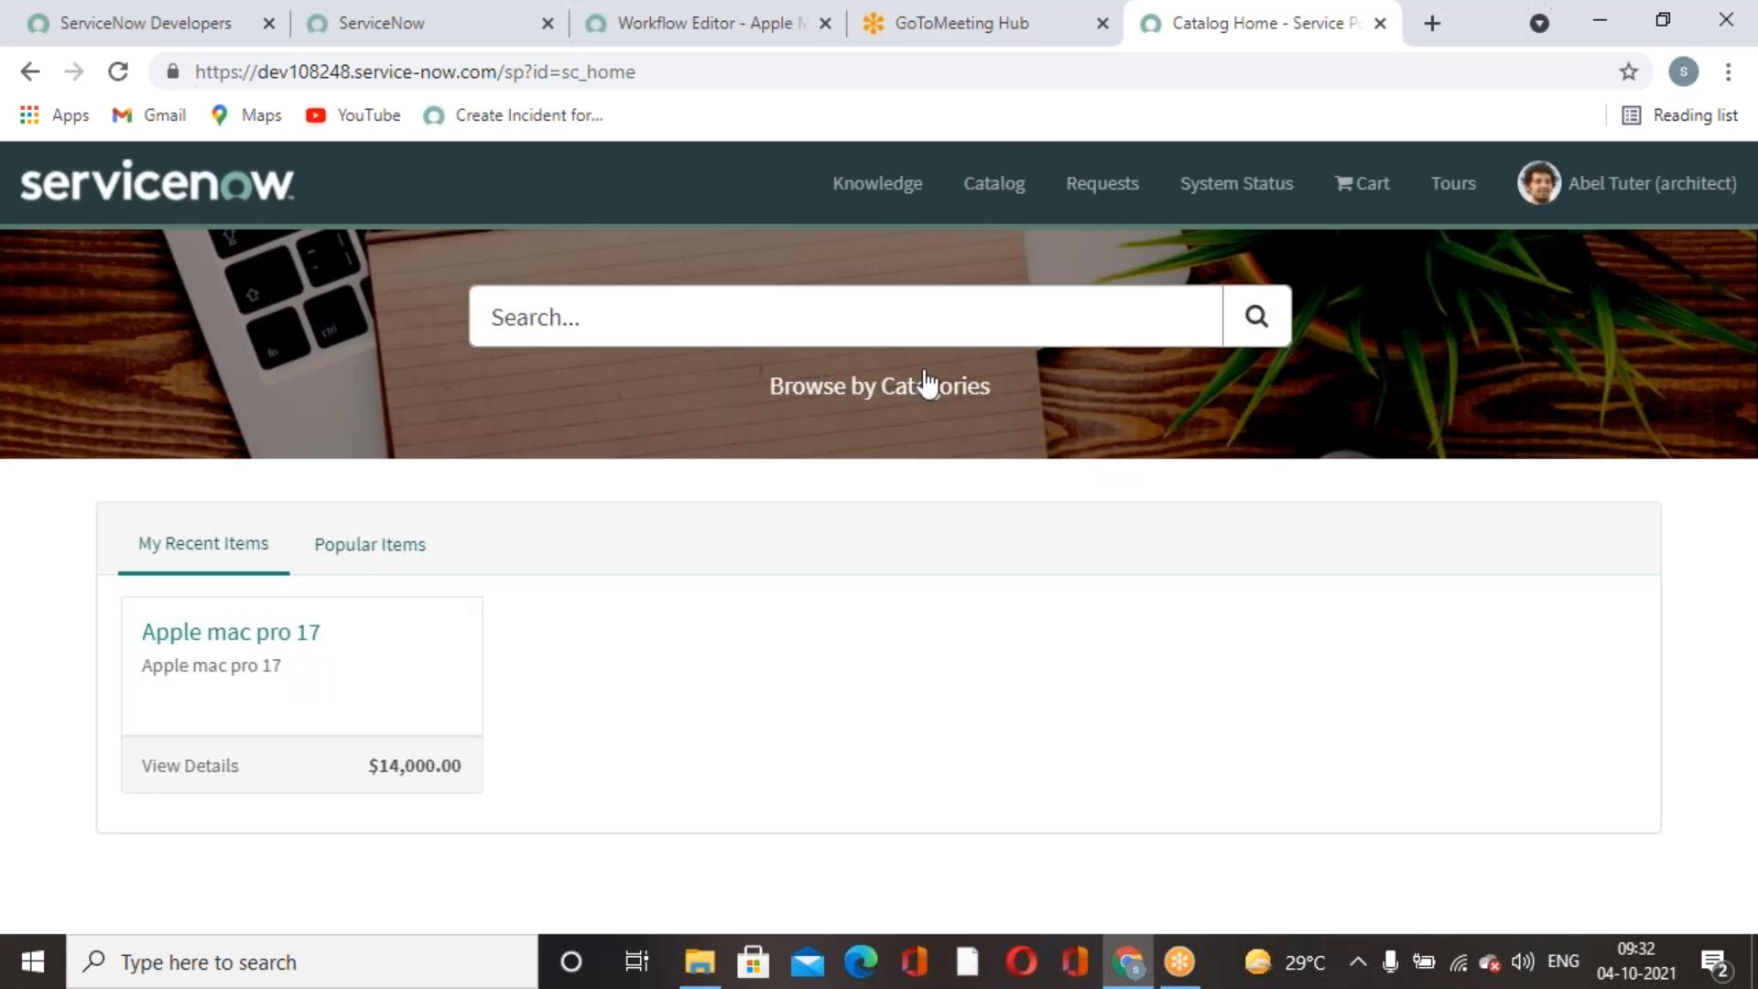
{"action": "left_click", "coordinate": [879, 394]}
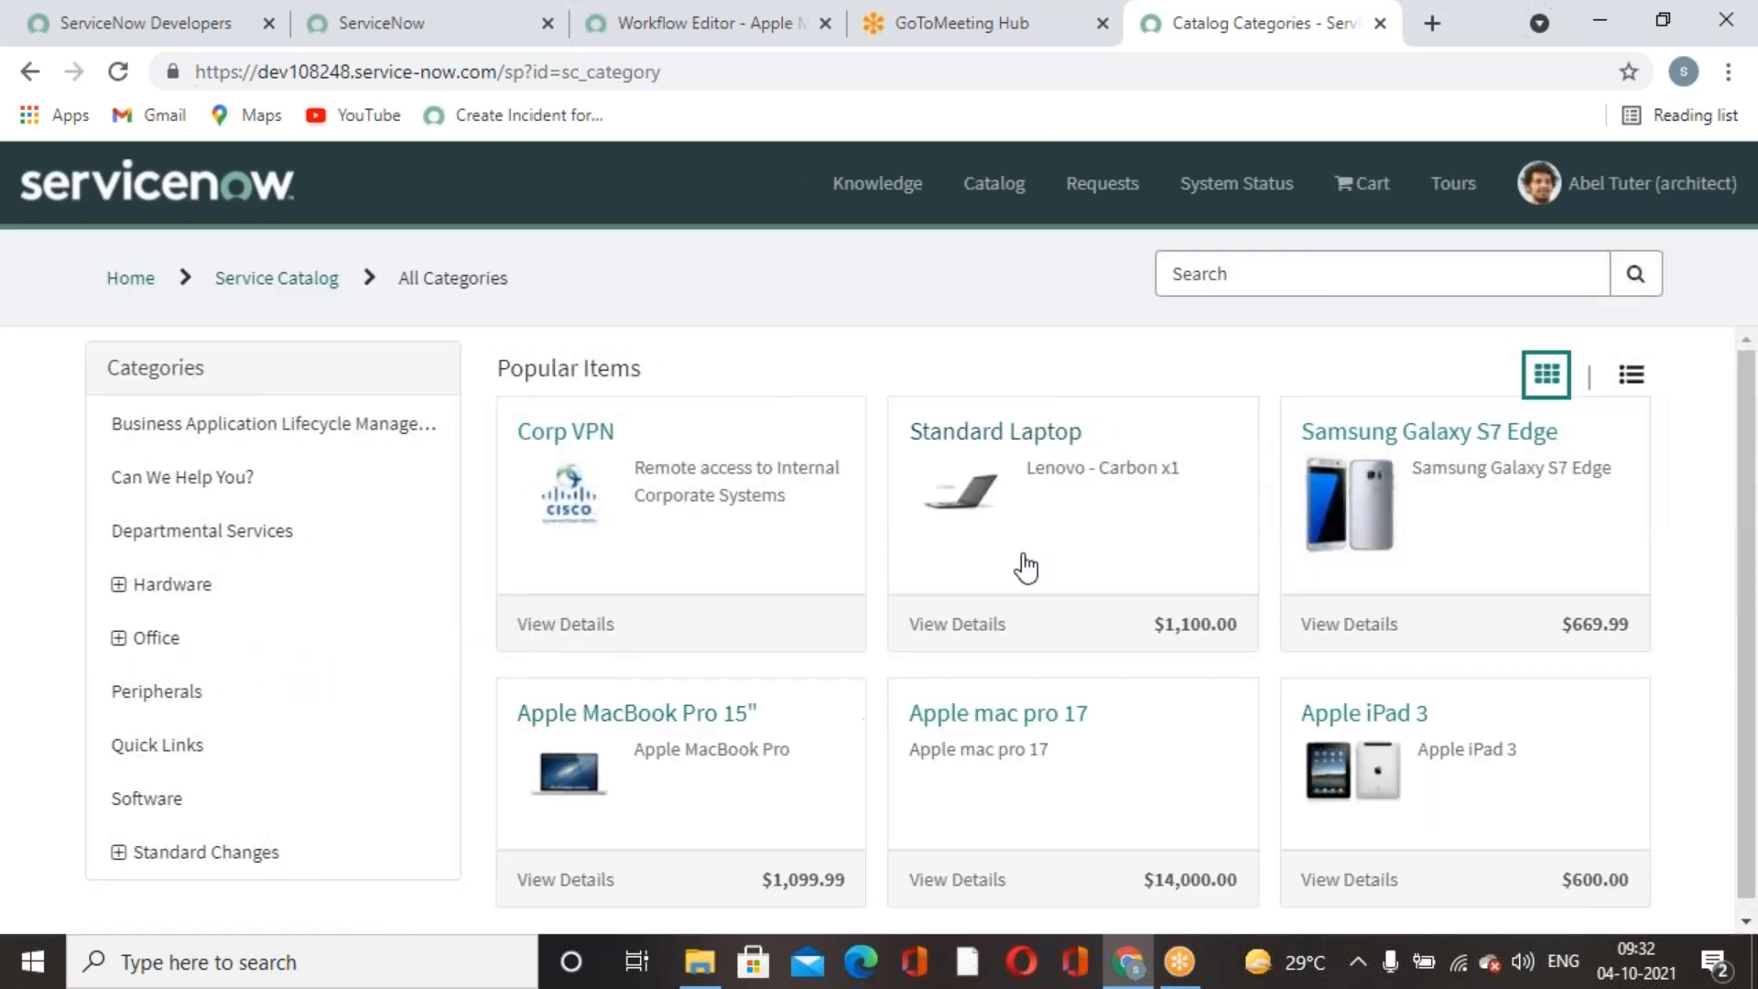
{"action": "left_click", "coordinate": [1073, 771]}
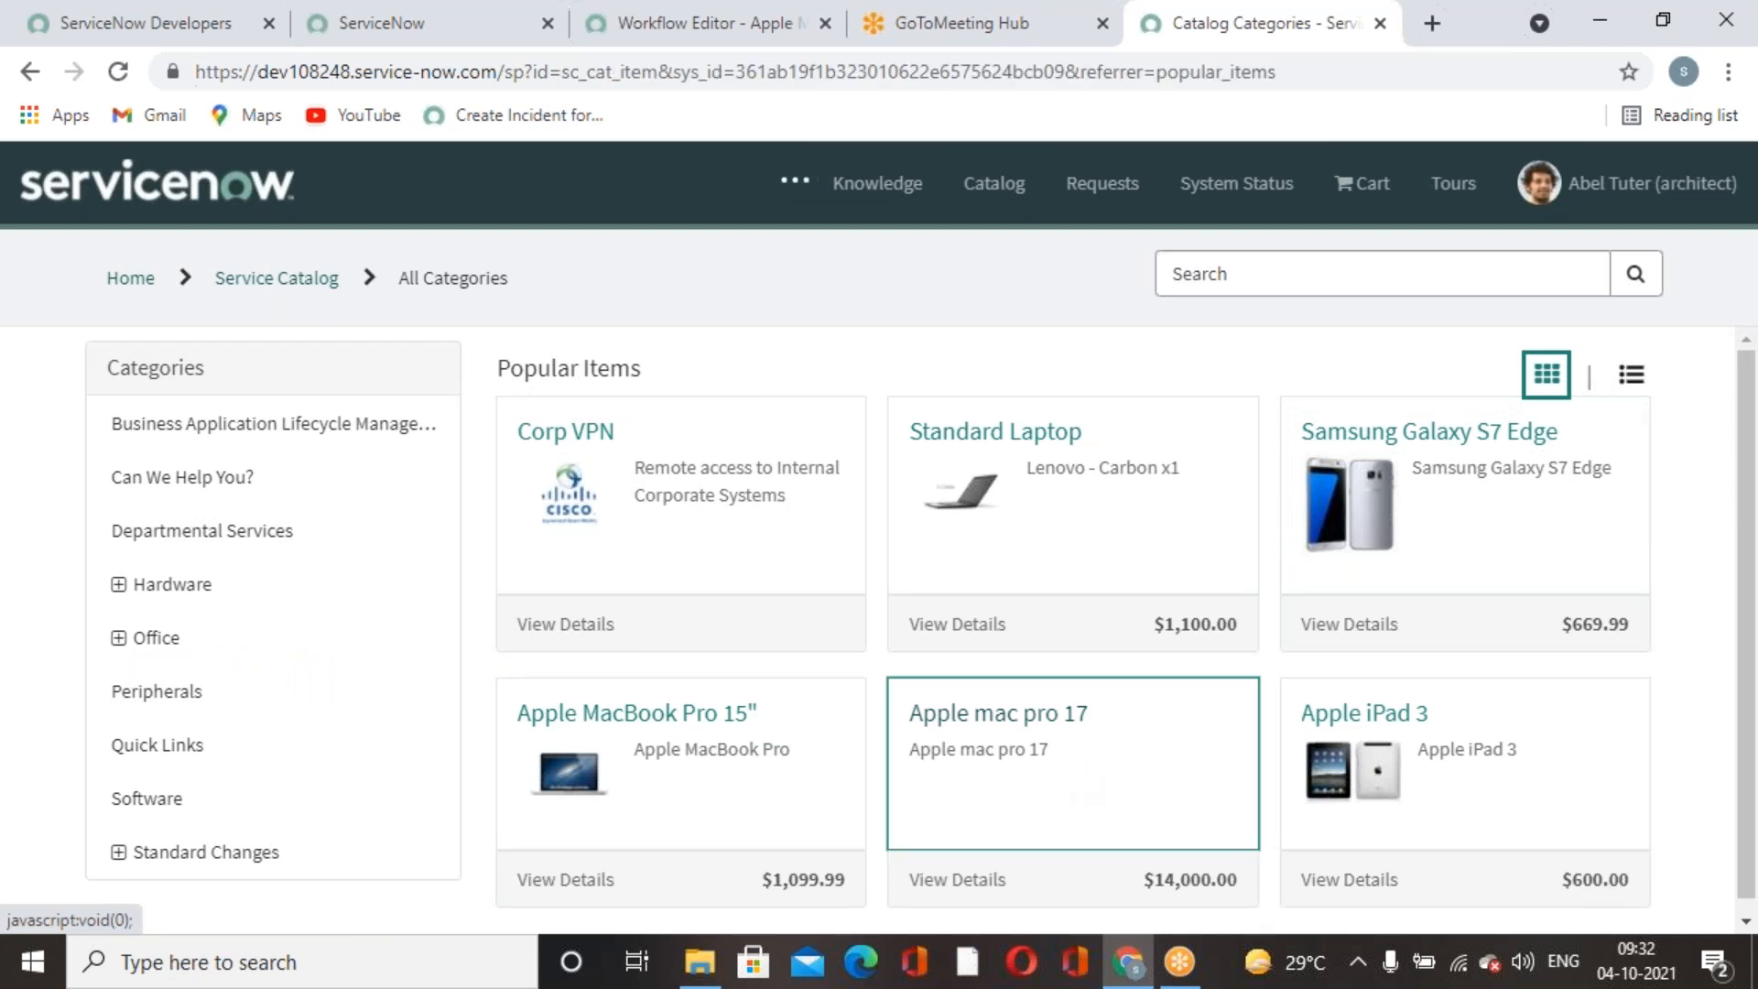
Fill in the employee's full name and select the reporting manager on the Apple mac pro 17 order form.
{"action": "left_click", "coordinate": [808, 553]}
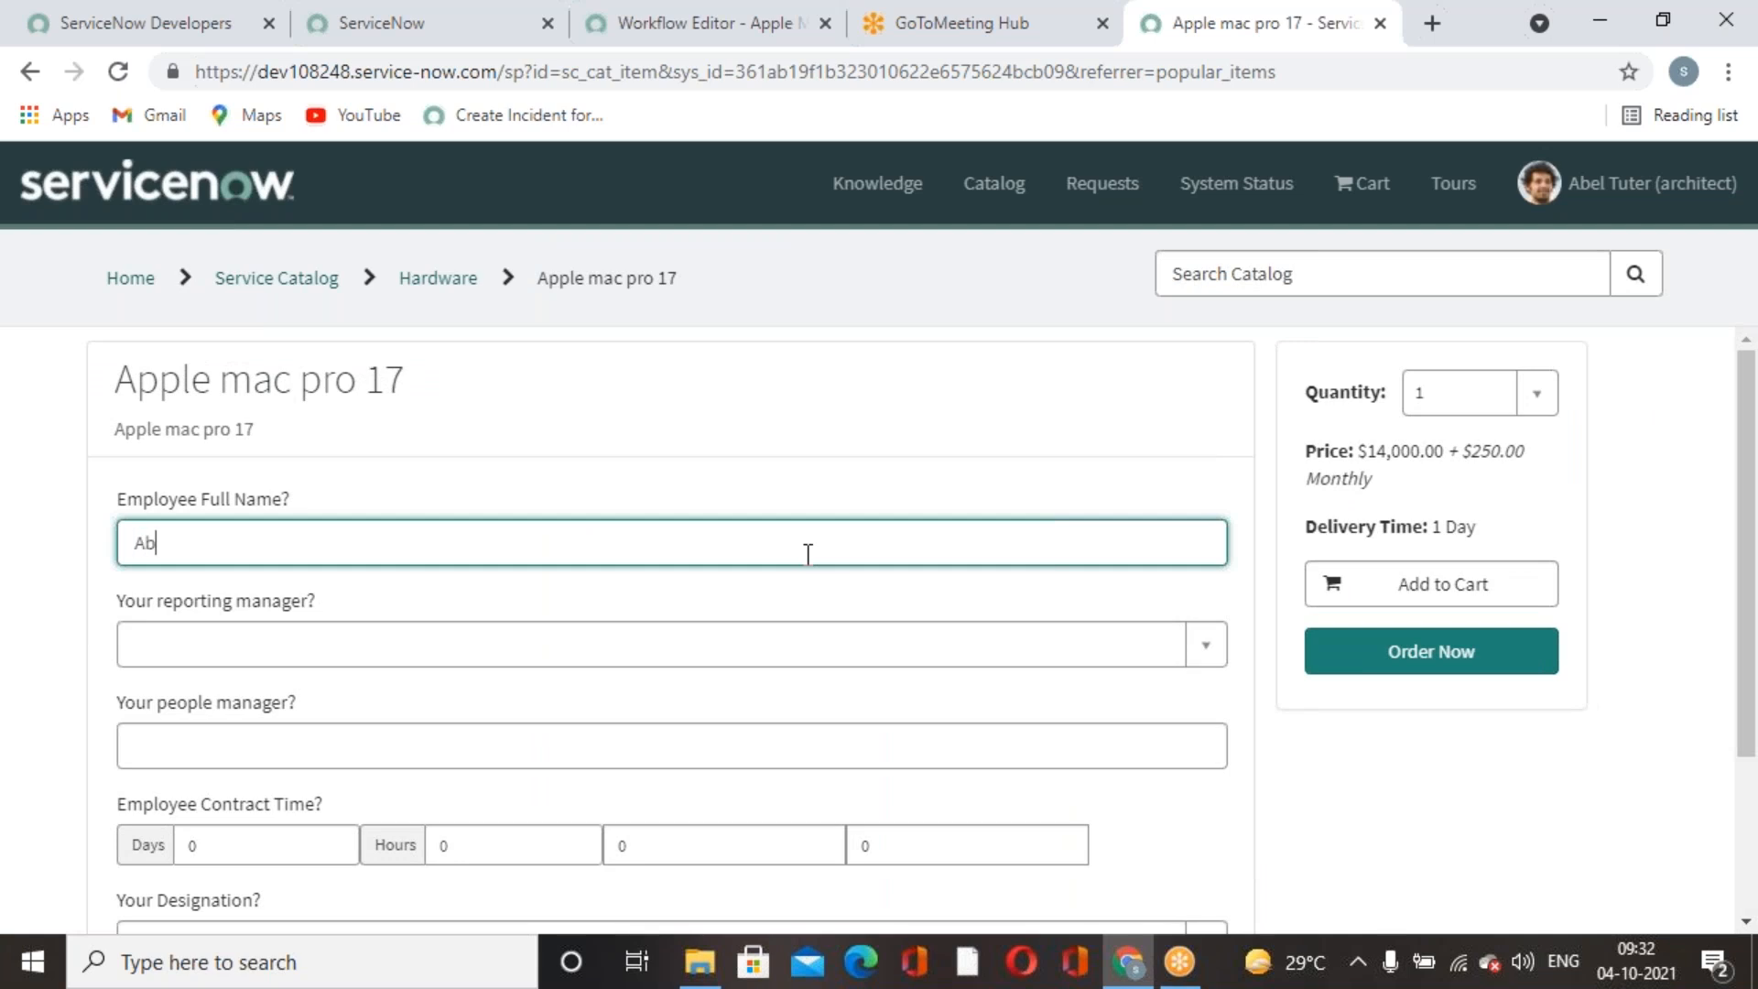
{"action": "type", "text": "Abel Tuter"}
{"action": "left_click", "coordinate": [1205, 643]}
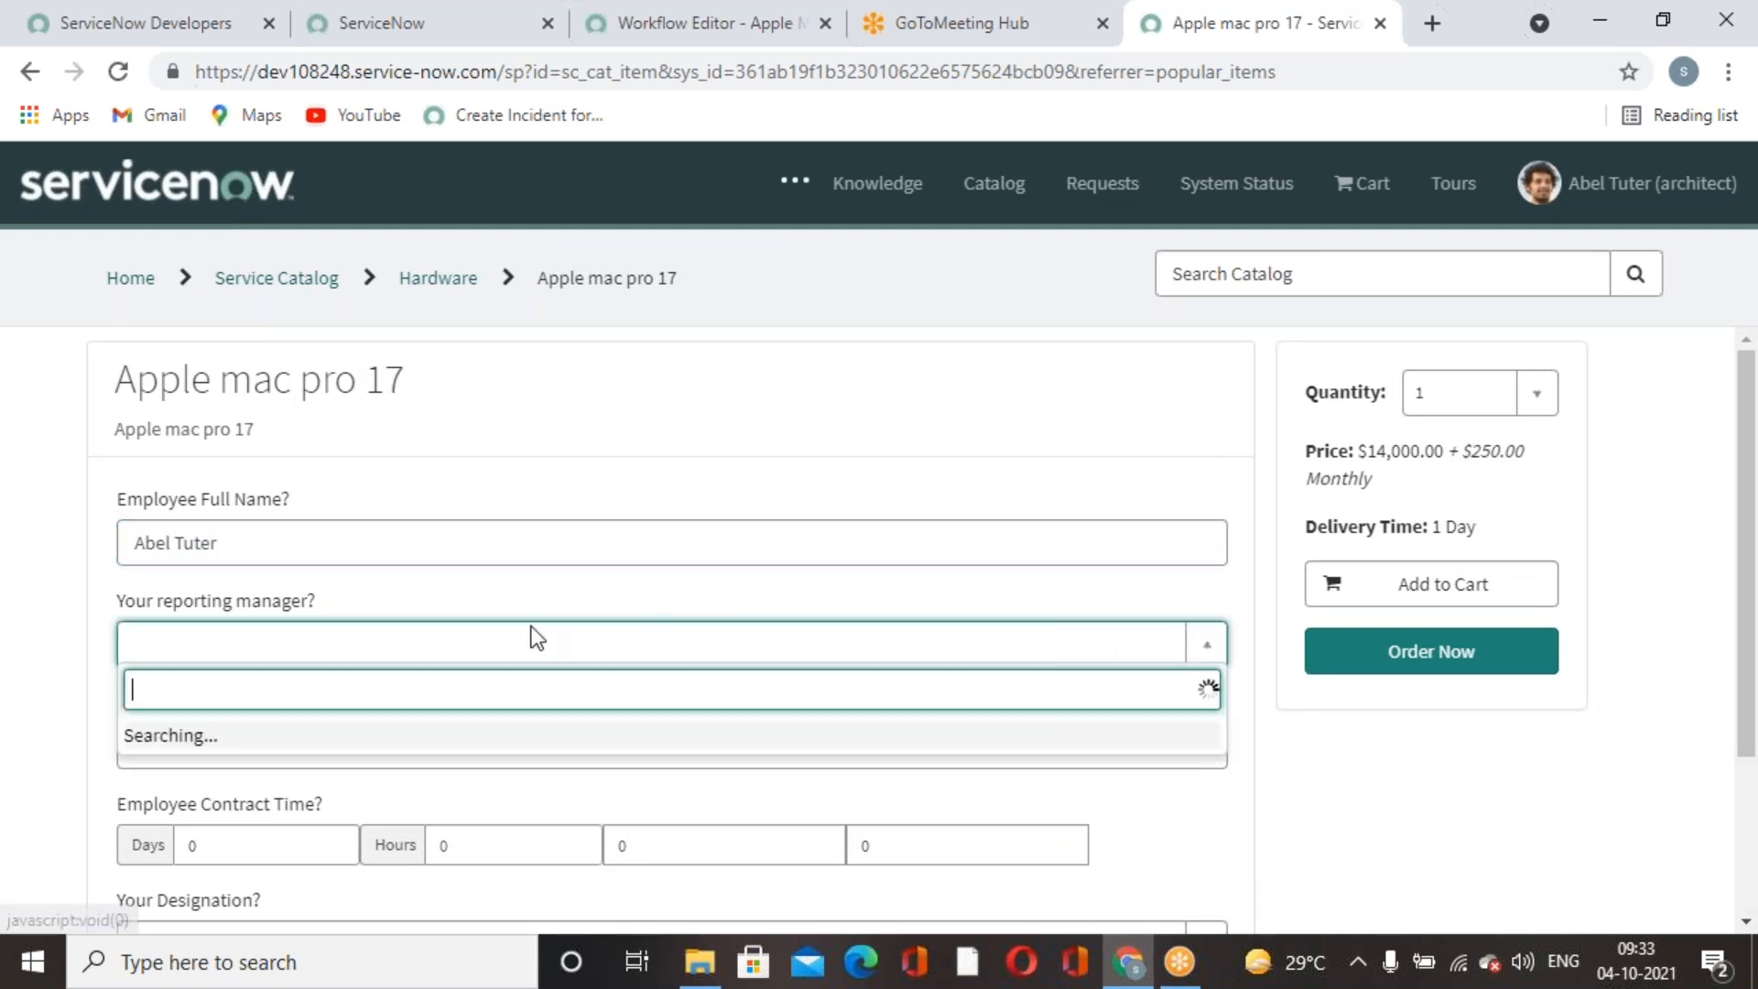
{"action": "type", "text": "fred l"}
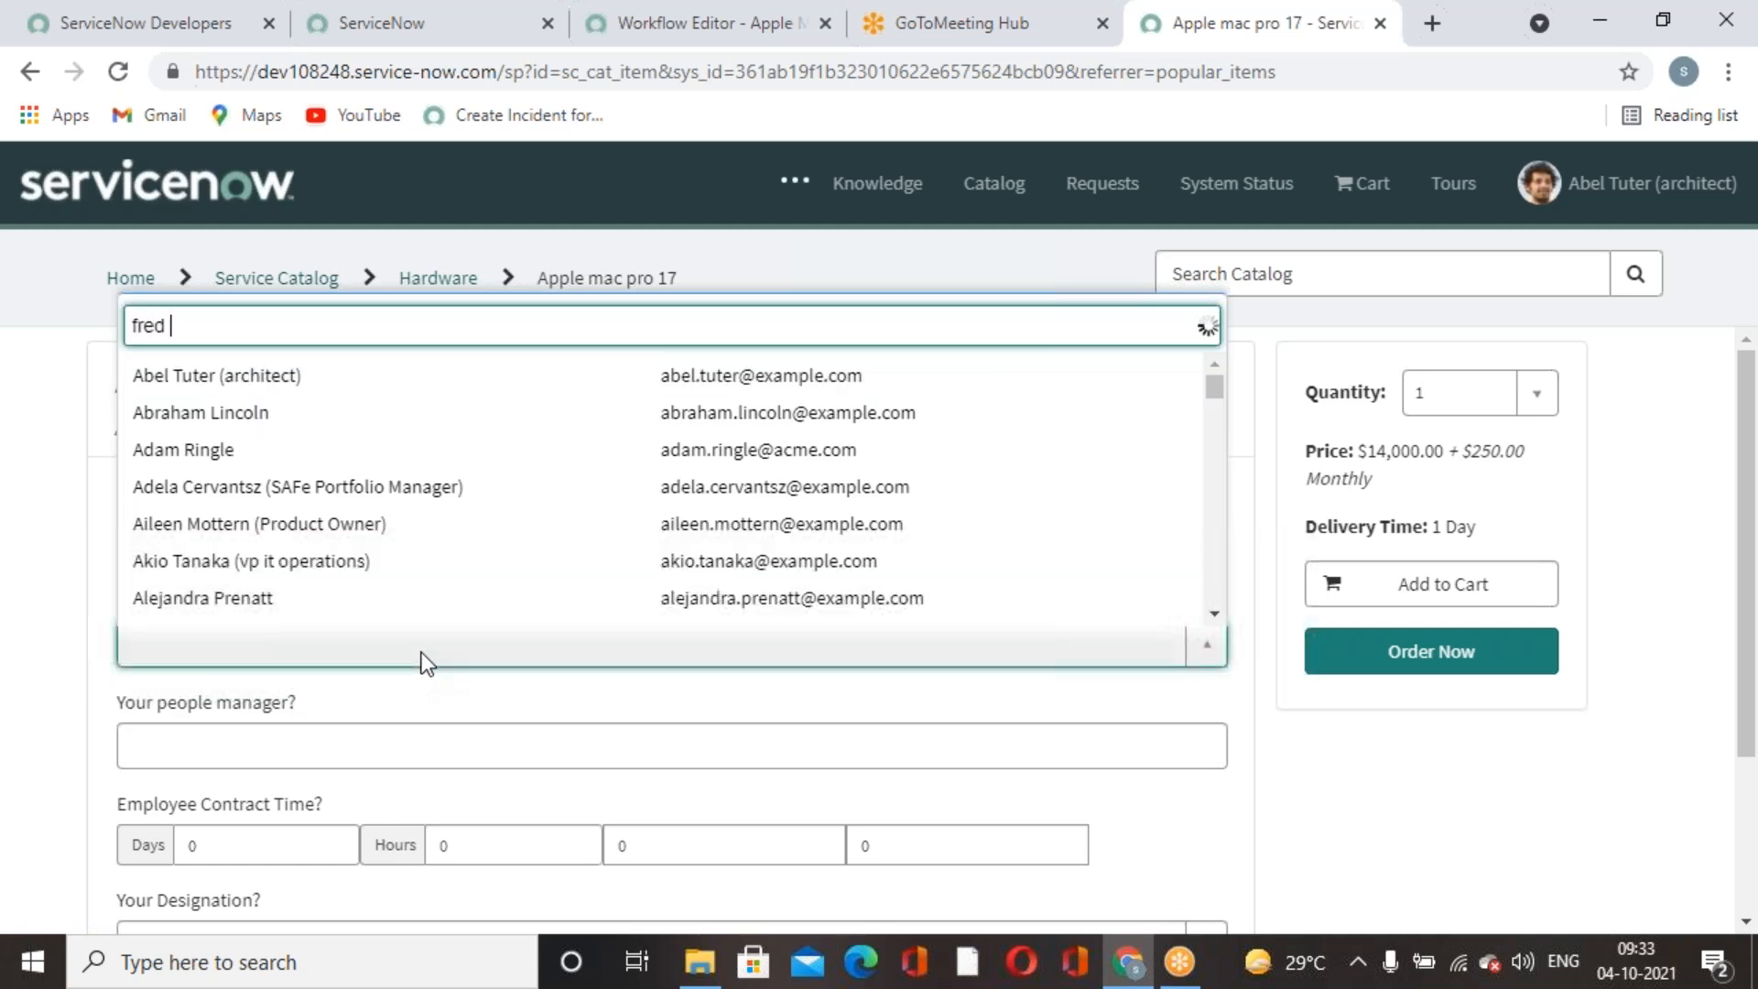
{"action": "type", "text": "udy"}
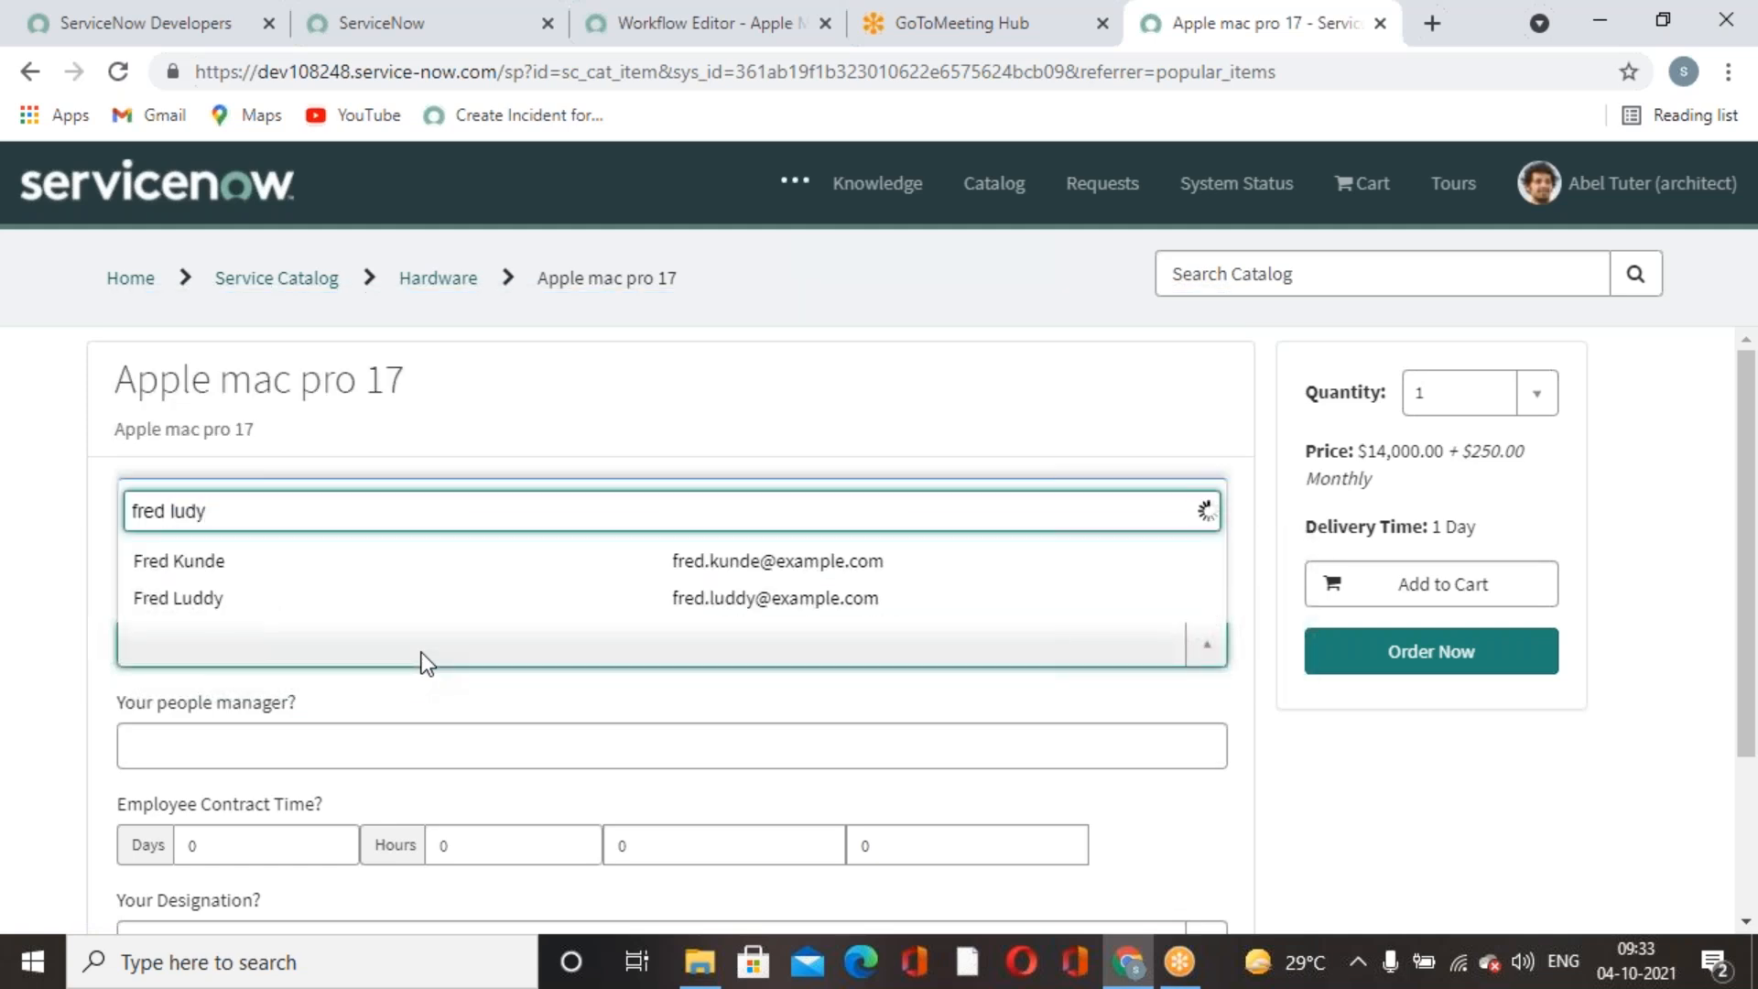
{"action": "key", "text": "BackSpace"}
{"action": "type", "text": "dy"}
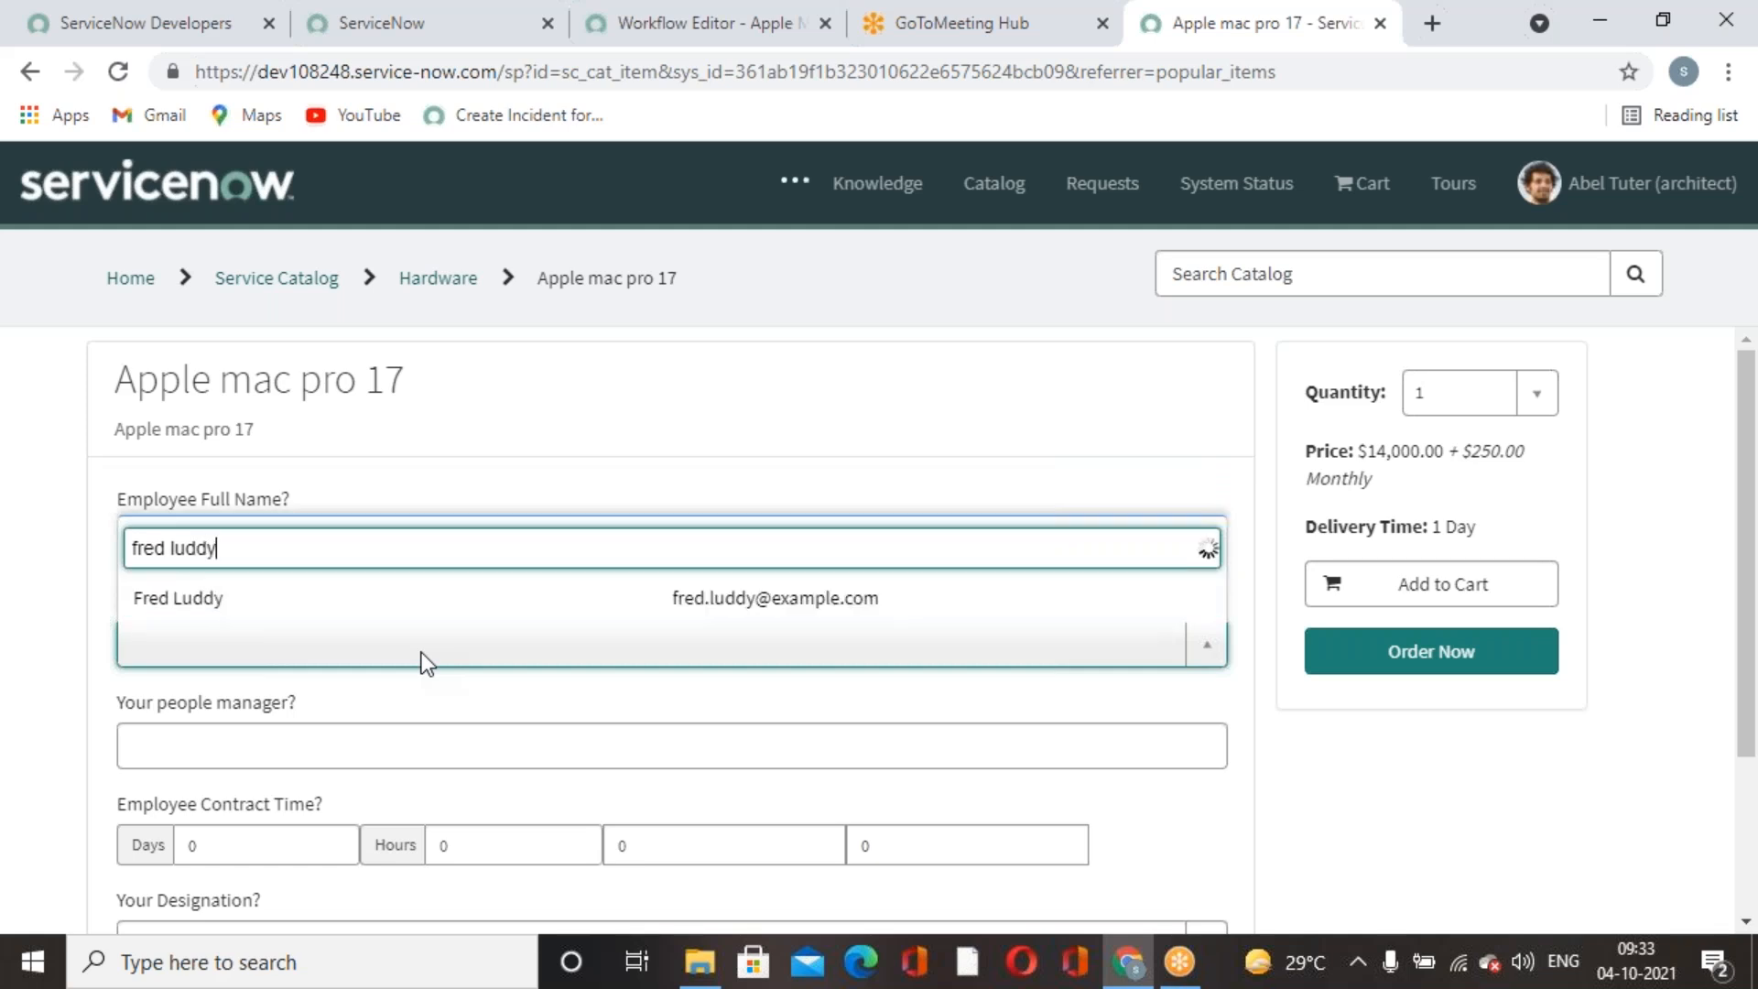
{"action": "left_click", "coordinate": [346, 604]}
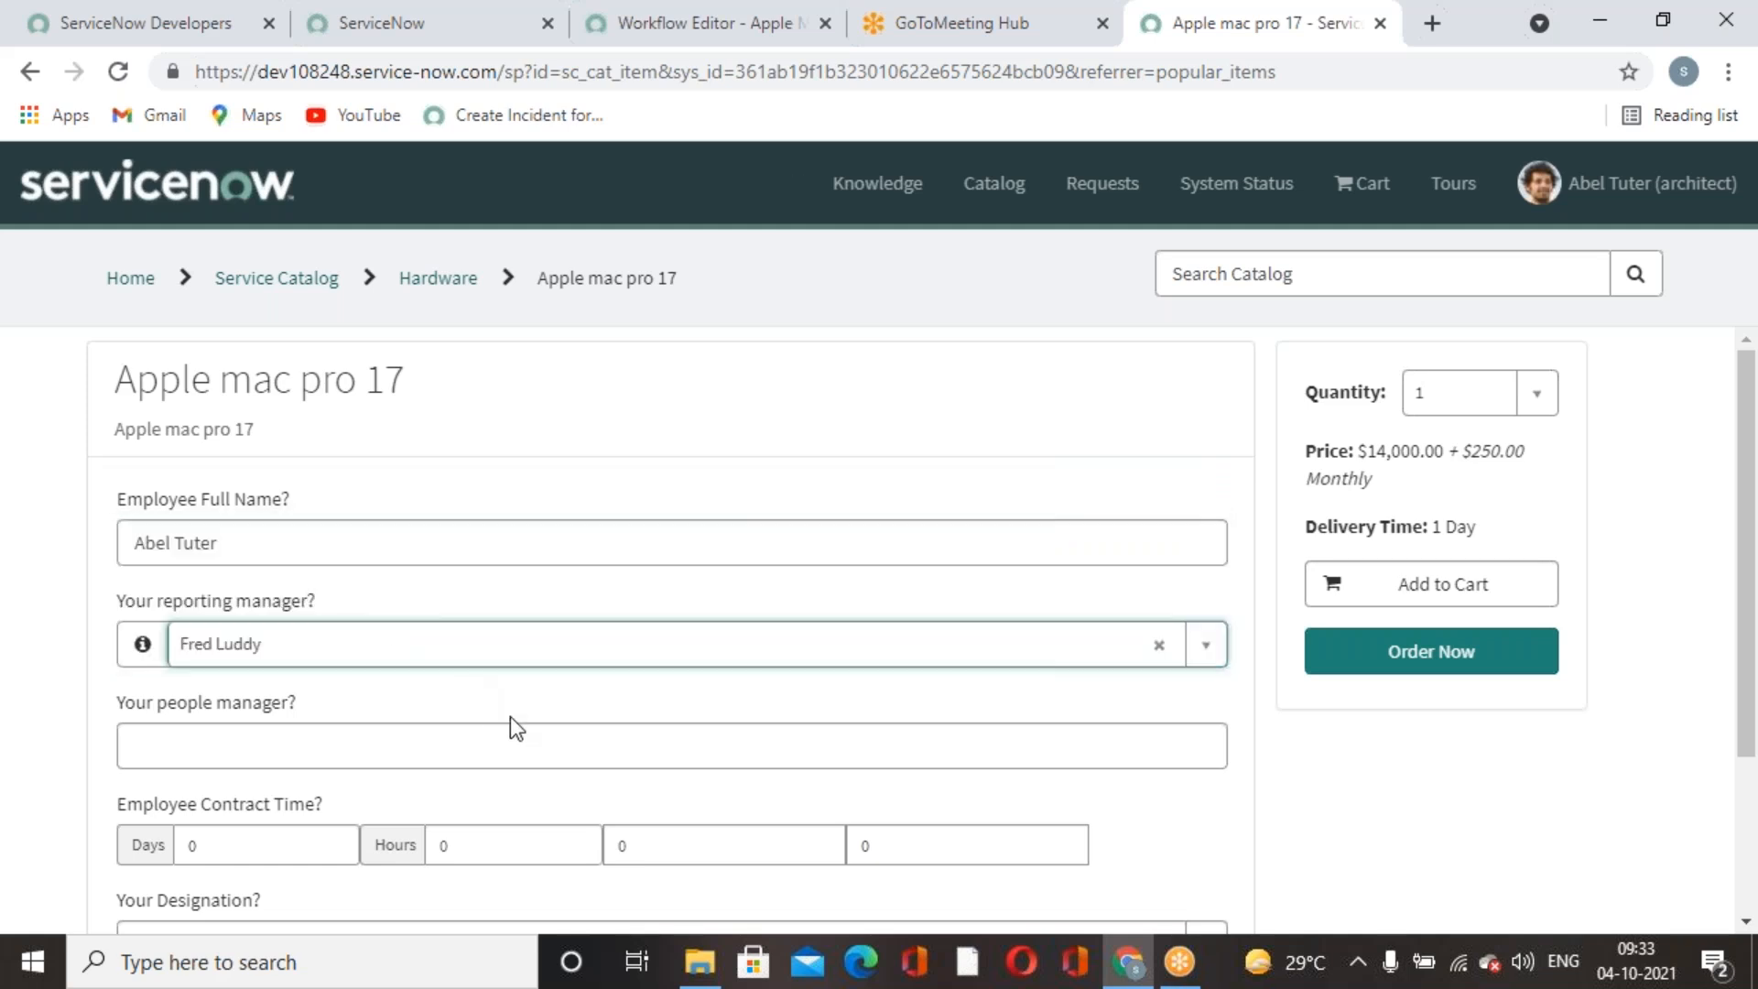
Set the designation to Team Member and order the Apple mac pro 17 through checkout.
{"action": "scroll", "coordinate": [509, 716], "scroll_direction": "down", "scroll_amount": 3}
{"action": "left_click", "coordinate": [1062, 728]}
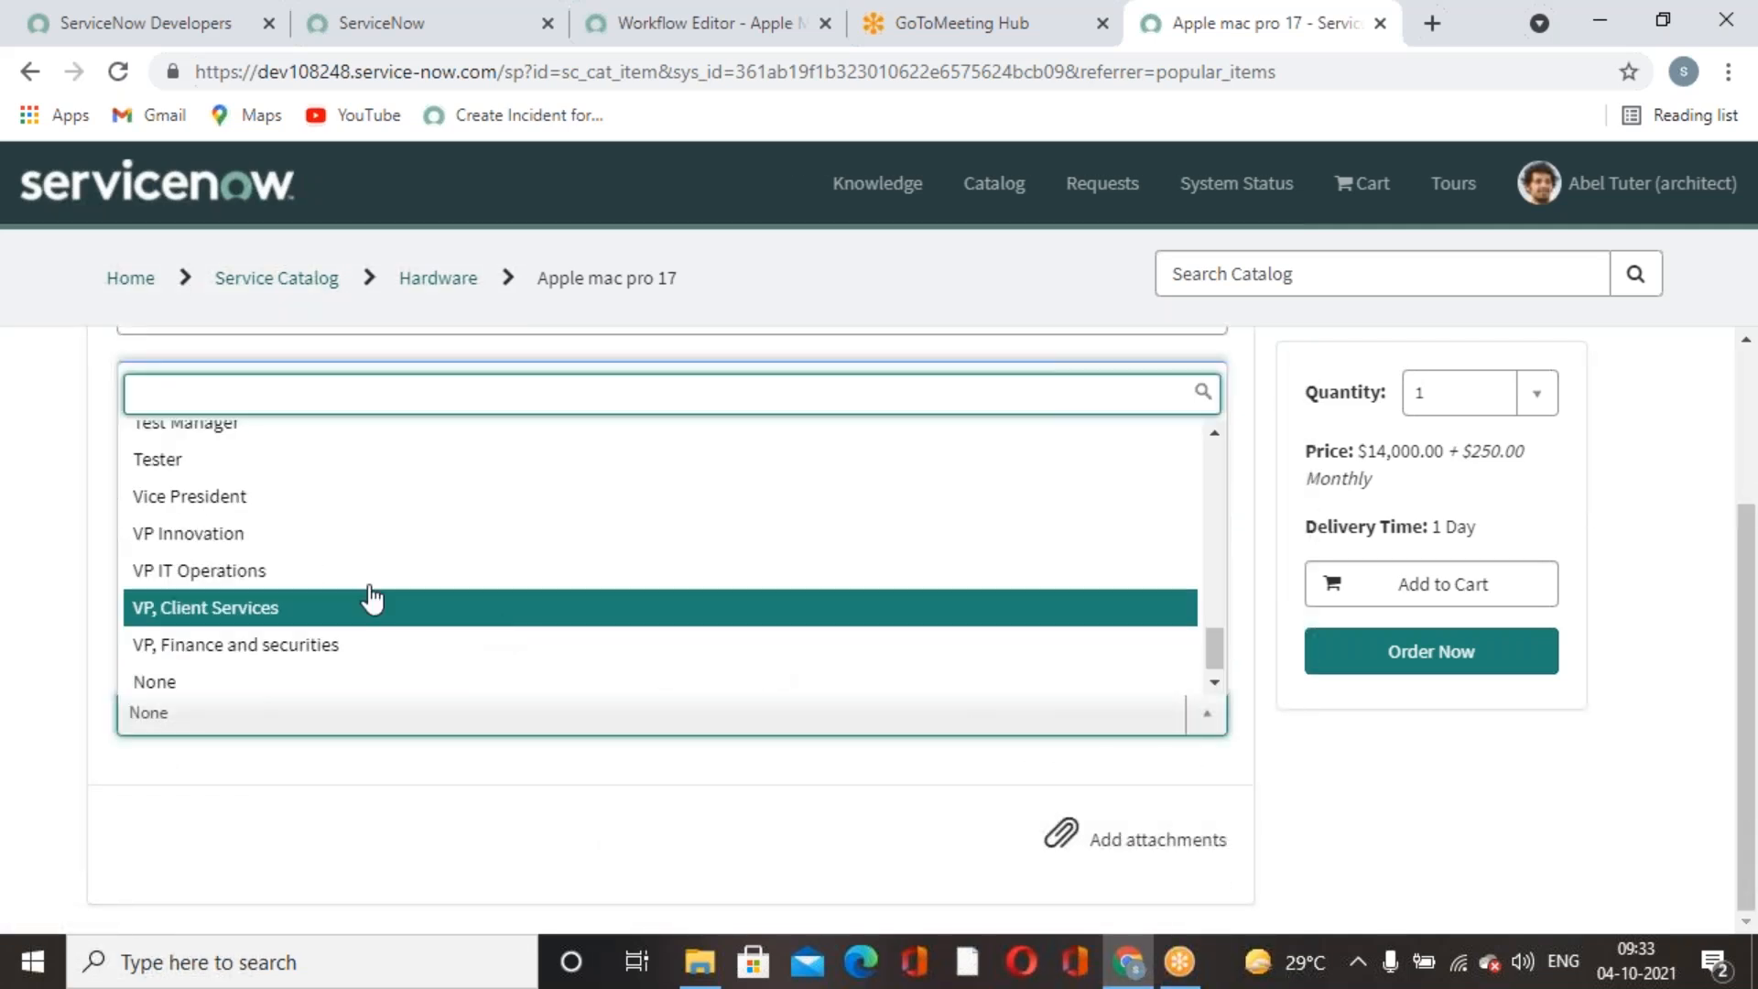
{"action": "scroll", "coordinate": [243, 588], "scroll_direction": "up", "scroll_amount": 3}
{"action": "scroll", "coordinate": [219, 595], "scroll_direction": "down", "scroll_amount": 2}
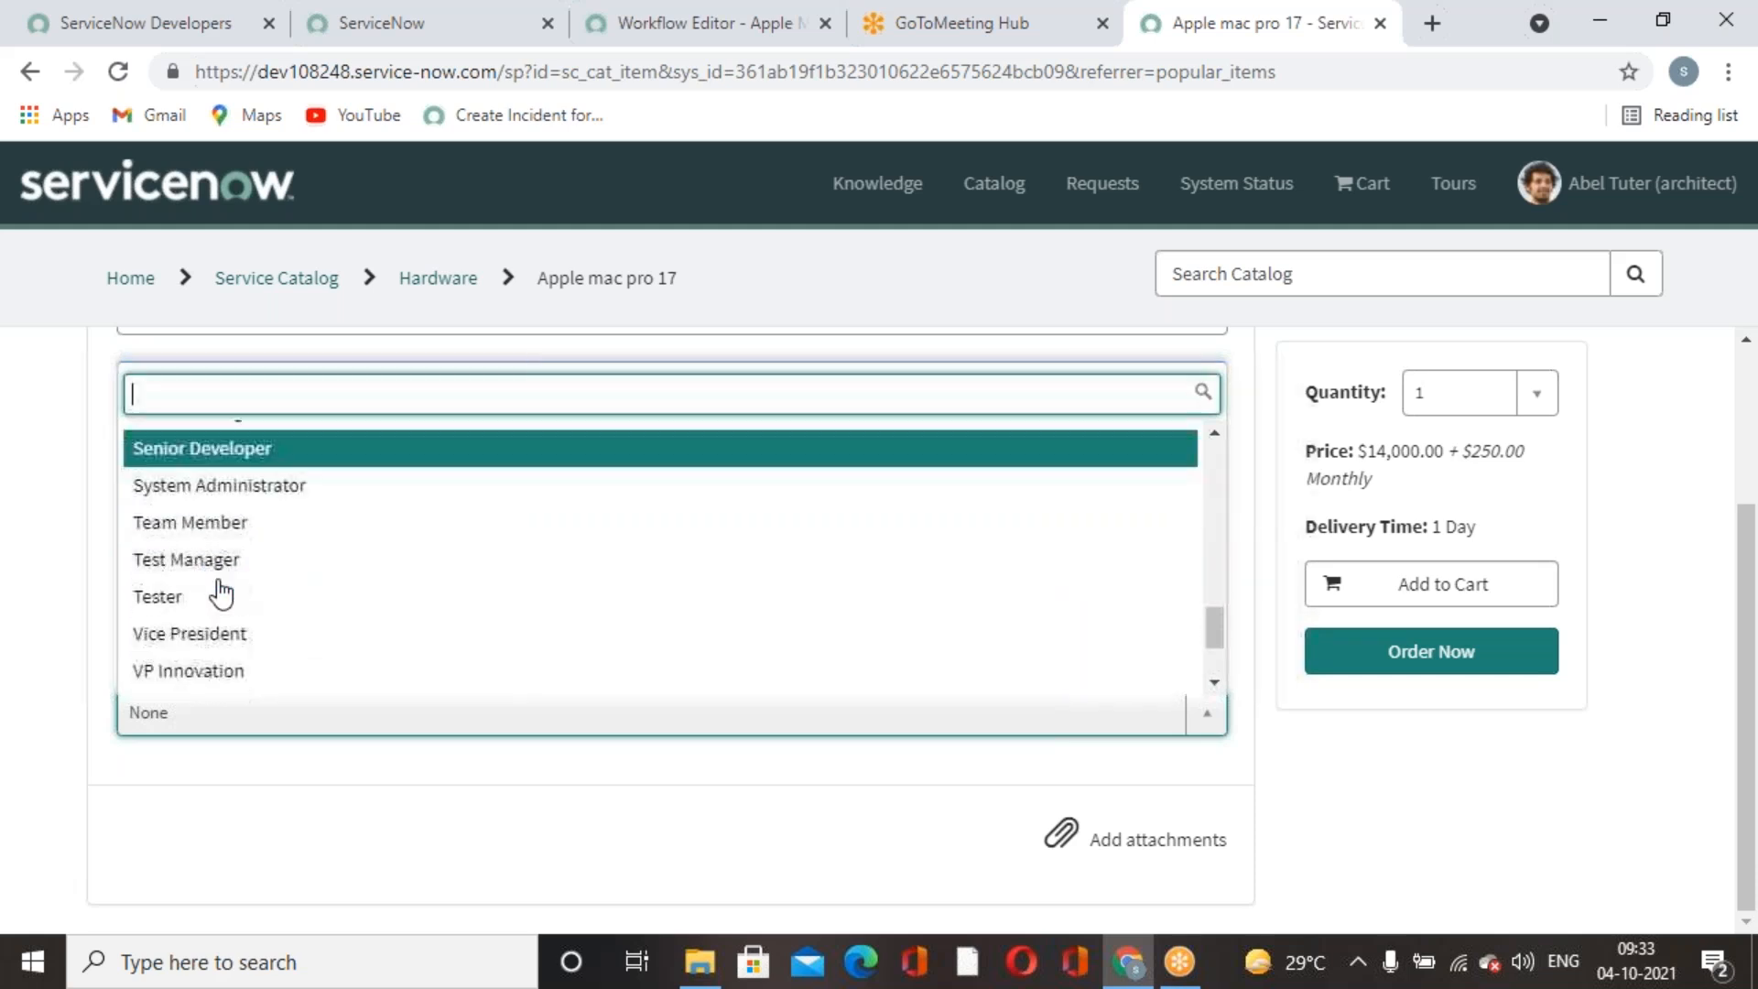
{"action": "left_click", "coordinate": [155, 517]}
{"action": "left_click", "coordinate": [628, 793]}
{"action": "left_click", "coordinate": [1463, 667]}
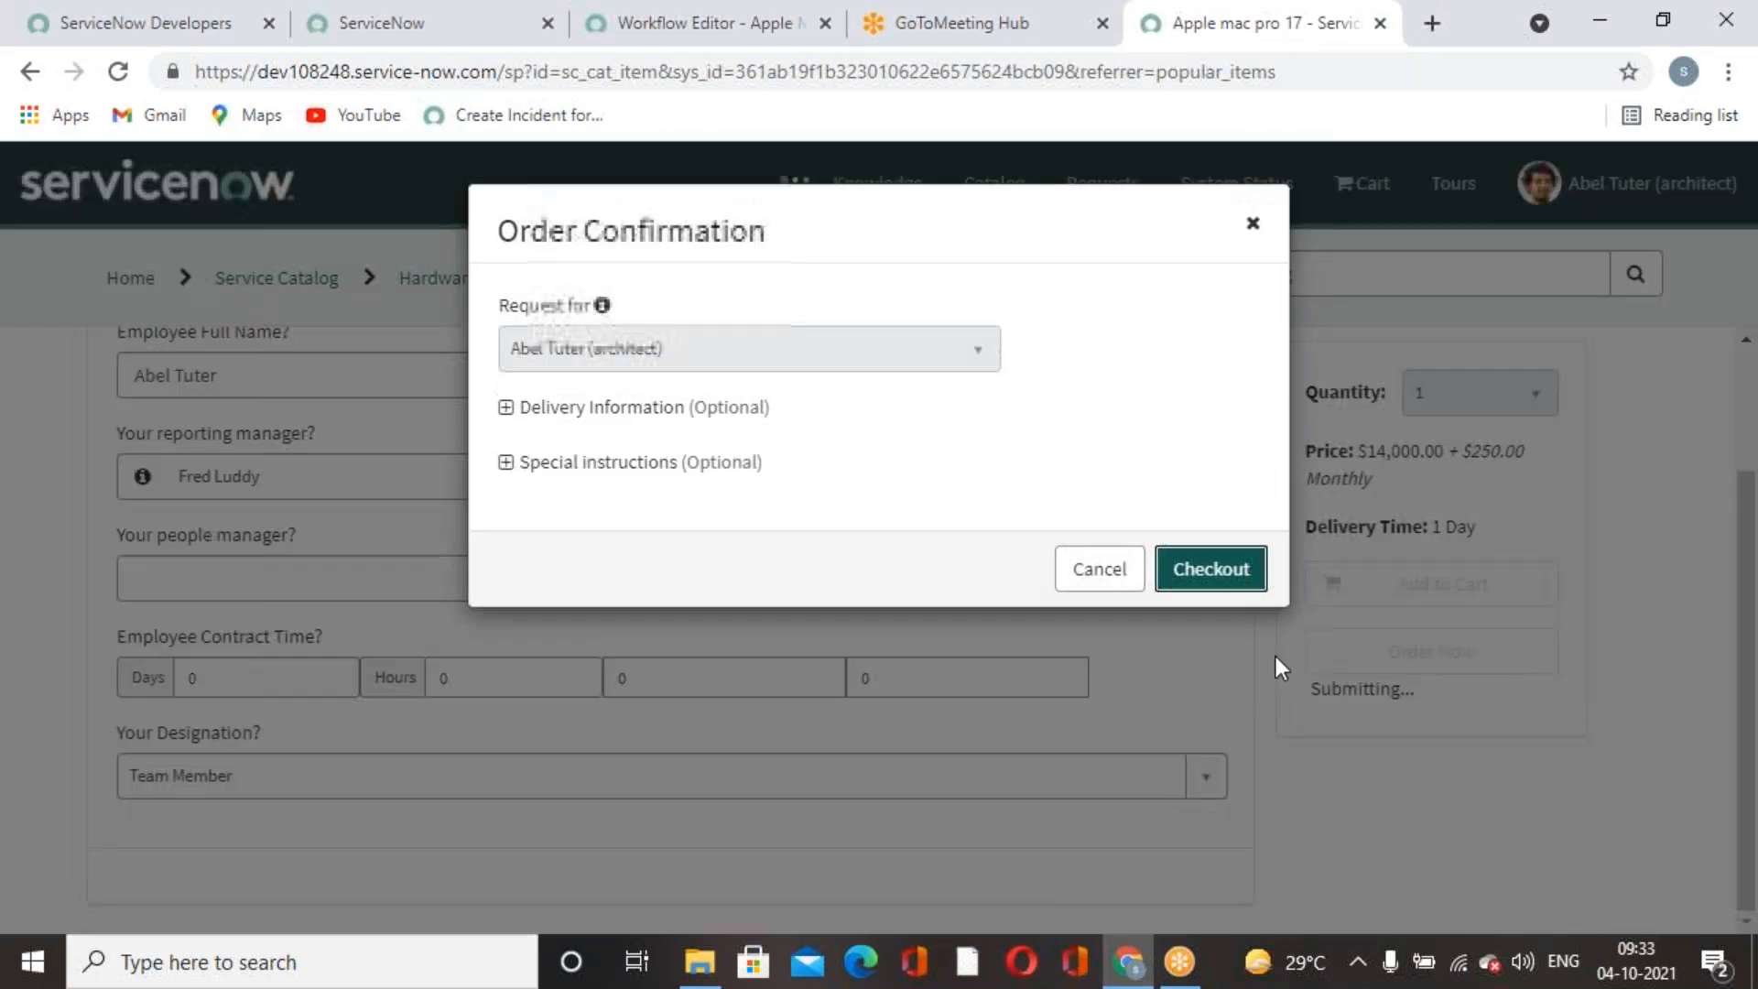
{"action": "left_click", "coordinate": [1220, 568]}
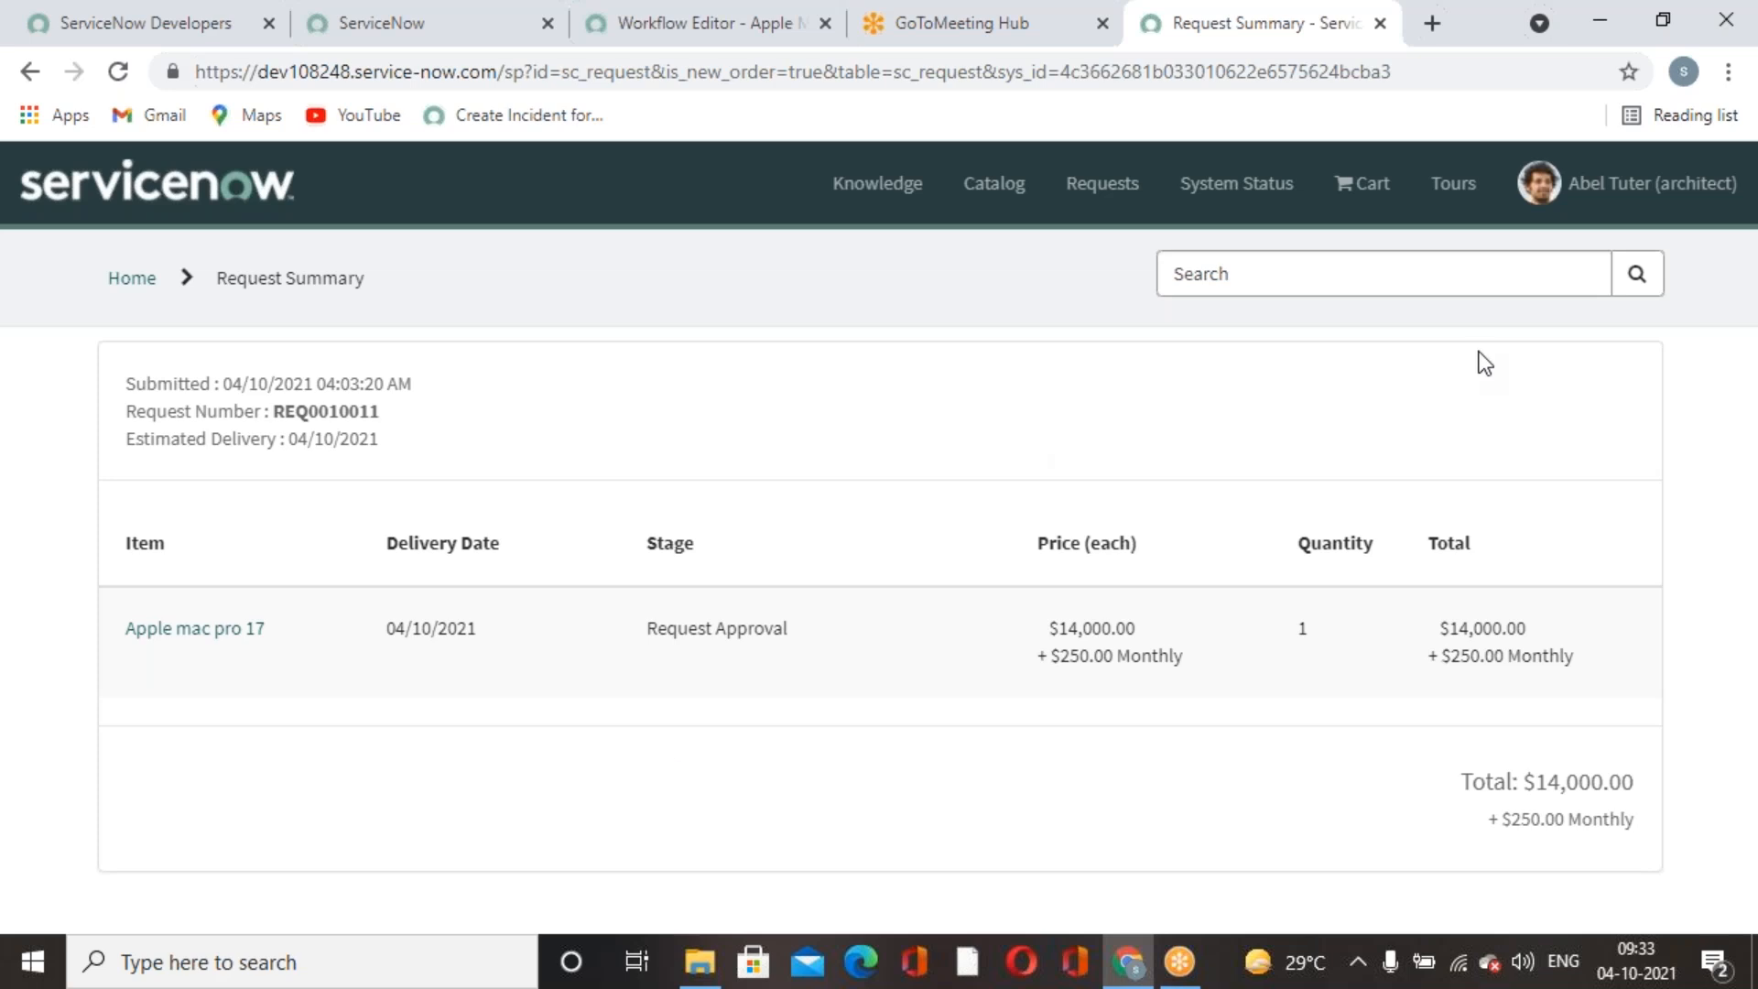
Return to the main ServiceNow page and switch the impersonation to System Administrator.
{"action": "left_click", "coordinate": [390, 42]}
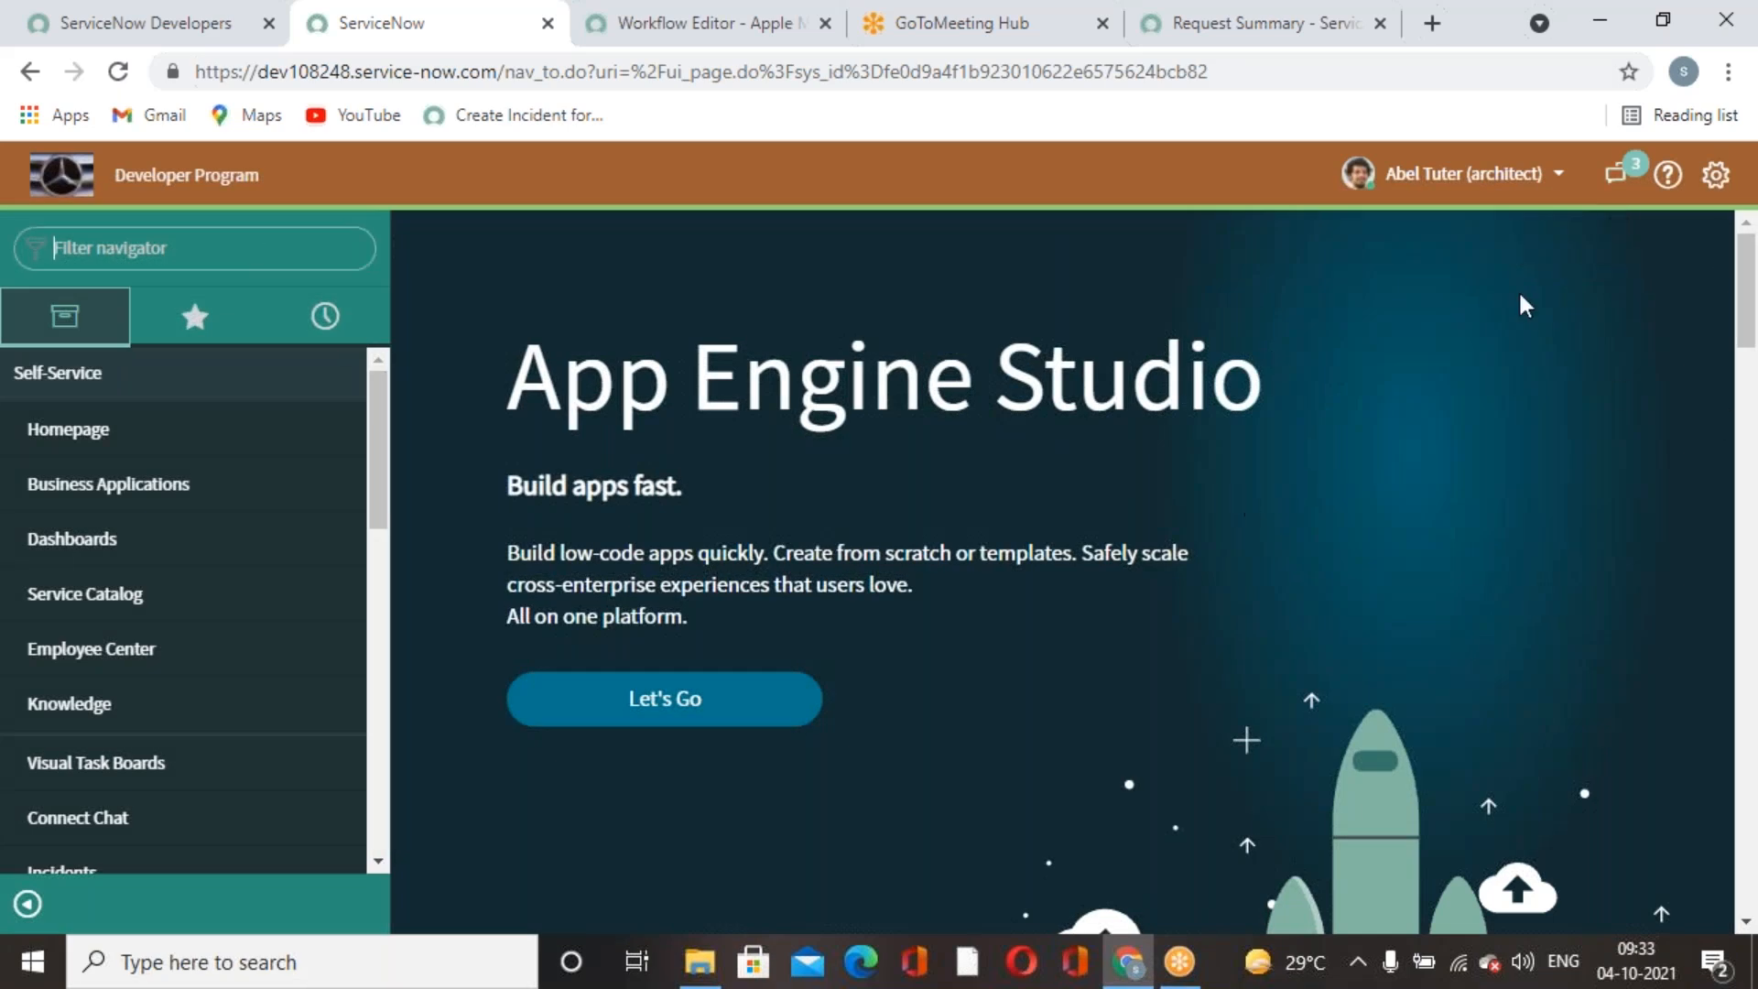
{"action": "left_click", "coordinate": [1463, 176]}
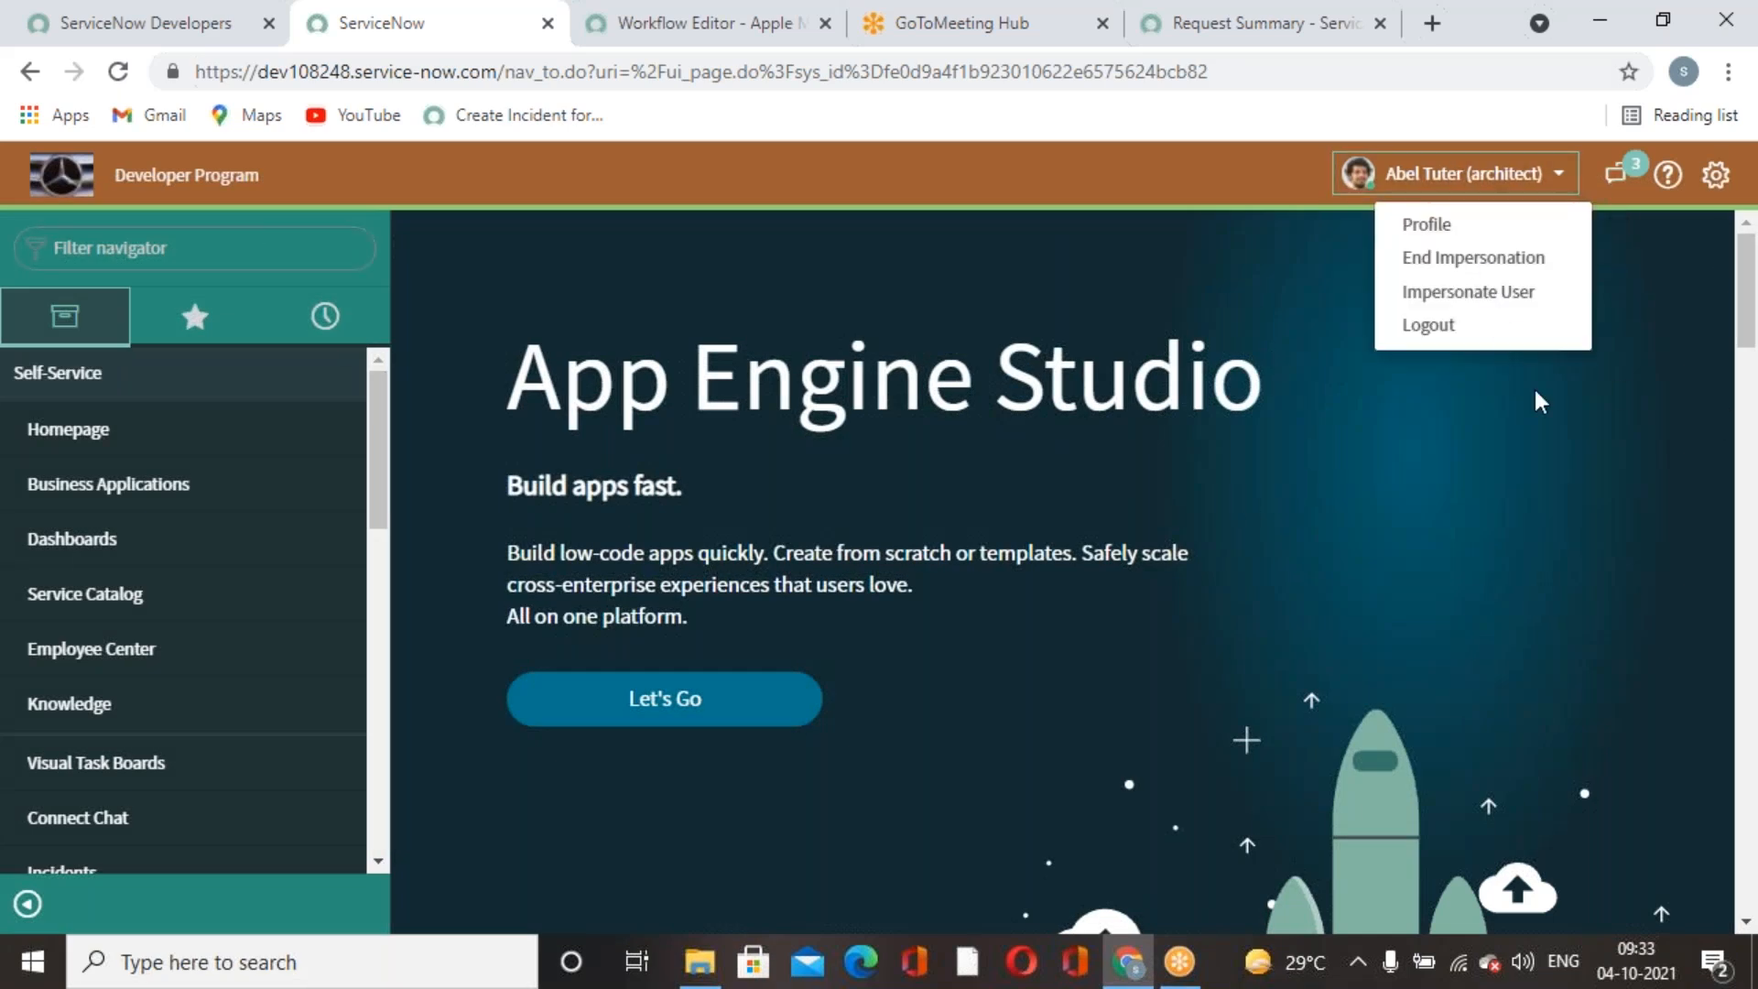
{"action": "left_click", "coordinate": [1461, 290]}
{"action": "left_click", "coordinate": [741, 443]}
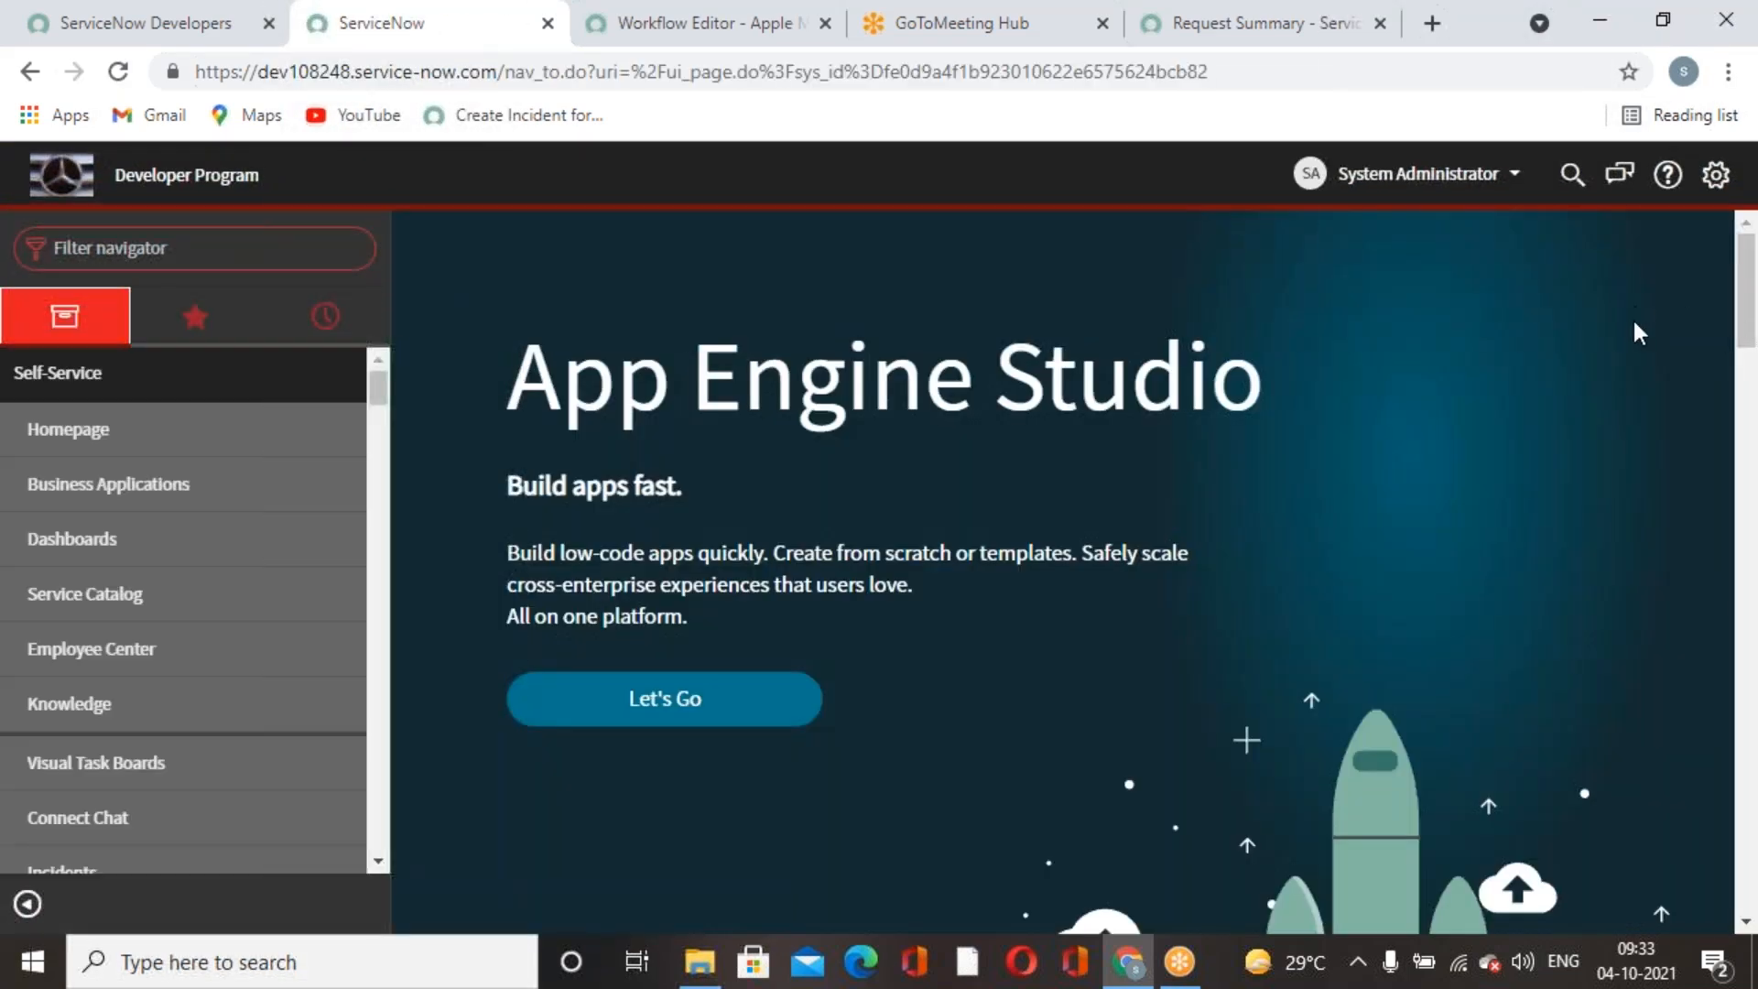
Filter the navigator for "service cata" and show the open Requests list of the Service Catalog.
{"action": "left_click", "coordinate": [237, 240]}
{"action": "type", "text": "service cata"}
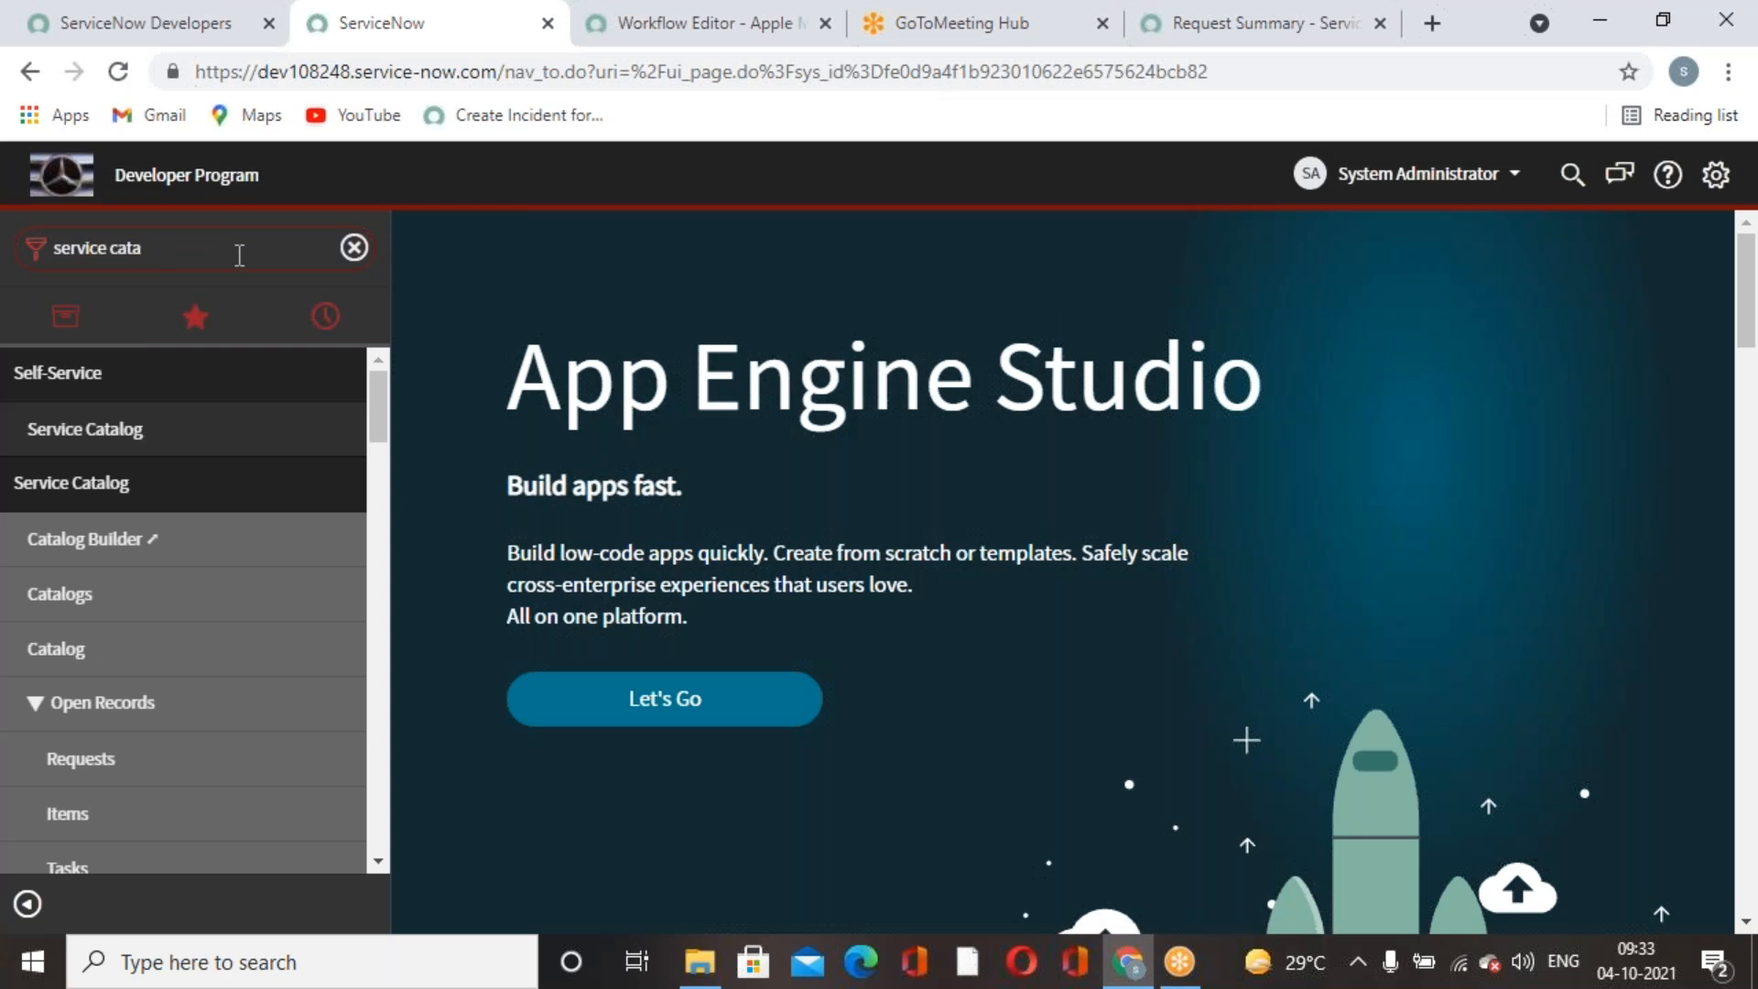
{"action": "left_click", "coordinate": [94, 604]}
{"action": "scroll", "coordinate": [105, 677], "scroll_direction": "down", "scroll_amount": 2}
{"action": "left_click", "coordinate": [102, 622]}
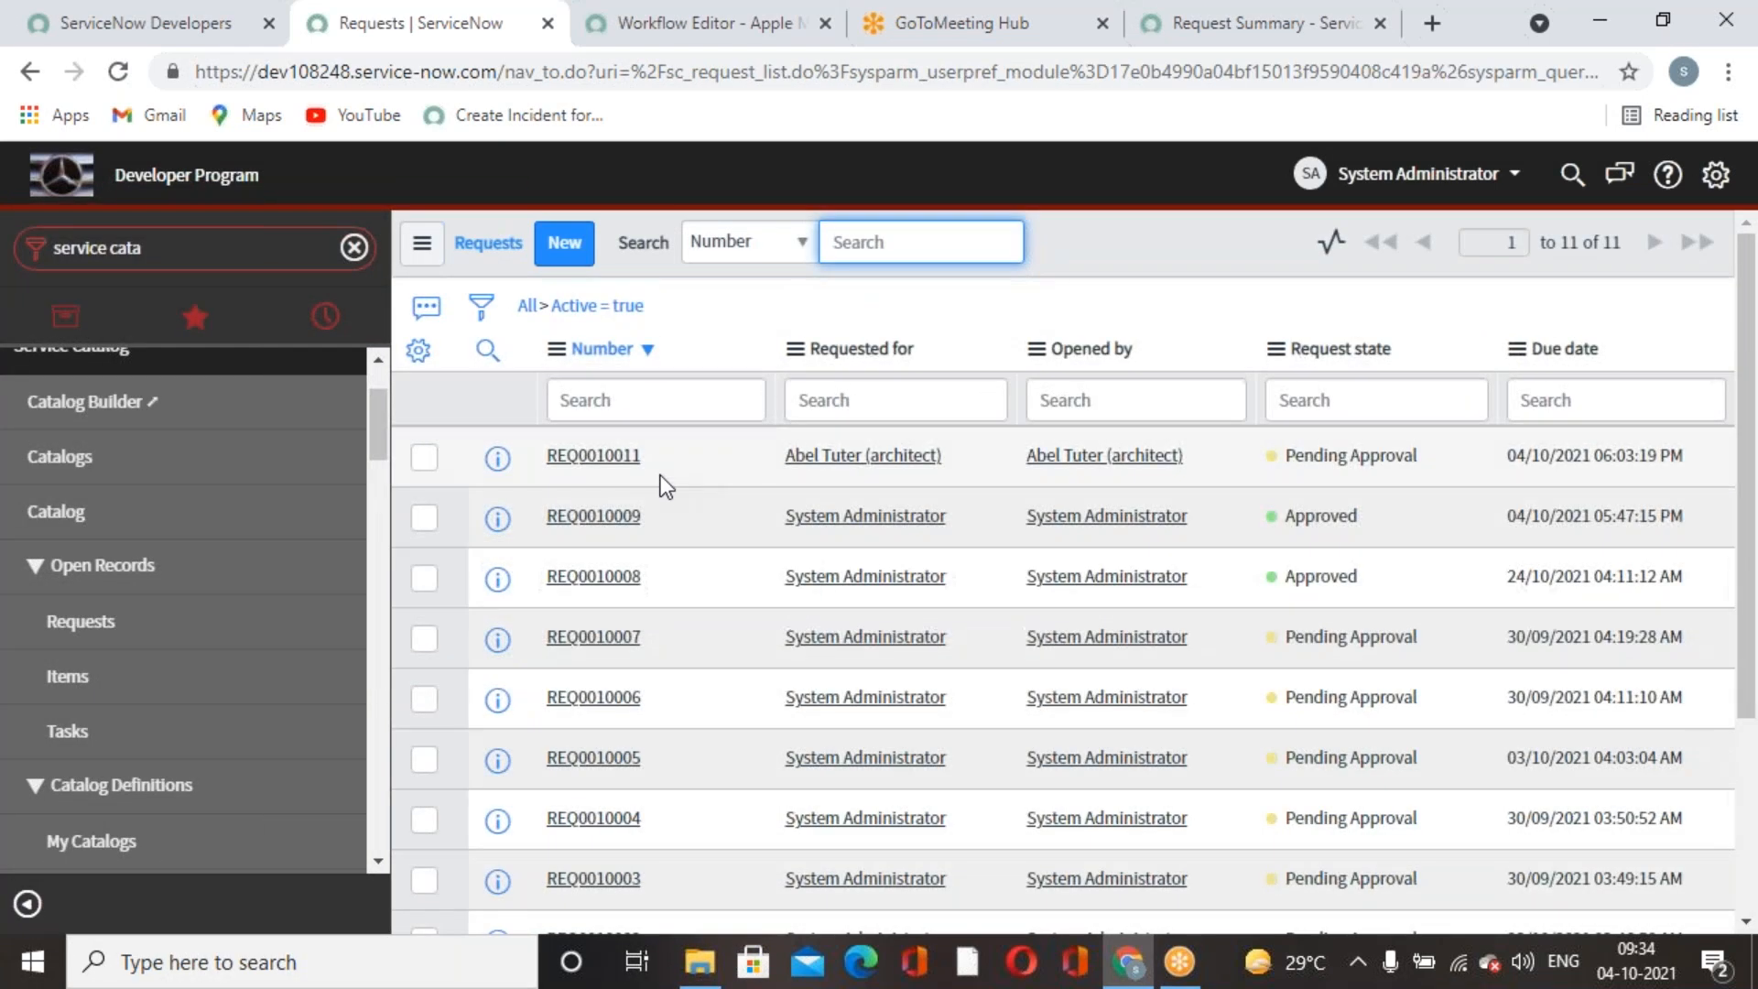
Open the newest request in the Requests list and set its approval to Rejected.
{"action": "left_click", "coordinate": [628, 461]}
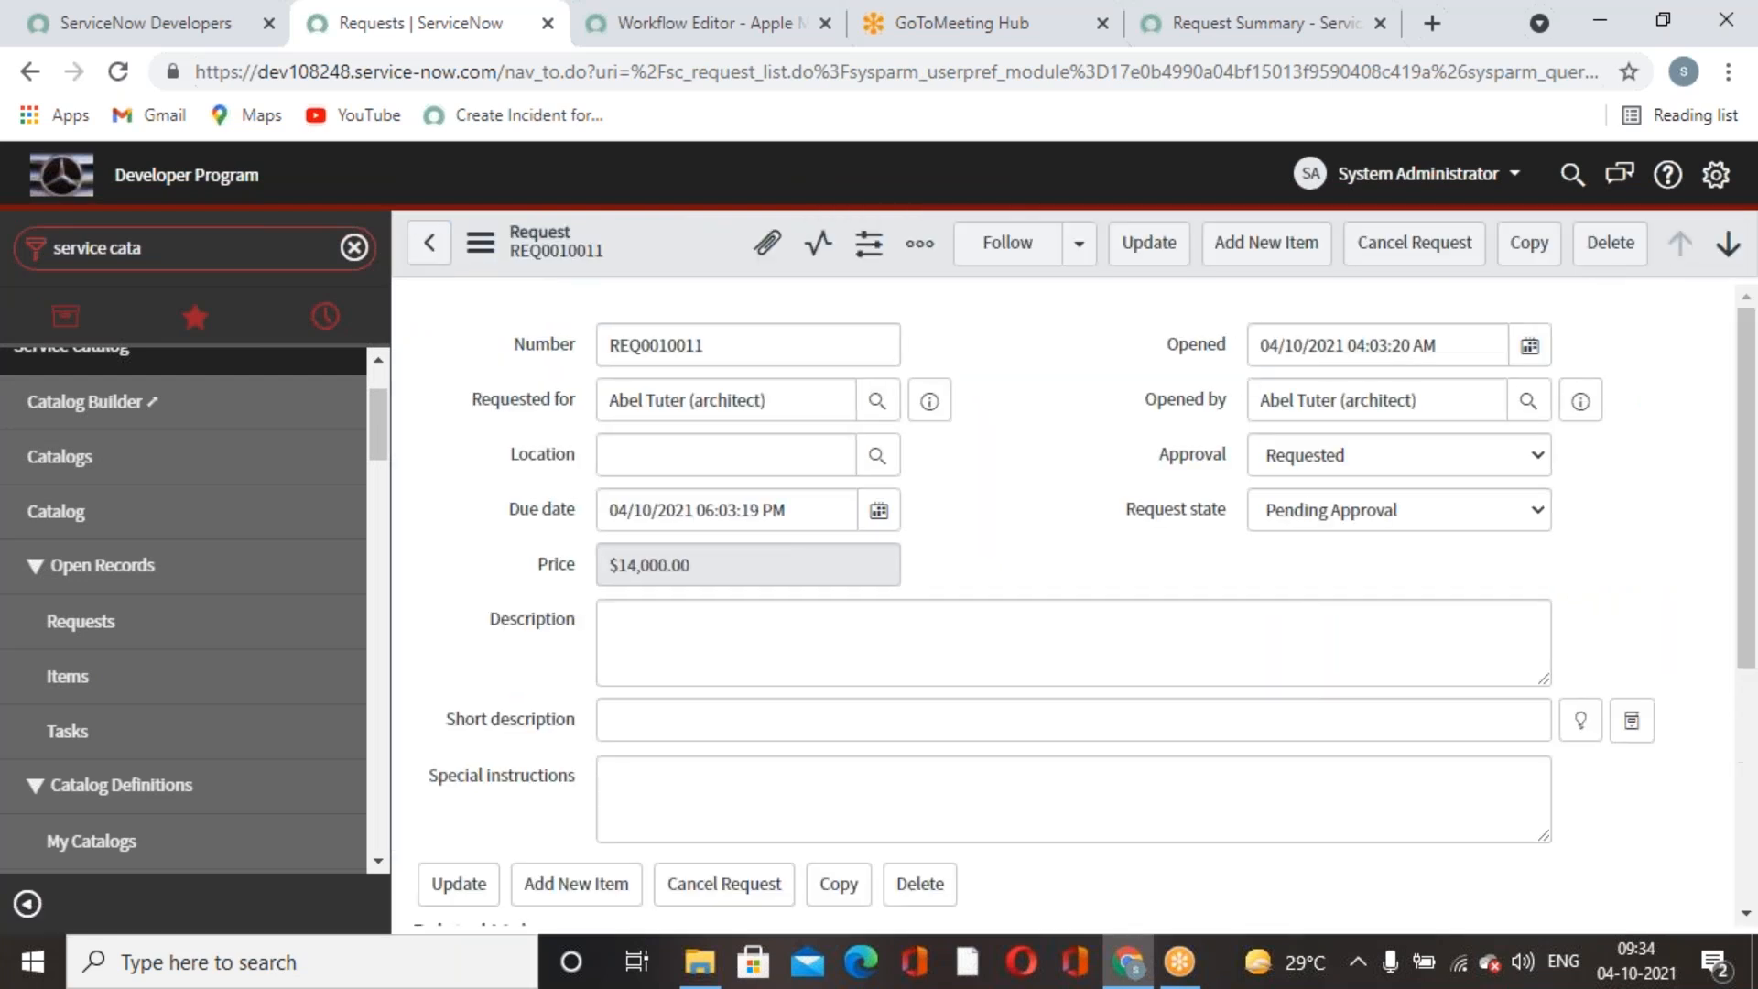
{"action": "left_click", "coordinate": [1539, 454]}
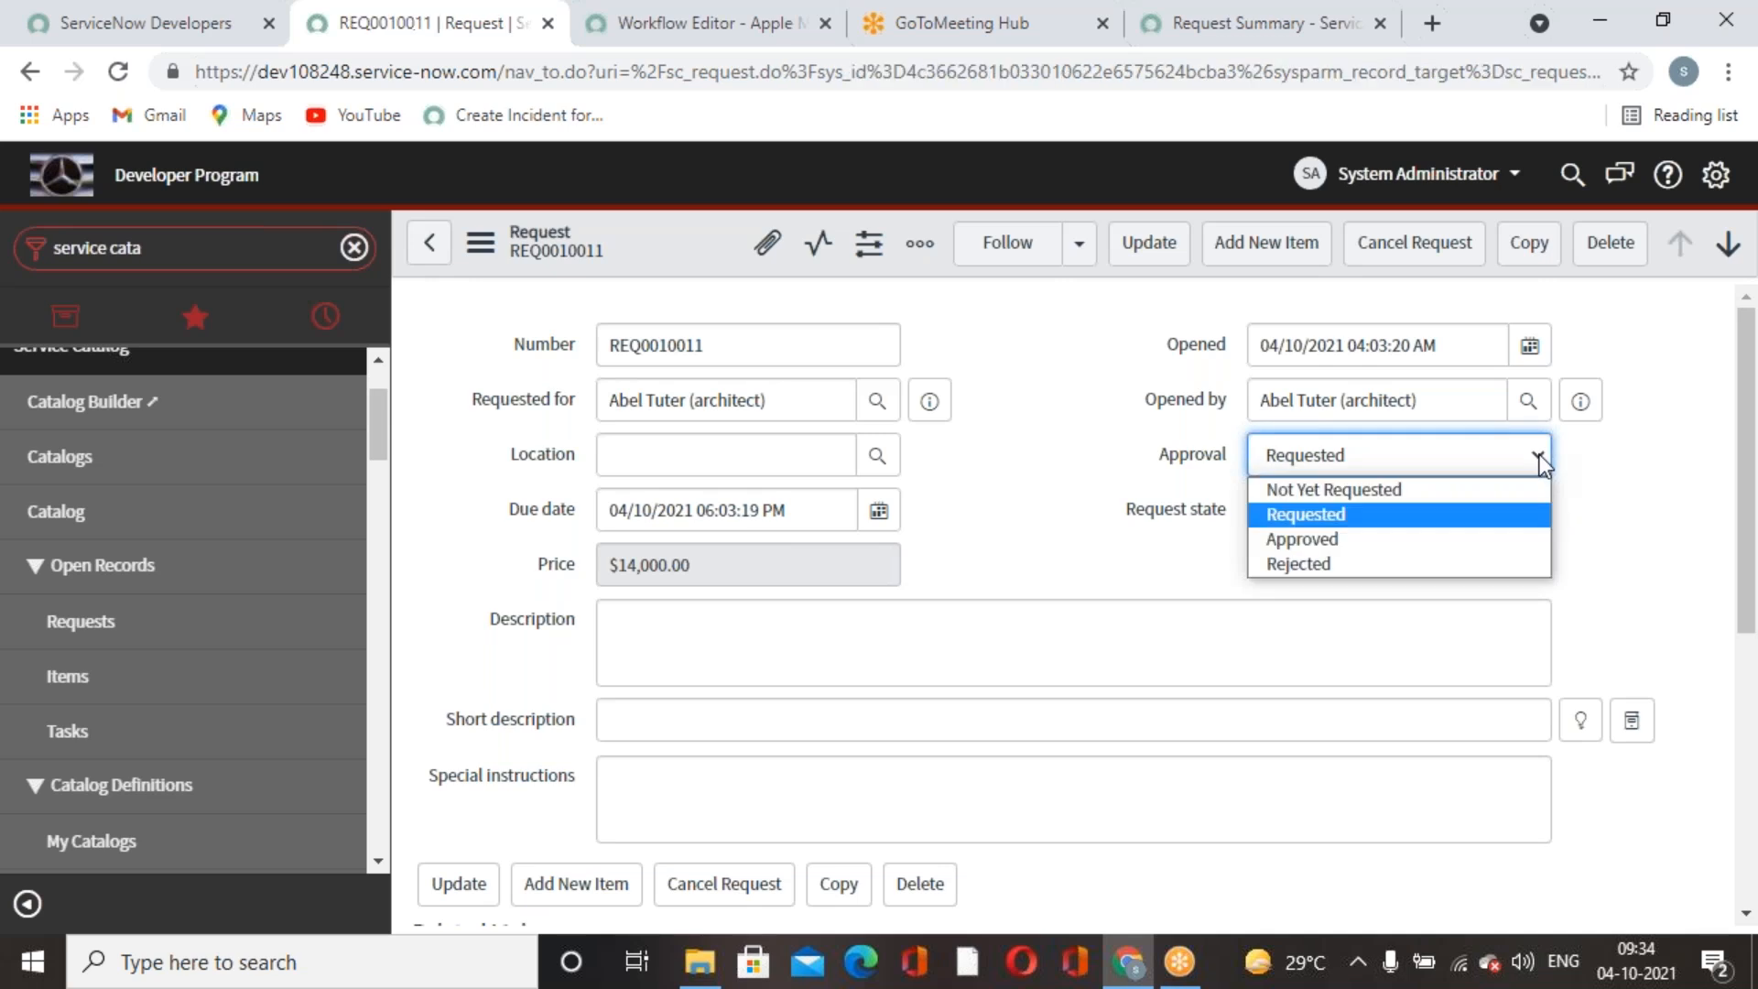
{"action": "left_click", "coordinate": [1300, 564]}
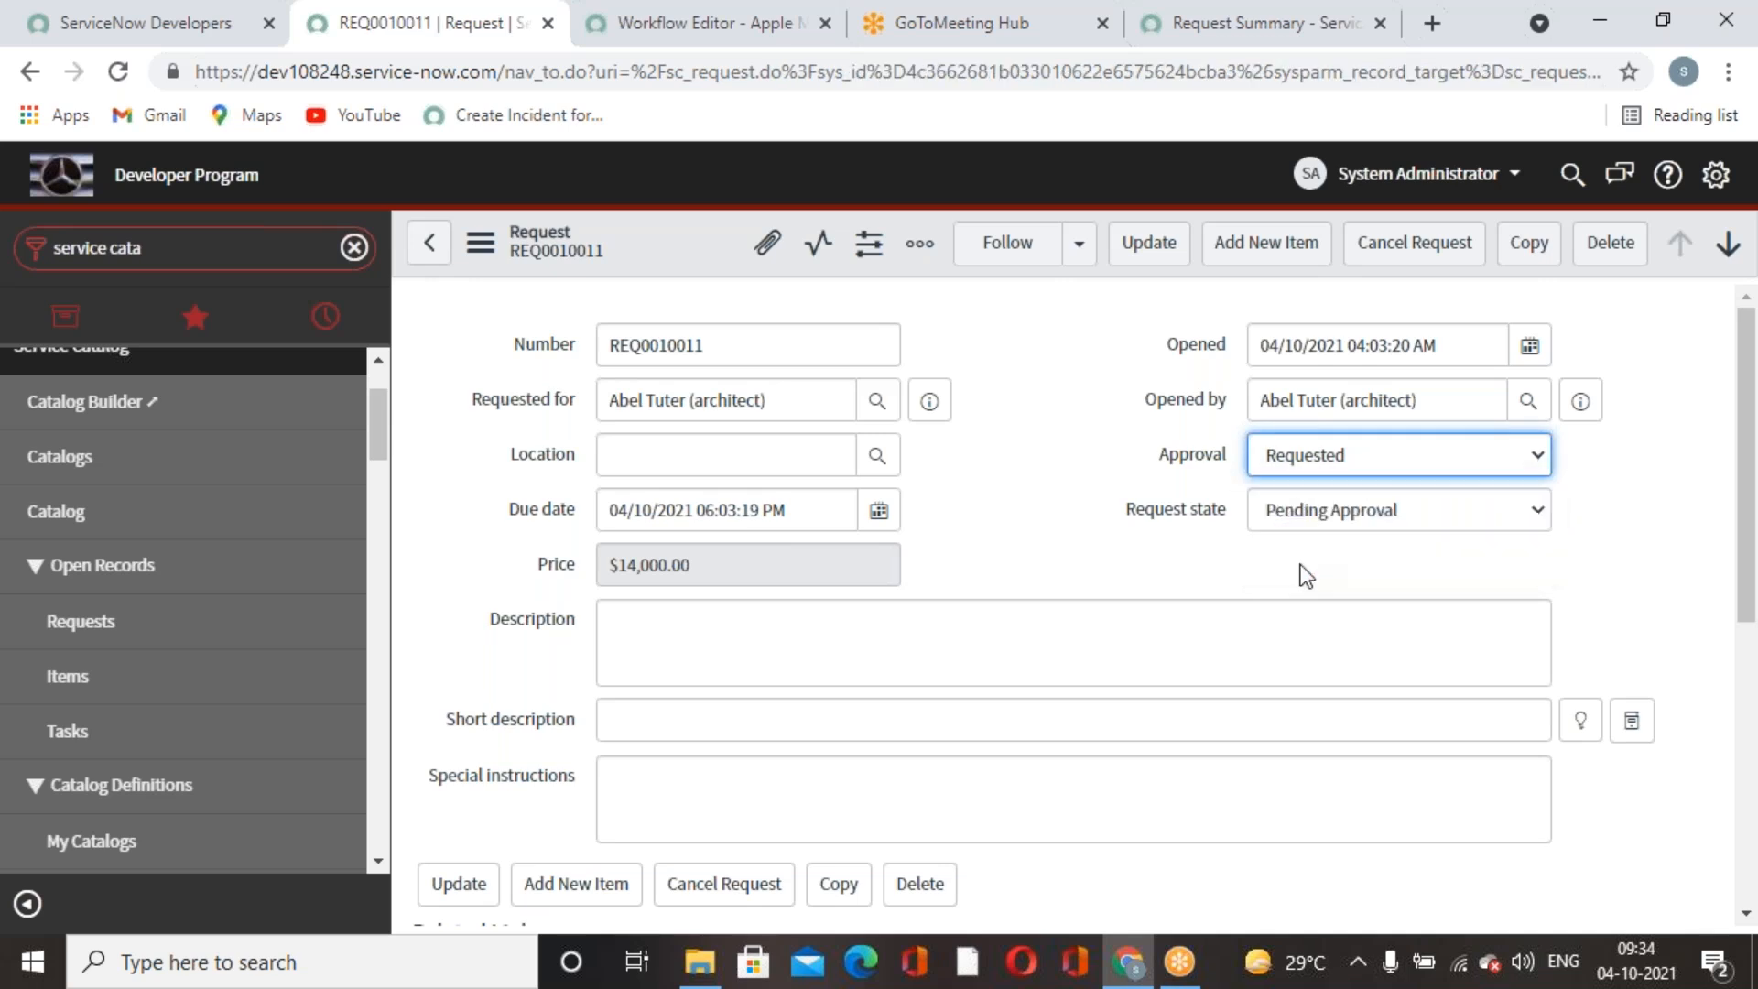
{"action": "scroll", "coordinate": [1354, 663], "scroll_direction": "down", "scroll_amount": 5}
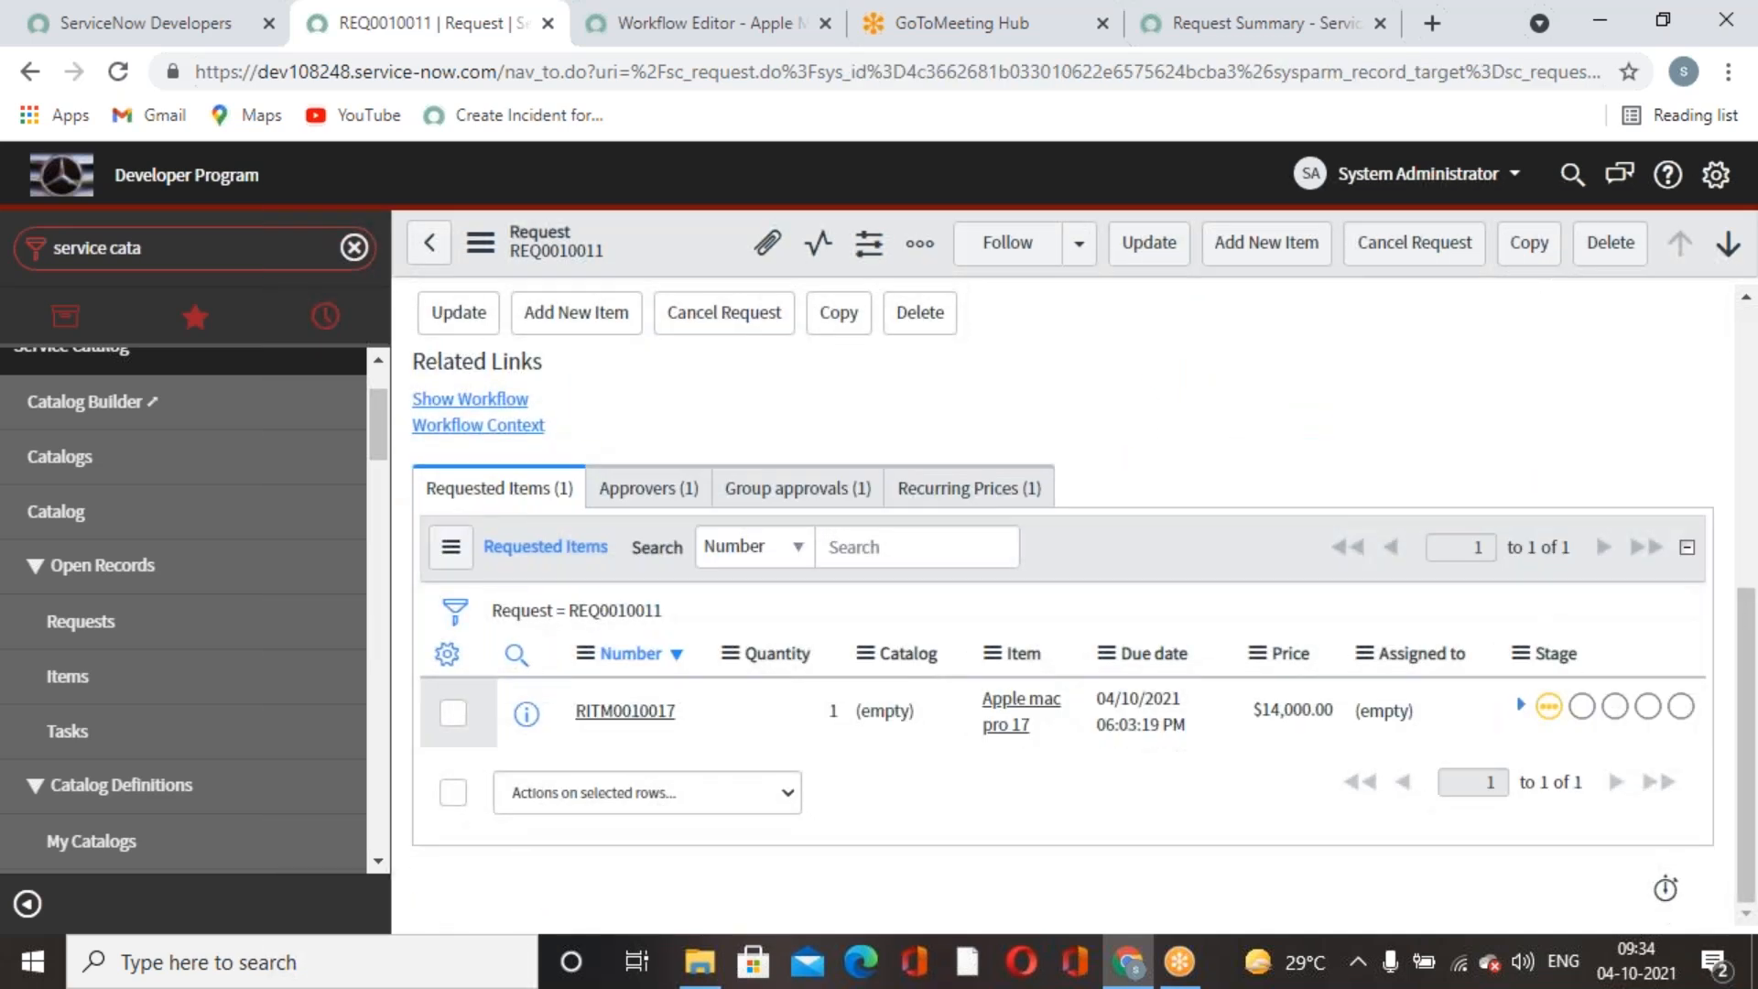
{"action": "scroll", "coordinate": [1333, 656], "scroll_direction": "up", "scroll_amount": 5}
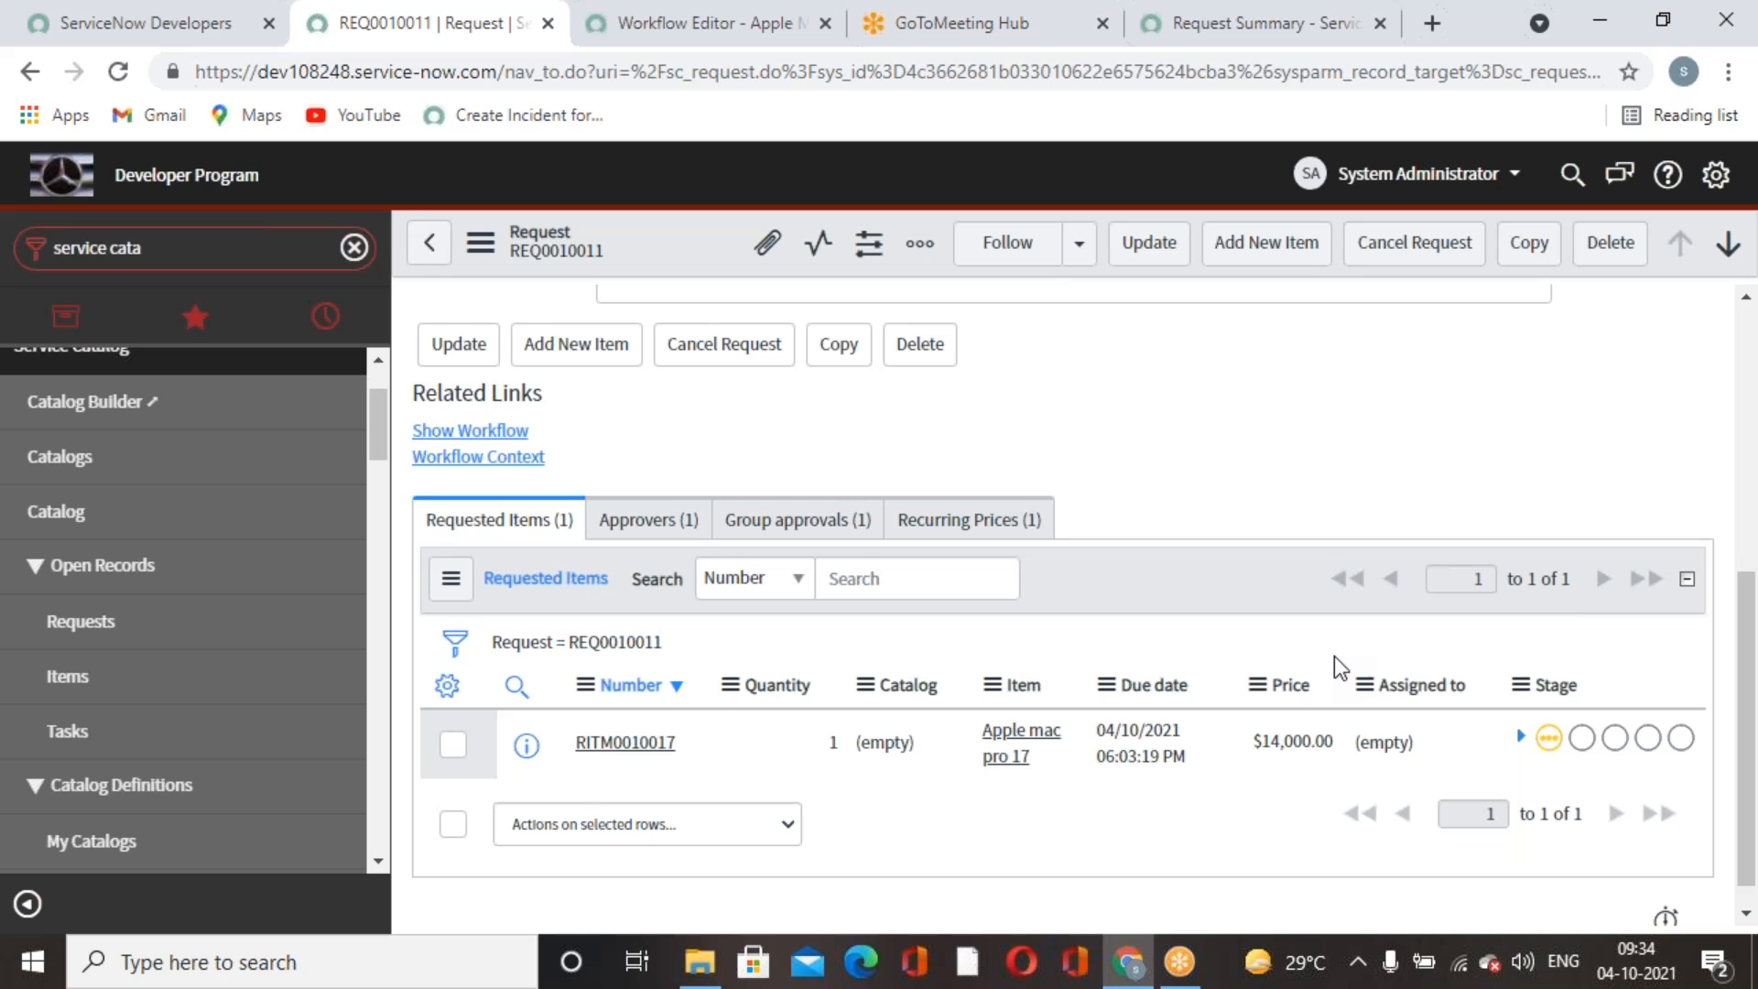
{"action": "scroll", "coordinate": [1295, 625], "scroll_direction": "down", "scroll_amount": 5}
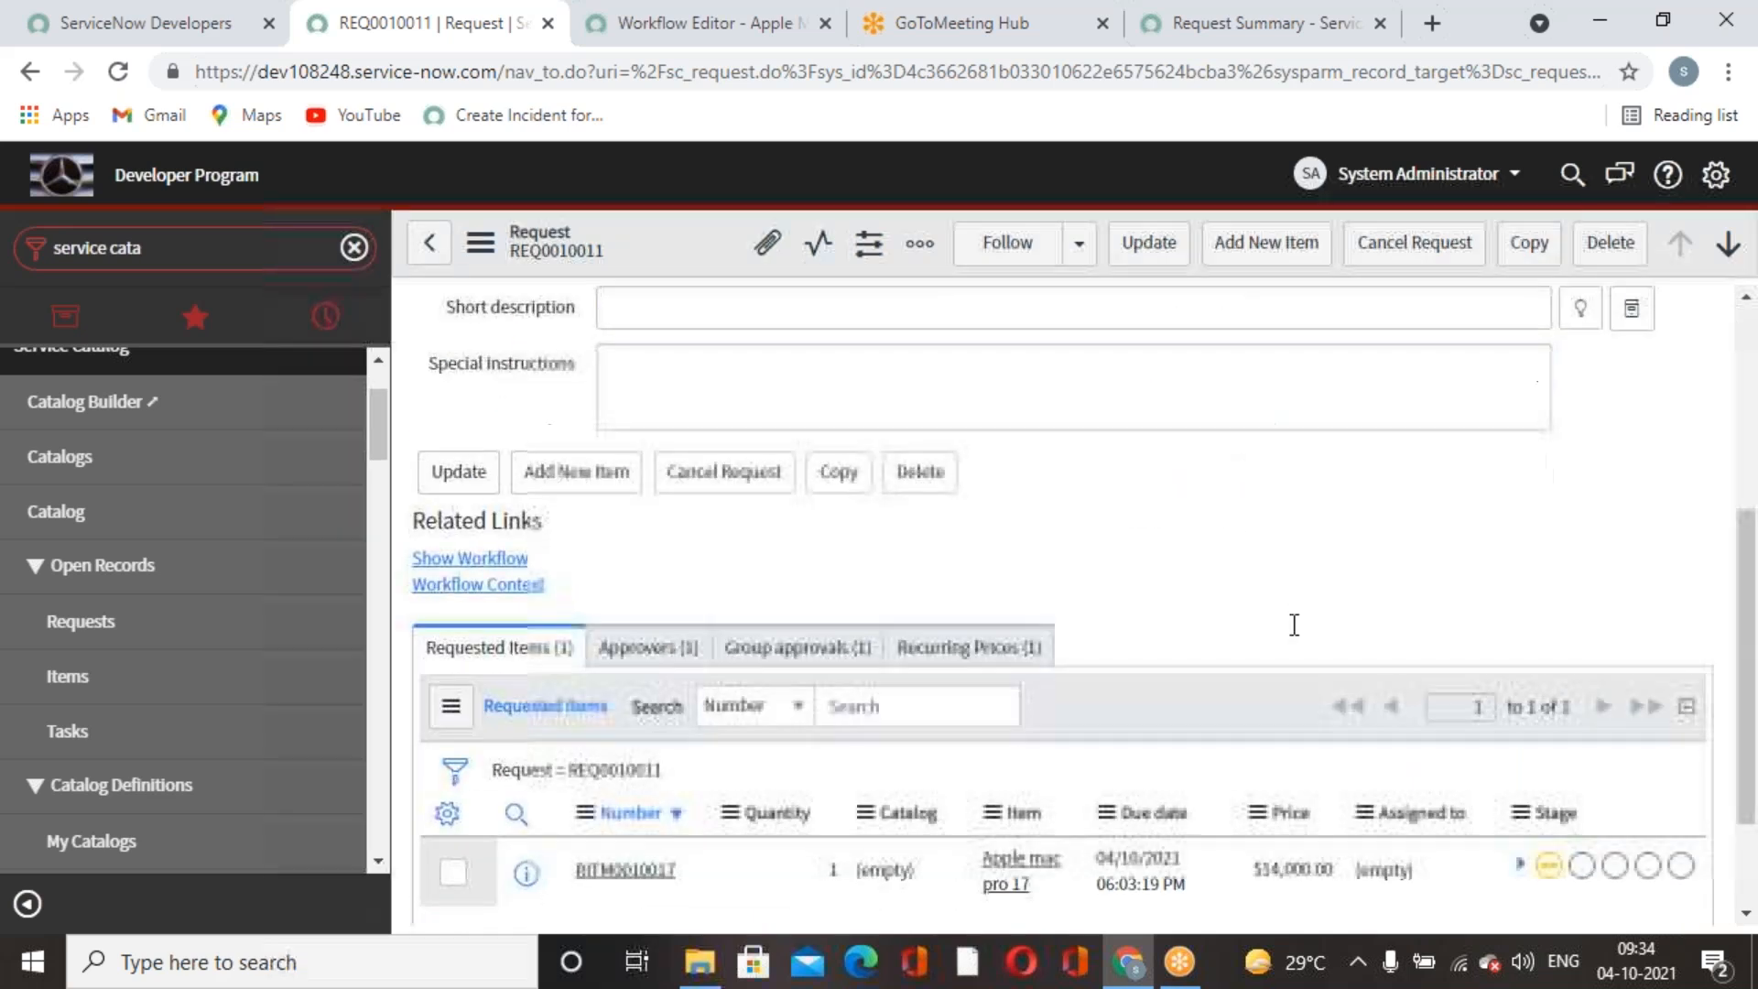
{"action": "scroll", "coordinate": [1295, 626], "scroll_direction": "up", "scroll_amount": 5}
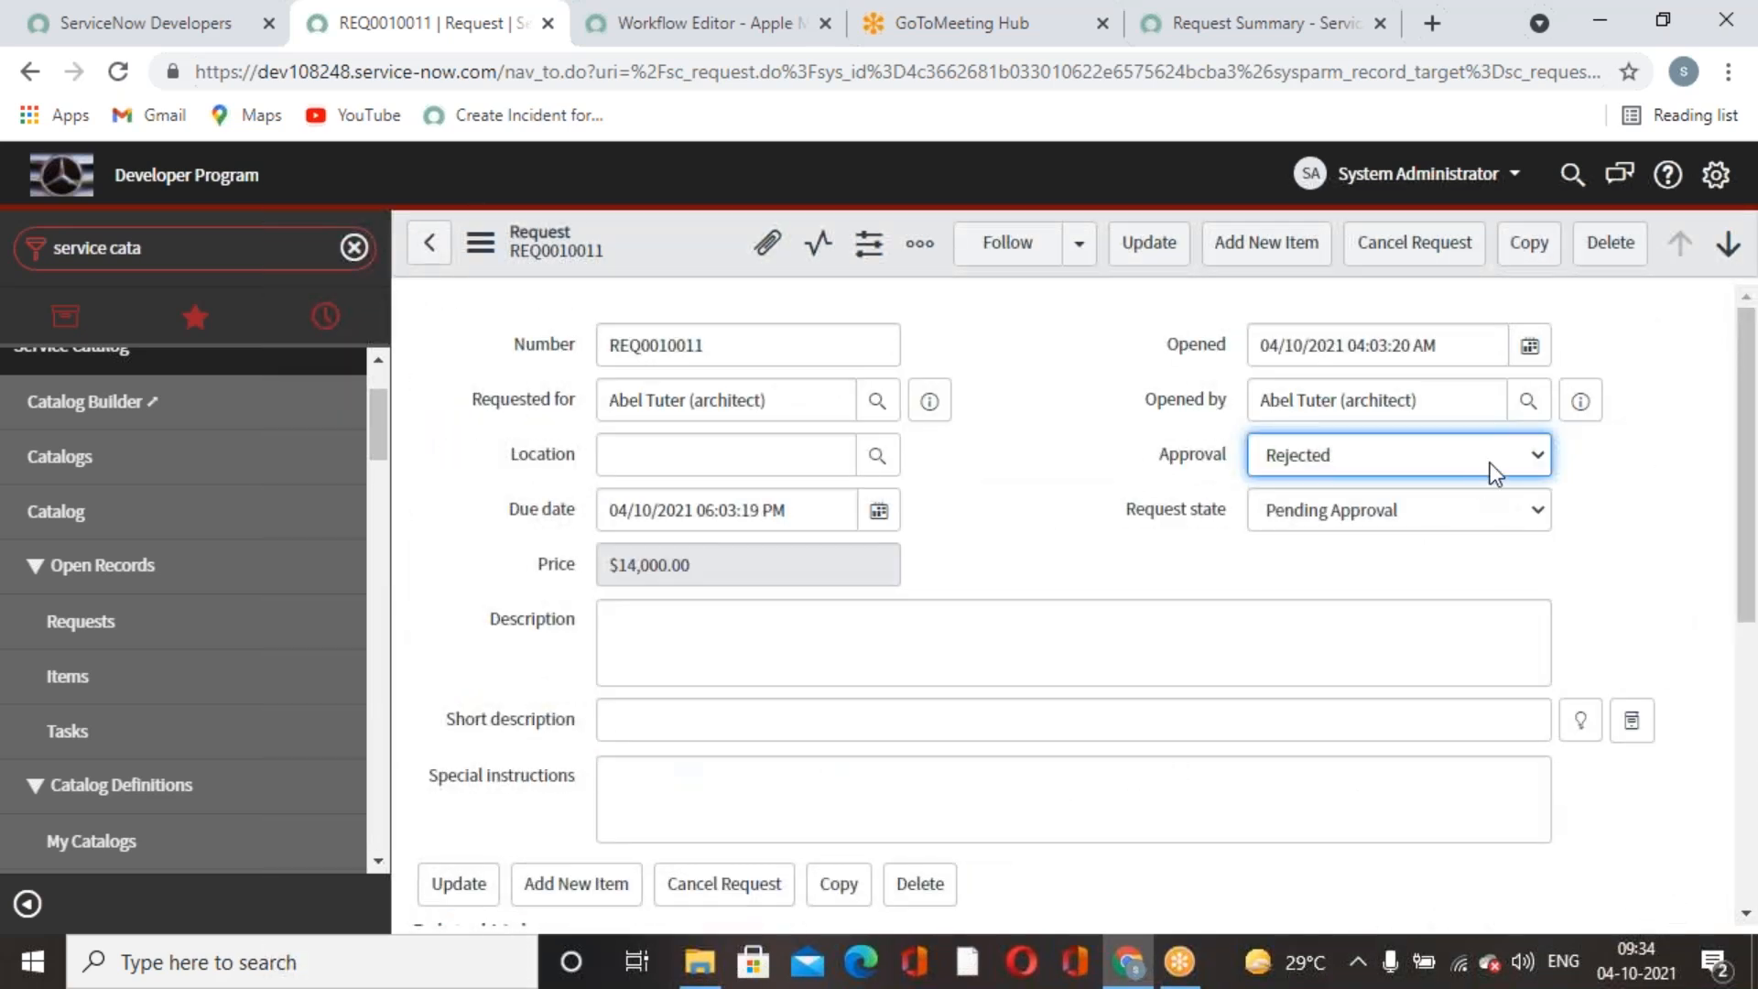
Change the request's approval to Approved and save the record.
{"action": "left_click", "coordinate": [1529, 454]}
{"action": "key", "text": "Up"}
{"action": "key", "text": "Return"}
{"action": "left_click", "coordinate": [1140, 247]}
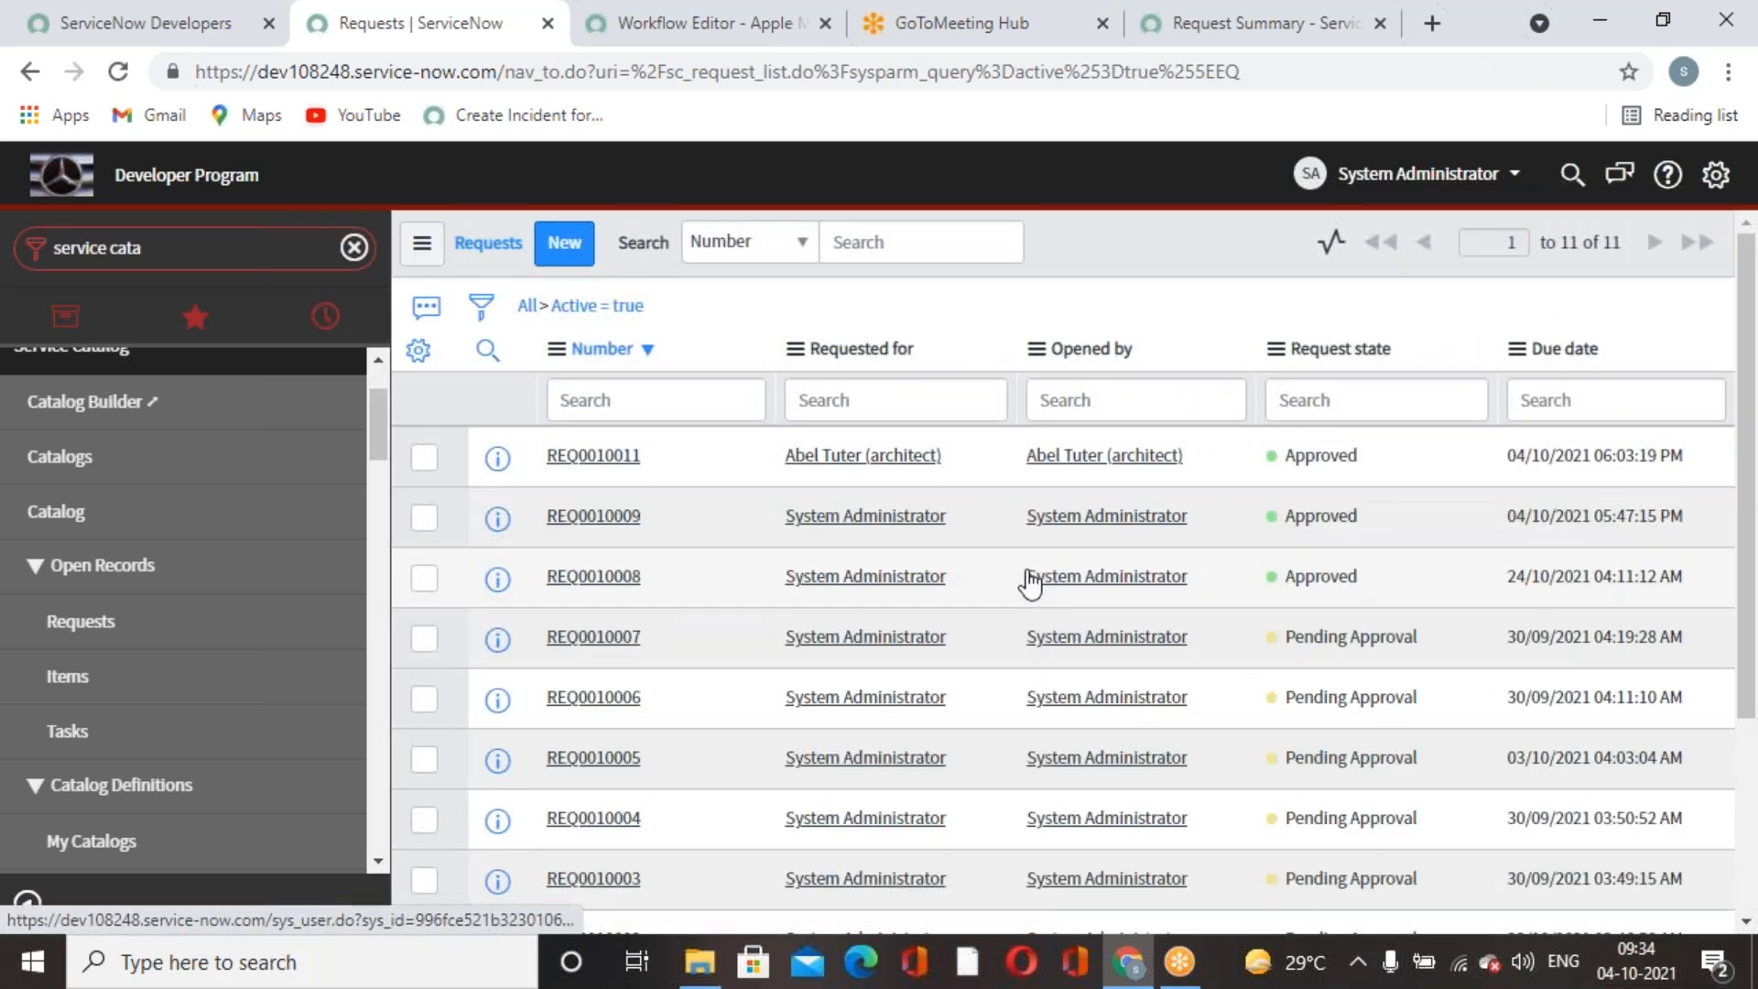
Reopen the approved request, check the Apple mac pro 17 item's stage, and open that requested item's record.
{"action": "left_click", "coordinate": [630, 469]}
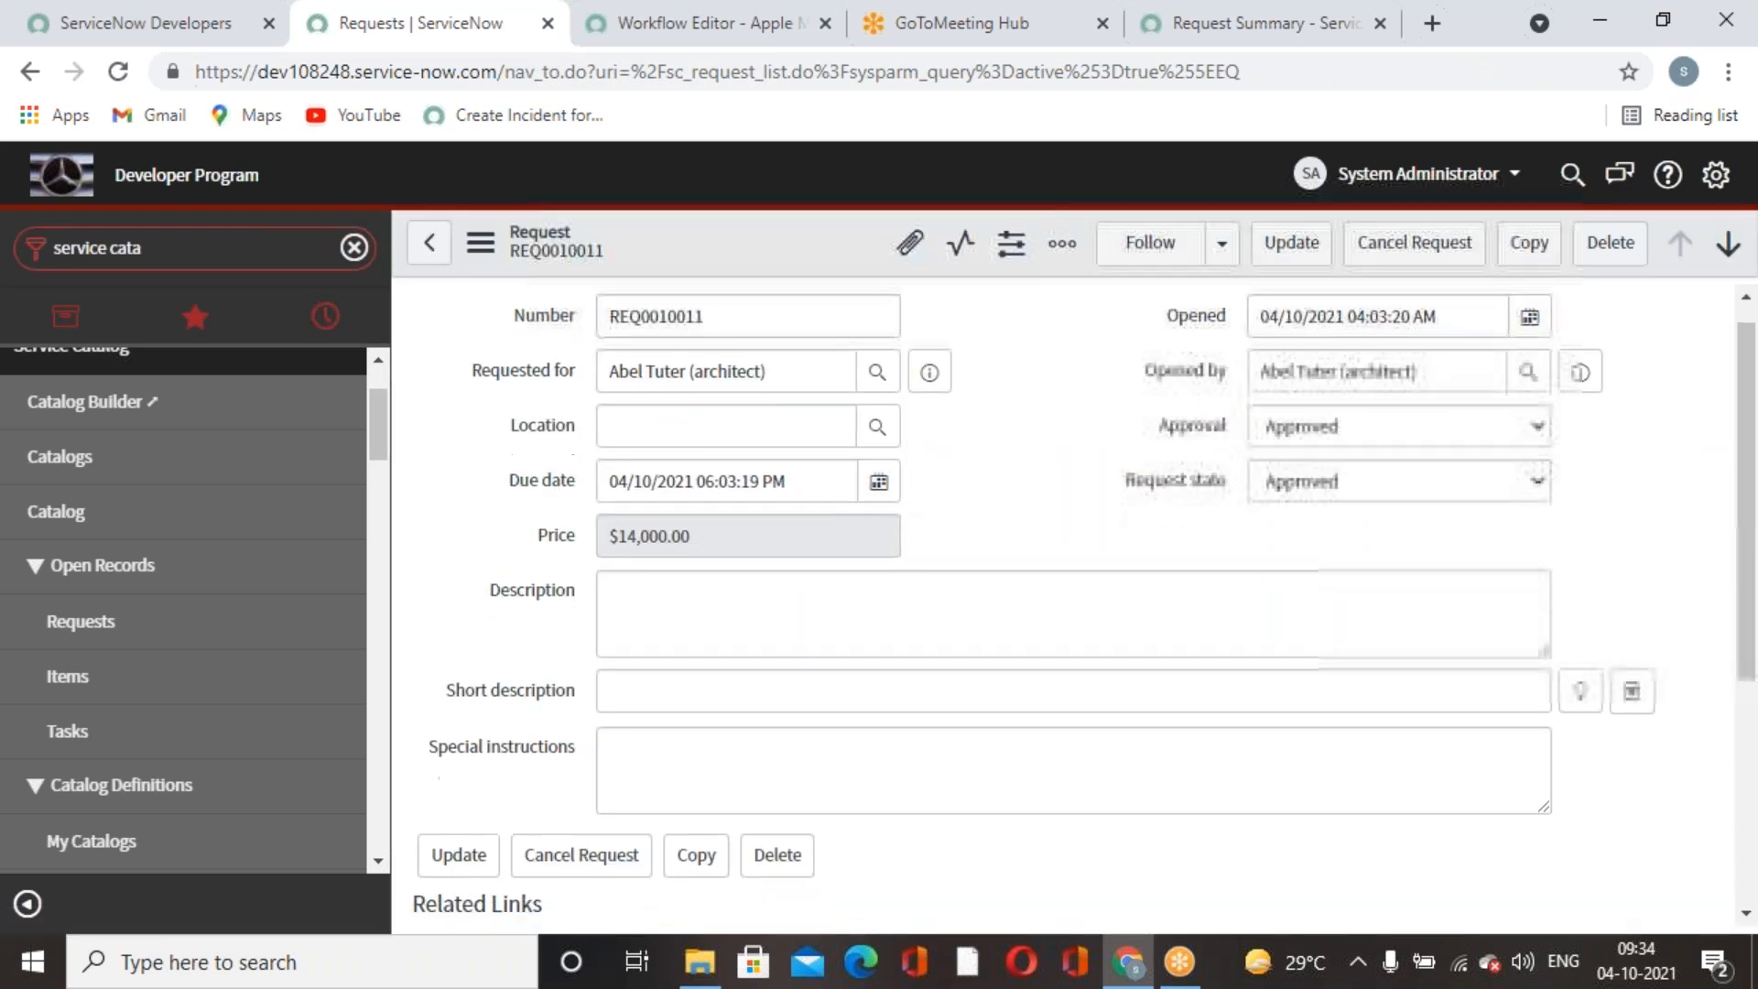
{"action": "scroll", "coordinate": [888, 580], "scroll_direction": "down", "scroll_amount": 5}
{"action": "scroll", "coordinate": [893, 583], "scroll_direction": "up", "scroll_amount": 4}
{"action": "scroll", "coordinate": [902, 591], "scroll_direction": "down", "scroll_amount": 2}
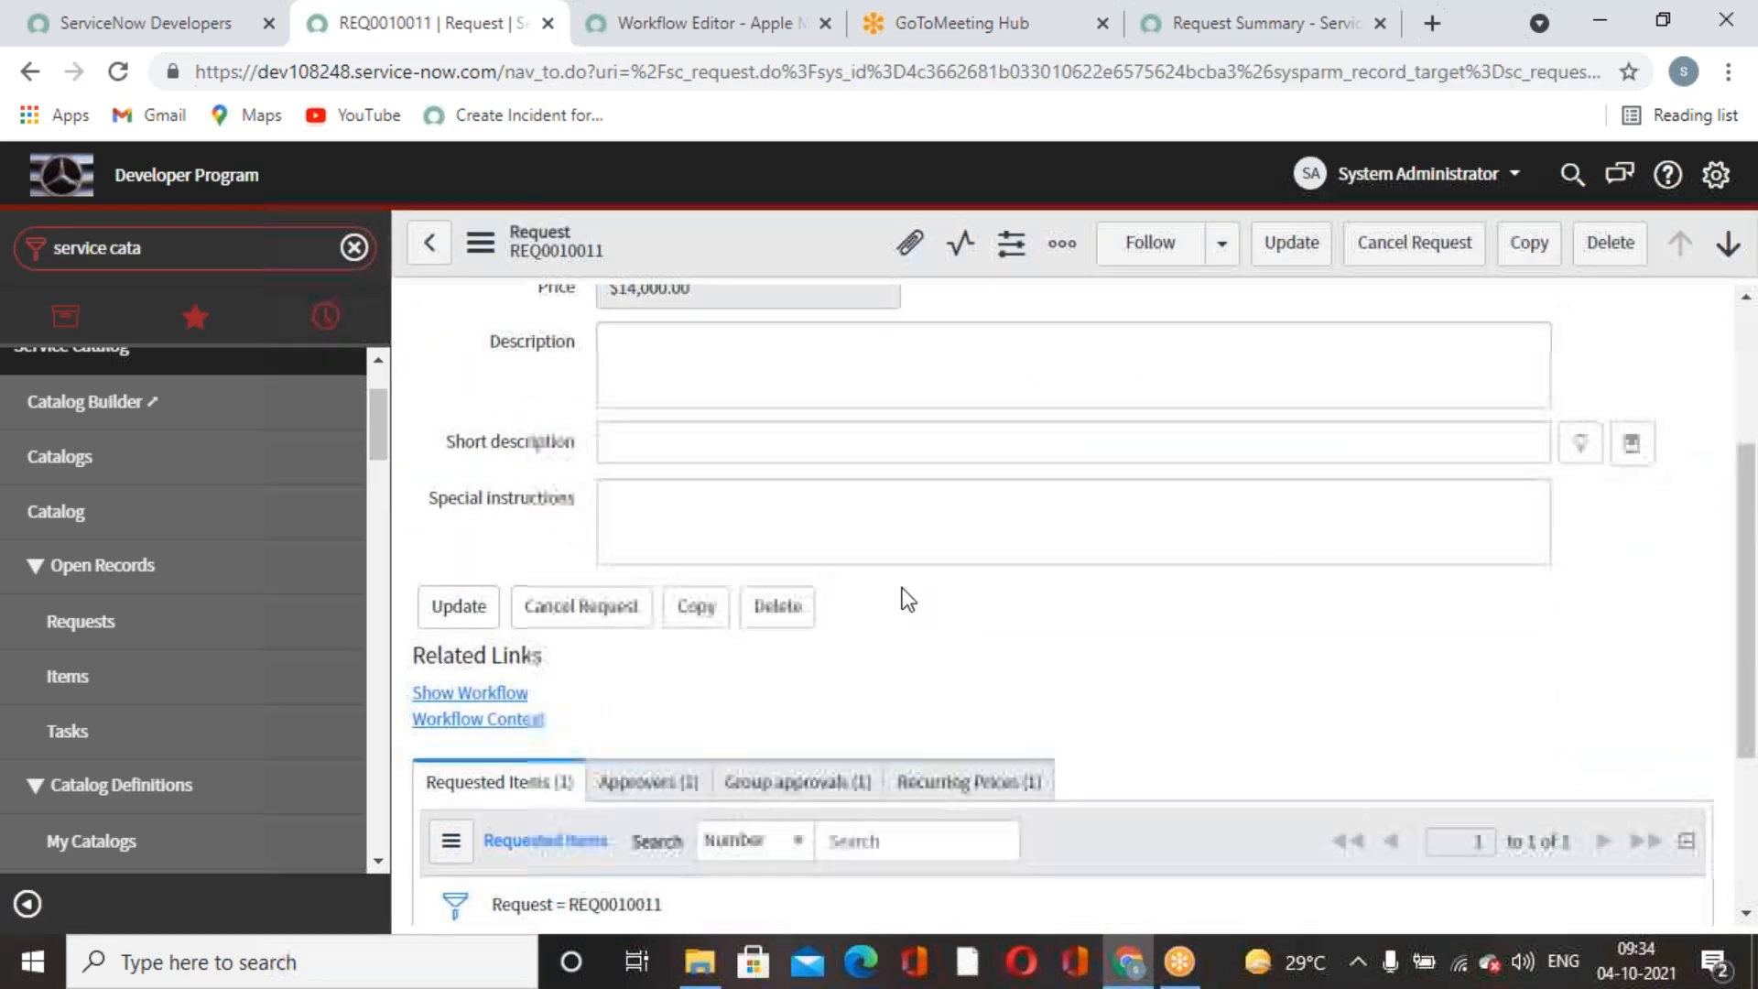
{"action": "scroll", "coordinate": [899, 586], "scroll_direction": "down", "scroll_amount": 3}
{"action": "mouse_move", "coordinate": [1590, 710]}
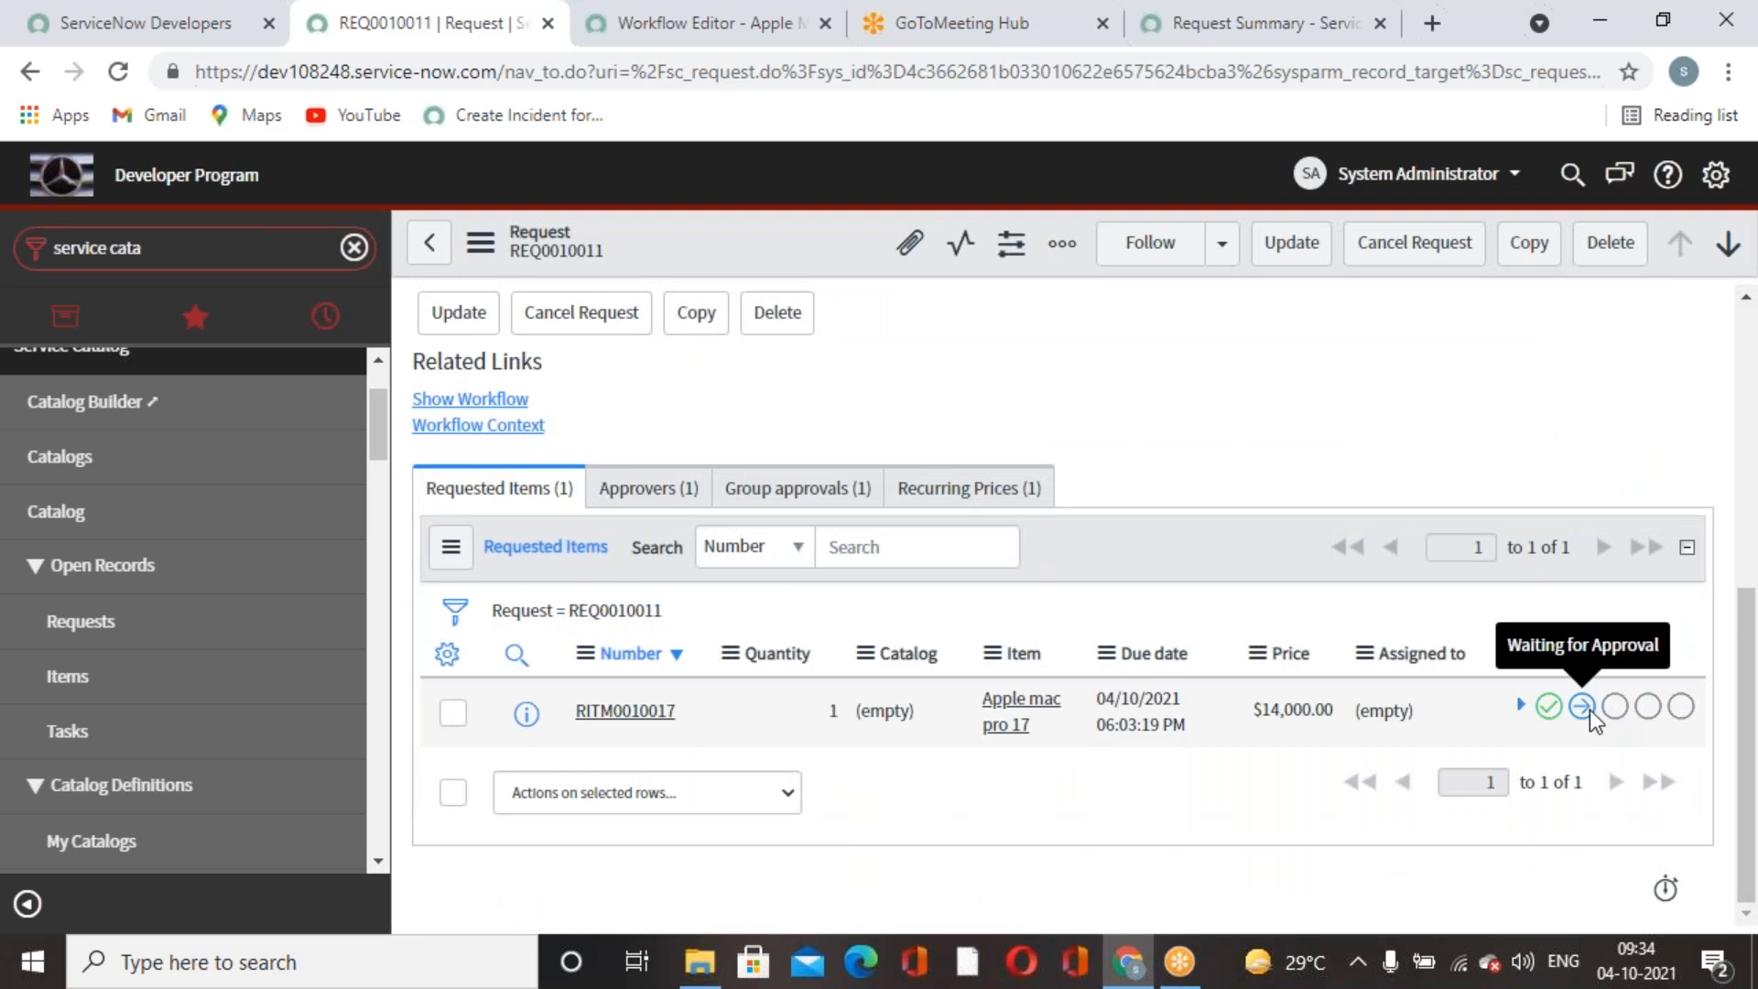
{"action": "left_click", "coordinate": [641, 712]}
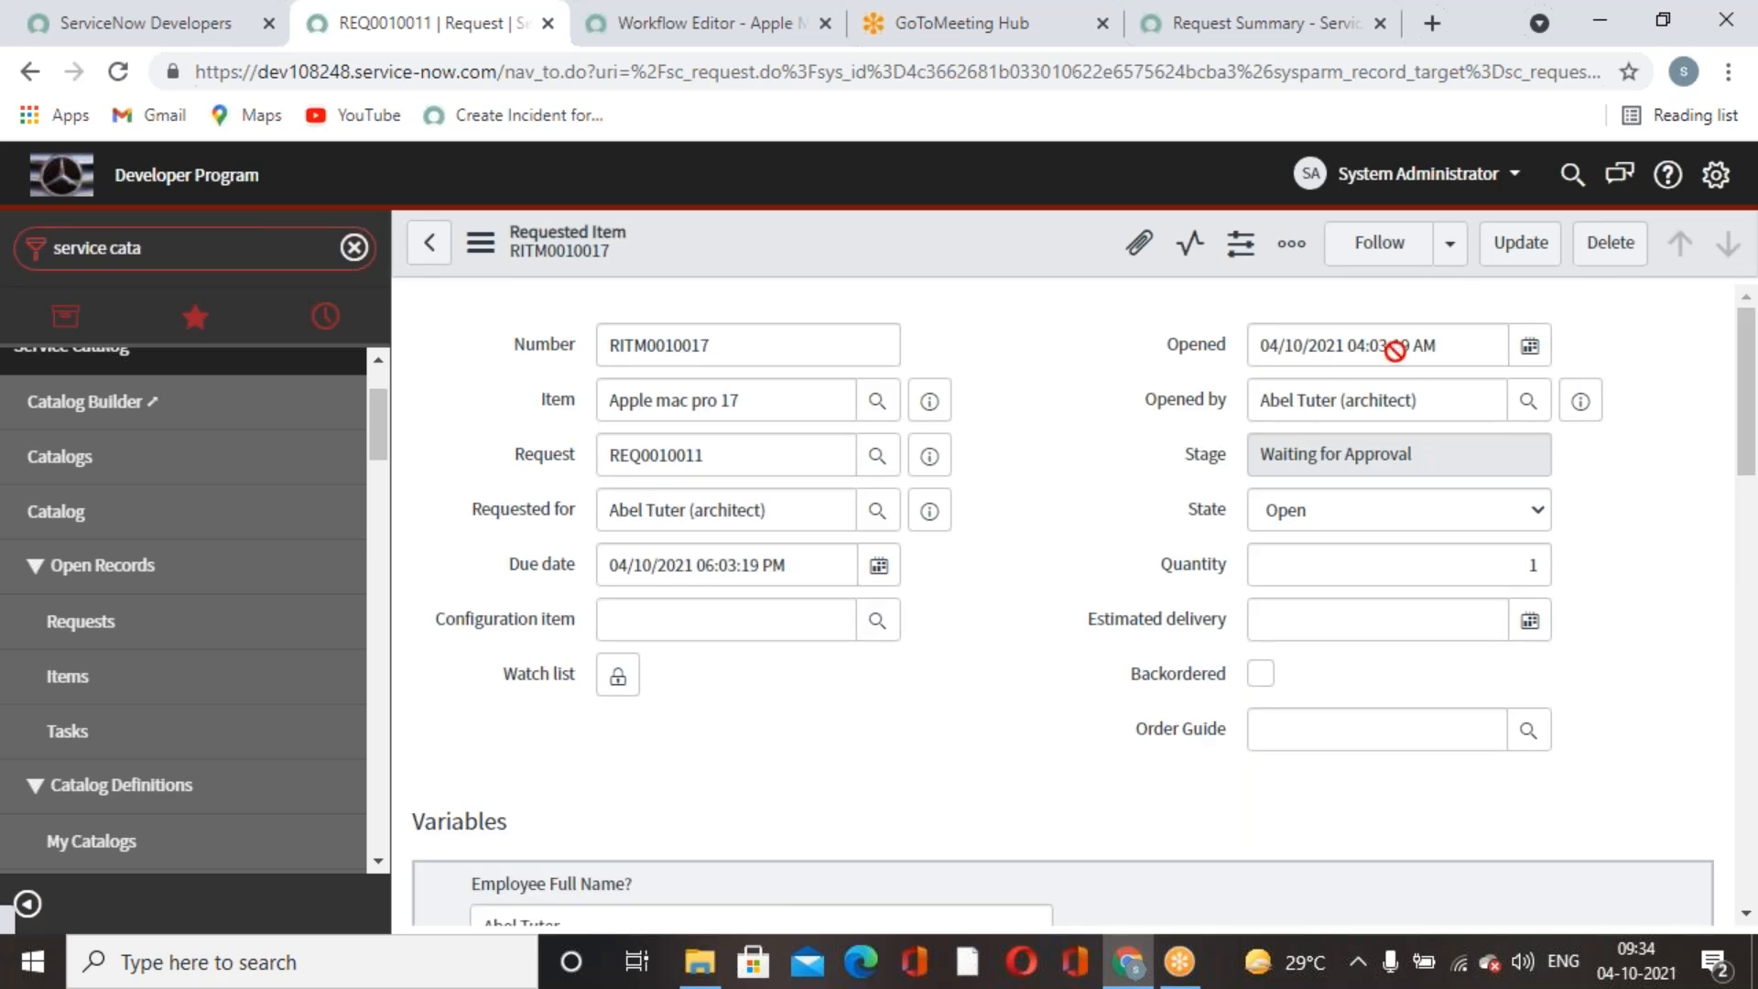
Switch the impersonation to the reporting manager who approves the requested item.
{"action": "left_click", "coordinate": [1428, 176]}
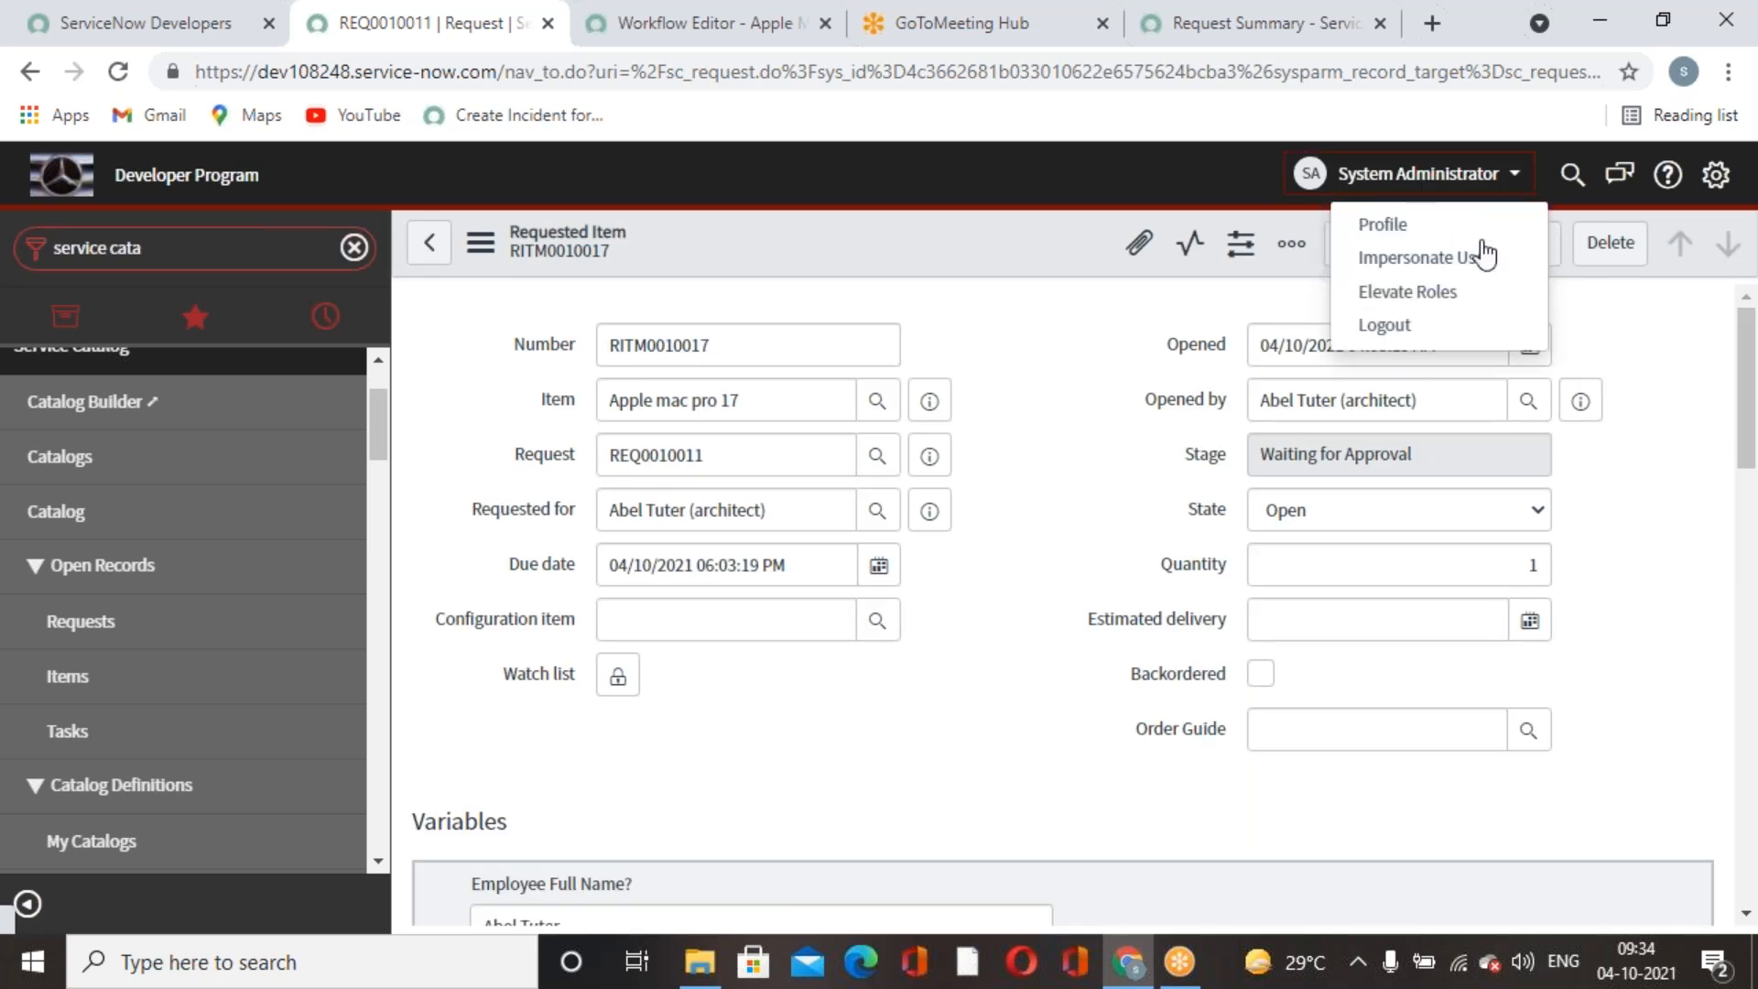
{"action": "left_click", "coordinate": [1376, 265]}
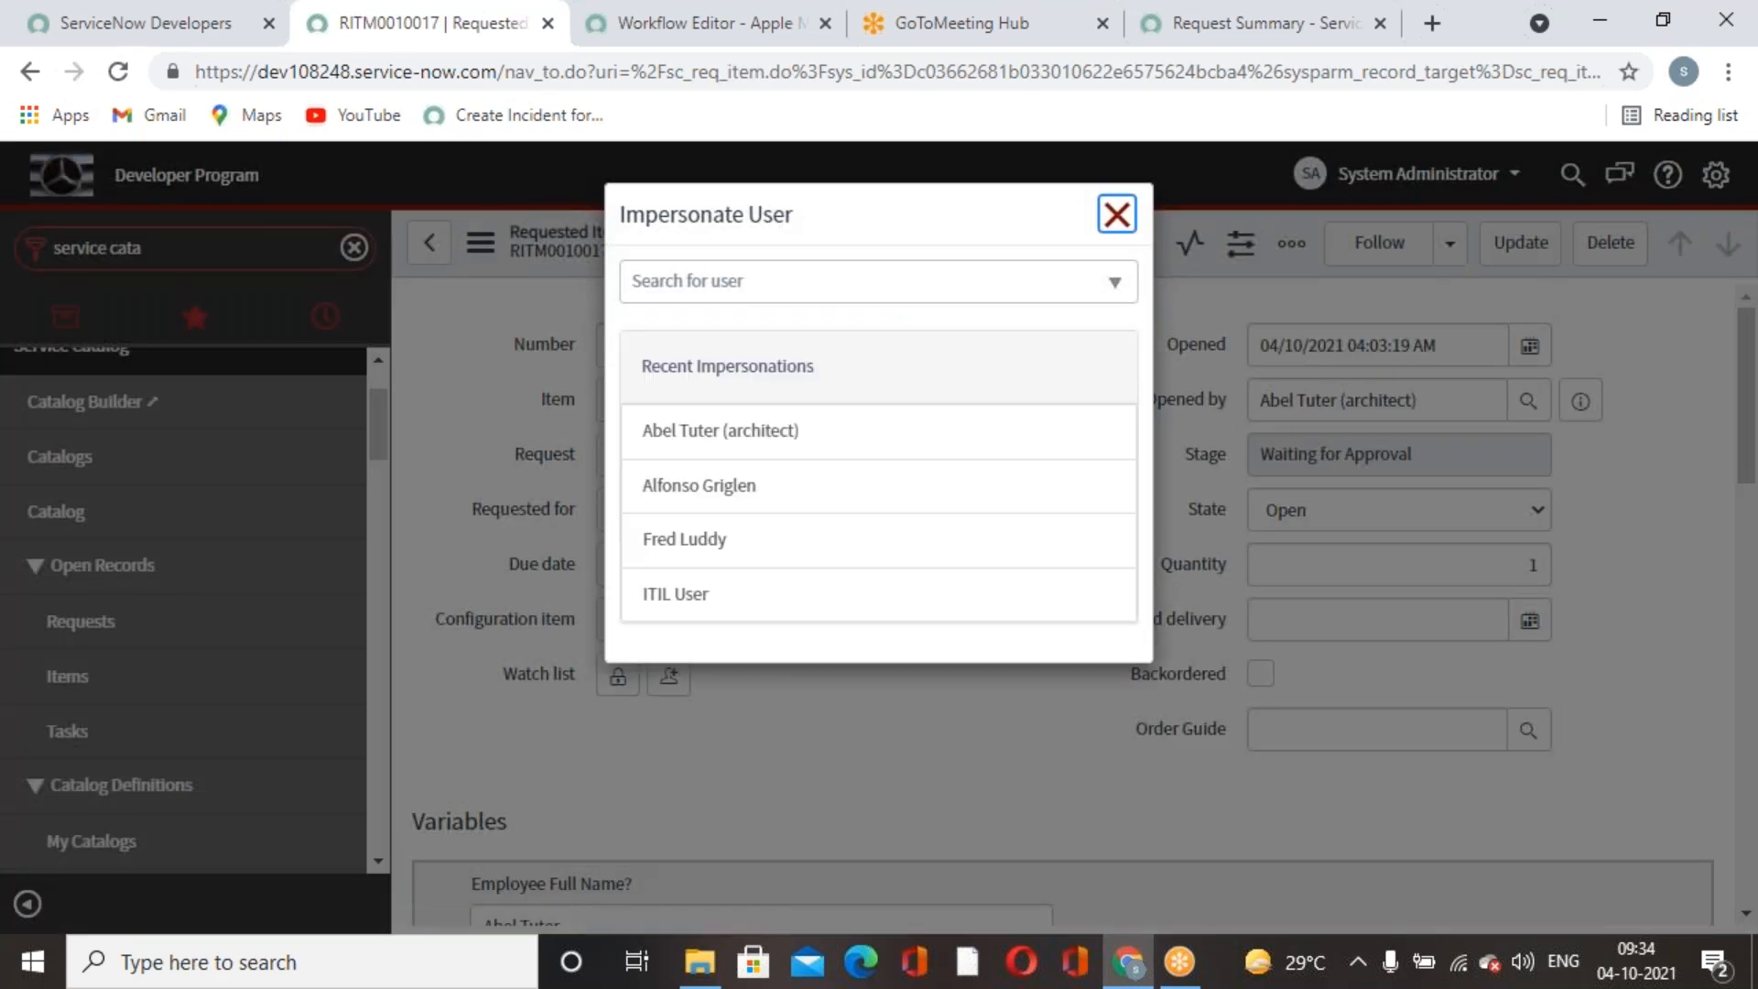
{"action": "left_click", "coordinate": [875, 282]}
{"action": "type", "text": "fred"}
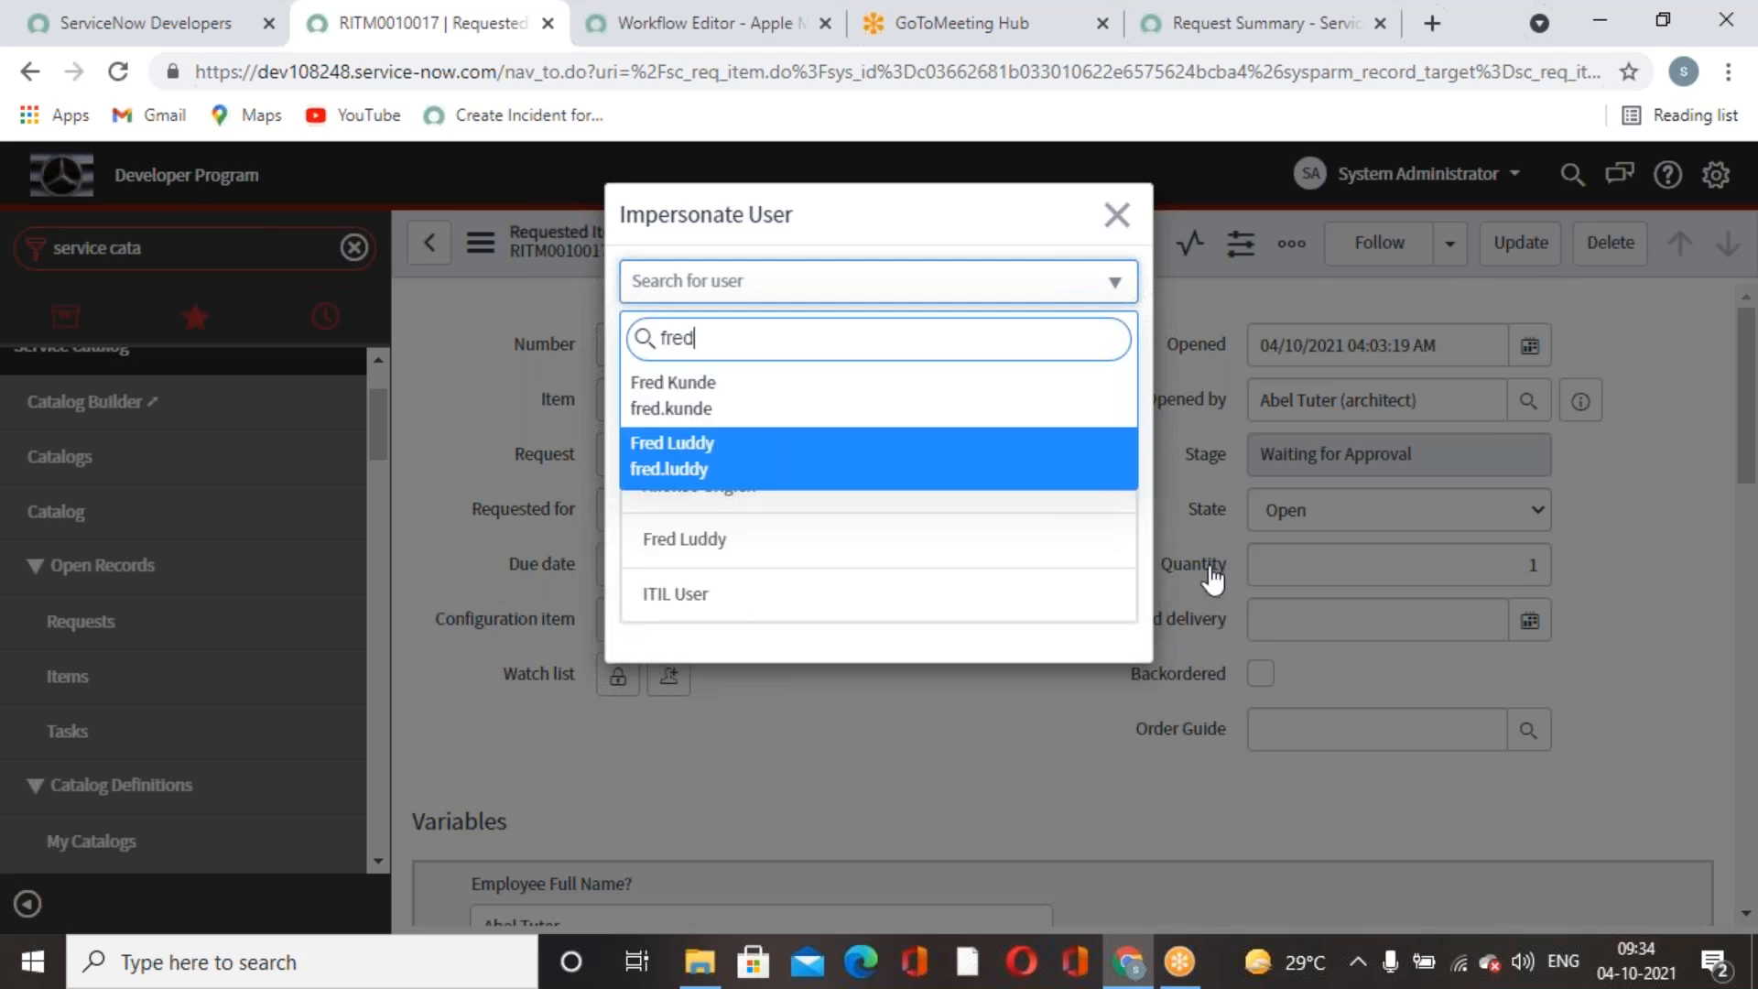
{"action": "left_click", "coordinate": [746, 455]}
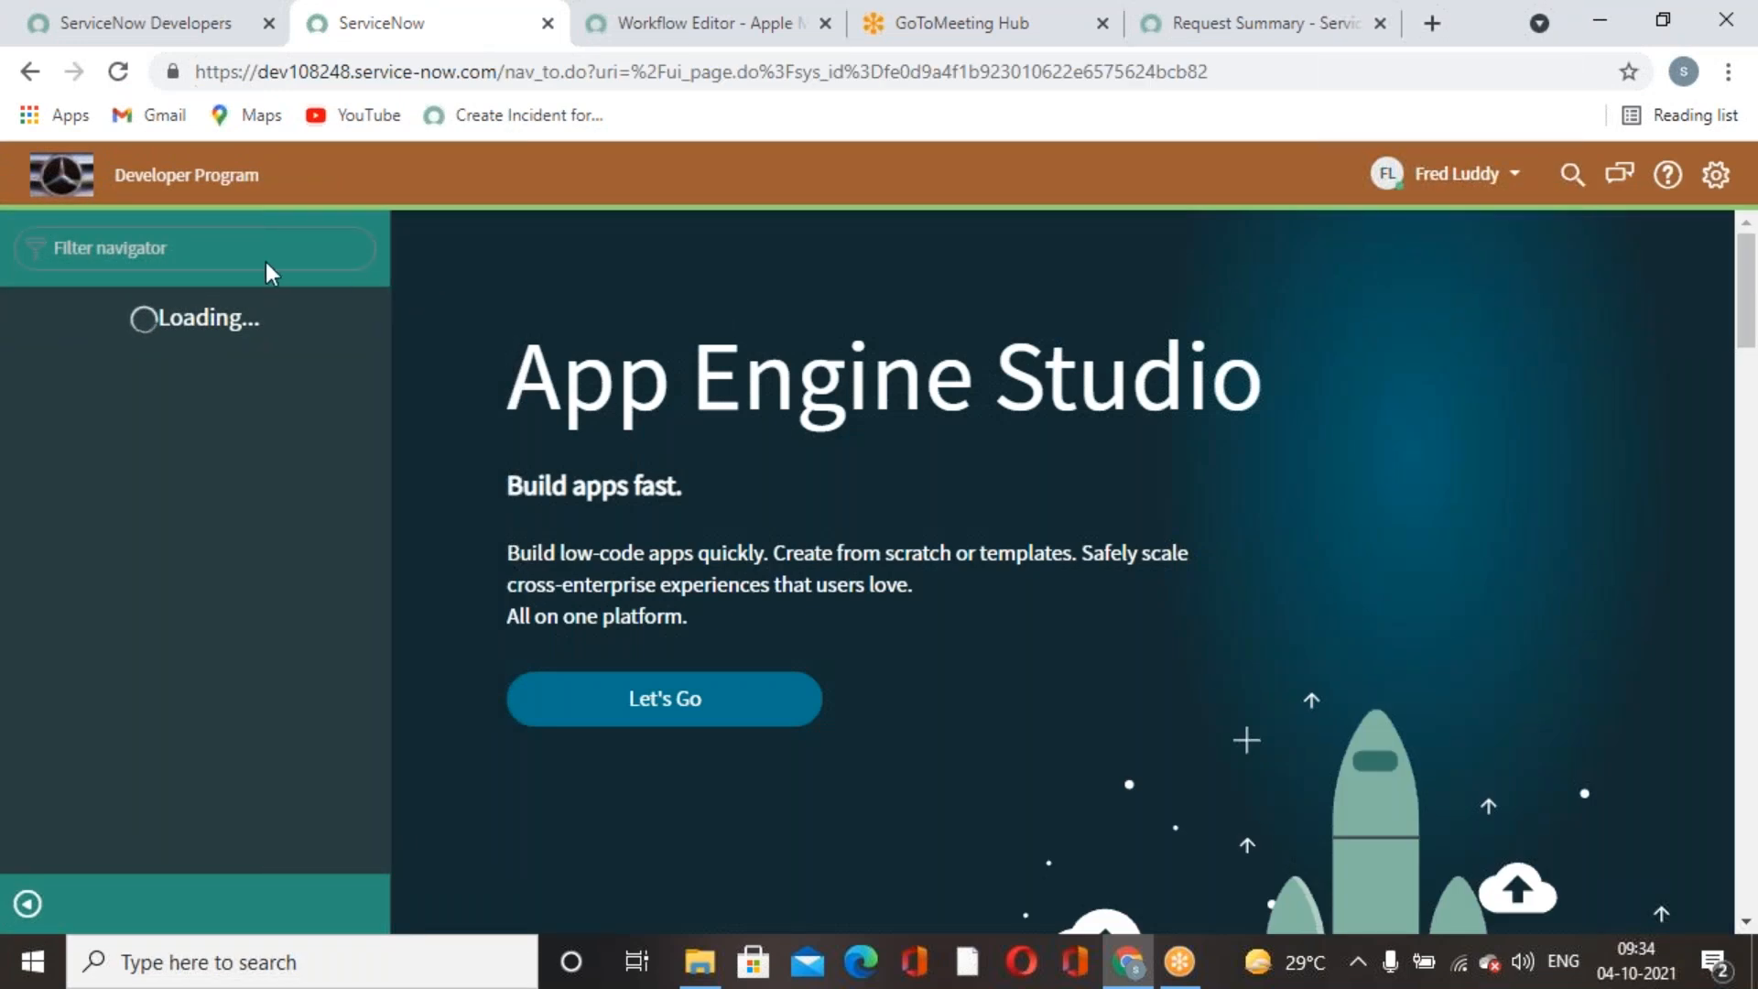
{"action": "left_click", "coordinate": [331, 256]}
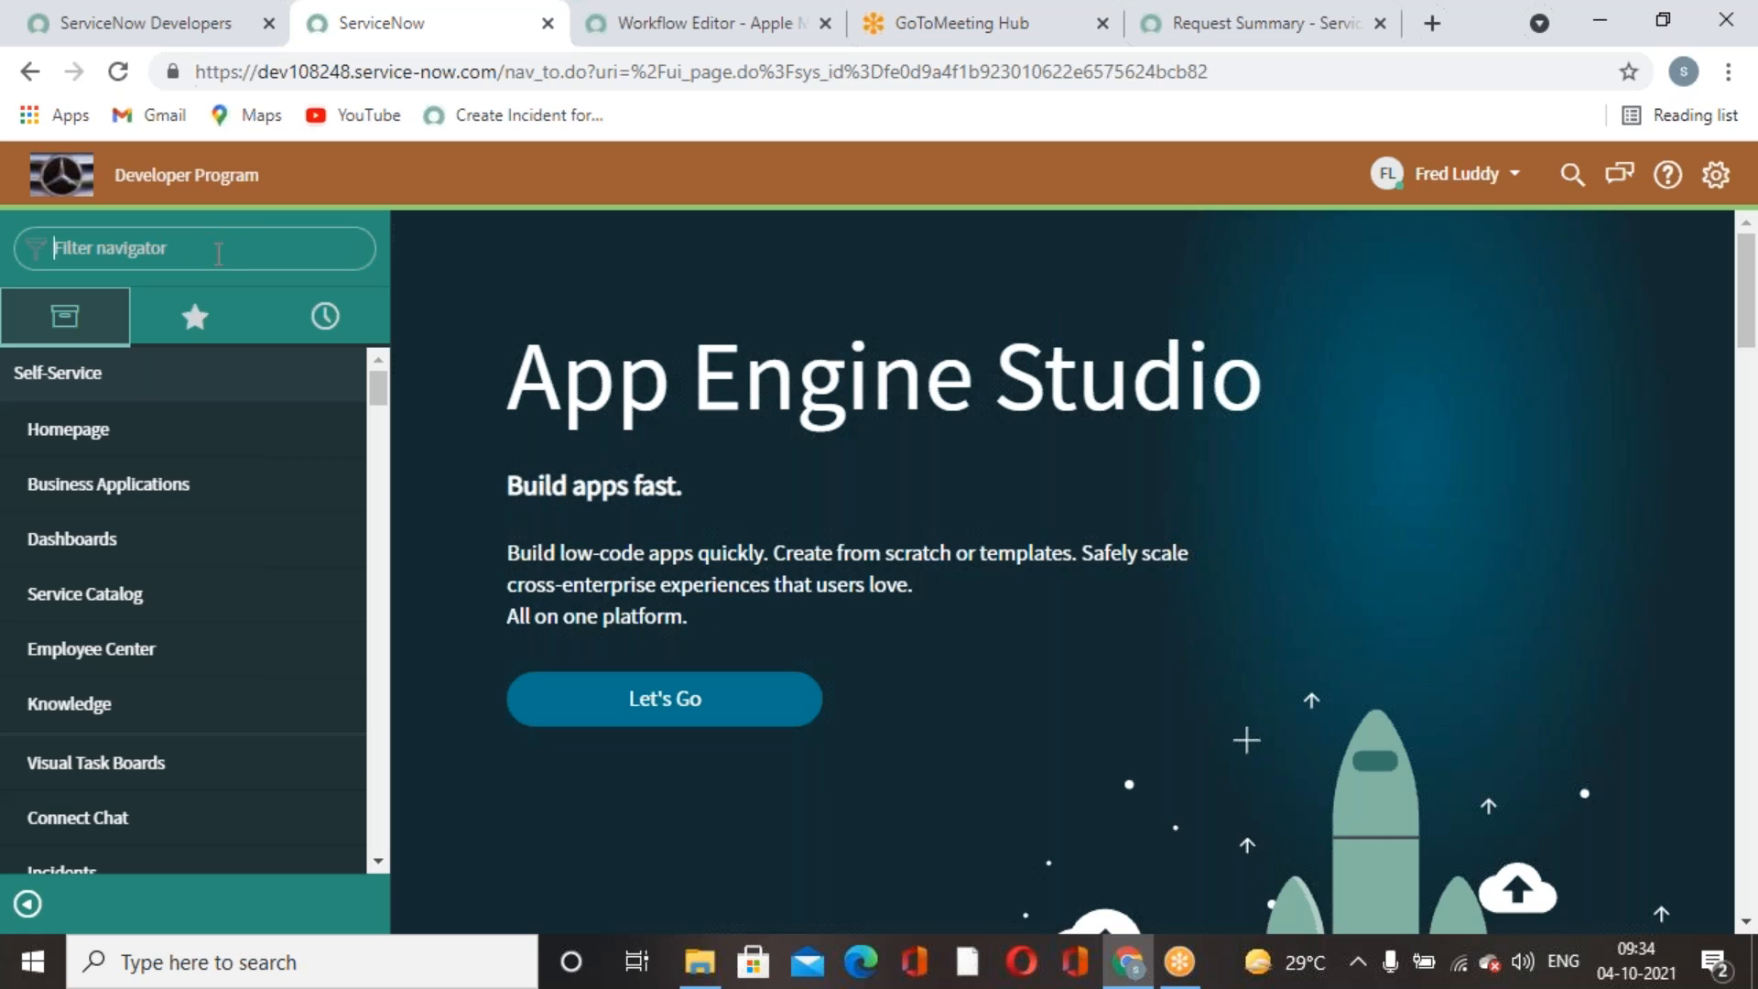
{"action": "left_click", "coordinate": [734, 34]}
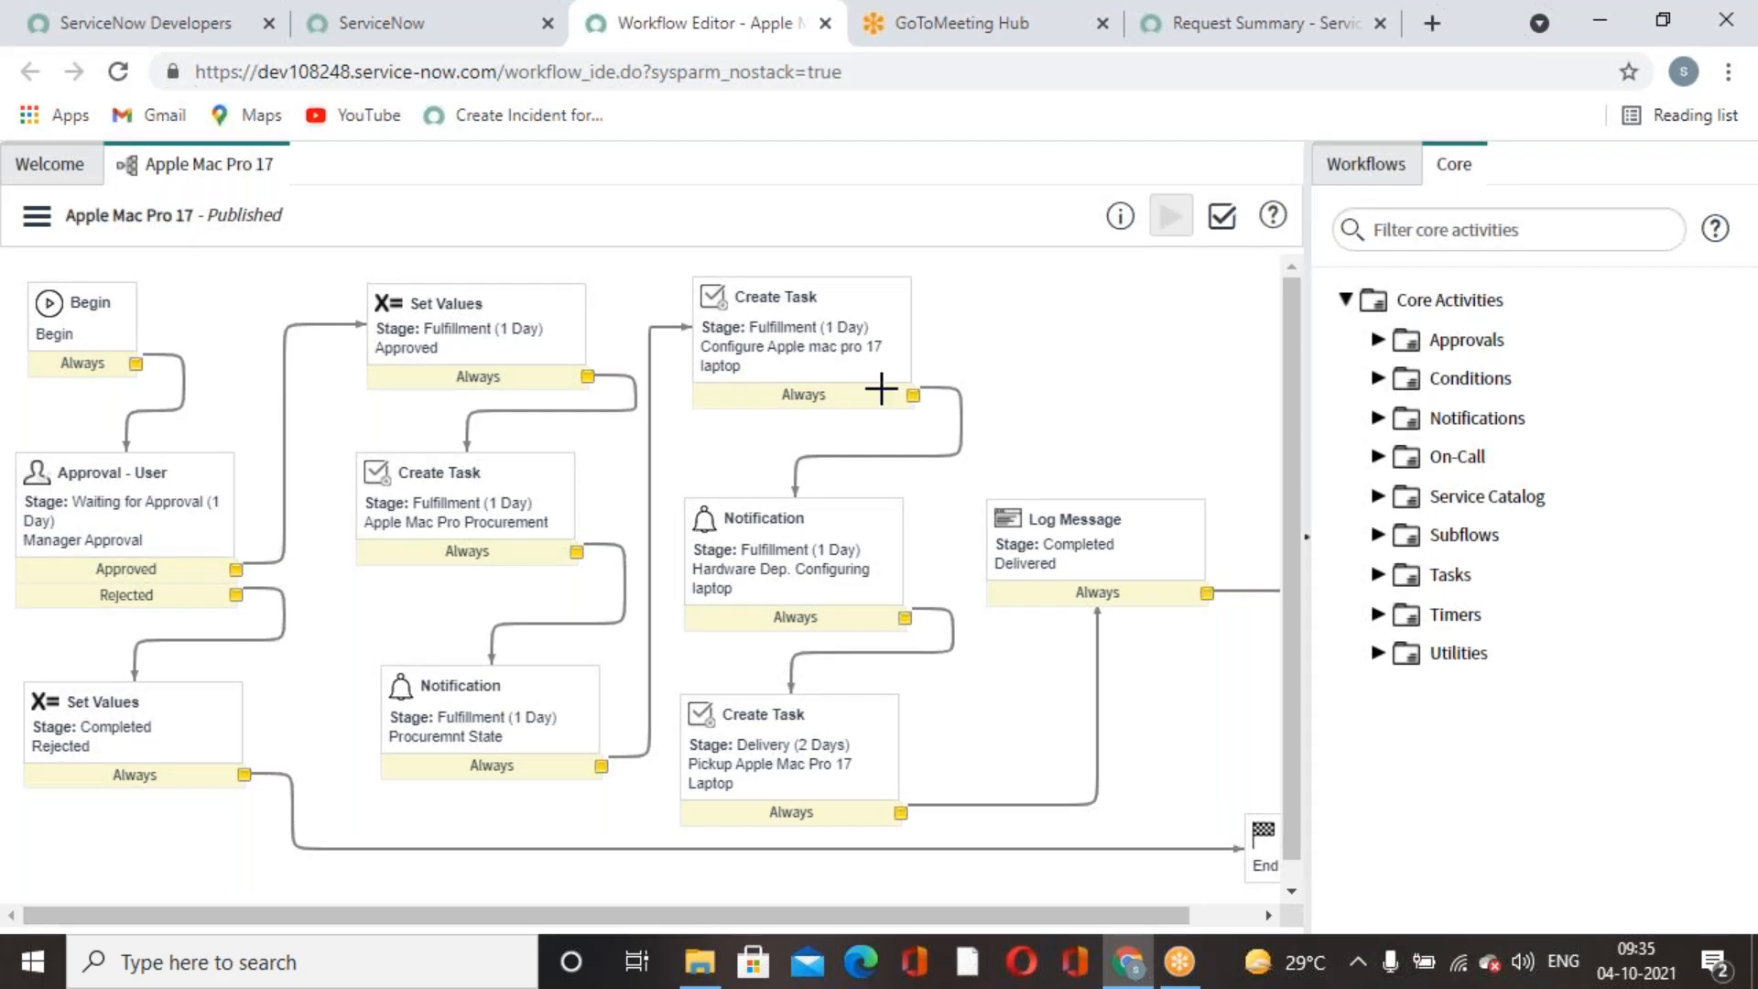
{"action": "left_click", "coordinate": [380, 23]}
{"action": "type", "text": "service cata"}
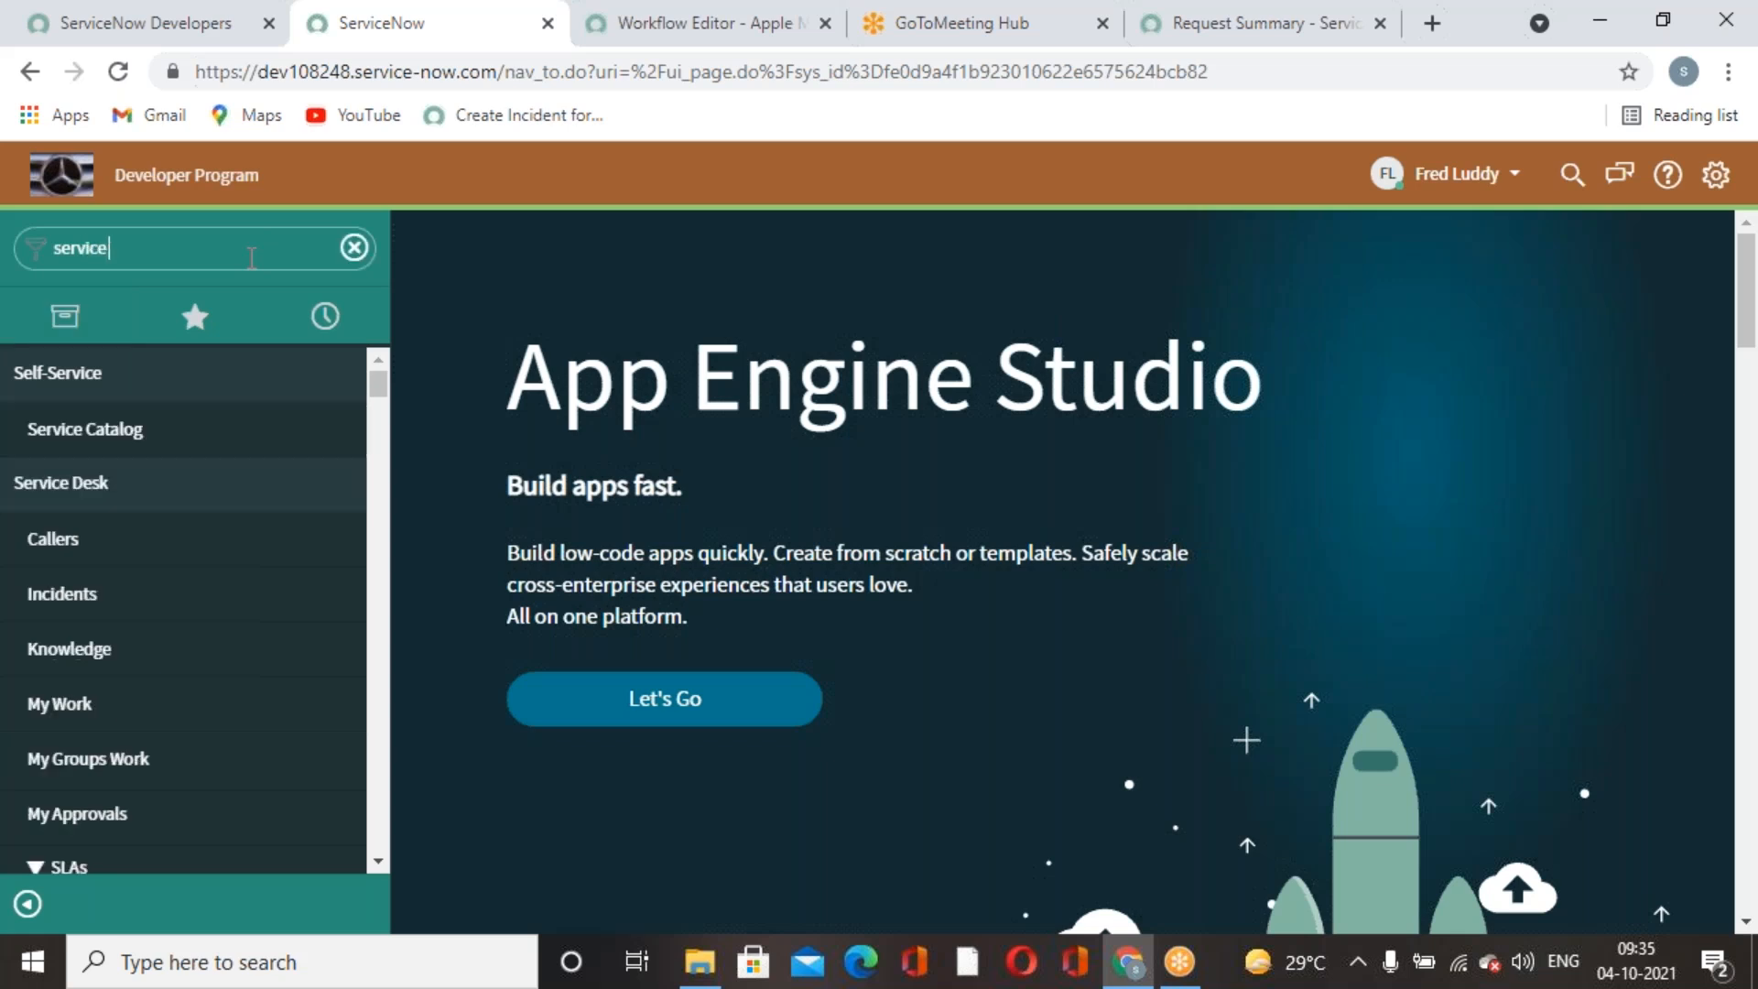
{"action": "key", "text": "BackSpace"}
{"action": "key", "text": "BackSpace"}
{"action": "key", "text": "BackSpace"}
{"action": "key", "text": "BackSpace"}
{"action": "key", "text": "BackSpace"}
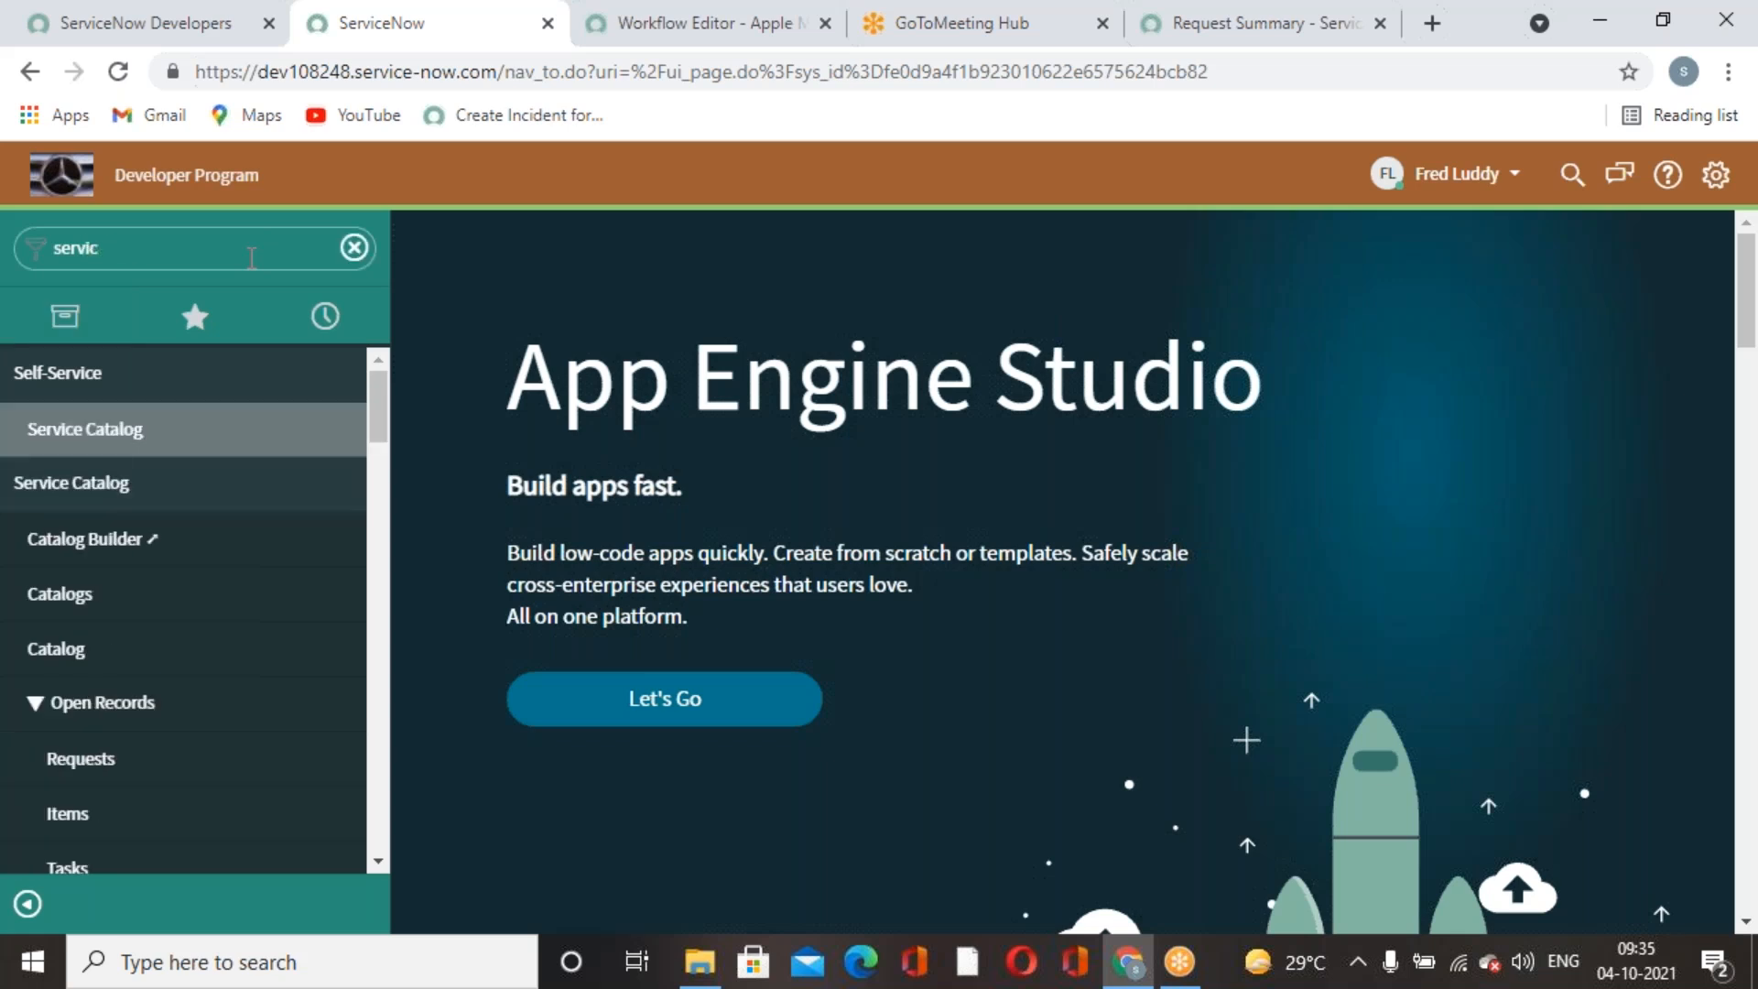
{"action": "key", "text": "BackSpace"}
{"action": "key", "text": "BackSpace"}
Open the newest requested approval from the manager's My Approvals list and try to reject it without a comment.
{"action": "scroll", "coordinate": [145, 580], "scroll_direction": "down", "scroll_amount": 5}
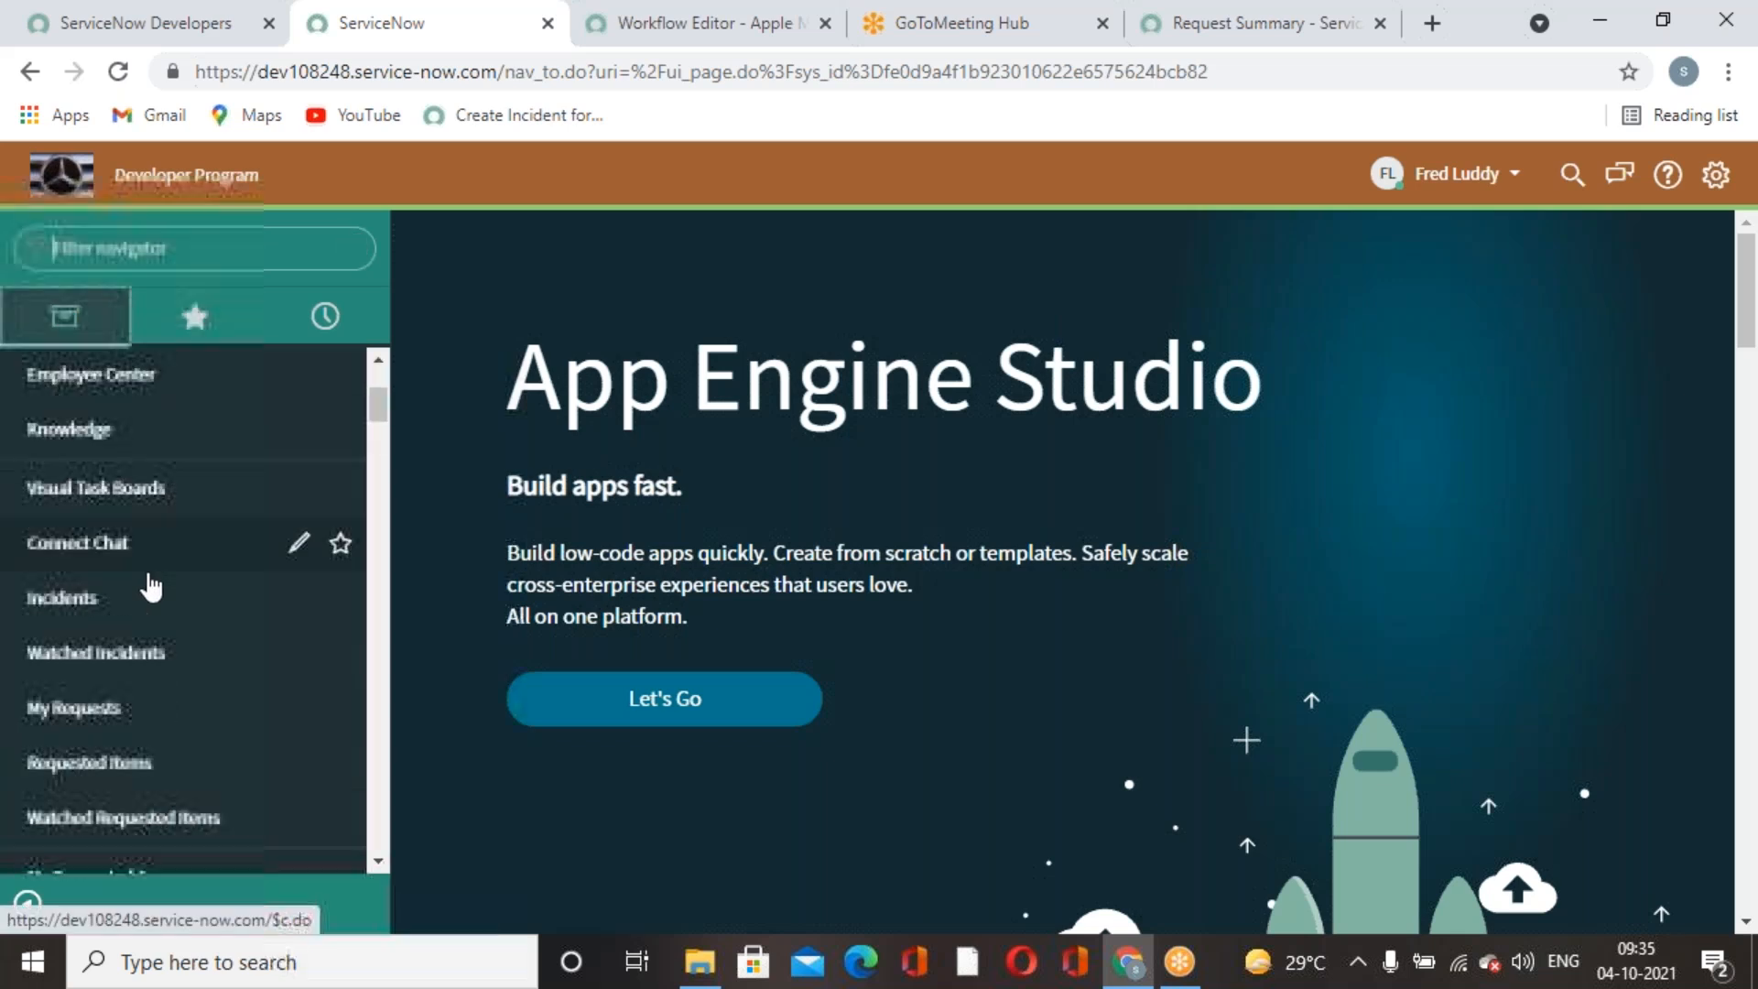
{"action": "scroll", "coordinate": [163, 637], "scroll_direction": "down", "scroll_amount": 5}
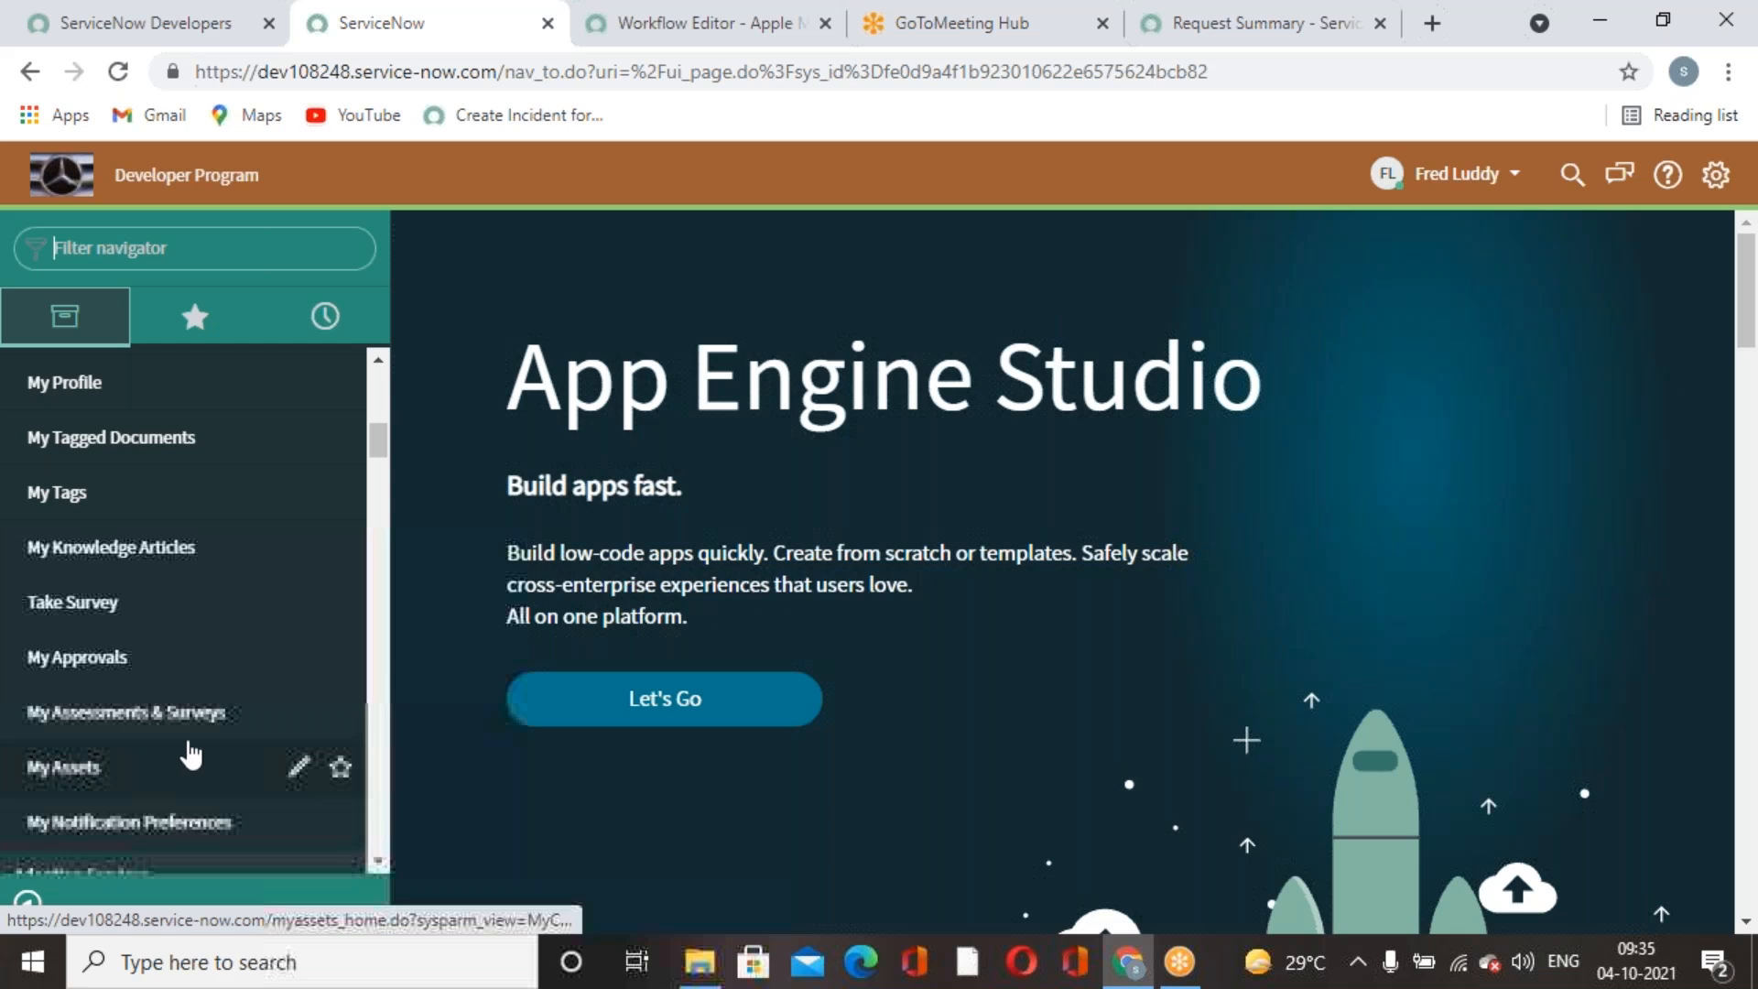
{"action": "left_click", "coordinate": [101, 682]}
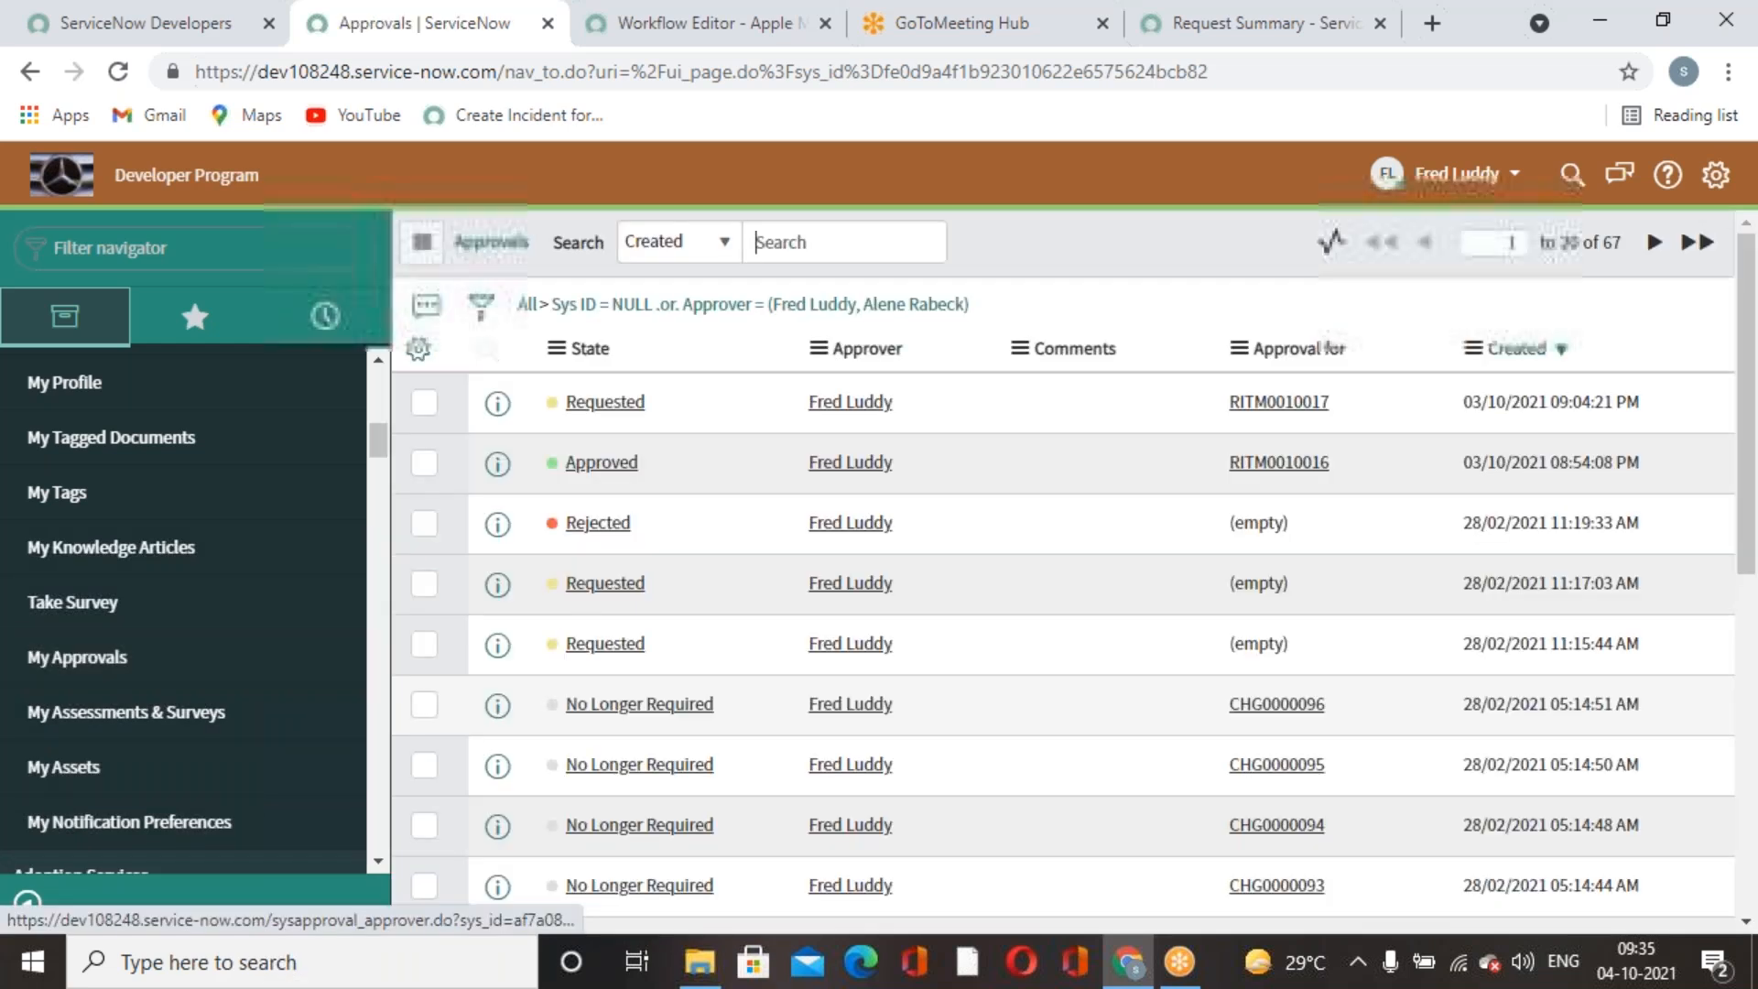
{"action": "left_click", "coordinate": [634, 405]}
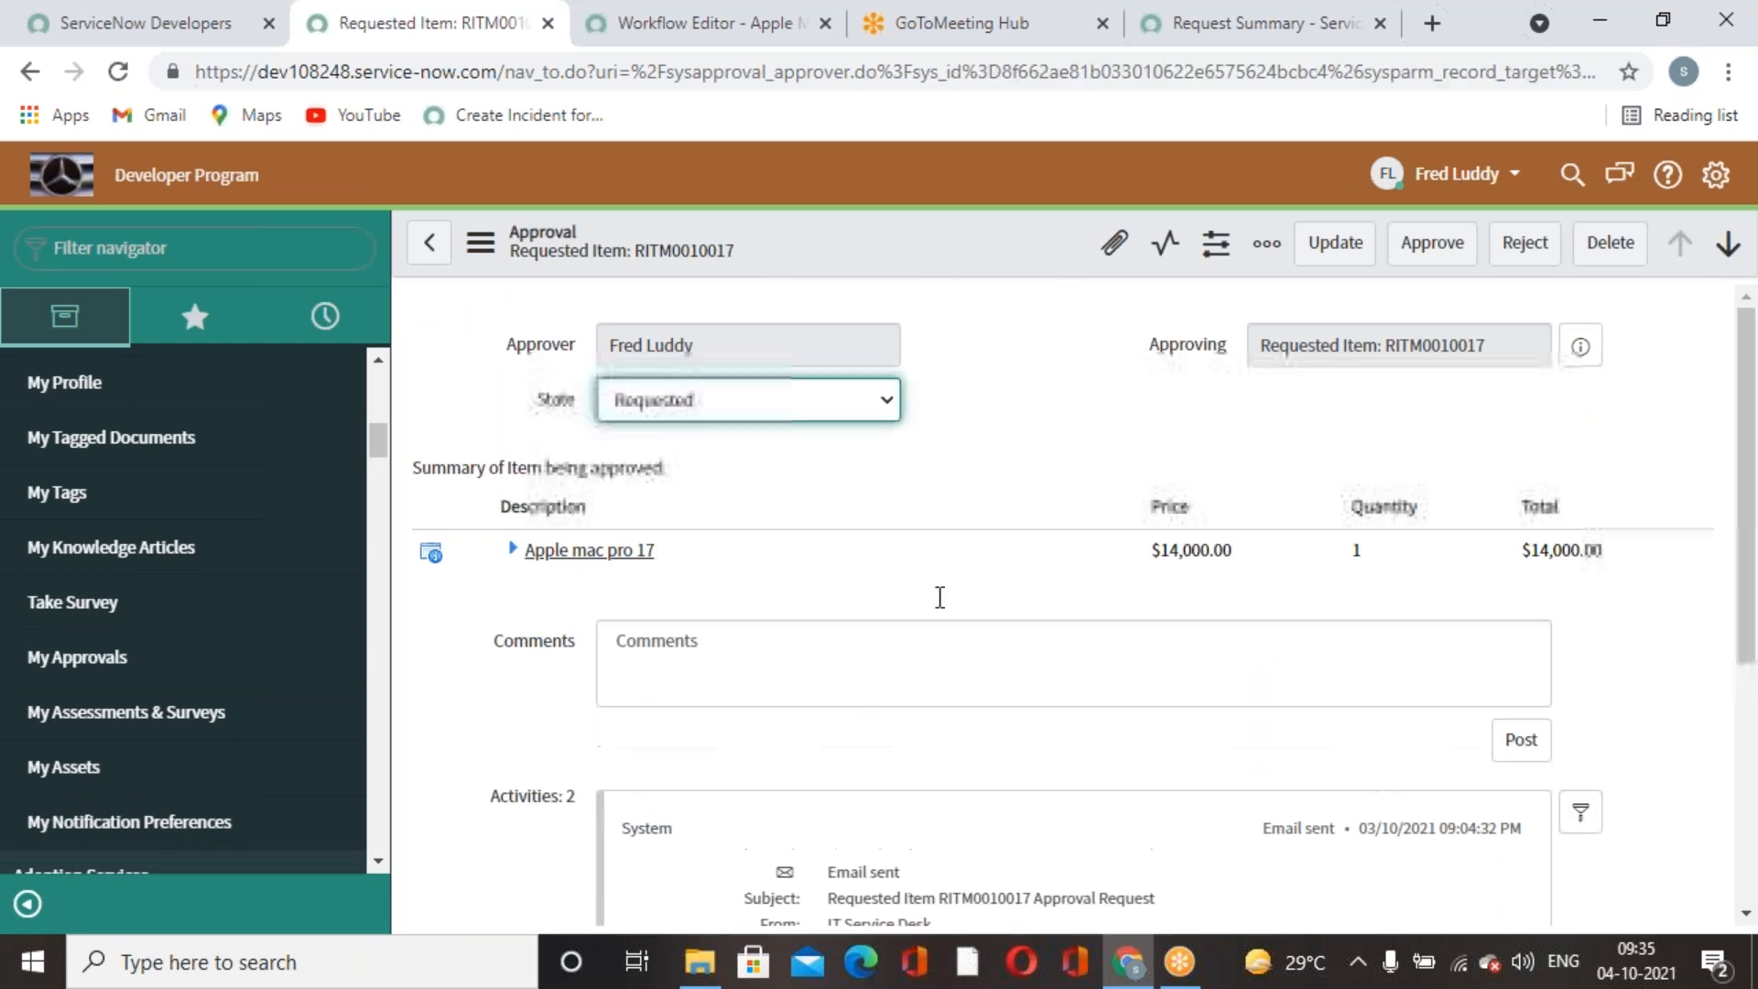
{"action": "left_click", "coordinate": [1540, 254]}
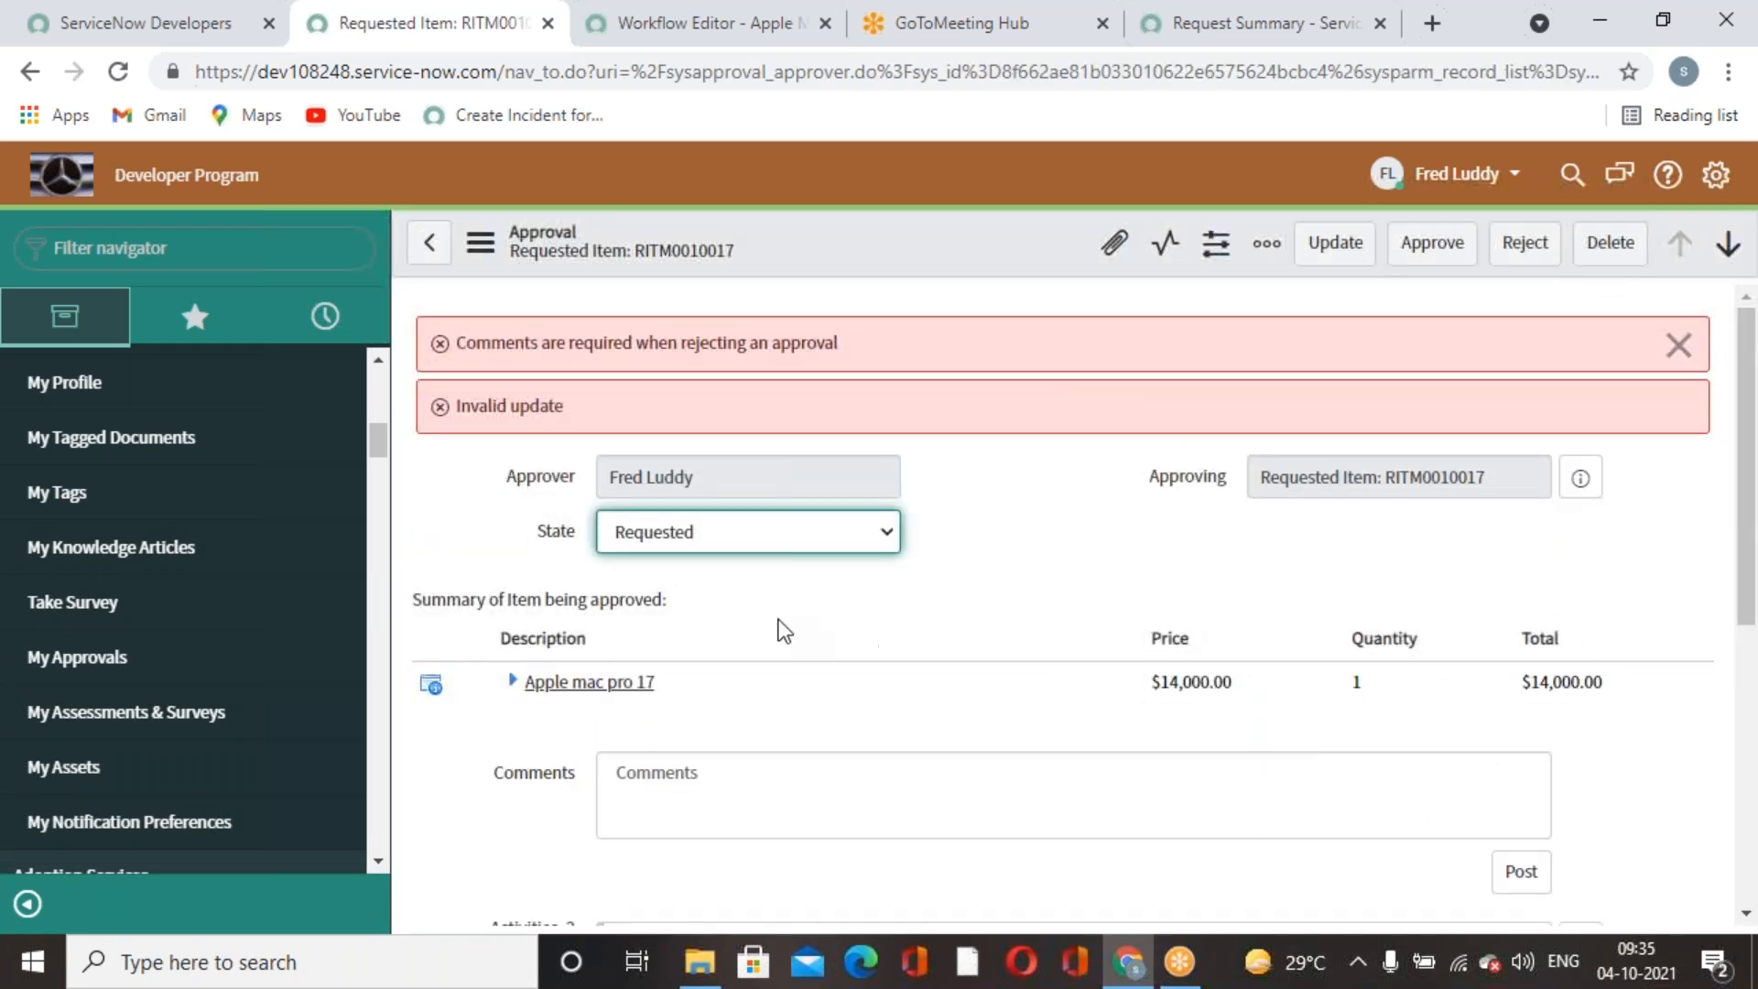
Enter the comment "He is not eligible to get this item" and reject the Apple mac pro 17 approval.
{"action": "scroll", "coordinate": [778, 618], "scroll_direction": "down", "scroll_amount": 2}
{"action": "scroll", "coordinate": [781, 617], "scroll_direction": "up", "scroll_amount": 2}
{"action": "scroll", "coordinate": [980, 673], "scroll_direction": "down", "scroll_amount": 4}
{"action": "scroll", "coordinate": [980, 678], "scroll_direction": "up", "scroll_amount": 3}
{"action": "left_click", "coordinate": [920, 665]}
{"action": "type", "text": "He is not eli"}
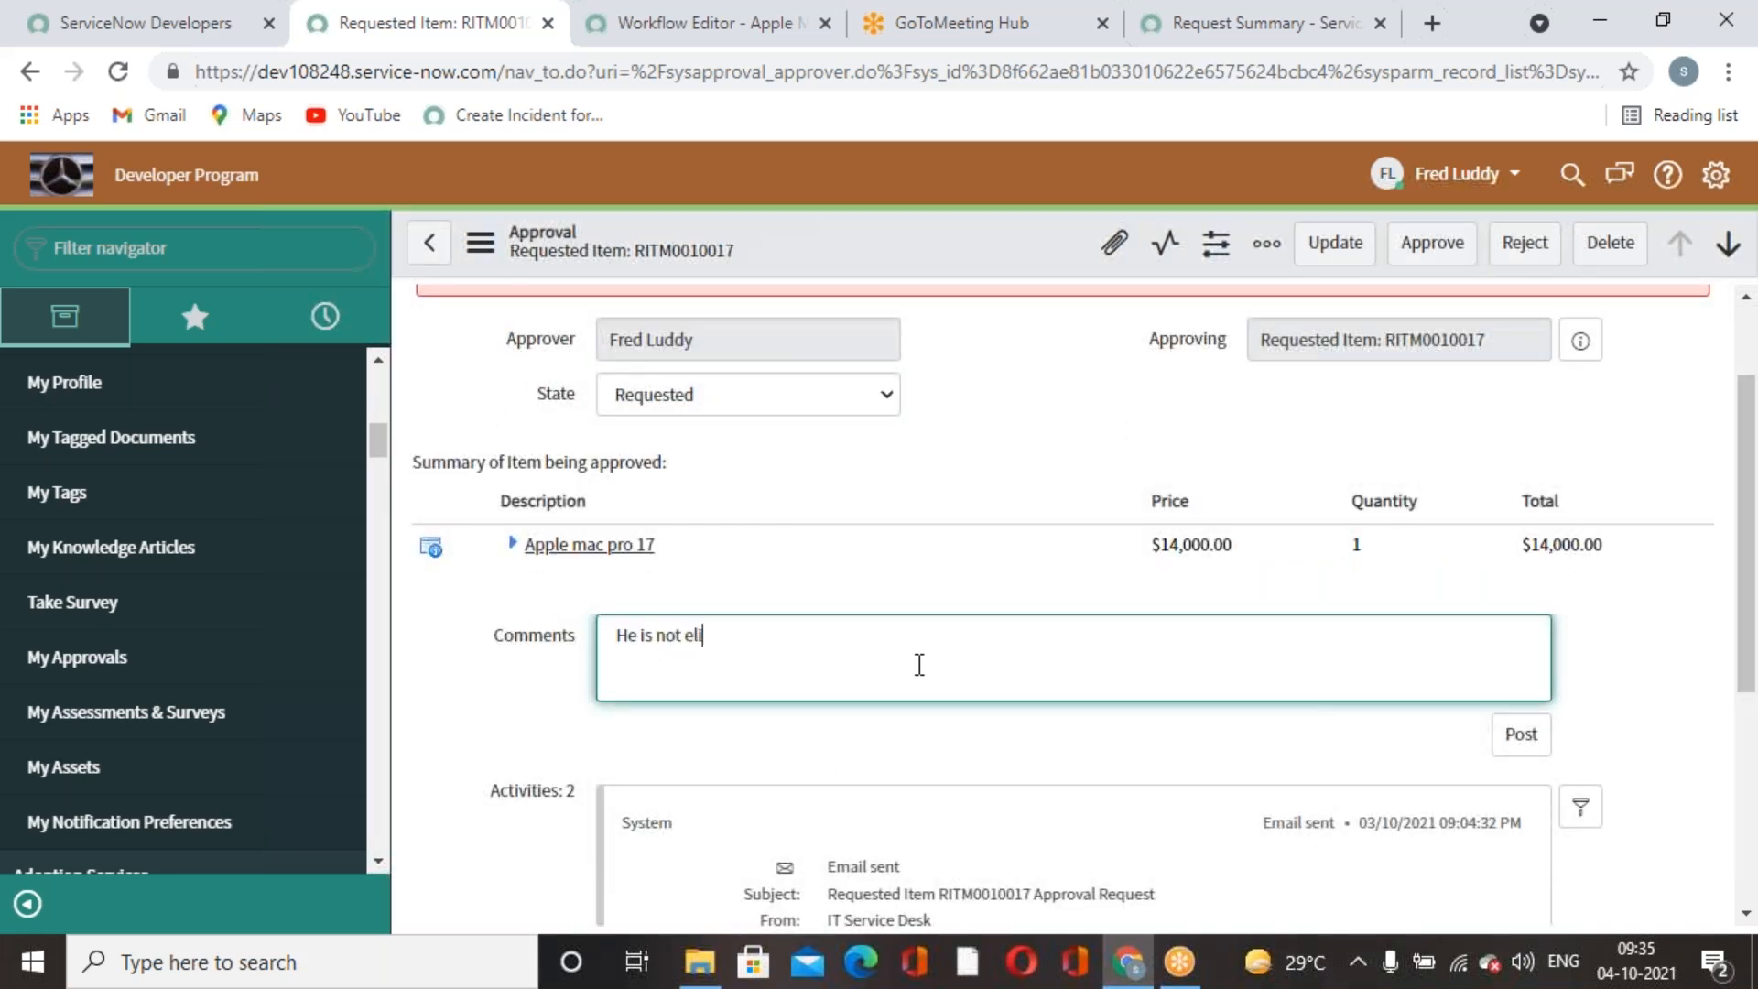
{"action": "type", "text": "gible to get this item"}
{"action": "left_click", "coordinate": [1059, 474]}
{"action": "left_click", "coordinate": [1524, 244]}
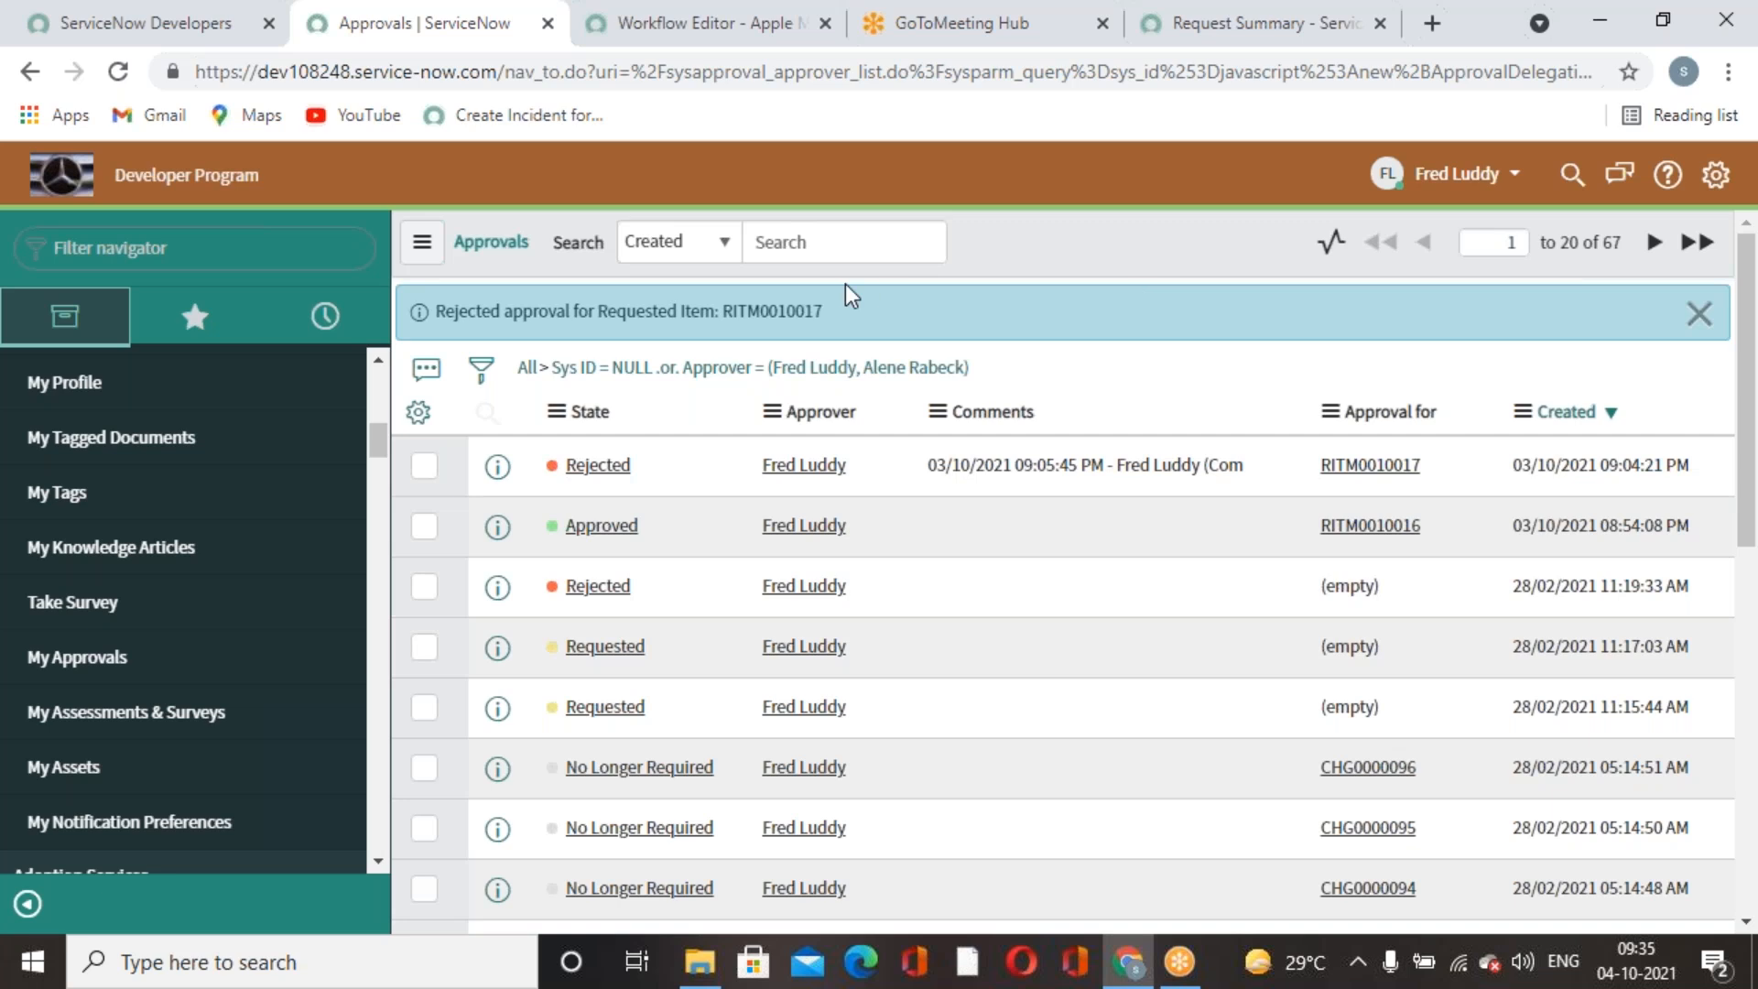
Refresh the Request Summary page and expand the Apple mac pro 17 stage details.
{"action": "left_click", "coordinate": [1322, 23]}
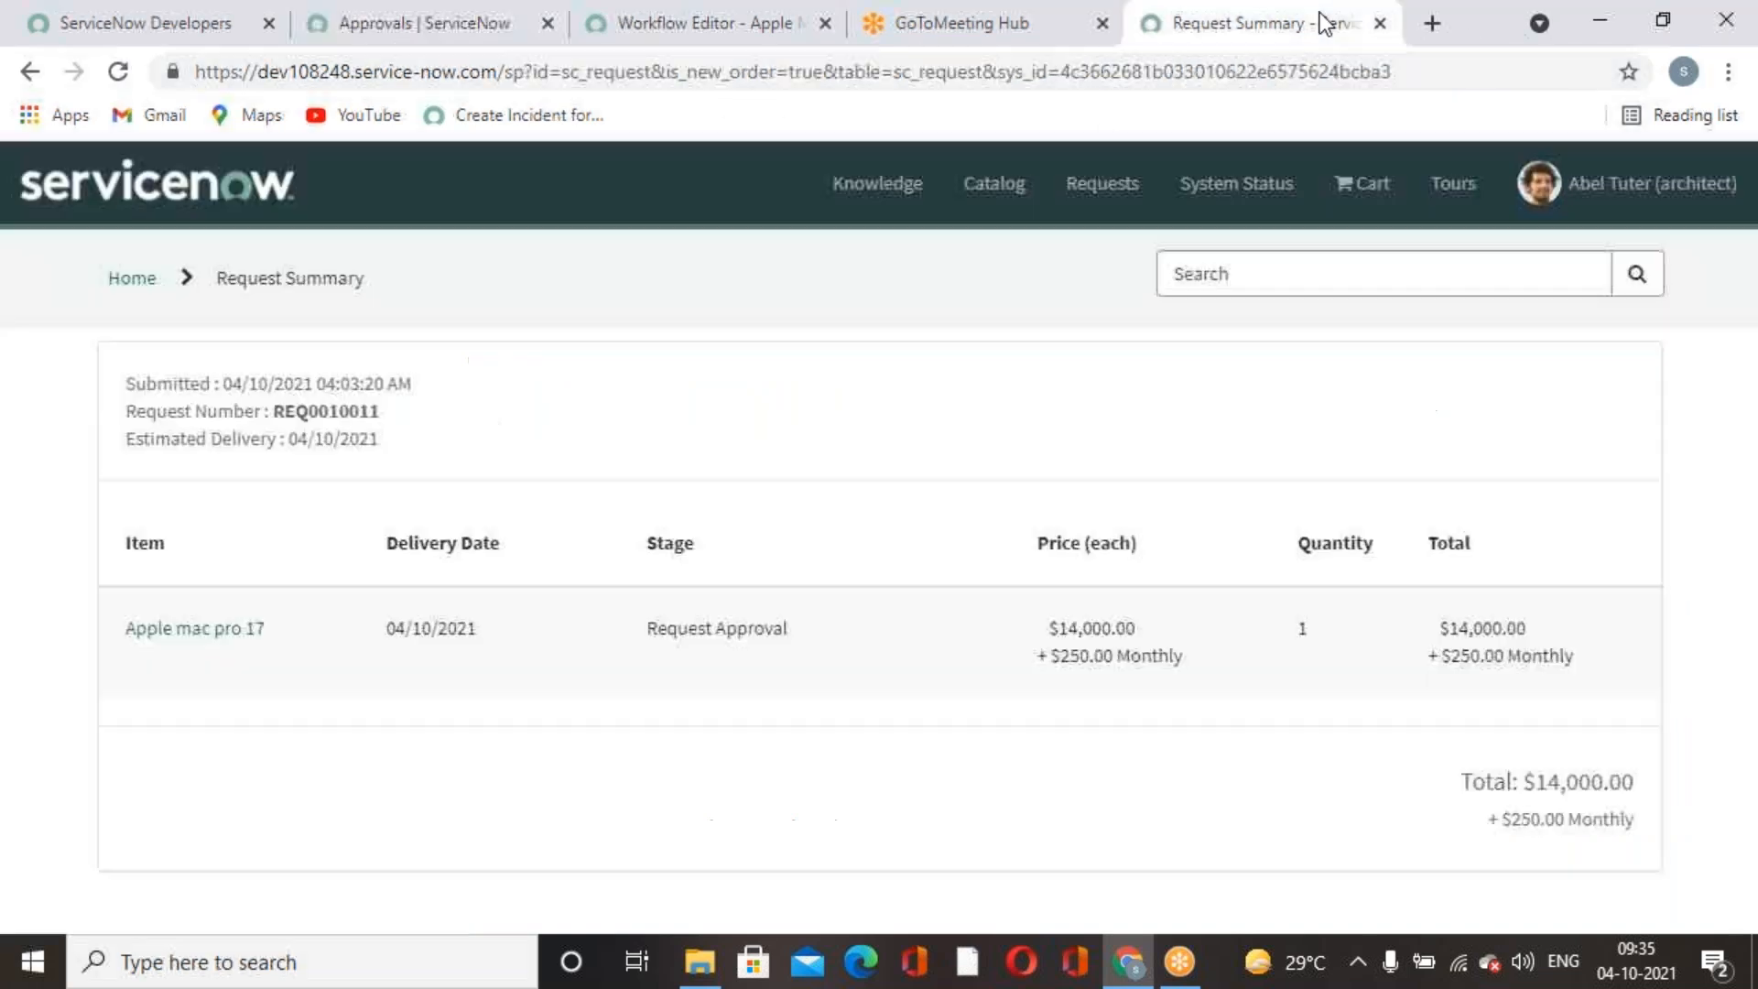
{"action": "left_click", "coordinate": [122, 77]}
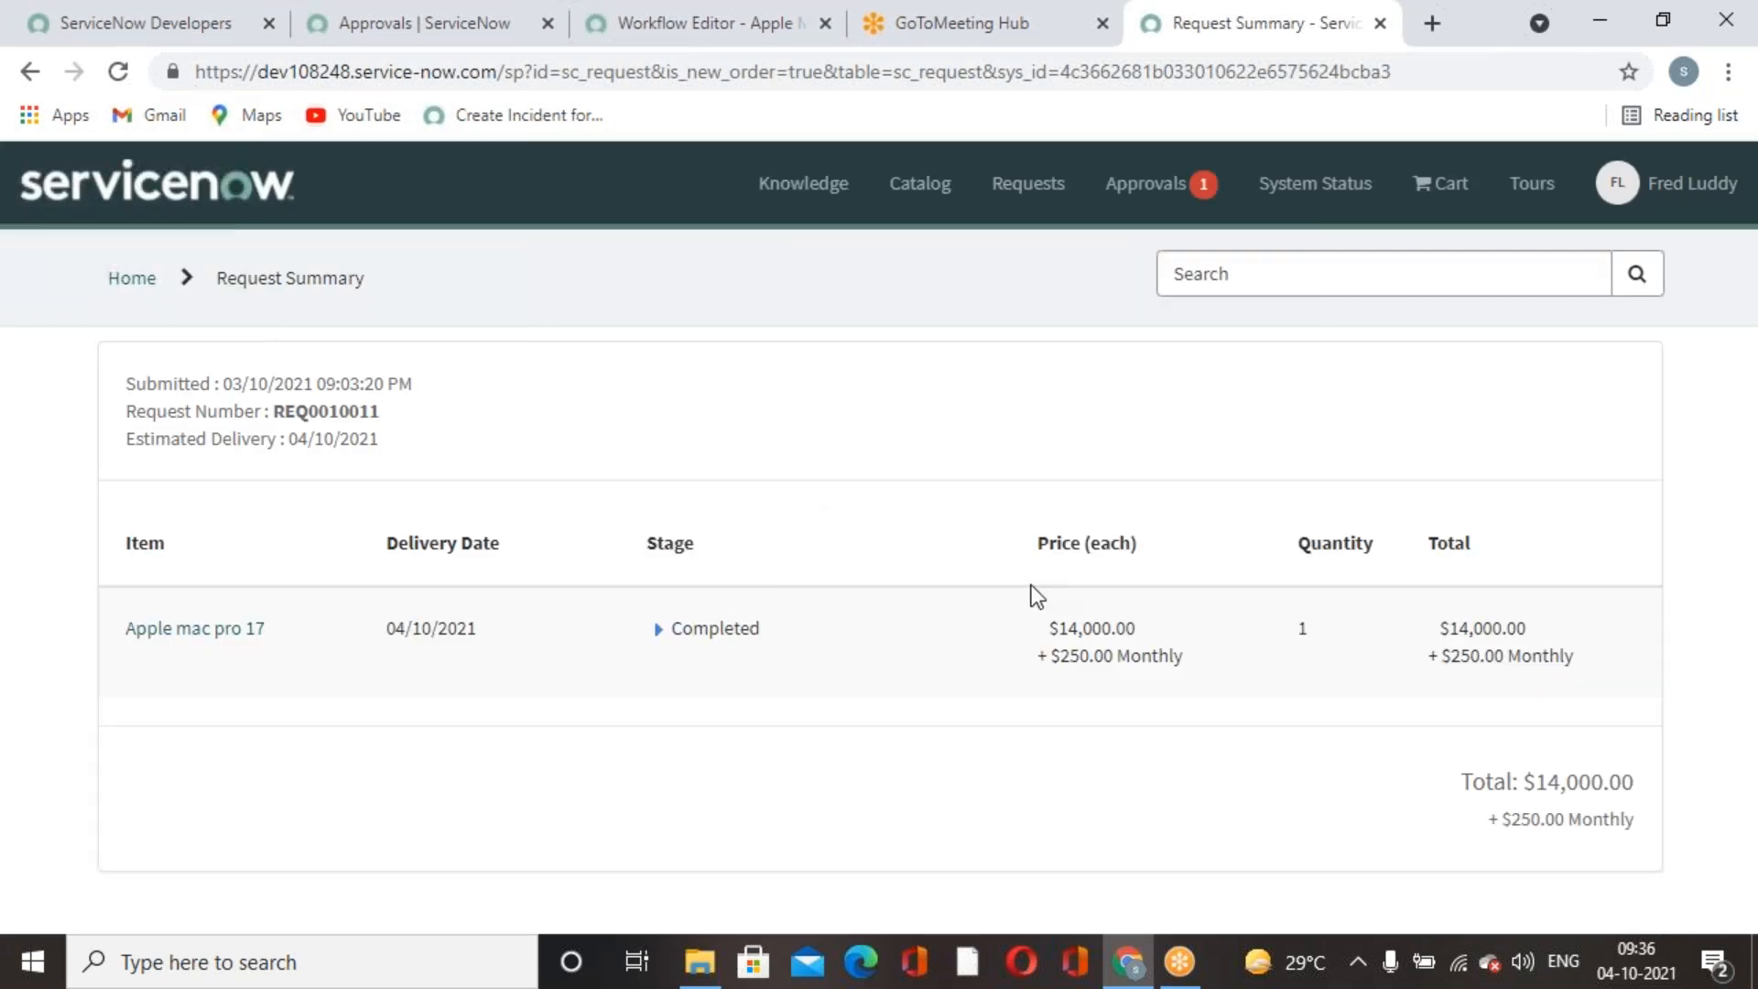
{"action": "left_click", "coordinate": [657, 630]}
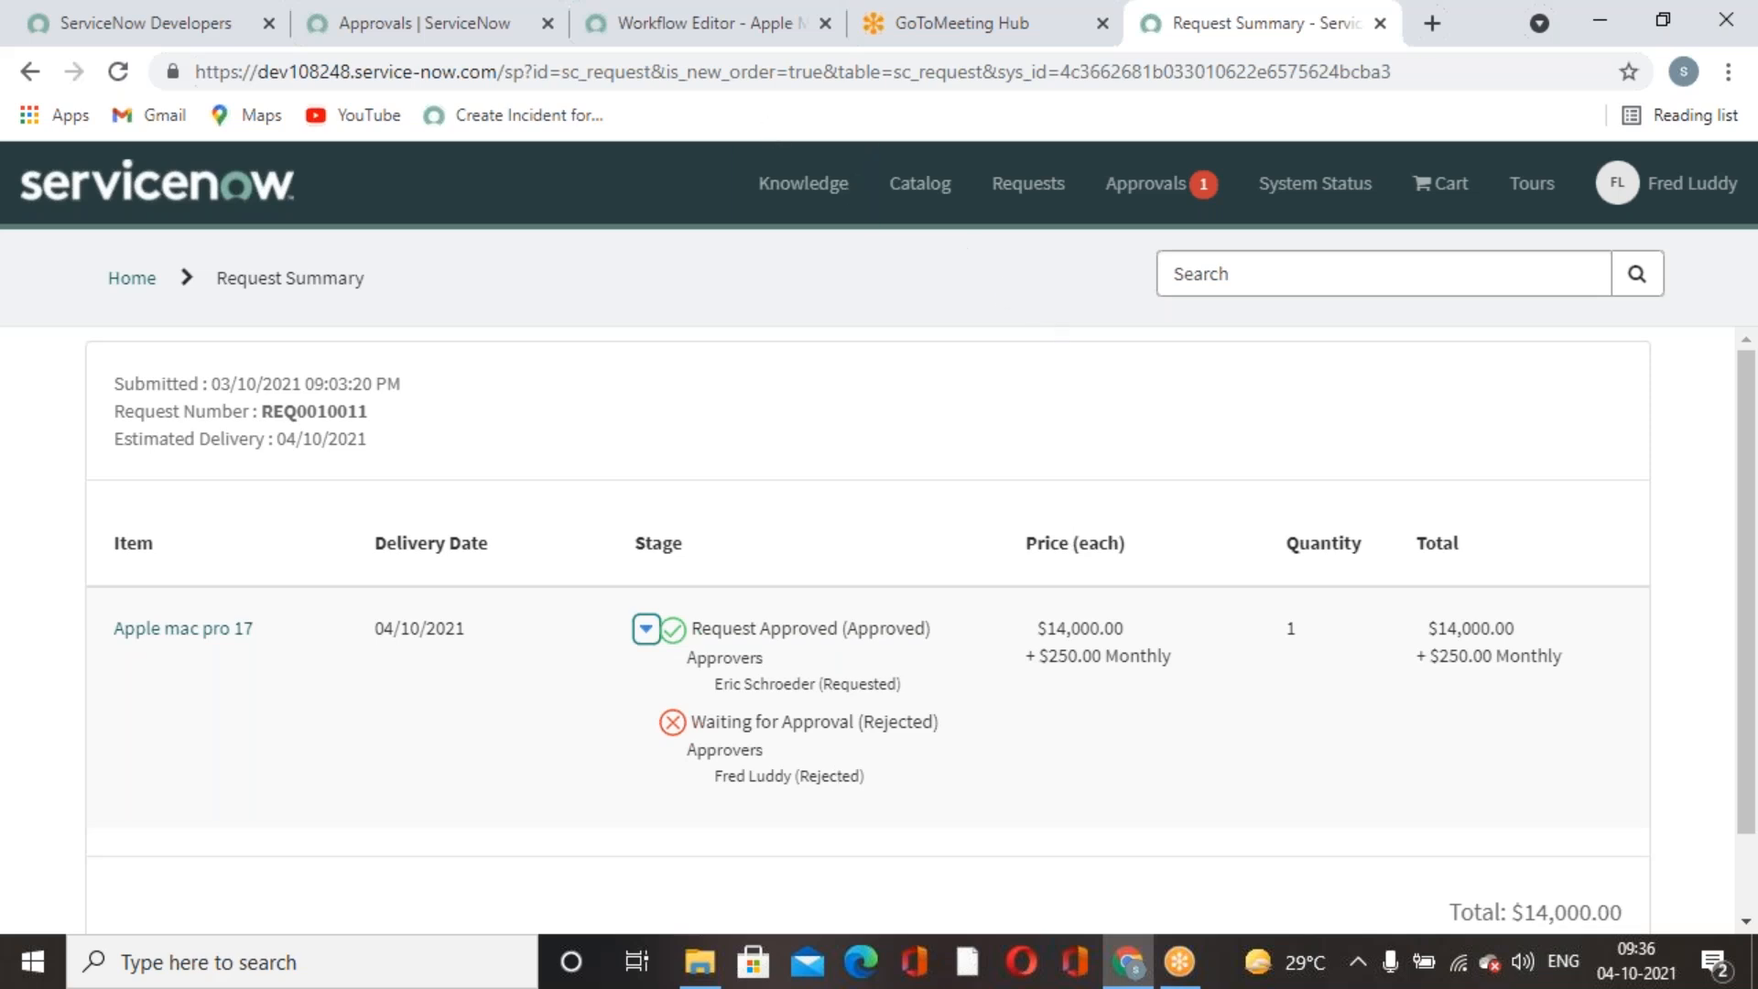
Review the Apple Mac Pro 17 workflow in the Workflow Editor and select its Log Message activity.
{"action": "left_click", "coordinate": [748, 43]}
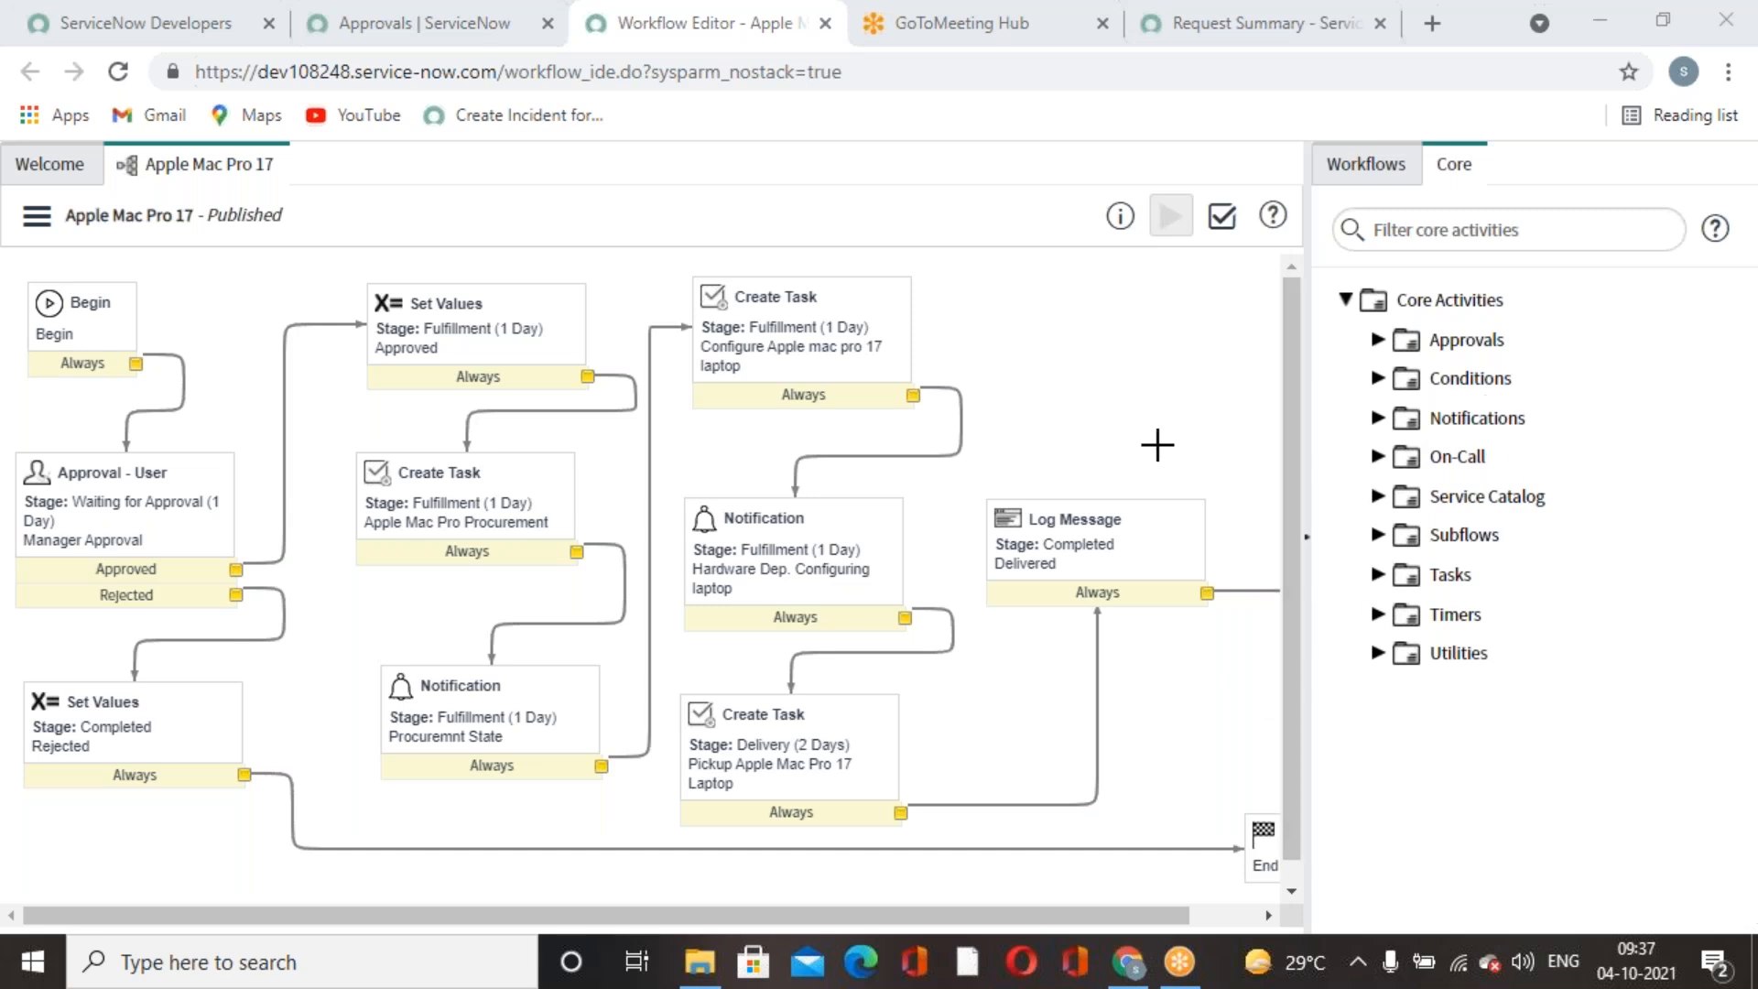
{"action": "left_click", "coordinate": [1140, 517]}
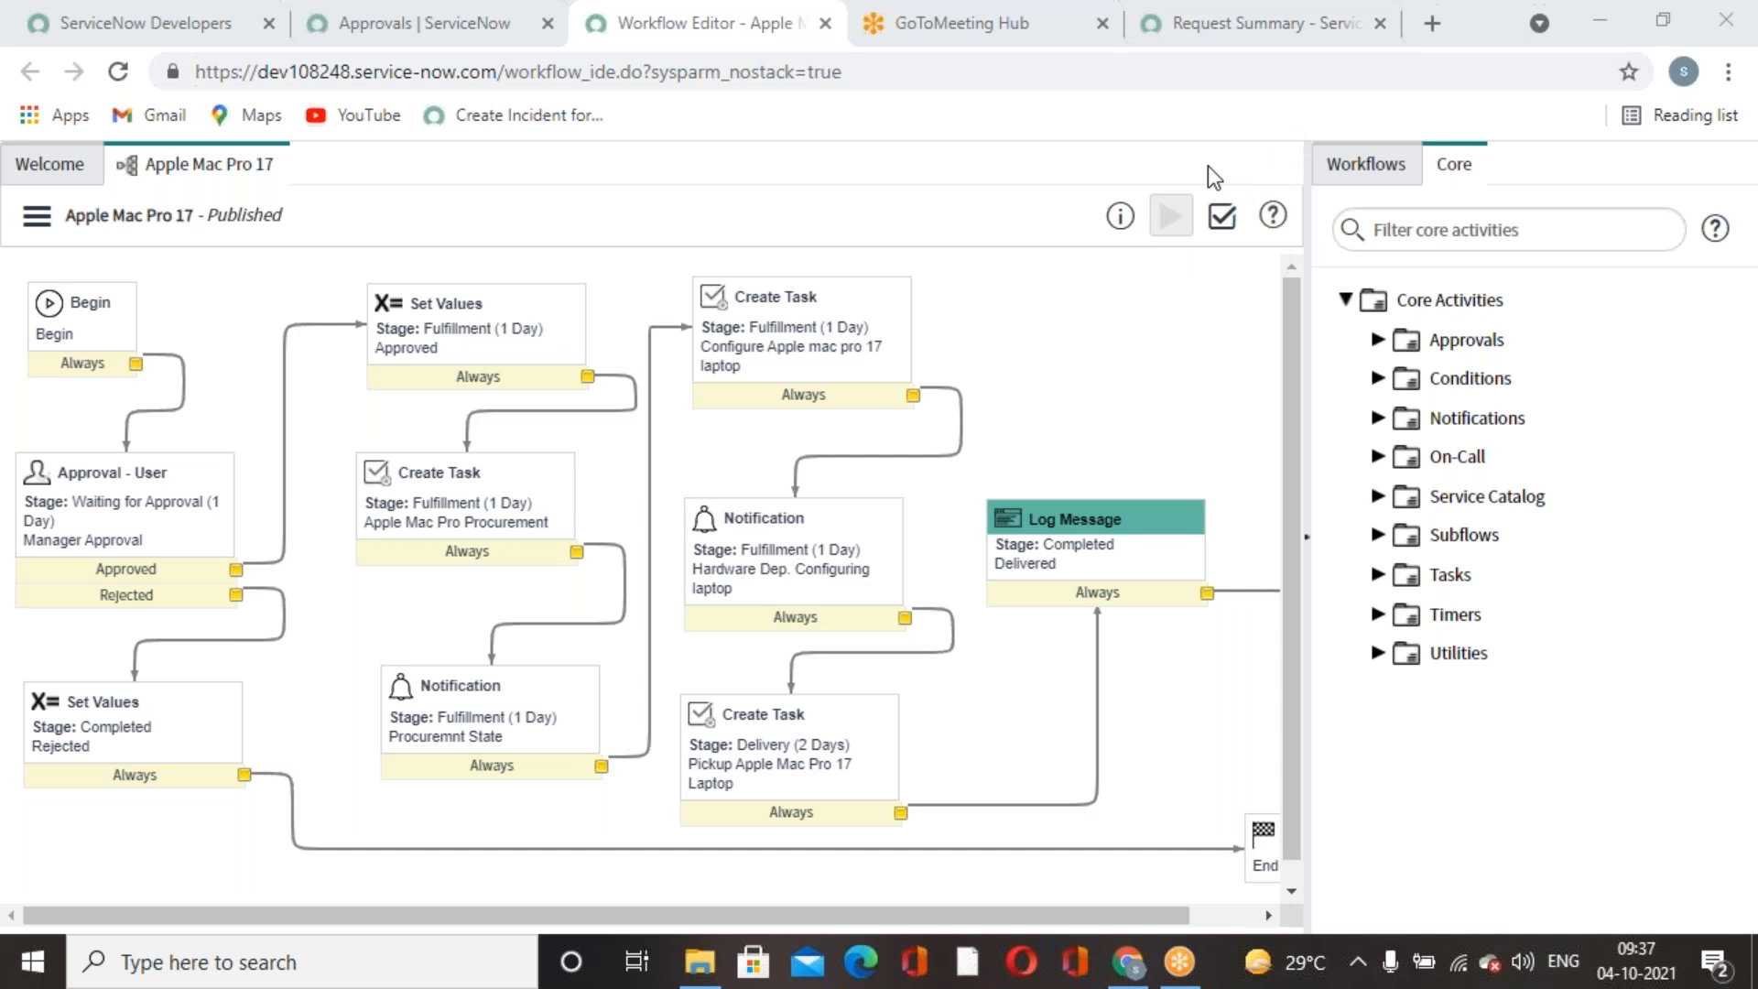
Return to the Approvals list, dismiss the rejection message, and remove the filter conditions to list all approvals.
{"action": "left_click", "coordinate": [459, 26]}
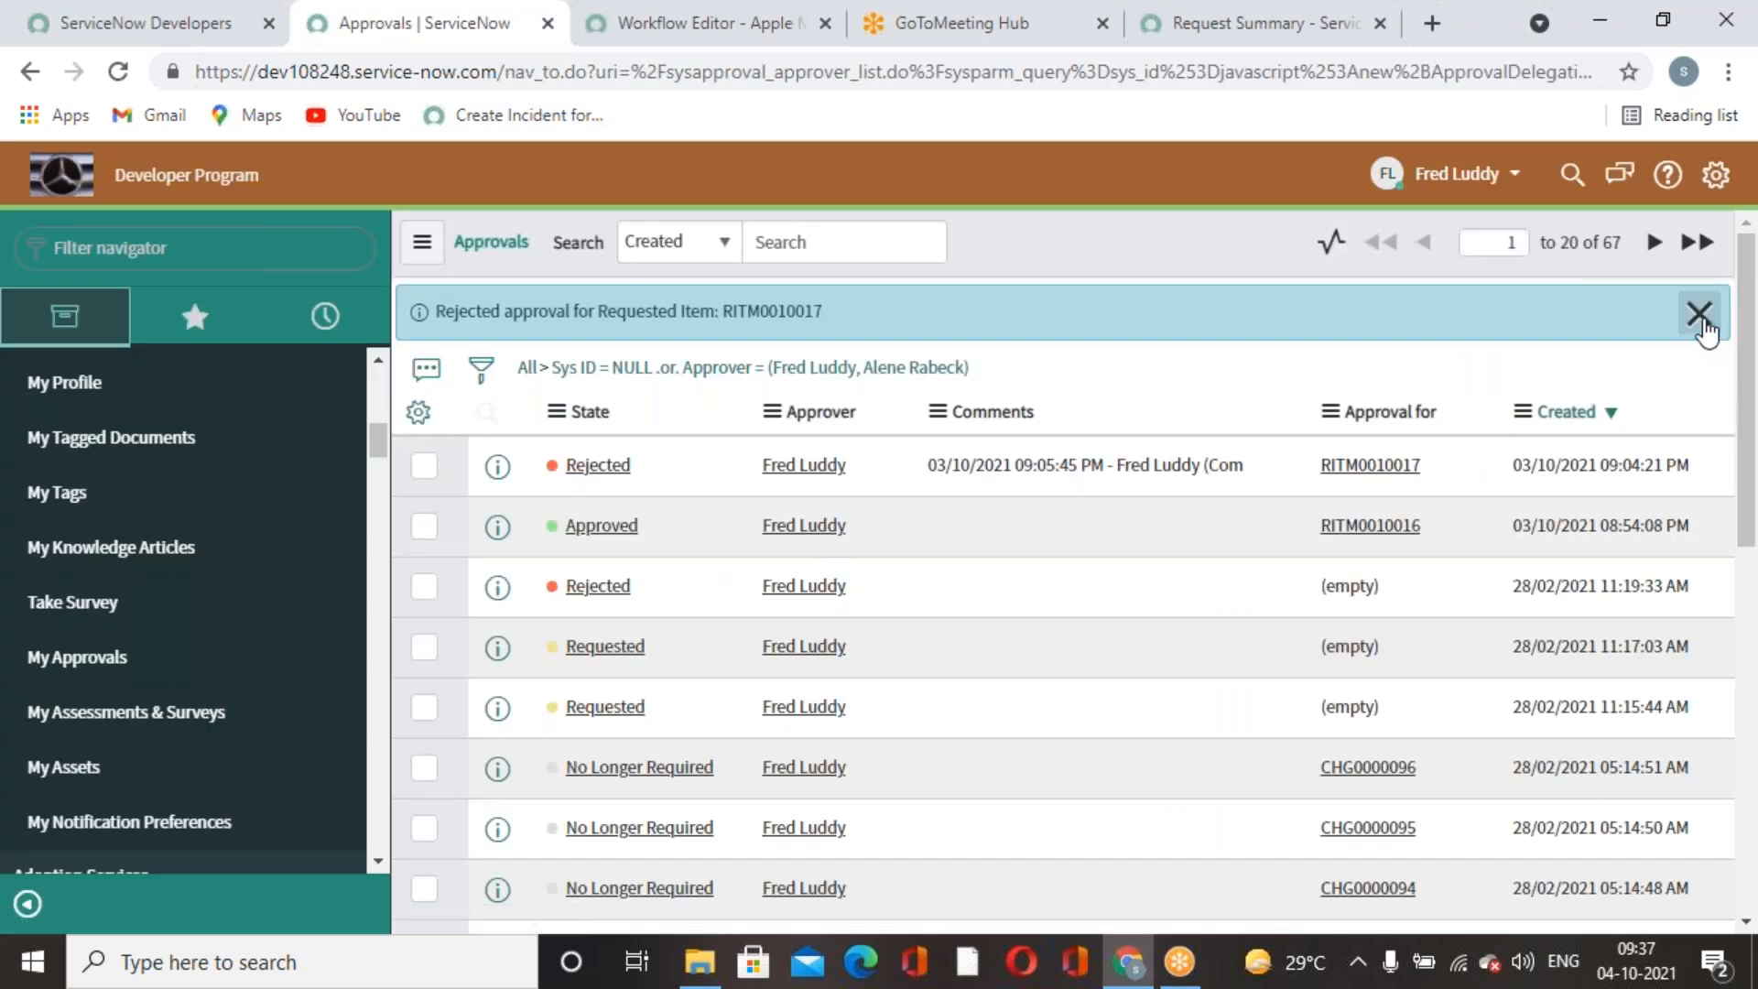
{"action": "left_click", "coordinate": [1698, 313]}
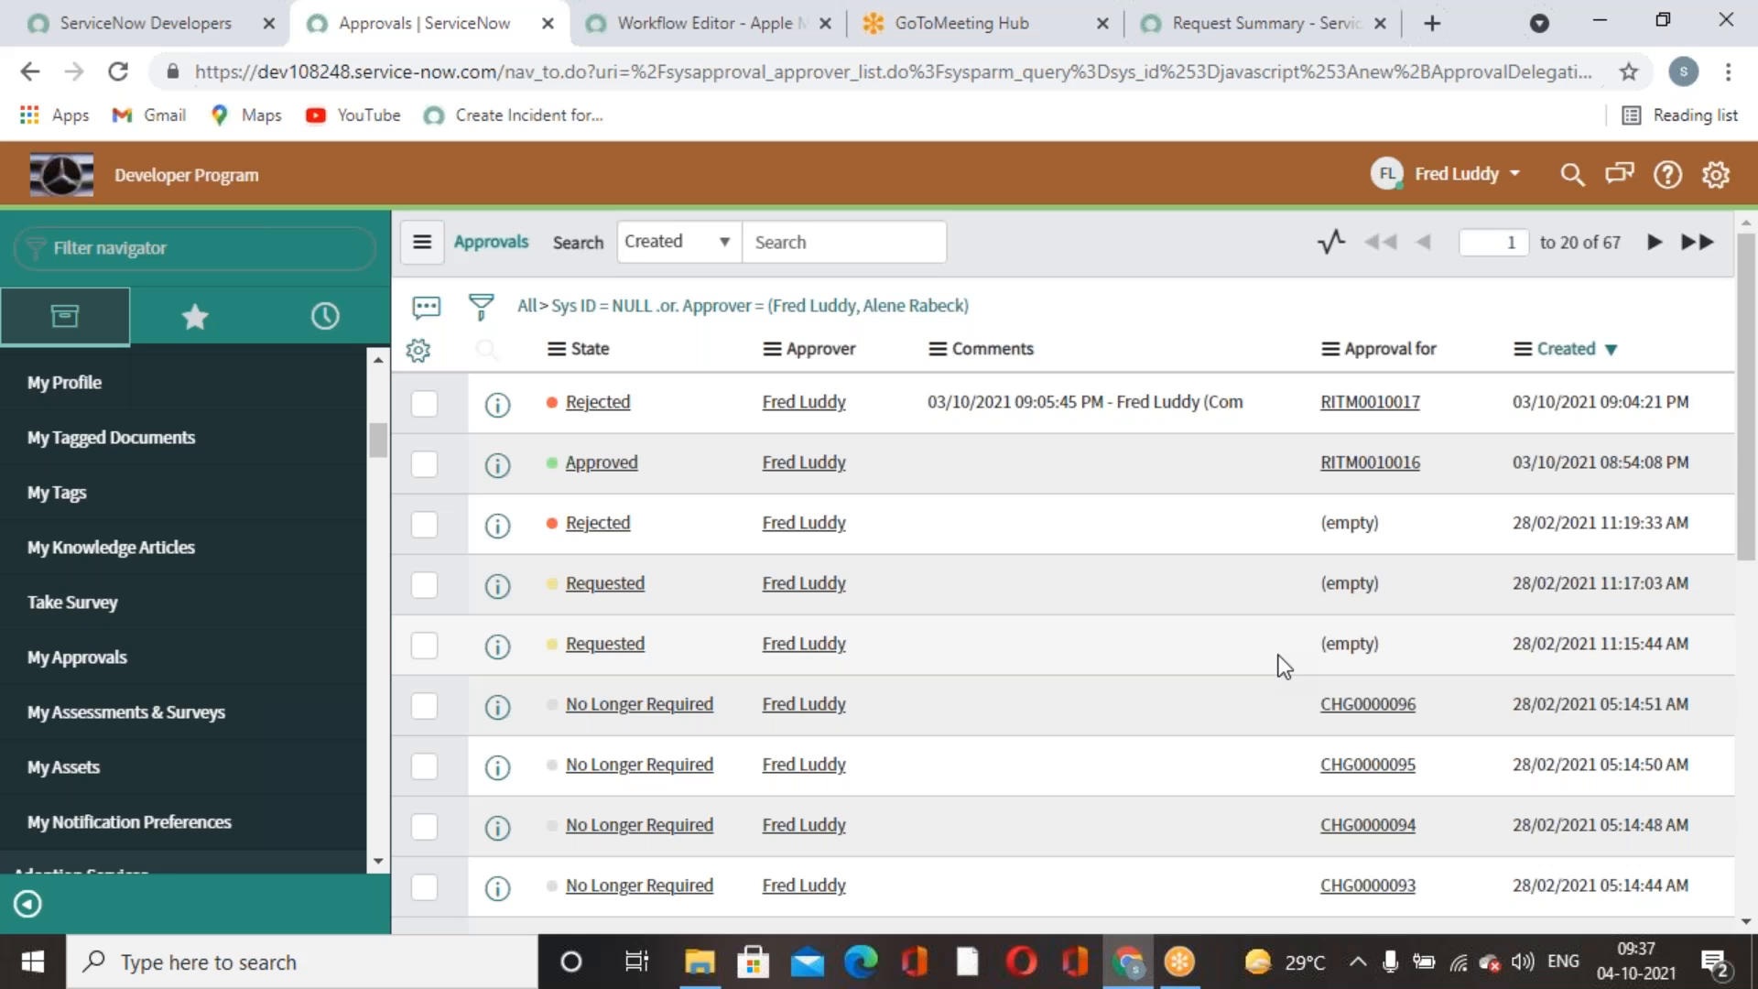
{"action": "left_click", "coordinate": [526, 305]}
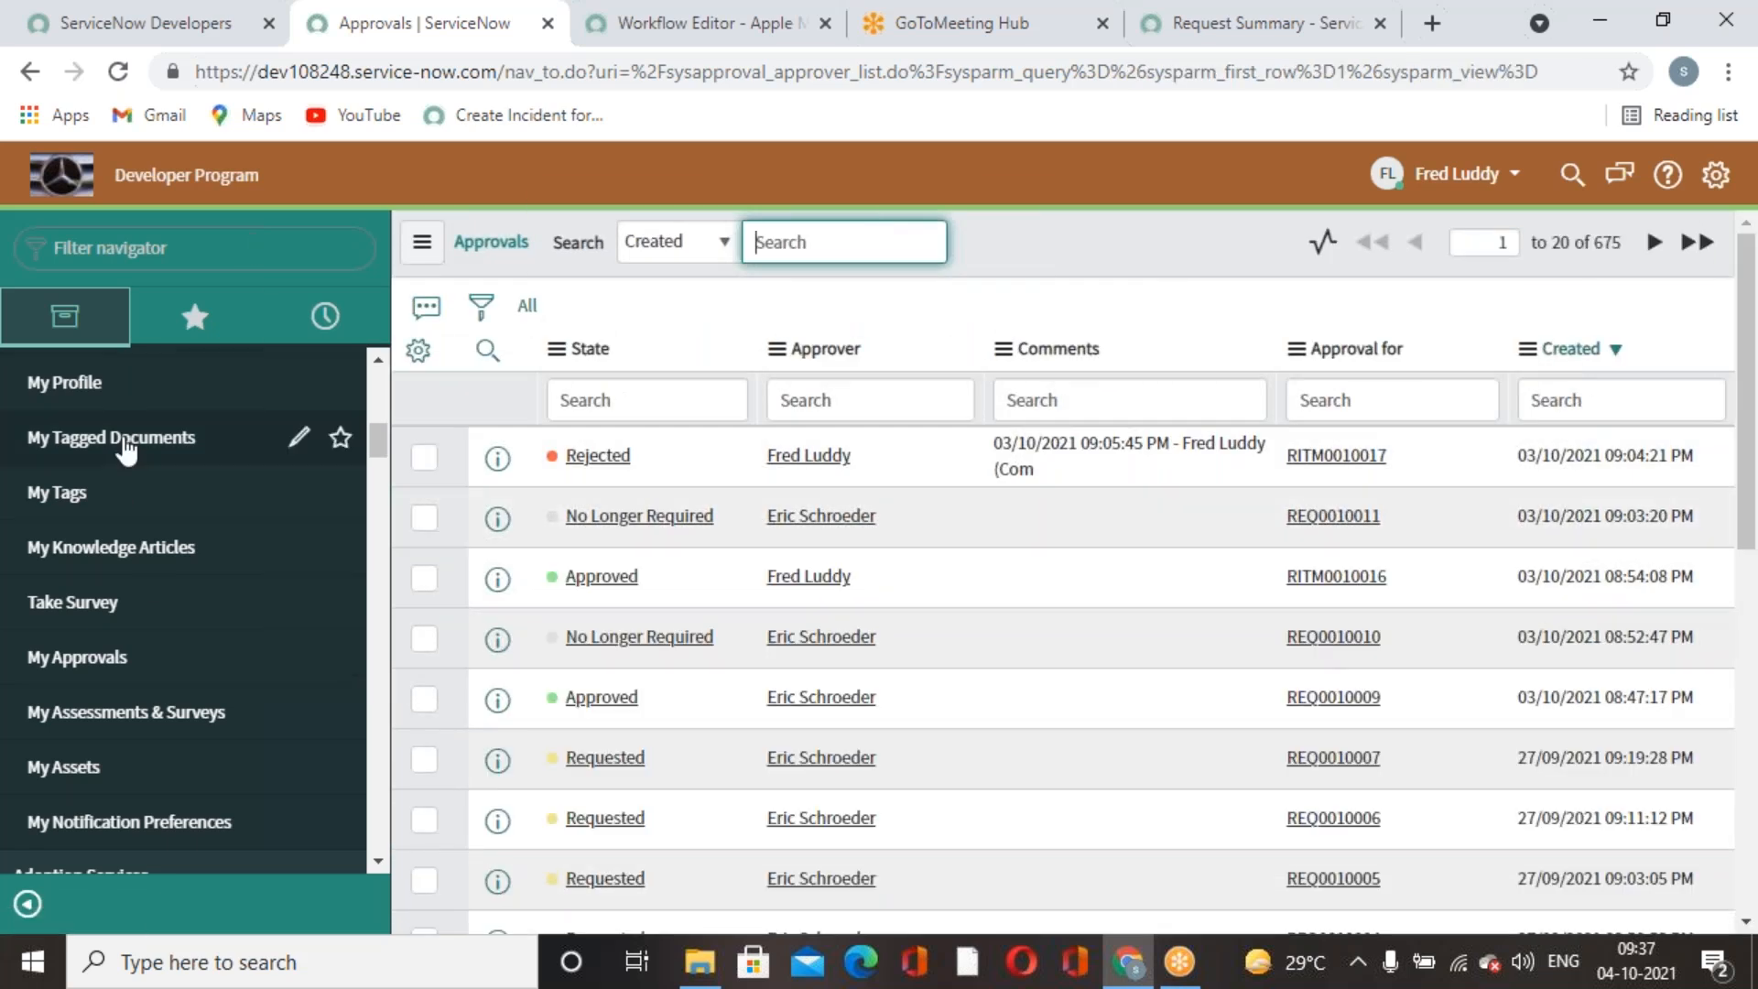
Return to the Apple Mac Pro 17 workflow, clear the Log Message selection, and review the approval and fulfillment paths.
{"action": "scroll", "coordinate": [183, 512], "scroll_direction": "up", "scroll_amount": 5}
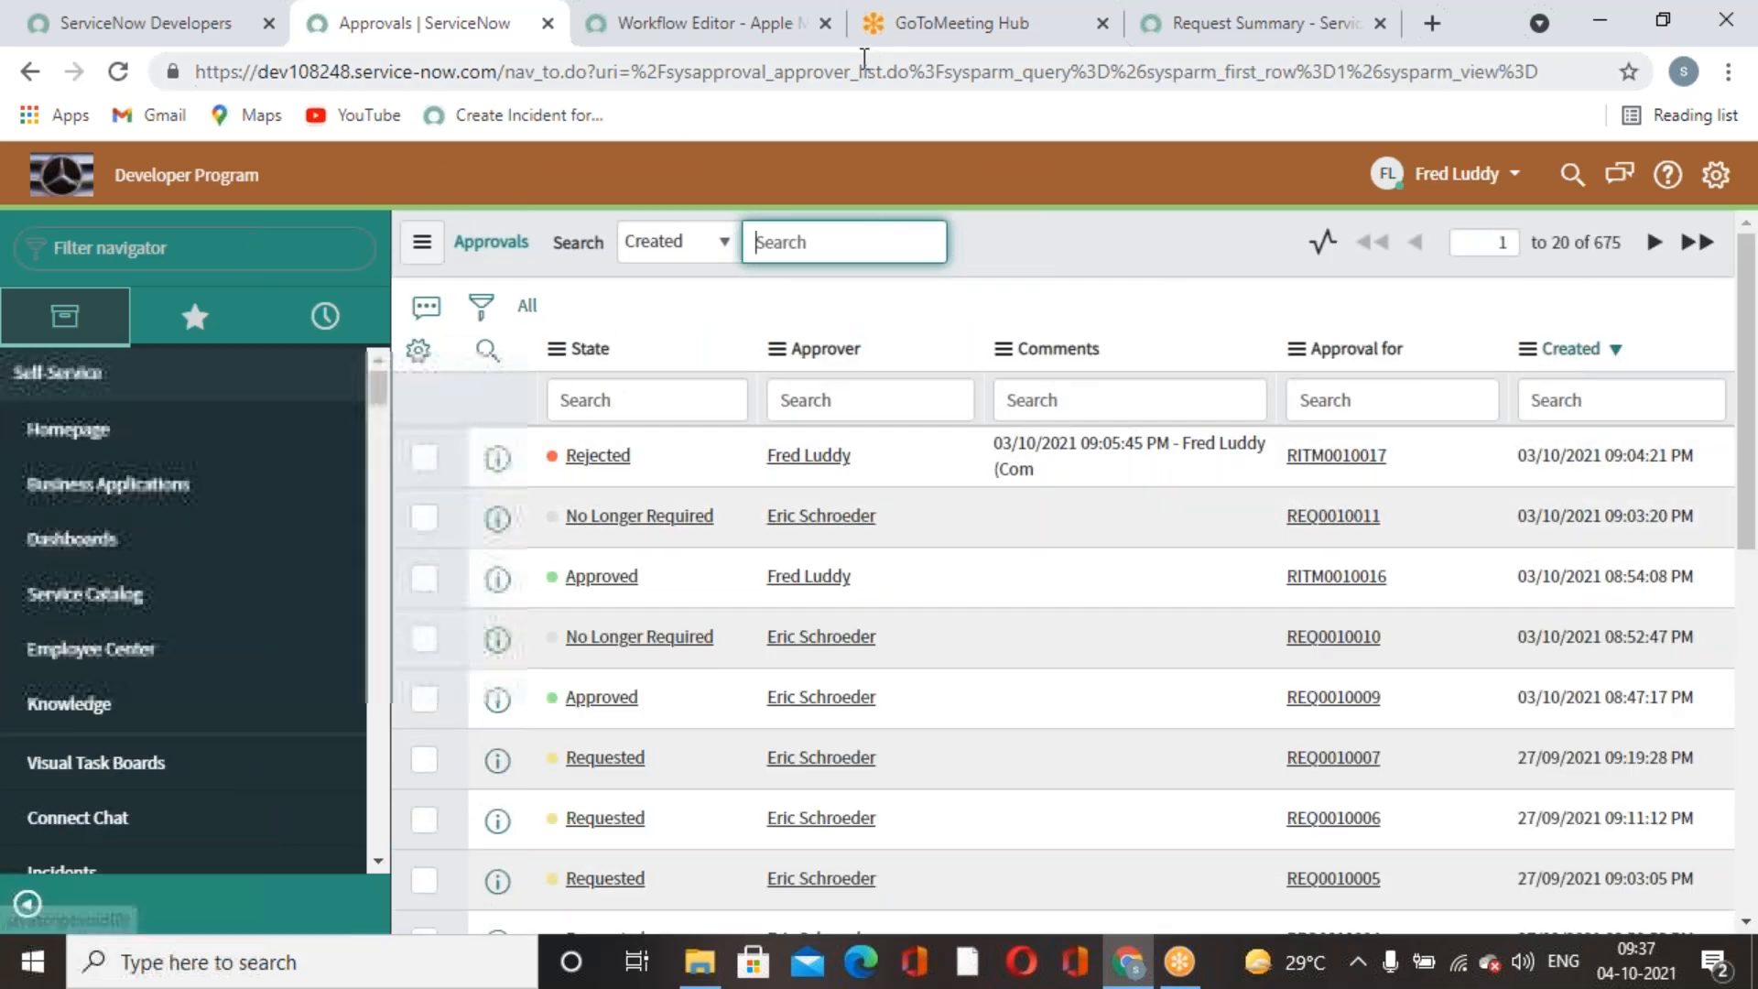
{"action": "left_click", "coordinate": [761, 42]}
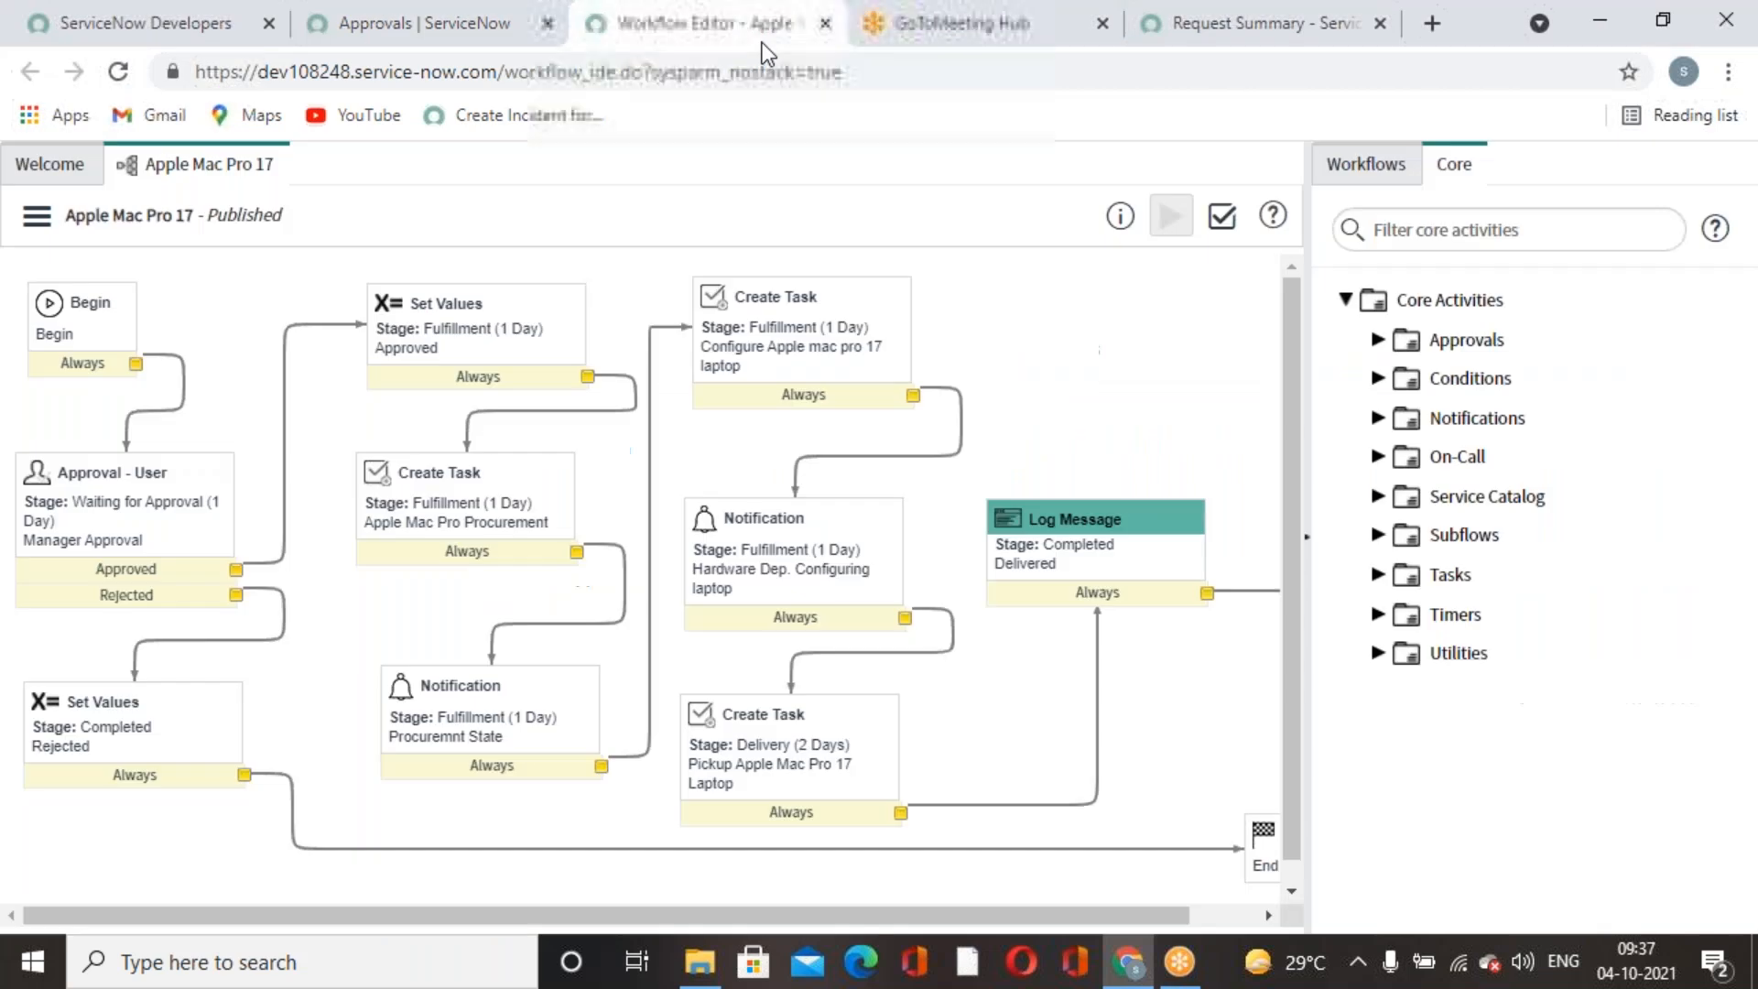
{"action": "left_click", "coordinate": [1050, 386]}
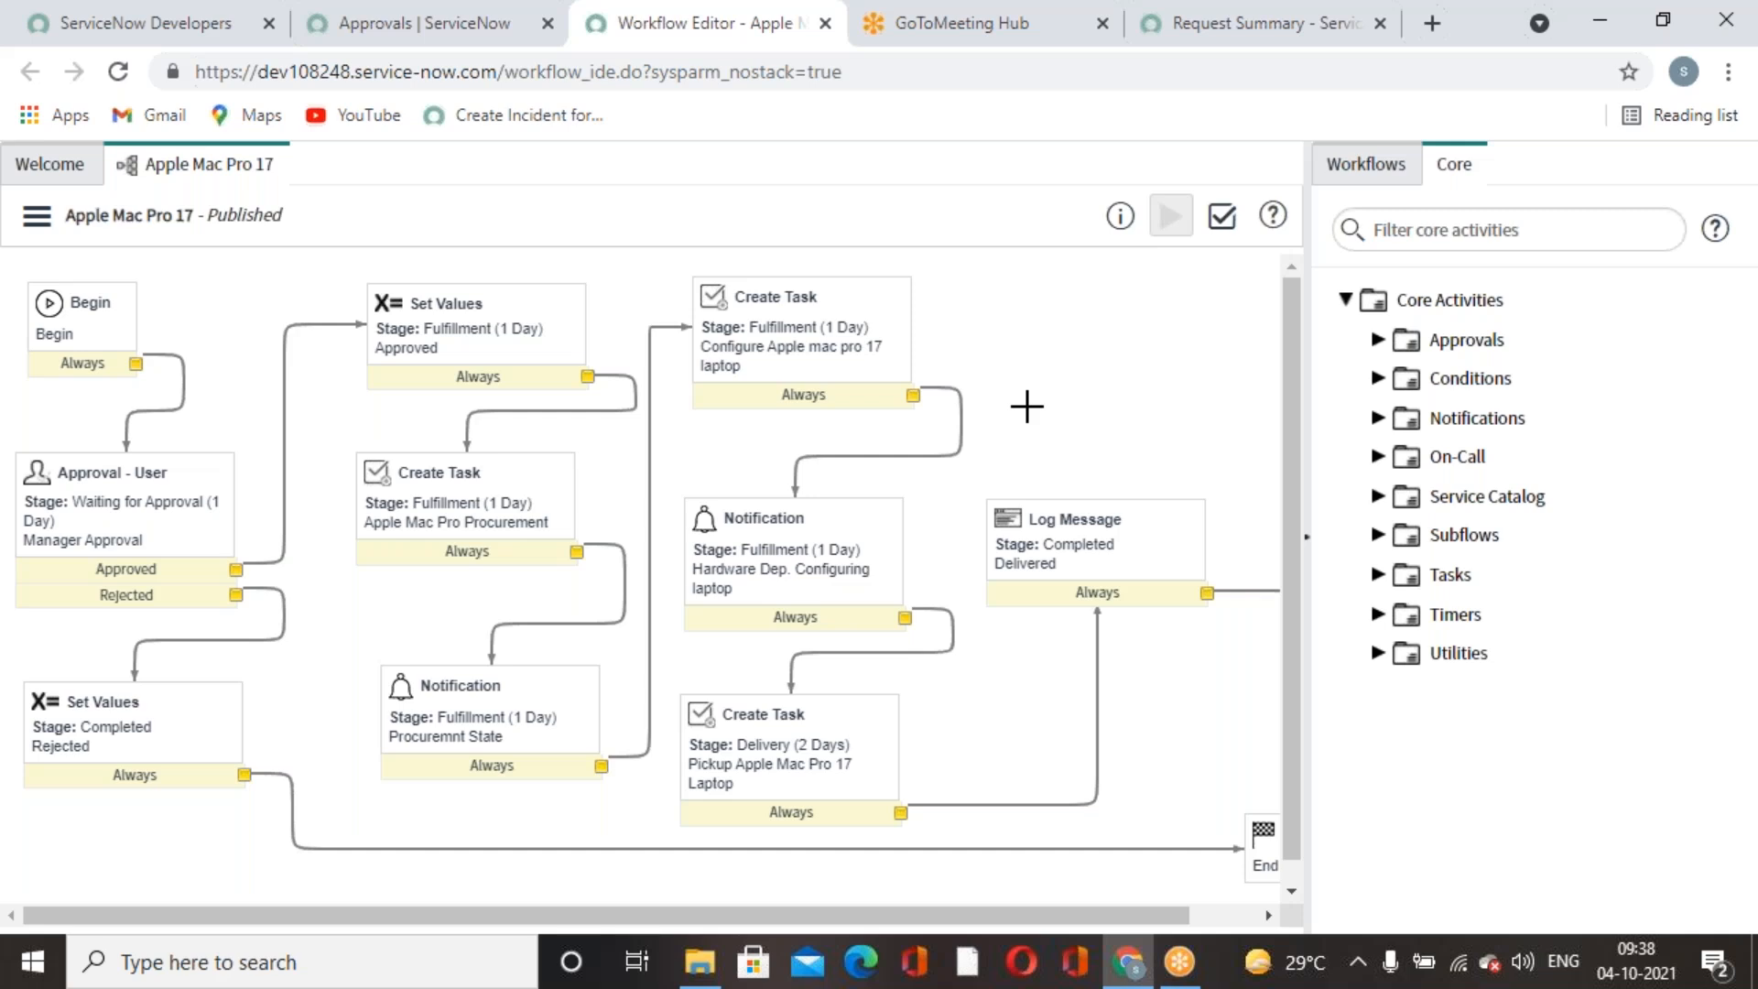
Open the users table with sys_user.list, view the first user's record to check the assigned manager, and return to the list.
{"action": "left_click", "coordinate": [440, 22]}
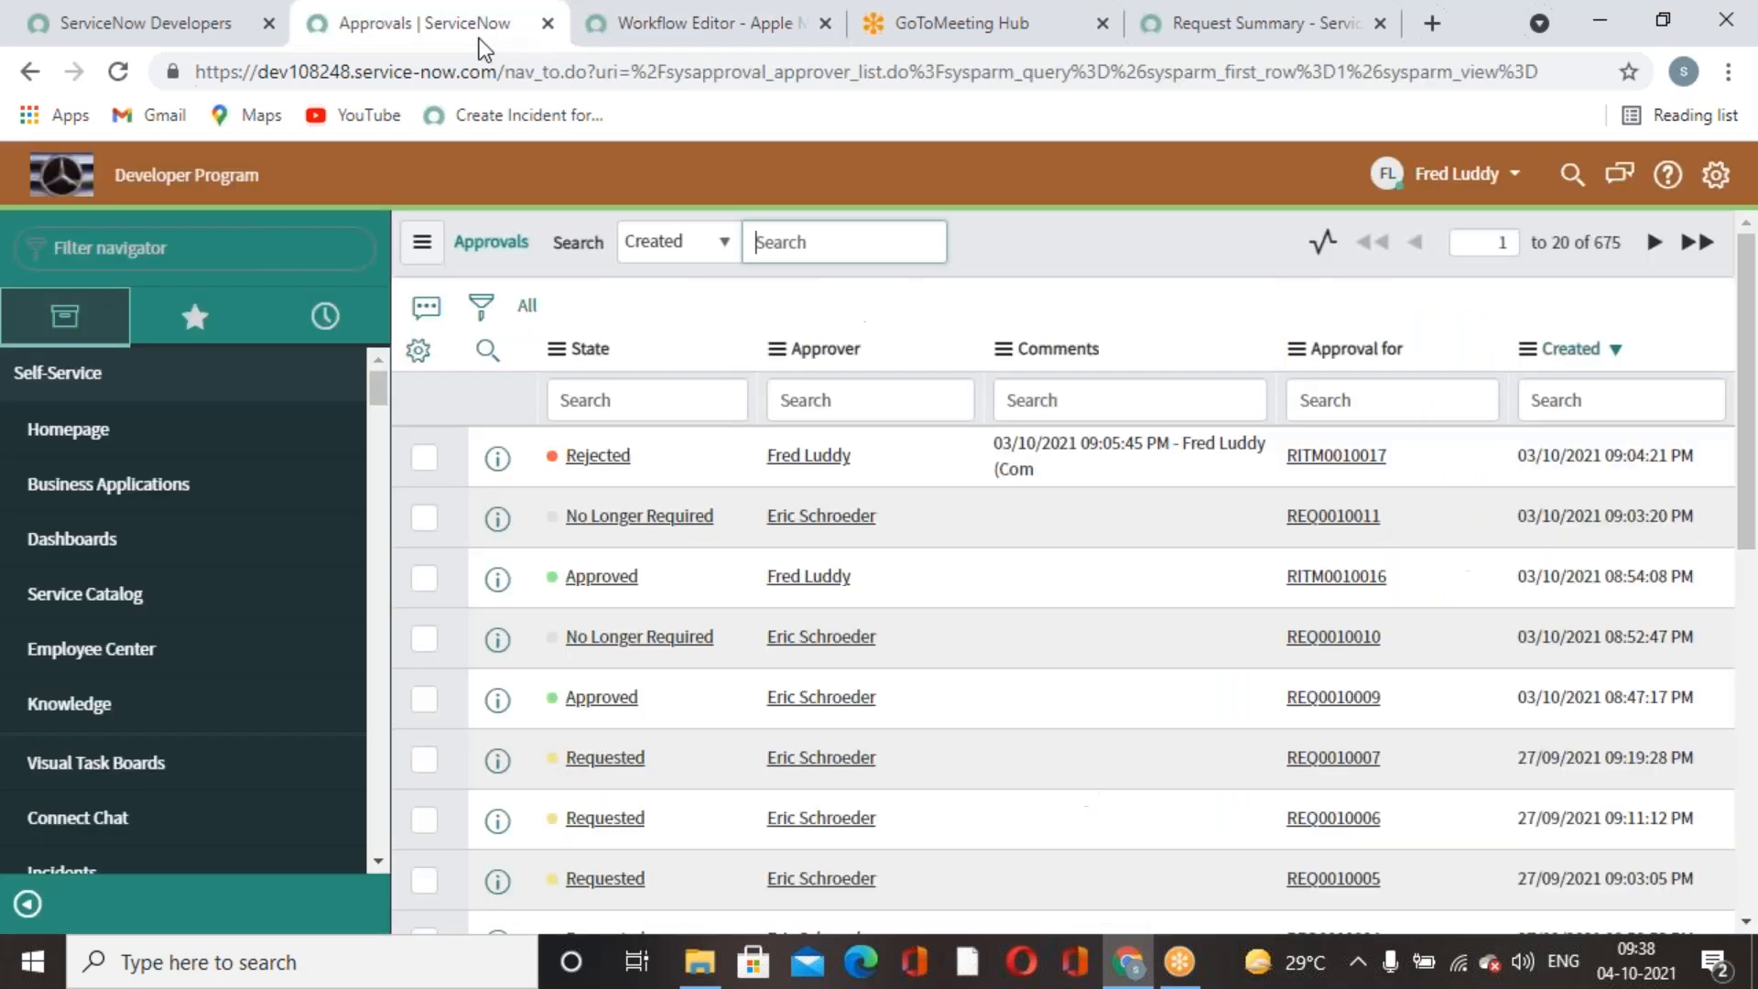
{"action": "left_click", "coordinate": [164, 246]}
{"action": "type", "text": "sys"}
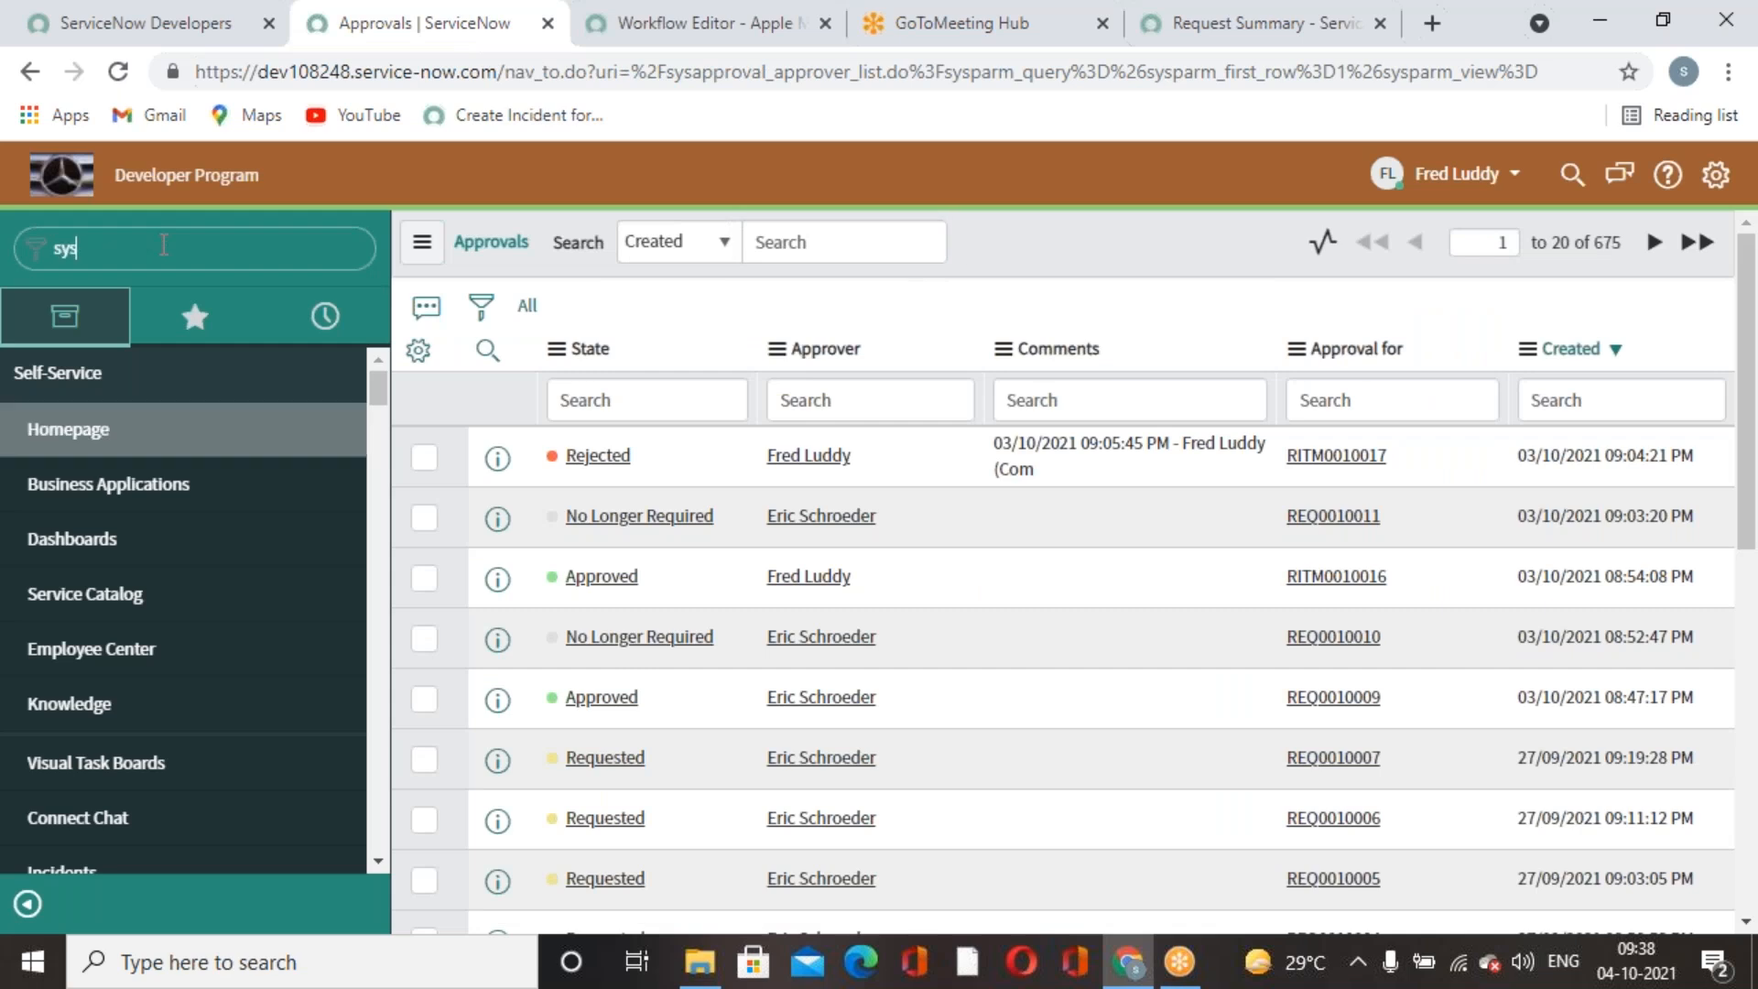
{"action": "type", "text": "_user.list"}
{"action": "key", "text": "Return"}
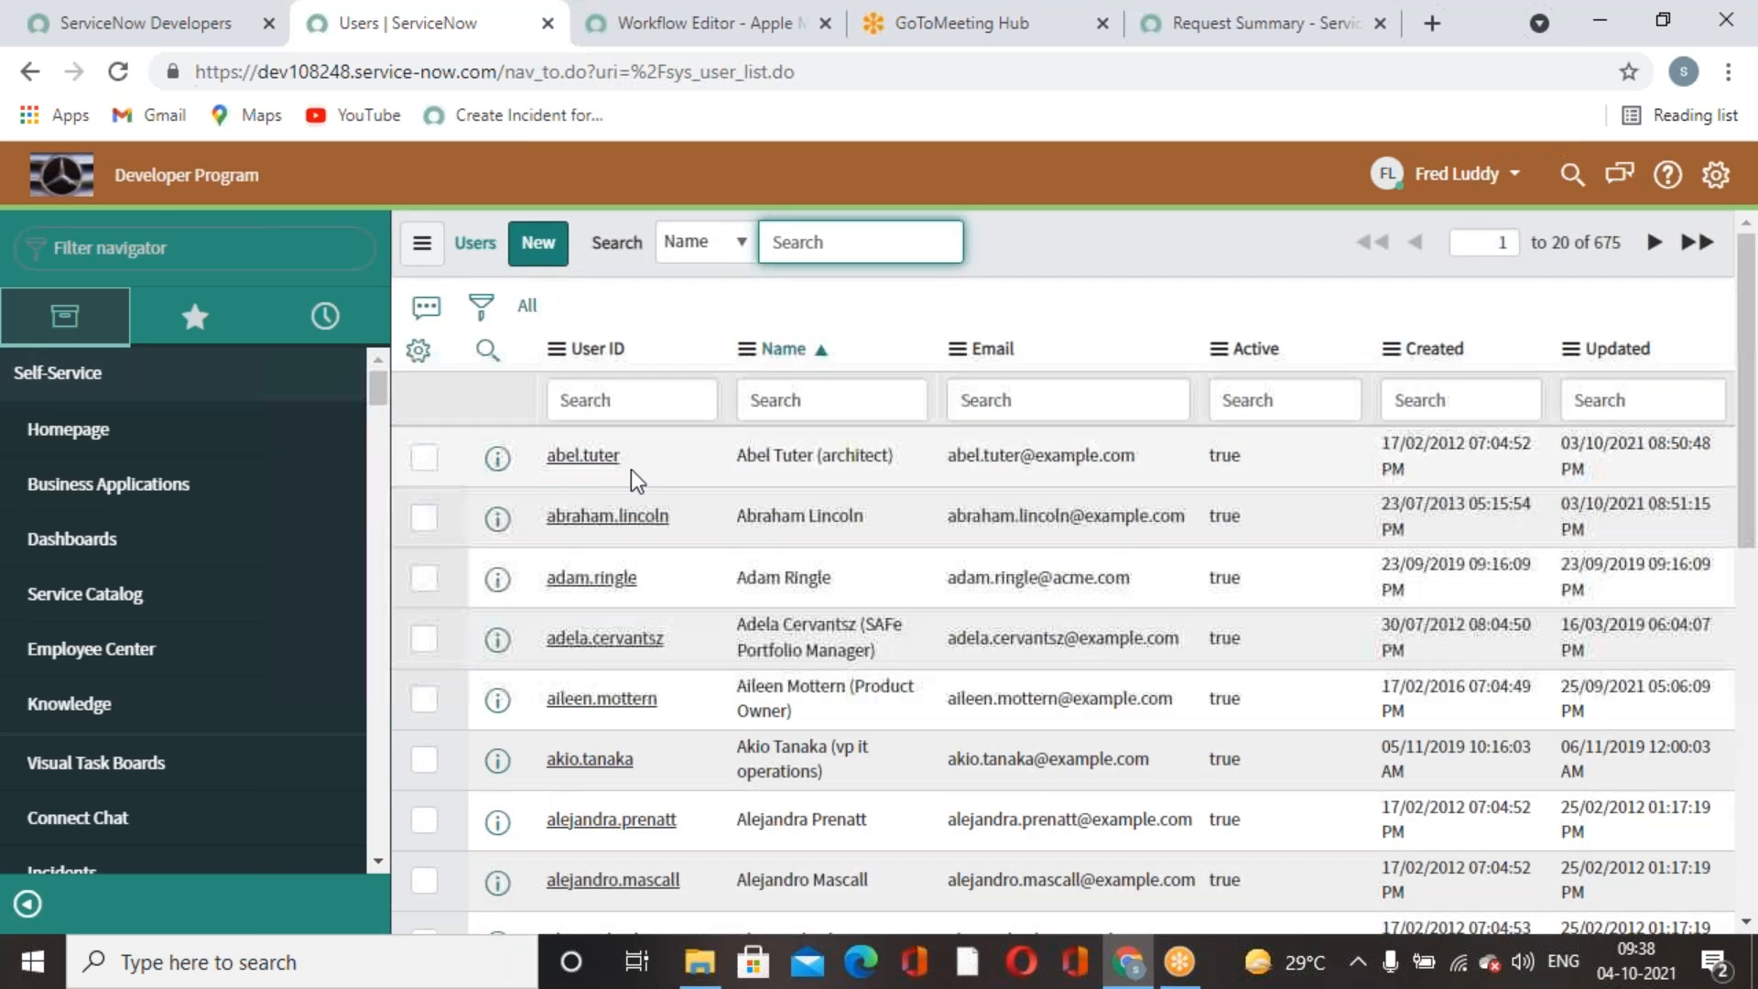
{"action": "left_click", "coordinate": [583, 455]}
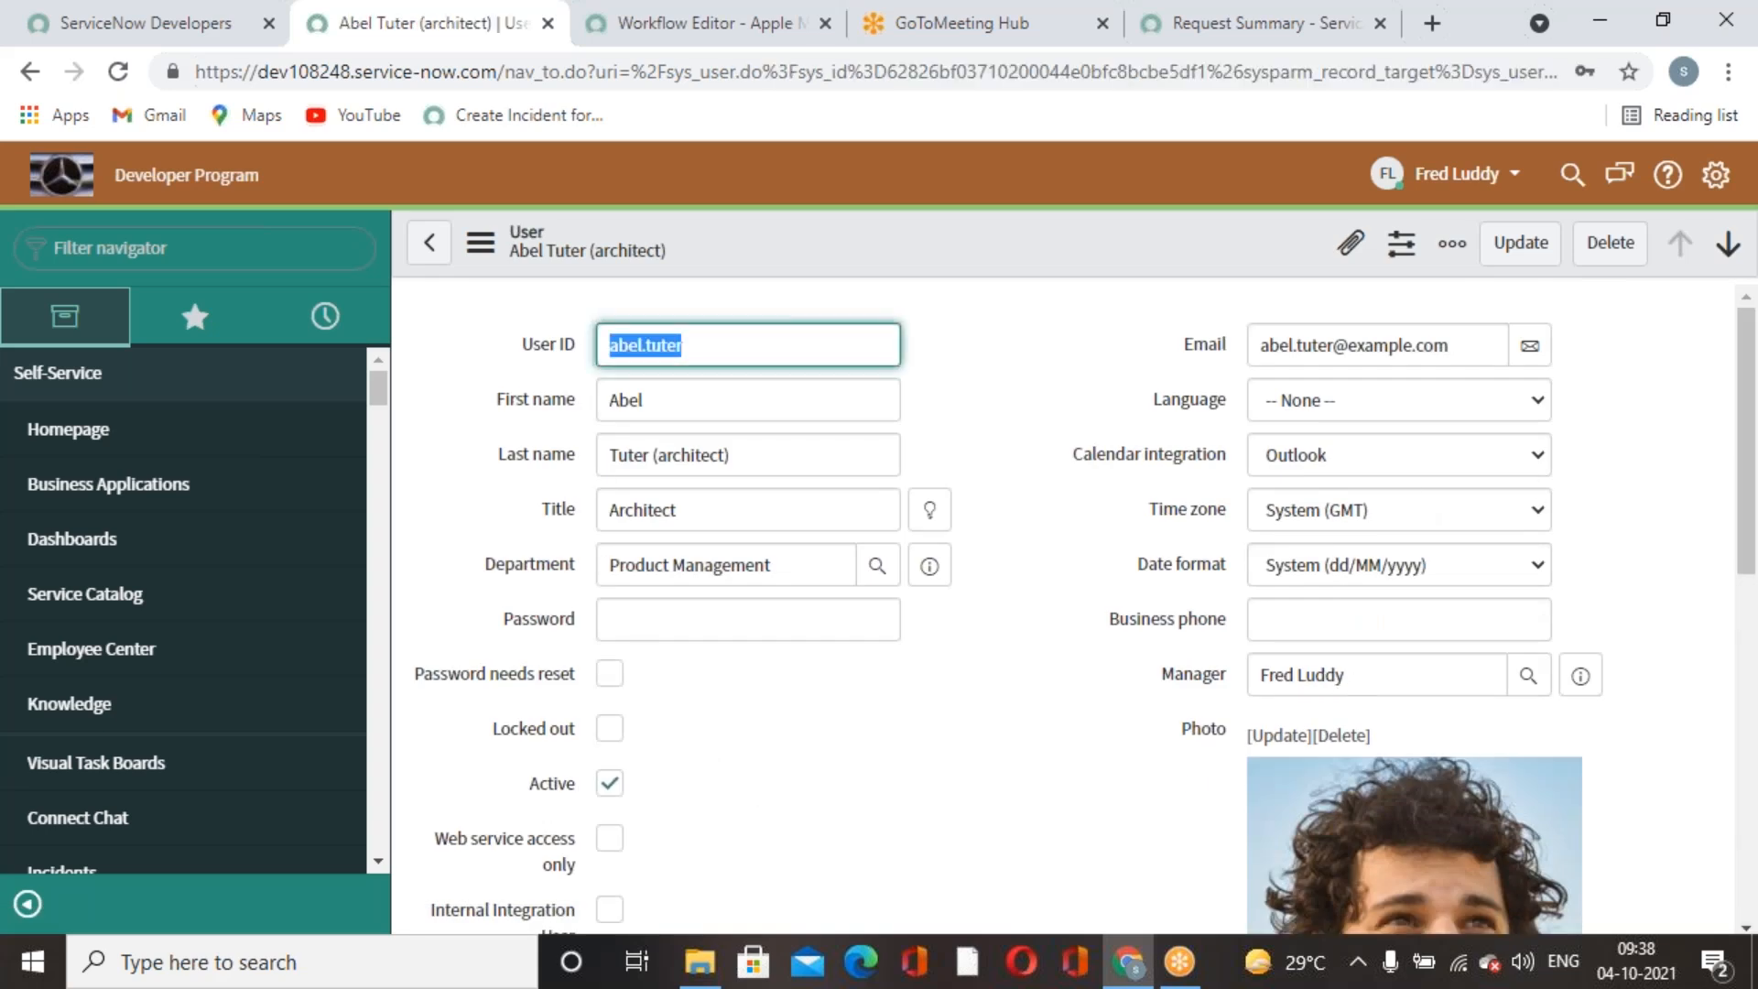
{"action": "left_click", "coordinate": [428, 243]}
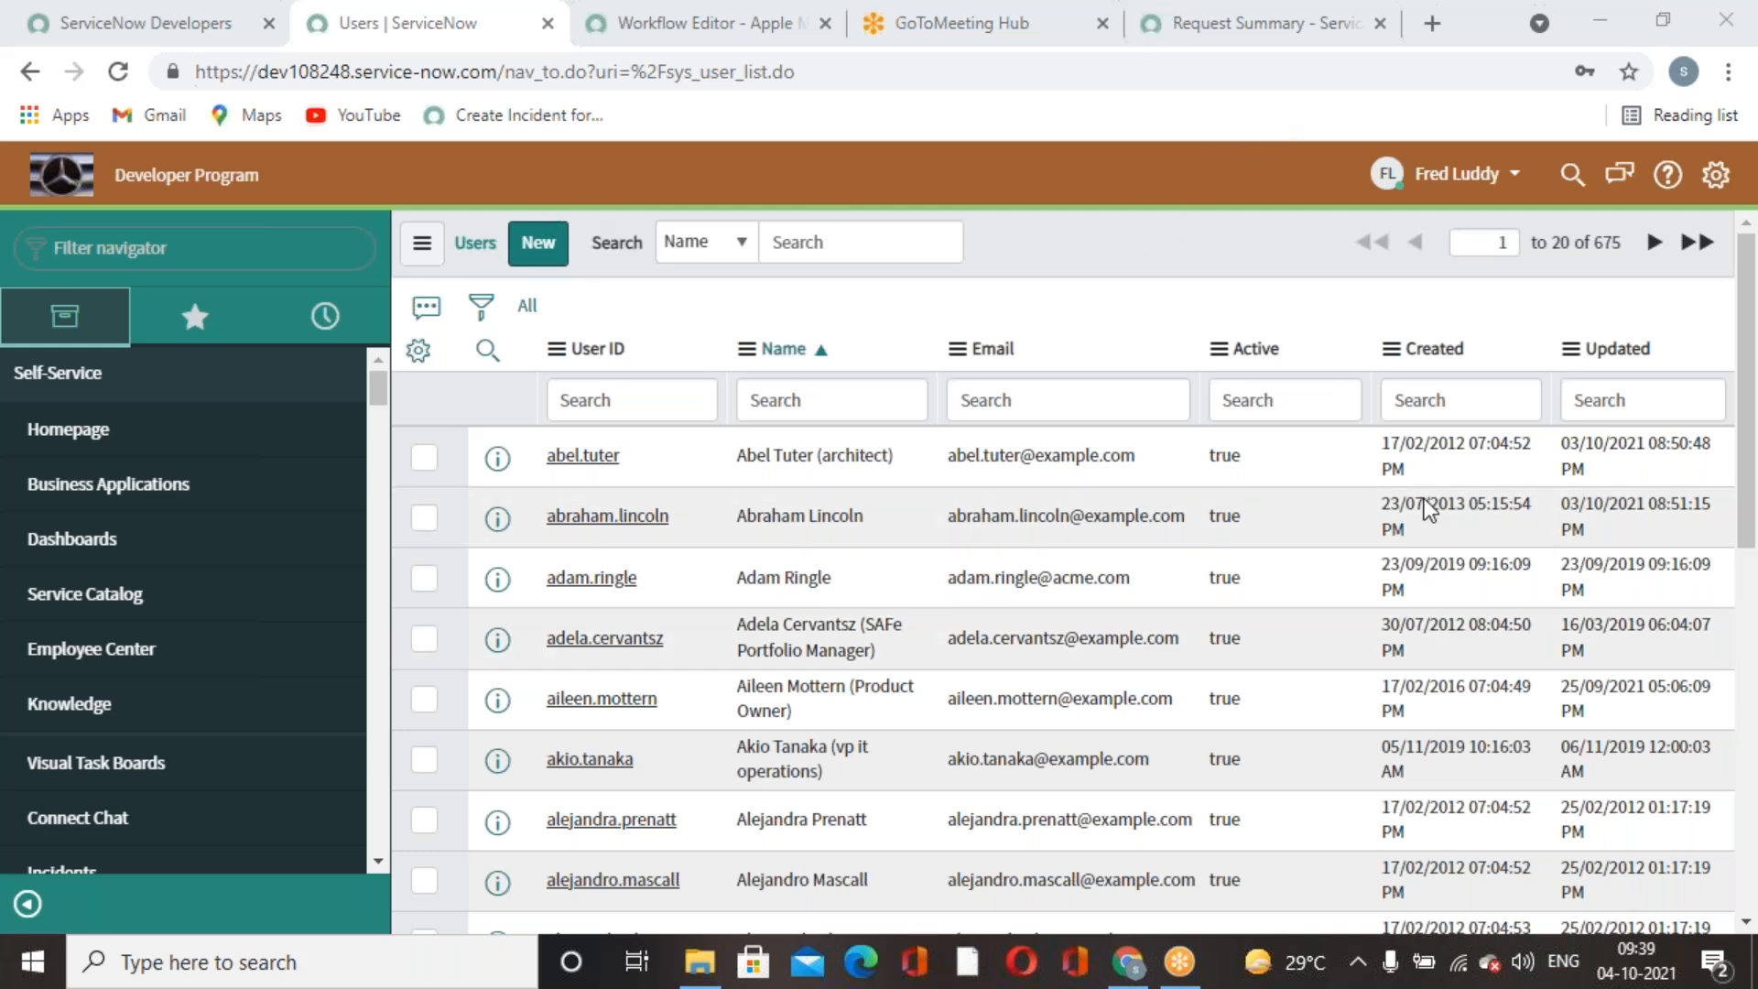
{"action": "left_click", "coordinate": [1293, 44]}
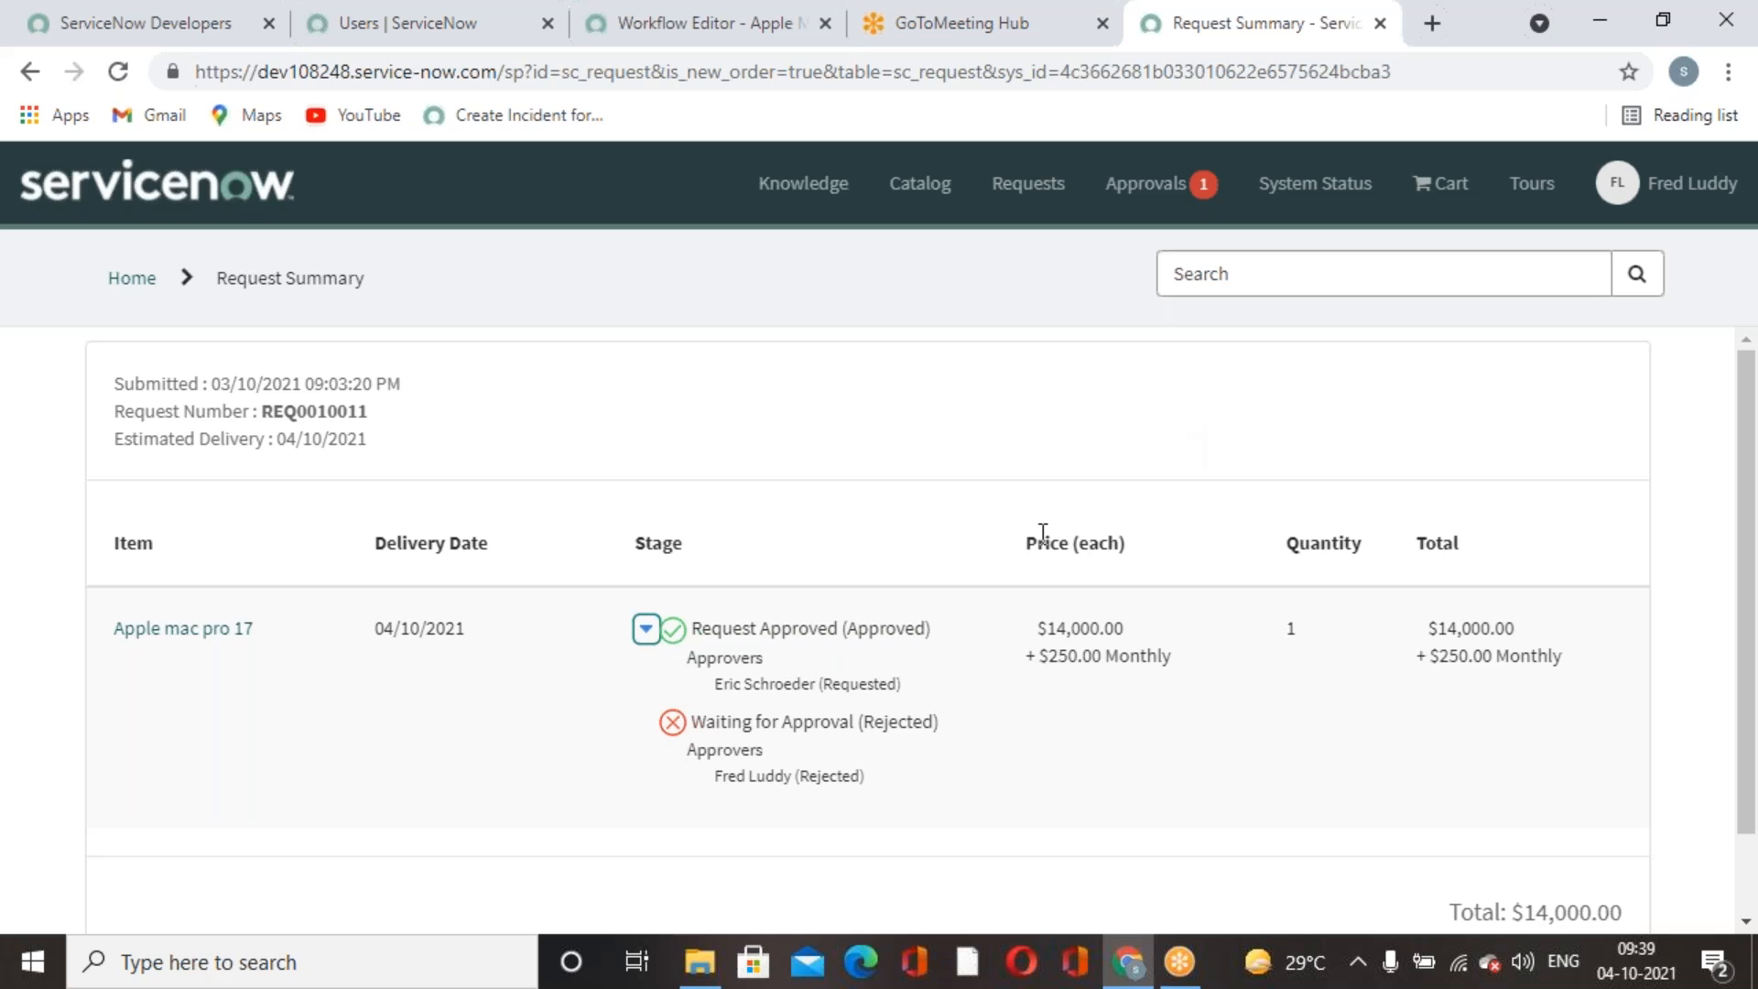
{"action": "left_click", "coordinate": [397, 29]}
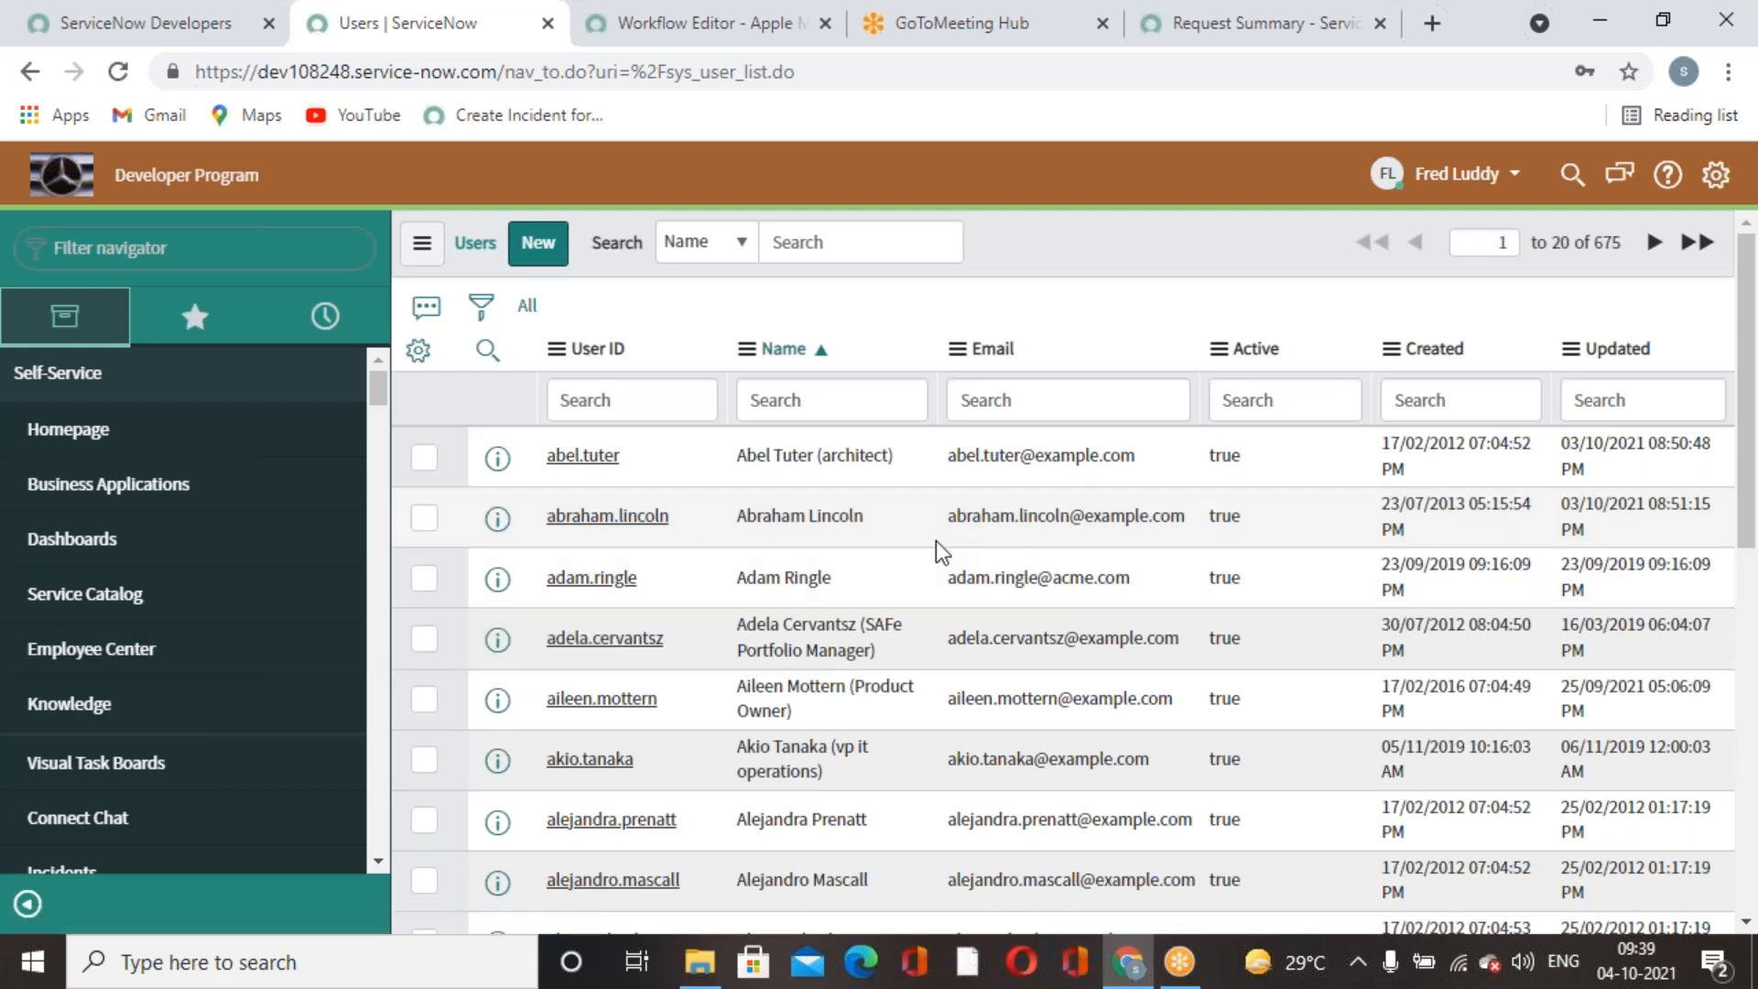
{"action": "left_click", "coordinate": [1294, 28]}
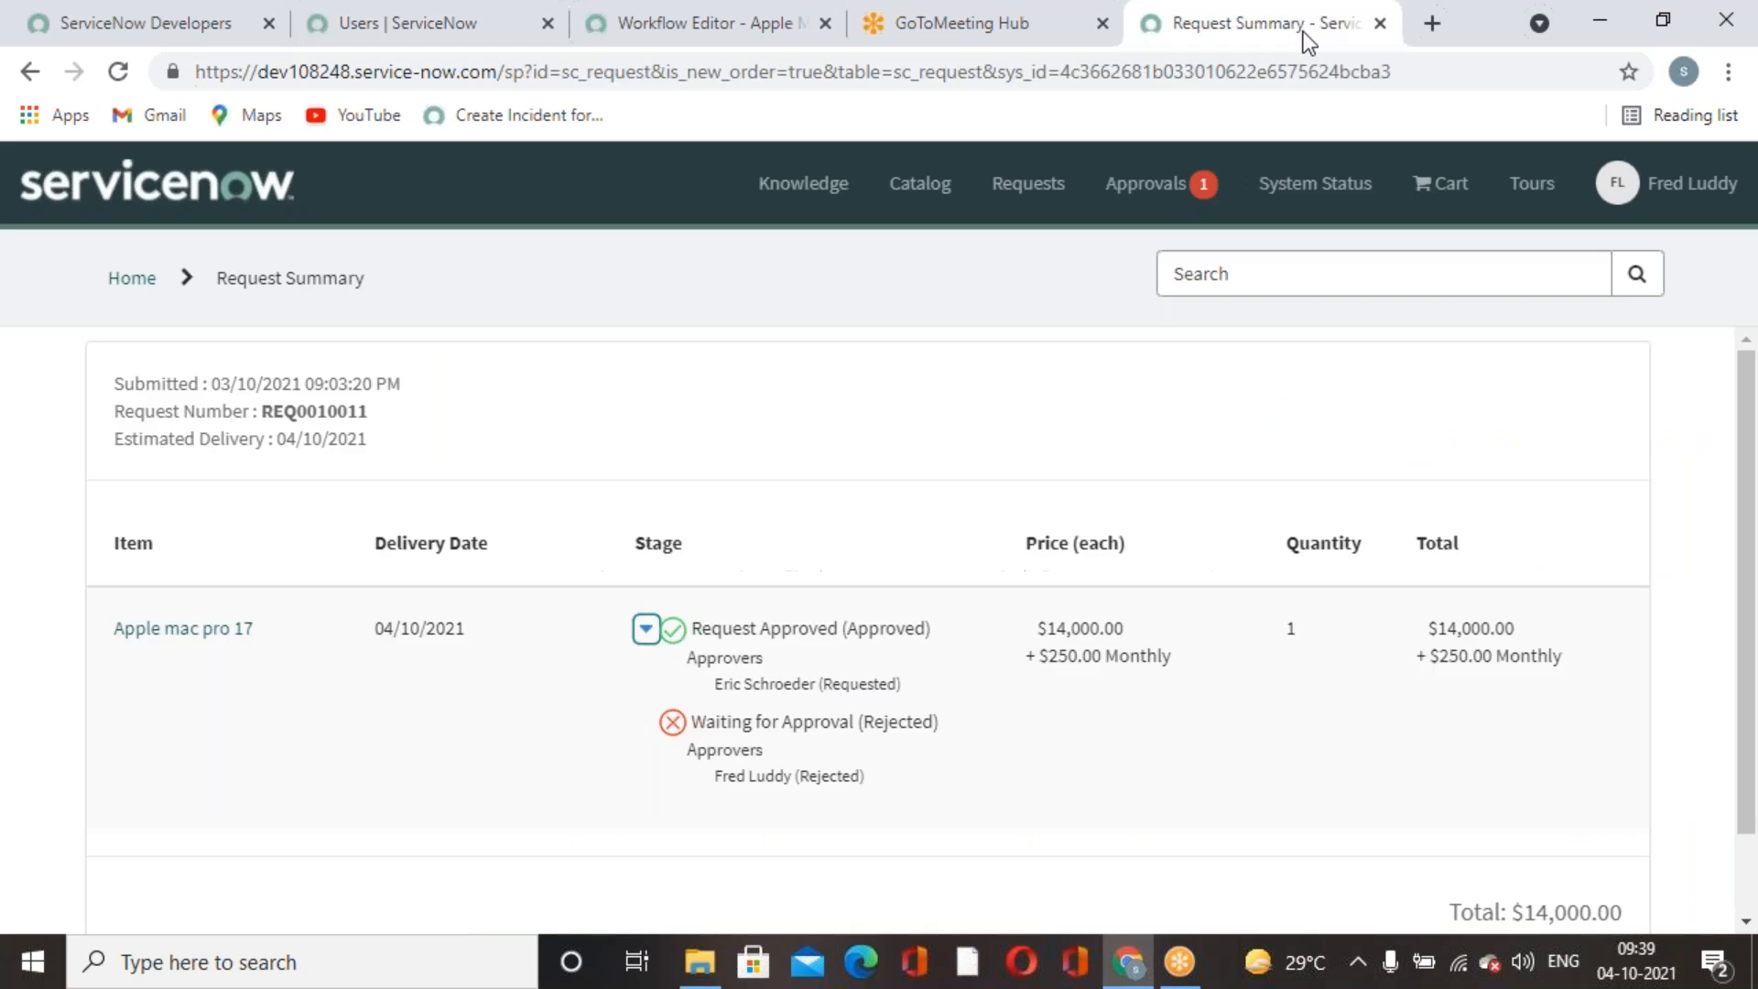
{"action": "left_click", "coordinate": [1029, 40]}
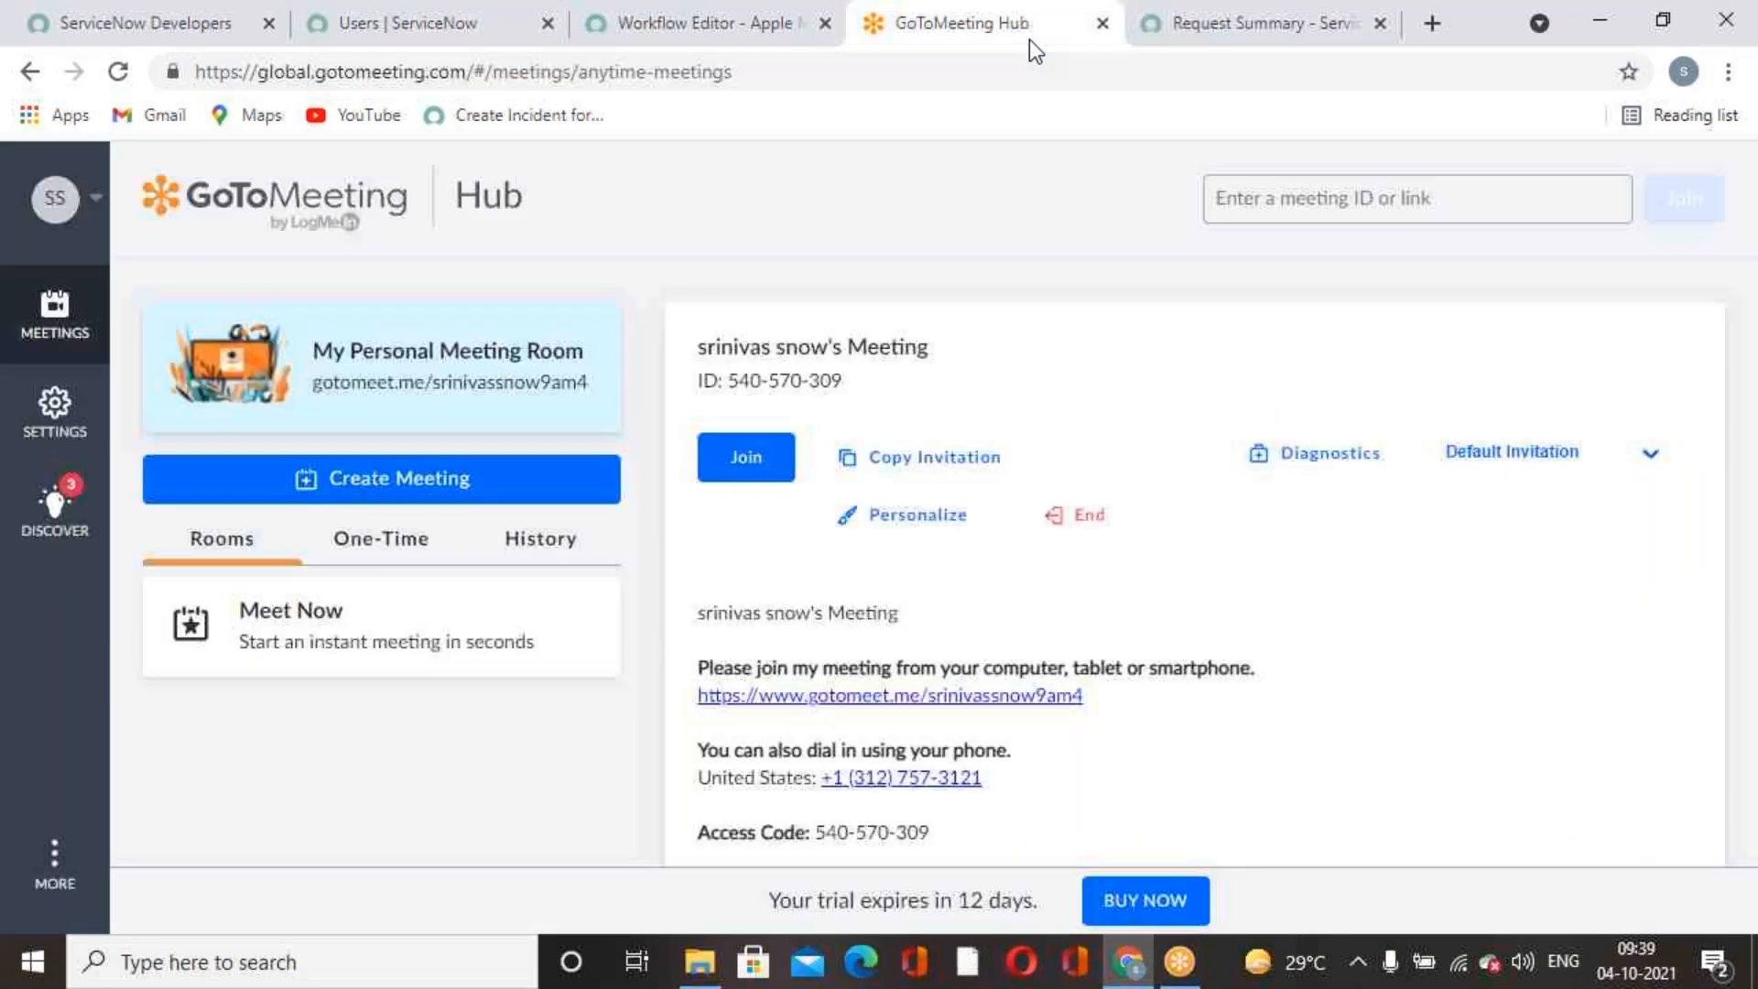
{"action": "left_click", "coordinate": [365, 29]}
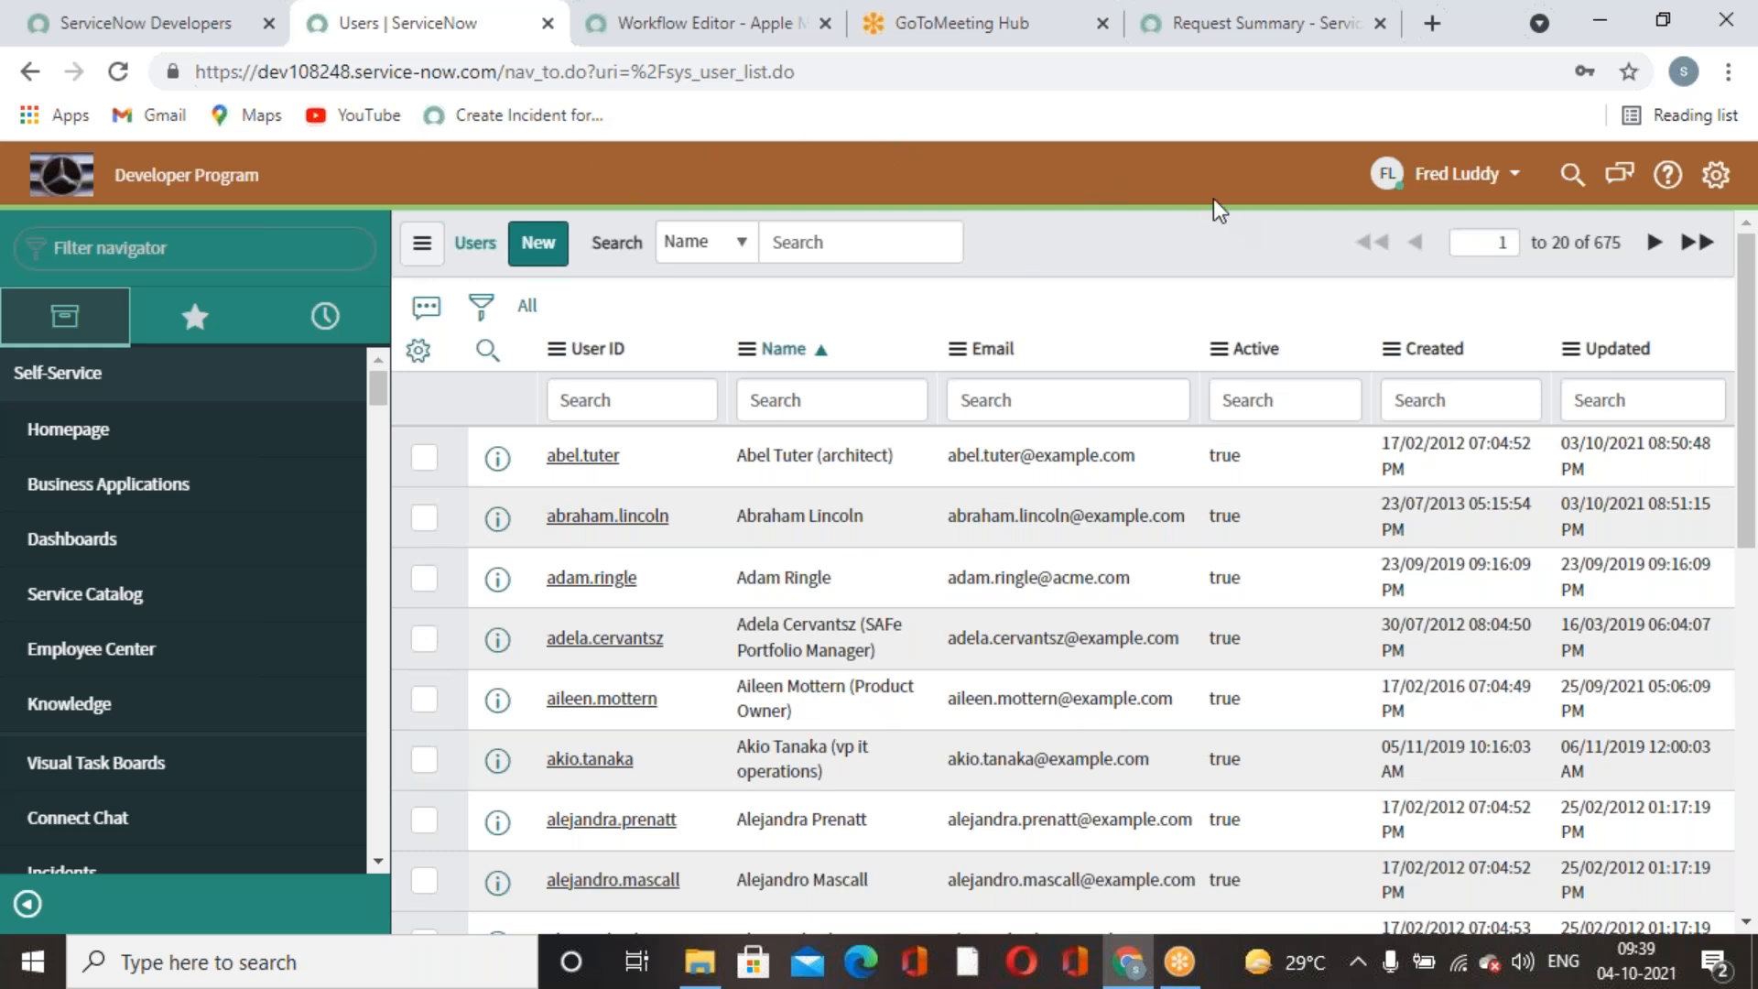
{"action": "left_click", "coordinate": [1293, 25]}
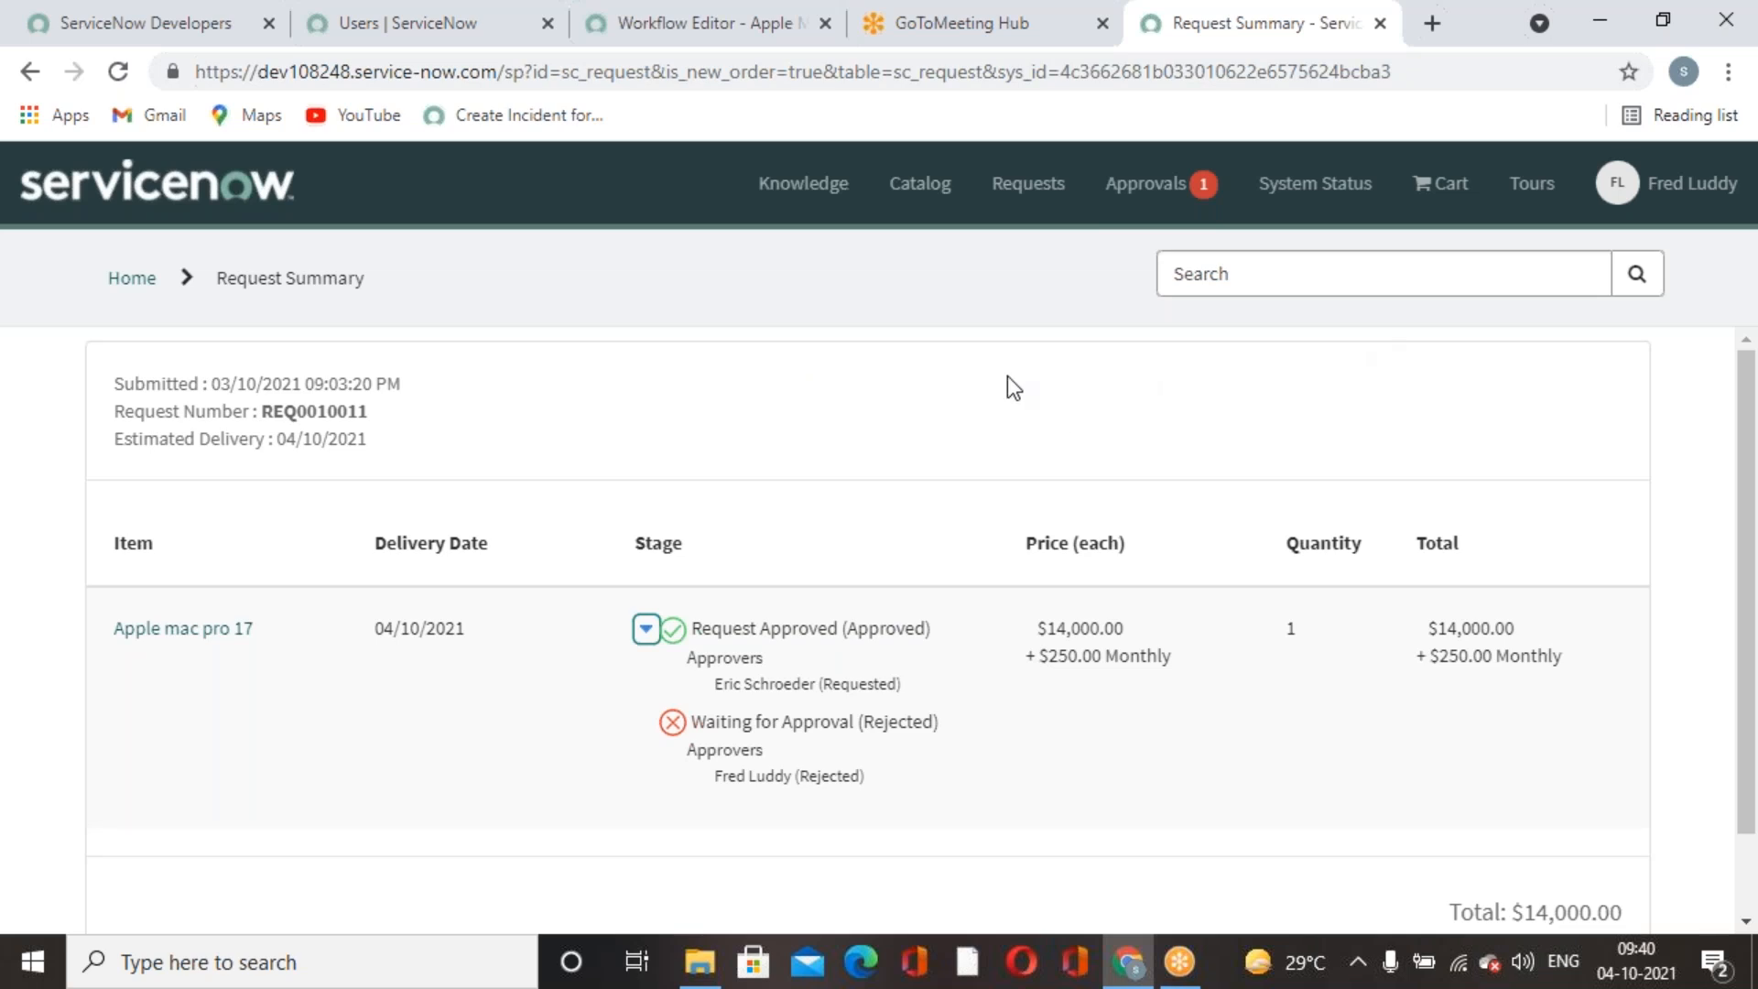
{"action": "left_click", "coordinate": [1012, 42]}
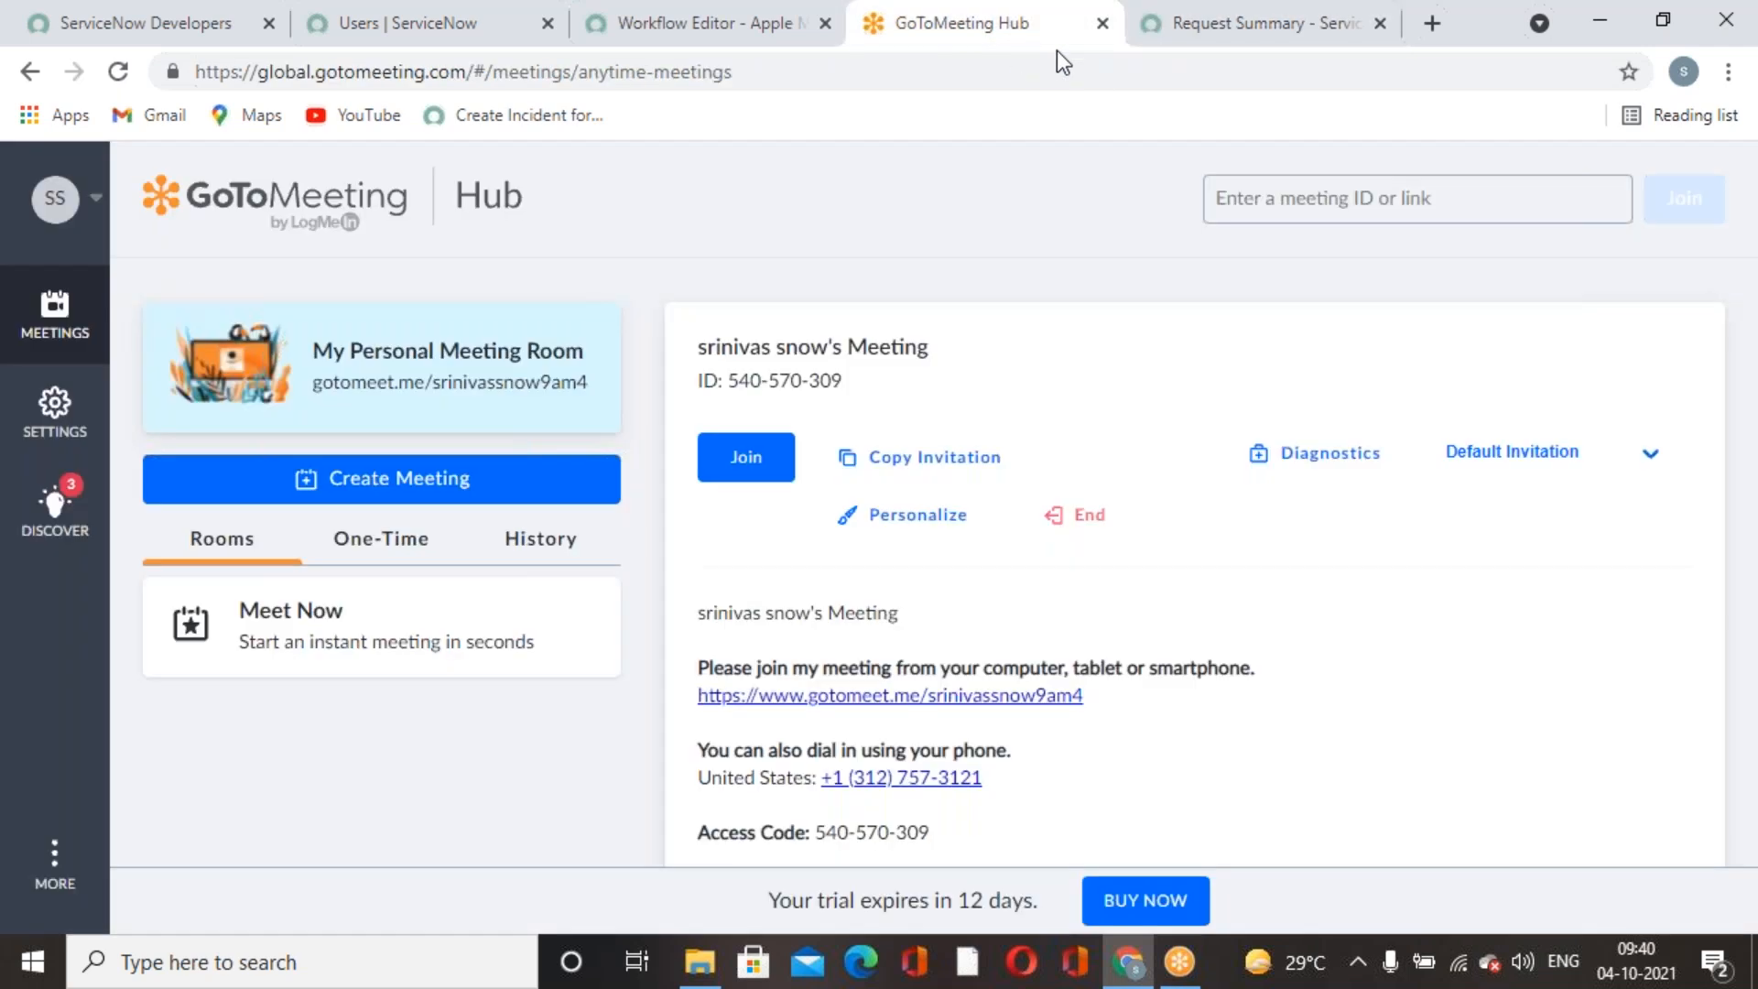
{"action": "left_click", "coordinate": [1295, 25]}
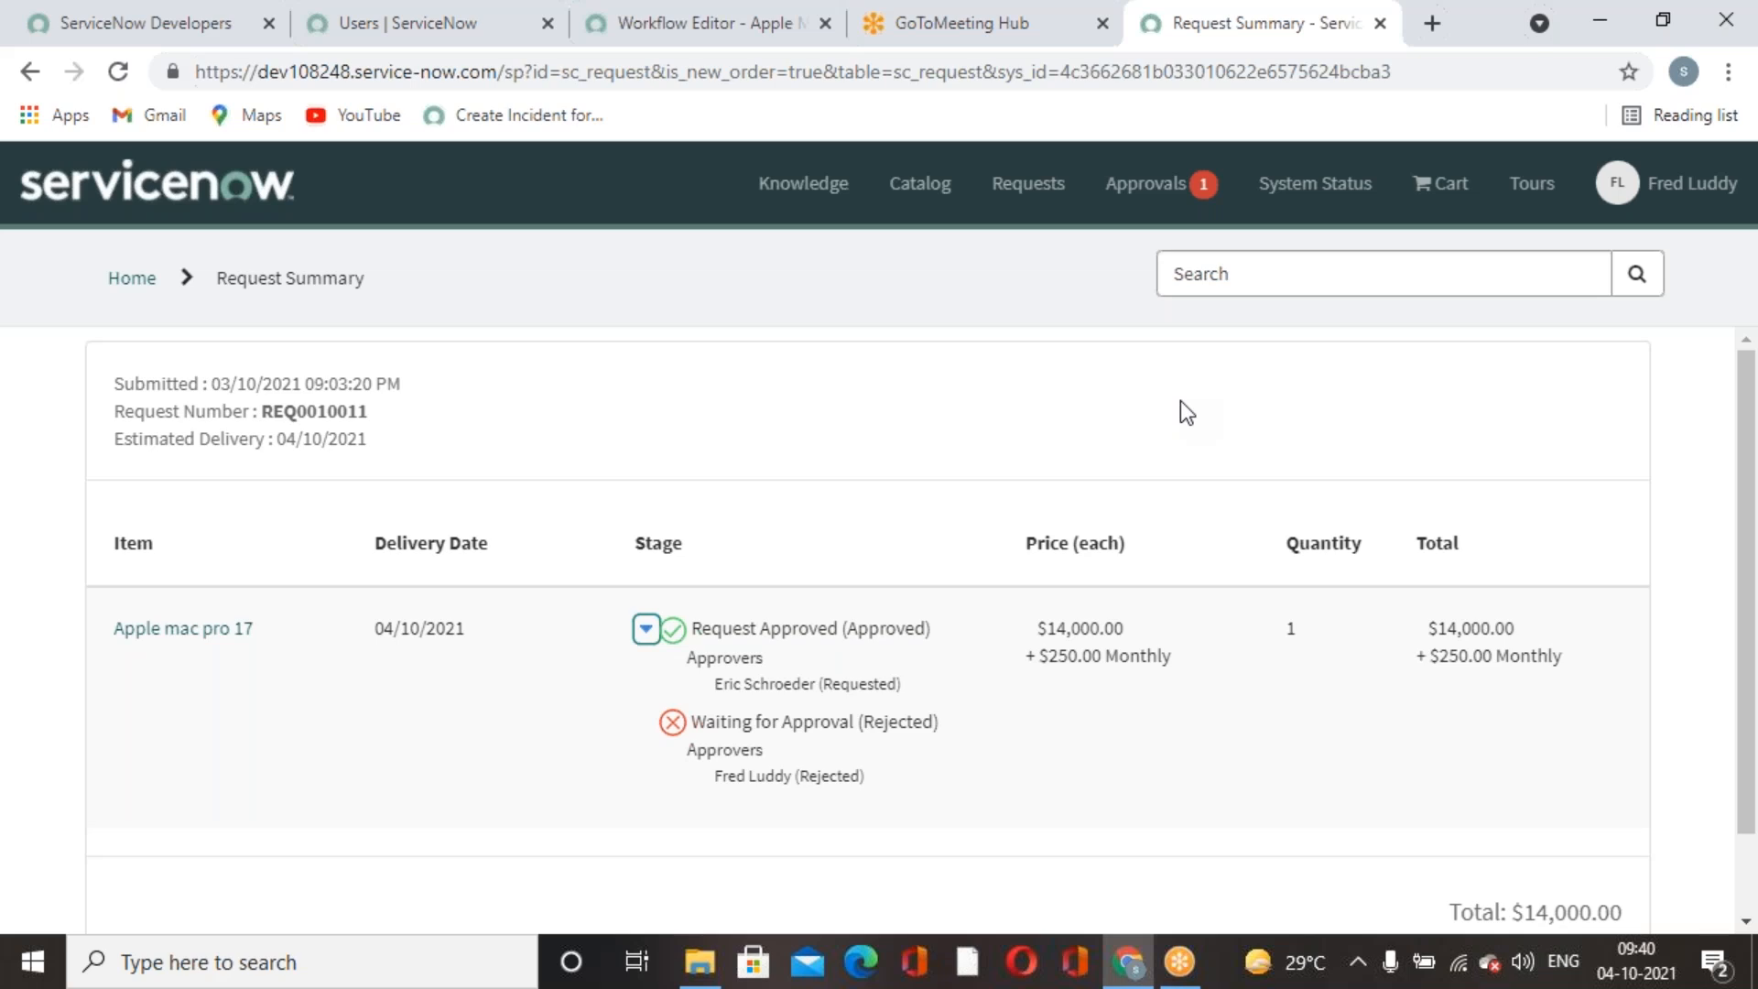
{"action": "left_click", "coordinate": [1040, 37]}
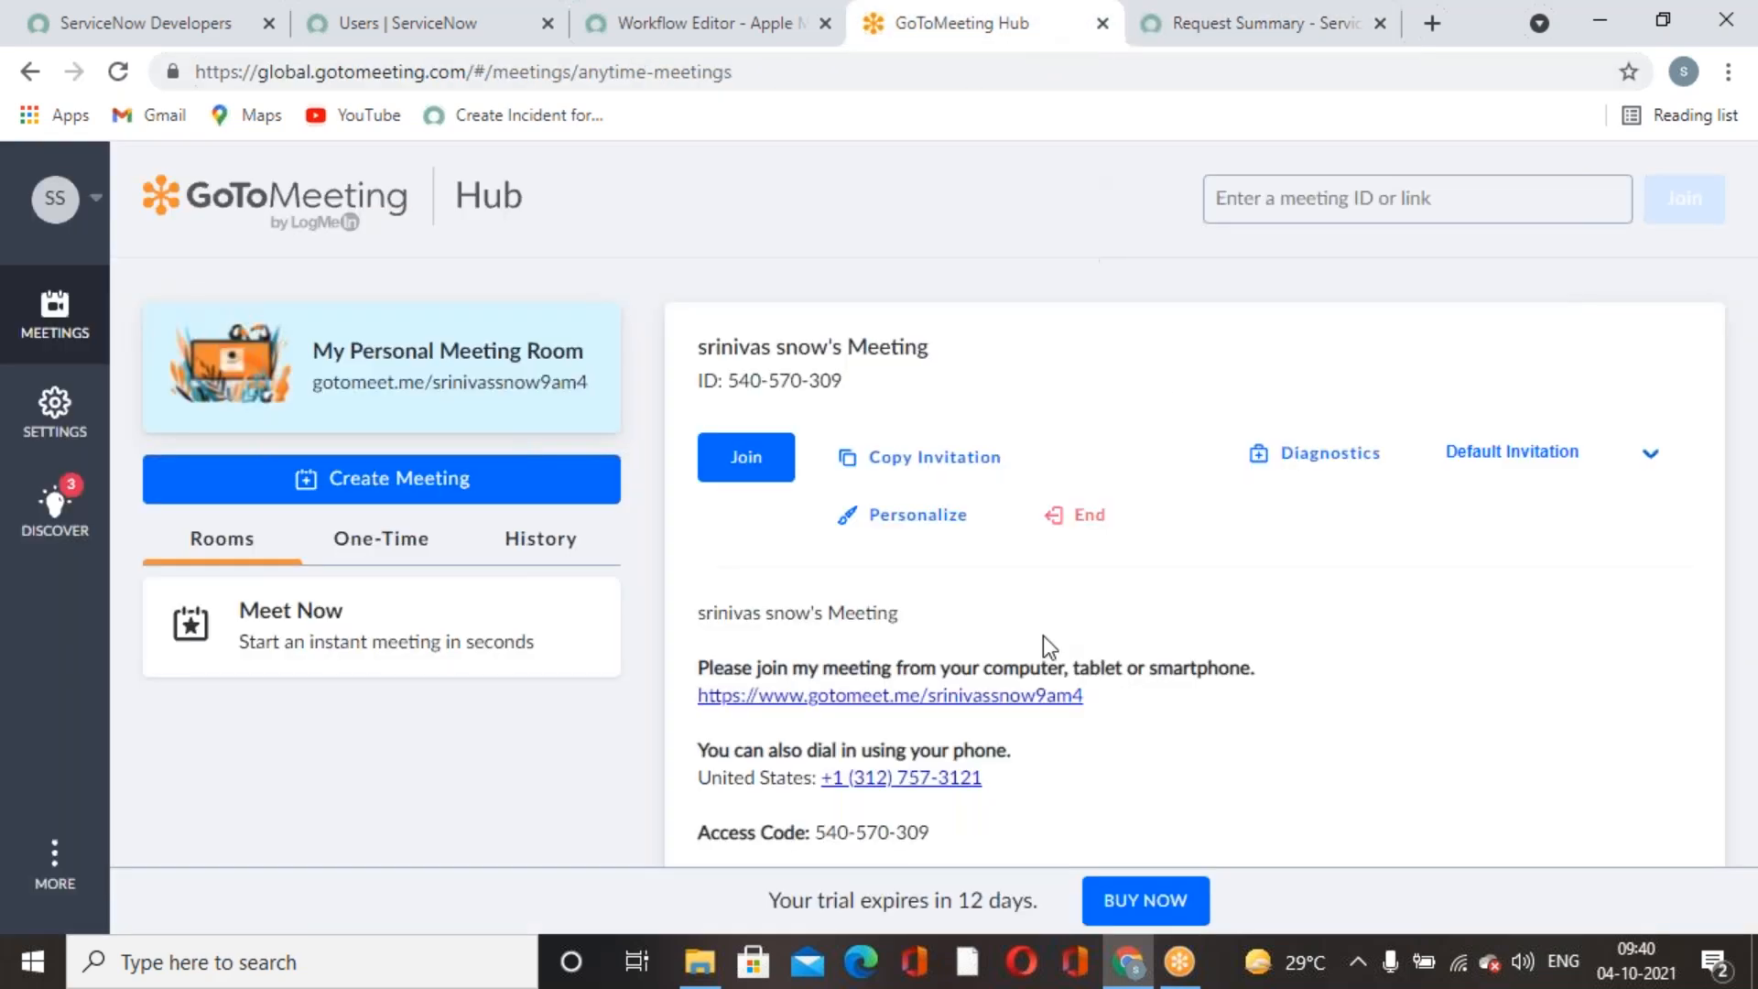
{"action": "left_click", "coordinate": [1315, 29]}
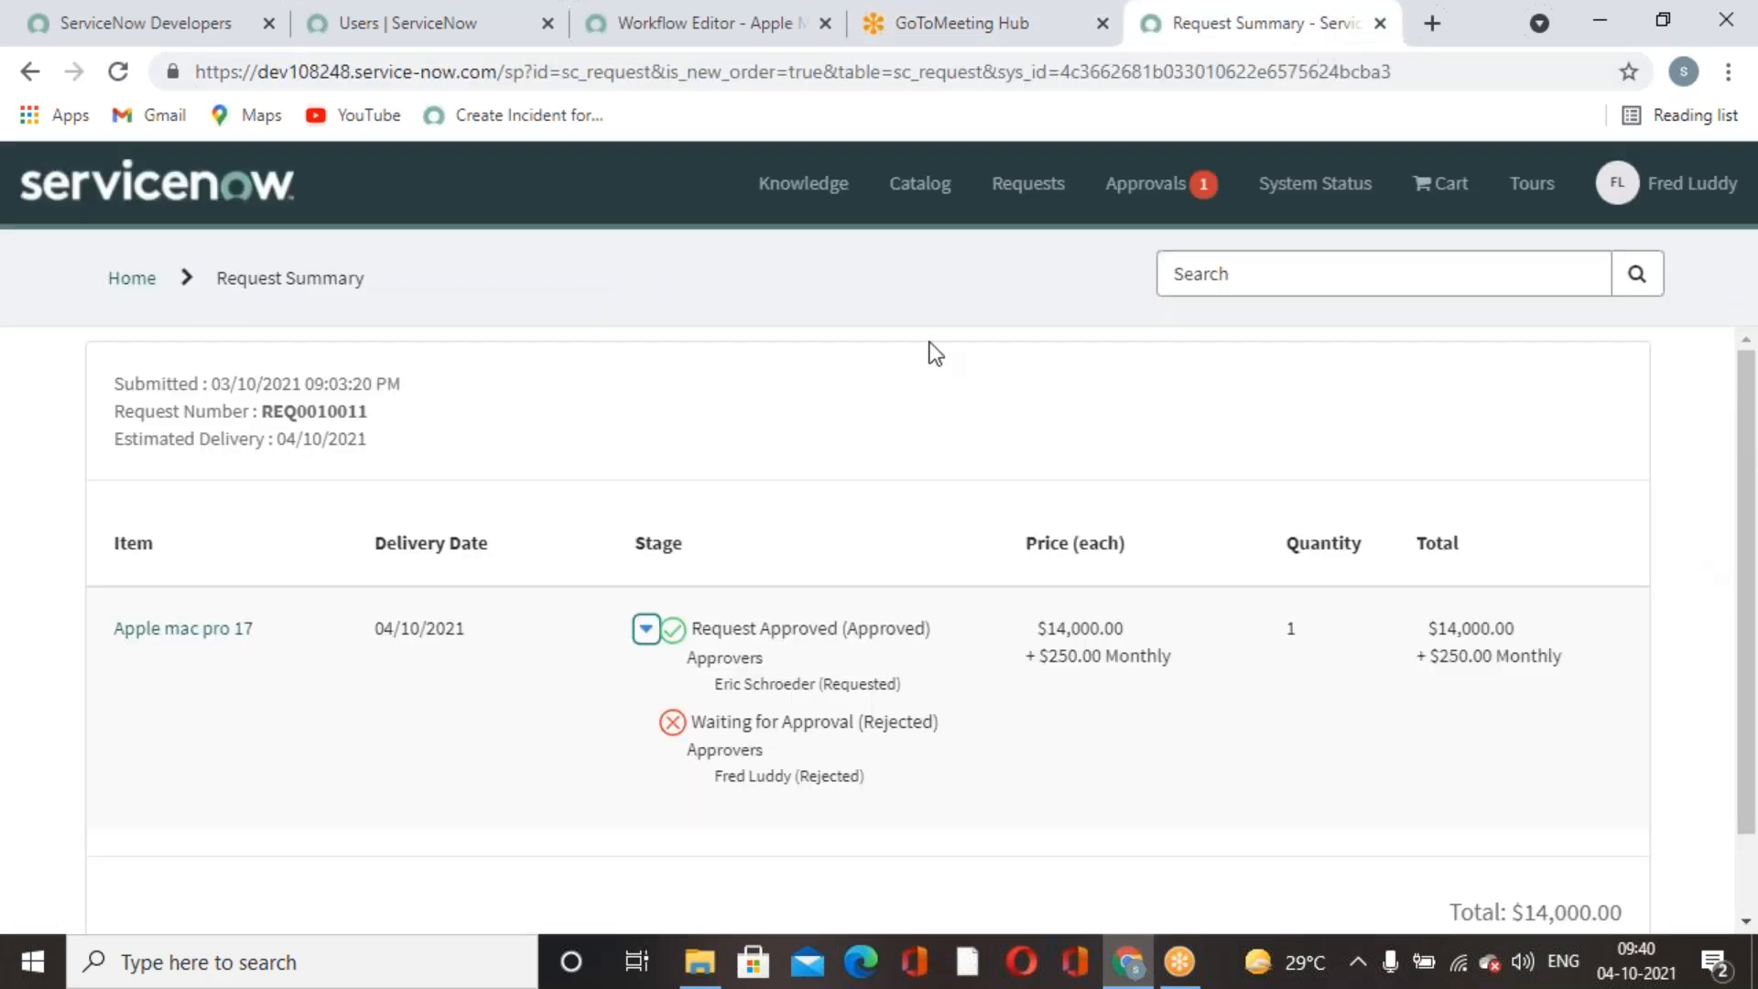
{"action": "left_click", "coordinate": [357, 27]}
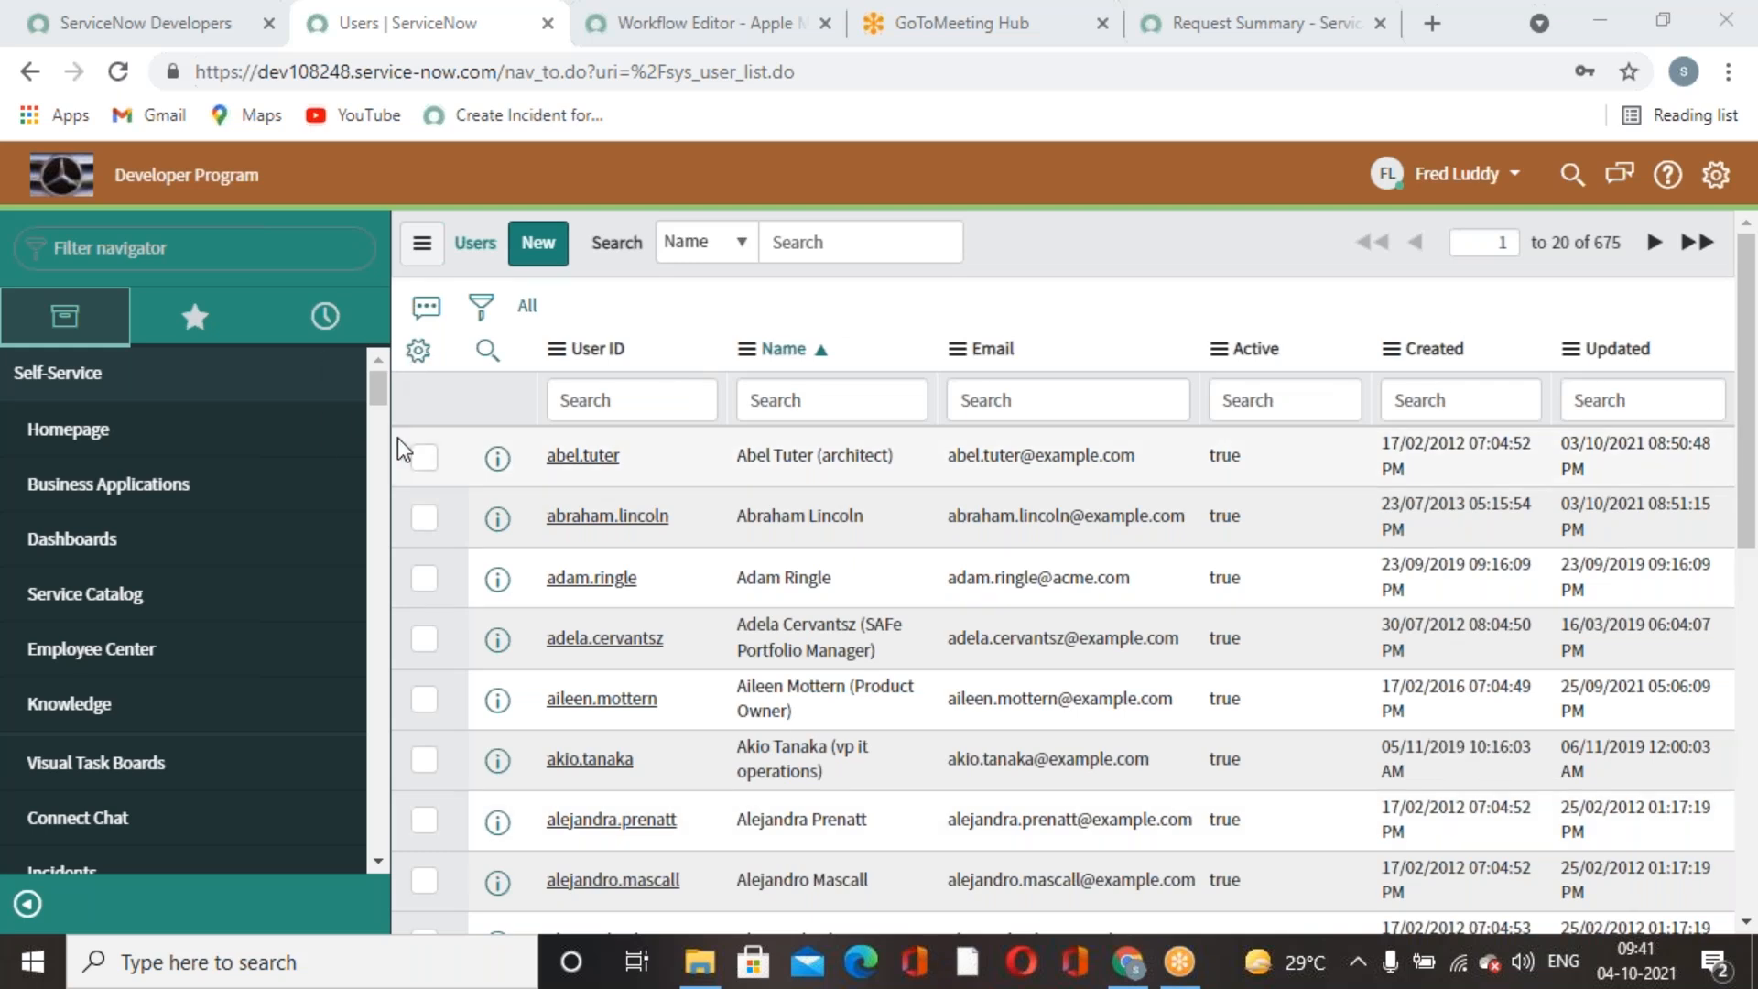
{"action": "scroll", "coordinate": [1342, 623], "scroll_direction": "down", "scroll_amount": 8}
{"action": "scroll", "coordinate": [1338, 630], "scroll_direction": "up", "scroll_amount": 8}
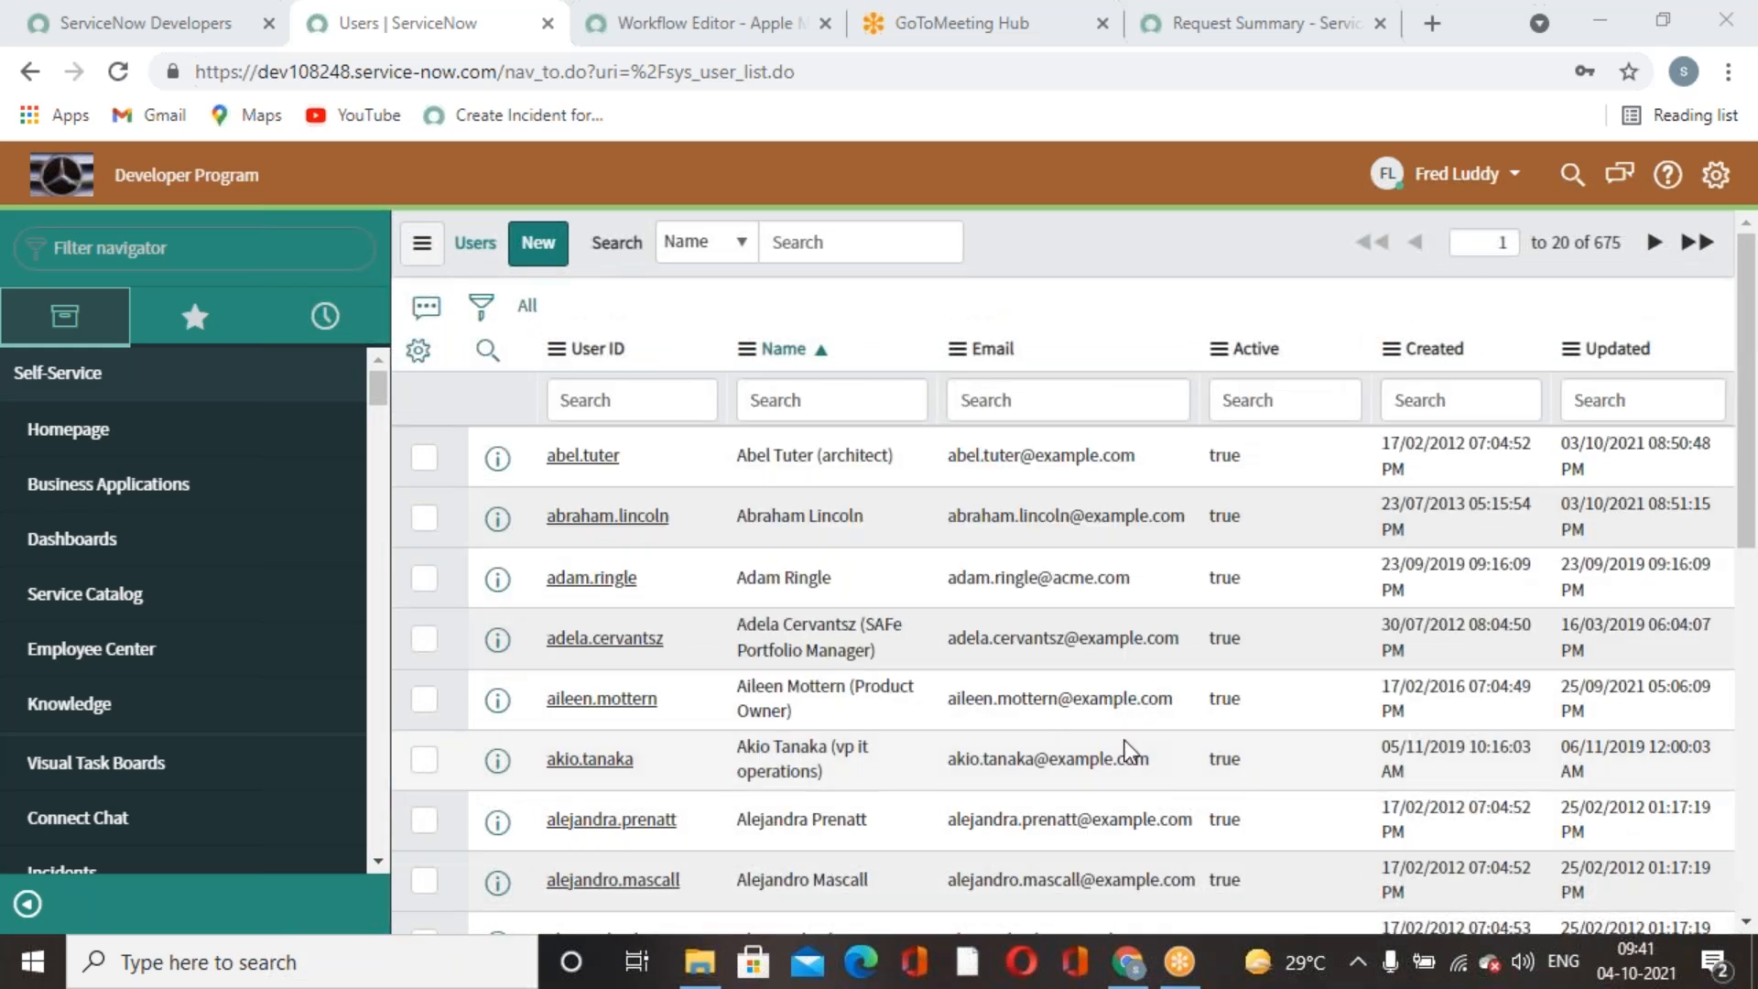
Switch back to the System Administrator account and filter the navigator for "workflow".
{"action": "left_click", "coordinate": [1433, 178]}
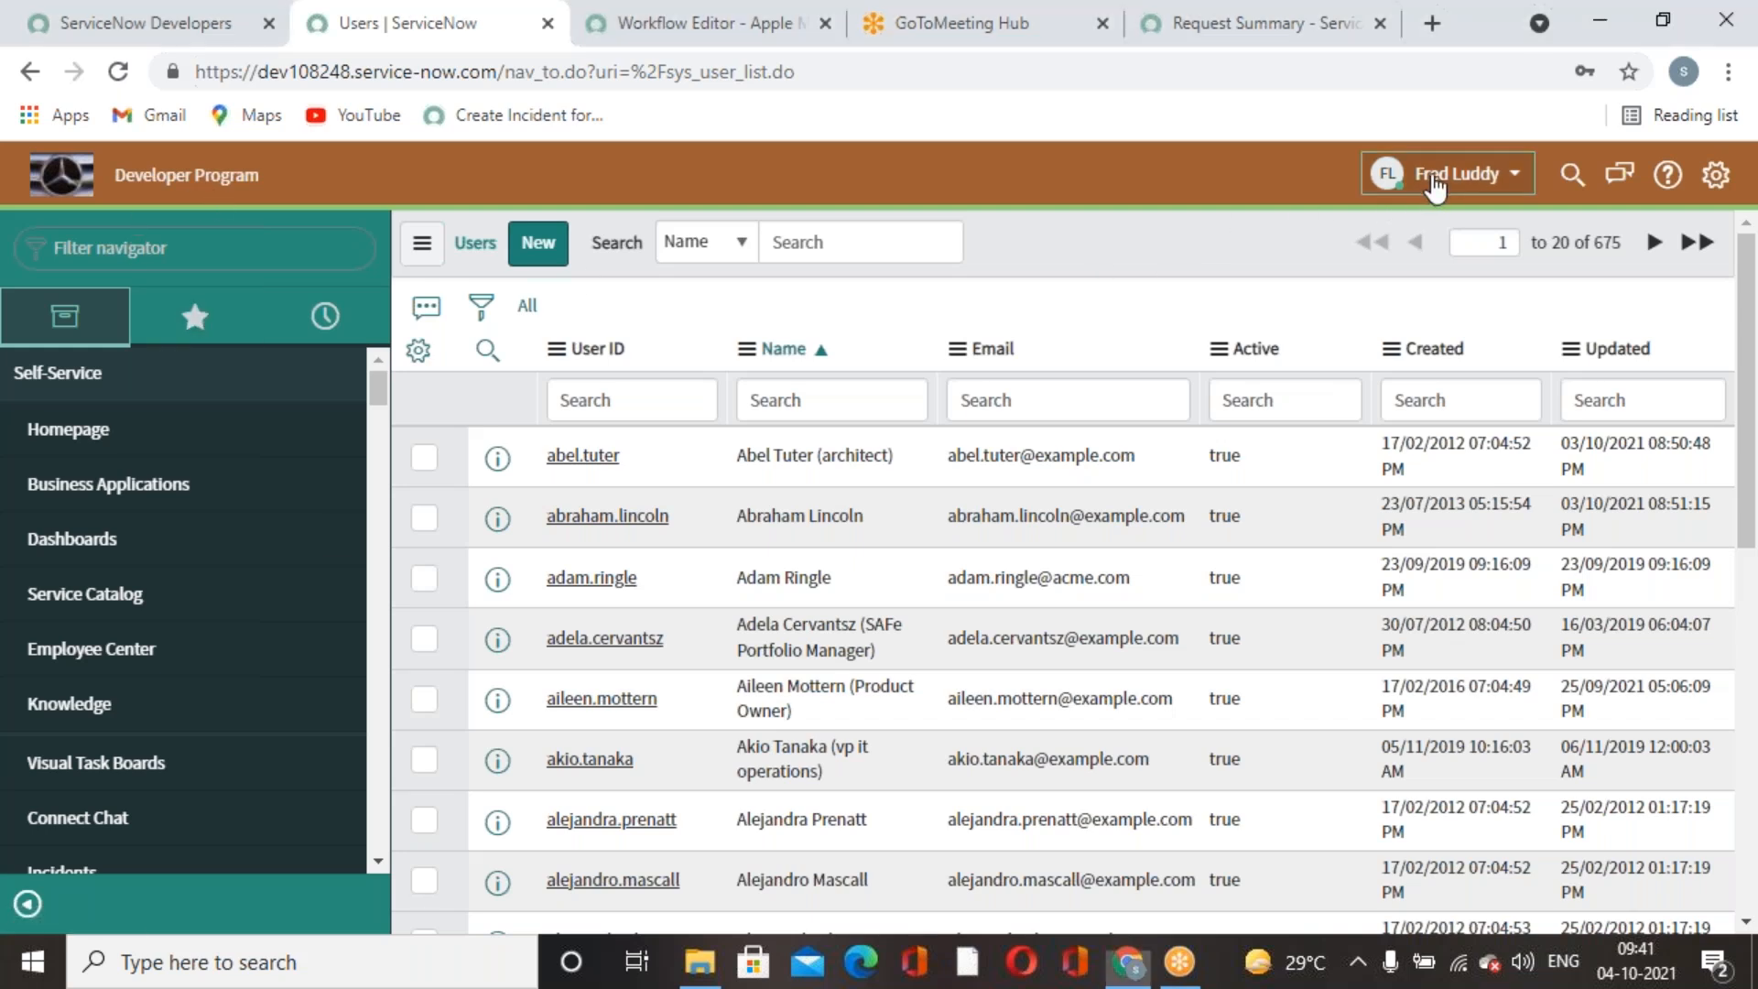
{"action": "left_click", "coordinate": [1434, 264]}
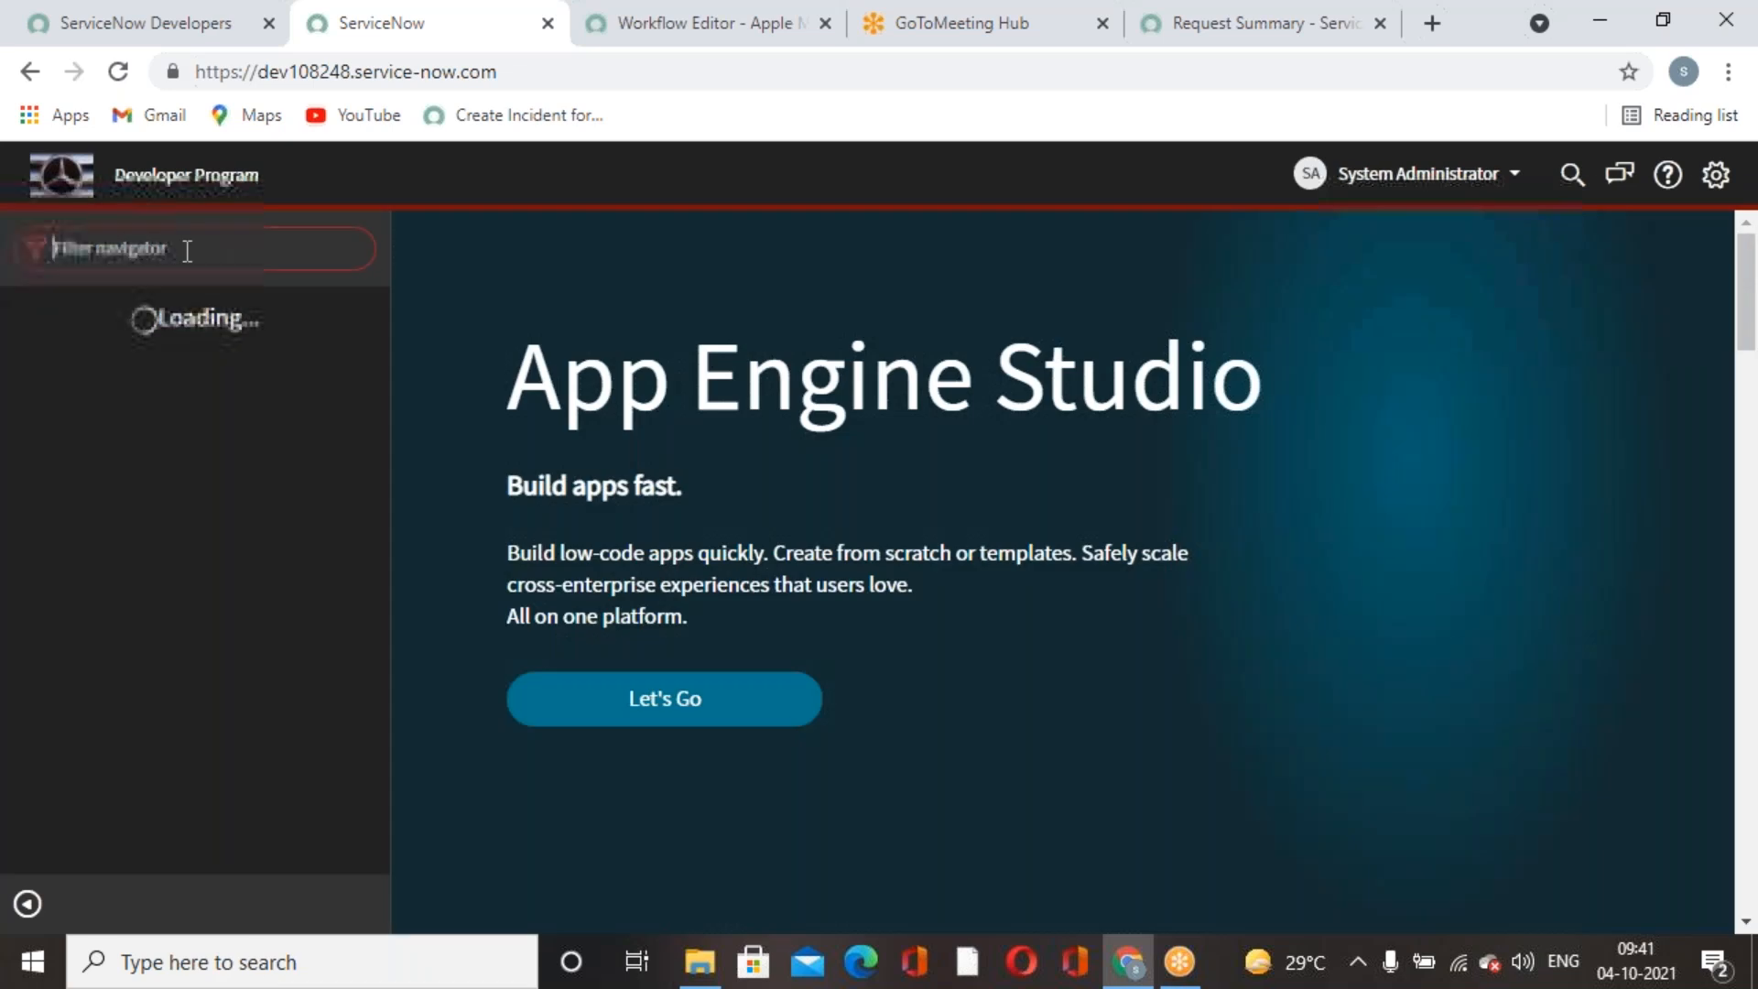
{"action": "left_click", "coordinate": [186, 248]}
{"action": "type", "text": "wor"}
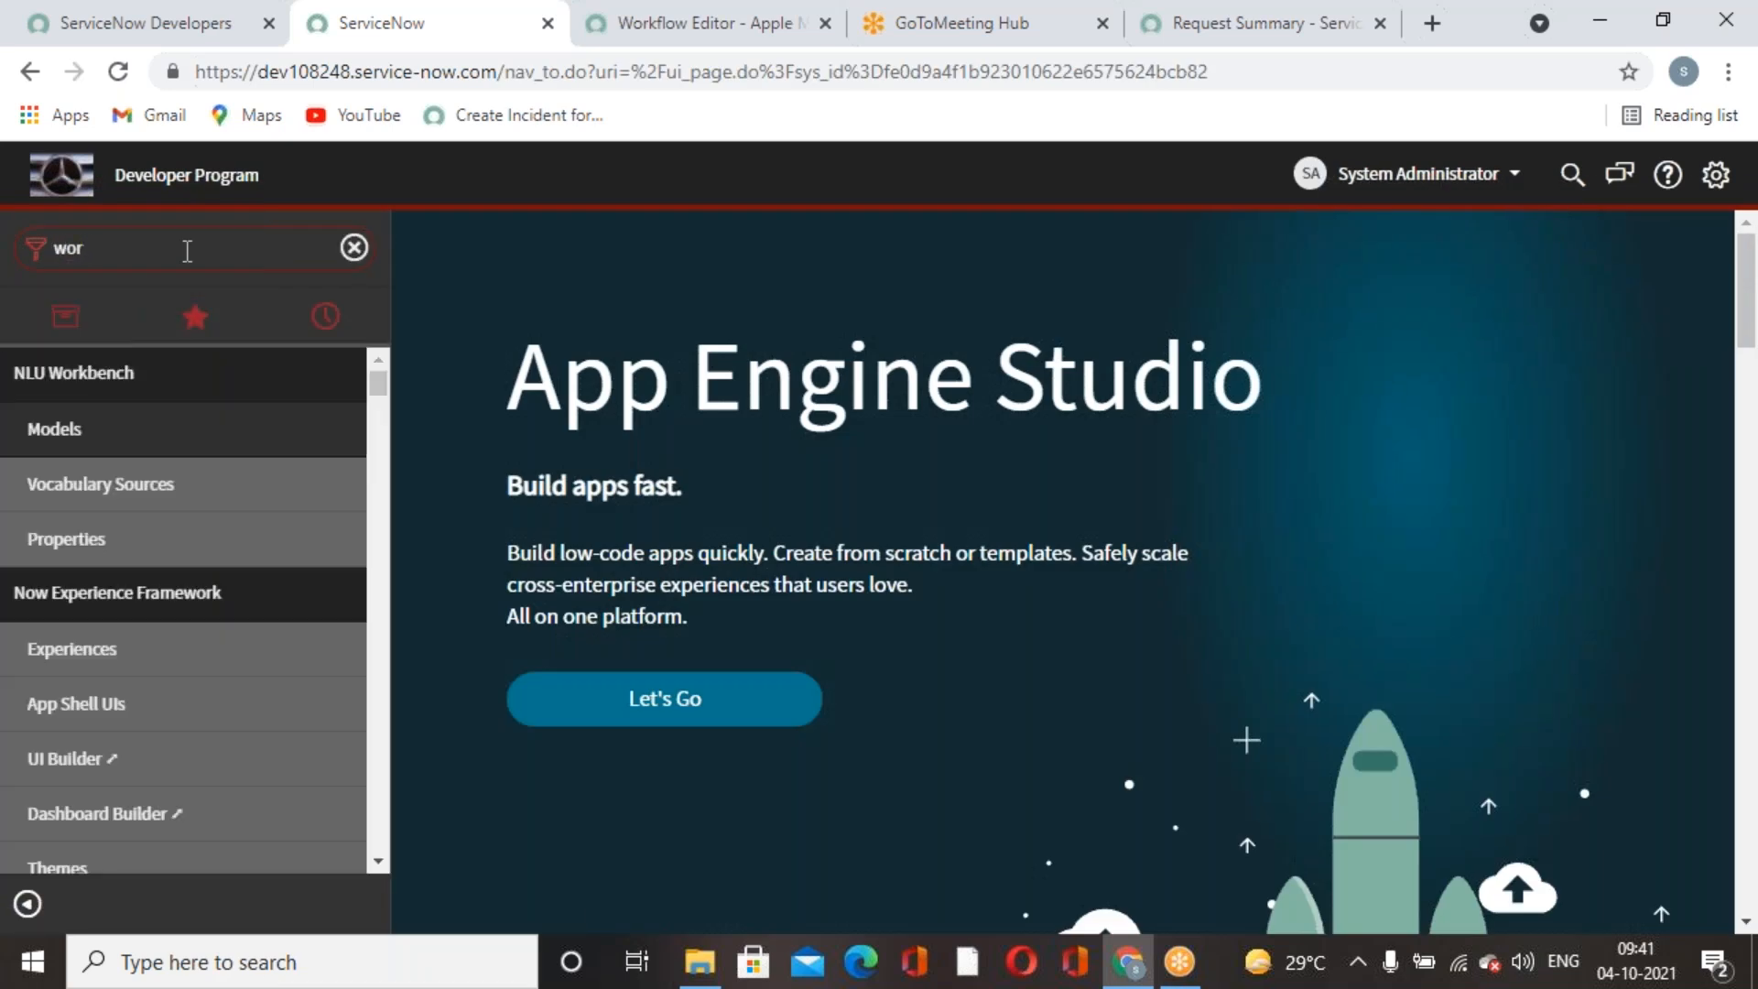
{"action": "type", "text": "lkflow"}
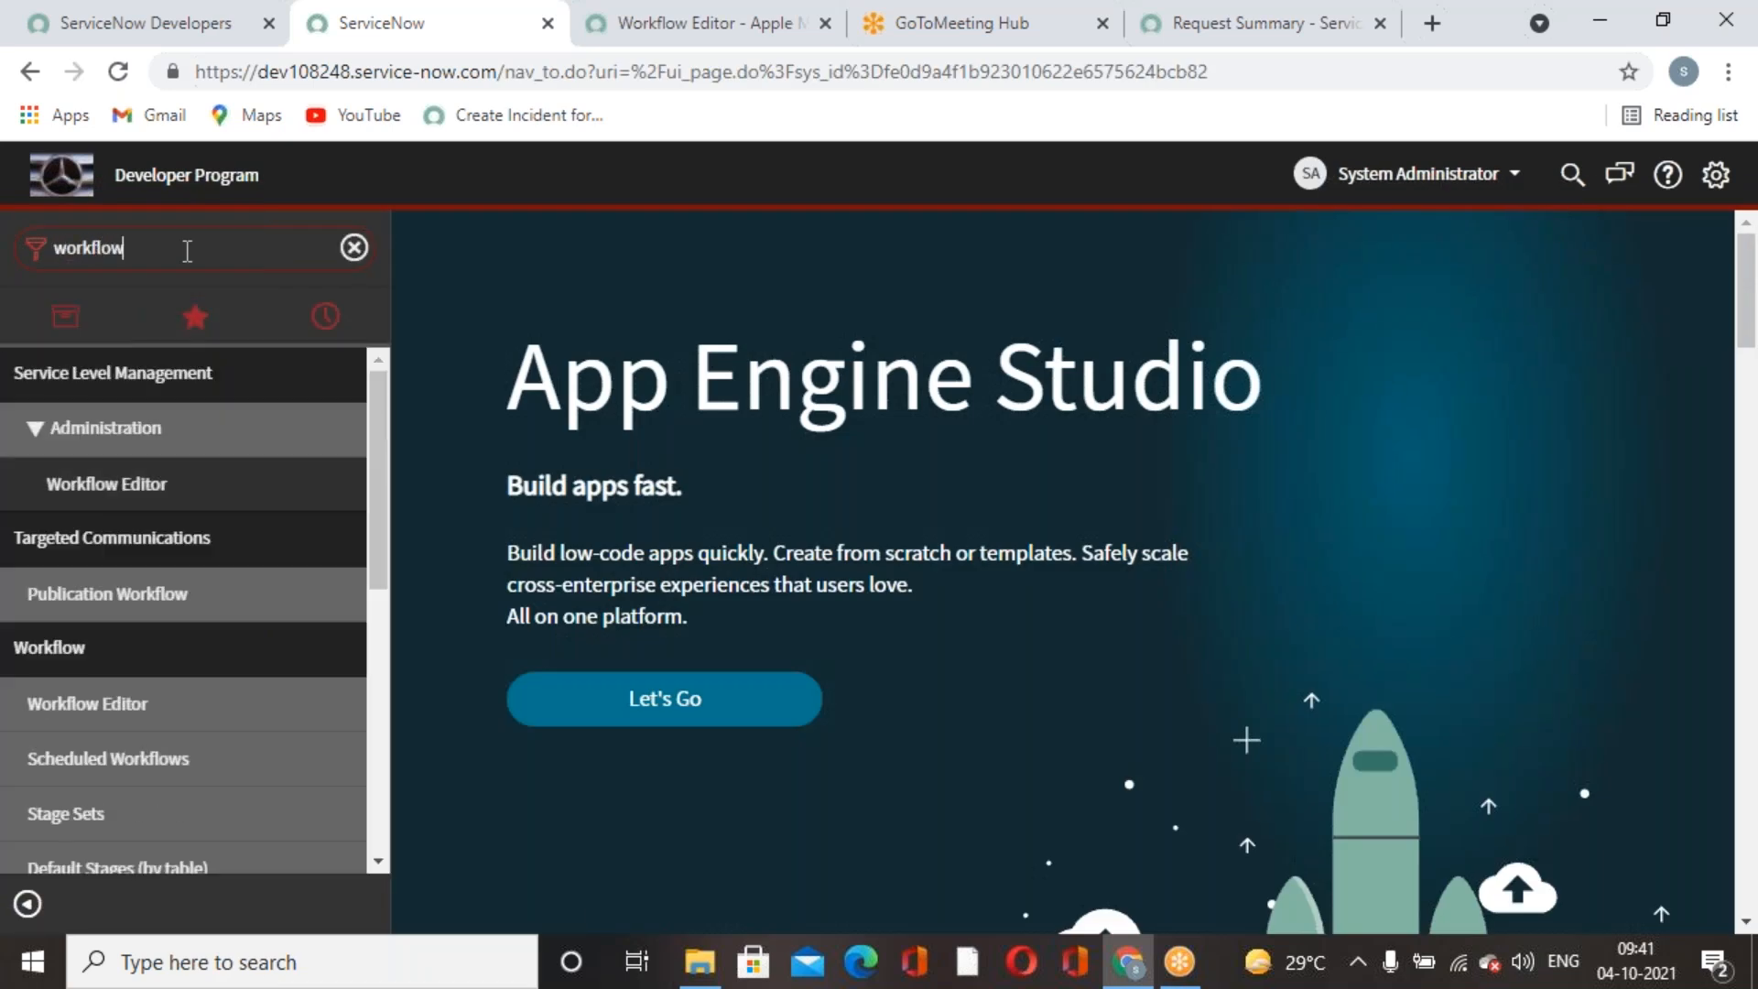
Open the Workflow Editor module, return to the main ServiceNow page, and view the Scheduled Workflows list.
{"action": "scroll", "coordinate": [194, 668], "scroll_direction": "down", "scroll_amount": 2}
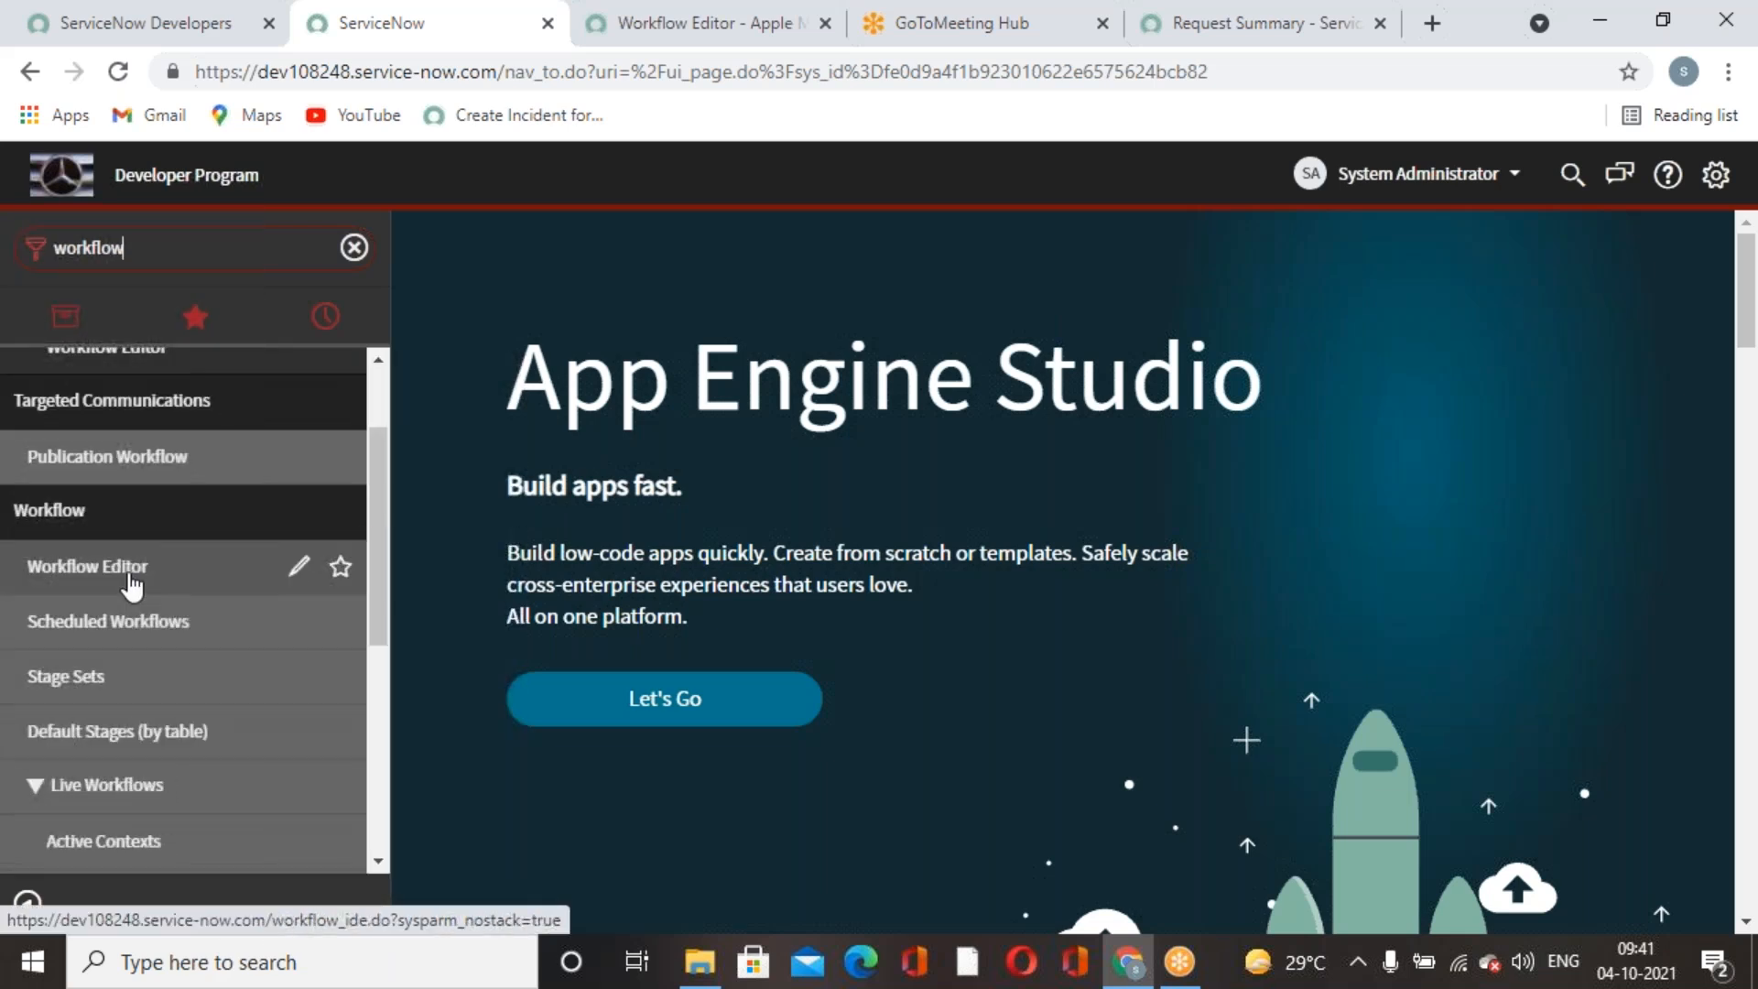
{"action": "left_click", "coordinate": [26, 581]}
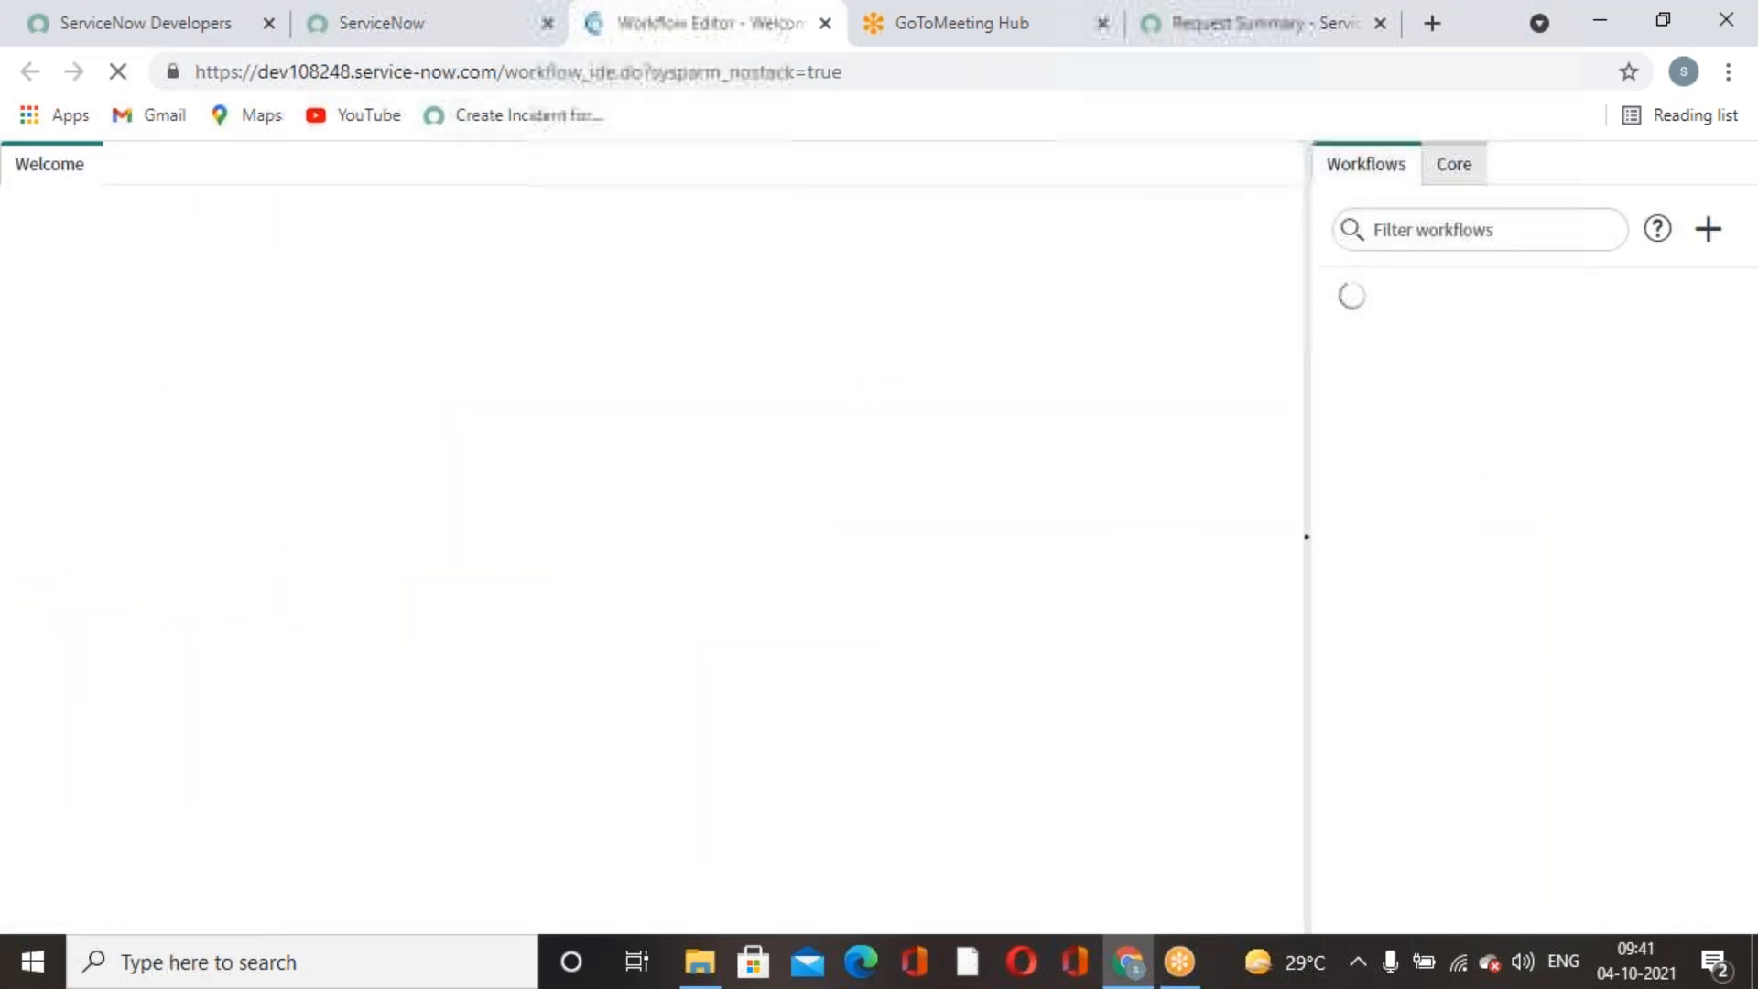
{"action": "left_click", "coordinate": [441, 37]}
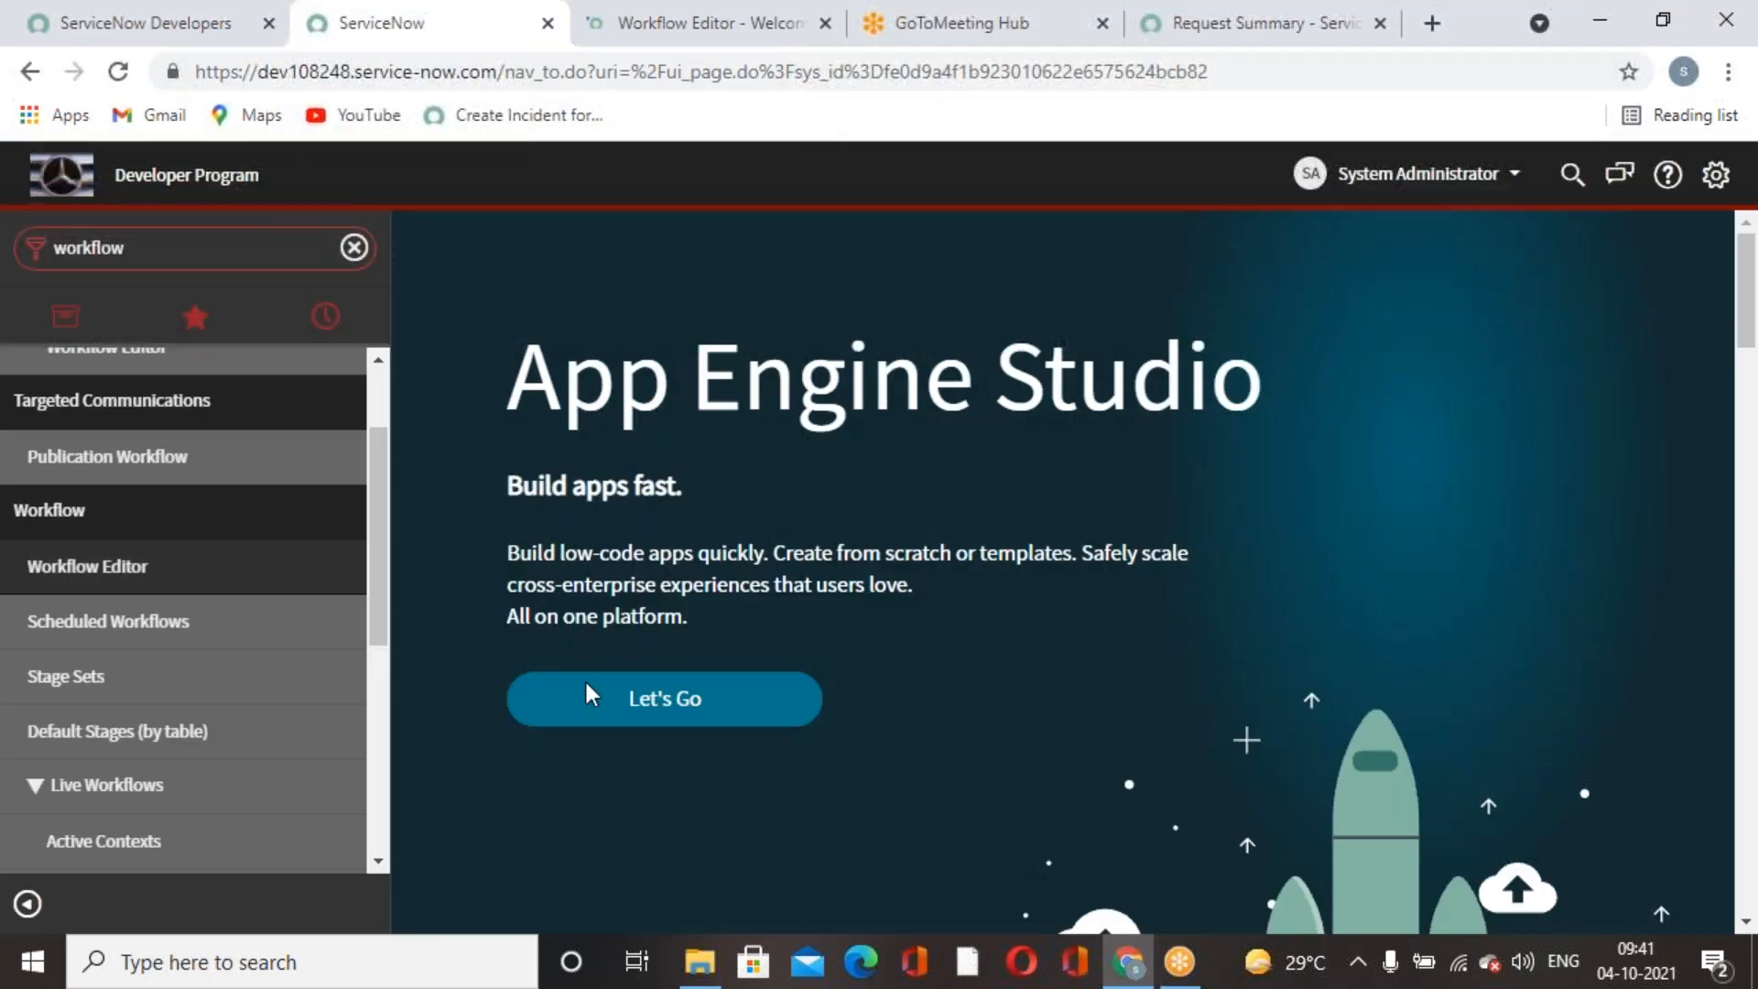
{"action": "left_click", "coordinate": [138, 622]}
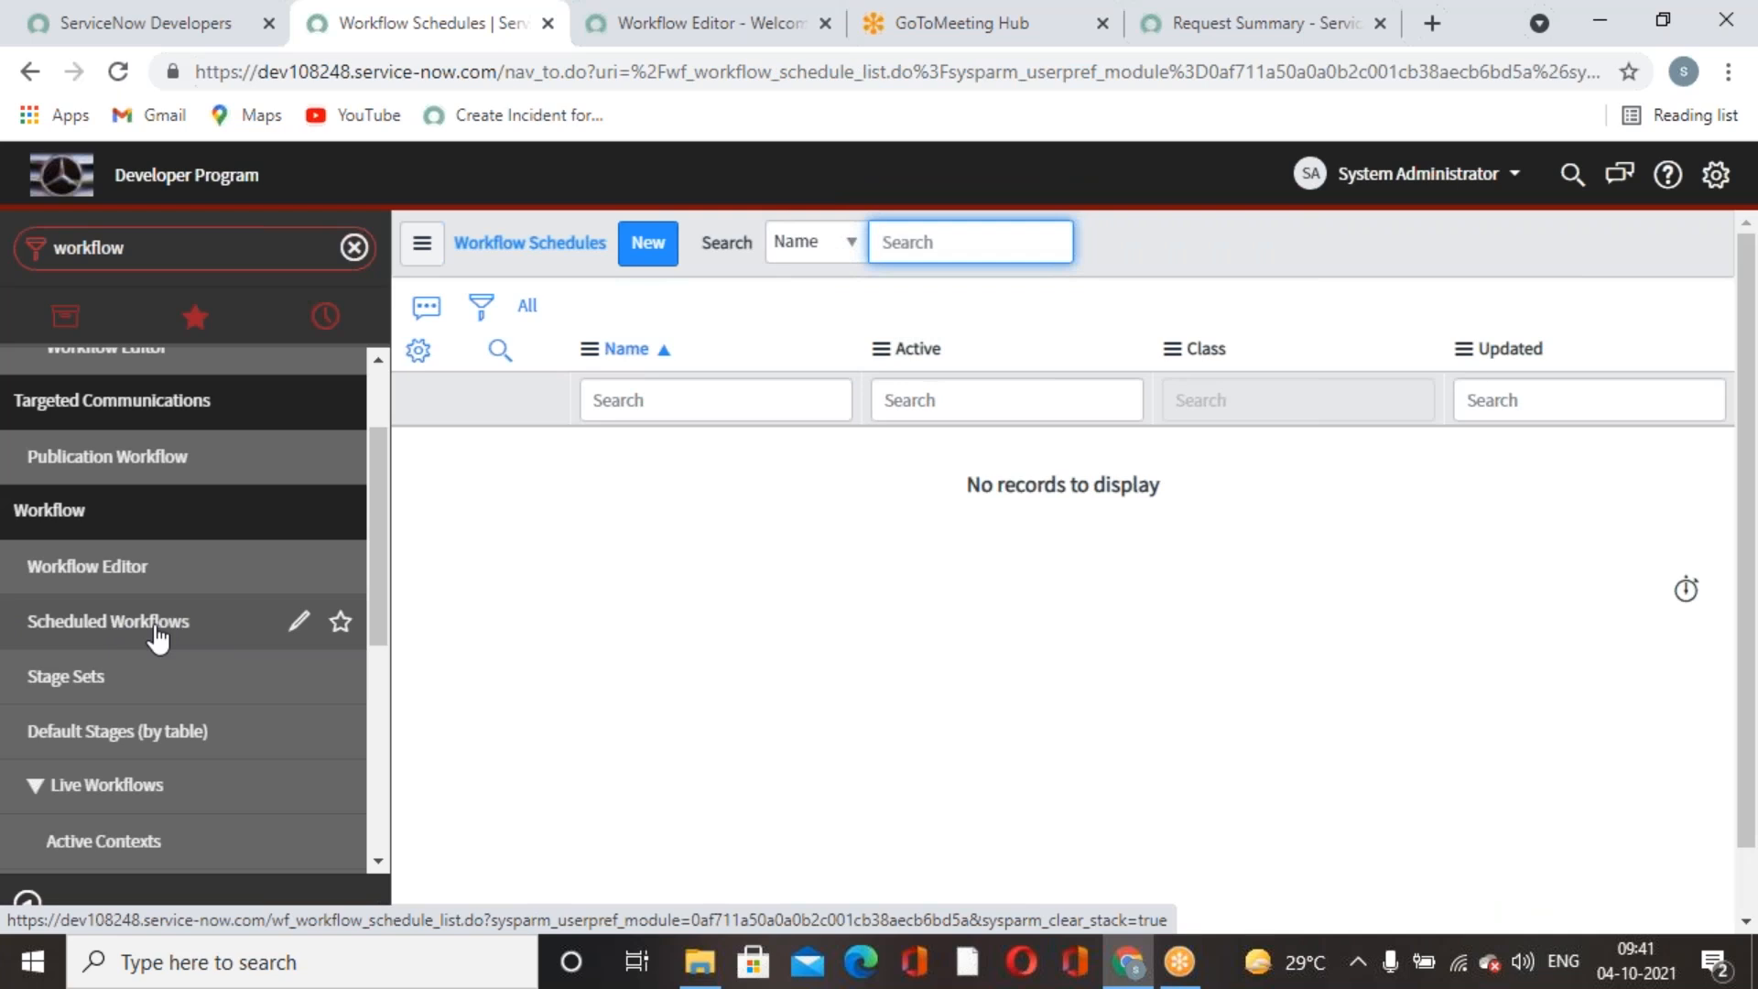
{"action": "left_click", "coordinate": [158, 630]}
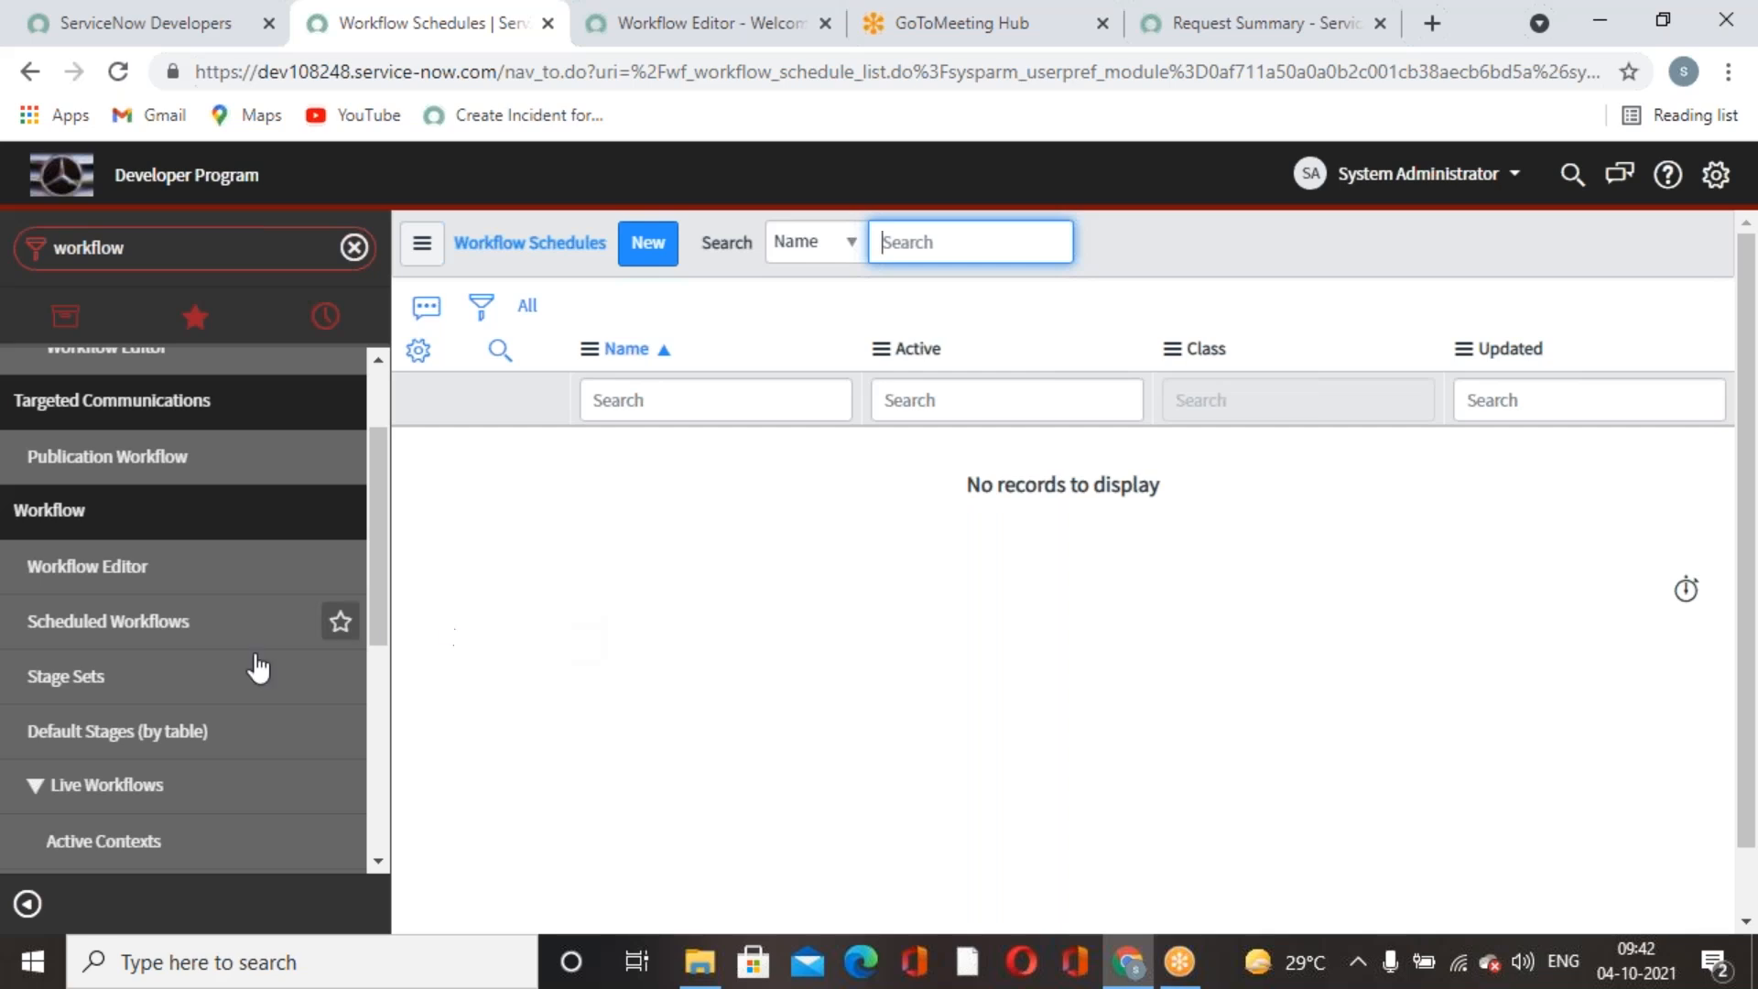
Open the Requested Item record in Stage Sets, review its stage set entries, and return to the Stage Sets list.
{"action": "left_click", "coordinate": [95, 688]}
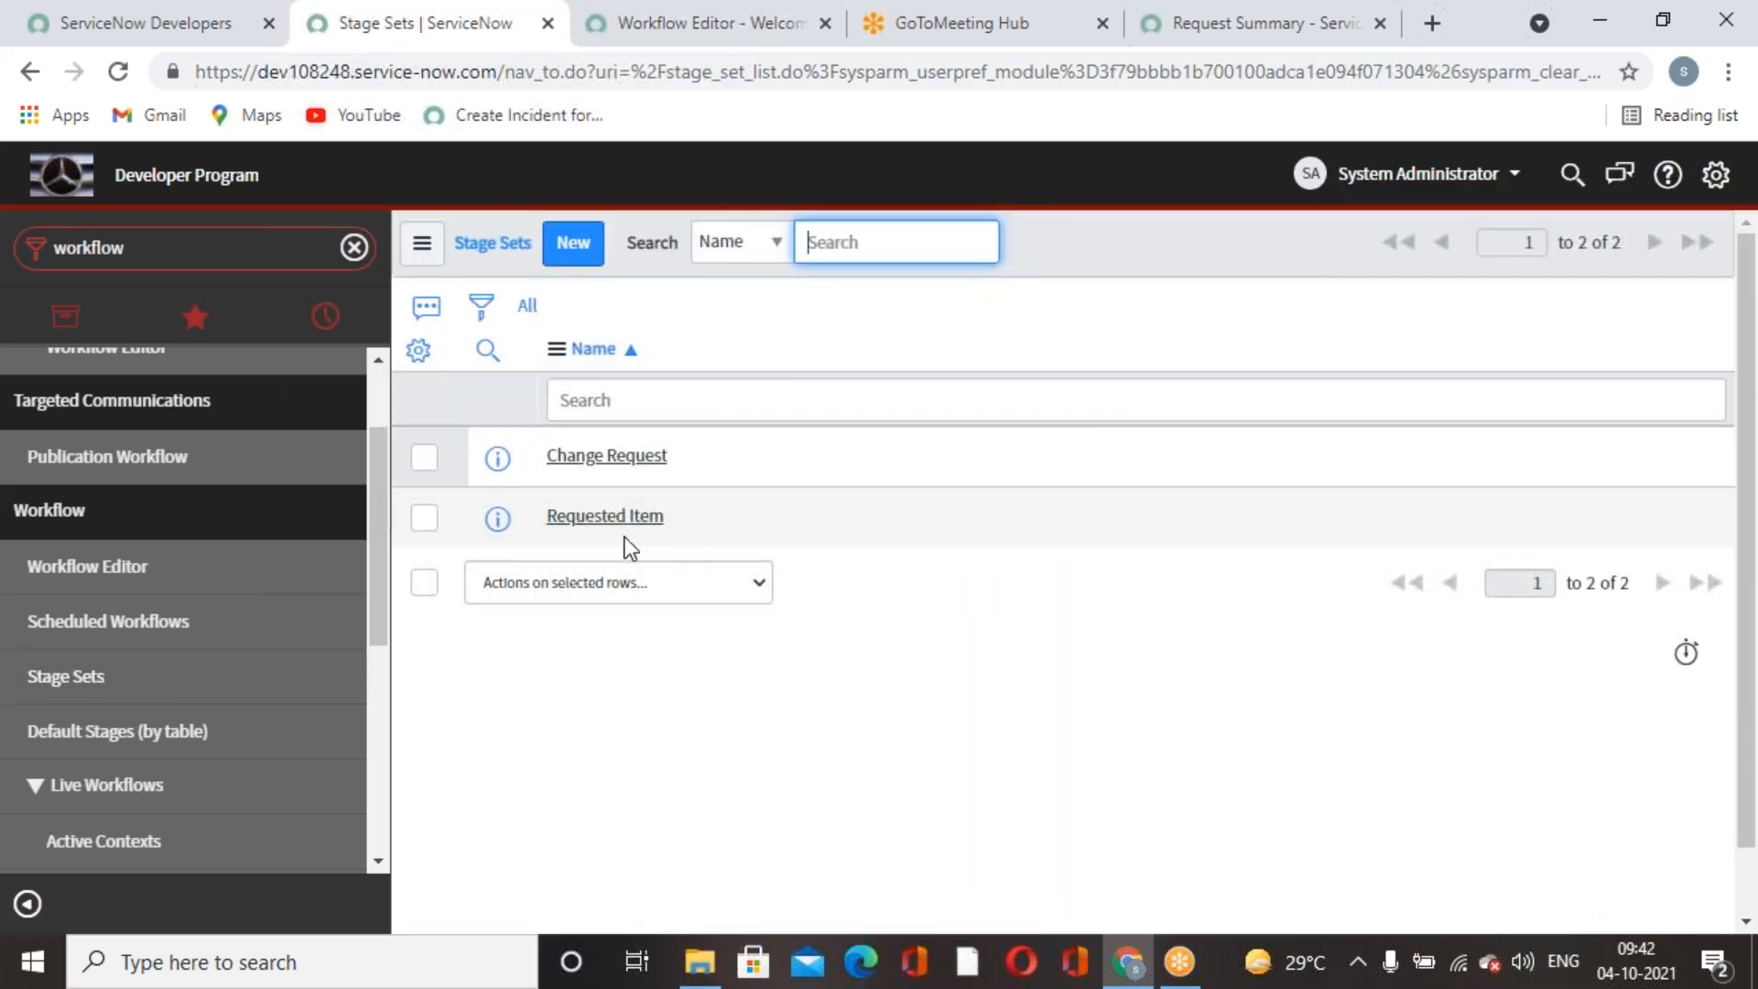
{"action": "left_click", "coordinate": [641, 518]}
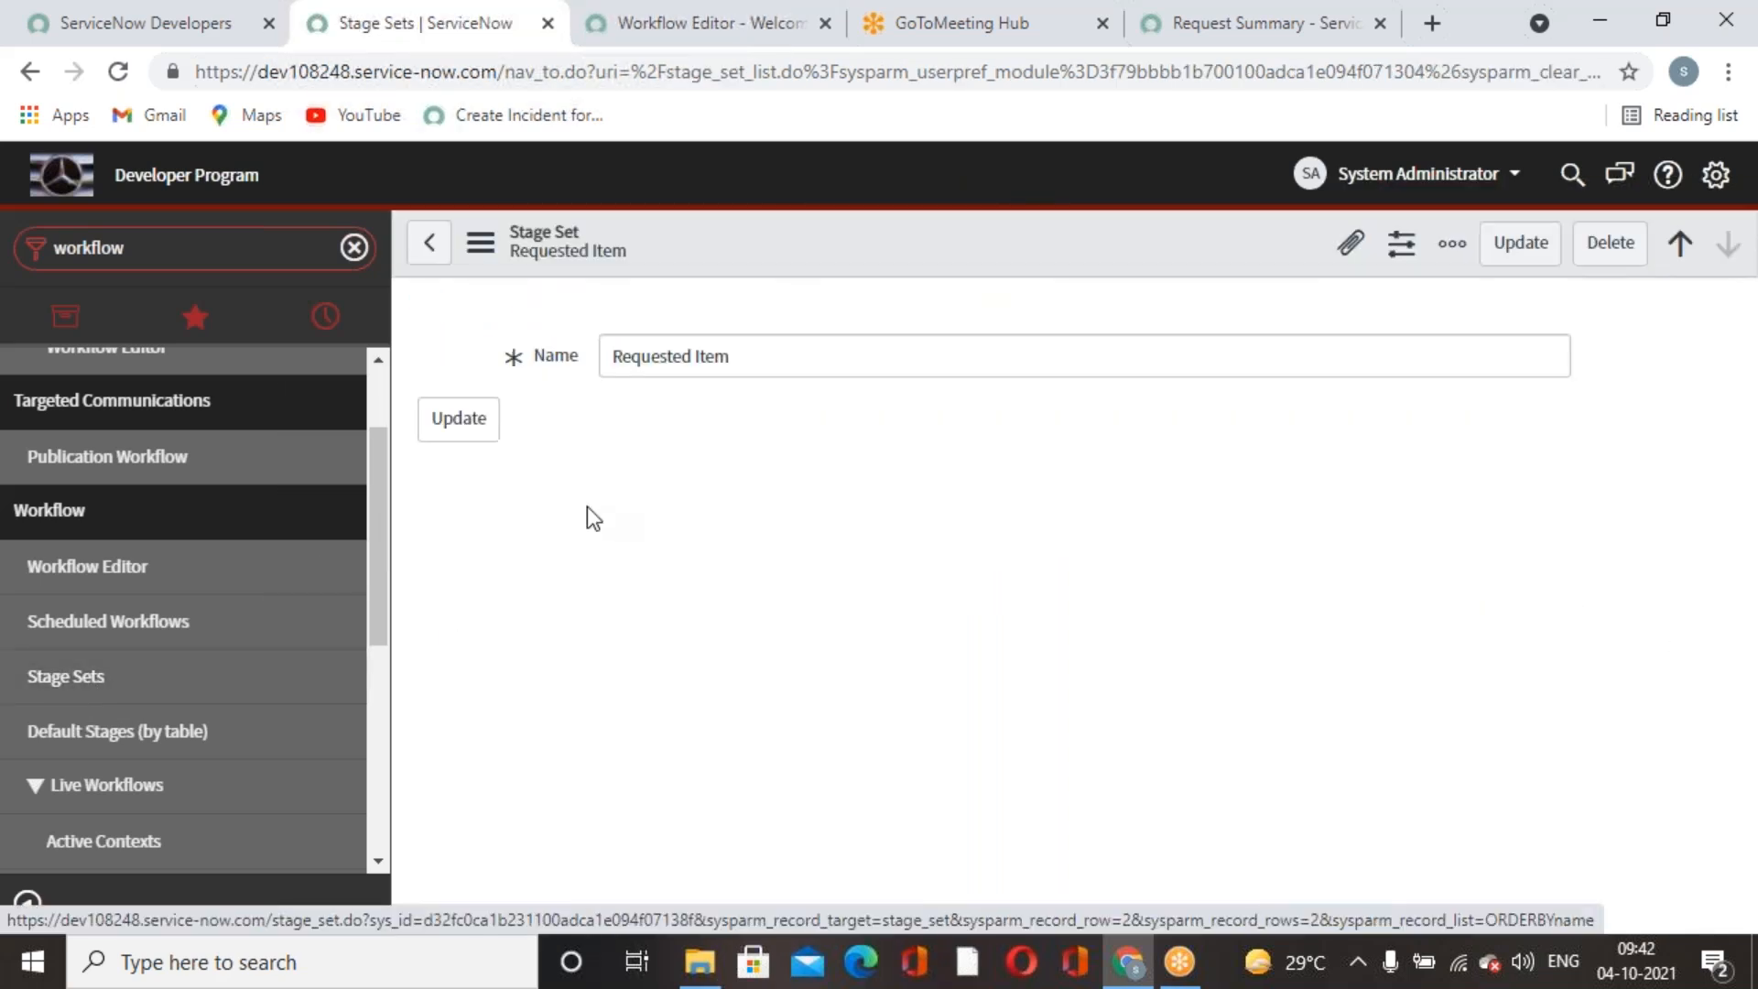
{"action": "scroll", "coordinate": [1040, 475], "scroll_direction": "down", "scroll_amount": 3}
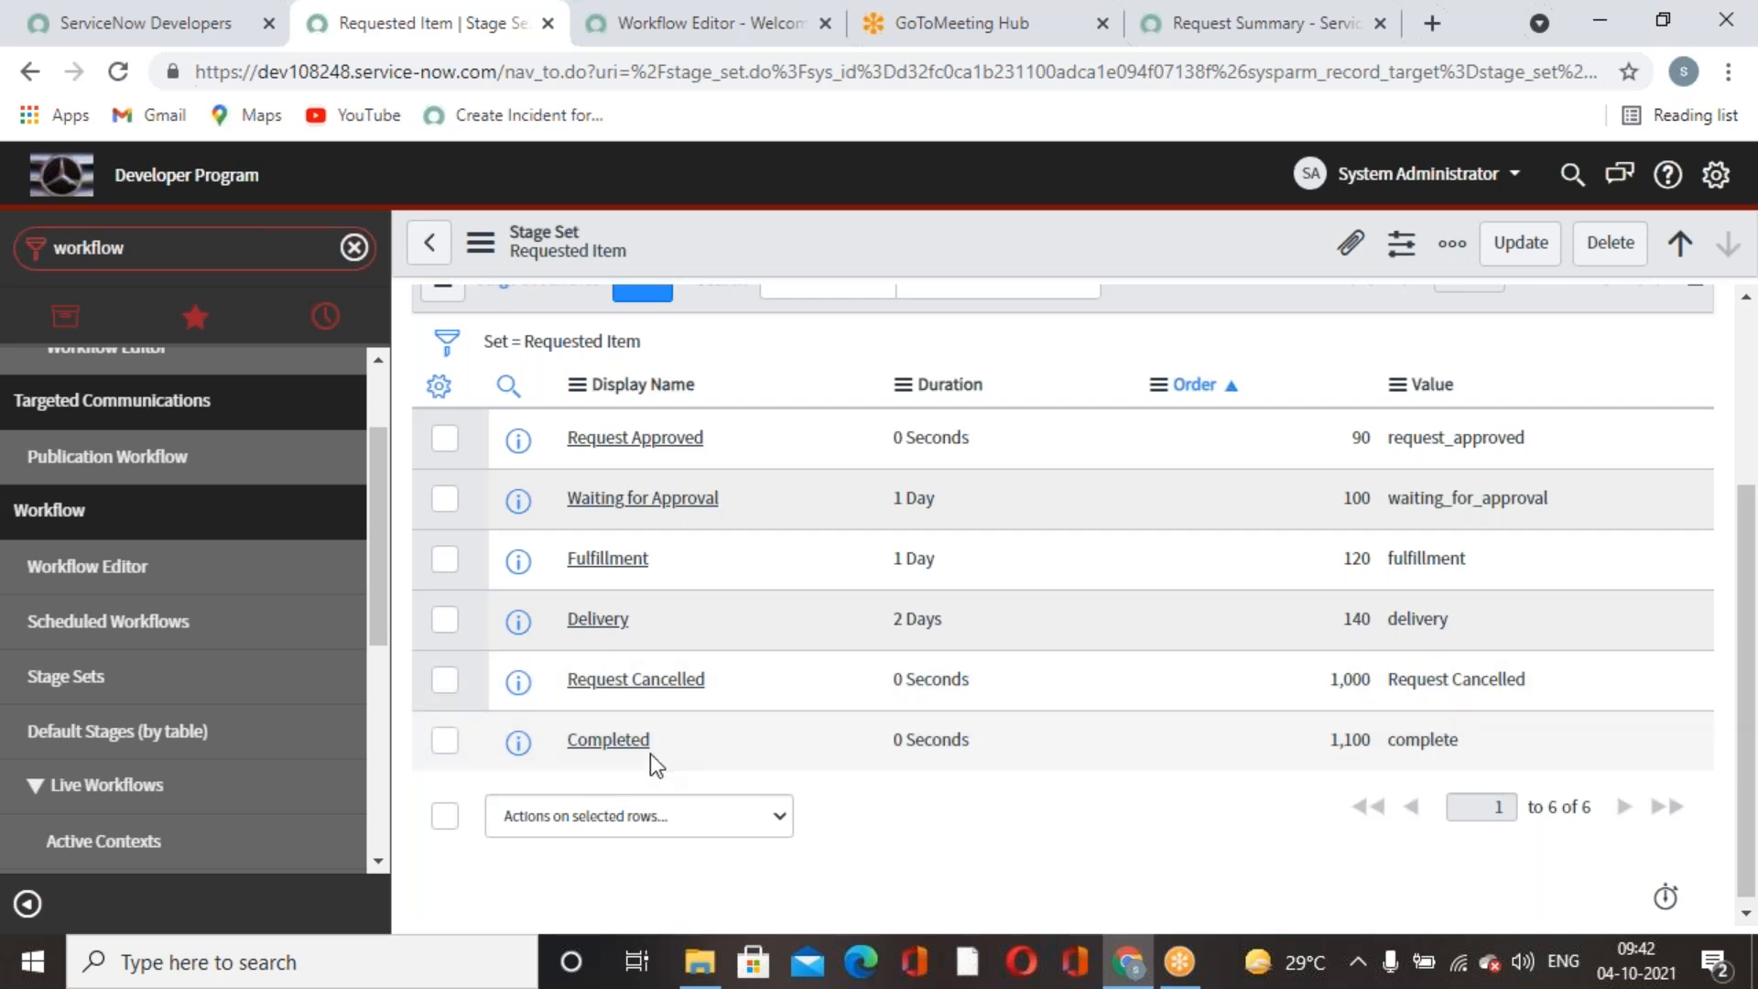
{"action": "scroll", "coordinate": [650, 751], "scroll_direction": "up", "scroll_amount": 3}
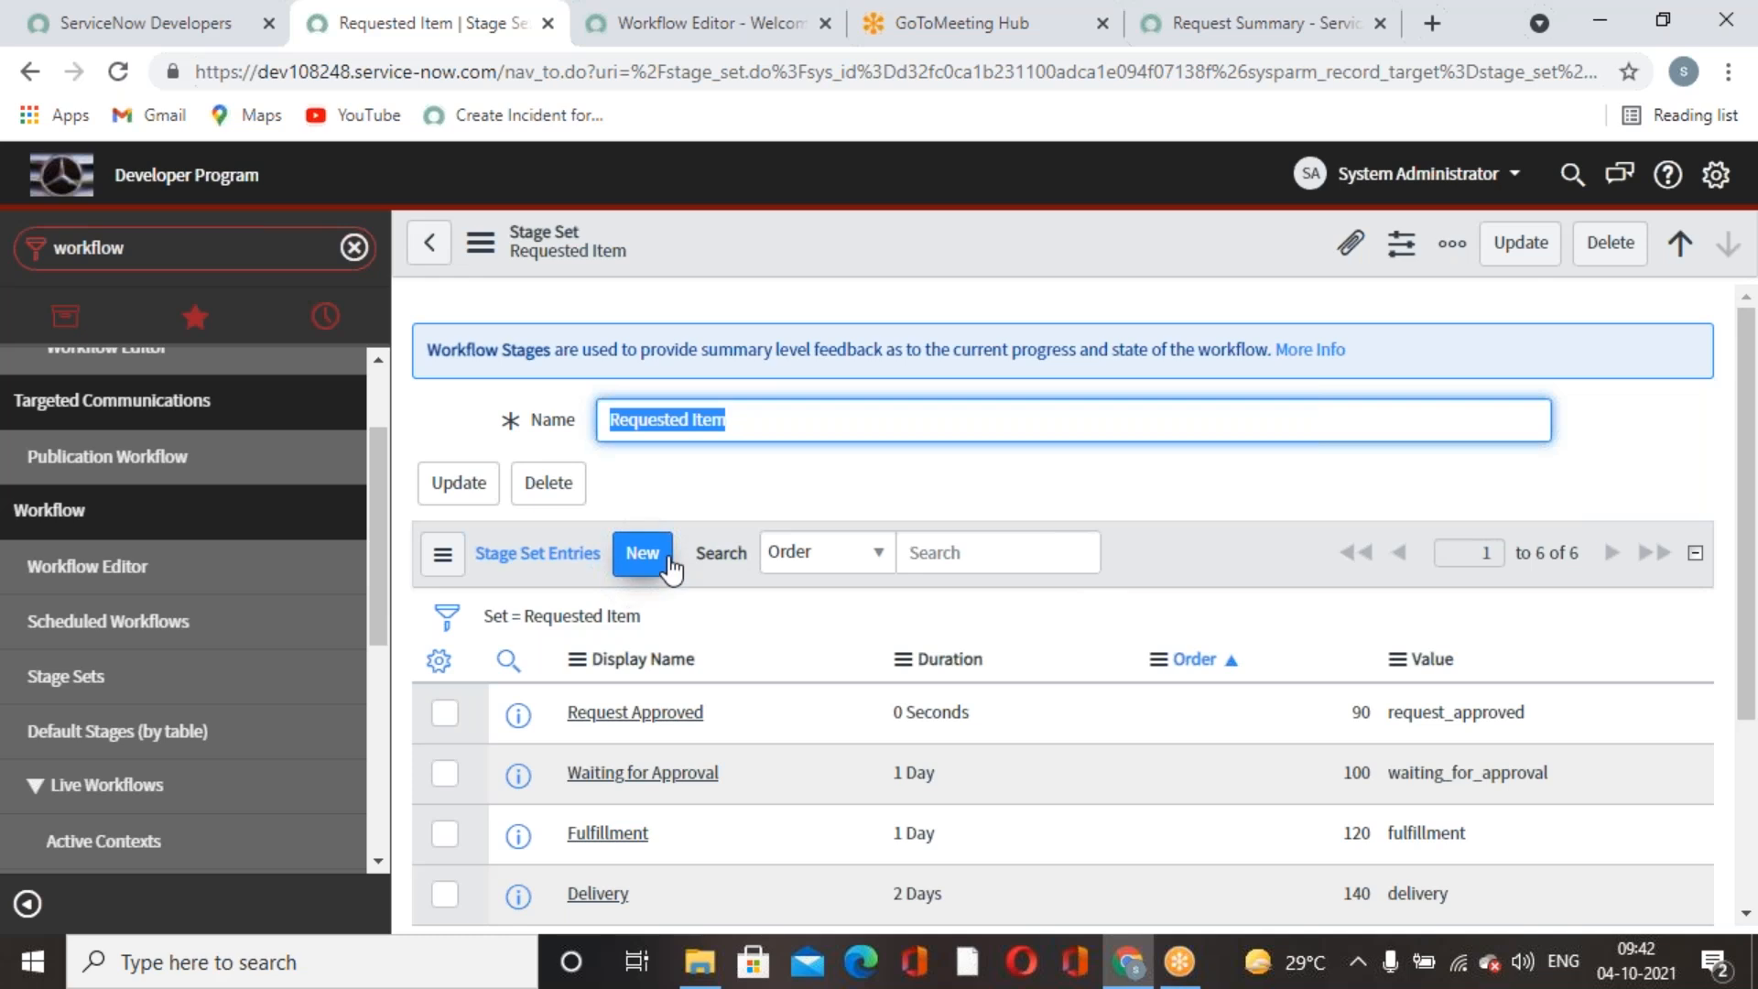
{"action": "scroll", "coordinate": [669, 563], "scroll_direction": "down", "scroll_amount": 2}
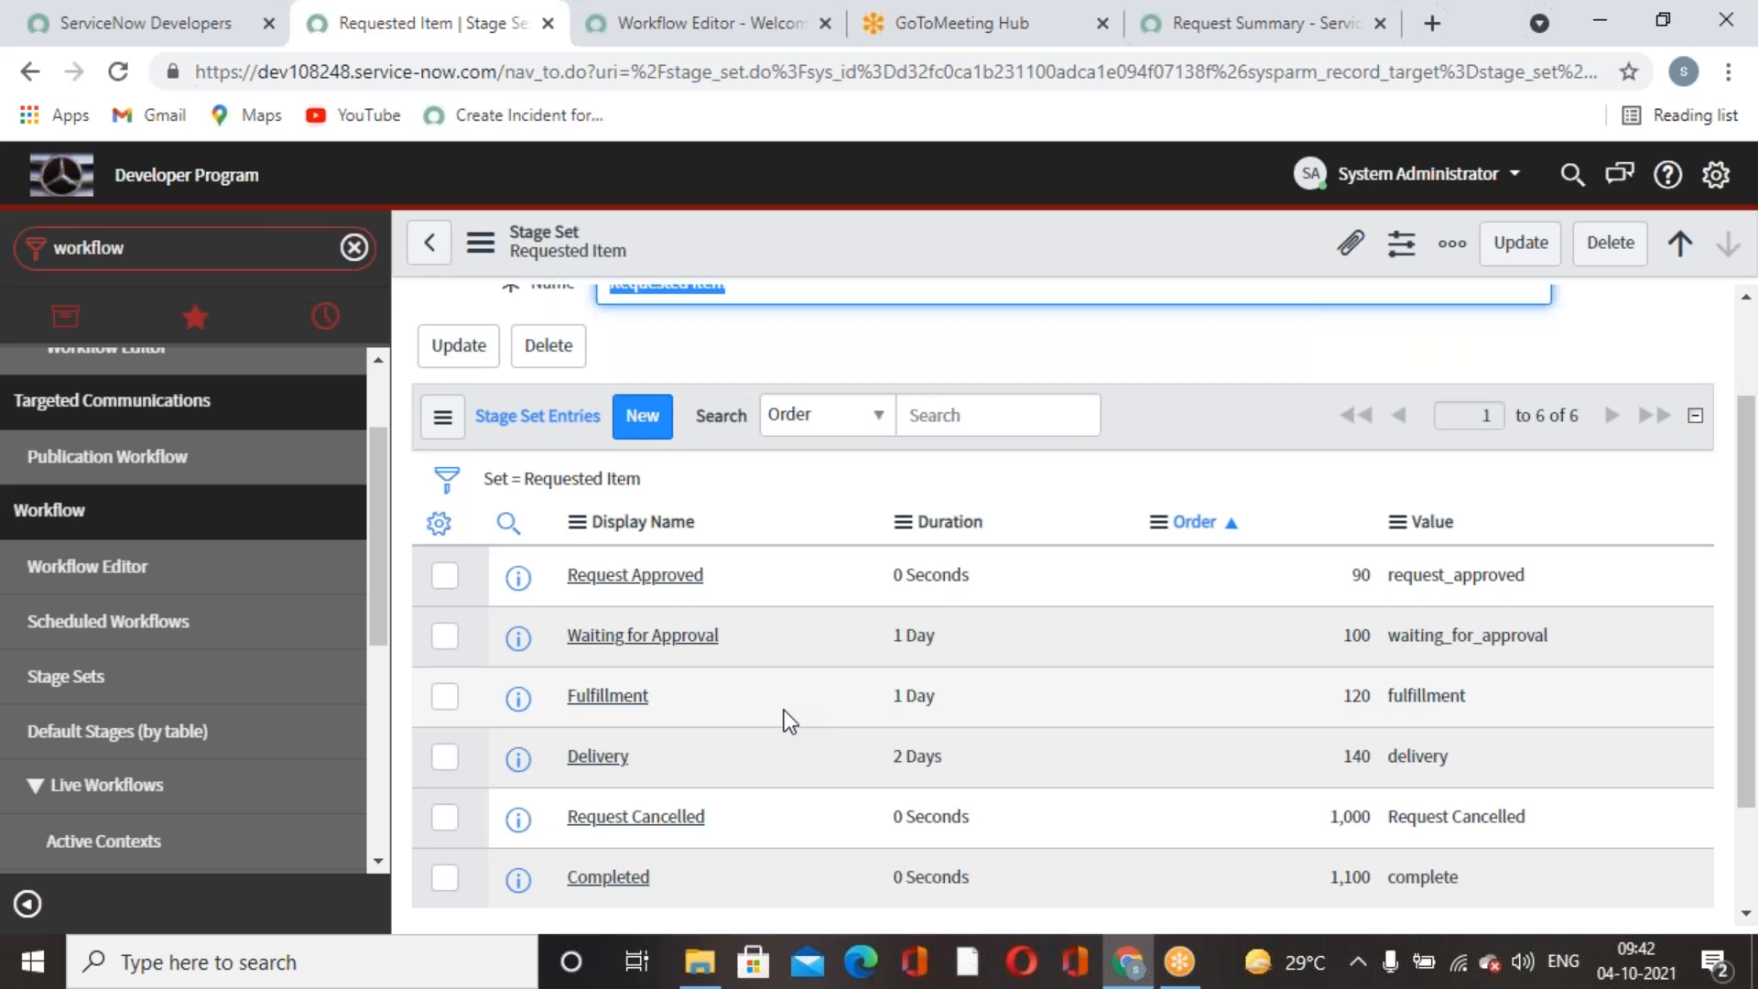
{"action": "scroll", "coordinate": [641, 549], "scroll_direction": "up", "scroll_amount": 2}
{"action": "left_click", "coordinate": [428, 243]}
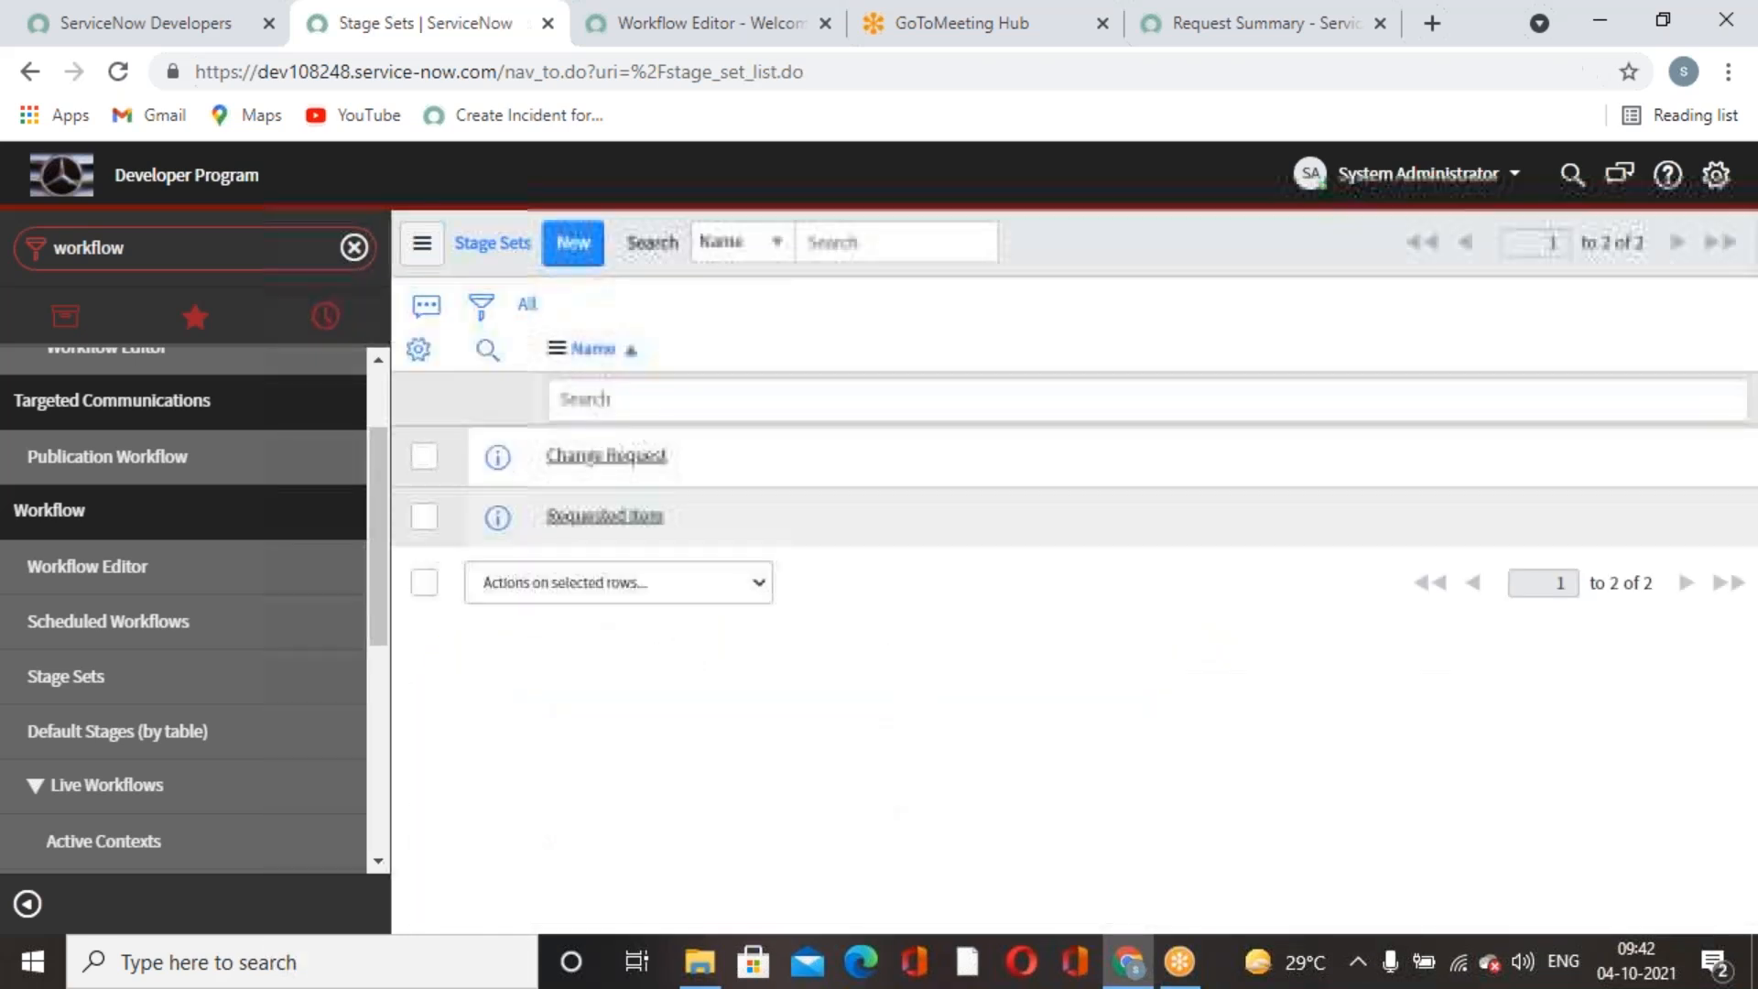
Review the stage set entries of the Change Request stage set and open the Default Stages (by table) list.
{"action": "left_click", "coordinate": [641, 458]}
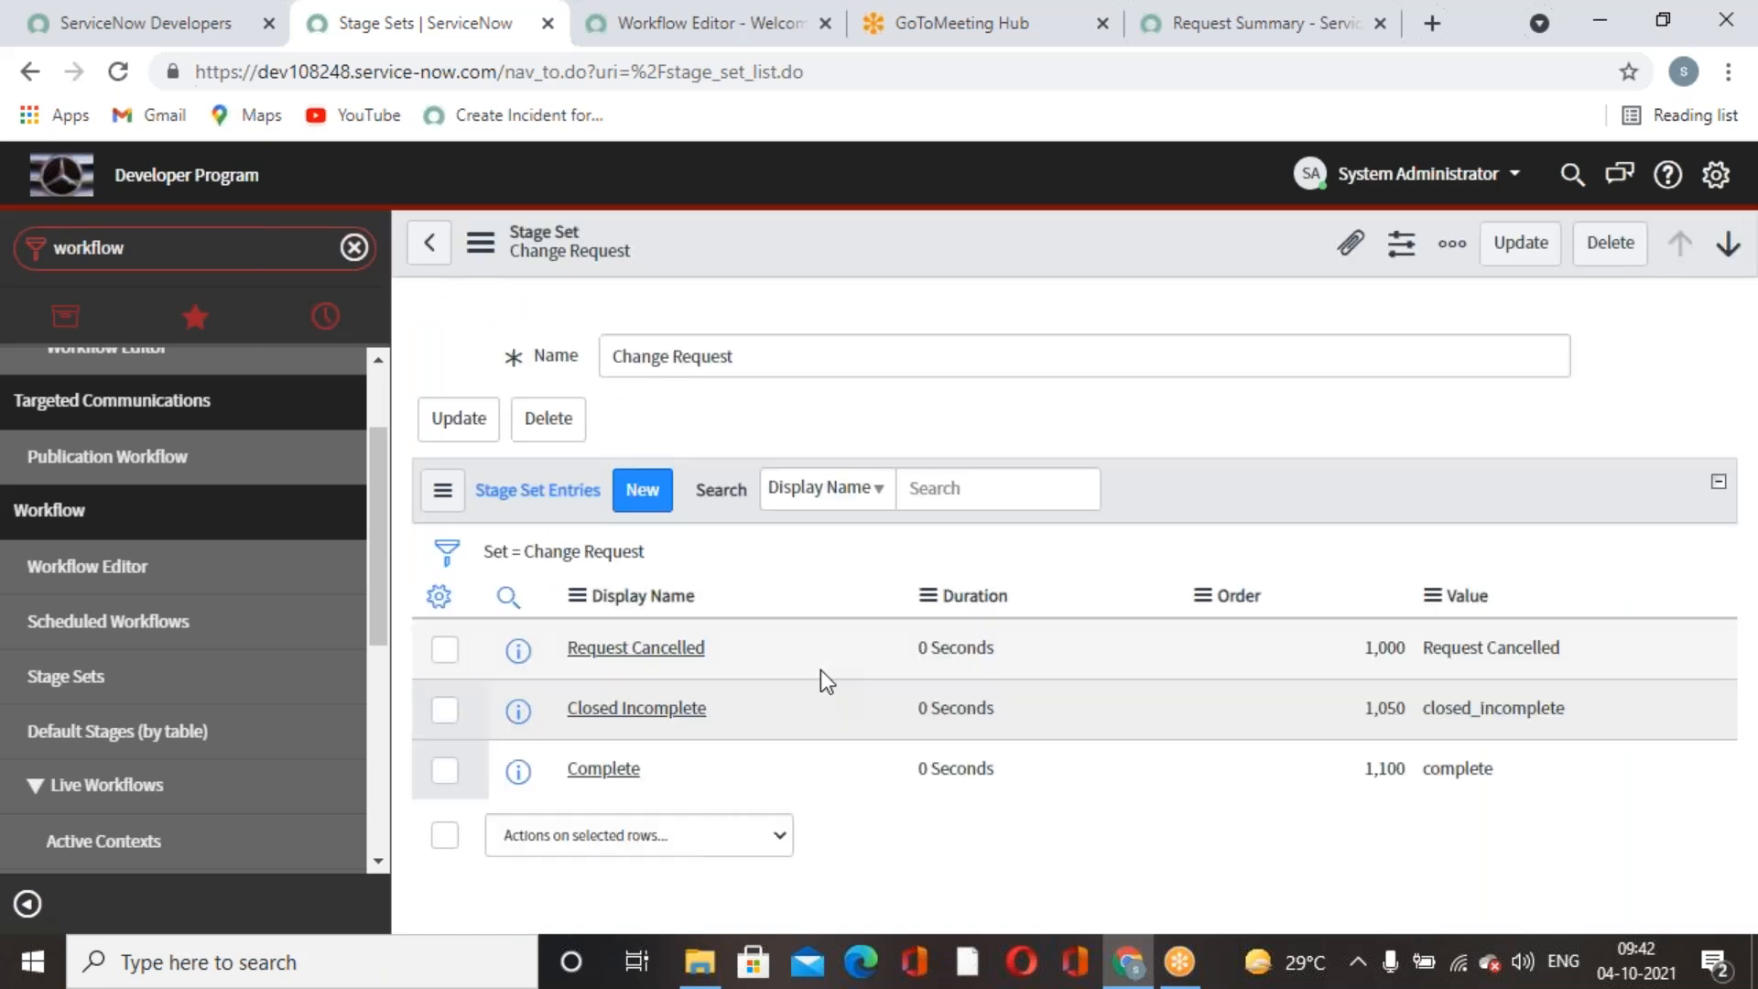
{"action": "scroll", "coordinate": [658, 645], "scroll_direction": "down", "scroll_amount": 1}
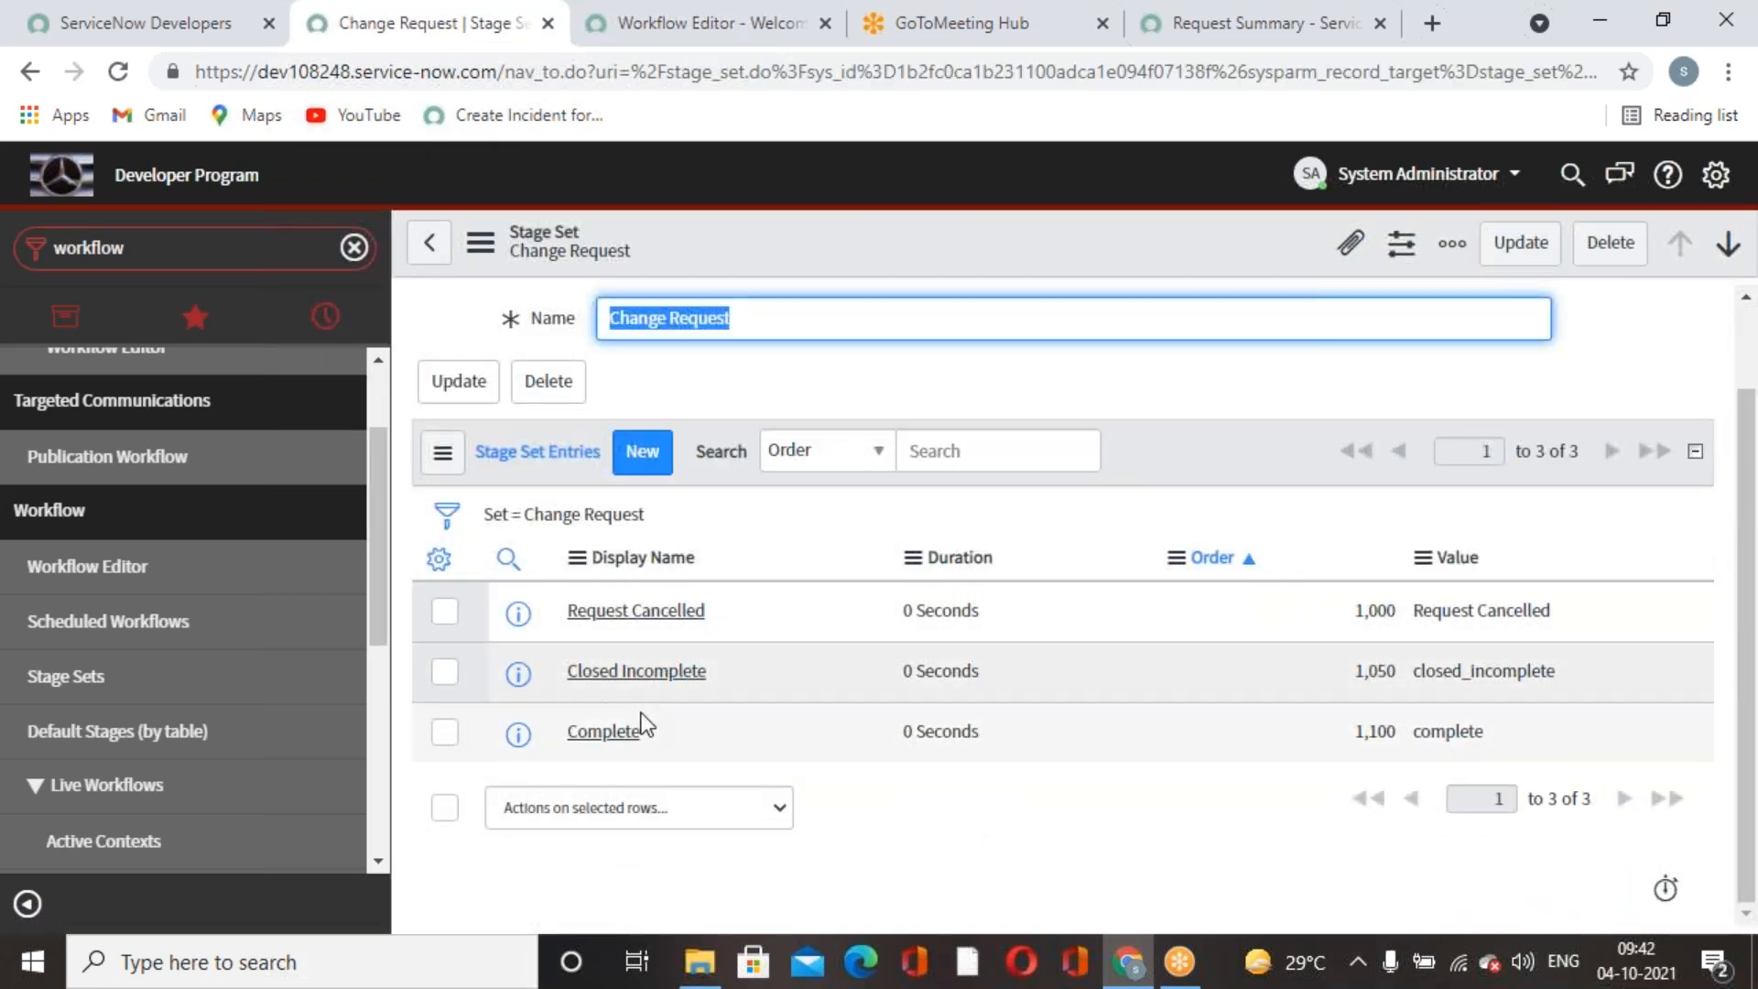
{"action": "scroll", "coordinate": [619, 772], "scroll_direction": "up", "scroll_amount": 1}
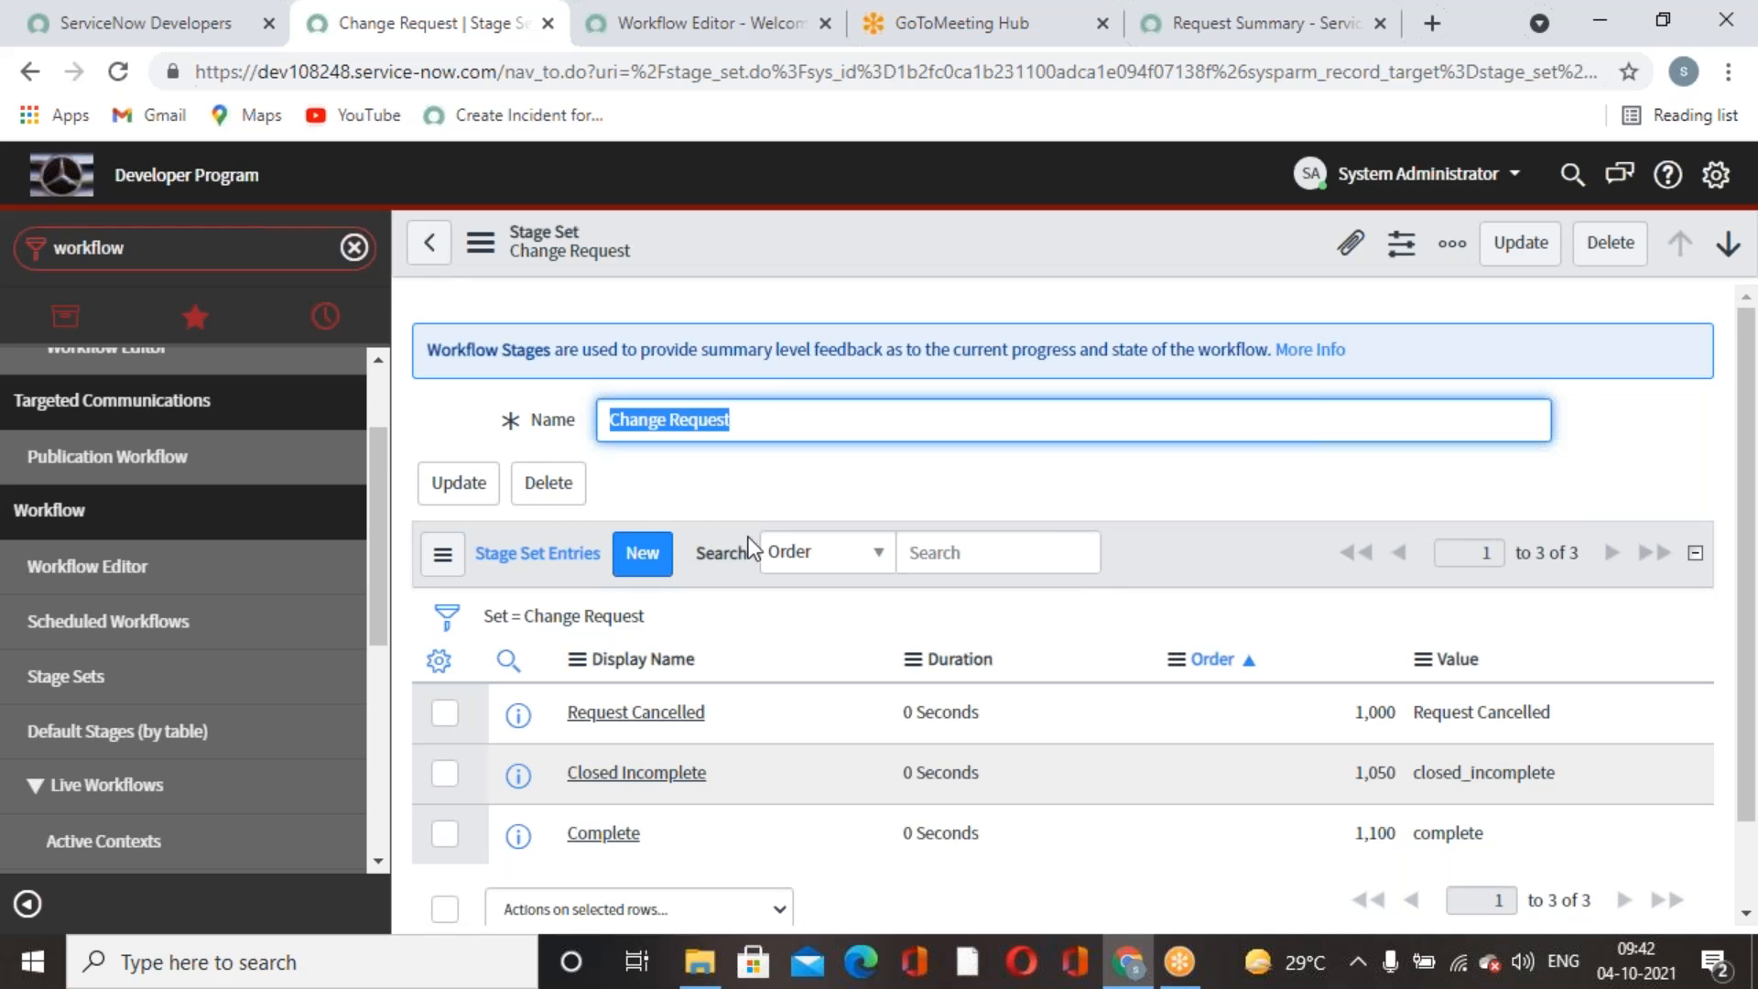
{"action": "left_click", "coordinate": [165, 731]}
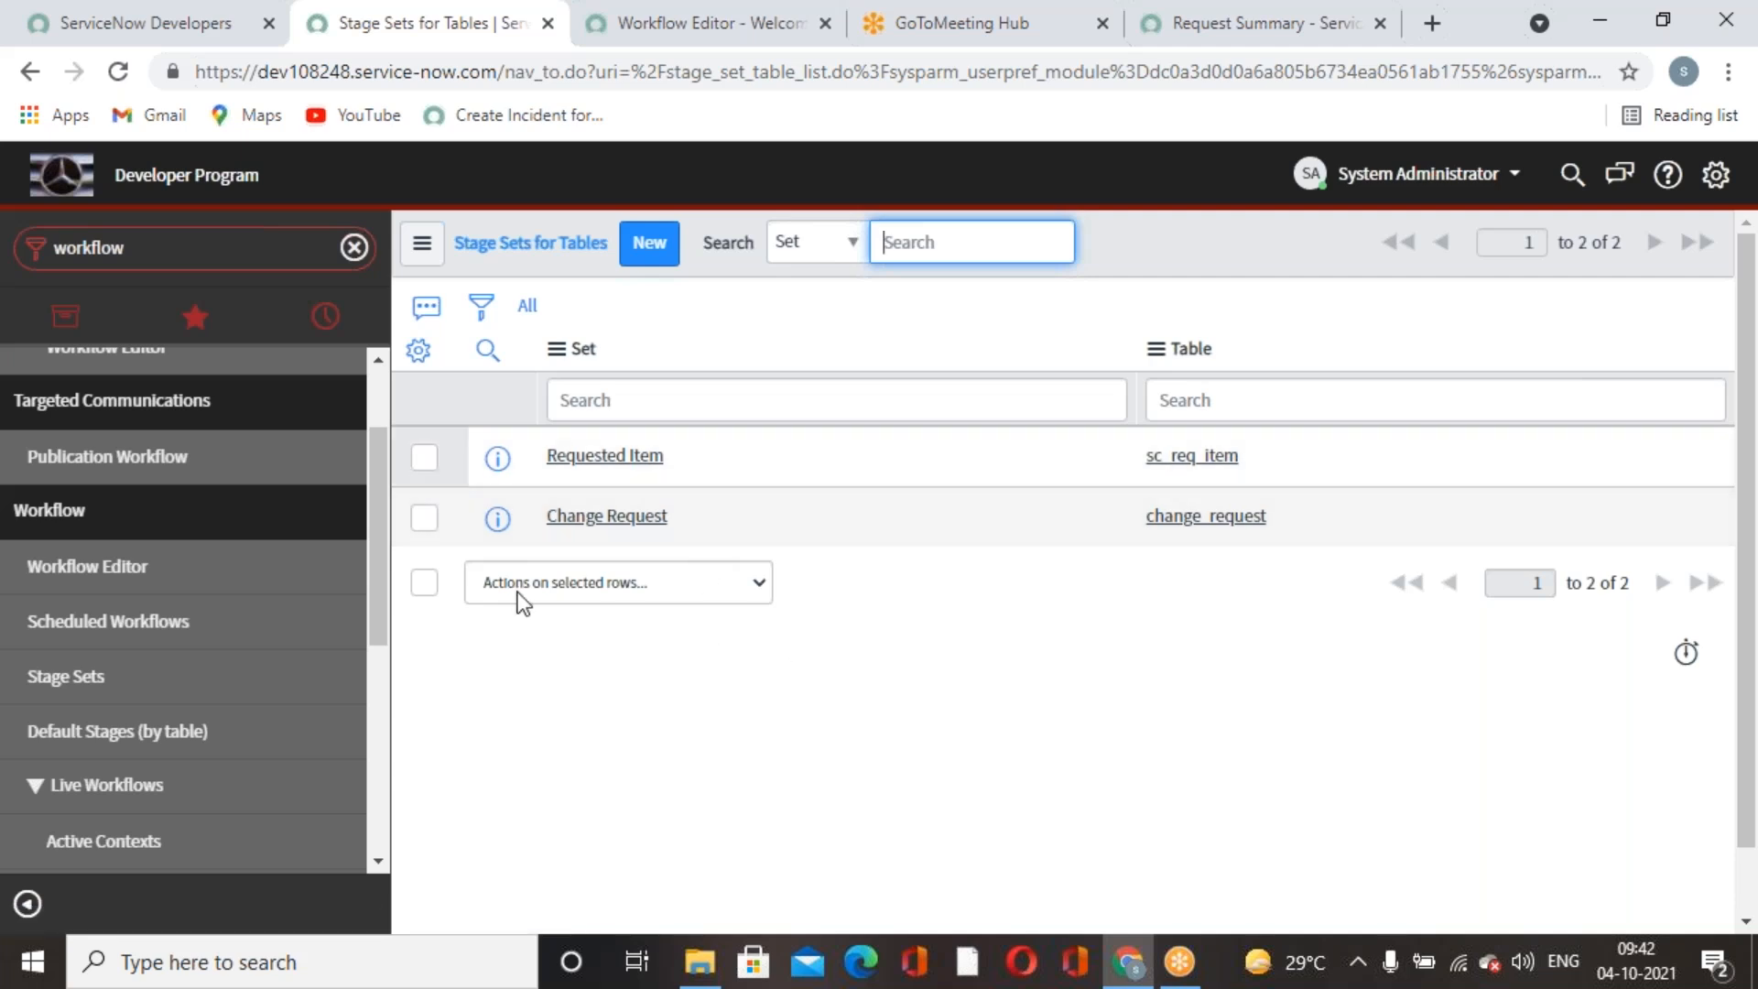
View the Active Contexts list and the All Contexts list under Live Workflows.
{"action": "scroll", "coordinate": [322, 666], "scroll_direction": "down", "scroll_amount": 2}
{"action": "scroll", "coordinate": [321, 673], "scroll_direction": "down", "scroll_amount": 1}
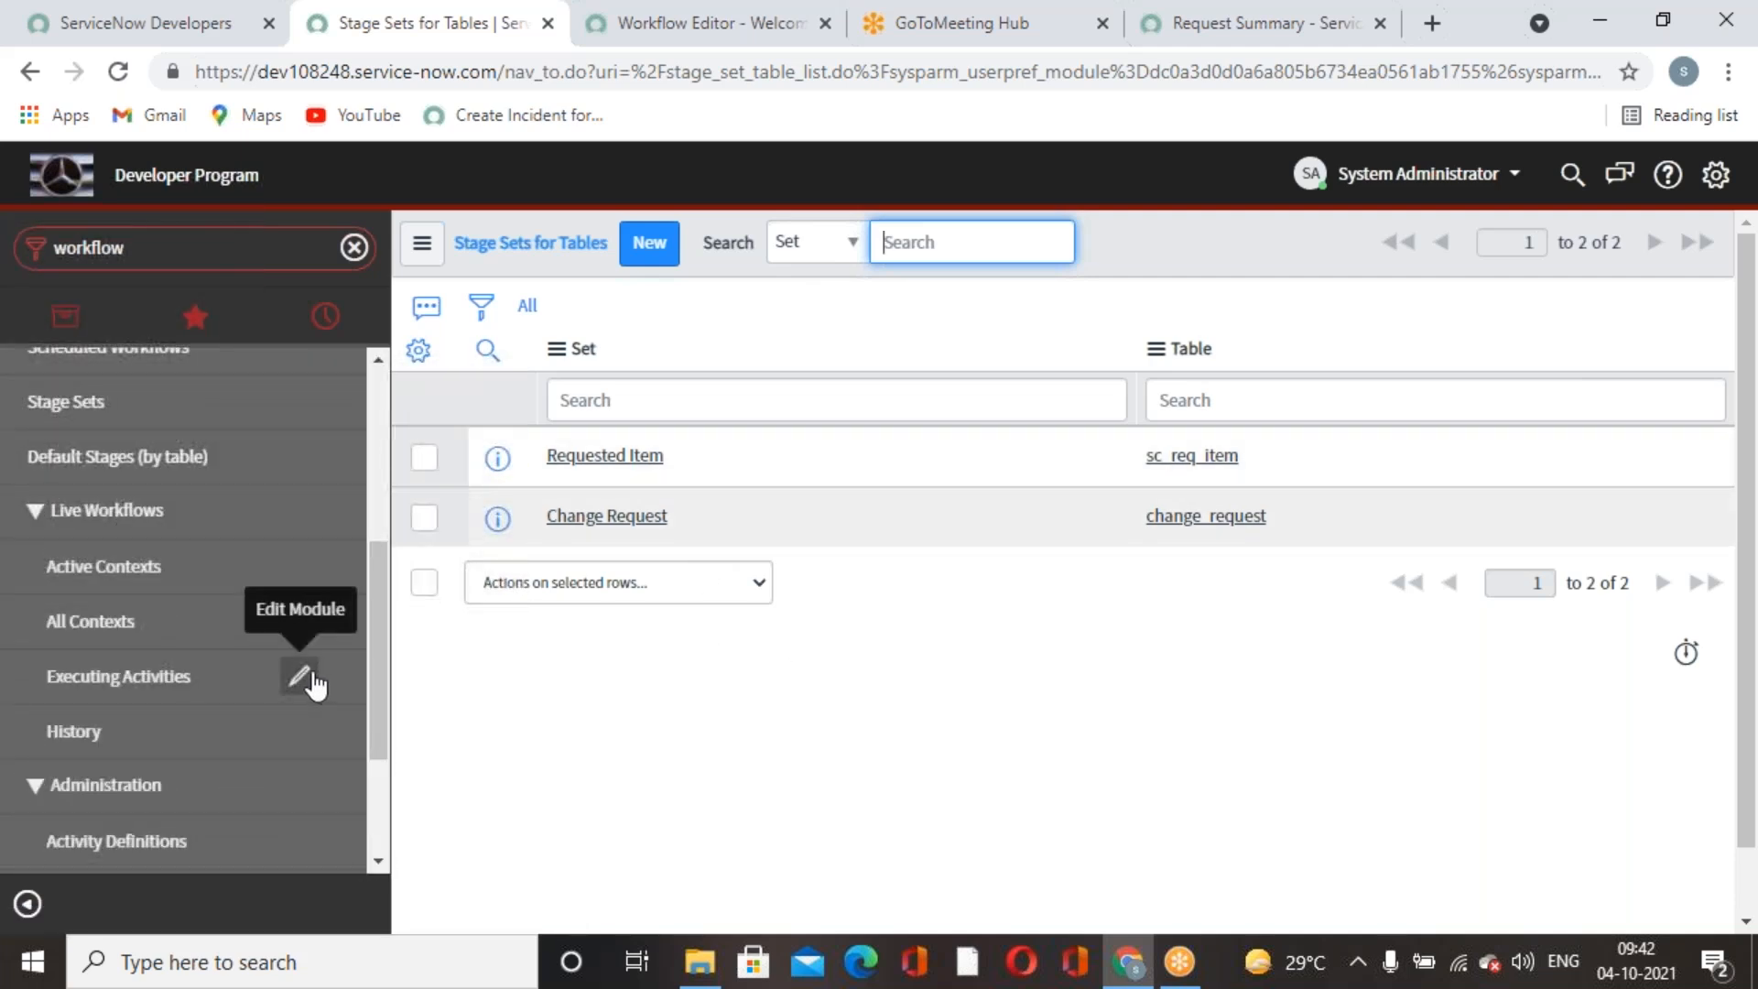
{"action": "left_click", "coordinate": [139, 575]}
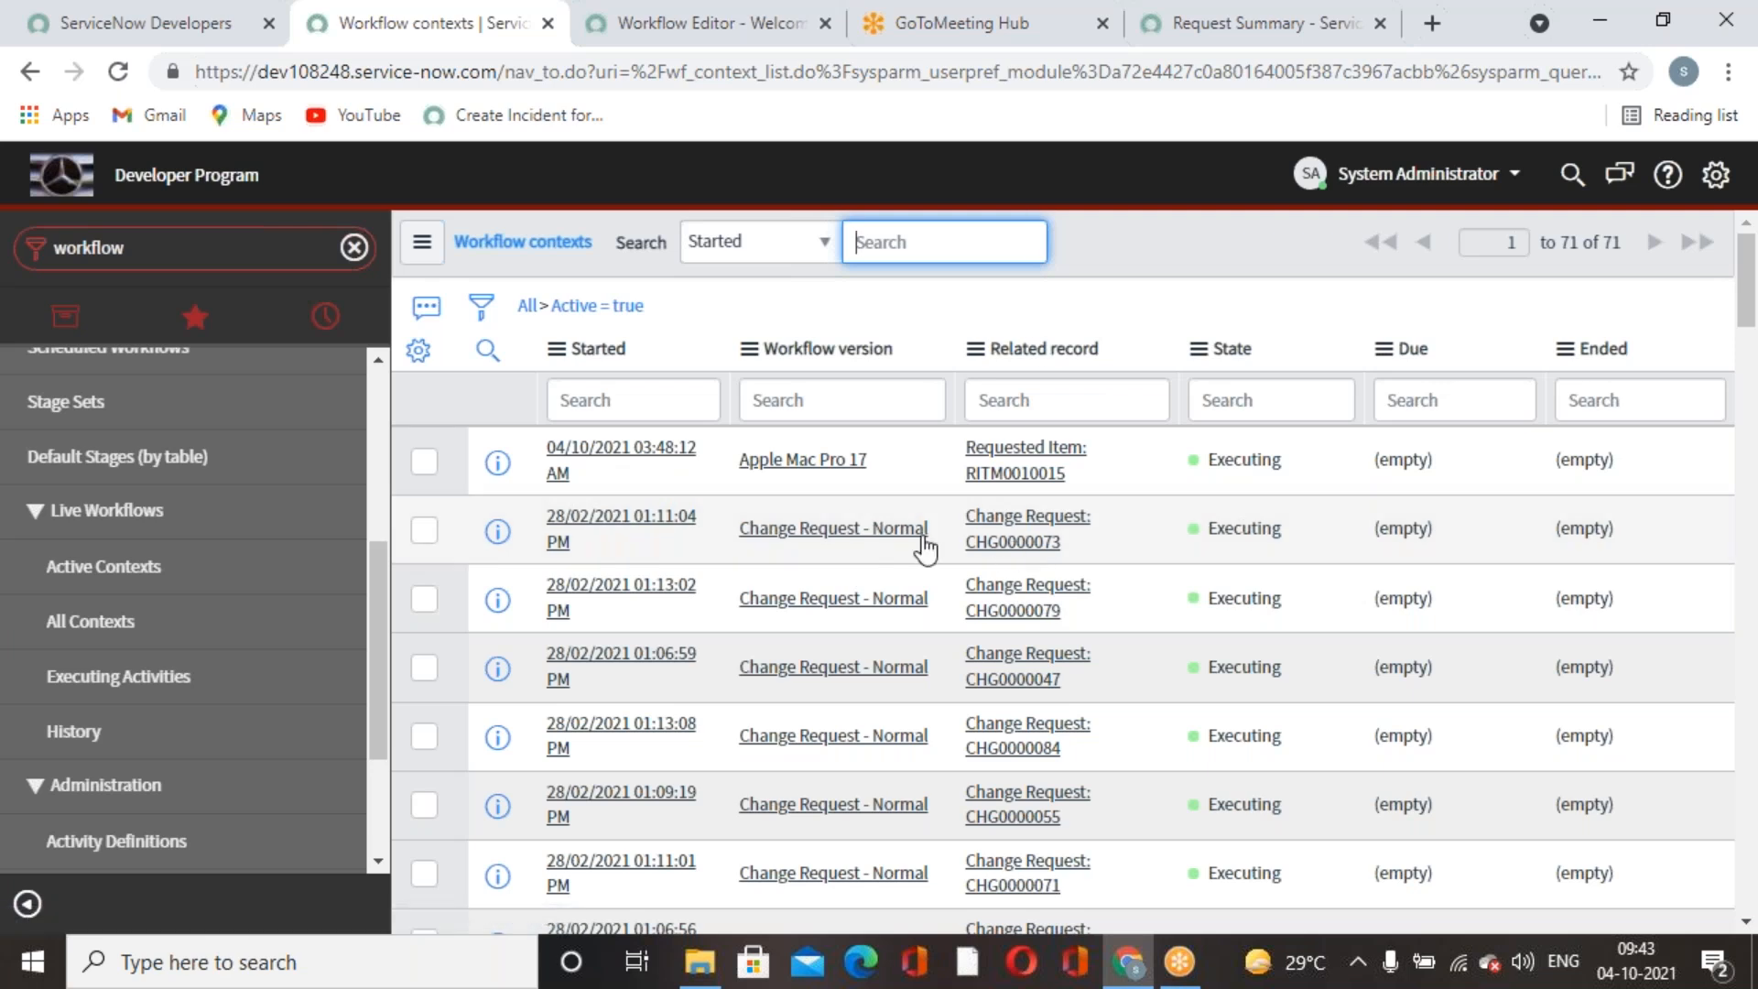
{"action": "left_click", "coordinate": [243, 636]}
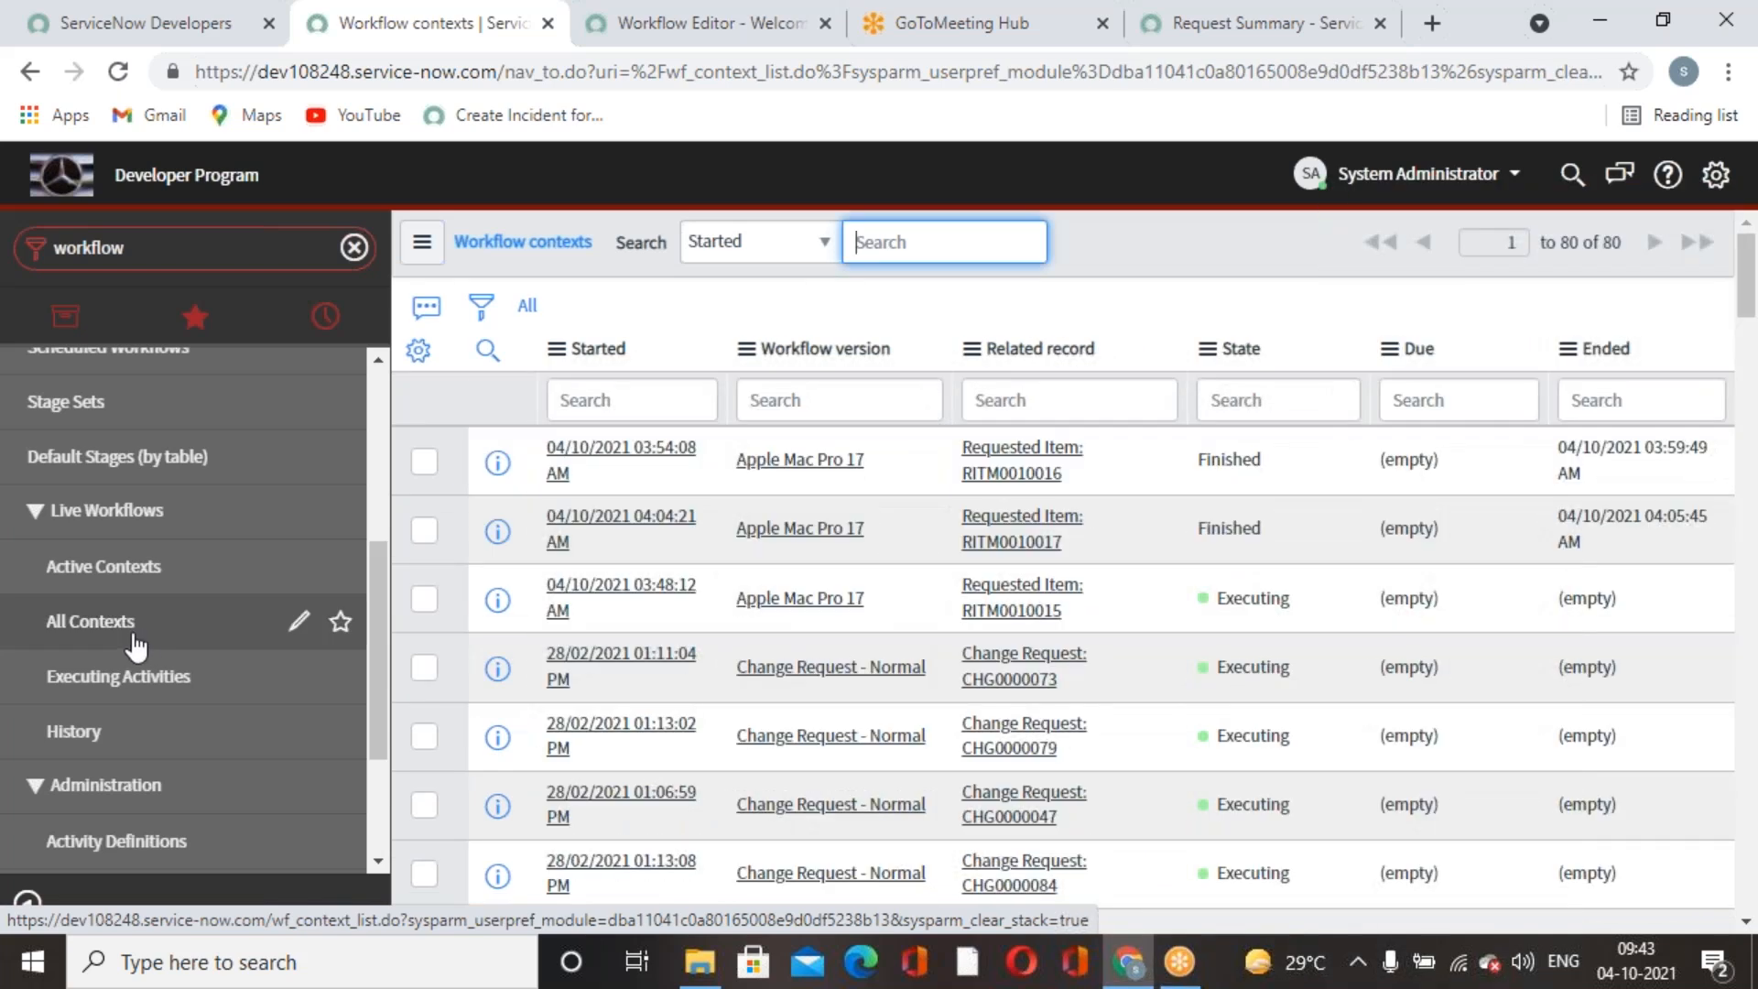
Open the live workflows' History list and look through the activity history entries.
{"action": "scroll", "coordinate": [298, 674], "scroll_direction": "down", "scroll_amount": 2}
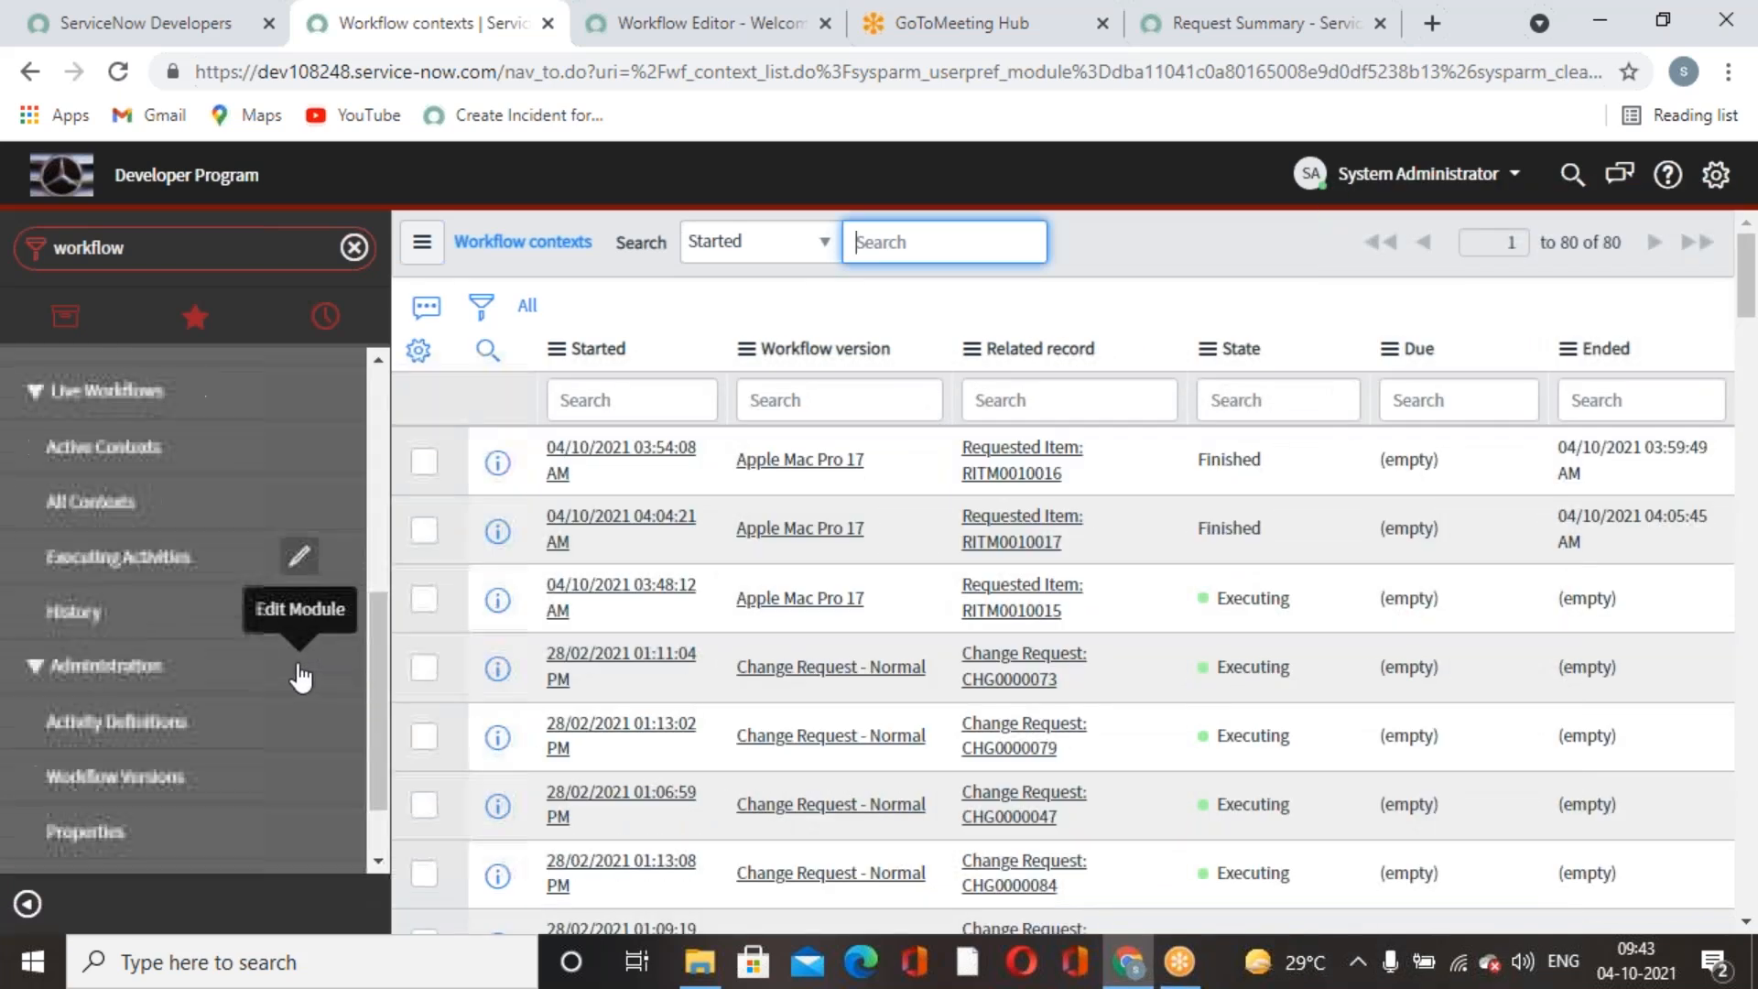
{"action": "left_click", "coordinate": [85, 608]}
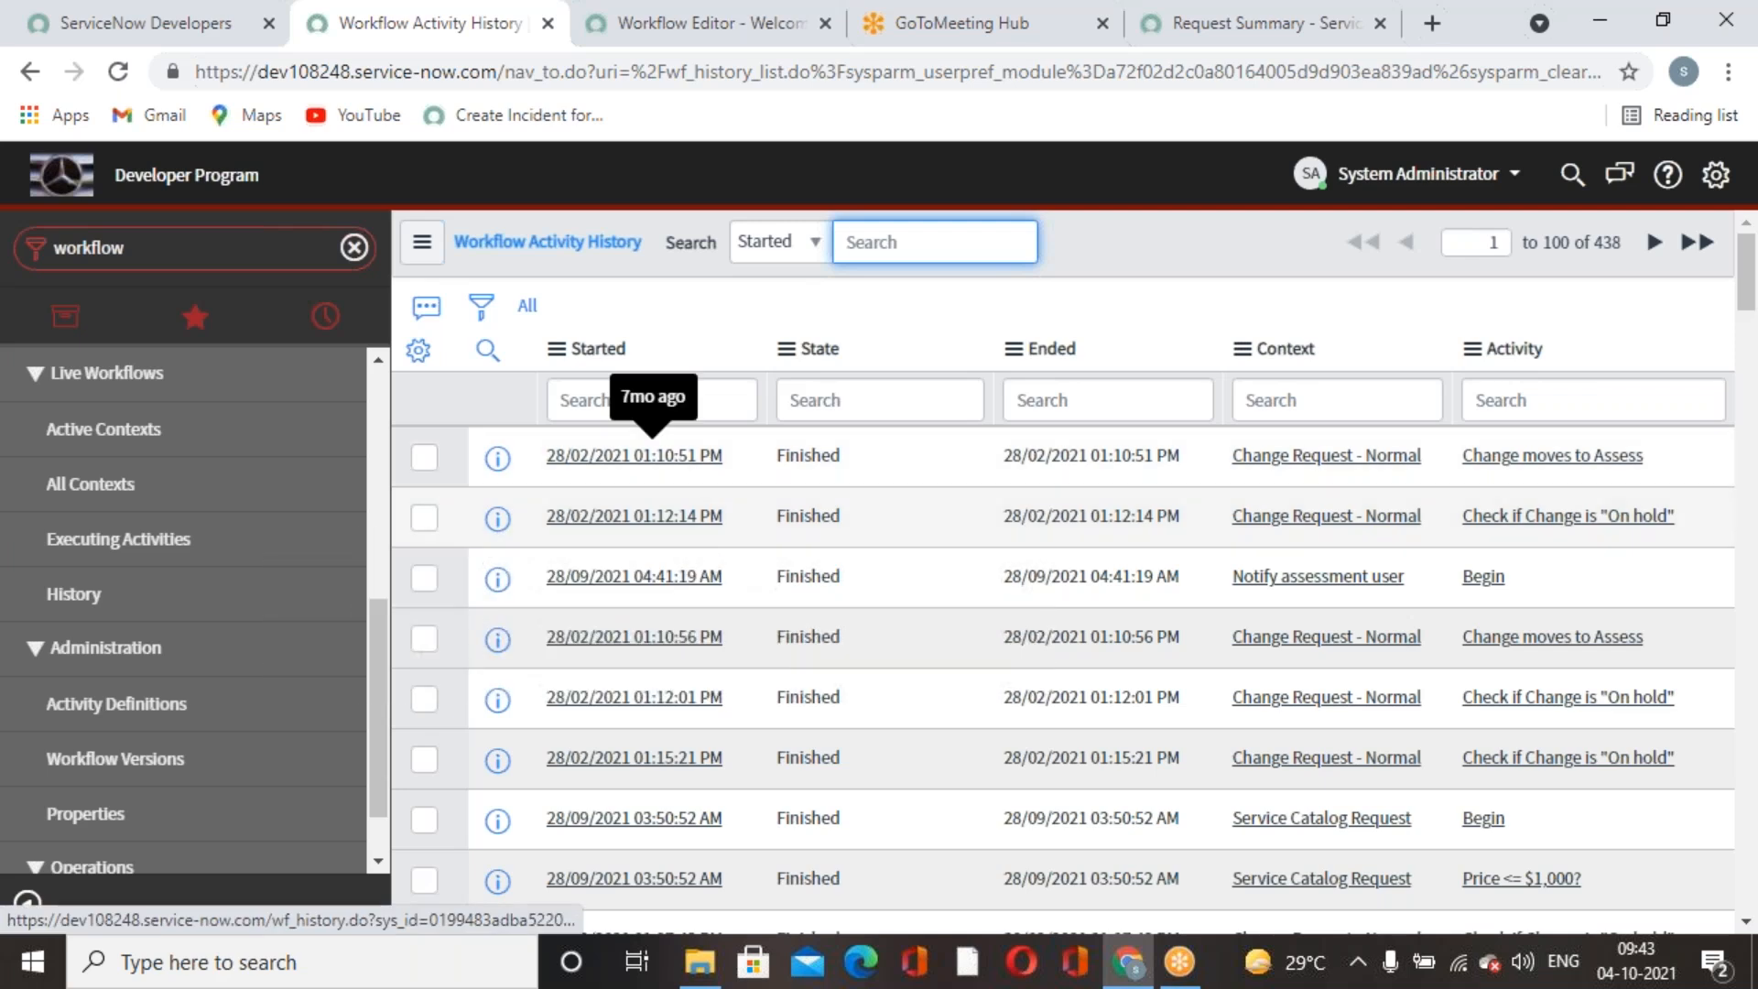
{"action": "scroll", "coordinate": [675, 472], "scroll_direction": "down", "scroll_amount": 3}
{"action": "scroll", "coordinate": [87, 678], "scroll_direction": "down", "scroll_amount": 1}
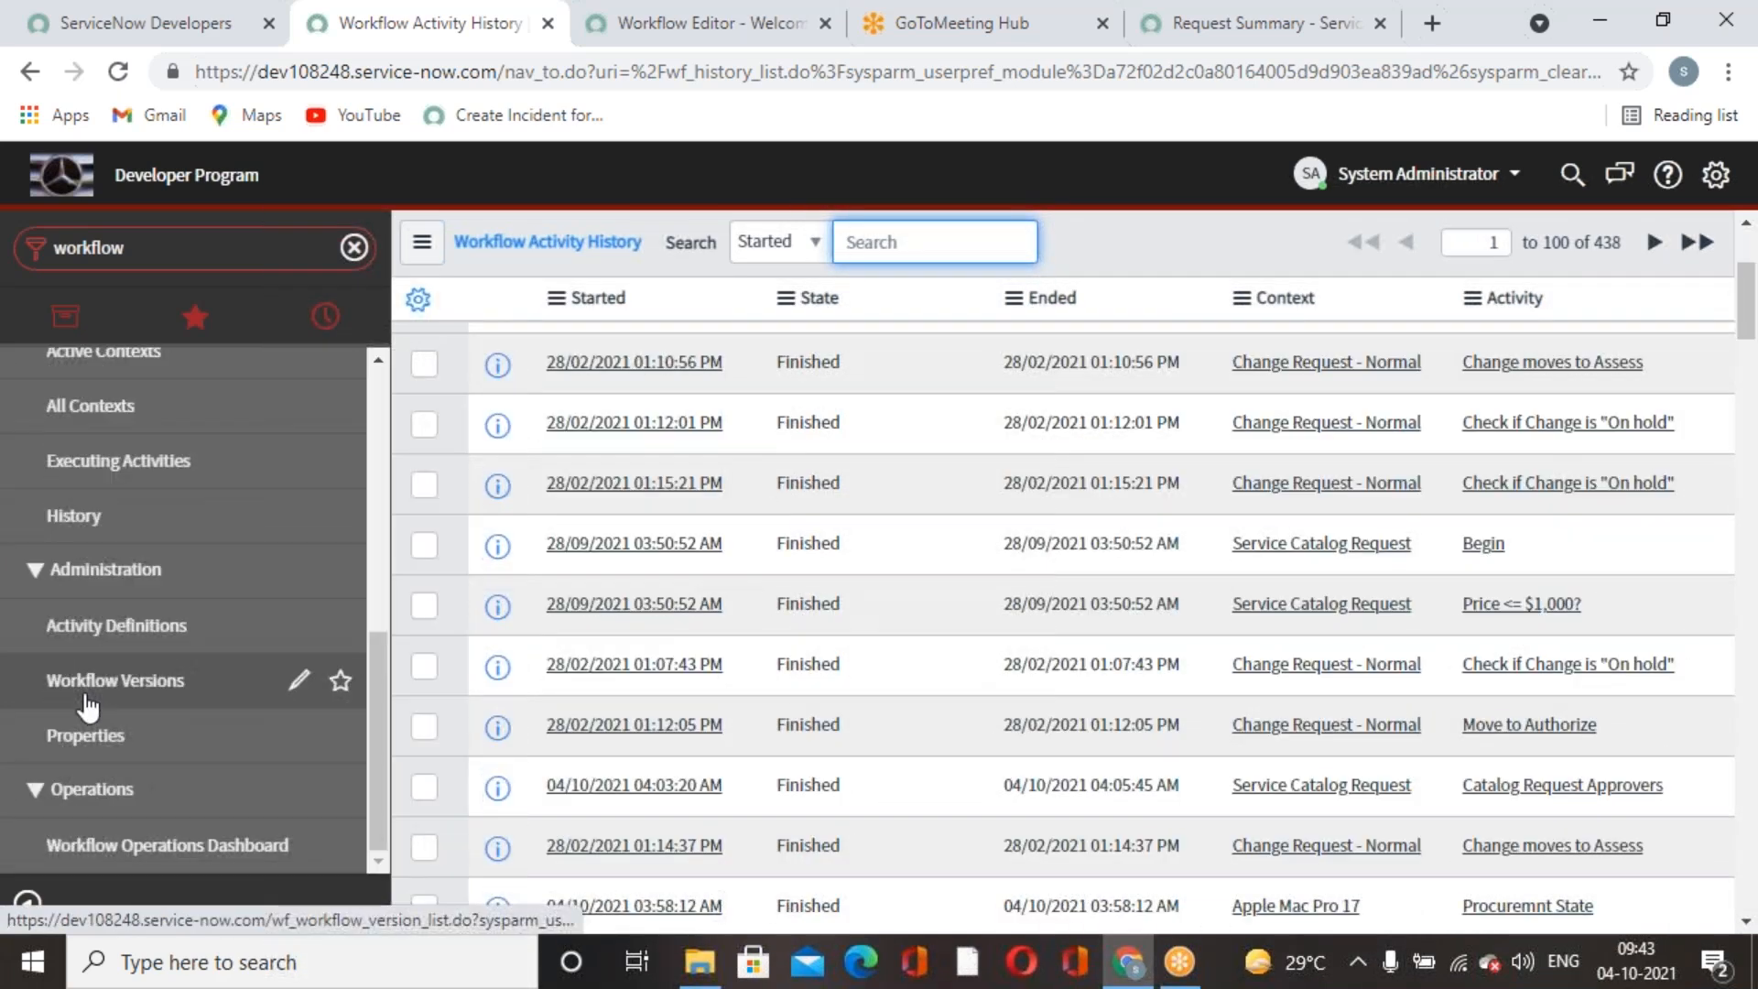
Open Activity Definitions and examine the names, tables and descriptions of the workflow activities, from Add Worknote through Lock.
{"action": "left_click", "coordinate": [133, 627]}
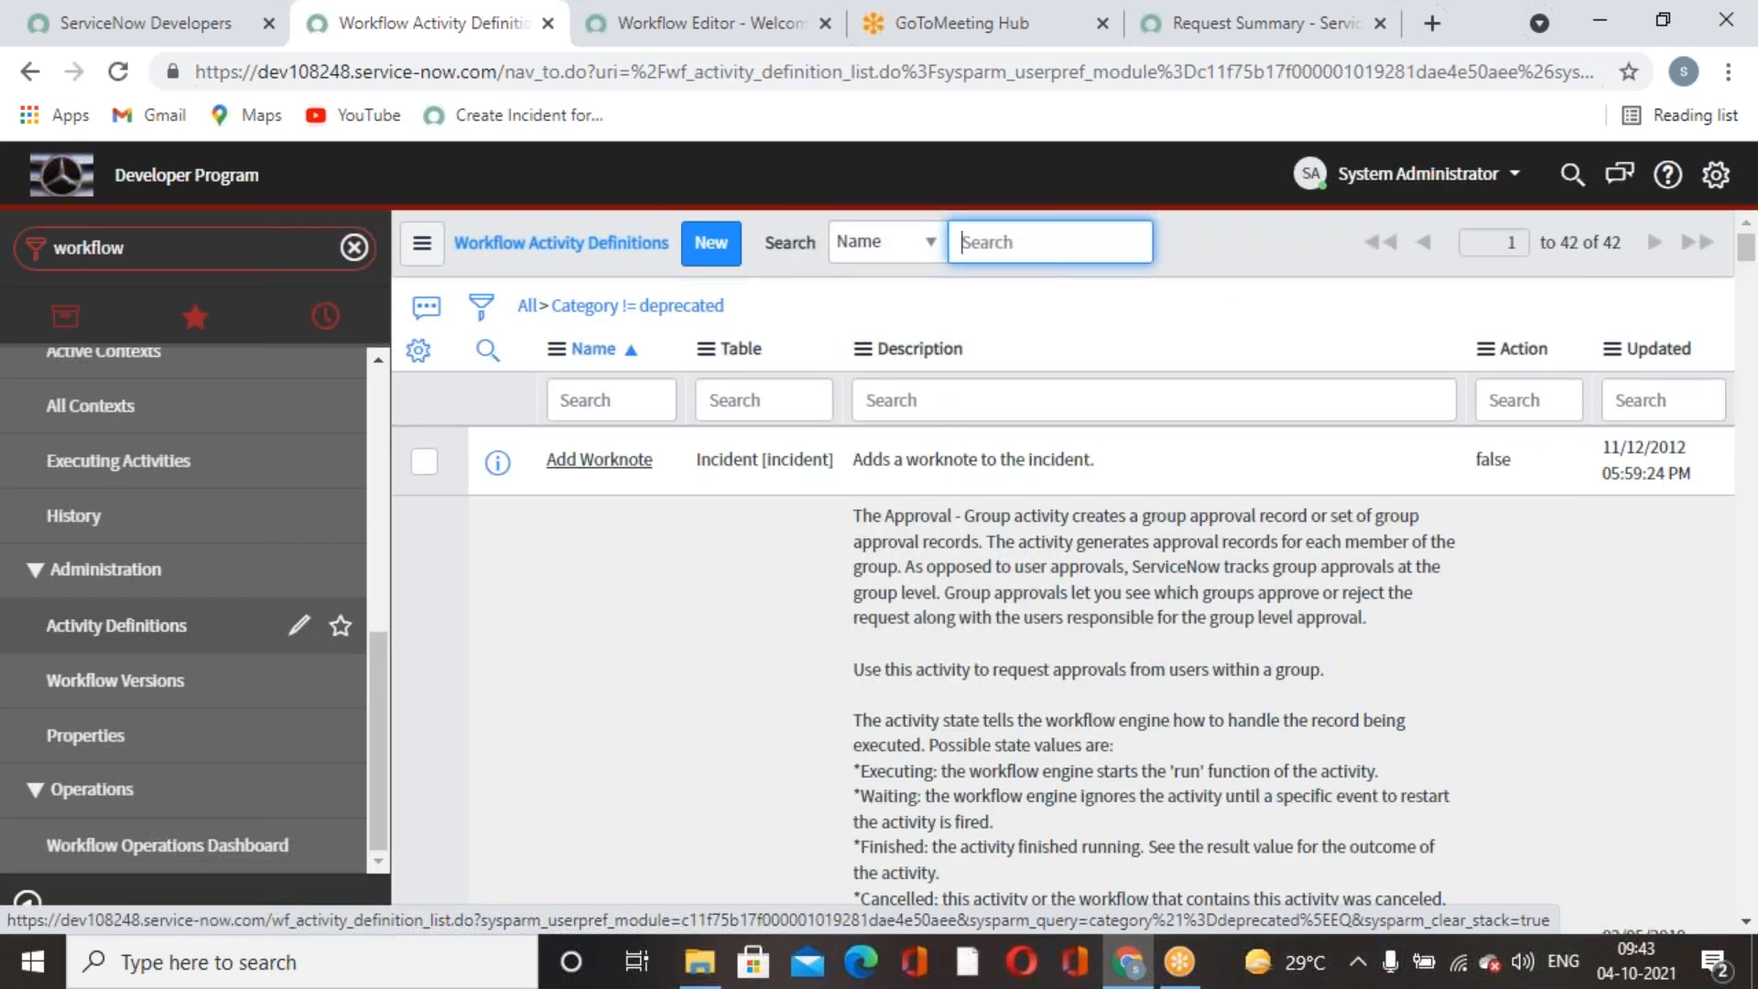
{"action": "scroll", "coordinate": [1087, 302], "scroll_direction": "down", "scroll_amount": 5}
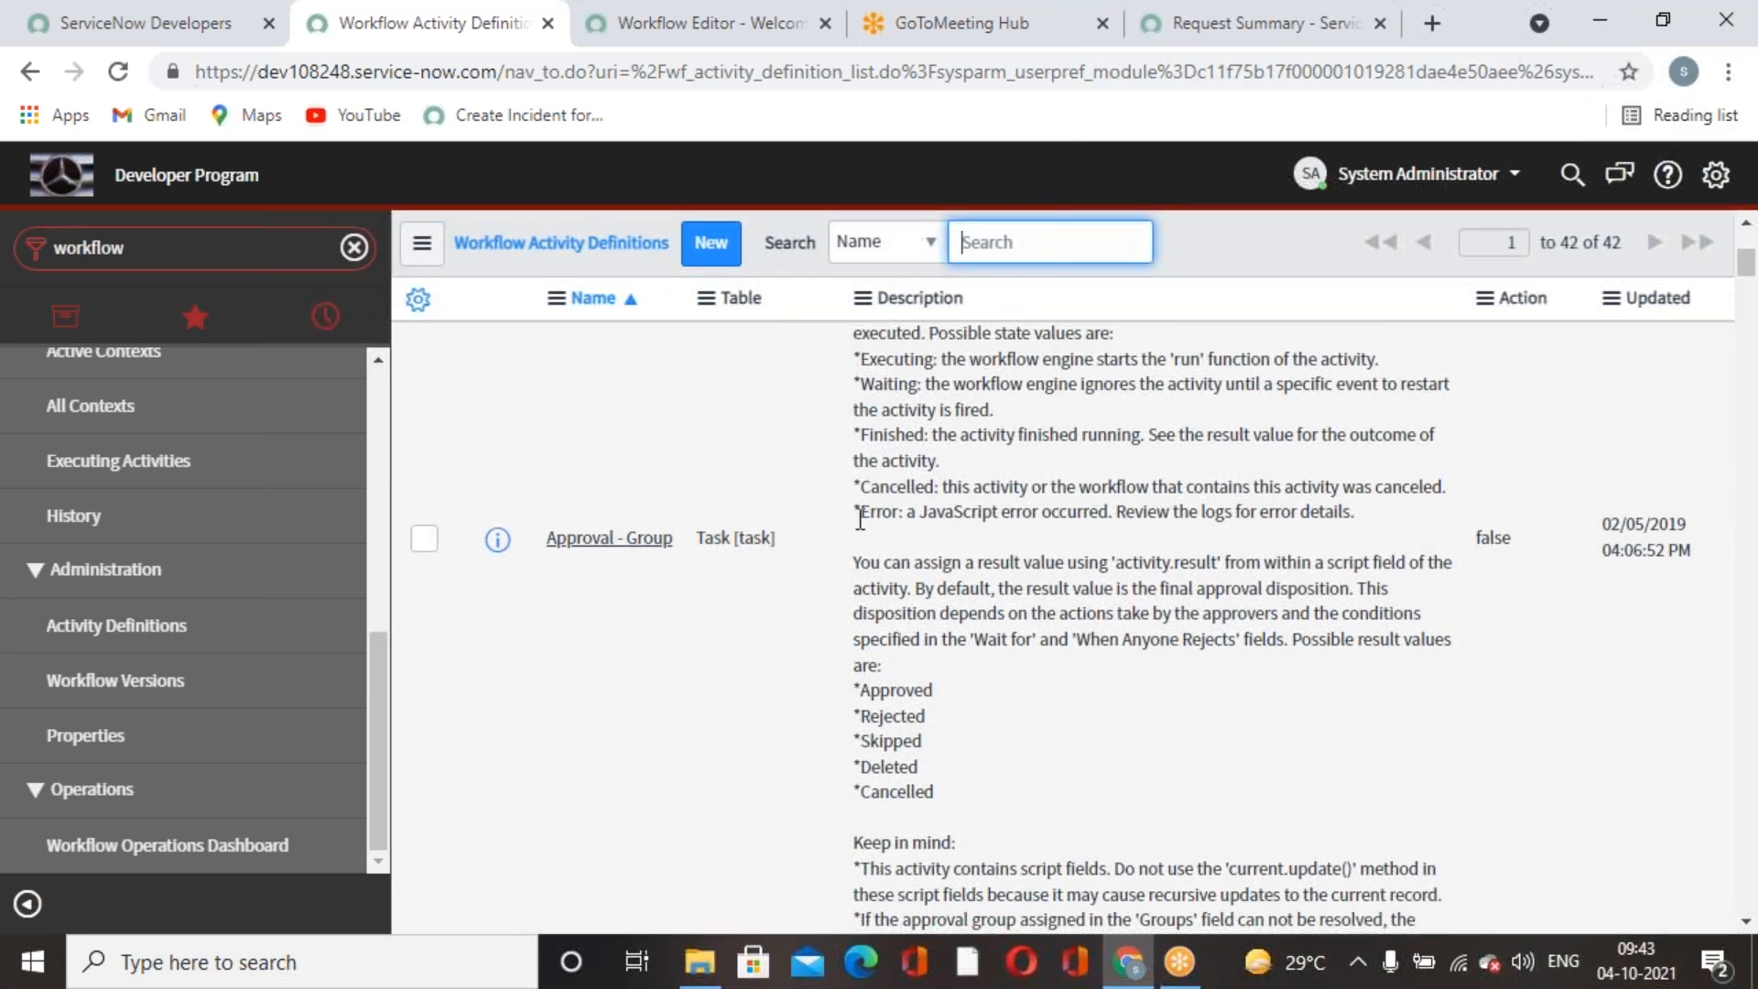
{"action": "scroll", "coordinate": [860, 519], "scroll_direction": "up", "scroll_amount": 5}
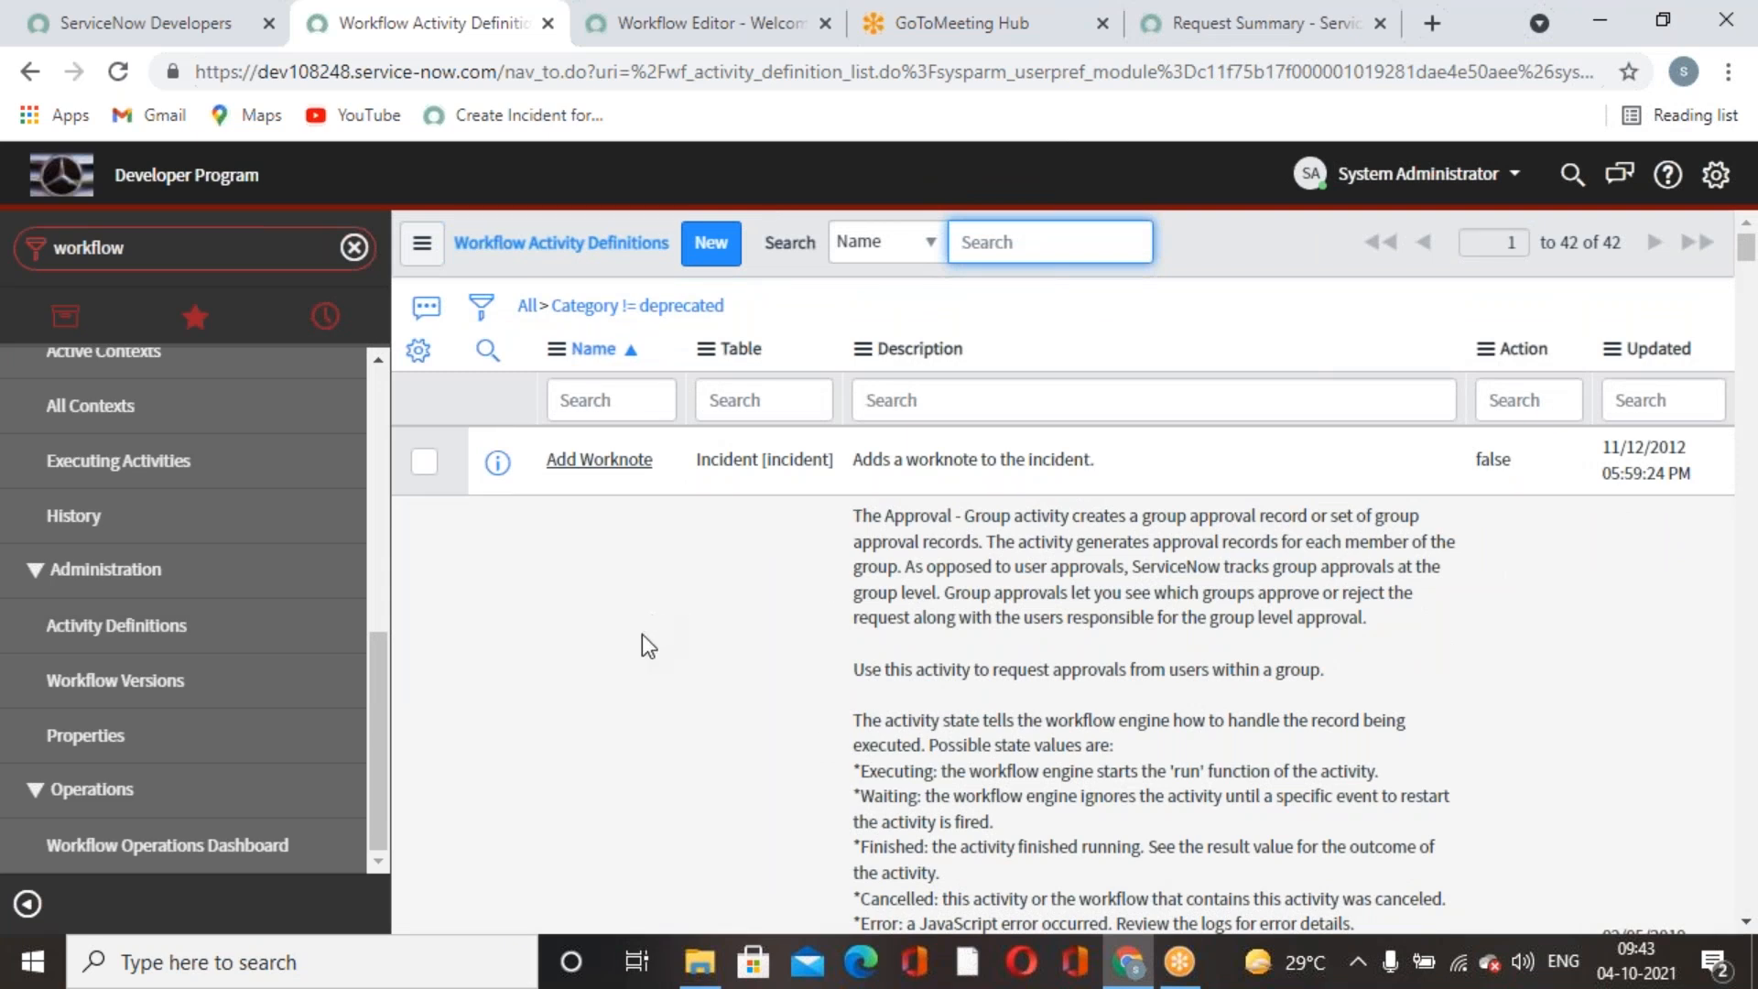
{"action": "scroll", "coordinate": [643, 633], "scroll_direction": "down", "scroll_amount": 10}
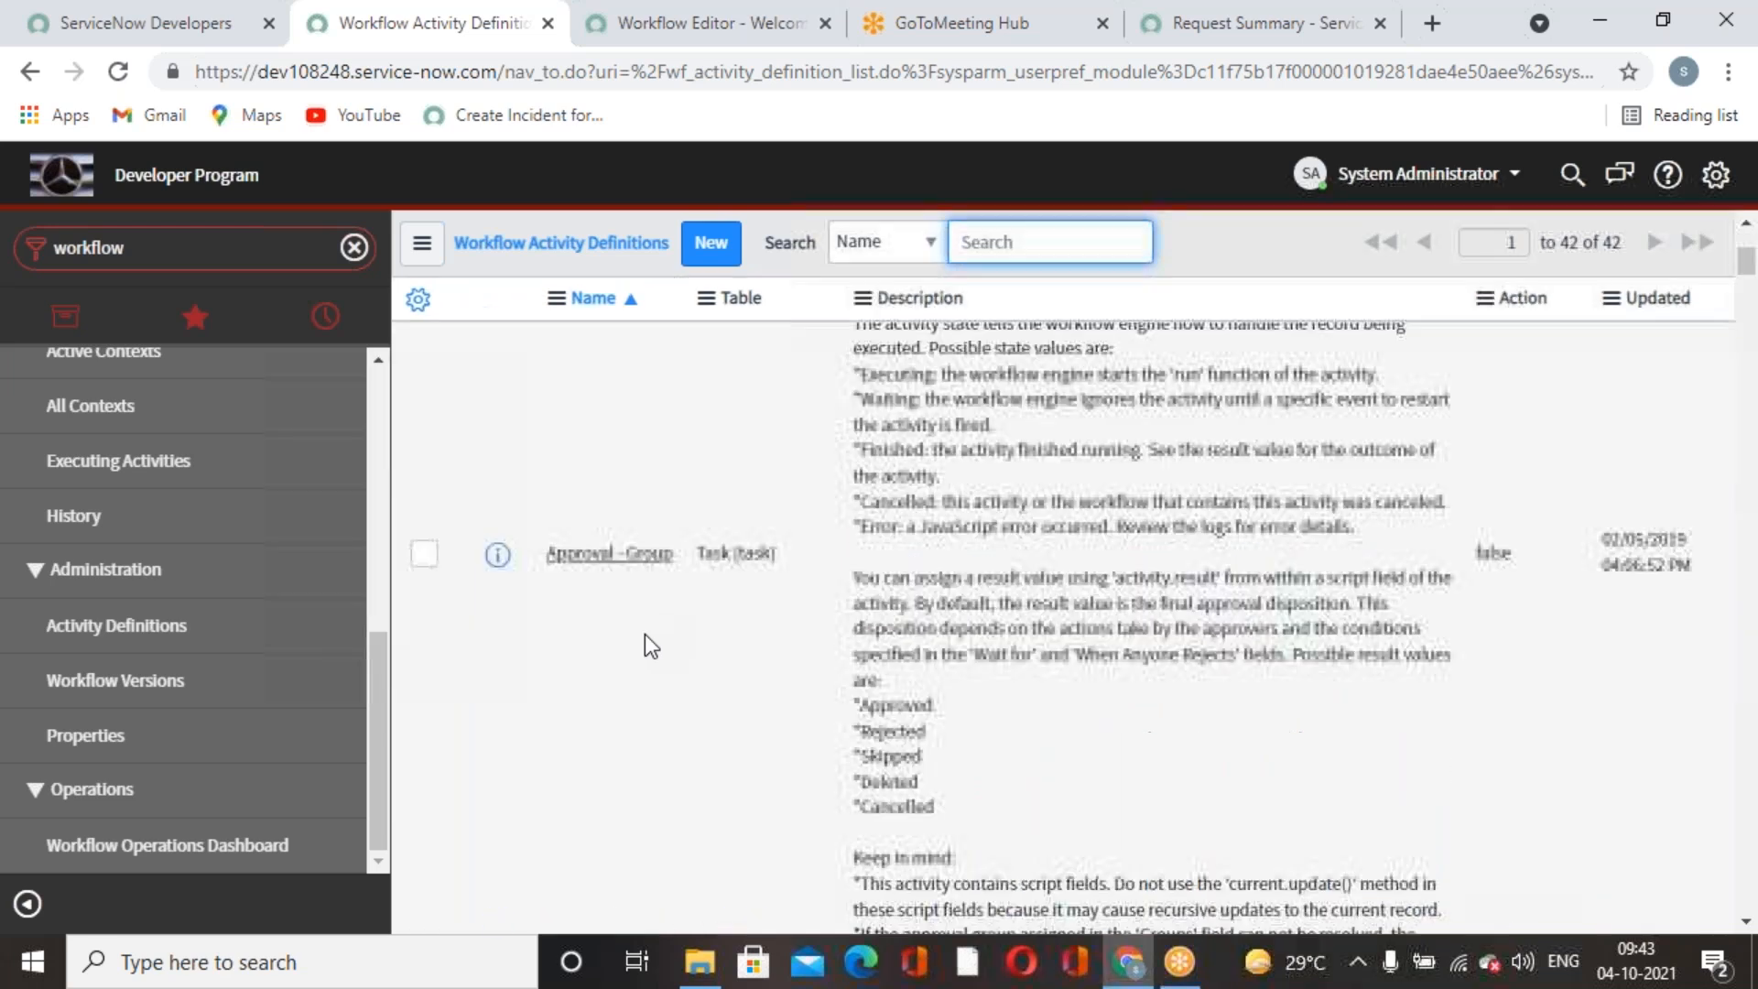
{"action": "scroll", "coordinate": [650, 640], "scroll_direction": "down", "scroll_amount": 5}
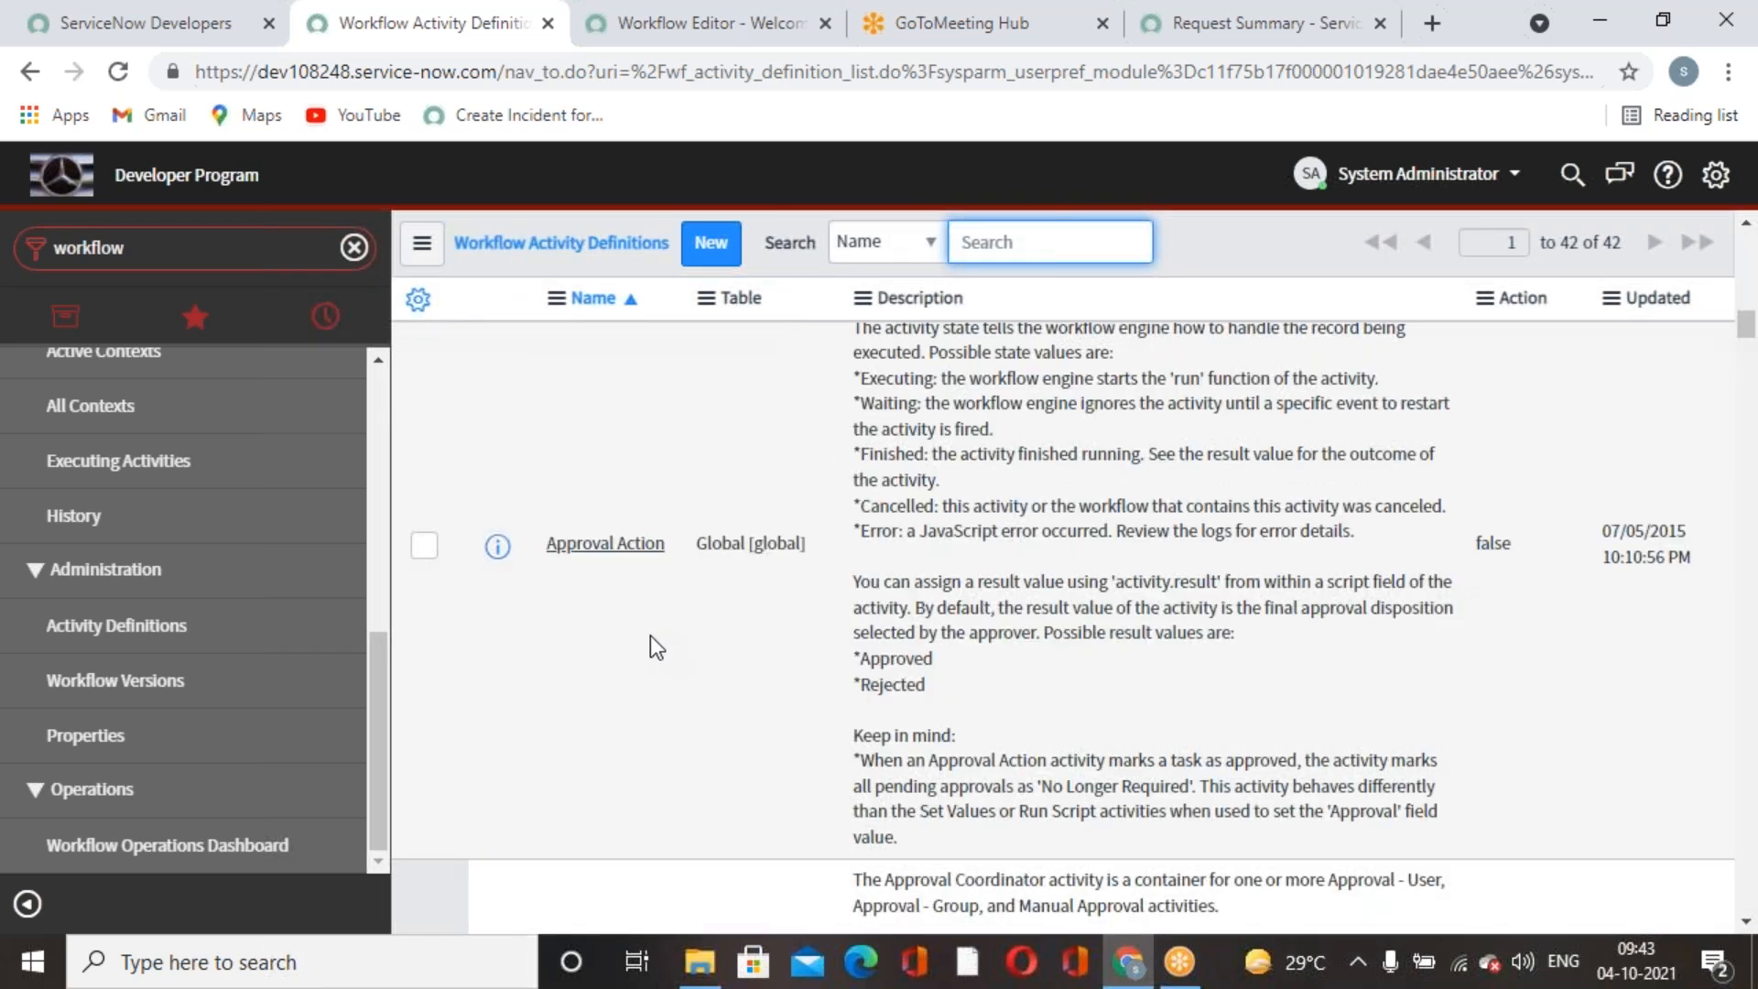
{"action": "scroll", "coordinate": [652, 646], "scroll_direction": "down", "scroll_amount": 12}
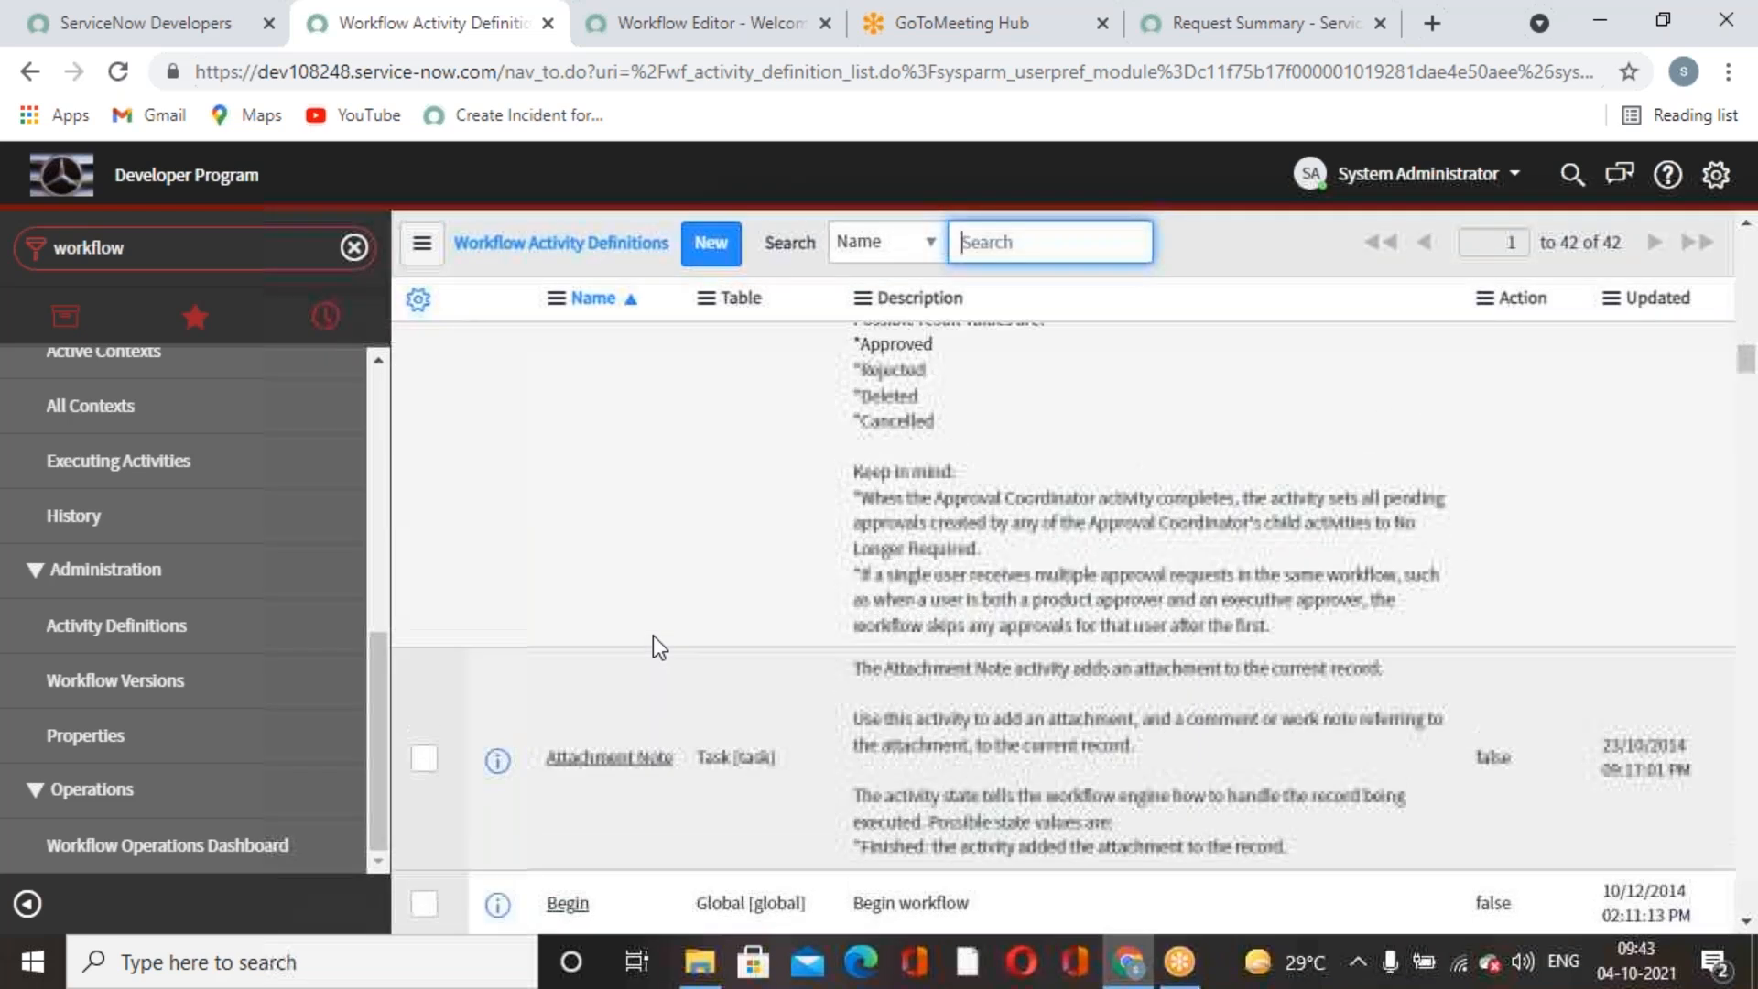
{"action": "scroll", "coordinate": [656, 647], "scroll_direction": "up", "scroll_amount": 3}
{"action": "scroll", "coordinate": [655, 646], "scroll_direction": "down", "scroll_amount": 1}
{"action": "scroll", "coordinate": [656, 636], "scroll_direction": "down", "scroll_amount": 8}
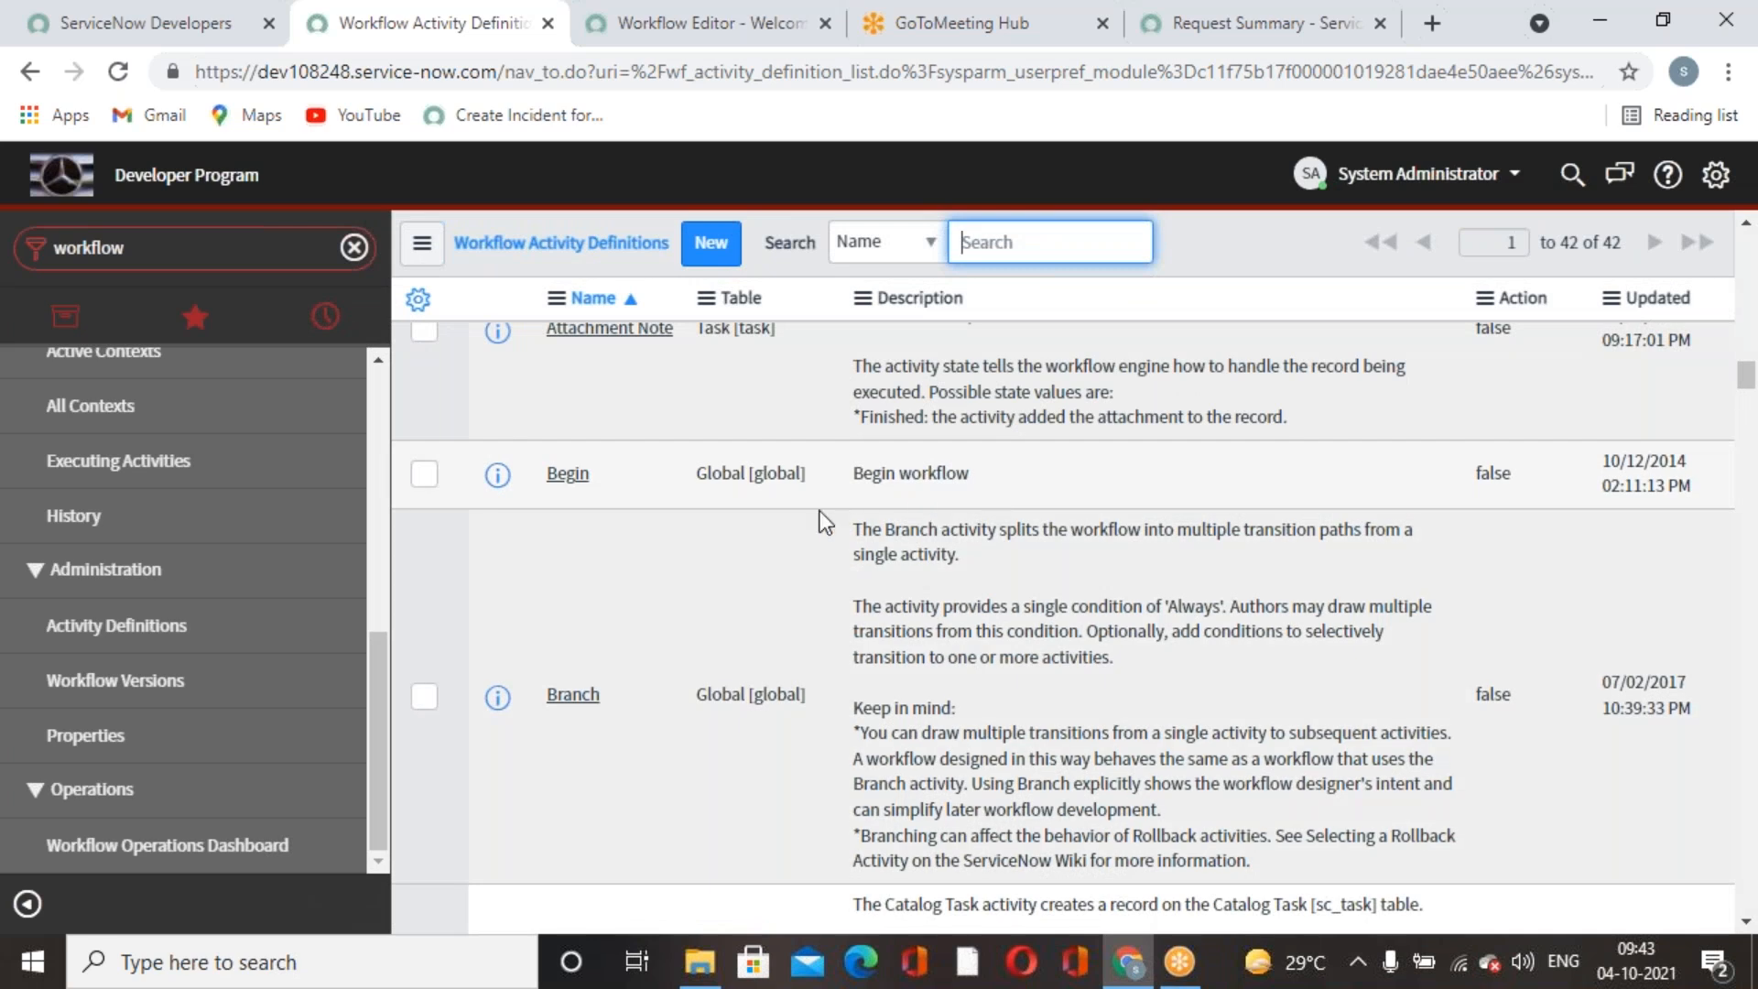
{"action": "scroll", "coordinate": [705, 527], "scroll_direction": "down", "scroll_amount": 3}
{"action": "scroll", "coordinate": [705, 521], "scroll_direction": "down", "scroll_amount": 10}
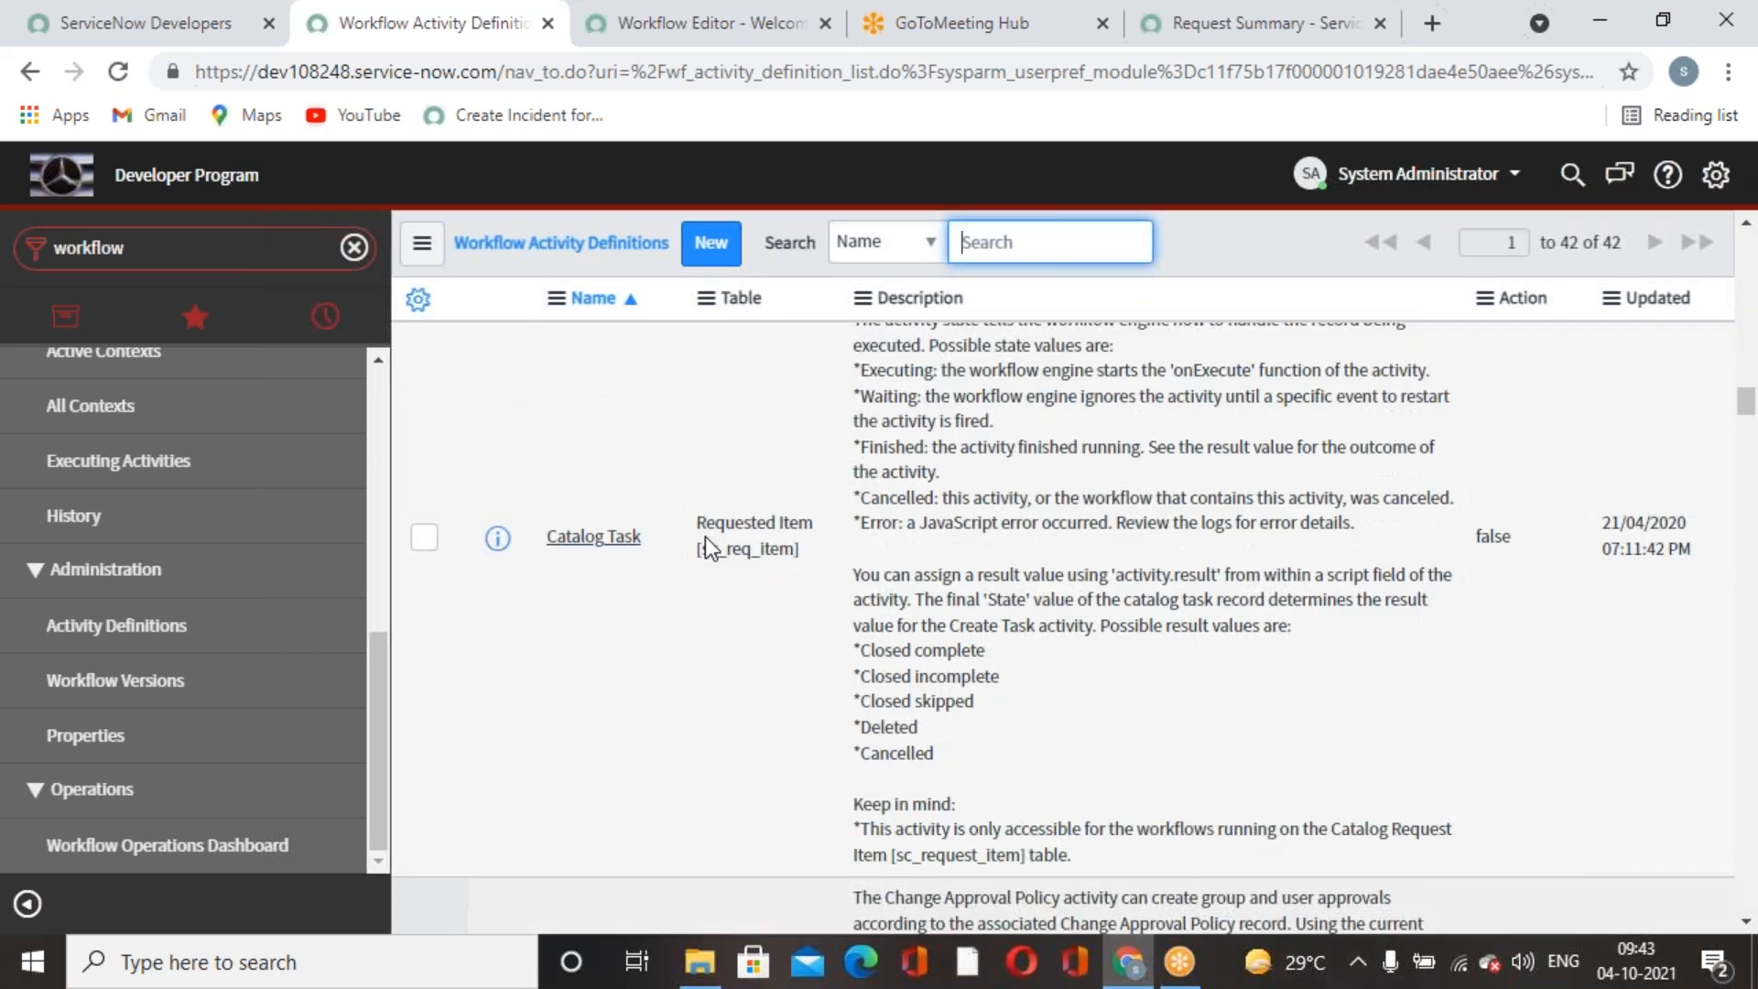
{"action": "scroll", "coordinate": [714, 554], "scroll_direction": "down", "scroll_amount": 10}
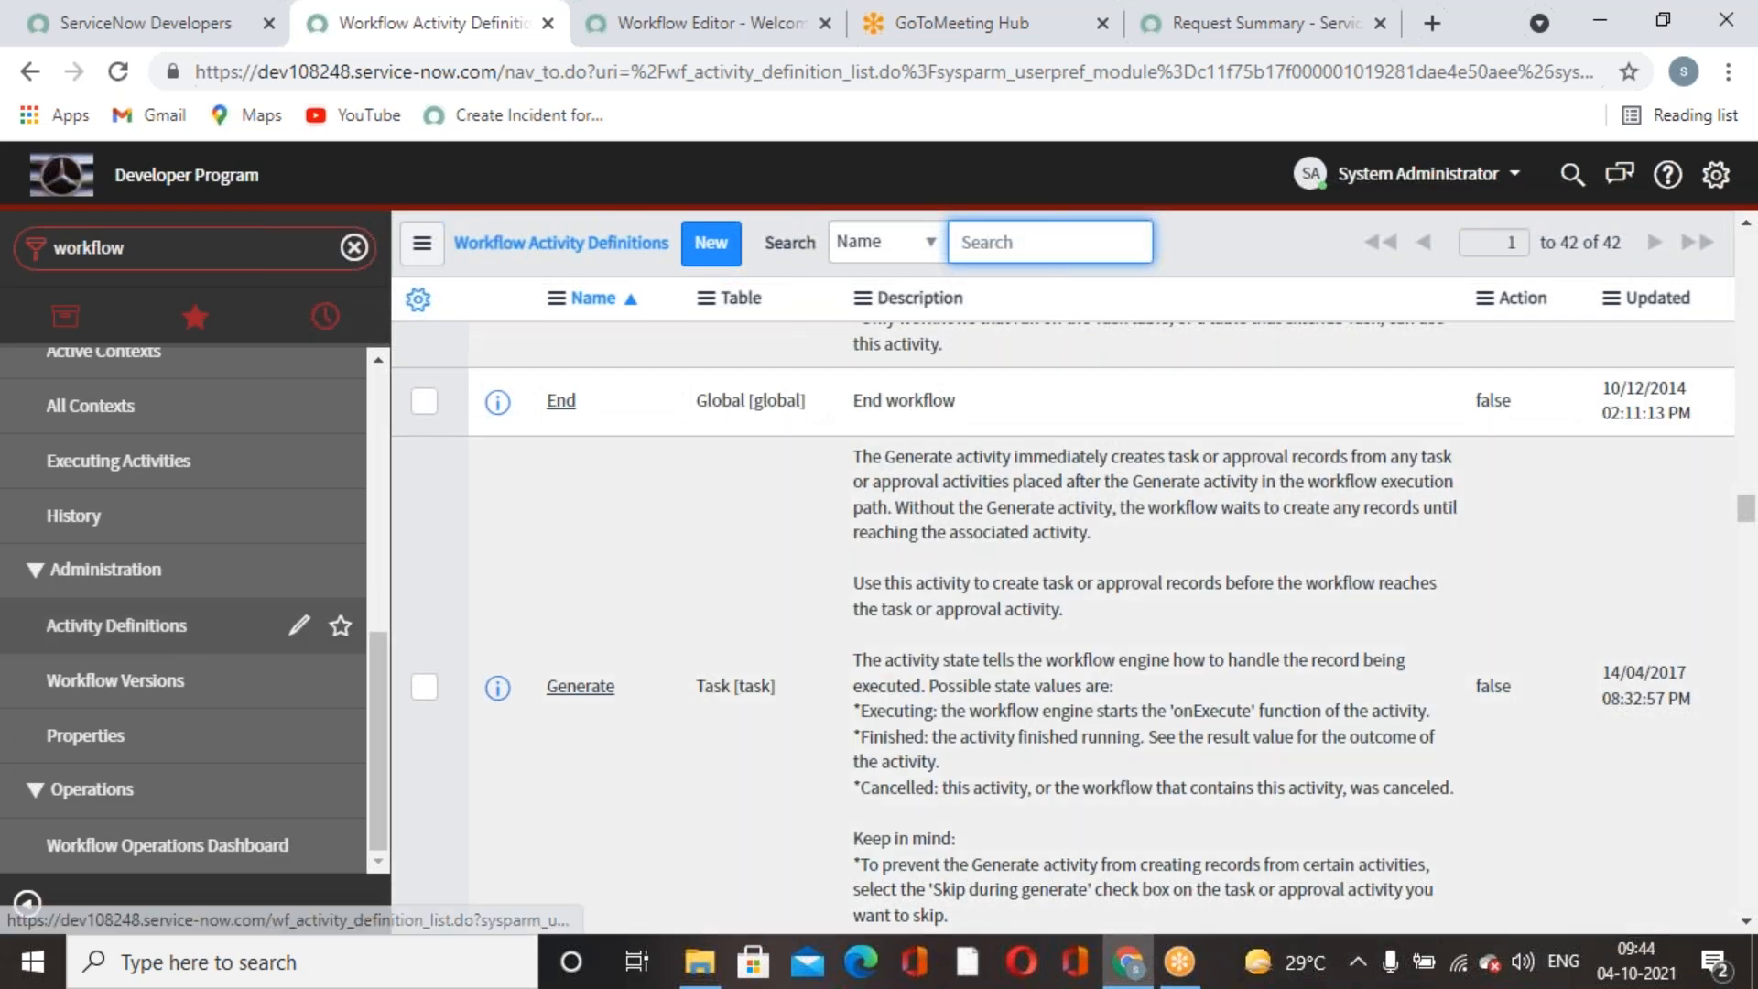
{"action": "scroll", "coordinate": [627, 555], "scroll_direction": "down", "scroll_amount": 6}
{"action": "scroll", "coordinate": [632, 563], "scroll_direction": "down", "scroll_amount": 6}
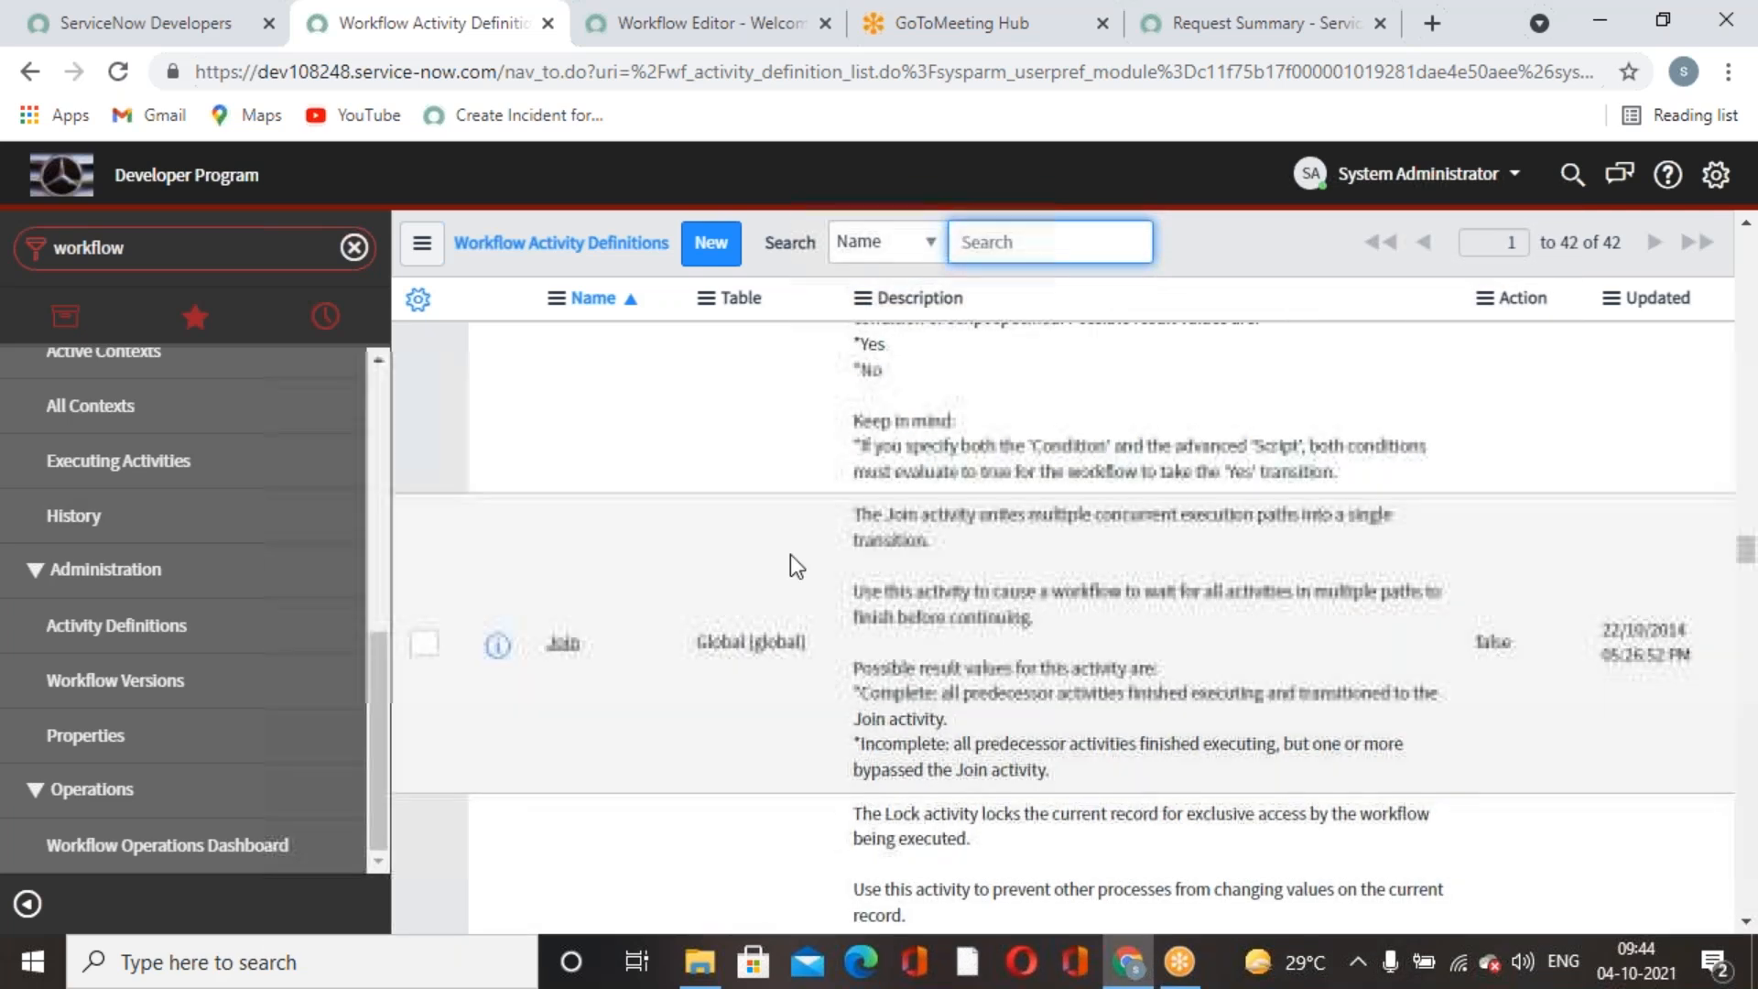
{"action": "scroll", "coordinate": [828, 611], "scroll_direction": "down", "scroll_amount": 15}
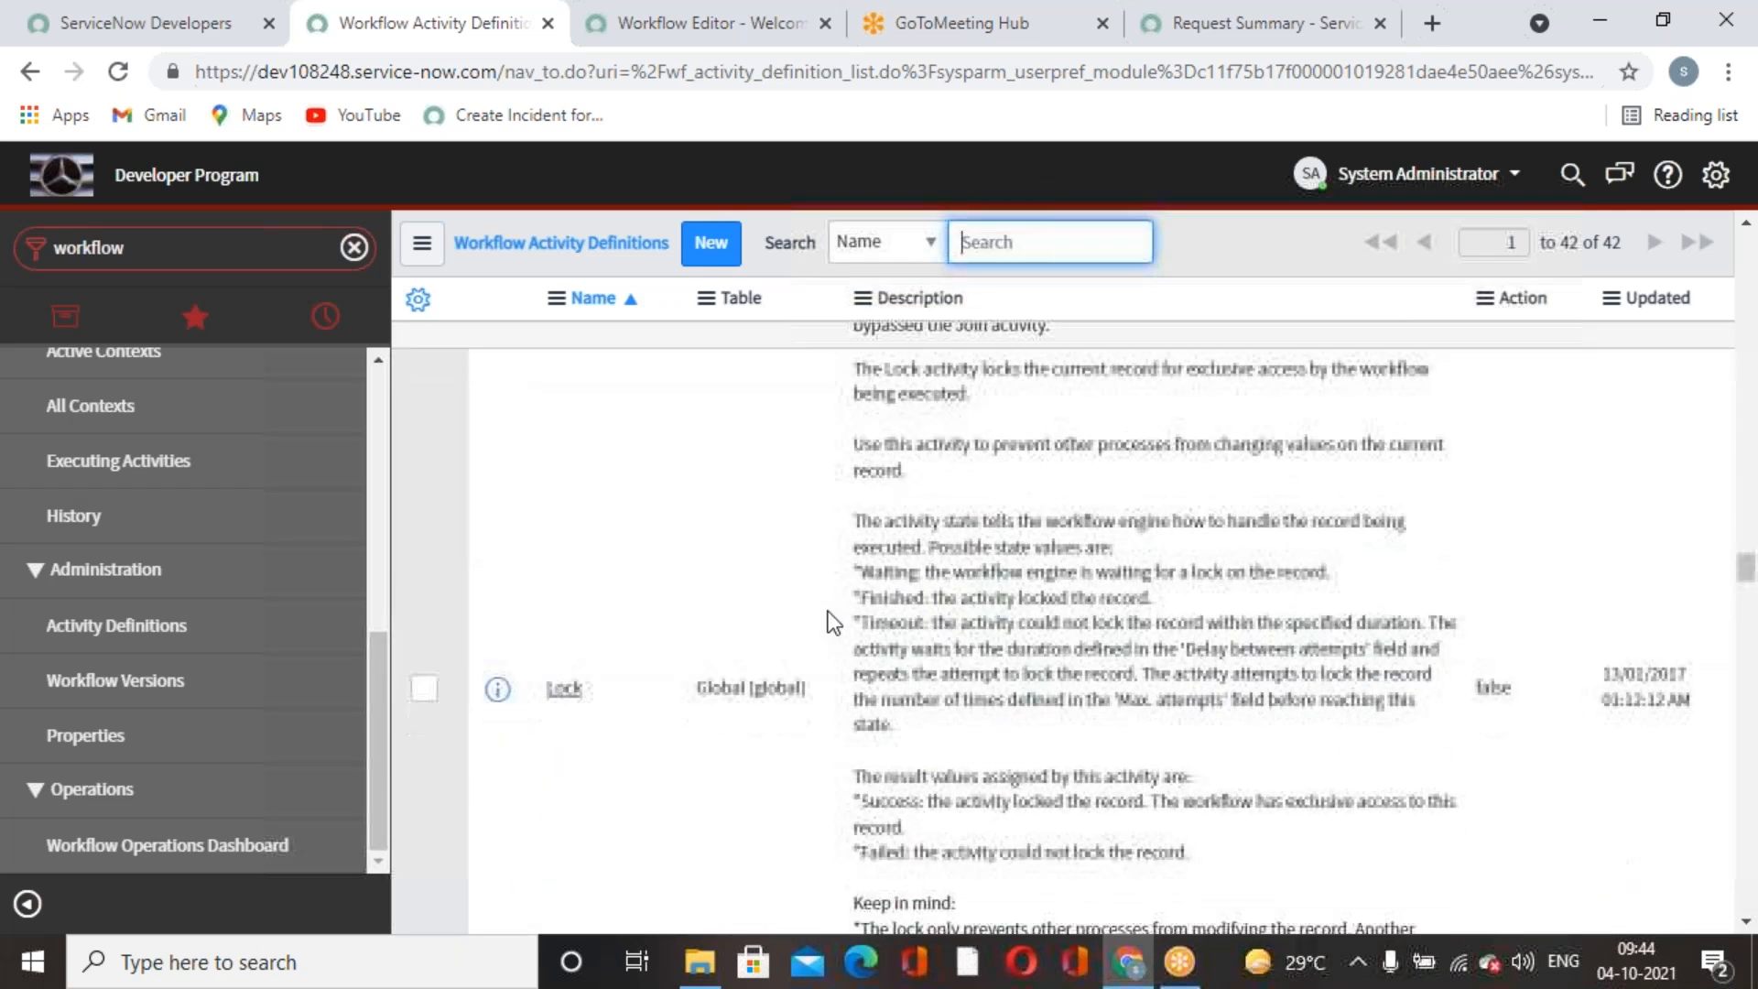
View the Workflow Versions list and open the Apple Mac Pro 17 workflow in the Workflow Editor.
{"action": "left_click", "coordinate": [234, 698]}
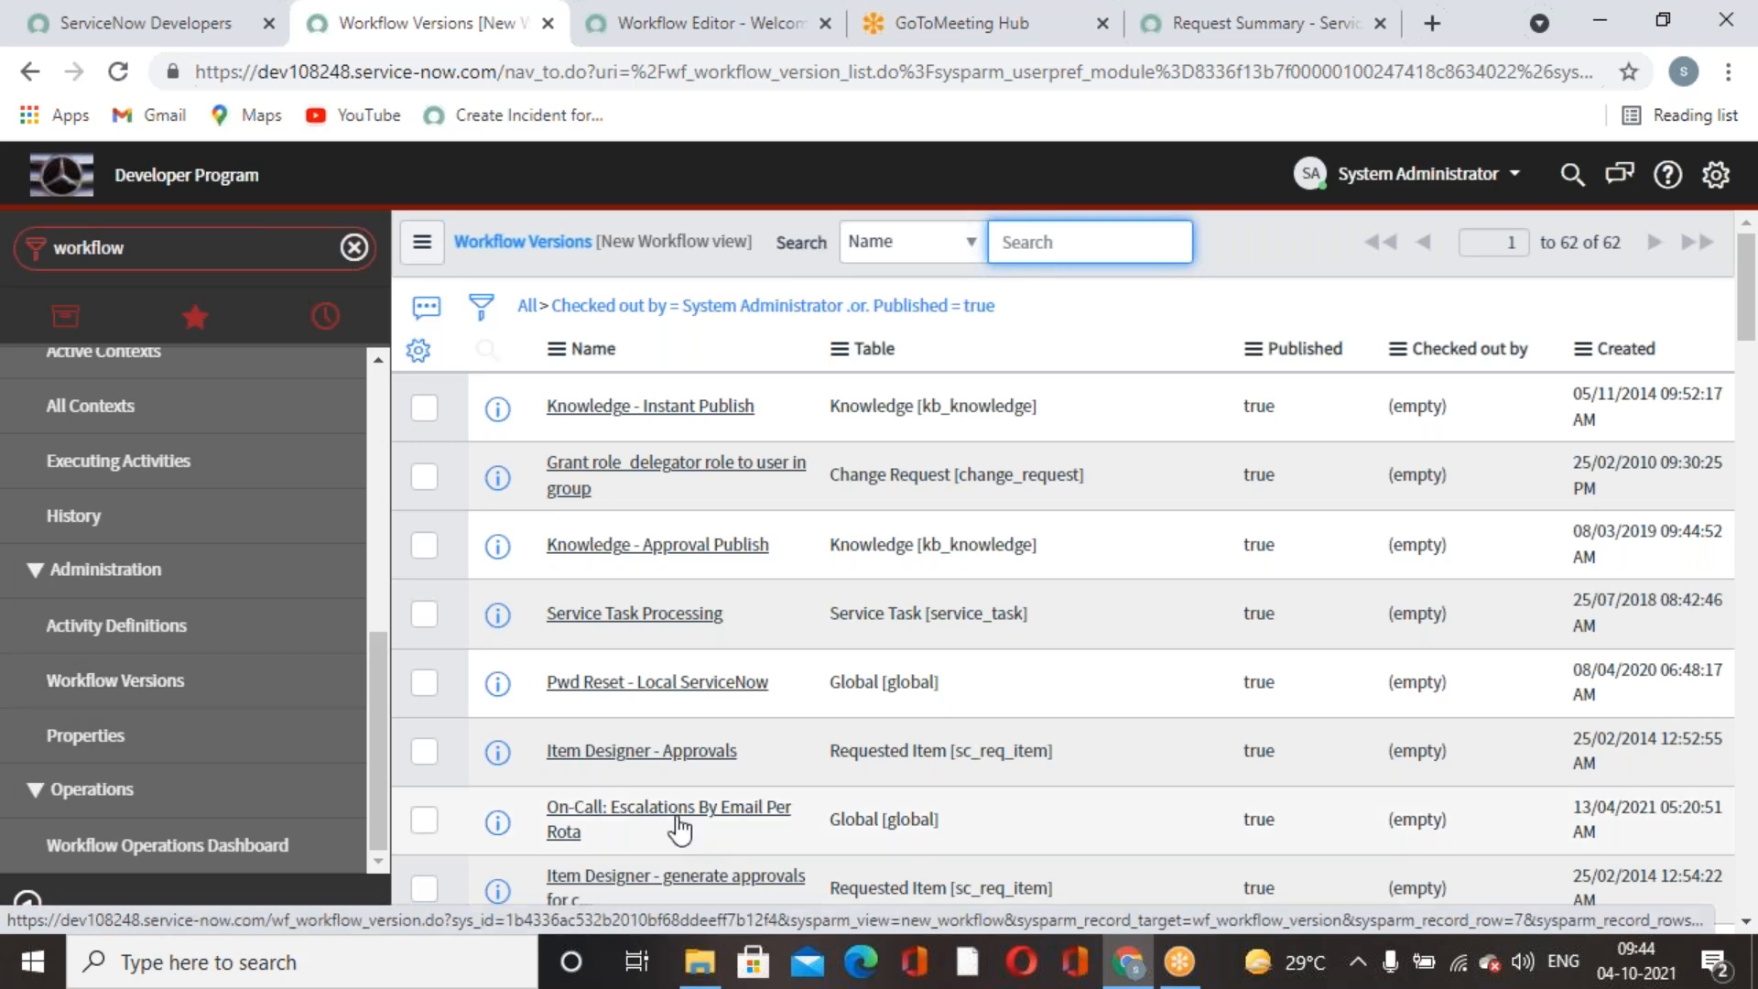
{"action": "left_click", "coordinate": [789, 36]}
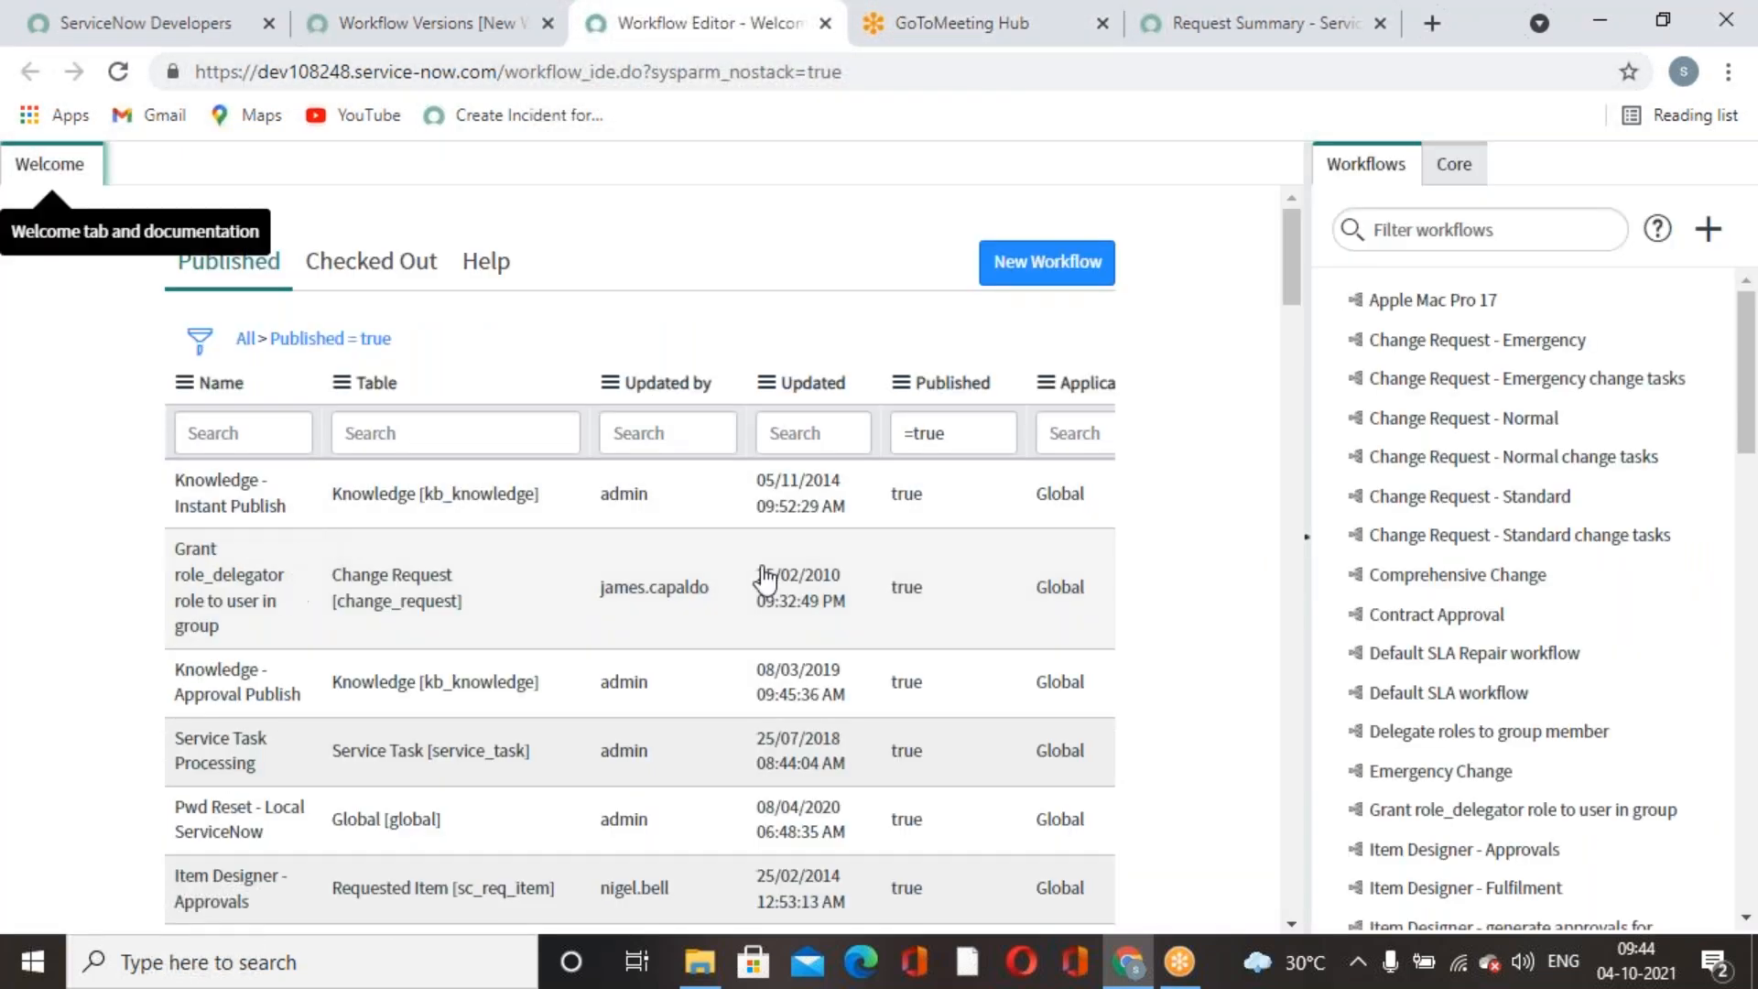
{"action": "left_click", "coordinate": [1482, 301]}
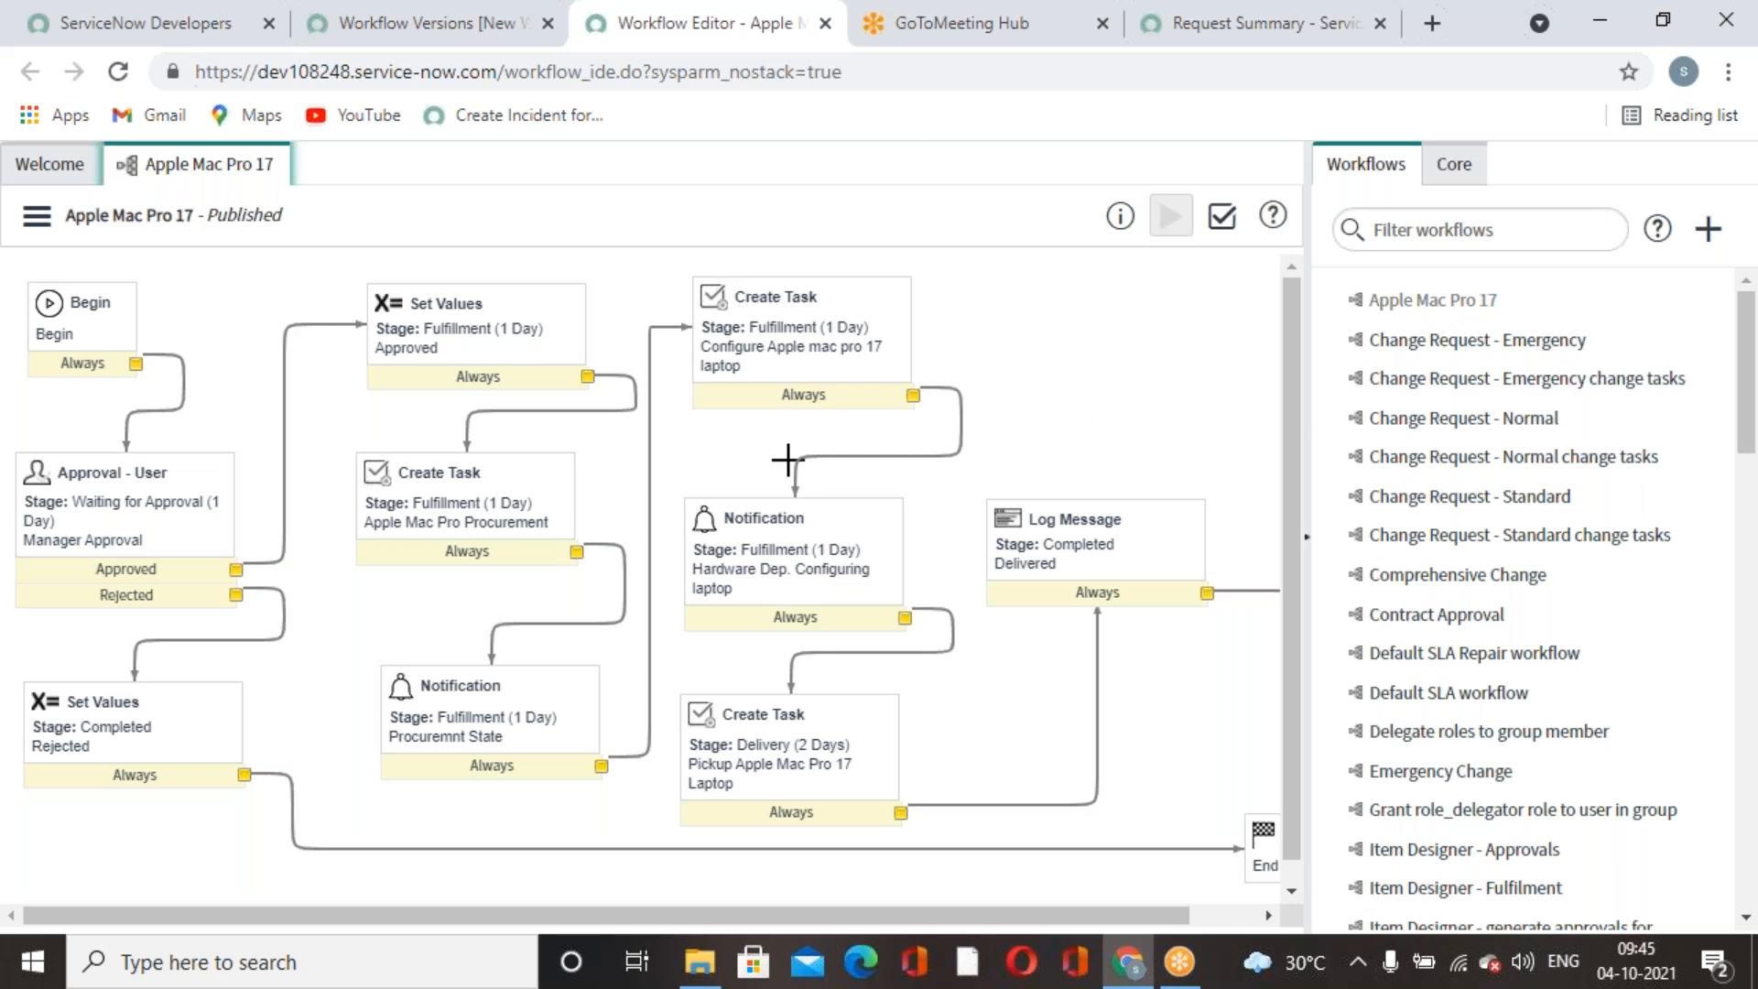
Return to the main ServiceNow page, open the workflow Properties module, and examine its execution, logging and approver display settings.
{"action": "left_click", "coordinate": [430, 24]}
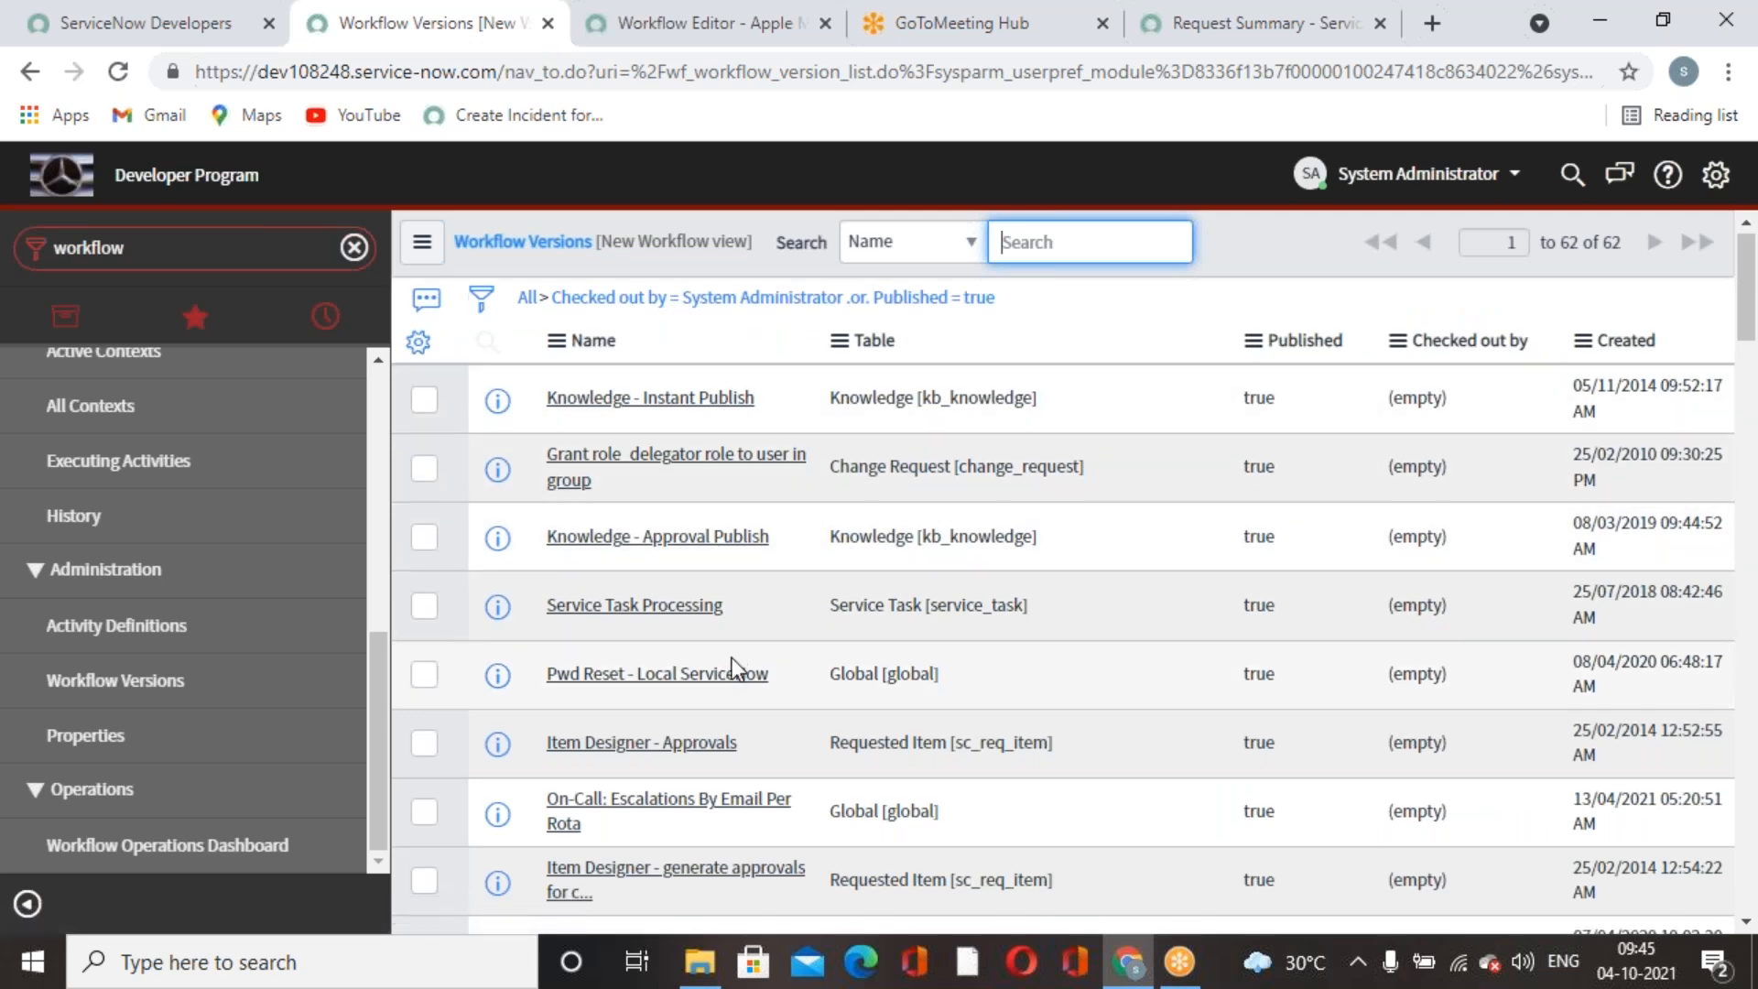
{"action": "scroll", "coordinate": [733, 658], "scroll_direction": "down", "scroll_amount": 1}
{"action": "left_click", "coordinate": [87, 735]}
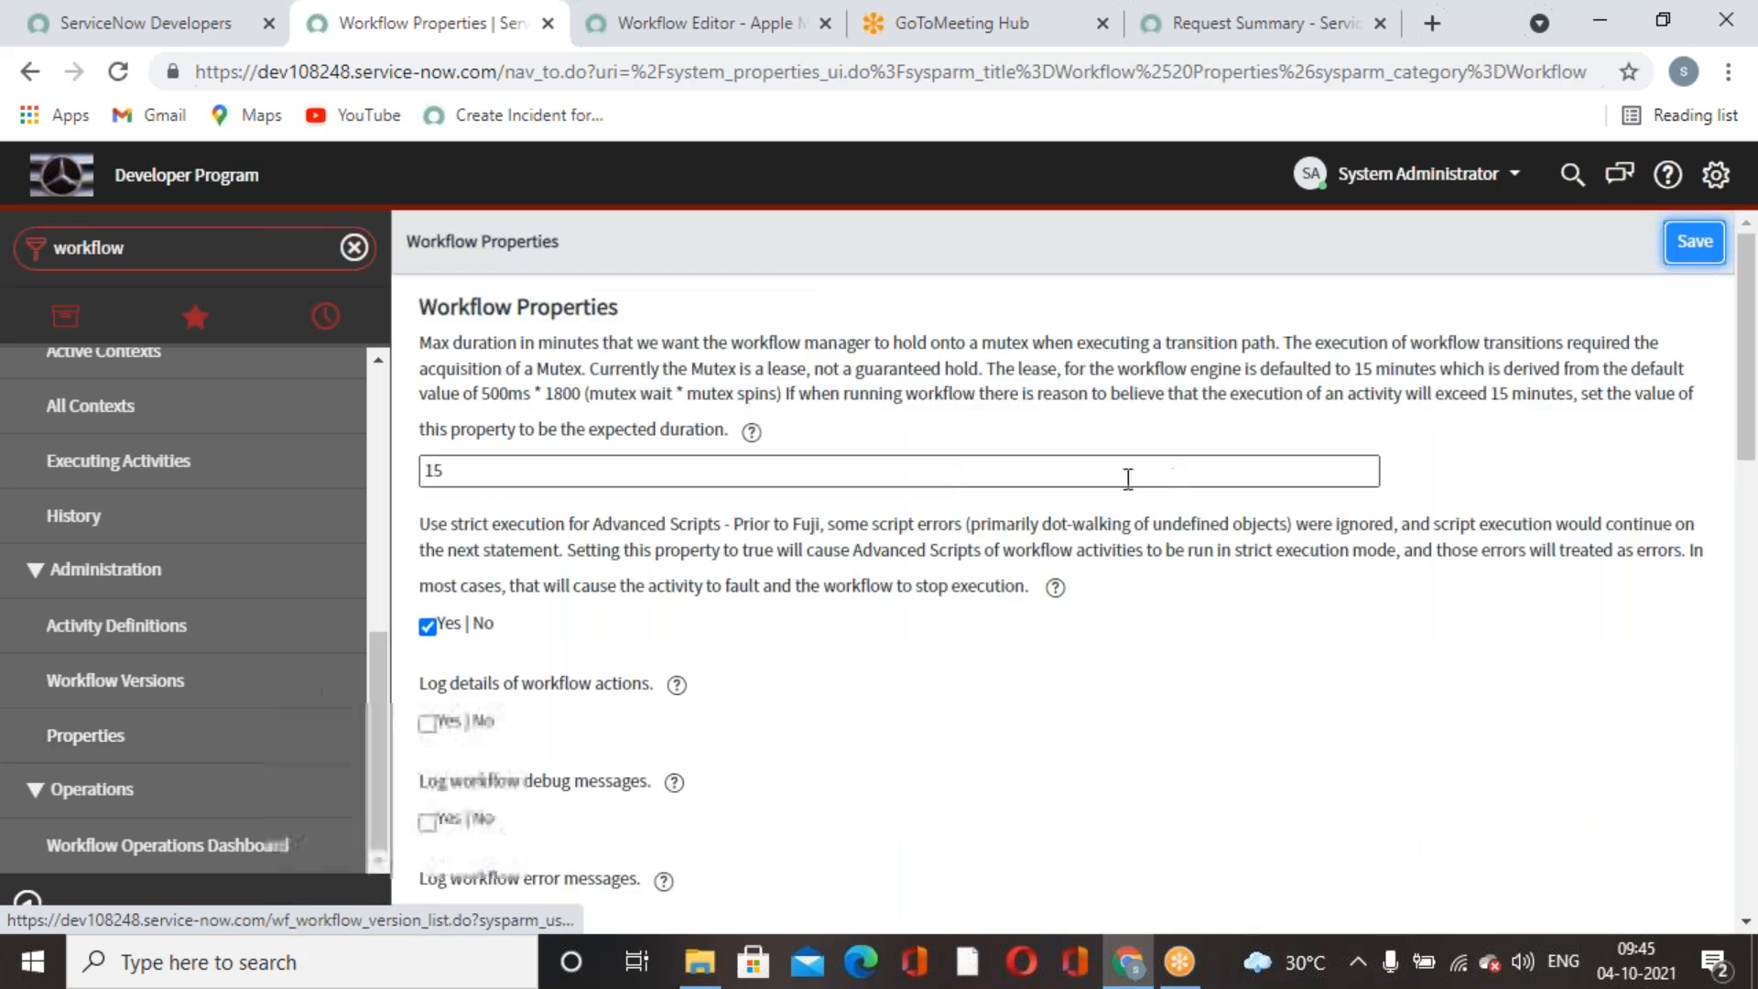
{"action": "scroll", "coordinate": [925, 655], "scroll_direction": "down", "scroll_amount": 2}
{"action": "scroll", "coordinate": [924, 652], "scroll_direction": "down", "scroll_amount": 5}
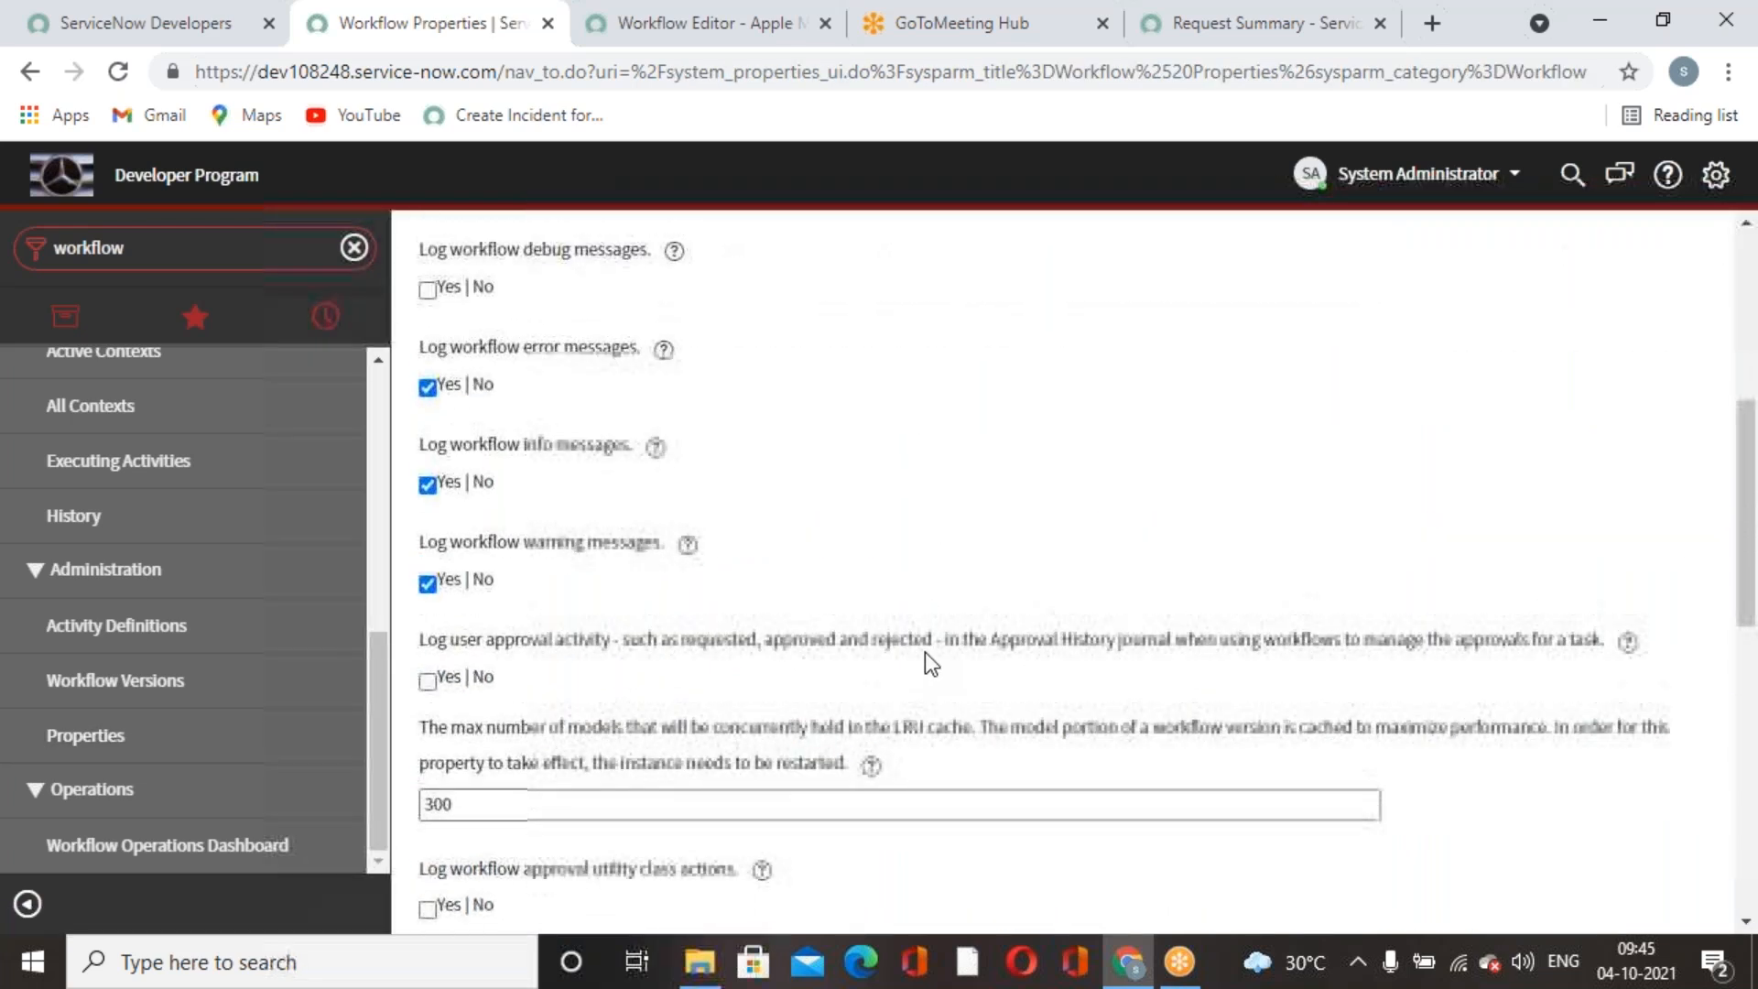
{"action": "scroll", "coordinate": [925, 652], "scroll_direction": "up", "scroll_amount": 7}
{"action": "scroll", "coordinate": [899, 626], "scroll_direction": "down", "scroll_amount": 8}
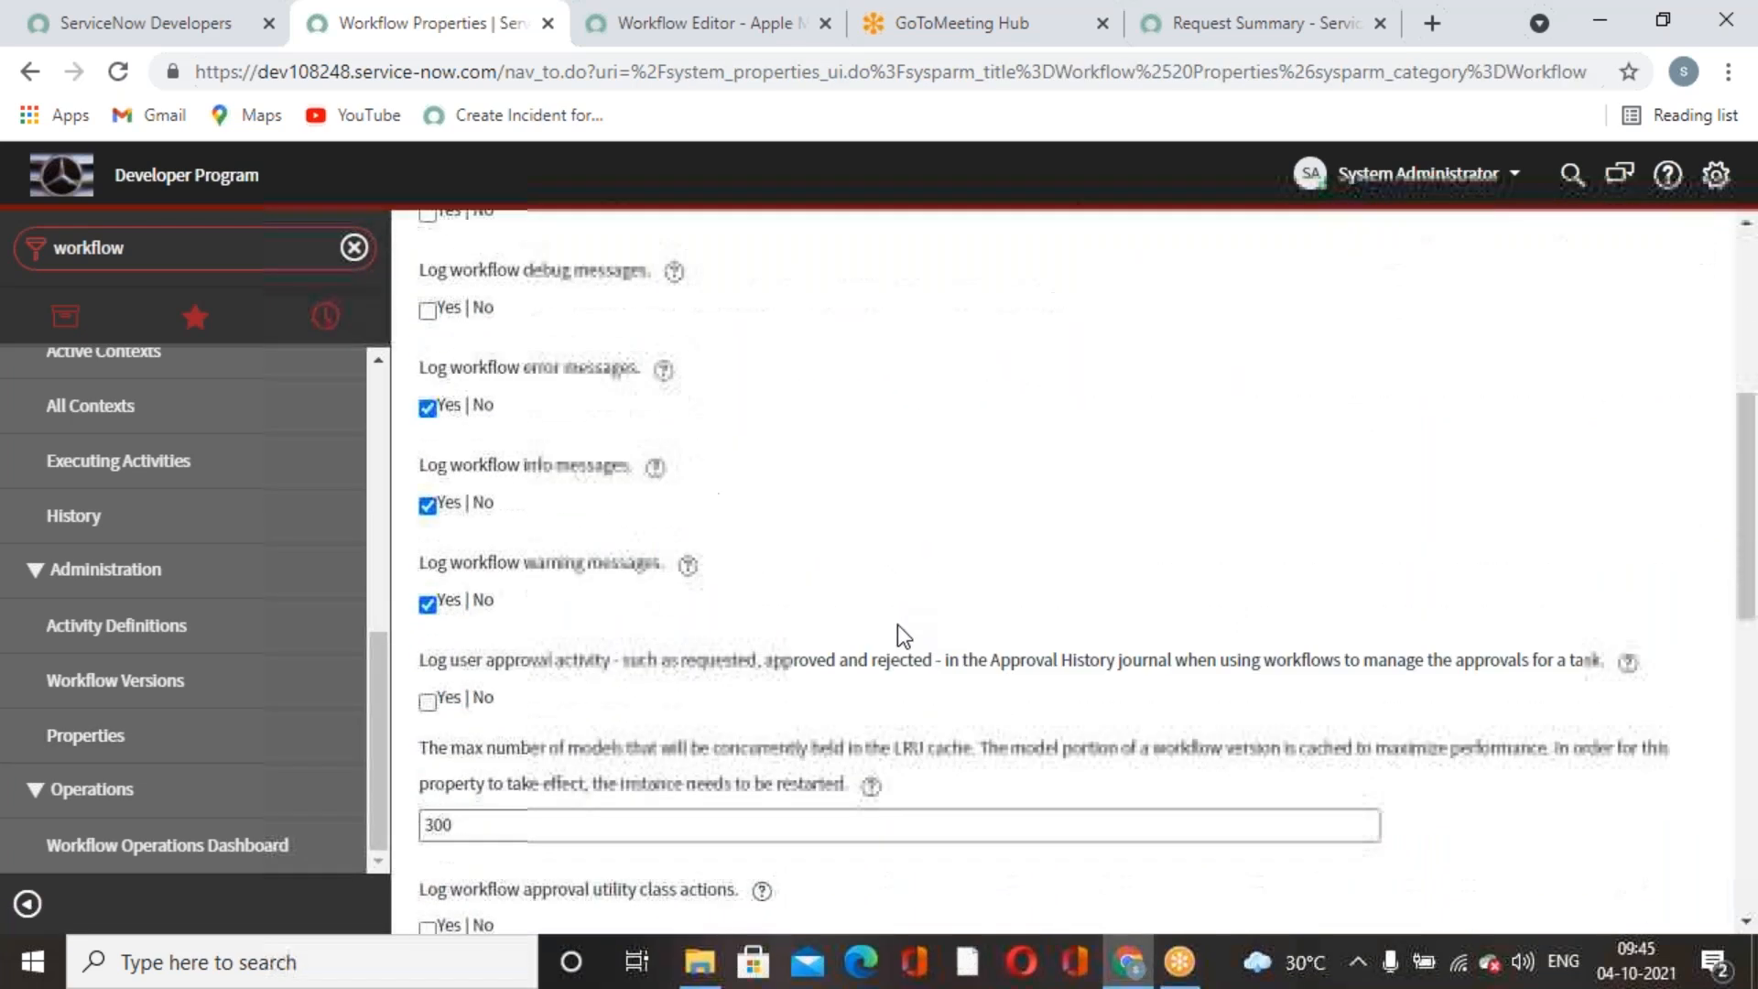
{"action": "scroll", "coordinate": [898, 625], "scroll_direction": "down", "scroll_amount": 4}
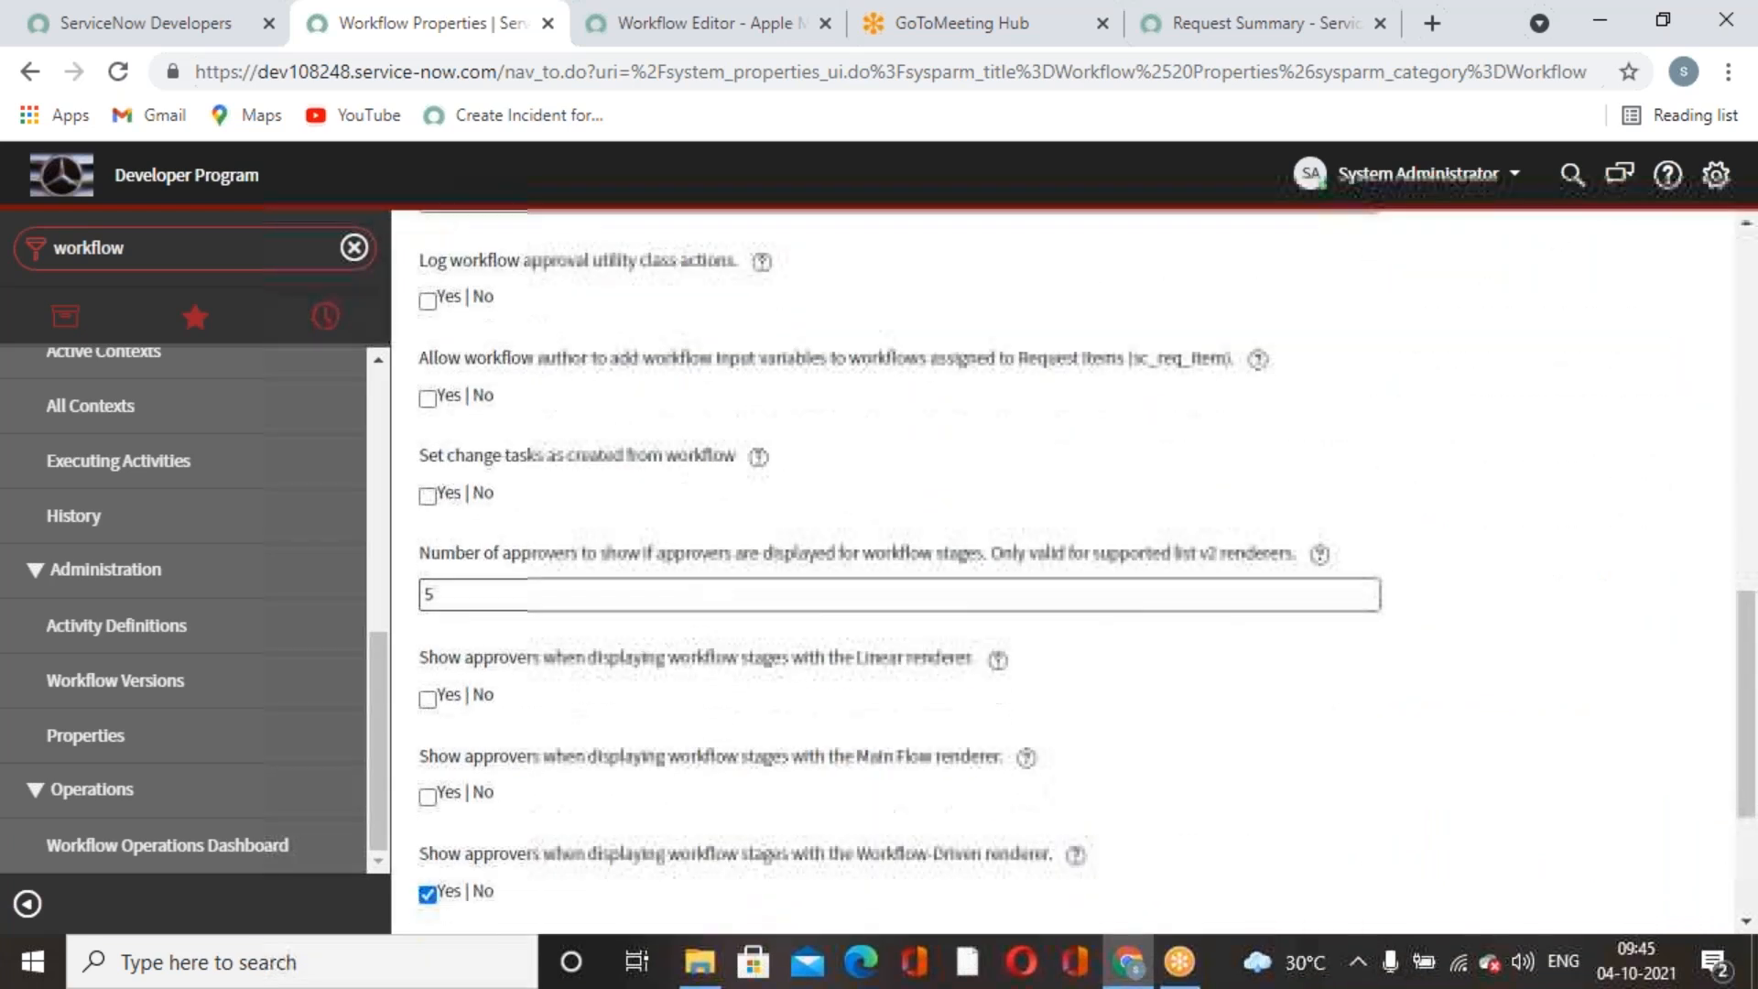
{"action": "scroll", "coordinate": [998, 740], "scroll_direction": "up", "scroll_amount": 2}
{"action": "scroll", "coordinate": [998, 740], "scroll_direction": "up", "scroll_amount": 3}
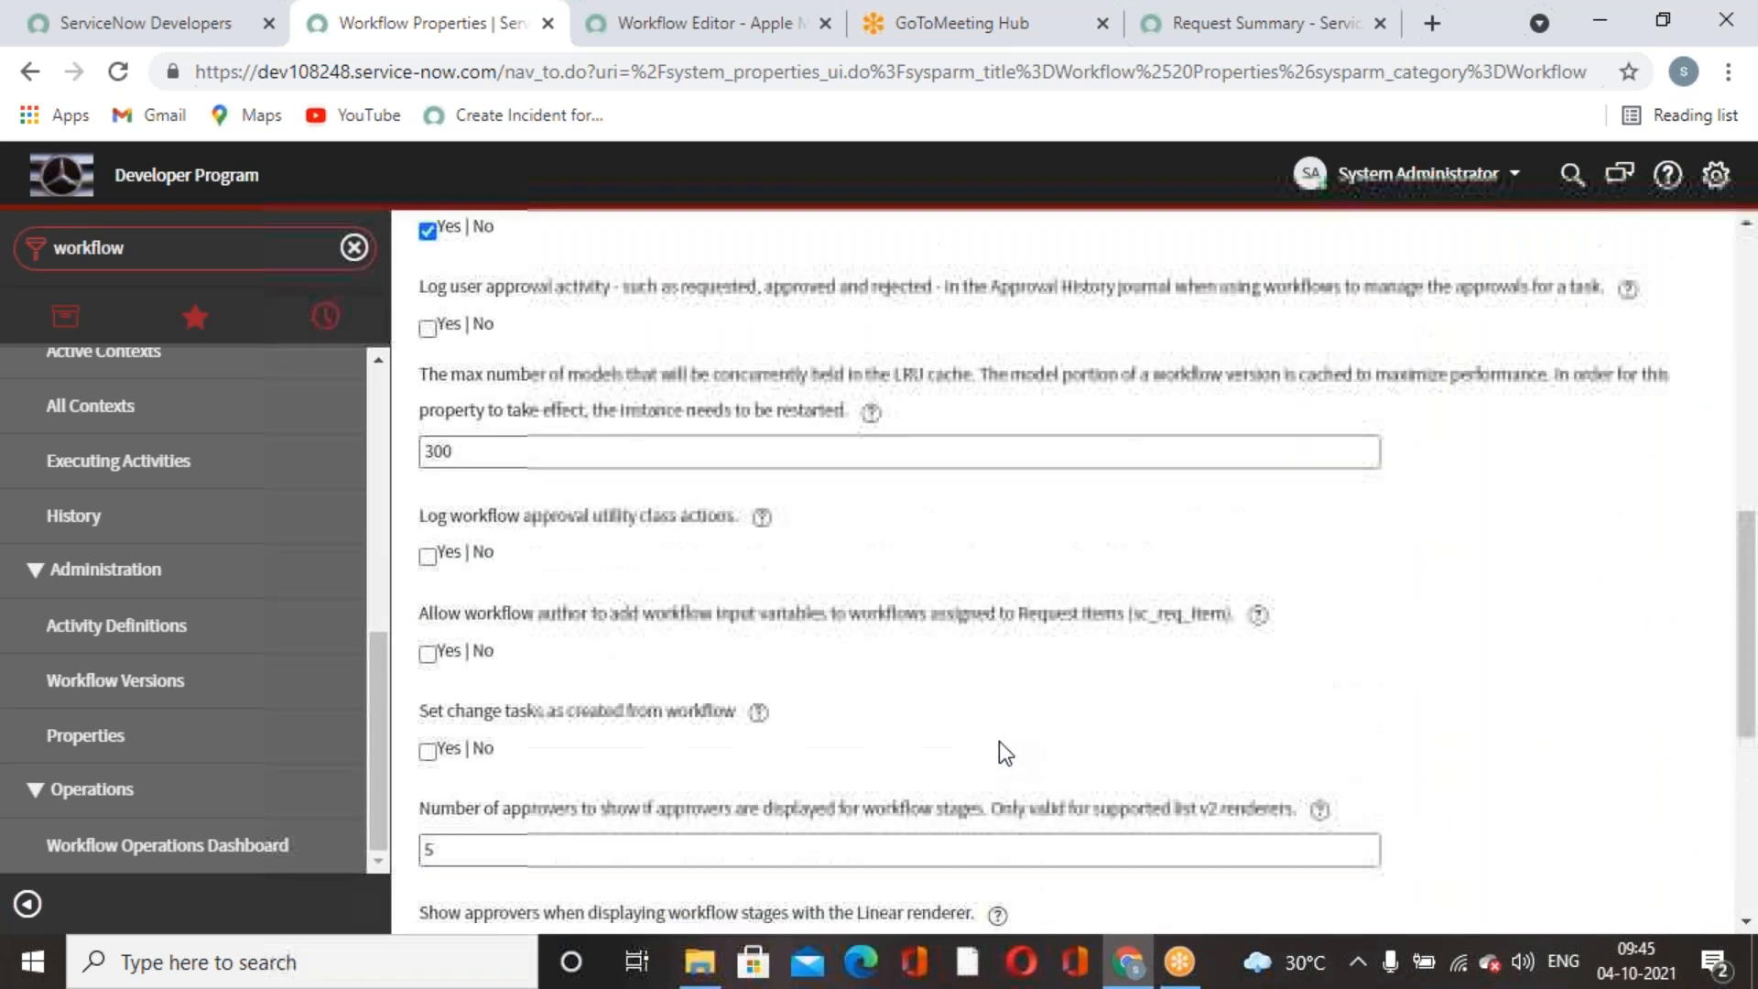
{"action": "scroll", "coordinate": [998, 744], "scroll_direction": "up", "scroll_amount": 9}
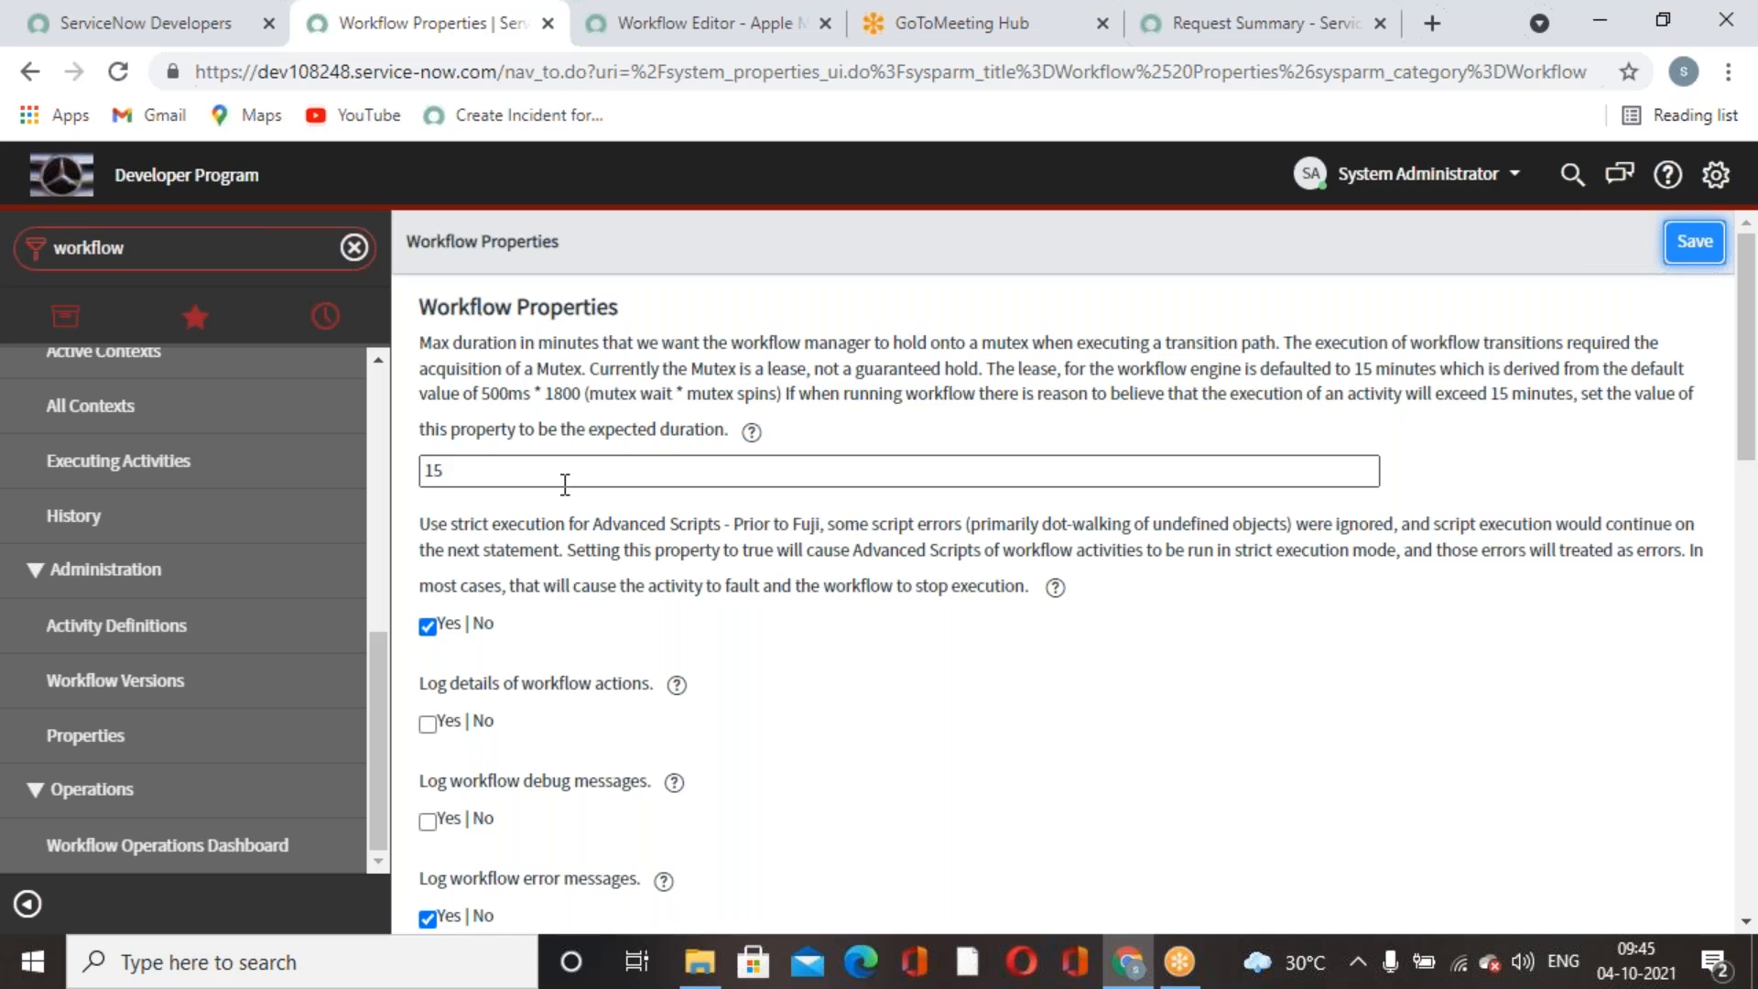
{"action": "scroll", "coordinate": [574, 513], "scroll_direction": "down", "scroll_amount": 2}
{"action": "scroll", "coordinate": [892, 636], "scroll_direction": "down", "scroll_amount": 8}
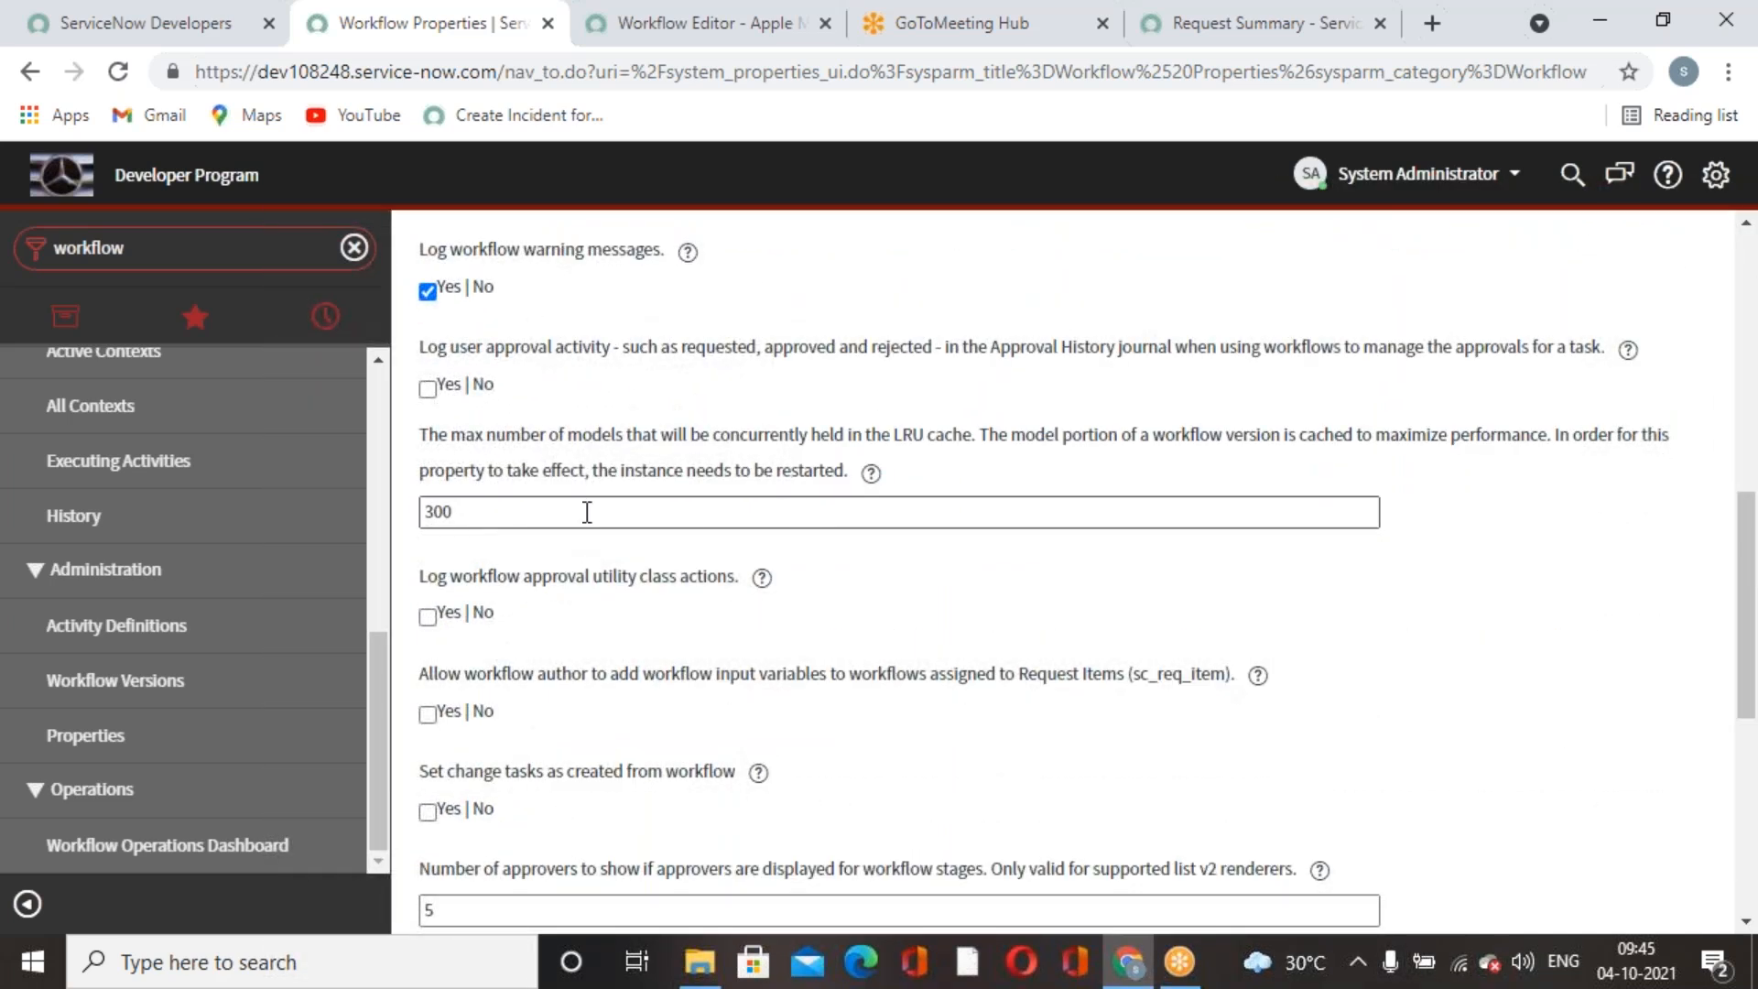
{"action": "scroll", "coordinate": [563, 512], "scroll_direction": "down", "scroll_amount": 3}
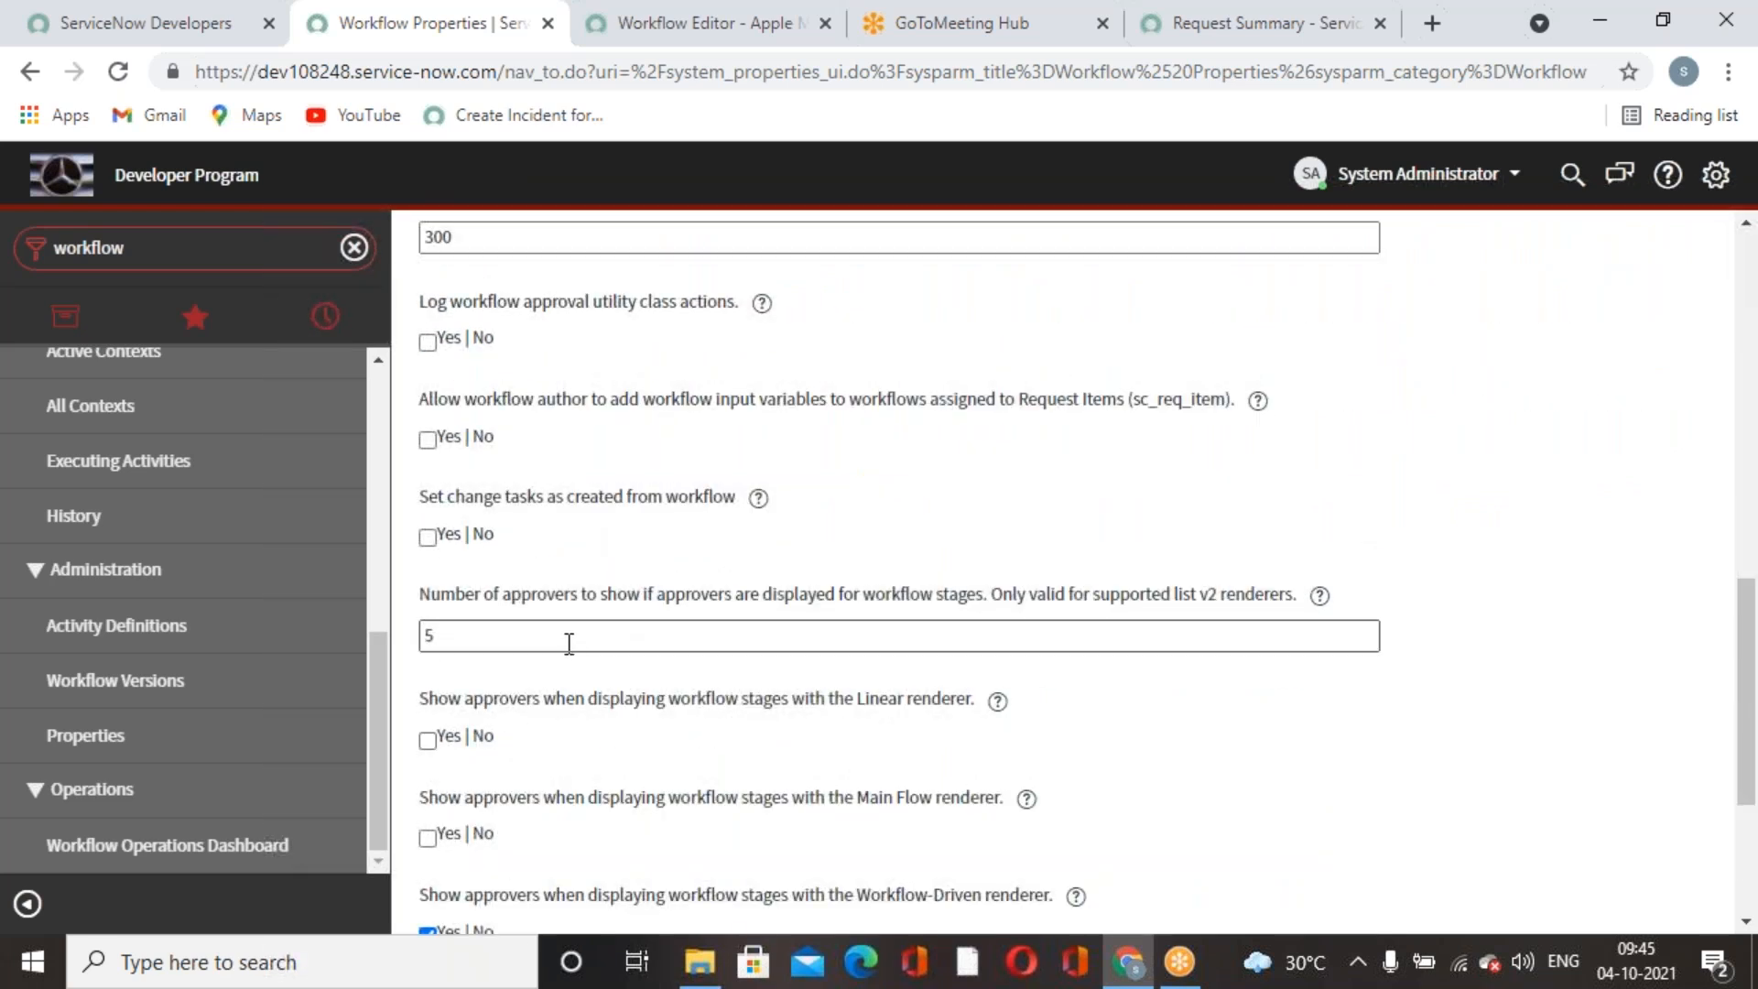
{"action": "scroll", "coordinate": [589, 640], "scroll_direction": "down", "scroll_amount": 3}
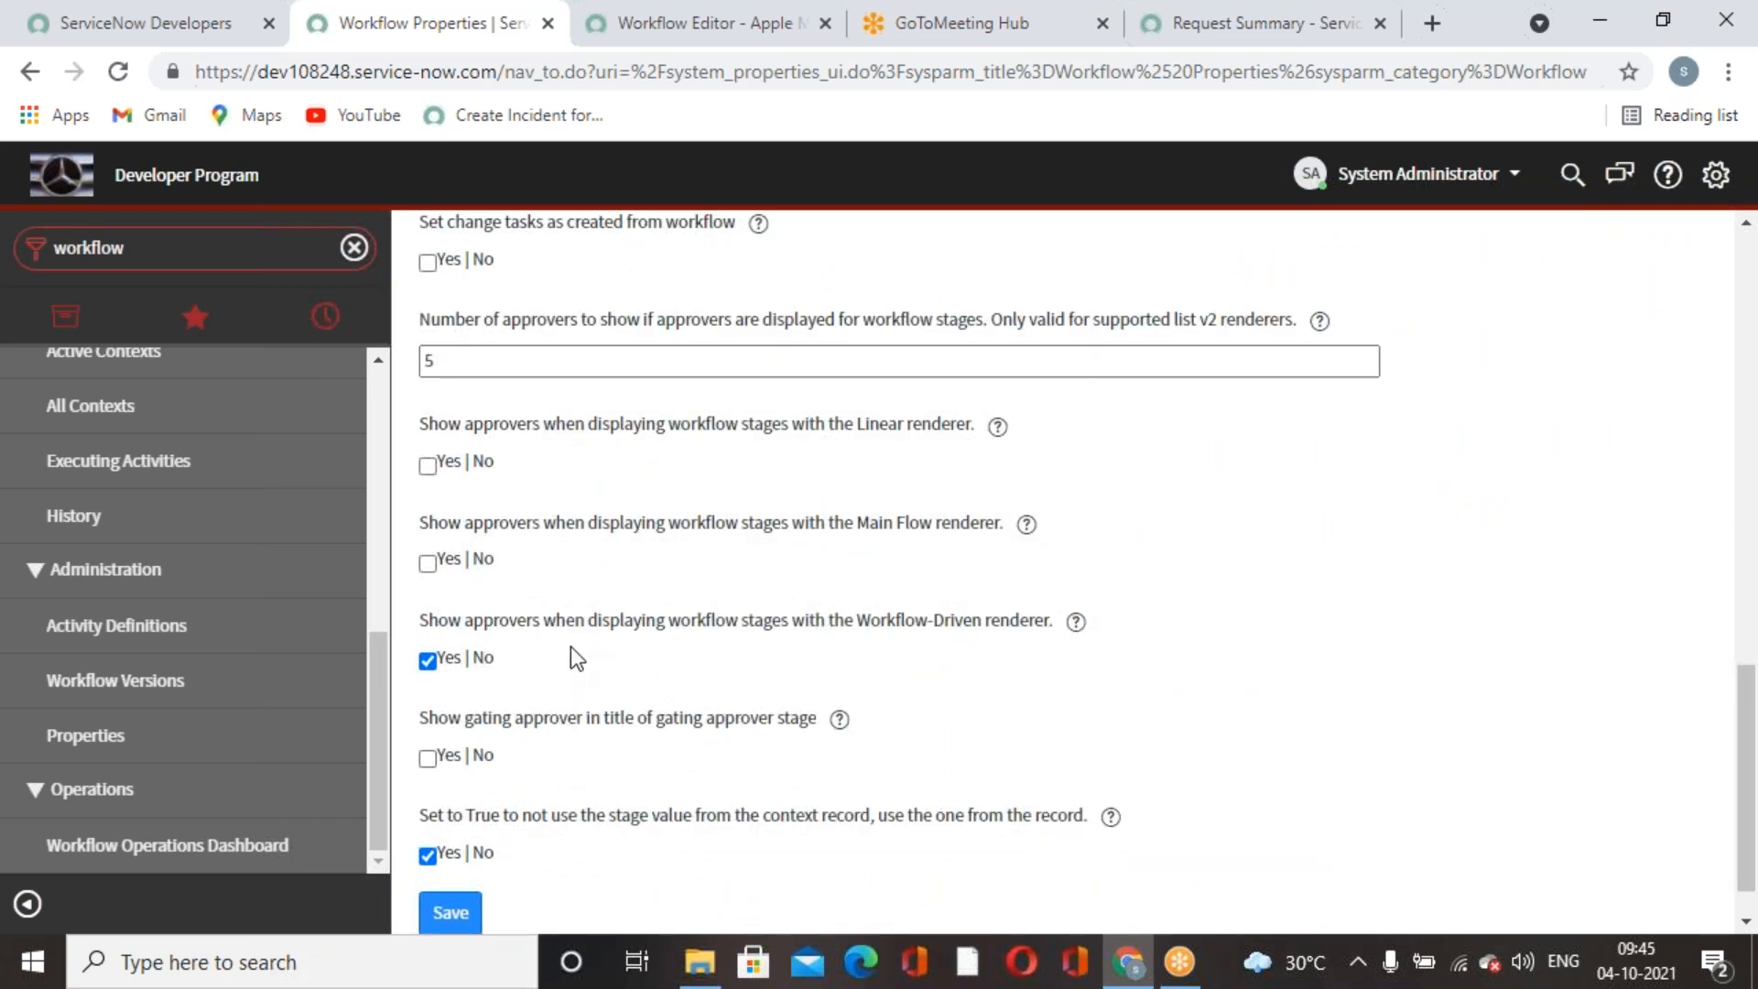
{"action": "scroll", "coordinate": [569, 646], "scroll_direction": "down", "scroll_amount": 1}
{"action": "scroll", "coordinate": [575, 683], "scroll_direction": "up", "scroll_amount": 12}
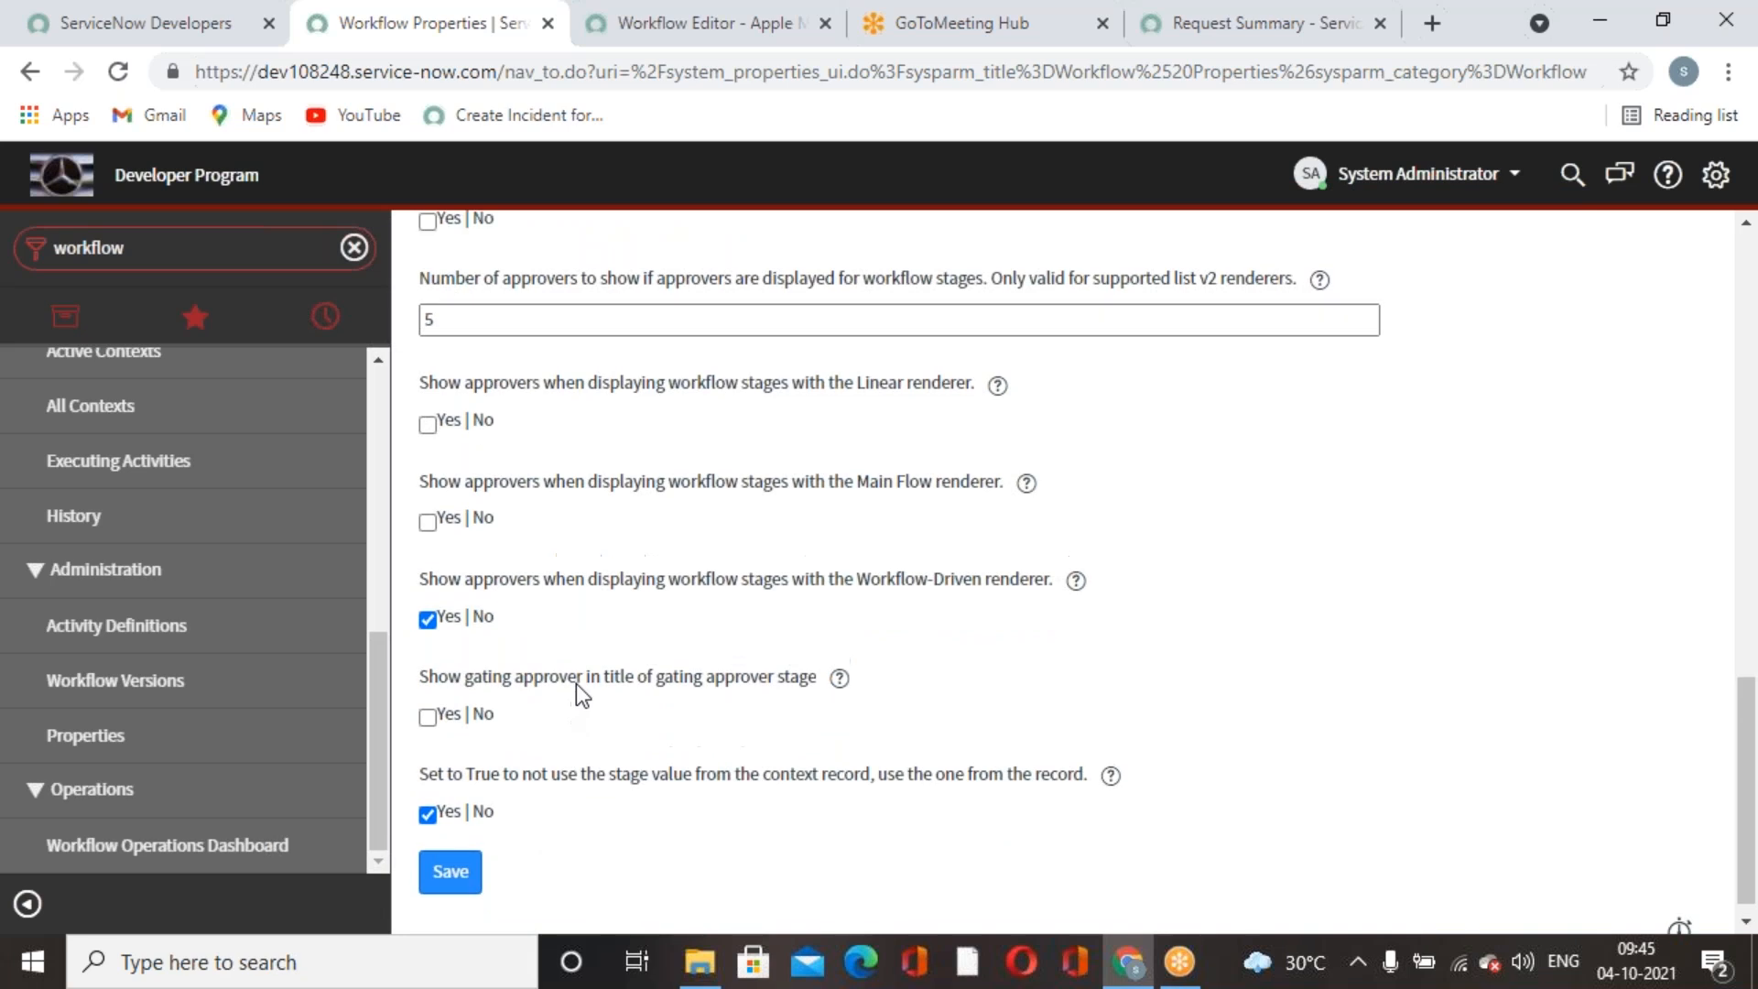
Examine the workflow properties from the mutex duration and strict script execution through message logging, model cache, approver display and stage value settings.
{"action": "scroll", "coordinate": [493, 529], "scroll_direction": "down", "scroll_amount": 2}
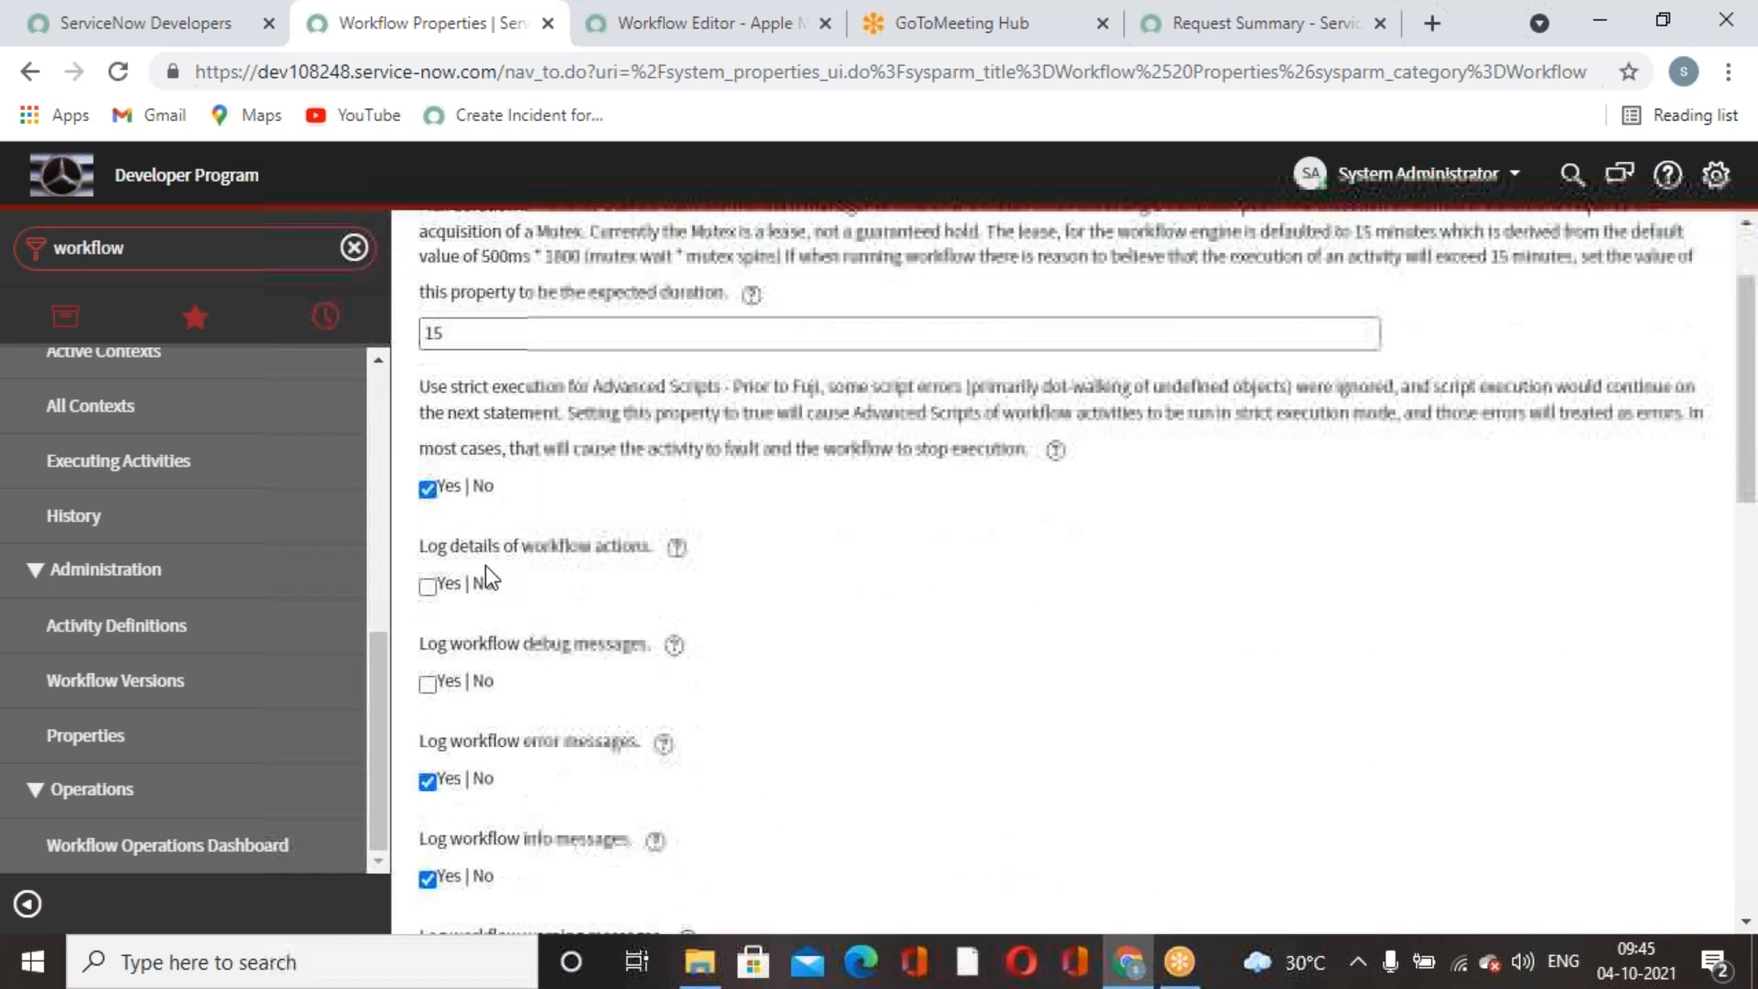
{"action": "scroll", "coordinate": [586, 663], "scroll_direction": "down", "scroll_amount": 3}
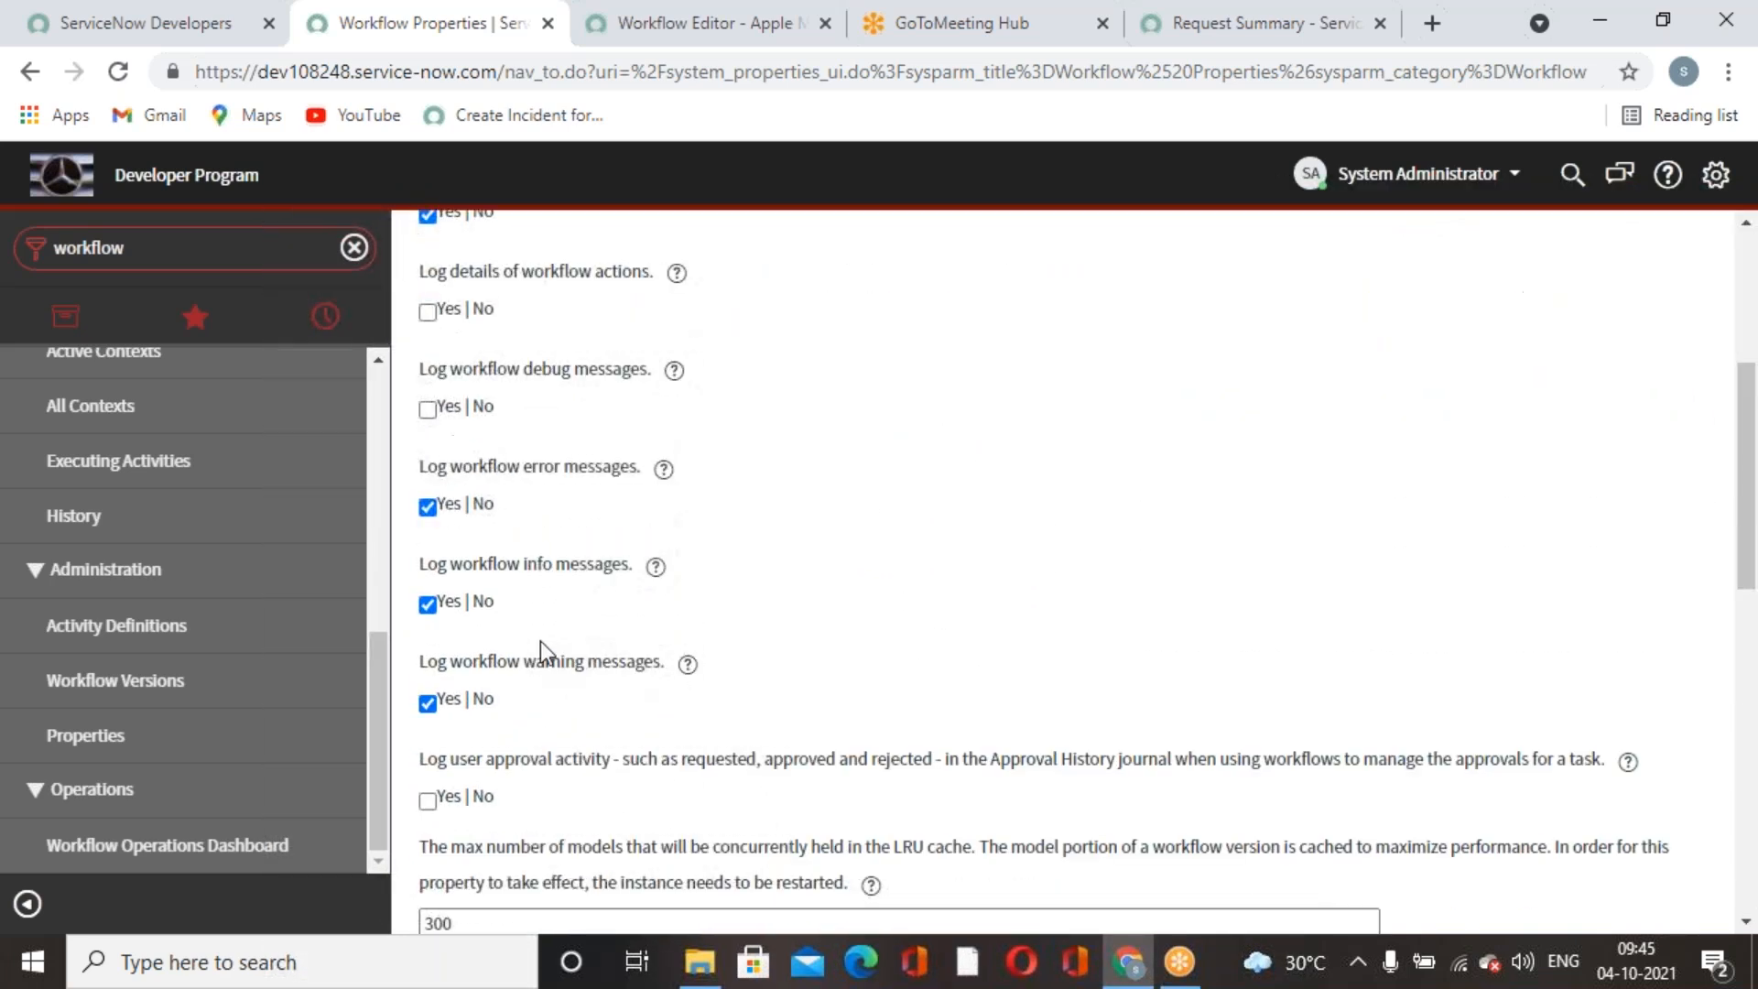
{"action": "scroll", "coordinate": [495, 597], "scroll_direction": "down", "scroll_amount": 3}
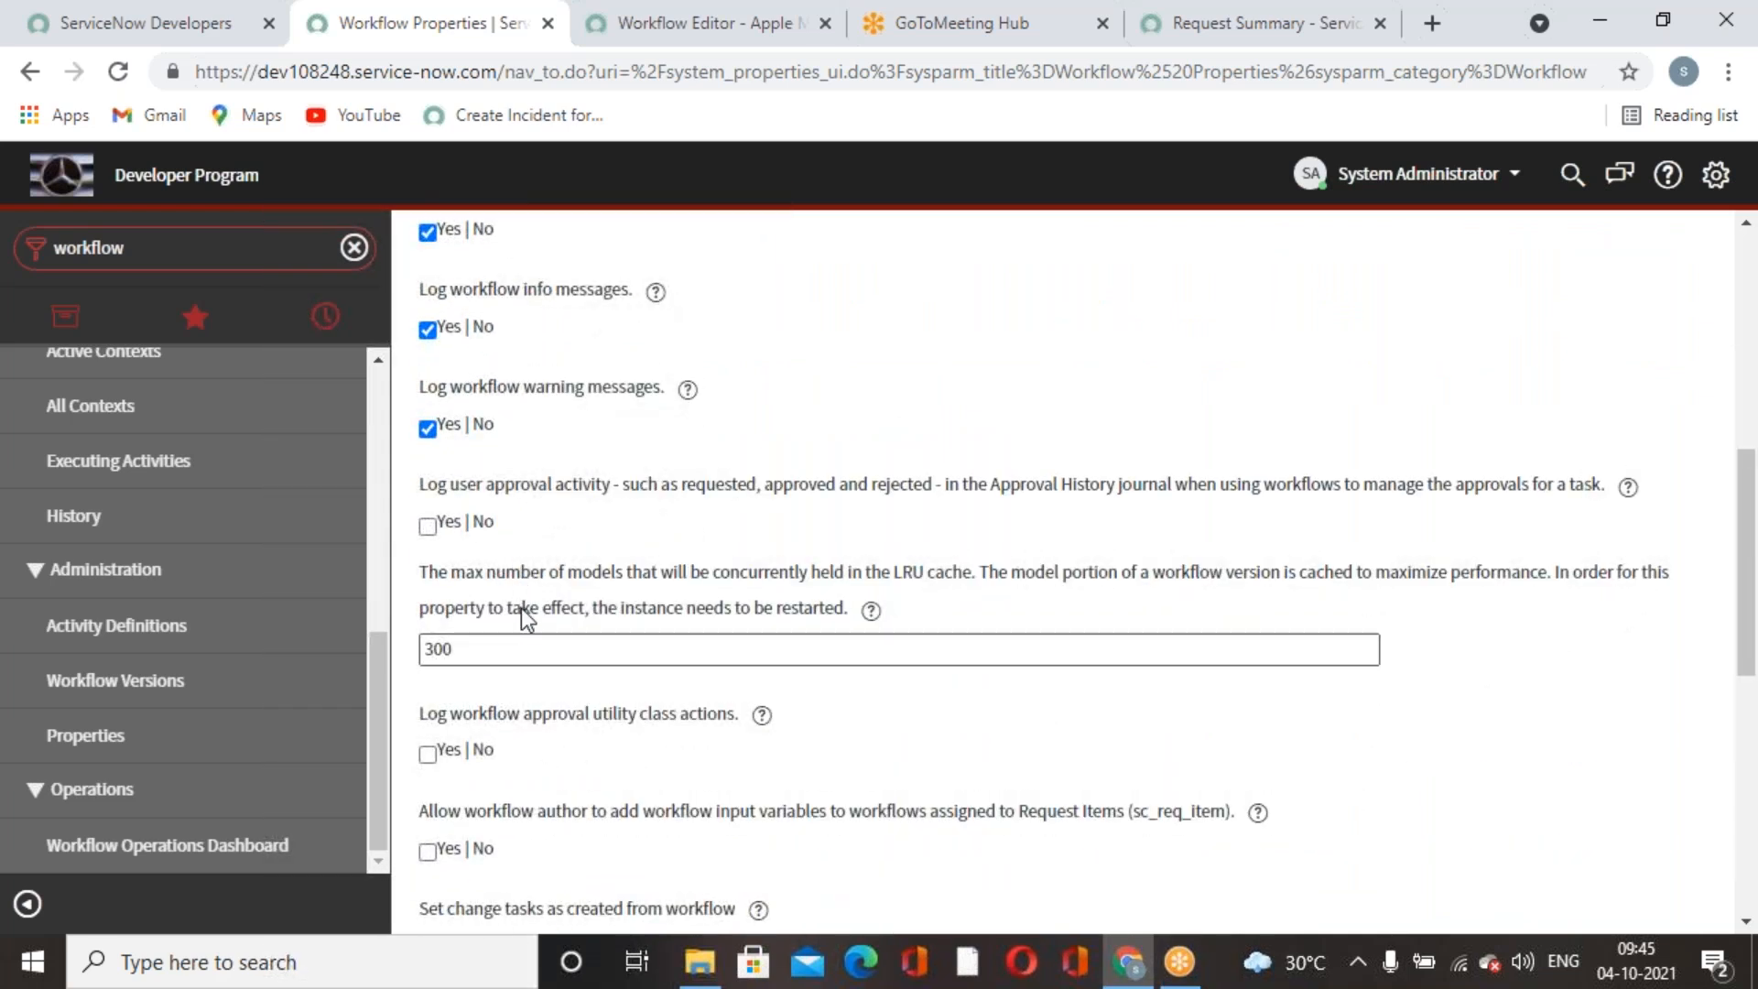
{"action": "scroll", "coordinate": [522, 612], "scroll_direction": "down", "scroll_amount": 2}
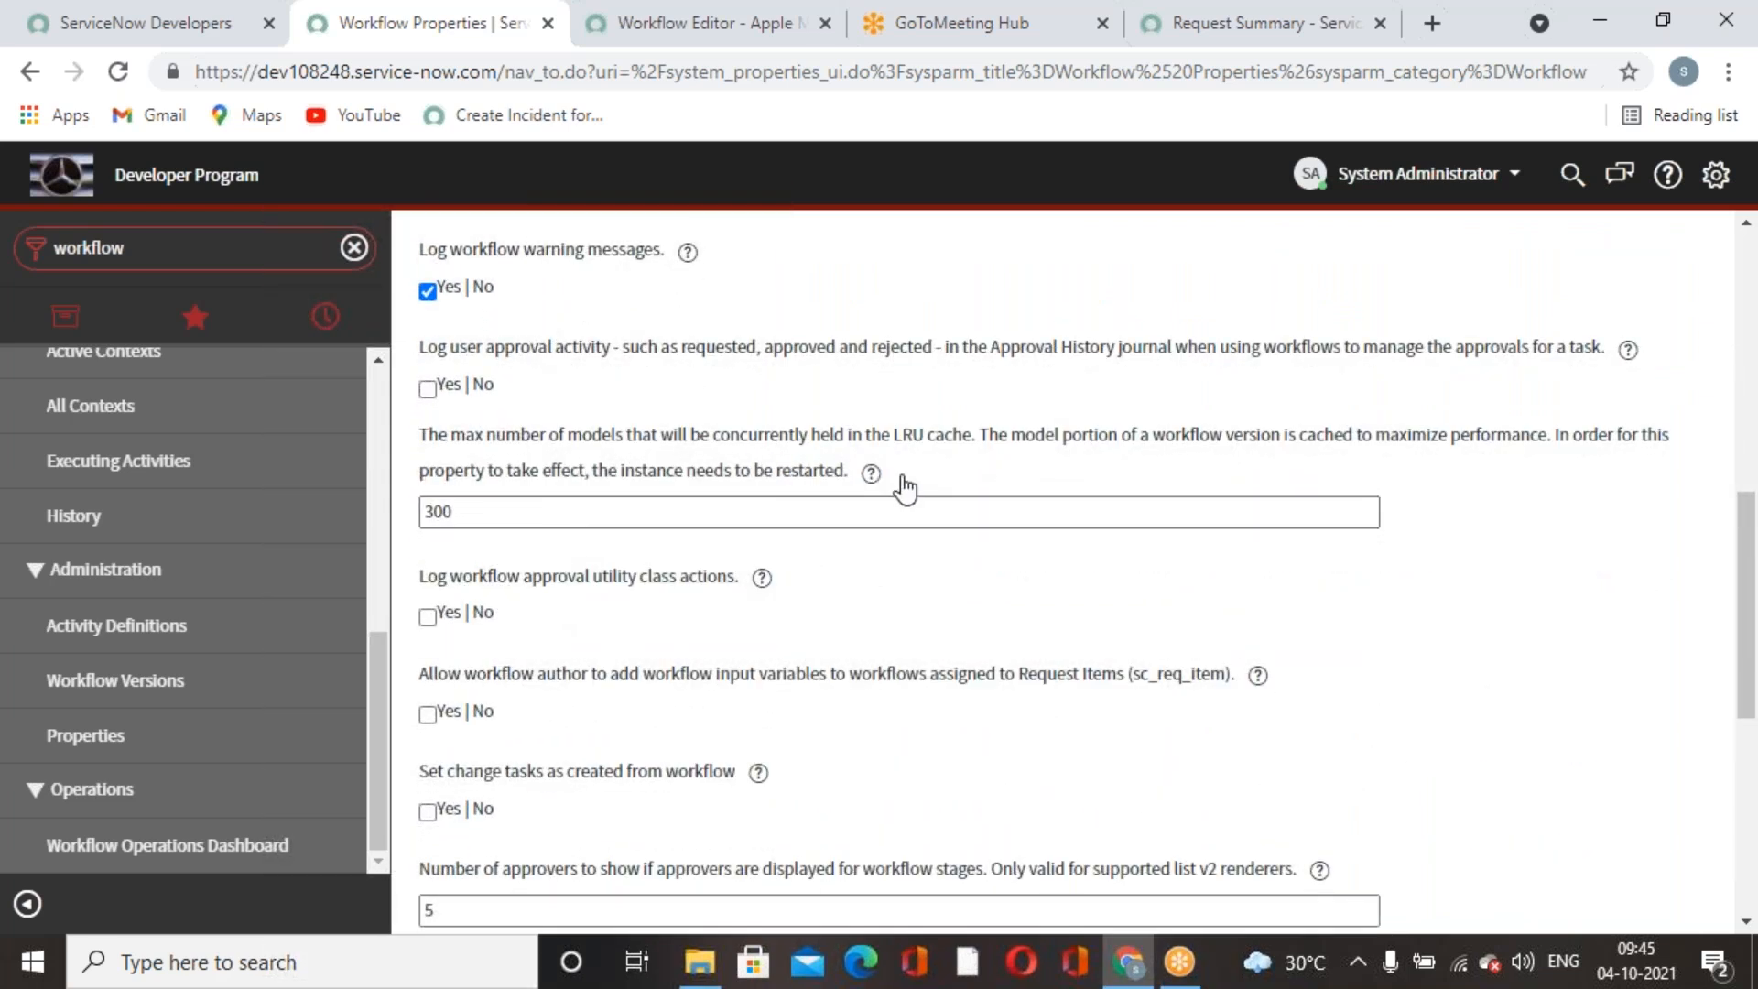
{"action": "scroll", "coordinate": [661, 632], "scroll_direction": "down", "scroll_amount": 2}
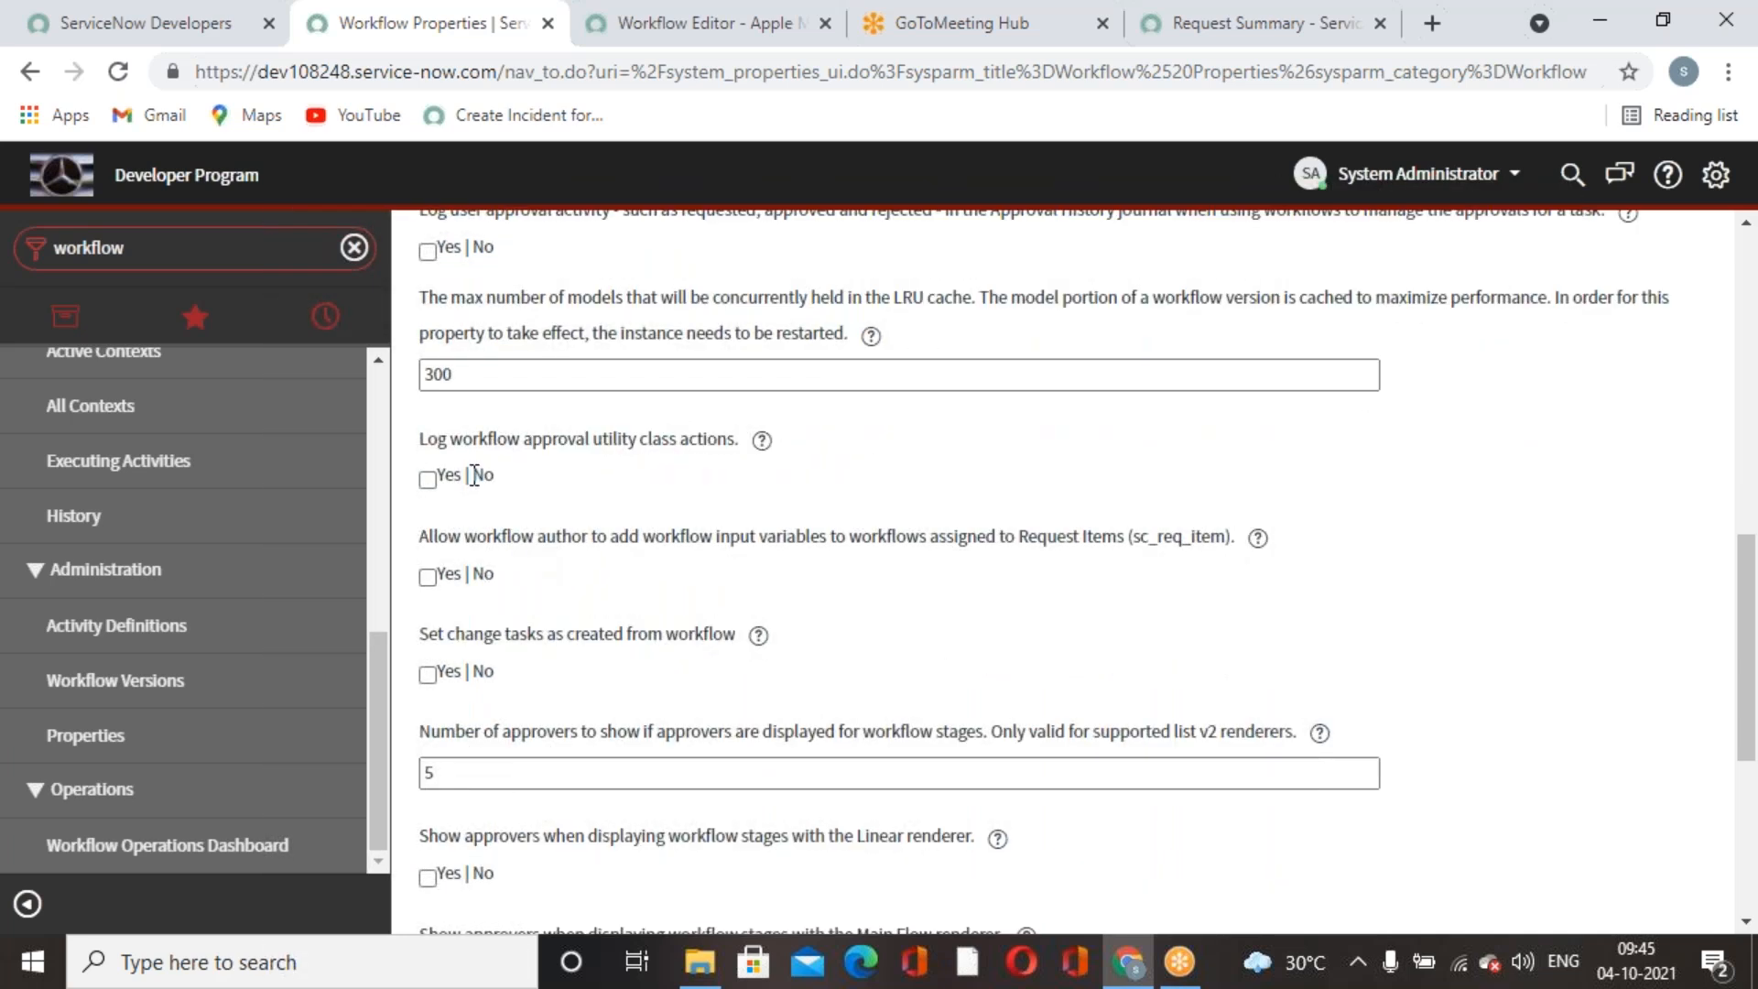
{"action": "scroll", "coordinate": [549, 604], "scroll_direction": "down", "scroll_amount": 2}
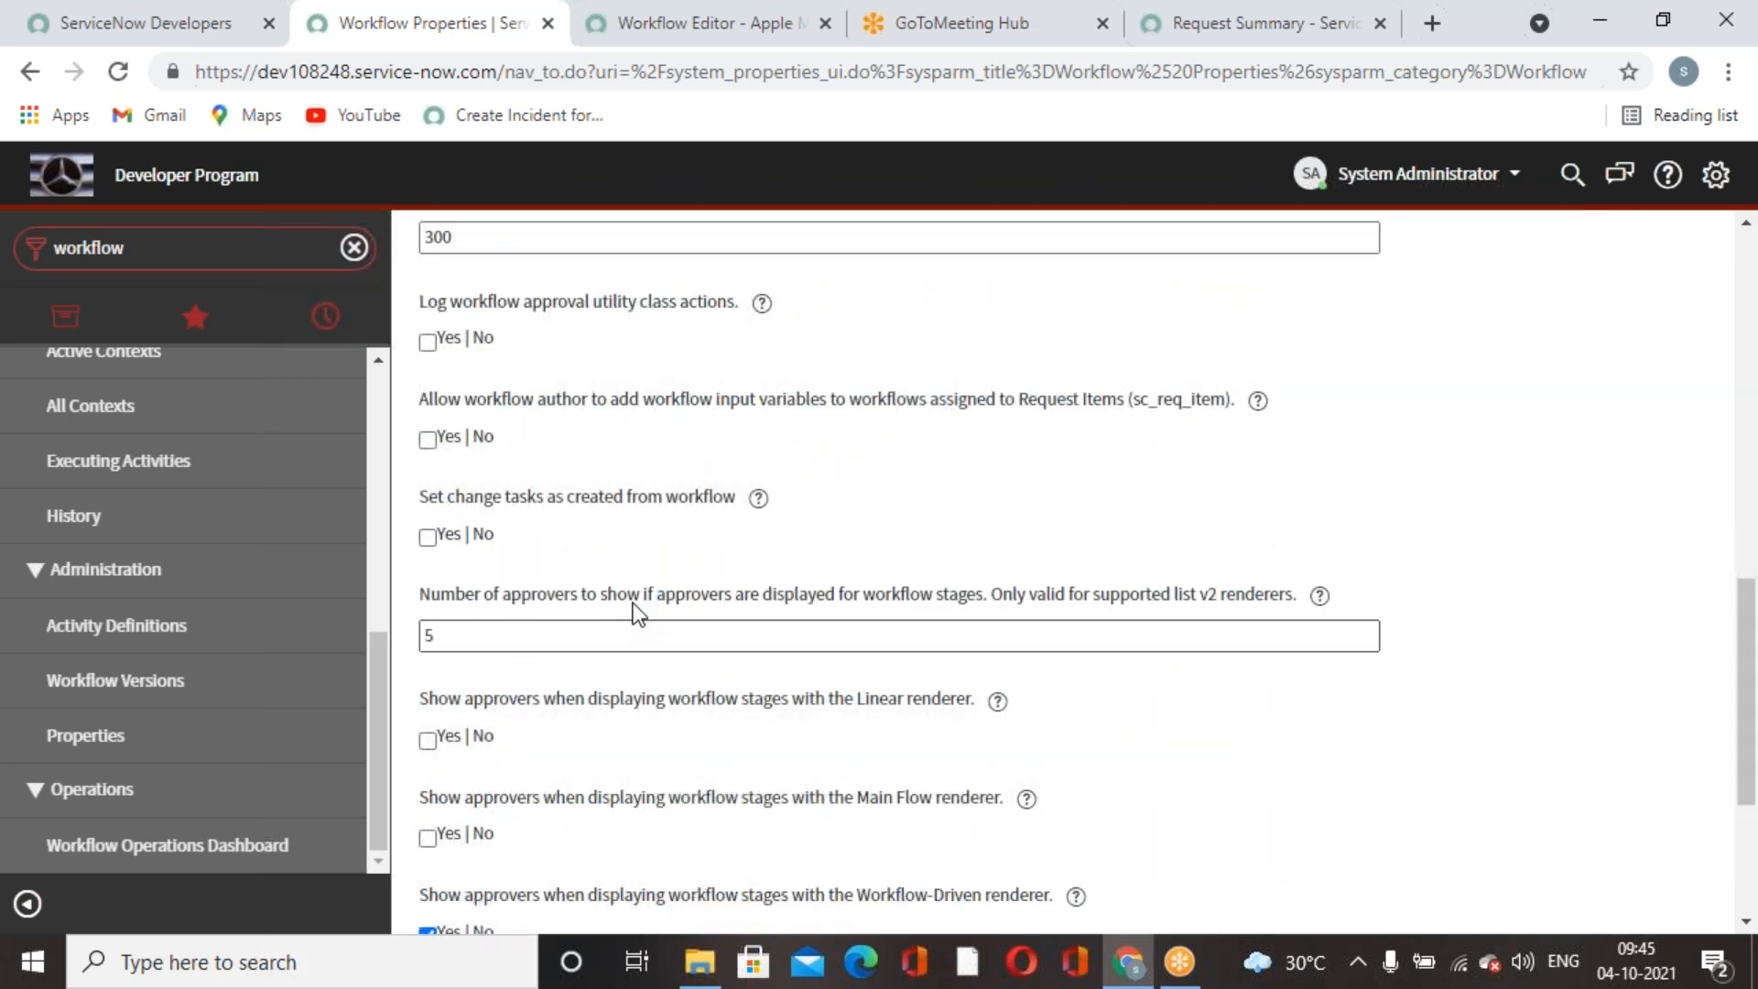
{"action": "scroll", "coordinate": [637, 612], "scroll_direction": "down", "scroll_amount": 4}
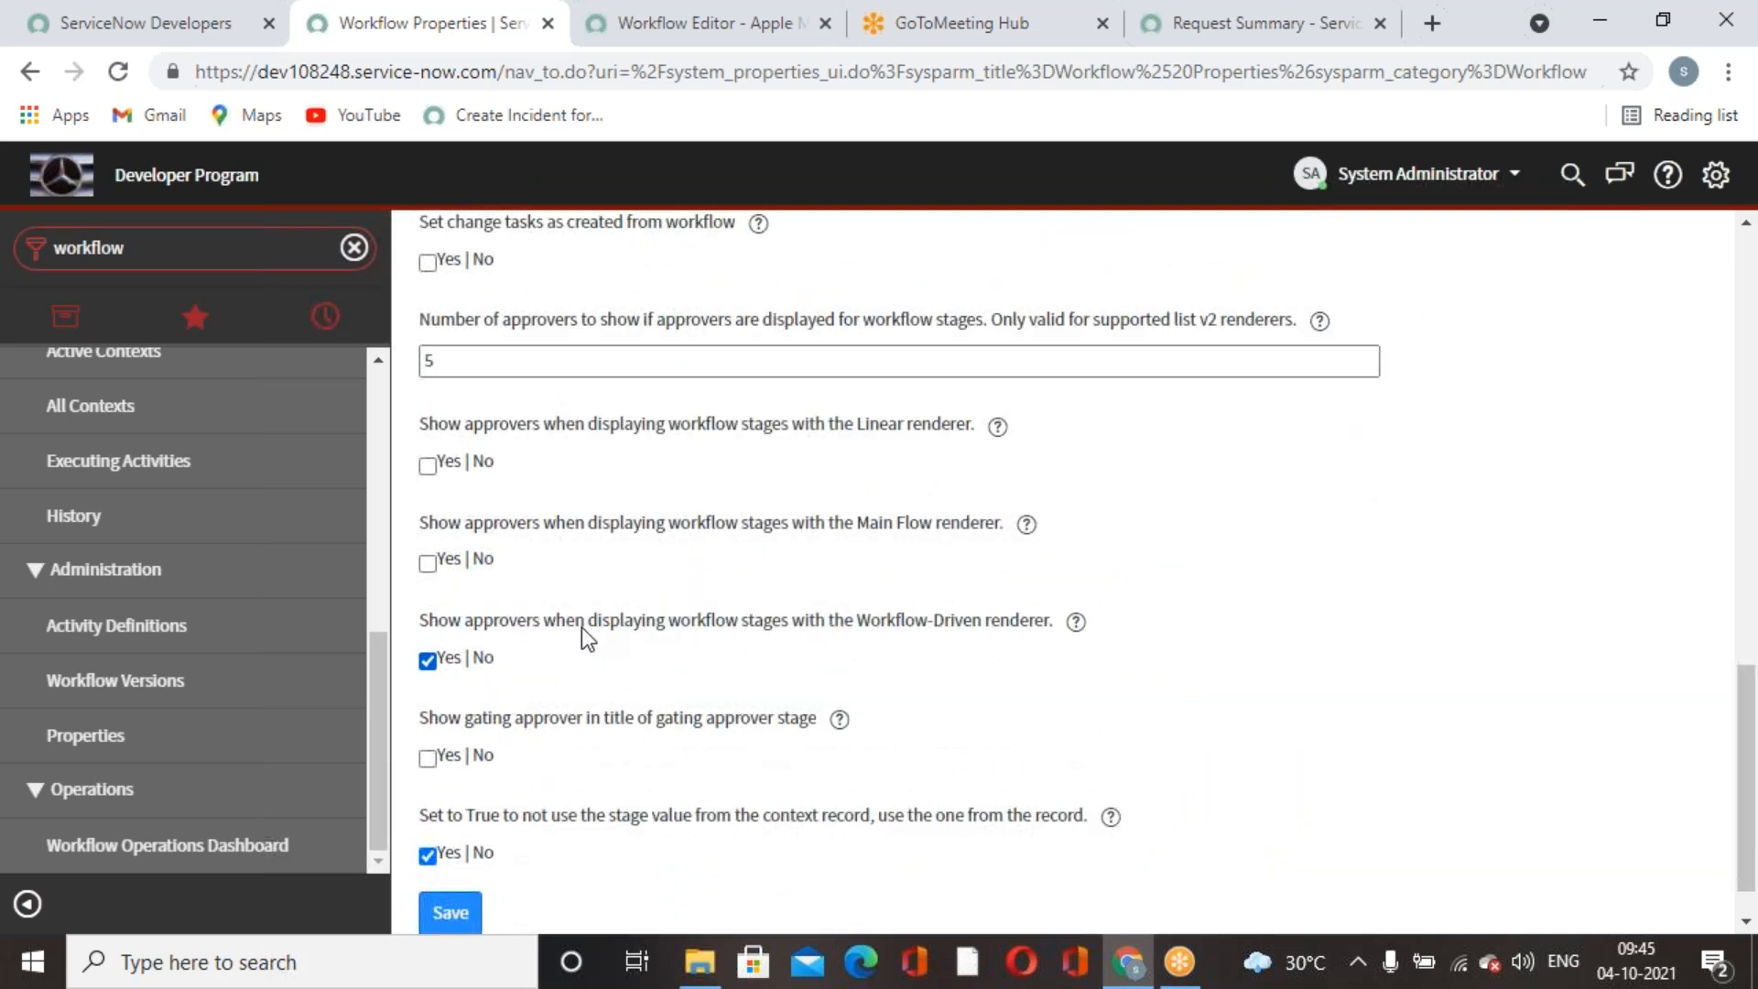
{"action": "scroll", "coordinate": [581, 628], "scroll_direction": "up", "scroll_amount": 10}
{"action": "scroll", "coordinate": [580, 630], "scroll_direction": "up", "scroll_amount": 5}
{"action": "scroll", "coordinate": [535, 525], "scroll_direction": "down", "scroll_amount": 2}
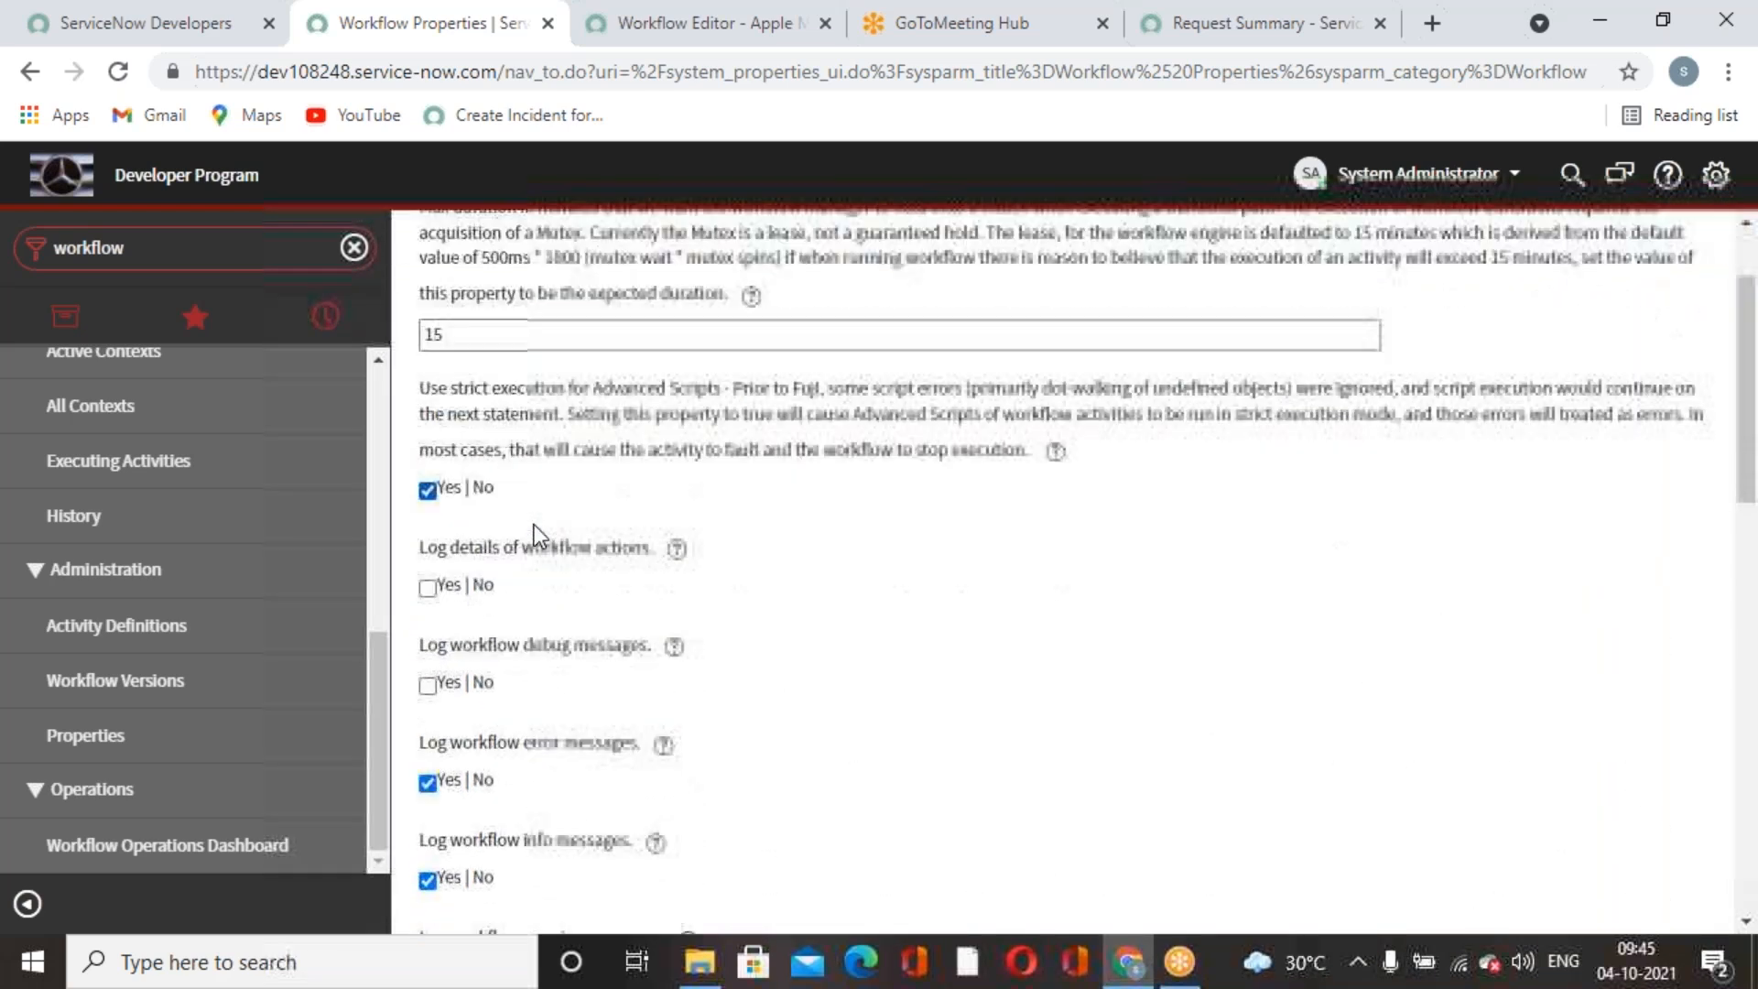
{"action": "scroll", "coordinate": [536, 526], "scroll_direction": "up", "scroll_amount": 2}
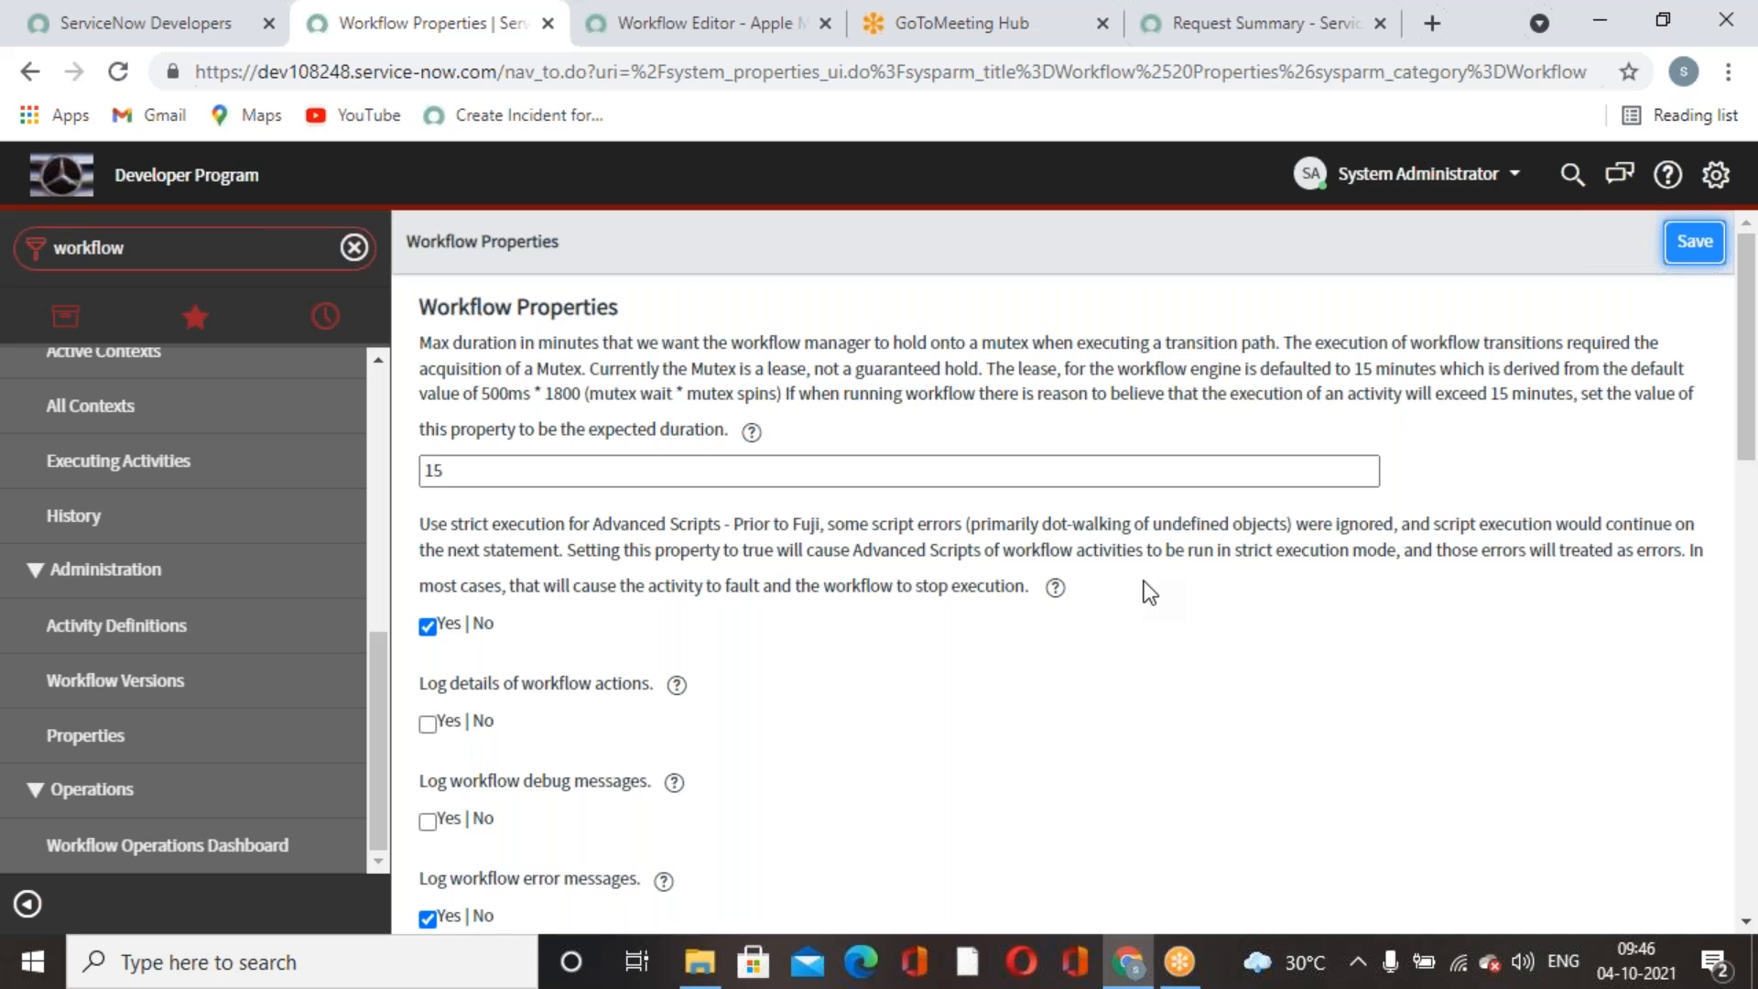
Switch to the Workflow Editor and look over the Apple Mac Pro 17 workflow from Begin to End.
{"action": "left_click", "coordinate": [701, 44]}
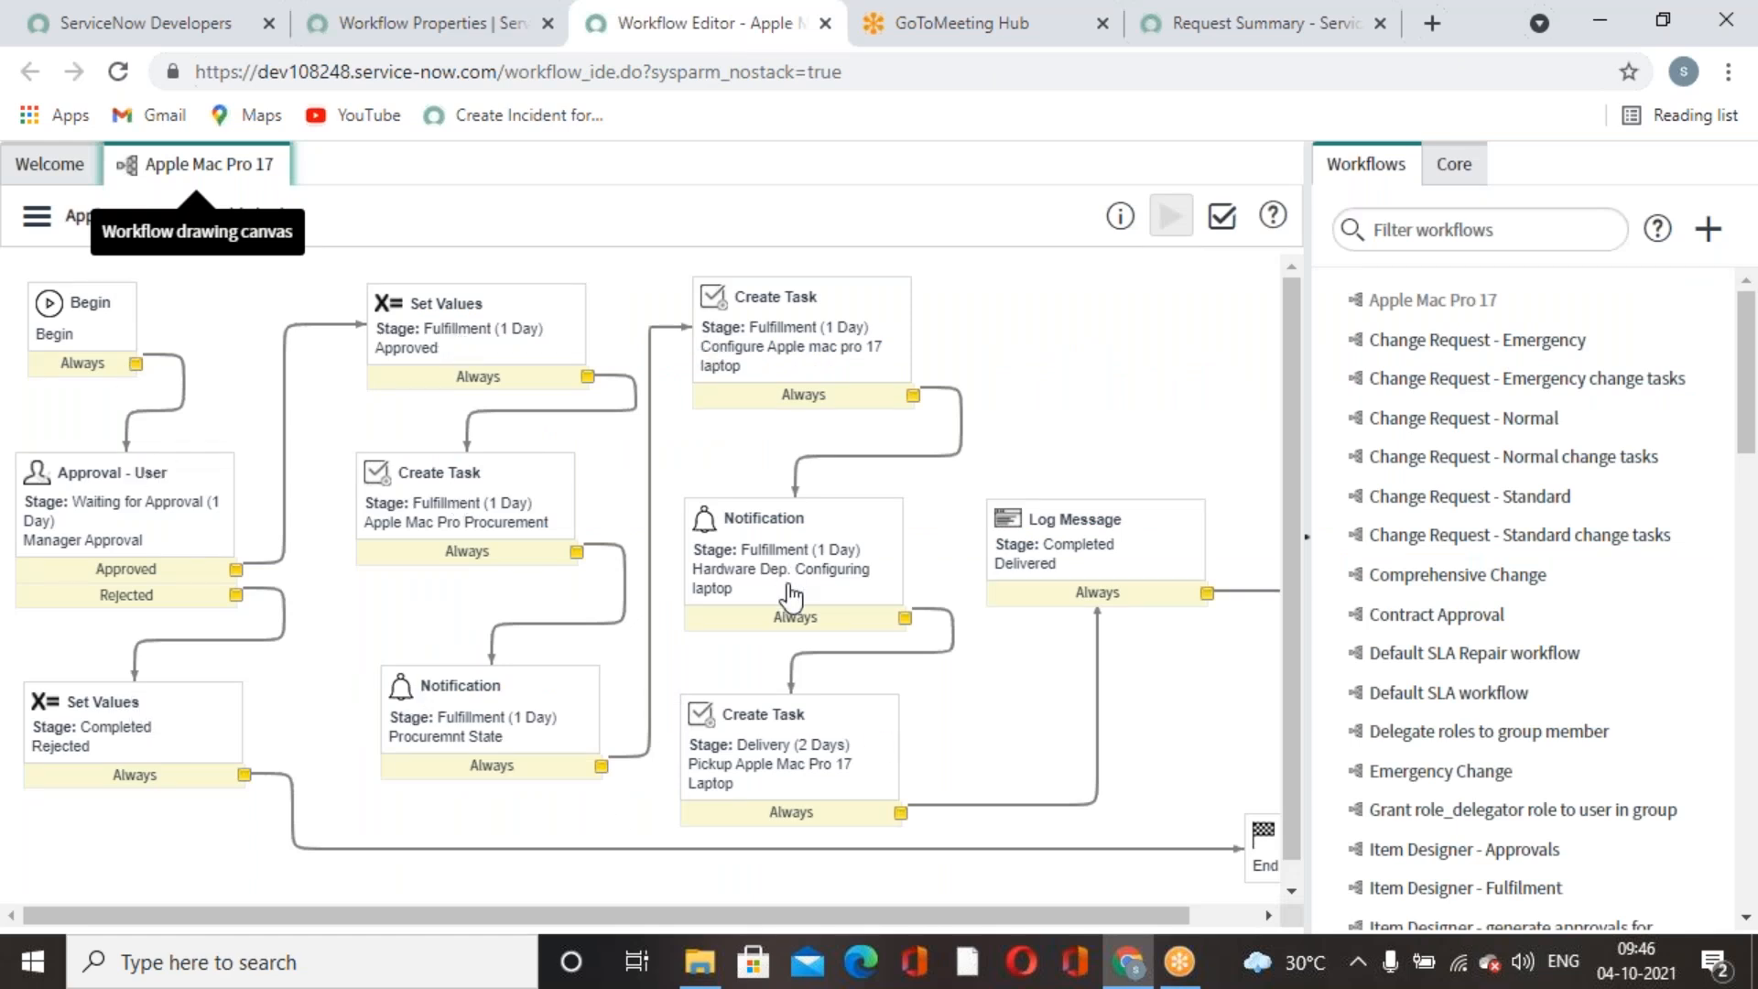
{"action": "left_click_drag", "start_coordinate": [981, 916], "coordinate": [1113, 921]}
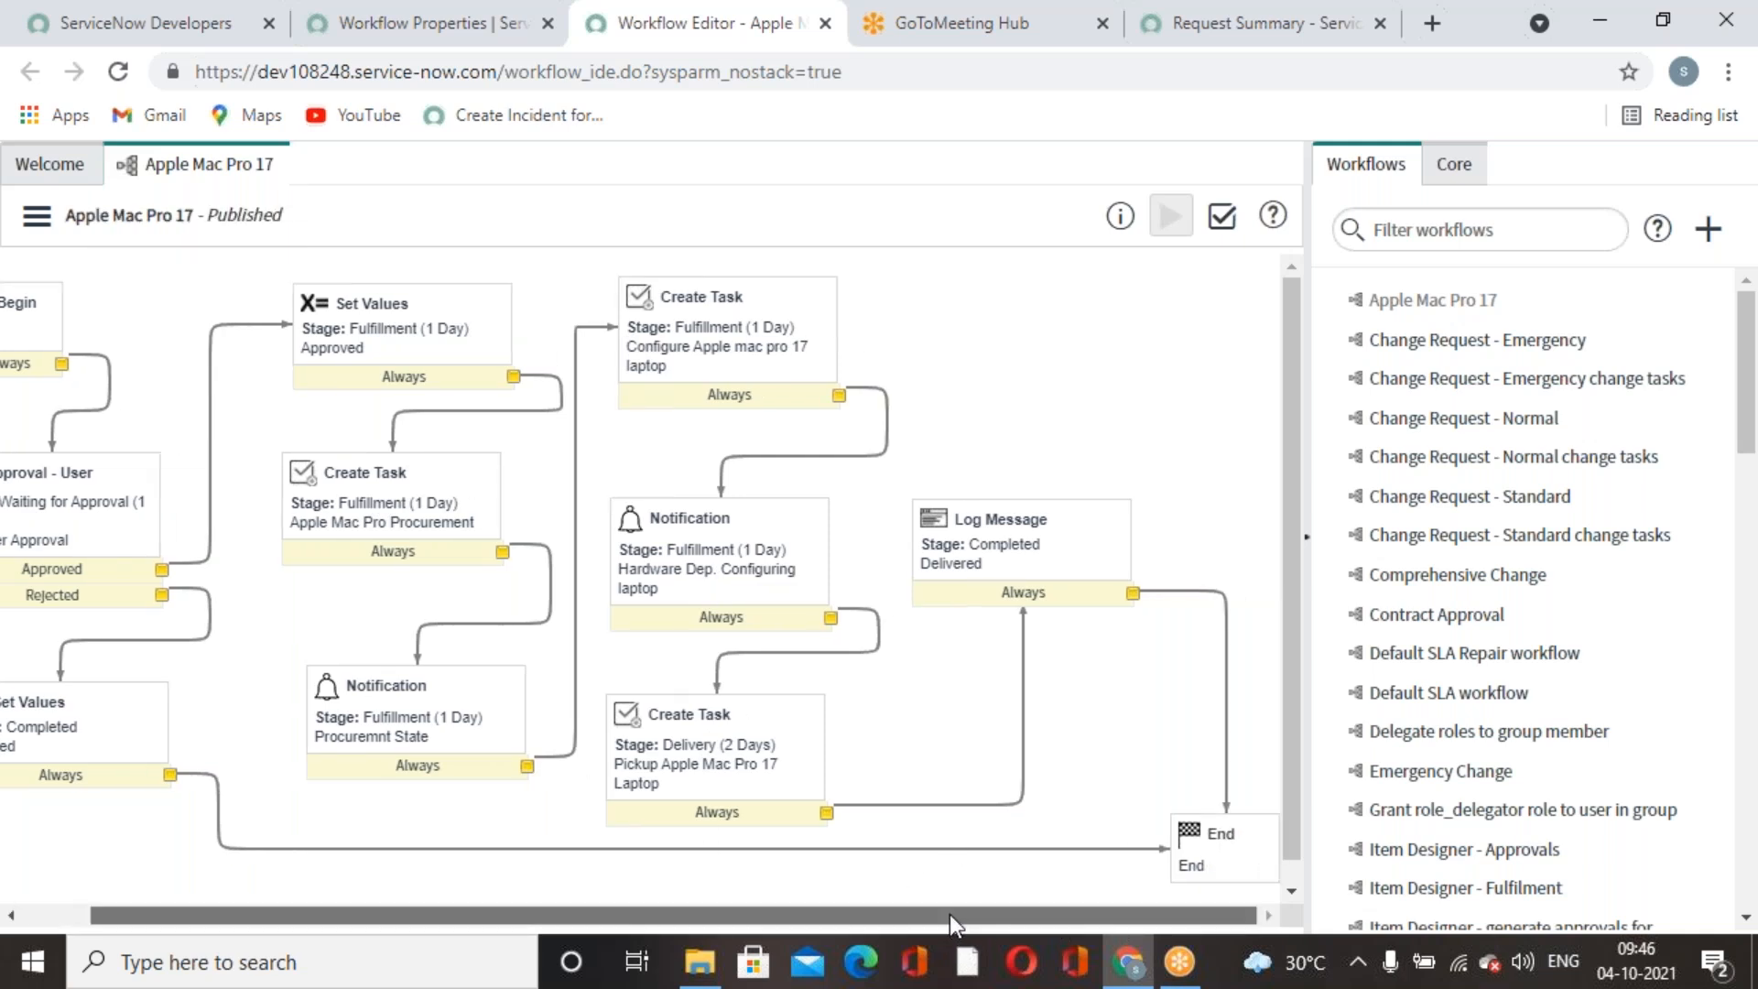
{"action": "left_click_drag", "start_coordinate": [948, 914], "coordinate": [878, 915]}
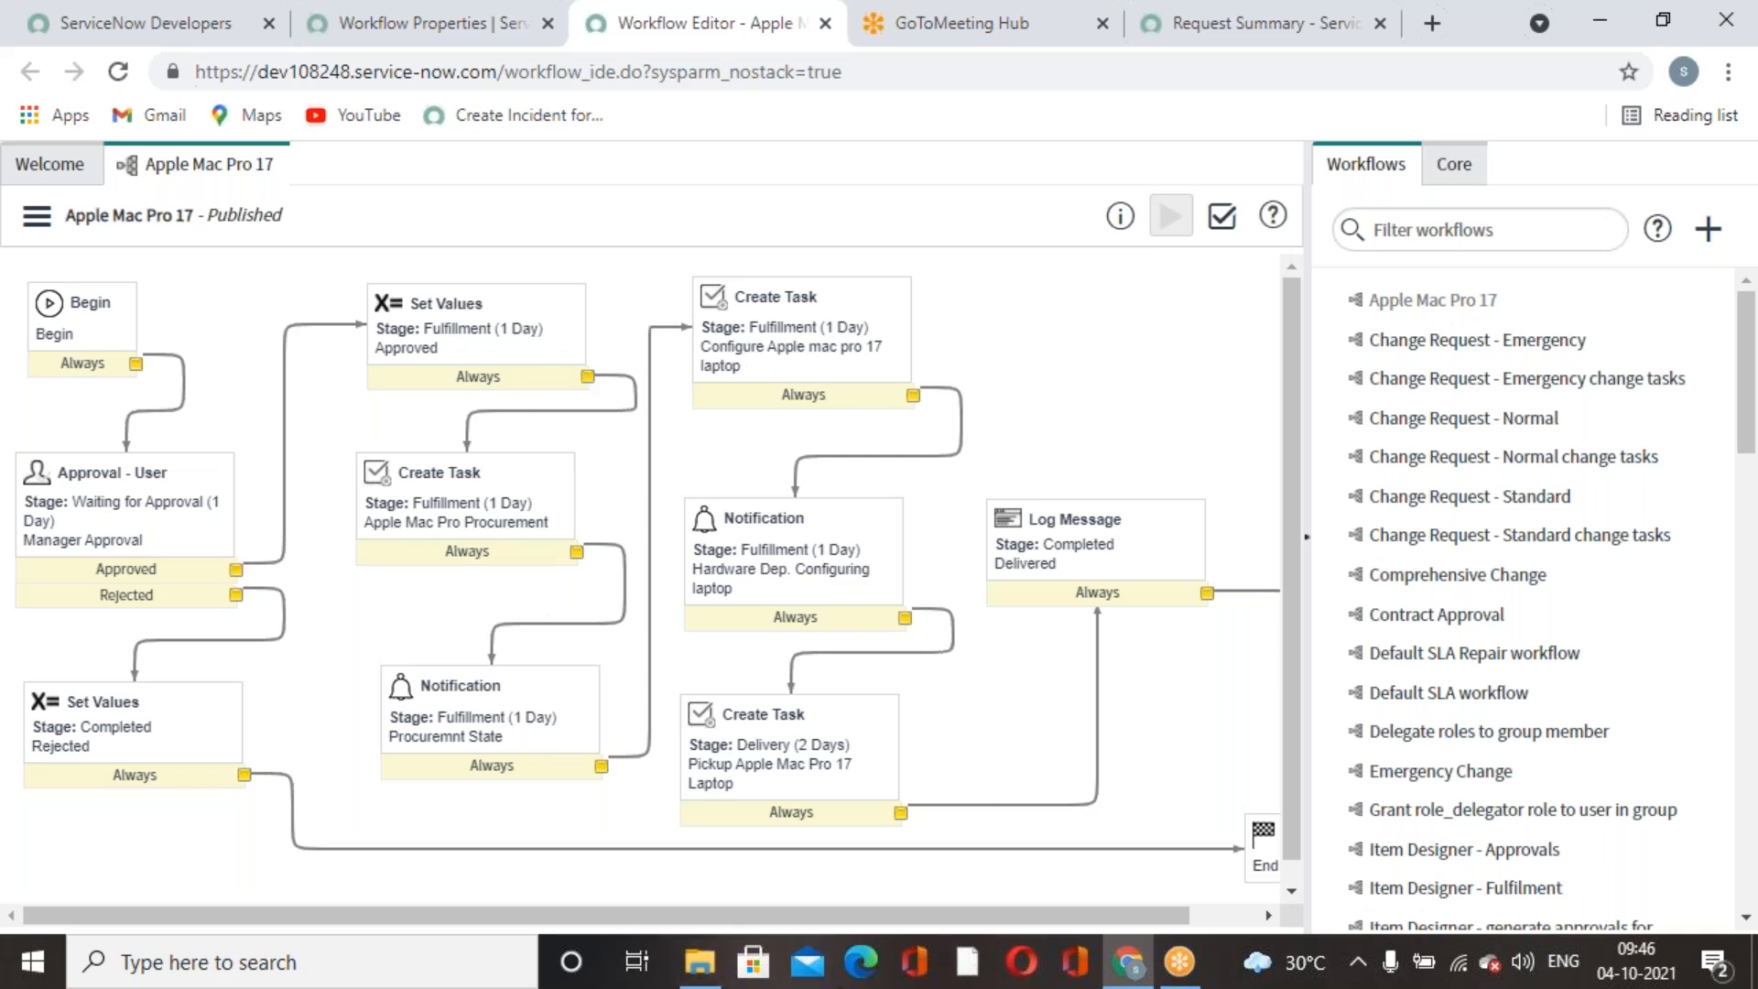
Return to the Workflow Properties page, review its settings once more, and clear the navigator filter.
{"action": "left_click", "coordinate": [440, 21]}
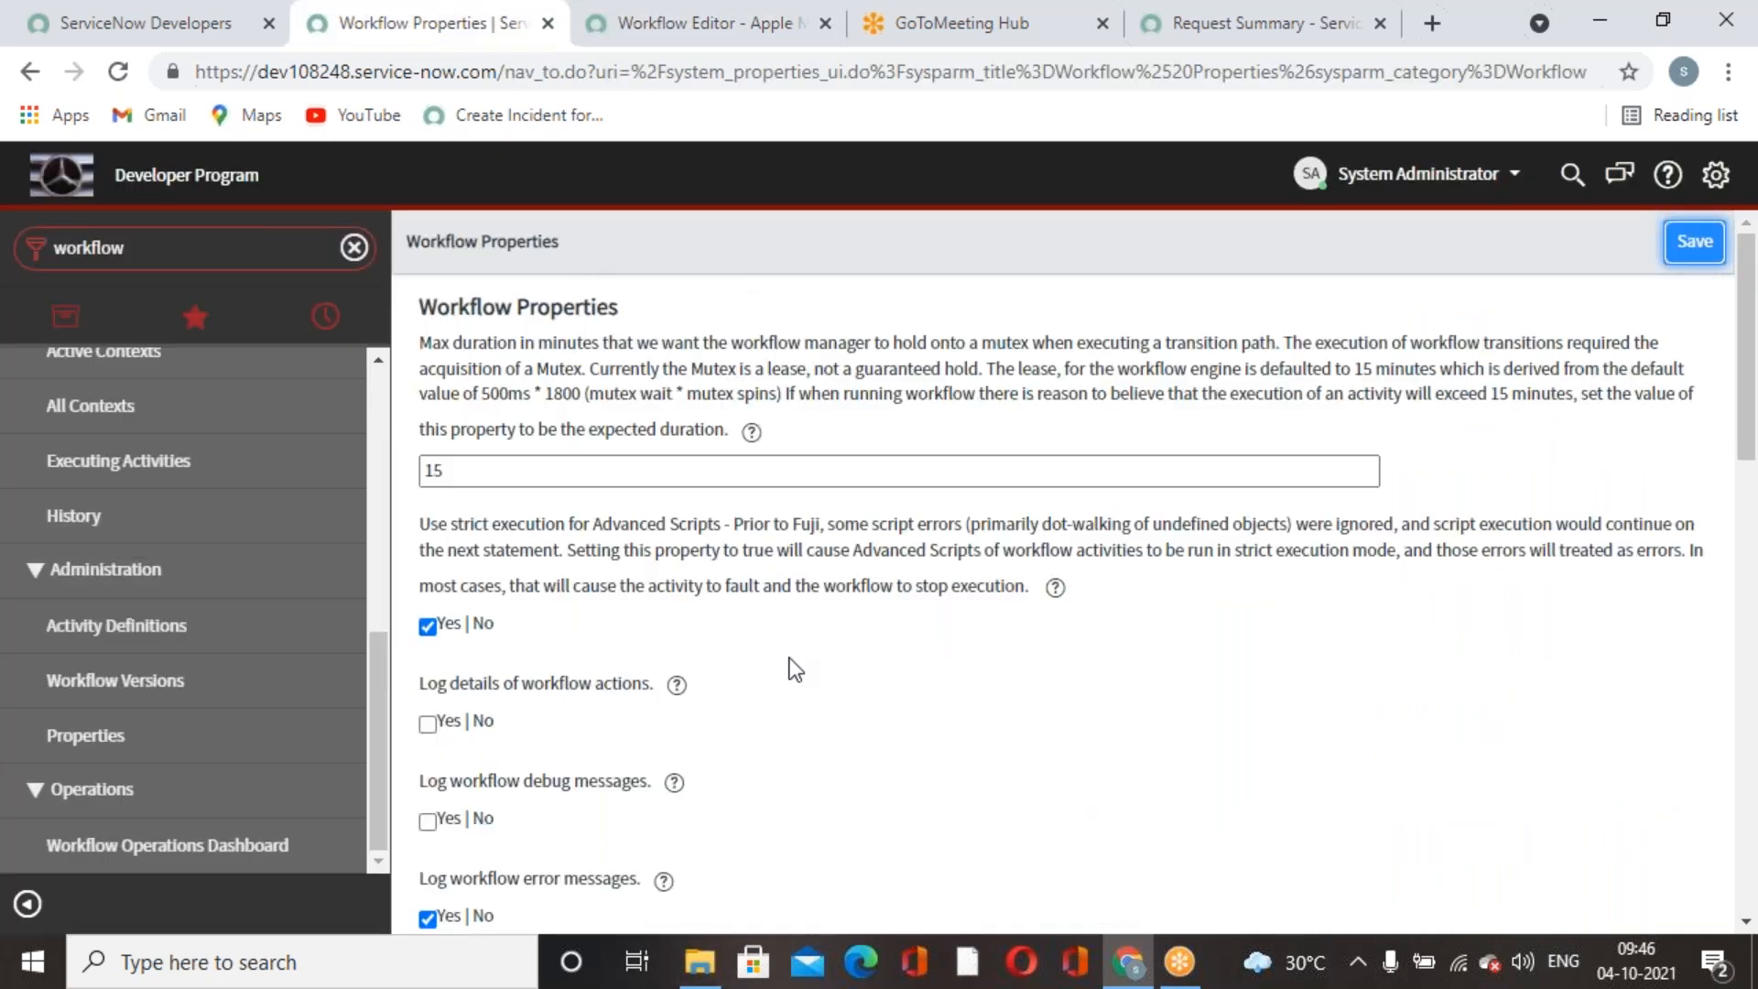
{"action": "scroll", "coordinate": [794, 668], "scroll_direction": "down", "scroll_amount": 10}
{"action": "scroll", "coordinate": [794, 668], "scroll_direction": "up", "scroll_amount": 10}
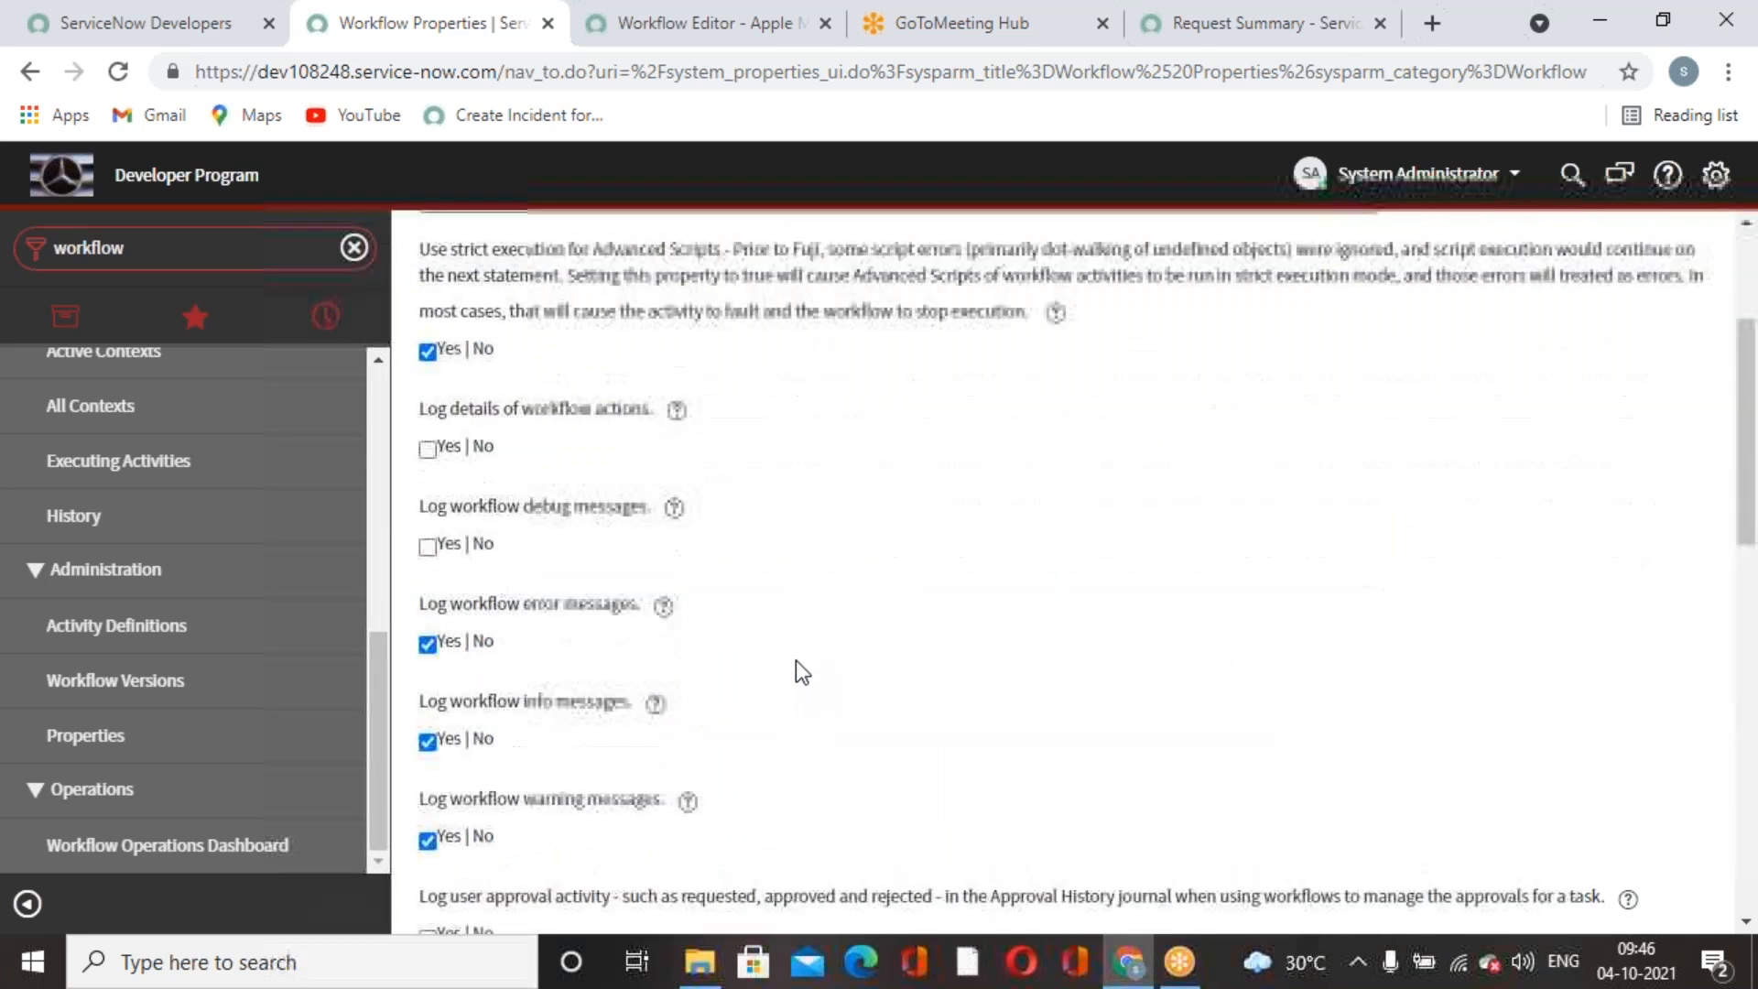
{"action": "scroll", "coordinate": [796, 664], "scroll_direction": "down", "scroll_amount": 10}
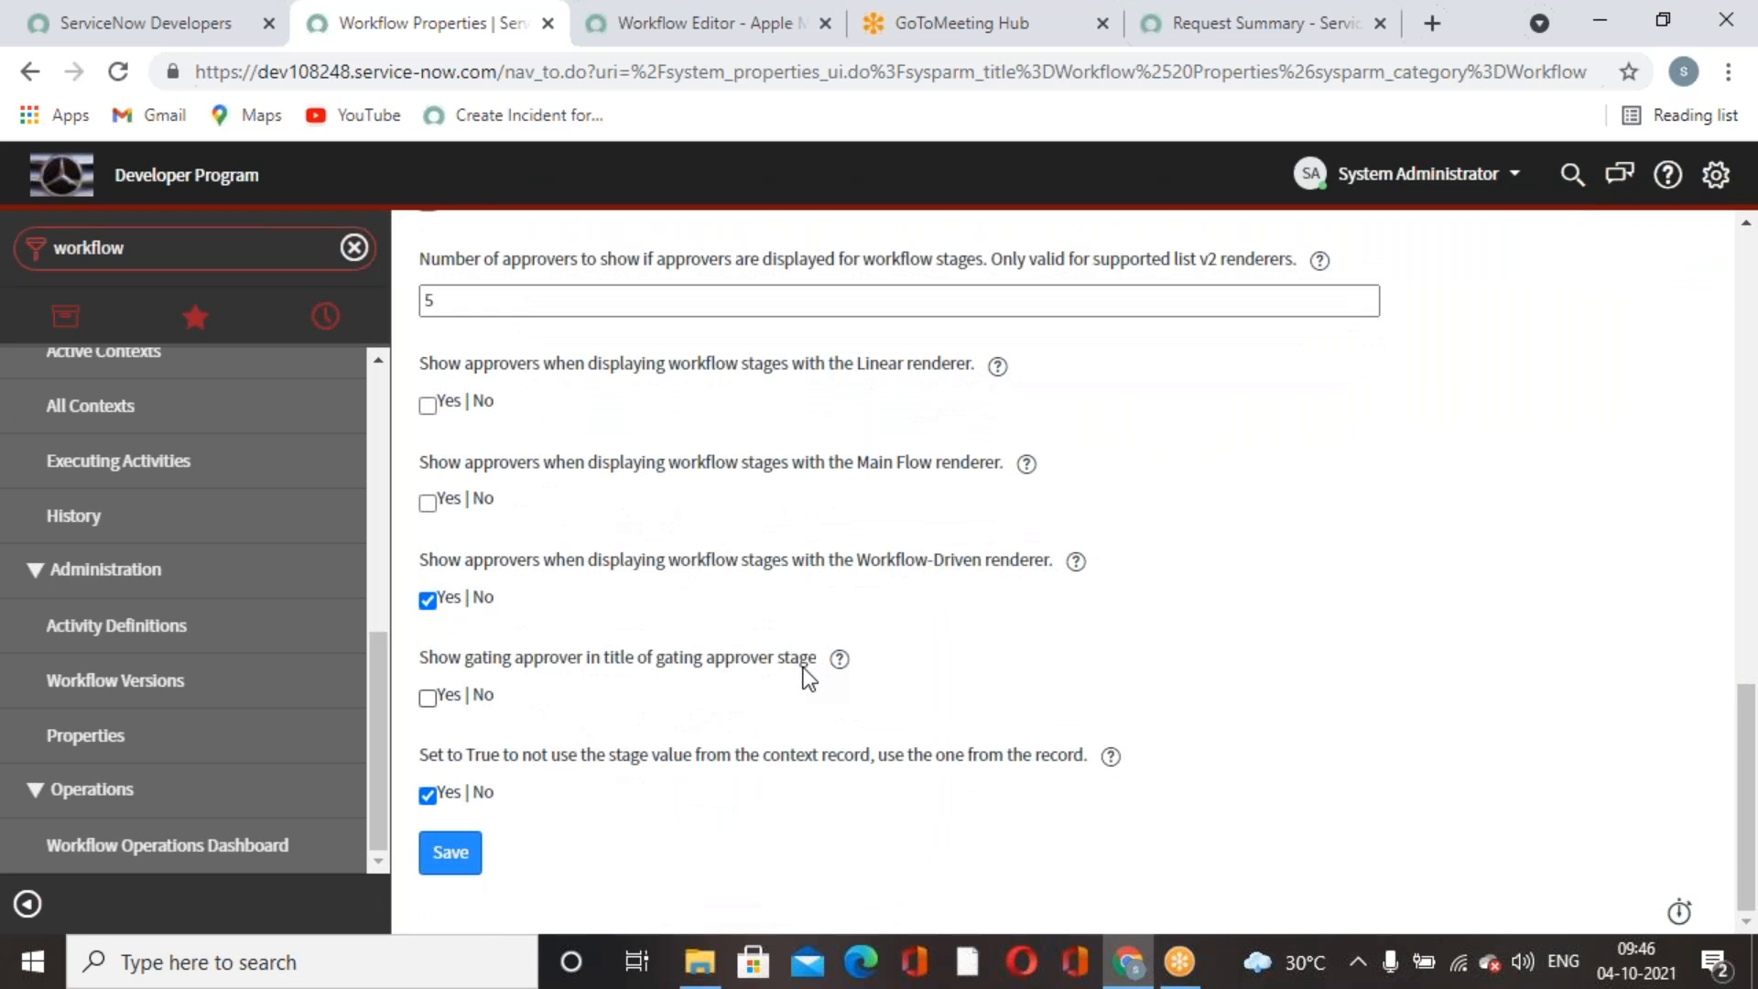
{"action": "scroll", "coordinate": [808, 677], "scroll_direction": "up", "scroll_amount": 10}
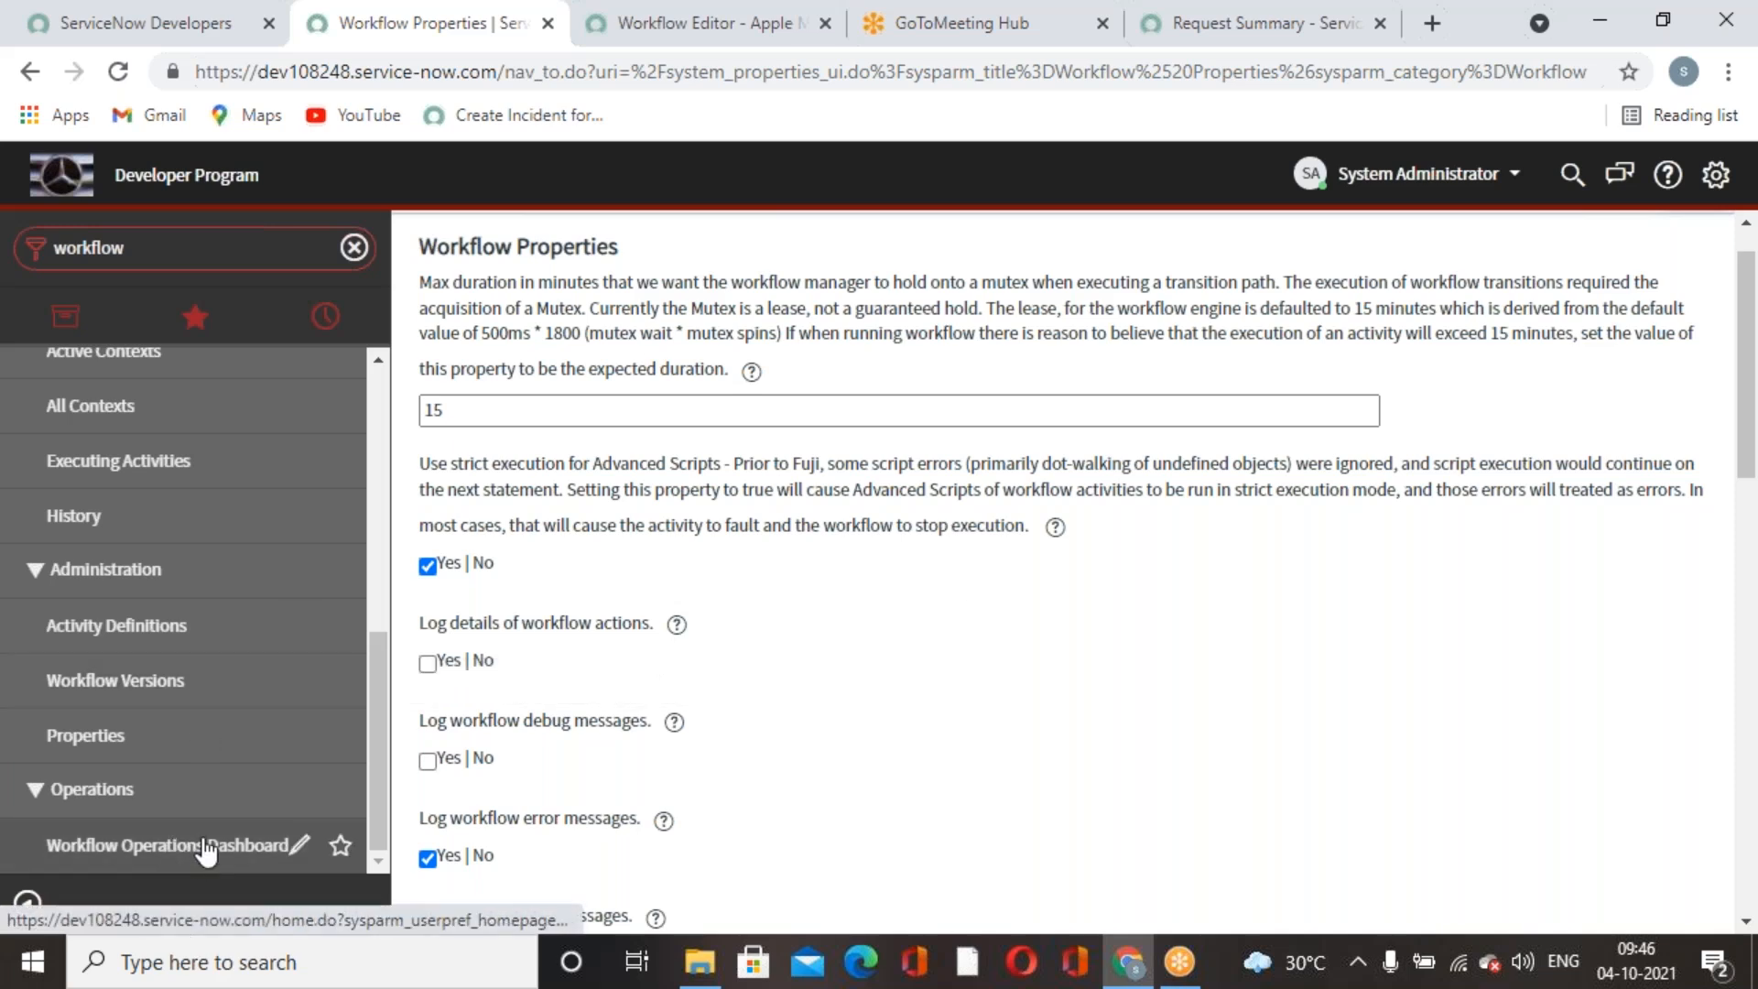
{"action": "scroll", "coordinate": [1007, 705], "scroll_direction": "up", "scroll_amount": 1}
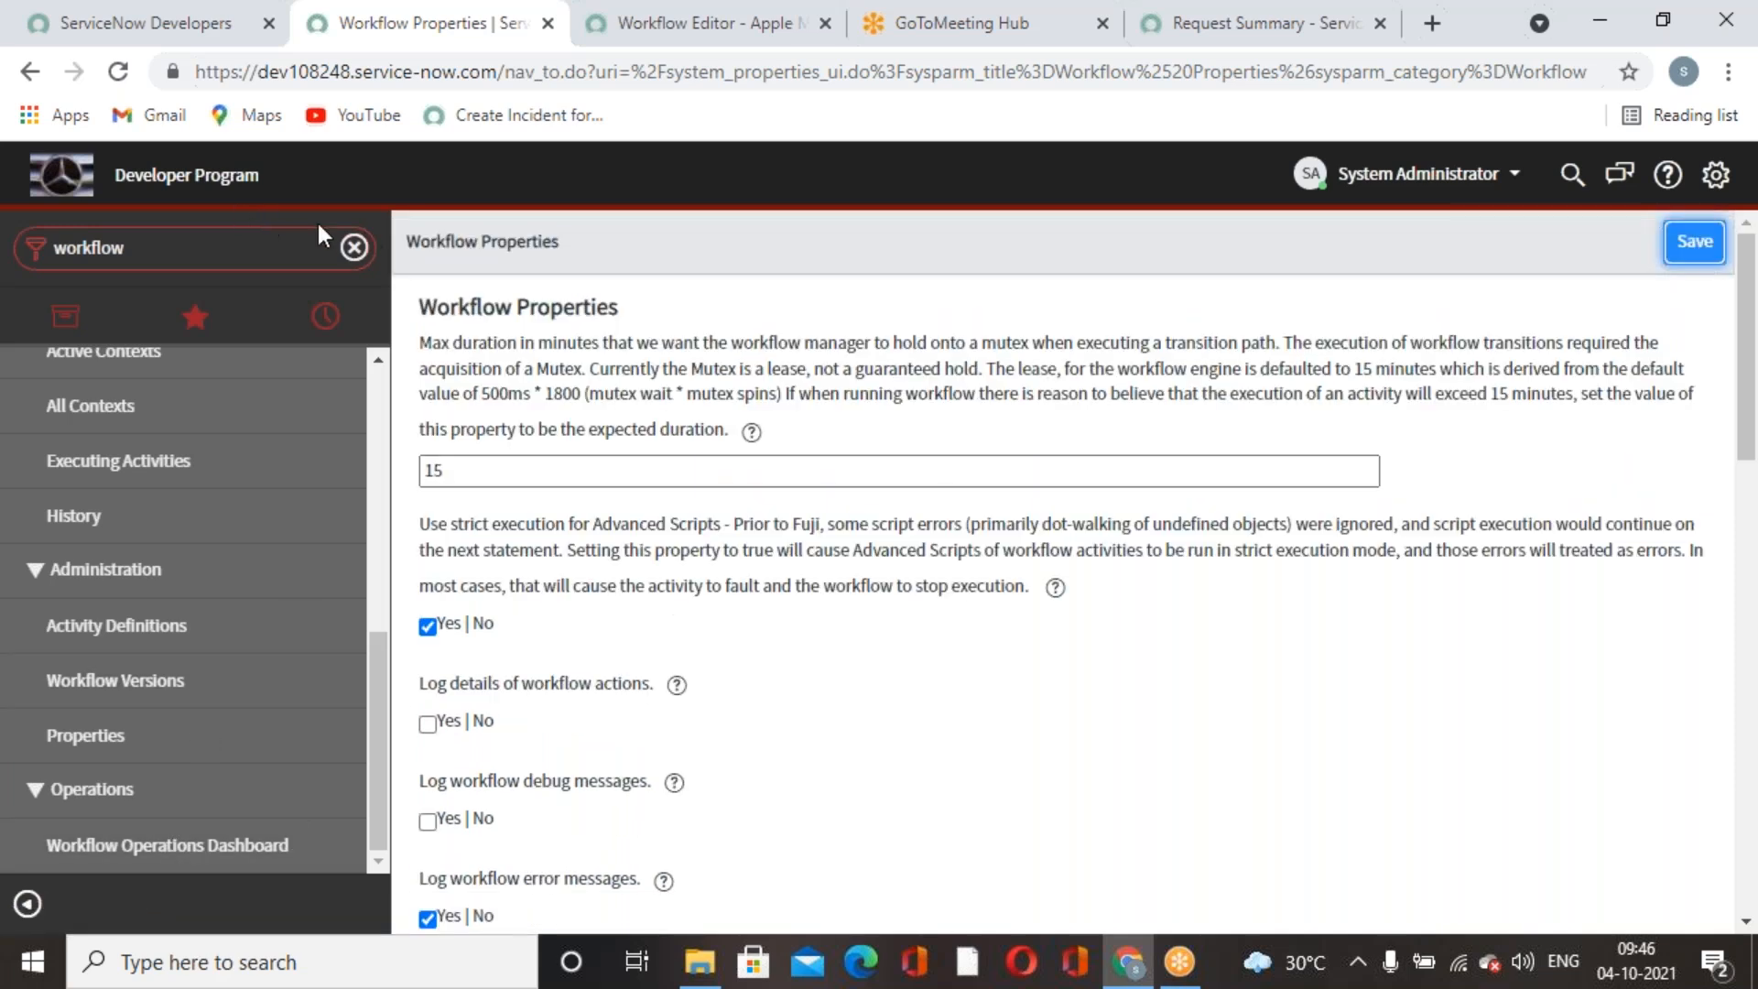
{"action": "left_click", "coordinate": [353, 247]}
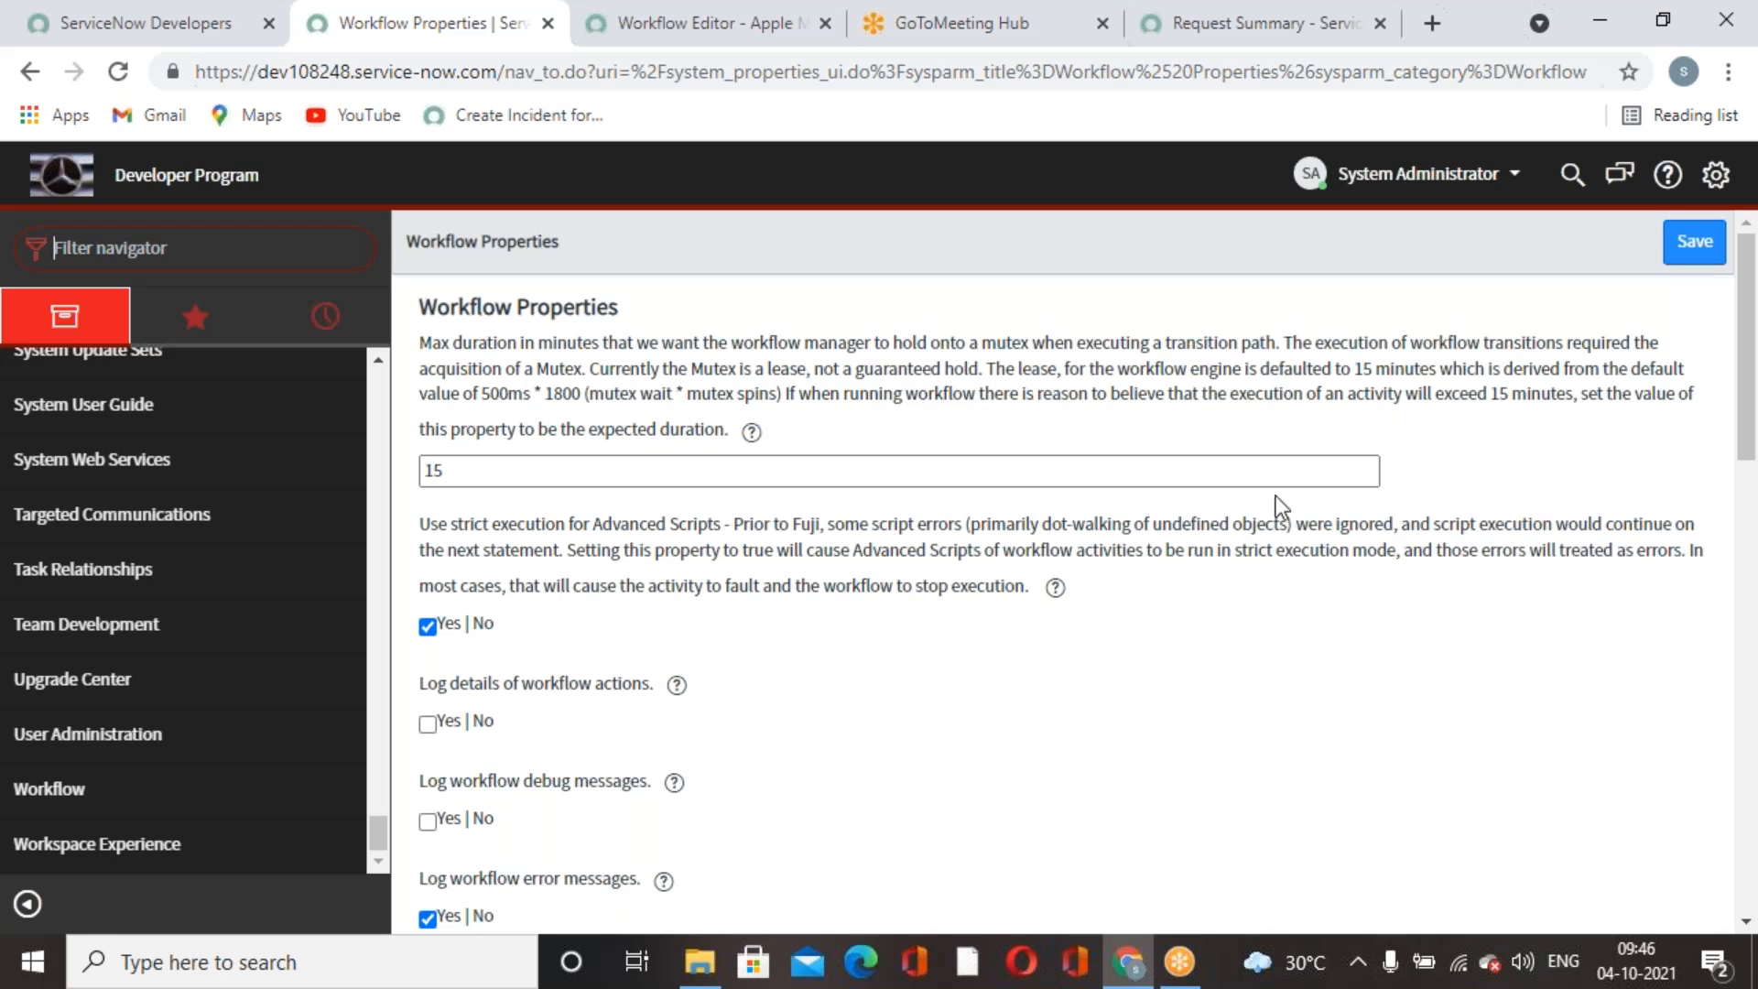
{"action": "scroll", "coordinate": [943, 755], "scroll_direction": "down", "scroll_amount": 15}
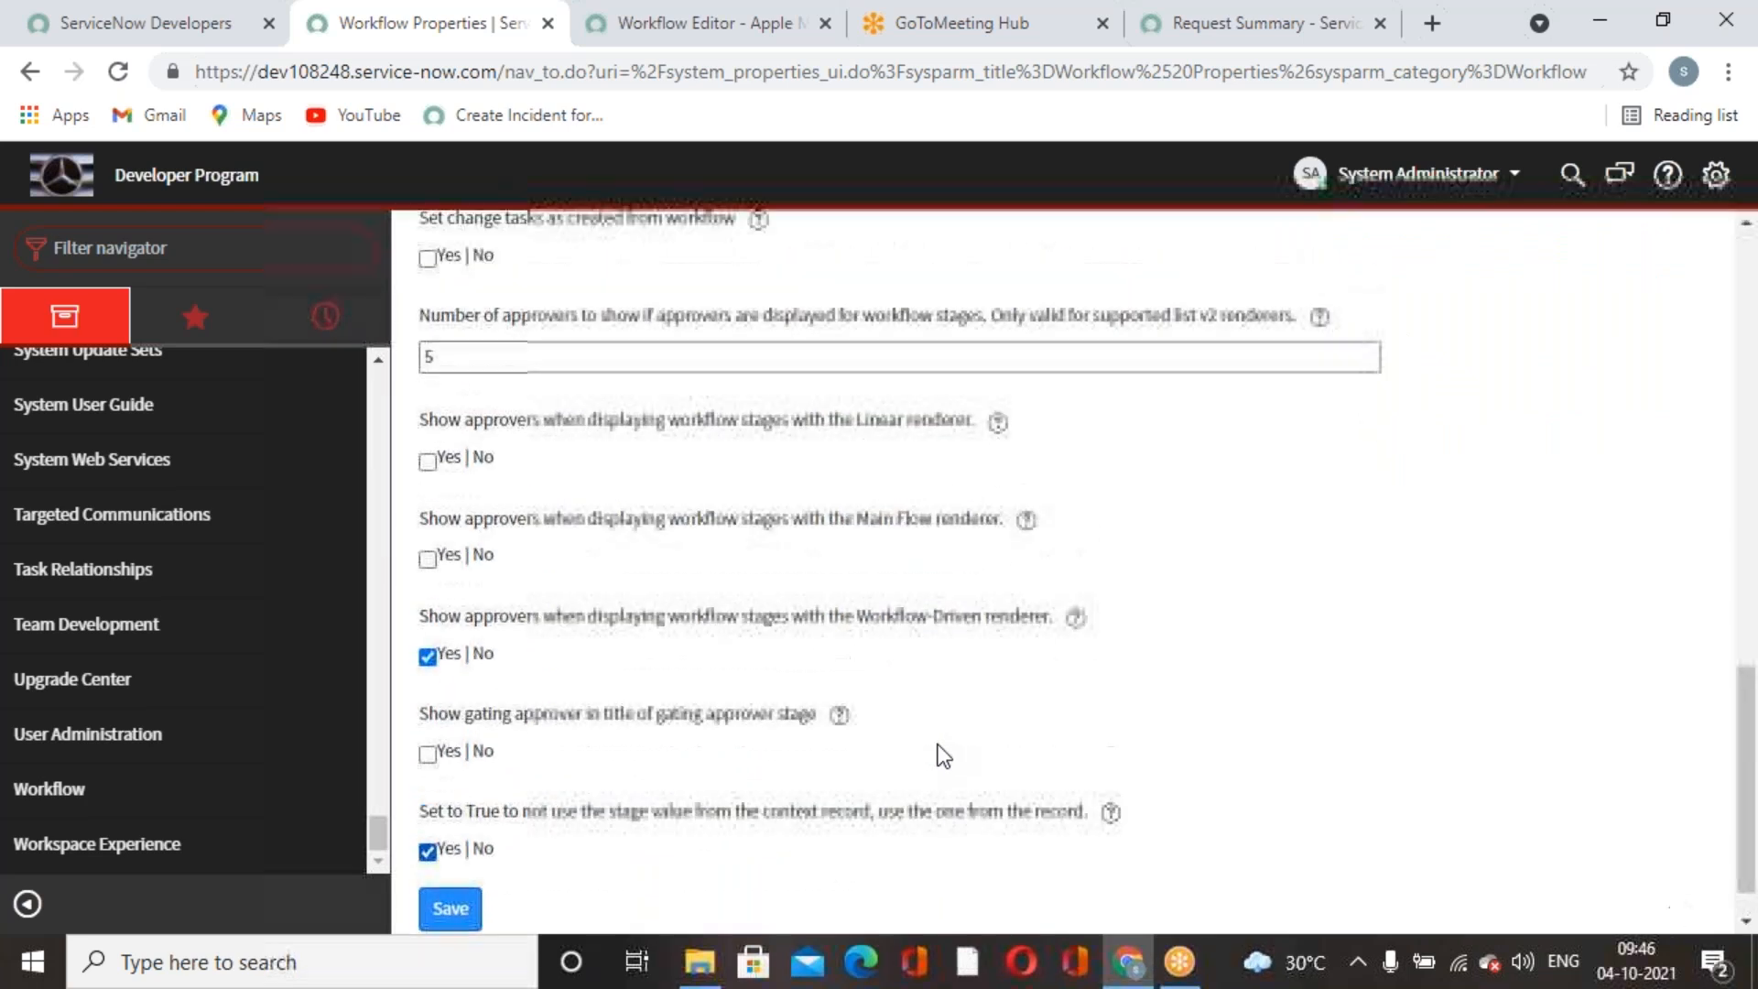
{"action": "scroll", "coordinate": [943, 755], "scroll_direction": "up", "scroll_amount": 15}
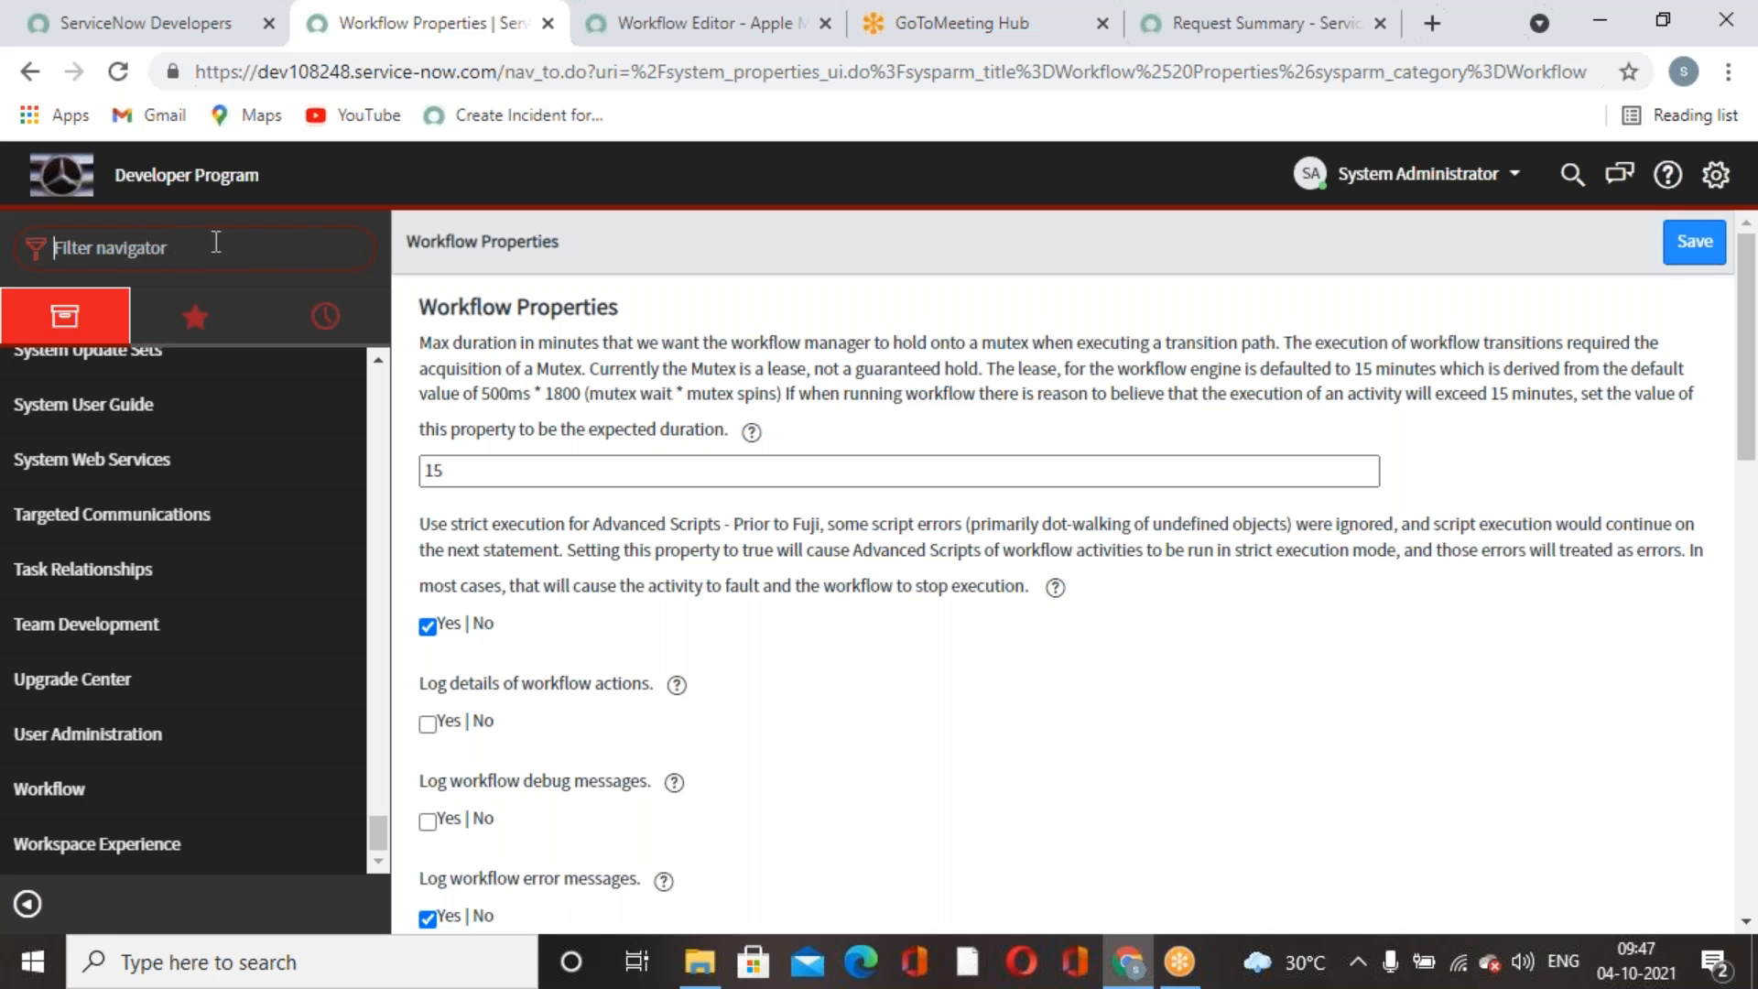
{"action": "scroll", "coordinate": [1058, 635], "scroll_direction": "down", "scroll_amount": 15}
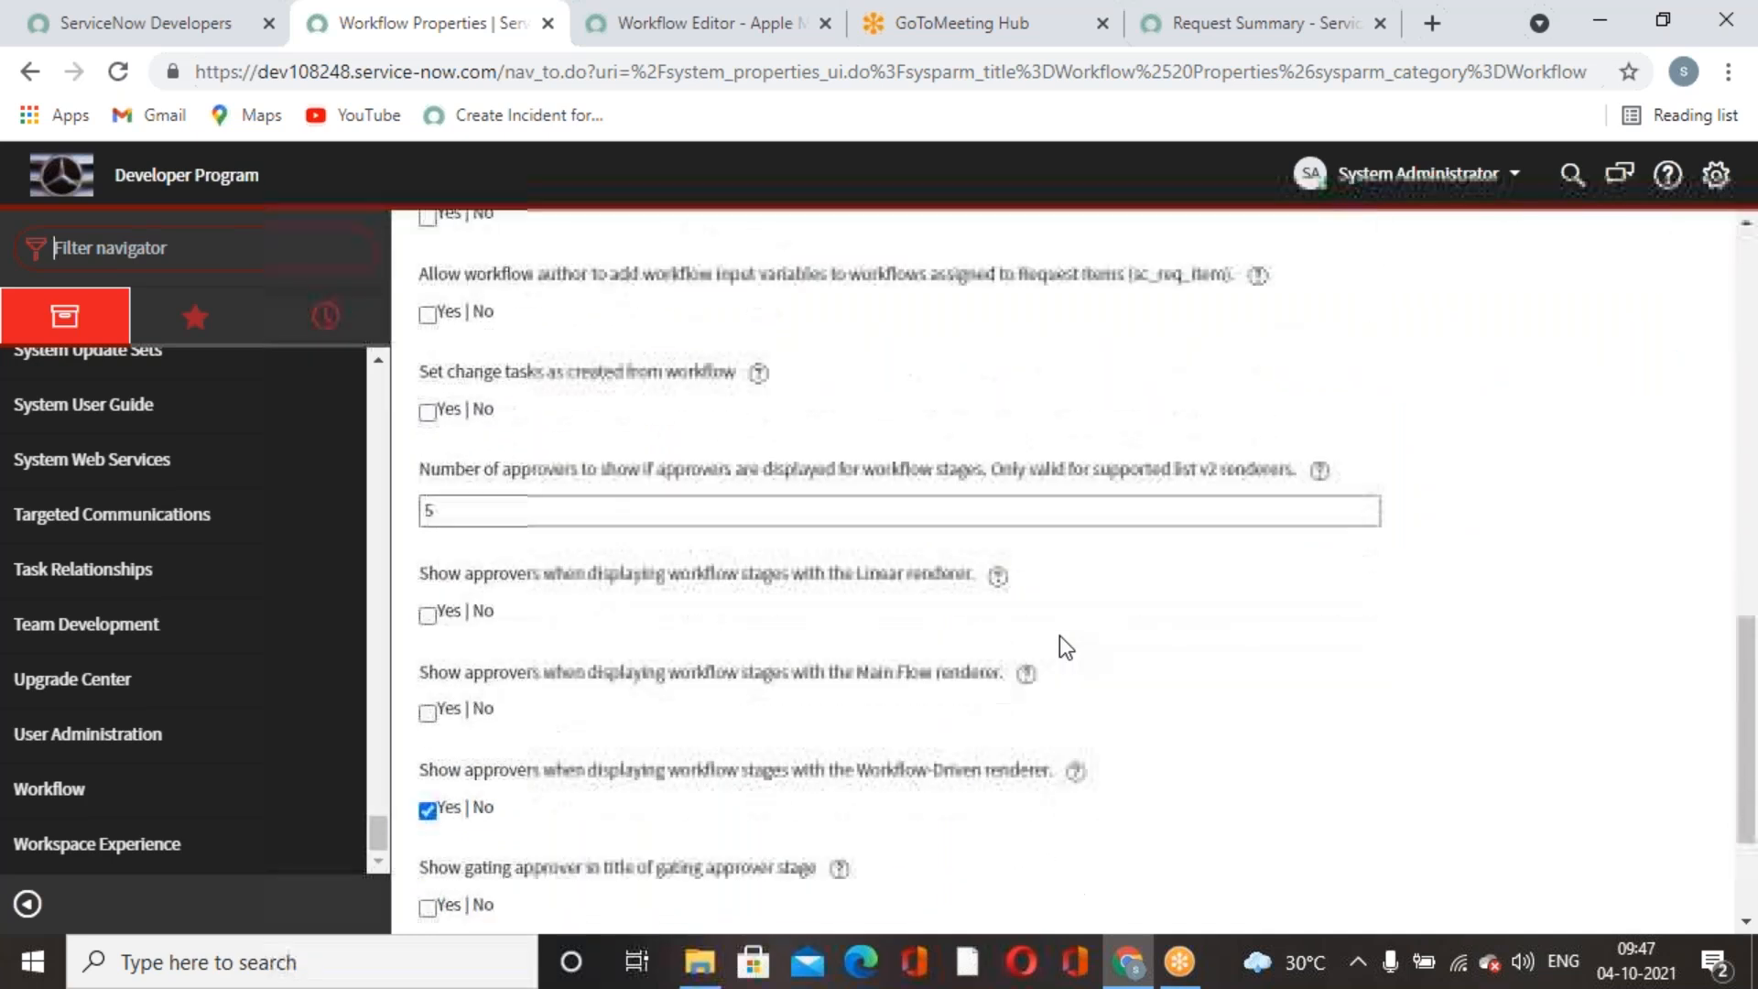
{"action": "scroll", "coordinate": [1058, 636], "scroll_direction": "up", "scroll_amount": 15}
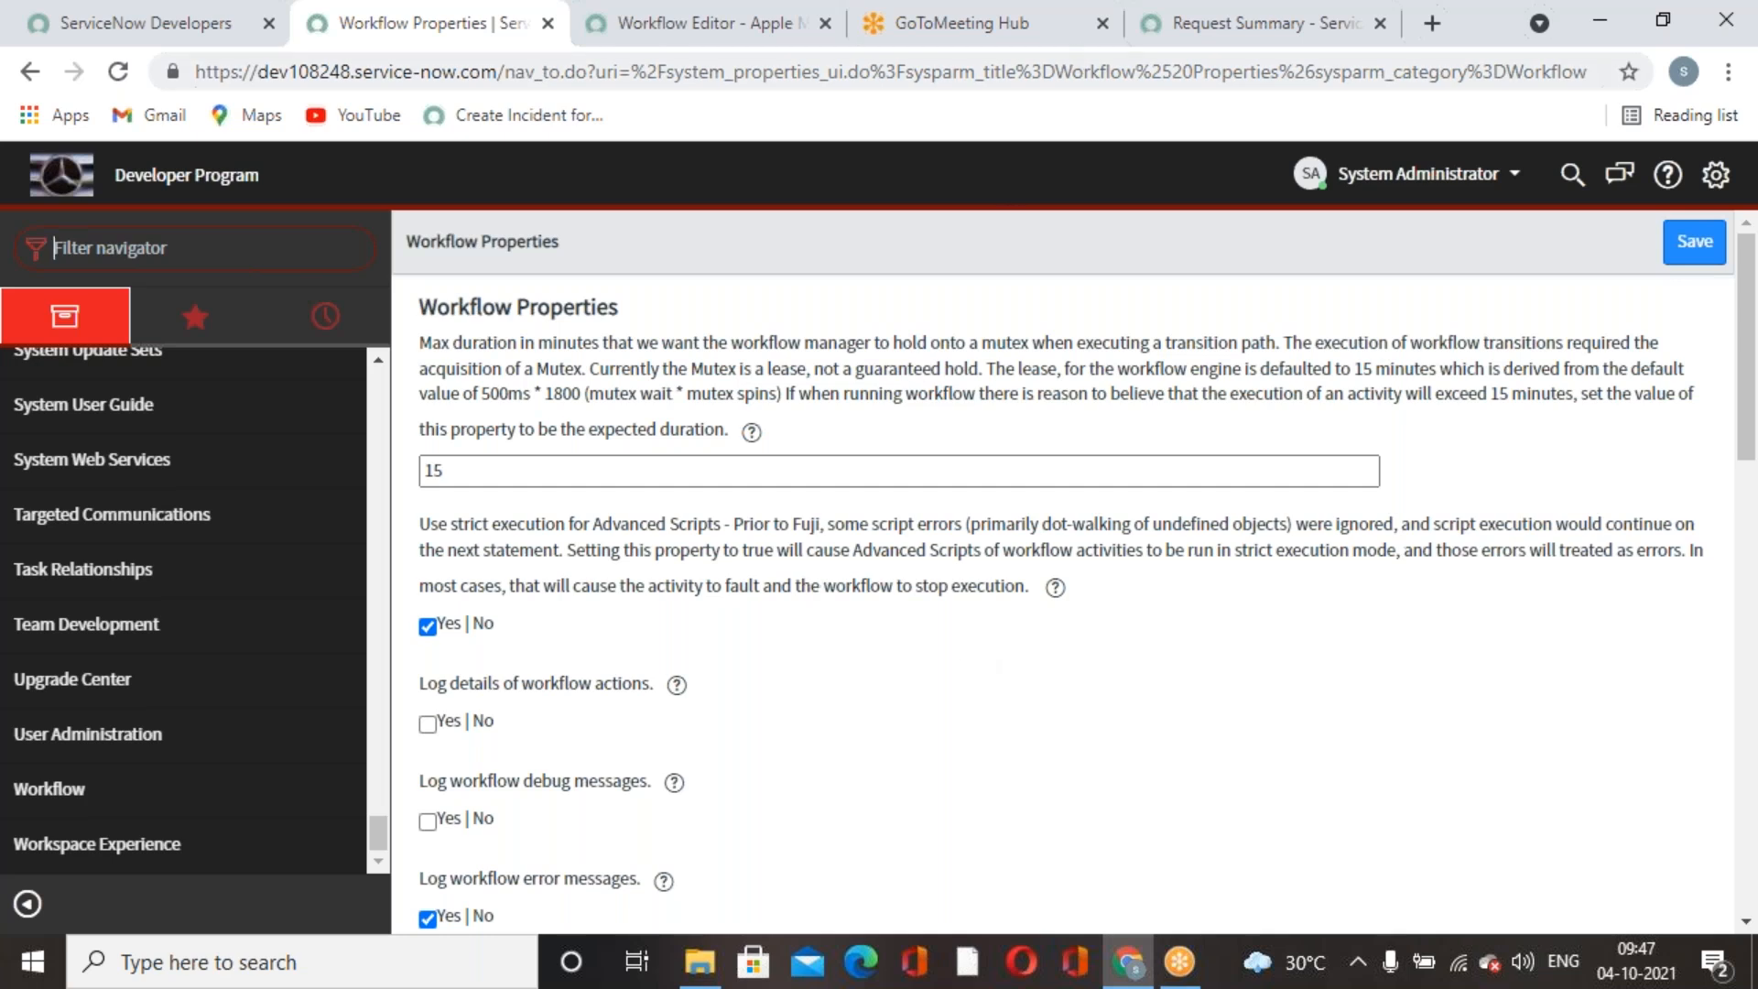
{"action": "scroll", "coordinate": [867, 794], "scroll_direction": "down", "scroll_amount": 15}
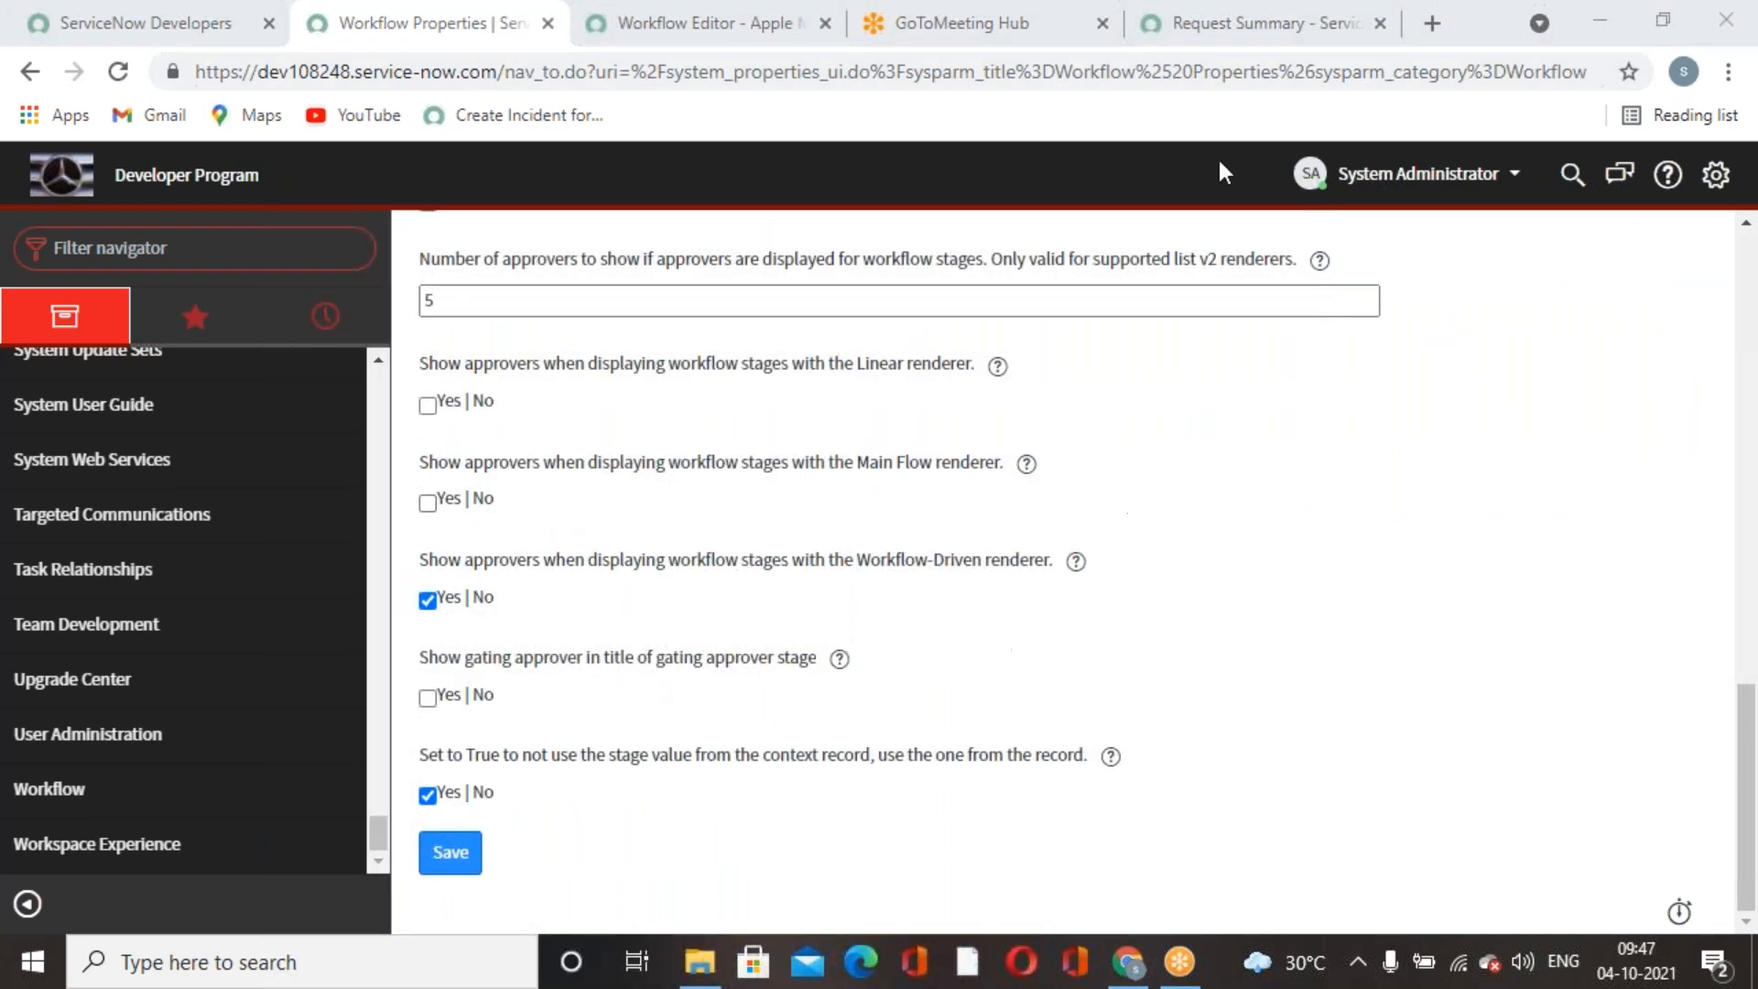
{"action": "scroll", "coordinate": [1247, 543], "scroll_direction": "up", "scroll_amount": 3}
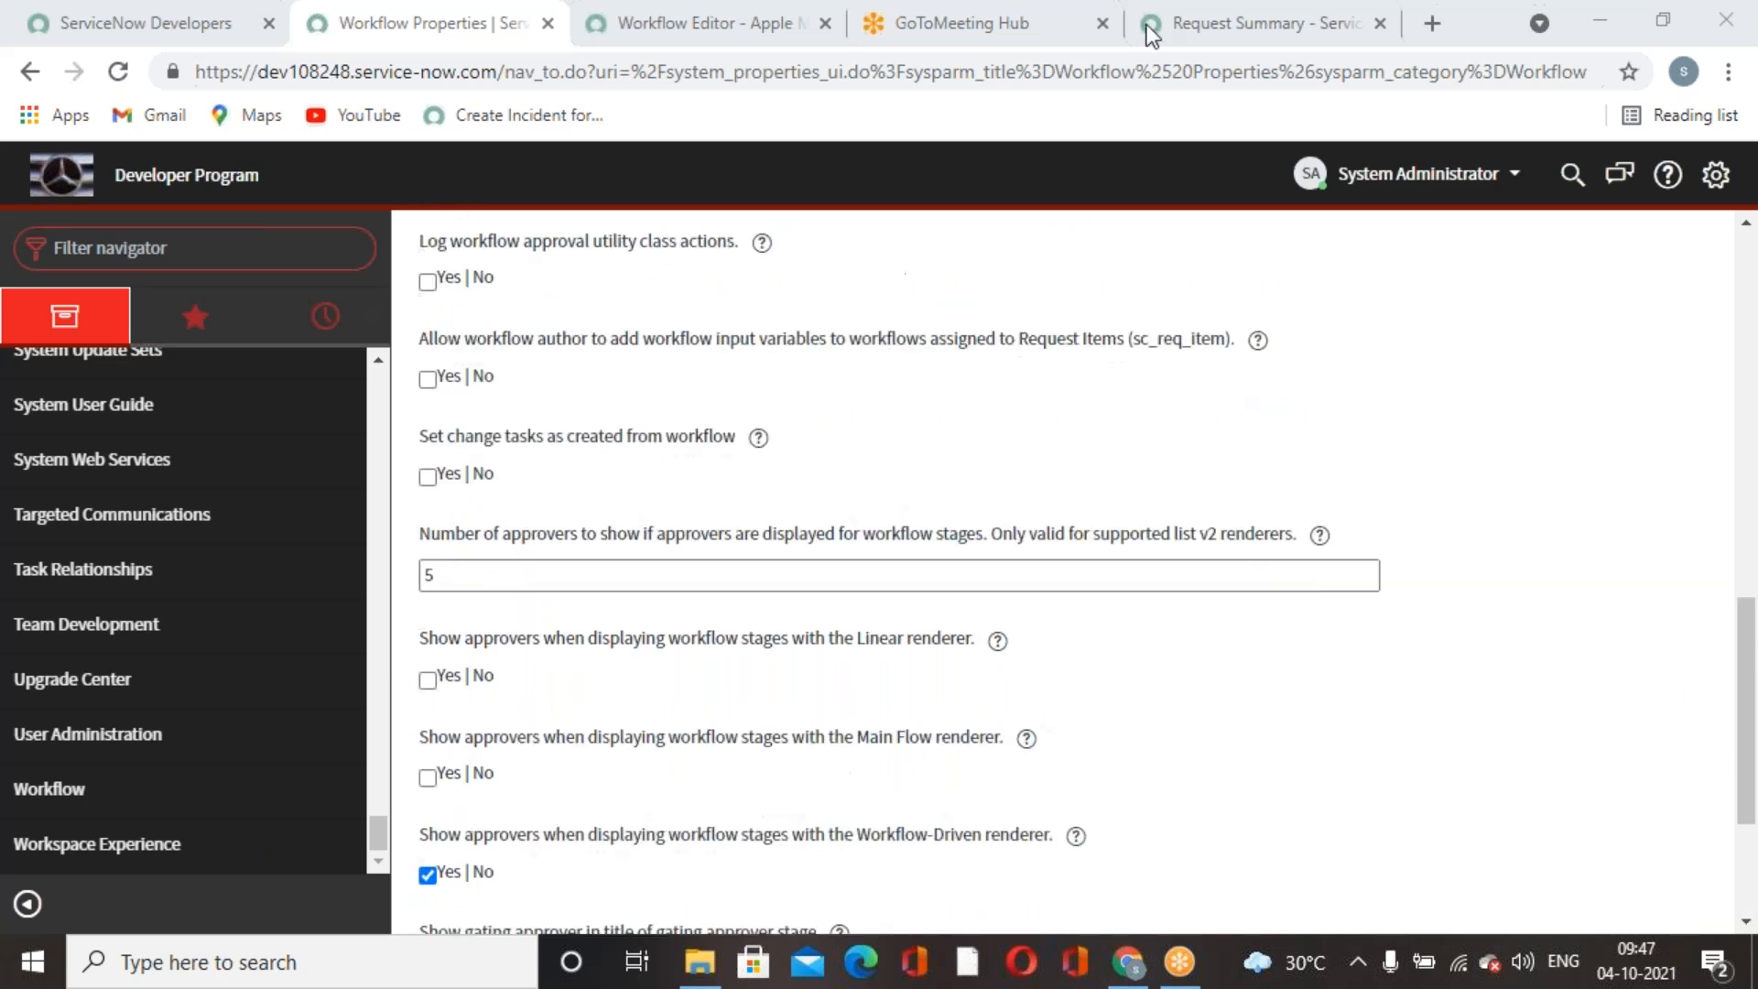
Open a new browser tab with the Google search box ready for a query.
{"action": "left_click", "coordinate": [1442, 32]}
{"action": "left_click", "coordinate": [1041, 567]}
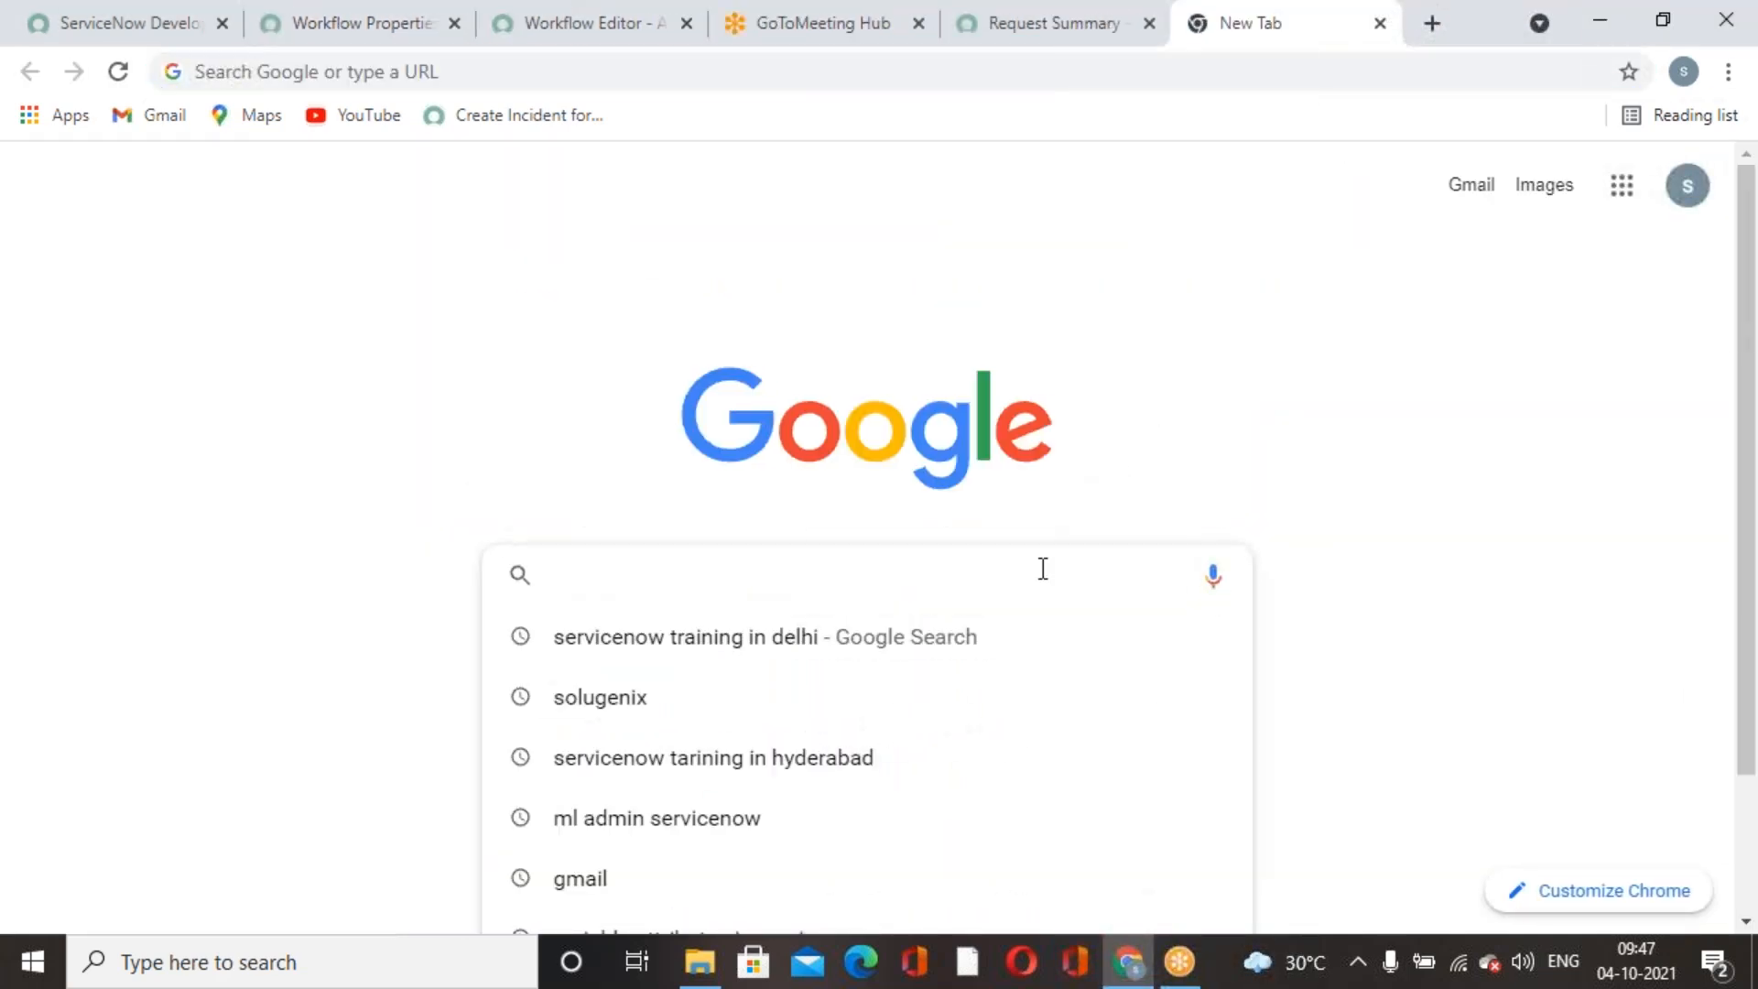
{"action": "type", "text": "can we add"}
{"action": "key", "text": "BackSpace"}
{"action": "key", "text": "BackSpace"}
{"action": "key", "text": "BackSpace"}
{"action": "key", "text": "BackSpace"}
{"action": "key", "text": "BackSpace"}
{"action": "key", "text": "BackSpace"}
{"action": "key", "text": "BackSpace"}
{"action": "key", "text": "BackSpace"}
{"action": "key", "text": "BackSpace"}
{"action": "key", "text": "BackSpace"}
Search Google for "how many core activities we can add to workflow in servicenow" and look over the results.
{"action": "type", "text": "homany"}
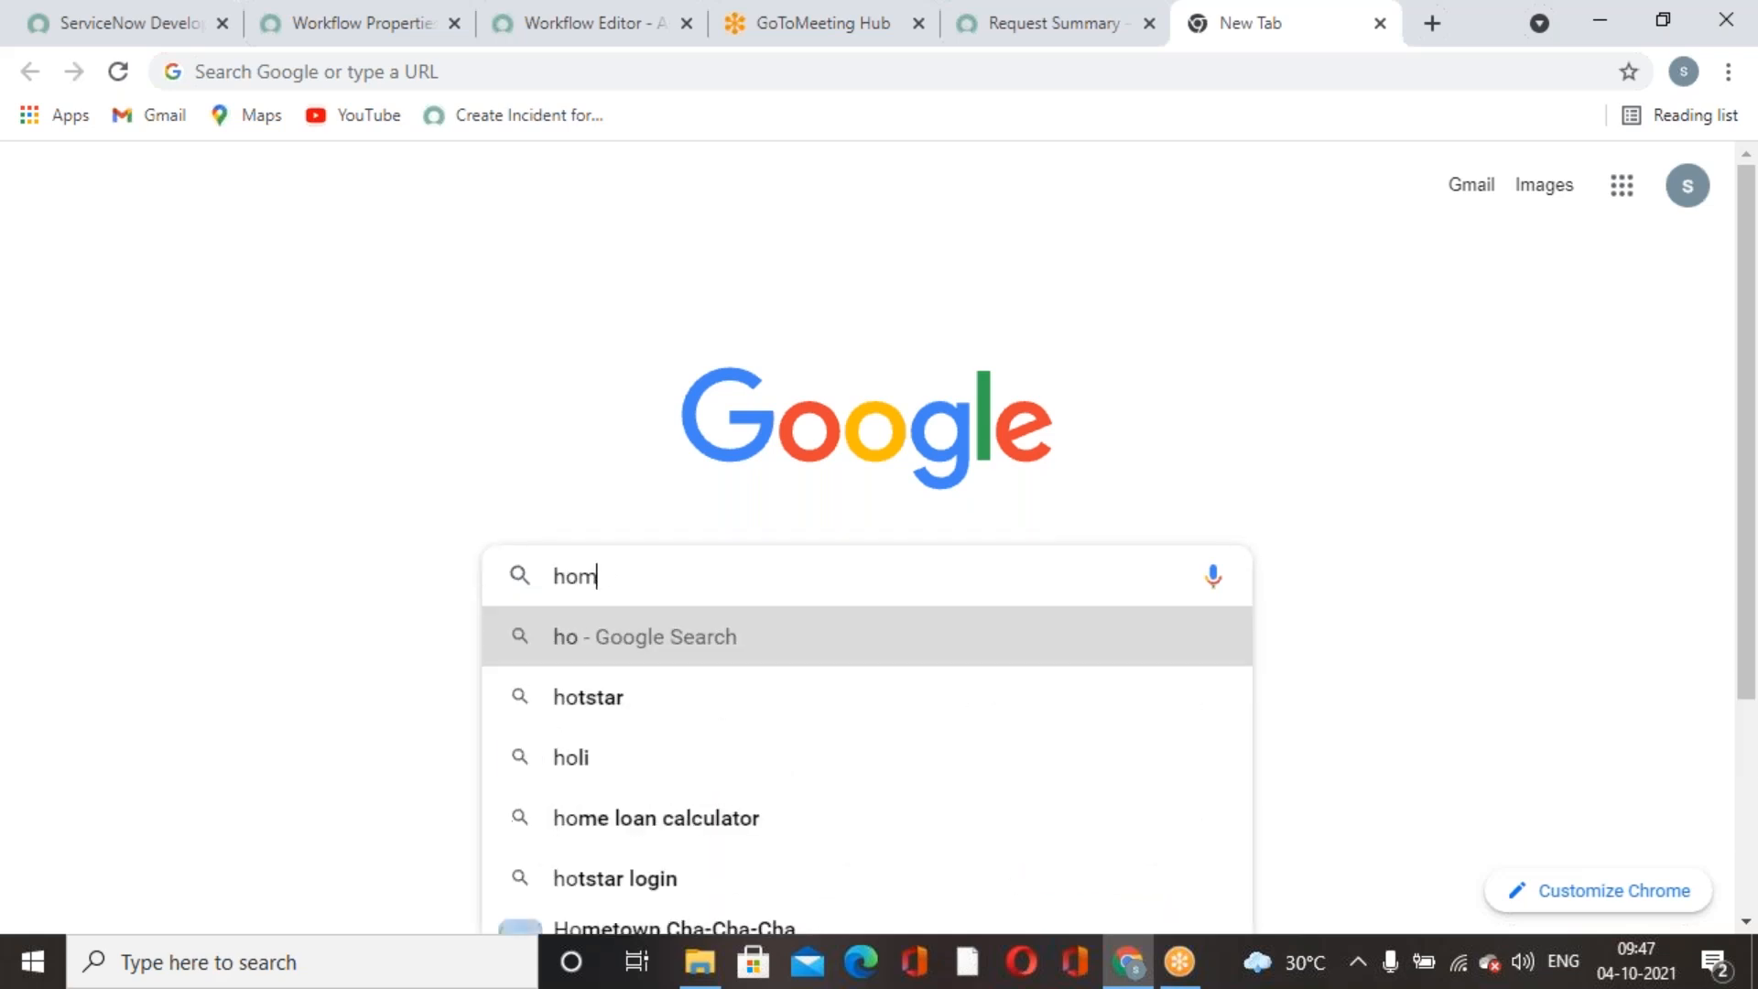
{"action": "key", "text": "BackSpace"}
{"action": "key", "text": "BackSpace"}
{"action": "key", "text": "BackSpace"}
{"action": "key", "text": "BackSpace"}
{"action": "type", "text": "w many co"}
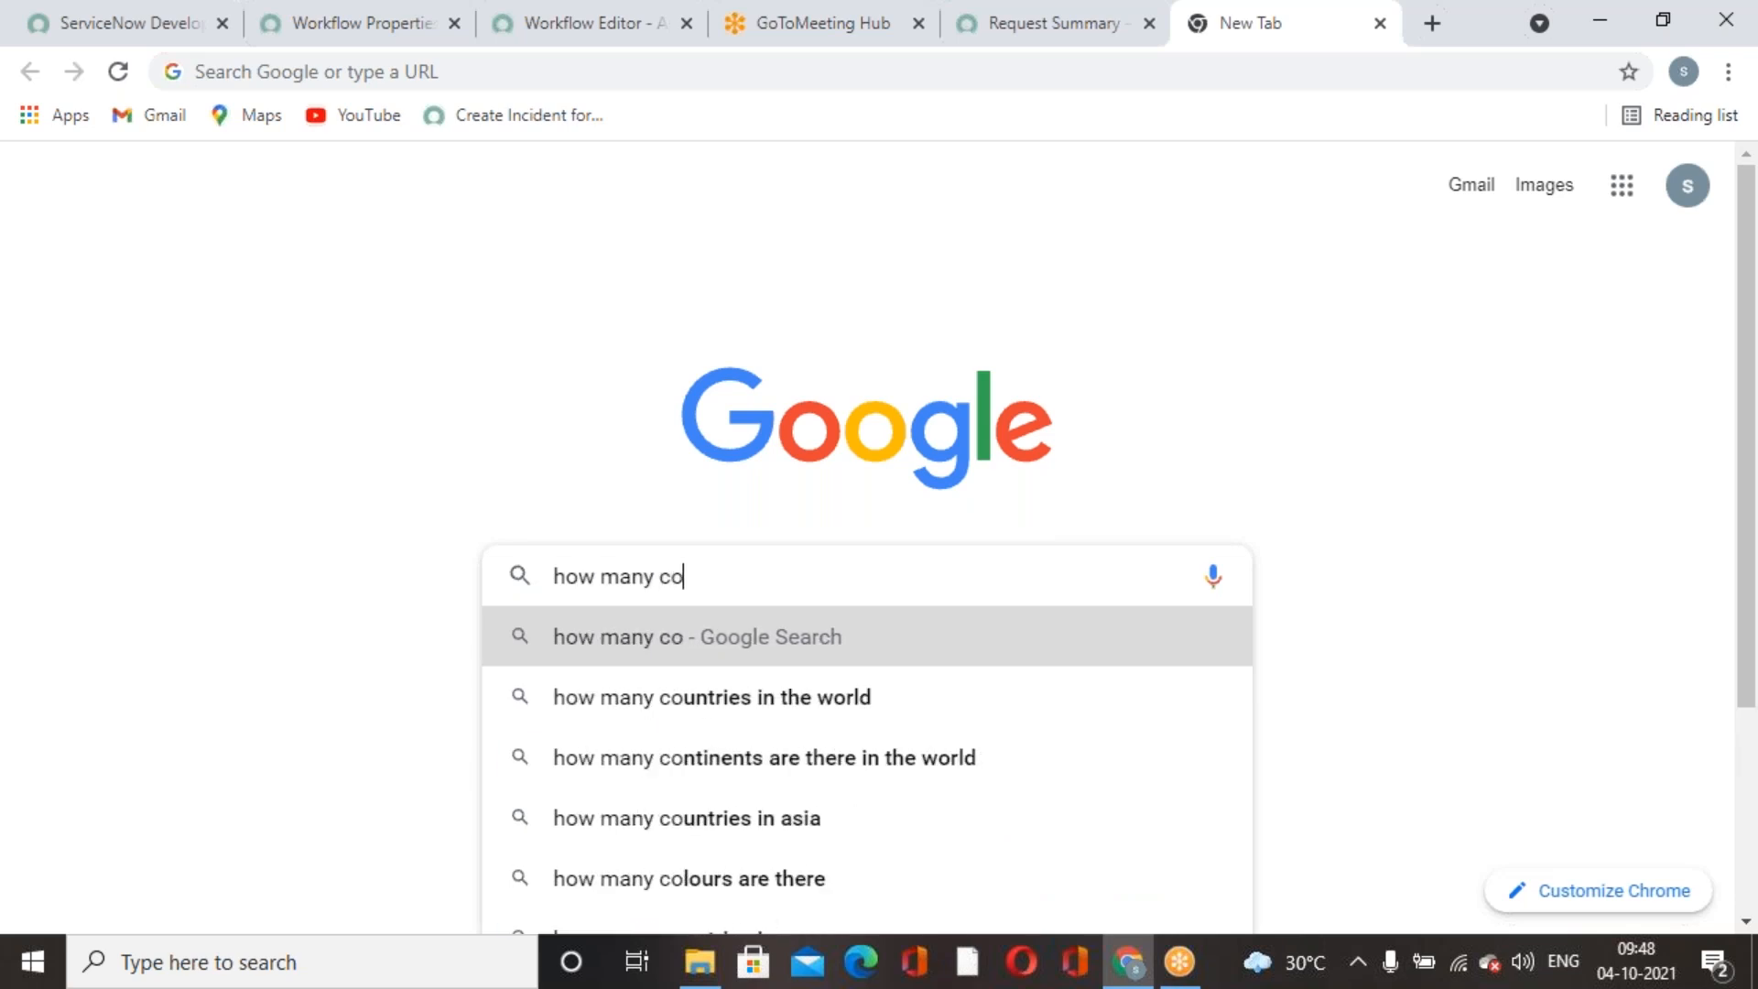
{"action": "type", "text": "re acti"}
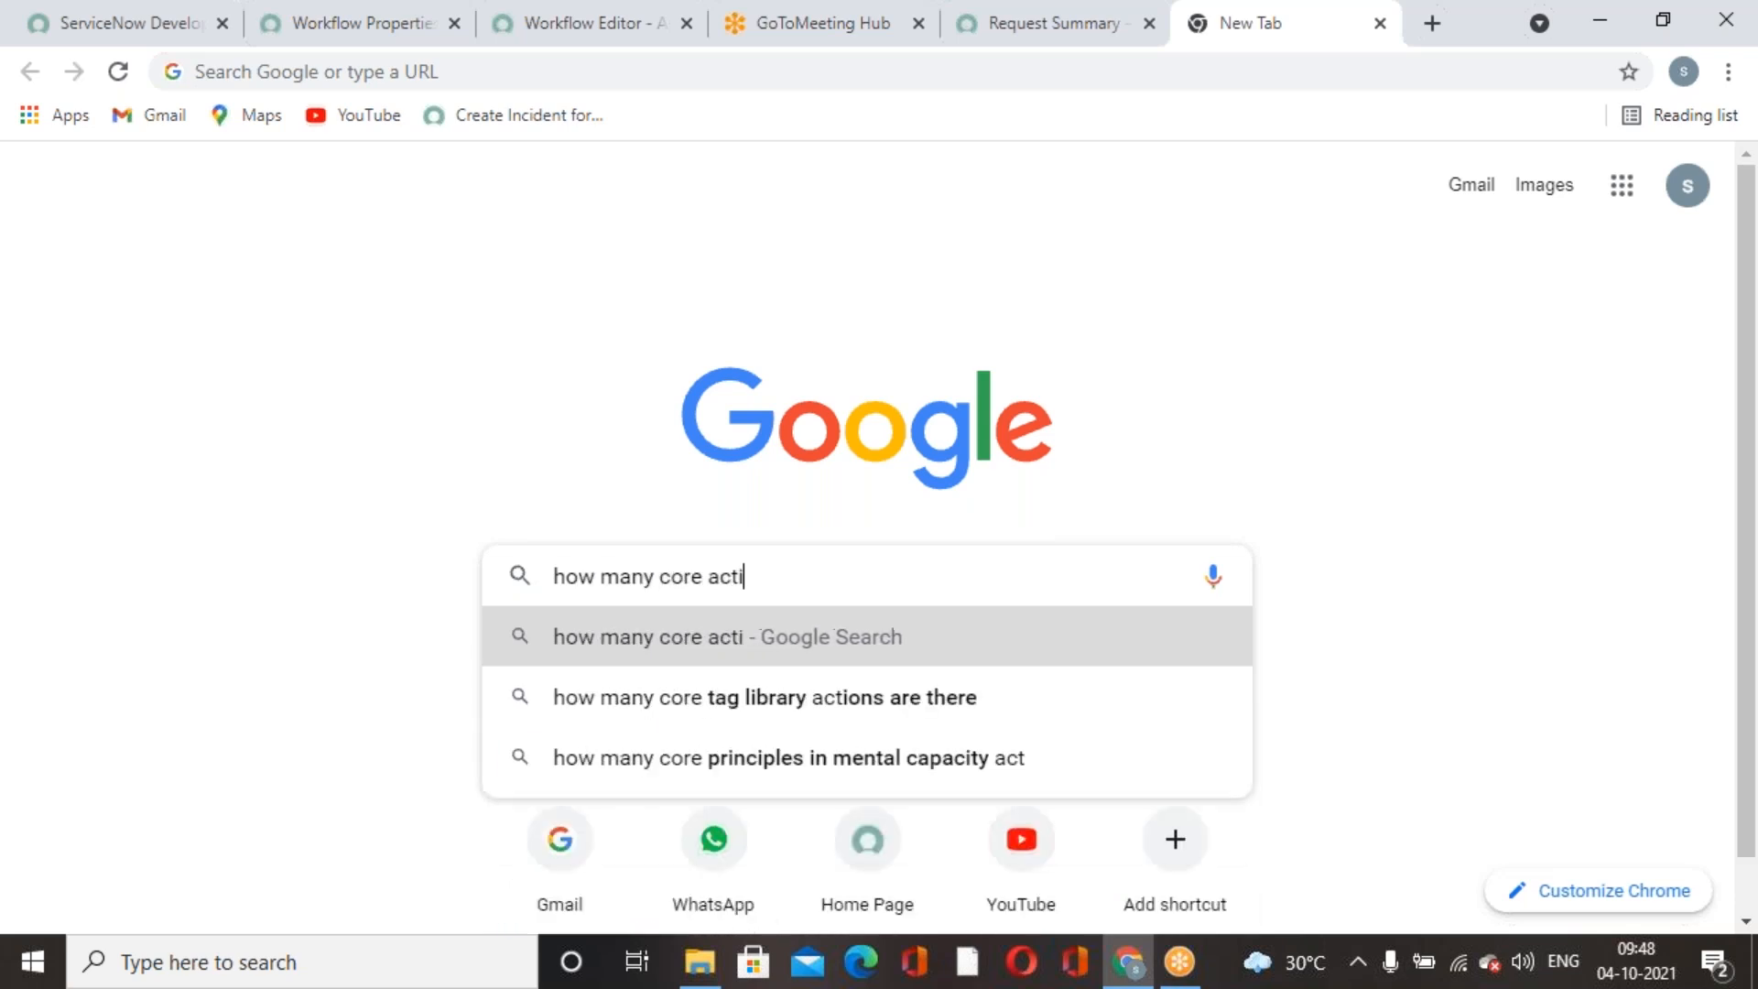
{"action": "type", "text": "vities "}
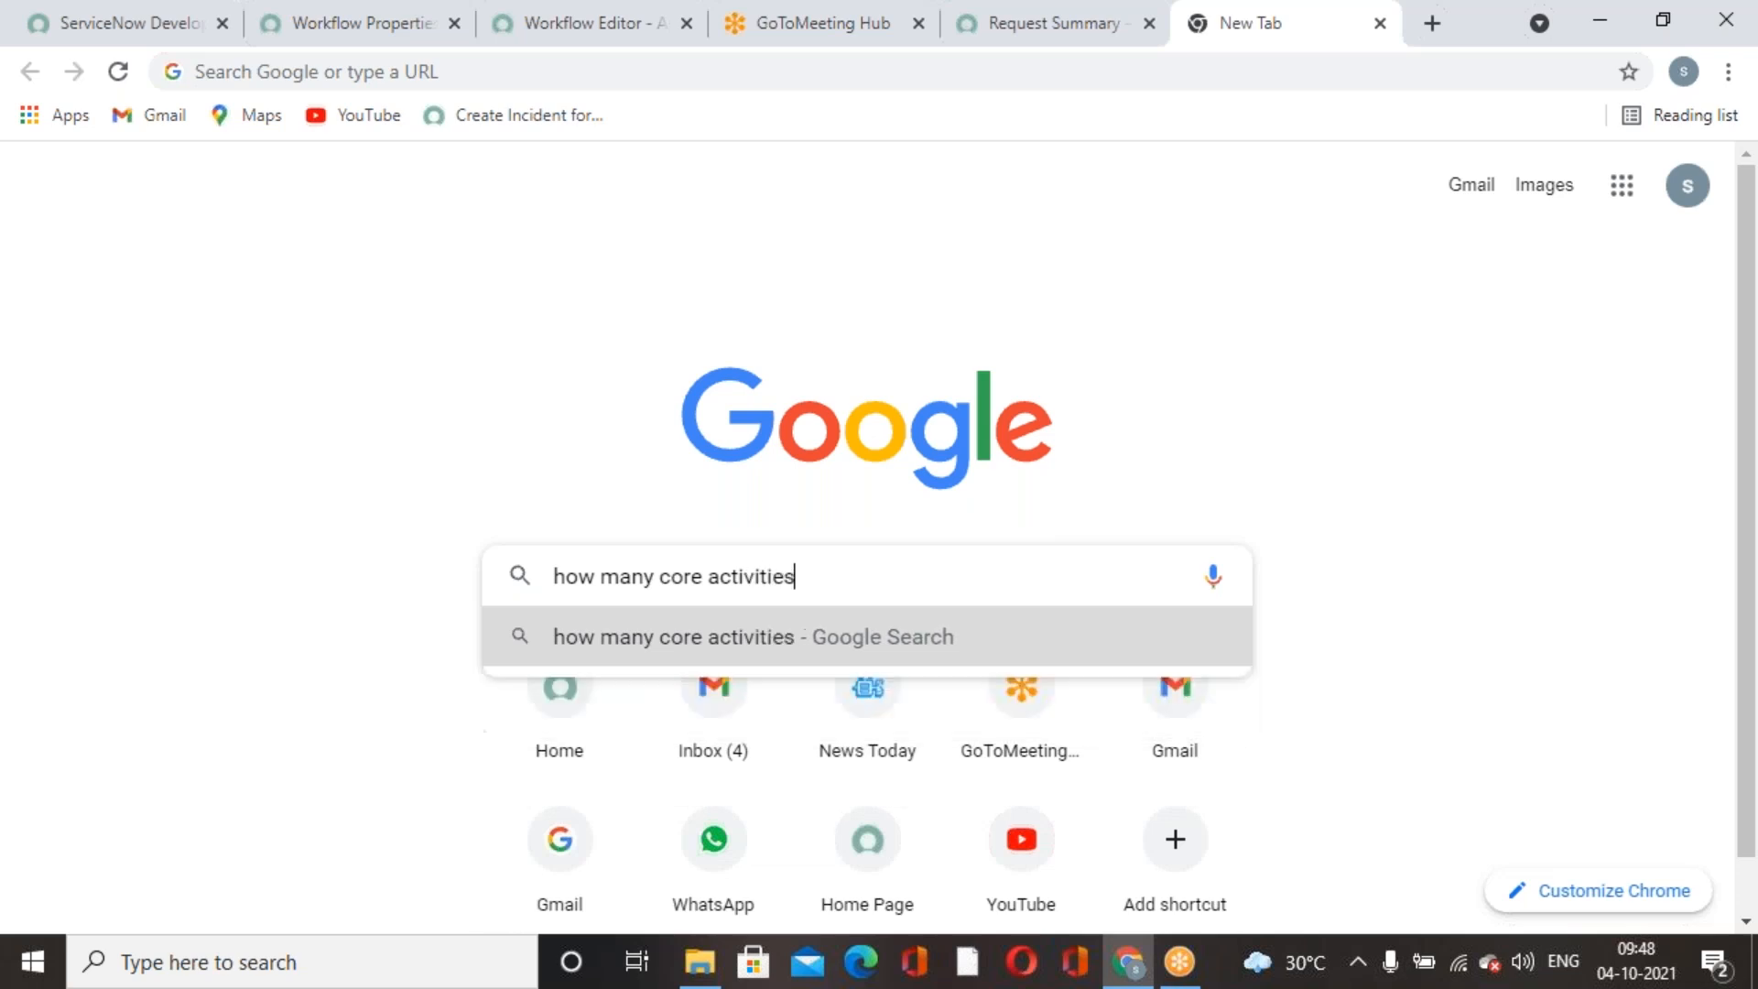
{"action": "type", "text": "we can"}
{"action": "key", "text": "BackSpace"}
{"action": "type", "text": "n add "}
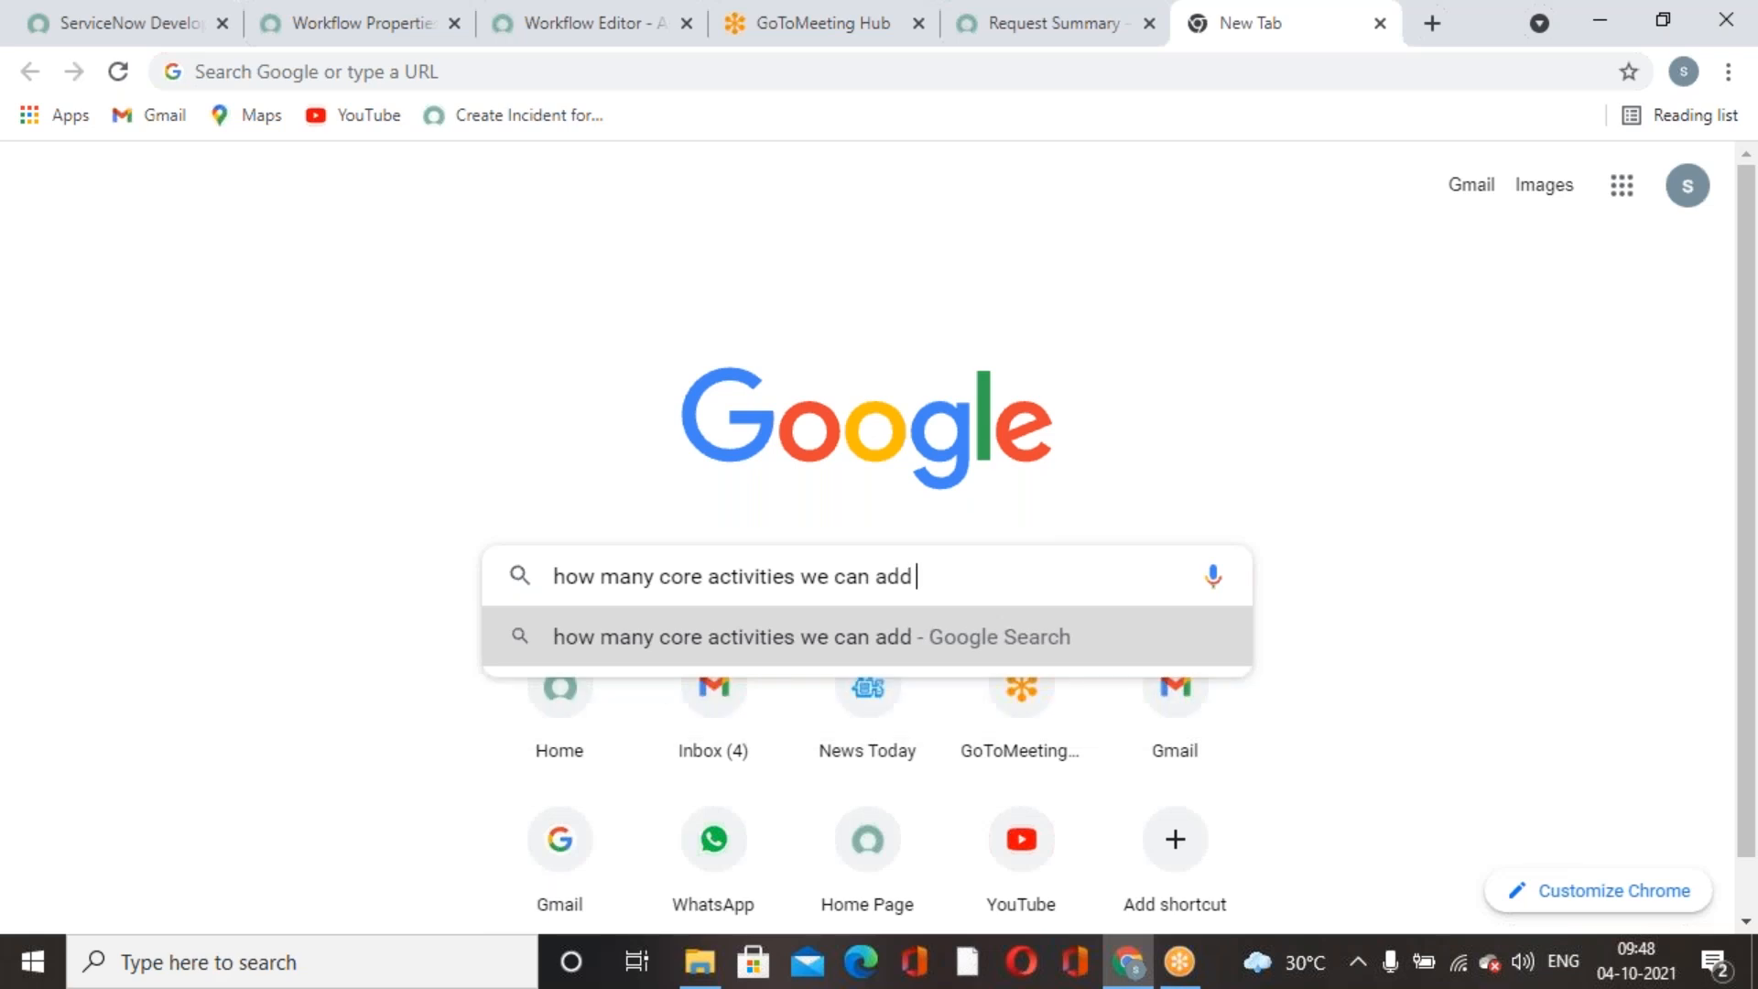
{"action": "type", "text": "to wo"}
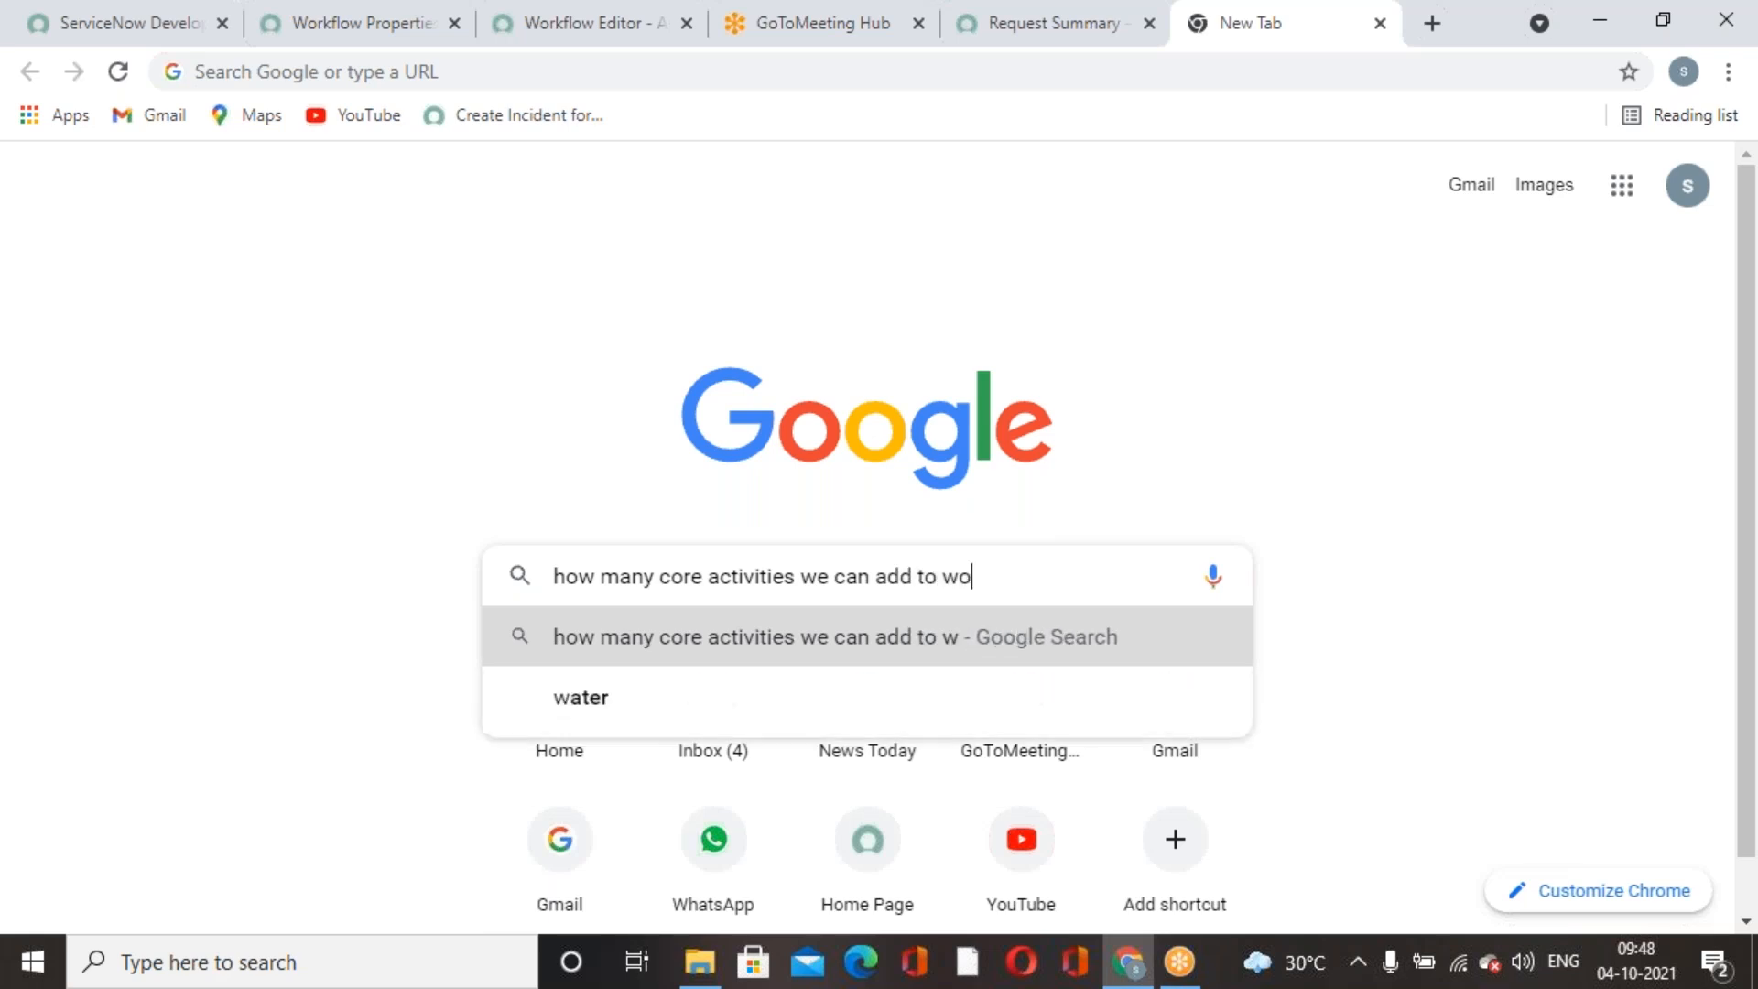
{"action": "type", "text": "rkflow"}
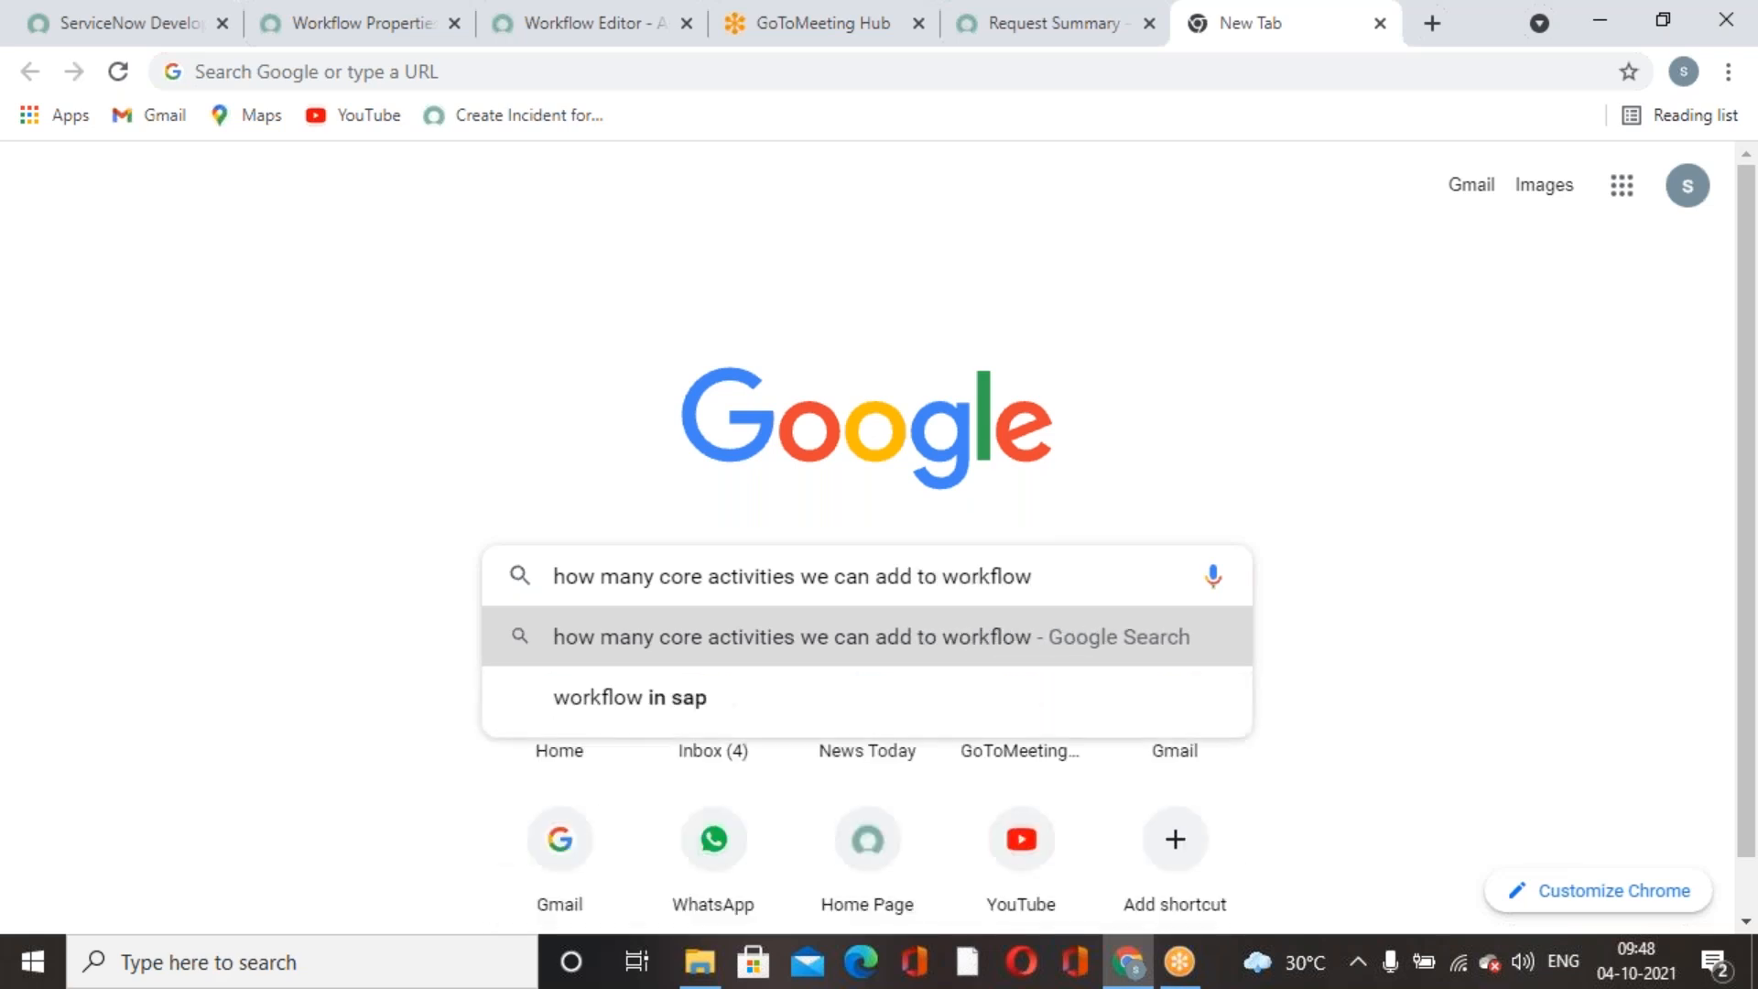
{"action": "type", "text": " in servic"}
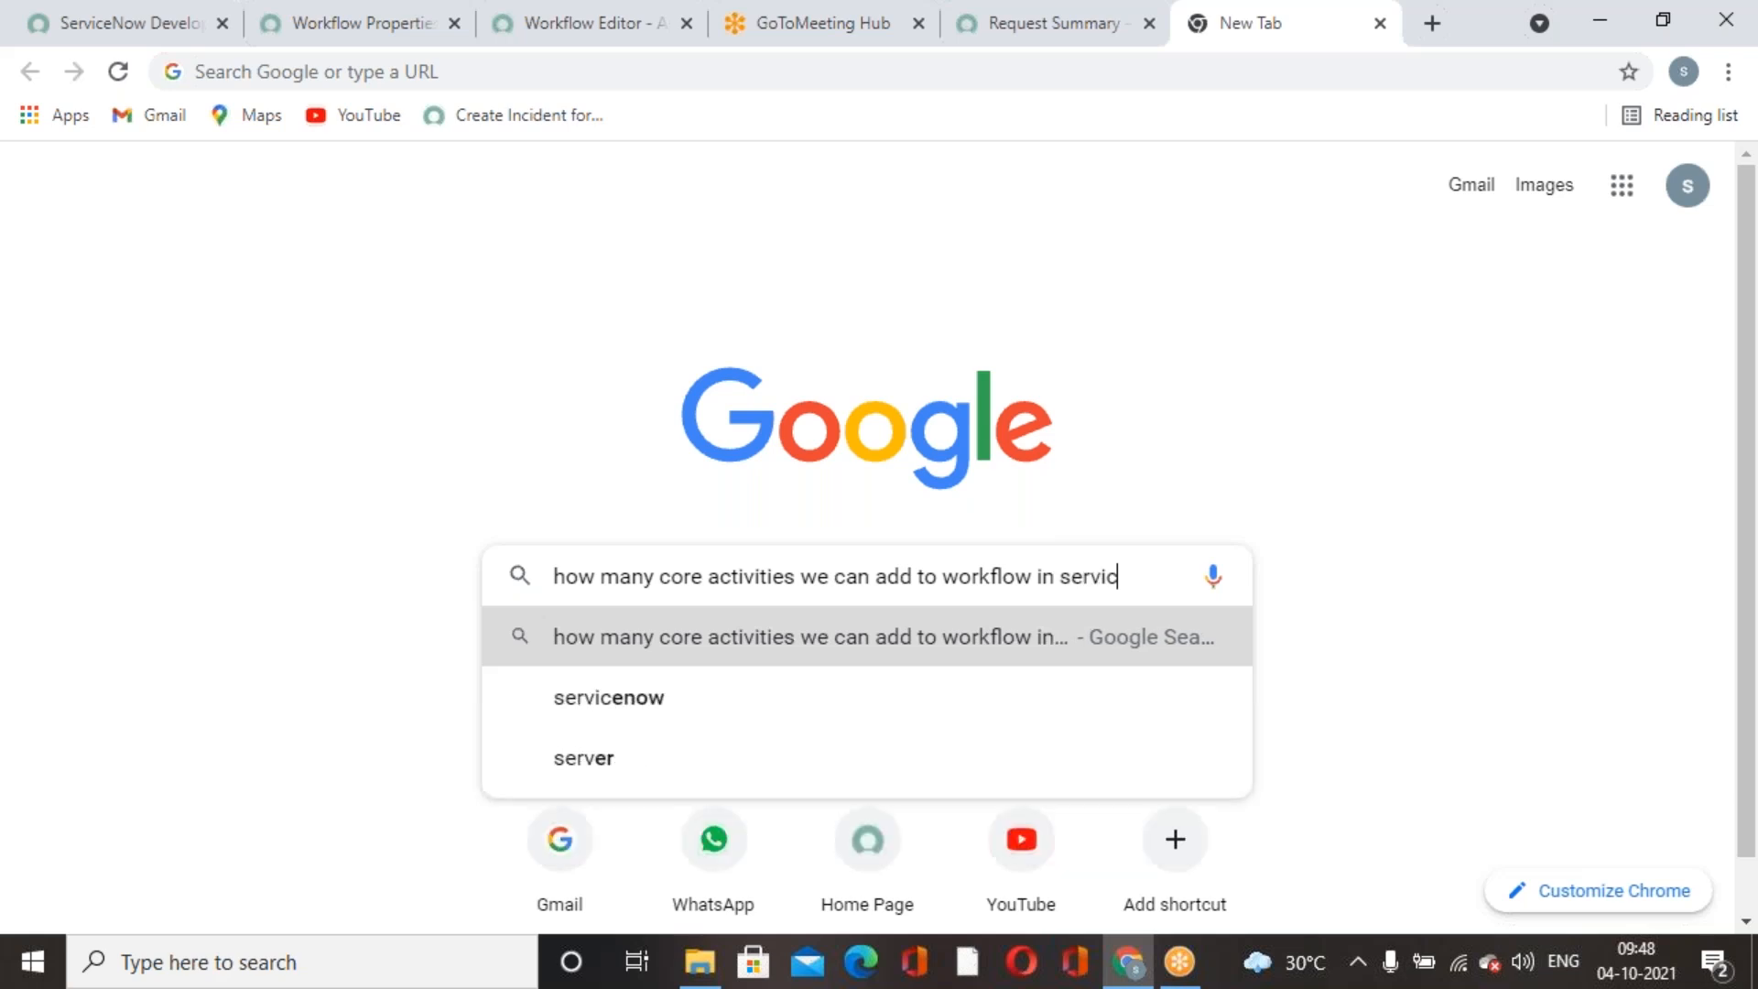
{"action": "type", "text": "enow"}
{"action": "key", "text": "Return"}
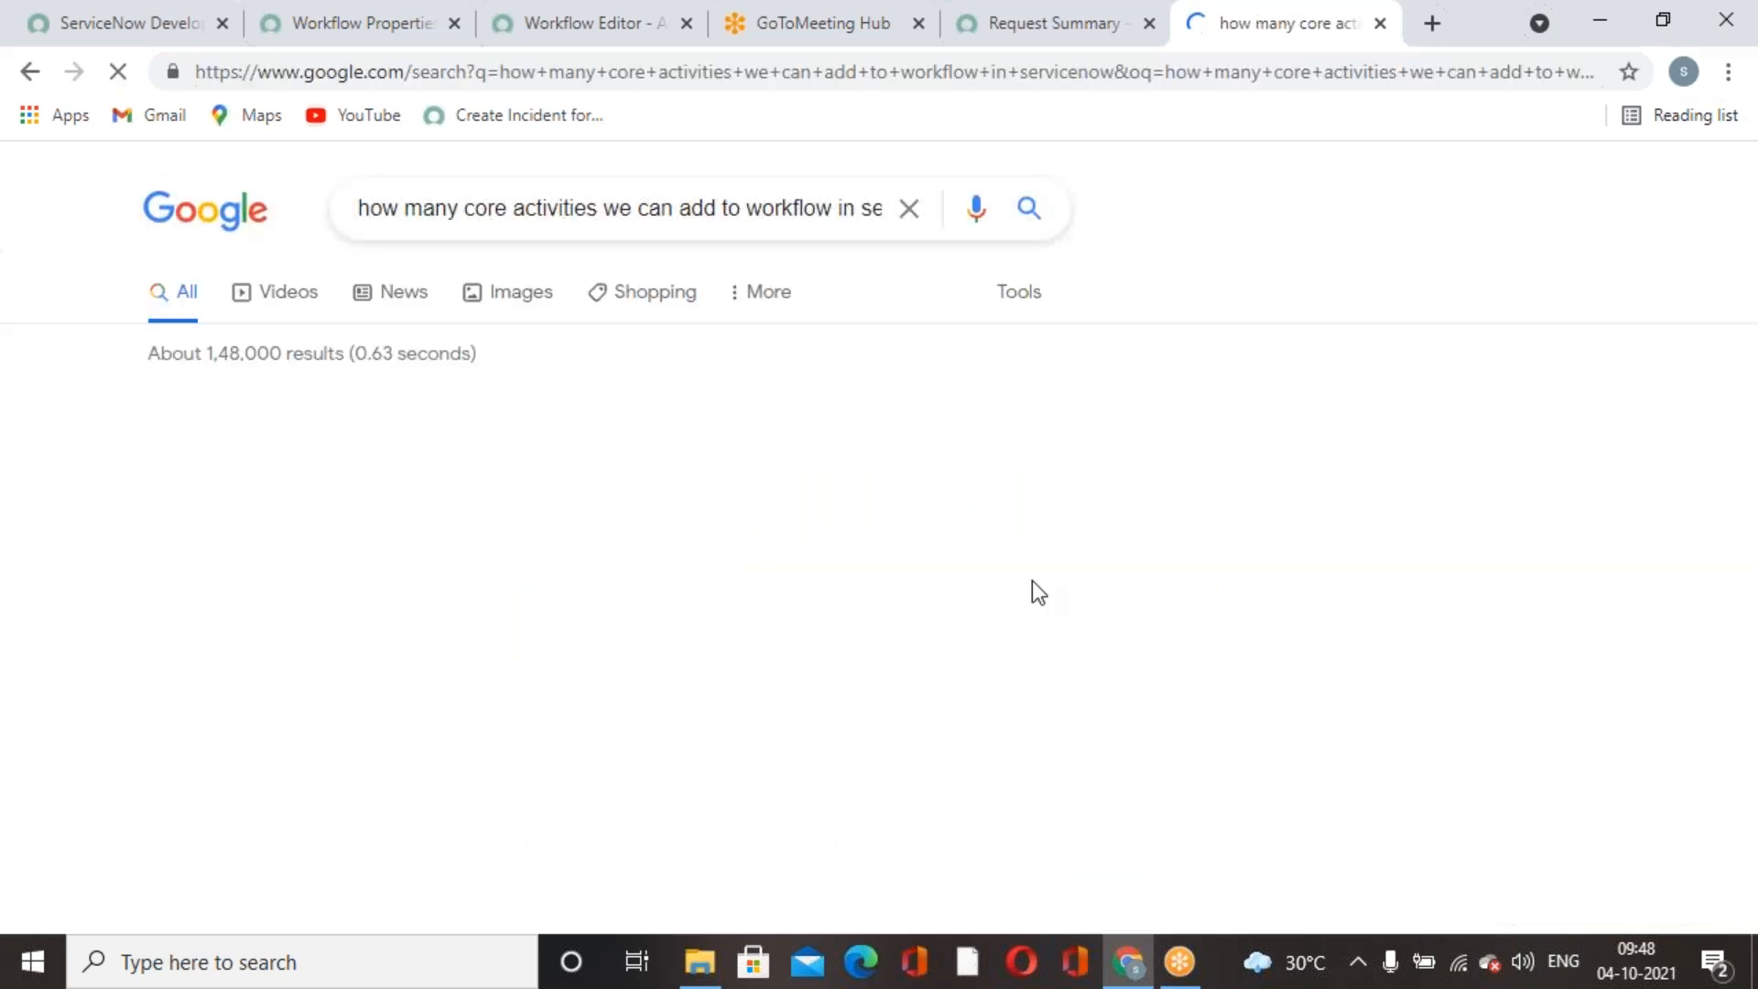
{"action": "scroll", "coordinate": [357, 531], "scroll_direction": "down", "scroll_amount": 1}
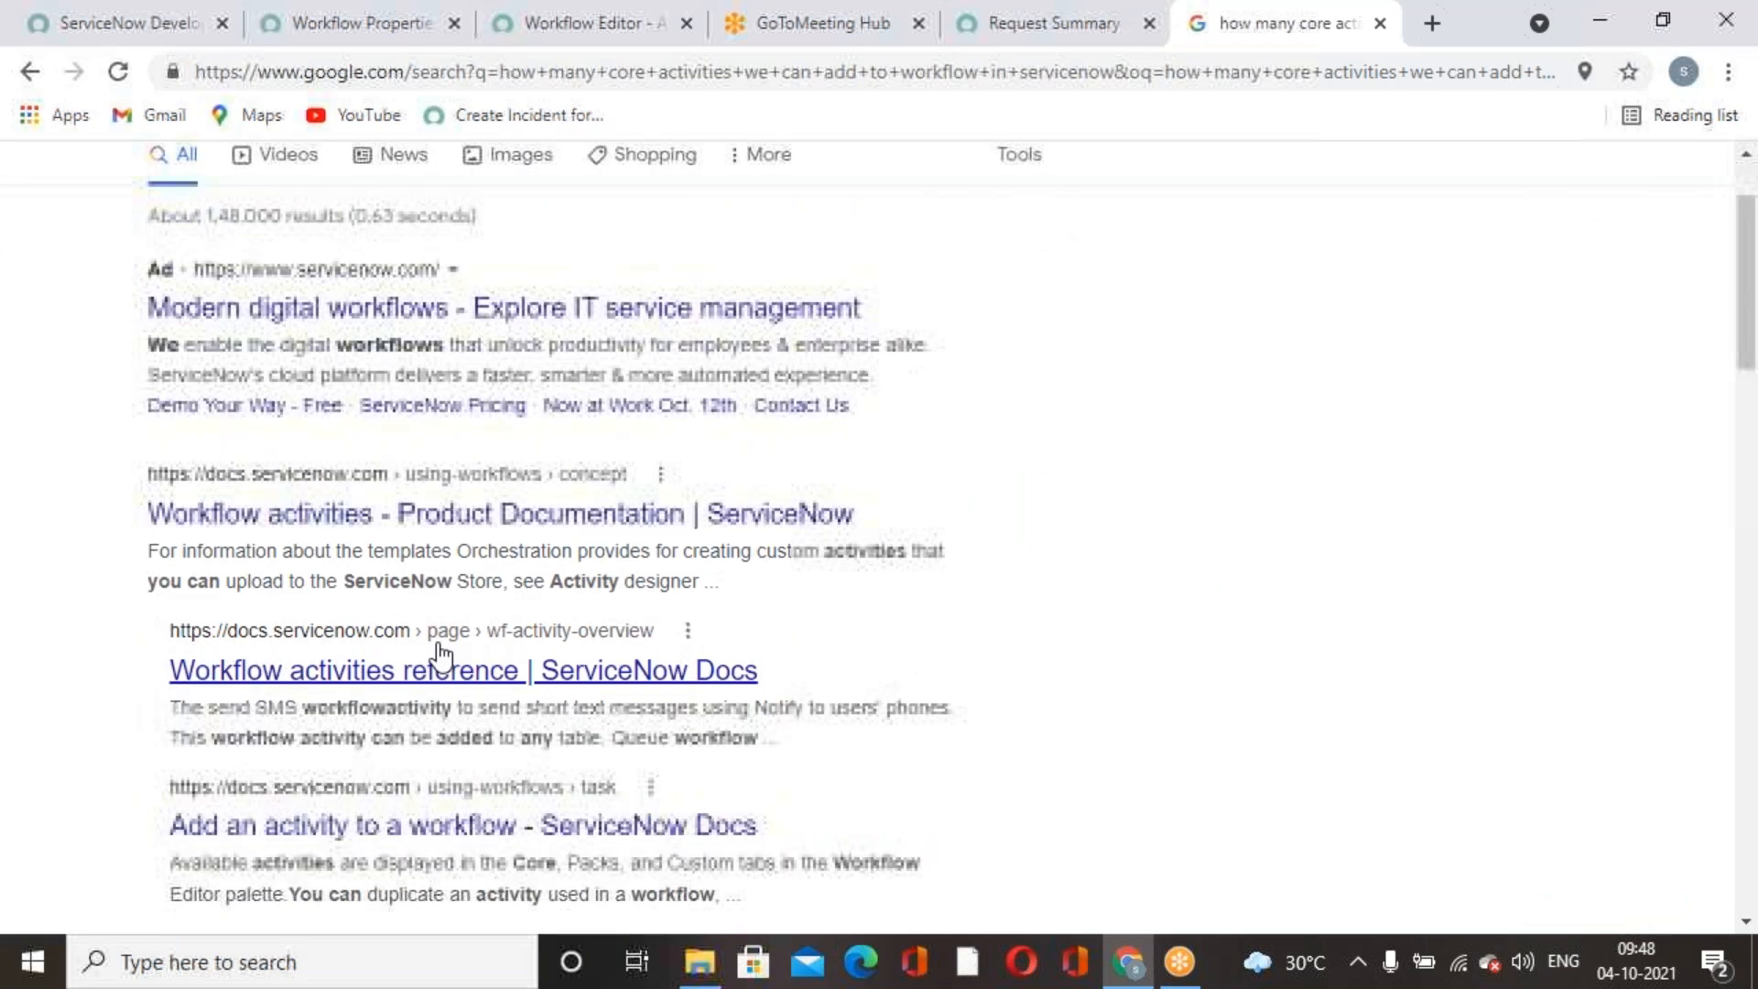
Open the "Workflow activities" product documentation page from the search results and decline its login prompt.
{"action": "scroll", "coordinate": [384, 550], "scroll_direction": "down", "scroll_amount": 1}
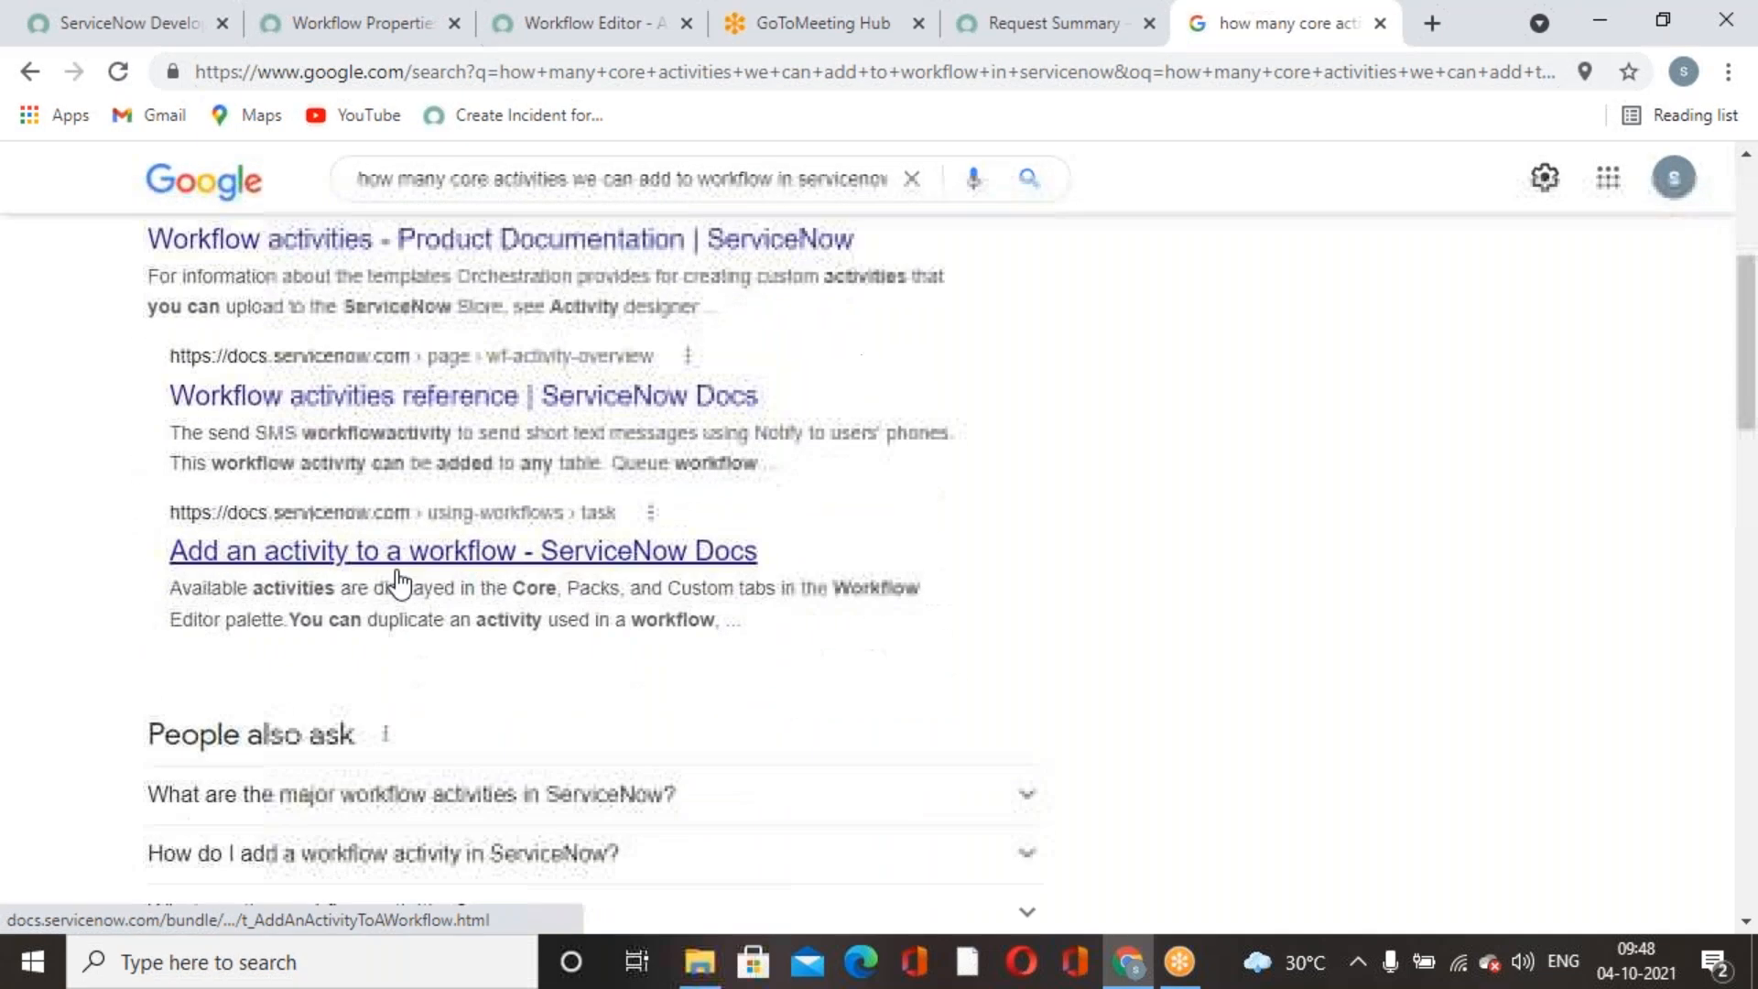
{"action": "left_click", "coordinate": [491, 380]}
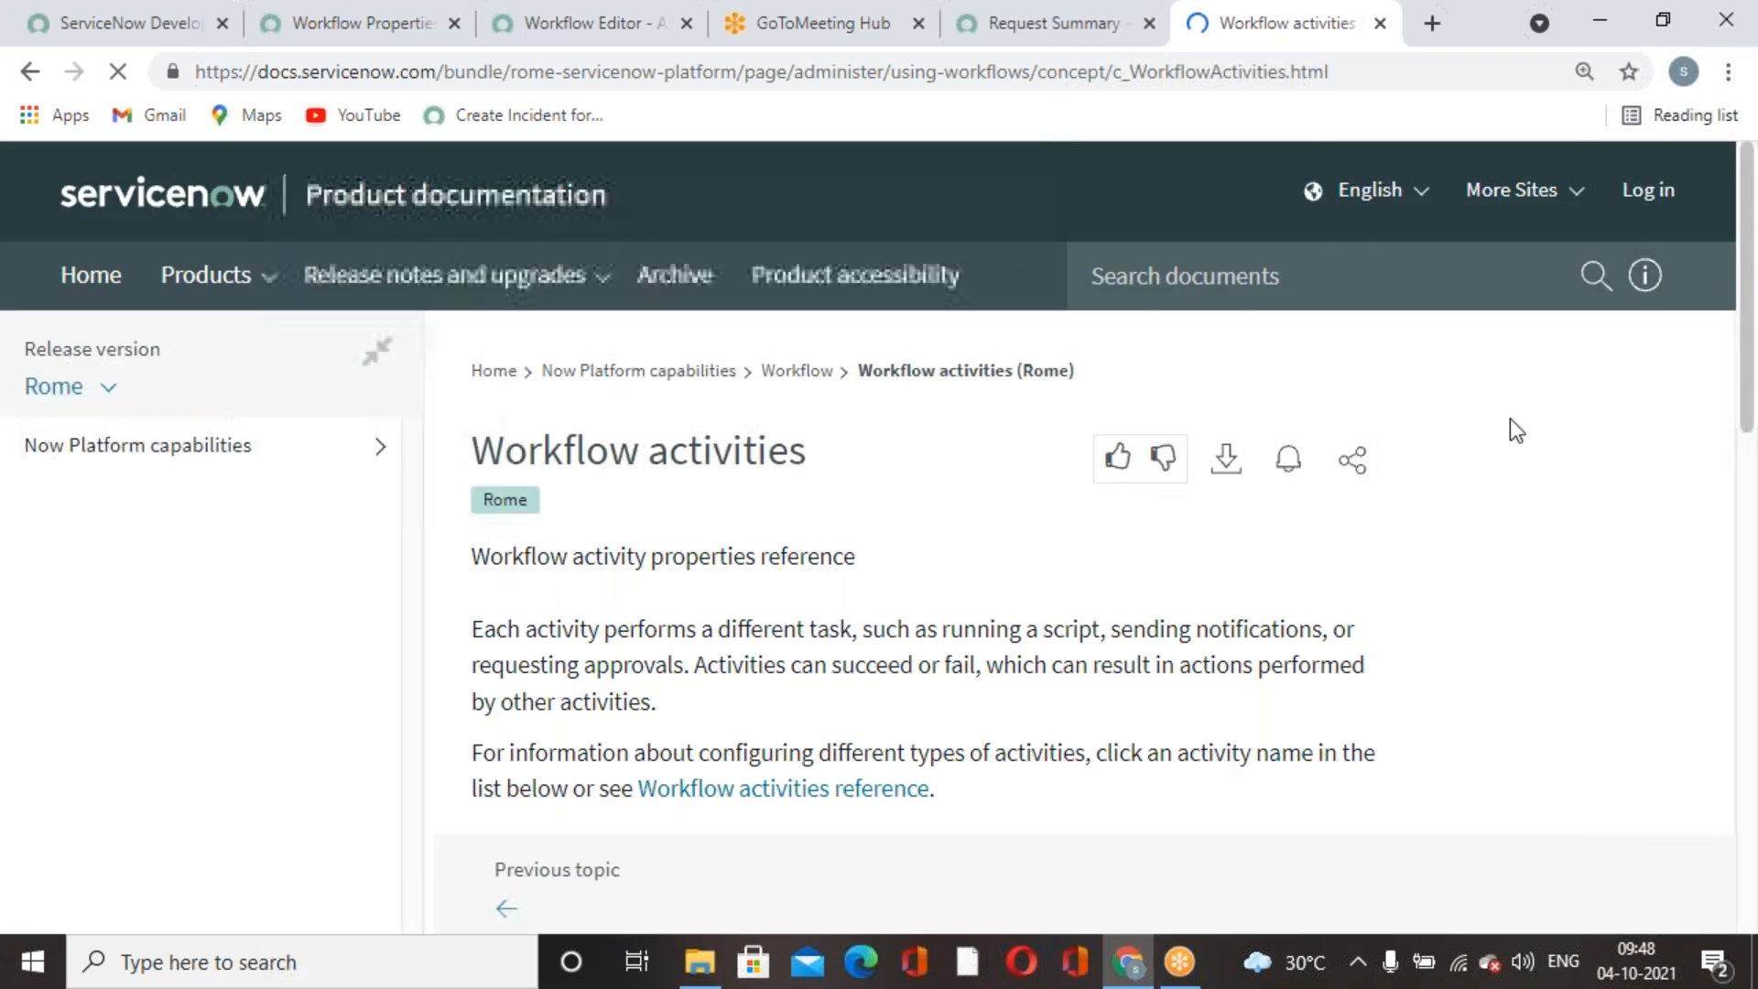
{"action": "scroll", "coordinate": [728, 568], "scroll_direction": "down", "scroll_amount": 3}
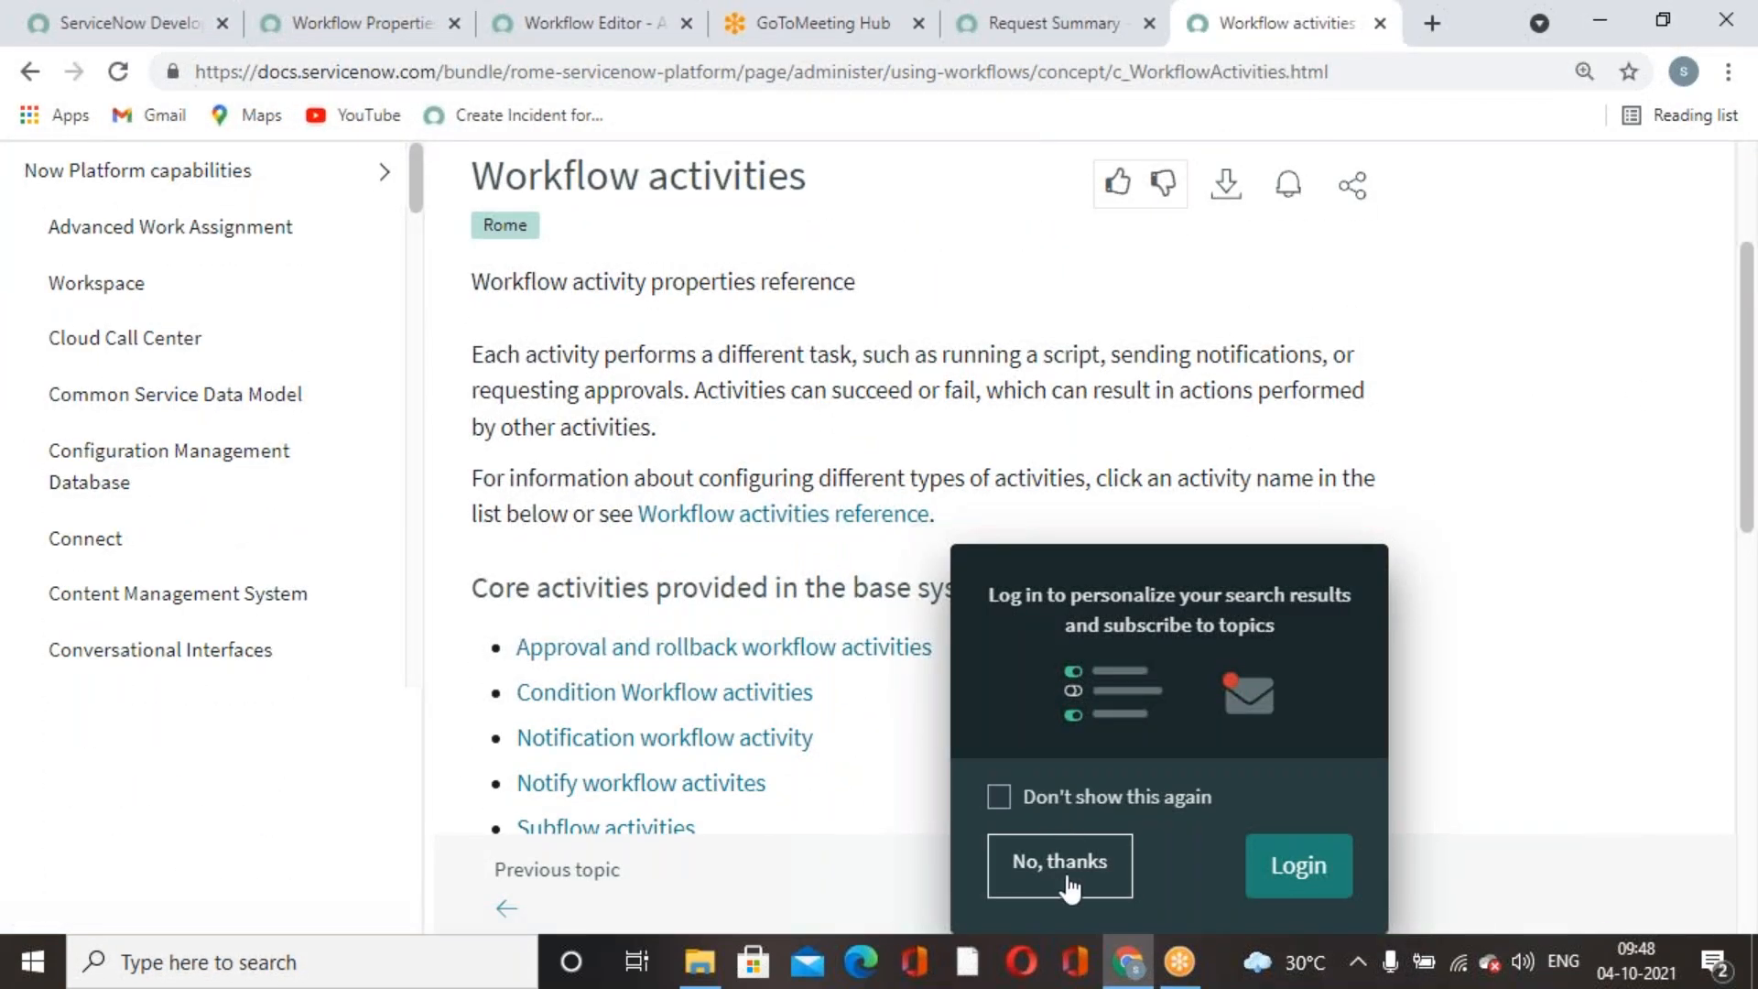
{"action": "left_click", "coordinate": [1055, 861]}
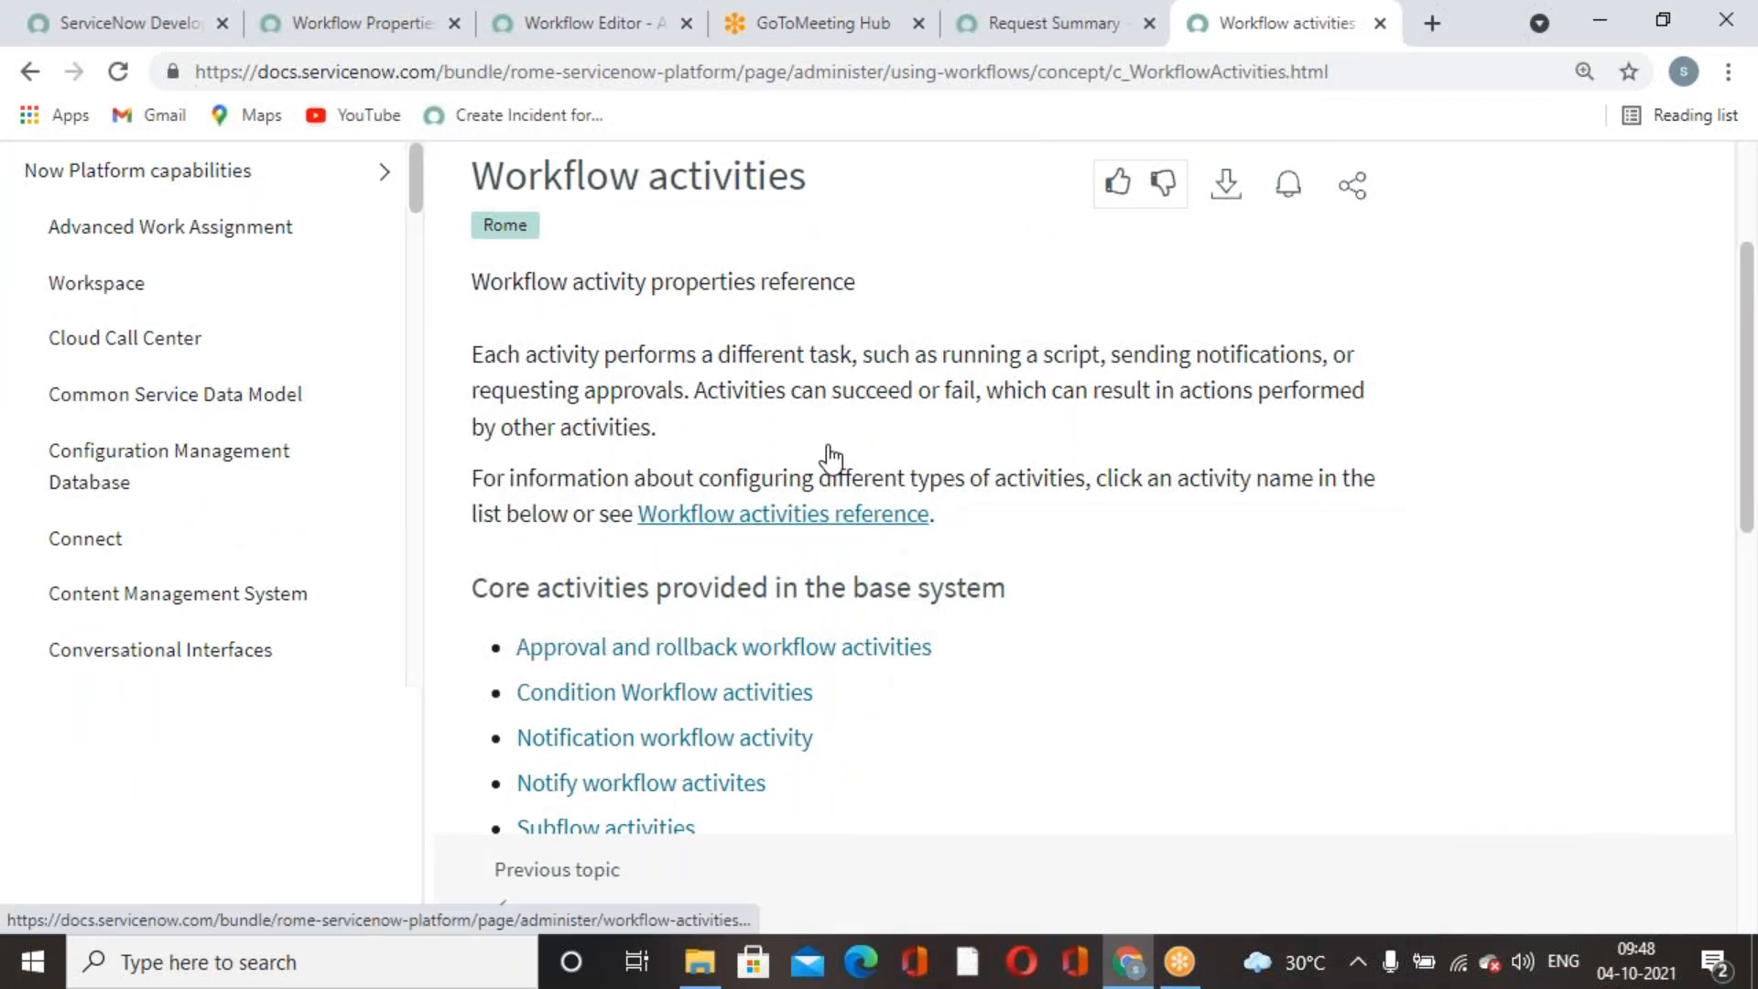
Open the Workflow activities reference in a separate tab and review the core and Orchestration activities listed on the current page.
{"action": "right_click", "coordinate": [799, 518]}
{"action": "left_click", "coordinate": [810, 533]}
{"action": "scroll", "coordinate": [887, 562], "scroll_direction": "down", "scroll_amount": 6}
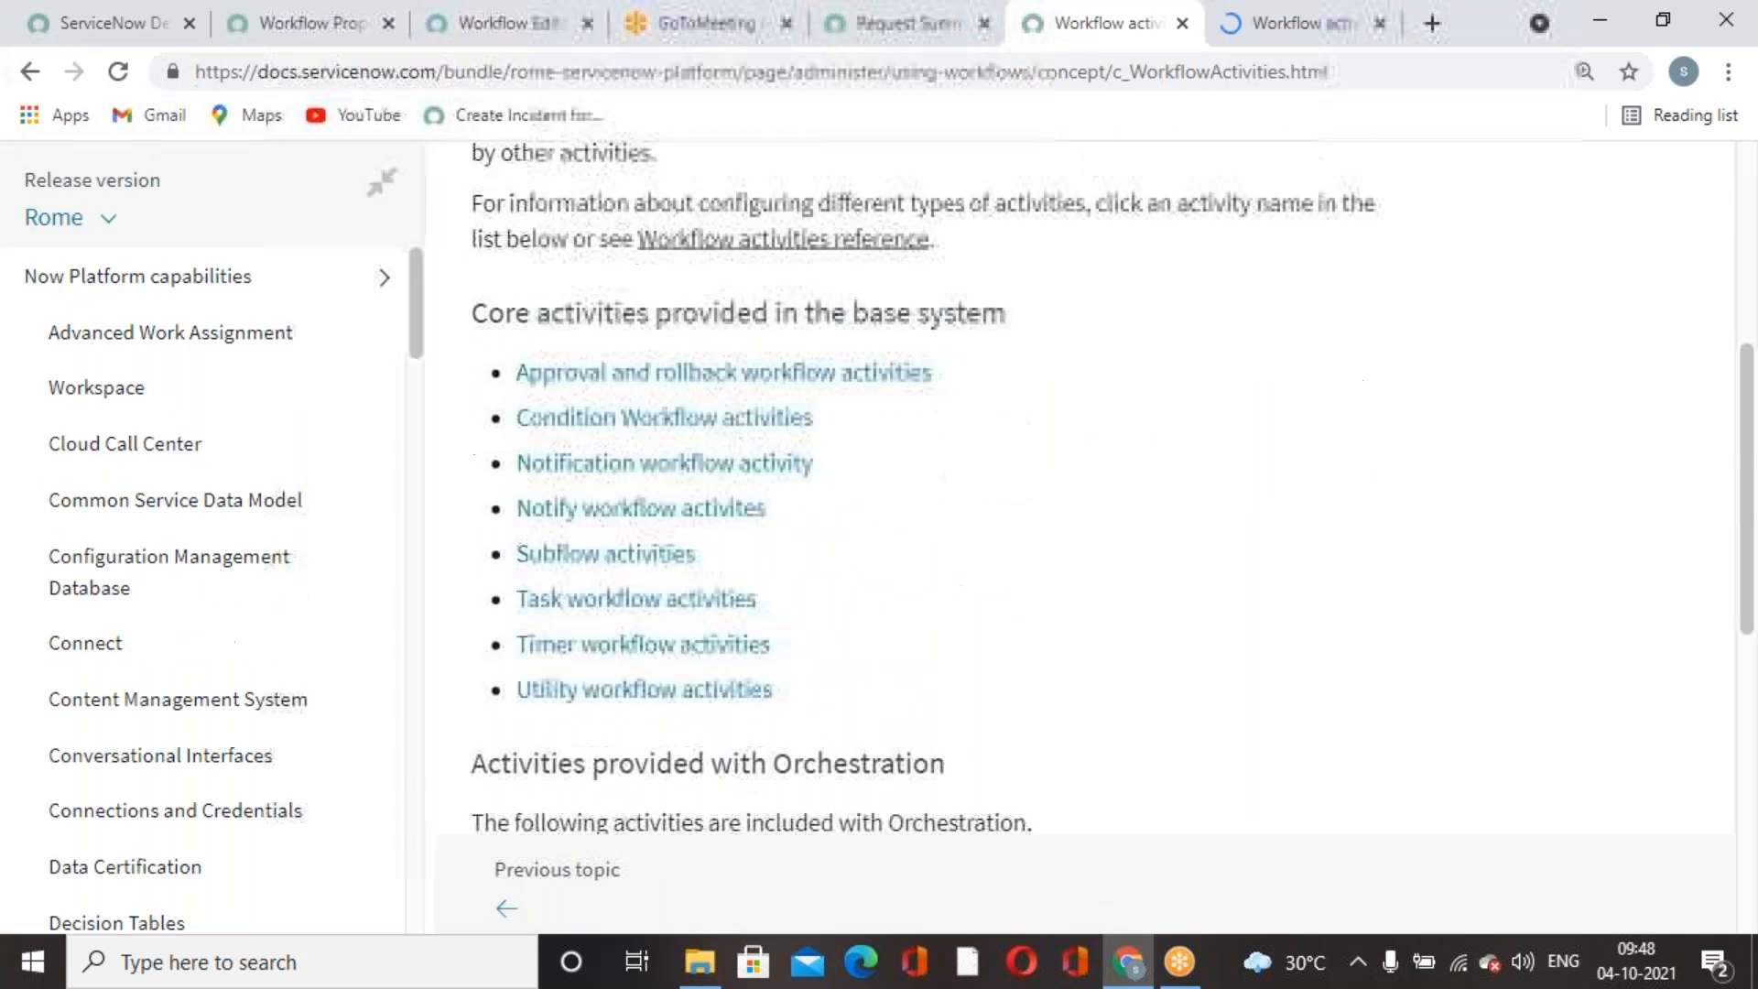
{"action": "scroll", "coordinate": [872, 507], "scroll_direction": "down", "scroll_amount": 4}
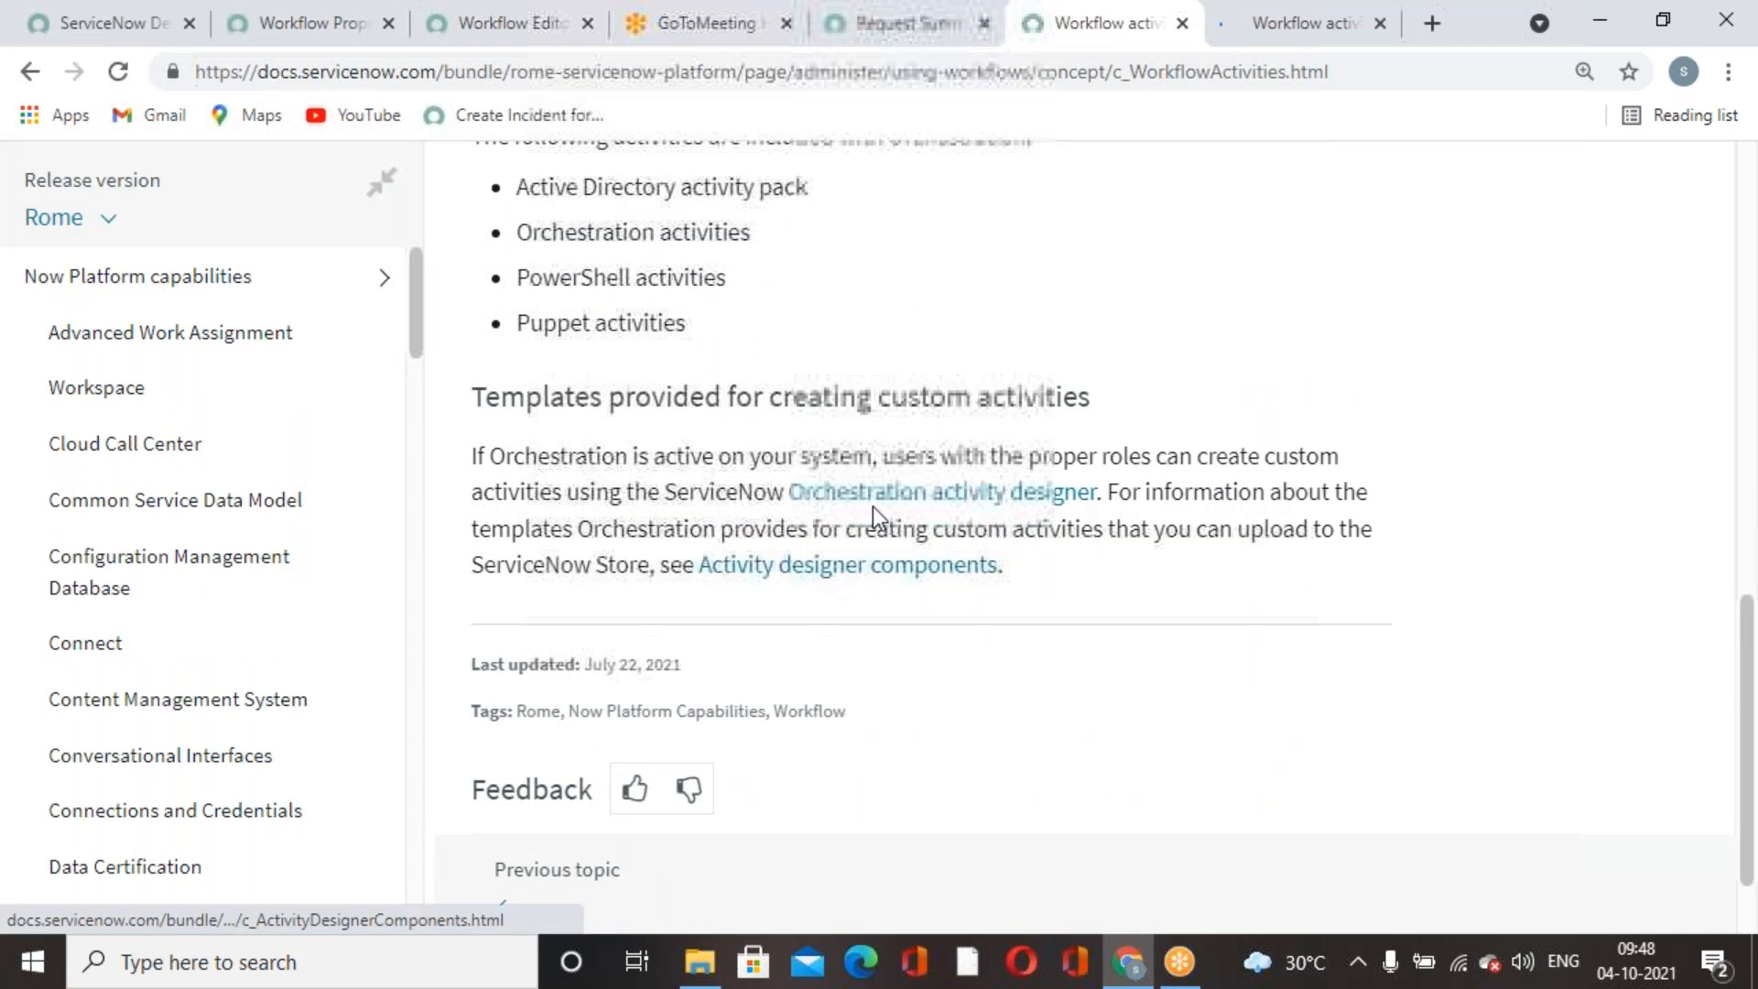
{"action": "scroll", "coordinate": [842, 628], "scroll_direction": "down", "scroll_amount": 1}
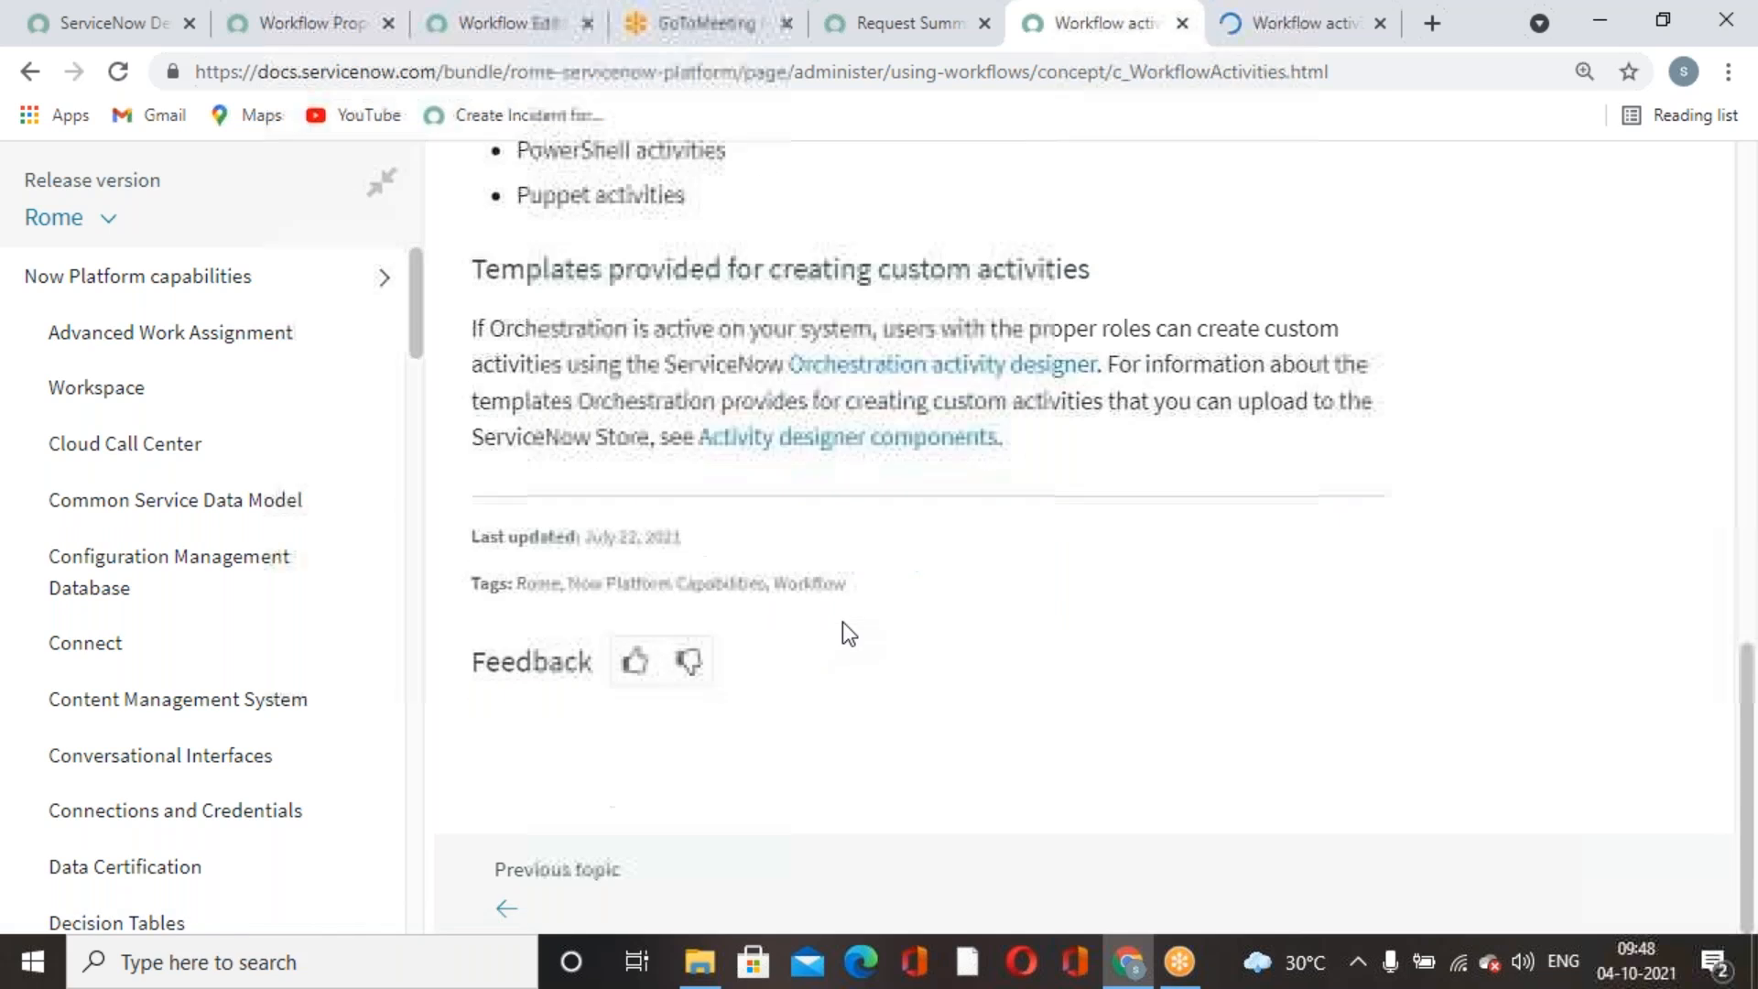
{"action": "scroll", "coordinate": [892, 635], "scroll_direction": "up", "scroll_amount": 15}
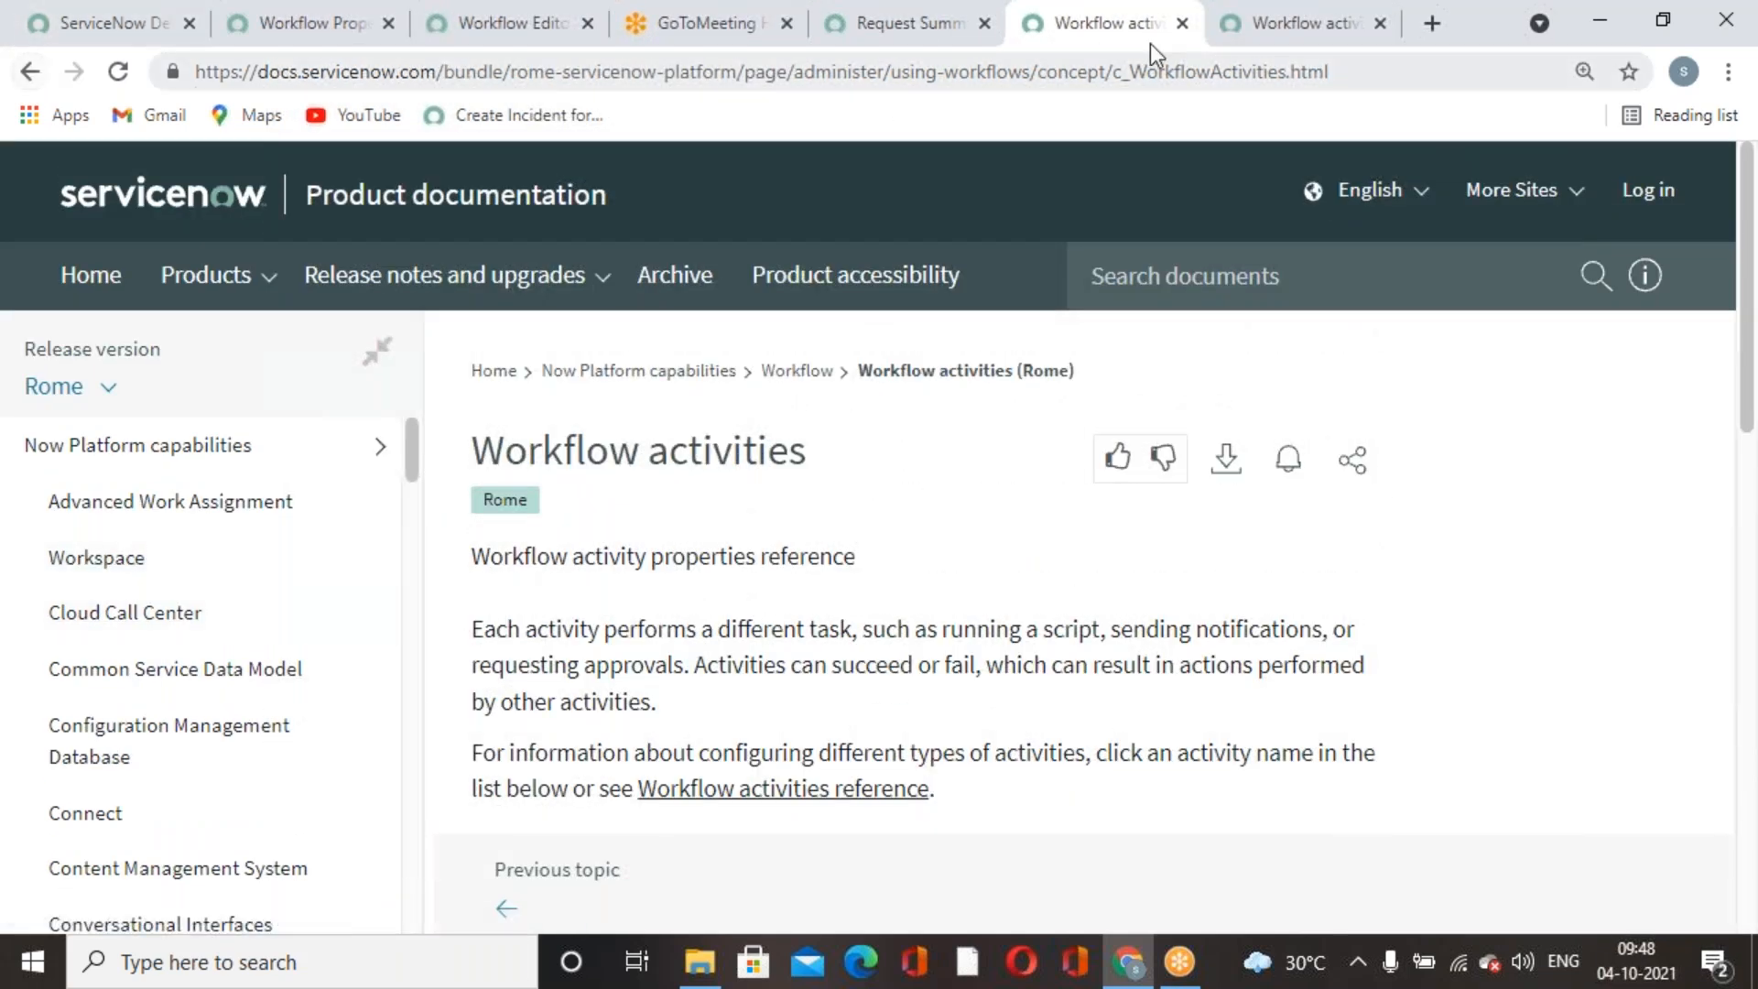
Examine the Workflow activities reference category by category, from approval and rollback to utility activities and custom templates, and close its tab.
{"action": "left_click", "coordinate": [1309, 15]}
{"action": "left_click", "coordinate": [1071, 860]}
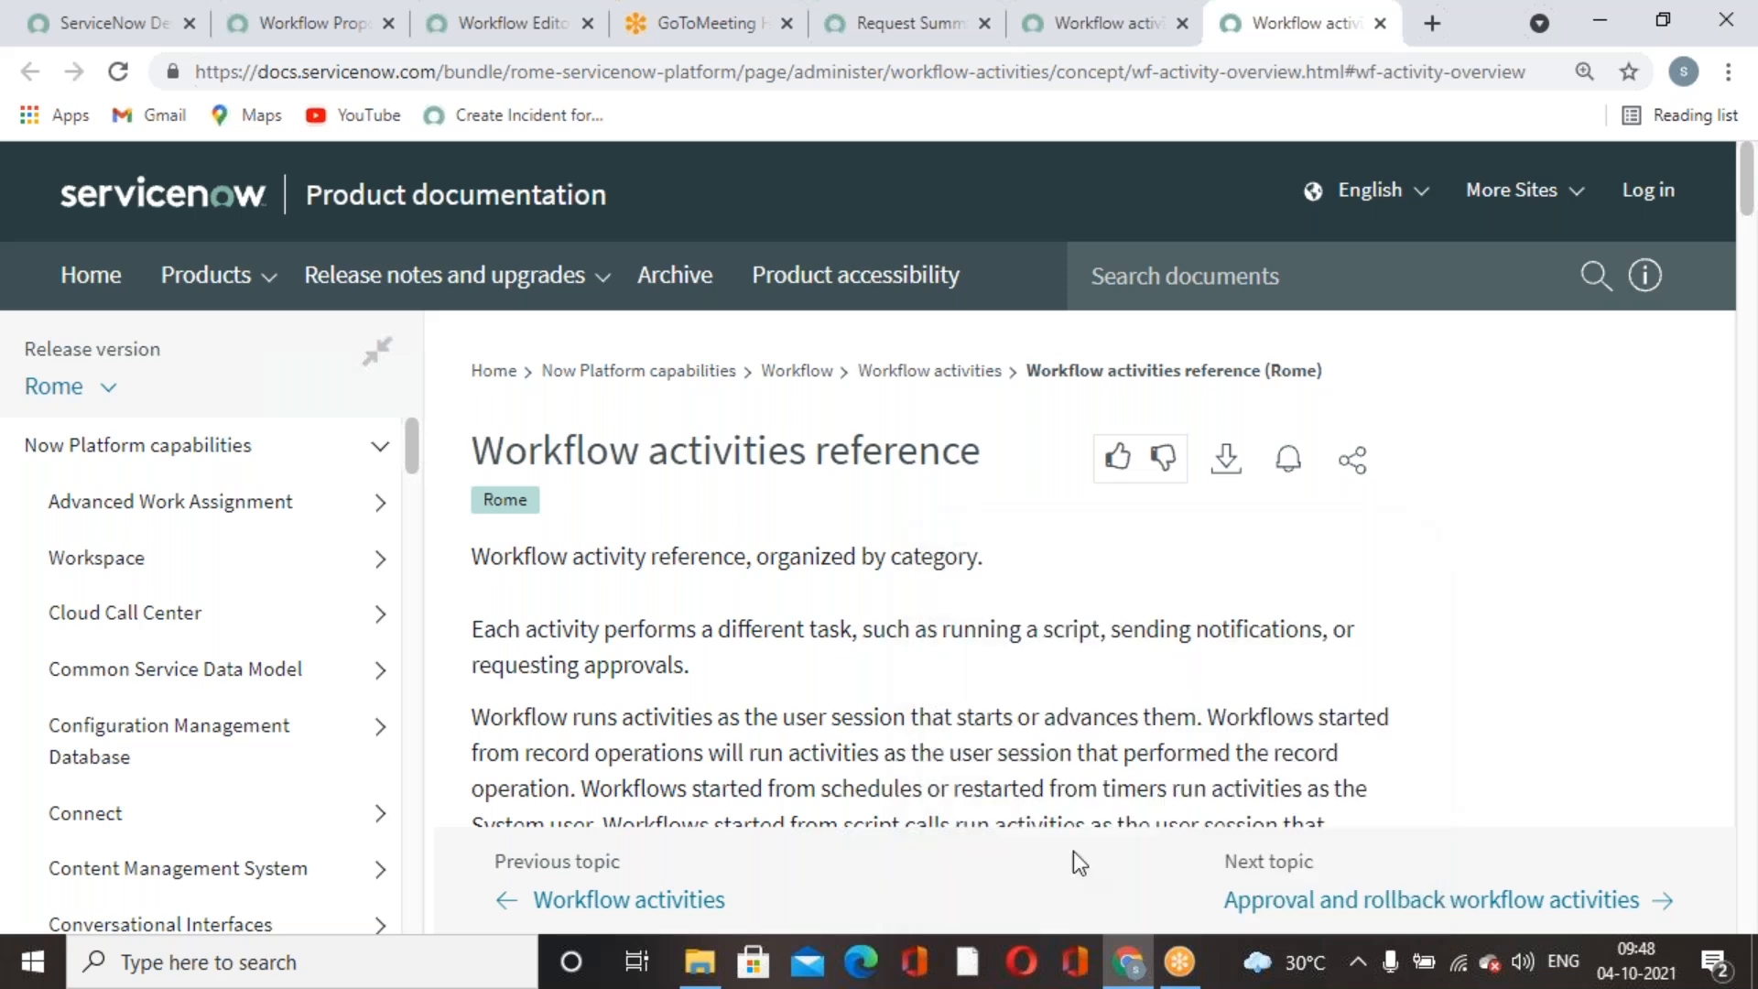
{"action": "scroll", "coordinate": [1029, 701], "scroll_direction": "down", "scroll_amount": 6}
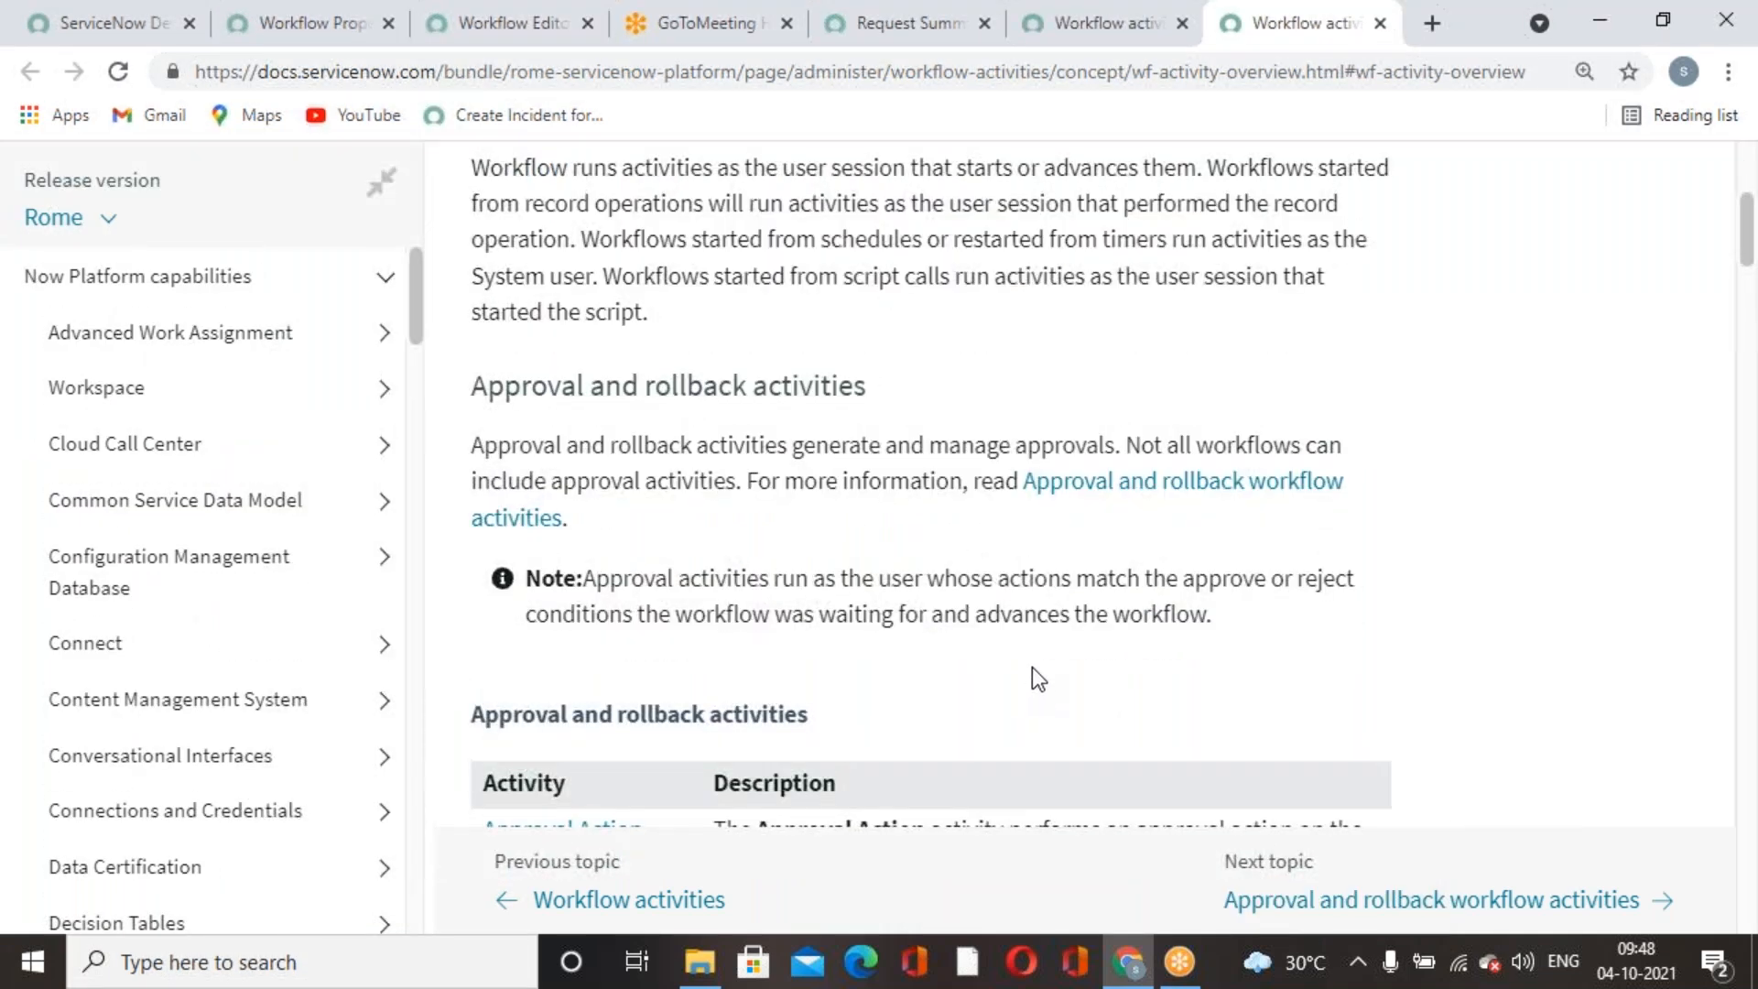
{"action": "scroll", "coordinate": [968, 632], "scroll_direction": "down", "scroll_amount": 5}
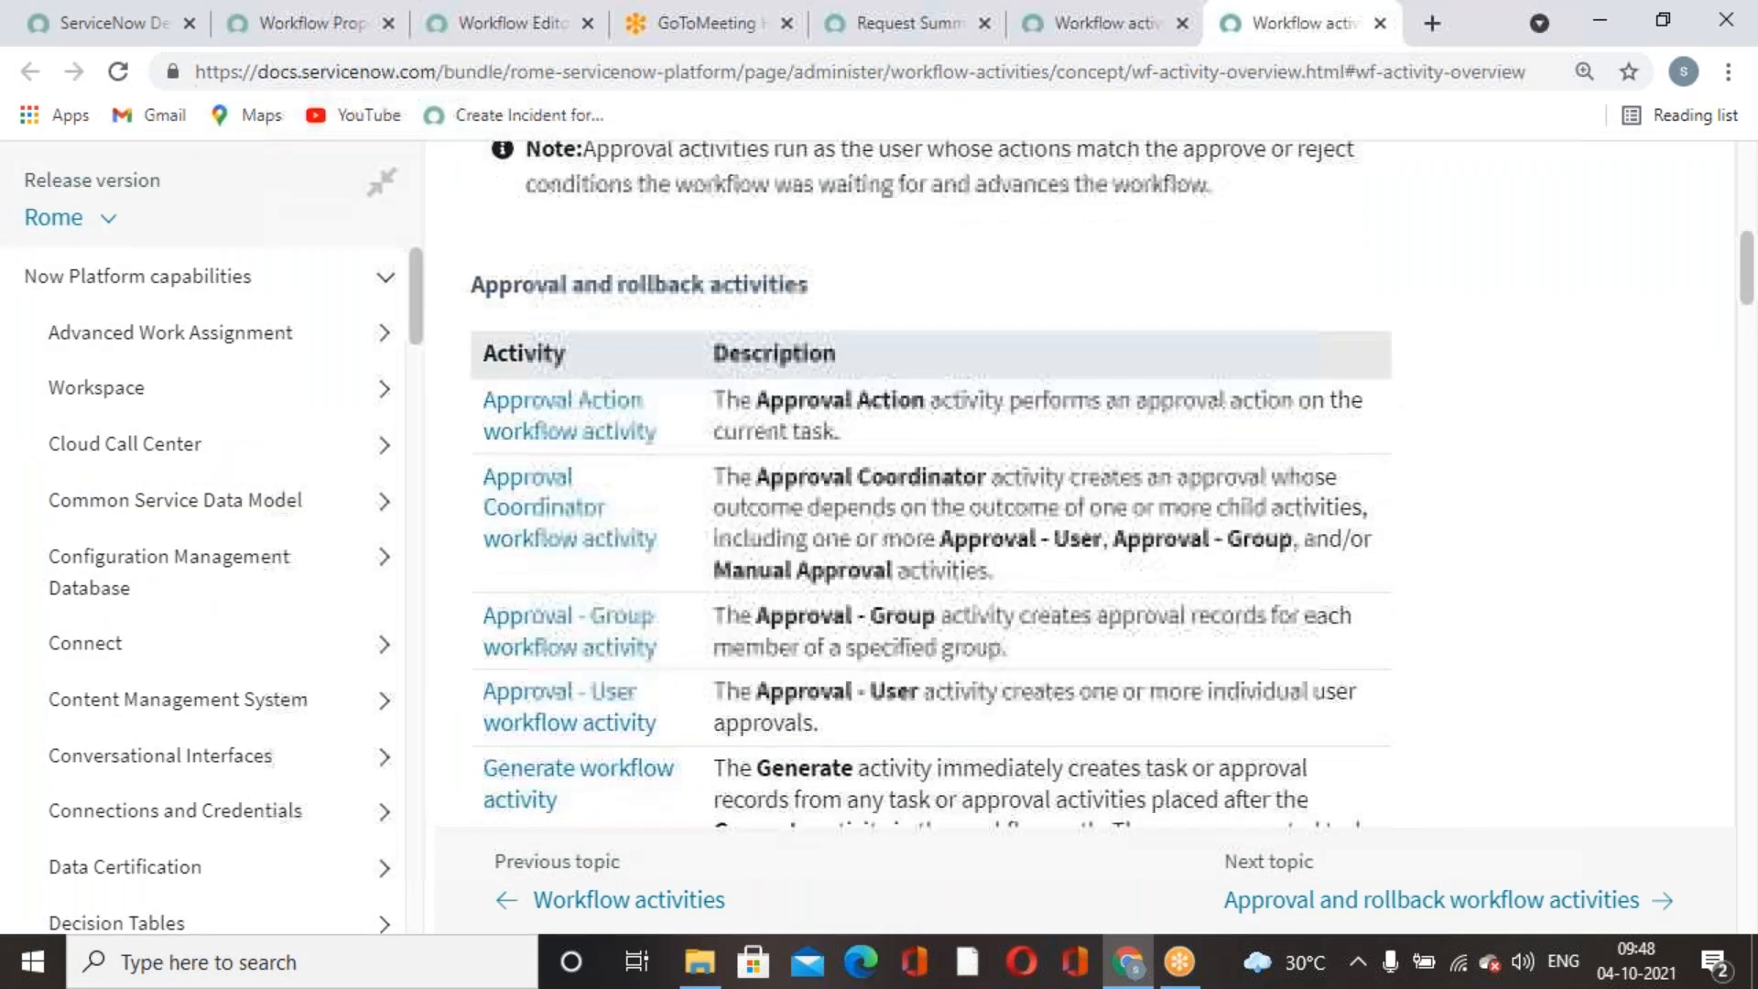
{"action": "scroll", "coordinate": [932, 485], "scroll_direction": "down", "scroll_amount": 11}
{"action": "scroll", "coordinate": [931, 485], "scroll_direction": "down", "scroll_amount": 8}
{"action": "scroll", "coordinate": [931, 486], "scroll_direction": "down", "scroll_amount": 12}
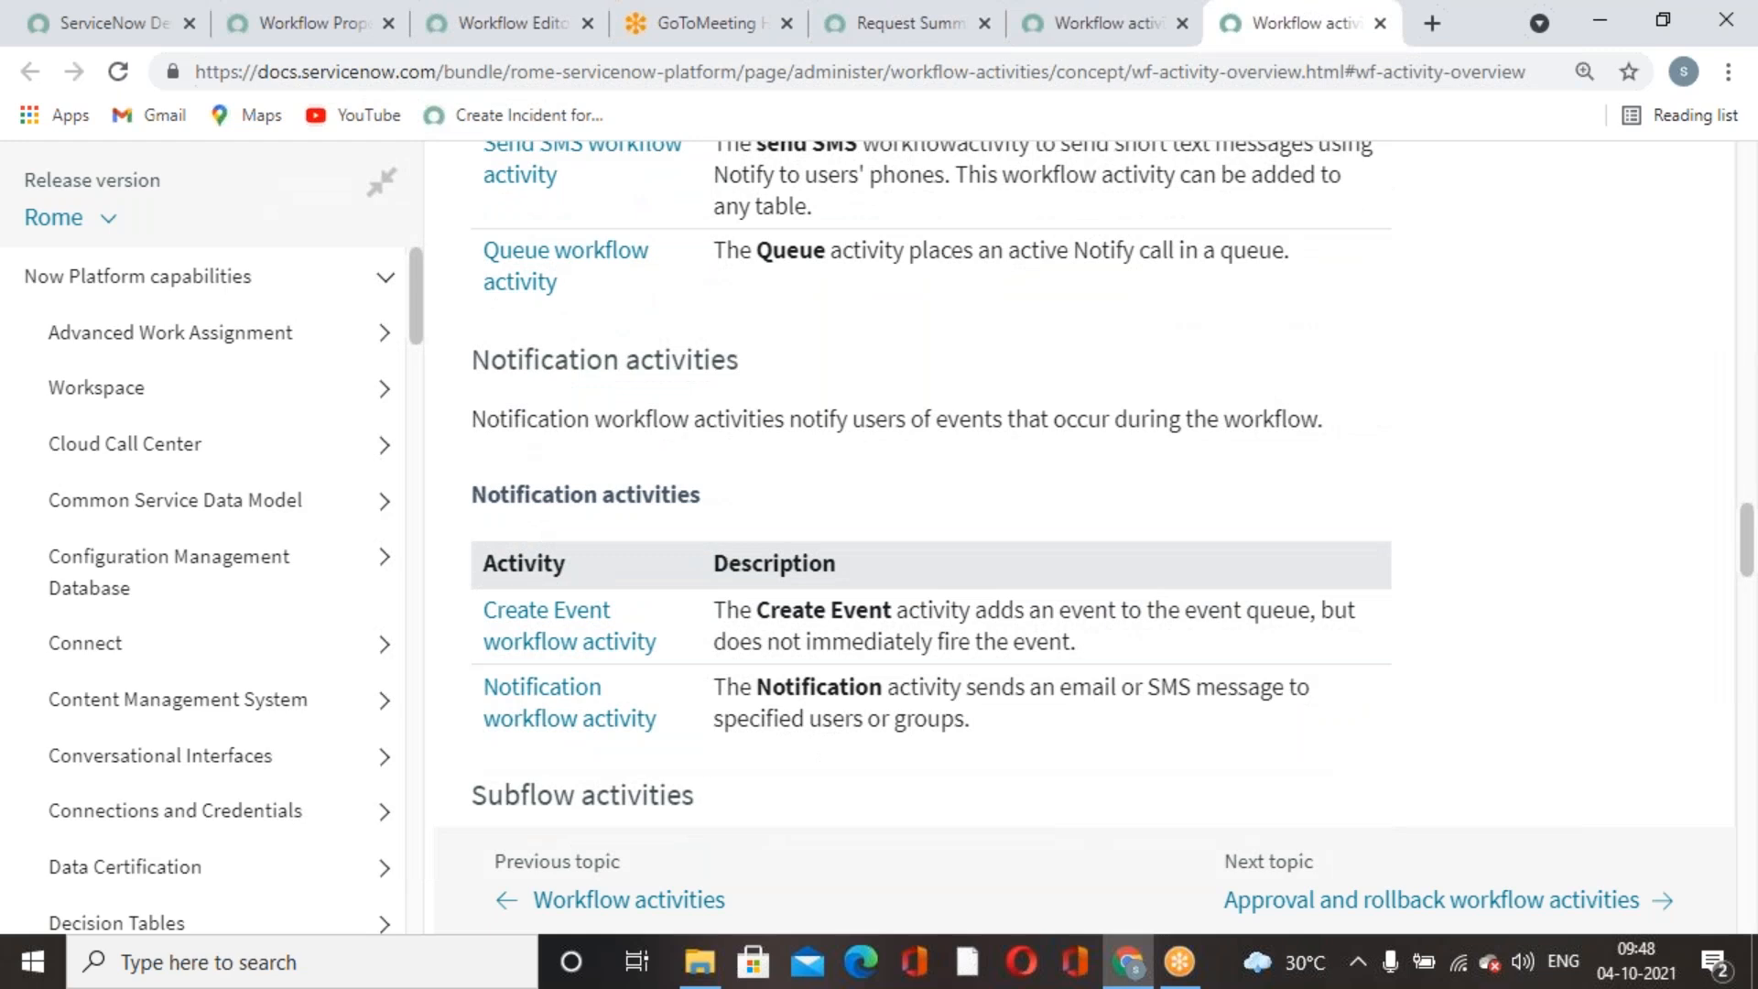
{"action": "scroll", "coordinate": [878, 589], "scroll_direction": "down", "scroll_amount": 9}
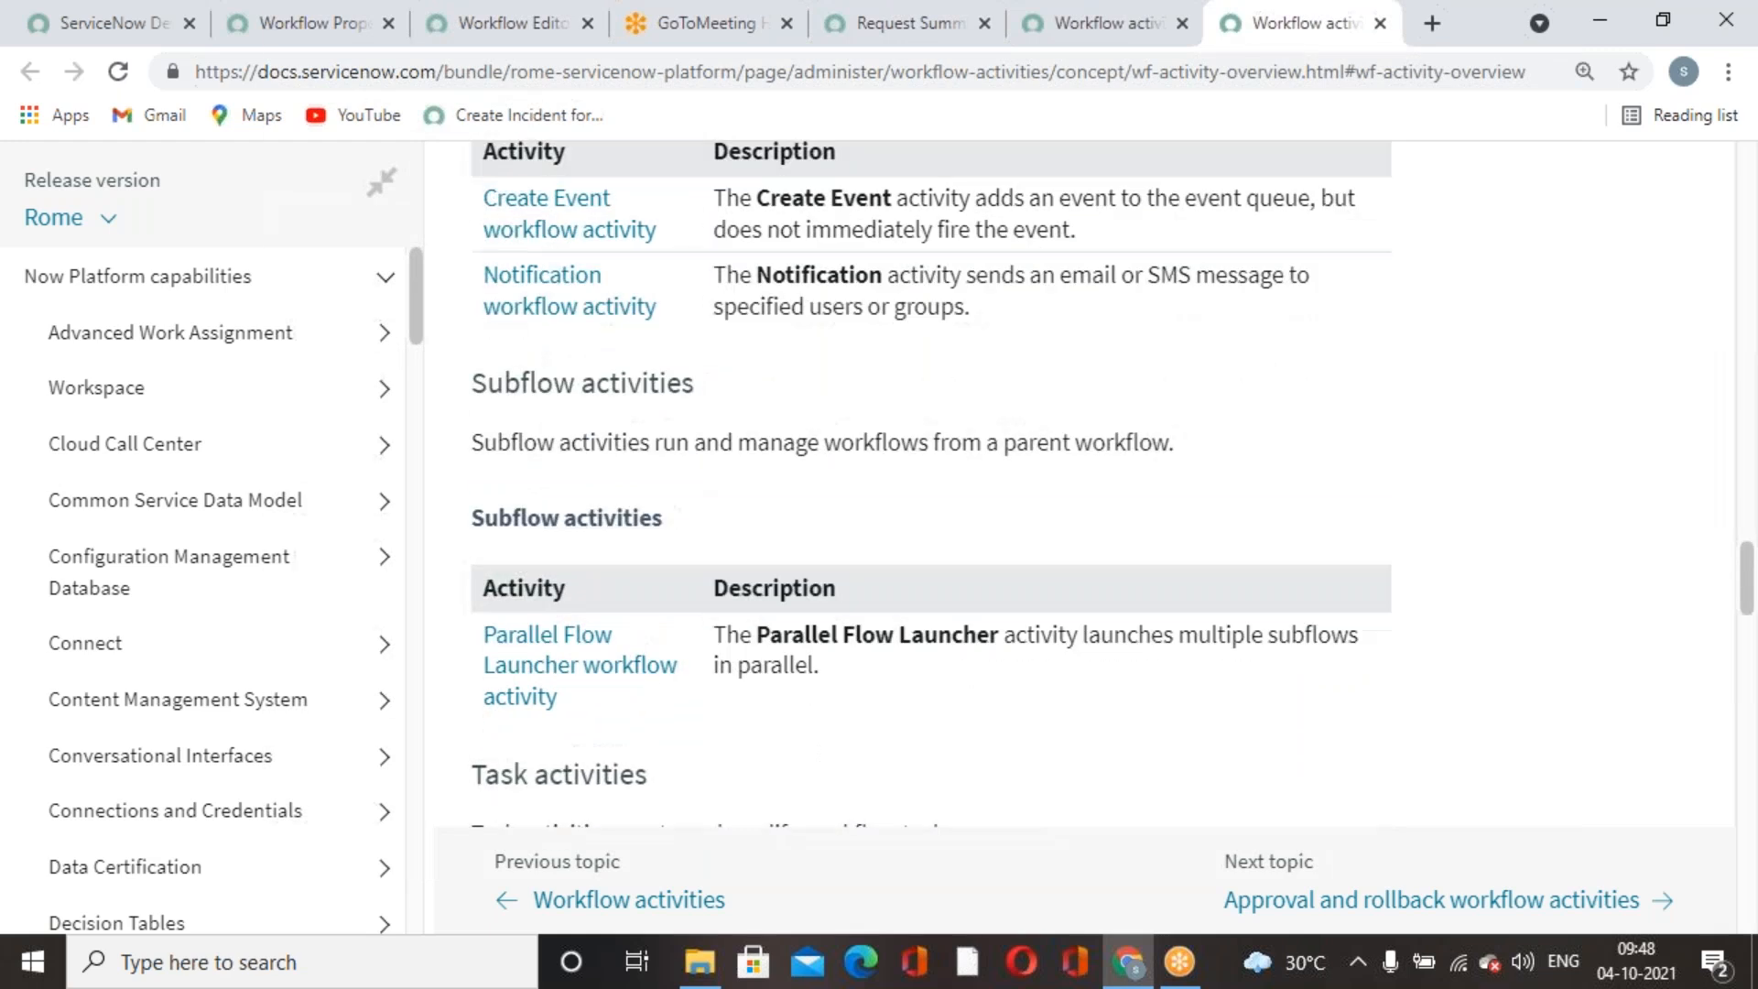
{"action": "scroll", "coordinate": [931, 485], "scroll_direction": "down", "scroll_amount": 12}
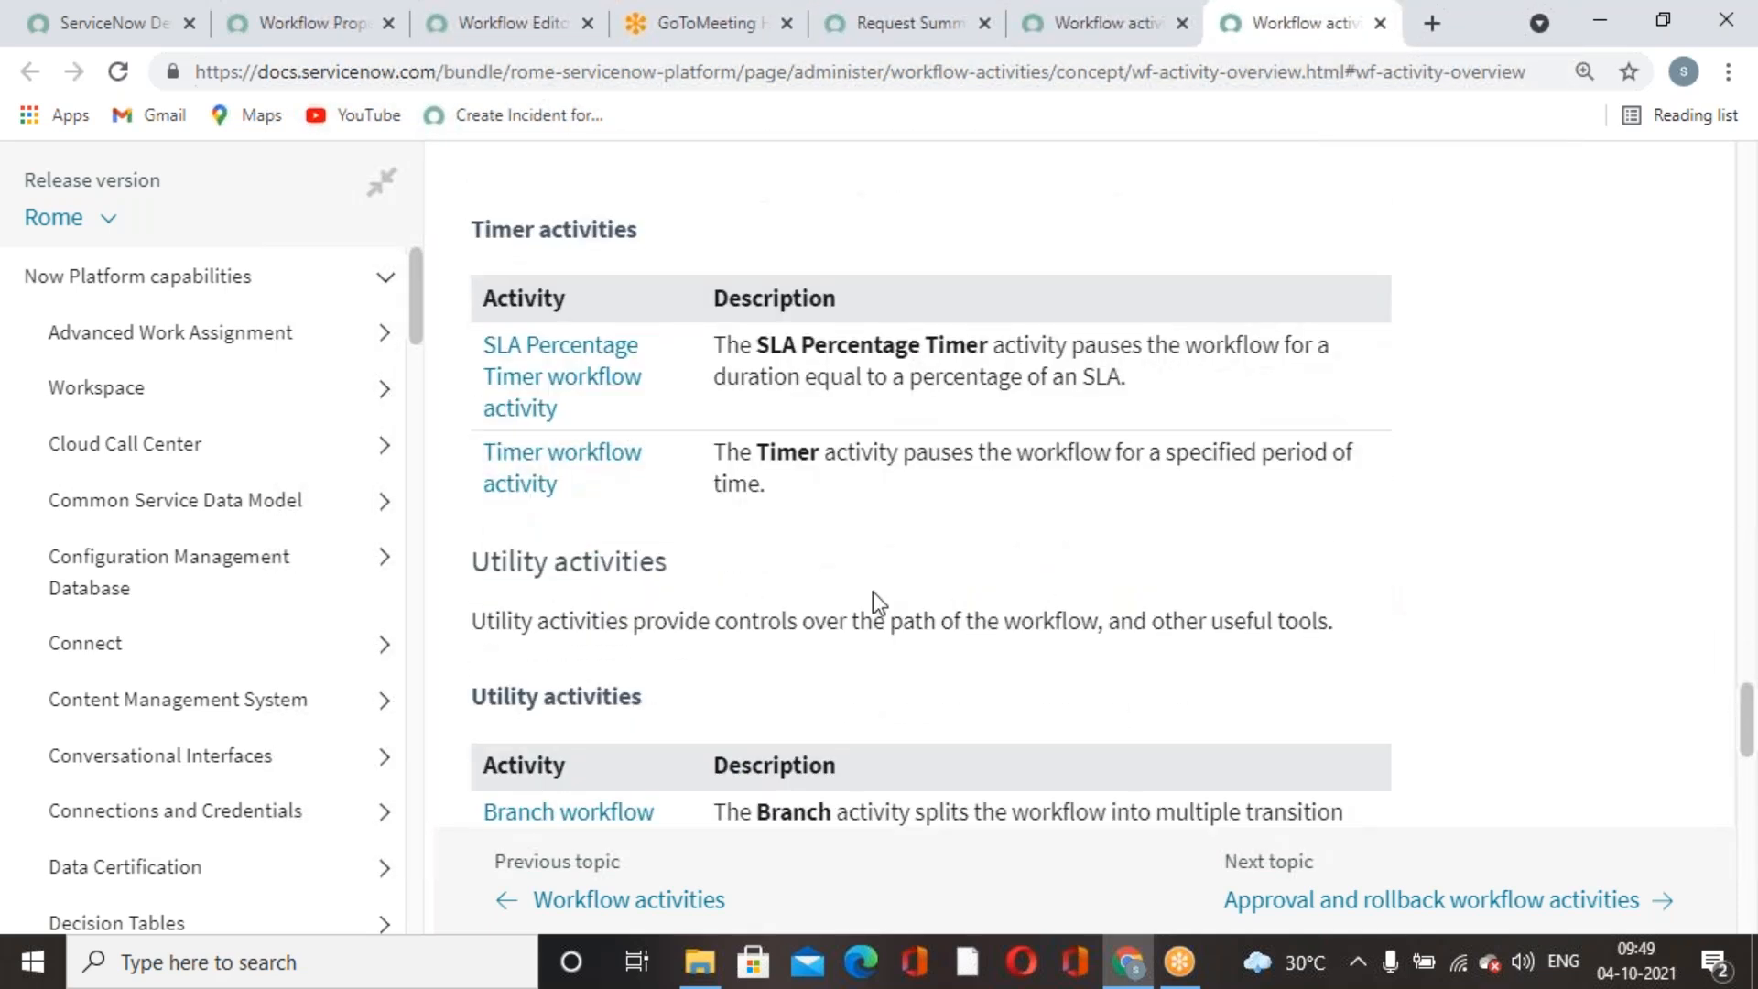
{"action": "scroll", "coordinate": [872, 592], "scroll_direction": "down", "scroll_amount": 6}
{"action": "scroll", "coordinate": [931, 483], "scroll_direction": "down", "scroll_amount": 13}
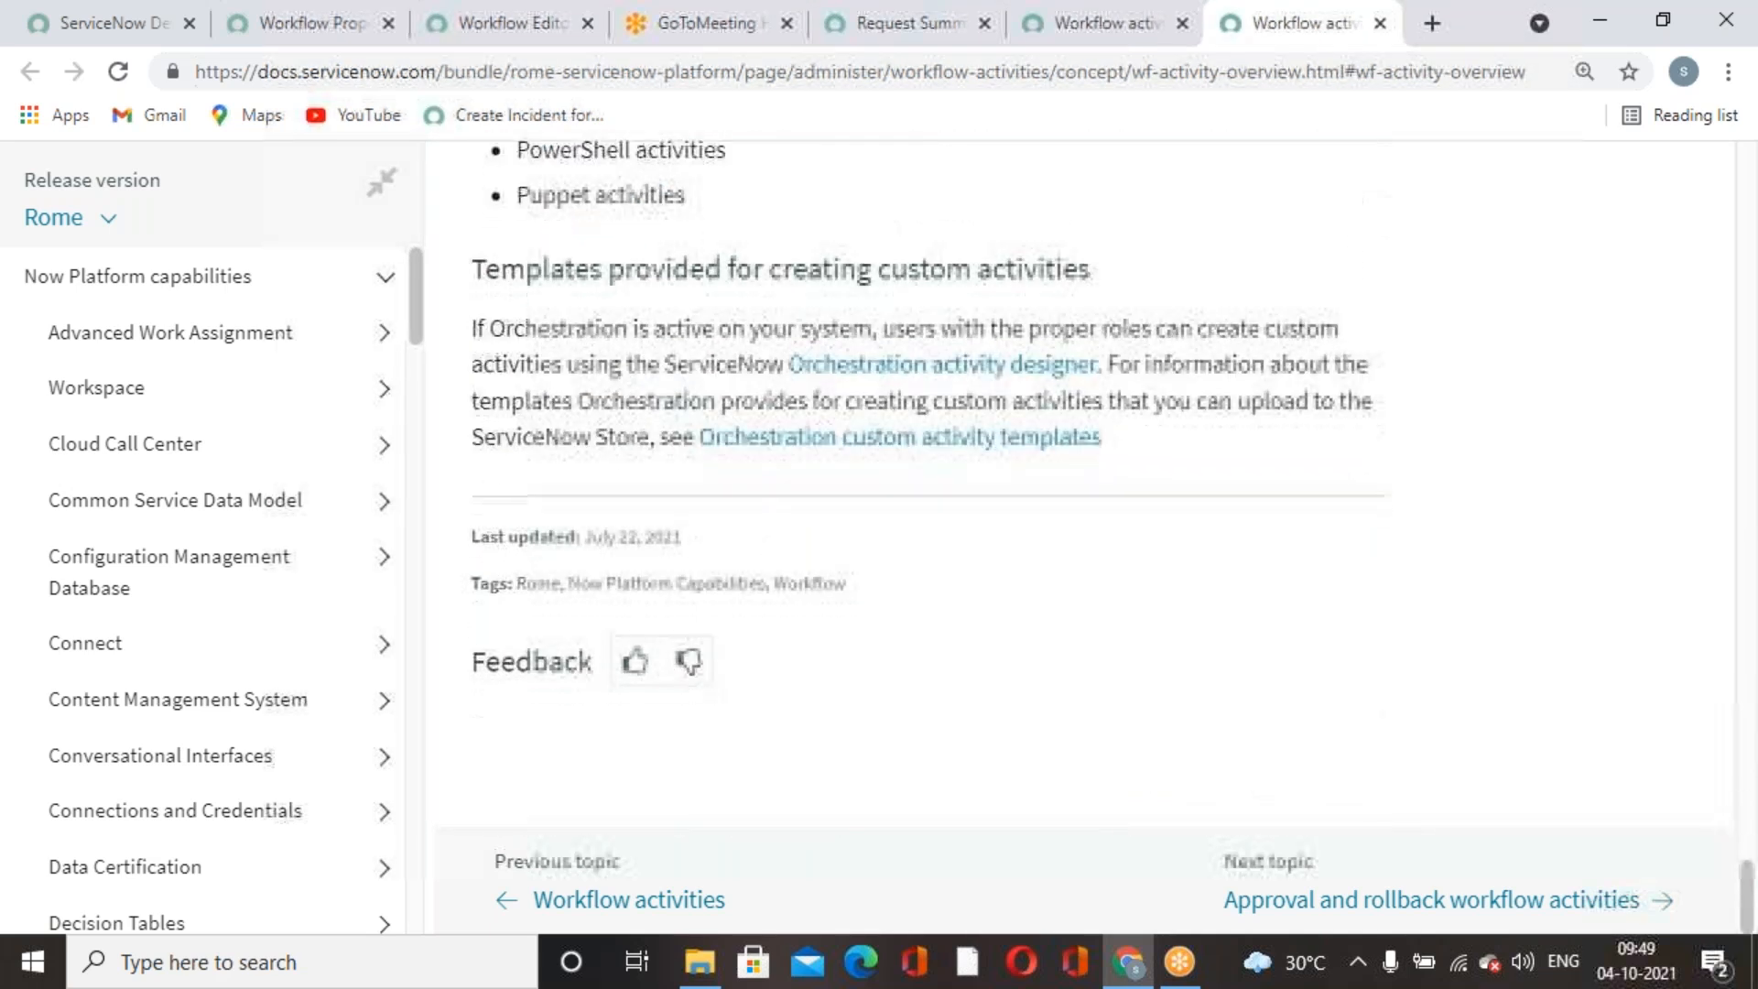
{"action": "scroll", "coordinate": [931, 483], "scroll_direction": "up", "scroll_amount": 10}
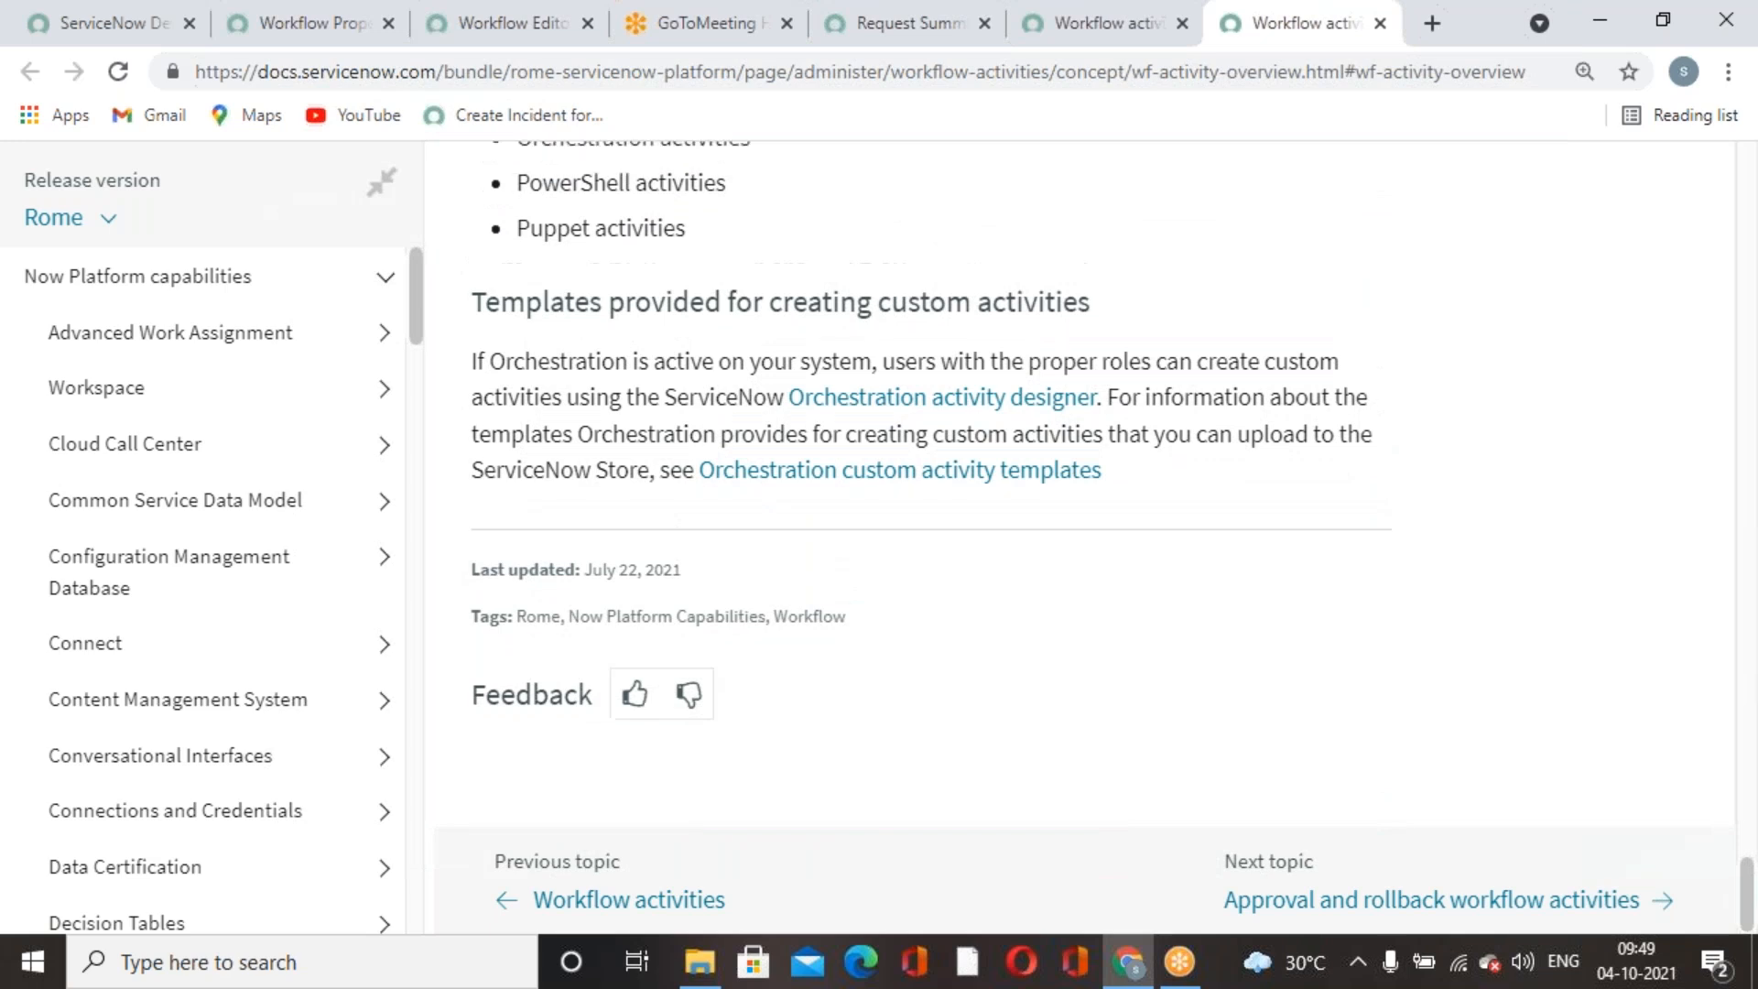
{"action": "left_click", "coordinate": [1381, 26]}
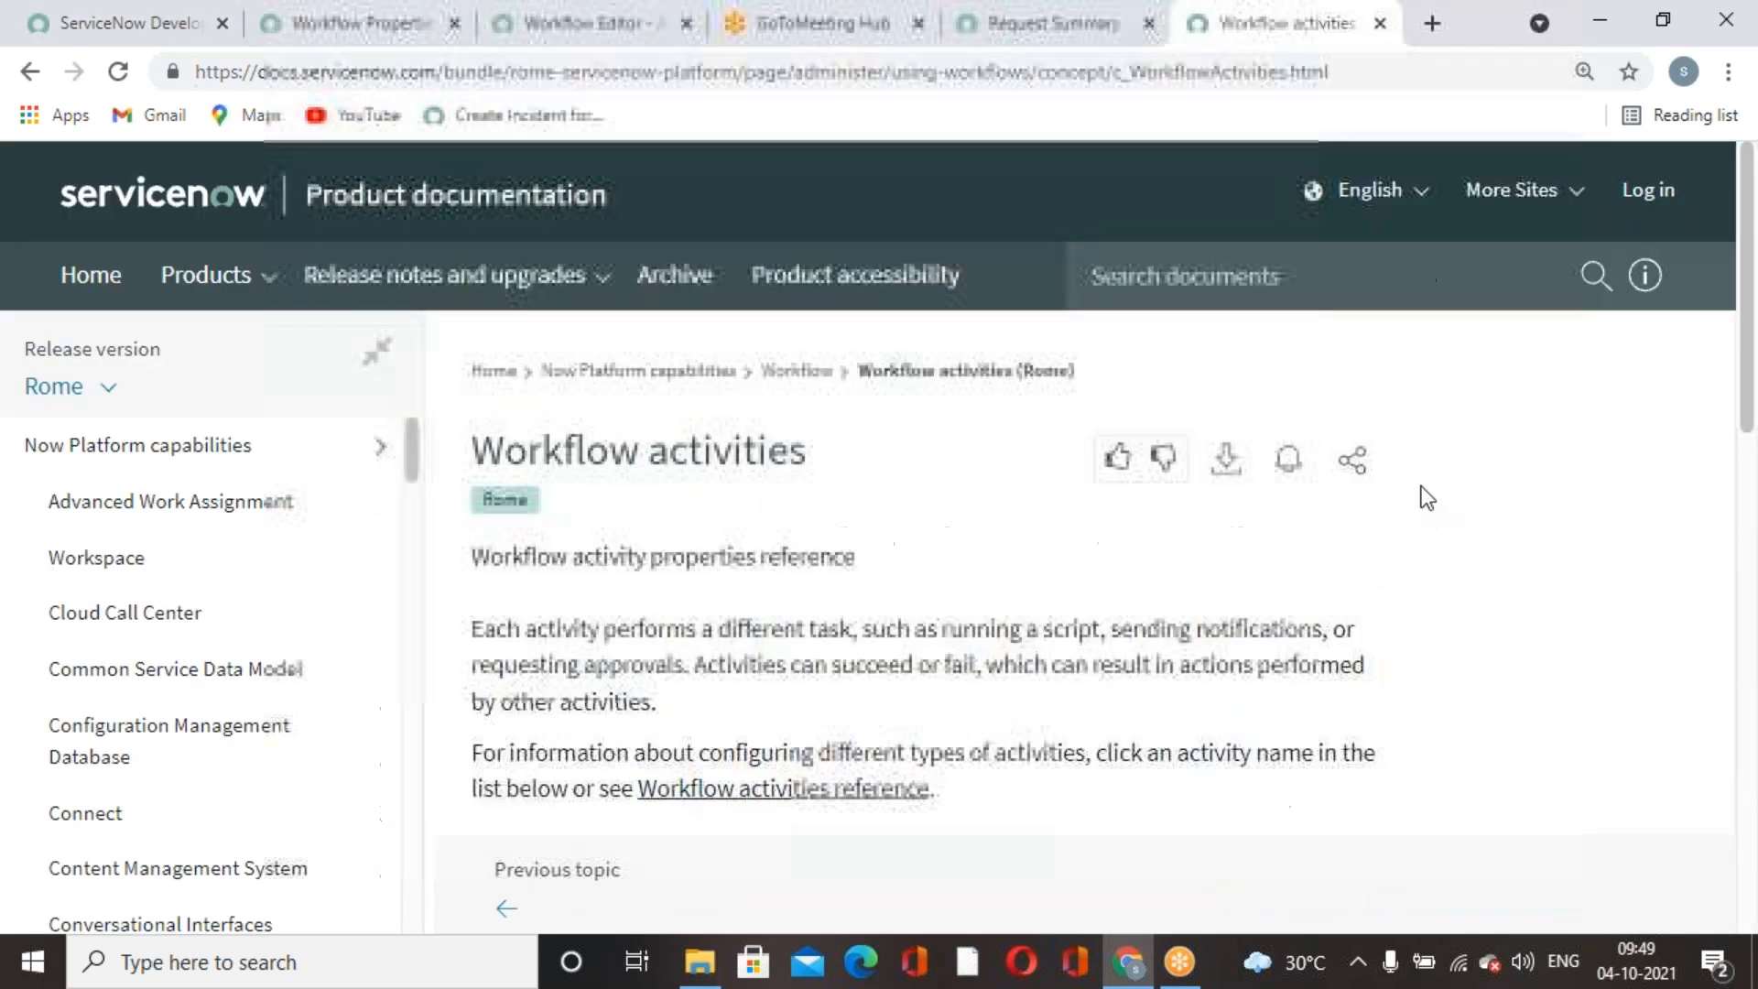
Search Google in a new tab for "workflow activity limitation in servicenow" and open the "Workflow max number of activities" community result.
{"action": "left_click", "coordinate": [1432, 23]}
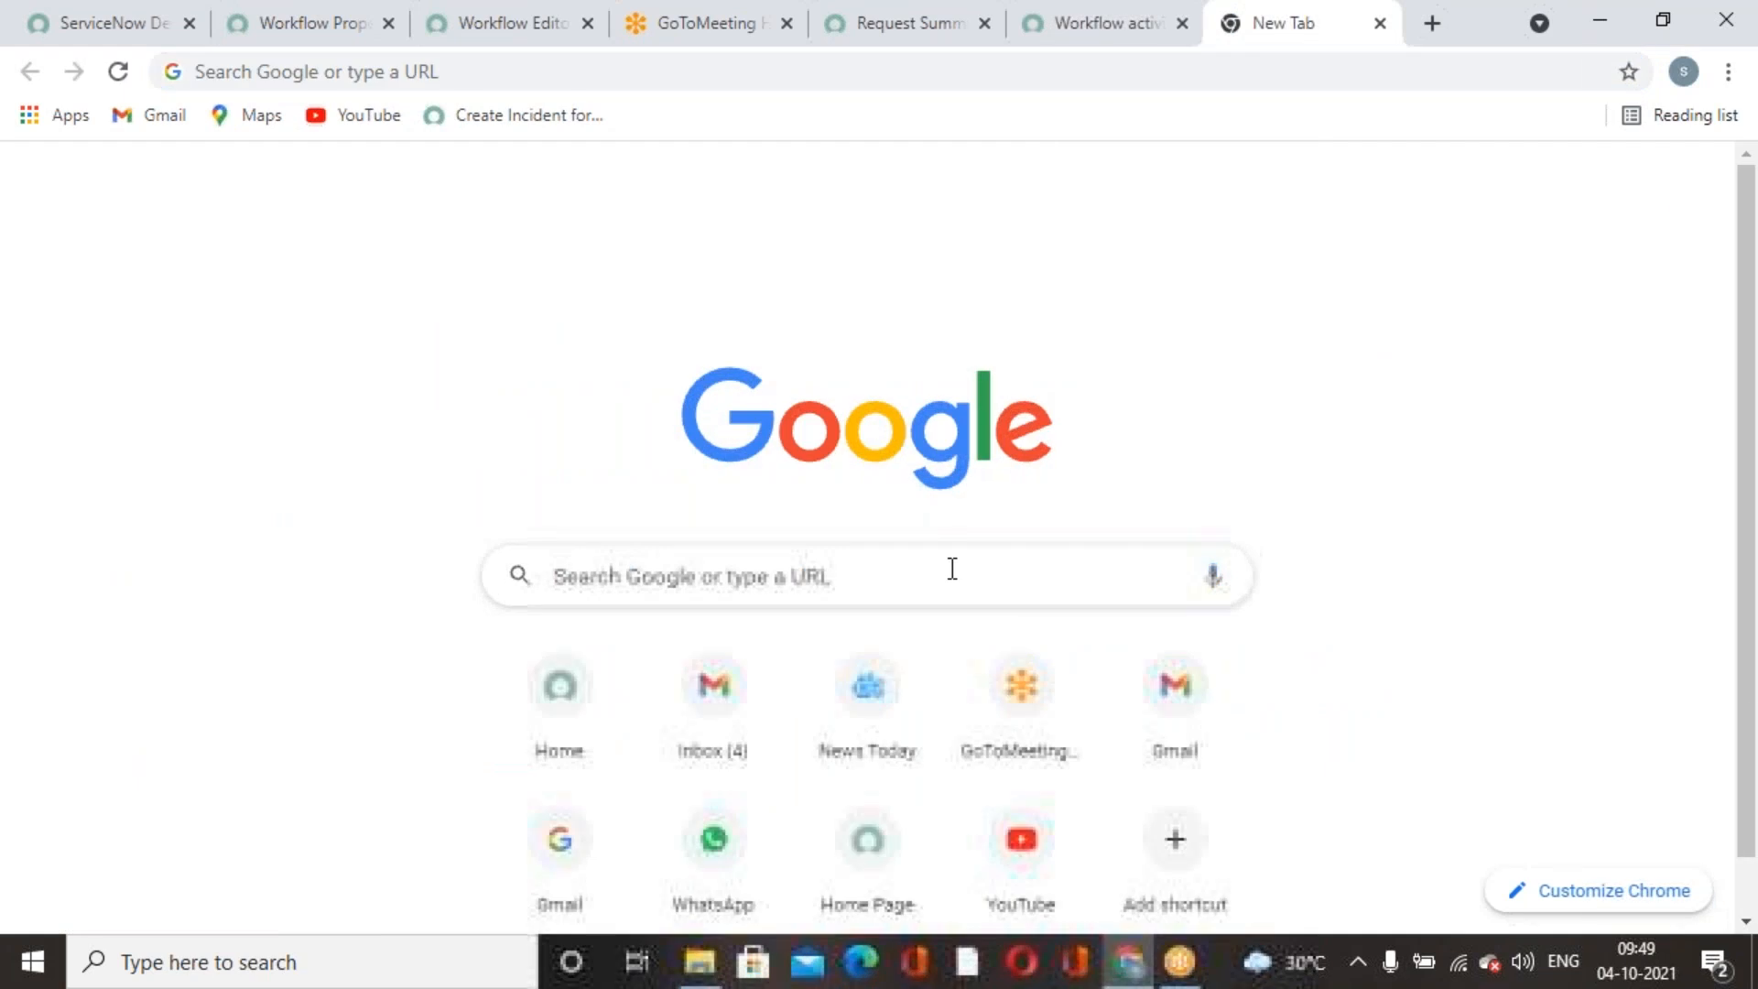
{"action": "left_click", "coordinate": [951, 569]}
{"action": "type", "text": "work"}
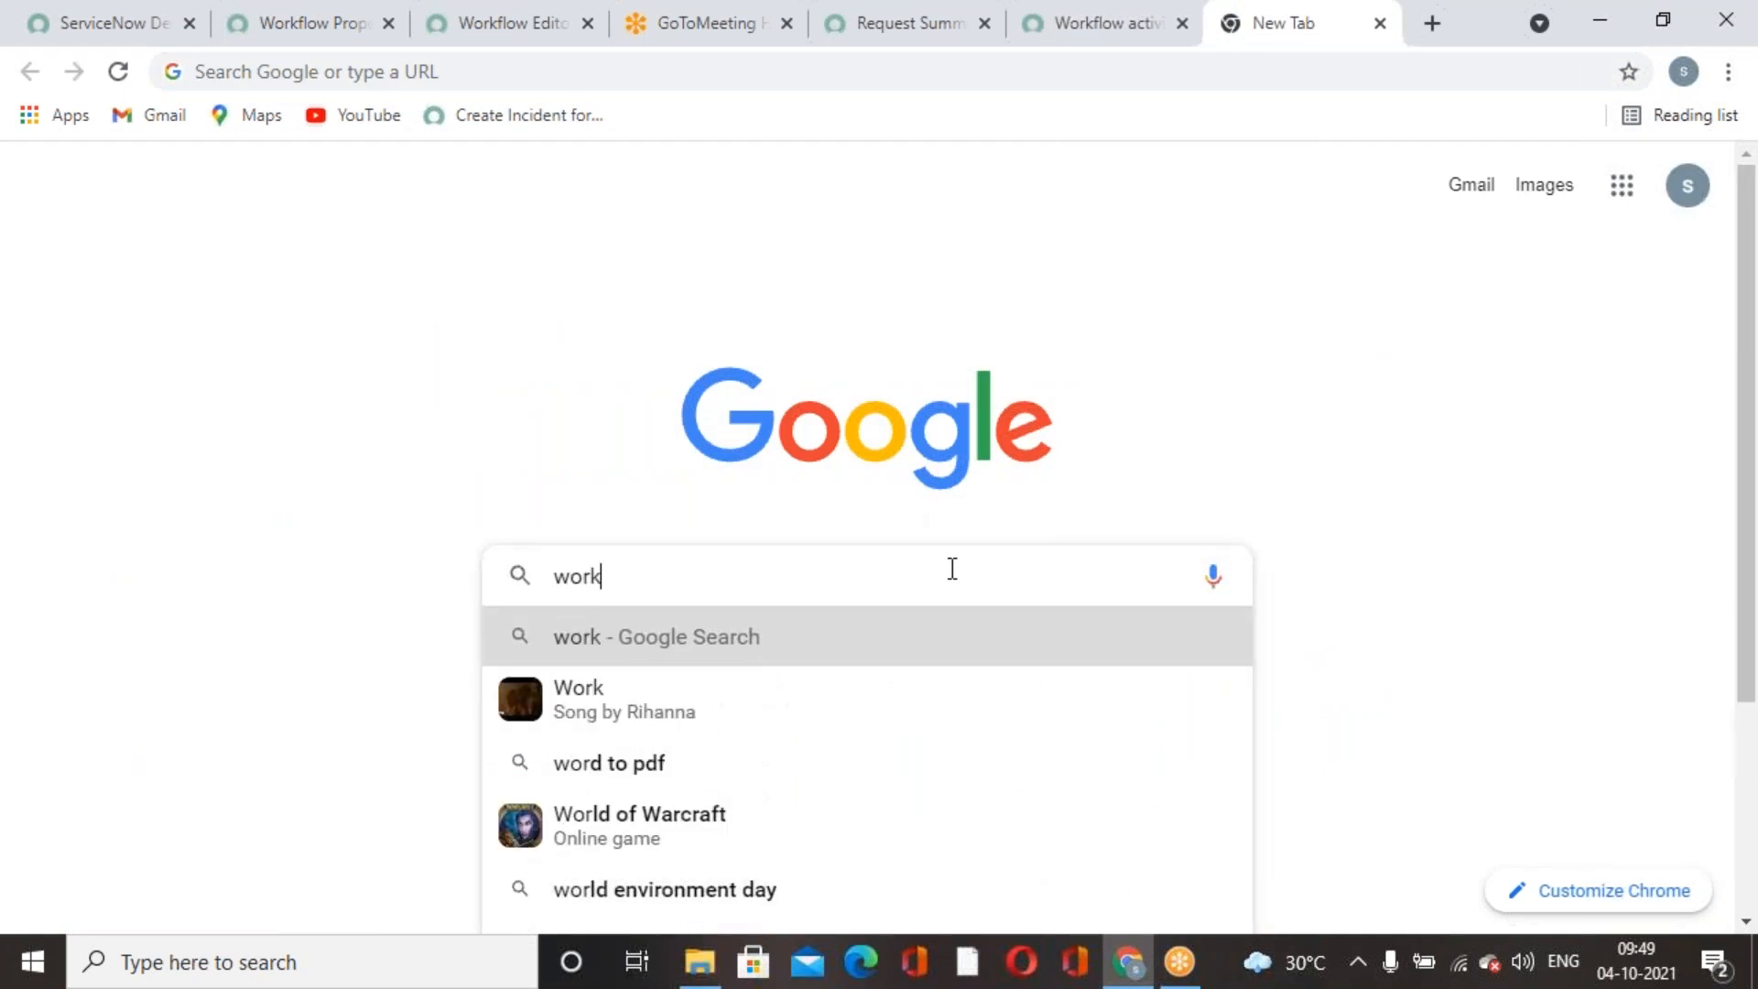
{"action": "type", "text": "flow acti"}
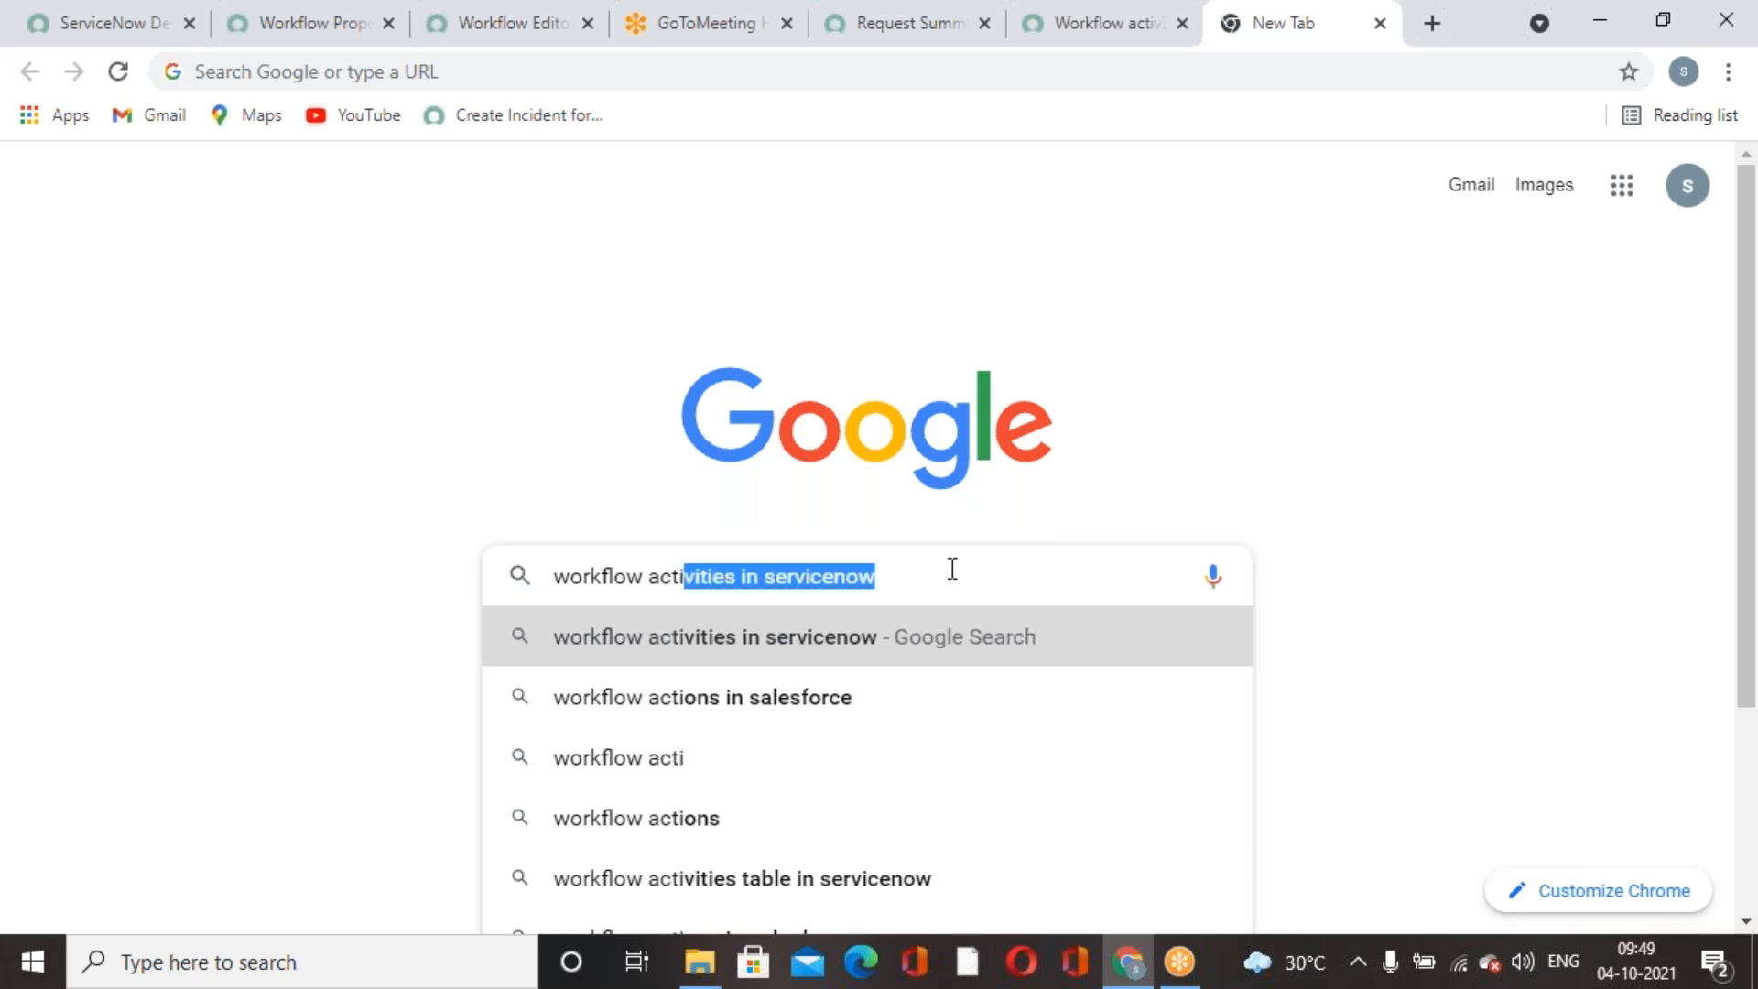
{"action": "type", "text": "vity lim"}
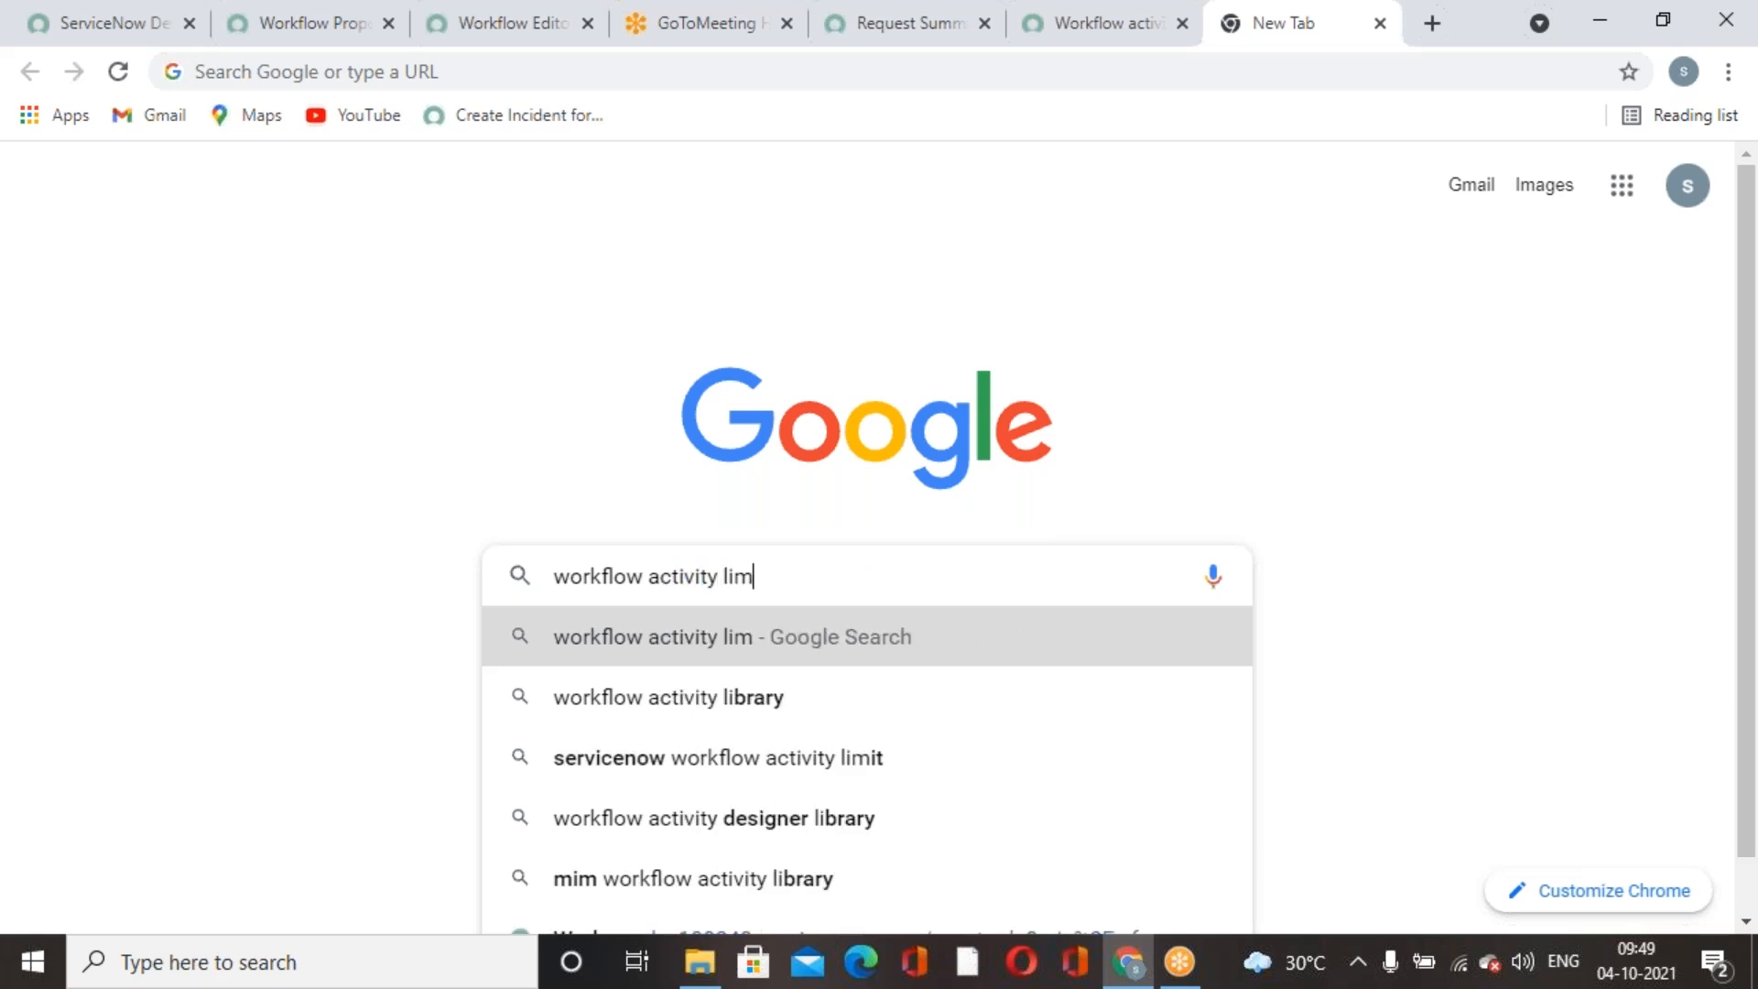
{"action": "type", "text": "itation in servicenow"}
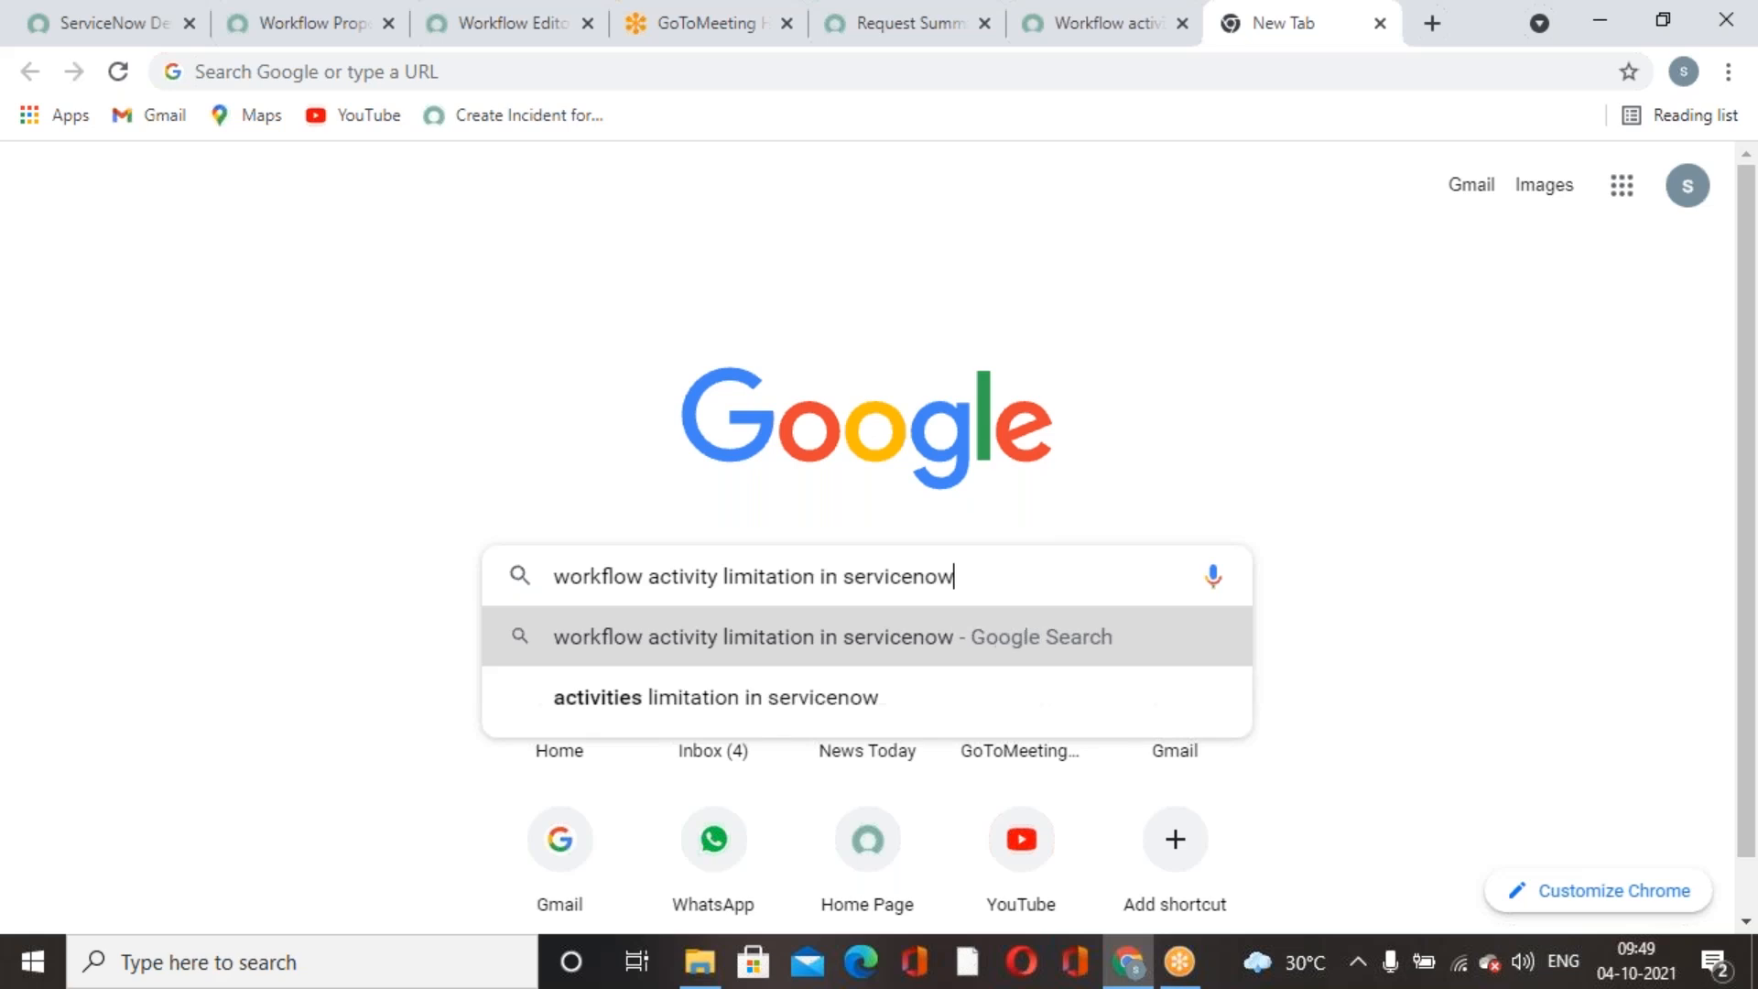
{"action": "key", "text": "Return"}
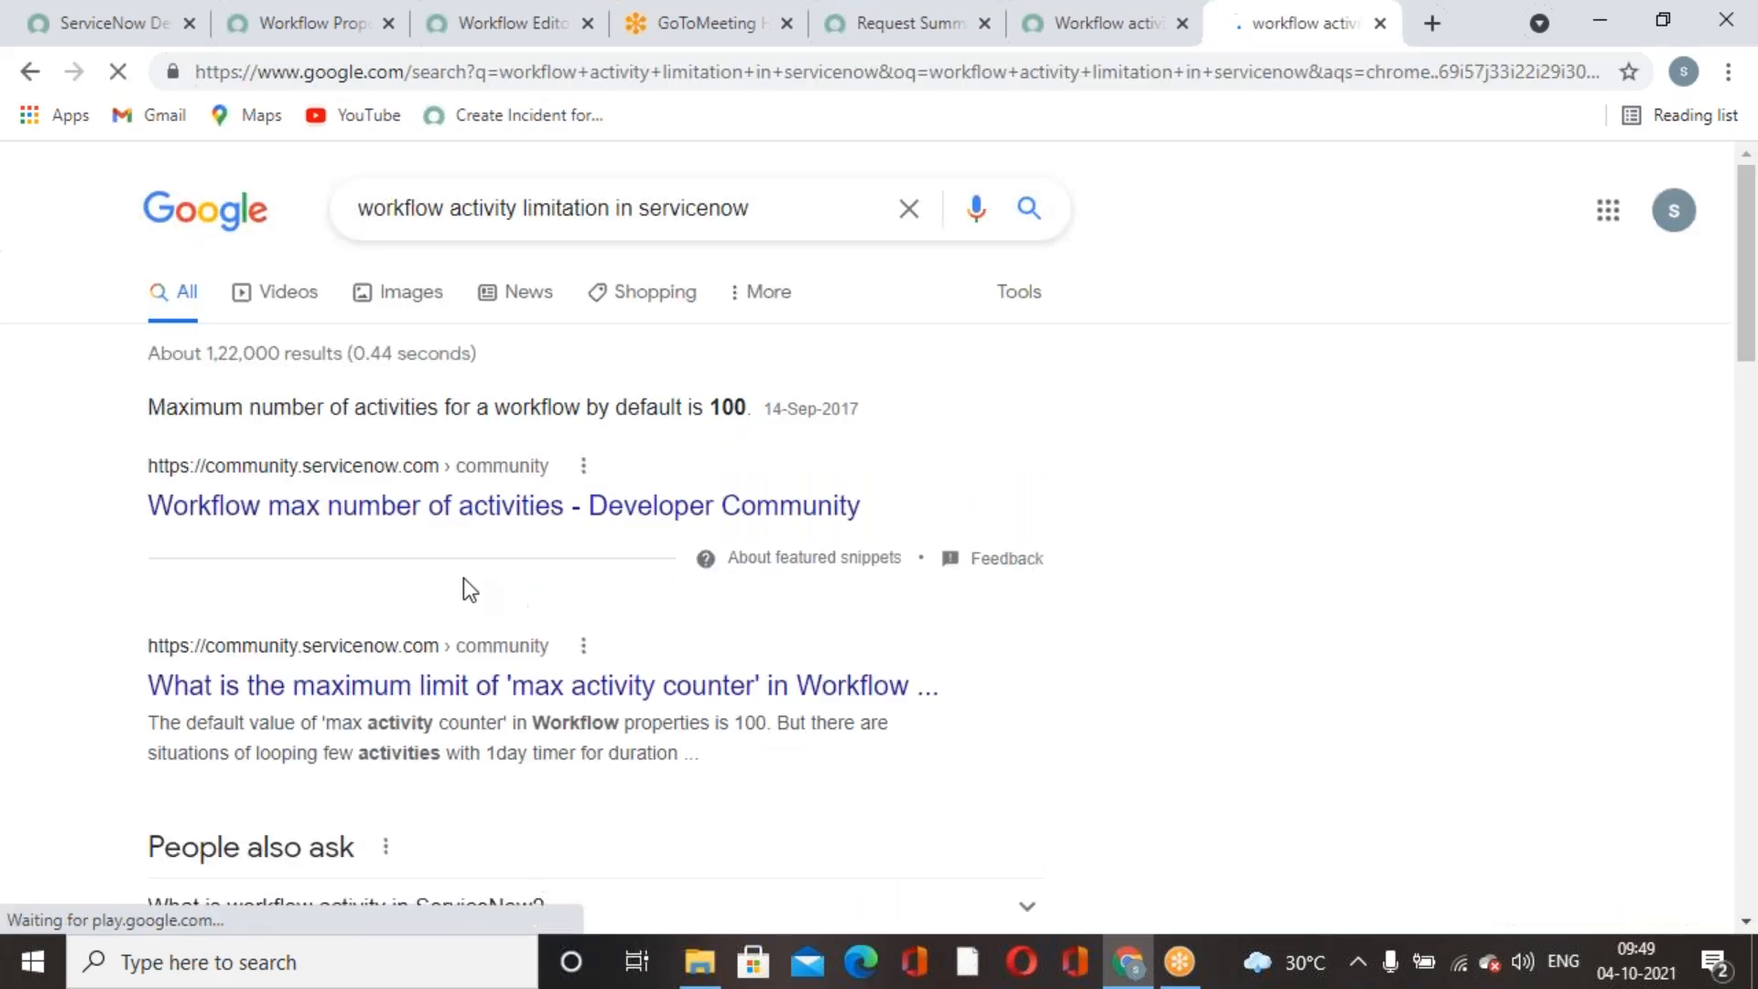
{"action": "left_click", "coordinate": [360, 508]}
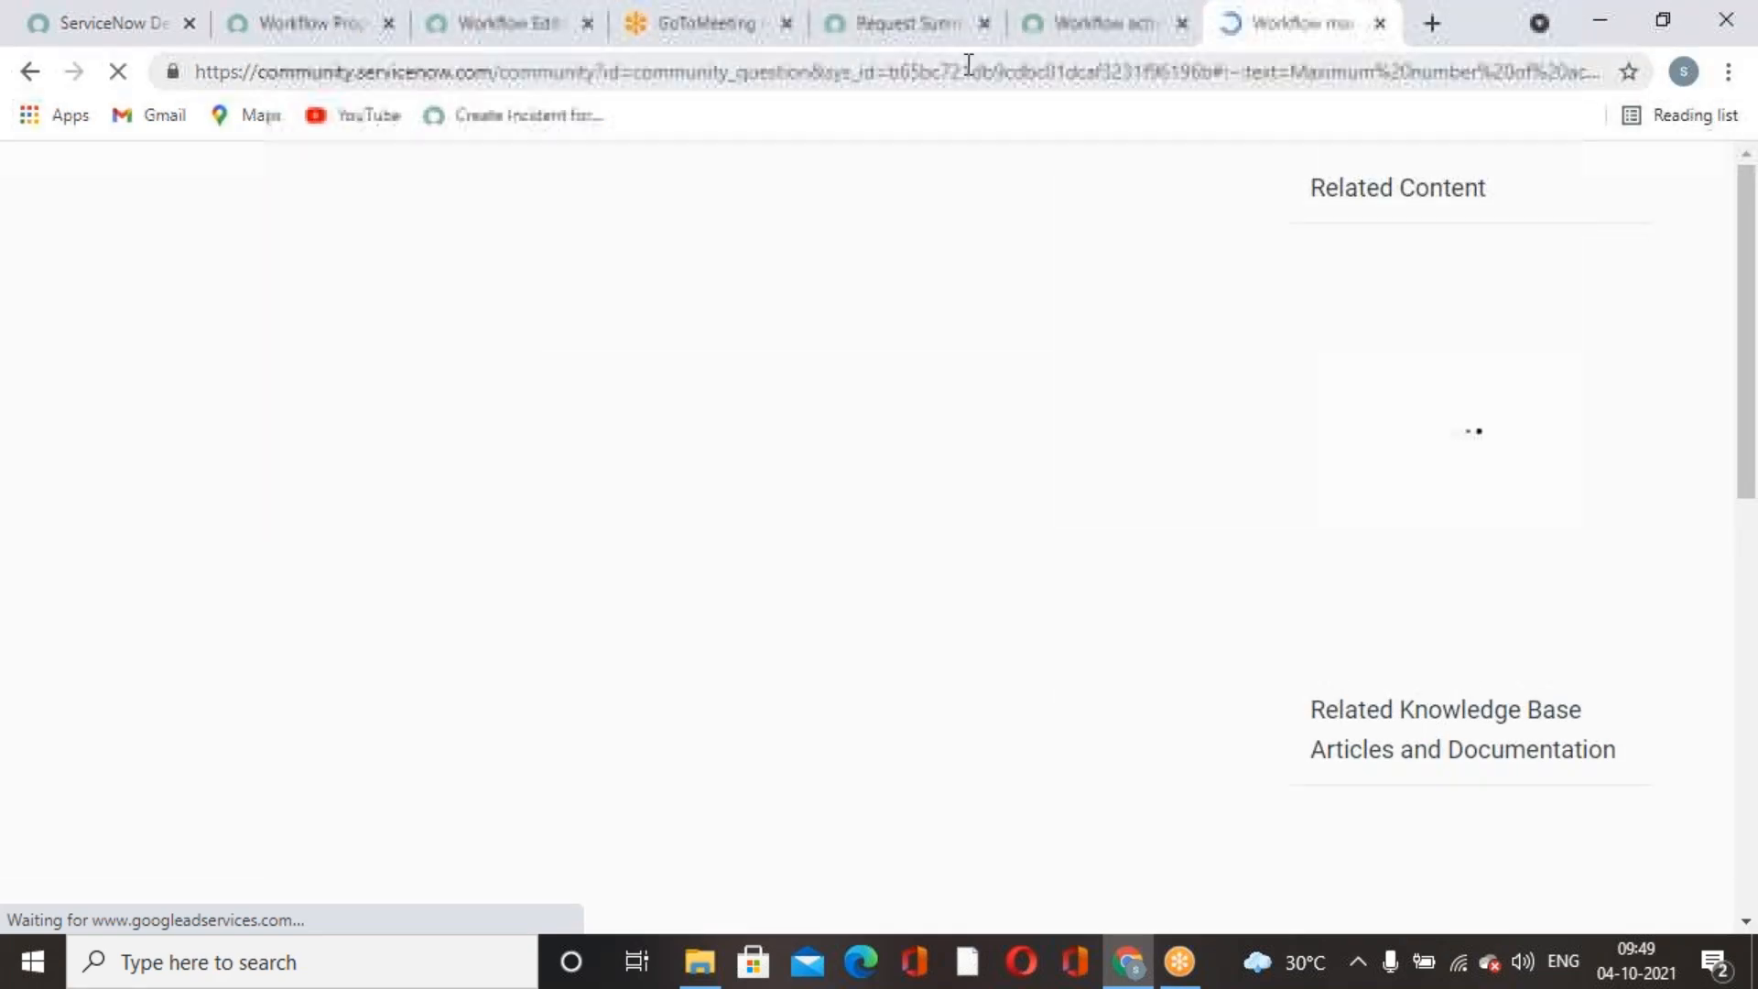
Return to the Workflow Editor and check the max activity count in the Apple Mac Pro 17 workflow's properties.
{"action": "left_click", "coordinate": [925, 33]}
{"action": "left_click", "coordinate": [758, 37]}
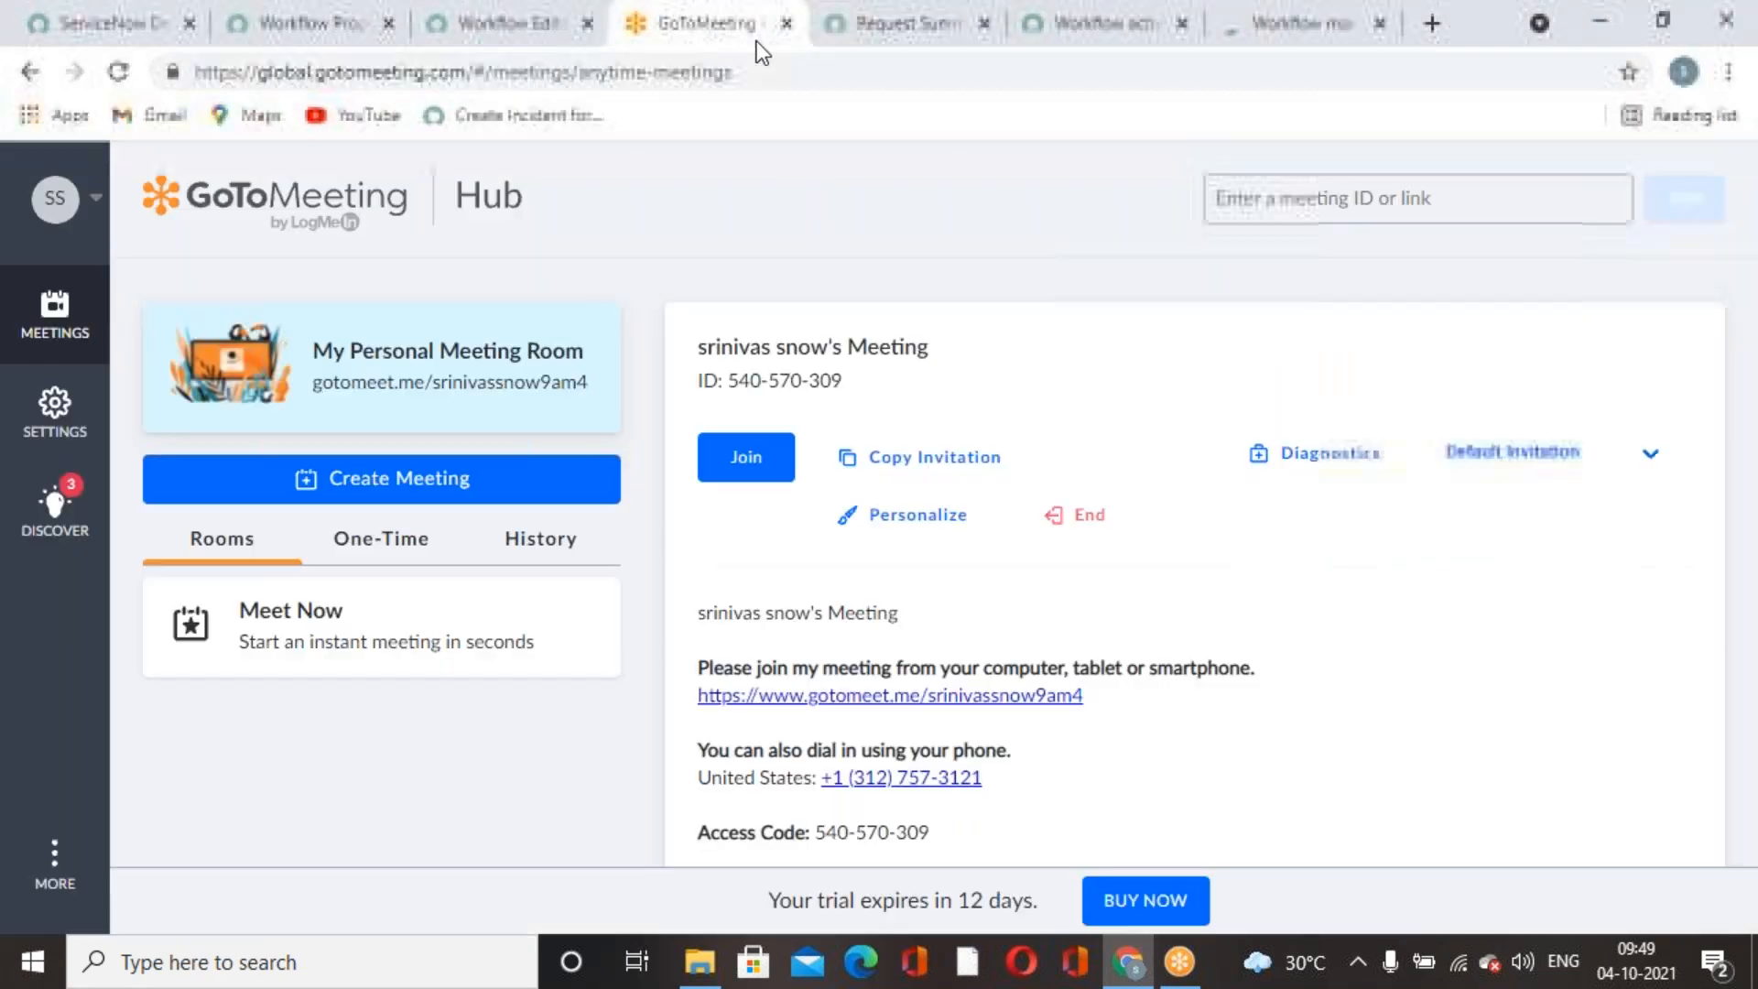
{"action": "left_click", "coordinate": [476, 36]}
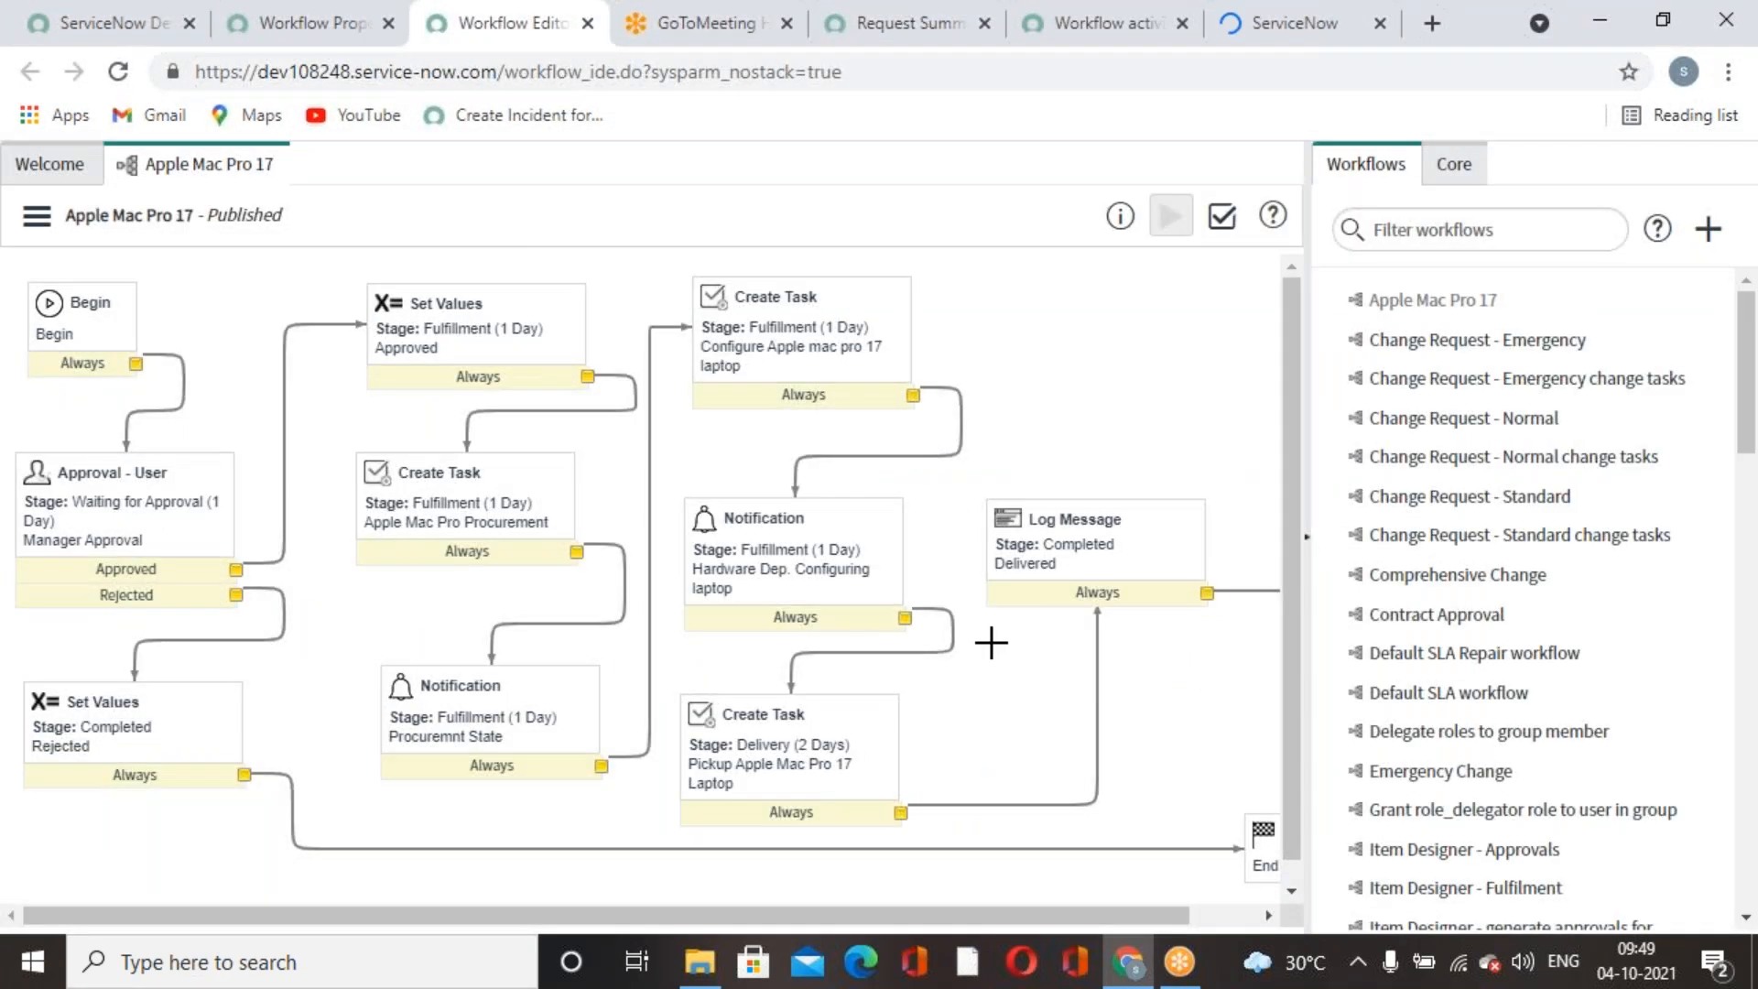
{"action": "left_click", "coordinate": [37, 217]}
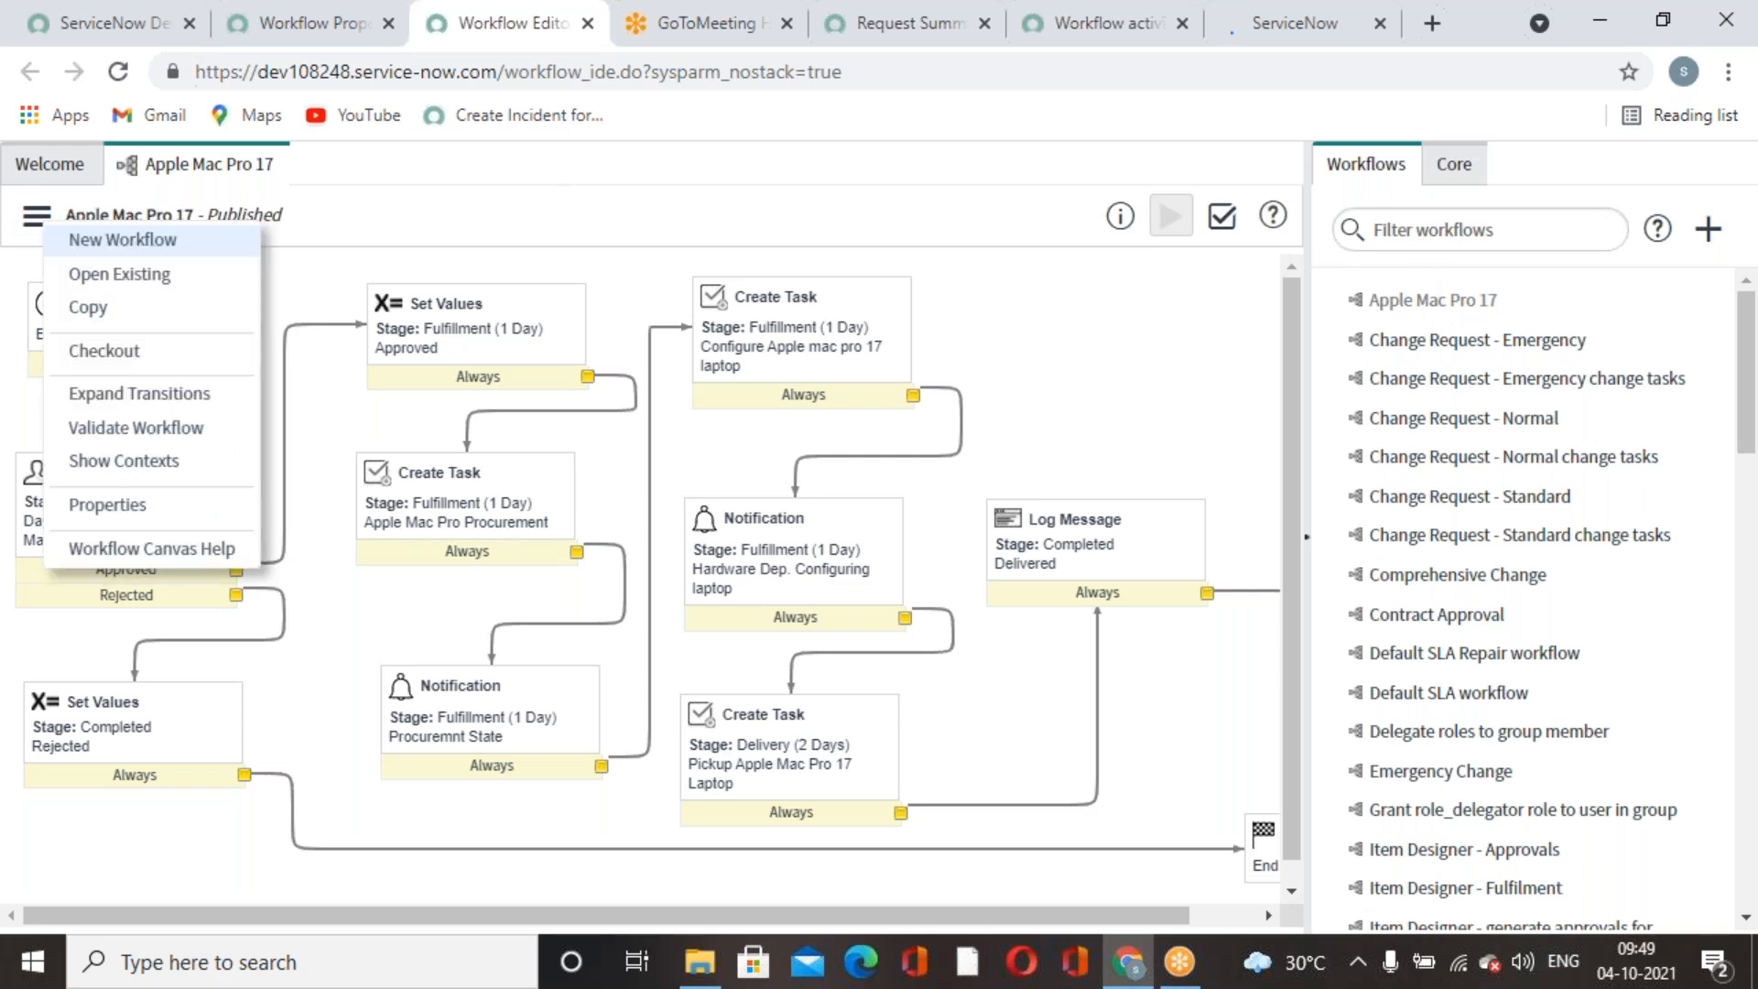
{"action": "left_click", "coordinate": [107, 506]}
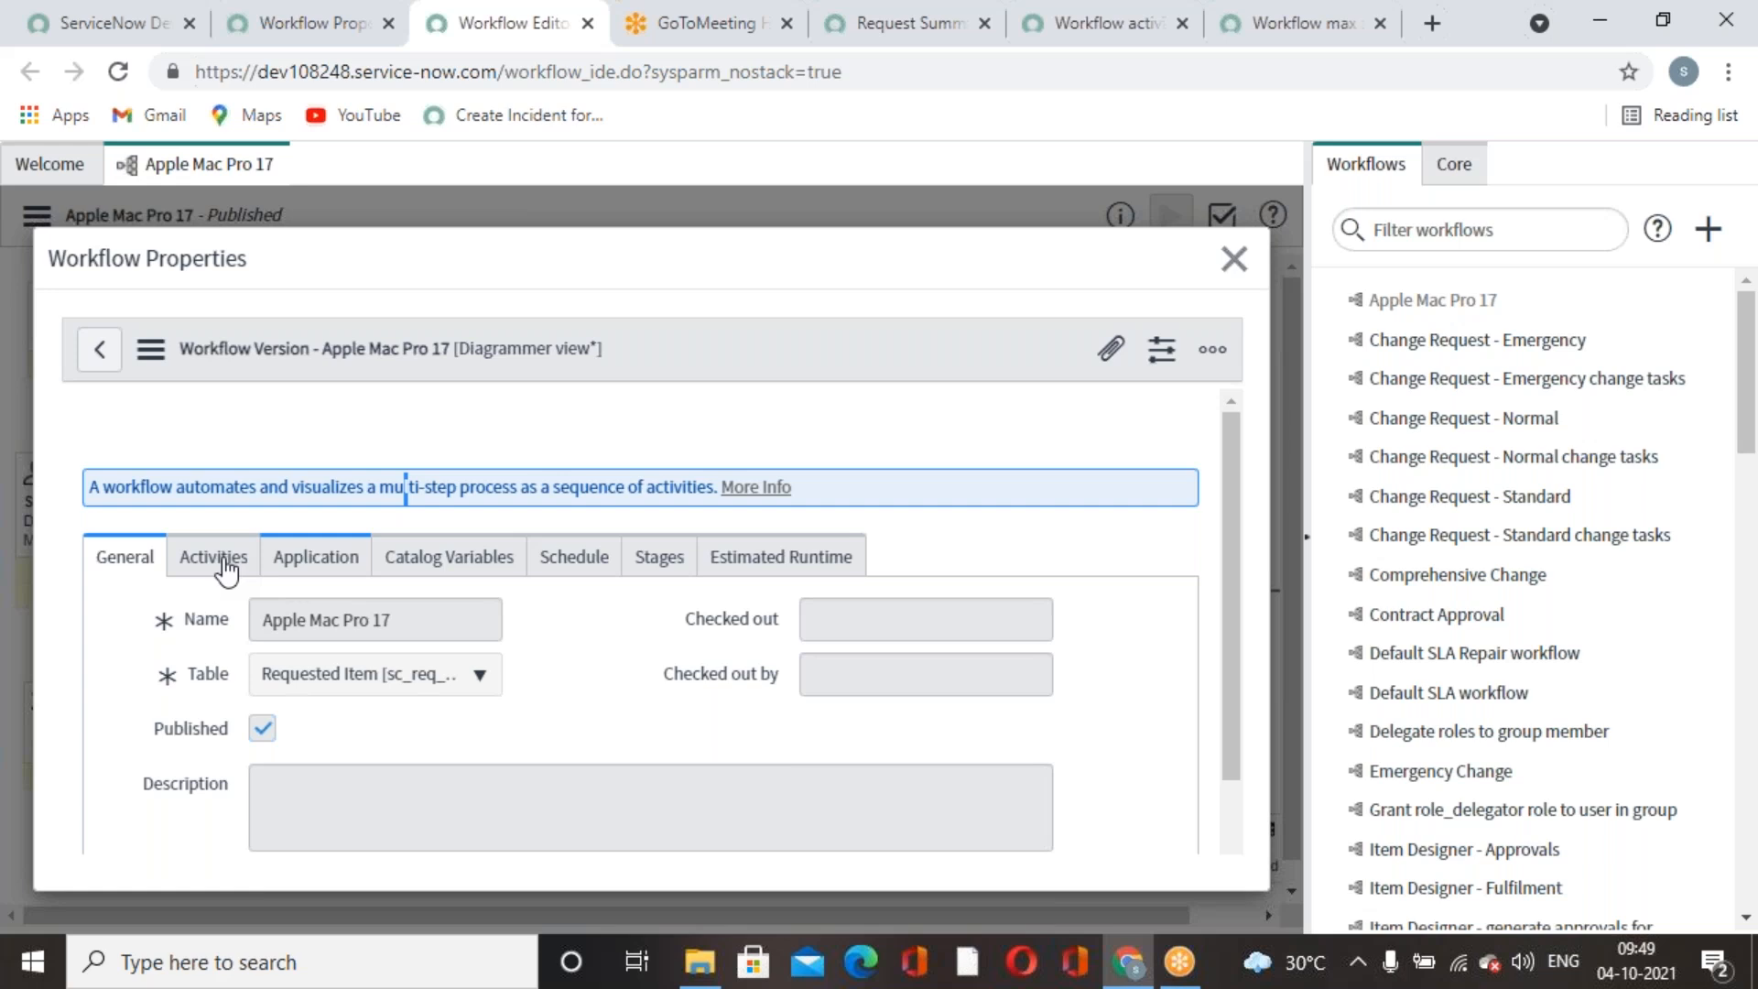
{"action": "left_click", "coordinate": [226, 569]}
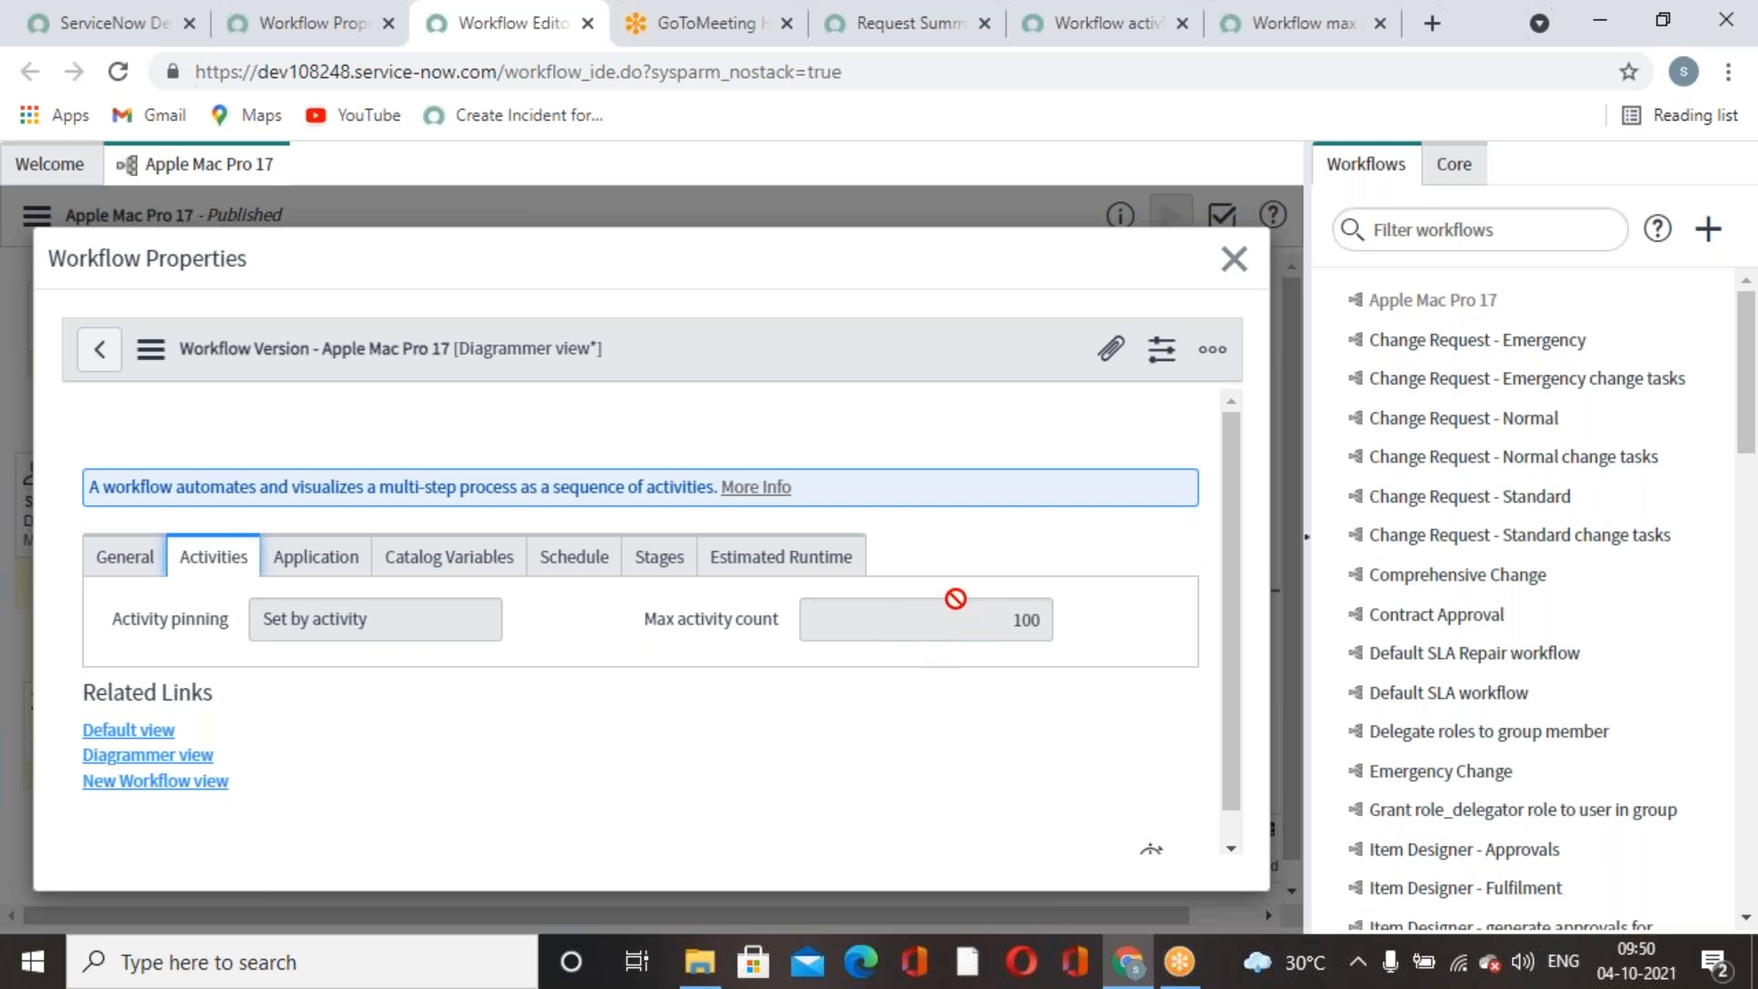
{"action": "left_click", "coordinate": [1234, 259]}
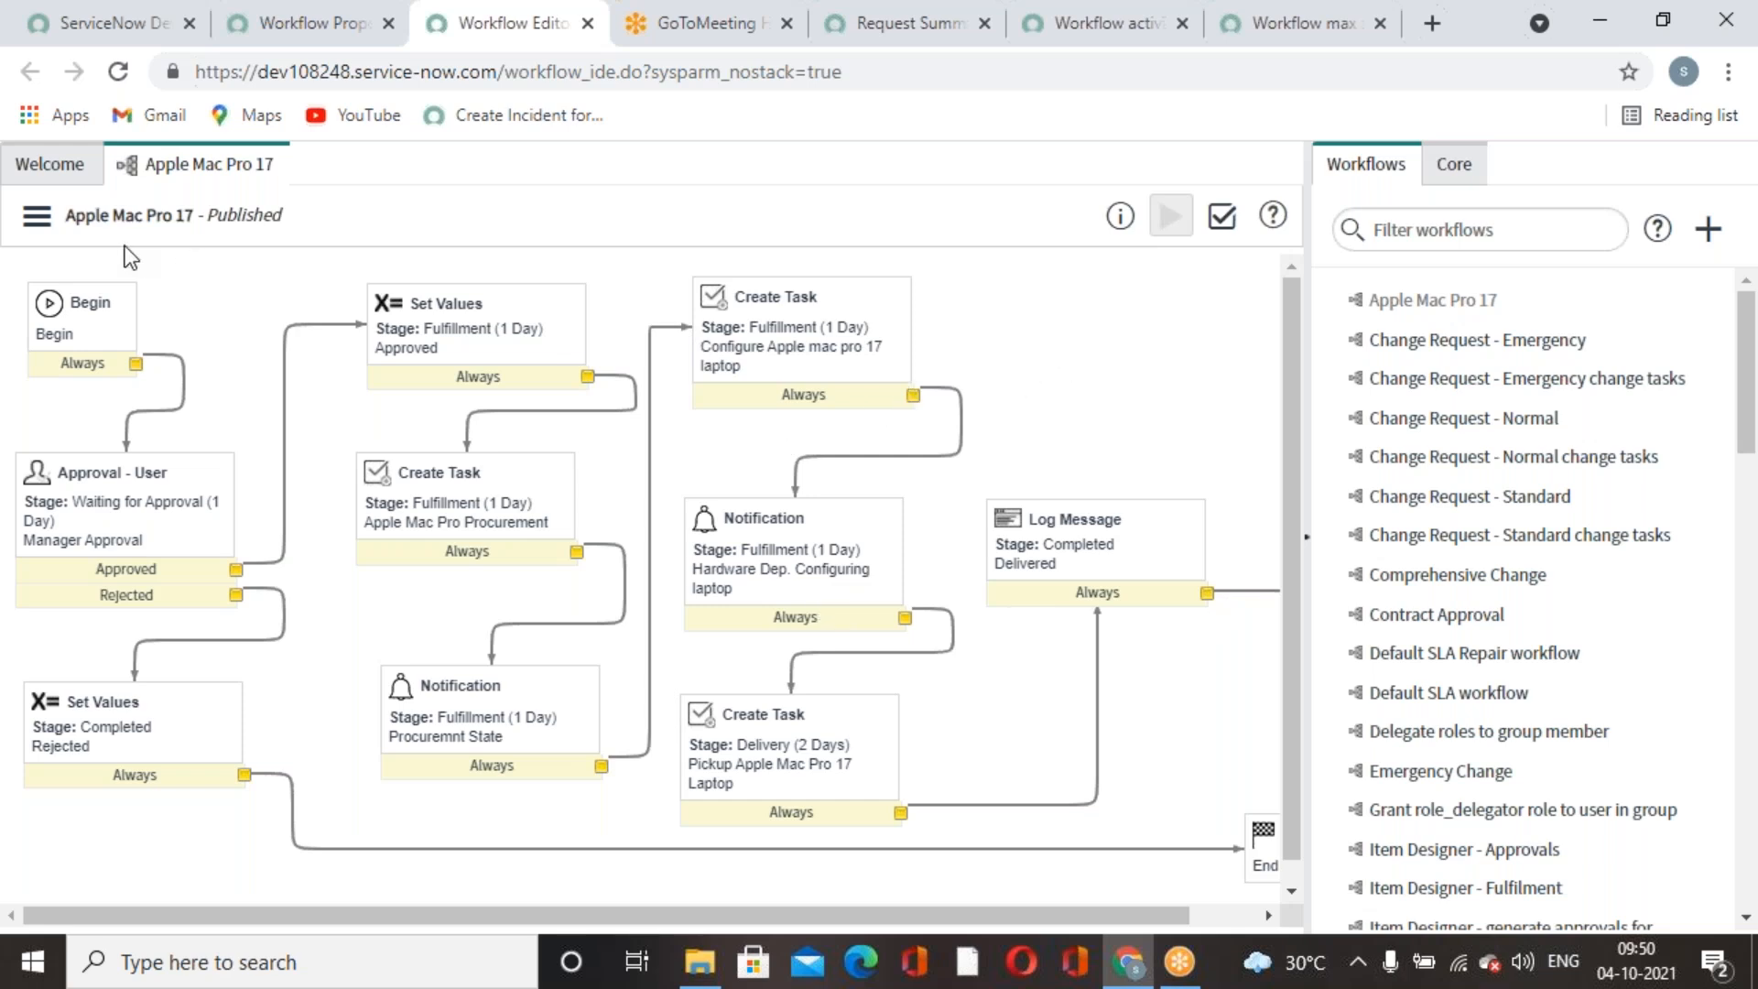
Check out the Apple Mac Pro 17 workflow and open its properties in the default view.
{"action": "left_click", "coordinate": [36, 216]}
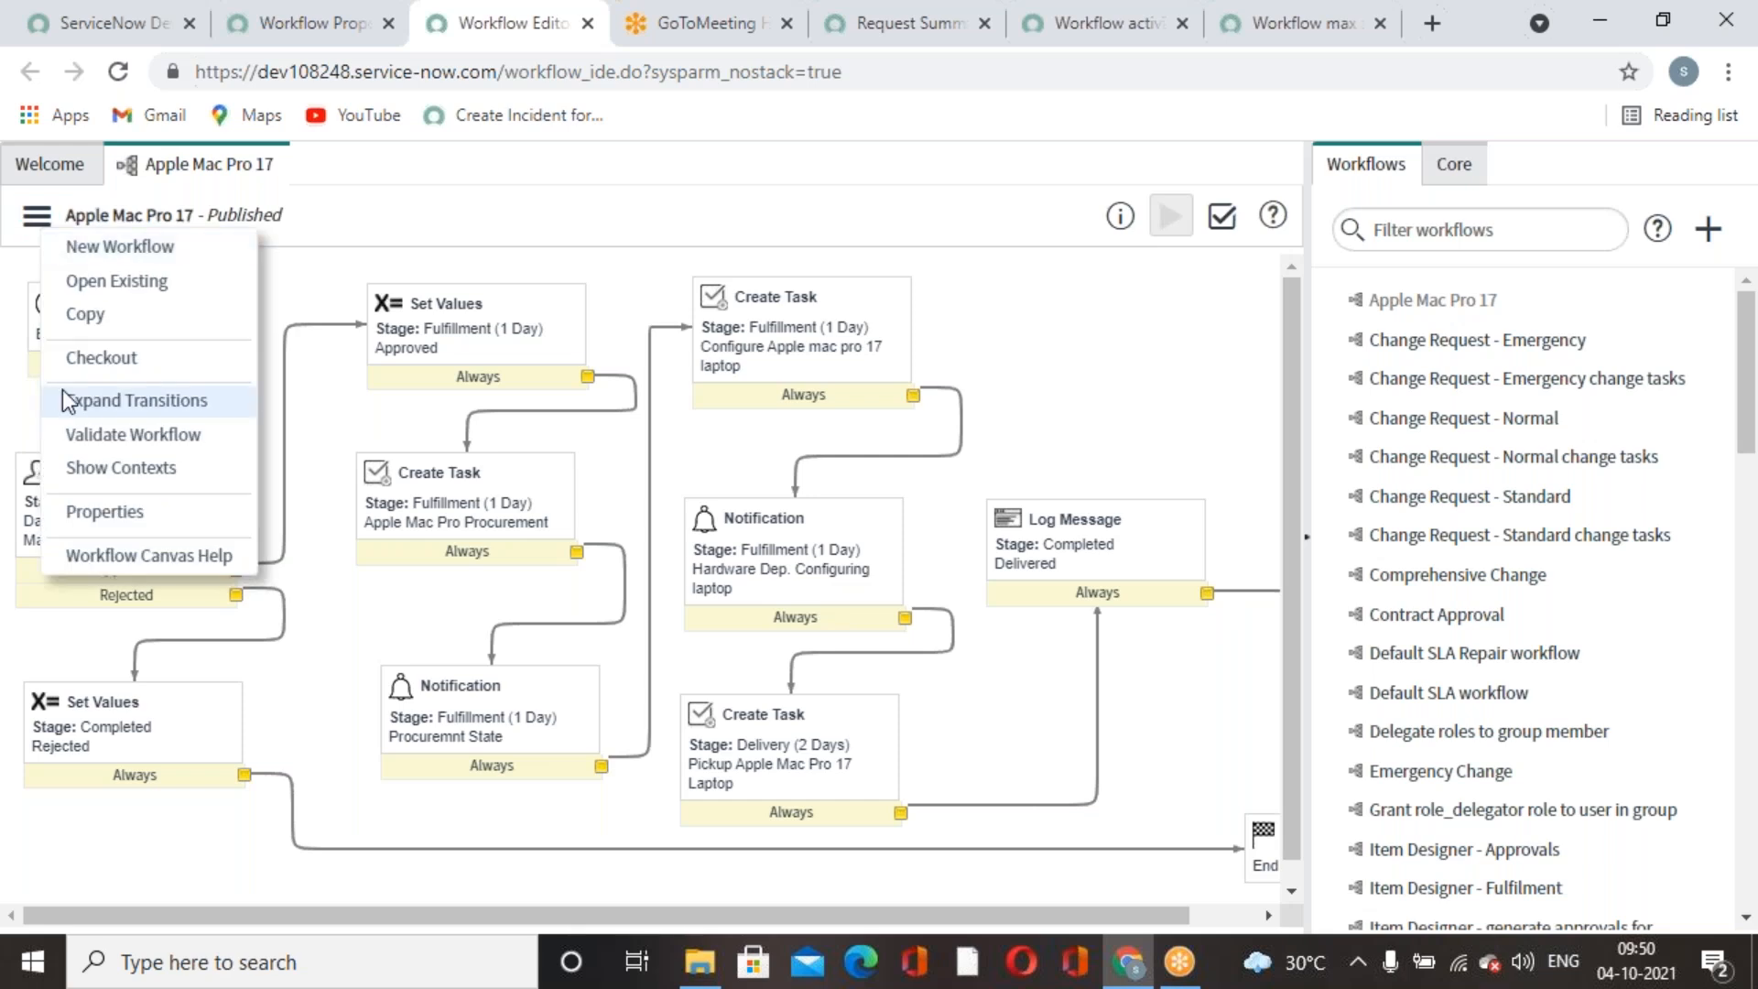
{"action": "left_click", "coordinate": [60, 434]}
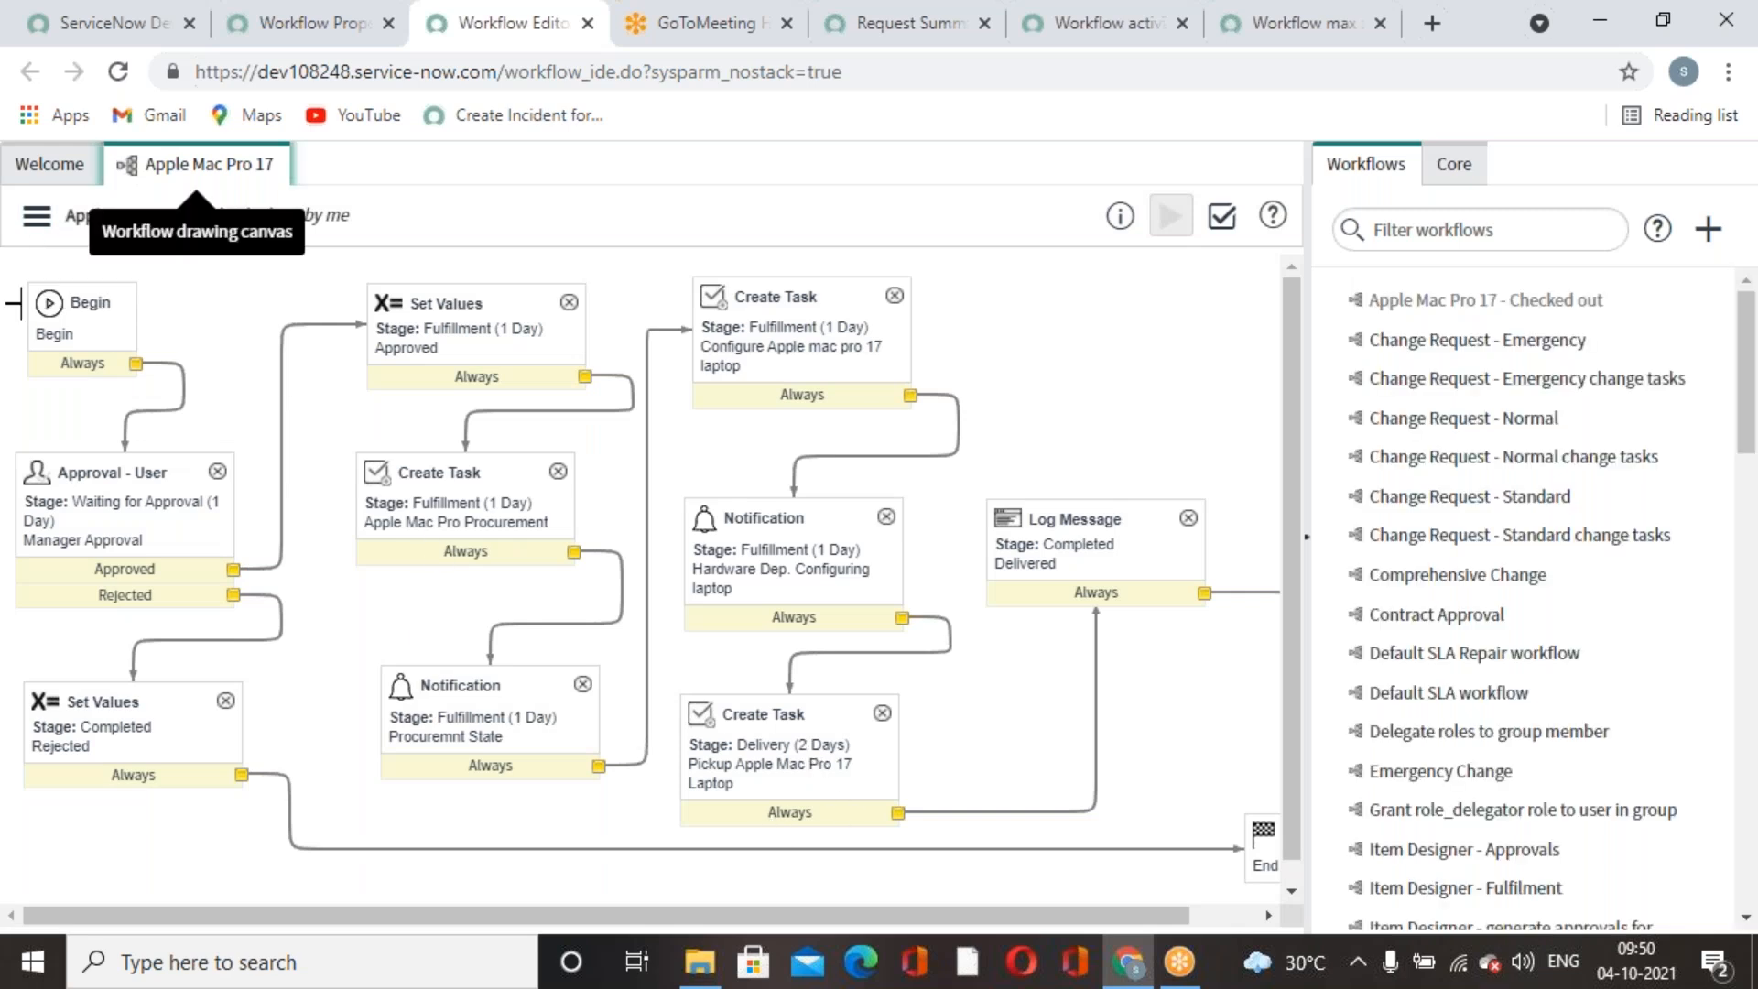
{"action": "left_click", "coordinate": [37, 216]}
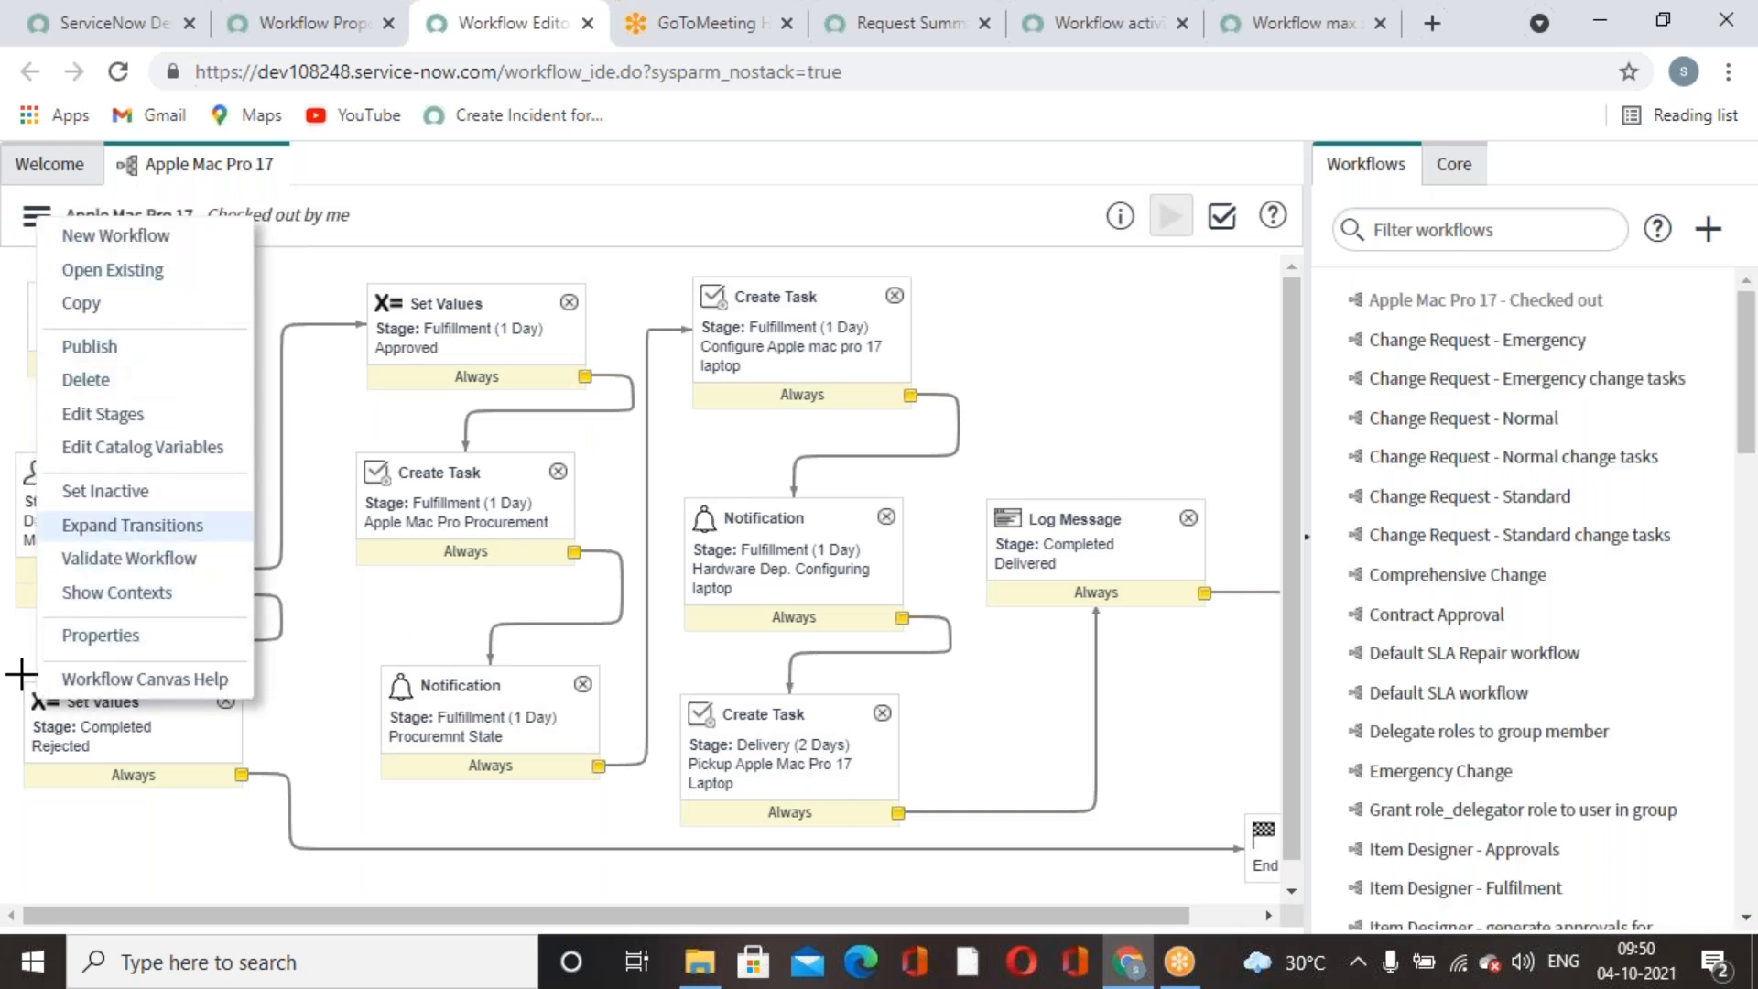
{"action": "left_click", "coordinate": [103, 636]}
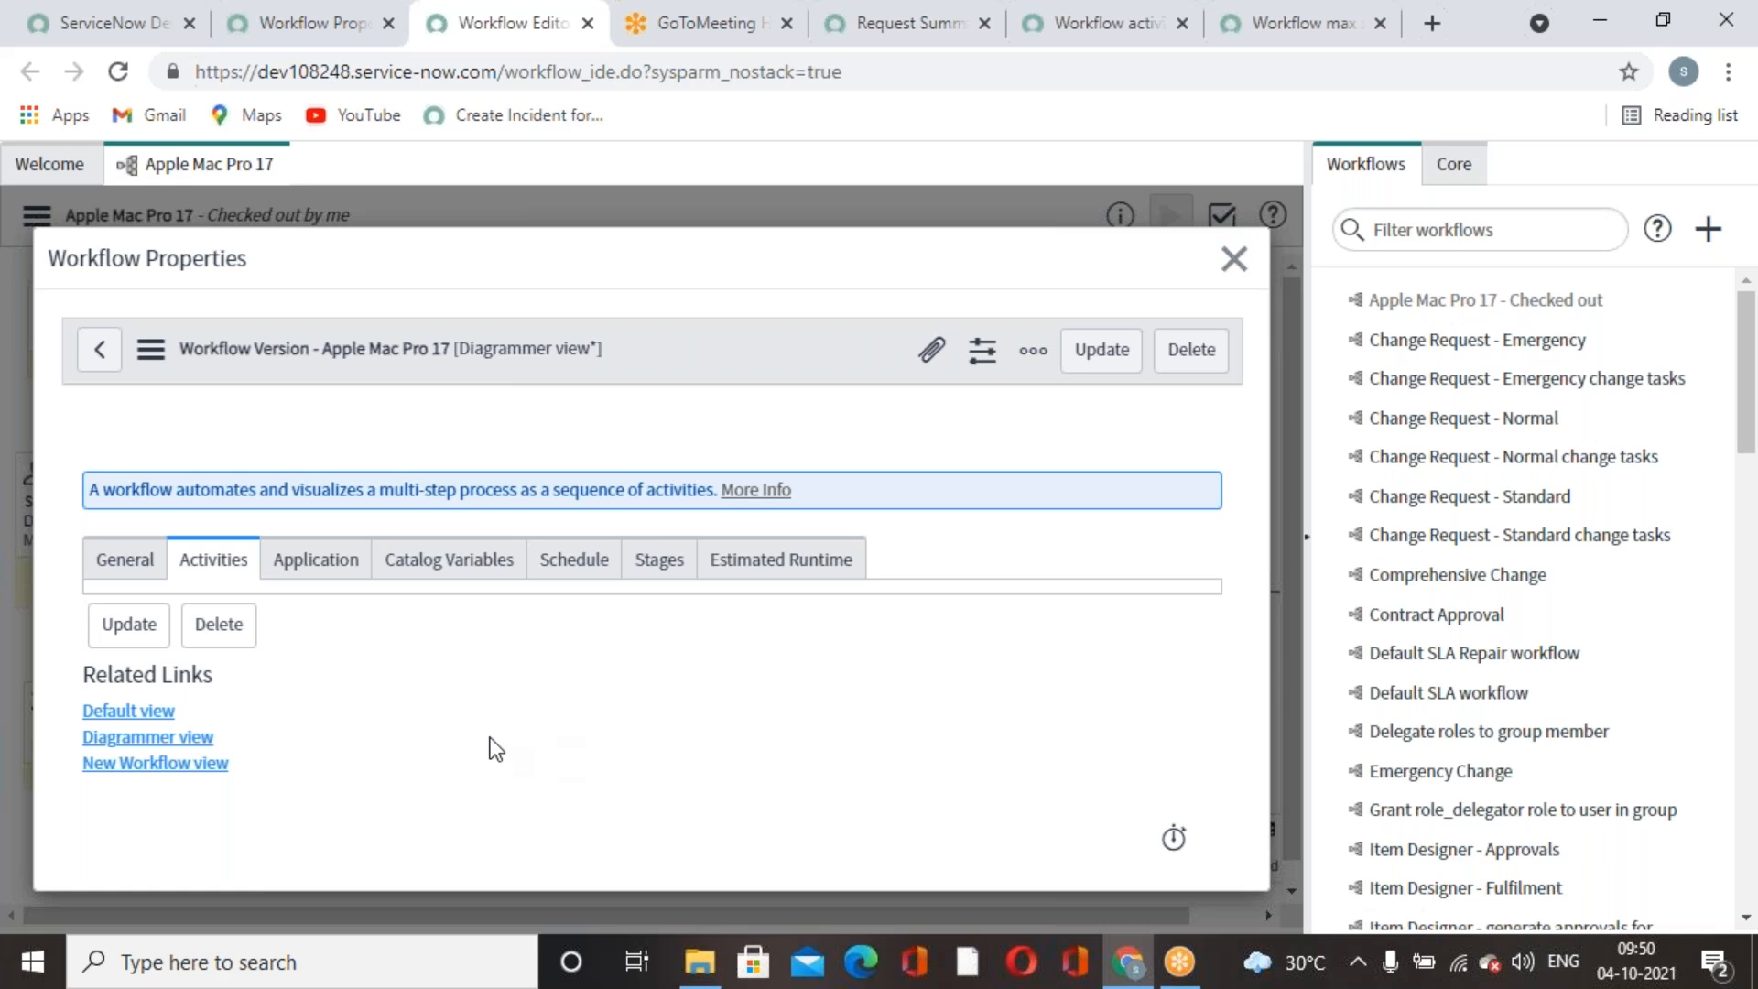
{"action": "left_click", "coordinate": [154, 714]}
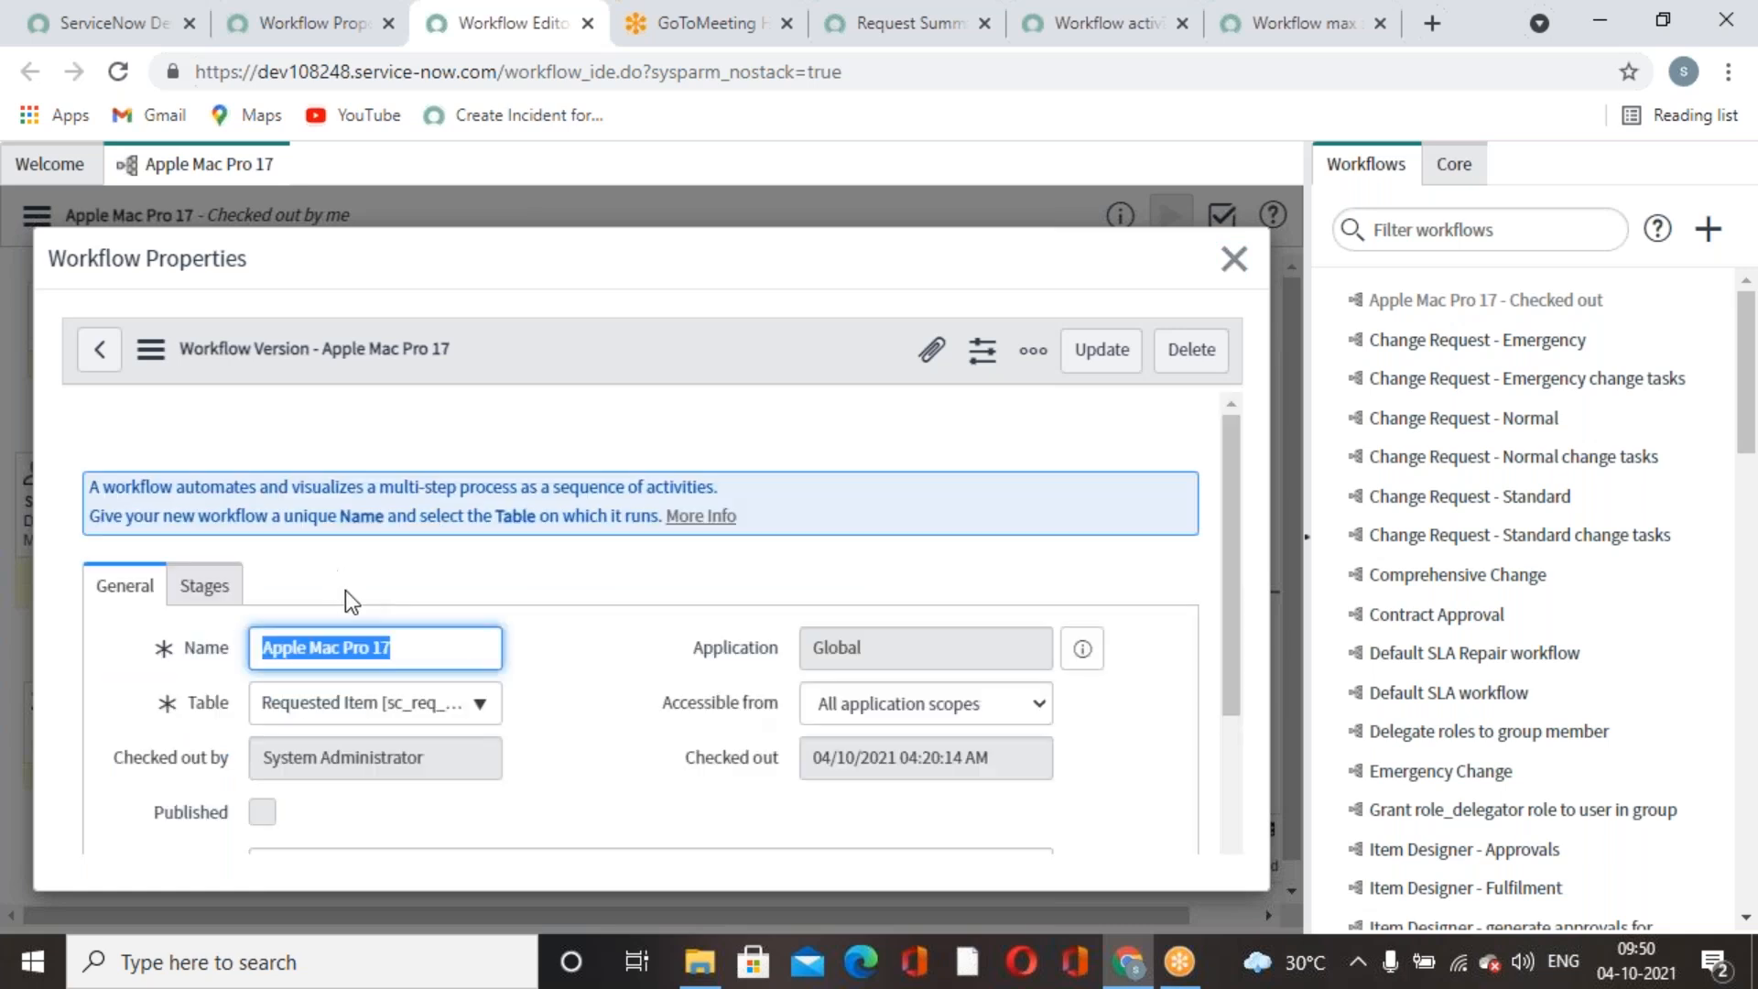
Review the General and Stages settings of the Apple Mac Pro 17 workflow version and show the workflow on its canvas.
{"action": "scroll", "coordinate": [635, 694], "scroll_direction": "down", "scroll_amount": 4}
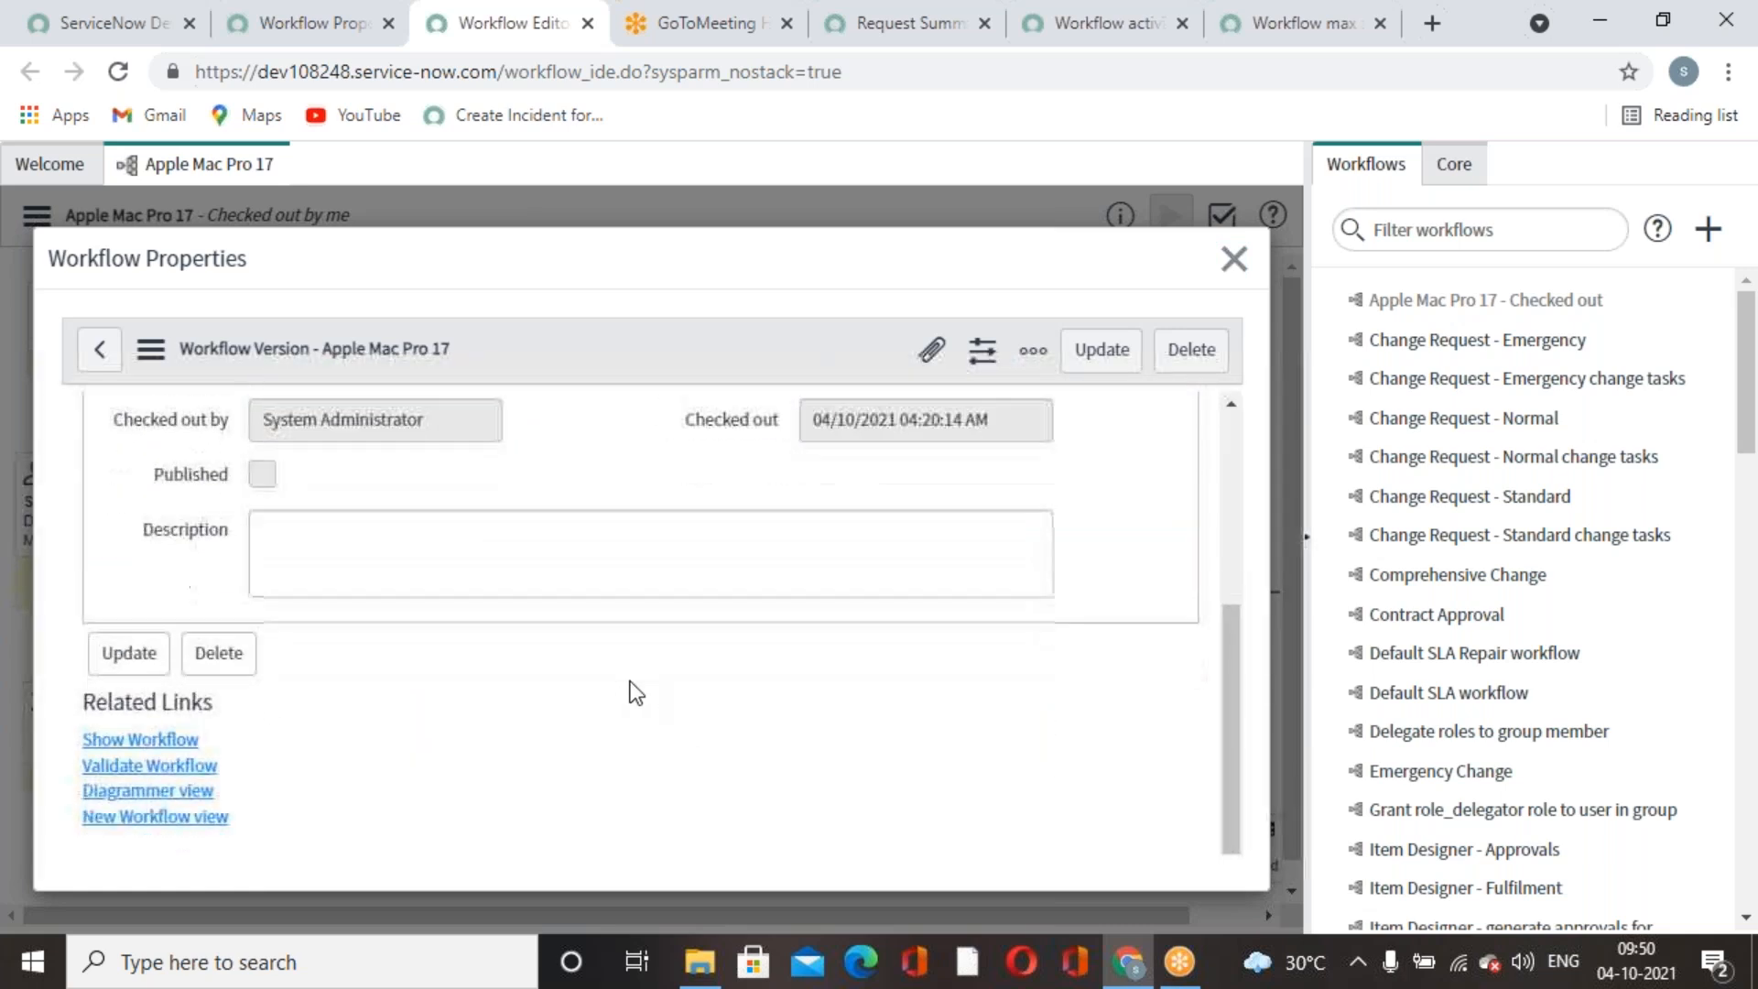
{"action": "scroll", "coordinate": [315, 628], "scroll_direction": "up", "scroll_amount": 2}
{"action": "scroll", "coordinate": [254, 446], "scroll_direction": "up", "scroll_amount": 2}
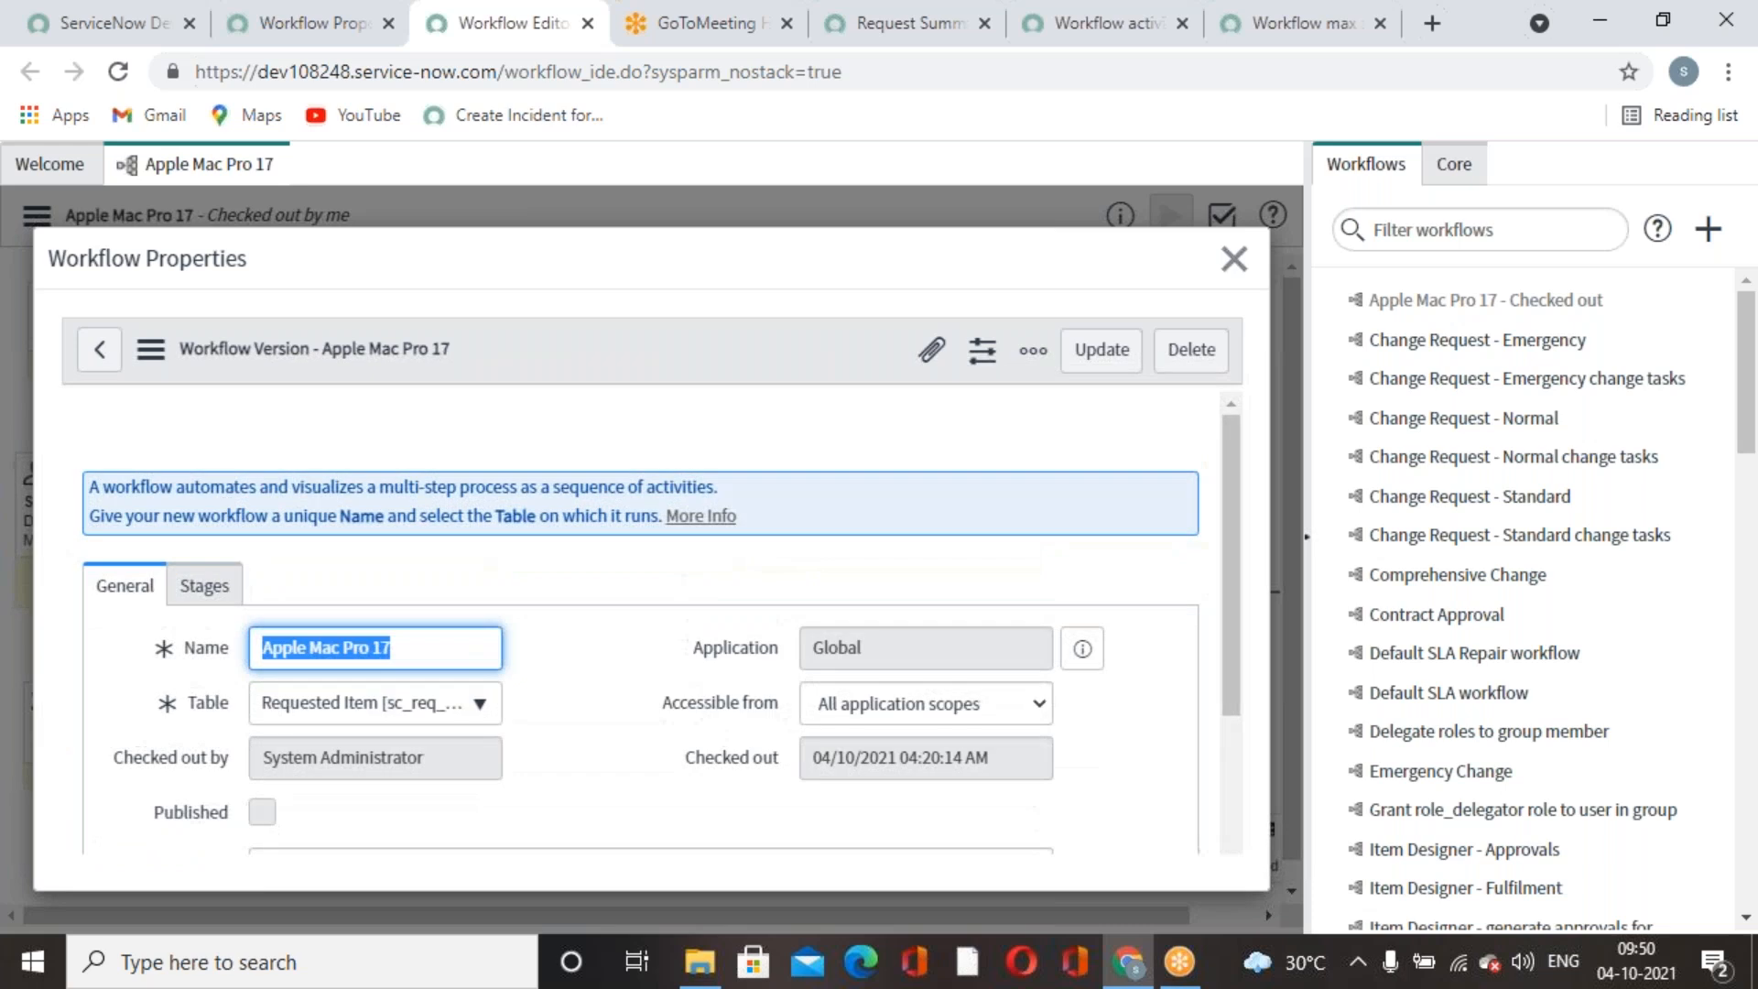
{"action": "left_click", "coordinate": [204, 580]}
{"action": "scroll", "coordinate": [600, 655], "scroll_direction": "down", "scroll_amount": 2}
{"action": "scroll", "coordinate": [601, 654], "scroll_direction": "down", "scroll_amount": 2}
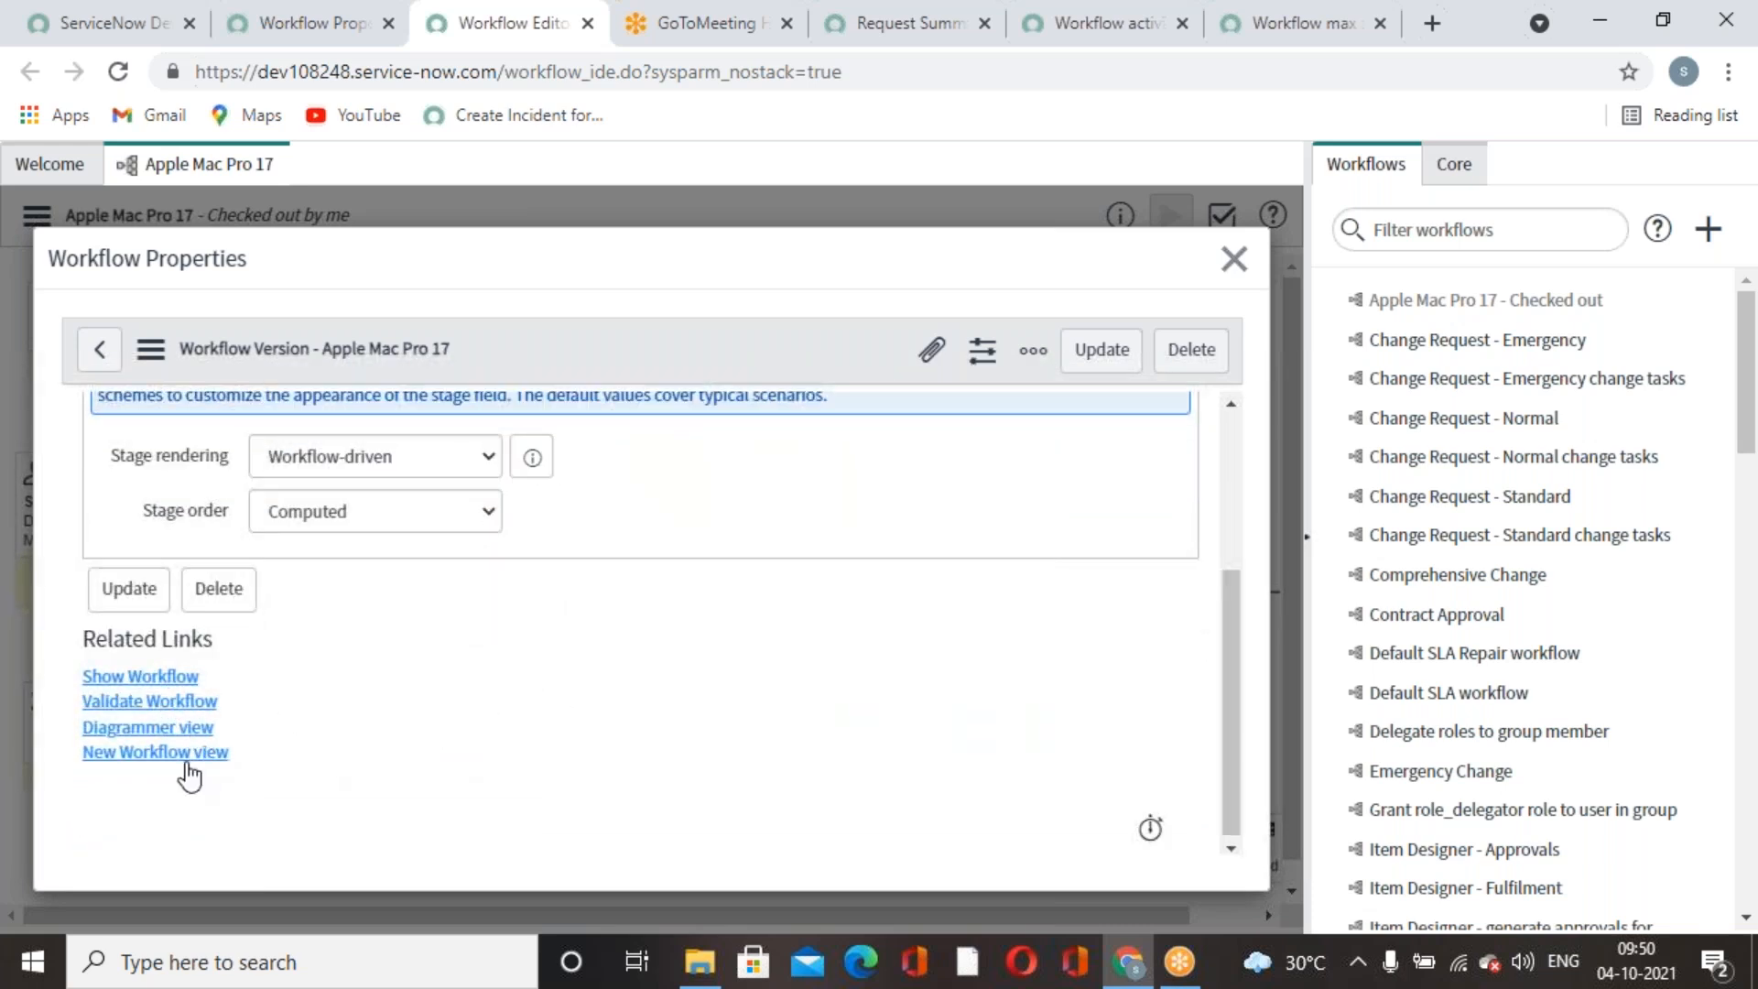
{"action": "left_click", "coordinate": [181, 679]}
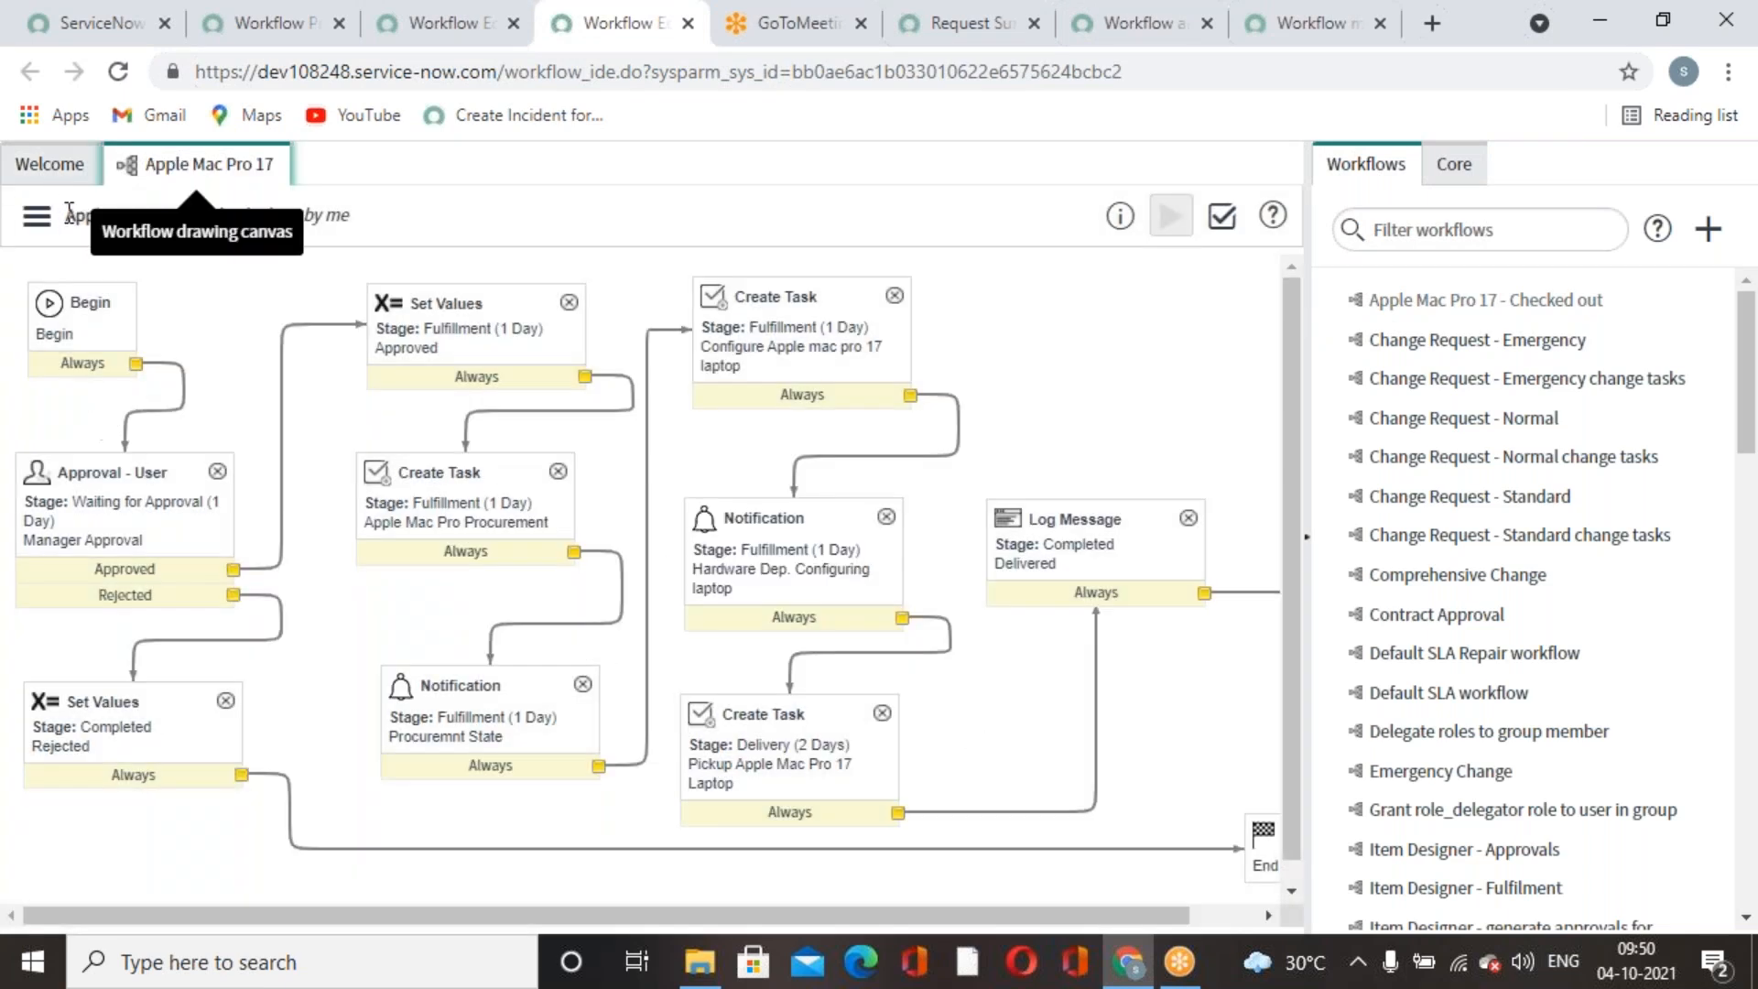
Set the max activity count to 200 in the Apple Mac Pro 17 workflow's properties and update the record.
{"action": "left_click", "coordinate": [37, 215]}
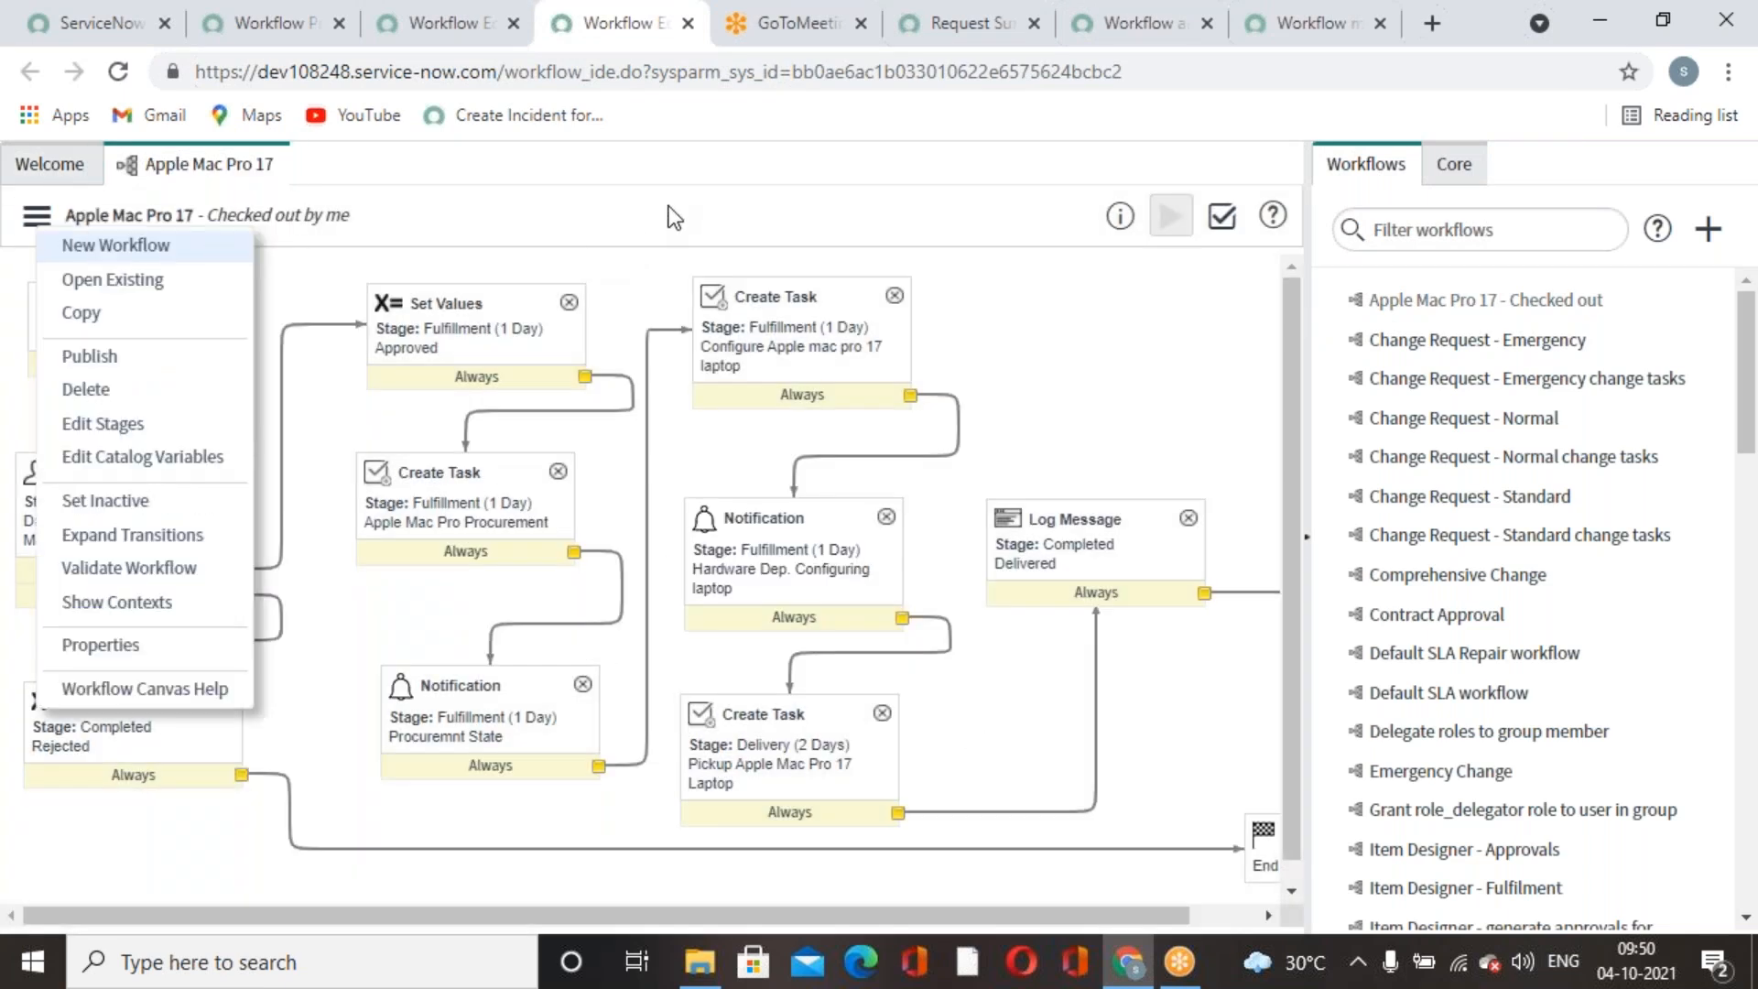
{"action": "left_click", "coordinate": [298, 454]}
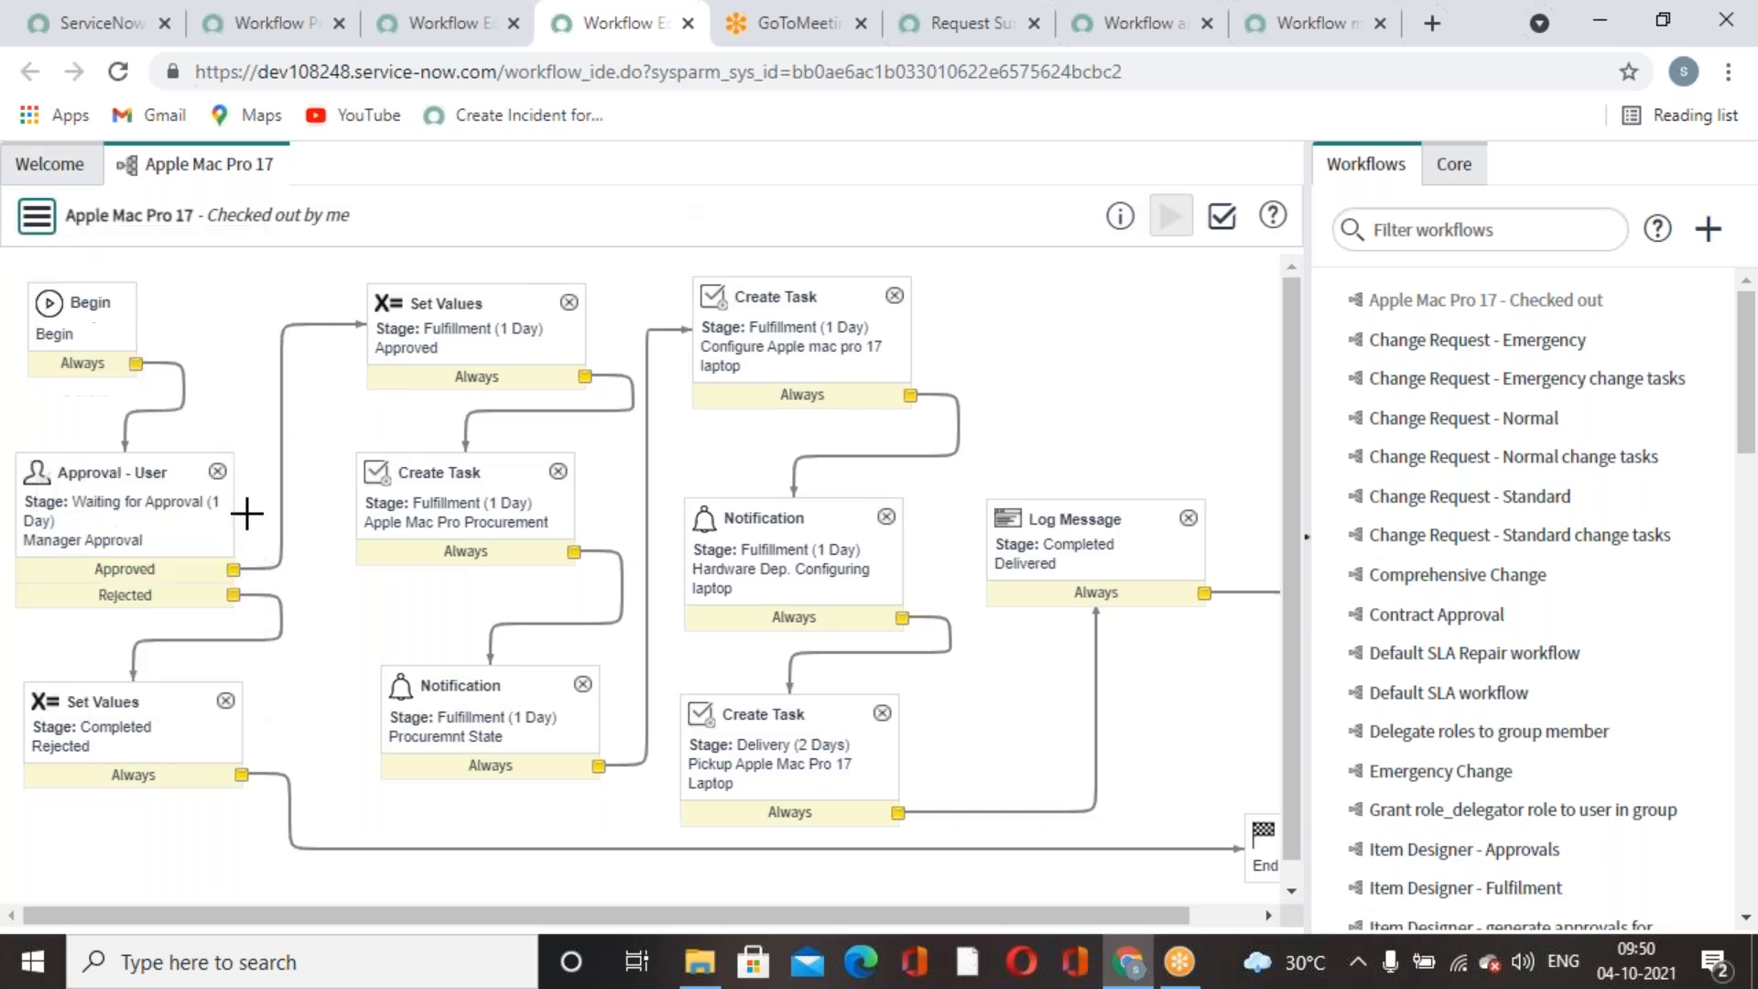
{"action": "left_click", "coordinate": [36, 218]}
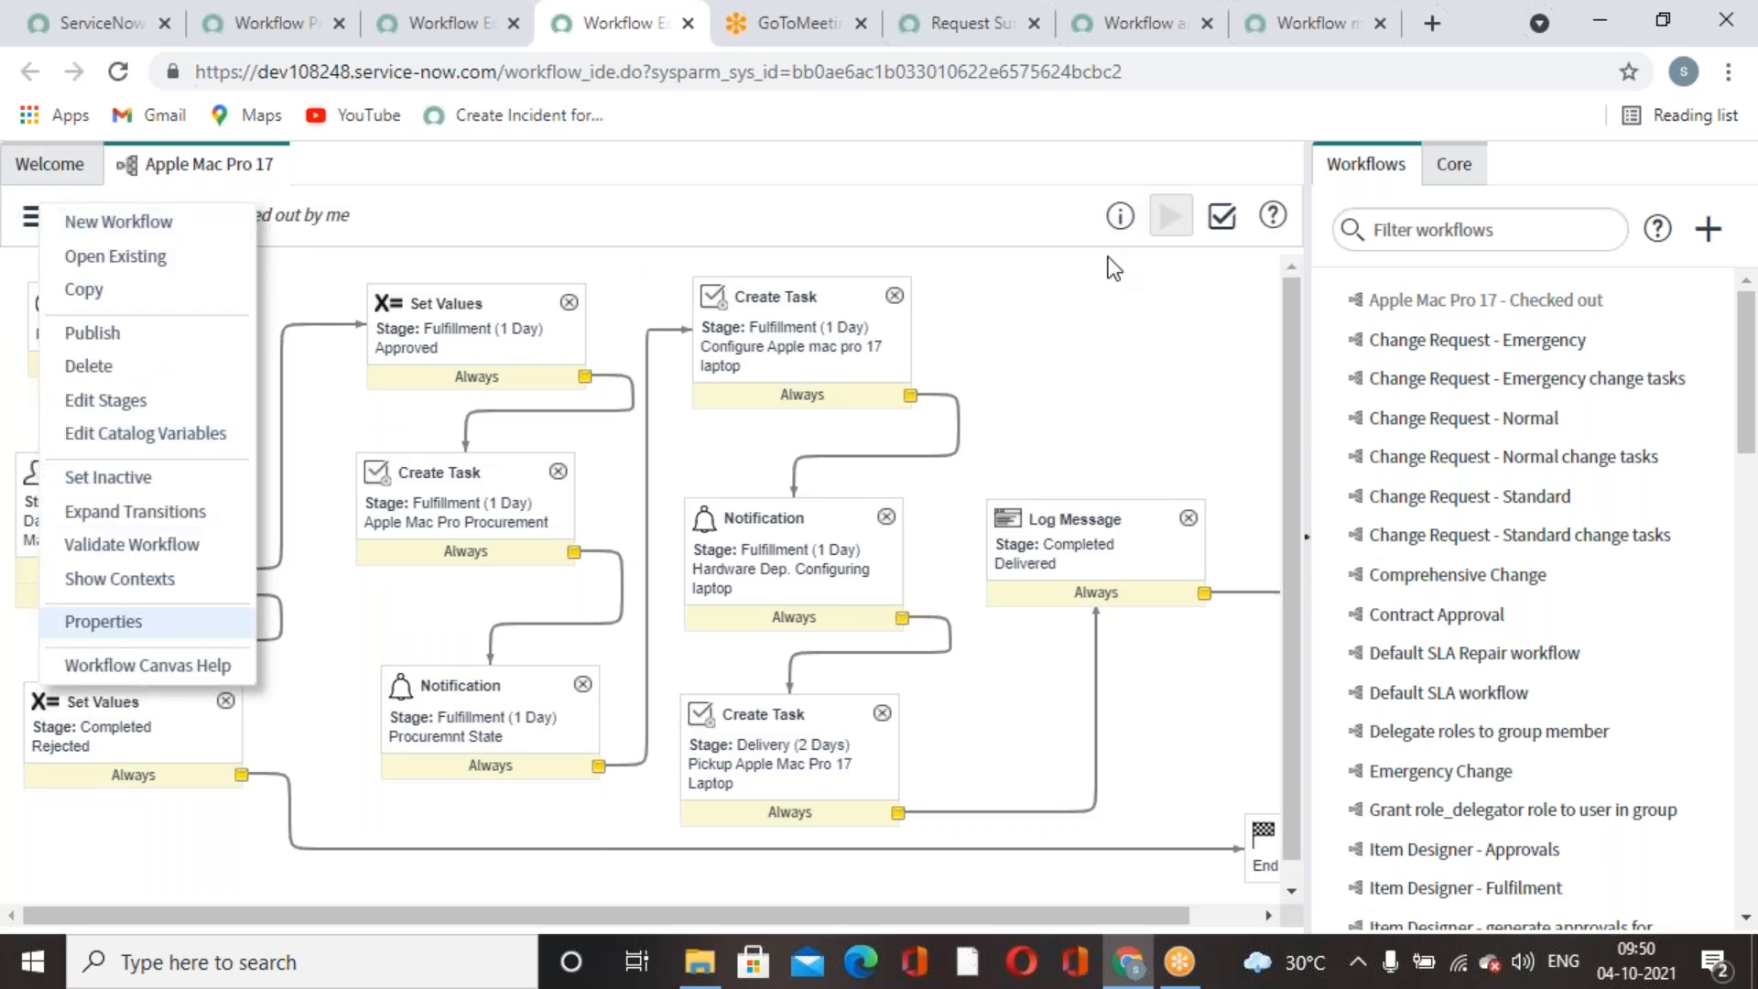
{"action": "left_click", "coordinate": [1118, 216]}
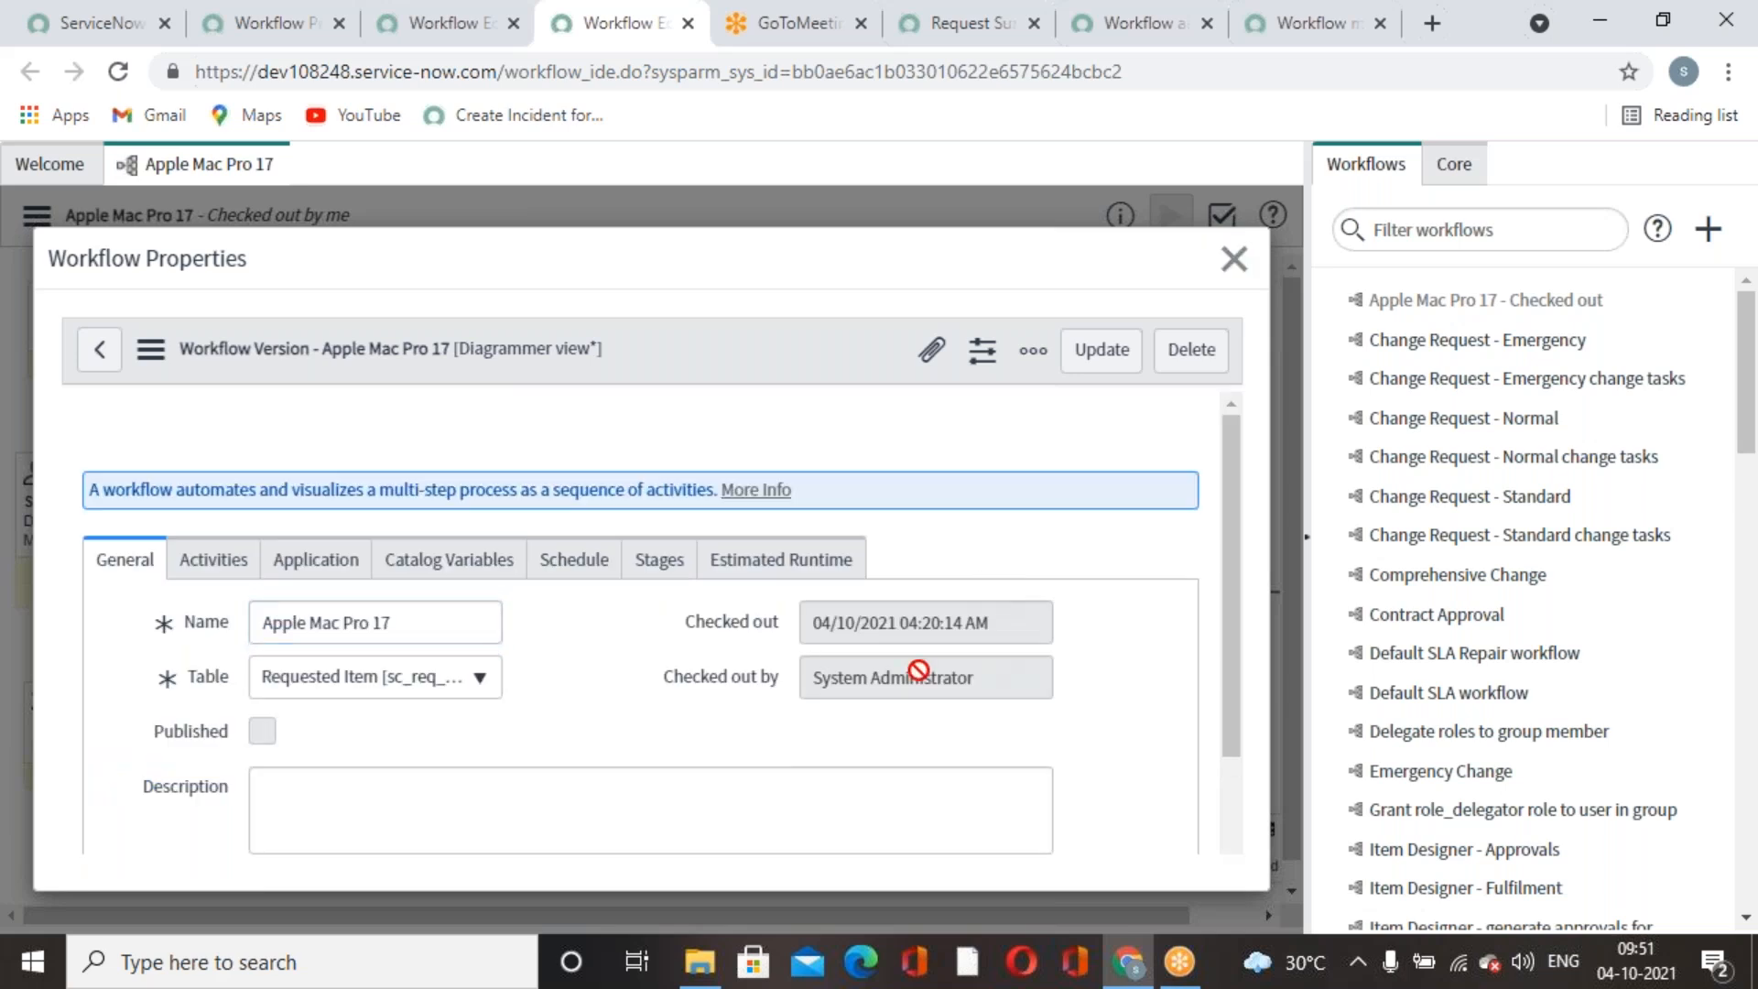
{"action": "scroll", "coordinate": [915, 668], "scroll_direction": "down", "scroll_amount": 3}
{"action": "scroll", "coordinate": [916, 668], "scroll_direction": "up", "scroll_amount": 2}
{"action": "left_click", "coordinate": [210, 463]}
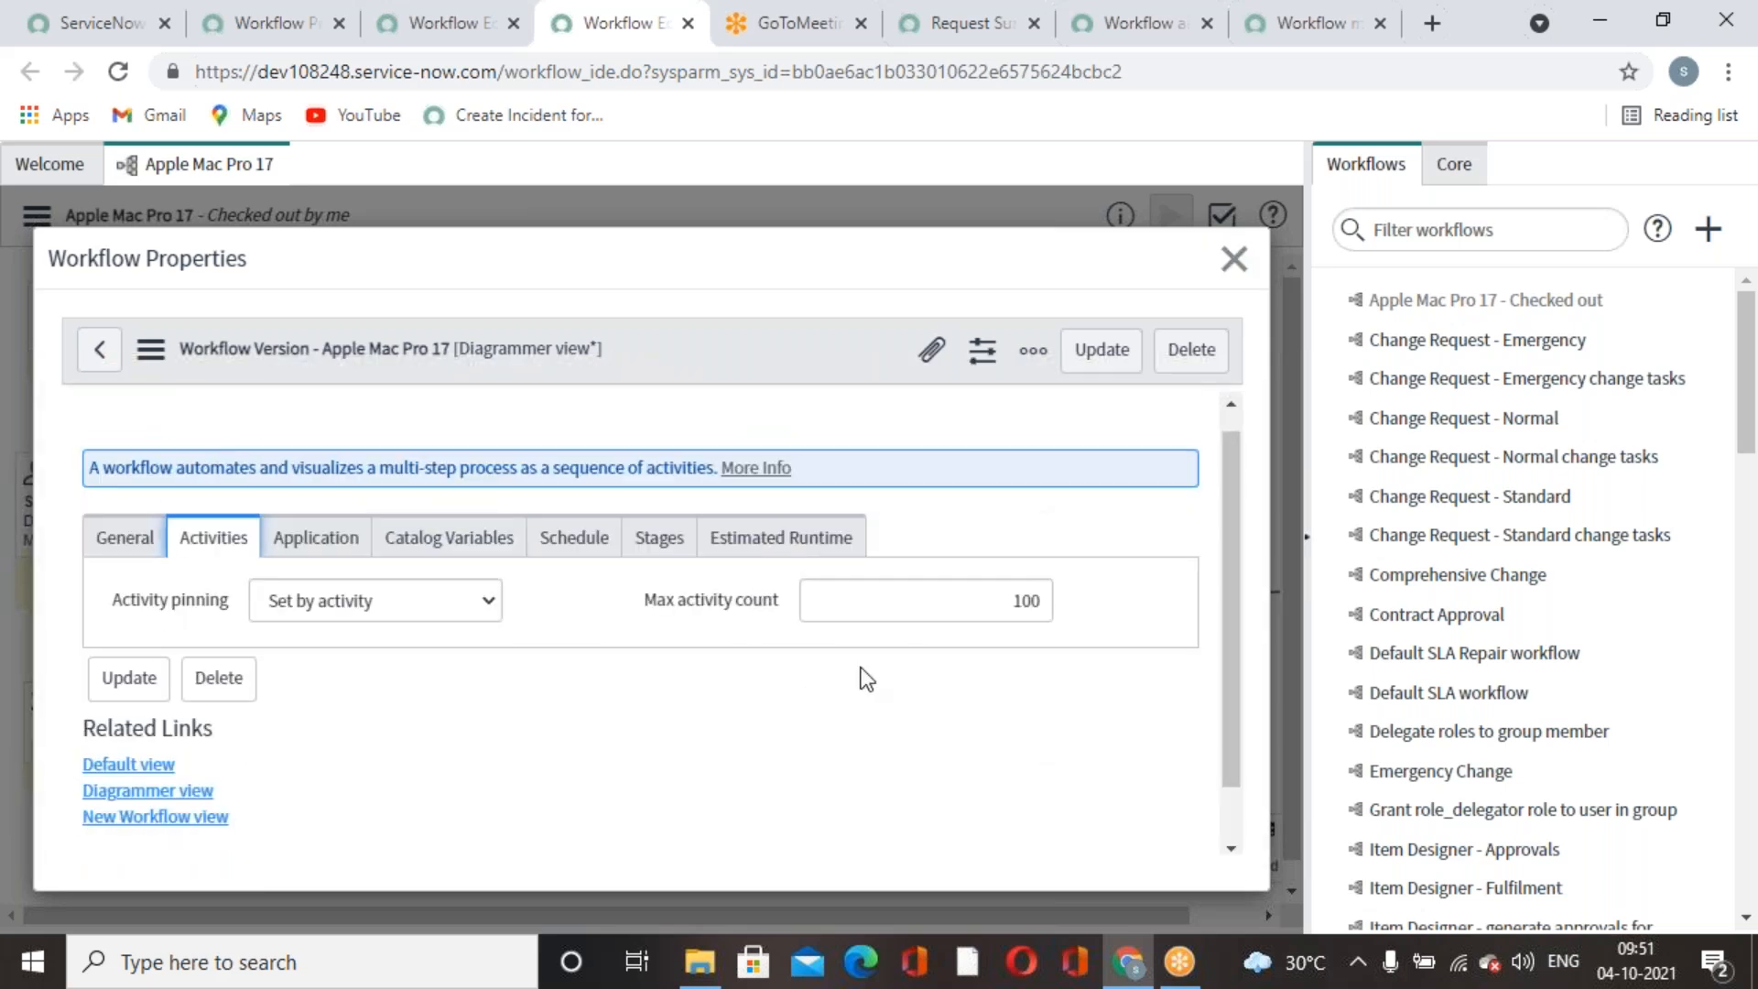
{"action": "double_click", "coordinate": [1015, 601]}
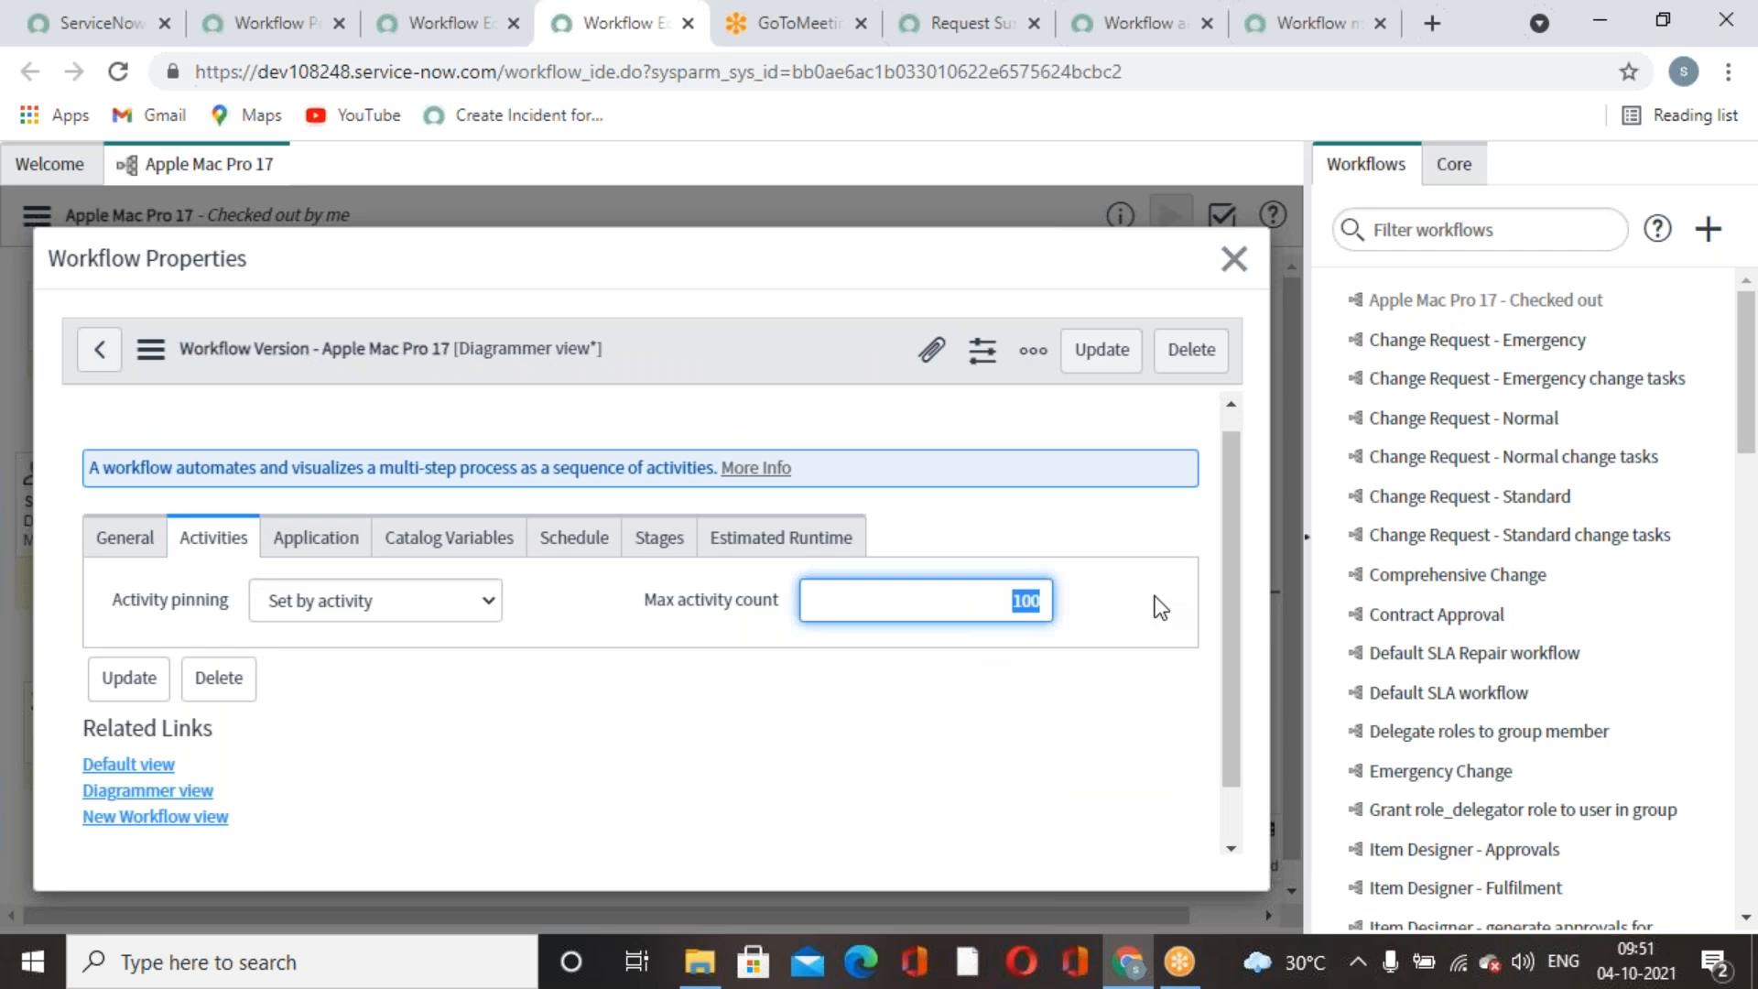
{"action": "type", "text": "200"}
{"action": "left_click", "coordinate": [1102, 349]}
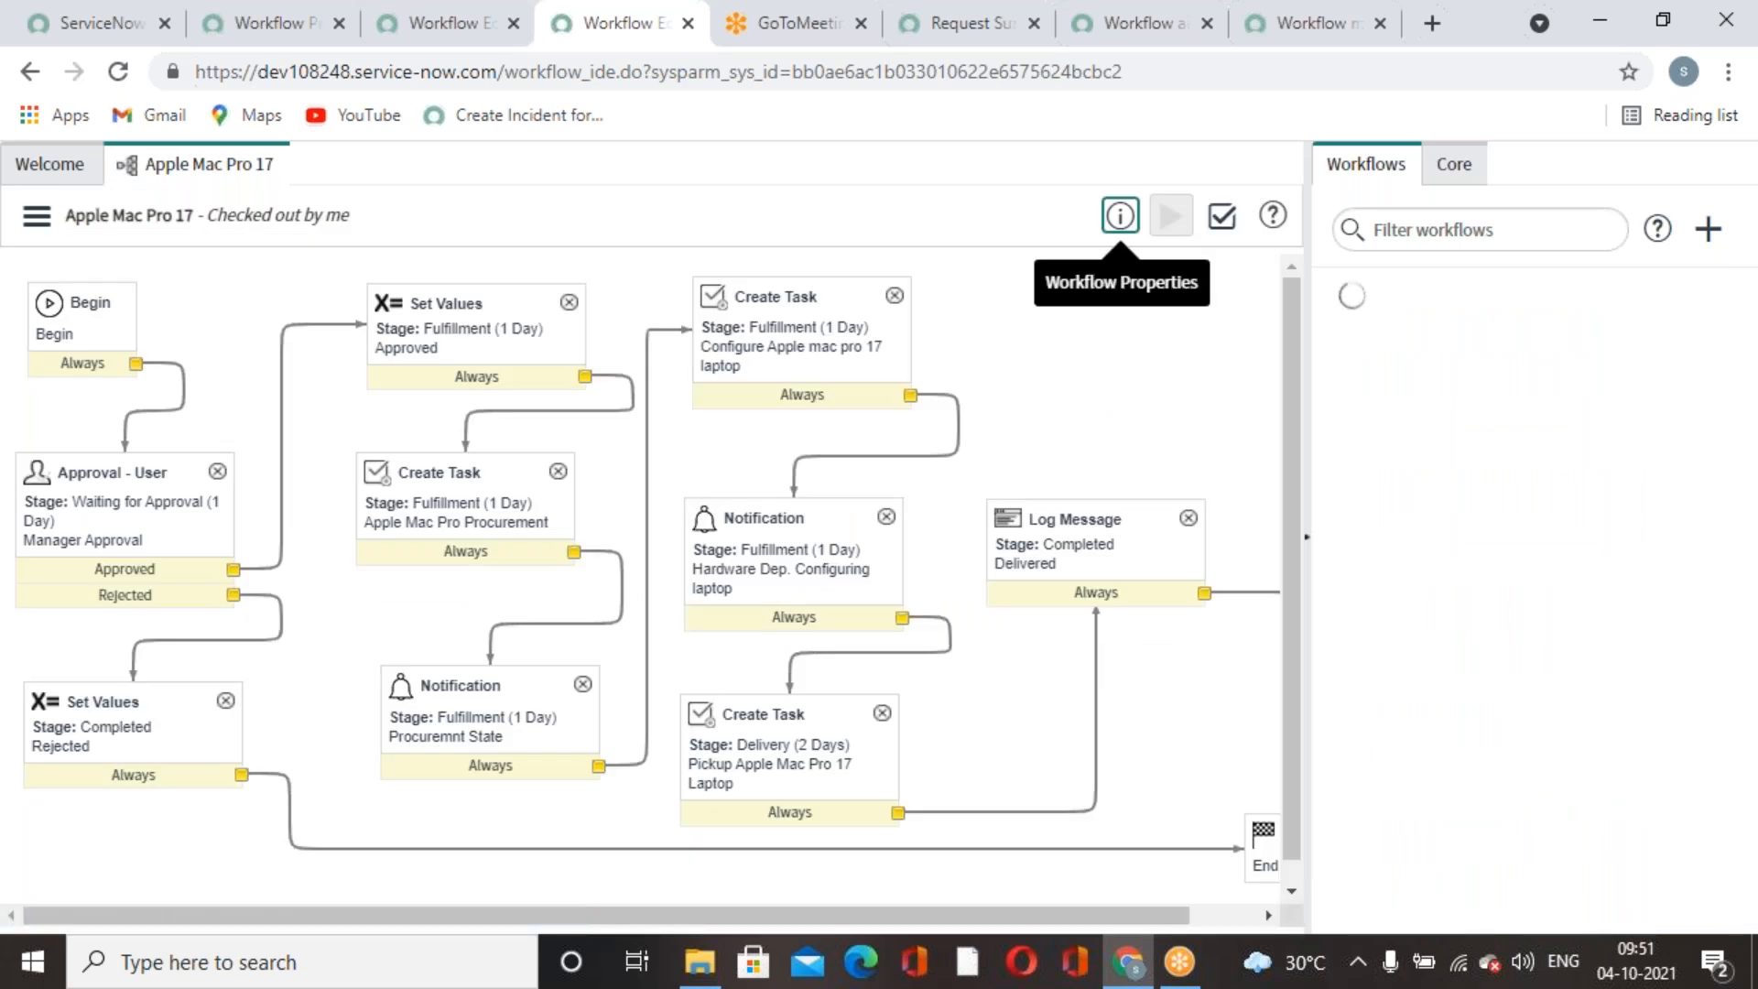
Reopen the Apple Mac Pro 17 workflow's properties to check the saved max activity count, and close them.
{"action": "left_click", "coordinate": [37, 216]}
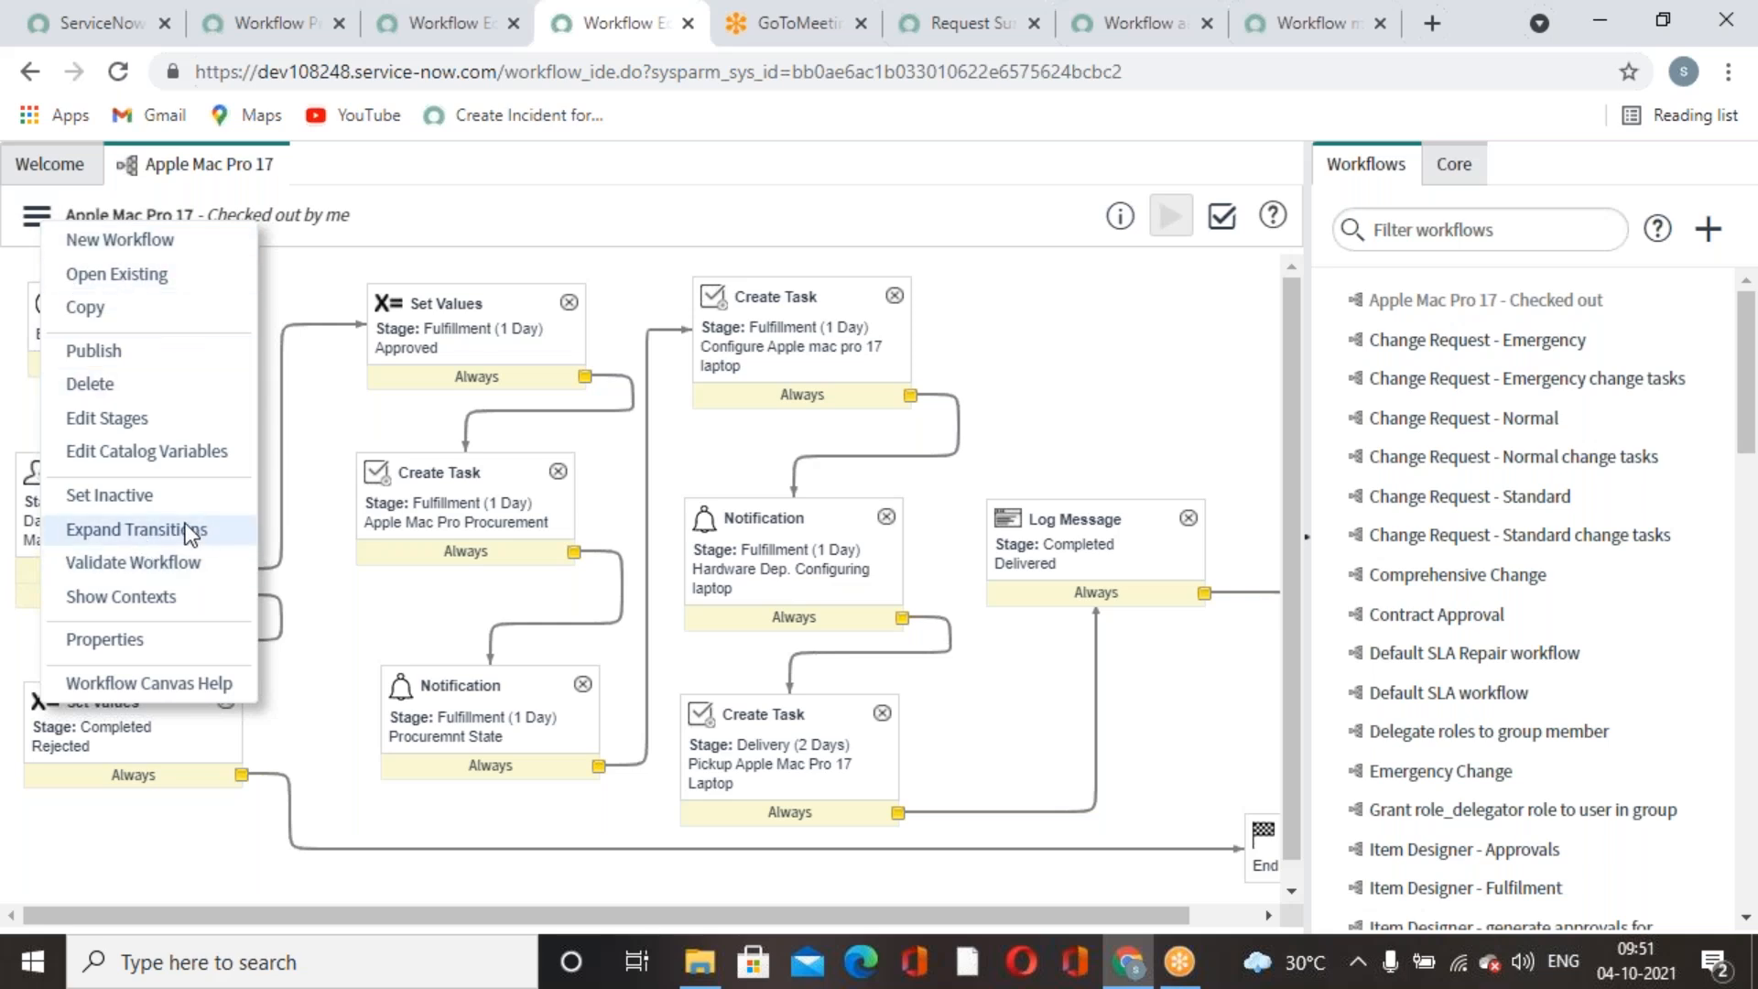
{"action": "left_click", "coordinate": [437, 567]}
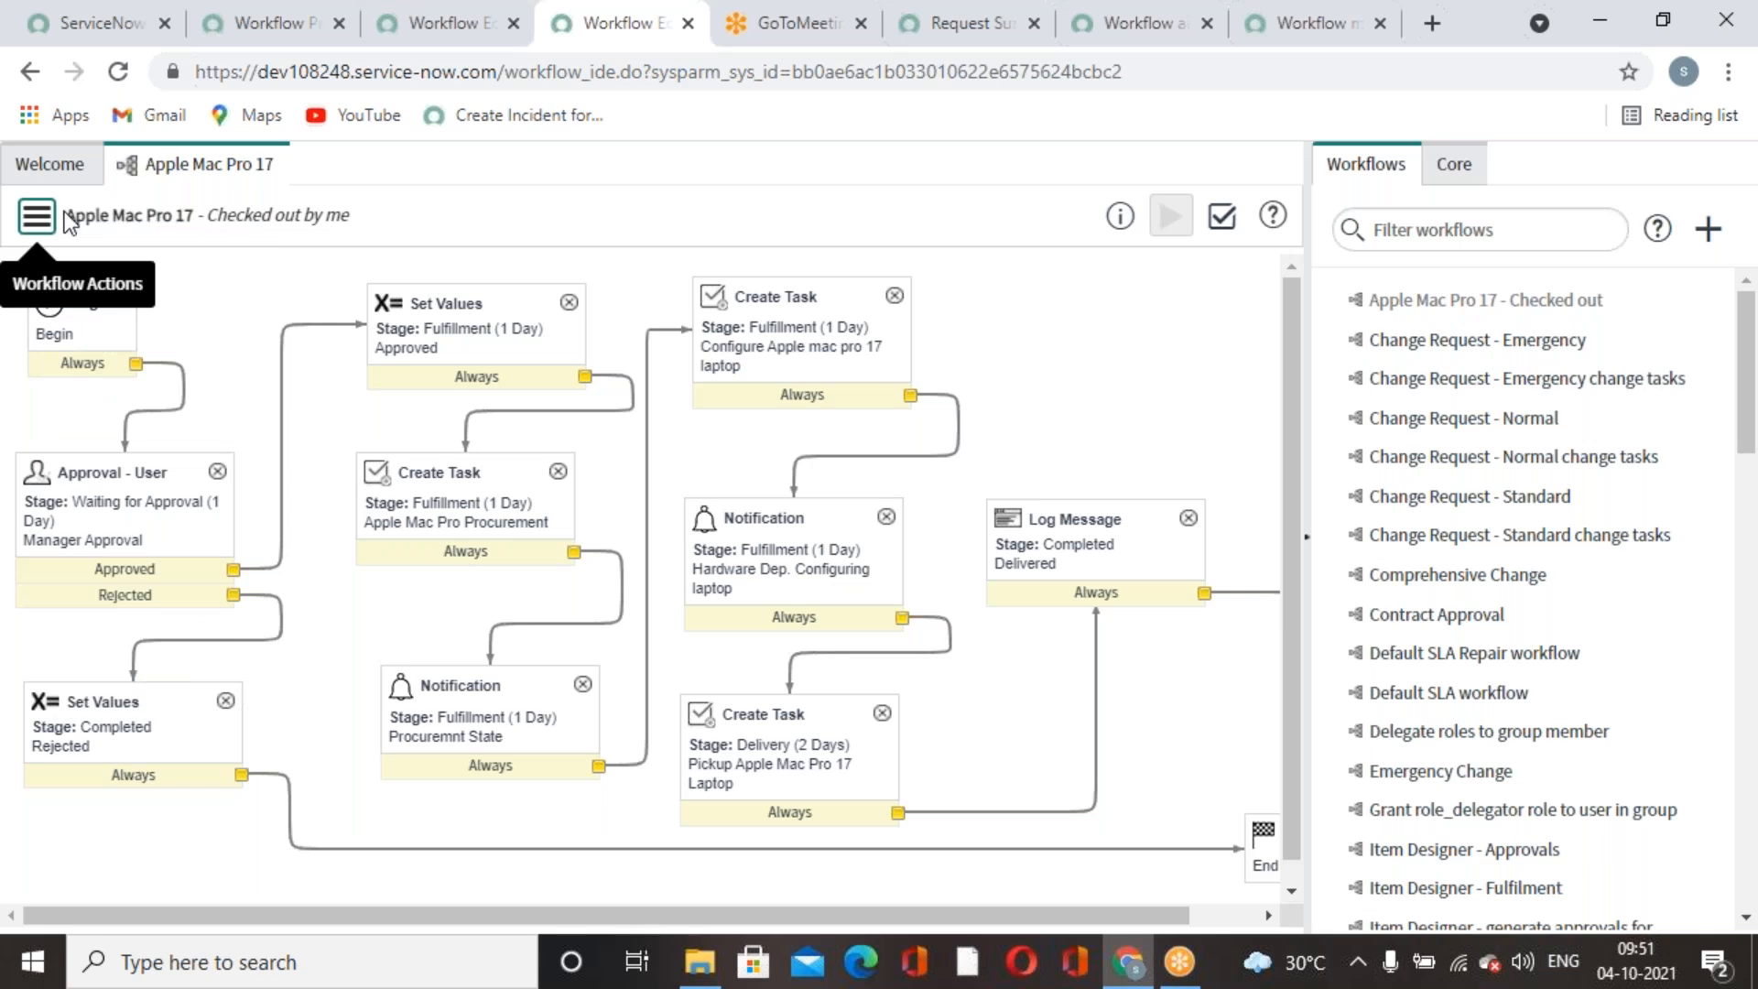
{"action": "left_click", "coordinate": [36, 217]}
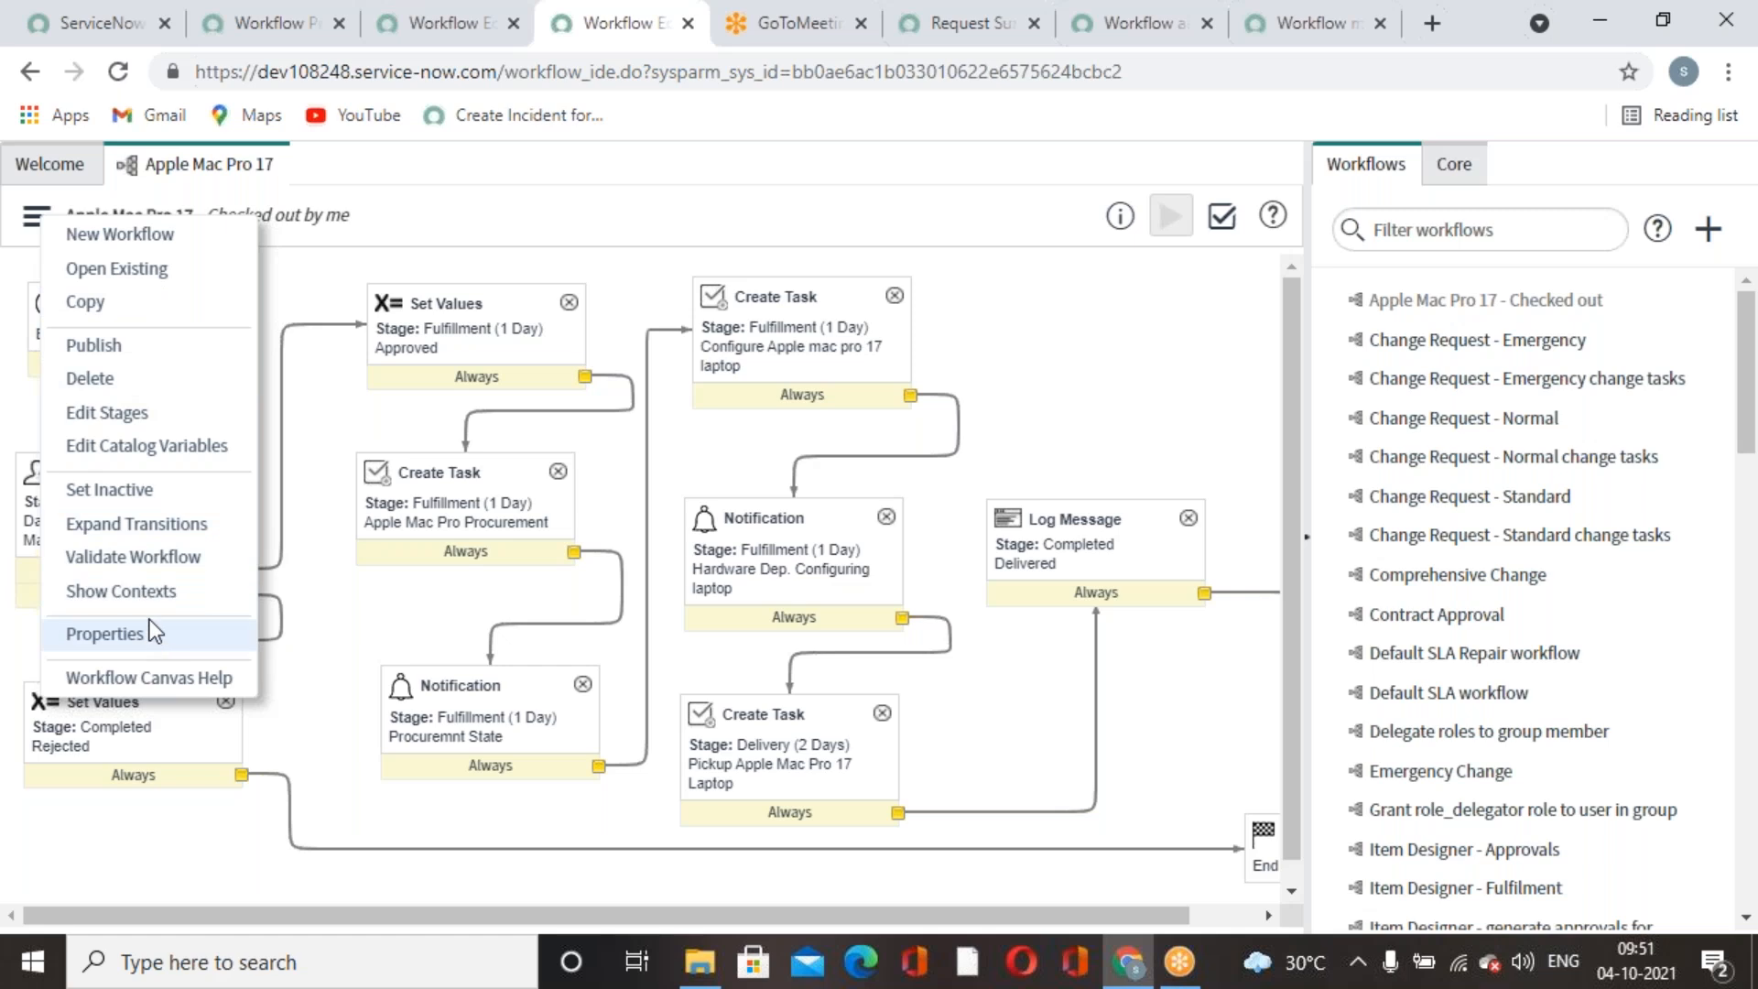
{"action": "left_click", "coordinate": [104, 633]}
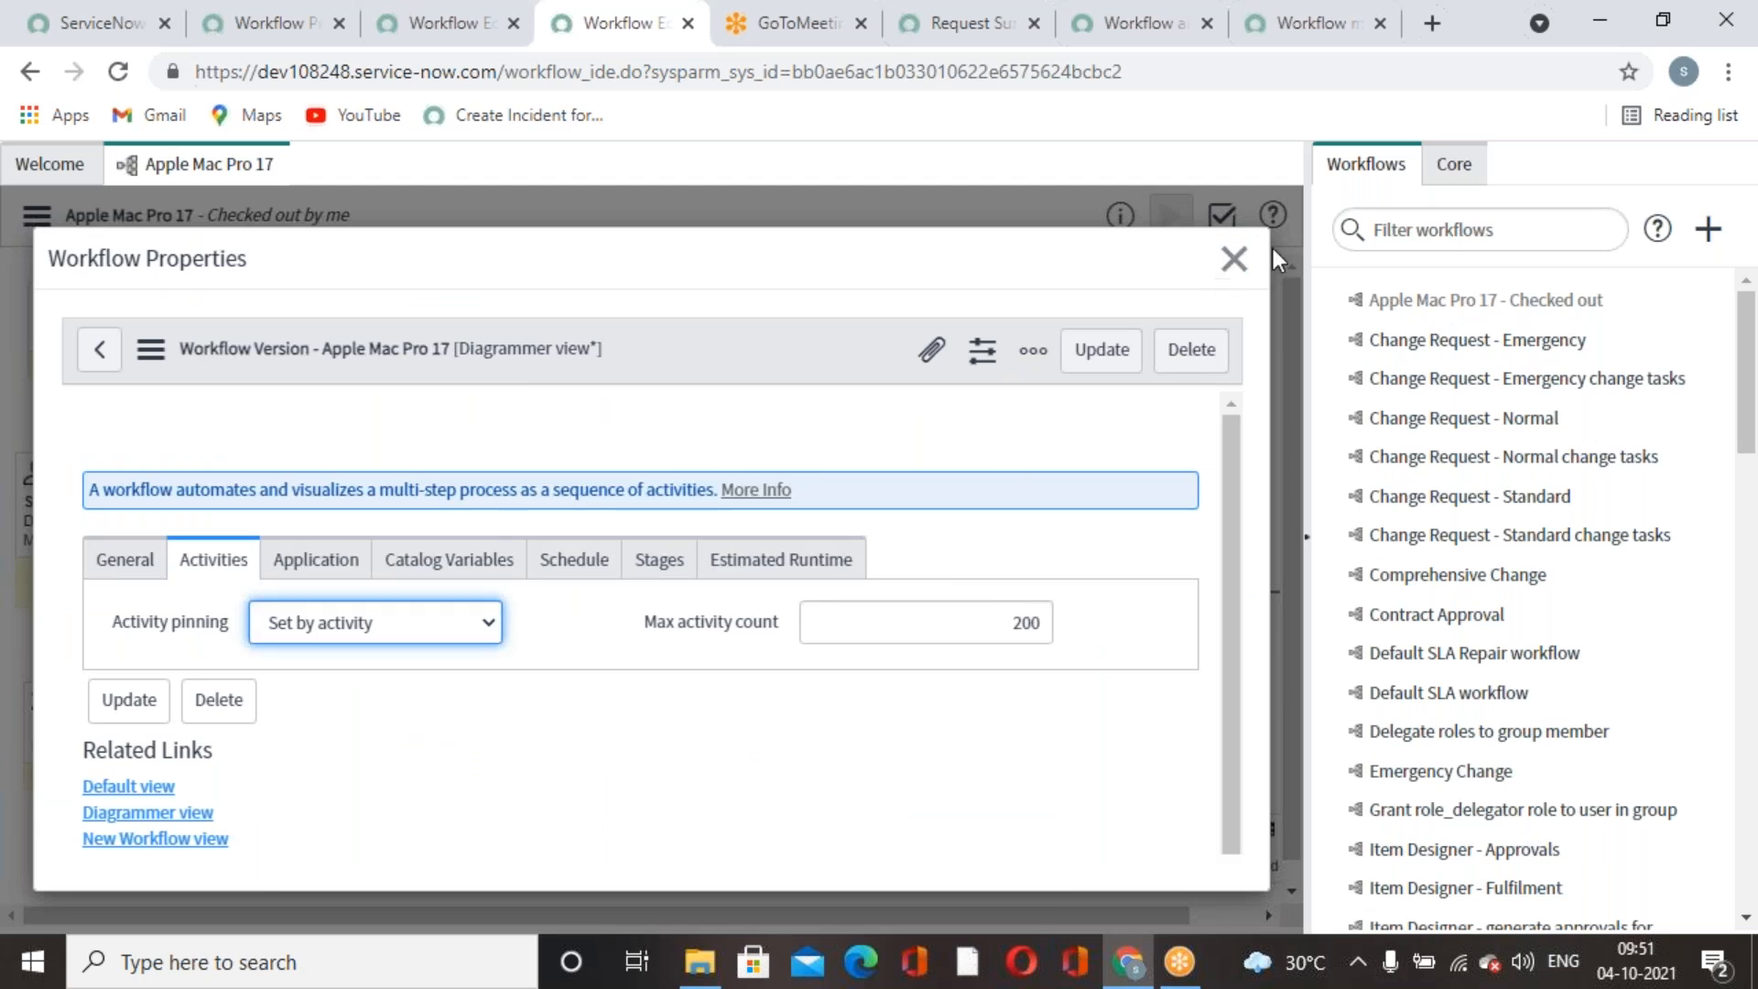
{"action": "left_click", "coordinate": [1234, 259]}
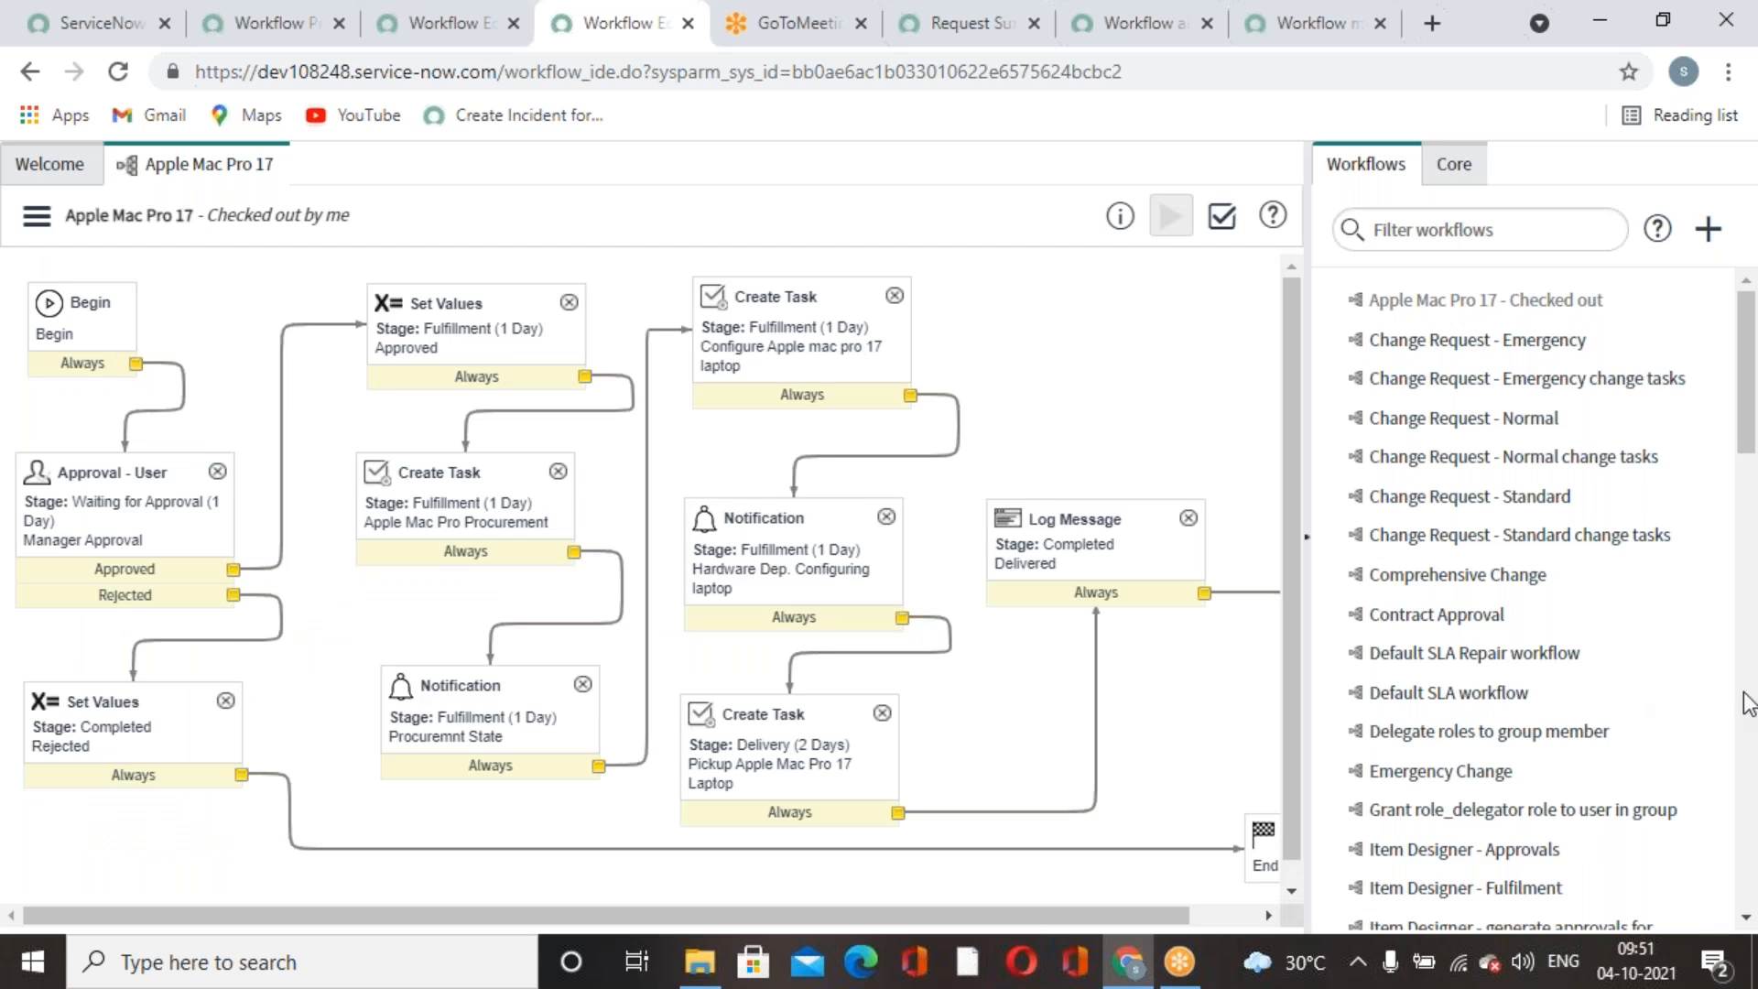